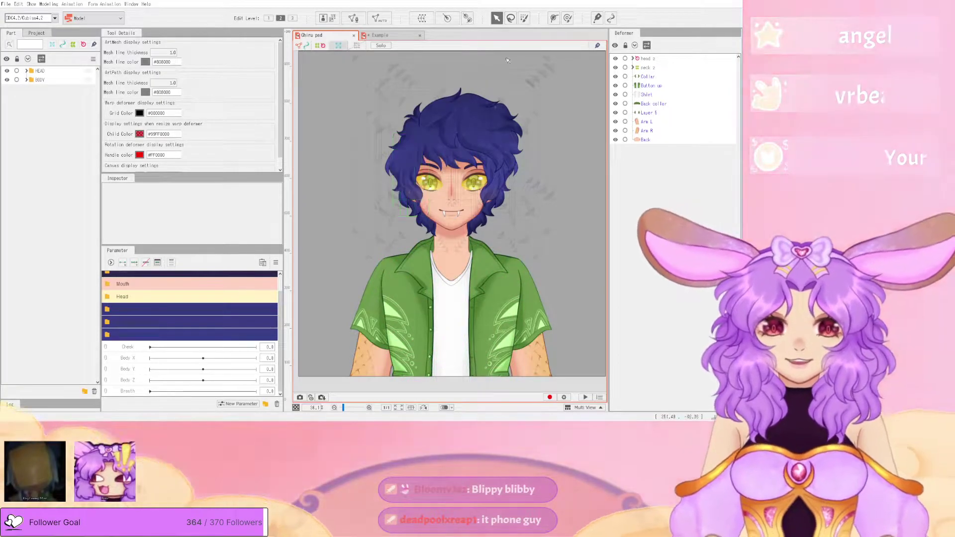
- Open the physics settings and test the head and hair movement by swinging the previewed model toward different positions
{"action": "left_click", "coordinate": [54, 4]}
{"action": "left_click", "coordinate": [82, 161]}
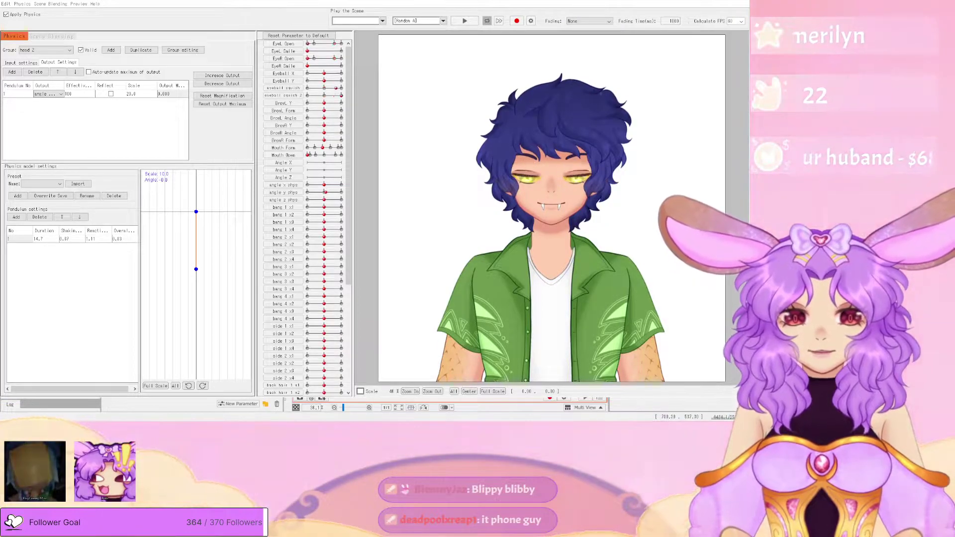
{"action": "left_click", "coordinate": [358, 20]}
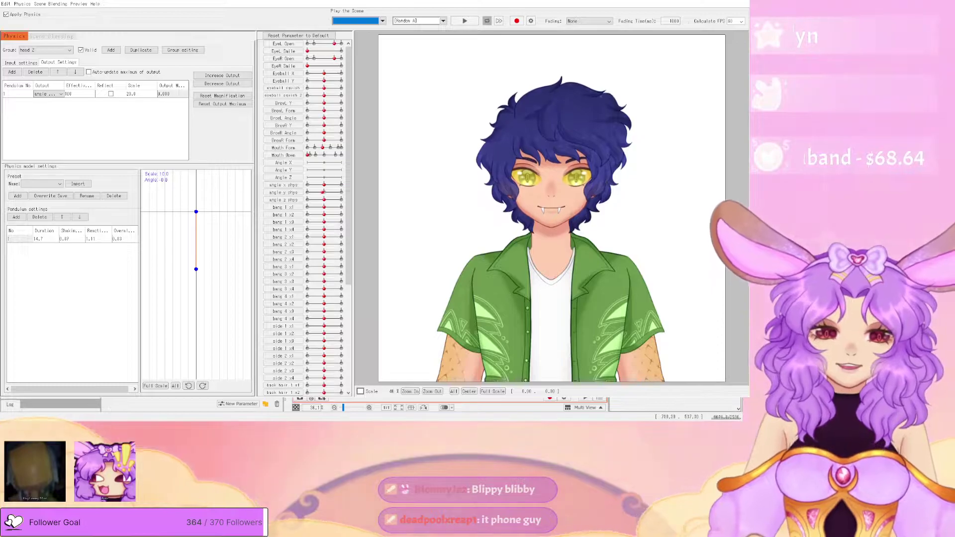
{"action": "scroll", "coordinate": [590, 217], "scroll_direction": "down", "scroll_amount": 2}
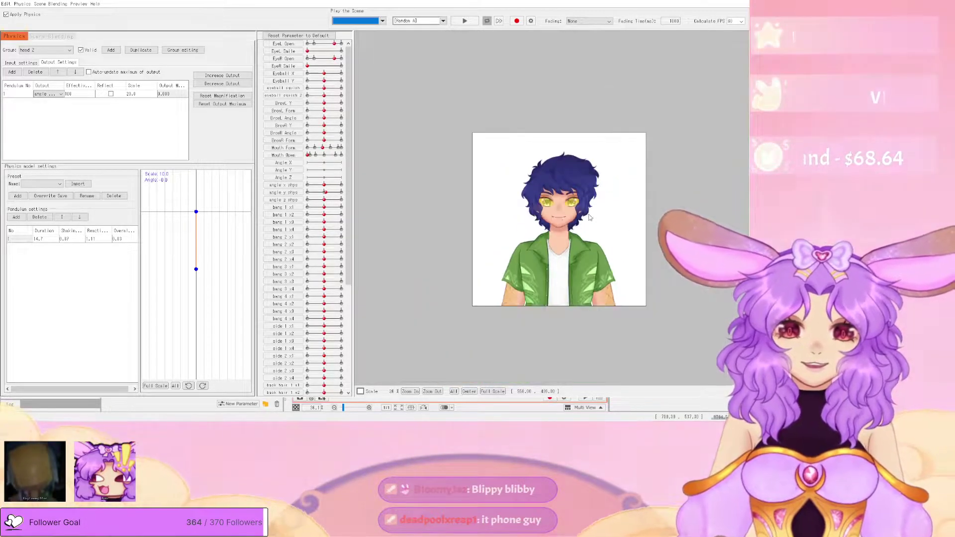
{"action": "scroll", "coordinate": [581, 207], "scroll_direction": "up", "scroll_amount": 2}
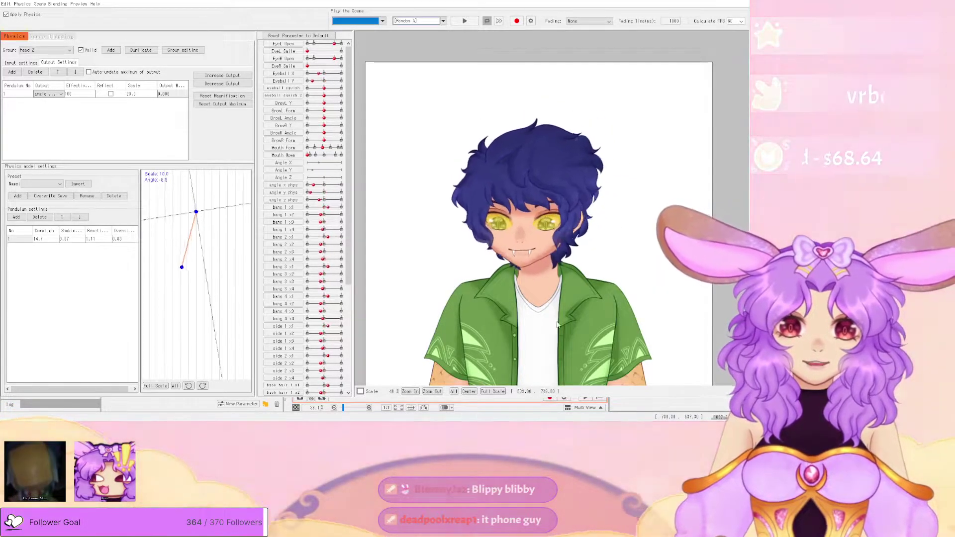
{"action": "left_click_drag", "start_coordinate": [477, 172], "coordinate": [555, 236]}
{"action": "left_click_drag", "start_coordinate": [486, 327], "coordinate": [568, 211]}
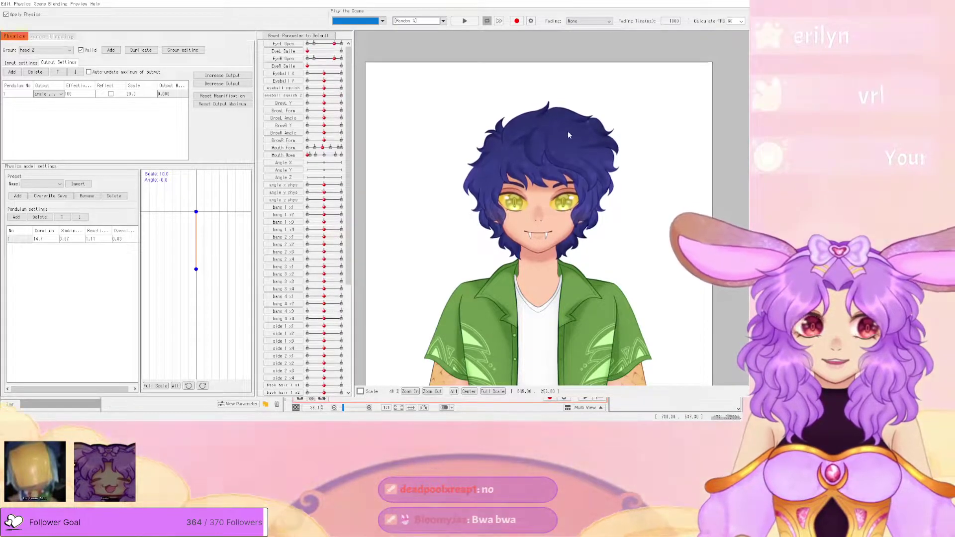
- Play the [Random Pose] scene in the physics preview and examine the mouth and chin up close, ending back in the modeling view
{"action": "left_click", "coordinate": [412, 39]}
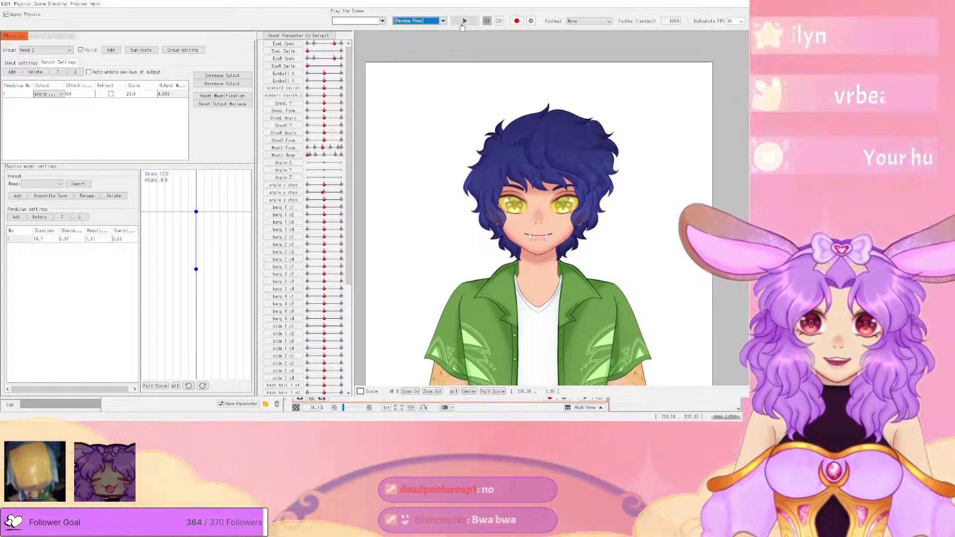
{"action": "left_click", "coordinate": [465, 21]}
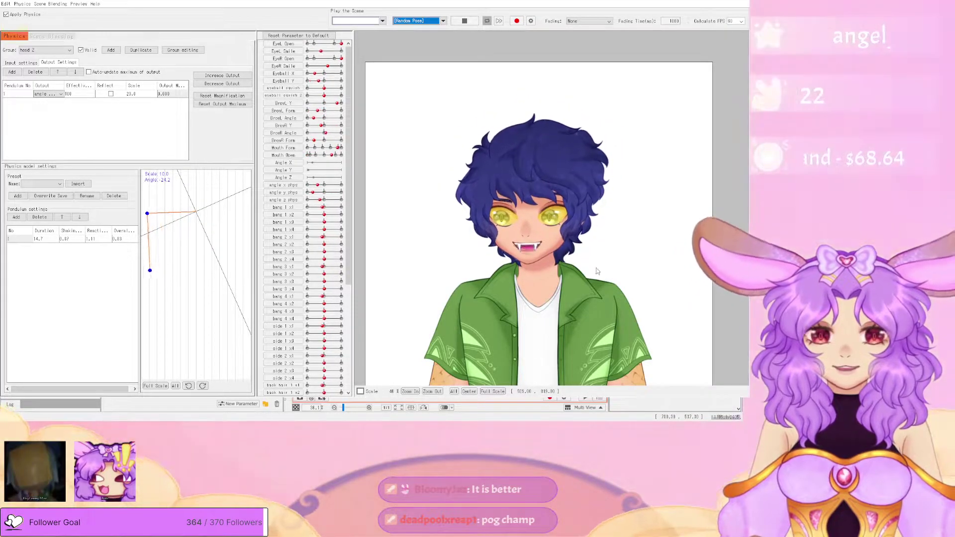
{"action": "scroll", "coordinate": [545, 255], "scroll_direction": "up", "scroll_amount": 5}
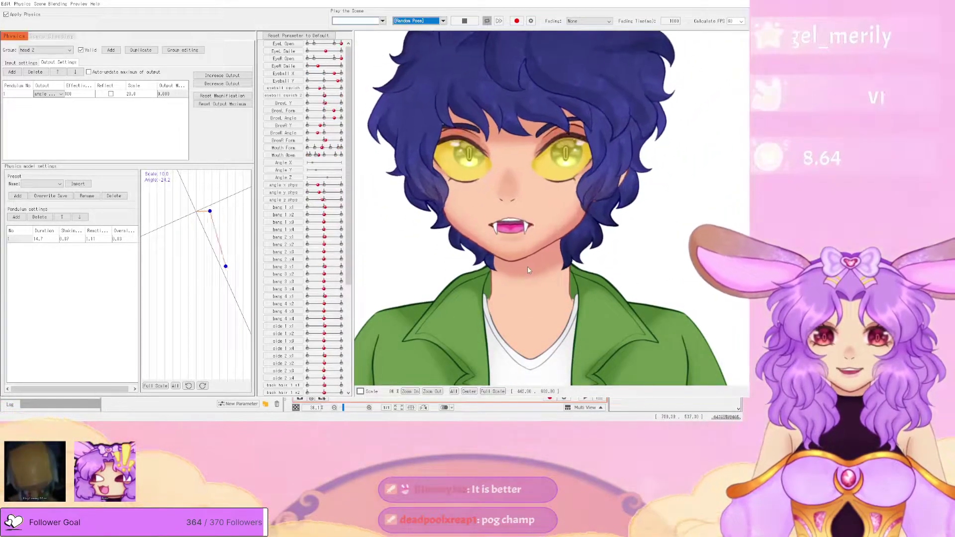
{"action": "scroll", "coordinate": [532, 271], "scroll_direction": "up", "scroll_amount": 5}
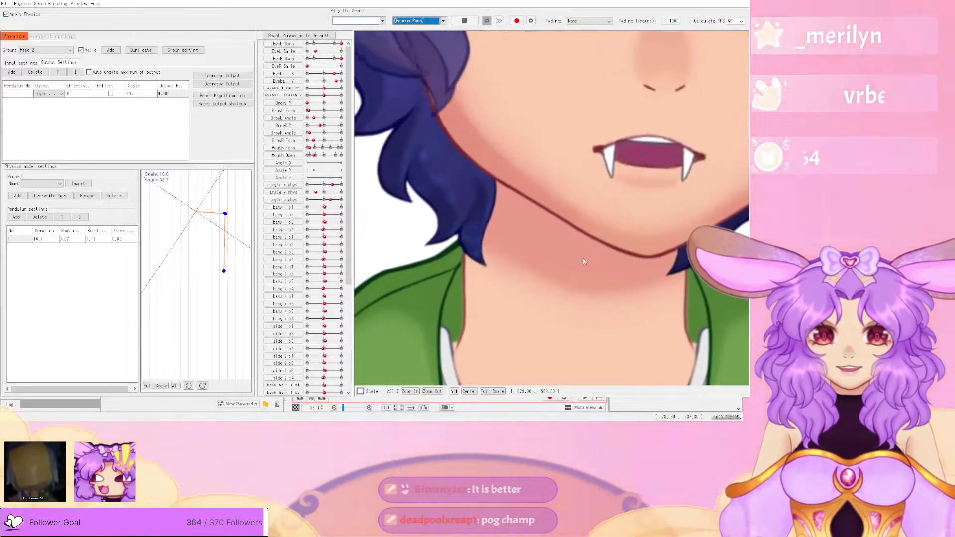
{"action": "left_click", "coordinate": [464, 21]}
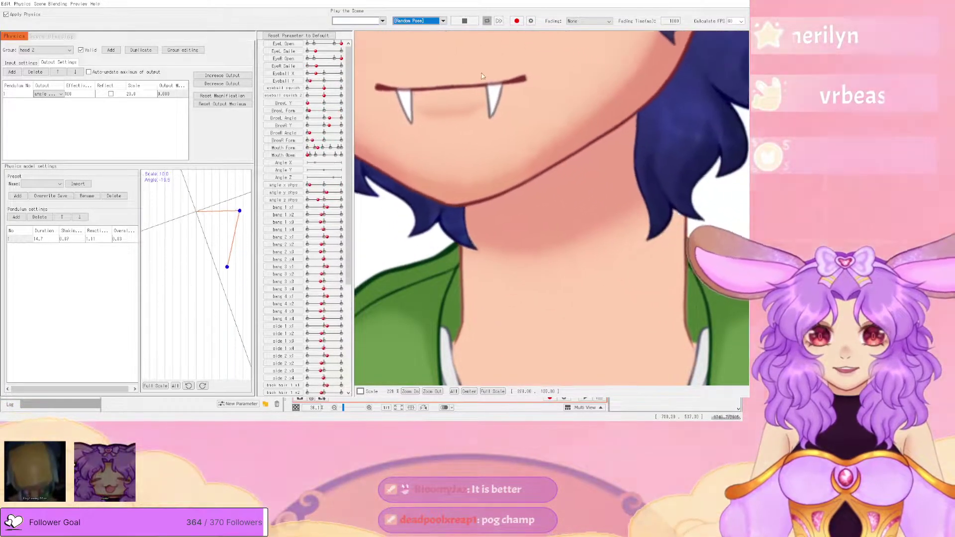
{"action": "left_click", "coordinate": [747, 2]}
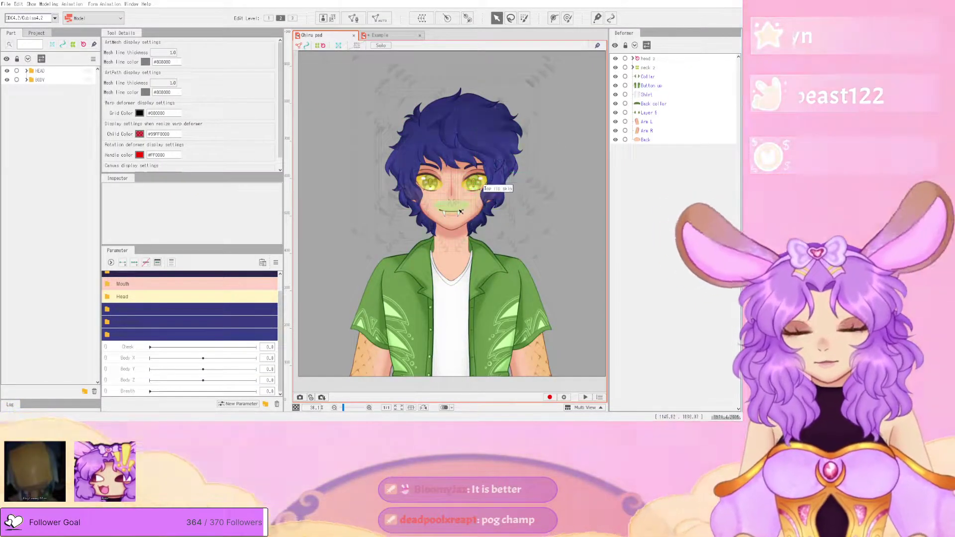
- Clip the mouth's bottom lip skin to the Face fill mesh by reusing the face mesh's ID as its Clipping ID
{"action": "left_click", "coordinate": [26, 72]}
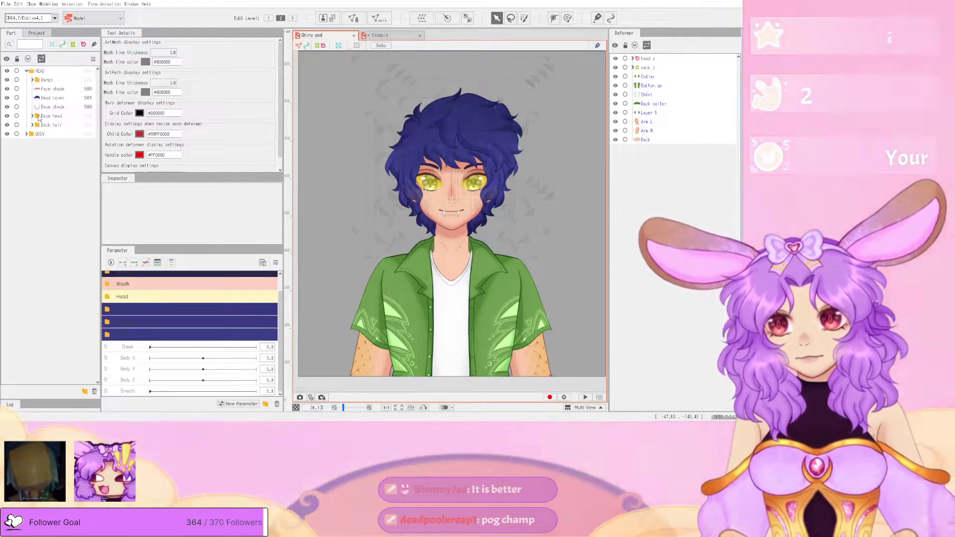
{"action": "left_click", "coordinate": [33, 116]}
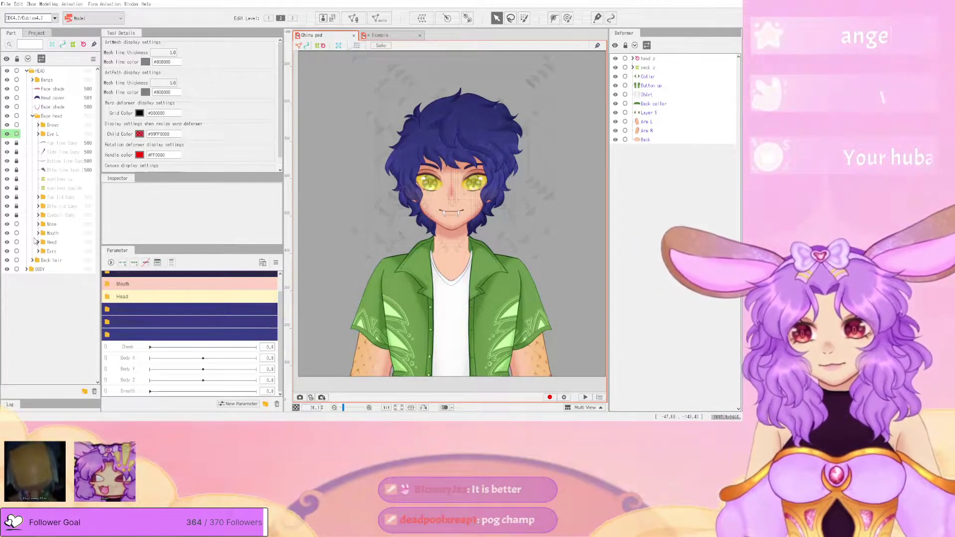
{"action": "left_click", "coordinate": [38, 234]}
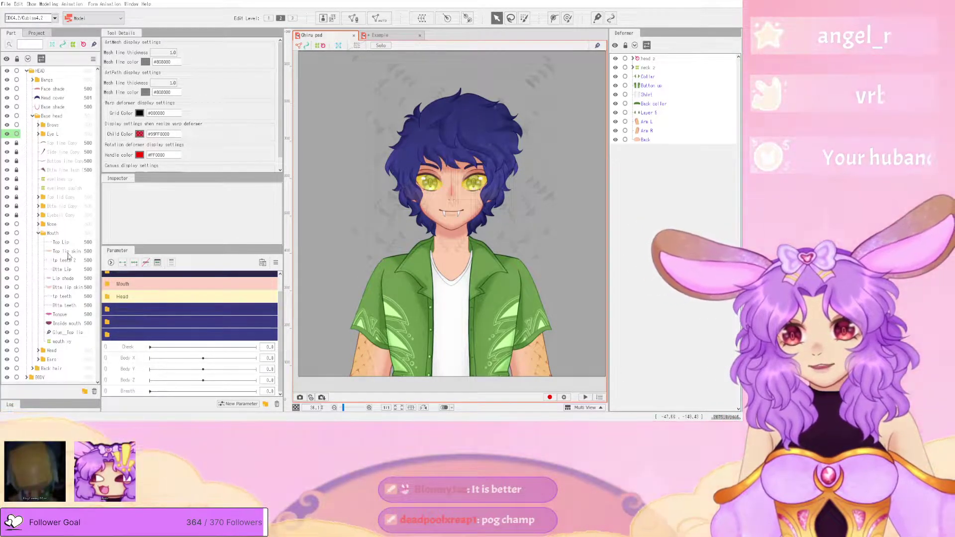
{"action": "left_click", "coordinate": [69, 252]}
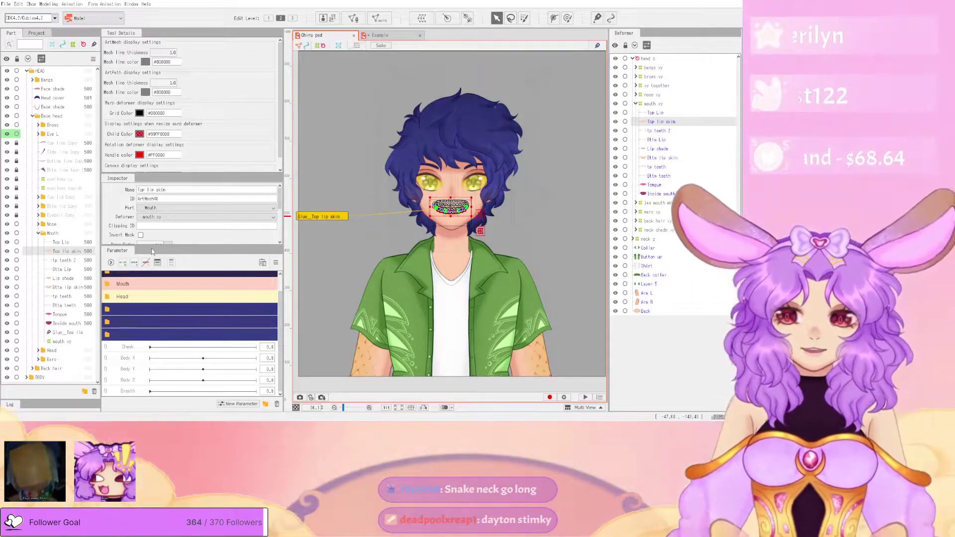
{"action": "left_click", "coordinate": [64, 278]}
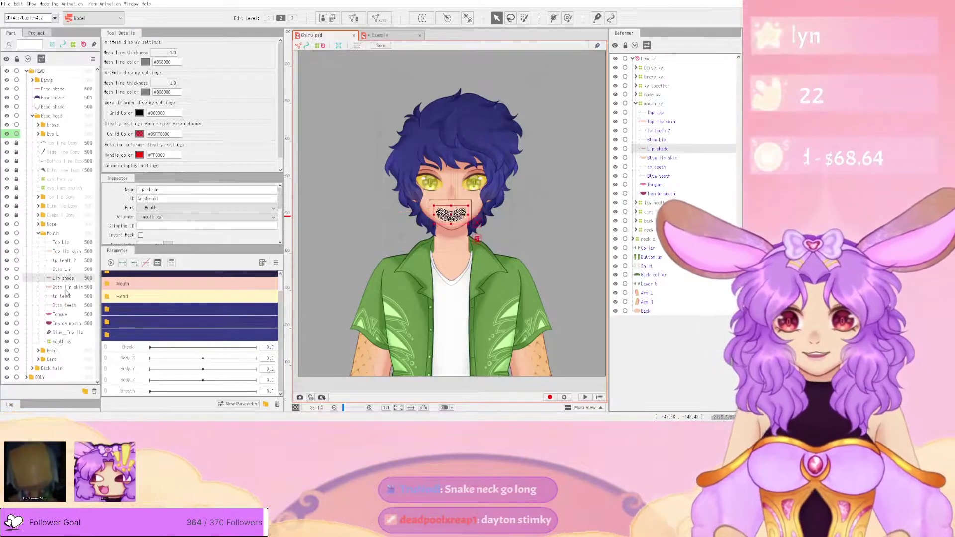
{"action": "left_click", "coordinate": [38, 350]}
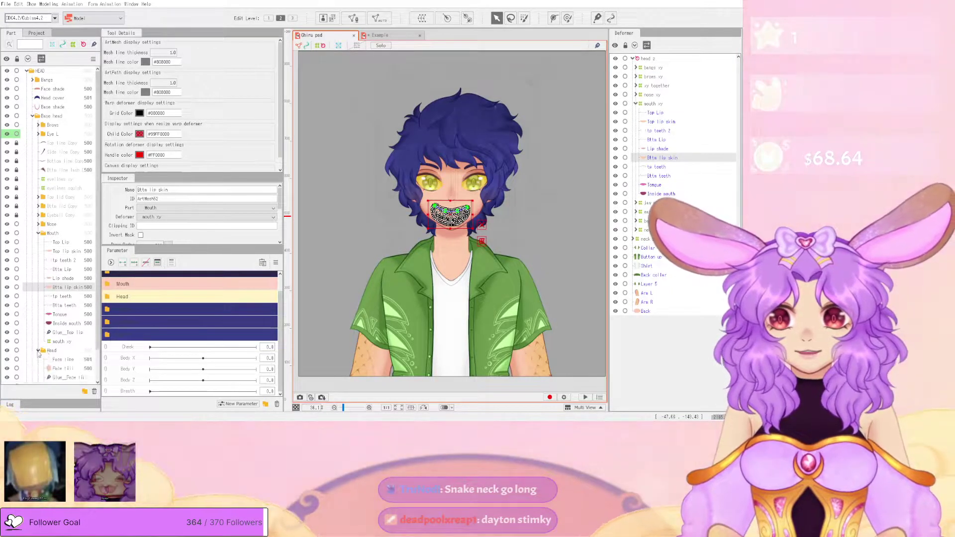
{"action": "scroll", "coordinate": [73, 344], "scroll_direction": "down", "scroll_amount": 2}
{"action": "left_click", "coordinate": [64, 335]}
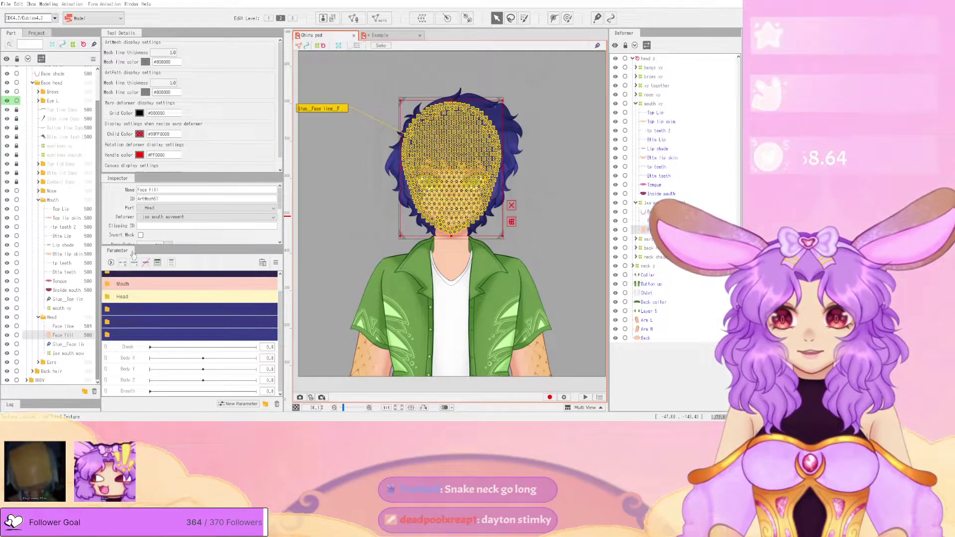
{"action": "double_click", "coordinate": [167, 198]}
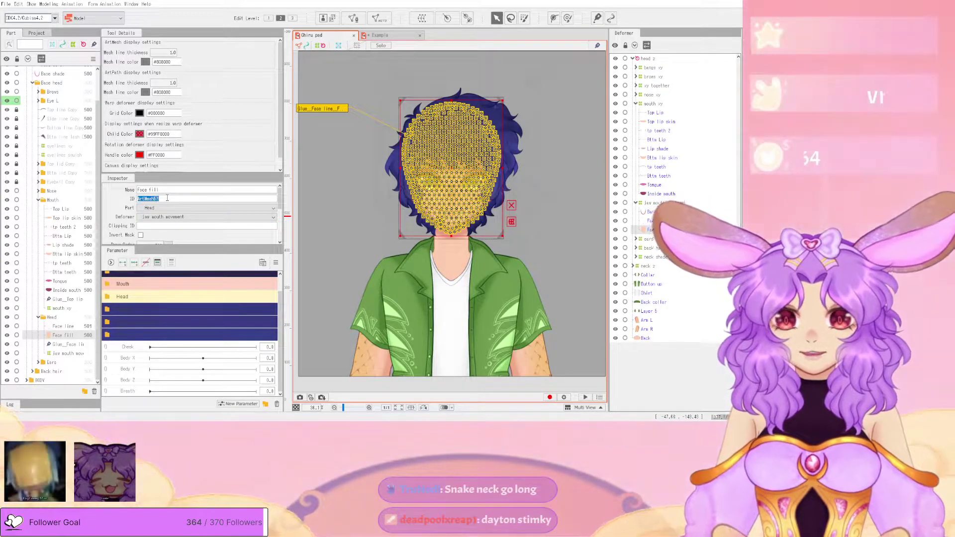
{"action": "left_click", "coordinate": [70, 254]}
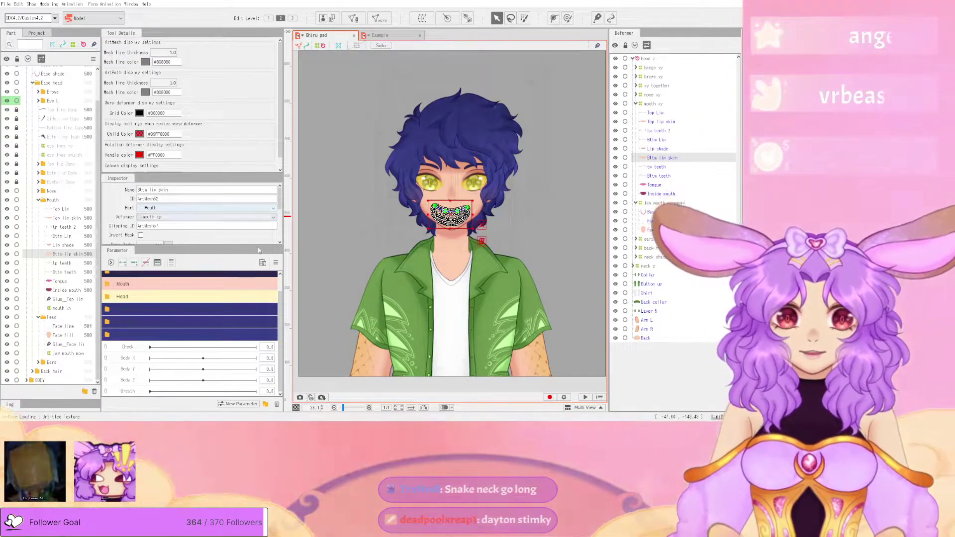
- Replay the [Random Pose] scene in the physics settings to check the newly clipped bottom lip skin and the head motion, then close the preview
{"action": "left_click", "coordinate": [49, 4]}
{"action": "left_click", "coordinate": [82, 163]}
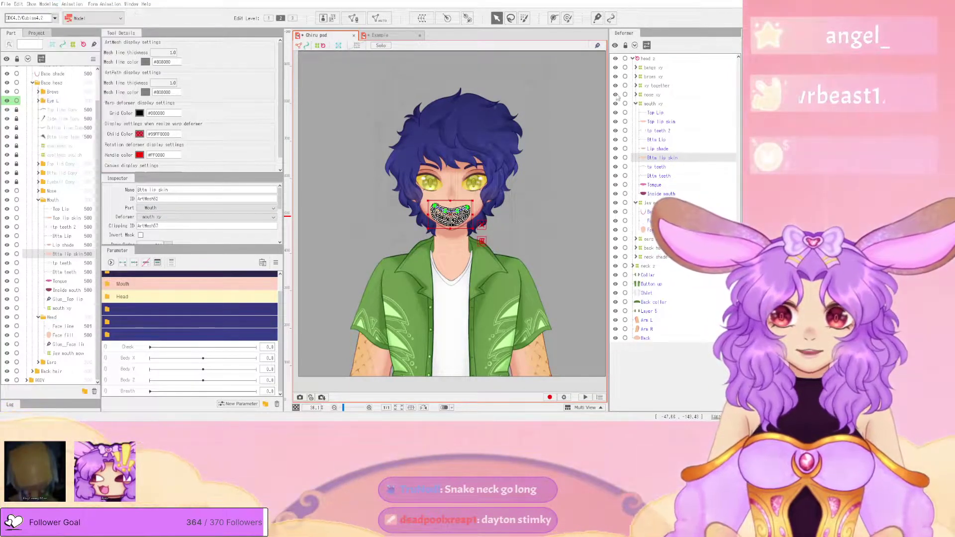
{"action": "left_click", "coordinate": [419, 21]}
{"action": "left_click", "coordinate": [413, 40]}
{"action": "left_click", "coordinate": [464, 23]}
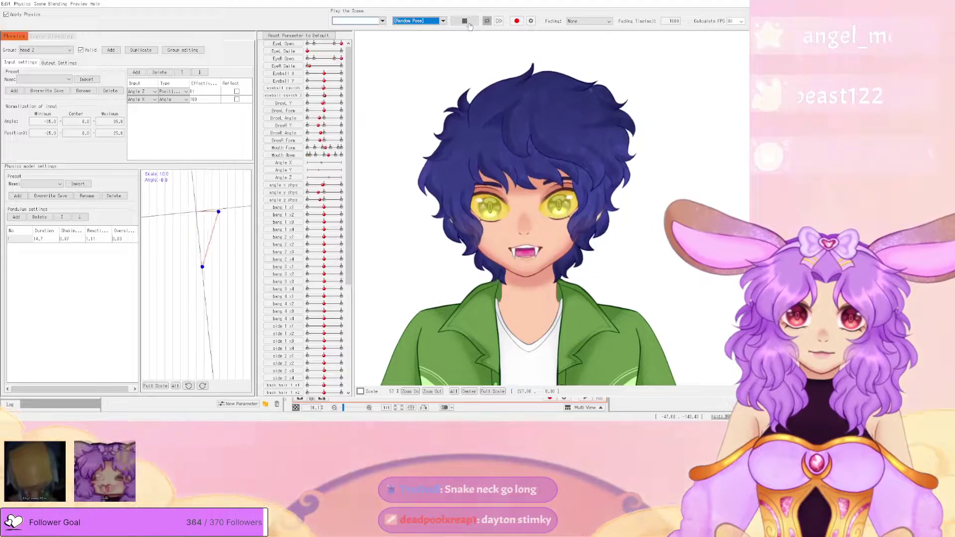
{"action": "scroll", "coordinate": [555, 289], "scroll_direction": "up", "scroll_amount": 2}
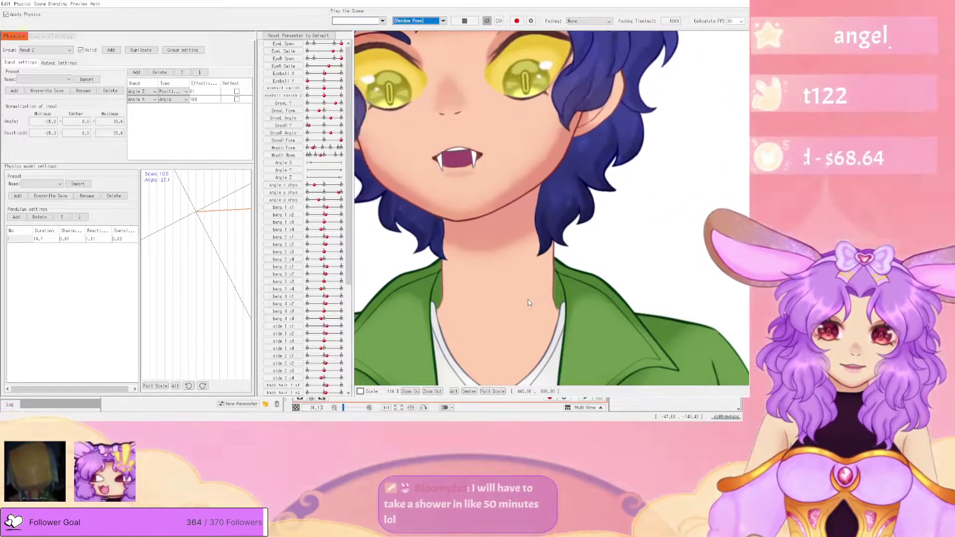
{"action": "scroll", "coordinate": [537, 137], "scroll_direction": "down", "scroll_amount": 5}
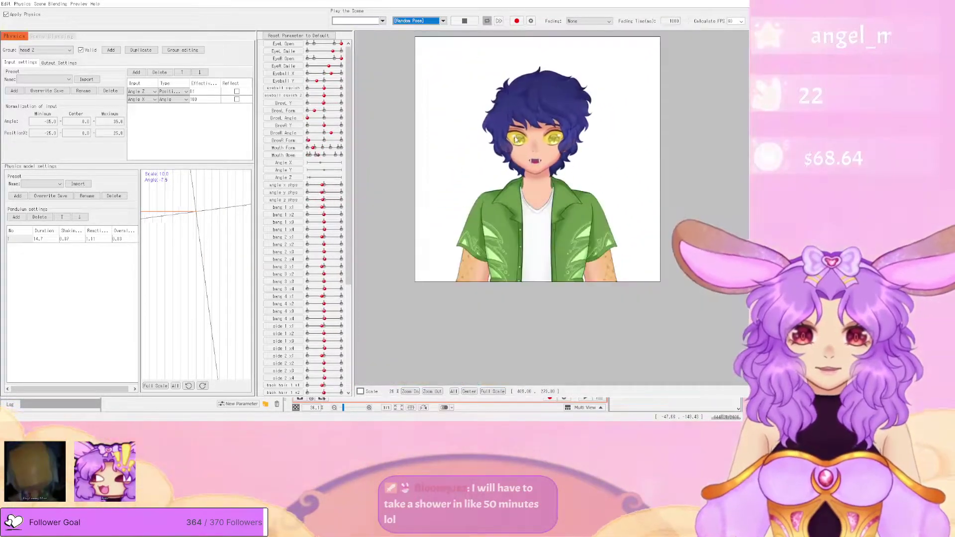
{"action": "scroll", "coordinate": [537, 136], "scroll_direction": "up", "scroll_amount": 4}
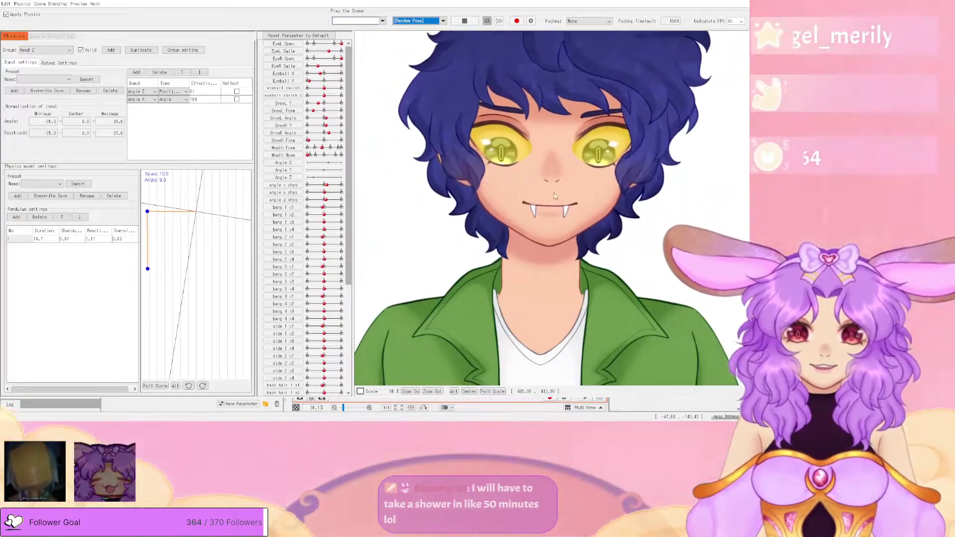
{"action": "scroll", "coordinate": [583, 169], "scroll_direction": "down", "scroll_amount": 5}
{"action": "scroll", "coordinate": [589, 159], "scroll_direction": "up", "scroll_amount": 2}
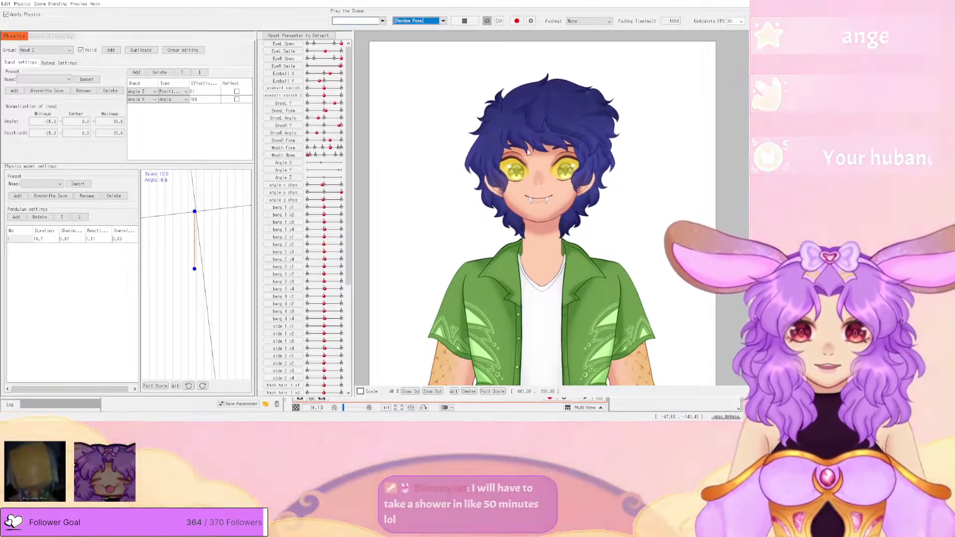
{"action": "scroll", "coordinate": [538, 172], "scroll_direction": "up", "scroll_amount": 5}
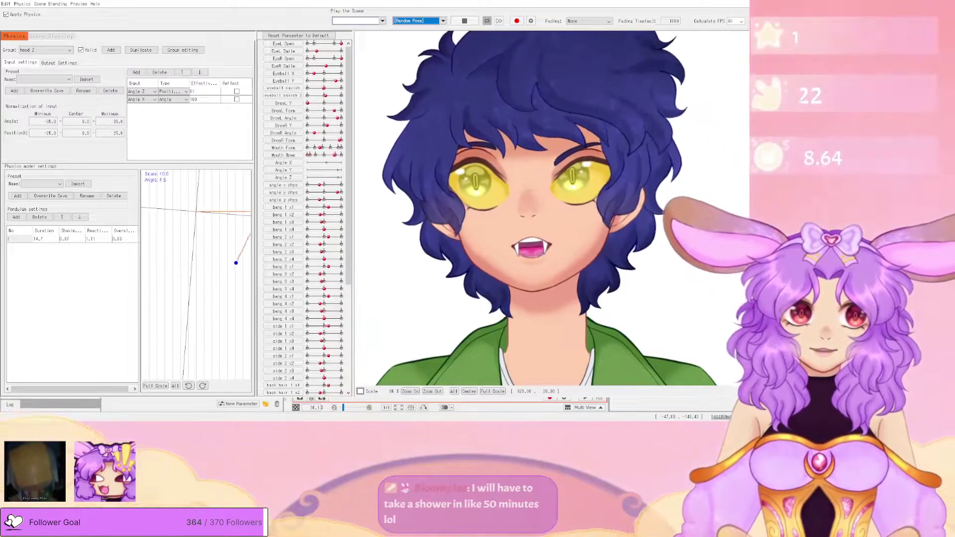
{"action": "left_click", "coordinate": [738, 2]}
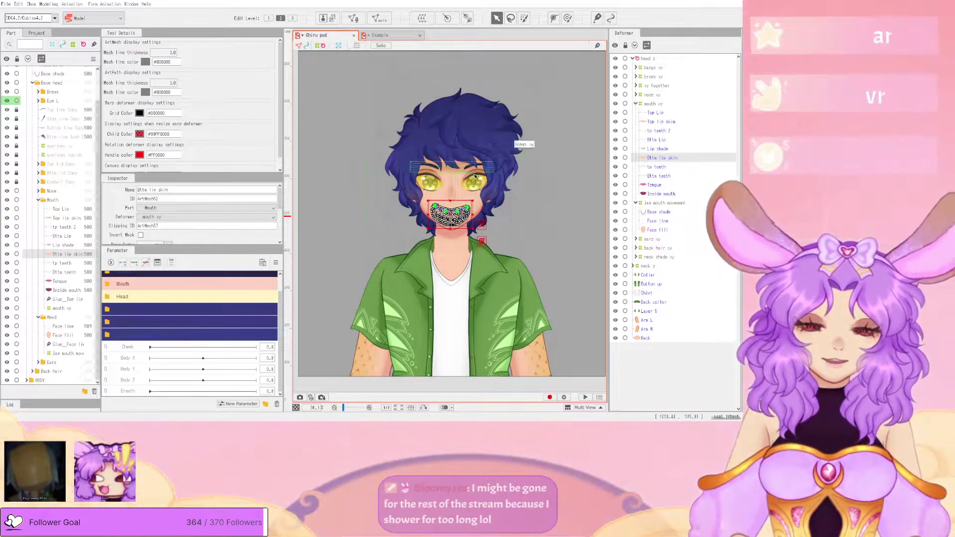
- Deselect the bottom lip skin and collapse all folders in the part list
{"action": "left_click", "coordinate": [565, 237]}
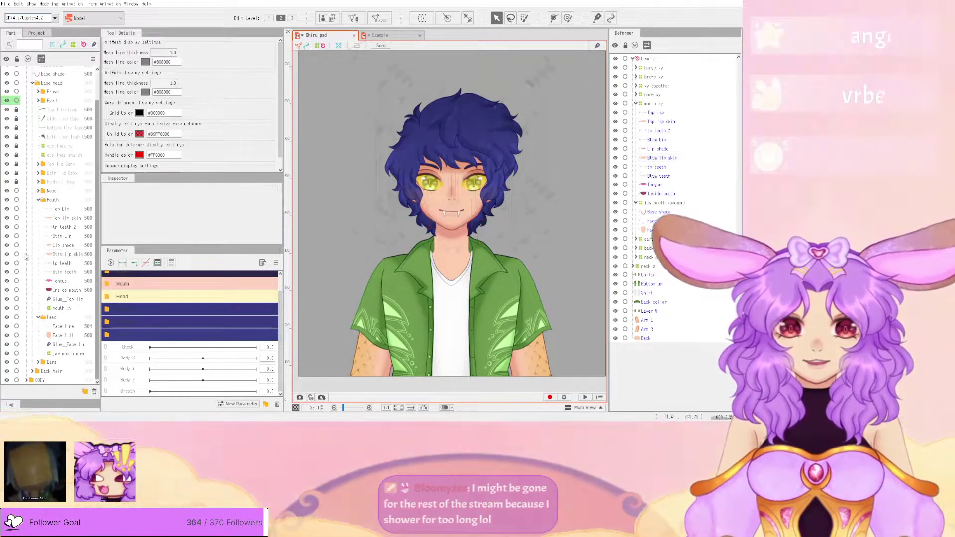
{"action": "left_click", "coordinate": [28, 58]}
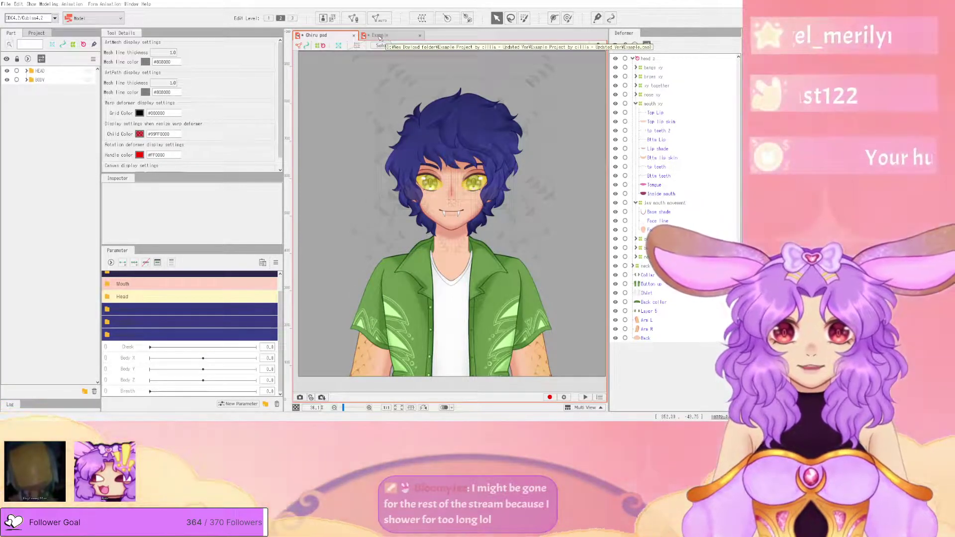
- Switch to the Example model and examine its body angle and body physics parameters
{"action": "left_click", "coordinate": [376, 36]}
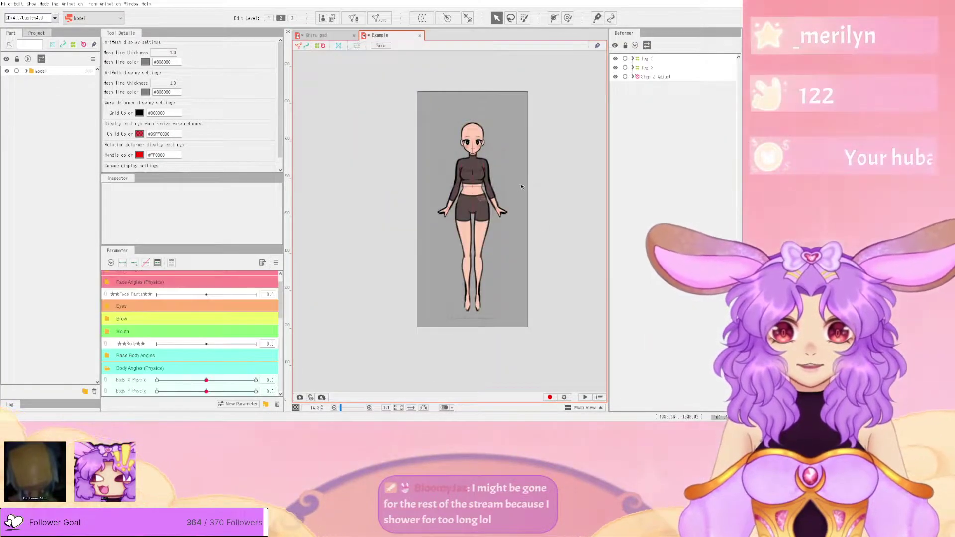
{"action": "scroll", "coordinate": [518, 187], "scroll_direction": "up", "scroll_amount": 2}
{"action": "scroll", "coordinate": [459, 191], "scroll_direction": "up", "scroll_amount": 2}
{"action": "scroll", "coordinate": [469, 182], "scroll_direction": "down", "scroll_amount": 2}
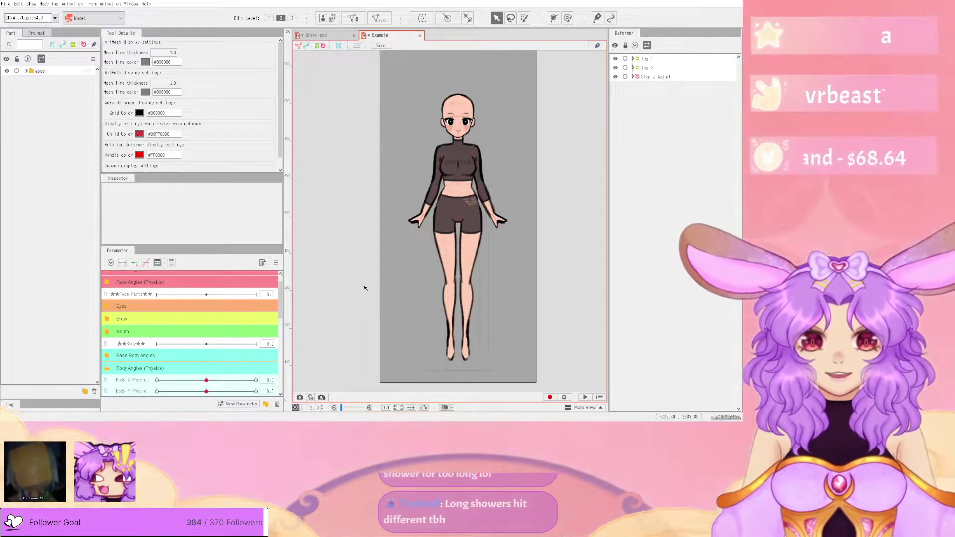
{"action": "scroll", "coordinate": [204, 372], "scroll_direction": "down", "scroll_amount": 5}
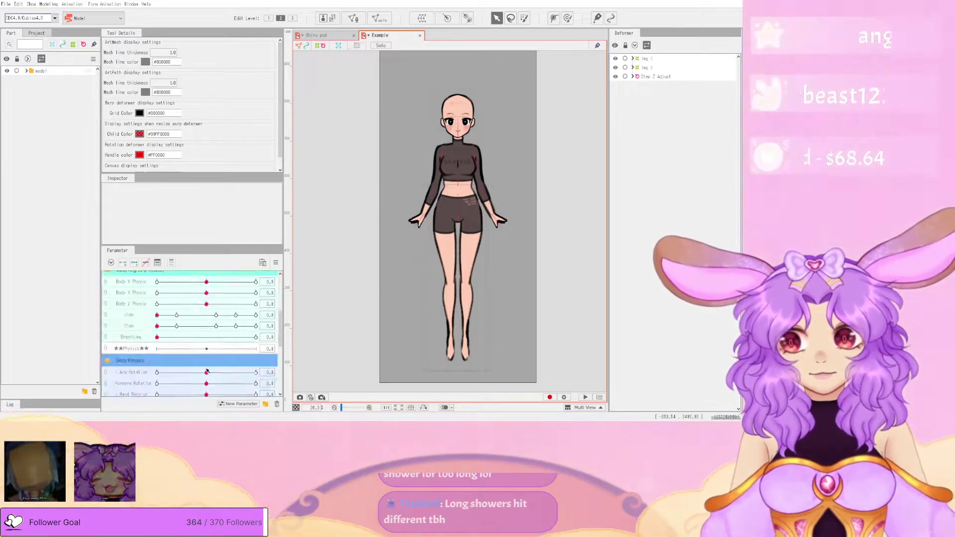
{"action": "scroll", "coordinate": [169, 330], "scroll_direction": "up", "scroll_amount": 6}
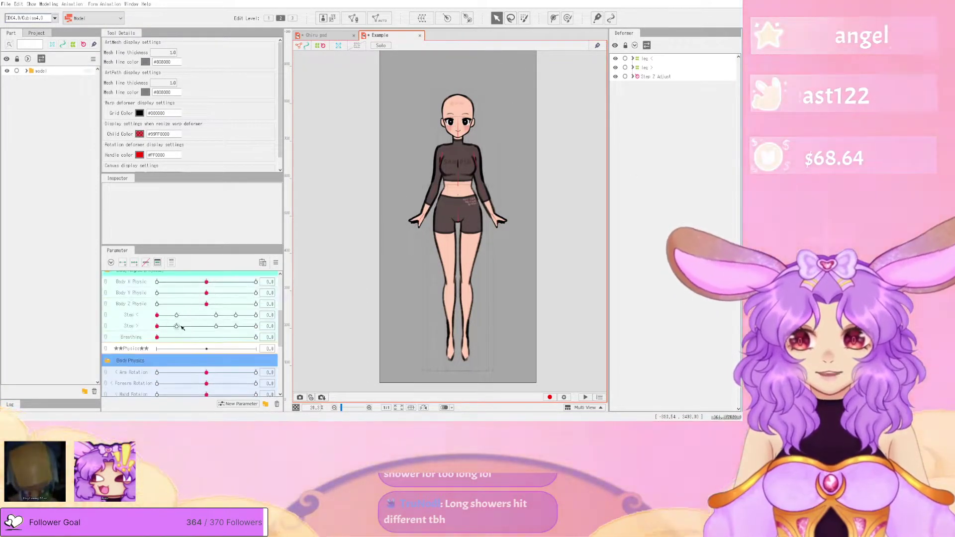
{"action": "scroll", "coordinate": [182, 328], "scroll_direction": "down", "scroll_amount": 6}
{"action": "scroll", "coordinate": [181, 328], "scroll_direction": "up", "scroll_amount": 2}
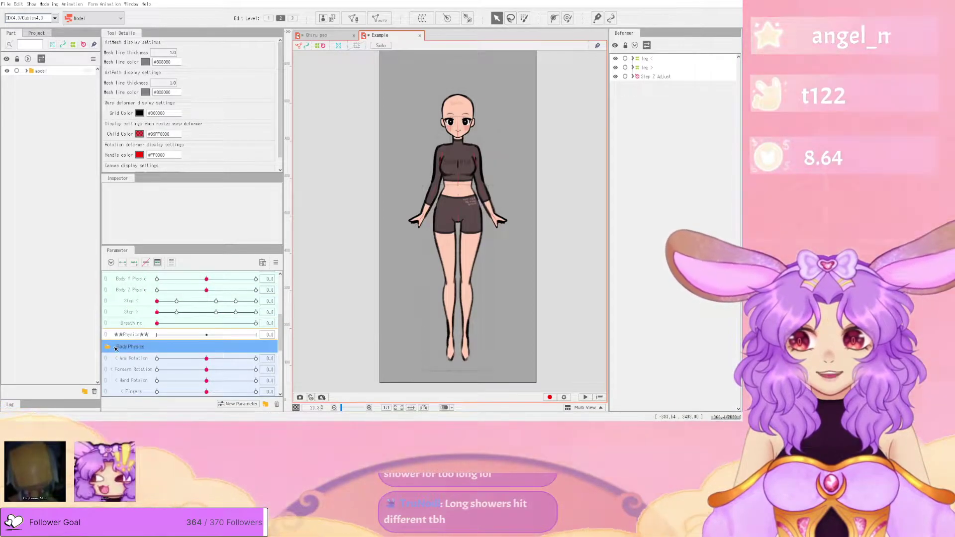
- Collapse the Example model's Body Physics and Body Angles (Physics) groups and review its list of parameter groups
{"action": "left_click", "coordinate": [106, 348]}
{"action": "scroll", "coordinate": [159, 343], "scroll_direction": "up", "scroll_amount": 3}
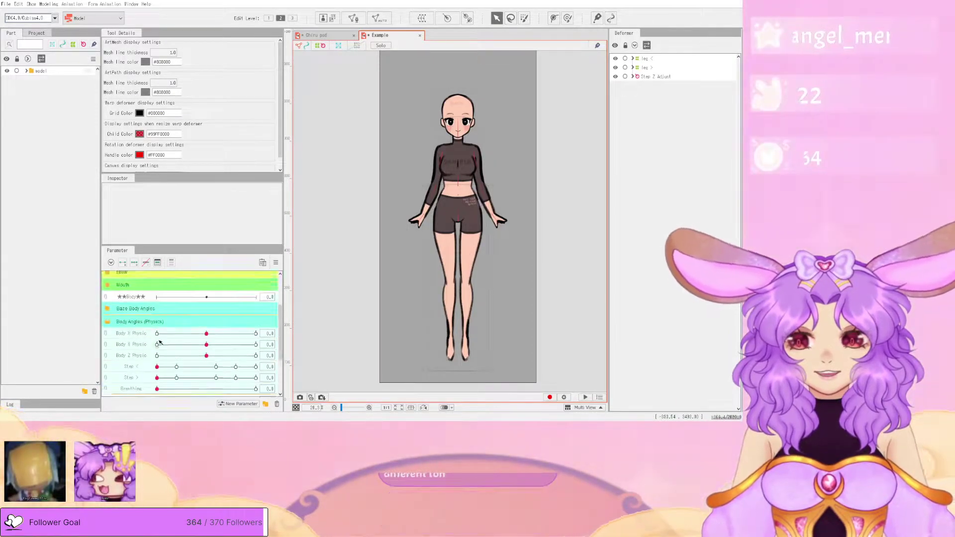
{"action": "left_click", "coordinate": [109, 355]}
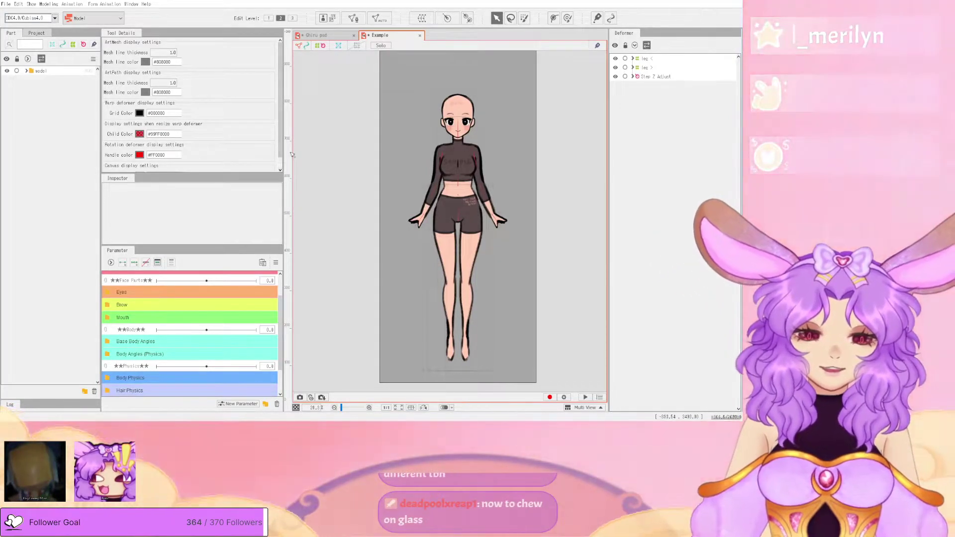
{"action": "scroll", "coordinate": [207, 370], "scroll_direction": "down", "scroll_amount": 2}
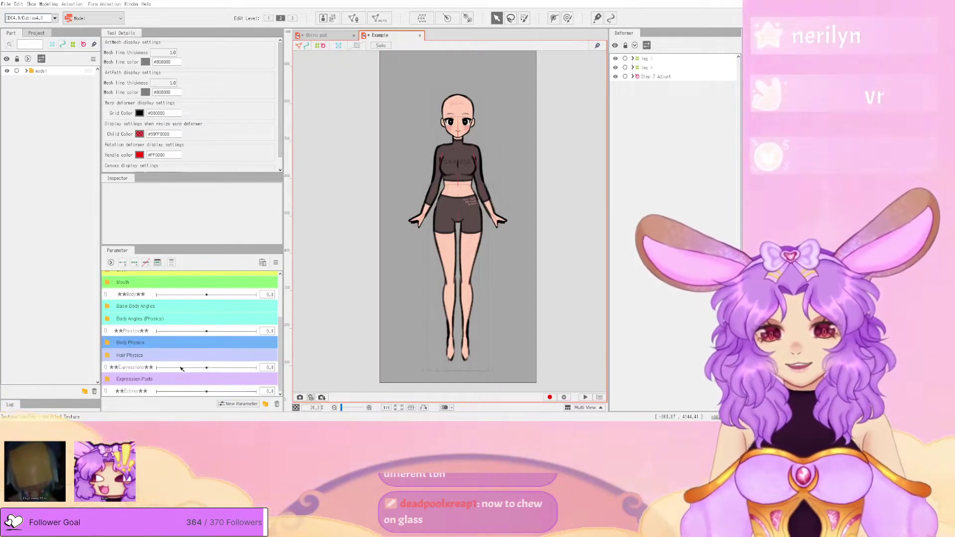
{"action": "scroll", "coordinate": [152, 367], "scroll_direction": "up", "scroll_amount": 3}
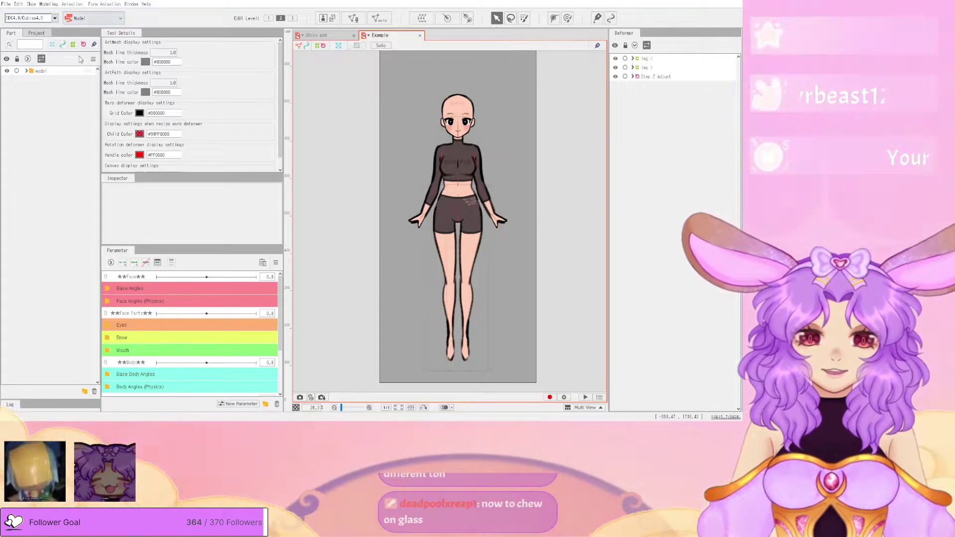
{"action": "left_click", "coordinate": [49, 4]}
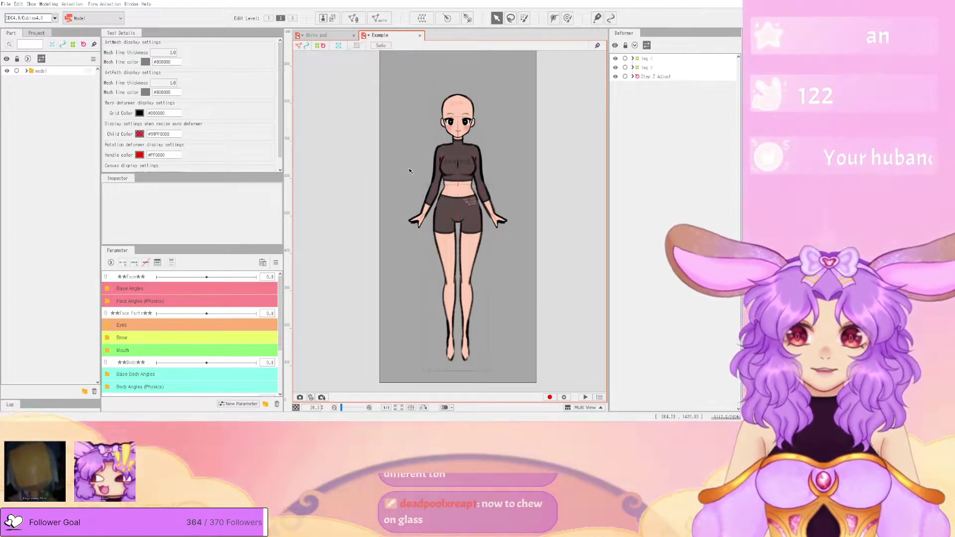
{"action": "scroll", "coordinate": [427, 153], "scroll_direction": "up", "scroll_amount": 2}
{"action": "scroll", "coordinate": [408, 147], "scroll_direction": "down", "scroll_amount": 2}
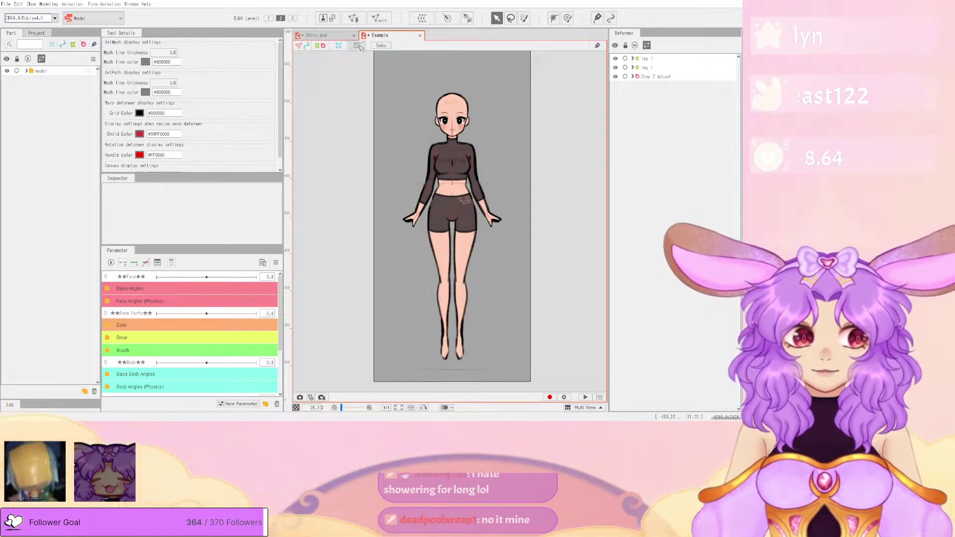
- Compare the blue-haired character's body parameters with the Example model's expanded Body Angles (Physics) group
{"action": "left_click", "coordinate": [327, 35]}
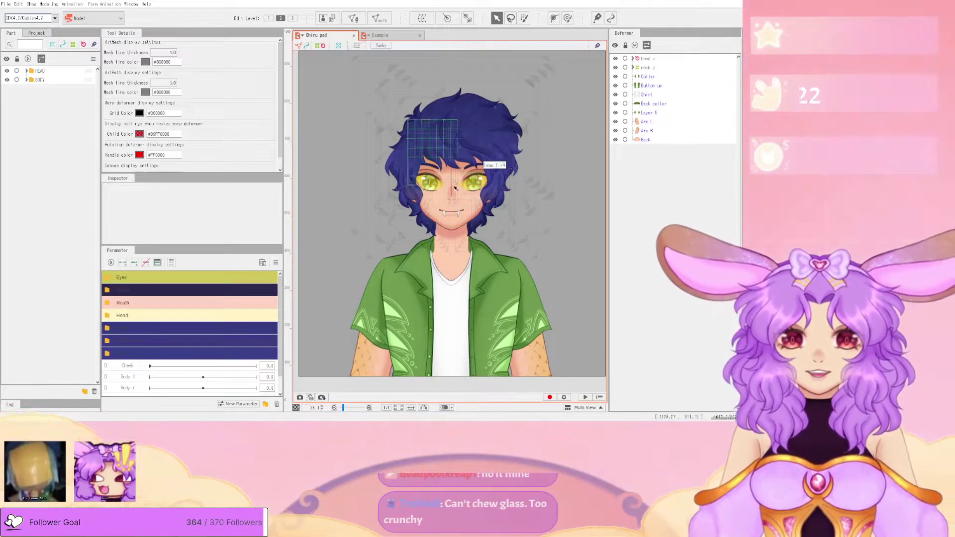
{"action": "scroll", "coordinate": [164, 355], "scroll_direction": "down", "scroll_amount": 1}
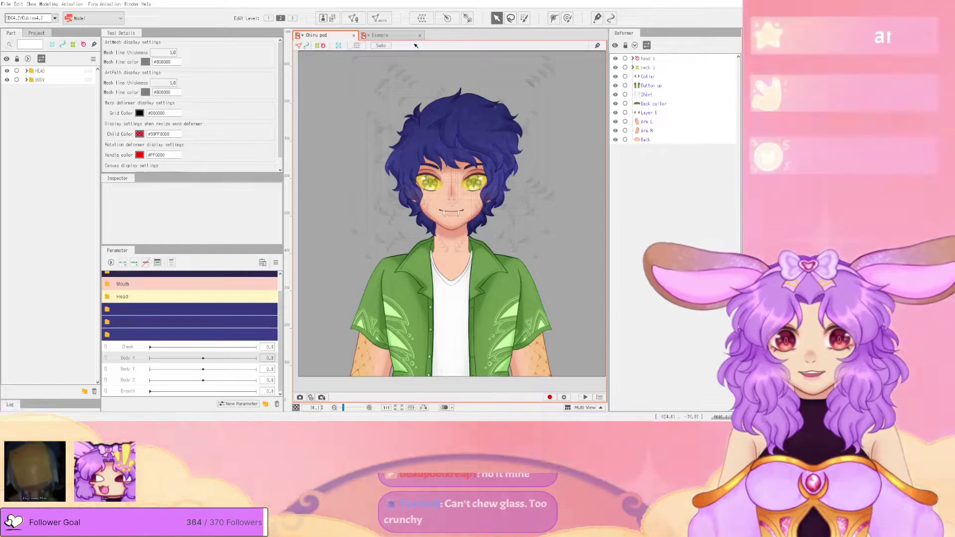
{"action": "left_click", "coordinate": [380, 35]}
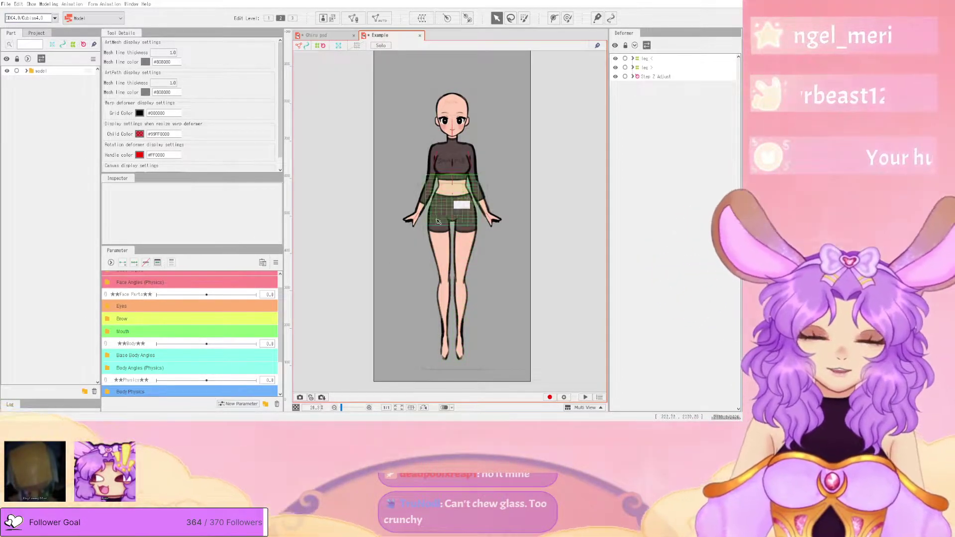
{"action": "scroll", "coordinate": [428, 147], "scroll_direction": "down", "scroll_amount": 2}
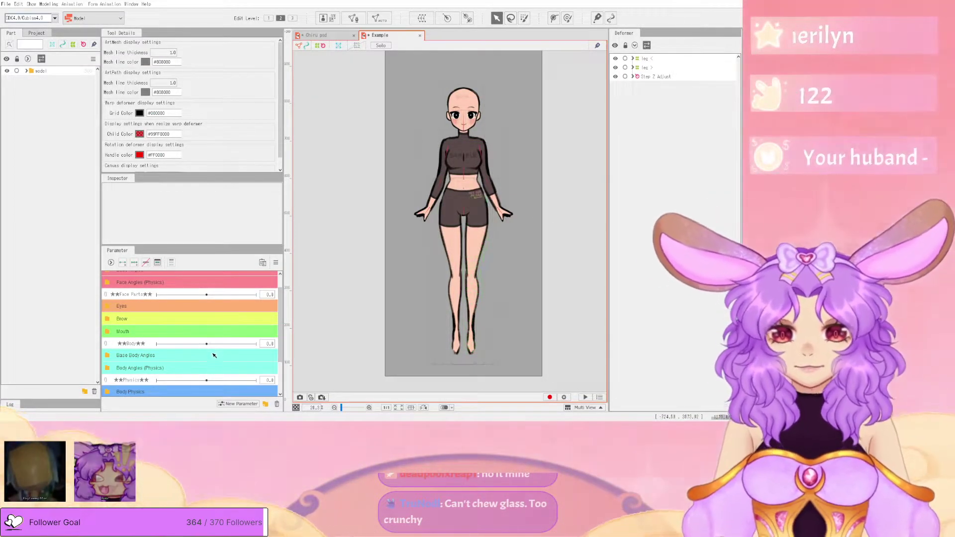
{"action": "scroll", "coordinate": [214, 358], "scroll_direction": "down", "scroll_amount": 2}
{"action": "left_click", "coordinate": [108, 319]}
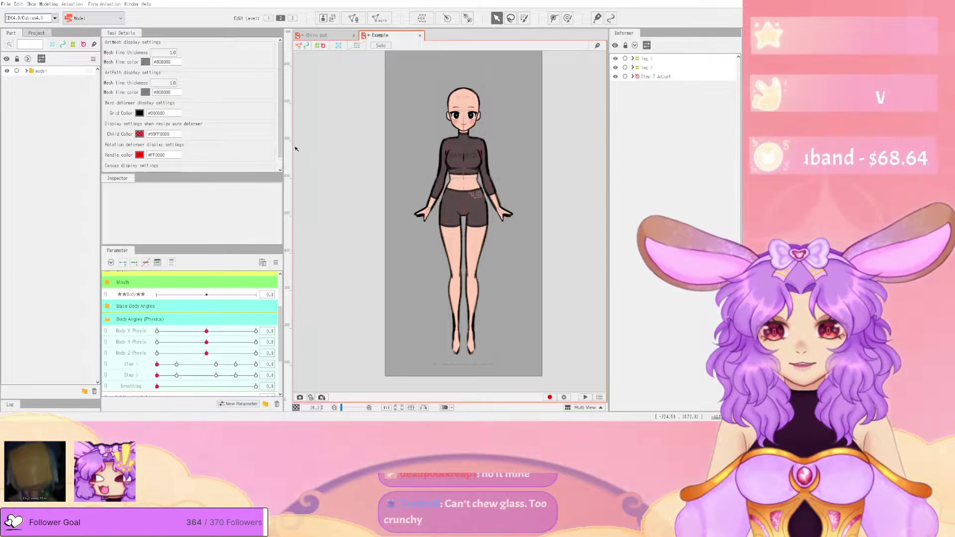
{"action": "scroll", "coordinate": [189, 338], "scroll_direction": "up", "scroll_amount": 3}
{"action": "scroll", "coordinate": [213, 341], "scroll_direction": "down", "scroll_amount": 6}
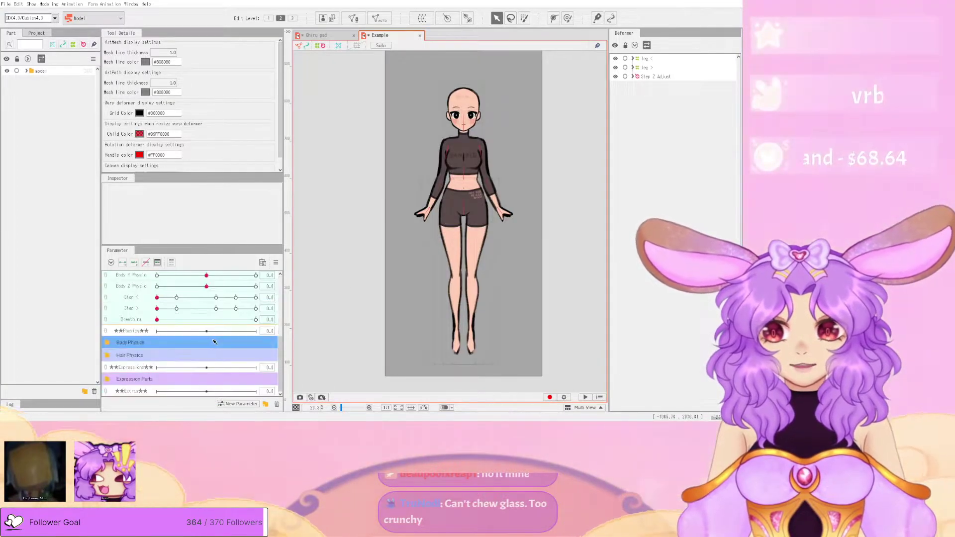
{"action": "scroll", "coordinate": [223, 387], "scroll_direction": "up", "scroll_amount": 3}
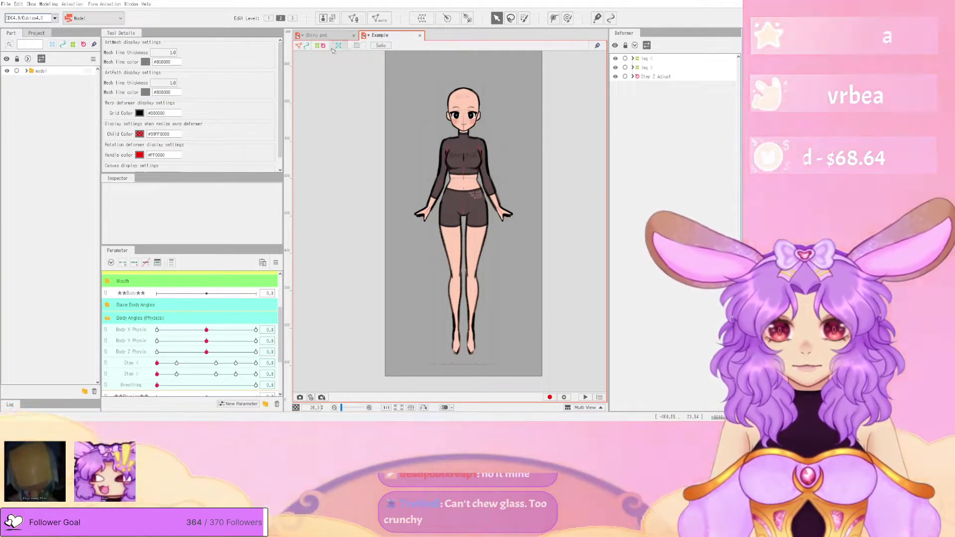
- Switch to the blue-haired character's model and examine the whole figure and its face up close
{"action": "left_click", "coordinate": [328, 36]}
{"action": "scroll", "coordinate": [494, 302], "scroll_direction": "down", "scroll_amount": 3}
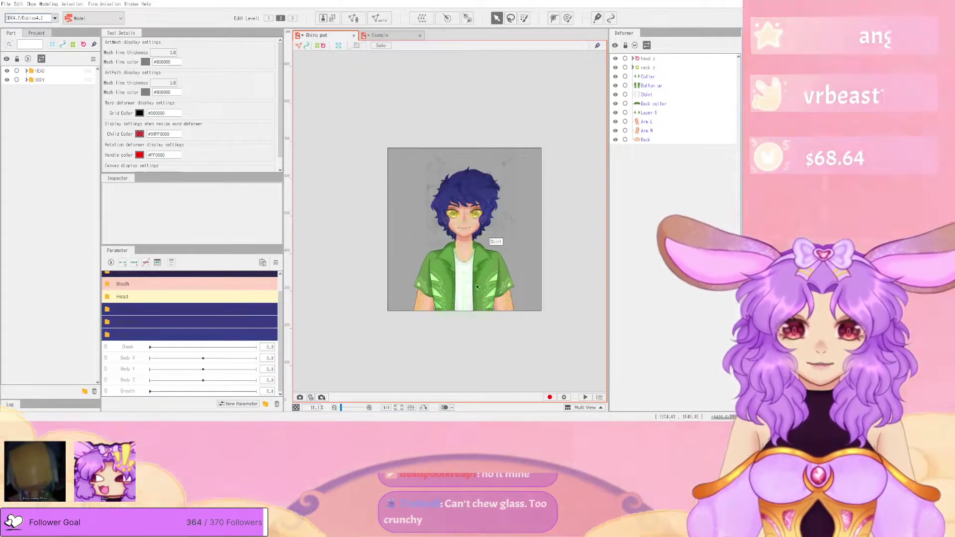
{"action": "scroll", "coordinate": [494, 302], "scroll_direction": "up", "scroll_amount": 3}
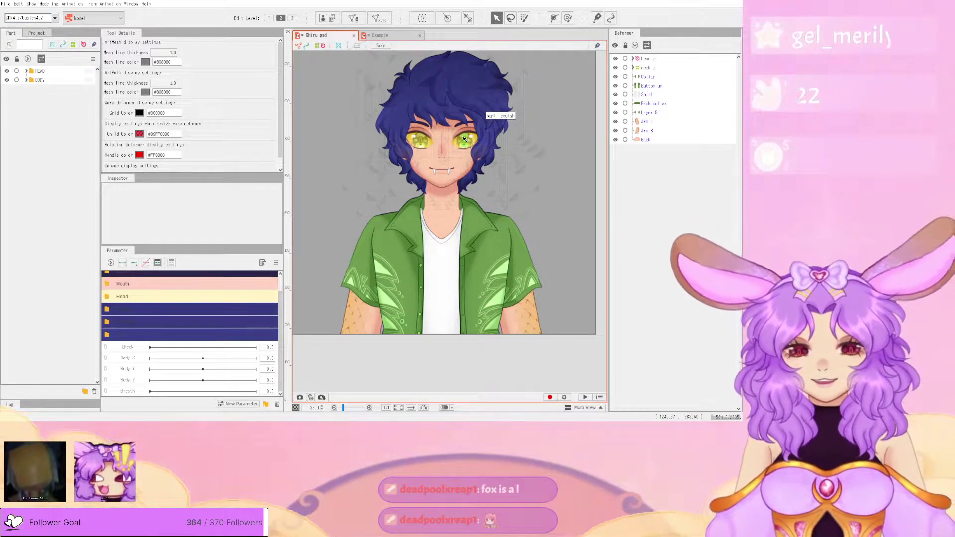
{"action": "scroll", "coordinate": [455, 132], "scroll_direction": "down", "scroll_amount": 3}
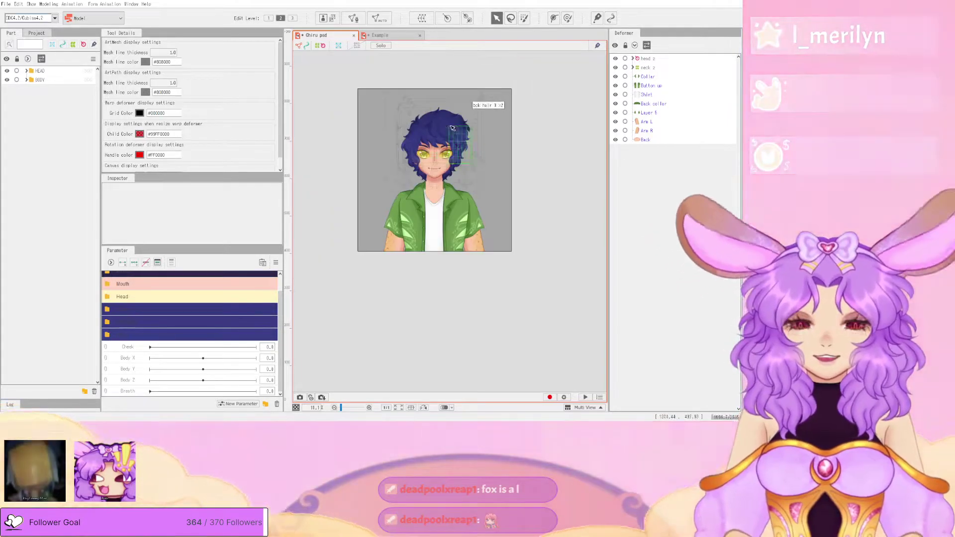
{"action": "scroll", "coordinate": [332, 146], "scroll_direction": "up", "scroll_amount": 3}
{"action": "scroll", "coordinate": [461, 148], "scroll_direction": "down", "scroll_amount": 3}
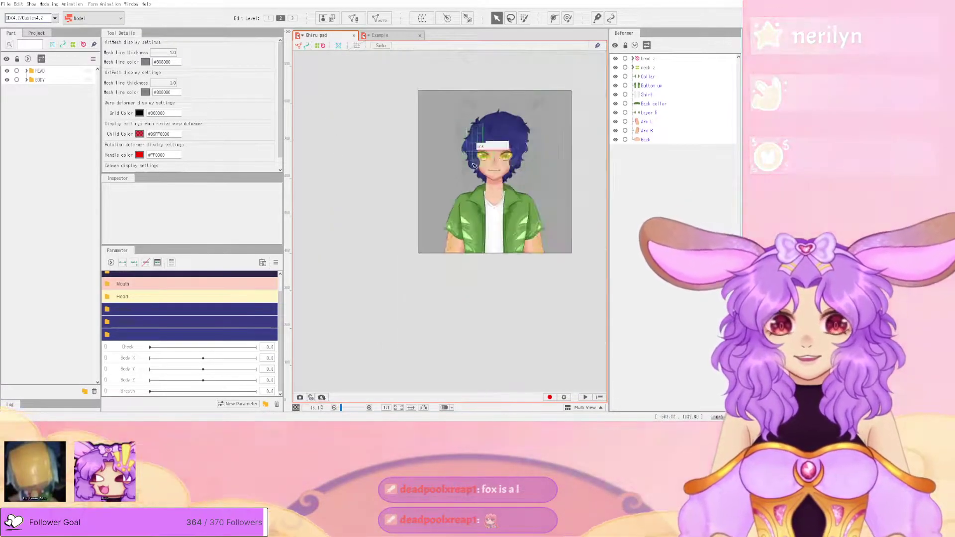
{"action": "scroll", "coordinate": [514, 150], "scroll_direction": "up", "scroll_amount": 3}
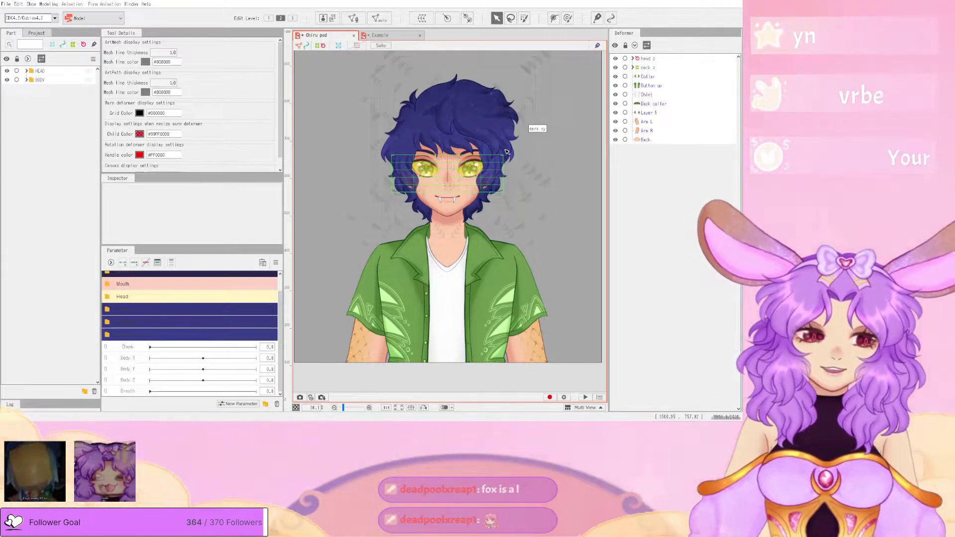
{"action": "left_click", "coordinate": [389, 35]}
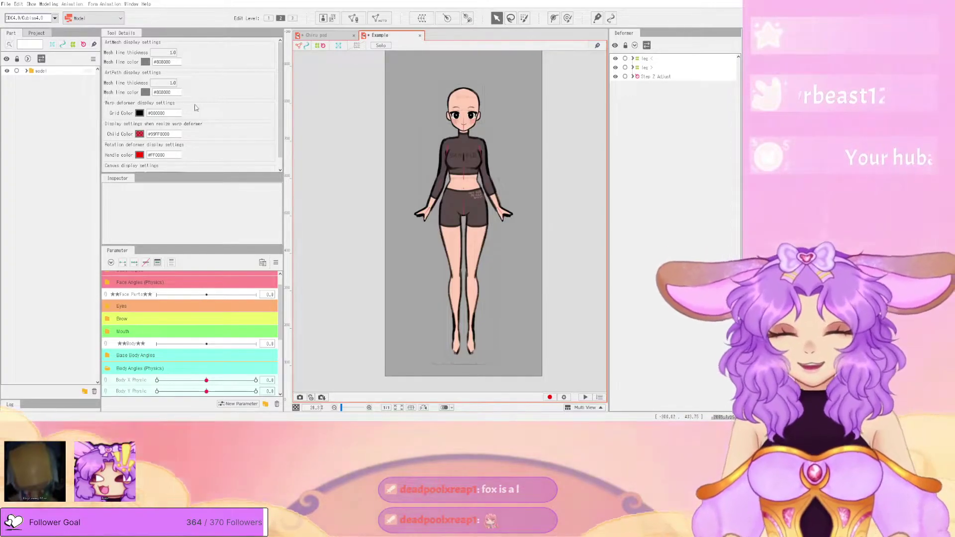
{"action": "left_click", "coordinate": [329, 36]}
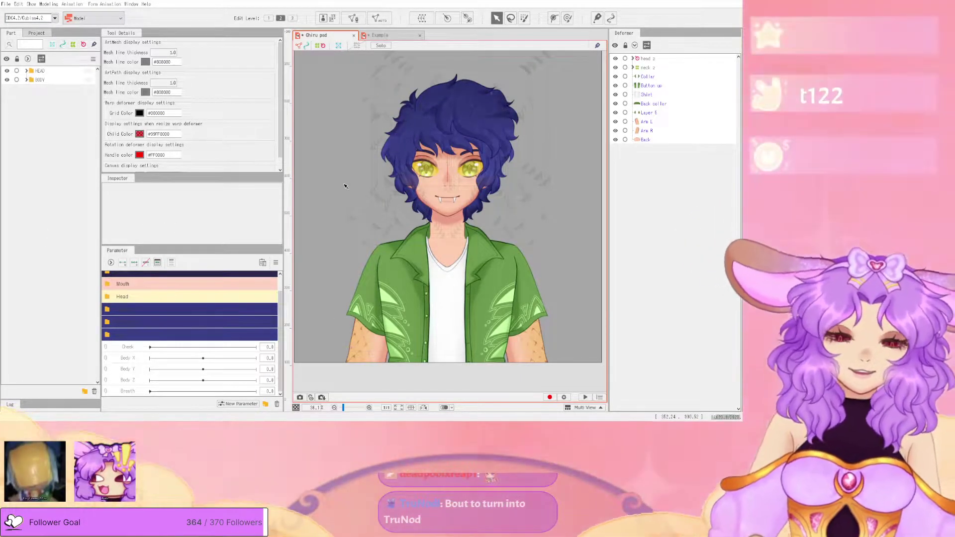
{"action": "scroll", "coordinate": [427, 170], "scroll_direction": "down", "scroll_amount": 2}
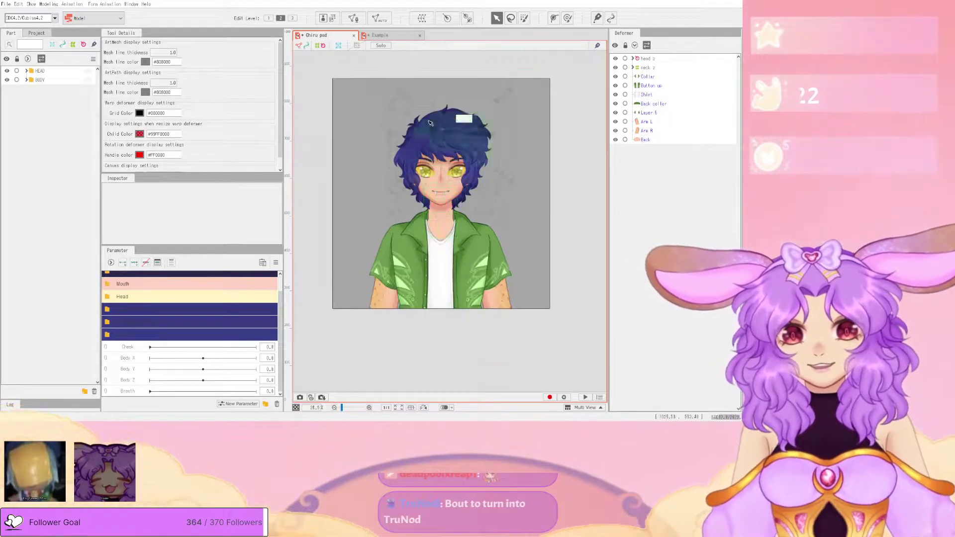
{"action": "scroll", "coordinate": [451, 134], "scroll_direction": "up", "scroll_amount": 2}
{"action": "scroll", "coordinate": [451, 135], "scroll_direction": "up", "scroll_amount": 3}
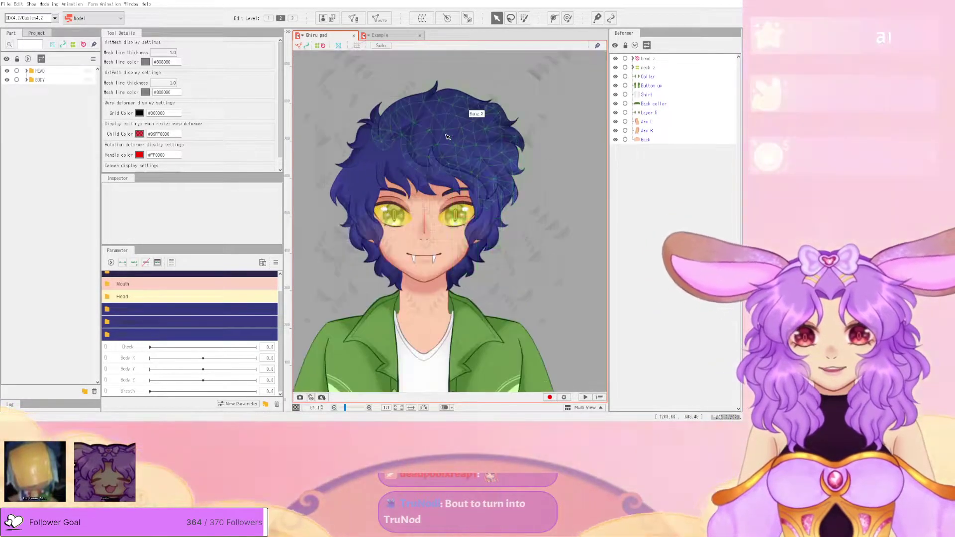
{"action": "scroll", "coordinate": [448, 142], "scroll_direction": "down", "scroll_amount": 3}
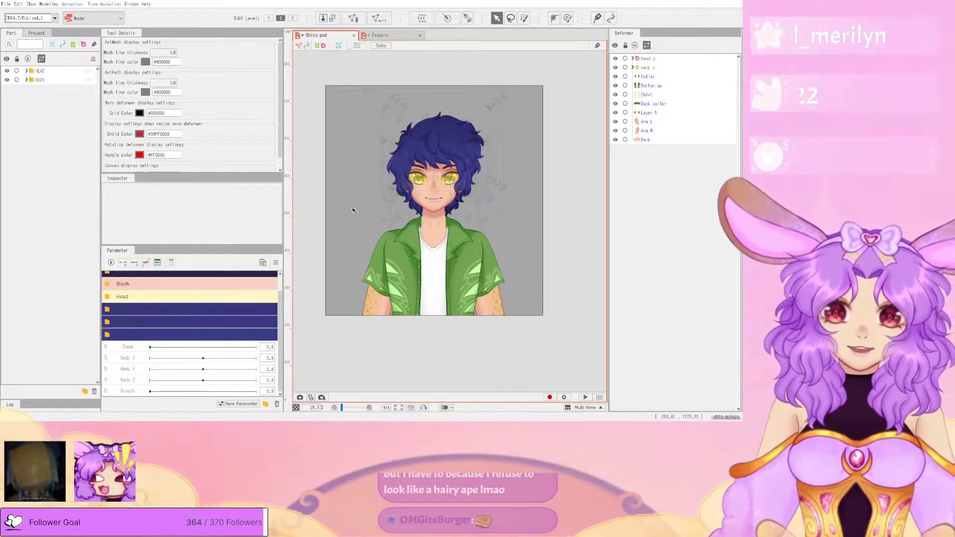
{"action": "scroll", "coordinate": [480, 208], "scroll_direction": "up", "scroll_amount": 3}
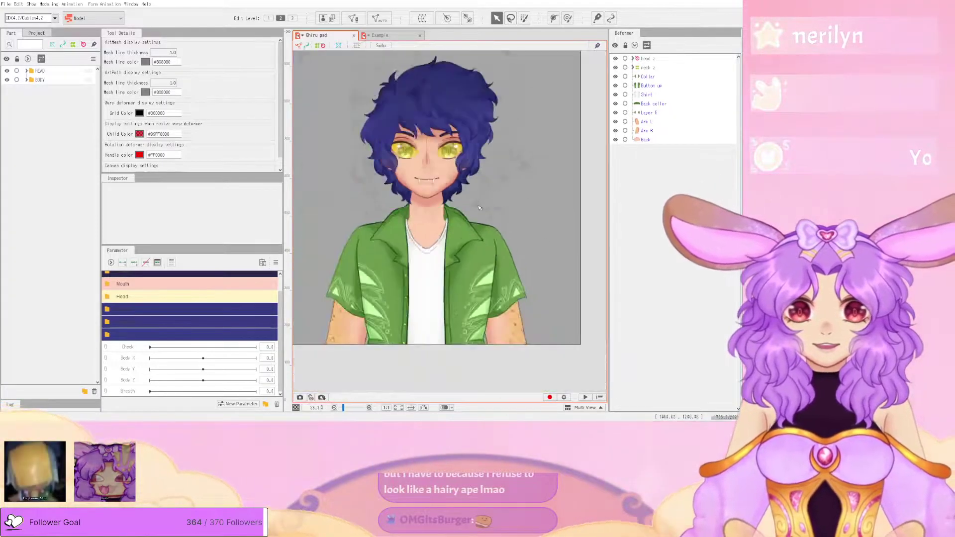
{"action": "scroll", "coordinate": [479, 208], "scroll_direction": "down", "scroll_amount": 3}
{"action": "left_click", "coordinate": [411, 36]}
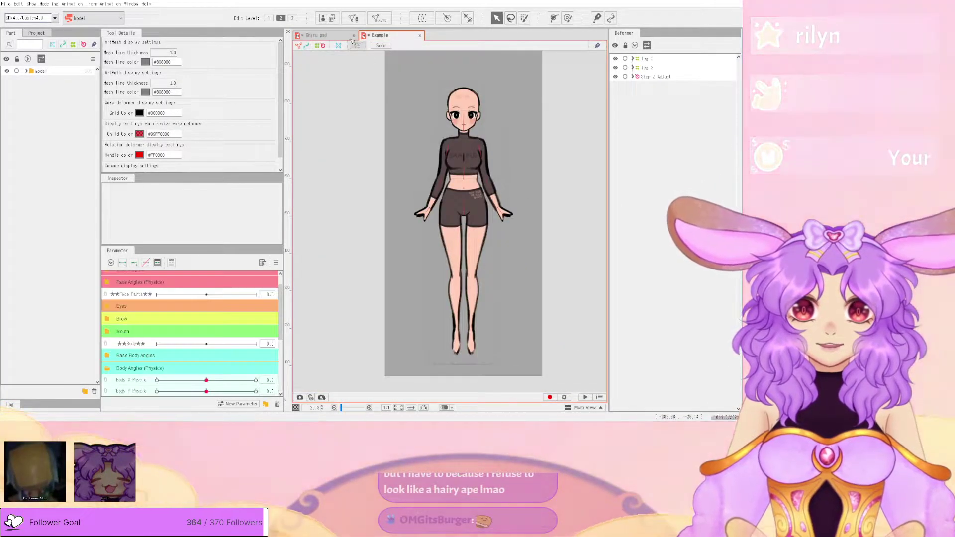
{"action": "left_click", "coordinate": [318, 35]}
{"action": "scroll", "coordinate": [447, 230], "scroll_direction": "down", "scroll_amount": 1}
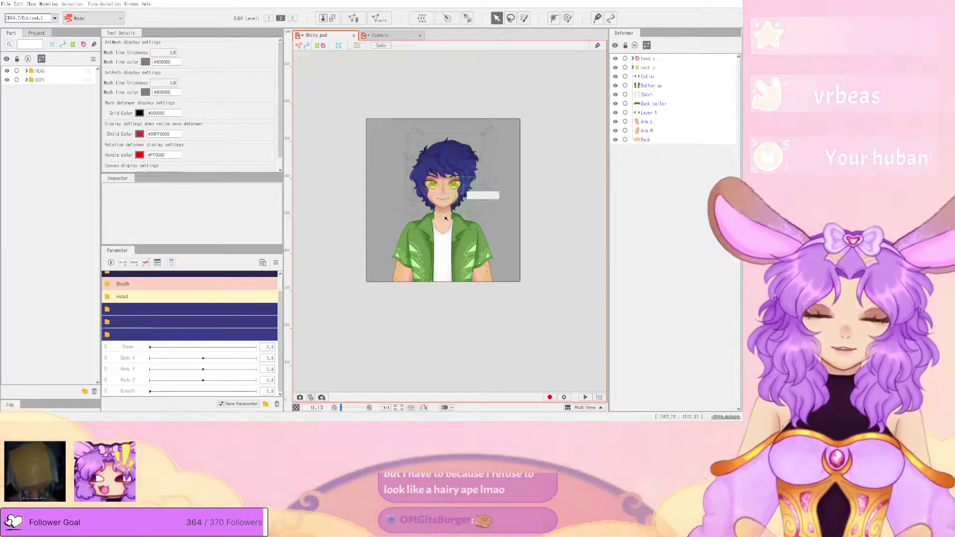
{"action": "scroll", "coordinate": [449, 208], "scroll_direction": "up", "scroll_amount": 2}
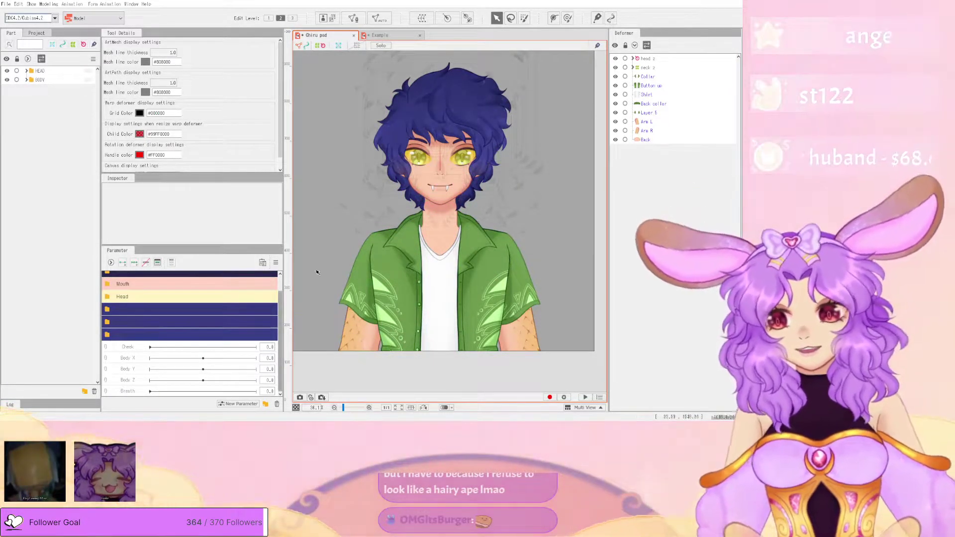
- Switch to the Example model and review its body physics, step and breathing parameters alongside the full figure
{"action": "left_click", "coordinate": [381, 35]}
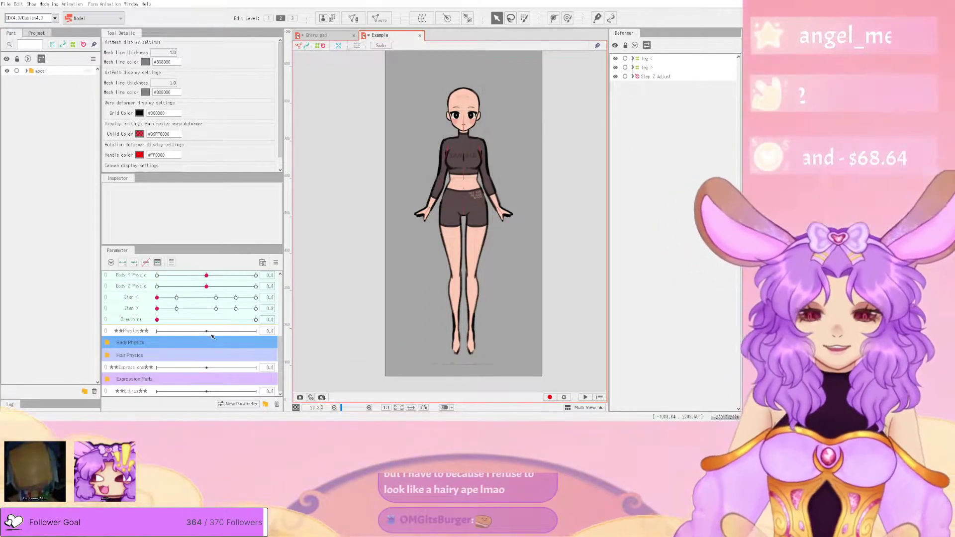
{"action": "scroll", "coordinate": [212, 336], "scroll_direction": "up", "scroll_amount": 1}
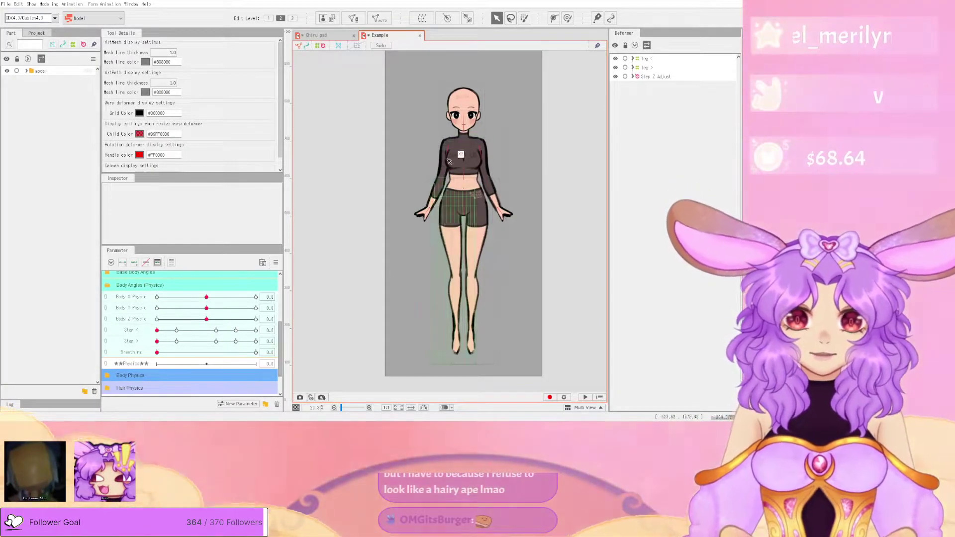
{"action": "scroll", "coordinate": [443, 131], "scroll_direction": "up", "scroll_amount": 2}
{"action": "scroll", "coordinate": [506, 172], "scroll_direction": "down", "scroll_amount": 2}
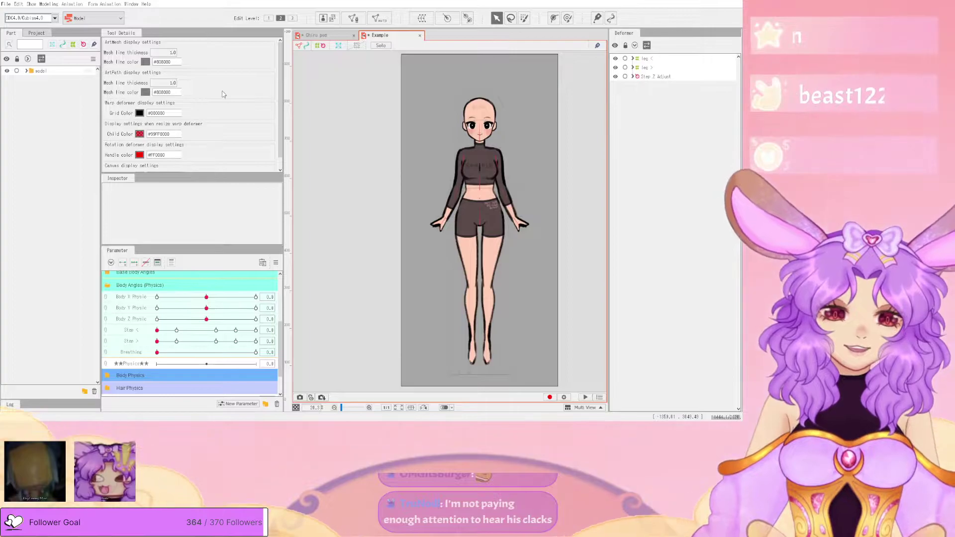
- Return to the blue-haired character's model and look over the complete figure
{"action": "left_click", "coordinate": [318, 35]}
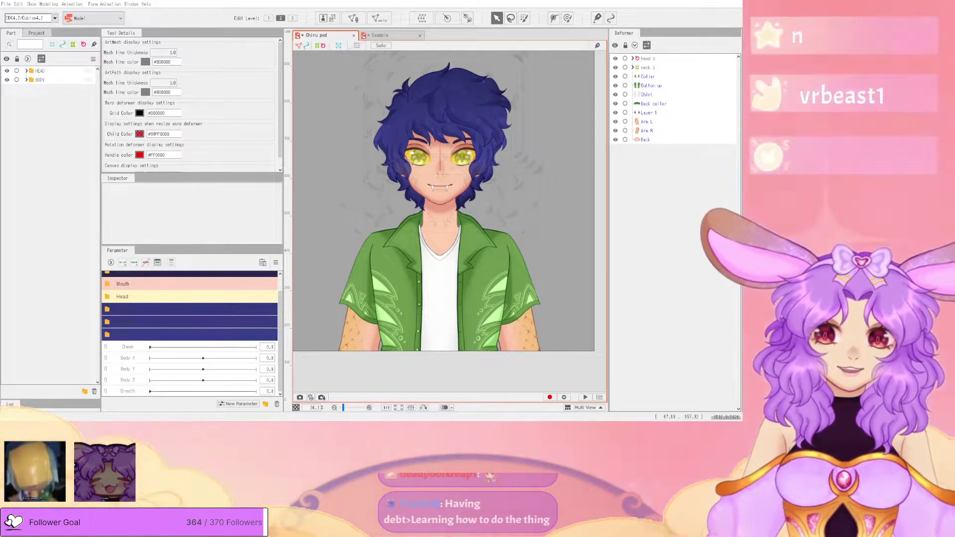
{"action": "scroll", "coordinate": [502, 295], "scroll_direction": "down", "scroll_amount": 3}
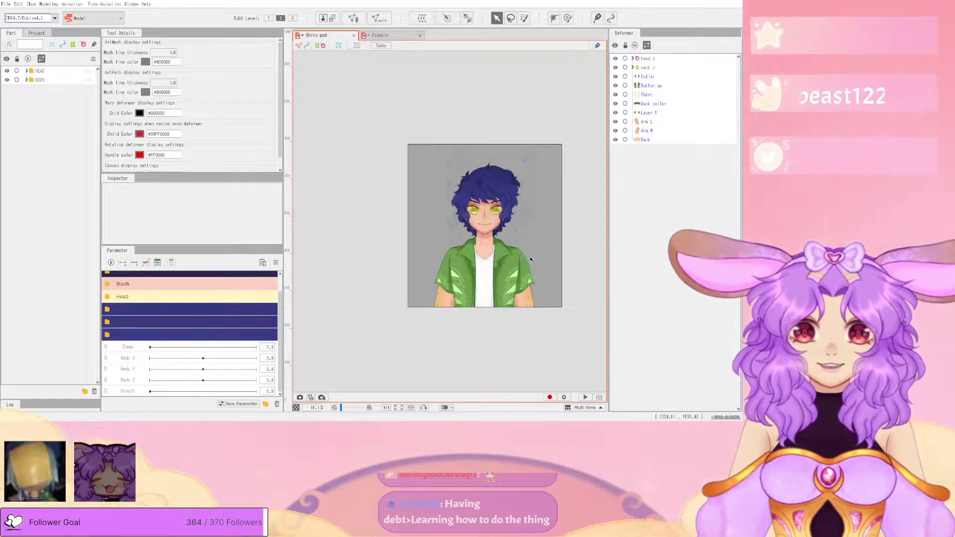
{"action": "scroll", "coordinate": [541, 241], "scroll_direction": "up", "scroll_amount": 1}
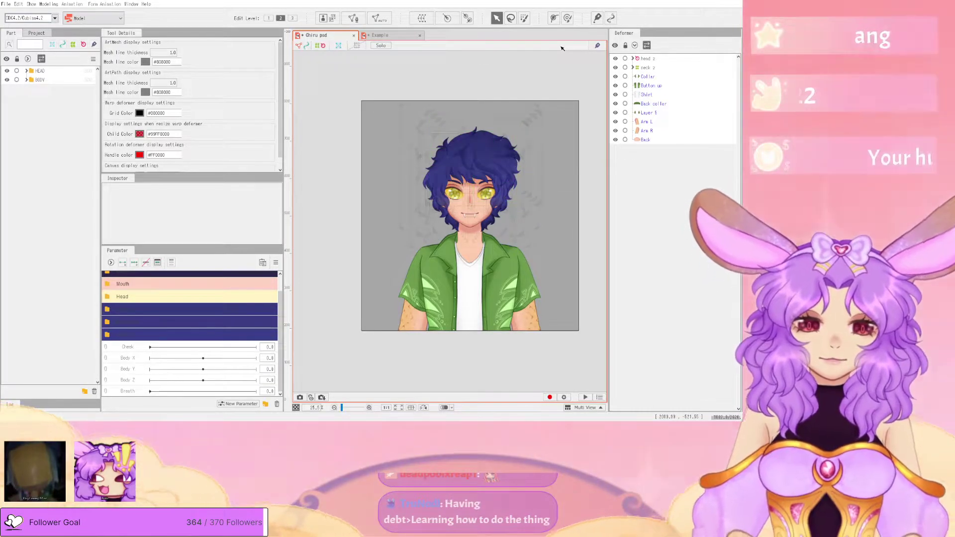
{"action": "scroll", "coordinate": [535, 176], "scroll_direction": "down", "scroll_amount": 2}
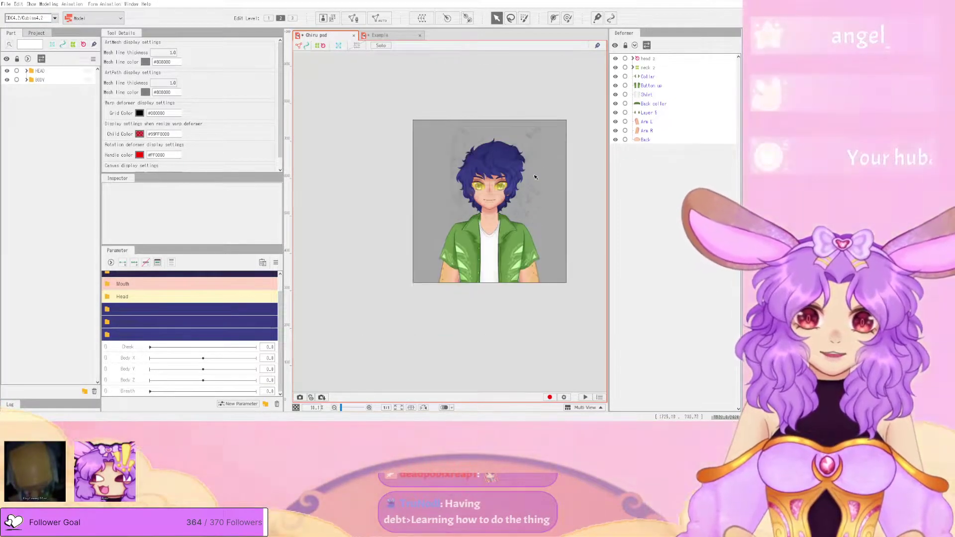
{"action": "scroll", "coordinate": [536, 176], "scroll_direction": "up", "scroll_amount": 4}
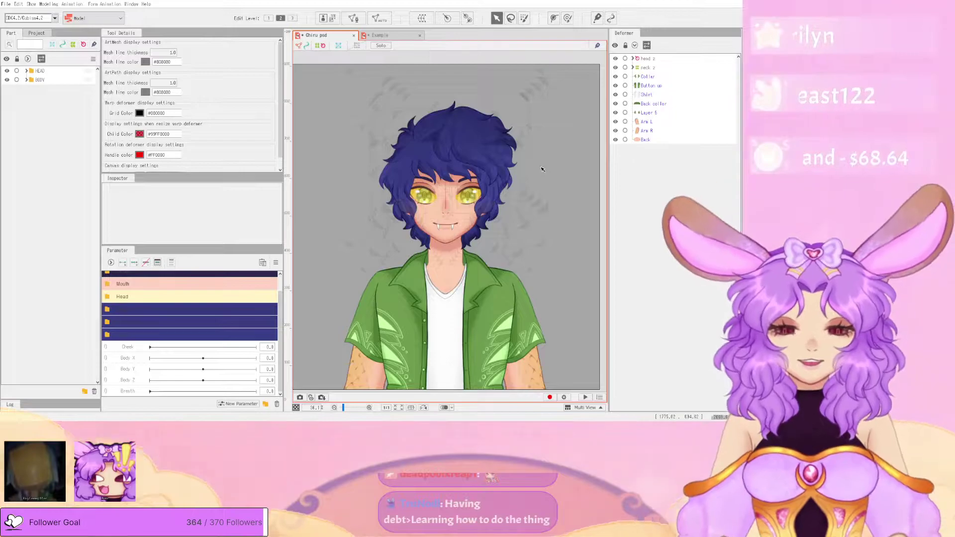
{"action": "scroll", "coordinate": [472, 134], "scroll_direction": "down", "scroll_amount": 2}
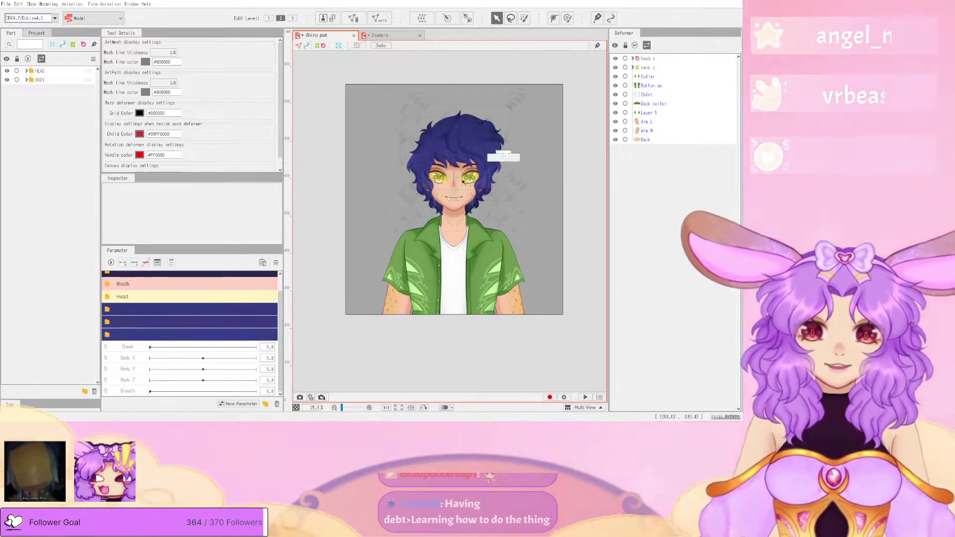
{"action": "scroll", "coordinate": [467, 181], "scroll_direction": "up", "scroll_amount": 2}
{"action": "scroll", "coordinate": [550, 194], "scroll_direction": "up", "scroll_amount": 1}
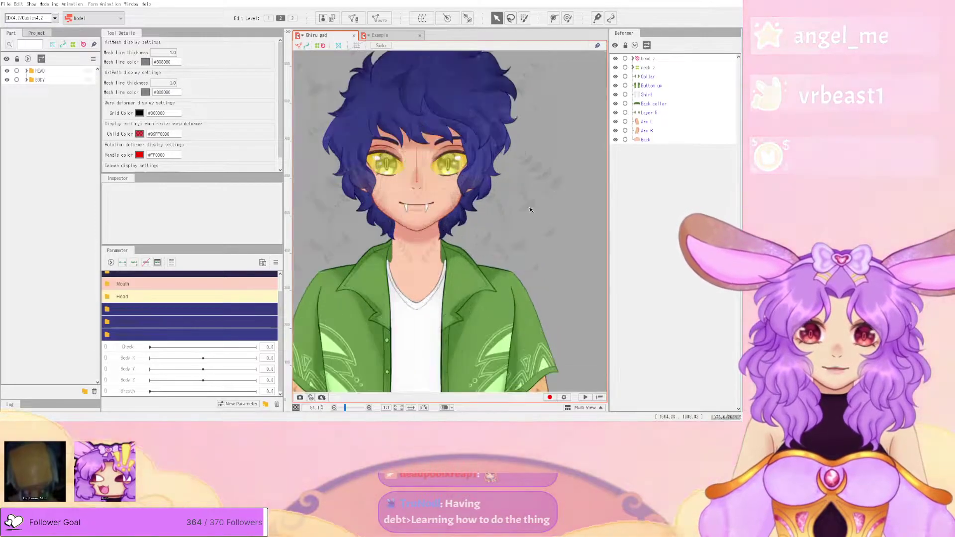
{"action": "scroll", "coordinate": [535, 193], "scroll_direction": "down", "scroll_amount": 1}
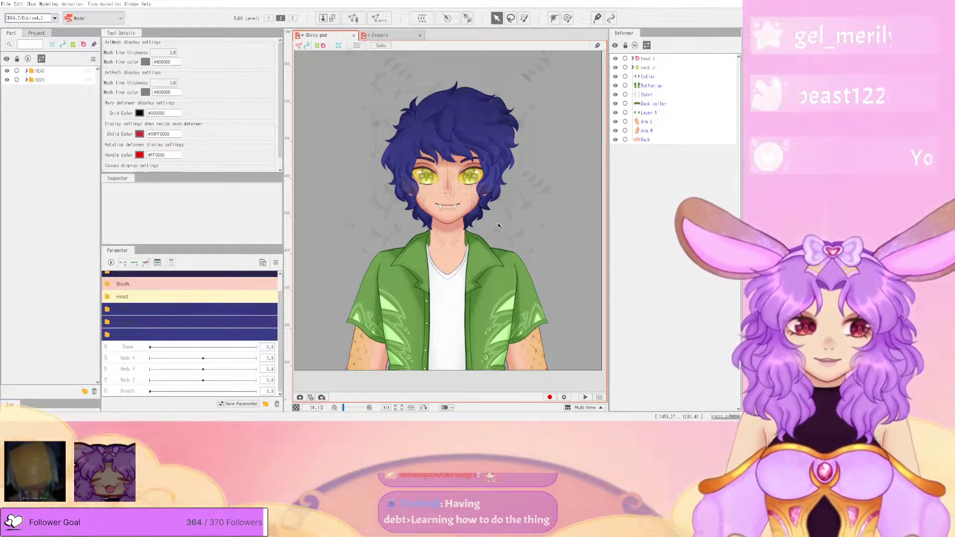
{"action": "scroll", "coordinate": [507, 269], "scroll_direction": "down", "scroll_amount": 2}
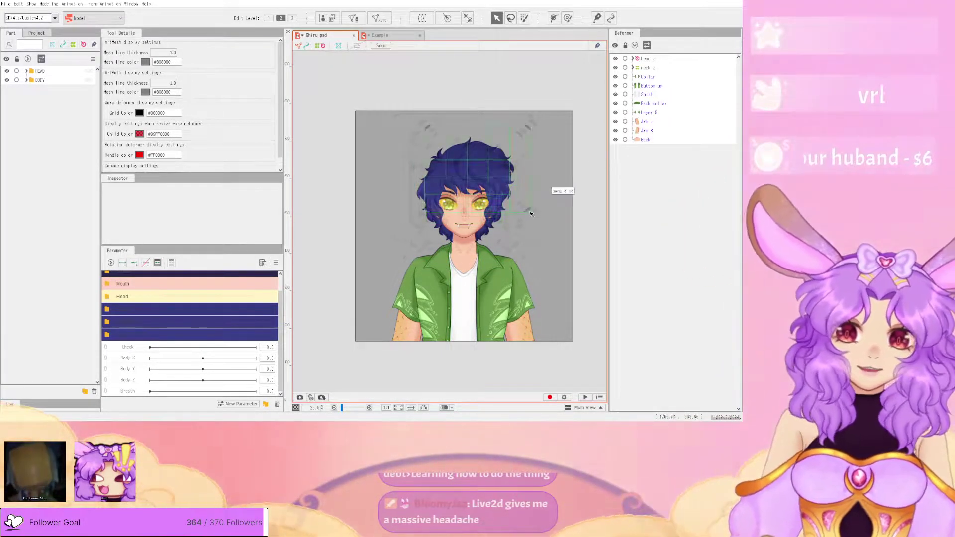
{"action": "scroll", "coordinate": [547, 308], "scroll_direction": "down", "scroll_amount": 2}
{"action": "scroll", "coordinate": [553, 312], "scroll_direction": "up", "scroll_amount": 3}
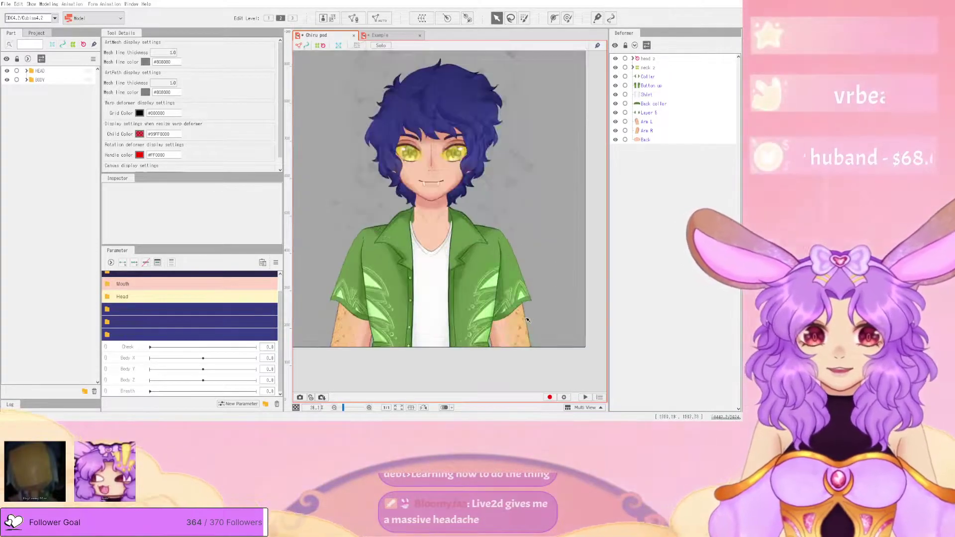
{"action": "key", "text": "ctrl+z"}
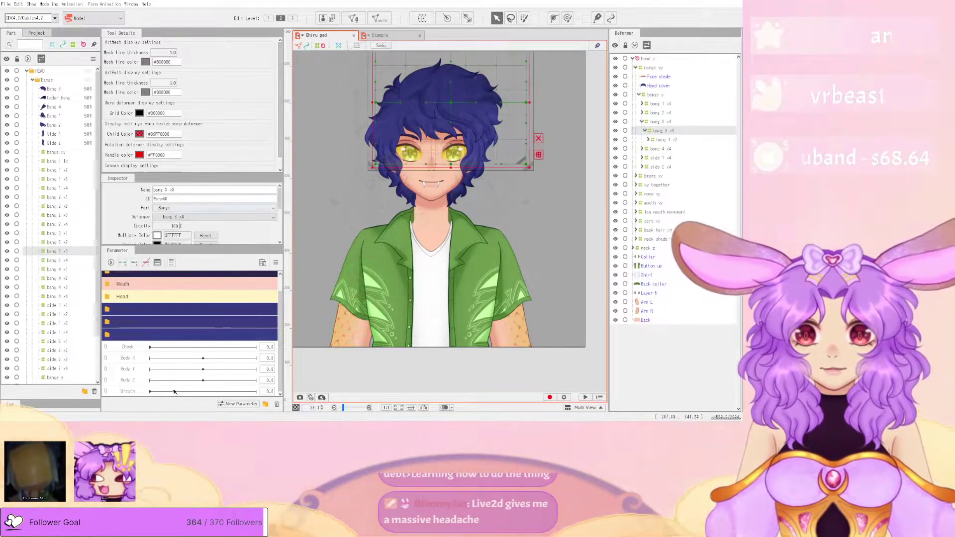
- Switch to the Example model and preview its Body X Physics movement, returning the parameter to its default
{"action": "left_click", "coordinate": [380, 35]}
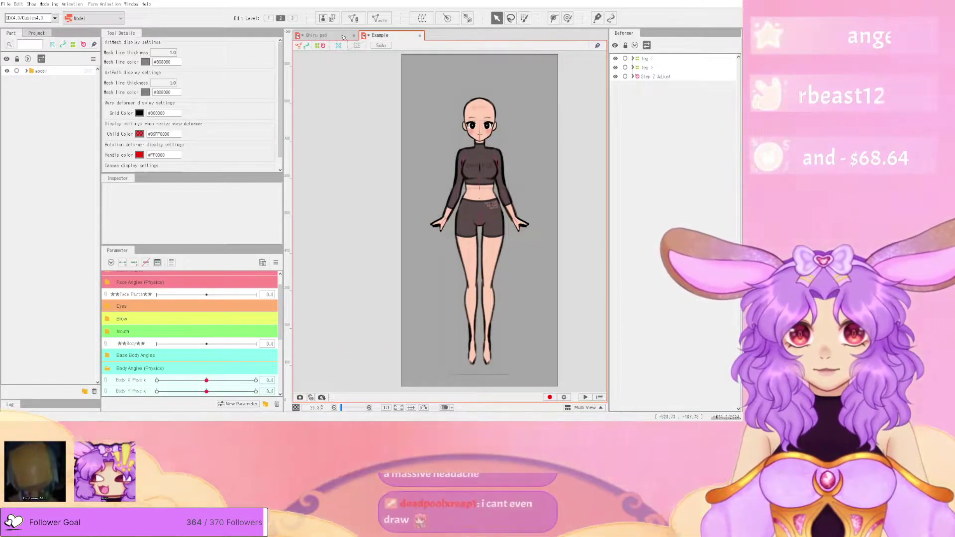
{"action": "left_click", "coordinate": [344, 36]}
{"action": "left_click", "coordinate": [369, 36]}
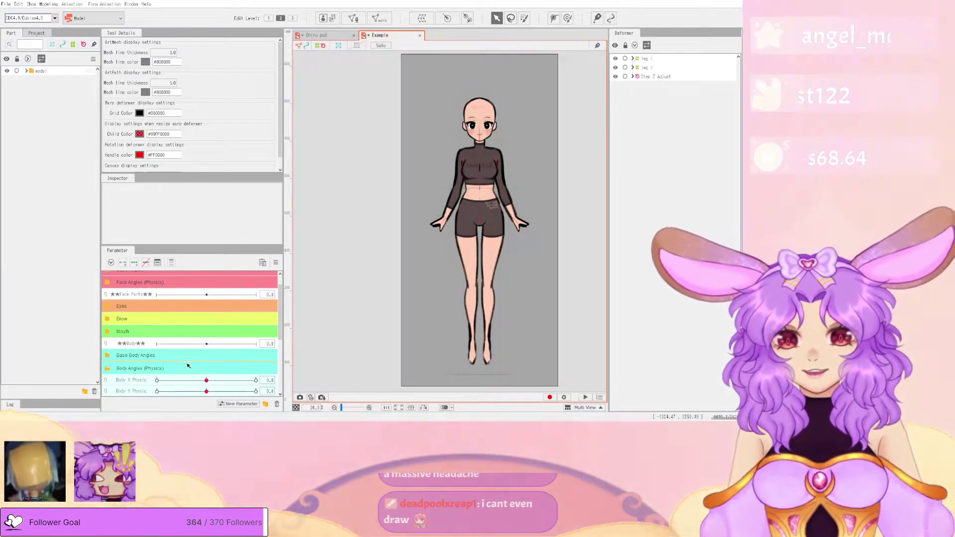
{"action": "scroll", "coordinate": [207, 353], "scroll_direction": "down", "scroll_amount": 2}
{"action": "left_click_drag", "start_coordinate": [253, 349], "coordinate": [206, 347]}
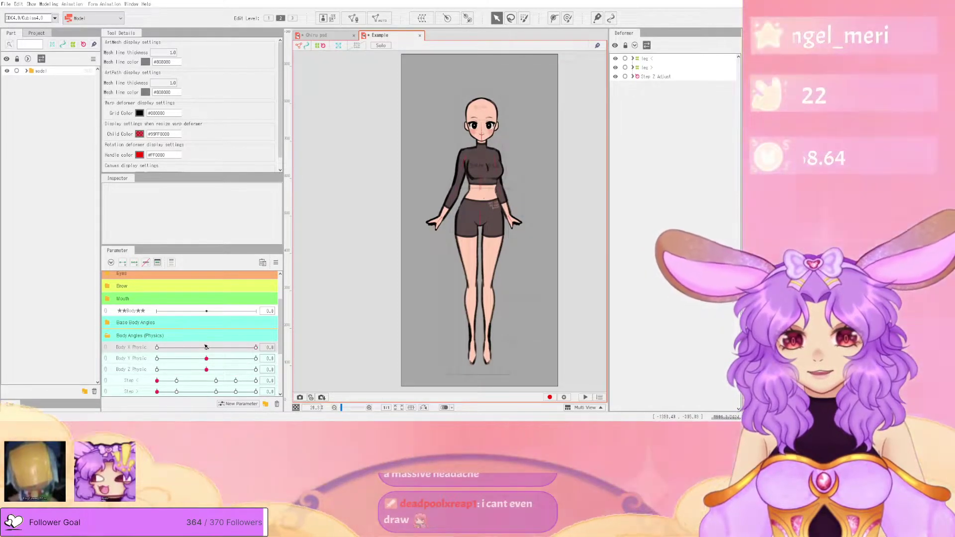
- Replicate the blue-haired character's Body X parameter into three physics parameters named body x phys, body y phys and body z phys
{"action": "left_click", "coordinate": [312, 35]}
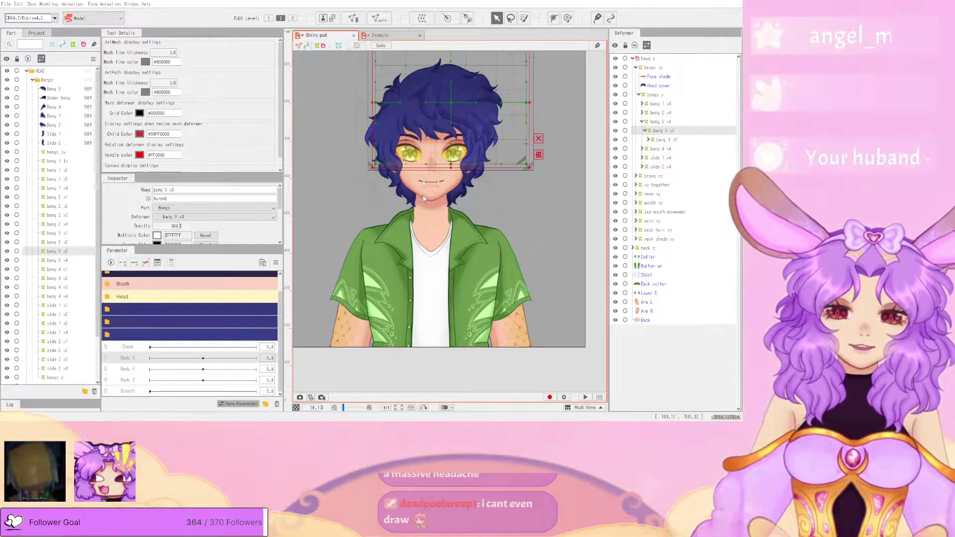
{"action": "left_click", "coordinate": [390, 230]}
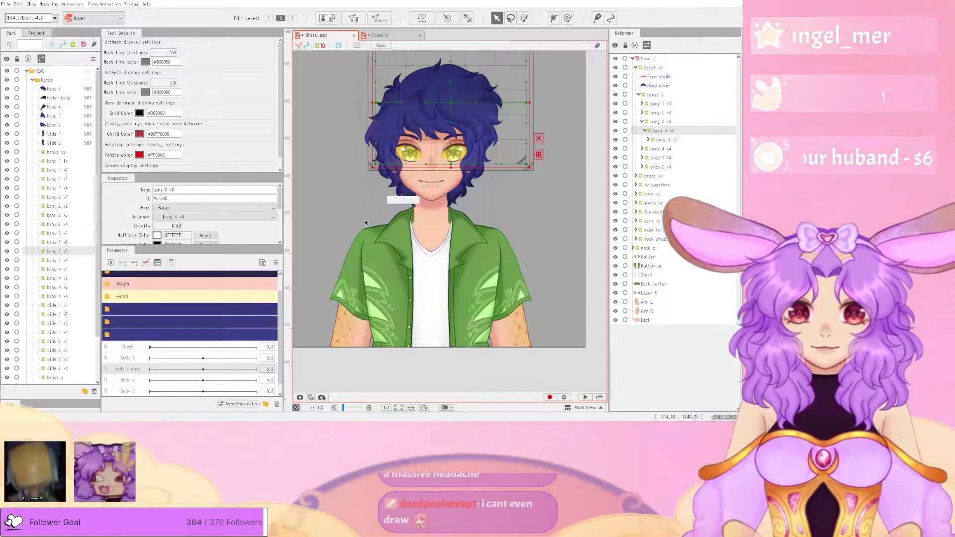
{"action": "scroll", "coordinate": [158, 379], "scroll_direction": "down", "scroll_amount": 1}
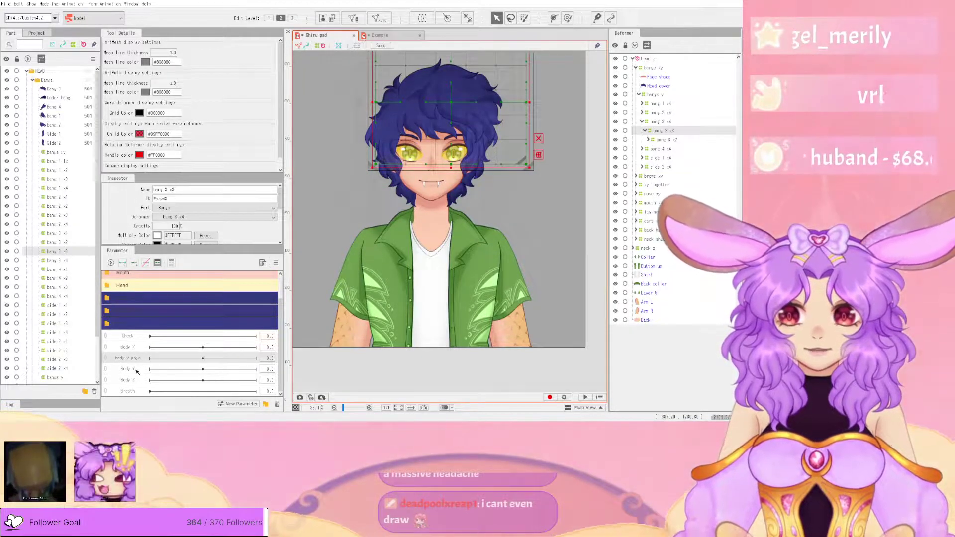
{"action": "right_click", "coordinate": [138, 359]}
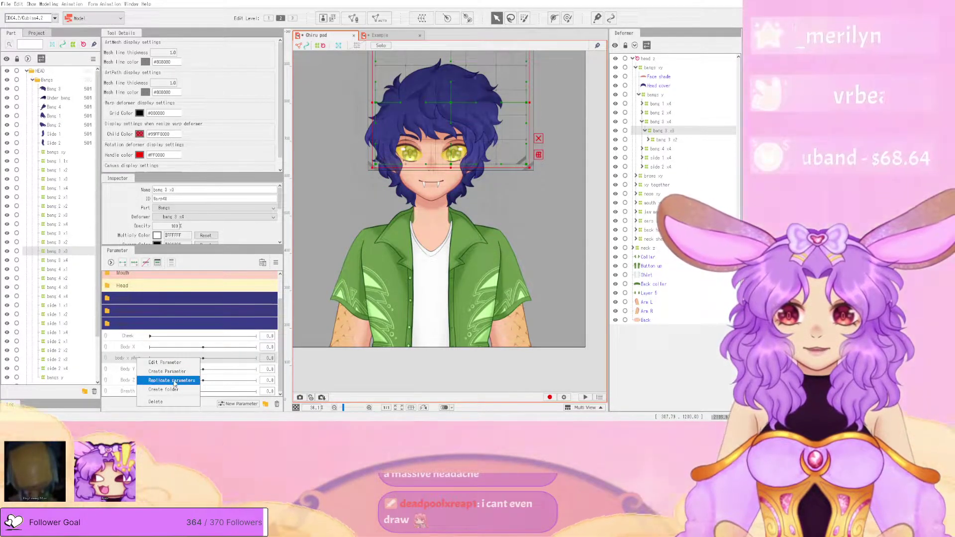
{"action": "right_click", "coordinate": [129, 368]}
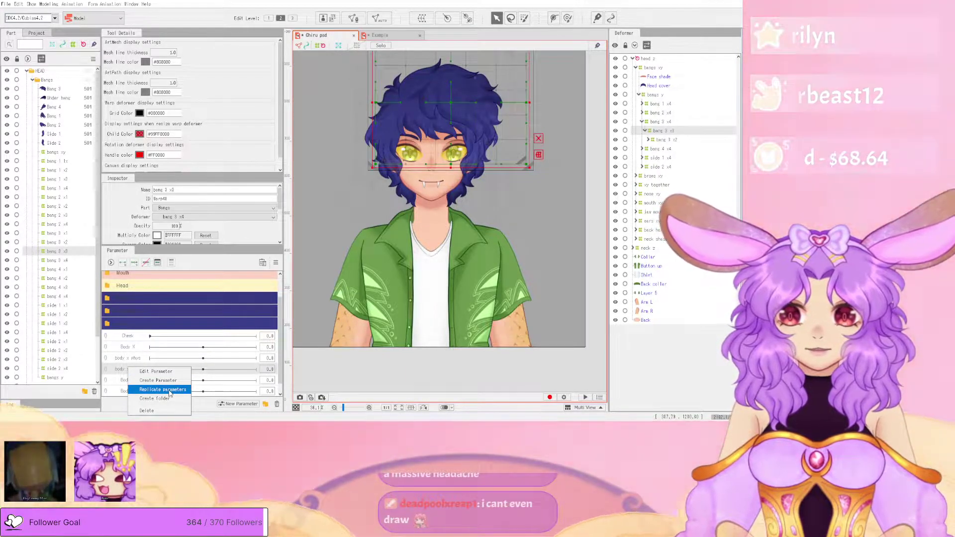
{"action": "right_click", "coordinate": [138, 371]}
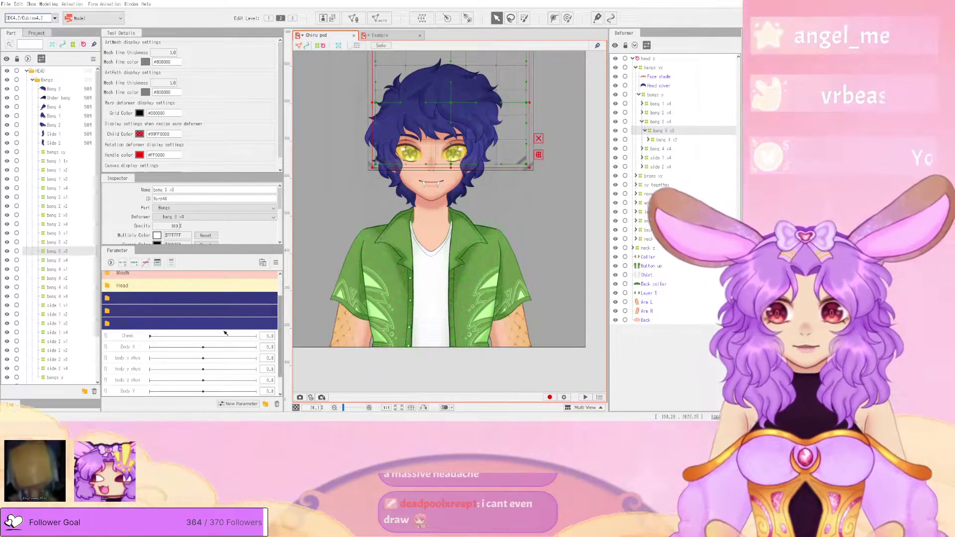
- Try to reorder the Body Y, Body Z, Breath and body physics parameters one at a time
{"action": "scroll", "coordinate": [236, 324], "scroll_direction": "down", "scroll_amount": 1}
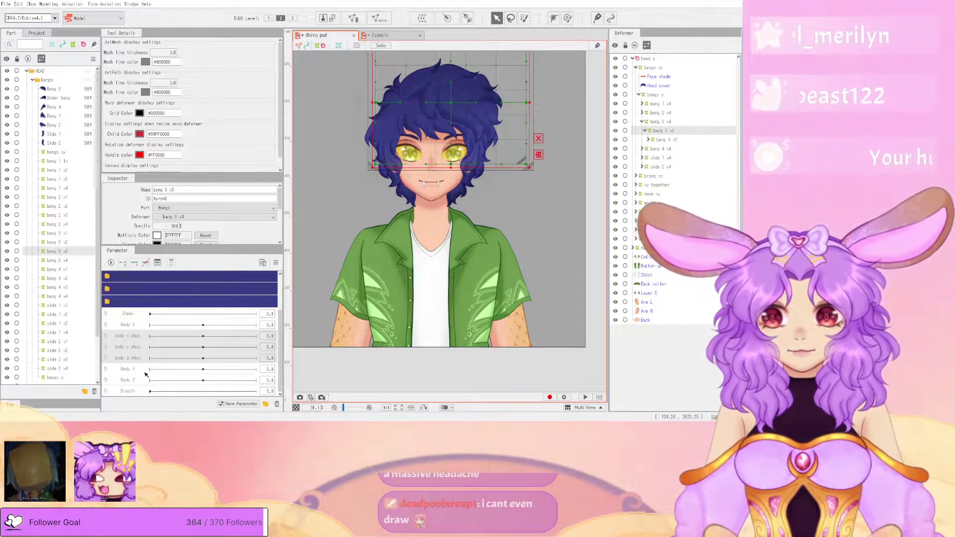
{"action": "left_click_drag", "start_coordinate": [135, 391], "coordinate": [154, 375]}
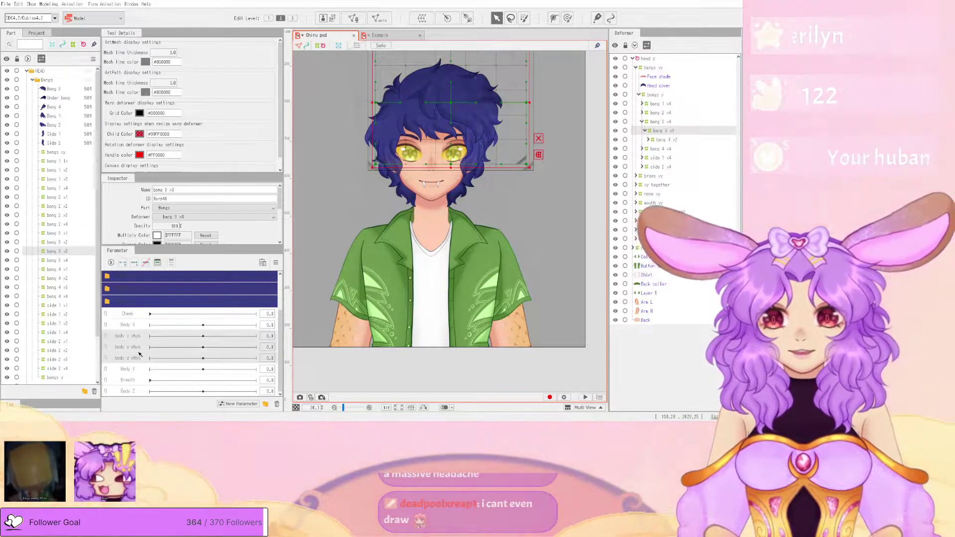
{"action": "mouse_move", "coordinate": [137, 368]}
{"action": "left_mouse_down"}
{"action": "mouse_move", "coordinate": [138, 388]}
{"action": "mouse_move", "coordinate": [137, 360]}
{"action": "mouse_move", "coordinate": [143, 379]}
{"action": "left_mouse_up"}
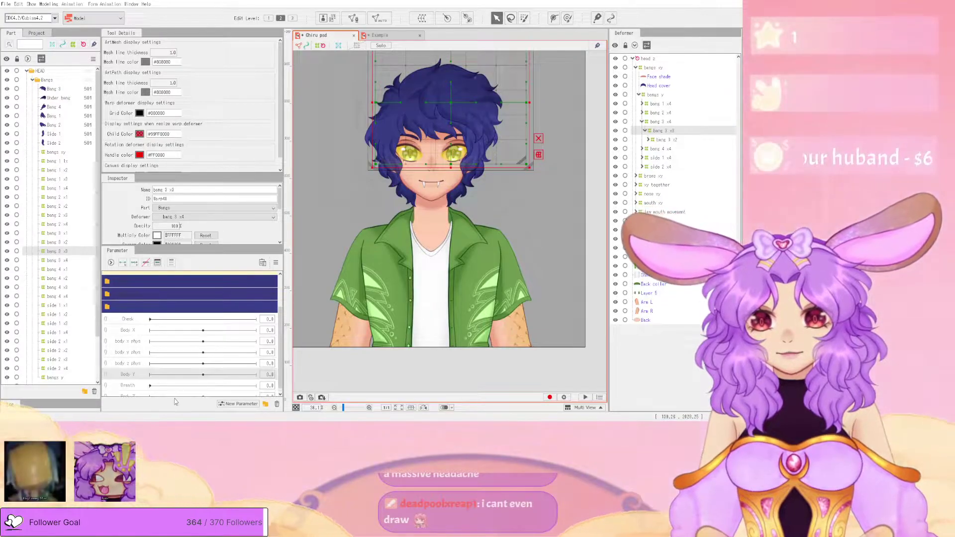
{"action": "scroll", "coordinate": [156, 373], "scroll_direction": "down", "scroll_amount": 1}
{"action": "mouse_move", "coordinate": [141, 392]}
{"action": "left_mouse_down"}
{"action": "mouse_move", "coordinate": [145, 380]}
{"action": "mouse_move", "coordinate": [132, 392]}
{"action": "left_mouse_up"}
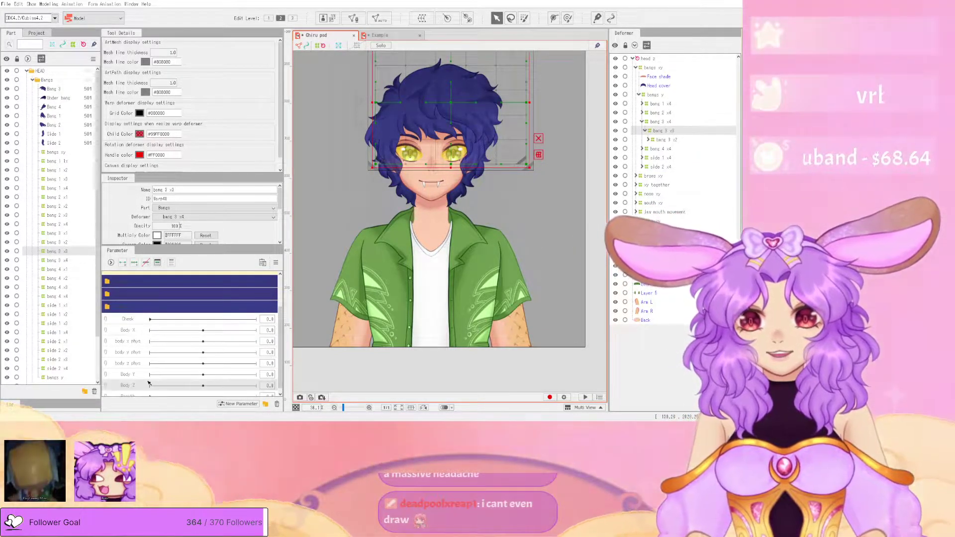
{"action": "left_click_drag", "start_coordinate": [140, 343], "coordinate": [142, 386]}
{"action": "left_click_drag", "start_coordinate": [146, 340], "coordinate": [145, 379]}
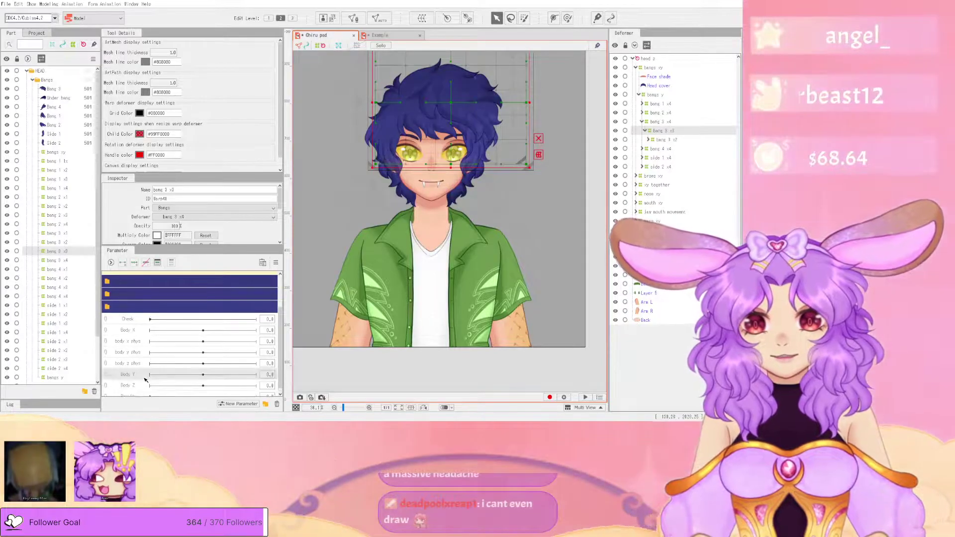
- Move the three body physics parameters together so they sit between Body Z and Breath
{"action": "left_click", "coordinate": [140, 363]}
{"action": "left_click", "coordinate": [139, 342], "text": "shift"}
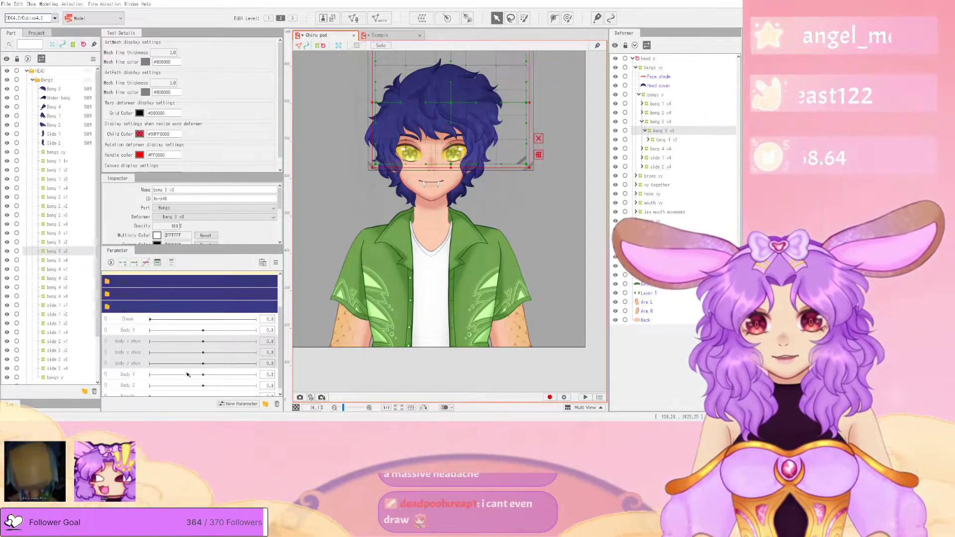
{"action": "scroll", "coordinate": [145, 354], "scroll_direction": "up", "scroll_amount": 1}
{"action": "left_click_drag", "start_coordinate": [145, 352], "coordinate": [181, 389]}
{"action": "scroll", "coordinate": [177, 373], "scroll_direction": "down", "scroll_amount": 1}
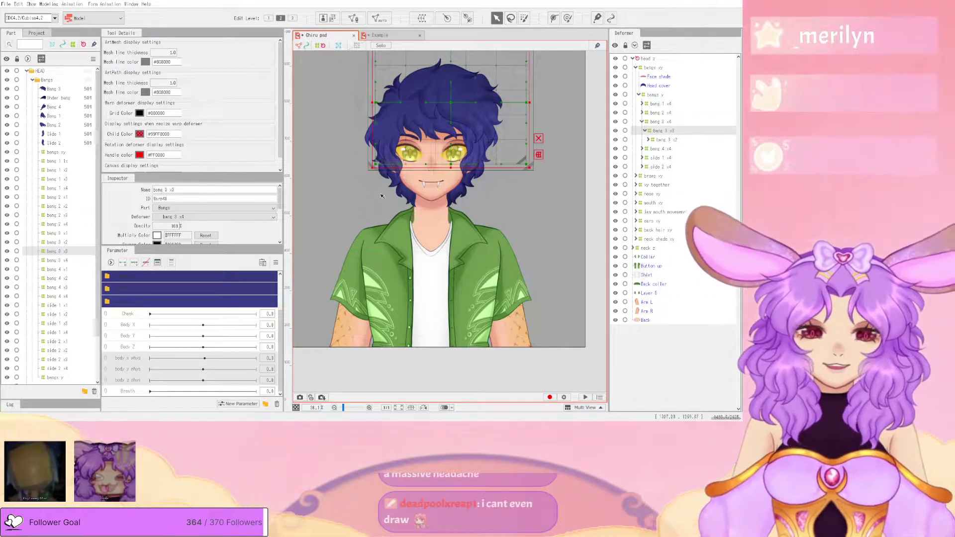
- Deselect the bang deformer and collapse the whole deformer hierarchy
{"action": "scroll", "coordinate": [489, 200], "scroll_direction": "down", "scroll_amount": 2}
{"action": "left_click", "coordinate": [542, 181]}
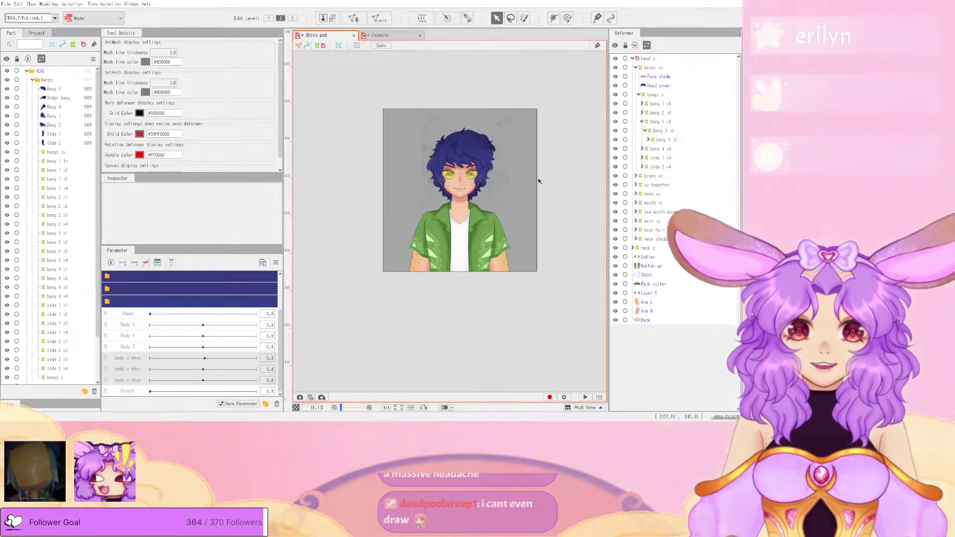
{"action": "scroll", "coordinate": [525, 184], "scroll_direction": "up", "scroll_amount": 4}
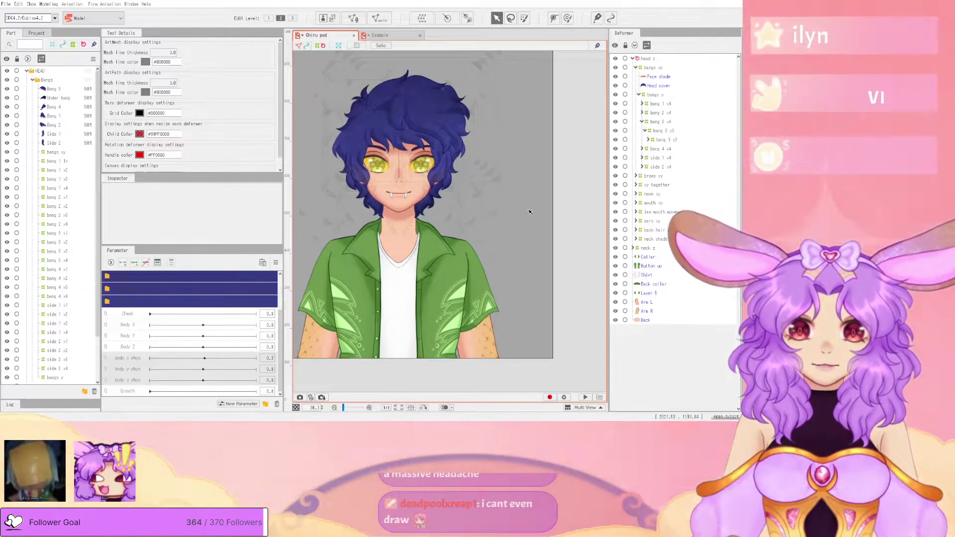
{"action": "scroll", "coordinate": [523, 211], "scroll_direction": "down", "scroll_amount": 5}
{"action": "scroll", "coordinate": [500, 213], "scroll_direction": "up", "scroll_amount": 3}
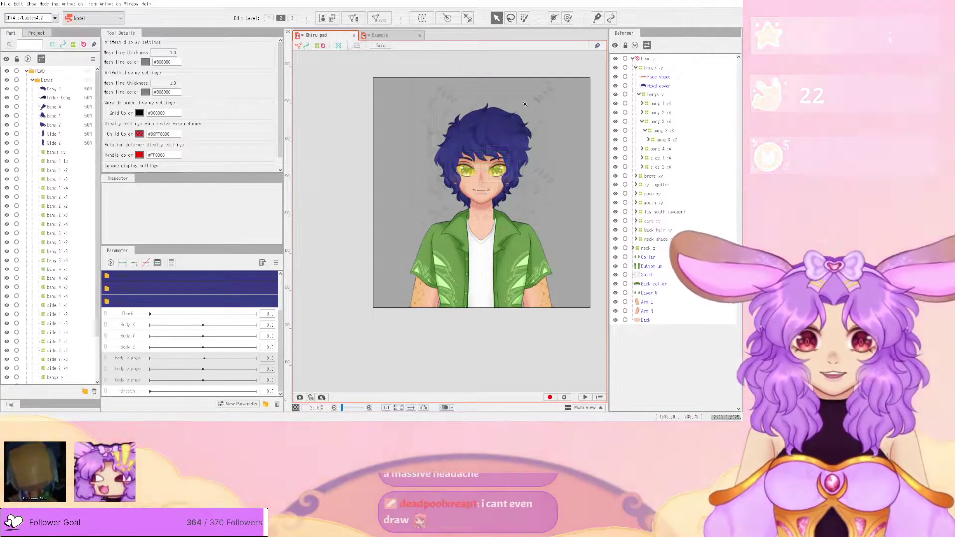
{"action": "left_click", "coordinate": [636, 45]}
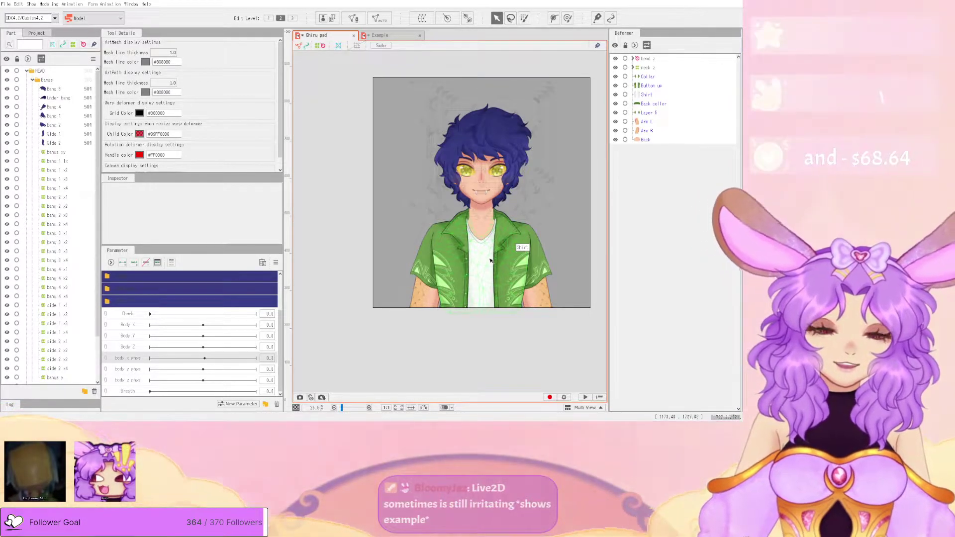
- Inspect the mesh of the white shirt under the green button-up, leaving nothing selected
{"action": "scroll", "coordinate": [495, 246], "scroll_direction": "up", "scroll_amount": 2}
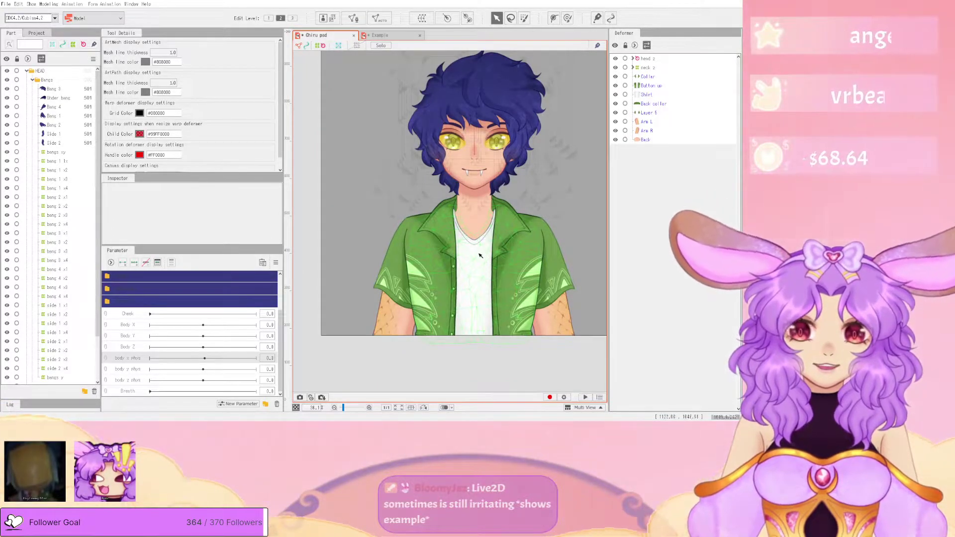
{"action": "left_click", "coordinate": [479, 254]}
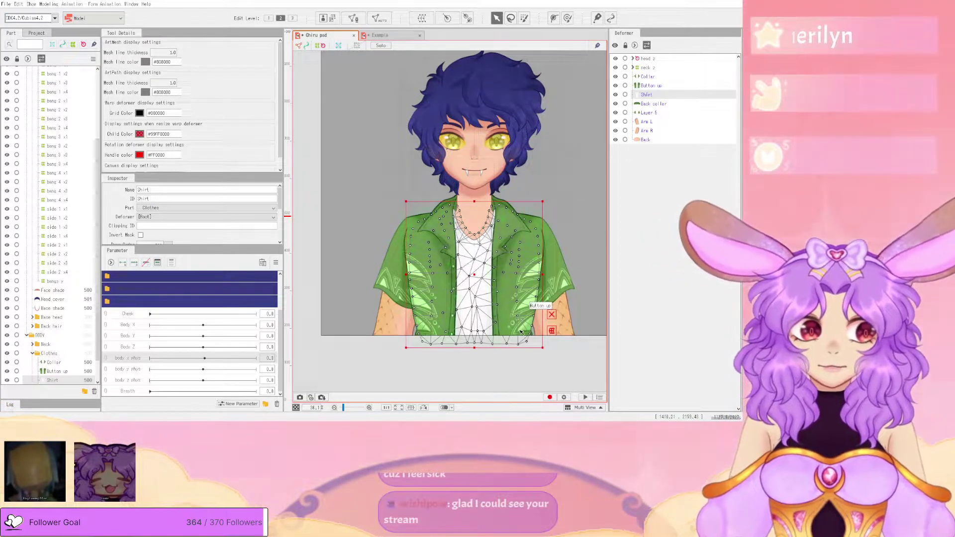
{"action": "left_click", "coordinate": [560, 390]}
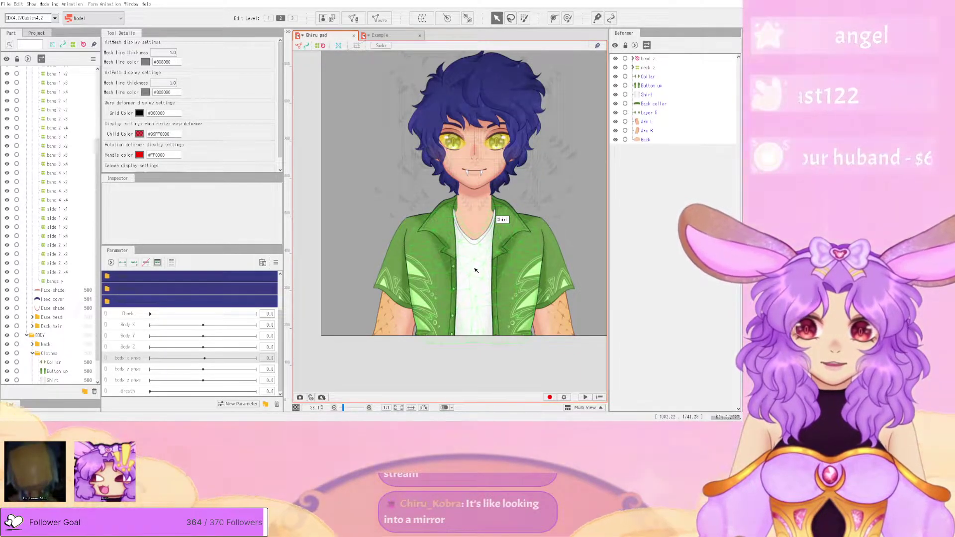
- In the Example model, inspect which objects and deformers are keyed to Body X Physics, leaving nothing selected
{"action": "left_click", "coordinate": [381, 35]}
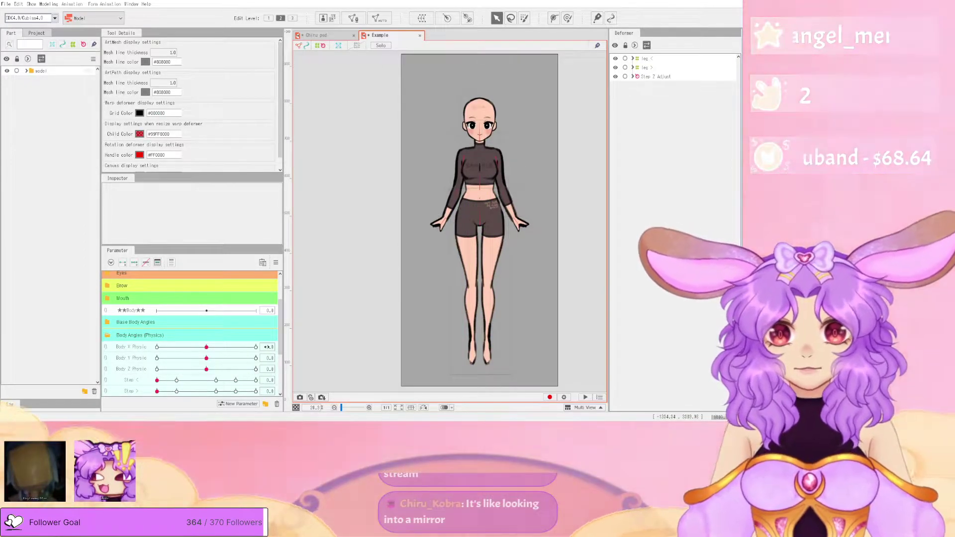
{"action": "key", "text": "ctrl+a"}
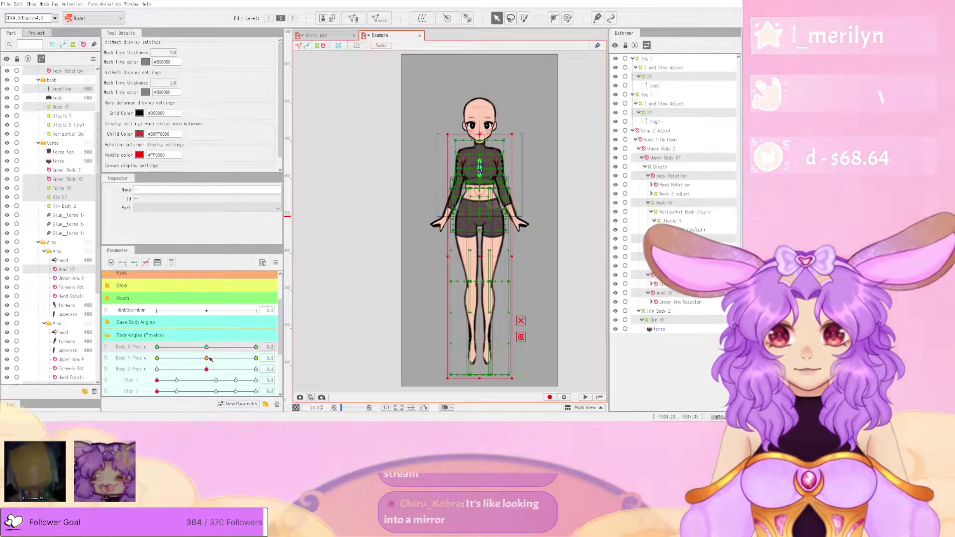
{"action": "left_click", "coordinate": [407, 180]}
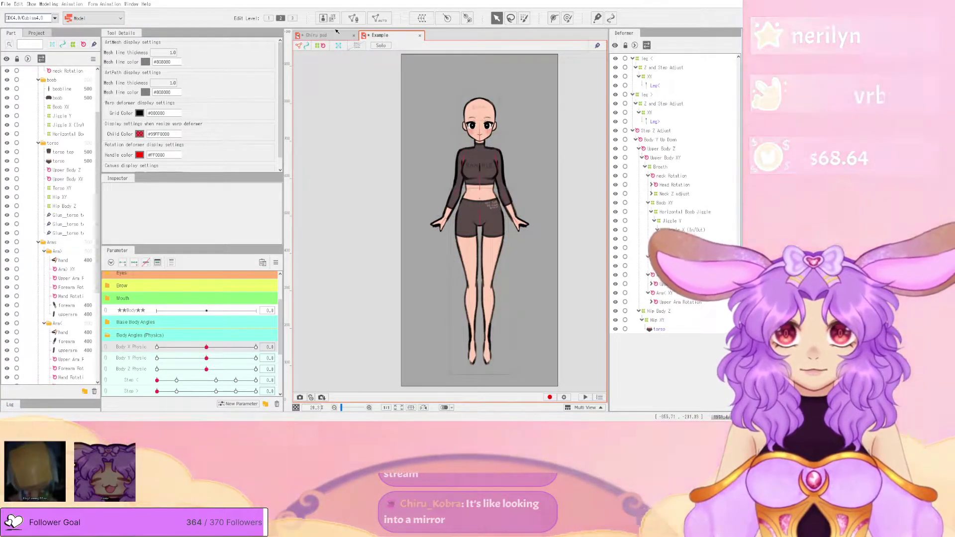
- Return to the blue-haired character's model and select the Shirt mesh, checking it up close and in full
{"action": "left_click", "coordinate": [334, 34]}
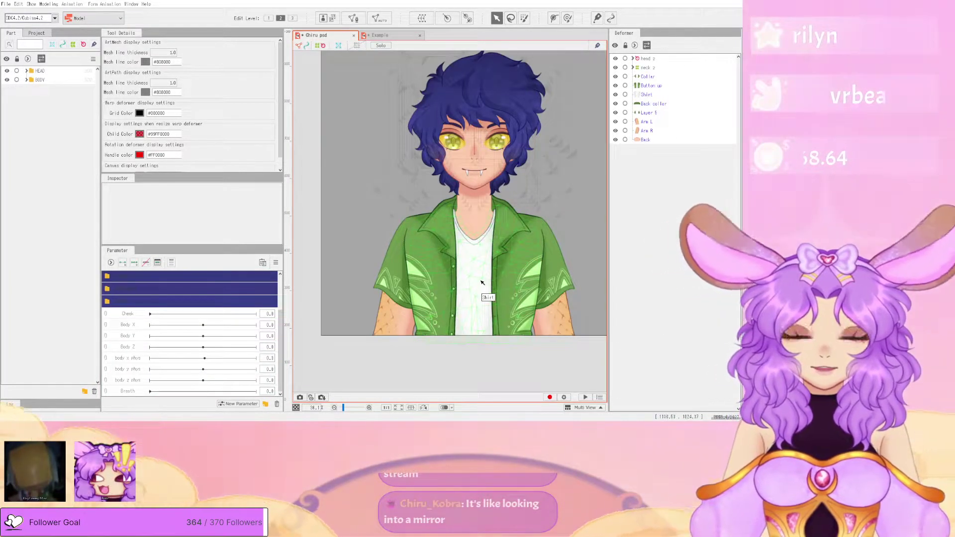
{"action": "left_click", "coordinate": [481, 282]}
{"action": "scroll", "coordinate": [498, 274], "scroll_direction": "up", "scroll_amount": 3}
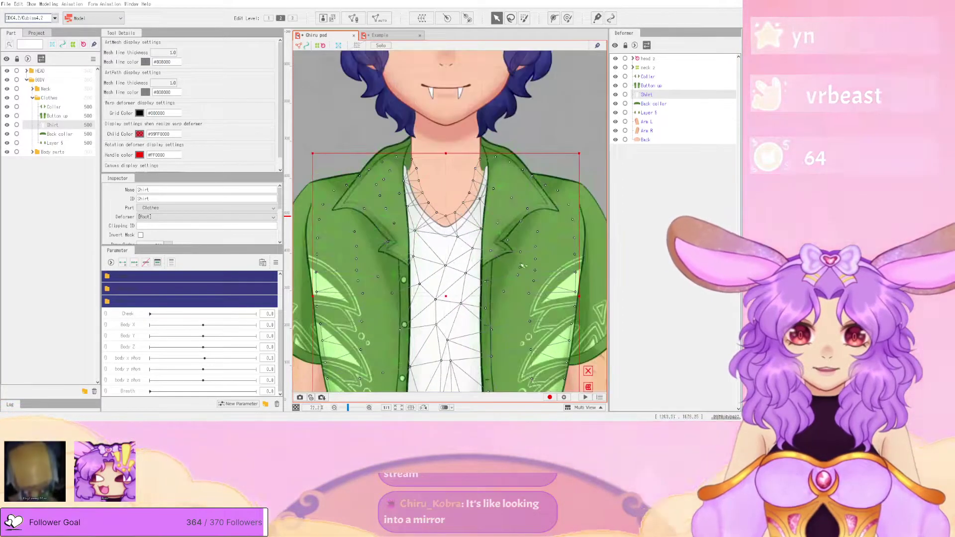
{"action": "scroll", "coordinate": [519, 271], "scroll_direction": "down", "scroll_amount": 3}
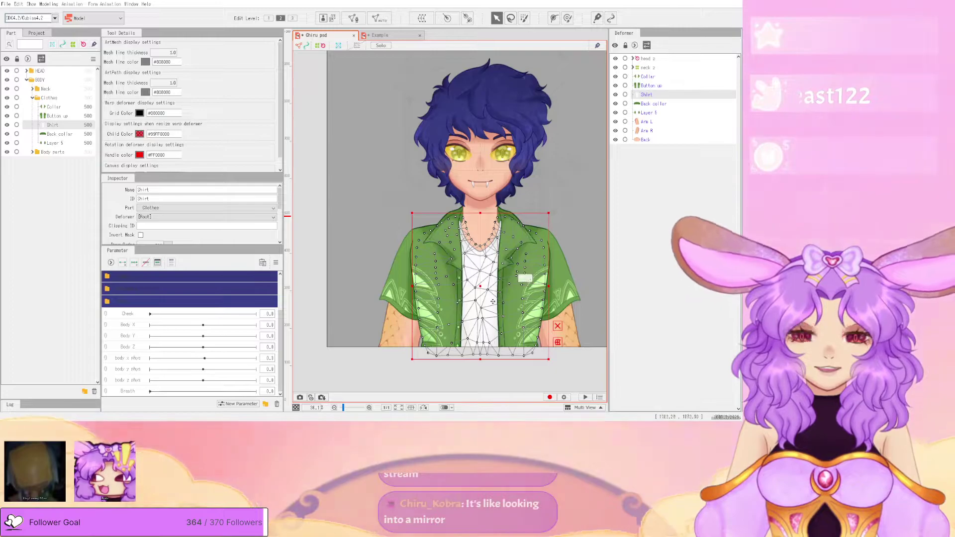
- Select the green Button up mesh and create a warp deformer named "button up xy" around it
{"action": "scroll", "coordinate": [506, 290], "scroll_direction": "up", "scroll_amount": 1}
{"action": "scroll", "coordinate": [507, 288], "scroll_direction": "down", "scroll_amount": 2}
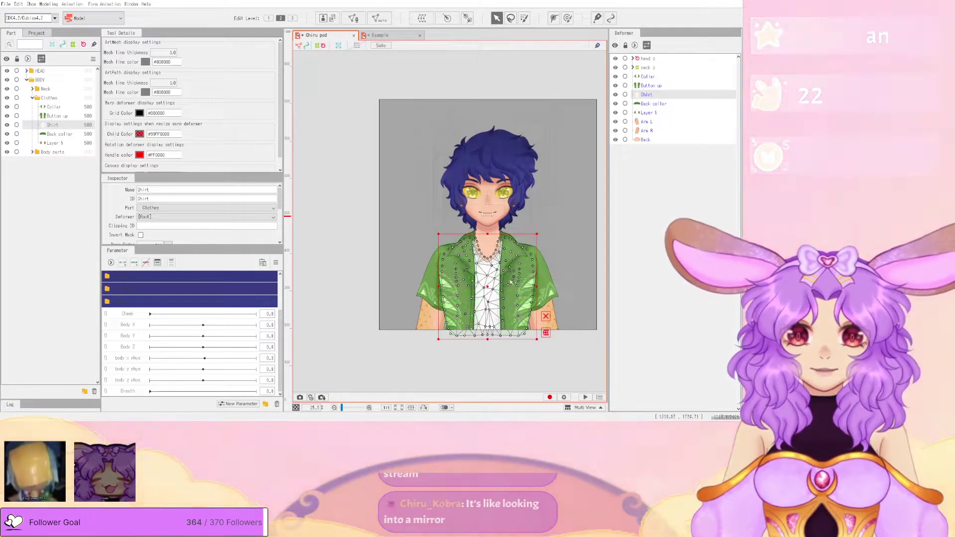
{"action": "scroll", "coordinate": [517, 282], "scroll_direction": "up", "scroll_amount": 2}
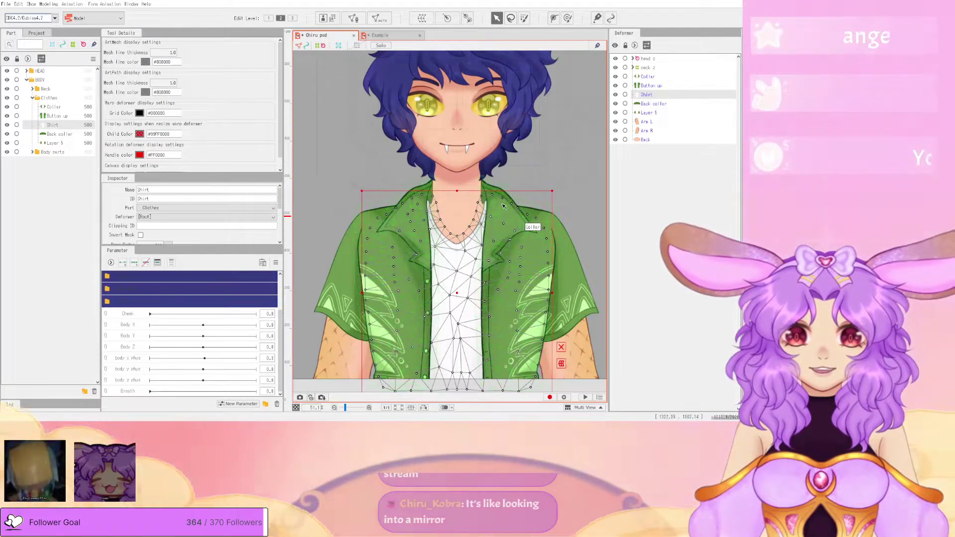
{"action": "left_click", "coordinate": [526, 296]}
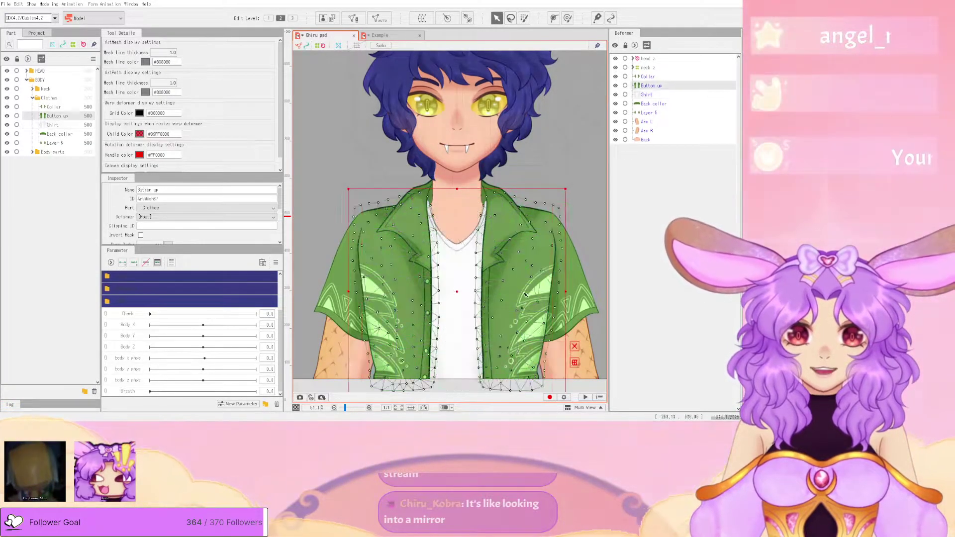
{"action": "scroll", "coordinate": [522, 249], "scroll_direction": "down", "scroll_amount": 2}
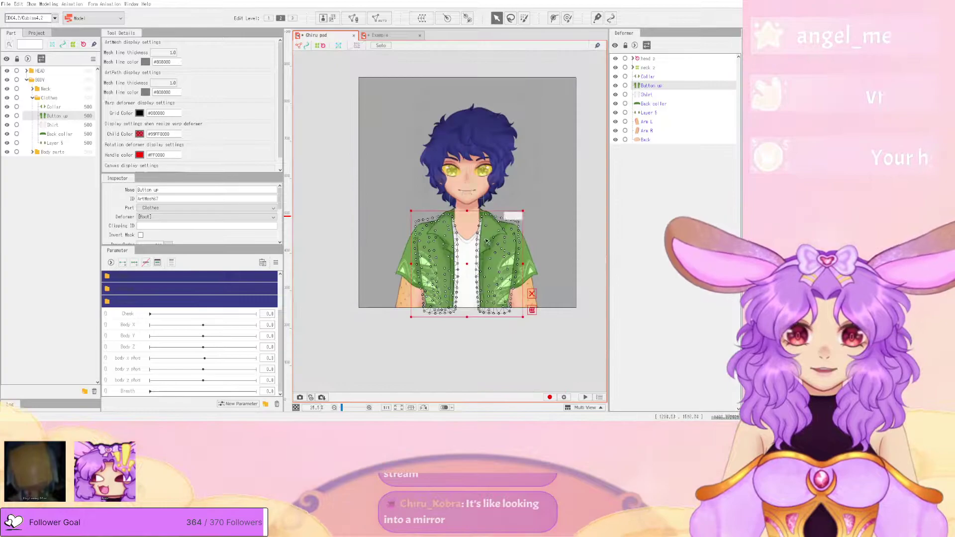
{"action": "scroll", "coordinate": [484, 254], "scroll_direction": "up", "scroll_amount": 2}
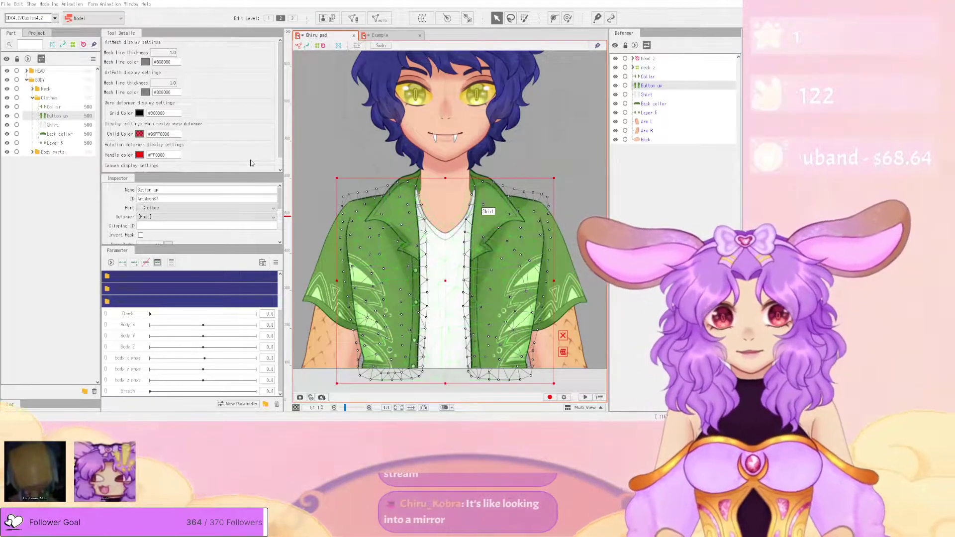
{"action": "key", "text": "Return"}
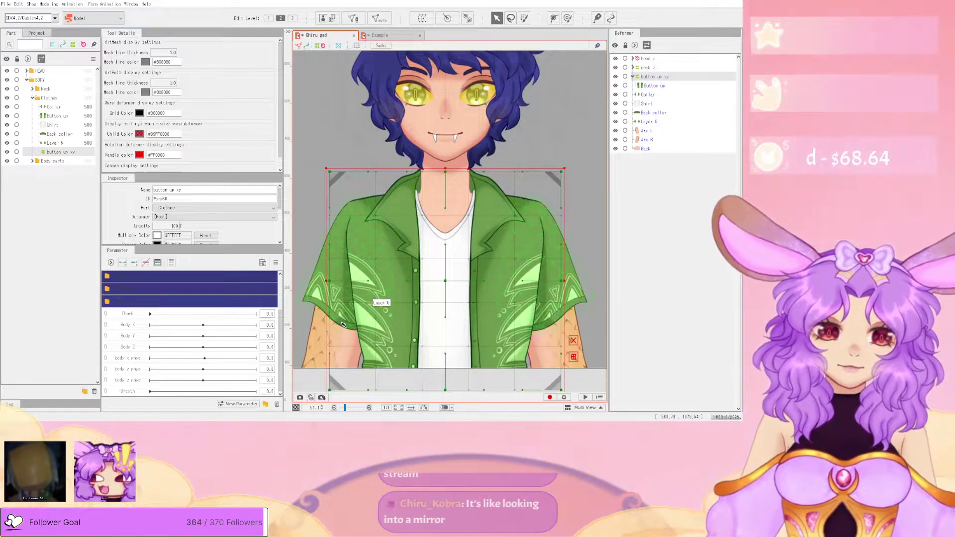
- Look through the bang and side hair parameters in the first hair physics group and collapse the group again
{"action": "scroll", "coordinate": [211, 350], "scroll_direction": "up", "scroll_amount": 1}
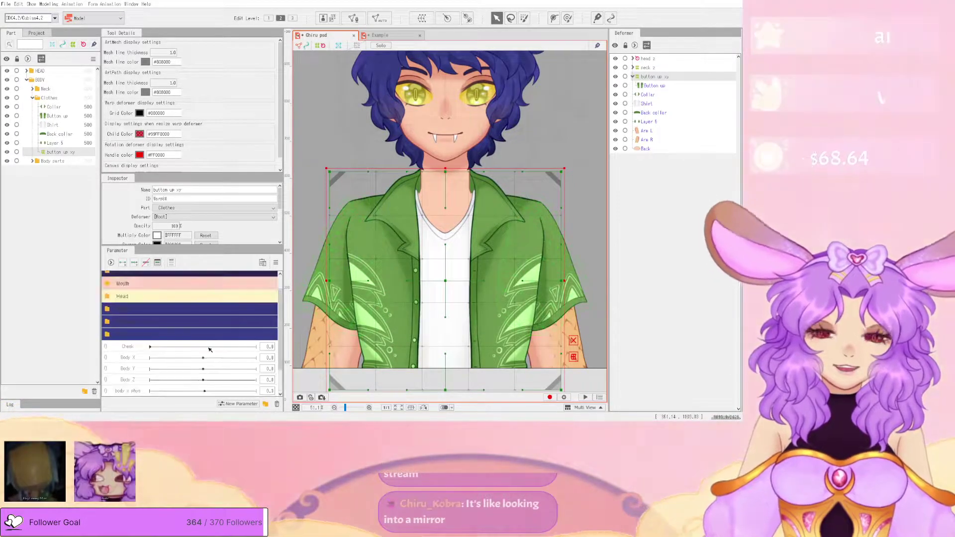
{"action": "scroll", "coordinate": [185, 350], "scroll_direction": "down", "scroll_amount": 1}
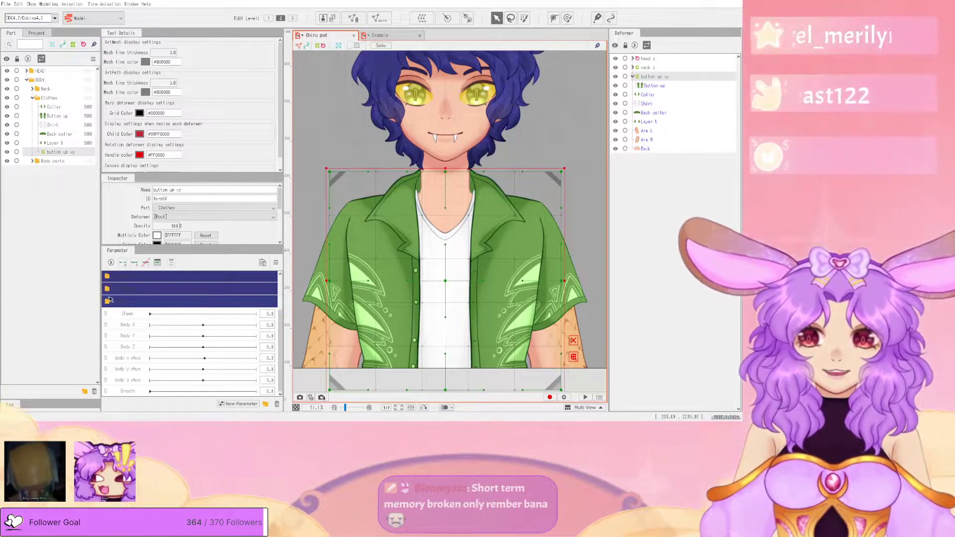
{"action": "scroll", "coordinate": [143, 325], "scroll_direction": "up", "scroll_amount": 2}
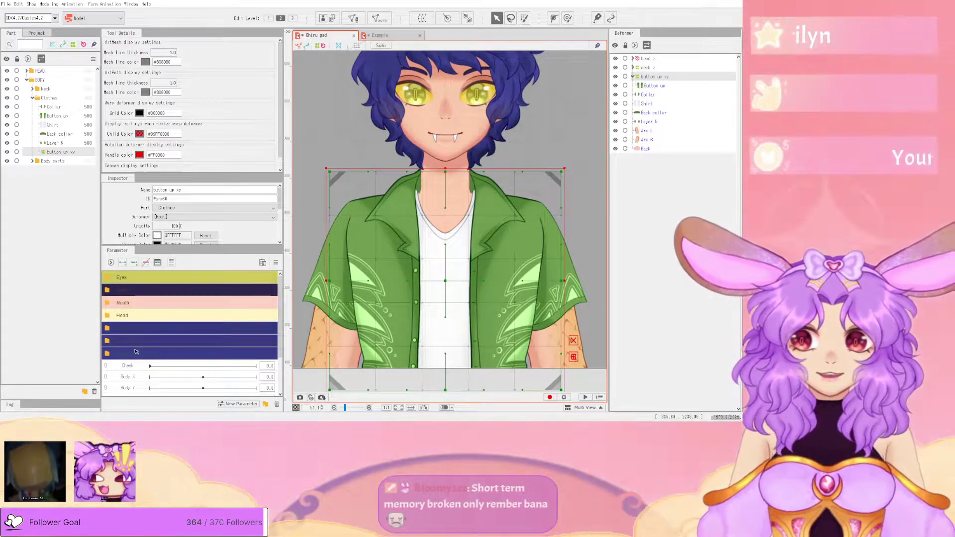
{"action": "left_click", "coordinate": [106, 335]}
{"action": "scroll", "coordinate": [149, 351], "scroll_direction": "down", "scroll_amount": 5}
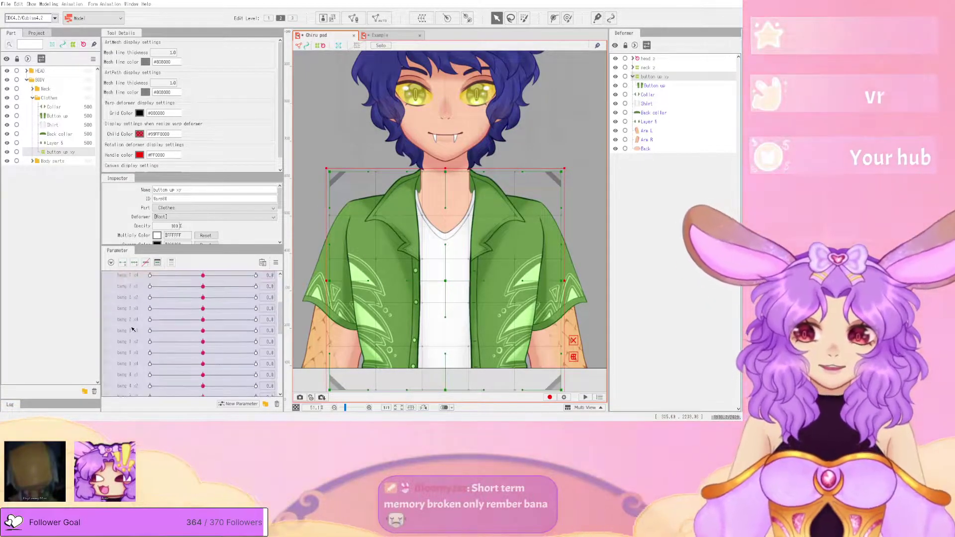
{"action": "scroll", "coordinate": [149, 352], "scroll_direction": "up", "scroll_amount": 3}
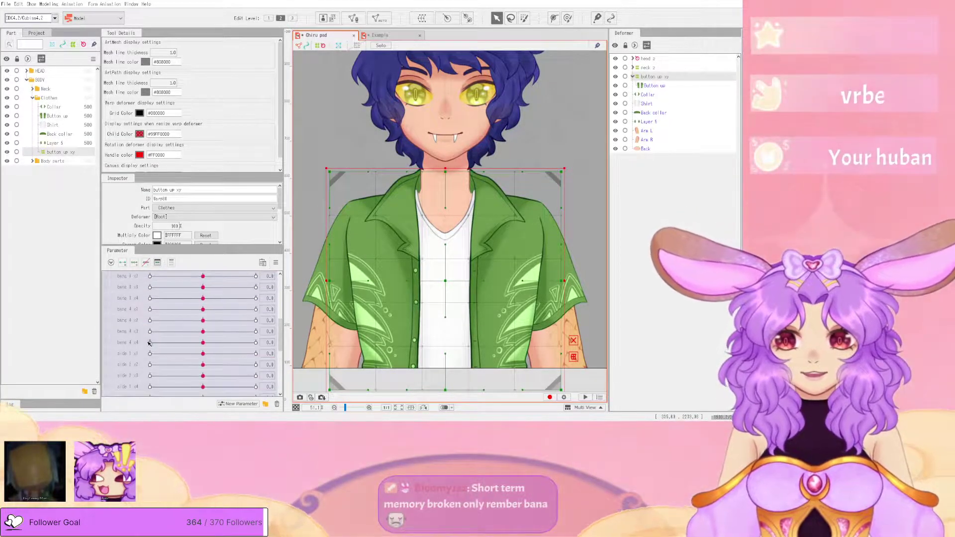
{"action": "scroll", "coordinate": [148, 345], "scroll_direction": "up", "scroll_amount": 3}
{"action": "scroll", "coordinate": [148, 345], "scroll_direction": "down", "scroll_amount": 8}
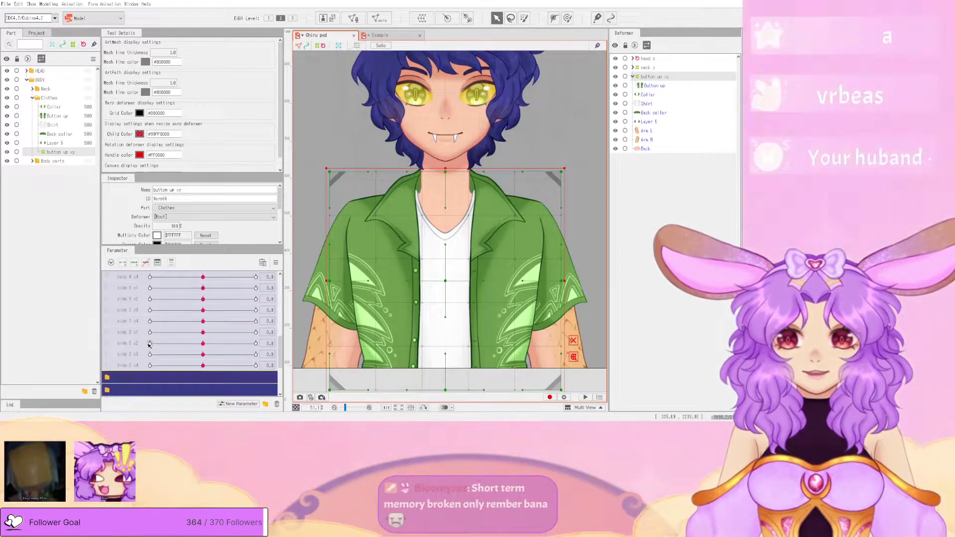
{"action": "scroll", "coordinate": [147, 348], "scroll_direction": "up", "scroll_amount": 2}
{"action": "scroll", "coordinate": [152, 355], "scroll_direction": "up", "scroll_amount": 3}
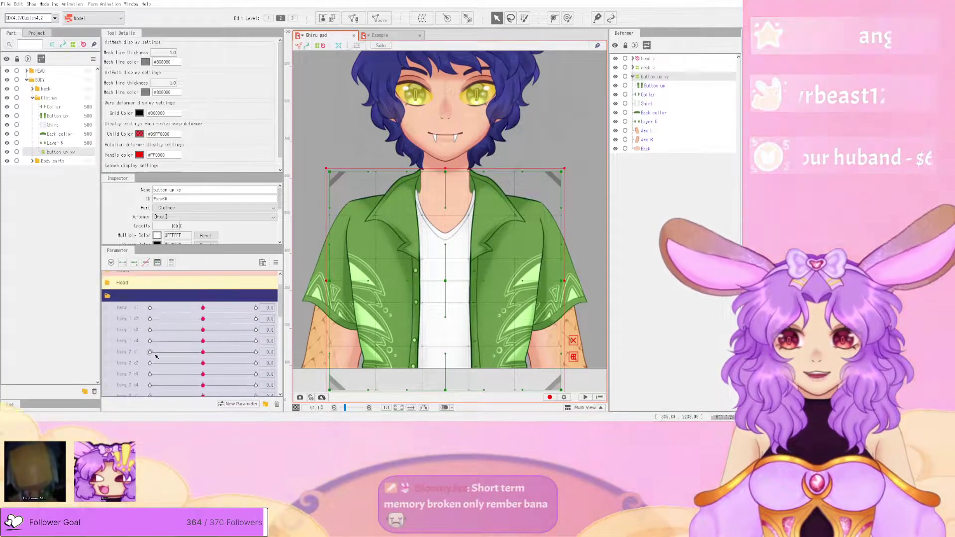
{"action": "scroll", "coordinate": [128, 338], "scroll_direction": "up", "scroll_amount": 4}
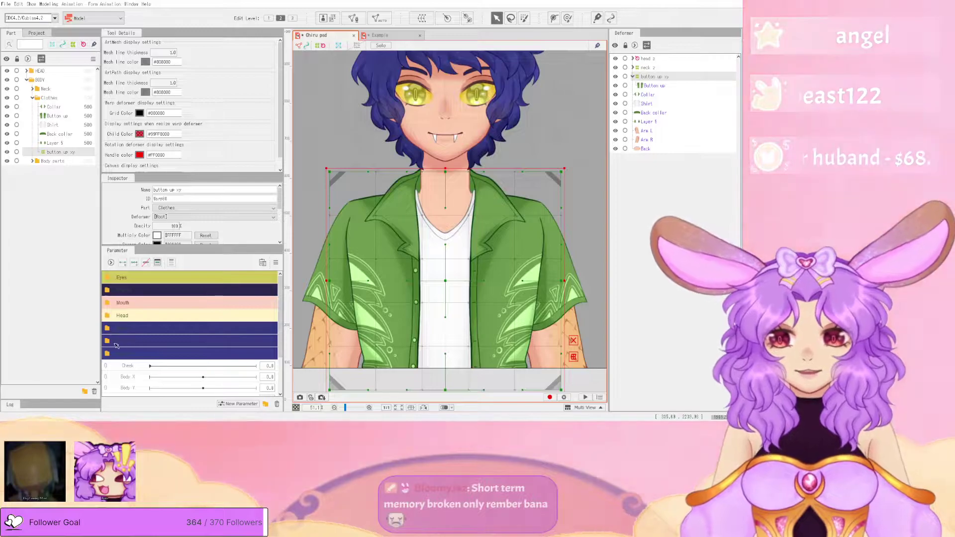
- Check the back hair parameters and the small group after them, leaving both parameter groups collapsed
{"action": "scroll", "coordinate": [139, 351], "scroll_direction": "down", "scroll_amount": 3}
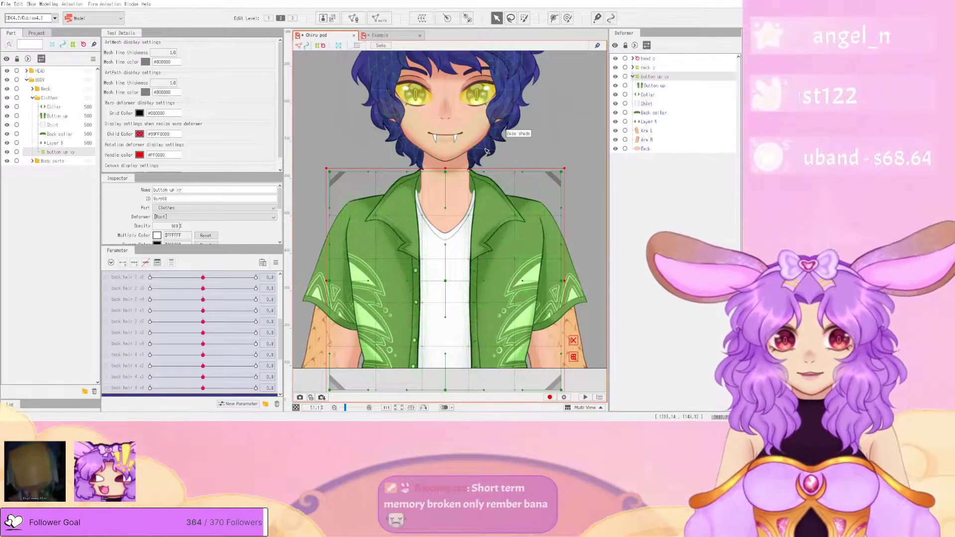
{"action": "scroll", "coordinate": [148, 386], "scroll_direction": "up", "scroll_amount": 3}
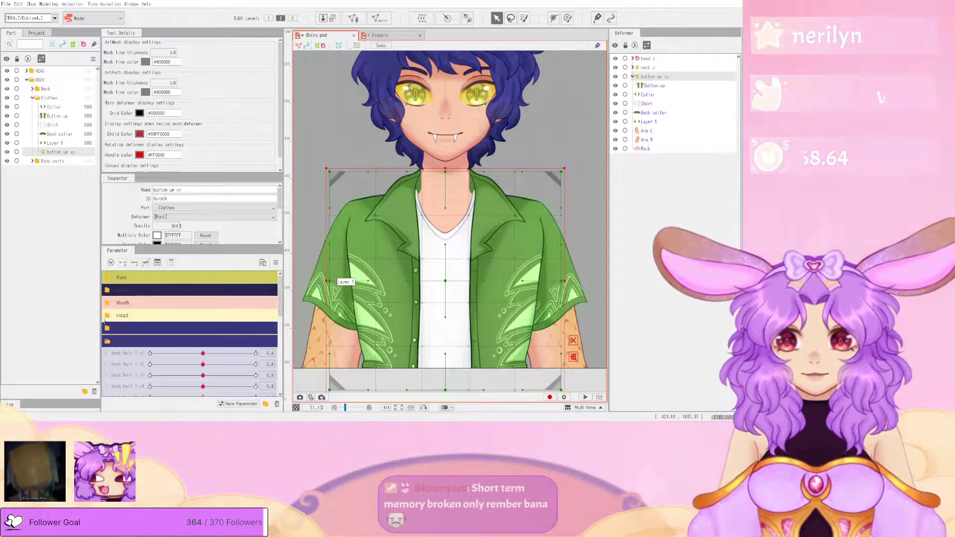
{"action": "left_click", "coordinate": [114, 342]}
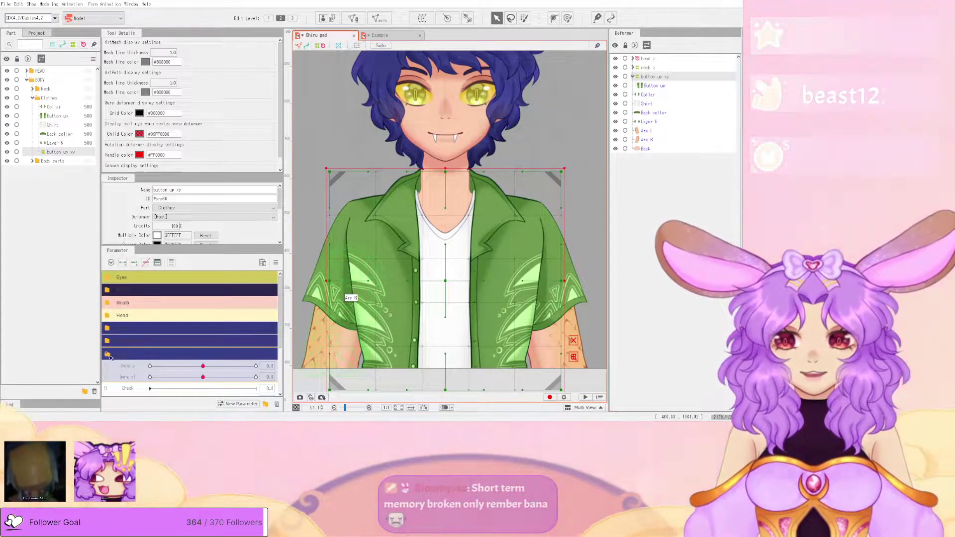
{"action": "left_click", "coordinate": [110, 352]}
{"action": "left_click", "coordinate": [107, 341]}
{"action": "scroll", "coordinate": [144, 346], "scroll_direction": "down", "scroll_amount": 3}
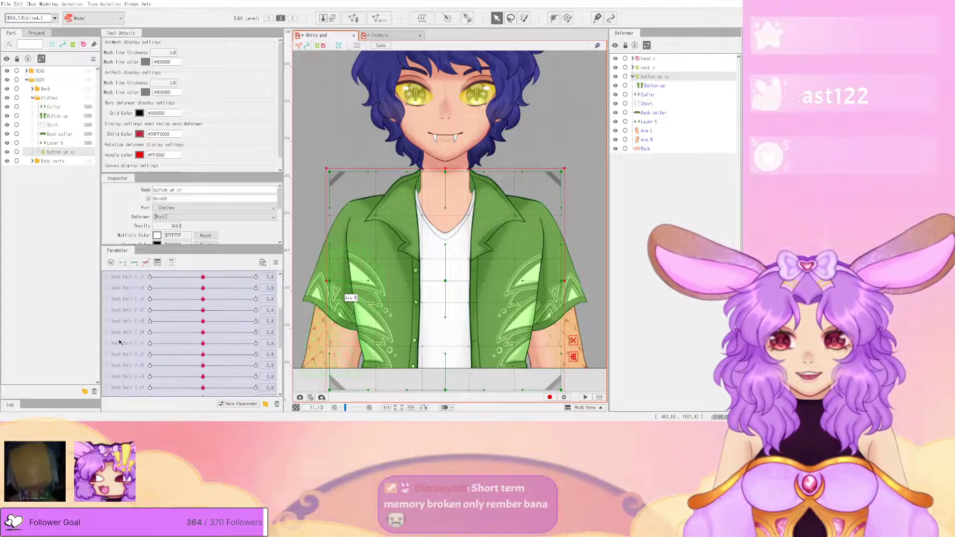
{"action": "scroll", "coordinate": [144, 345], "scroll_direction": "up", "scroll_amount": 5}
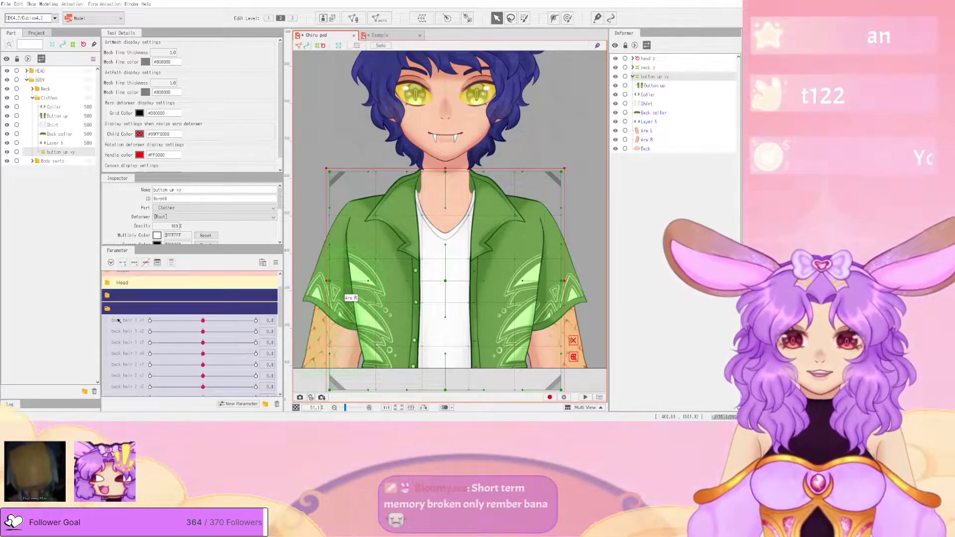
{"action": "left_click", "coordinate": [107, 308]}
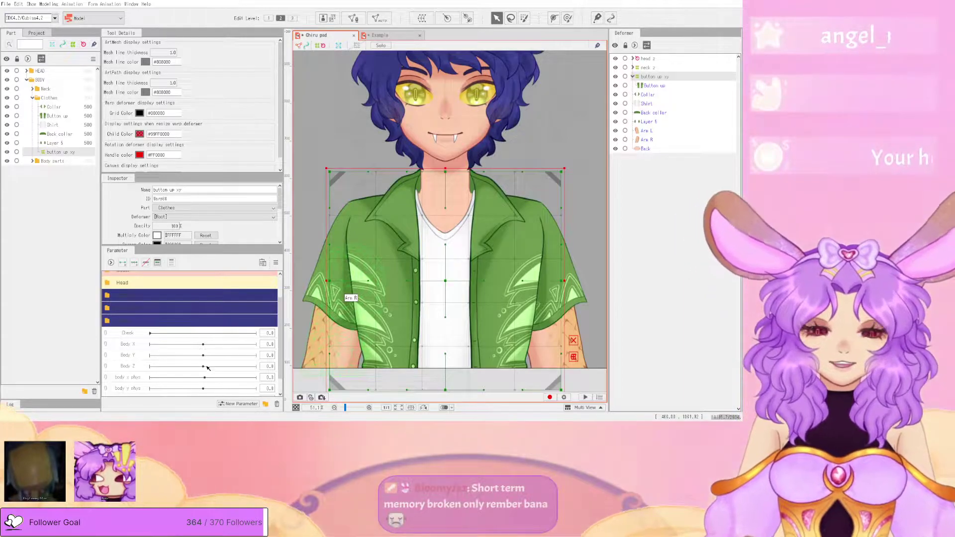
- Open the physics and scene blending settings to view the model's physics setup, and close them again
{"action": "left_click", "coordinate": [46, 4]}
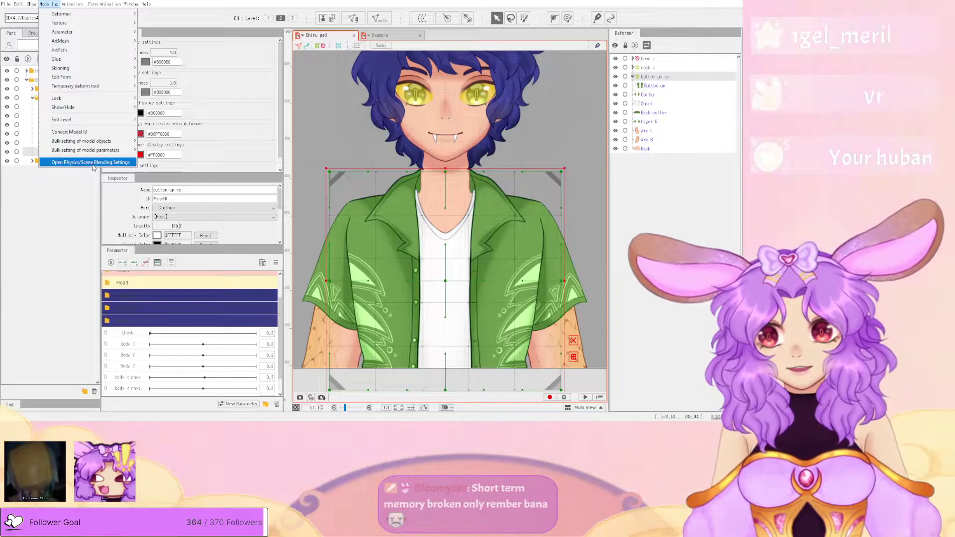
{"action": "left_click", "coordinate": [92, 163]}
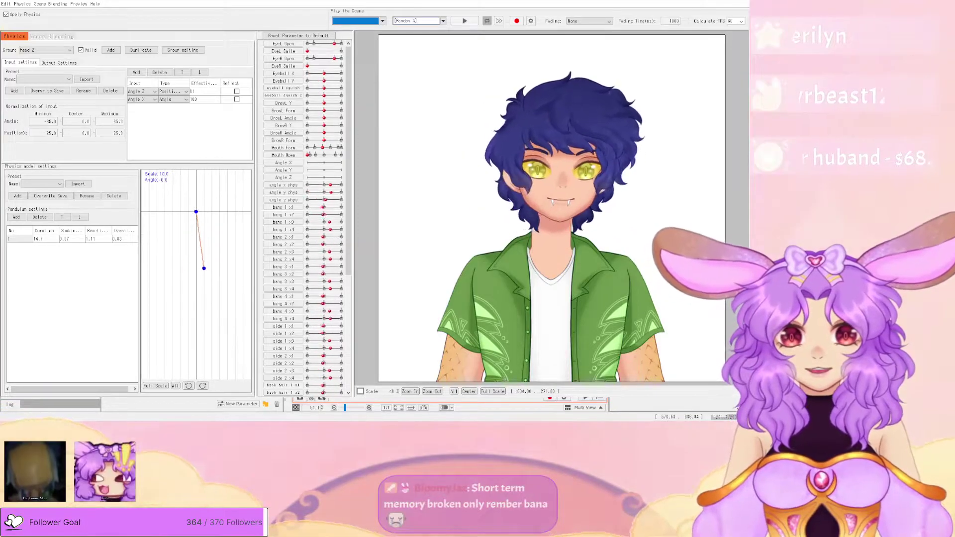
{"action": "key", "text": "alt+F4"}
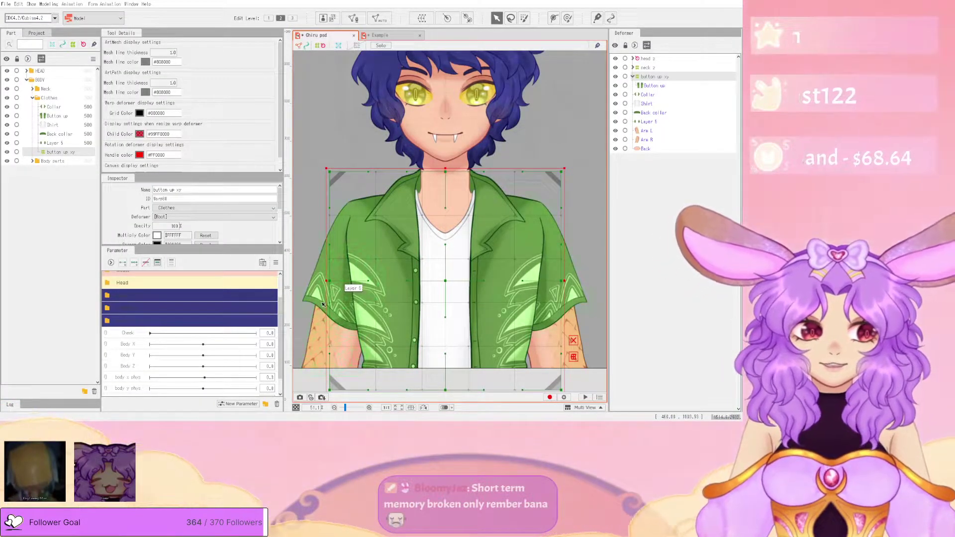
- Add three keys on Body X for the button up xy deformer and set Body X to 10
{"action": "scroll", "coordinate": [428, 261], "scroll_direction": "down", "scroll_amount": 2}
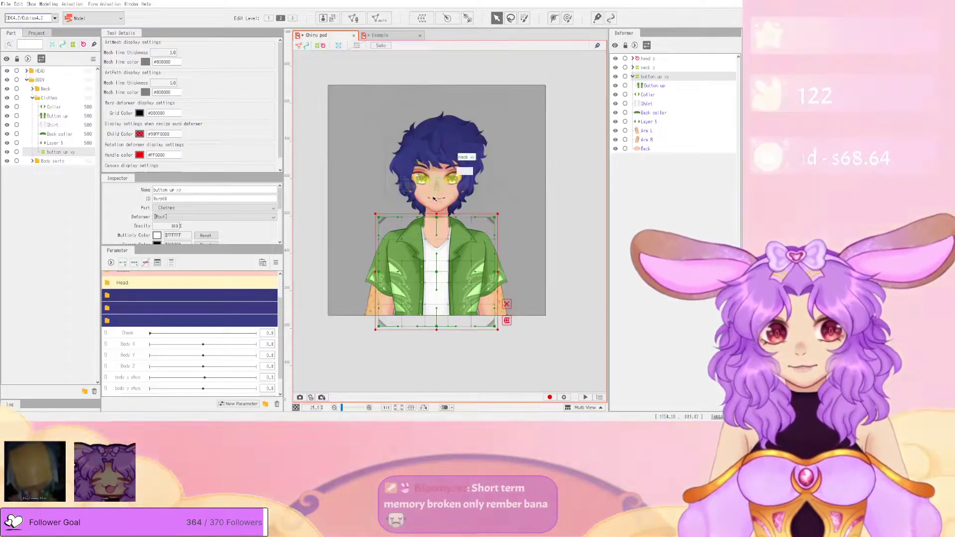
{"action": "scroll", "coordinate": [434, 198], "scroll_direction": "up", "scroll_amount": 3}
{"action": "scroll", "coordinate": [434, 198], "scroll_direction": "down", "scroll_amount": 2}
{"action": "scroll", "coordinate": [455, 246], "scroll_direction": "up", "scroll_amount": 2}
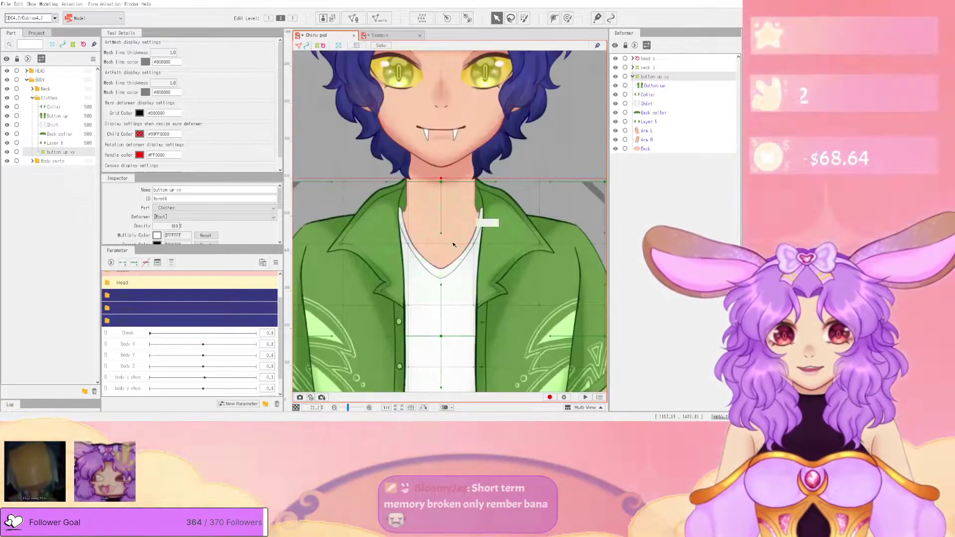
{"action": "scroll", "coordinate": [454, 246], "scroll_direction": "down", "scroll_amount": 2}
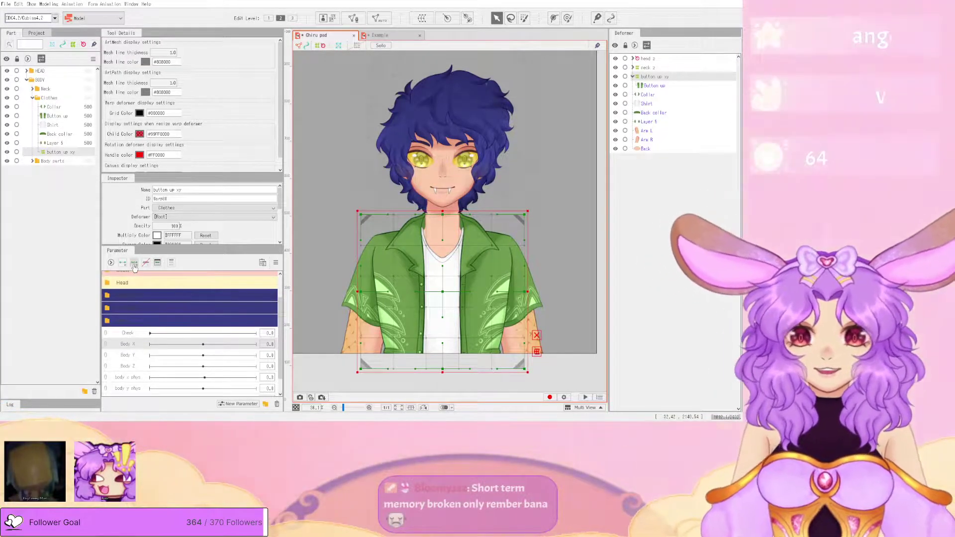
{"action": "left_click_drag", "start_coordinate": [203, 345], "coordinate": [273, 339]}
- At Body X 10, bend the button up xy deformer sideways by adjusting its inner Bezier handles along the middle row, lower edge and neckline
{"action": "scroll", "coordinate": [448, 257], "scroll_direction": "down", "scroll_amount": 2}
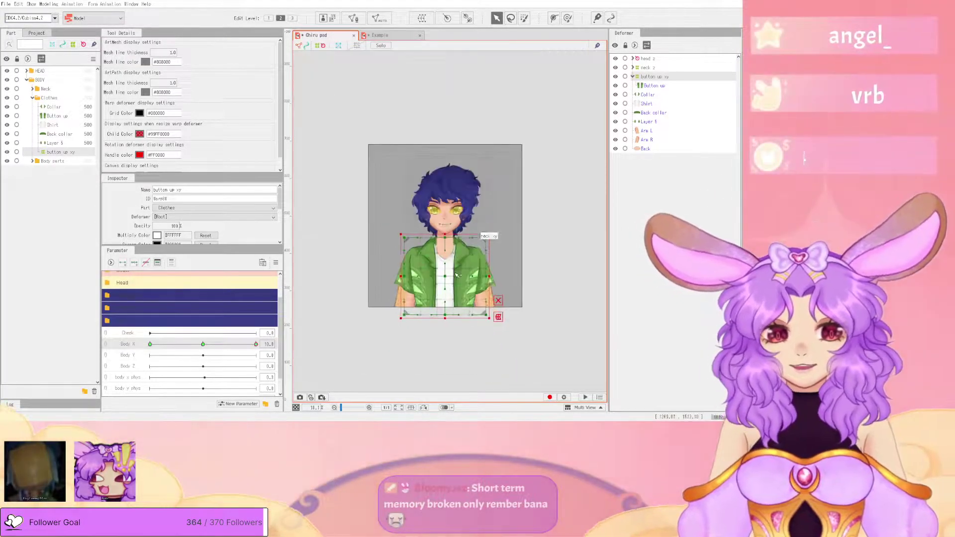
{"action": "scroll", "coordinate": [451, 294], "scroll_direction": "up", "scroll_amount": 3}
{"action": "scroll", "coordinate": [383, 202], "scroll_direction": "down", "scroll_amount": 1}
{"action": "scroll", "coordinate": [376, 197], "scroll_direction": "up", "scroll_amount": 1}
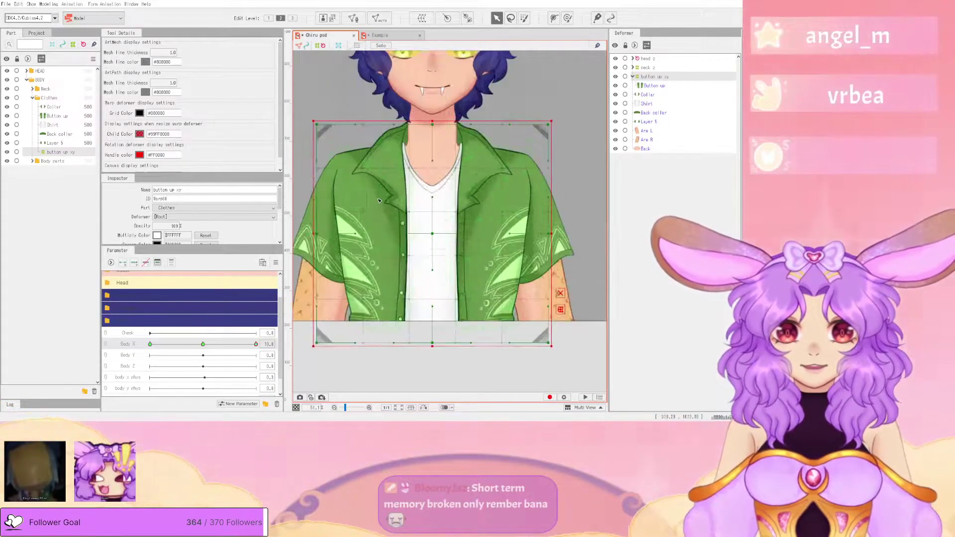
{"action": "left_click_drag", "start_coordinate": [356, 233], "coordinate": [390, 235]}
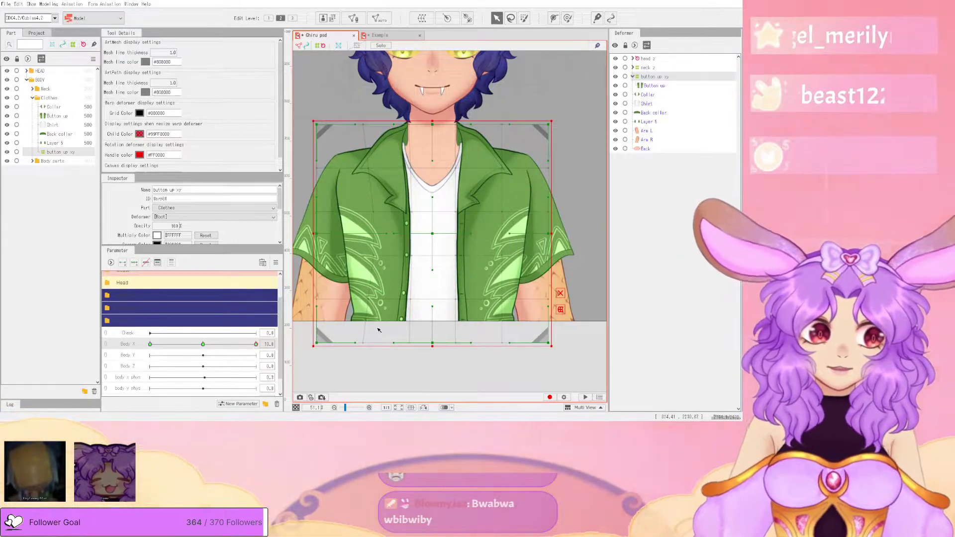
{"action": "scroll", "coordinate": [232, 231], "scroll_direction": "down", "scroll_amount": 5}
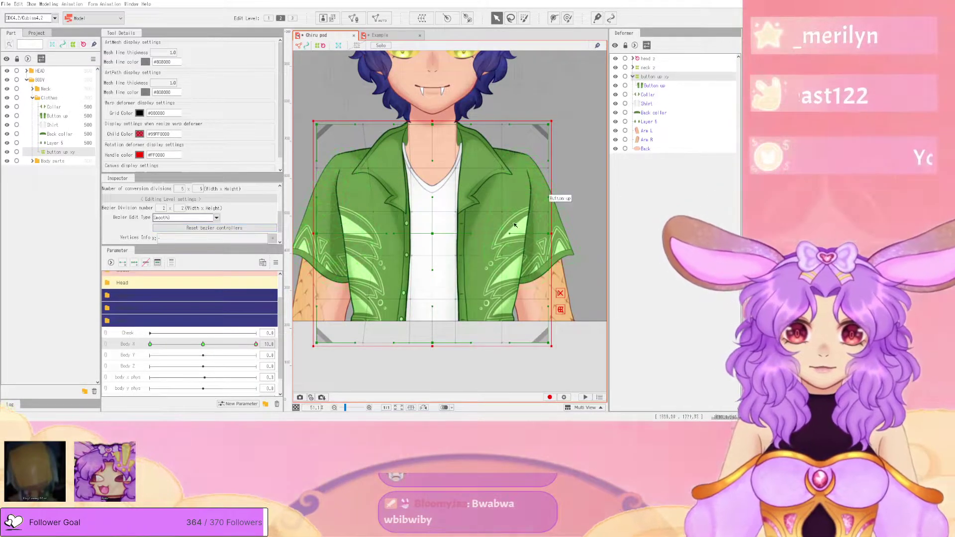
{"action": "left_click_drag", "start_coordinate": [509, 234], "coordinate": [553, 233]}
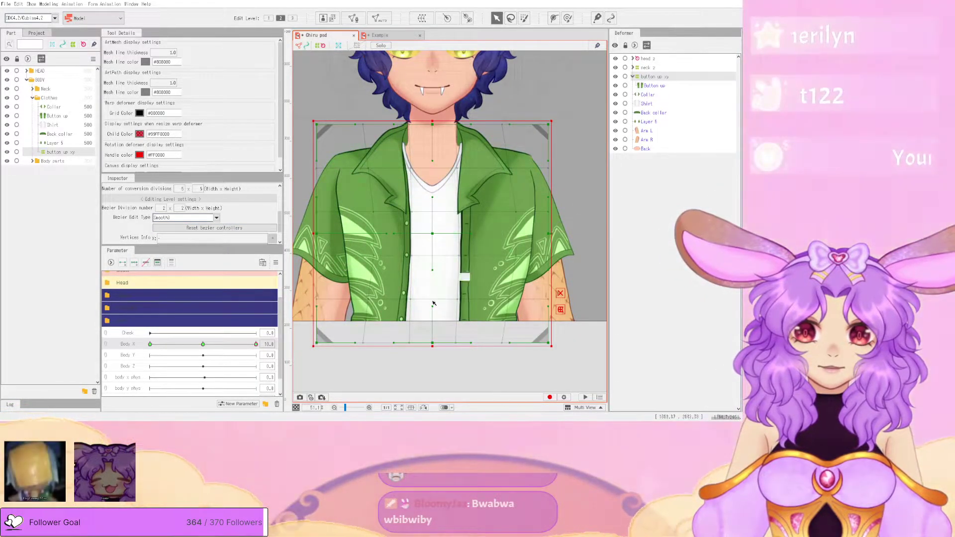
{"action": "mouse_move", "coordinate": [394, 343]}
{"action": "left_mouse_down"}
{"action": "mouse_move", "coordinate": [418, 343]}
{"action": "mouse_move", "coordinate": [406, 342]}
{"action": "left_mouse_up"}
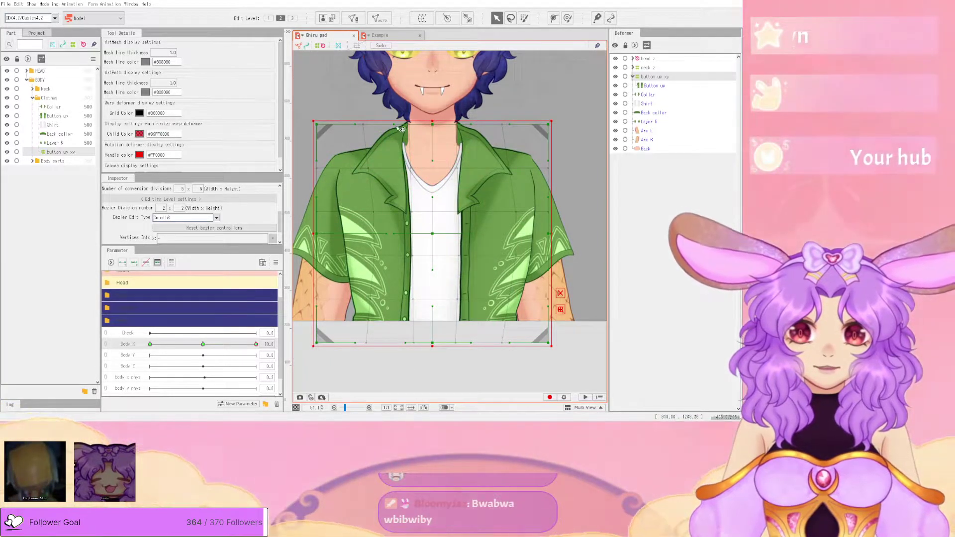
{"action": "left_click_drag", "start_coordinate": [413, 126], "coordinate": [410, 125]}
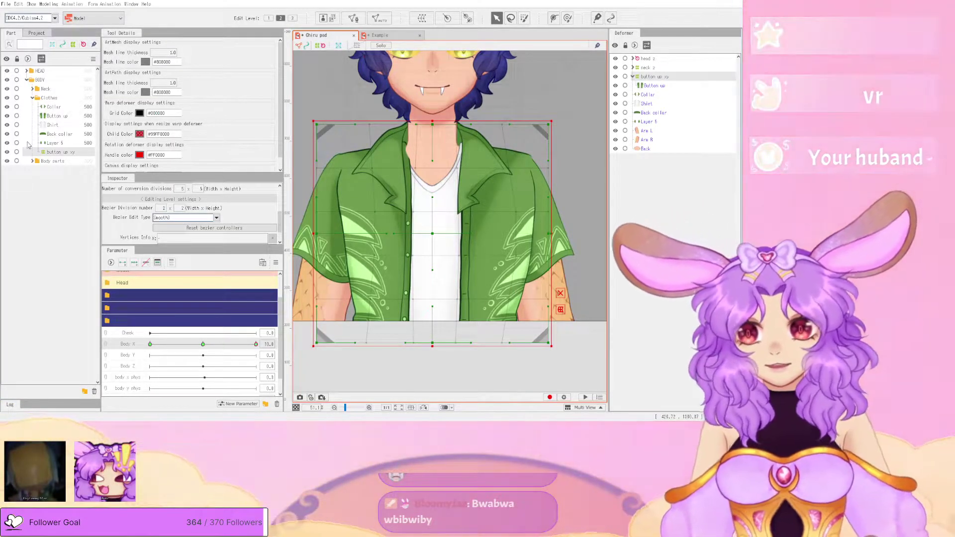
- Move the Clothes part folder above Neck inside BODY, and place the Back collar mesh directly under BODY below the Neck folder
{"action": "left_click", "coordinate": [33, 98]}
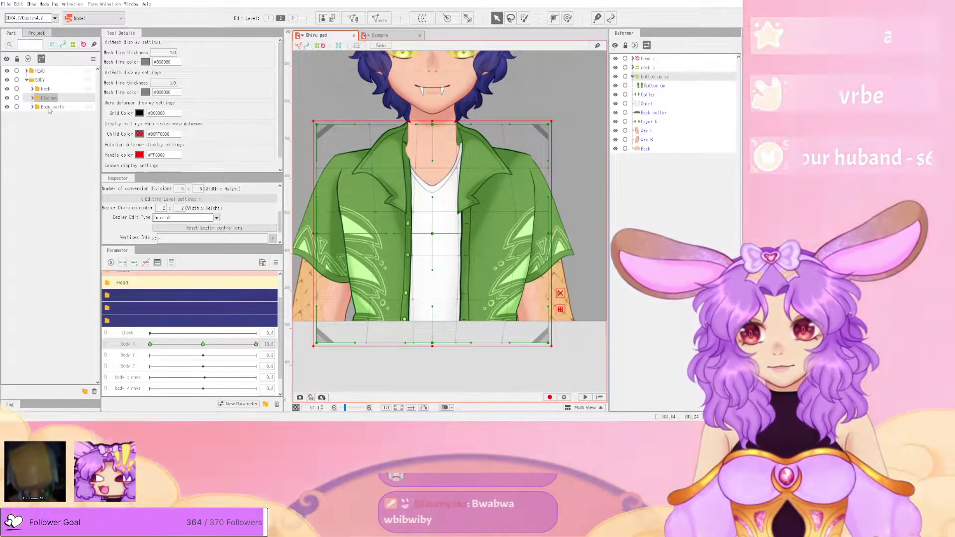
{"action": "left_click", "coordinate": [50, 98]}
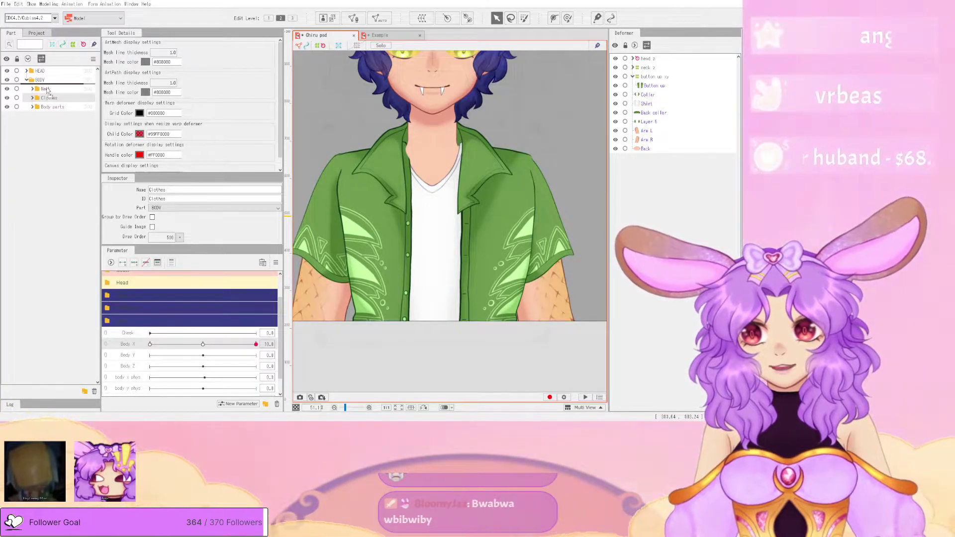
{"action": "left_click_drag", "start_coordinate": [49, 91], "coordinate": [47, 90]}
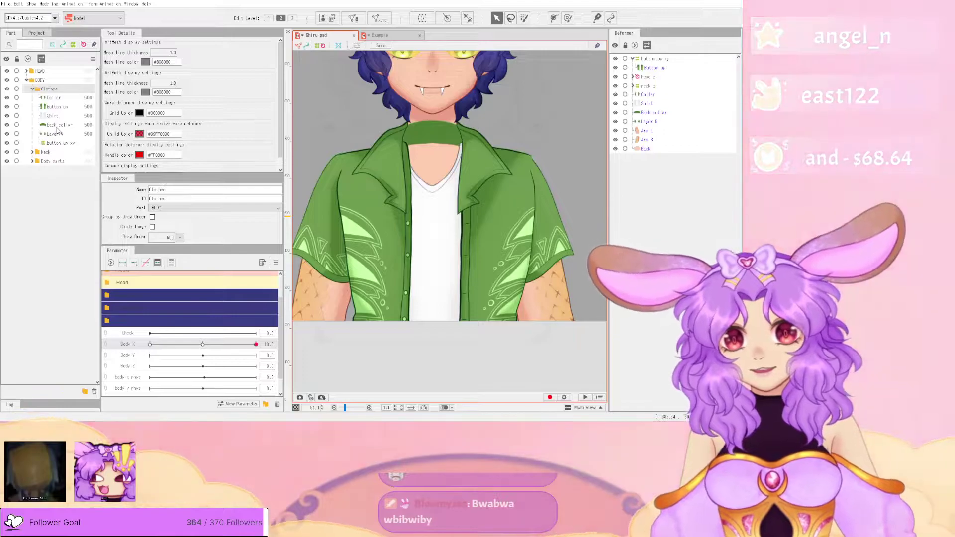
{"action": "left_click", "coordinate": [32, 152]}
{"action": "left_click", "coordinate": [58, 125]}
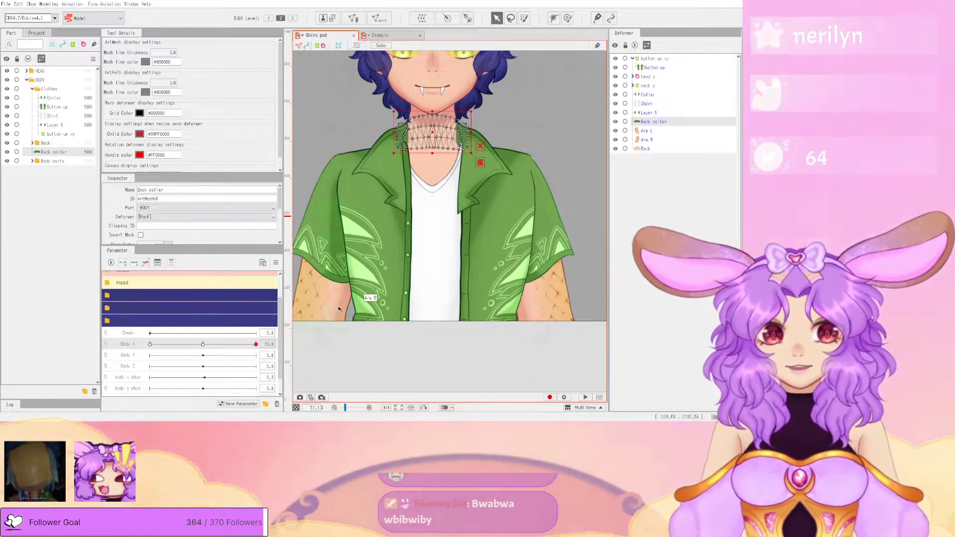
- At Body X 10, shift the centre control point on the lower edge of the button up xy deformer sideways
{"action": "left_click", "coordinate": [51, 97]}
{"action": "scroll", "coordinate": [530, 261], "scroll_direction": "down", "scroll_amount": 2}
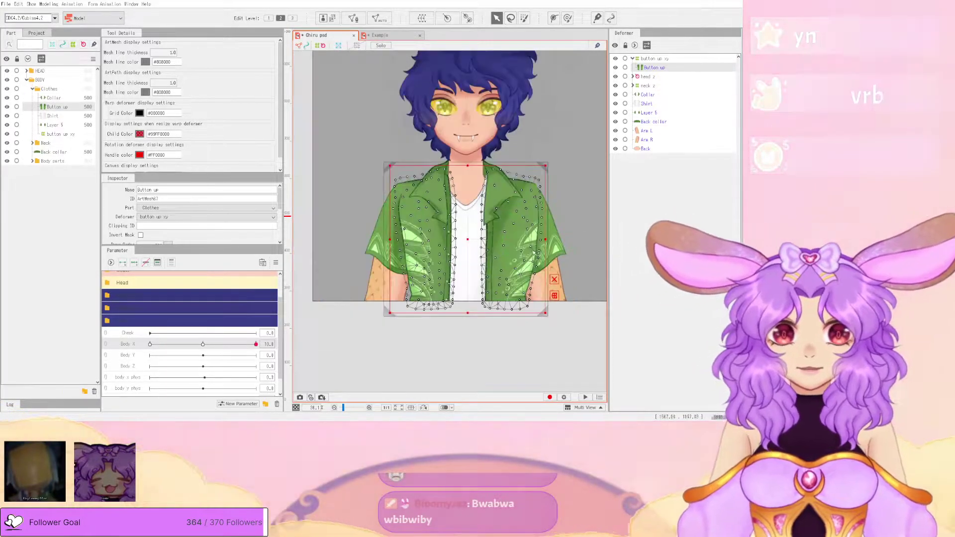
{"action": "scroll", "coordinate": [513, 261], "scroll_direction": "up", "scroll_amount": 2}
{"action": "mouse_move", "coordinate": [253, 344]}
{"action": "left_mouse_down"}
{"action": "mouse_move", "coordinate": [221, 344]}
{"action": "mouse_move", "coordinate": [256, 345]}
{"action": "left_mouse_up"}
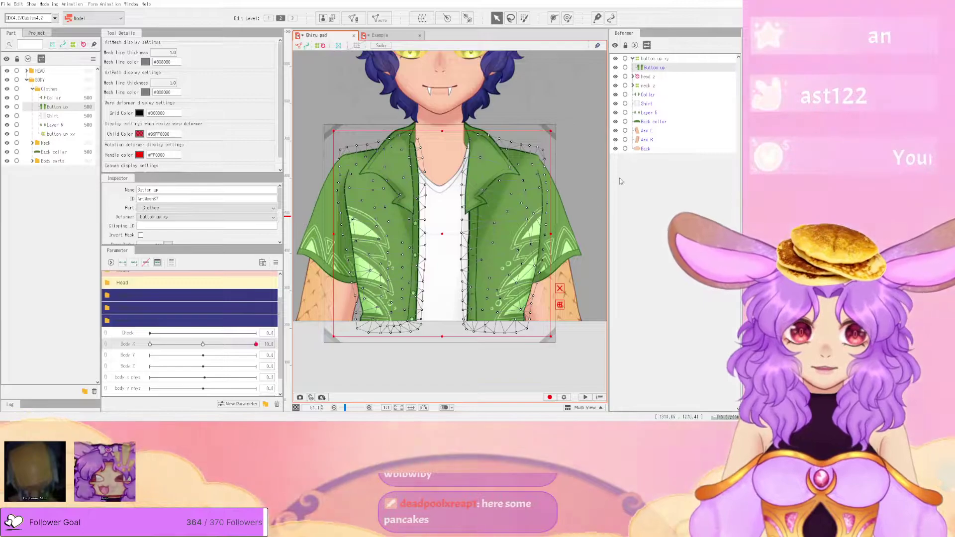
{"action": "left_click", "coordinate": [657, 59]}
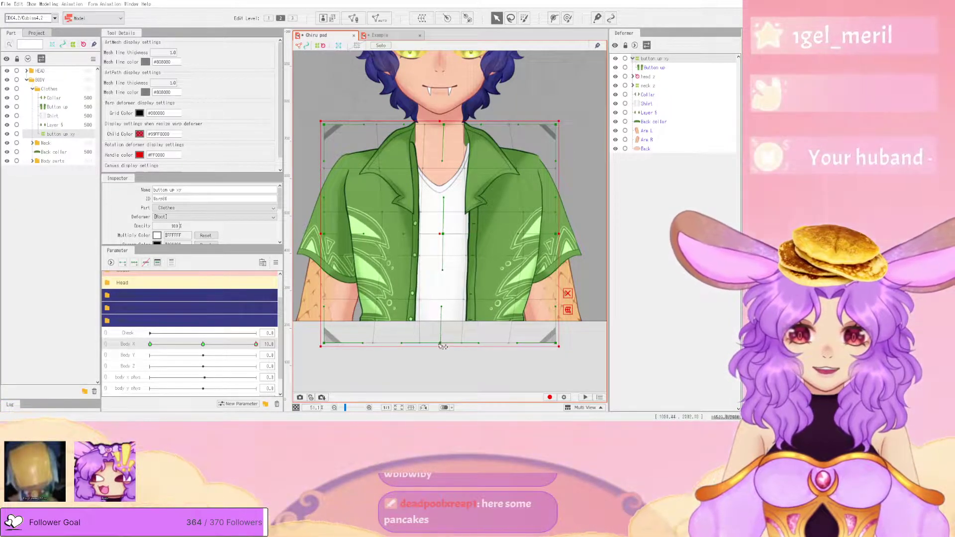
{"action": "left_click_drag", "start_coordinate": [437, 348], "coordinate": [457, 346]}
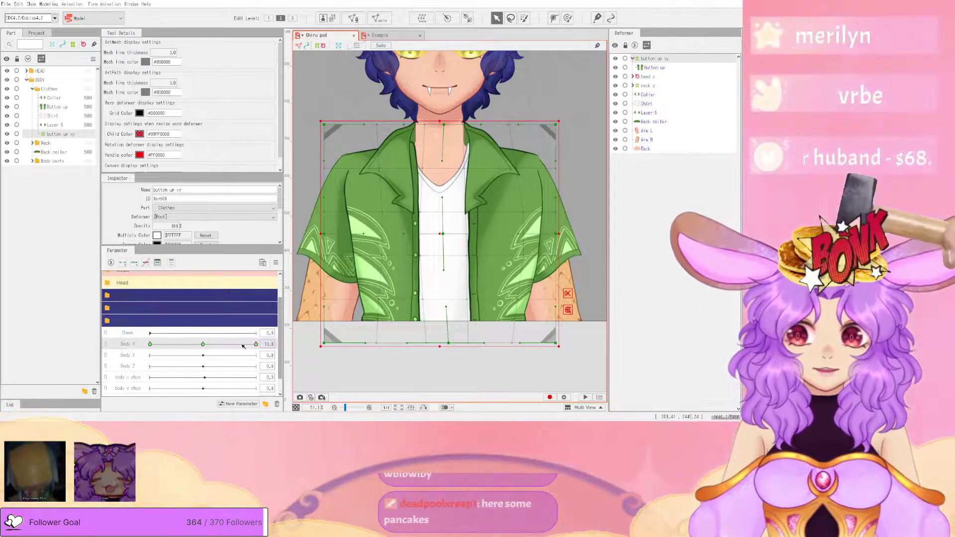
- Check the bend by scrubbing Body X, and tilt the lower handle of the button up xy deformer's middle control point at Body X 10
{"action": "left_click", "coordinate": [209, 345]}
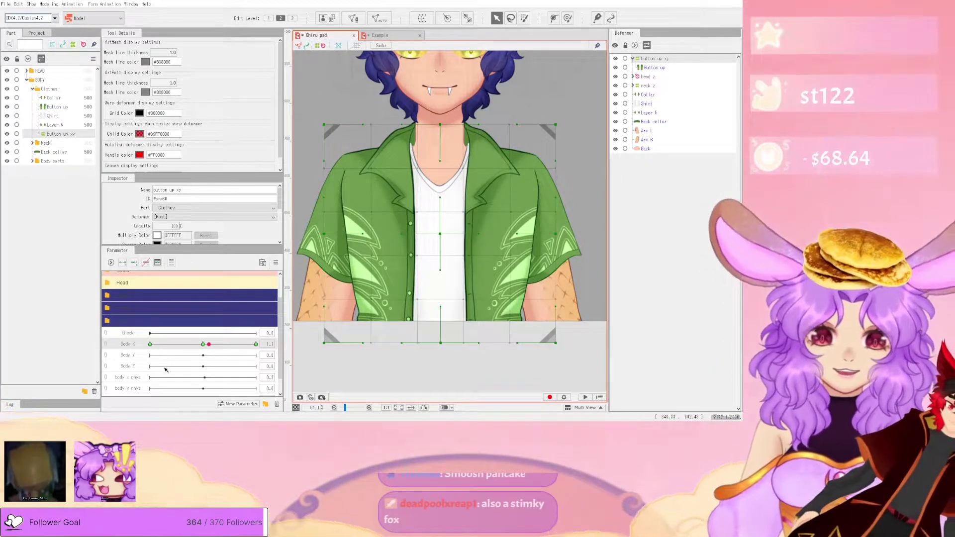
{"action": "left_click", "coordinate": [215, 345]}
{"action": "left_click_drag", "start_coordinate": [214, 339], "coordinate": [280, 337]}
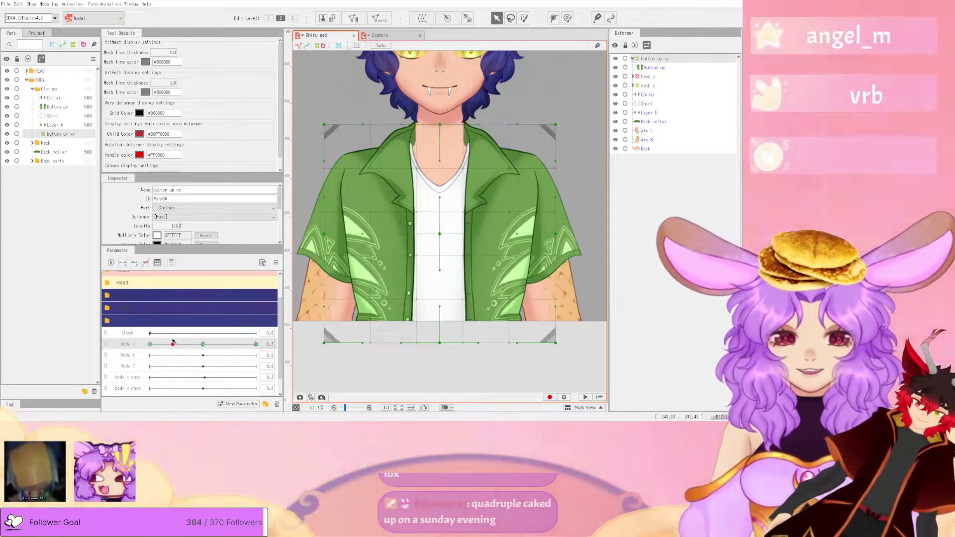
{"action": "left_click_drag", "start_coordinate": [448, 268], "coordinate": [458, 267]}
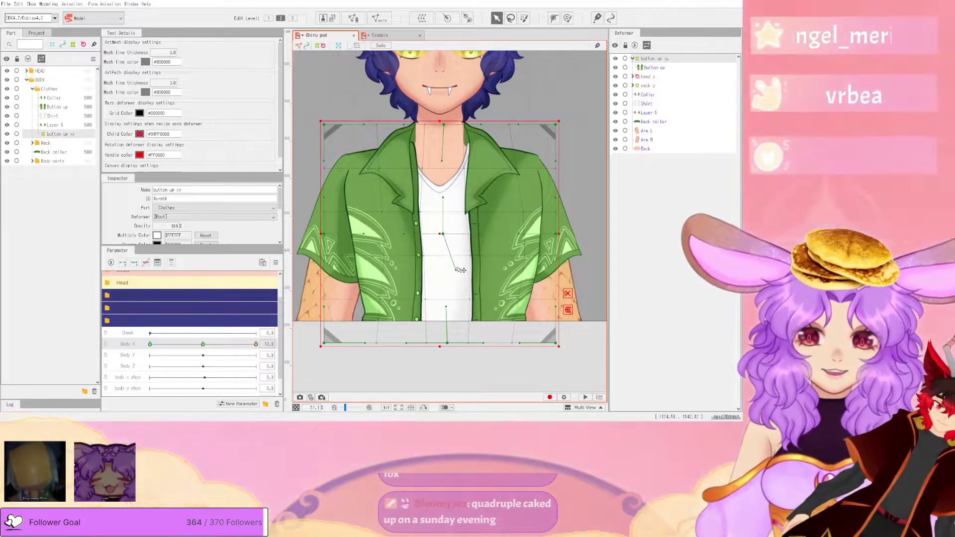
- Examine the Body X Physics movement on the Example model and return to the Chiru model
{"action": "left_click", "coordinate": [397, 35]}
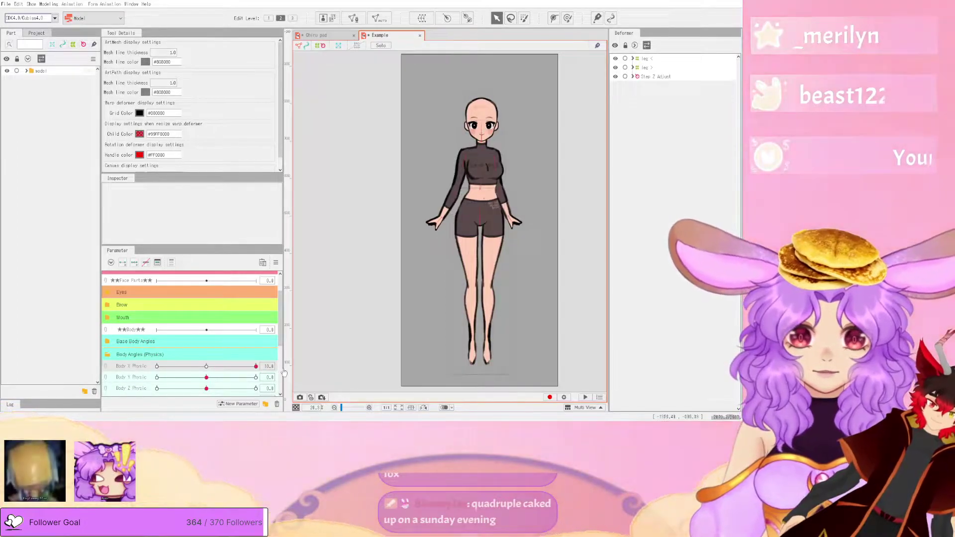
{"action": "left_click_drag", "start_coordinate": [204, 366], "coordinate": [165, 368]}
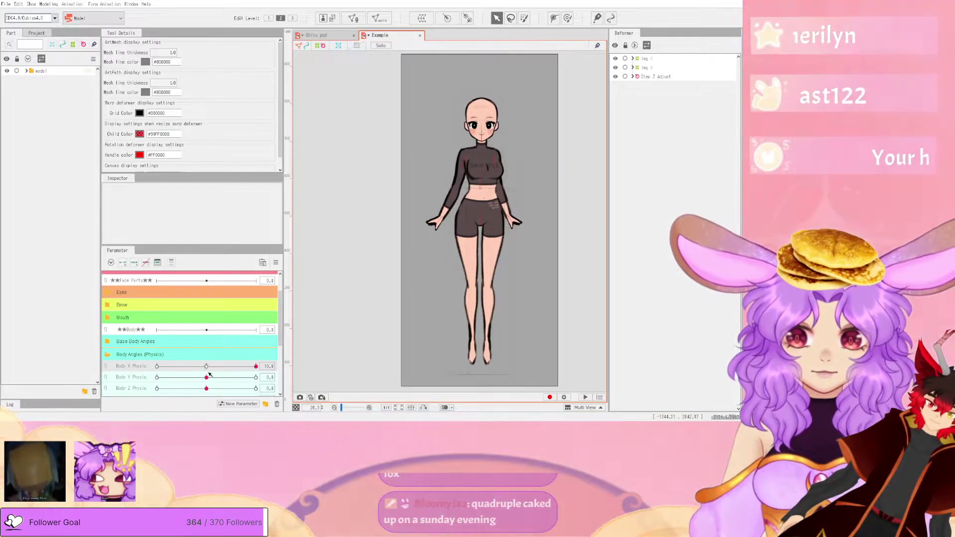
{"action": "left_click", "coordinate": [321, 36]}
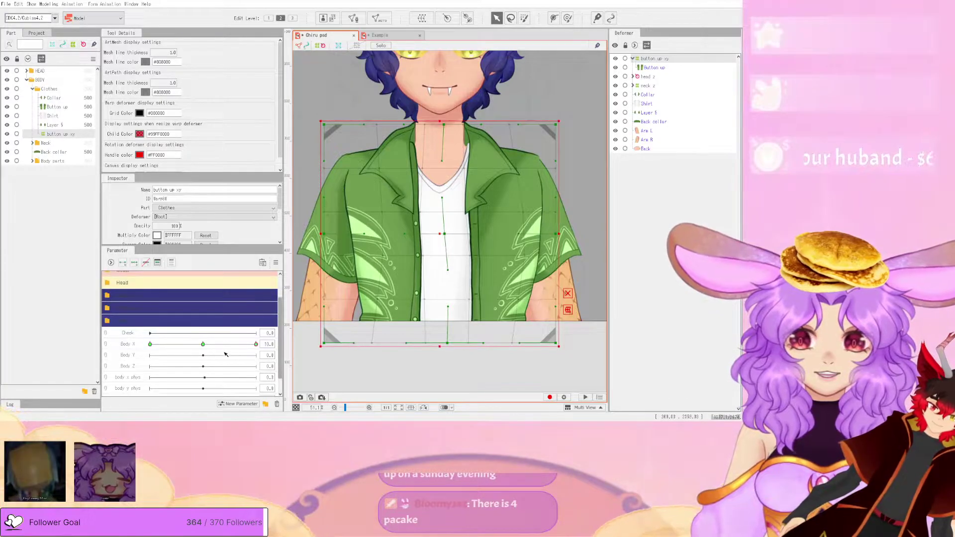
- Refine the button up xy deformer's middle control point and side-edge handles at Body X 10, scrubbing Body X to check the bend
{"action": "mouse_move", "coordinate": [256, 345]}
{"action": "left_mouse_down"}
{"action": "mouse_move", "coordinate": [203, 347]}
{"action": "mouse_move", "coordinate": [256, 345]}
{"action": "left_mouse_up"}
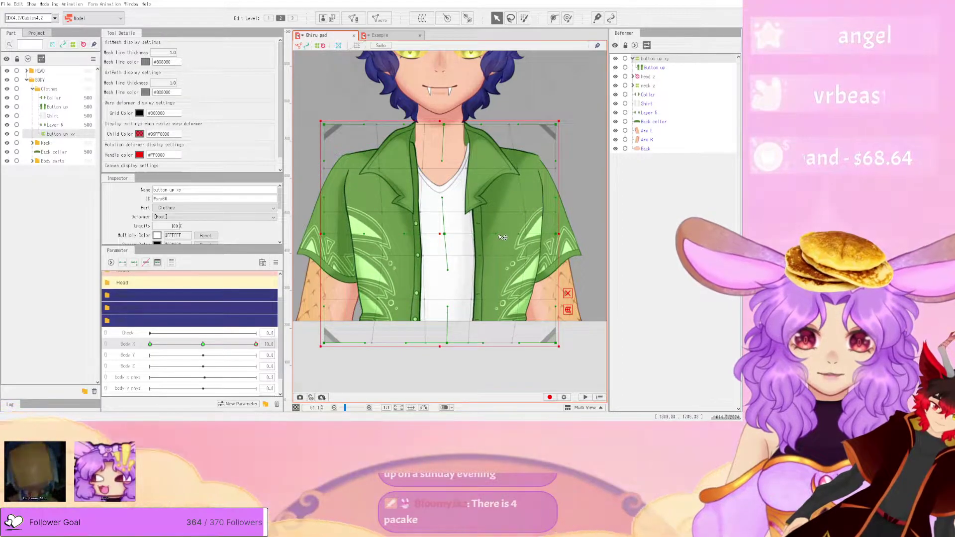
{"action": "left_click_drag", "start_coordinate": [256, 344], "coordinate": [281, 343]}
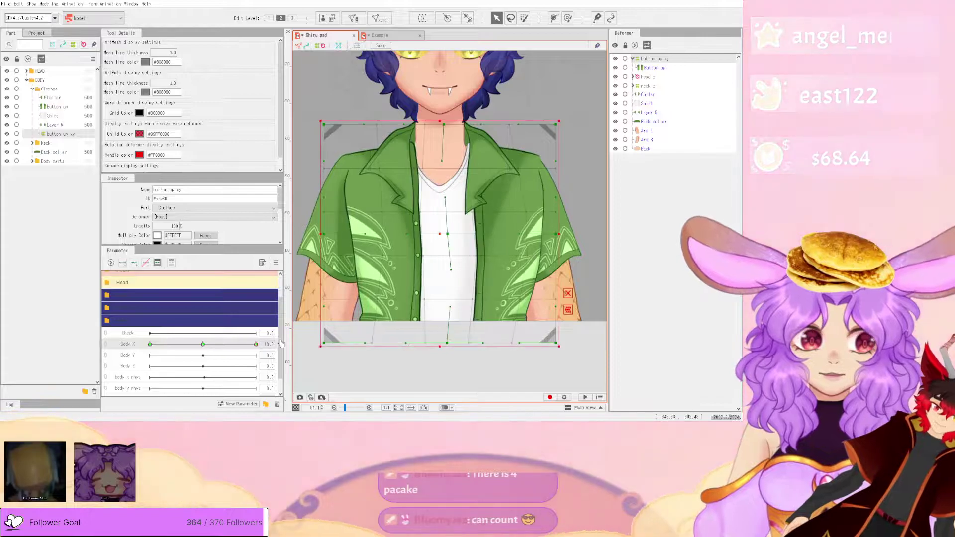
{"action": "left_click_drag", "start_coordinate": [179, 343], "coordinate": [269, 326]}
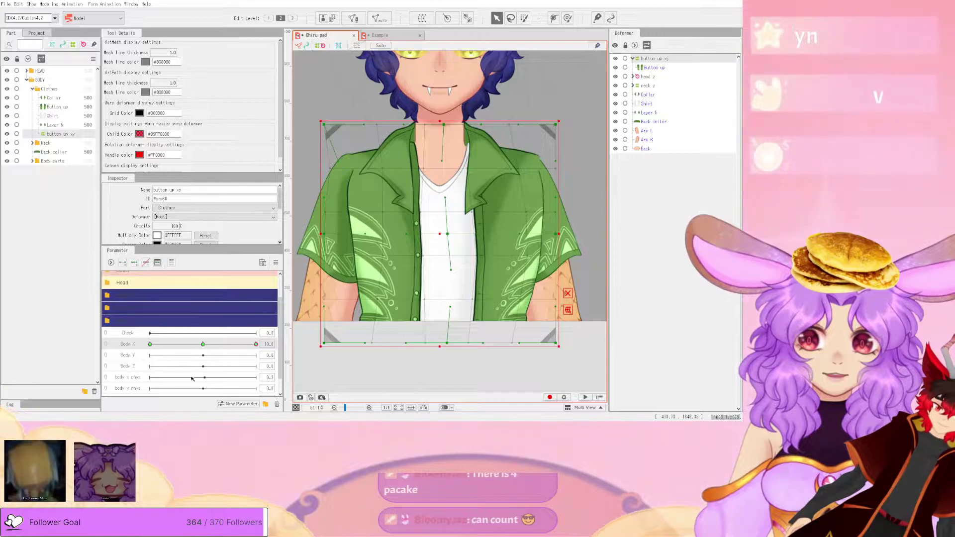
{"action": "left_click_drag", "start_coordinate": [231, 345], "coordinate": [265, 341]}
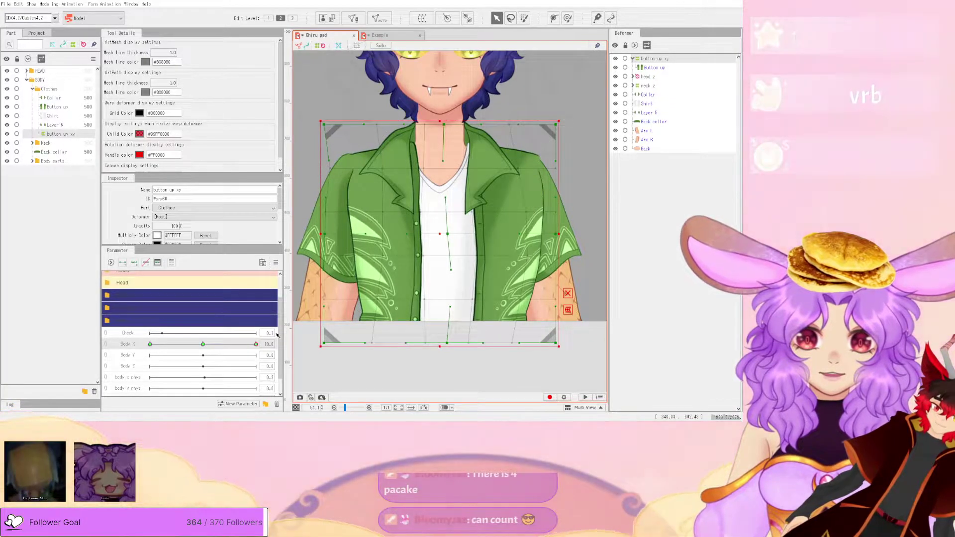
{"action": "left_click_drag", "start_coordinate": [240, 345], "coordinate": [255, 345]}
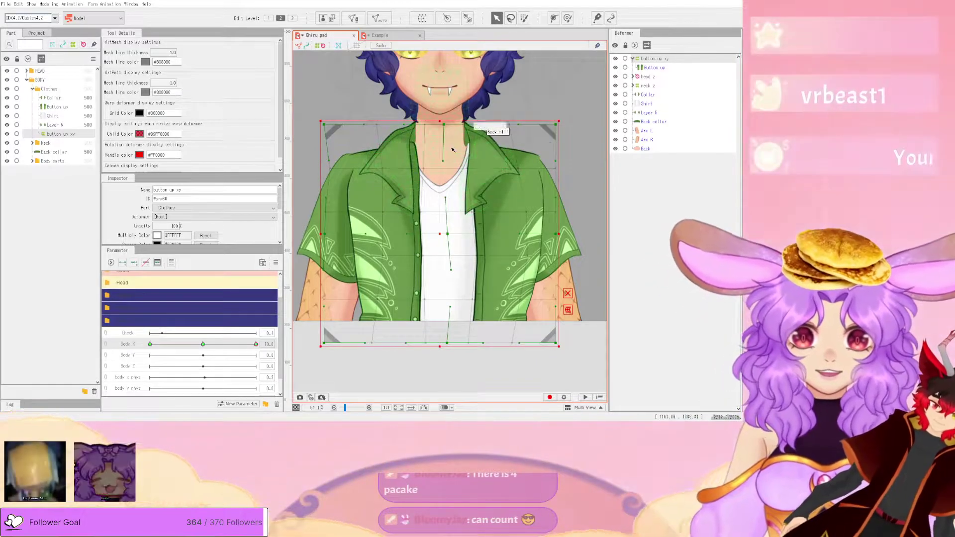
{"action": "scroll", "coordinate": [453, 149], "scroll_direction": "down", "scroll_amount": 3}
{"action": "scroll", "coordinate": [457, 132], "scroll_direction": "up", "scroll_amount": 3}
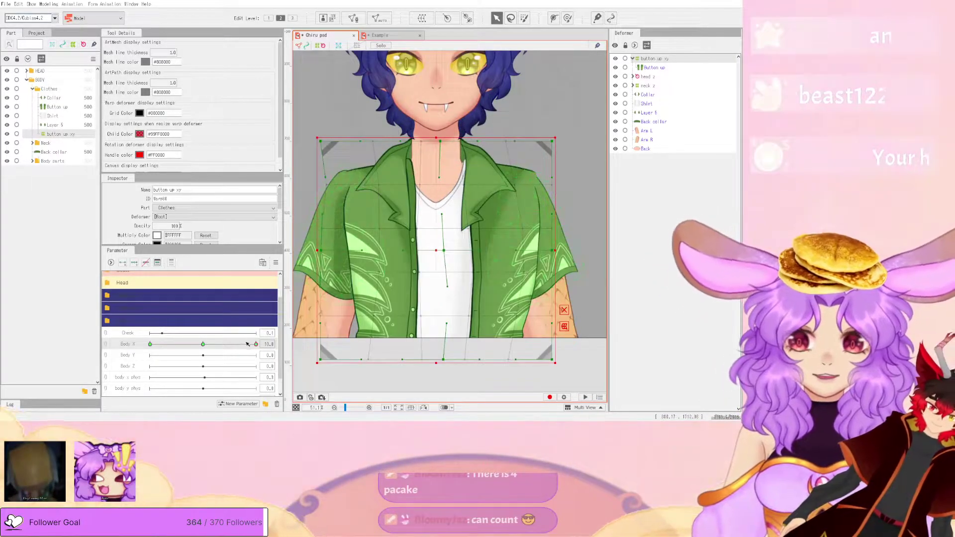
- Reflect the button up xy motion to Body X -10 and check the turn by scrubbing Body X between -10 and 10
{"action": "left_click", "coordinate": [276, 262]}
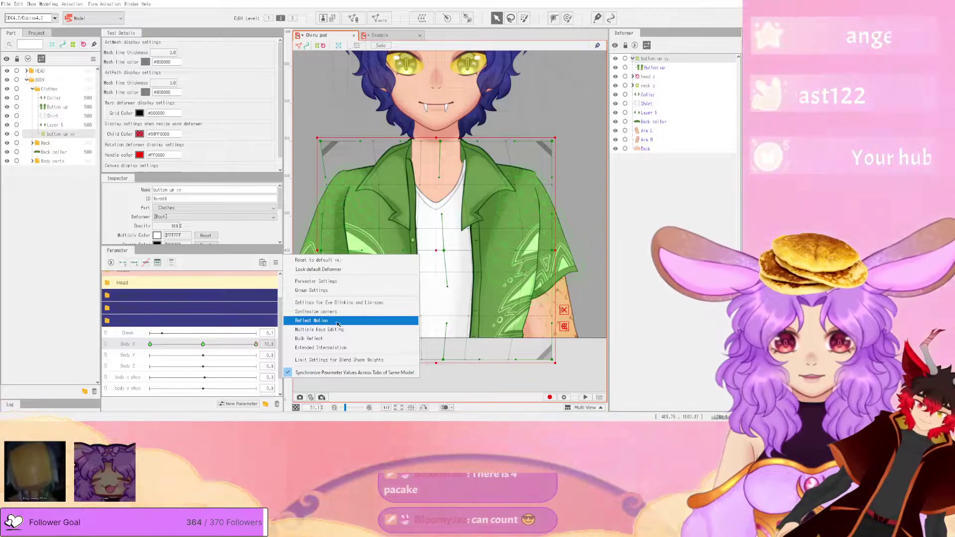
{"action": "left_click", "coordinate": [338, 321]}
{"action": "left_click_drag", "start_coordinate": [256, 345], "coordinate": [150, 346]}
{"action": "scroll", "coordinate": [466, 203], "scroll_direction": "down", "scroll_amount": 3}
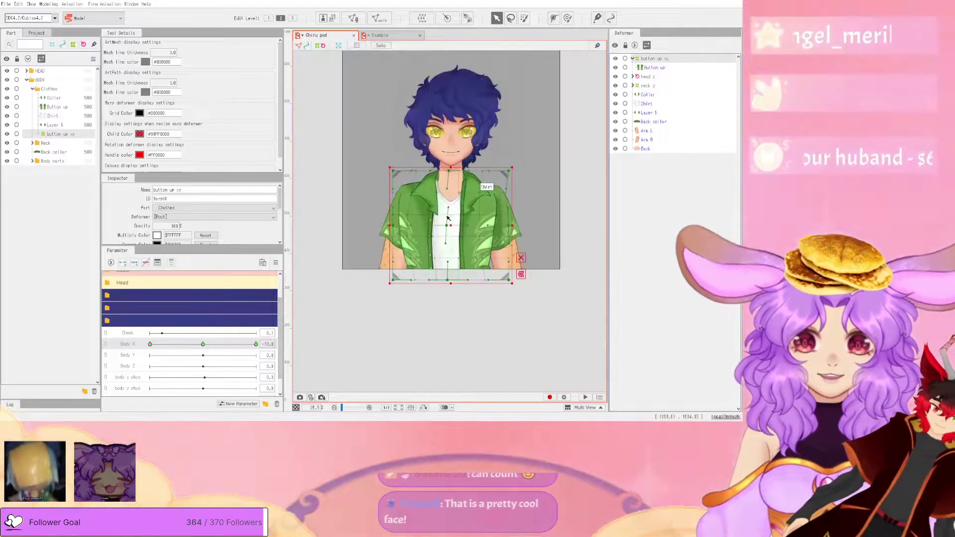
{"action": "scroll", "coordinate": [445, 223], "scroll_direction": "up", "scroll_amount": 3}
{"action": "left_click_drag", "start_coordinate": [203, 345], "coordinate": [285, 347]}
{"action": "left_click", "coordinate": [149, 344]}
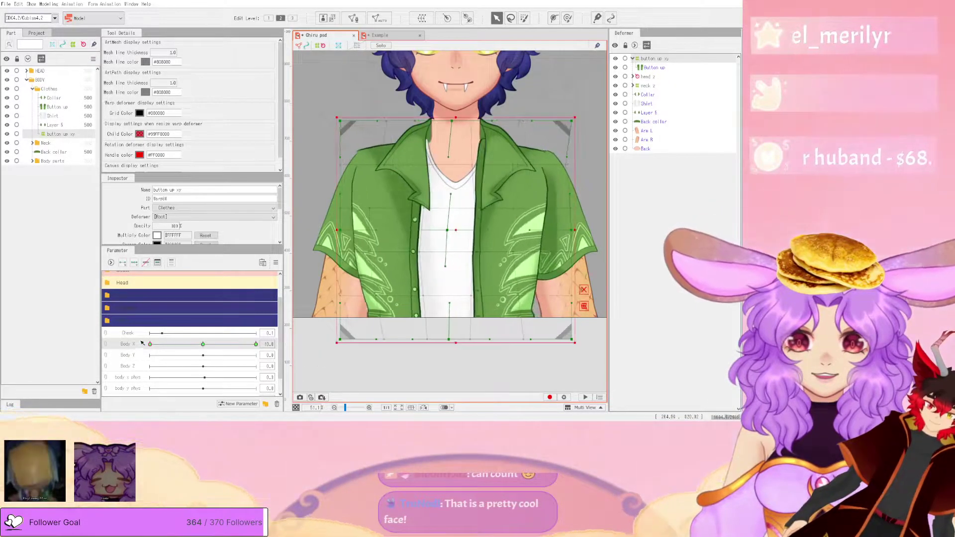
{"action": "left_click_drag", "start_coordinate": [149, 344], "coordinate": [303, 327]}
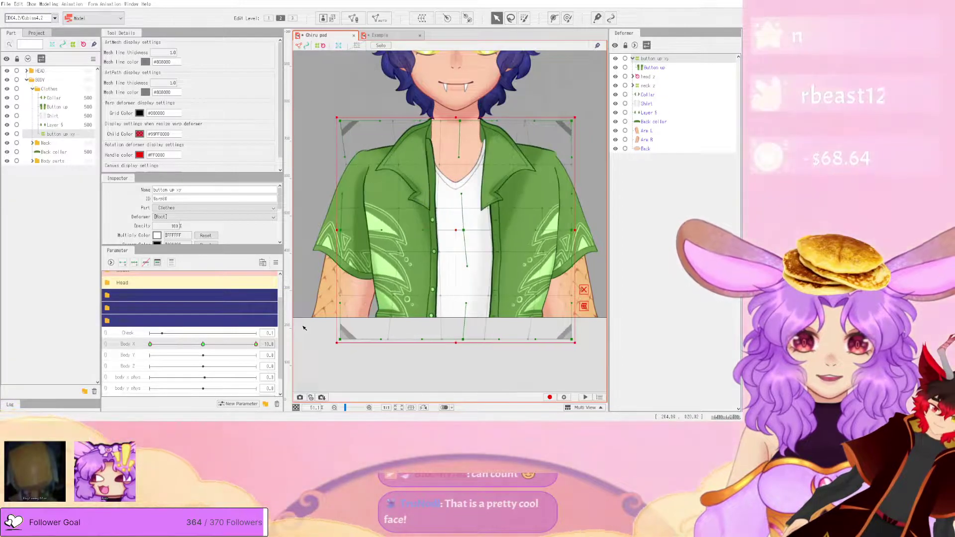
- At Body X 10, adjust the inner grid points of the button up xy deformer along both sides of the lower shirt opening
{"action": "scroll", "coordinate": [480, 256], "scroll_direction": "up", "scroll_amount": 3}
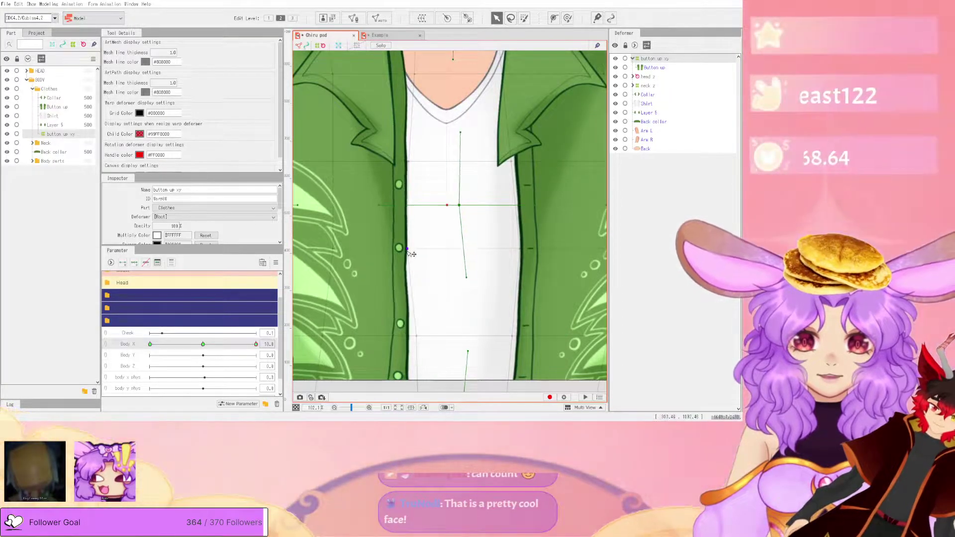
{"action": "scroll", "coordinate": [415, 255], "scroll_direction": "down", "scroll_amount": 3}
{"action": "scroll", "coordinate": [416, 293], "scroll_direction": "up", "scroll_amount": 3}
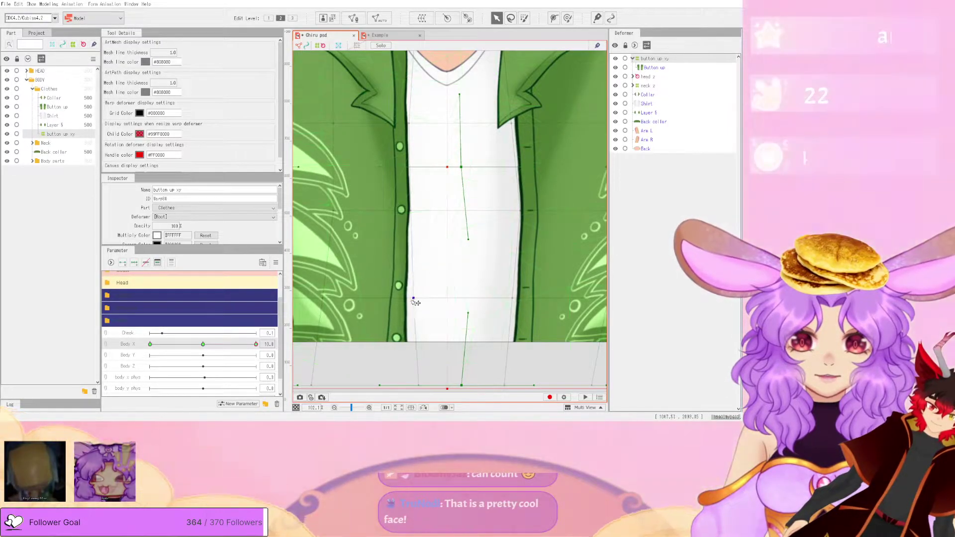
{"action": "scroll", "coordinate": [509, 264], "scroll_direction": "down", "scroll_amount": 3}
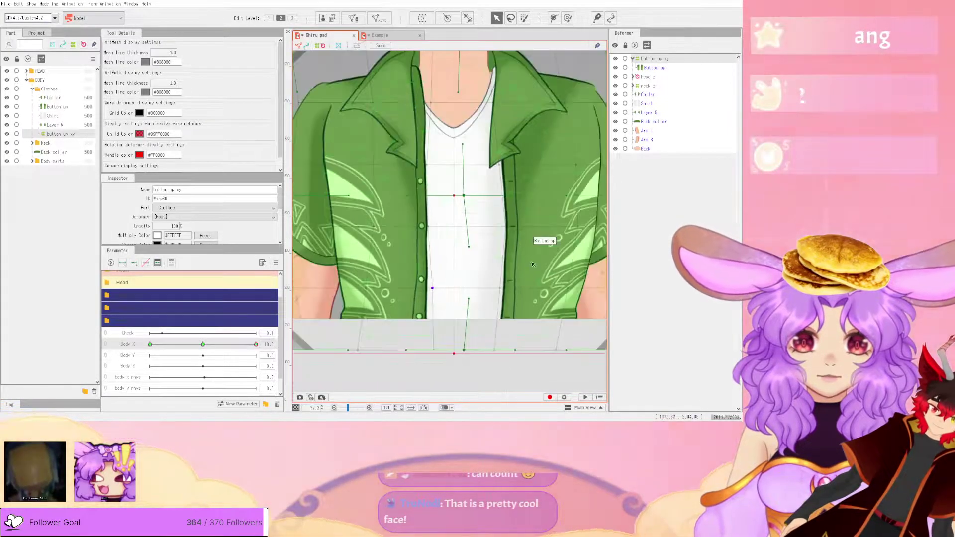
{"action": "scroll", "coordinate": [535, 265], "scroll_direction": "up", "scroll_amount": 3}
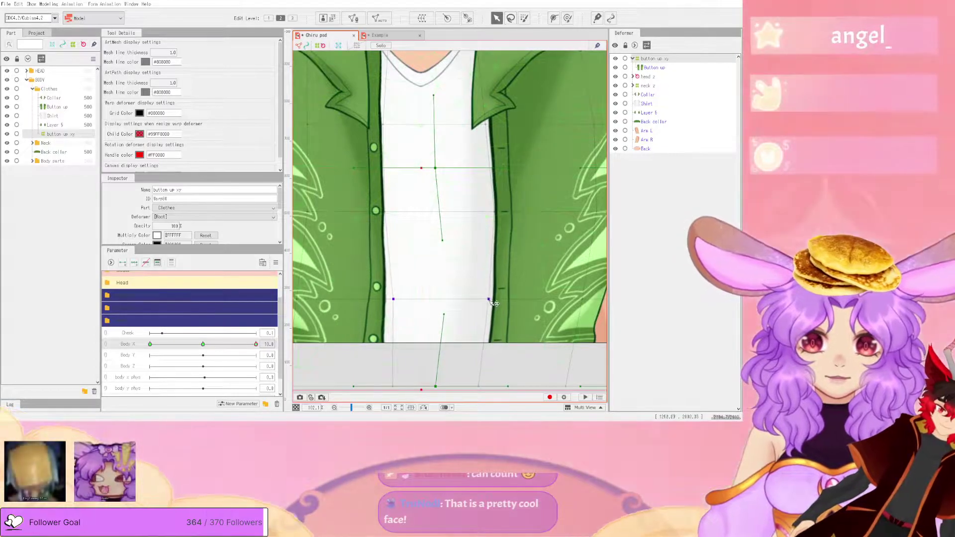
{"action": "left_click_drag", "start_coordinate": [493, 293], "coordinate": [387, 305]}
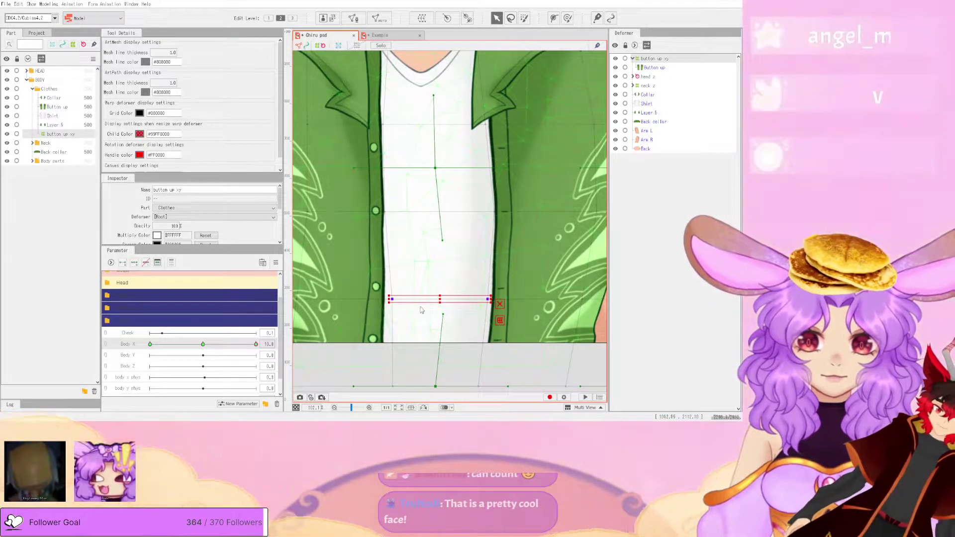
{"action": "left_click", "coordinate": [473, 284]}
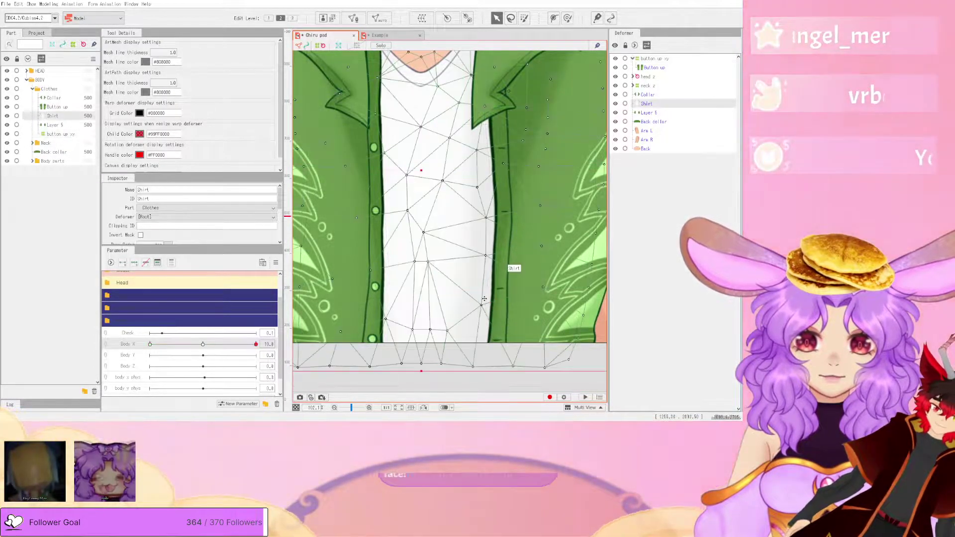
{"action": "scroll", "coordinate": [554, 265], "scroll_direction": "down", "scroll_amount": 5}
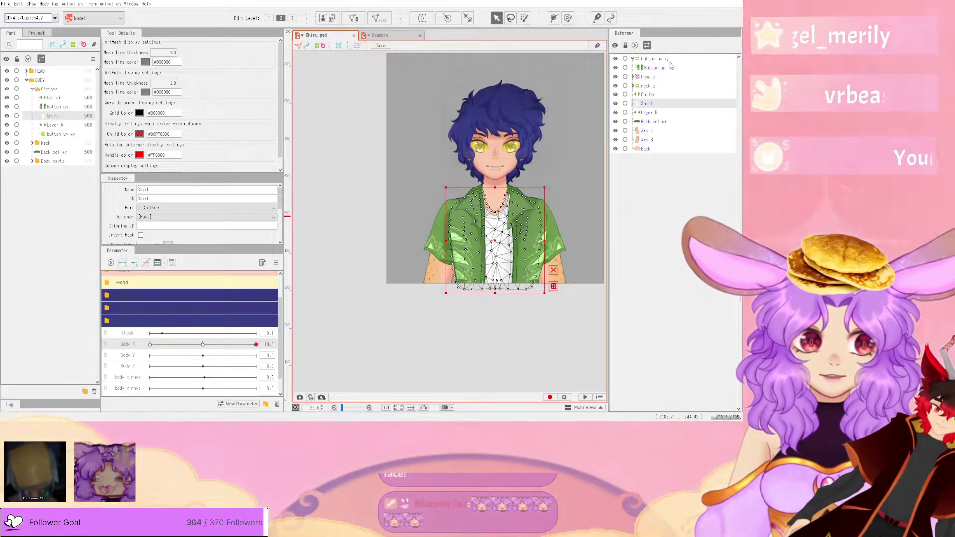
{"action": "left_click", "coordinate": [550, 238]}
- At Body X 10, shift the button up xy deformer's inner grid point at the bottom edge outward, beside the lower shirt opening
{"action": "scroll", "coordinate": [523, 265], "scroll_direction": "up", "scroll_amount": 5}
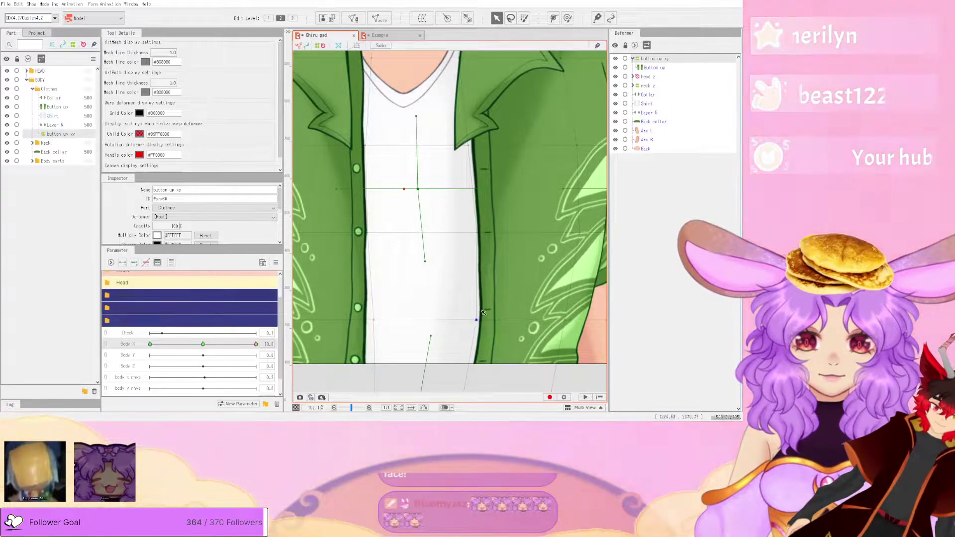
{"action": "scroll", "coordinate": [501, 235], "scroll_direction": "down", "scroll_amount": 3}
{"action": "scroll", "coordinate": [501, 235], "scroll_direction": "down", "scroll_amount": 1}
{"action": "scroll", "coordinate": [478, 349], "scroll_direction": "up", "scroll_amount": 4}
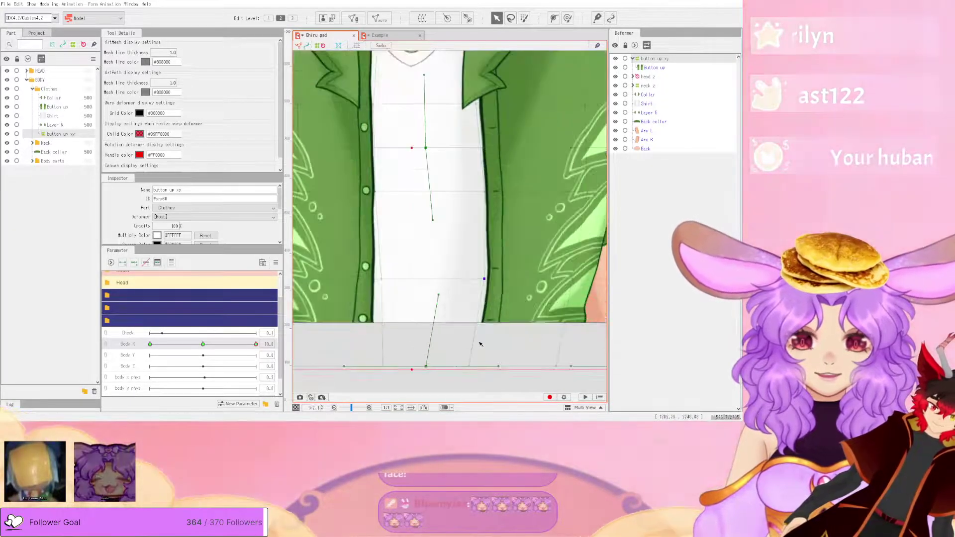
{"action": "left_click", "coordinate": [469, 367]}
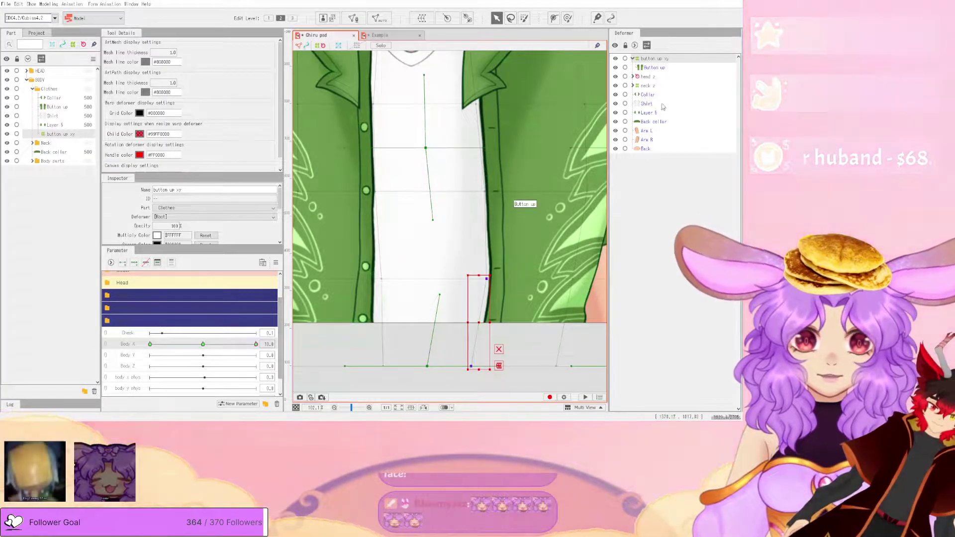
{"action": "left_click", "coordinate": [676, 58]}
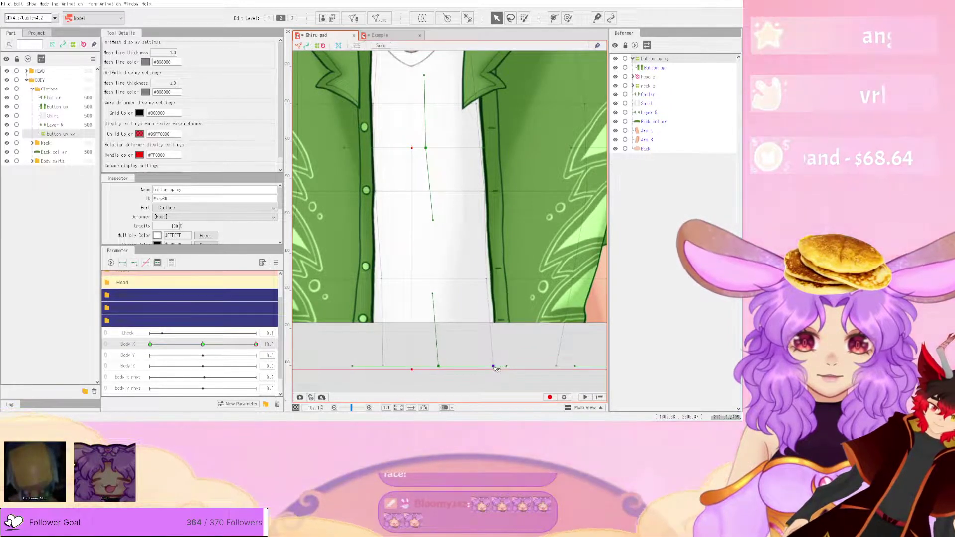
{"action": "scroll", "coordinate": [498, 338], "scroll_direction": "down", "scroll_amount": 3}
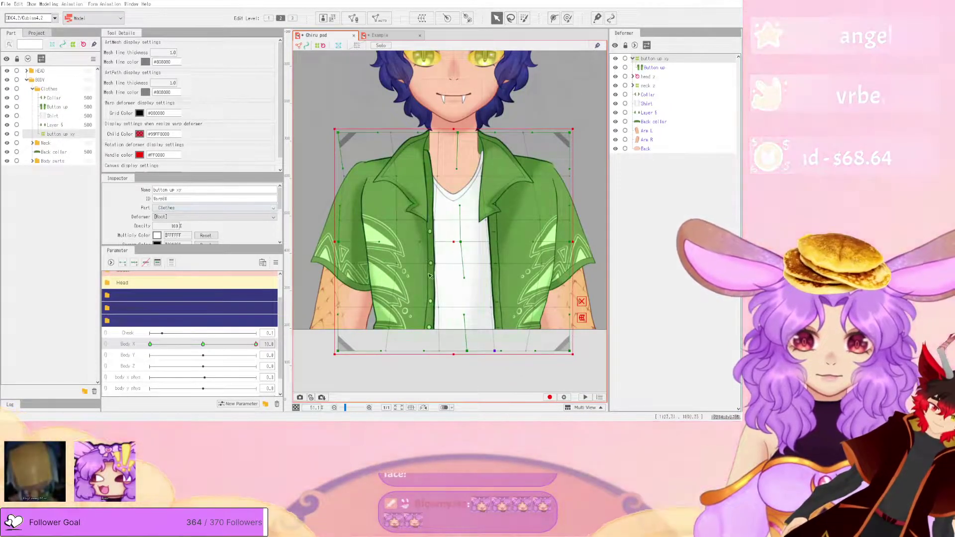
- Reflect the button up xy motion to the opposite Body X side, scrub the turn, and return Body X to 0
{"action": "left_click", "coordinate": [275, 262]}
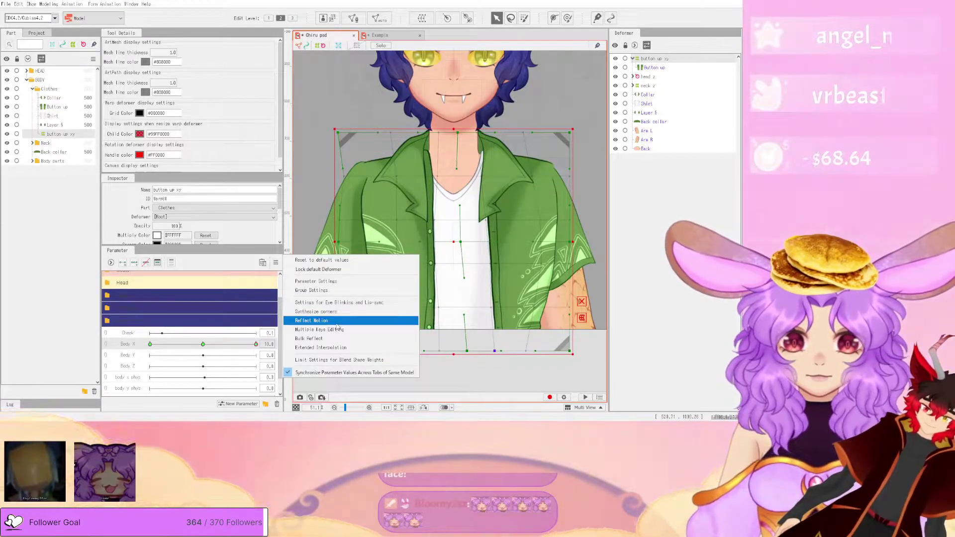
{"action": "left_click", "coordinate": [337, 324]}
{"action": "left_click_drag", "start_coordinate": [257, 346], "coordinate": [189, 341]}
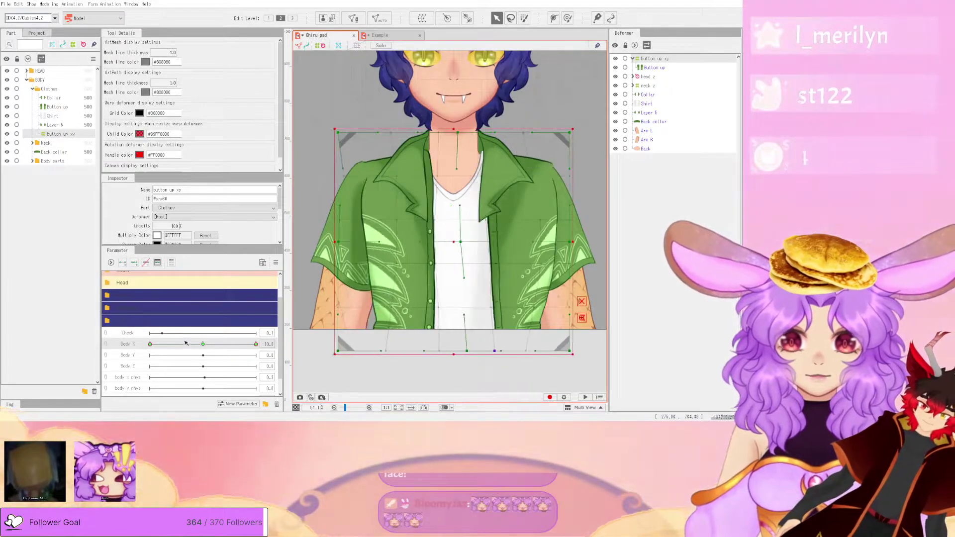
{"action": "left_click", "coordinate": [202, 344]}
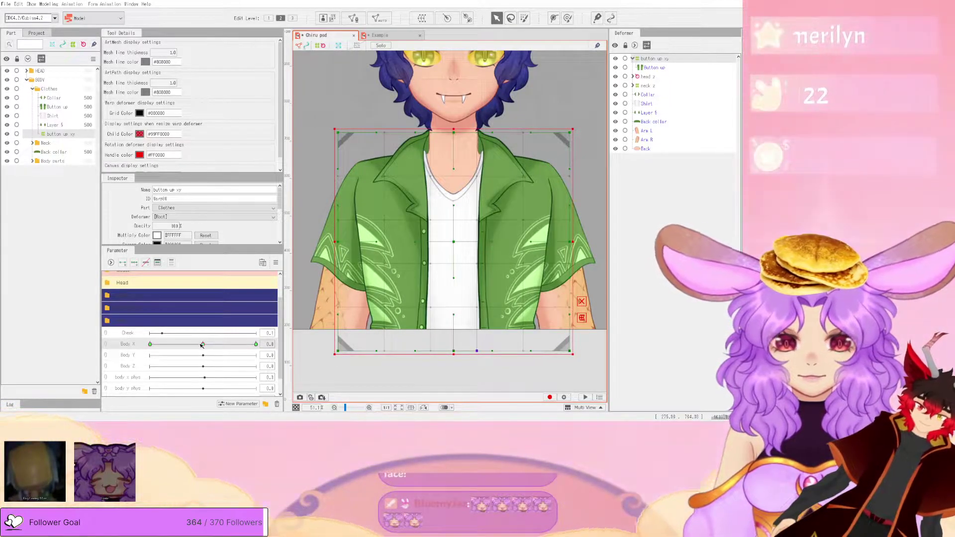
- Add three keys on Body Y to the button up xy deformer, set Body Y to 10, and hide the Collar
{"action": "left_click", "coordinate": [134, 355]}
{"action": "left_click", "coordinate": [134, 263]}
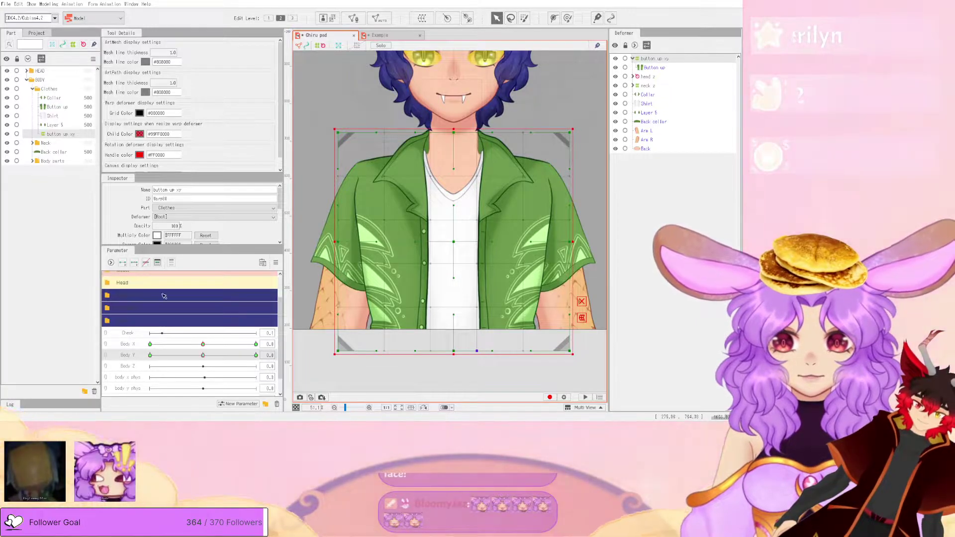
{"action": "left_click", "coordinate": [7, 97]}
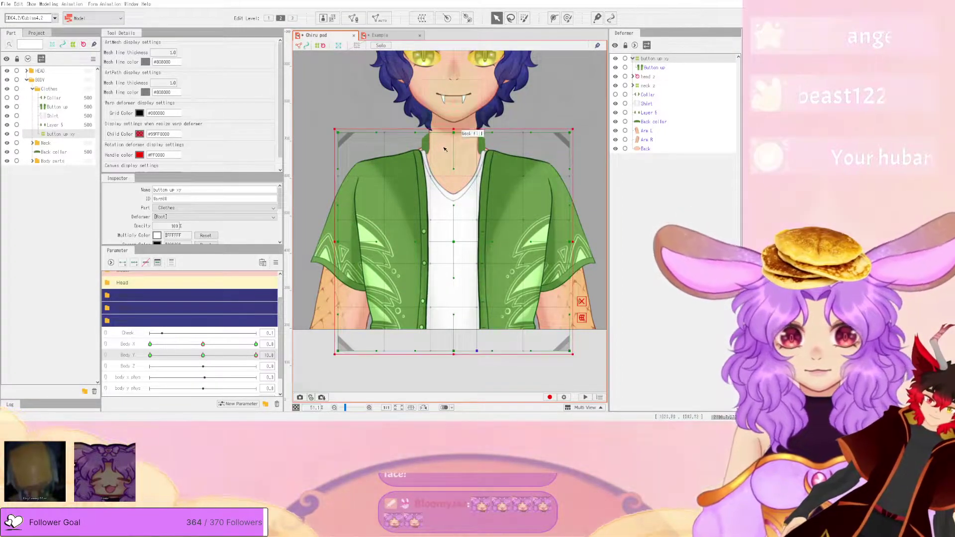
- Examine the Body Y Physics movement in both directions on the Example model and return to the Chiru model
{"action": "left_click", "coordinate": [406, 31]}
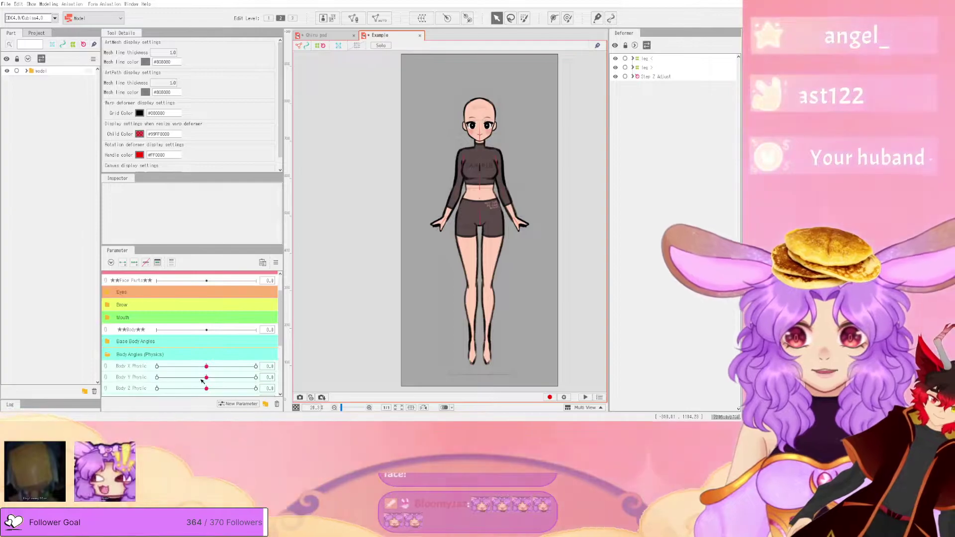
{"action": "left_click_drag", "start_coordinate": [207, 377], "coordinate": [255, 380]}
{"action": "left_click_drag", "start_coordinate": [195, 383], "coordinate": [163, 404]}
{"action": "mouse_move", "coordinate": [211, 381]}
{"action": "left_mouse_down"}
{"action": "mouse_move", "coordinate": [255, 381]}
{"action": "mouse_move", "coordinate": [196, 380]}
{"action": "mouse_move", "coordinate": [207, 378]}
{"action": "left_mouse_up"}
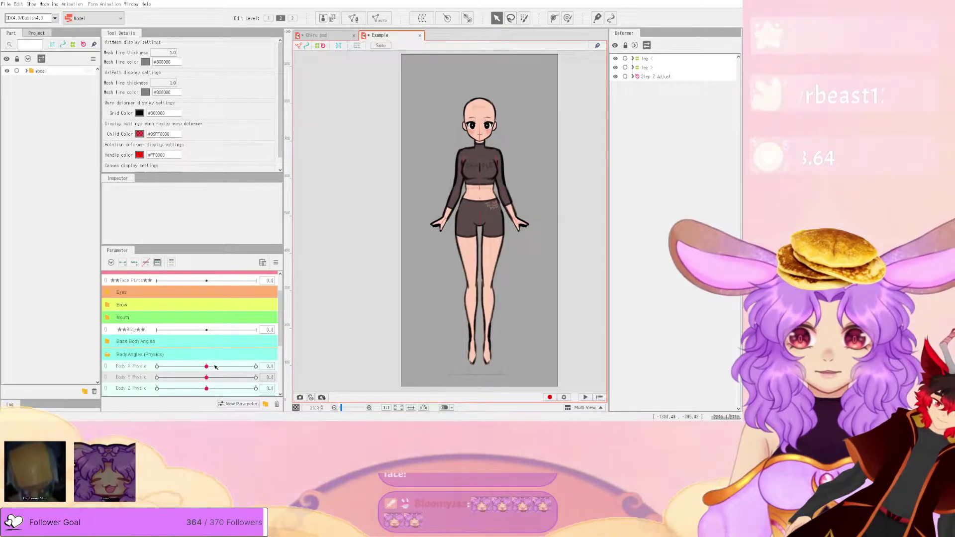
{"action": "left_click", "coordinate": [312, 35]}
- At Body Y 10, raise the button up xy deformer slightly, pull both upper corners inward, and check the movement by scrubbing Body Y
{"action": "left_click_drag", "start_coordinate": [456, 241], "coordinate": [457, 236]}
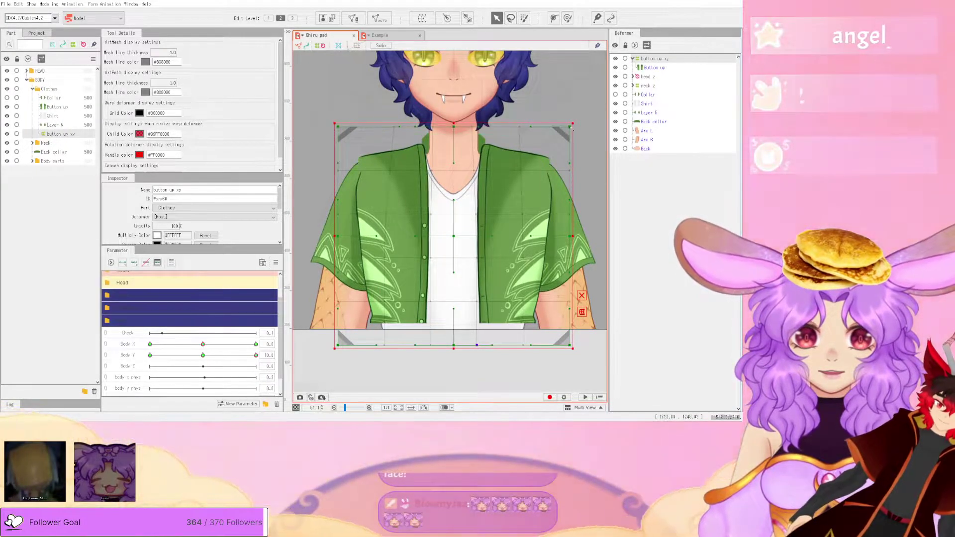
{"action": "key", "text": "ctrl+z"}
{"action": "key", "text": "ctrl+z"}
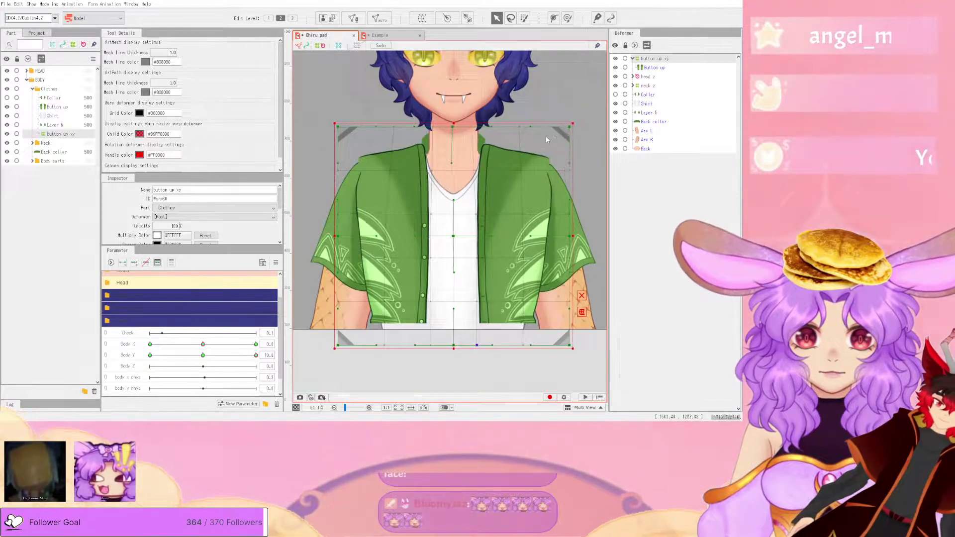
{"action": "key", "text": "ctrl+z"}
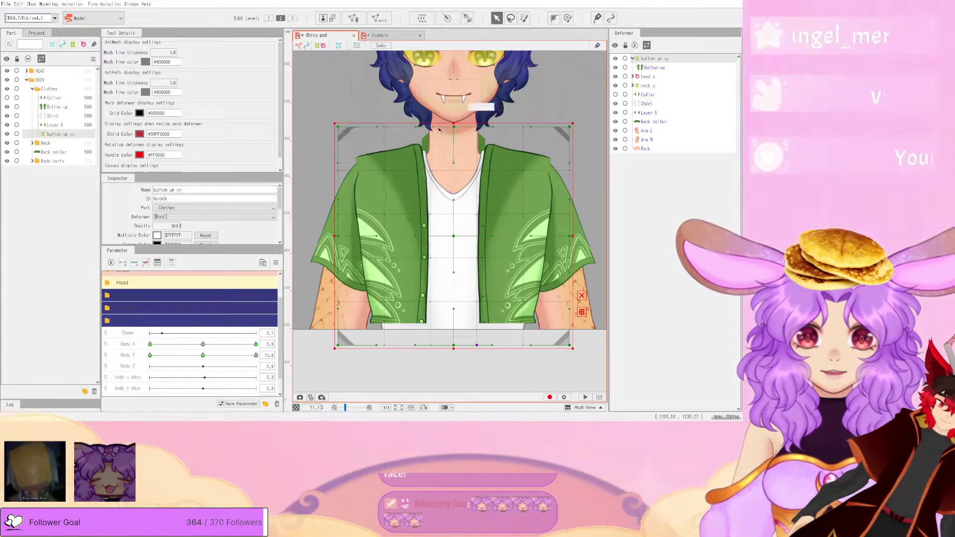
{"action": "left_click_drag", "start_coordinate": [376, 127], "coordinate": [397, 127]}
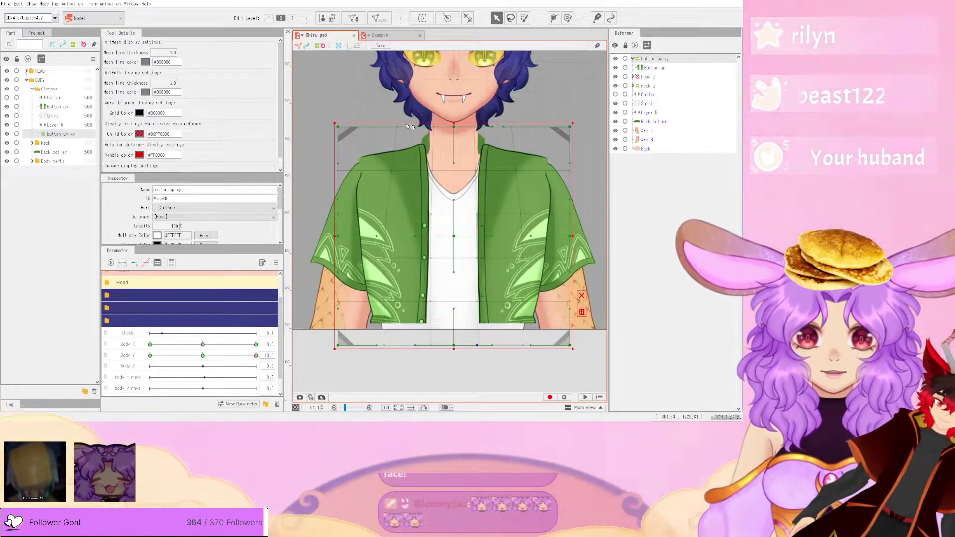
{"action": "left_click_drag", "start_coordinate": [341, 130], "coordinate": [366, 131]}
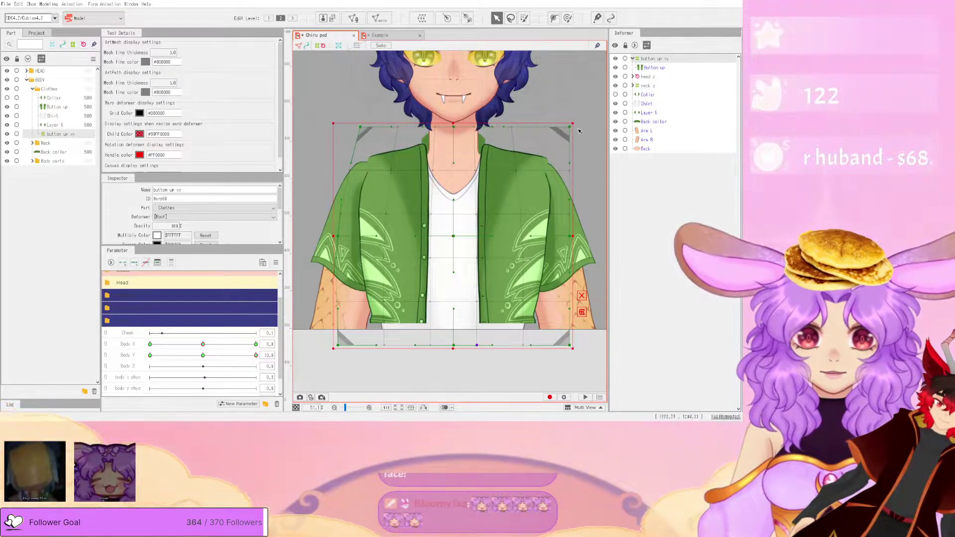
{"action": "left_click_drag", "start_coordinate": [572, 129], "coordinate": [548, 130]}
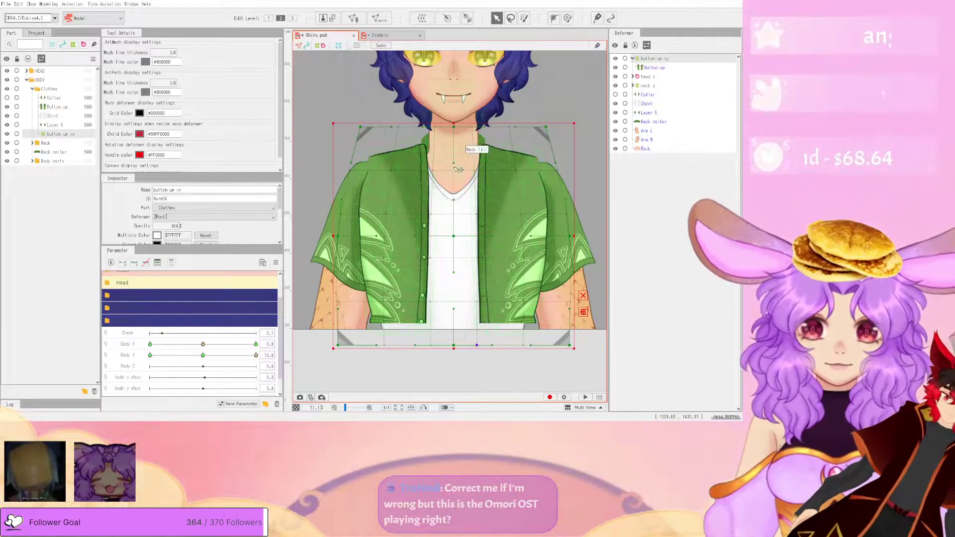
{"action": "left_click", "coordinate": [198, 355]}
{"action": "left_click_drag", "start_coordinate": [197, 357], "coordinate": [271, 357]}
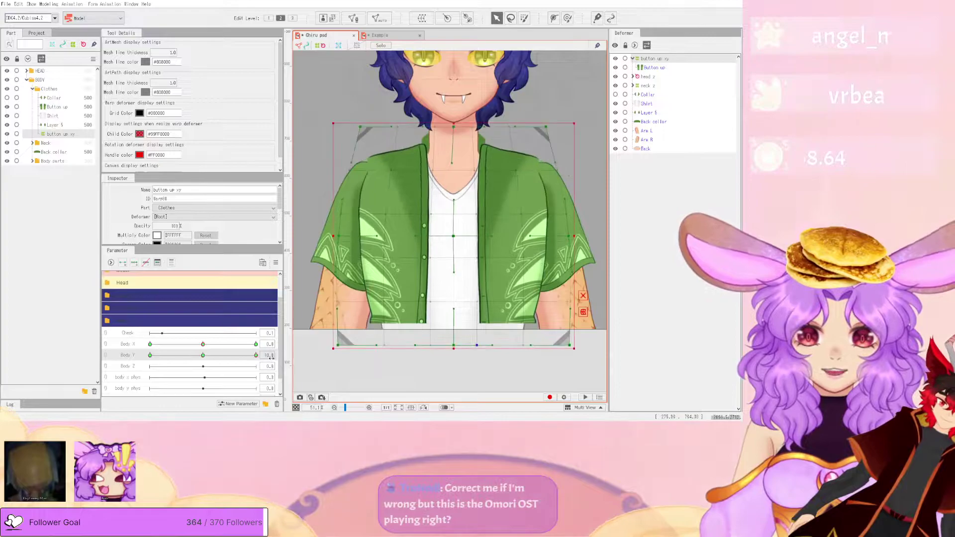
- At Body Y 10, curve the button up xy deformer's bottom edge downward at its middle point, refining the amount while scrubbing Body Y
{"action": "left_click", "coordinate": [465, 351]}
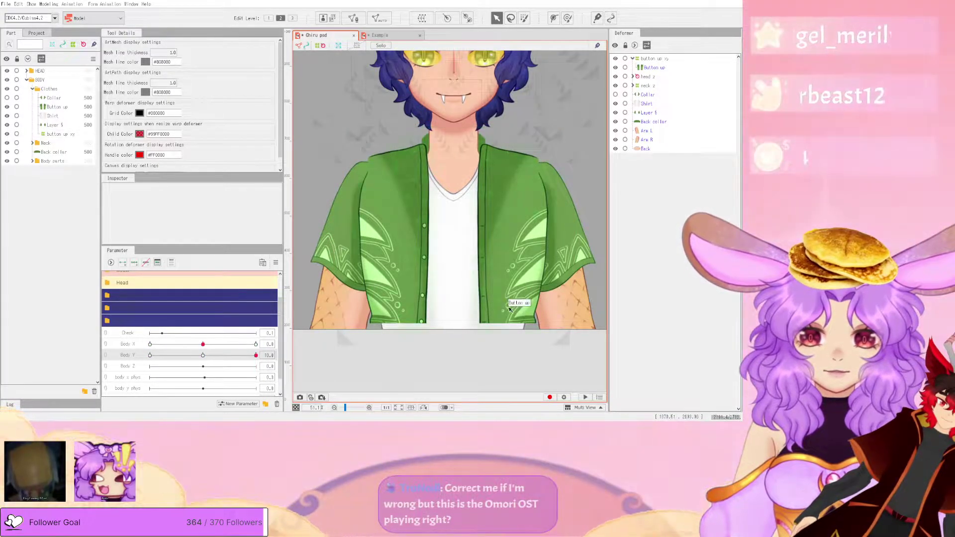
{"action": "left_click", "coordinate": [659, 58]}
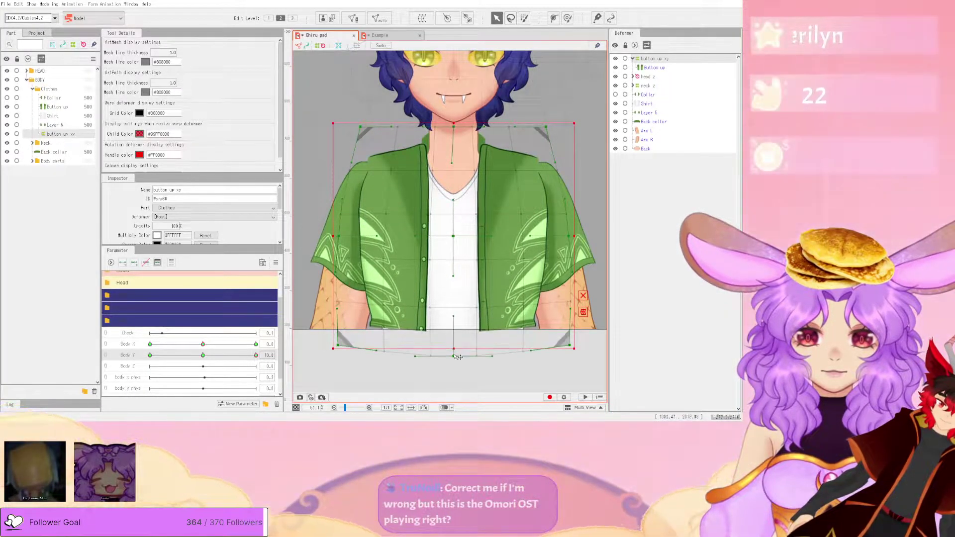
{"action": "left_click_drag", "start_coordinate": [454, 360], "coordinate": [454, 365]}
{"action": "mouse_move", "coordinate": [255, 356]}
{"action": "left_mouse_down"}
{"action": "mouse_move", "coordinate": [212, 355]}
{"action": "mouse_move", "coordinate": [260, 354]}
{"action": "left_mouse_up"}
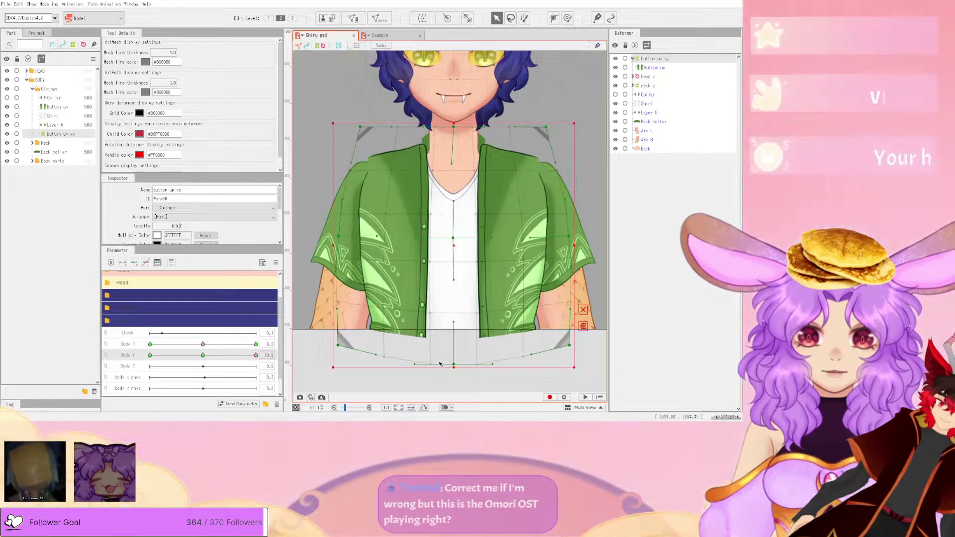
{"action": "left_click_drag", "start_coordinate": [453, 366], "coordinate": [460, 360]}
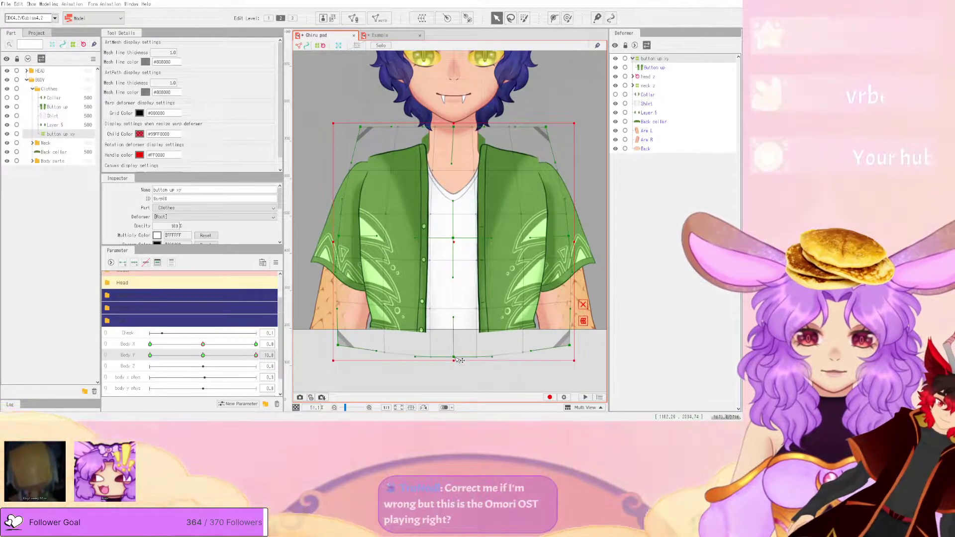
{"action": "mouse_move", "coordinate": [255, 355]}
{"action": "left_mouse_down"}
{"action": "mouse_move", "coordinate": [242, 355]}
{"action": "mouse_move", "coordinate": [255, 355]}
{"action": "left_mouse_up"}
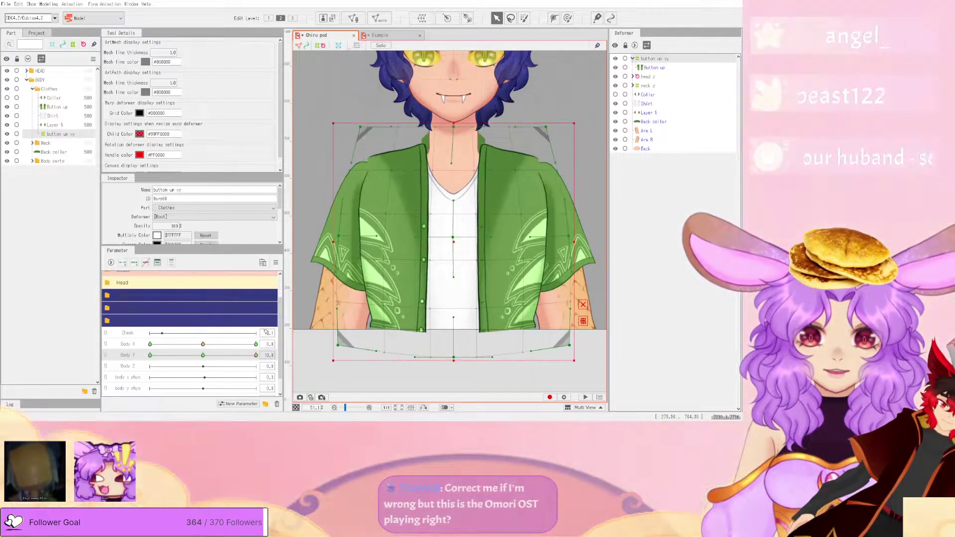
- Set Body Y to -10, examine Body Y Physics at -10 on the Example model, and return to the Chiru model
{"action": "left_click", "coordinate": [149, 344]}
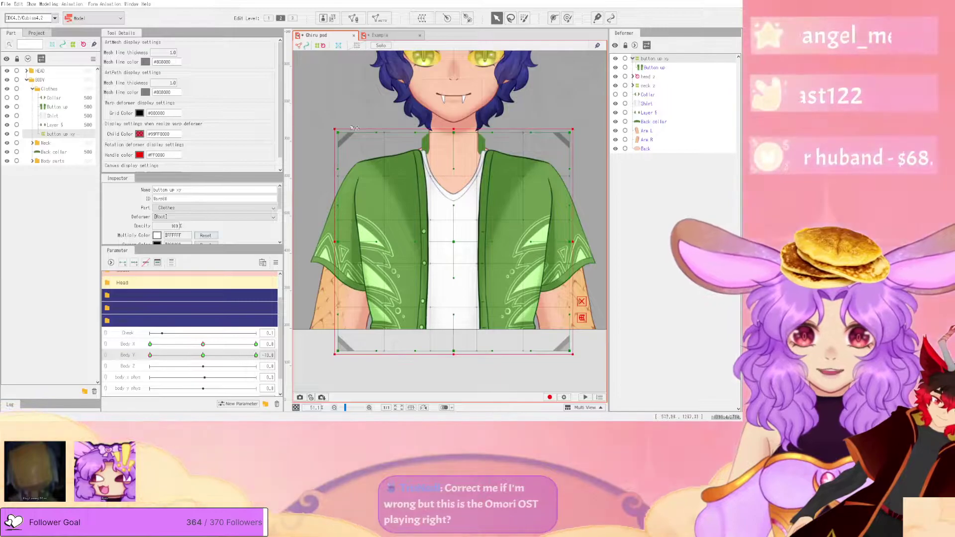
{"action": "left_click", "coordinate": [380, 35]}
{"action": "left_click_drag", "start_coordinate": [211, 378], "coordinate": [184, 374]}
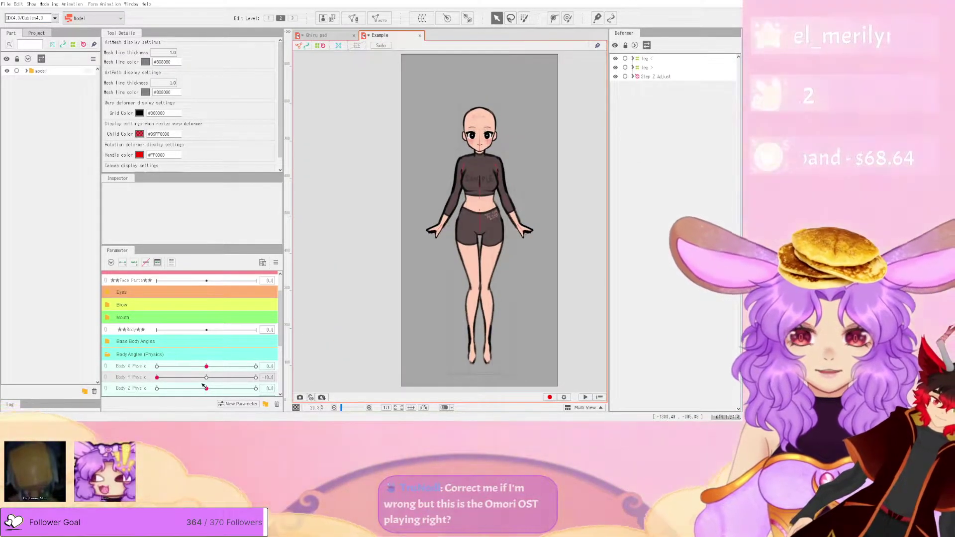
{"action": "left_click", "coordinate": [315, 35]}
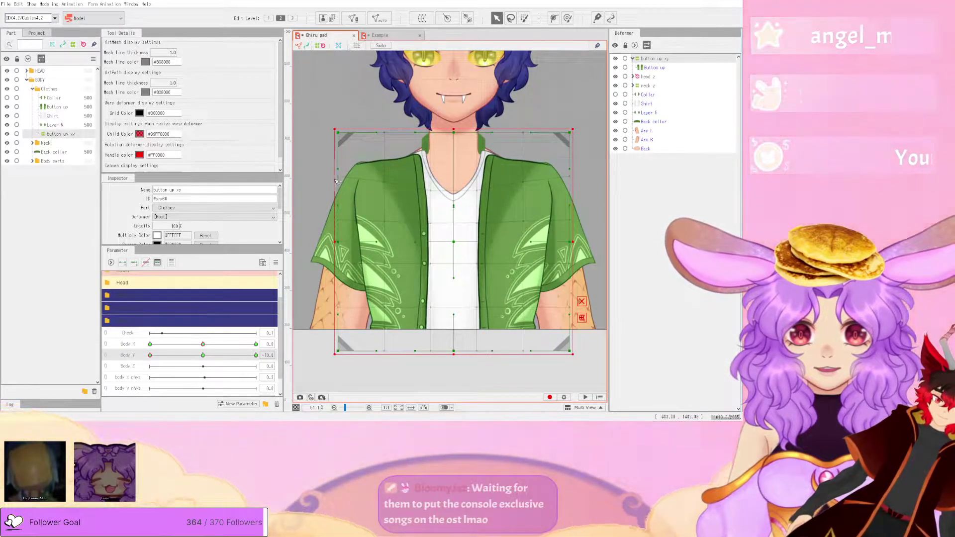
- At Body Y -10, flare the button up xy deformer's upper side handles outward and lower its middle control points, scrubbing Body Y to check
{"action": "left_click_drag", "start_coordinate": [322, 172], "coordinate": [321, 172]}
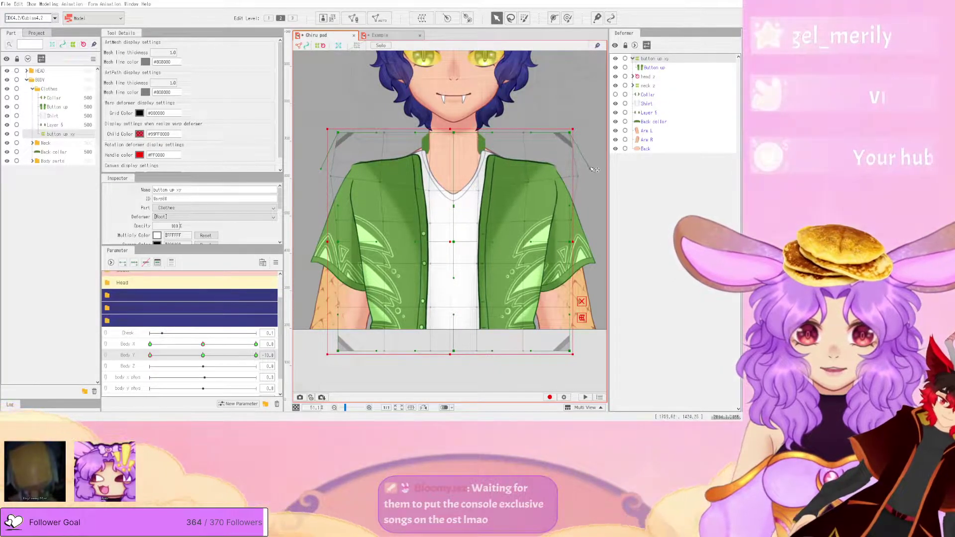
{"action": "left_click_drag", "start_coordinate": [214, 355], "coordinate": [144, 354]}
{"action": "left_click_drag", "start_coordinate": [215, 353], "coordinate": [150, 354]}
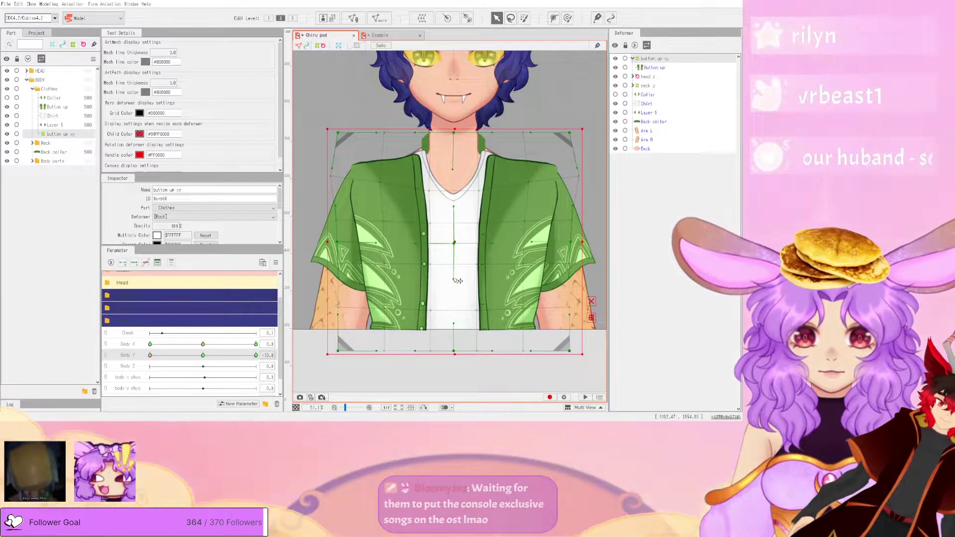
{"action": "left_click_drag", "start_coordinate": [150, 354], "coordinate": [130, 357]}
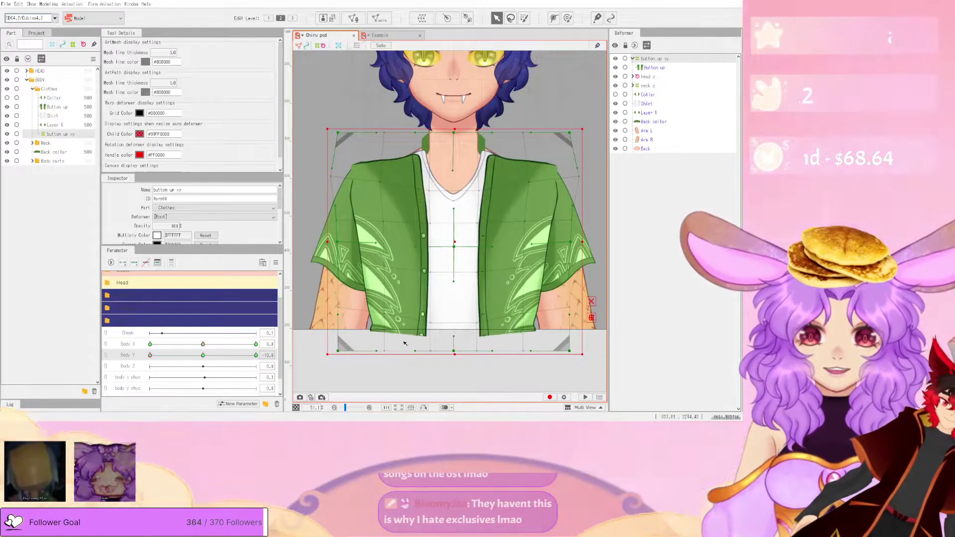
{"action": "mouse_move", "coordinate": [188, 357]}
{"action": "left_mouse_down"}
{"action": "mouse_move", "coordinate": [211, 368]}
{"action": "mouse_move", "coordinate": [156, 367]}
{"action": "left_mouse_up"}
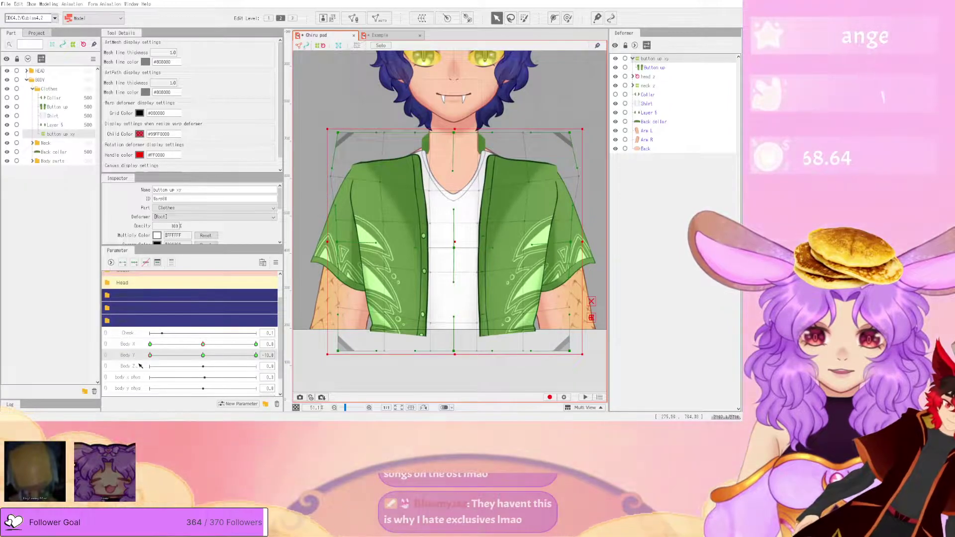
{"action": "left_click", "coordinate": [190, 366]}
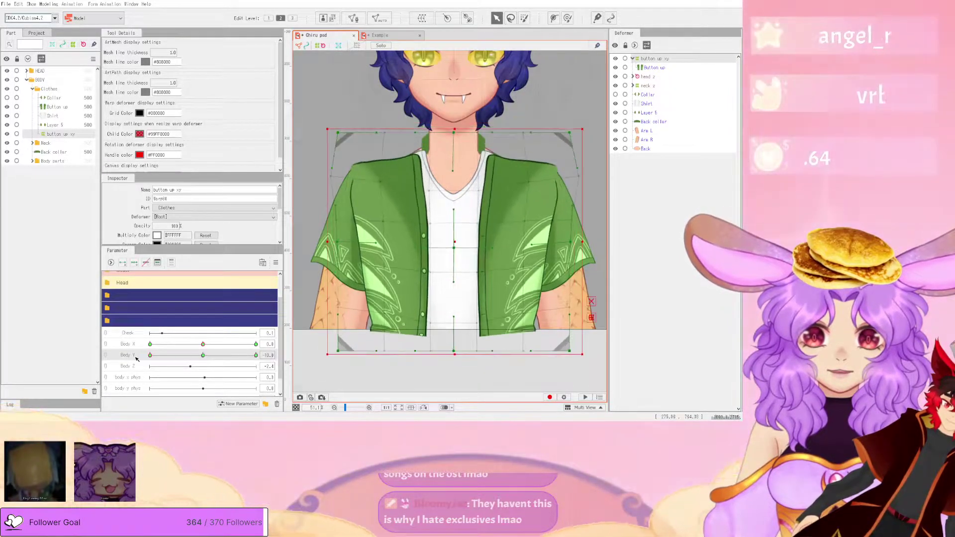
{"action": "left_click_drag", "start_coordinate": [266, 355], "coordinate": [157, 355]}
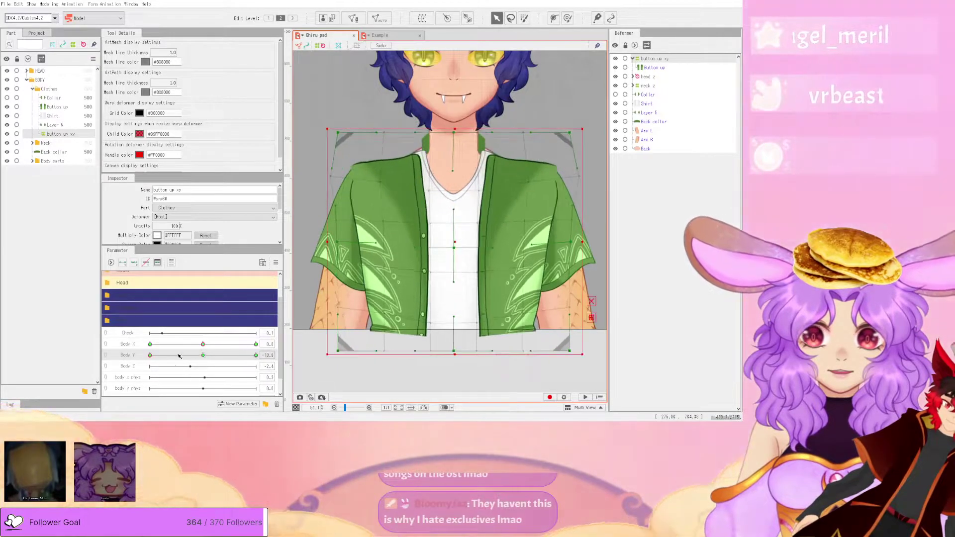
- Return Body Y to 0, link it with Body X, and synthesize the corner shapes for the button up xy deformer
{"action": "left_click", "coordinate": [203, 354]}
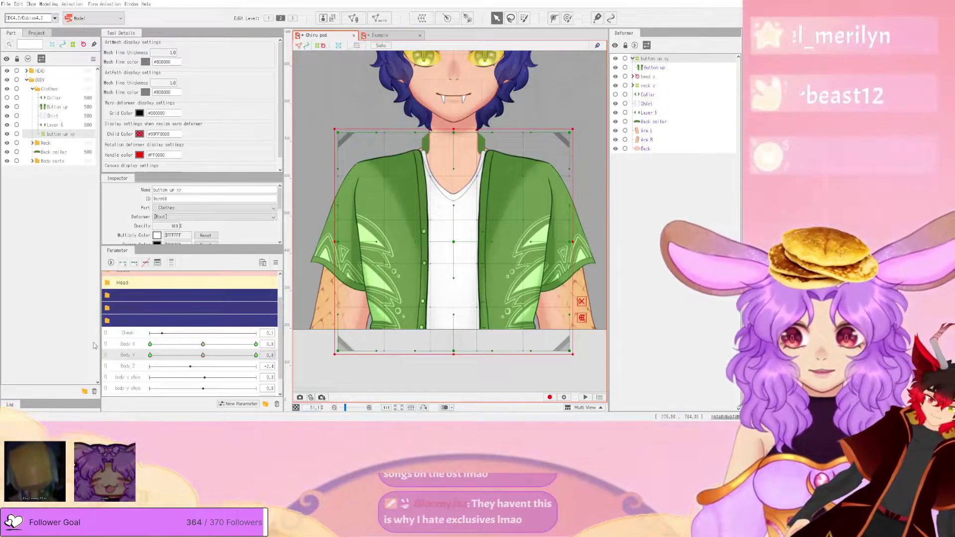
{"action": "left_click", "coordinate": [277, 262]}
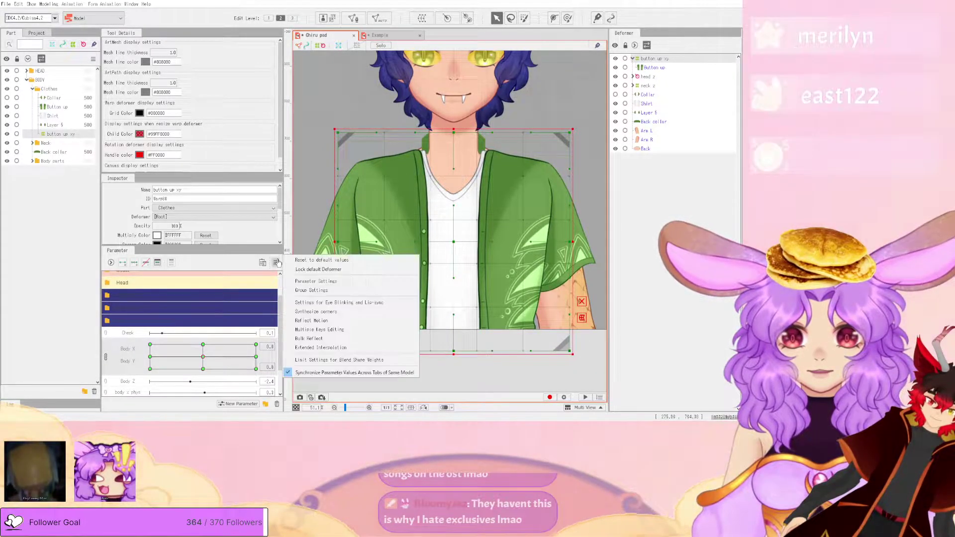
{"action": "left_click", "coordinate": [330, 321]}
- Check the button up xy deformer's combined corner shape at Body X -10, reset both body parameters to 0, and unlink them
{"action": "left_click_drag", "start_coordinate": [217, 354], "coordinate": [149, 335]}
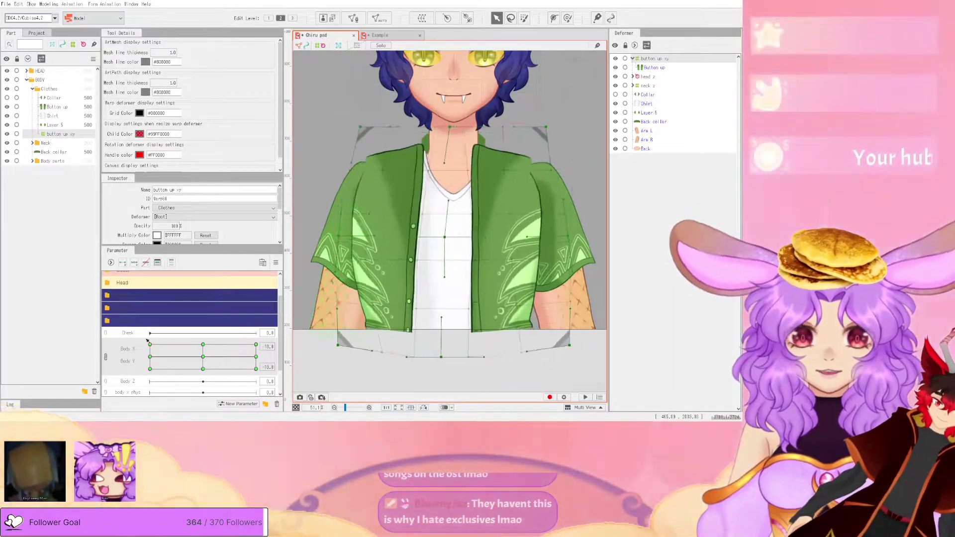
{"action": "left_click", "coordinate": [127, 359]}
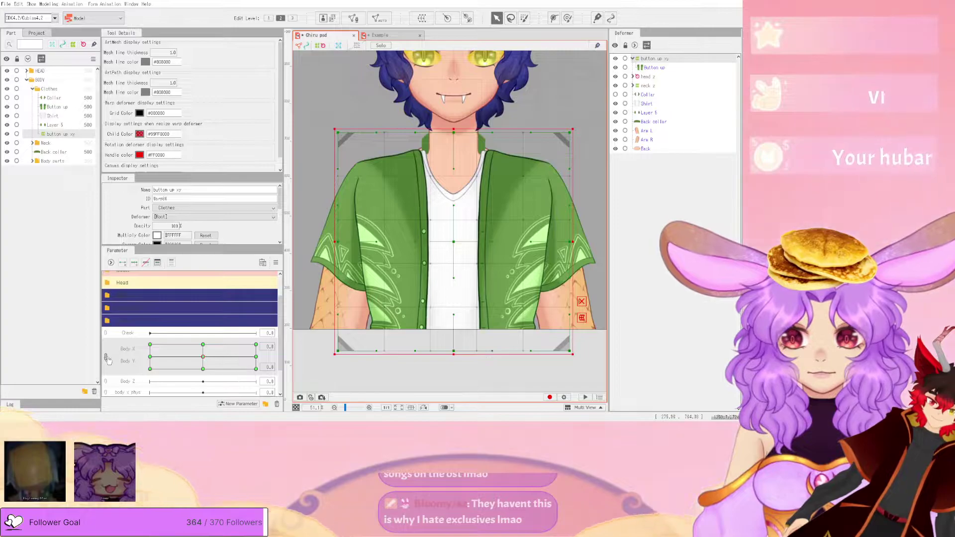
{"action": "left_click", "coordinate": [106, 358]}
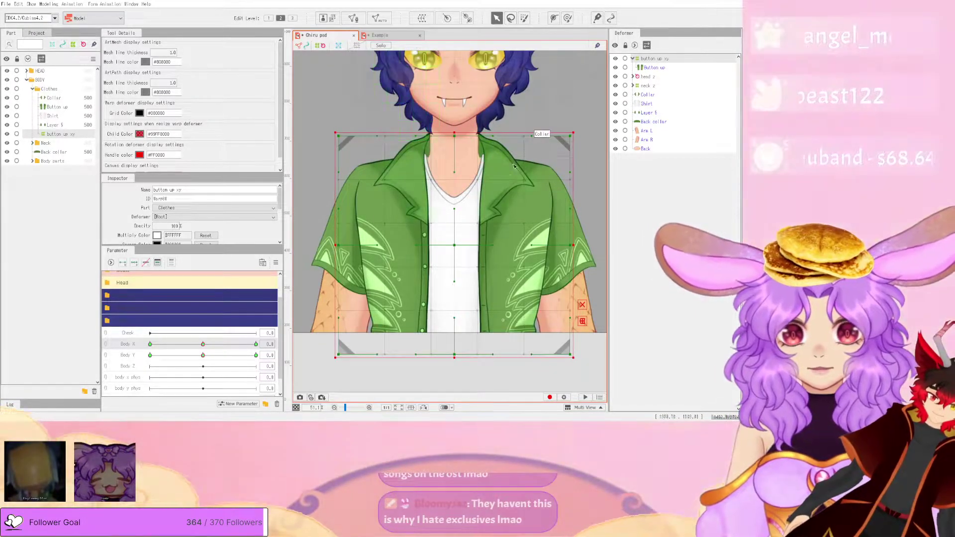
- Select the green shirt's Collar and create a warp deformer around it
{"action": "left_click", "coordinate": [476, 197]}
{"action": "scroll", "coordinate": [476, 197], "scroll_direction": "up", "scroll_amount": 4}
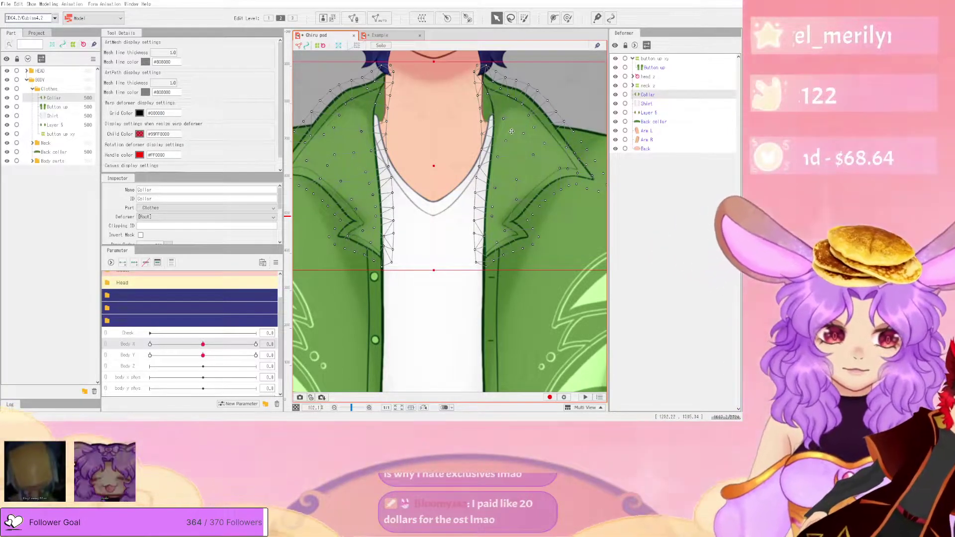
{"action": "scroll", "coordinate": [492, 159], "scroll_direction": "down", "scroll_amount": 2}
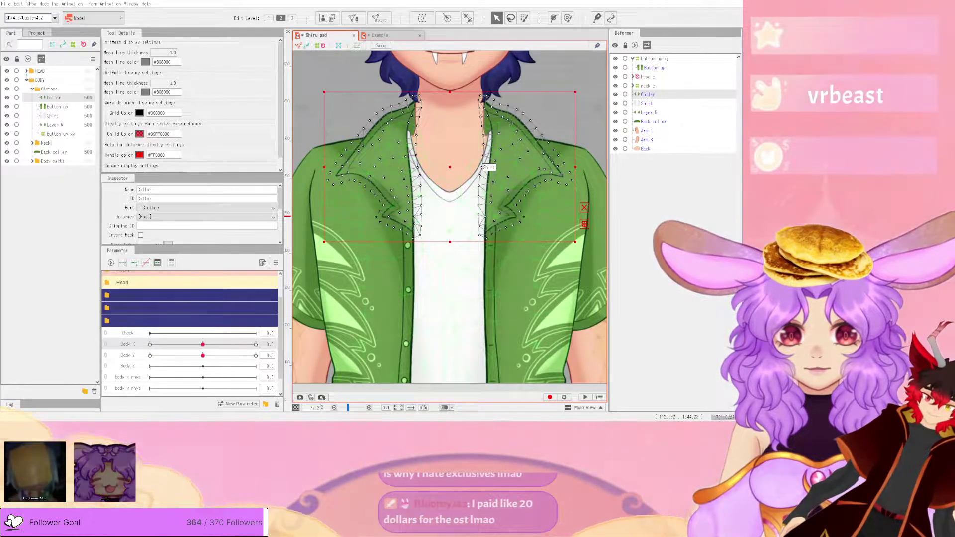
{"action": "left_click", "coordinate": [374, 273]}
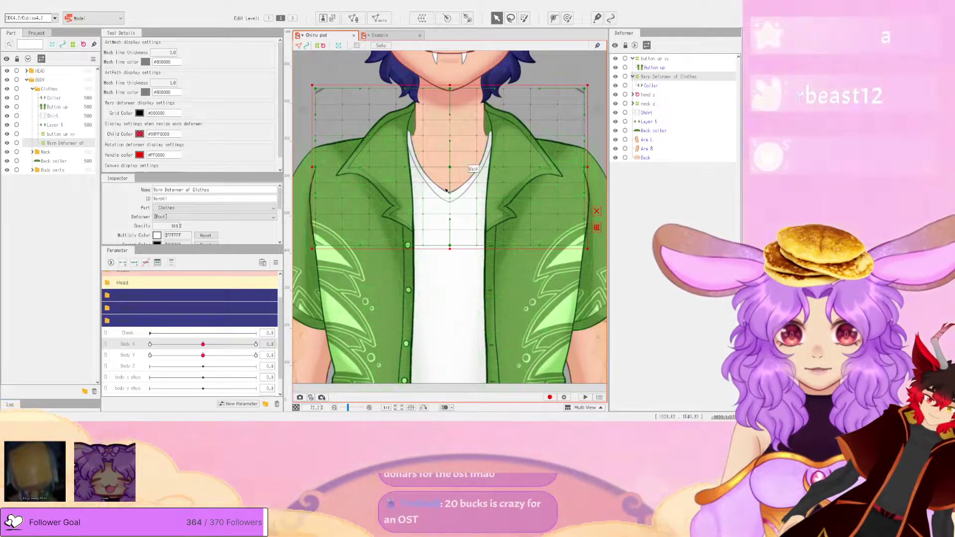
- Add three Body X keys to the collar's warp deformer and, at Body X 10, shift it slightly right to follow the shirt
{"action": "scroll", "coordinate": [446, 190], "scroll_direction": "down", "scroll_amount": 3}
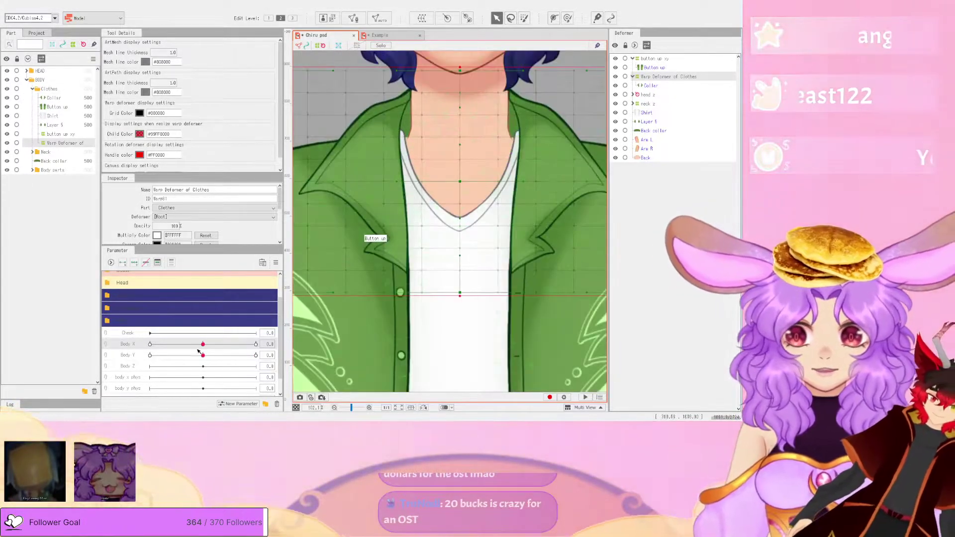
{"action": "scroll", "coordinate": [429, 223], "scroll_direction": "up", "scroll_amount": 3}
{"action": "scroll", "coordinate": [429, 223], "scroll_direction": "down", "scroll_amount": 3}
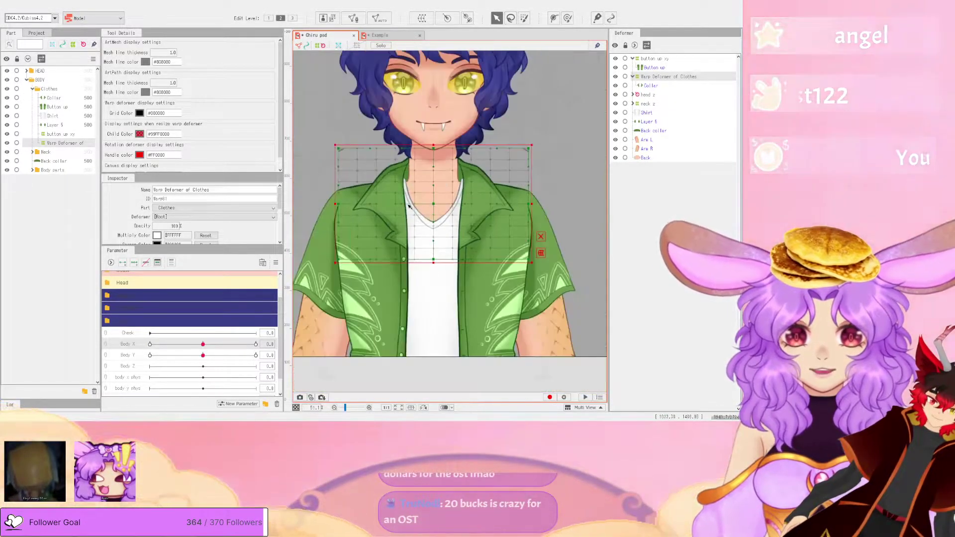
{"action": "scroll", "coordinate": [408, 205], "scroll_direction": "up", "scroll_amount": 1}
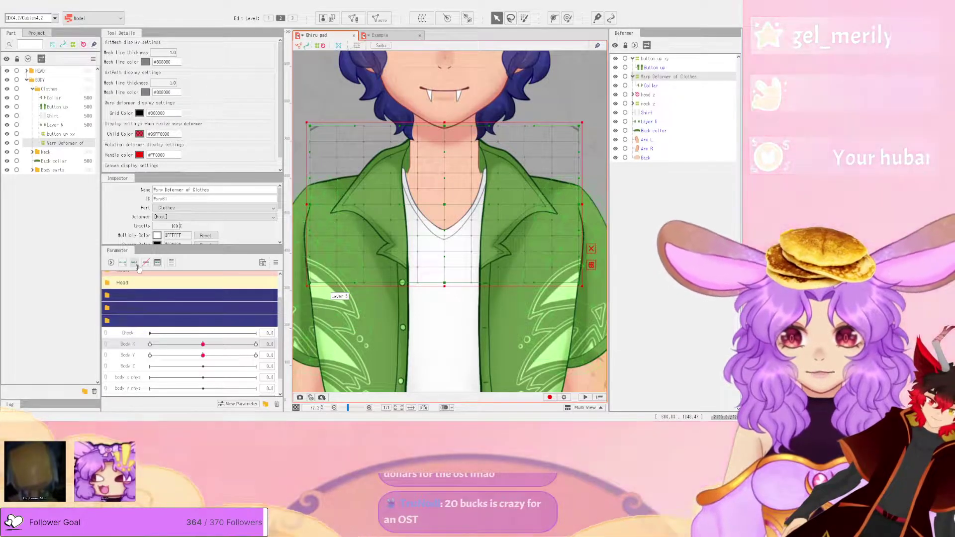
{"action": "left_click", "coordinate": [204, 344]}
{"action": "left_click_drag", "start_coordinate": [203, 343], "coordinate": [340, 305]}
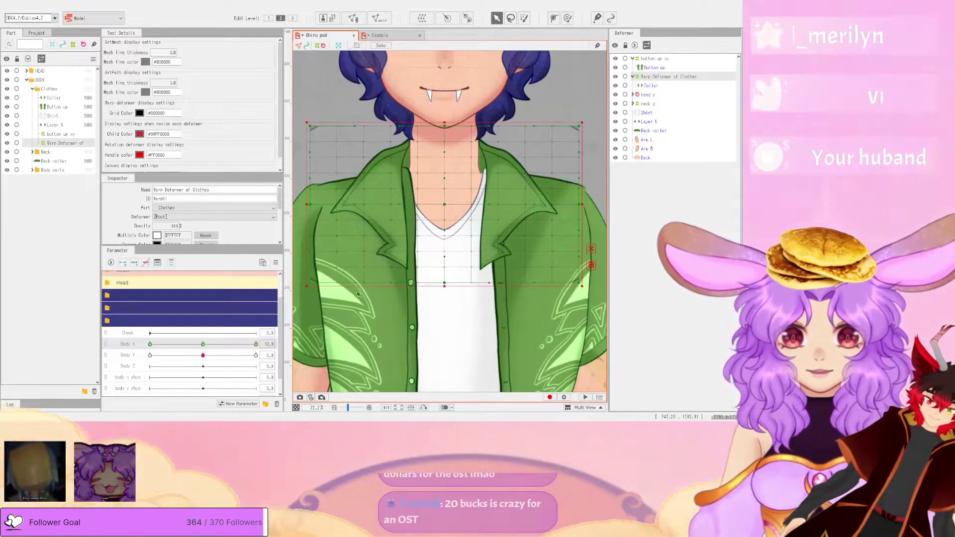
{"action": "left_click_drag", "start_coordinate": [442, 204], "coordinate": [454, 204]}
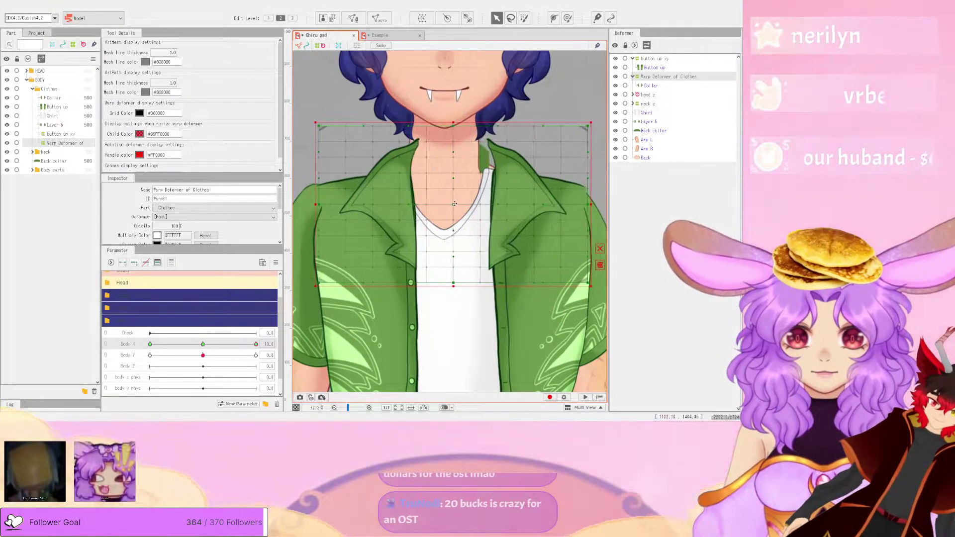
- At Body X 10, use a smaller deform brush to push the left collar's upper inner edge back against the neck
{"action": "scroll", "coordinate": [450, 174], "scroll_direction": "up", "scroll_amount": 2}
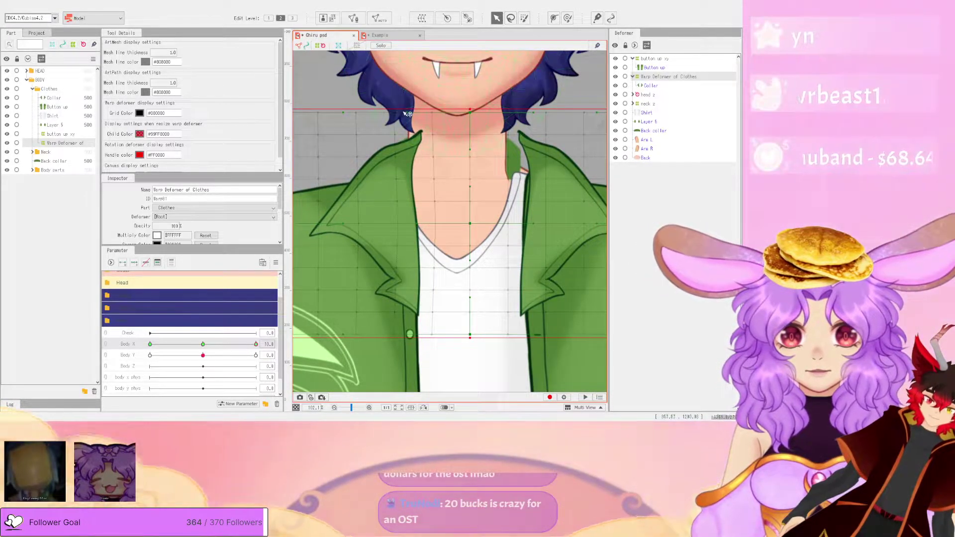
{"action": "left_click_drag", "start_coordinate": [342, 113], "coordinate": [285, 107]}
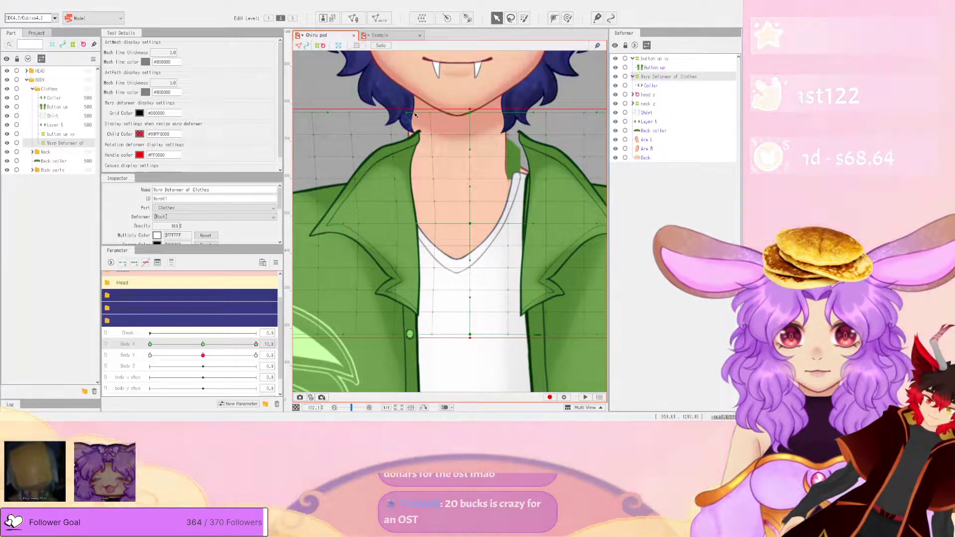
{"action": "left_click", "coordinate": [567, 18]}
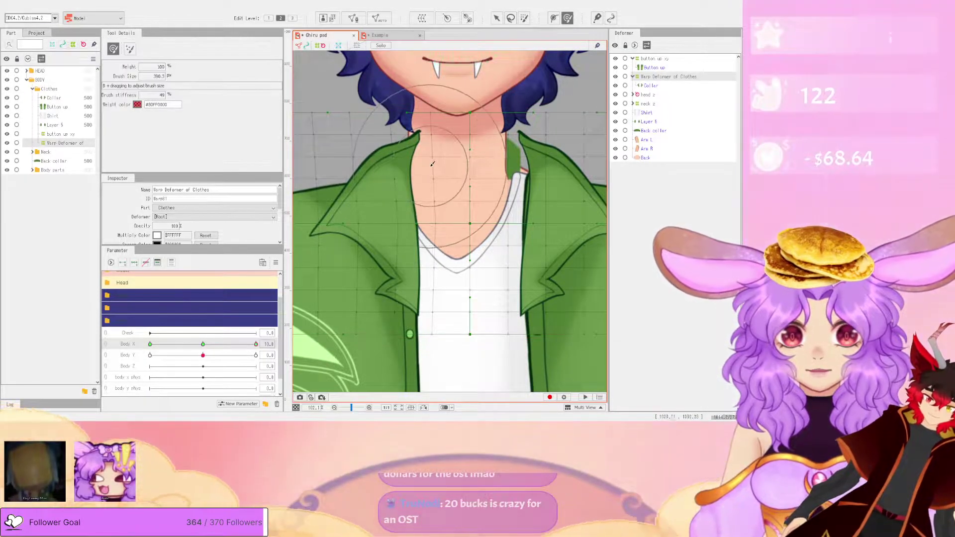
{"action": "left_click_drag", "start_coordinate": [426, 36], "coordinate": [425, 72]}
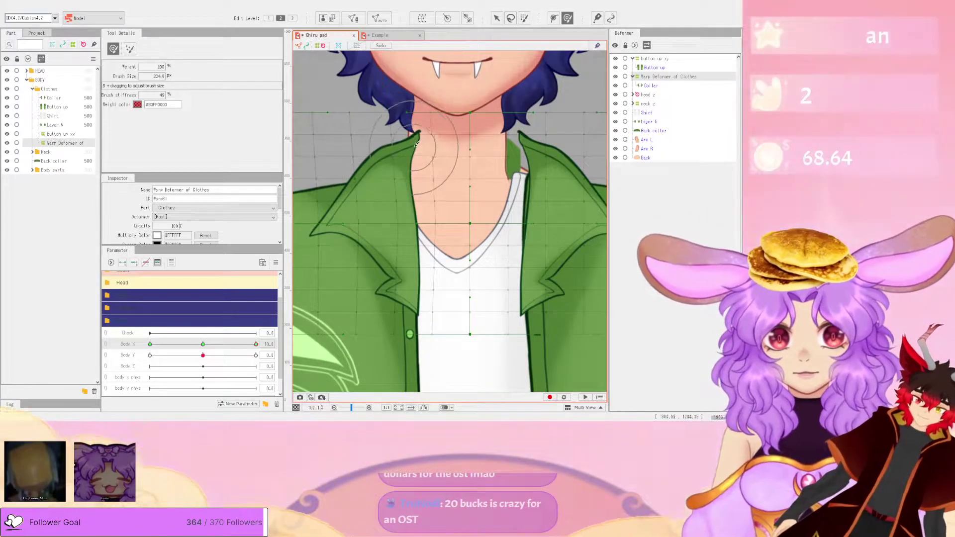
{"action": "left_click_drag", "start_coordinate": [415, 134], "coordinate": [417, 143]}
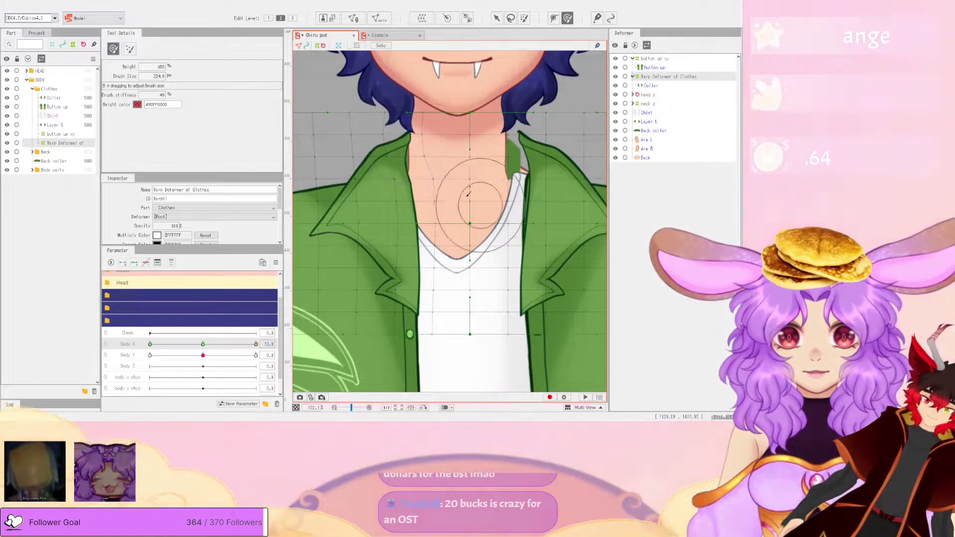
{"action": "scroll", "coordinate": [458, 133], "scroll_direction": "down", "scroll_amount": 3}
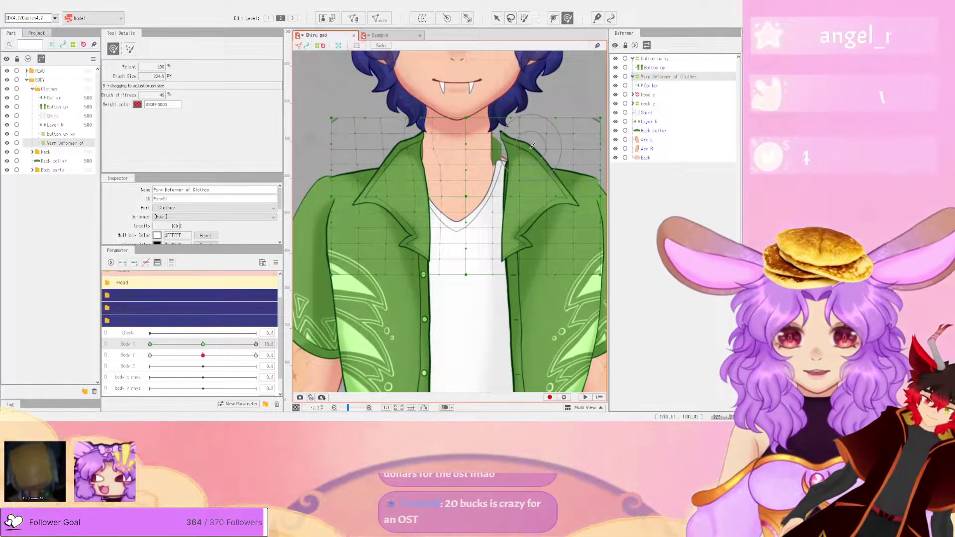
- At Body X 10, pull the top-edge control points over the right collar inward, closing the gap beside the neck
{"action": "scroll", "coordinate": [588, 210], "scroll_direction": "up", "scroll_amount": 3}
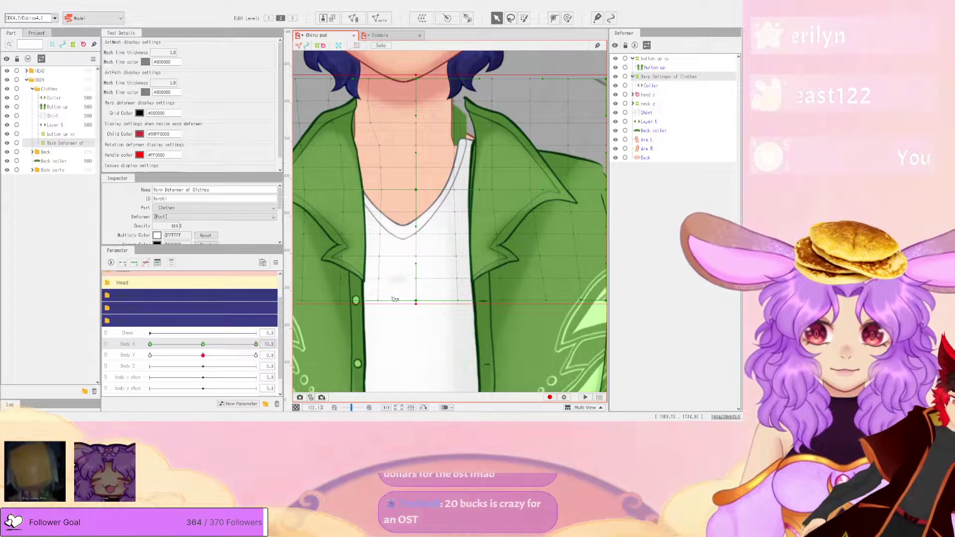
{"action": "scroll", "coordinate": [346, 311], "scroll_direction": "up", "scroll_amount": 3}
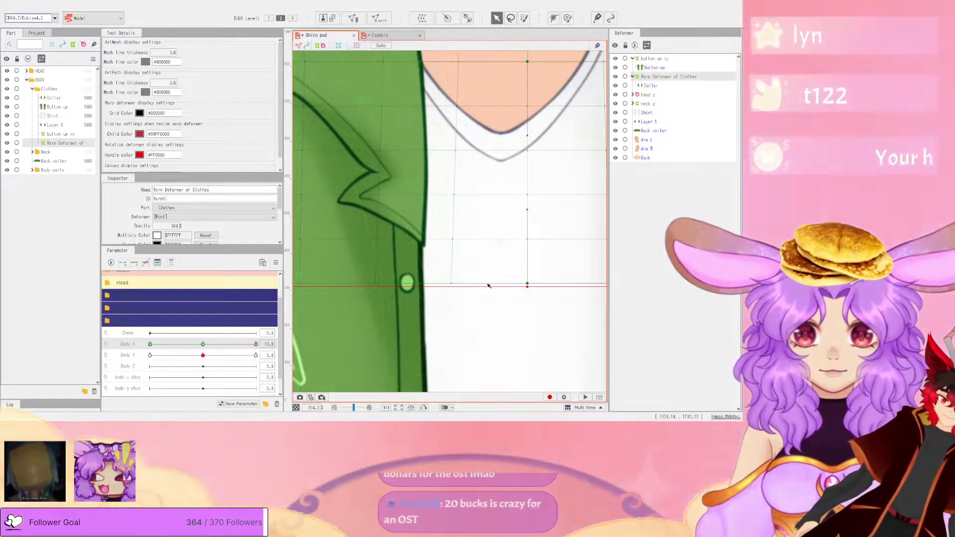
{"action": "scroll", "coordinate": [432, 294], "scroll_direction": "down", "scroll_amount": 3}
{"action": "scroll", "coordinate": [347, 293], "scroll_direction": "up", "scroll_amount": 2}
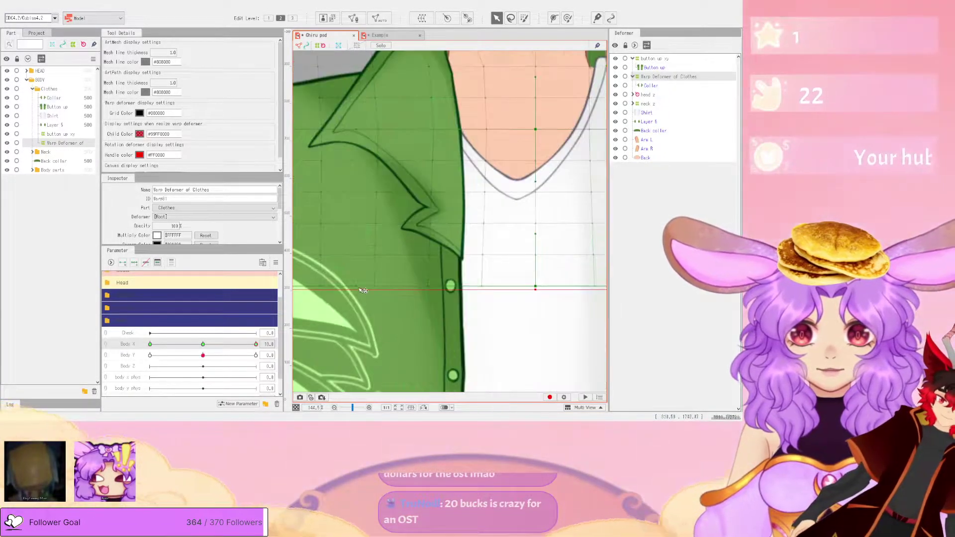
{"action": "scroll", "coordinate": [434, 251], "scroll_direction": "down", "scroll_amount": 4}
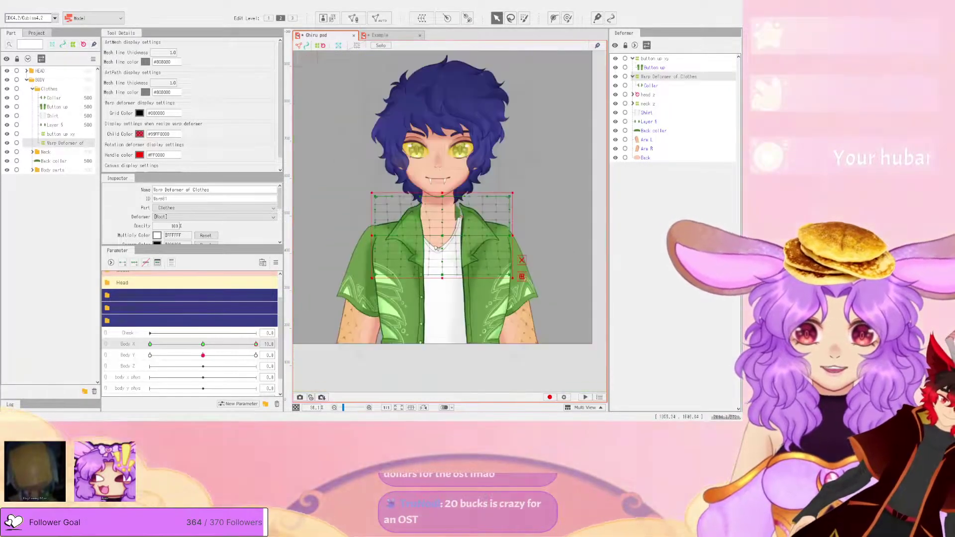
{"action": "scroll", "coordinate": [467, 215], "scroll_direction": "up", "scroll_amount": 4}
{"action": "scroll", "coordinate": [419, 288], "scroll_direction": "down", "scroll_amount": 3}
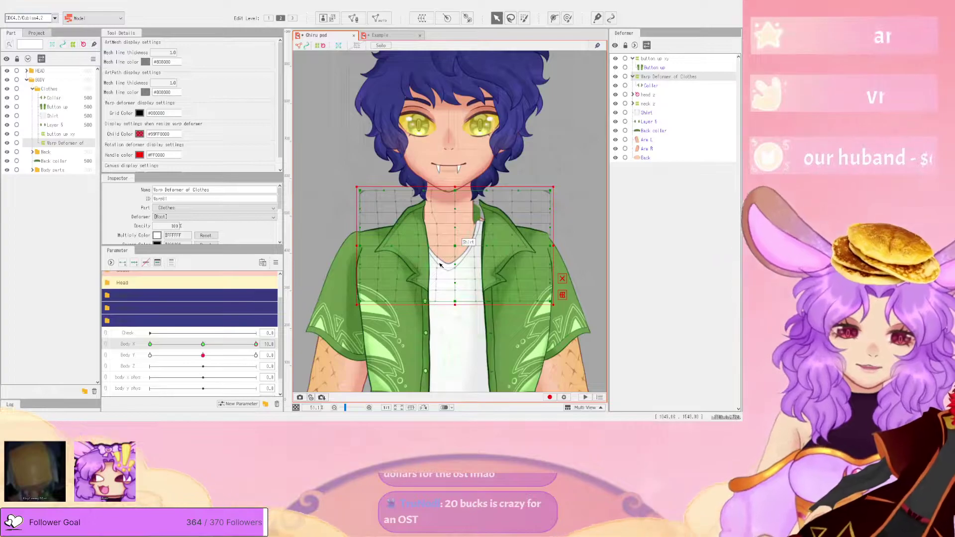
{"action": "scroll", "coordinate": [479, 203], "scroll_direction": "up", "scroll_amount": 3}
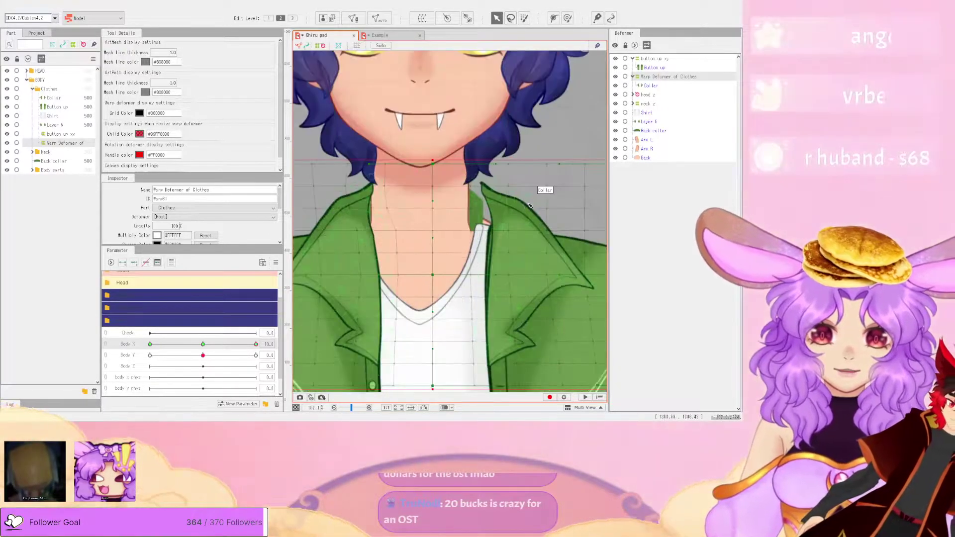
{"action": "scroll", "coordinate": [463, 194], "scroll_direction": "down", "scroll_amount": 2}
{"action": "scroll", "coordinate": [448, 187], "scroll_direction": "up", "scroll_amount": 4}
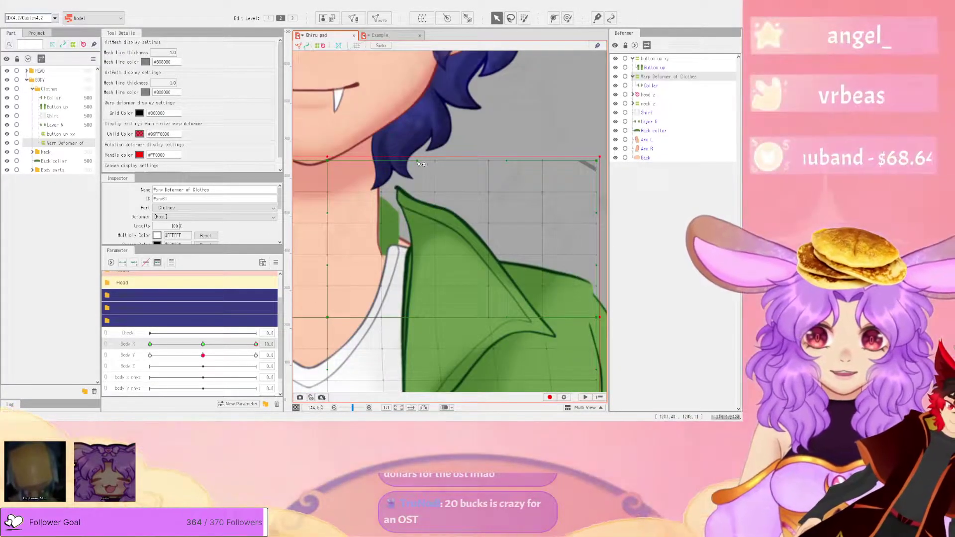
{"action": "left_click_drag", "start_coordinate": [417, 161], "coordinate": [403, 162]}
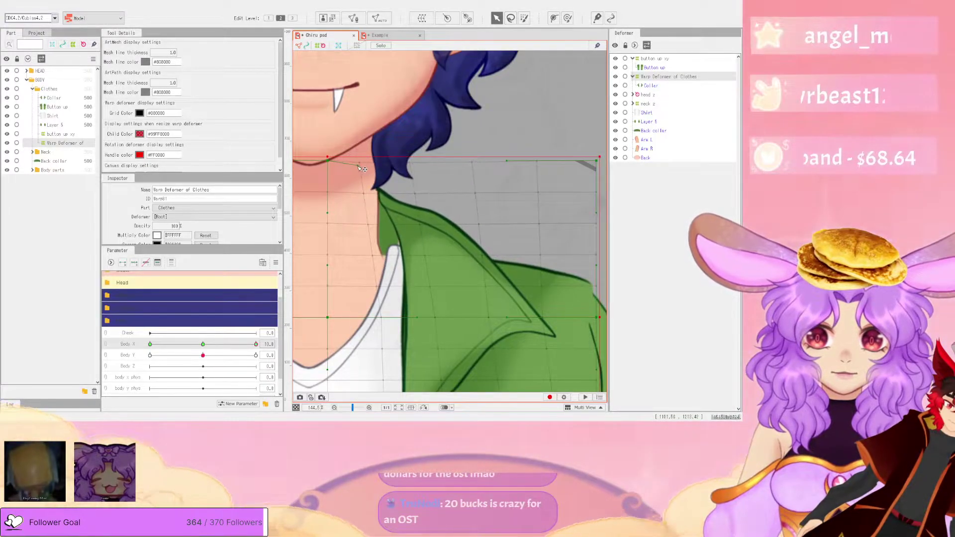
- Refine the right collar's inner edge beside the white shirt with the deform brush at Body X 10
{"action": "scroll", "coordinate": [363, 169], "scroll_direction": "down", "scroll_amount": 3}
{"action": "scroll", "coordinate": [465, 171], "scroll_direction": "up", "scroll_amount": 3}
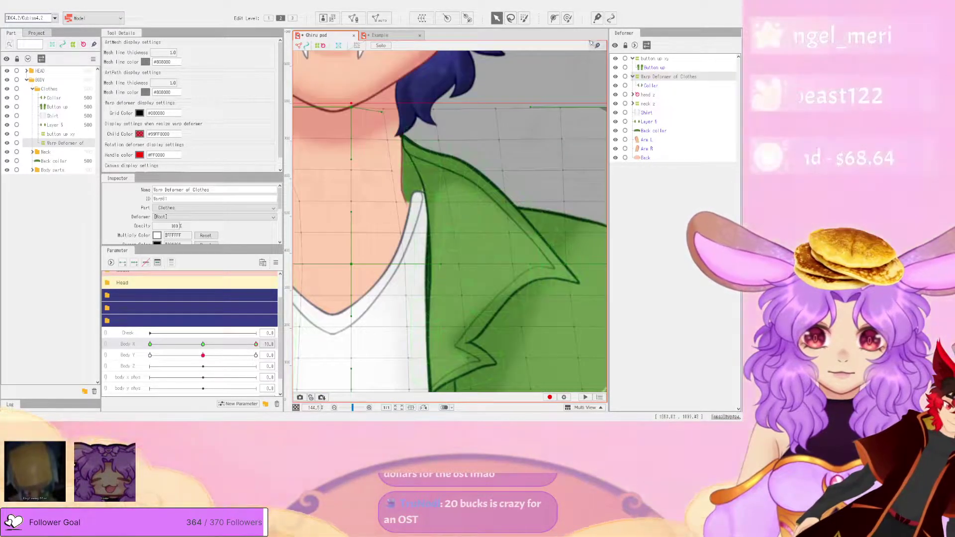
{"action": "left_click", "coordinate": [567, 18]}
{"action": "left_click", "coordinate": [448, 254]}
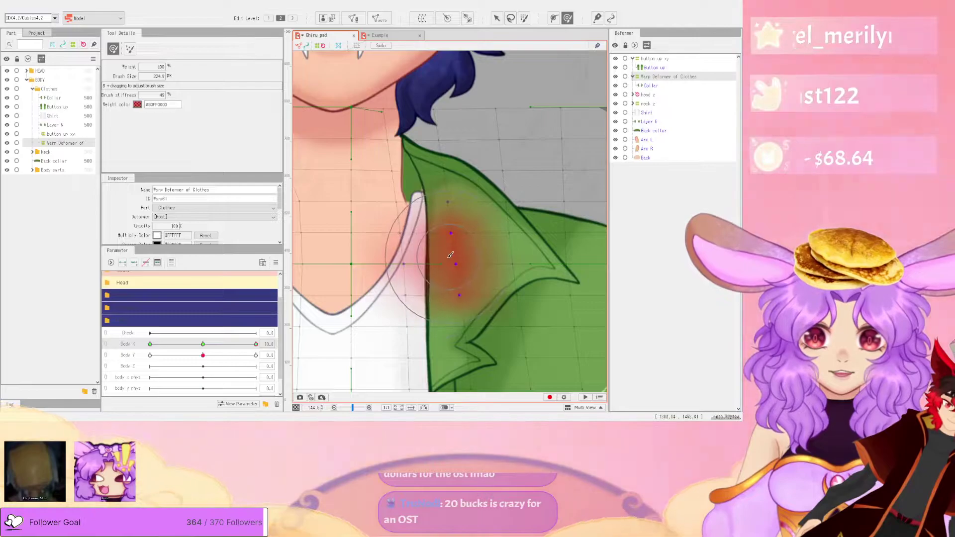
{"action": "scroll", "coordinate": [508, 247], "scroll_direction": "down", "scroll_amount": 5}
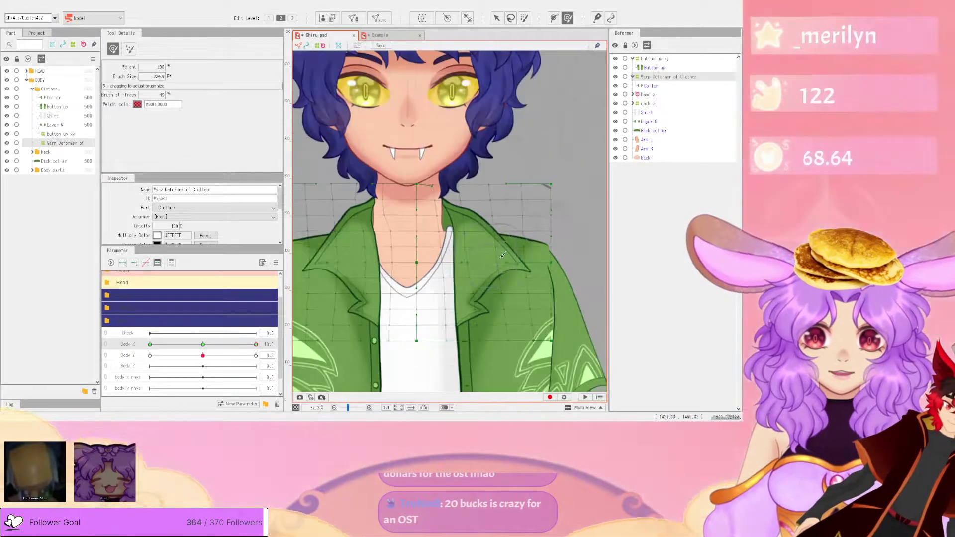
- Scrub Body X between 0 and 10 to check how the collar follows the shirt
{"action": "scroll", "coordinate": [449, 279], "scroll_direction": "up", "scroll_amount": 2}
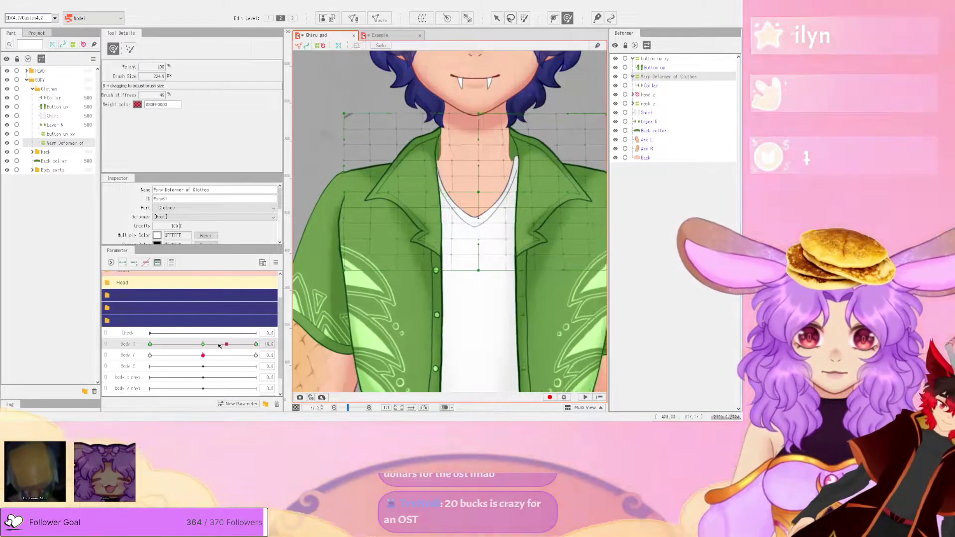
{"action": "left_click_drag", "start_coordinate": [256, 345], "coordinate": [312, 347]}
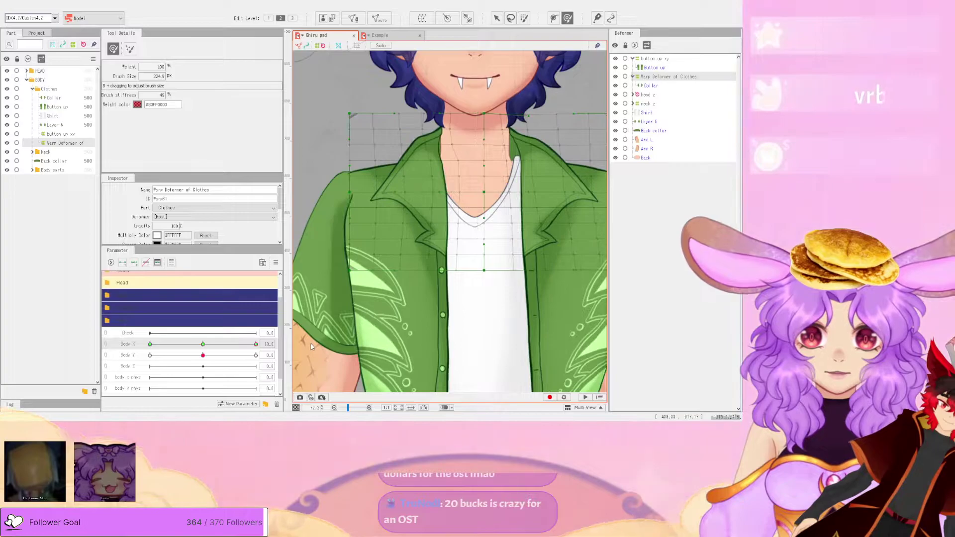
{"action": "left_click", "coordinate": [211, 344]}
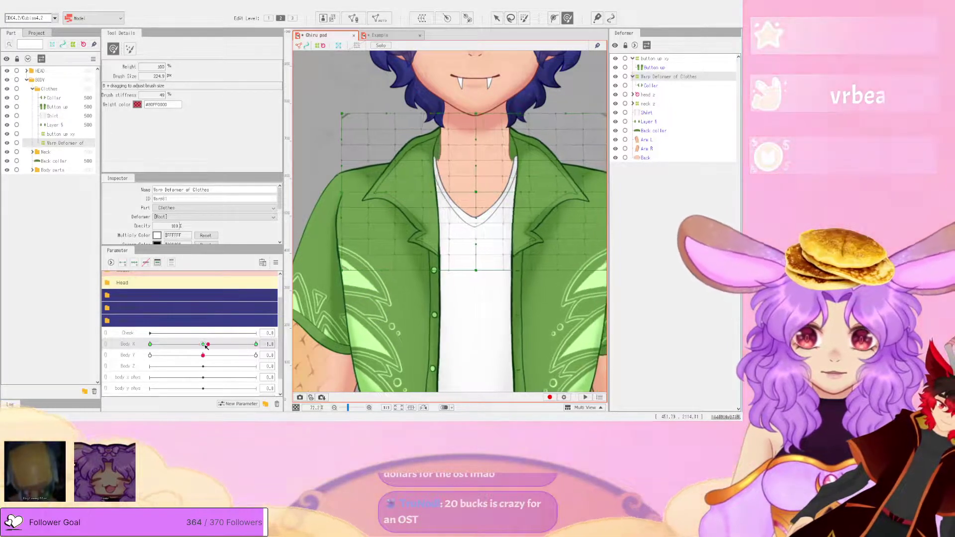
{"action": "left_click_drag", "start_coordinate": [247, 351], "coordinate": [270, 354]}
- Reflect the collar warp's Body X 10 shape onto Body X -10, check that side, and return Body X to 0
{"action": "left_click", "coordinate": [237, 345]}
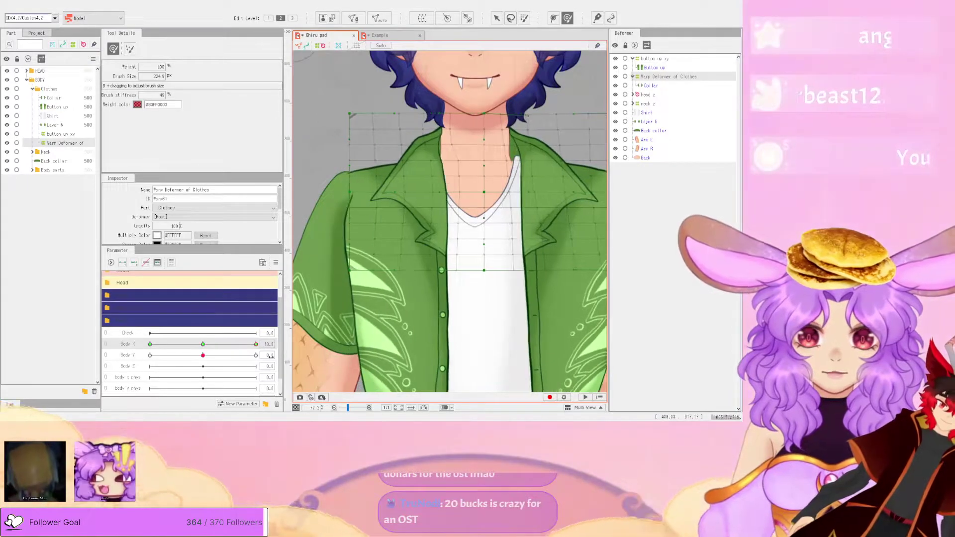
{"action": "left_click", "coordinate": [276, 262]}
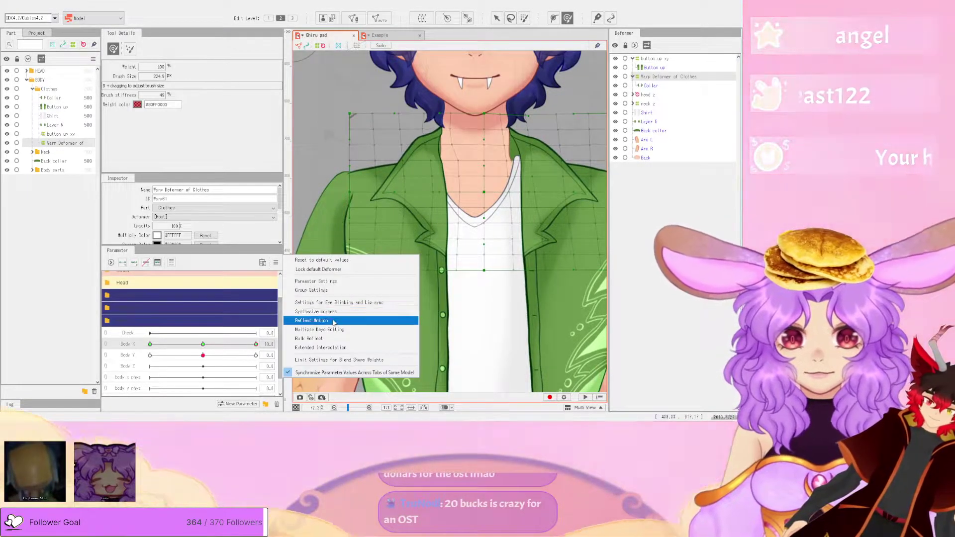
{"action": "left_click", "coordinate": [333, 321]}
{"action": "left_click_drag", "start_coordinate": [239, 344], "coordinate": [116, 346]}
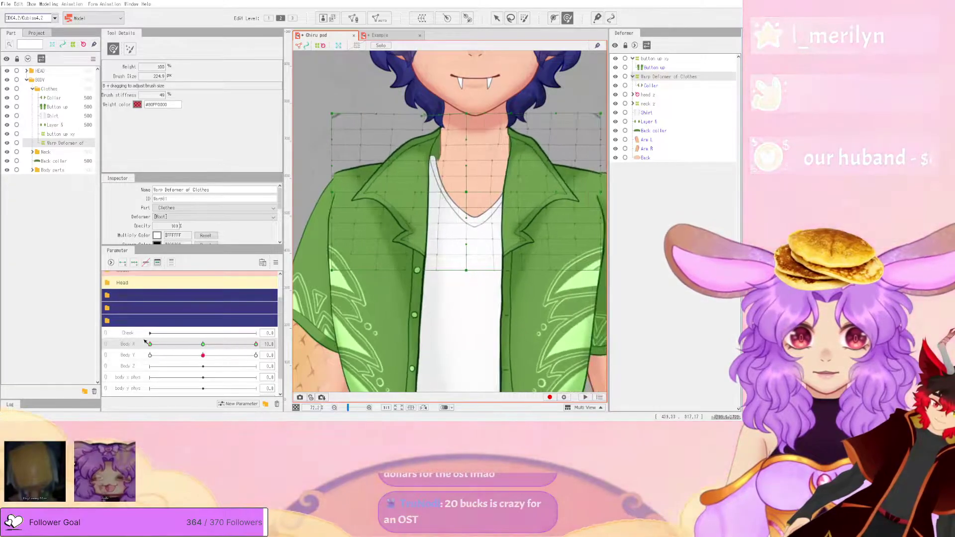
{"action": "scroll", "coordinate": [571, 169], "scroll_direction": "down", "scroll_amount": 3}
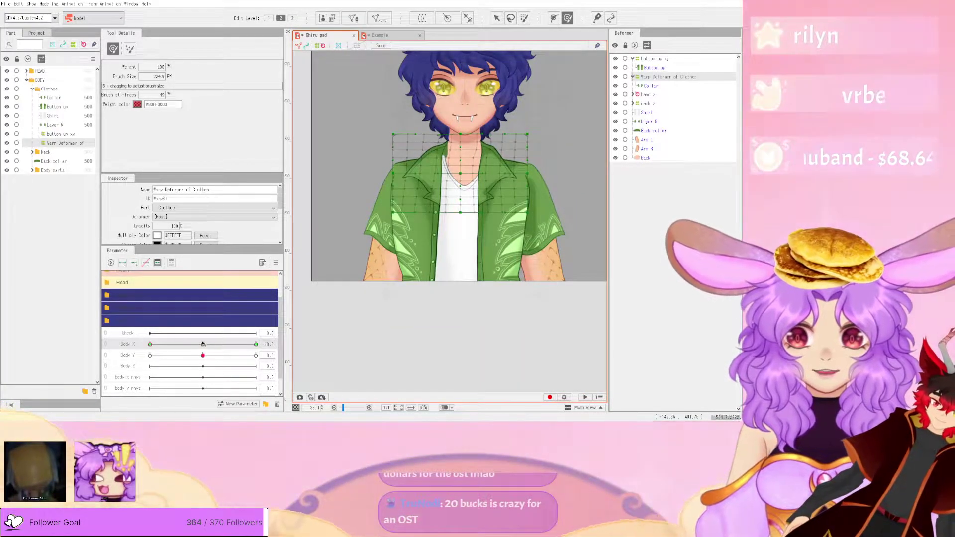
{"action": "left_click", "coordinate": [203, 344]}
- Add three keyforms on Body Y to the collar's warp deformer and set Body Y to 10
{"action": "left_click", "coordinate": [135, 263]}
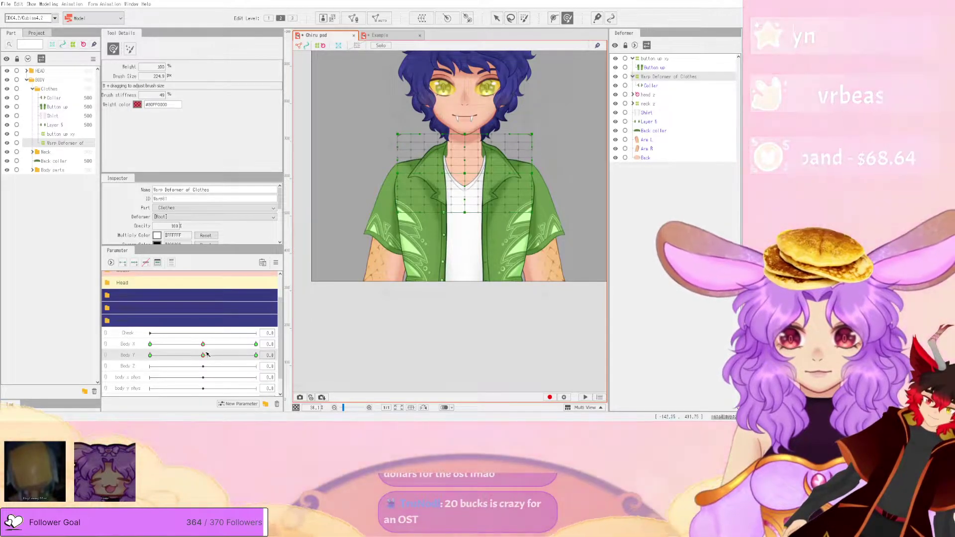
{"action": "left_click_drag", "start_coordinate": [204, 355], "coordinate": [255, 354]}
{"action": "scroll", "coordinate": [480, 157], "scroll_direction": "up", "scroll_amount": 3}
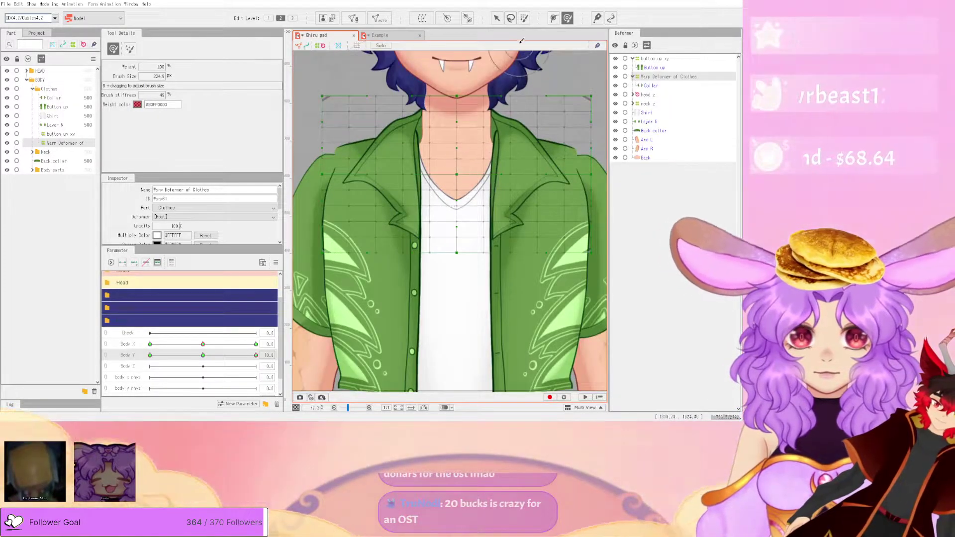
- At Body Y 10, pull the collar warp's middle control points inward on both sides of the shirt's neckline
{"action": "key", "text": "v"}
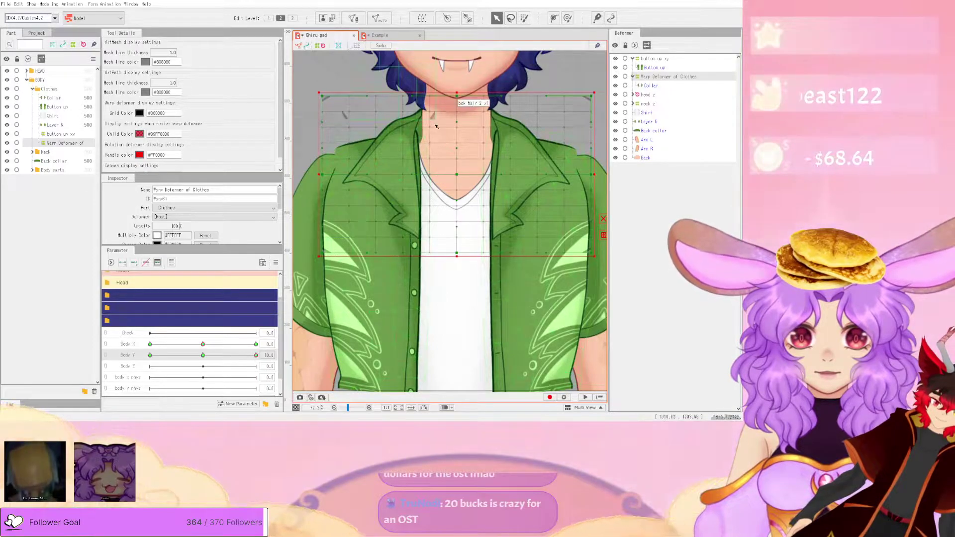
{"action": "scroll", "coordinate": [436, 126], "scroll_direction": "up", "scroll_amount": 3}
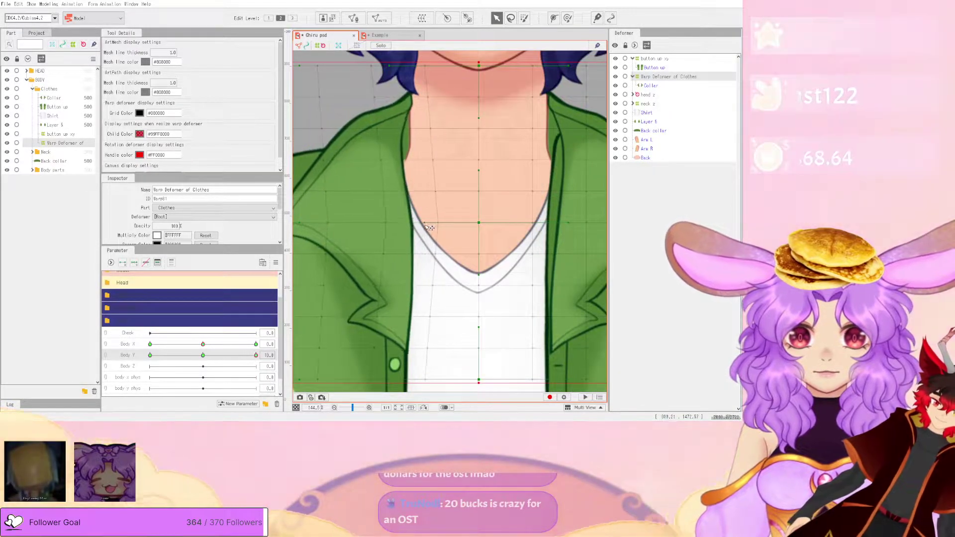
{"action": "left_click_drag", "start_coordinate": [426, 225], "coordinate": [424, 225]}
{"action": "scroll", "coordinate": [418, 219], "scroll_direction": "down", "scroll_amount": 1}
{"action": "scroll", "coordinate": [520, 219], "scroll_direction": "up", "scroll_amount": 2}
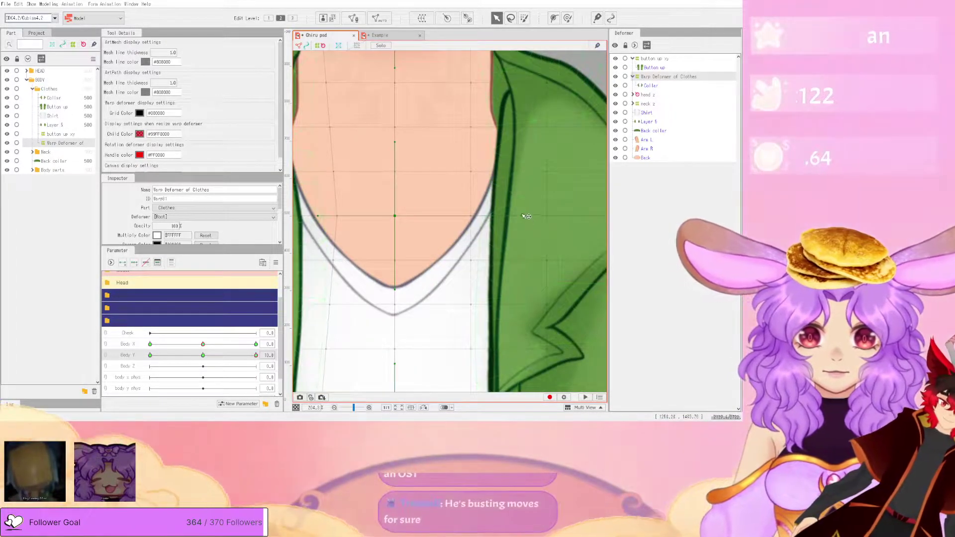
{"action": "left_click_drag", "start_coordinate": [526, 217], "coordinate": [458, 216]}
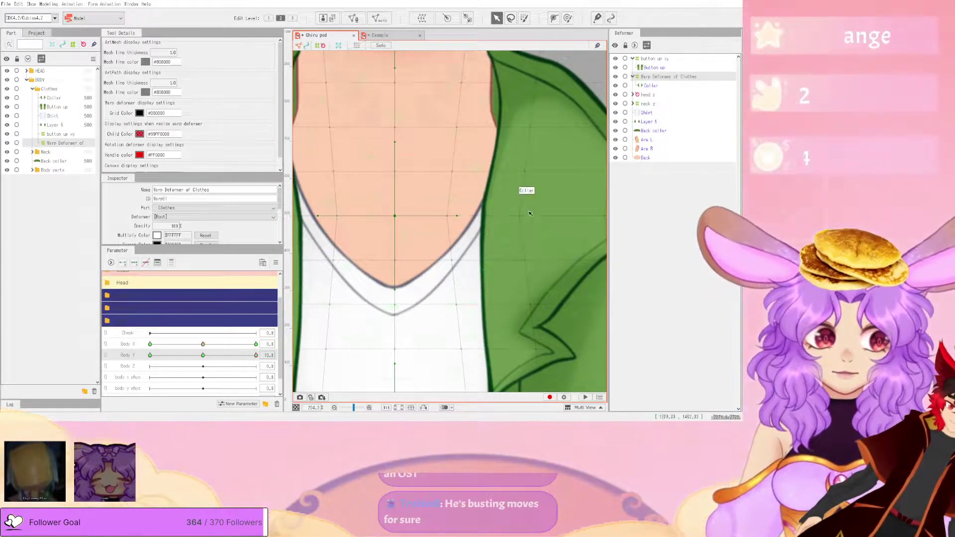
- At Body Y 10, raise the collar warp's top-edge control points on both sides of the neck
{"action": "scroll", "coordinate": [519, 214], "scroll_direction": "down", "scroll_amount": 5}
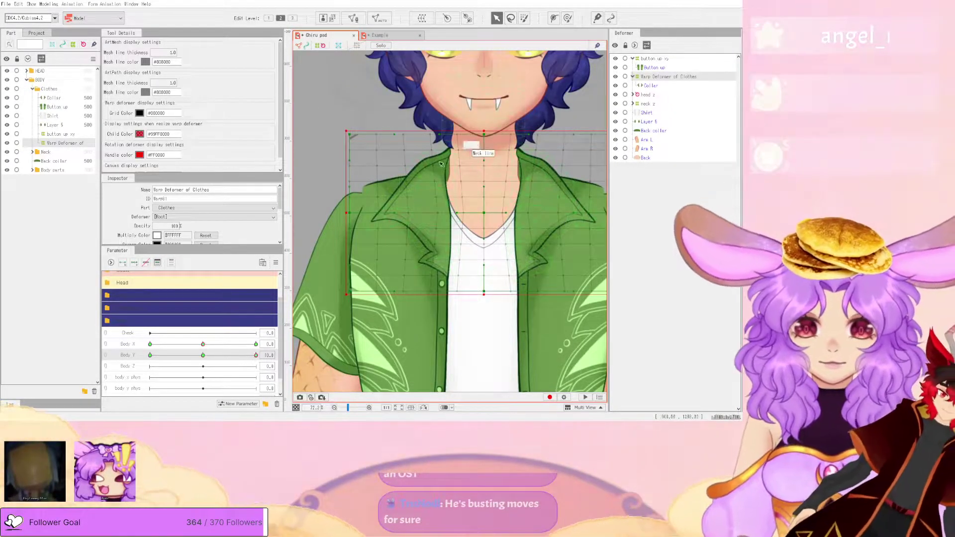
{"action": "scroll", "coordinate": [457, 145], "scroll_direction": "up", "scroll_amount": 2}
{"action": "scroll", "coordinate": [445, 148], "scroll_direction": "down", "scroll_amount": 2}
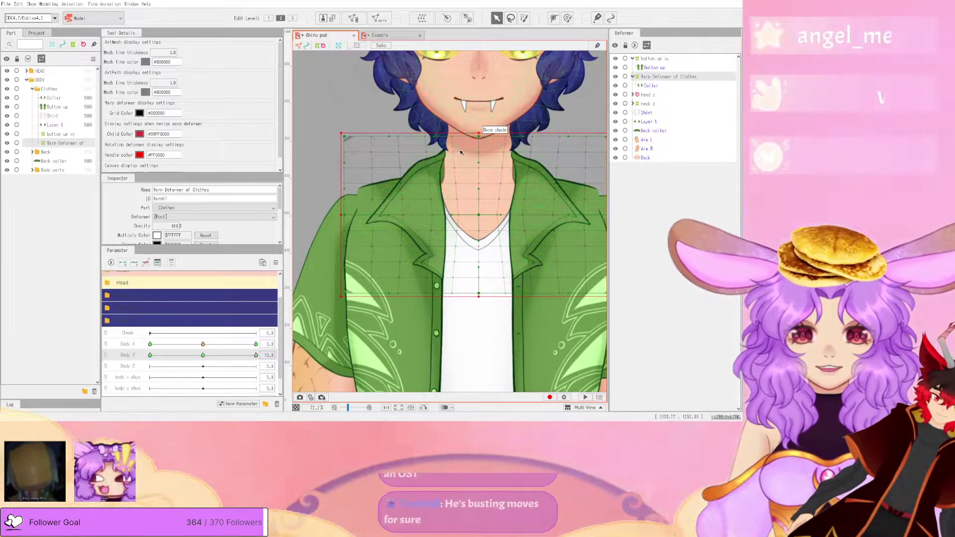
{"action": "scroll", "coordinate": [448, 144], "scroll_direction": "up", "scroll_amount": 1}
{"action": "scroll", "coordinate": [449, 142], "scroll_direction": "down", "scroll_amount": 1}
{"action": "scroll", "coordinate": [449, 142], "scroll_direction": "up", "scroll_amount": 3}
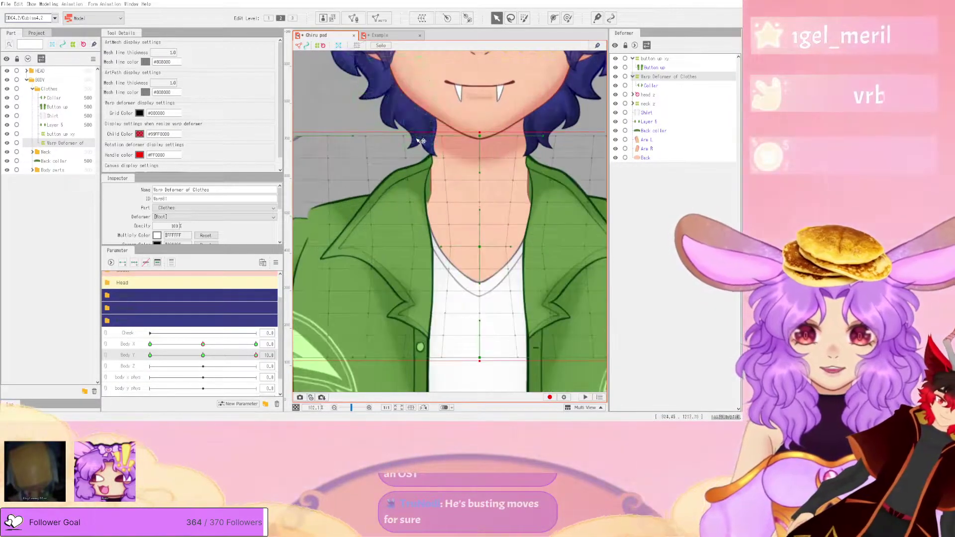
{"action": "left_click_drag", "start_coordinate": [417, 137], "coordinate": [416, 112]}
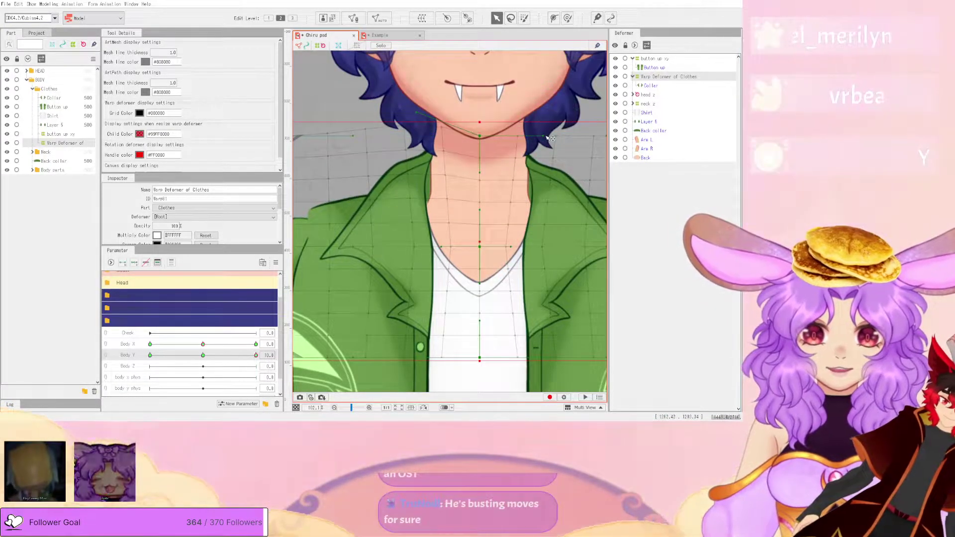
- Set Body Y to -10 and move the collar warp slightly down over the shirt
{"action": "scroll", "coordinate": [550, 120], "scroll_direction": "down", "scroll_amount": 3}
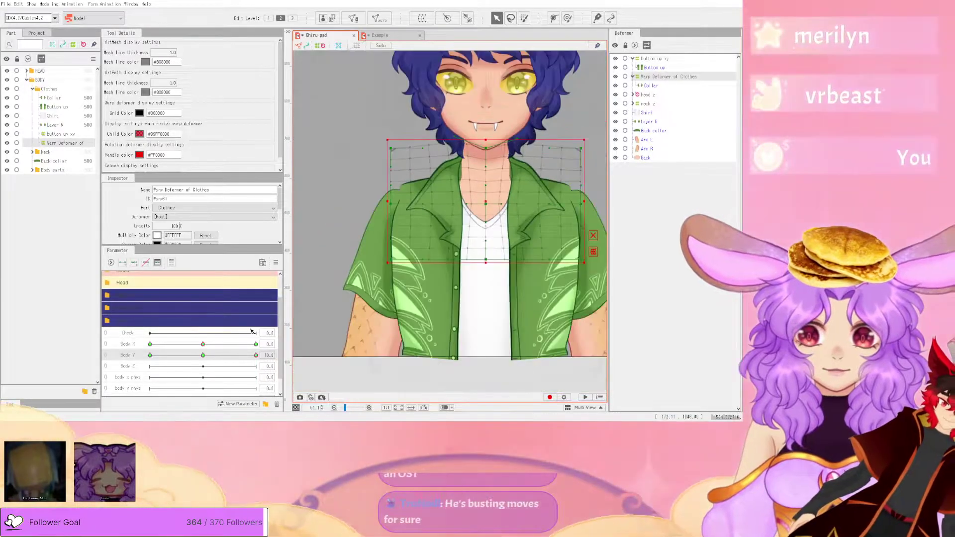
{"action": "left_click", "coordinate": [217, 356]}
{"action": "mouse_move", "coordinate": [217, 355]}
{"action": "left_mouse_down"}
{"action": "mouse_move", "coordinate": [204, 355]}
{"action": "mouse_move", "coordinate": [256, 343]}
{"action": "mouse_move", "coordinate": [202, 343]}
{"action": "mouse_move", "coordinate": [261, 341]}
{"action": "mouse_move", "coordinate": [202, 343]}
{"action": "mouse_move", "coordinate": [273, 353]}
{"action": "mouse_move", "coordinate": [218, 355]}
{"action": "left_mouse_up"}
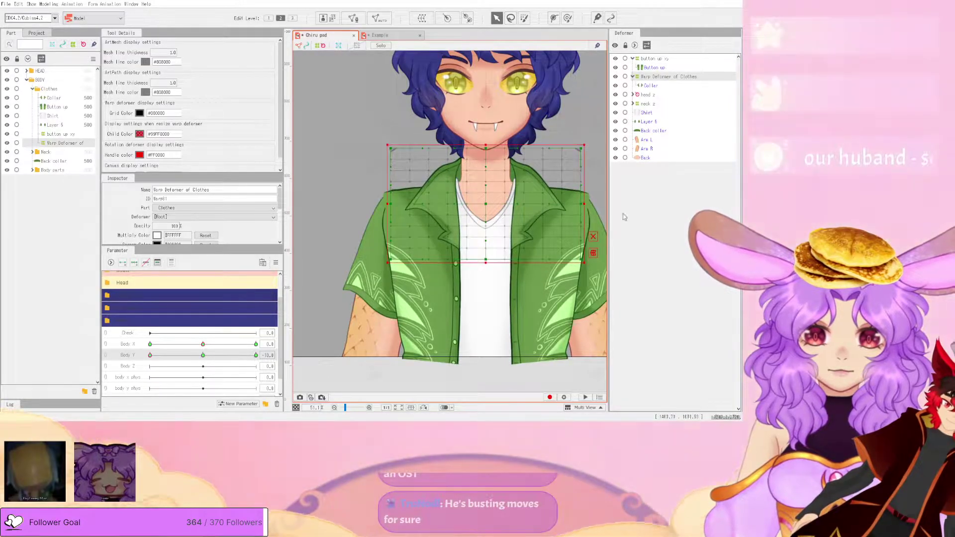
{"action": "scroll", "coordinate": [480, 205], "scroll_direction": "up", "scroll_amount": 3}
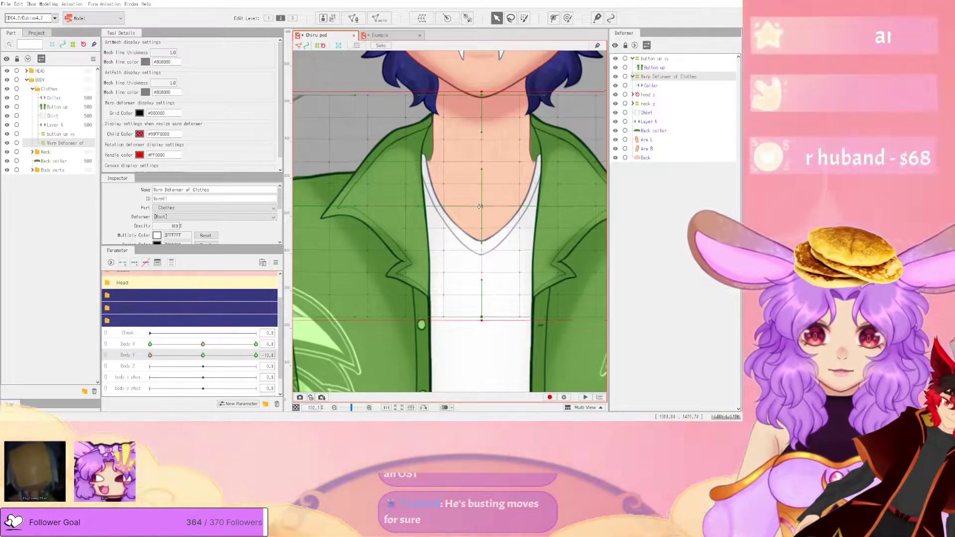
{"action": "left_click_drag", "start_coordinate": [480, 205], "coordinate": [479, 213]}
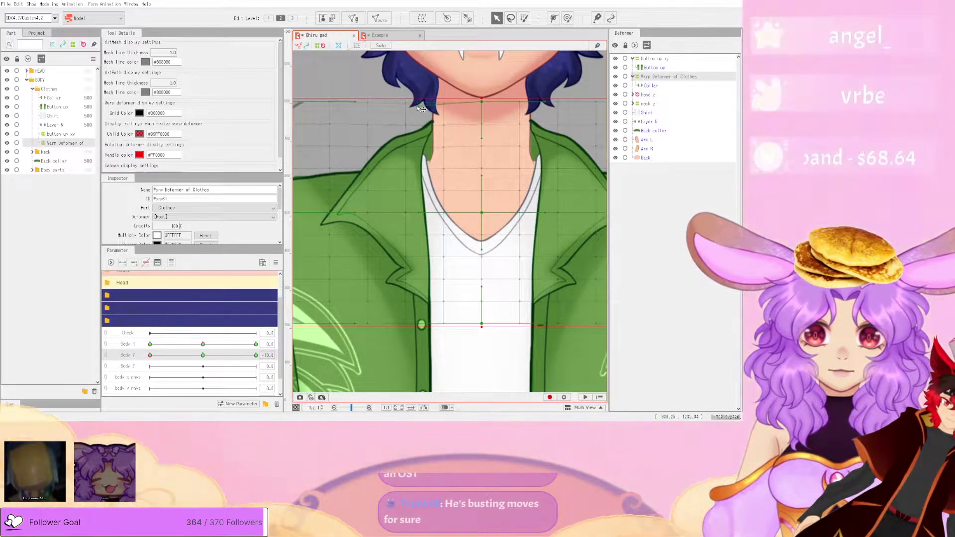
- Rename the collar's warp deformer as collar xy
{"action": "left_click", "coordinate": [419, 102], "text": "shift"}
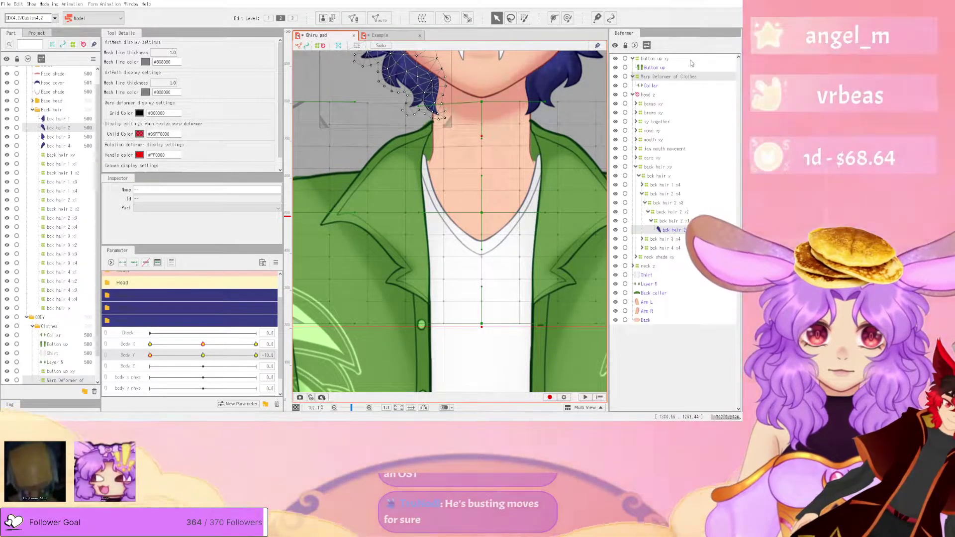
{"action": "left_click", "coordinate": [689, 58]}
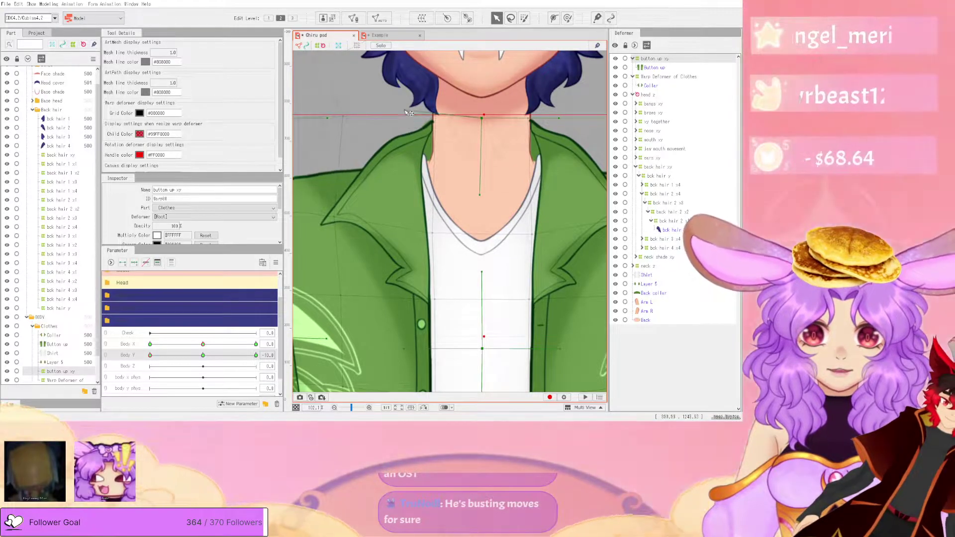
{"action": "left_click", "coordinate": [659, 77]}
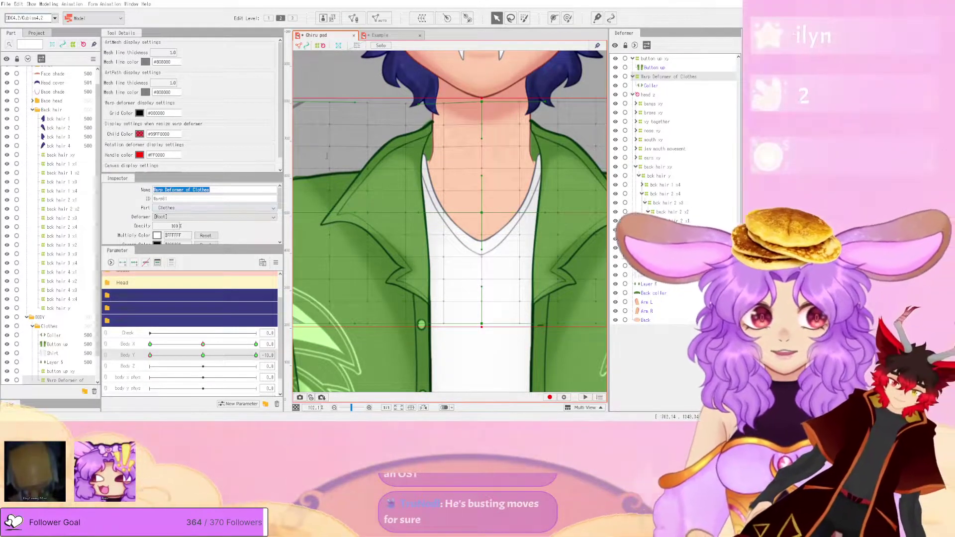
{"action": "type", "text": "collar xy"}
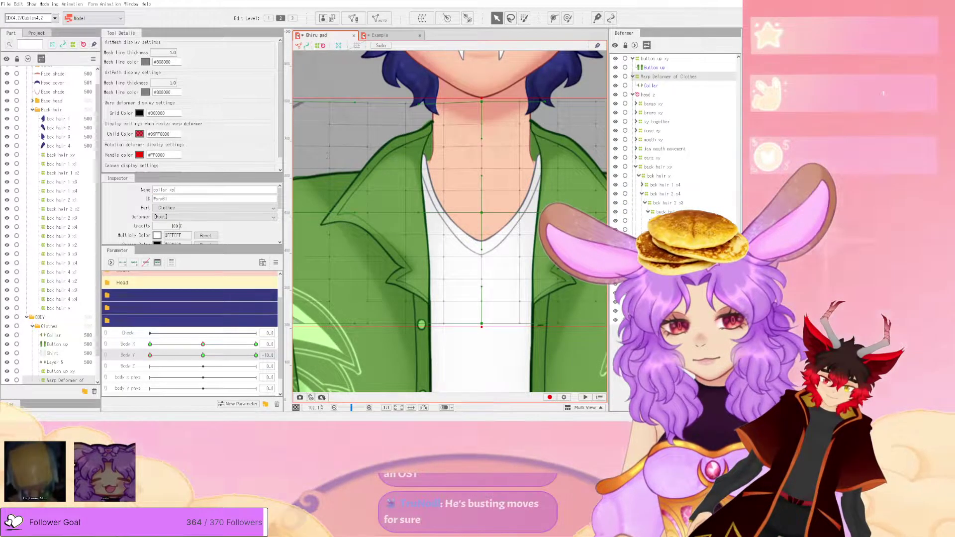
{"action": "key", "text": "Return"}
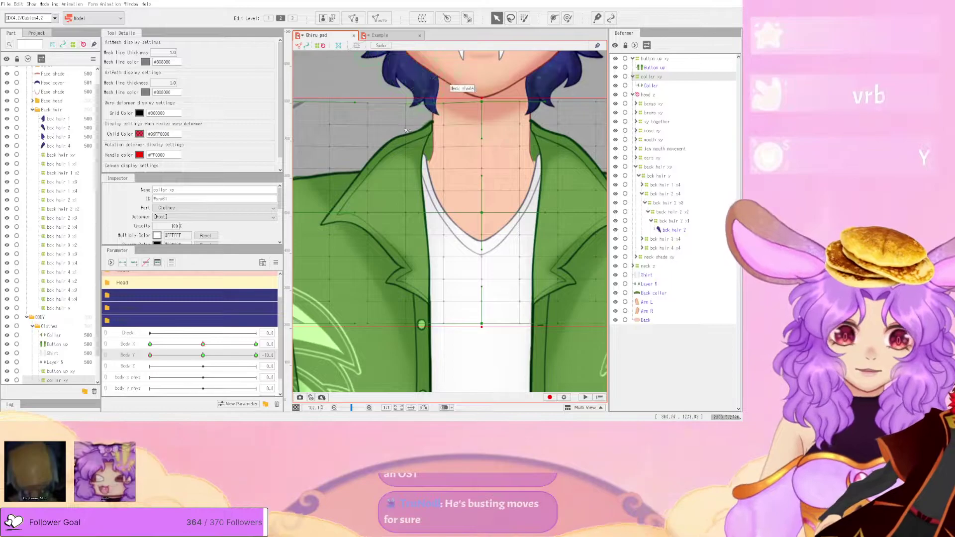
- At Body Y -10, pull down the collar warp's control points around the collar's outer tips
{"action": "scroll", "coordinate": [403, 208], "scroll_direction": "down", "scroll_amount": 4}
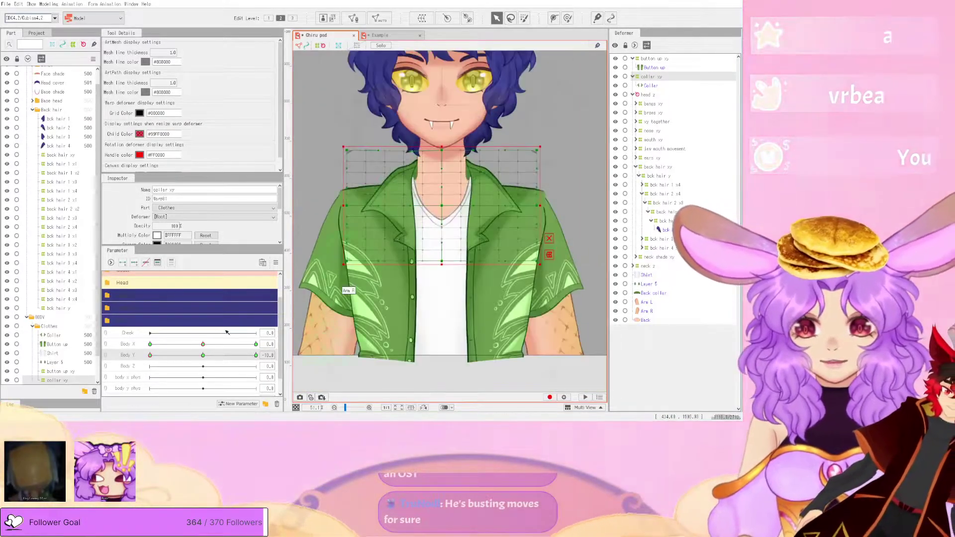
{"action": "left_click_drag", "start_coordinate": [204, 354], "coordinate": [129, 350]}
{"action": "scroll", "coordinate": [396, 219], "scroll_direction": "up", "scroll_amount": 4}
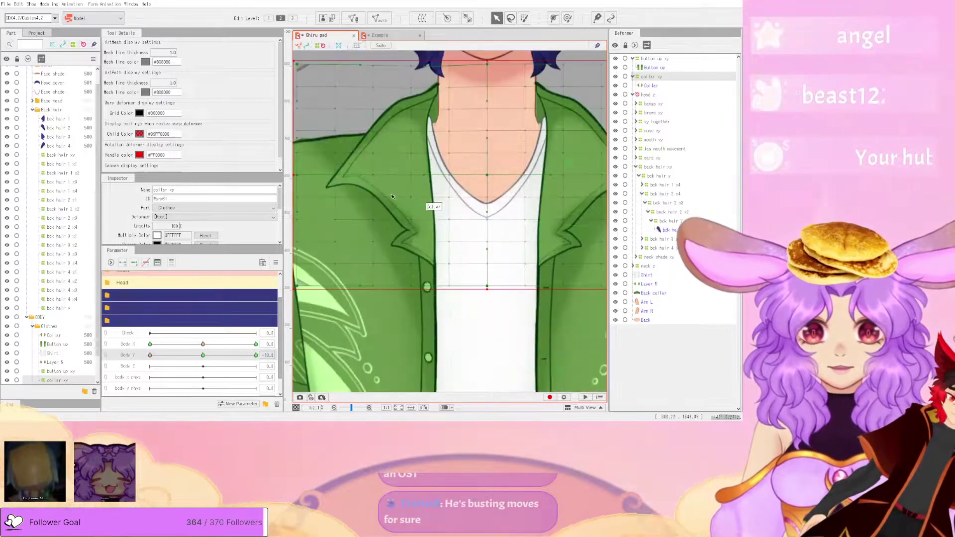
{"action": "left_click_drag", "start_coordinate": [360, 178], "coordinate": [360, 194]}
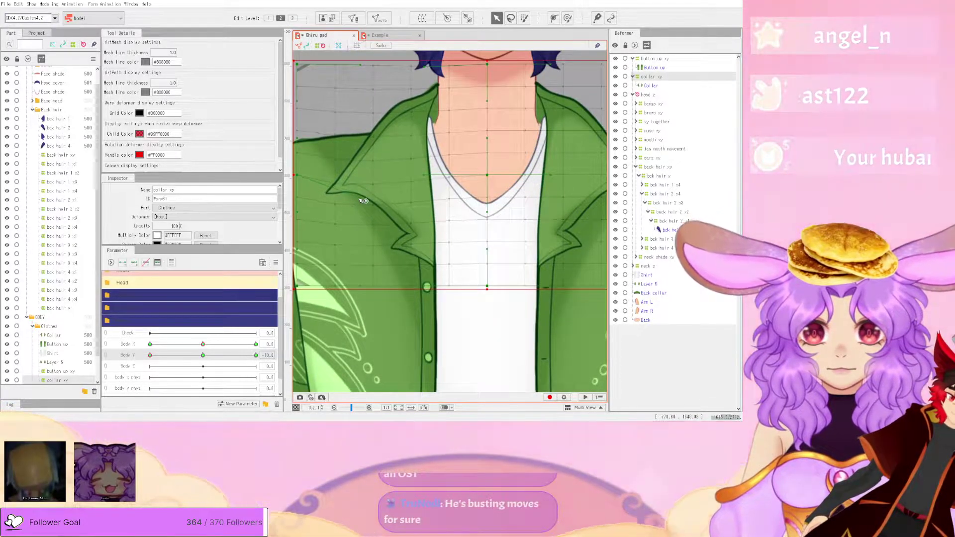
{"action": "scroll", "coordinate": [364, 200], "scroll_direction": "down", "scroll_amount": 2}
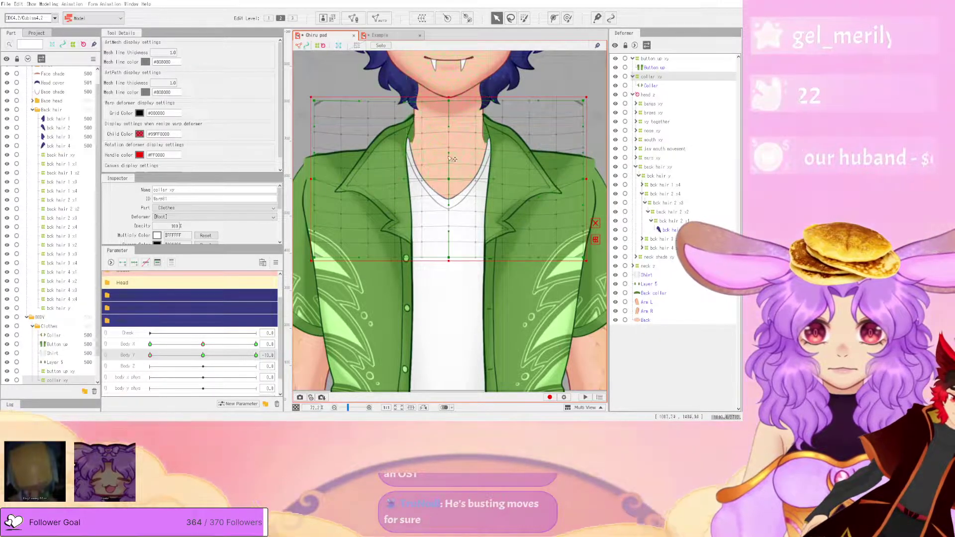
- Scrub Body Y between -10 and 10 to check the collar's movement against the shirt, and return it to 0
{"action": "scroll", "coordinate": [452, 158], "scroll_direction": "down", "scroll_amount": 2}
{"action": "mouse_move", "coordinate": [150, 354]}
{"action": "left_mouse_down"}
{"action": "mouse_move", "coordinate": [169, 356]}
{"action": "mouse_move", "coordinate": [148, 362]}
{"action": "left_mouse_up"}
{"action": "scroll", "coordinate": [341, 185], "scroll_direction": "up", "scroll_amount": 3}
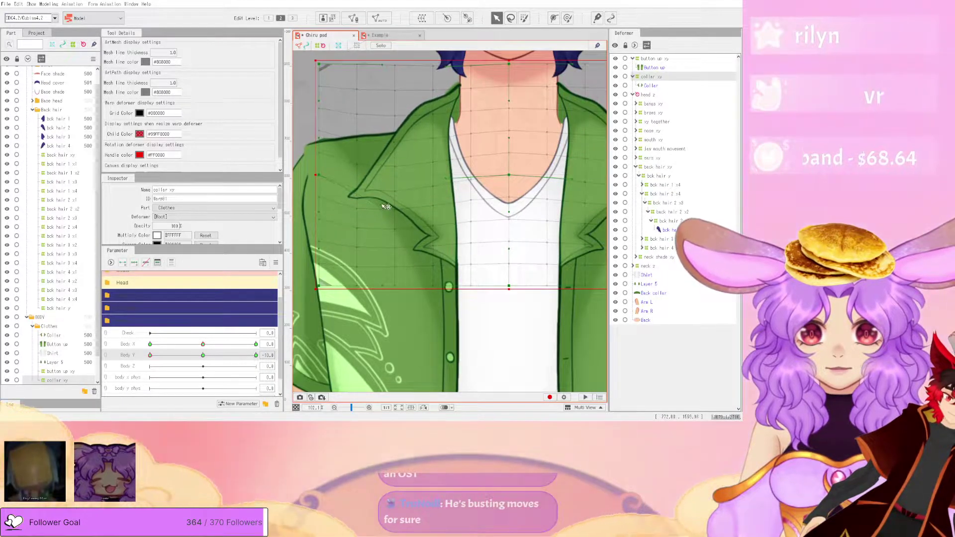
{"action": "scroll", "coordinate": [387, 207], "scroll_direction": "down", "scroll_amount": 2}
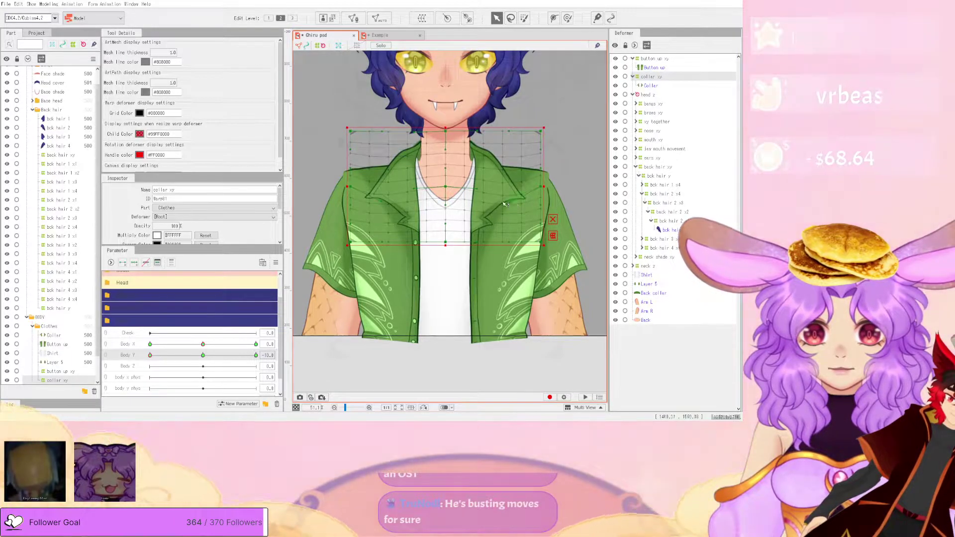
{"action": "left_click_drag", "start_coordinate": [151, 355], "coordinate": [274, 352]}
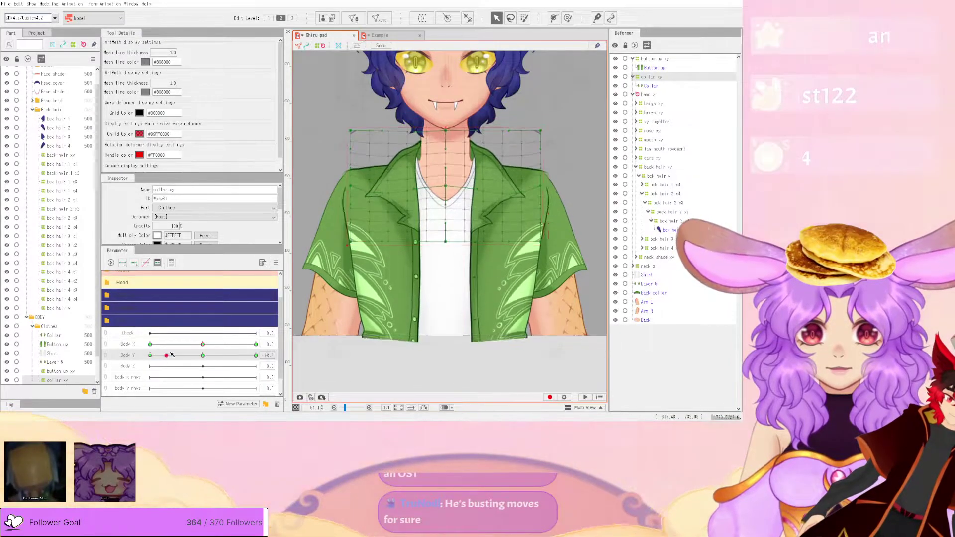
{"action": "left_click_drag", "start_coordinate": [162, 354], "coordinate": [142, 355]}
{"action": "left_click_drag", "start_coordinate": [310, 359], "coordinate": [256, 350]}
{"action": "left_click", "coordinate": [203, 356]}
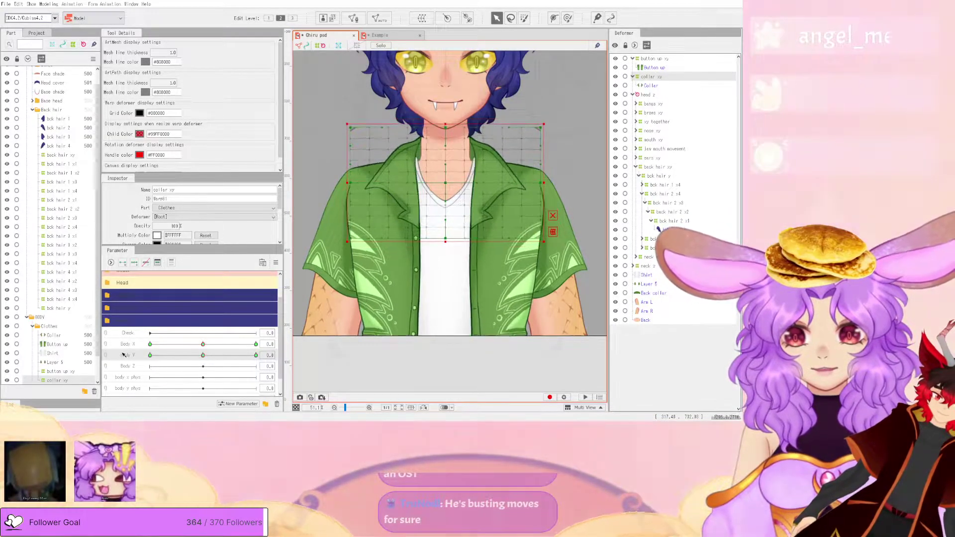
- Synthesize the collar warp's corner keyforms from linked Body X and Body Y, and unlink the two parameters
{"action": "left_click", "coordinate": [276, 263]}
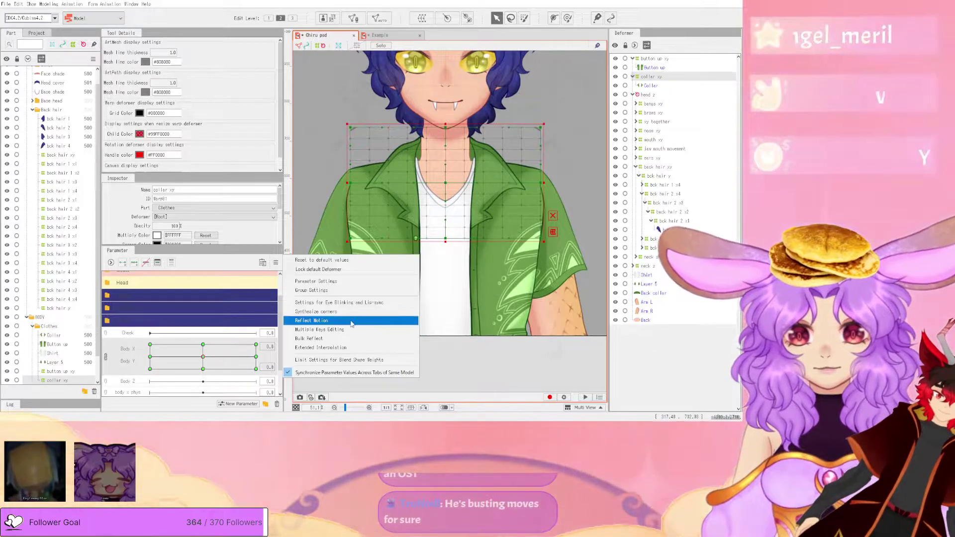
{"action": "left_click", "coordinate": [350, 312]}
{"action": "mouse_move", "coordinate": [203, 357]}
{"action": "left_mouse_down"}
{"action": "mouse_move", "coordinate": [220, 355]}
{"action": "mouse_move", "coordinate": [227, 333]}
{"action": "mouse_move", "coordinate": [193, 370]}
{"action": "mouse_move", "coordinate": [266, 333]}
{"action": "mouse_move", "coordinate": [138, 333]}
{"action": "mouse_move", "coordinate": [222, 368]}
{"action": "mouse_move", "coordinate": [149, 342]}
{"action": "mouse_move", "coordinate": [215, 370]}
{"action": "mouse_move", "coordinate": [201, 358]}
{"action": "left_mouse_up"}
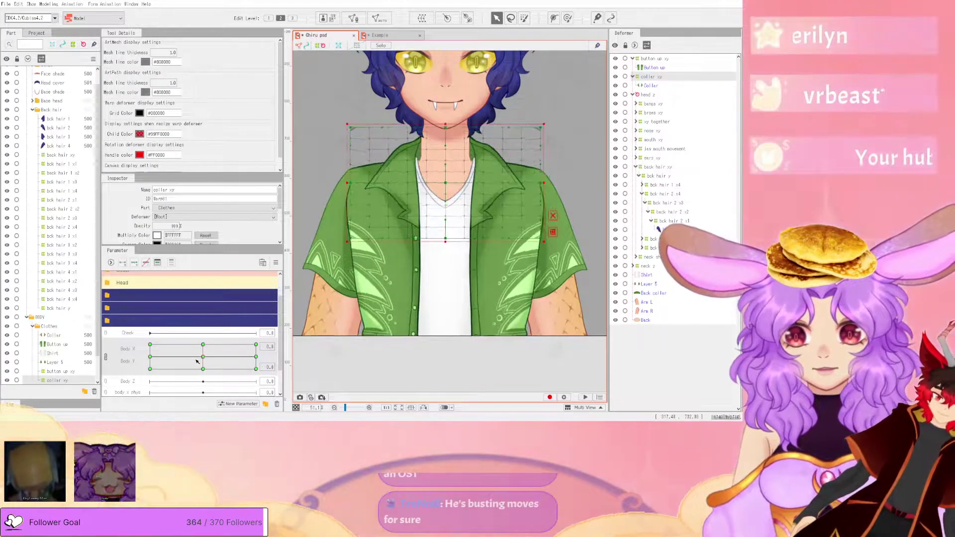
{"action": "left_click", "coordinate": [106, 357]}
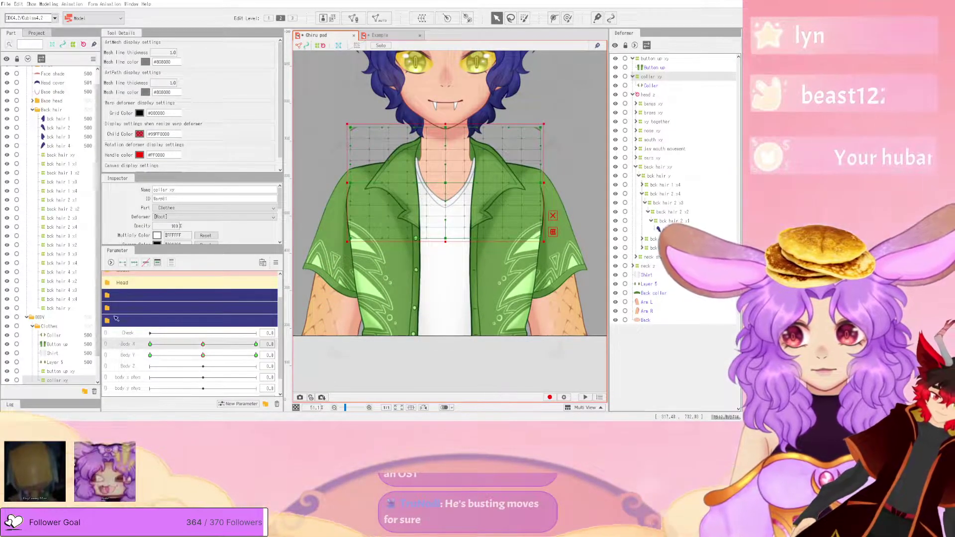
- Create a warp deformer named bck collar xy around the back collar mesh behind the neck
{"action": "left_click", "coordinate": [28, 59]}
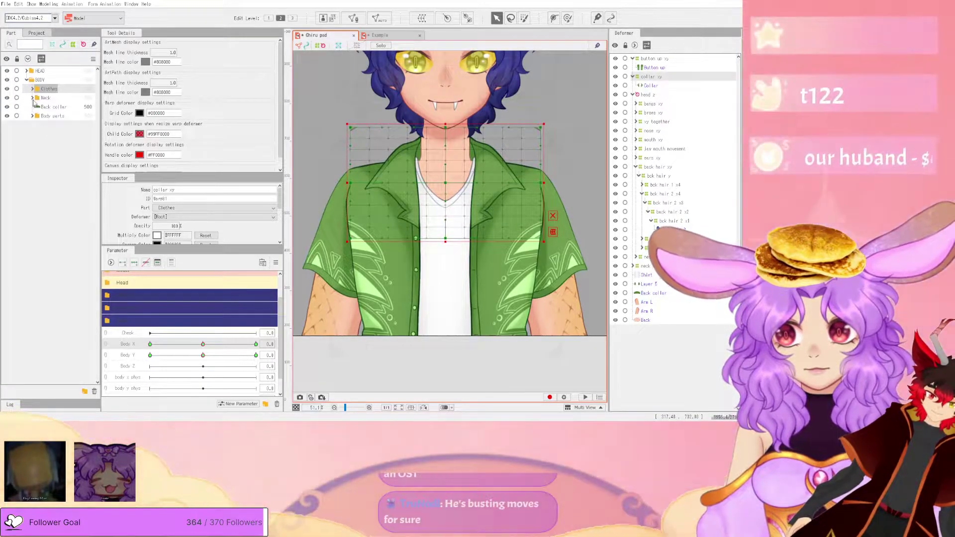
{"action": "left_click", "coordinate": [44, 108]}
{"action": "scroll", "coordinate": [404, 110], "scroll_direction": "up", "scroll_amount": 5}
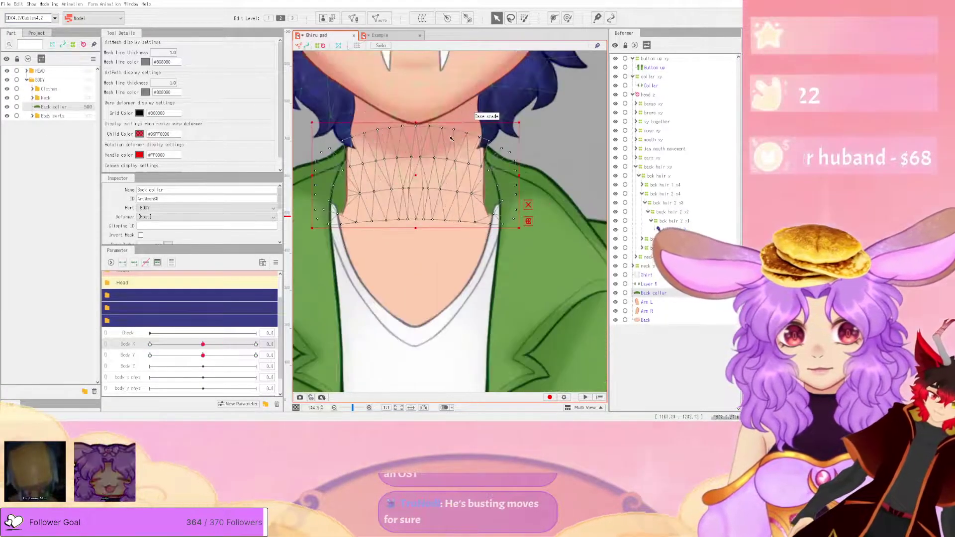
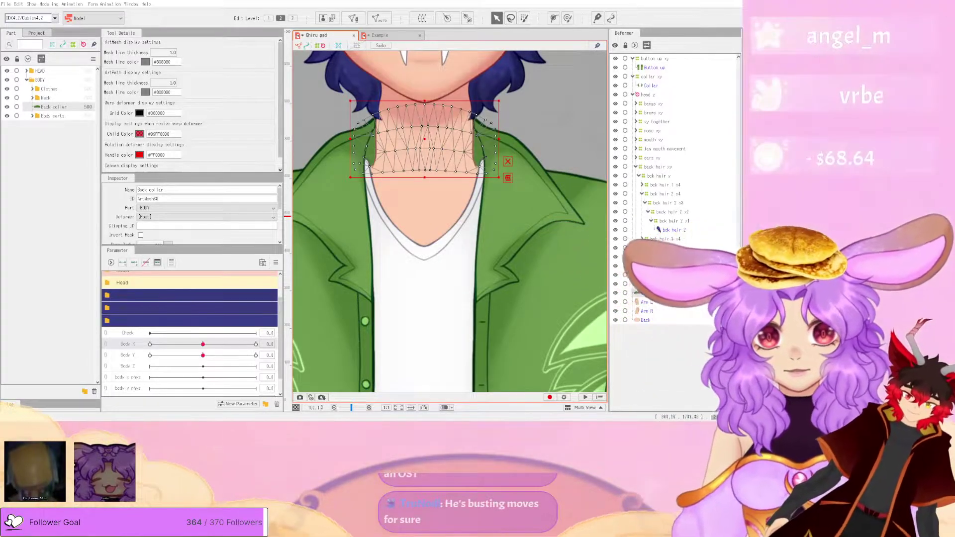
{"action": "left_click", "coordinate": [384, 272]}
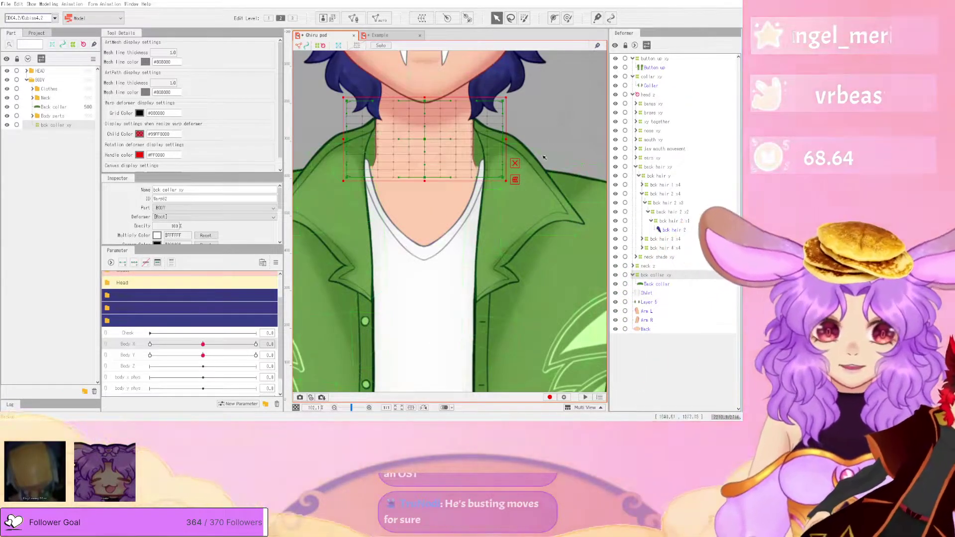
- Key the back collar warp on Body X and, at Body X 10, pull down its upper outer corners on both sides
{"action": "scroll", "coordinate": [496, 171], "scroll_direction": "down", "scroll_amount": 2}
{"action": "scroll", "coordinate": [482, 141], "scroll_direction": "up", "scroll_amount": 2}
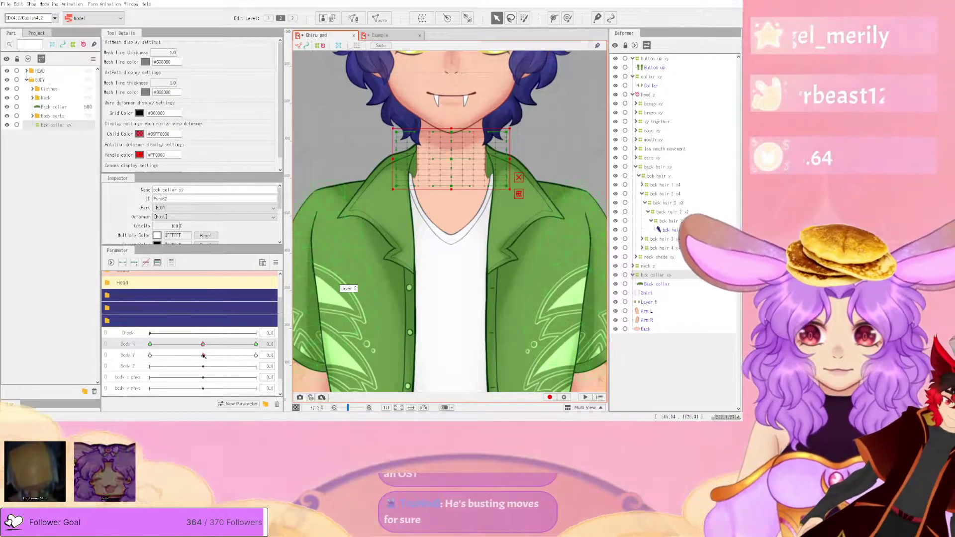
{"action": "scroll", "coordinate": [406, 154], "scroll_direction": "up", "scroll_amount": 3}
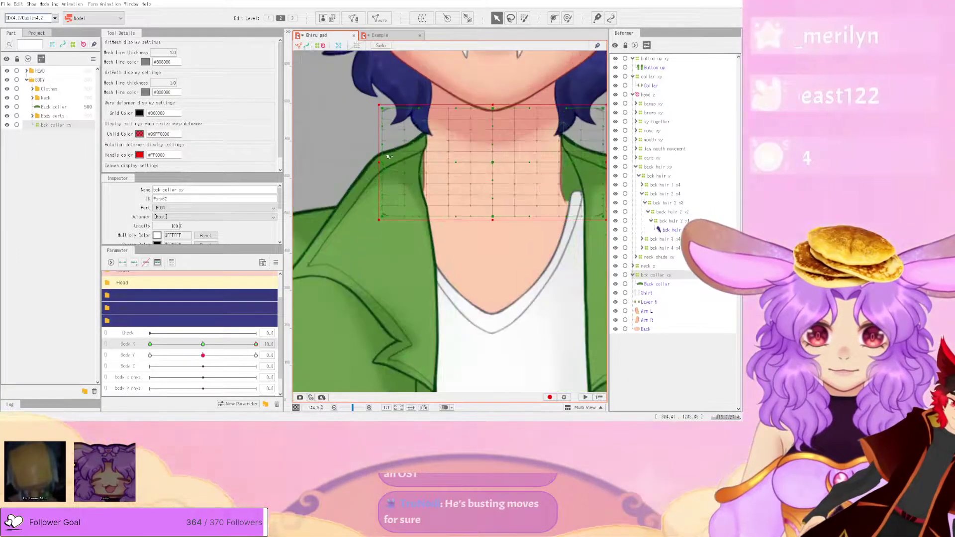
{"action": "scroll", "coordinate": [393, 164], "scroll_direction": "down", "scroll_amount": 3}
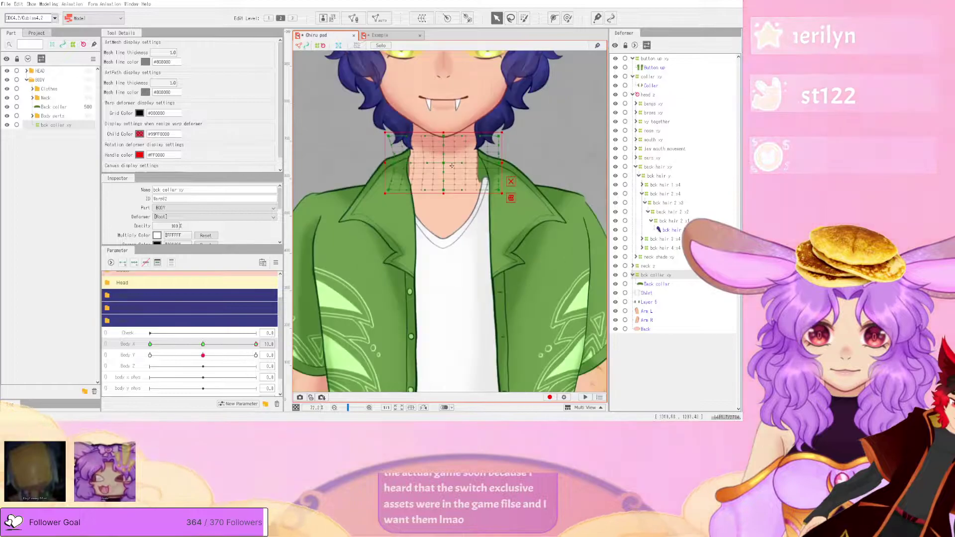
{"action": "scroll", "coordinate": [399, 140], "scroll_direction": "up", "scroll_amount": 4}
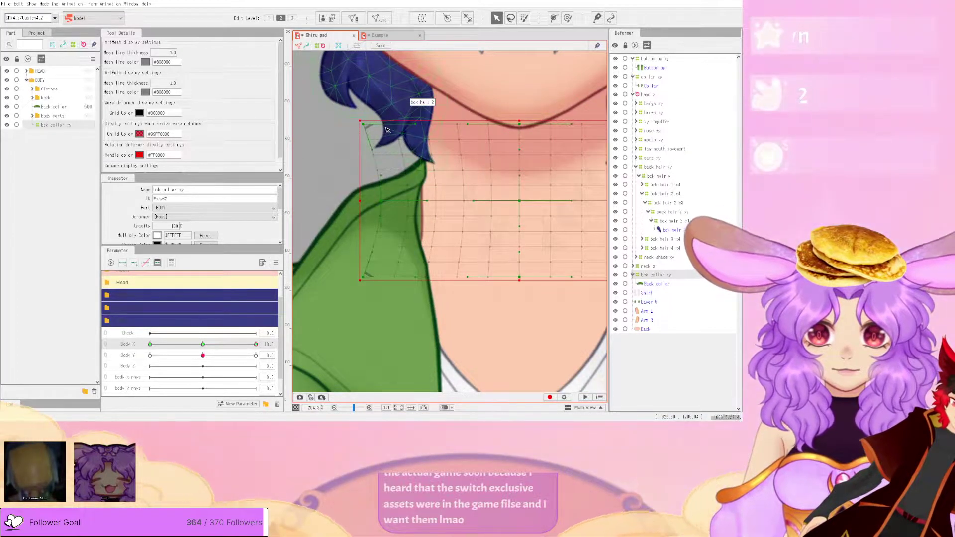
{"action": "left_click", "coordinate": [367, 128]}
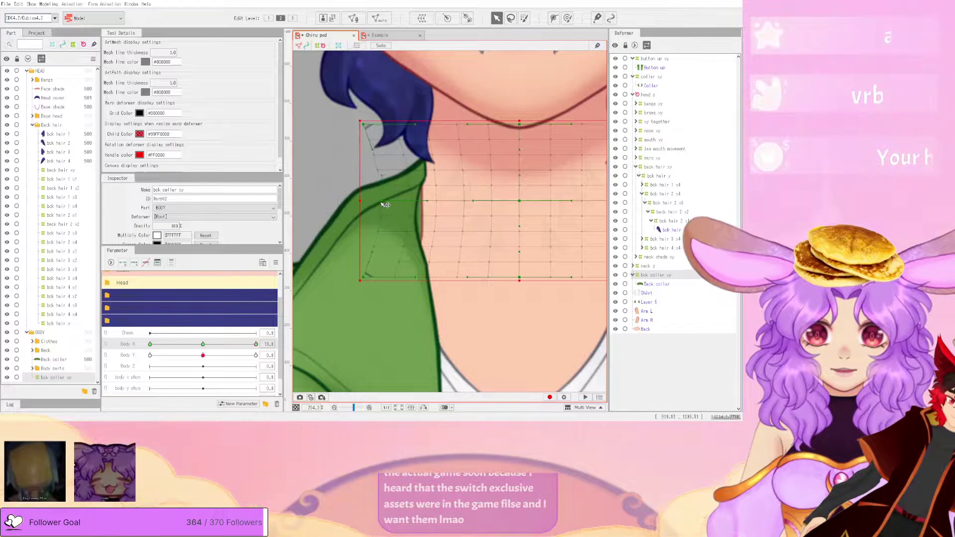
{"action": "left_click_drag", "start_coordinate": [364, 124], "coordinate": [366, 131]}
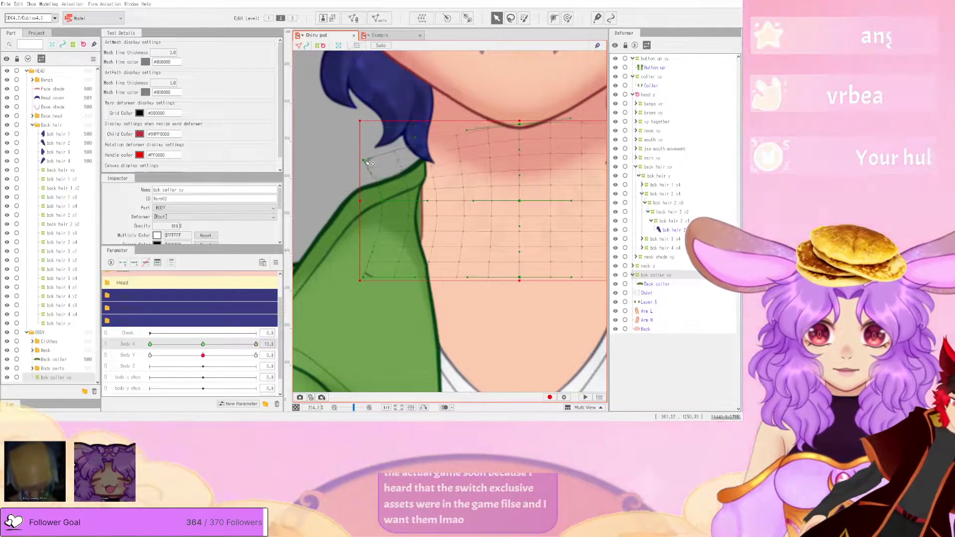
{"action": "scroll", "coordinate": [367, 148], "scroll_direction": "down", "scroll_amount": 3}
{"action": "scroll", "coordinate": [519, 156], "scroll_direction": "up", "scroll_amount": 3}
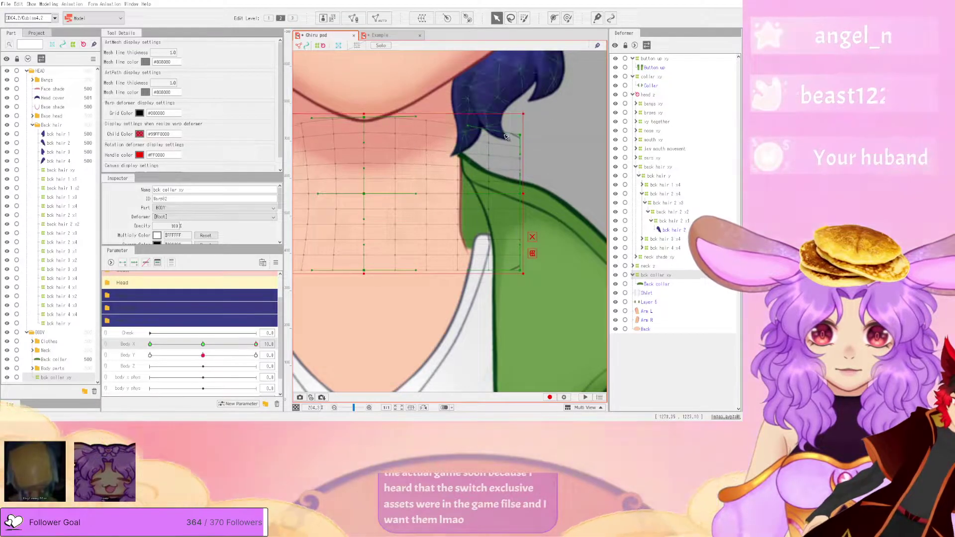
{"action": "scroll", "coordinate": [525, 188], "scroll_direction": "down", "scroll_amount": 3}
- Mirror the back collar warp's Body X keyform to the opposite side with Reflect Motion, and scrub Body X to check it
{"action": "left_click_drag", "start_coordinate": [212, 345], "coordinate": [262, 352]}
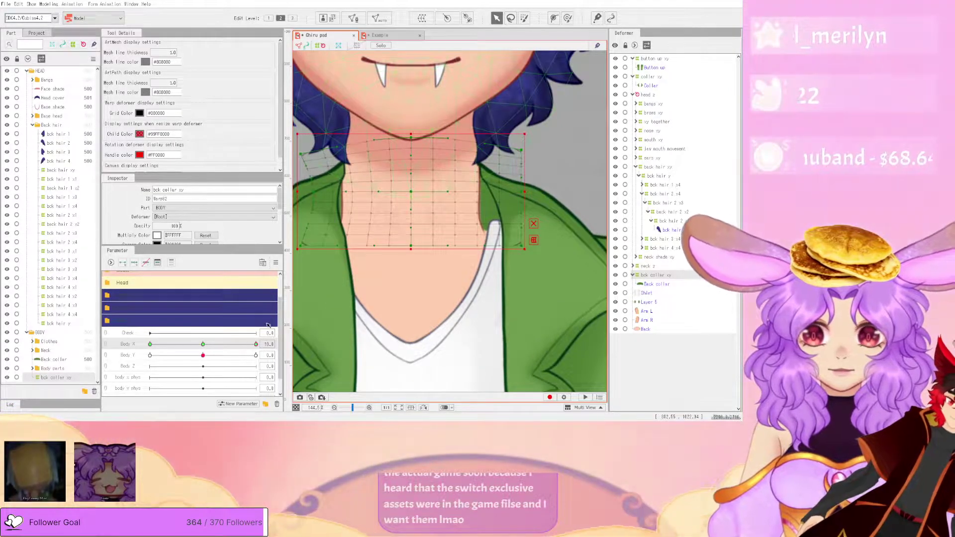
{"action": "left_click", "coordinate": [276, 263]}
{"action": "left_click", "coordinate": [317, 320]}
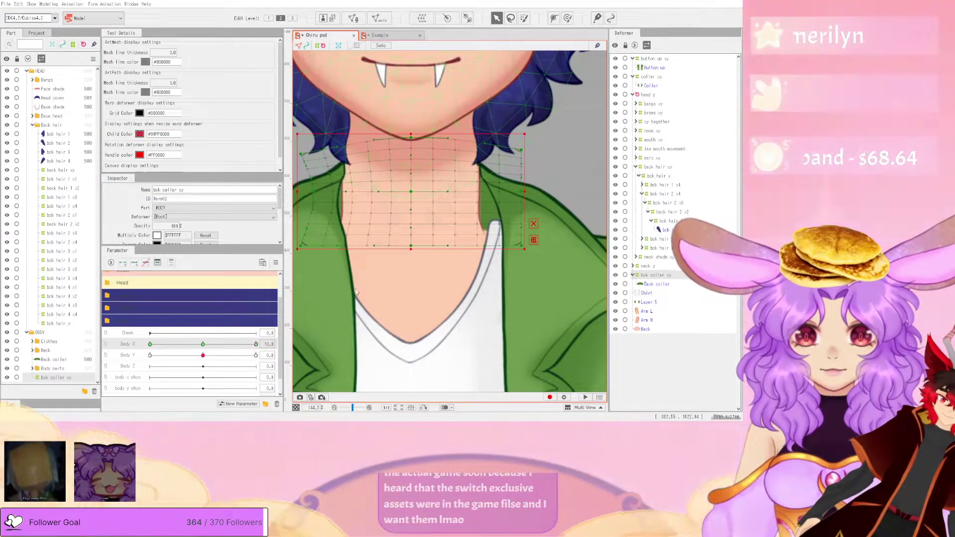
{"action": "left_click_drag", "start_coordinate": [150, 344], "coordinate": [273, 358]}
- Add three keys on Body Y to the back collar warp, lower its upper edge at Body Y -10, and return Body Y to 0
{"action": "left_click", "coordinate": [135, 265]}
{"action": "scroll", "coordinate": [448, 255], "scroll_direction": "down", "scroll_amount": 5}
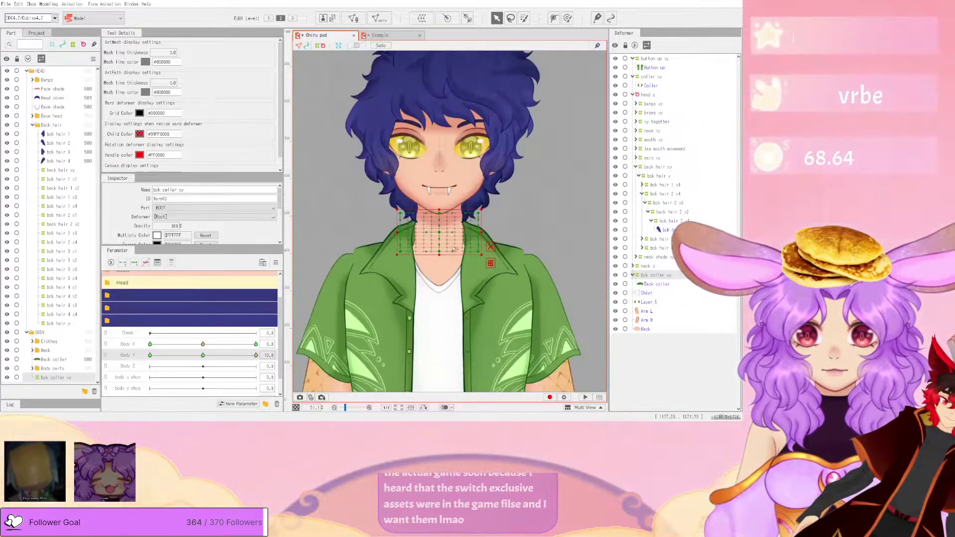
{"action": "scroll", "coordinate": [425, 241], "scroll_direction": "up", "scroll_amount": 6}
{"action": "scroll", "coordinate": [417, 210], "scroll_direction": "down", "scroll_amount": 3}
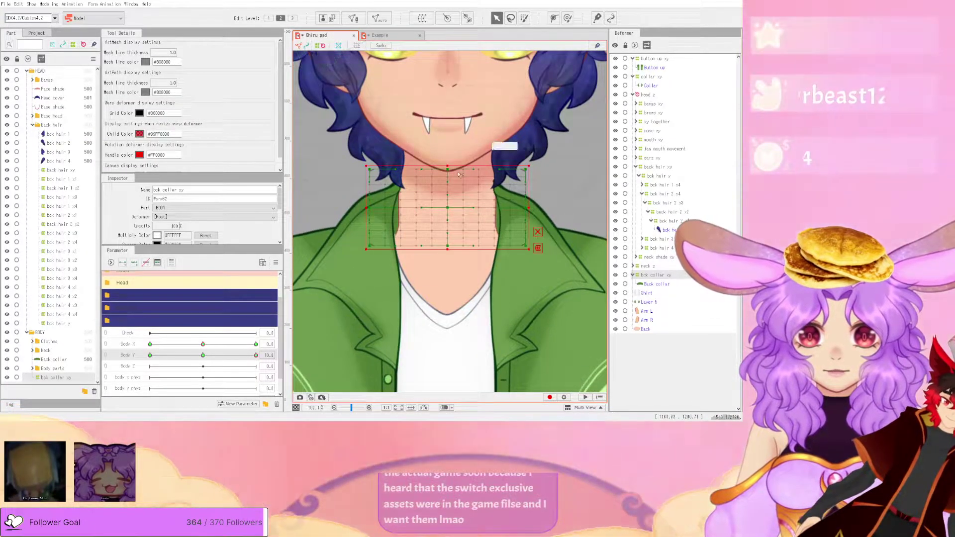
{"action": "scroll", "coordinate": [462, 173], "scroll_direction": "up", "scroll_amount": 2}
{"action": "left_click_drag", "start_coordinate": [201, 356], "coordinate": [150, 355]}
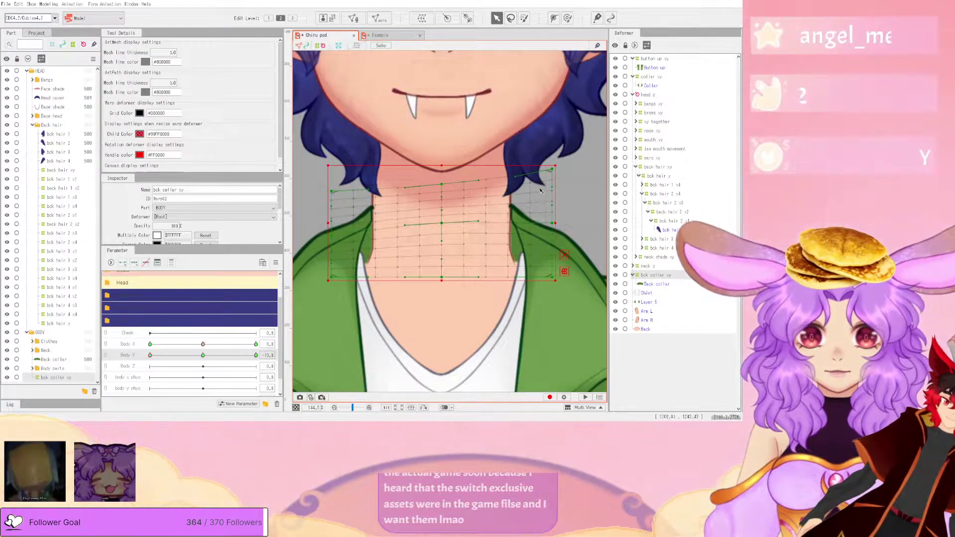
{"action": "left_click_drag", "start_coordinate": [551, 169], "coordinate": [552, 187]}
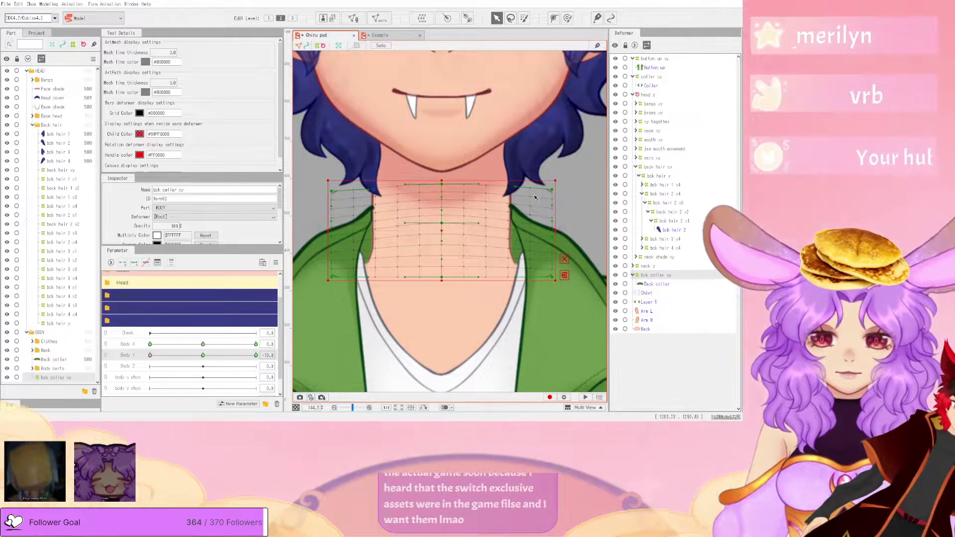
{"action": "scroll", "coordinate": [537, 197], "scroll_direction": "down", "scroll_amount": 5}
{"action": "left_click", "coordinate": [203, 356]}
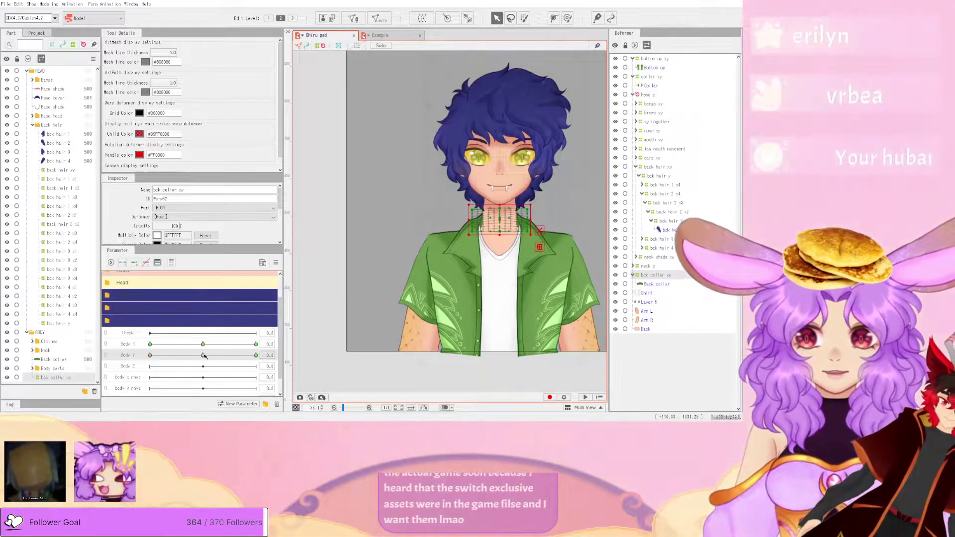
- Link Body X and Body Y, synthesize the back collar warp's corner keyforms, and check the corner poses against the front collar
{"action": "left_click", "coordinate": [106, 345]}
{"action": "left_click", "coordinate": [275, 262]}
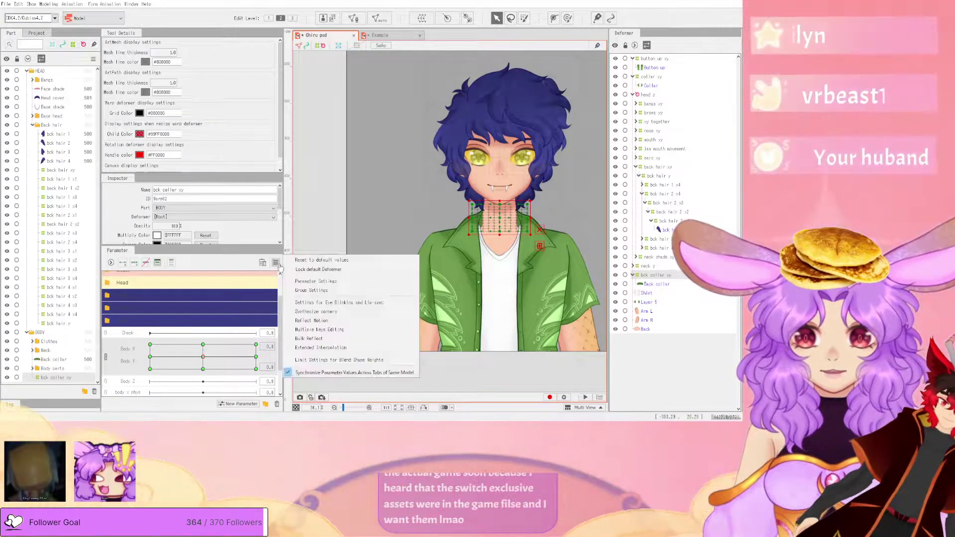
{"action": "left_click", "coordinate": [347, 313]}
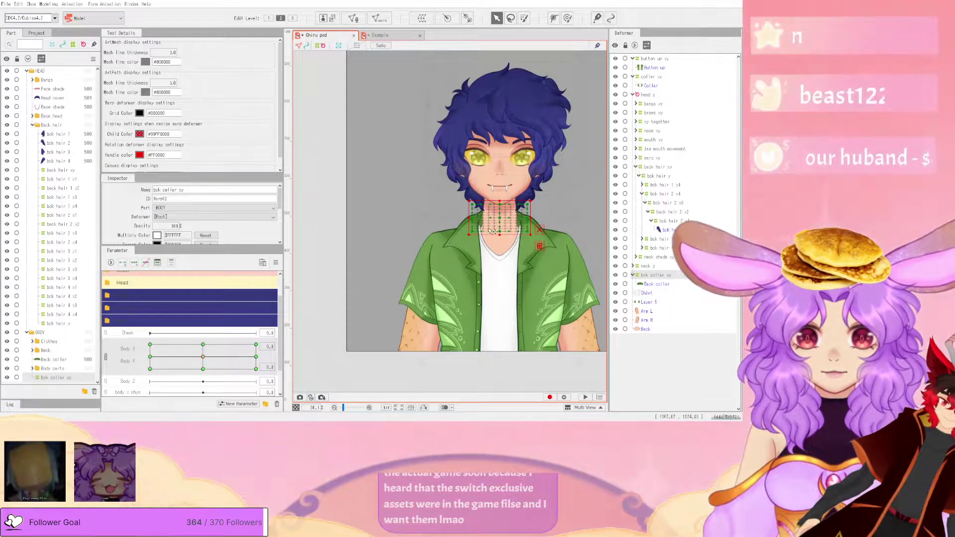
{"action": "scroll", "coordinate": [491, 232], "scroll_direction": "up", "scroll_amount": 5}
{"action": "left_click", "coordinate": [256, 368]}
{"action": "left_click_drag", "start_coordinate": [265, 367], "coordinate": [241, 345]}
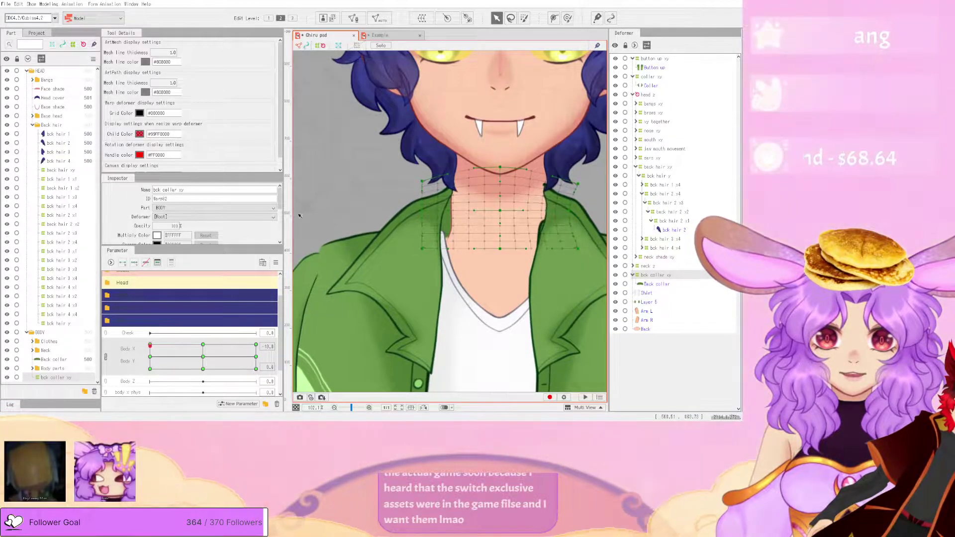
{"action": "scroll", "coordinate": [497, 234], "scroll_direction": "down", "scroll_amount": 3}
{"action": "scroll", "coordinate": [532, 236], "scroll_direction": "up", "scroll_amount": 3}
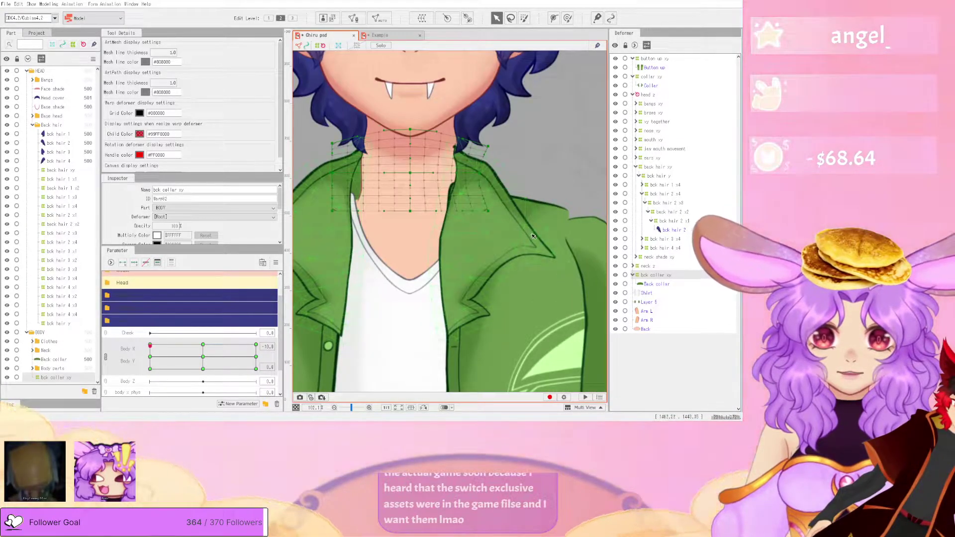
- At Body X -10 and Body Y 10, smooth the collar xy warp beside the neck with the Deform Brush
{"action": "left_click", "coordinate": [532, 236]}
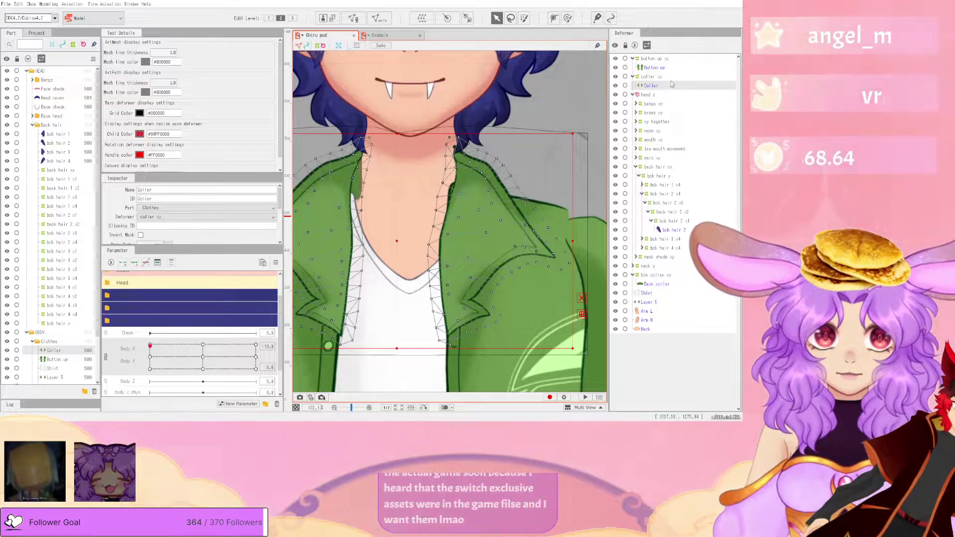
{"action": "left_click", "coordinate": [650, 76]}
{"action": "scroll", "coordinate": [462, 197], "scroll_direction": "up", "scroll_amount": 3}
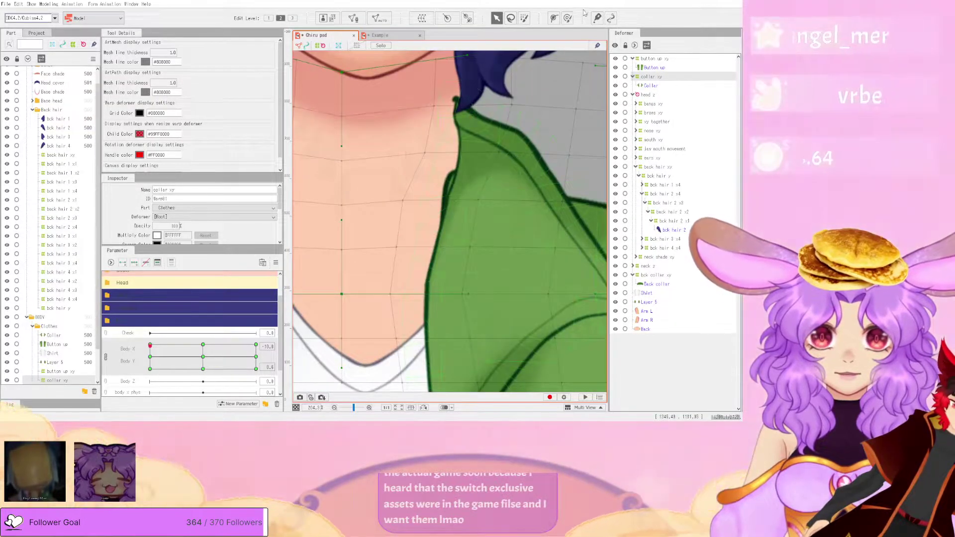
{"action": "left_click", "coordinate": [568, 18]}
{"action": "scroll", "coordinate": [494, 216], "scroll_direction": "down", "scroll_amount": 2}
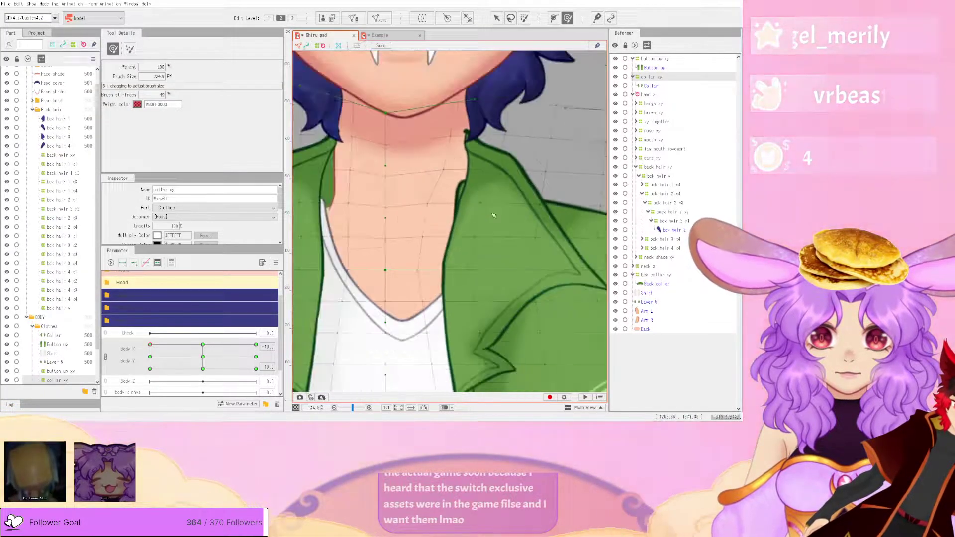
{"action": "scroll", "coordinate": [497, 143], "scroll_direction": "down", "scroll_amount": 1}
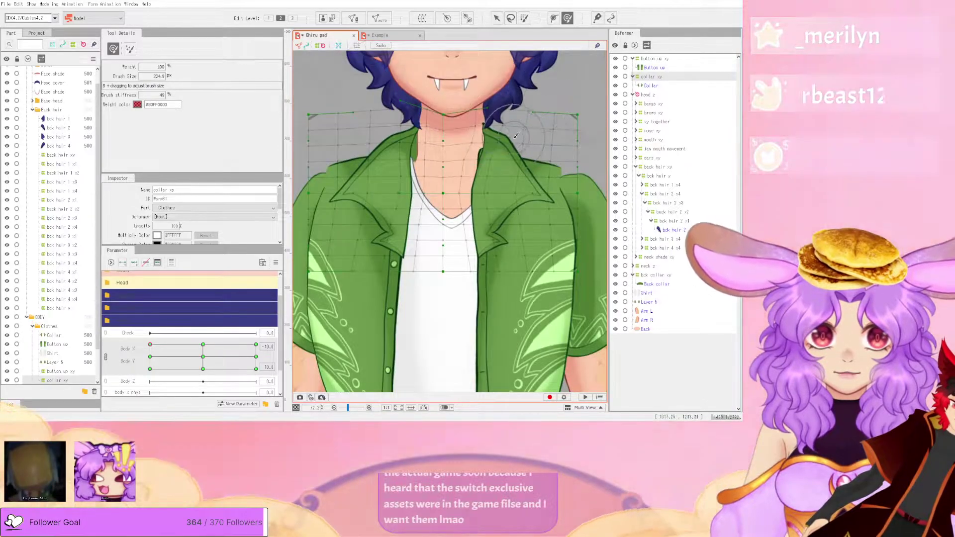
{"action": "scroll", "coordinate": [512, 119], "scroll_direction": "up", "scroll_amount": 1}
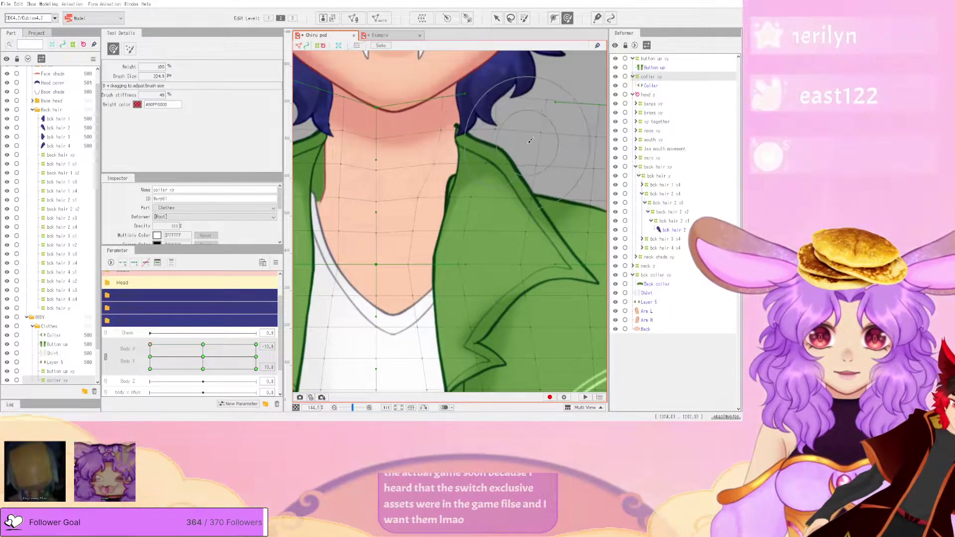
{"action": "left_click_drag", "start_coordinate": [450, 140], "coordinate": [481, 144]}
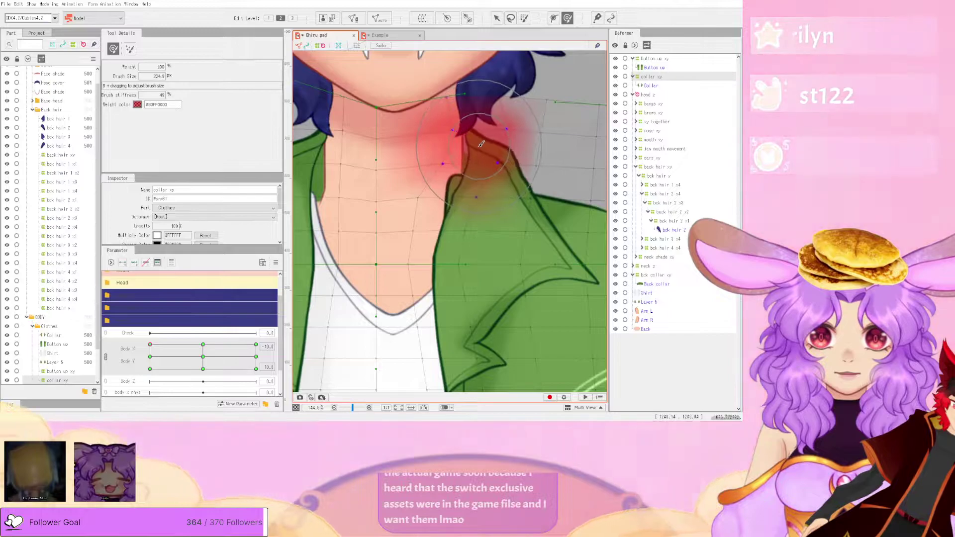
{"action": "scroll", "coordinate": [460, 144], "scroll_direction": "down", "scroll_amount": 2}
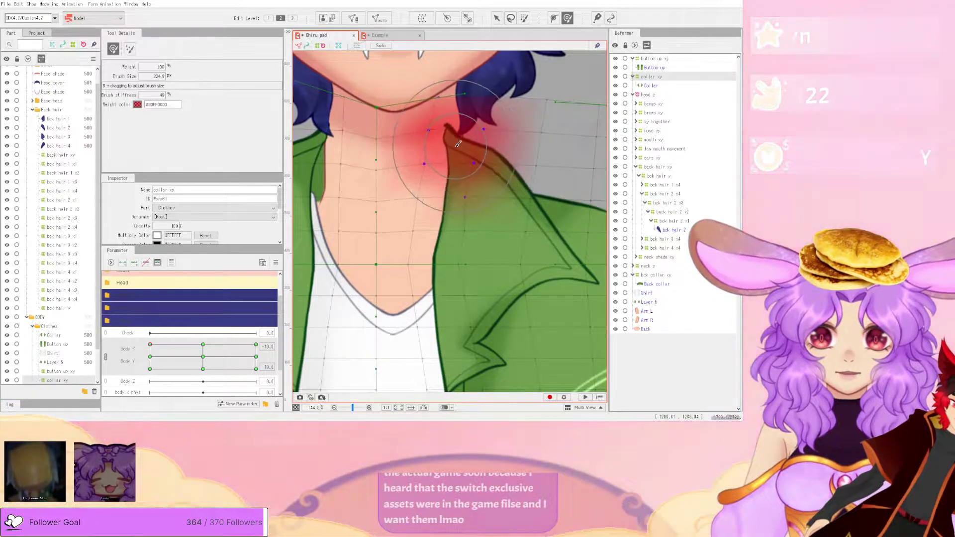
{"action": "scroll", "coordinate": [503, 114], "scroll_direction": "up", "scroll_amount": 2}
{"action": "left_click_drag", "start_coordinate": [479, 139], "coordinate": [488, 137]}
{"action": "scroll", "coordinate": [443, 155], "scroll_direction": "down", "scroll_amount": 2}
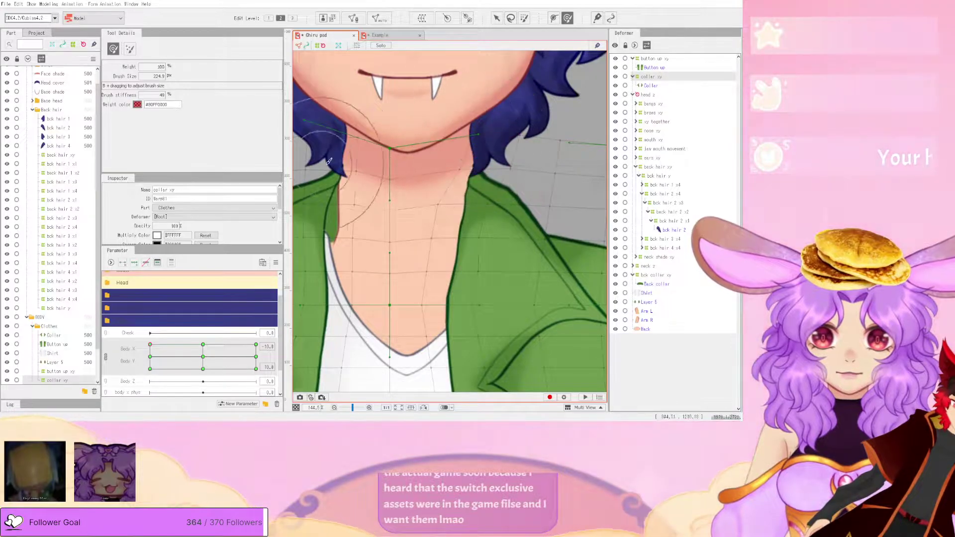
- Check the collar at Body X 10 and Body Y 10, unlink the two parameters, and apply Reflect Motion to the collar warp
{"action": "left_click_drag", "start_coordinate": [150, 345], "coordinate": [257, 326]}
{"action": "scroll", "coordinate": [438, 149], "scroll_direction": "down", "scroll_amount": 1}
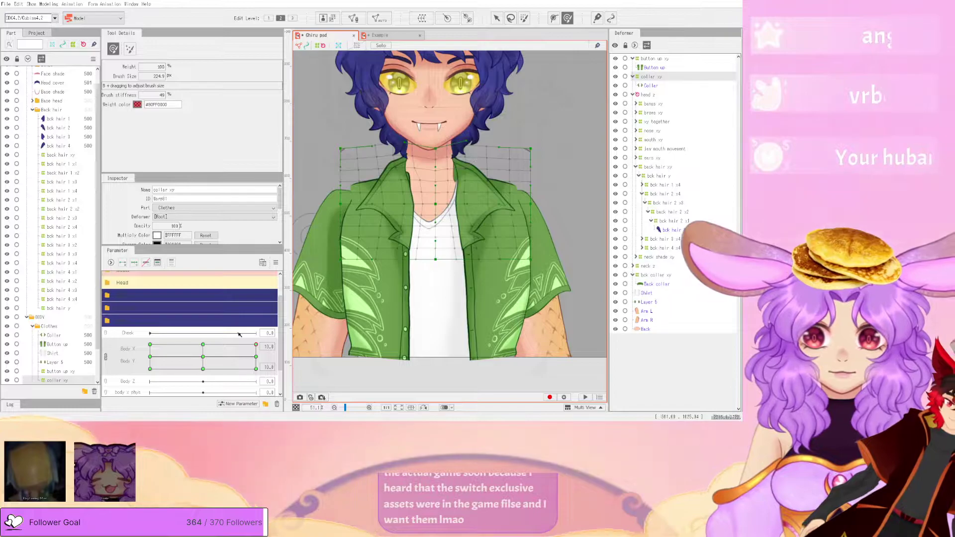
{"action": "left_click", "coordinate": [106, 357]}
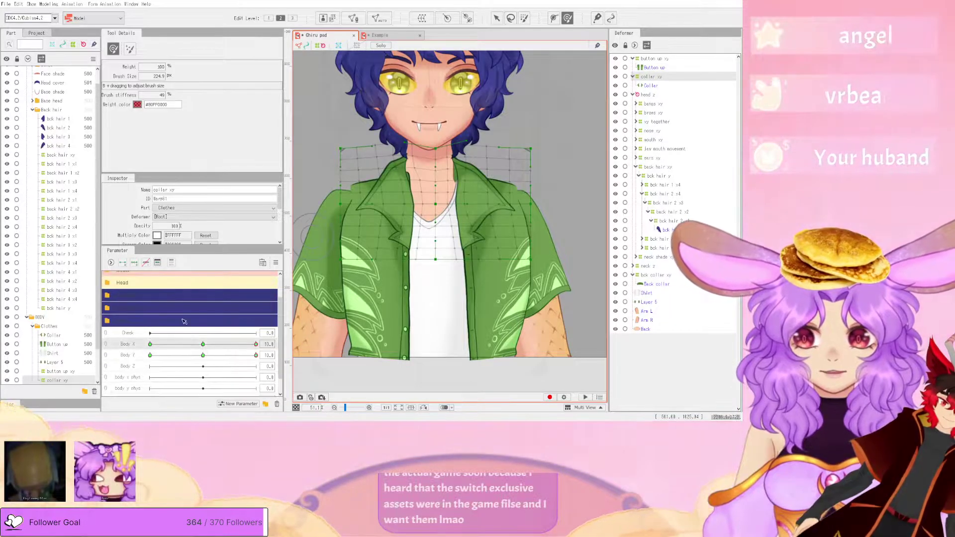
{"action": "left_click", "coordinate": [277, 263]}
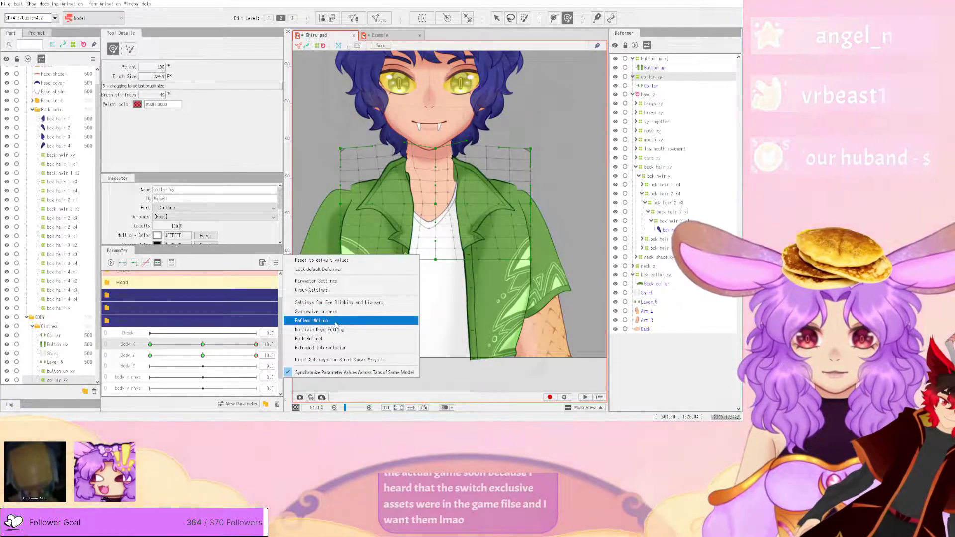
{"action": "left_click", "coordinate": [364, 318]}
- At Body X -10 and Body Y 10, smooth the collar xy warp around the neck opening with the Deform Brush
{"action": "left_click_drag", "start_coordinate": [248, 345], "coordinate": [131, 347]}
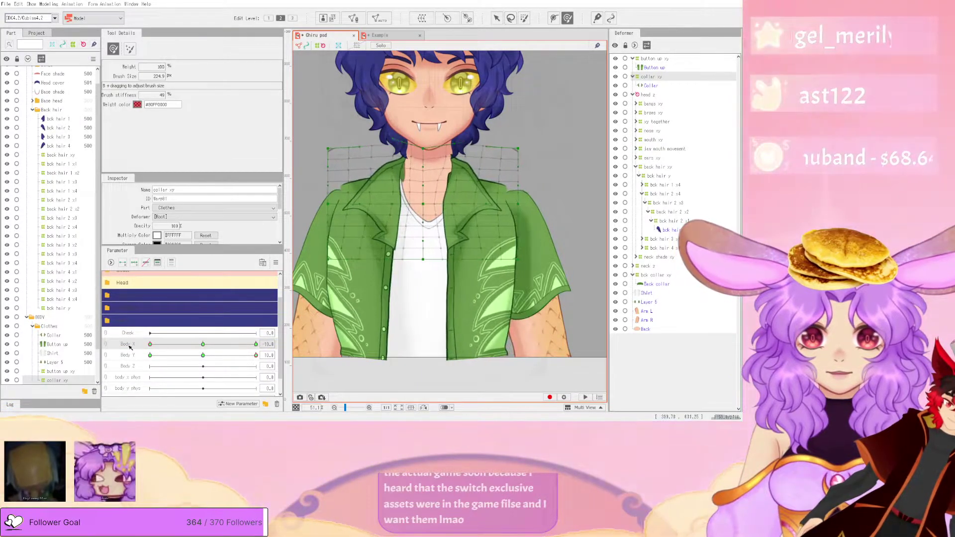
{"action": "scroll", "coordinate": [445, 171], "scroll_direction": "up", "scroll_amount": 5}
{"action": "left_click_drag", "start_coordinate": [448, 199], "coordinate": [463, 227]}
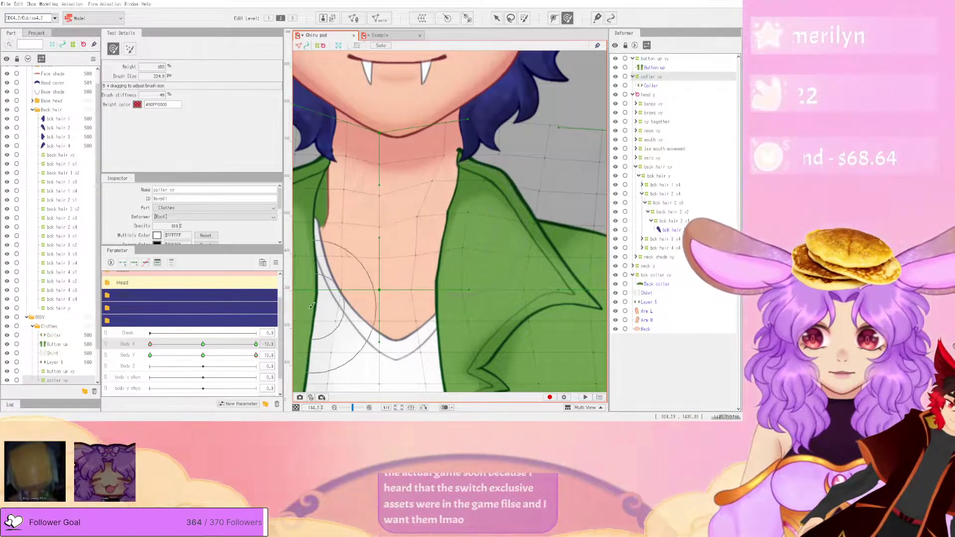
{"action": "scroll", "coordinate": [314, 304], "scroll_direction": "down", "scroll_amount": 4}
{"action": "scroll", "coordinate": [475, 236], "scroll_direction": "up", "scroll_amount": 2}
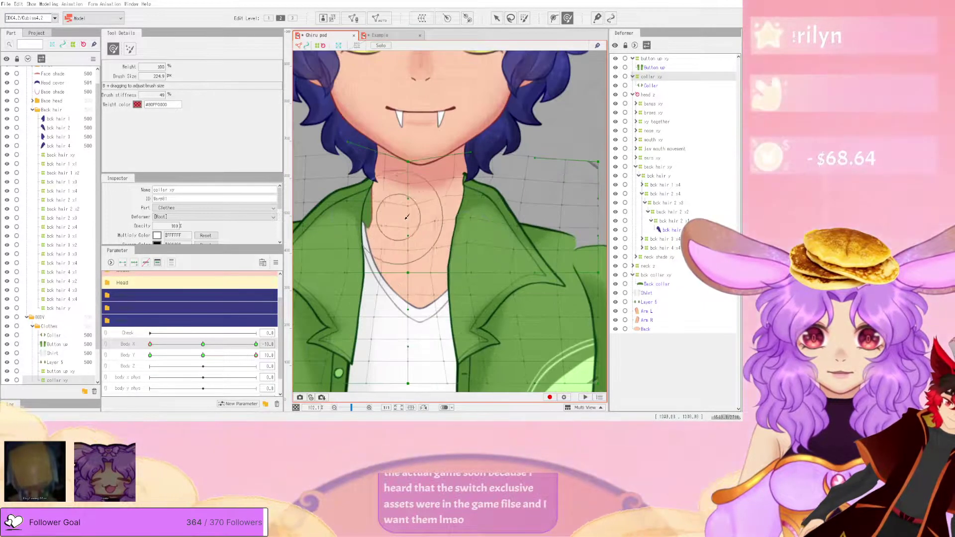
{"action": "scroll", "coordinate": [402, 216], "scroll_direction": "up", "scroll_amount": 3}
{"action": "left_click_drag", "start_coordinate": [415, 214], "coordinate": [423, 211]}
{"action": "scroll", "coordinate": [350, 177], "scroll_direction": "down", "scroll_amount": 2}
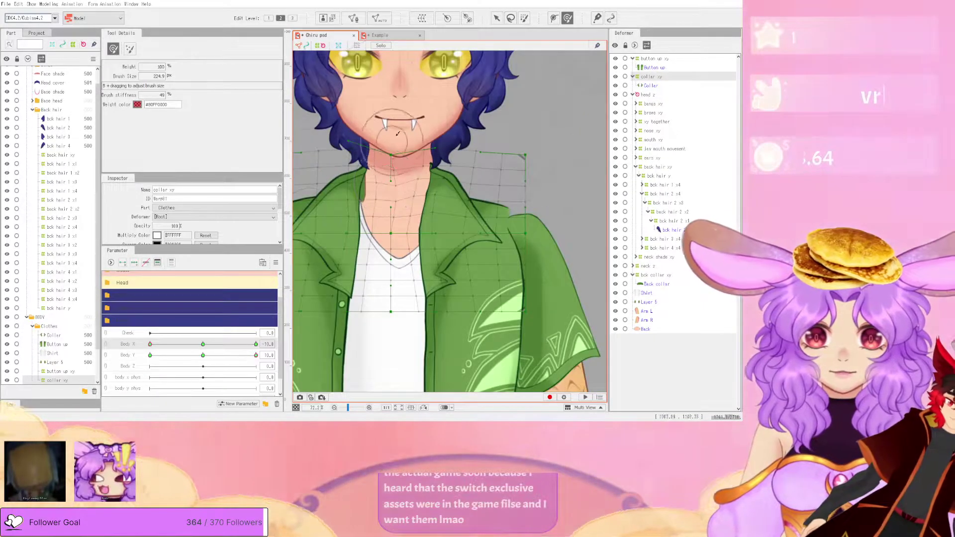
{"action": "scroll", "coordinate": [388, 169], "scroll_direction": "up", "scroll_amount": 1}
{"action": "left_click_drag", "start_coordinate": [423, 174], "coordinate": [456, 157]}
{"action": "scroll", "coordinate": [457, 157], "scroll_direction": "down", "scroll_amount": 3}
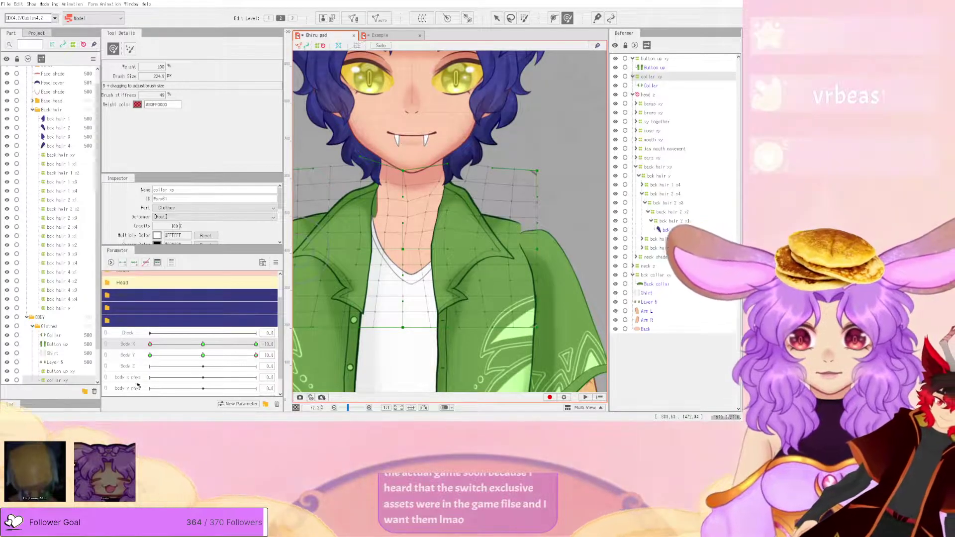
- Apply Reflect Motion to the collar warp, set Body X to 10, and touch up the collar beside the neck with the Deform Brush
{"action": "left_click", "coordinate": [275, 265]}
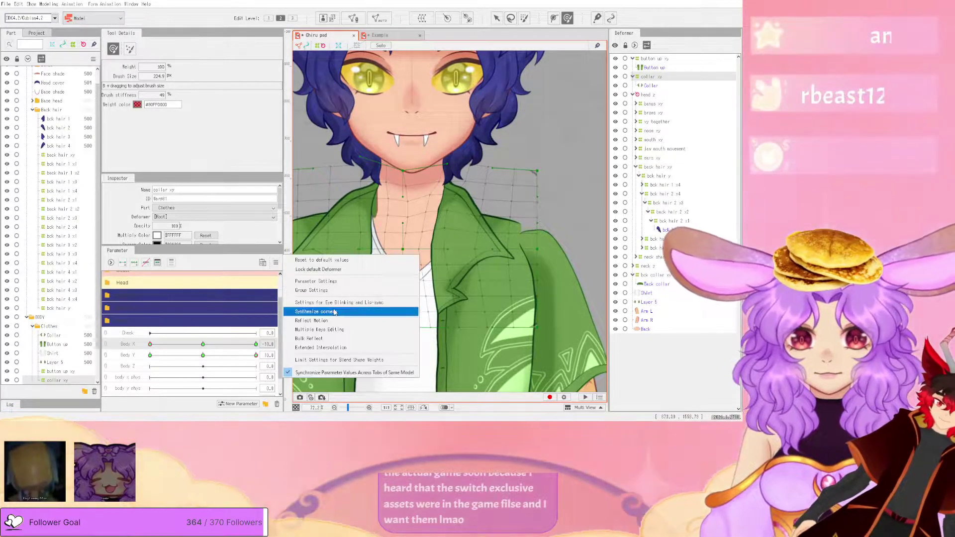
{"action": "left_click", "coordinate": [328, 321]}
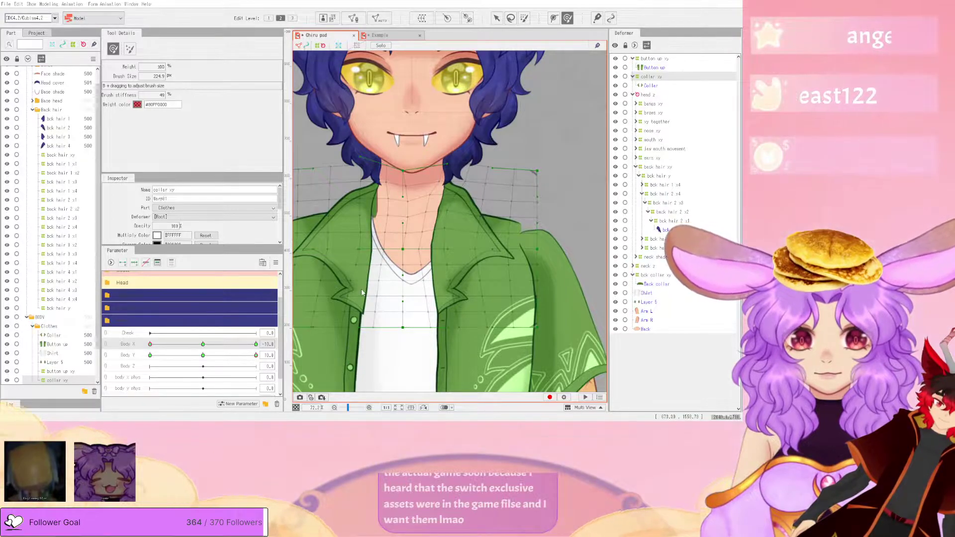
{"action": "mouse_move", "coordinate": [256, 345]}
{"action": "left_mouse_down"}
{"action": "mouse_move", "coordinate": [211, 344]}
{"action": "mouse_move", "coordinate": [256, 344]}
{"action": "left_mouse_up"}
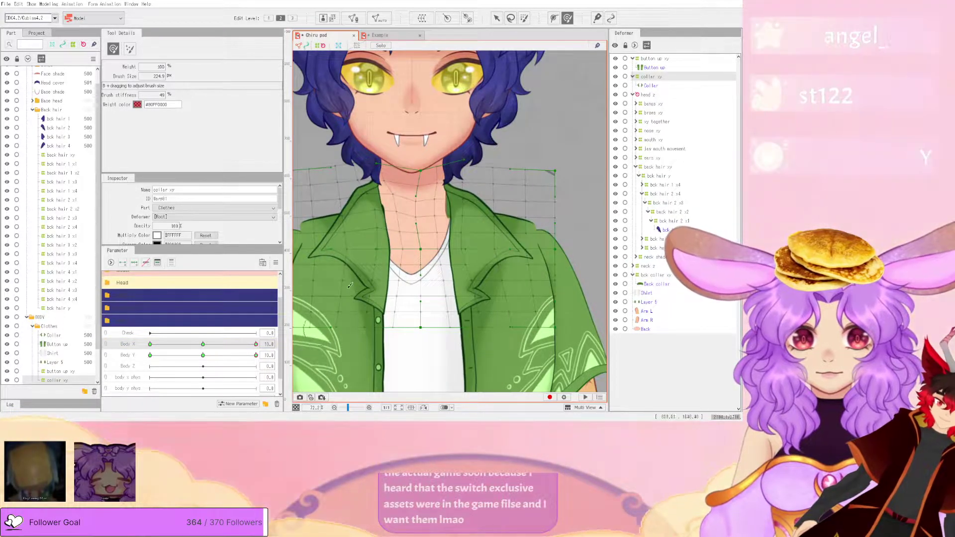
{"action": "scroll", "coordinate": [359, 220], "scroll_direction": "up", "scroll_amount": 5}
{"action": "left_click_drag", "start_coordinate": [385, 230], "coordinate": [389, 230]}
{"action": "scroll", "coordinate": [407, 235], "scroll_direction": "down", "scroll_amount": 5}
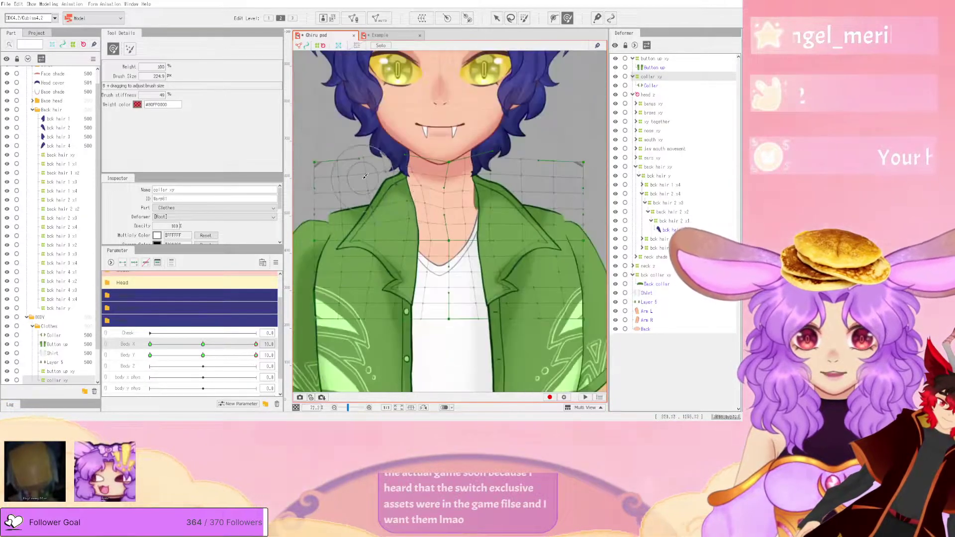
{"action": "scroll", "coordinate": [373, 207], "scroll_direction": "up", "scroll_amount": 5}
{"action": "left_click_drag", "start_coordinate": [411, 145], "coordinate": [403, 141]}
{"action": "scroll", "coordinate": [409, 142], "scroll_direction": "down", "scroll_amount": 6}
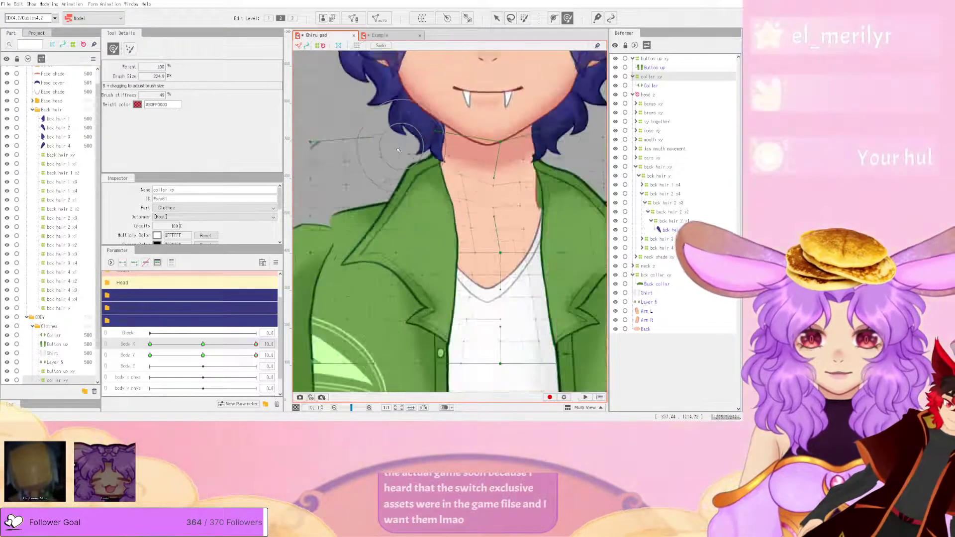
- Link Body X and Body Y, check the collar in the corner poses, and return both parameters to 0
{"action": "left_click_drag", "start_coordinate": [215, 345], "coordinate": [311, 350]}
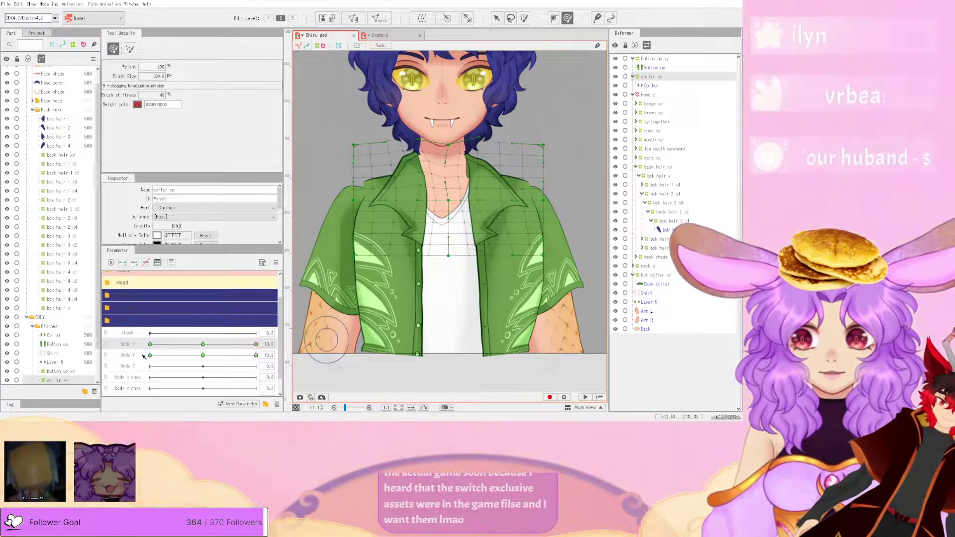
{"action": "left_click", "coordinate": [105, 344]}
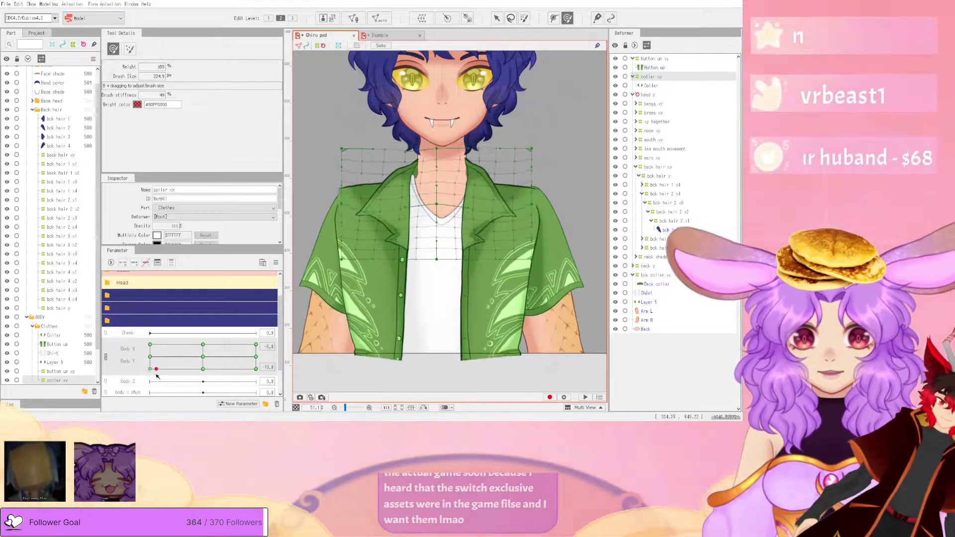
{"action": "left_click", "coordinate": [162, 345]}
{"action": "left_click_drag", "start_coordinate": [181, 386], "coordinate": [273, 334]}
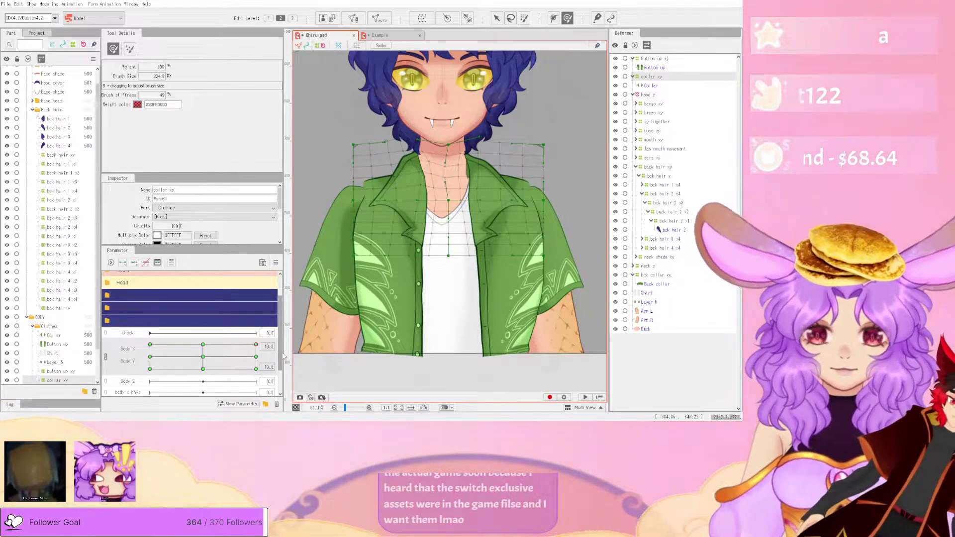
{"action": "left_click", "coordinate": [149, 369]}
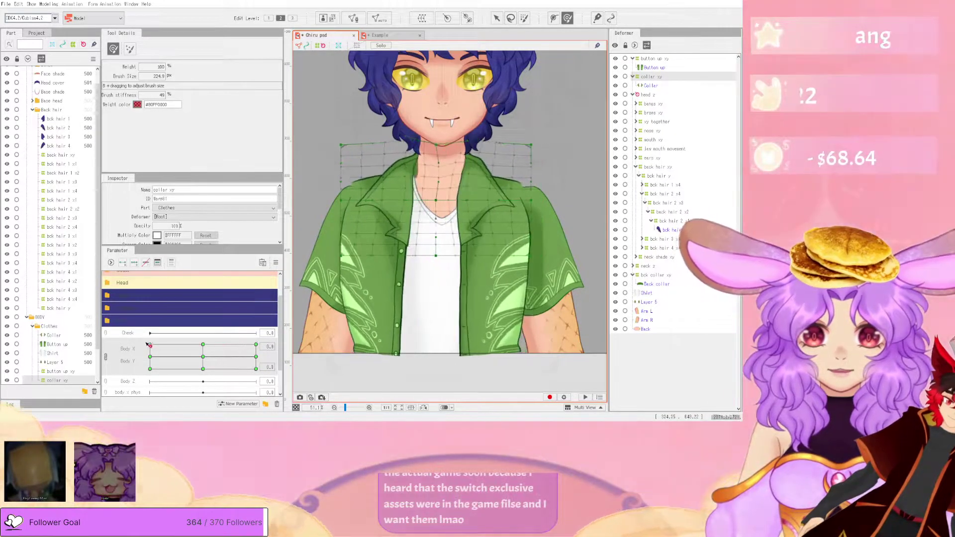
{"action": "left_click_drag", "start_coordinate": [226, 377], "coordinate": [203, 357]}
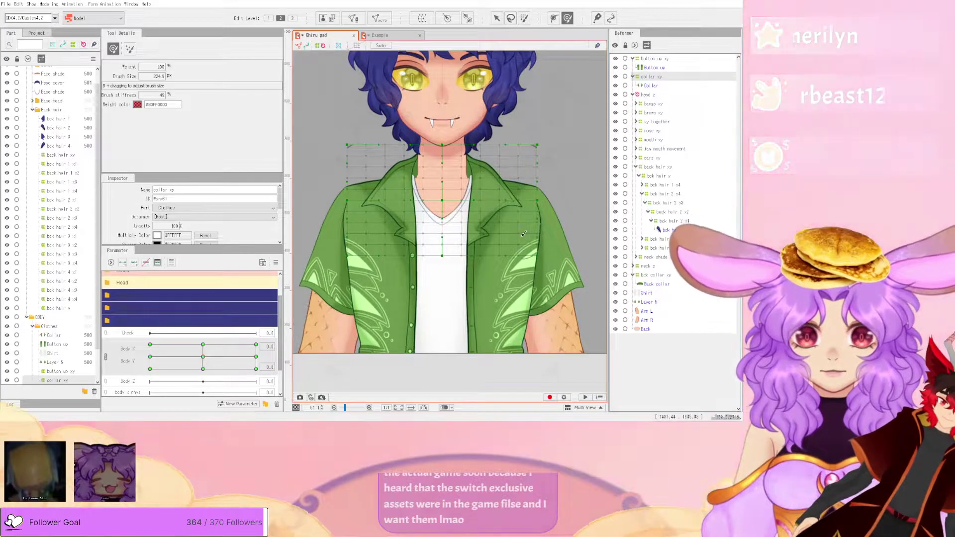
- Select the shirt sleeves art mesh in the Clothes part and create a warp deformer named sleeves xy around it
{"action": "scroll", "coordinate": [451, 252], "scroll_direction": "down", "scroll_amount": 4}
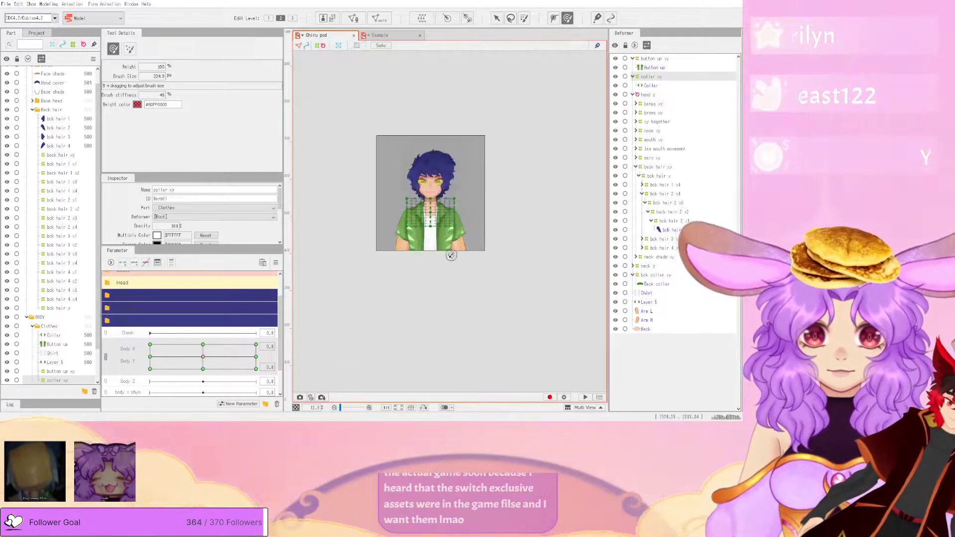
{"action": "scroll", "coordinate": [466, 120], "scroll_direction": "up", "scroll_amount": 3}
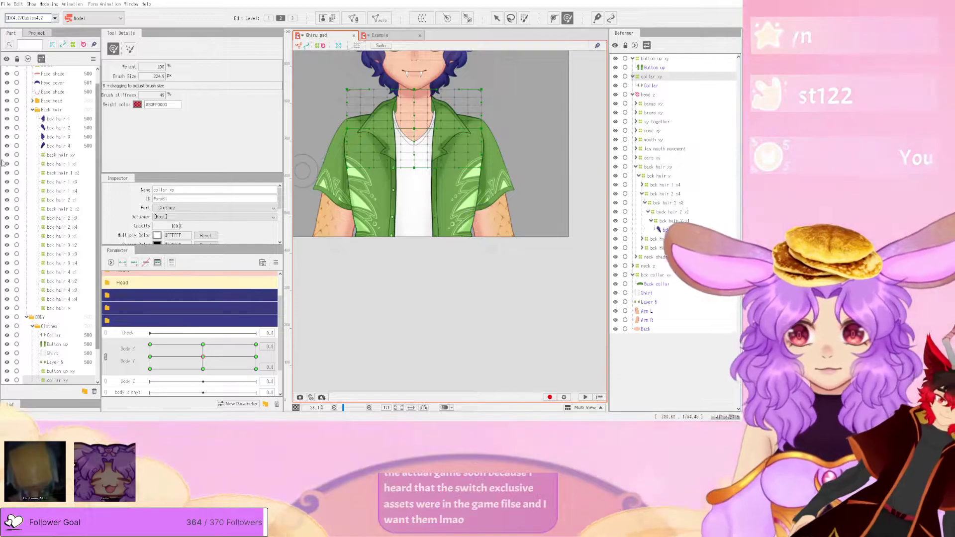
{"action": "scroll", "coordinate": [64, 276], "scroll_direction": "down", "scroll_amount": 2}
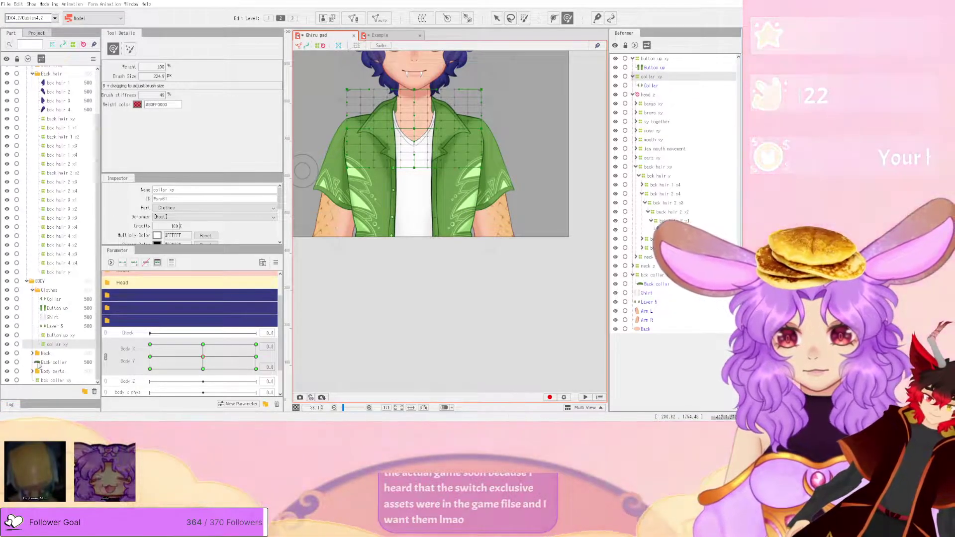
{"action": "left_click", "coordinate": [33, 371]}
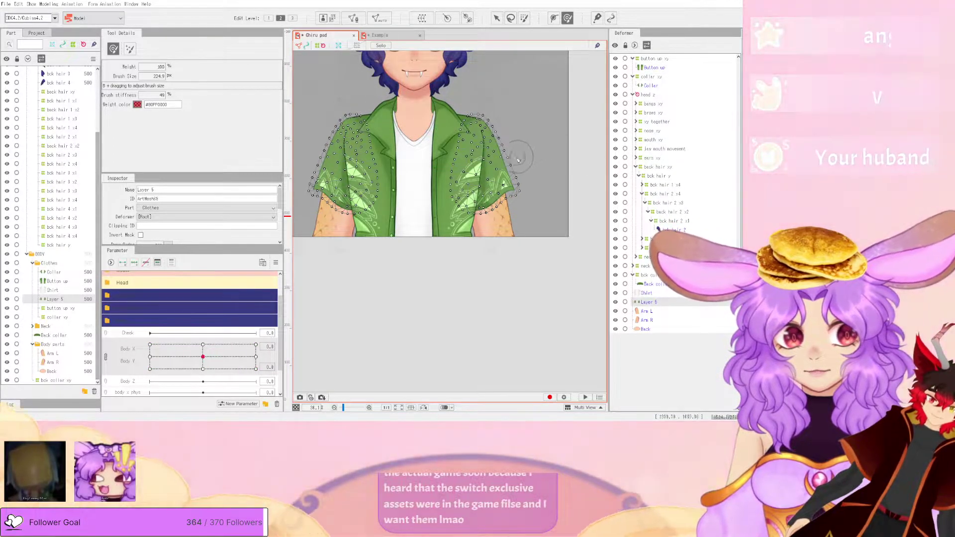
{"action": "scroll", "coordinate": [478, 174], "scroll_direction": "down", "scroll_amount": 2}
{"action": "scroll", "coordinate": [467, 146], "scroll_direction": "up", "scroll_amount": 2}
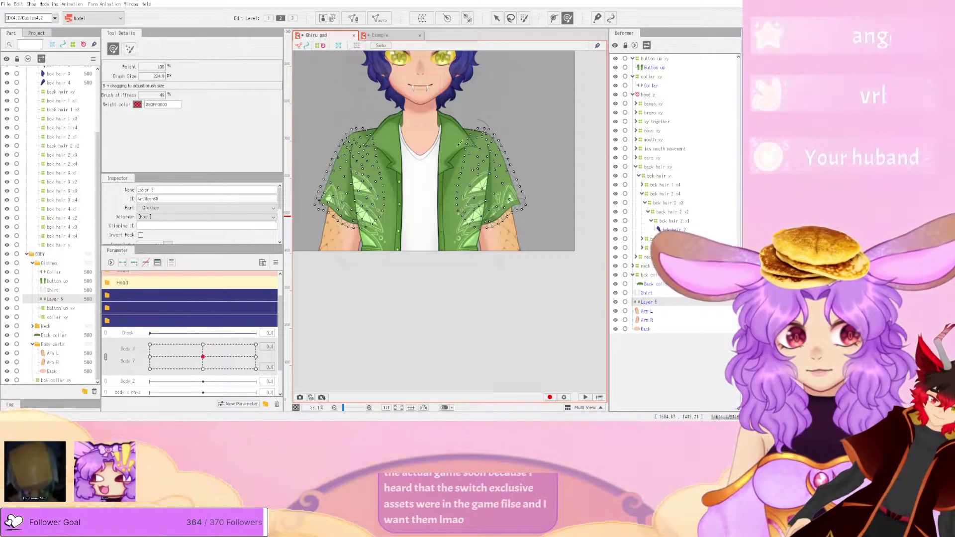
{"action": "left_click", "coordinate": [7, 299]}
{"action": "left_click", "coordinate": [6, 299]}
{"action": "scroll", "coordinate": [504, 128], "scroll_direction": "down", "scroll_amount": 2}
{"action": "scroll", "coordinate": [490, 97], "scroll_direction": "up", "scroll_amount": 2}
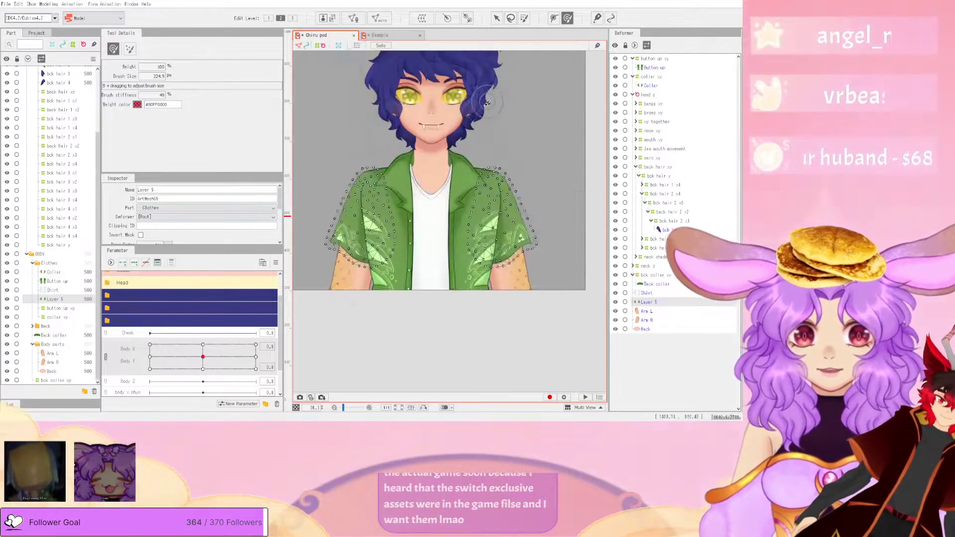
{"action": "scroll", "coordinate": [454, 66], "scroll_direction": "up", "scroll_amount": 2}
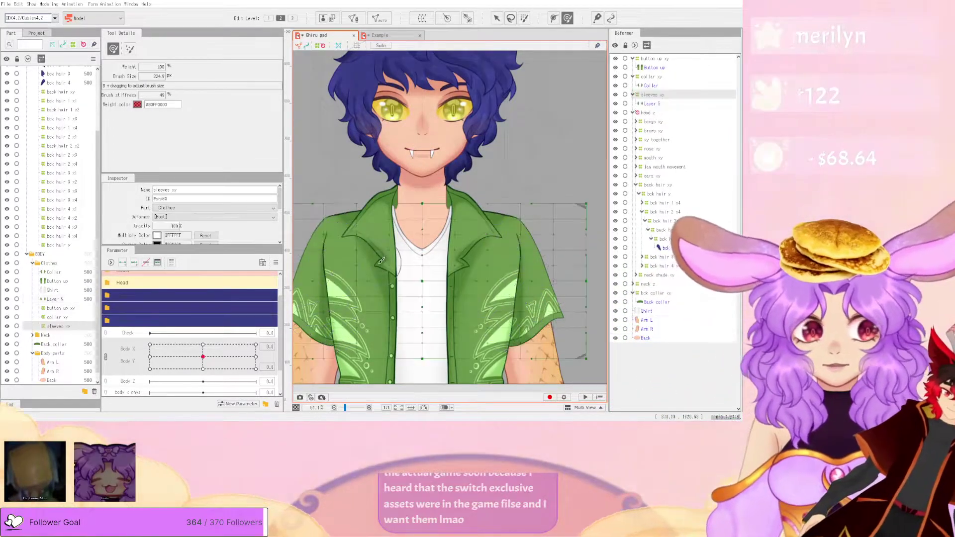
- Unlink Body X and Body Y and add three keys on Body X to the sleeves xy warp
{"action": "left_click", "coordinate": [134, 263]}
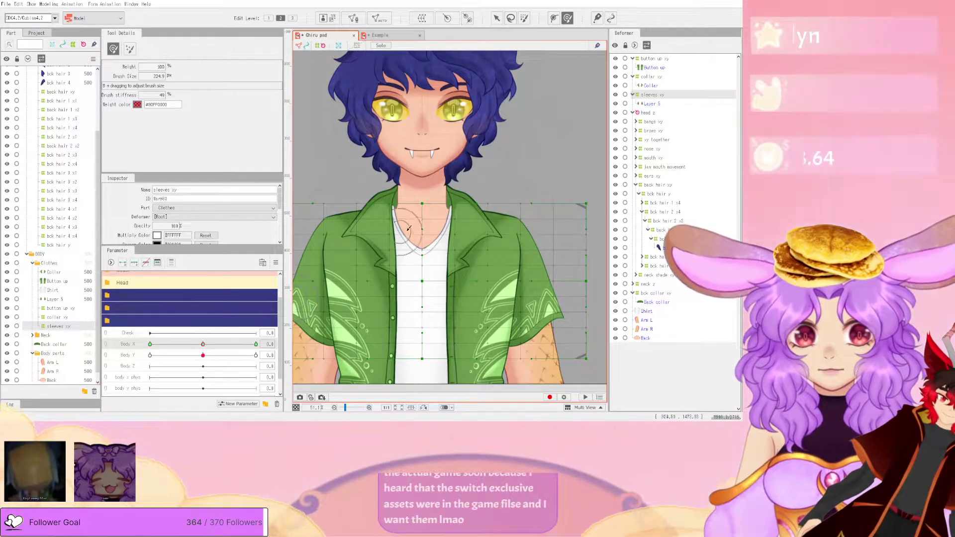
{"action": "scroll", "coordinate": [405, 230], "scroll_direction": "down", "scroll_amount": 3}
{"action": "scroll", "coordinate": [411, 241], "scroll_direction": "up", "scroll_amount": 2}
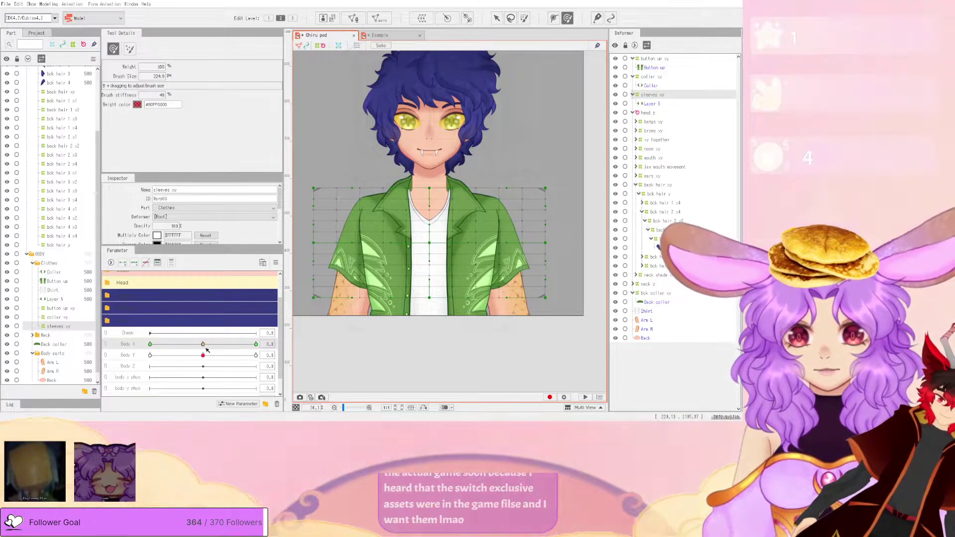
- At Body X 10, pull the points on the left side and upper-left edge of the sleeves xy warp inward toward the body
{"action": "left_click_drag", "start_coordinate": [208, 349], "coordinate": [338, 334]}
{"action": "scroll", "coordinate": [340, 212], "scroll_direction": "up", "scroll_amount": 2}
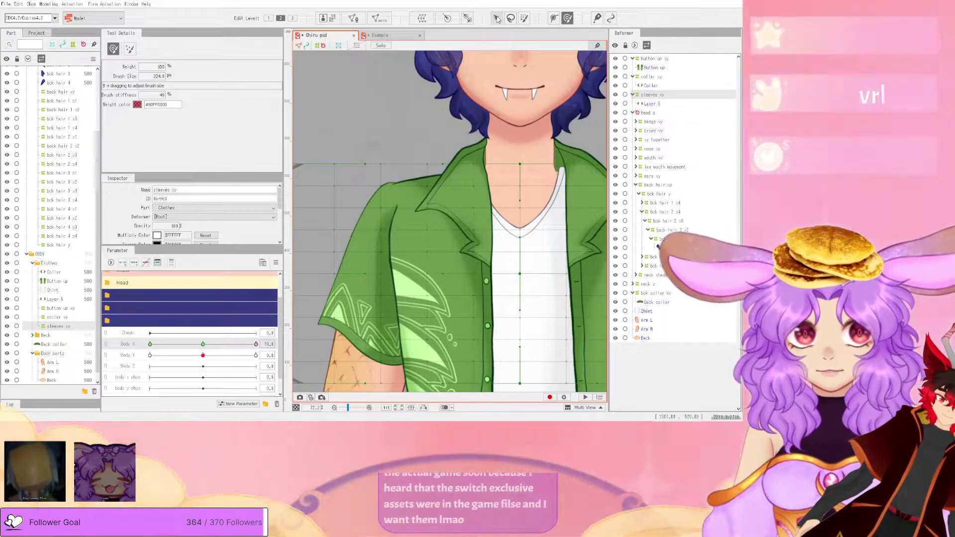
{"action": "left_click", "coordinate": [496, 18]}
{"action": "scroll", "coordinate": [497, 109], "scroll_direction": "down", "scroll_amount": 2}
{"action": "scroll", "coordinate": [419, 179], "scroll_direction": "up", "scroll_amount": 2}
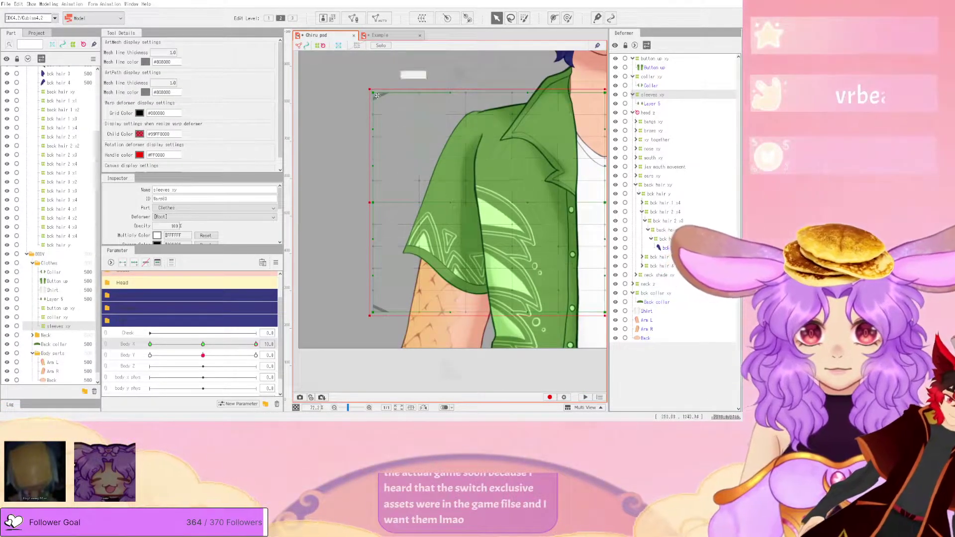
{"action": "left_click_drag", "start_coordinate": [373, 203], "coordinate": [380, 206]}
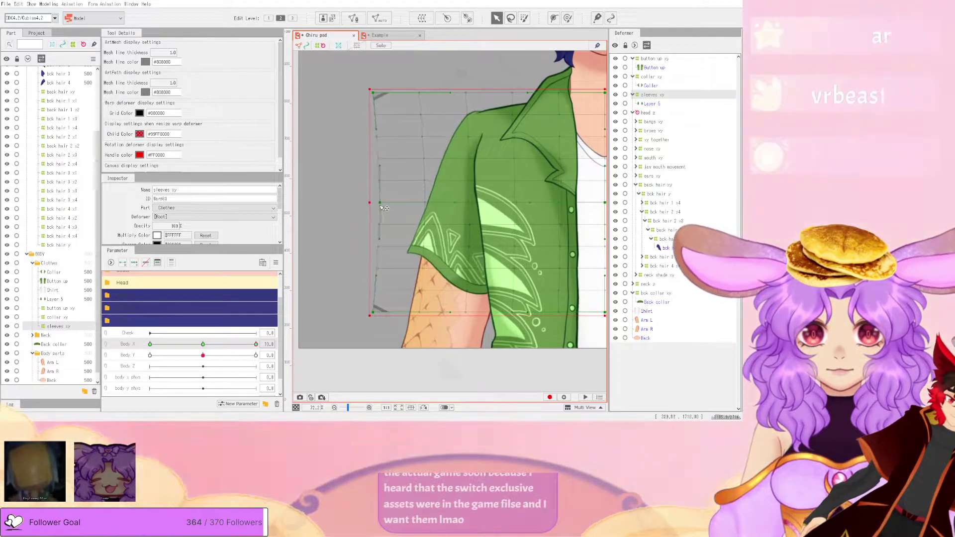
{"action": "left_click_drag", "start_coordinate": [393, 93], "coordinate": [396, 93]}
{"action": "scroll", "coordinate": [389, 117], "scroll_direction": "down", "scroll_amount": 2}
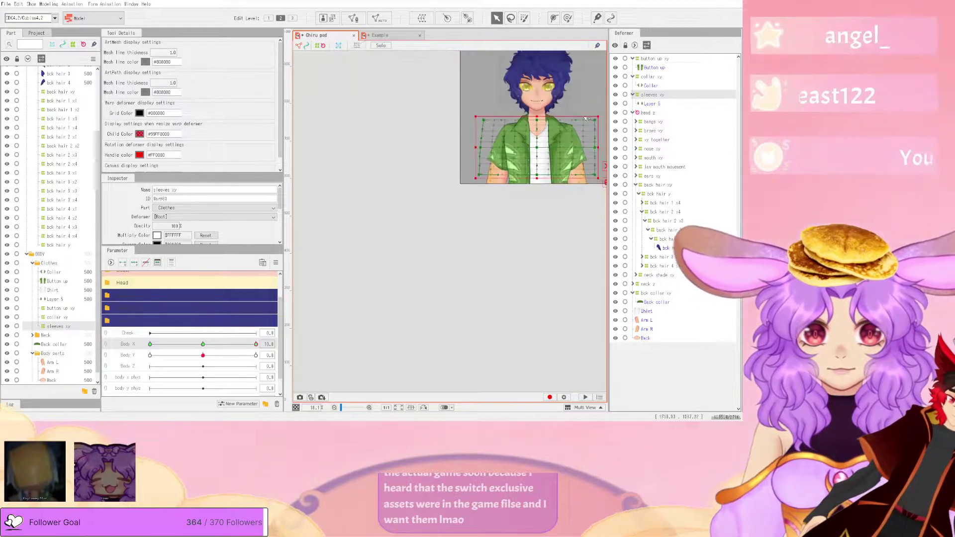
- Adjust the right side and lower edge of the sleeves xy warp at Body X 10 so the sleeves follow the turned shirt
{"action": "scroll", "coordinate": [551, 148], "scroll_direction": "up", "scroll_amount": 4}
{"action": "scroll", "coordinate": [551, 148], "scroll_direction": "down", "scroll_amount": 2}
{"action": "scroll", "coordinate": [543, 110], "scroll_direction": "up", "scroll_amount": 2}
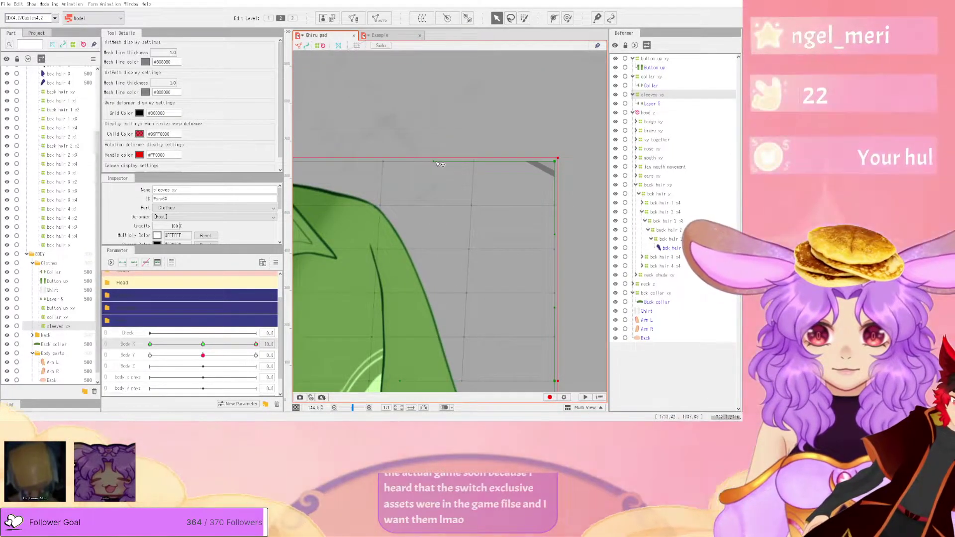
{"action": "scroll", "coordinate": [566, 217], "scroll_direction": "down", "scroll_amount": 5}
{"action": "scroll", "coordinate": [459, 221], "scroll_direction": "up", "scroll_amount": 3}
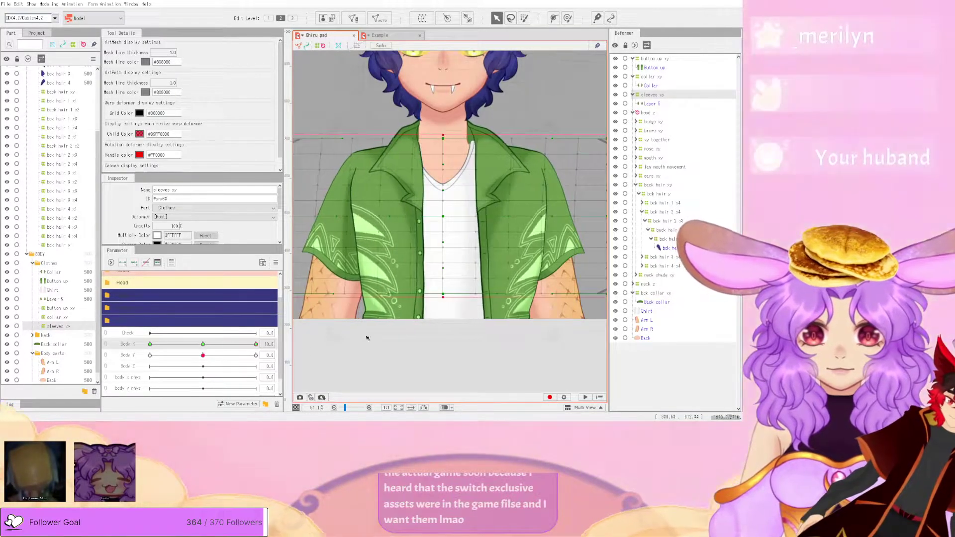
{"action": "scroll", "coordinate": [351, 336], "scroll_direction": "down", "scroll_amount": 1}
{"action": "scroll", "coordinate": [361, 285], "scroll_direction": "up", "scroll_amount": 2}
{"action": "left_click_drag", "start_coordinate": [354, 277], "coordinate": [405, 276]}
{"action": "scroll", "coordinate": [395, 280], "scroll_direction": "down", "scroll_amount": 3}
{"action": "scroll", "coordinate": [477, 274], "scroll_direction": "up", "scroll_amount": 2}
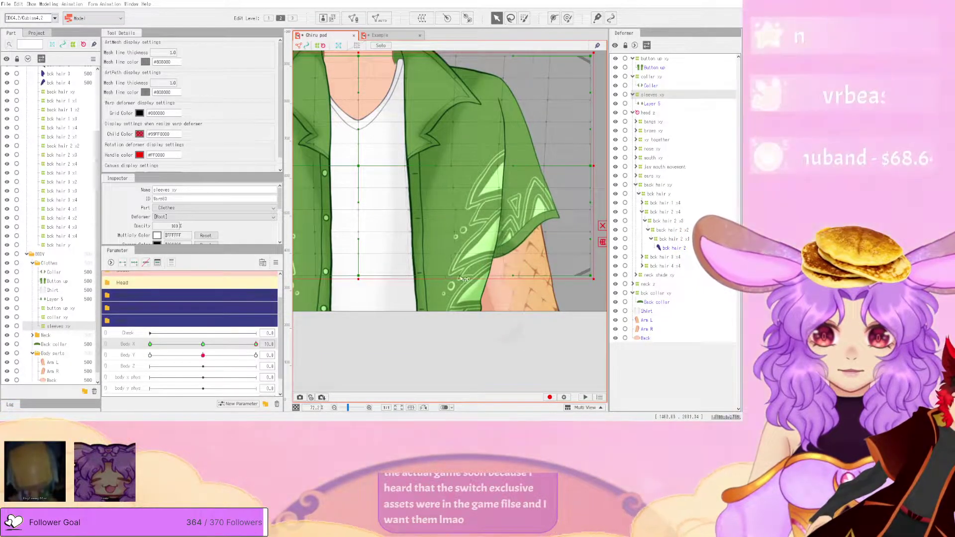
- Check the sleeve movement across Body X, return it to 10, and apply Reflect Motion to the sleeves xy warp
{"action": "scroll", "coordinate": [470, 277], "scroll_direction": "down", "scroll_amount": 2}
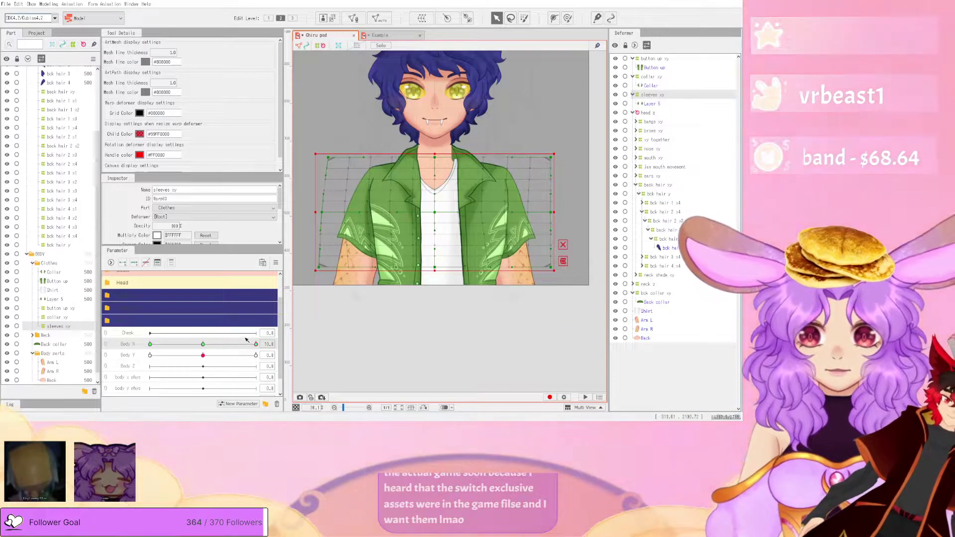
{"action": "left_click_drag", "start_coordinate": [150, 333], "coordinate": [221, 333]}
{"action": "left_click", "coordinate": [233, 344]}
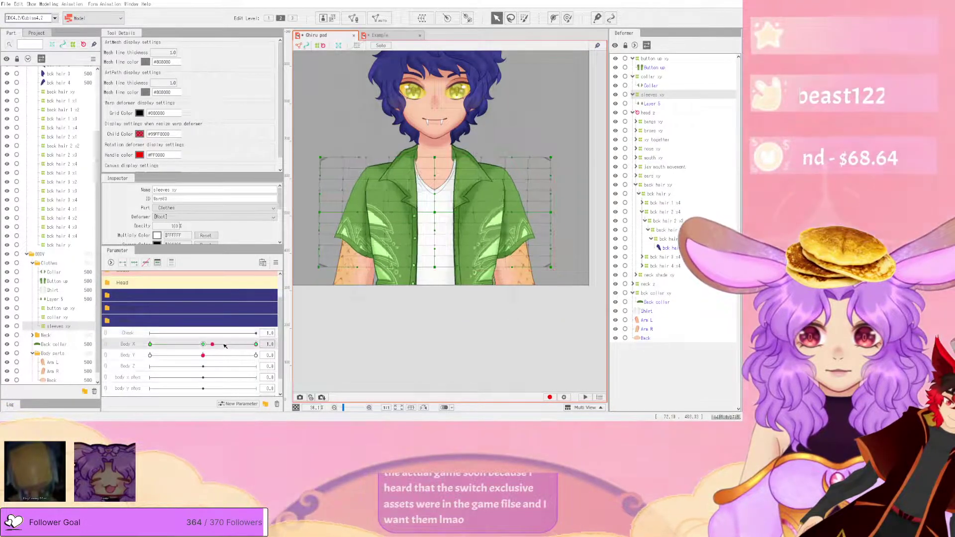
{"action": "left_click_drag", "start_coordinate": [256, 345], "coordinate": [231, 345]}
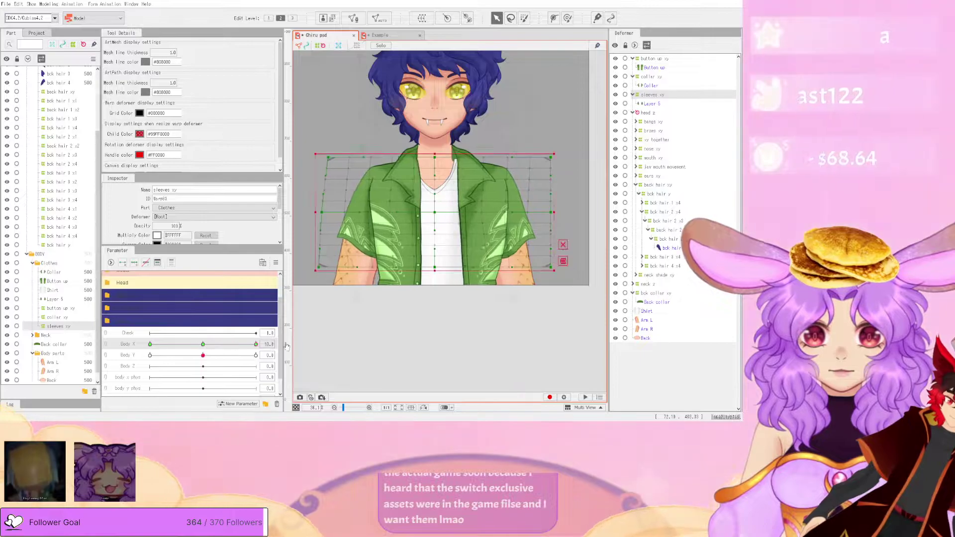
{"action": "left_click", "coordinate": [276, 263]}
{"action": "left_click", "coordinate": [324, 330]}
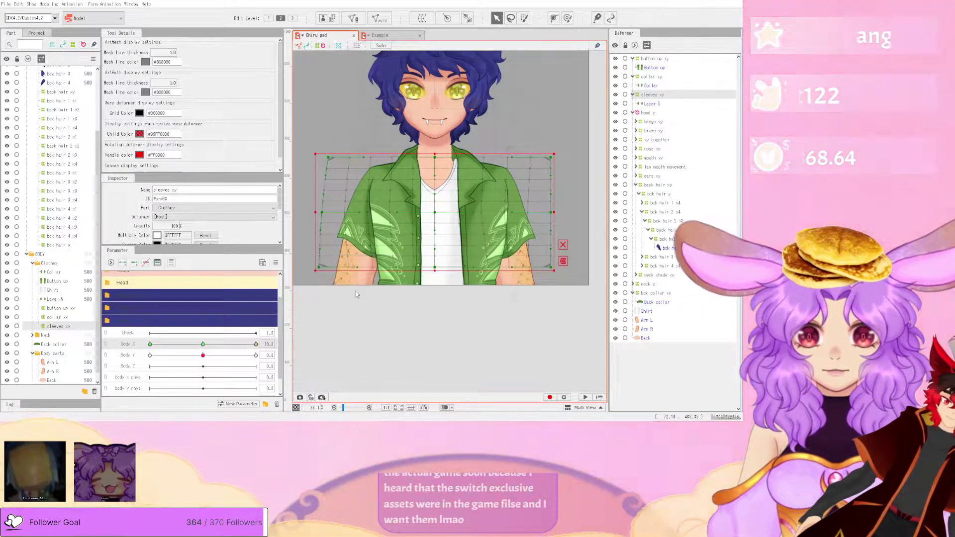
- Check the reflected Body X pose, return Body X to 0, and add three keys on Body Y to the sleeves xy warp
{"action": "left_click_drag", "start_coordinate": [256, 345], "coordinate": [150, 345]}
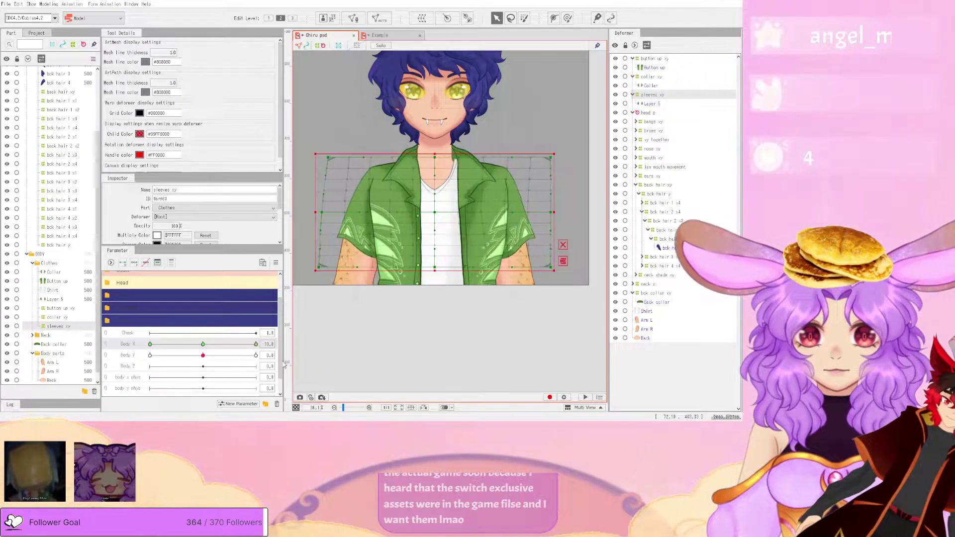
{"action": "left_click_drag", "start_coordinate": [117, 351], "coordinate": [174, 358]}
{"action": "left_click", "coordinate": [130, 263]}
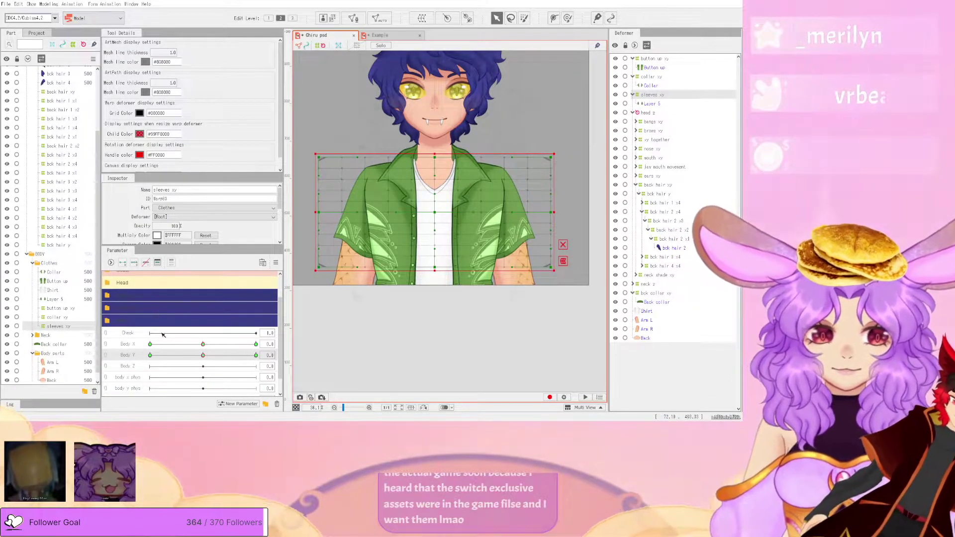
- At Body Y 10, reshape the upper-left edge of the sleeves xy warp above the shoulder on the left
{"action": "left_click_drag", "start_coordinate": [203, 356], "coordinate": [264, 344]}
{"action": "scroll", "coordinate": [398, 199], "scroll_direction": "up", "scroll_amount": 2}
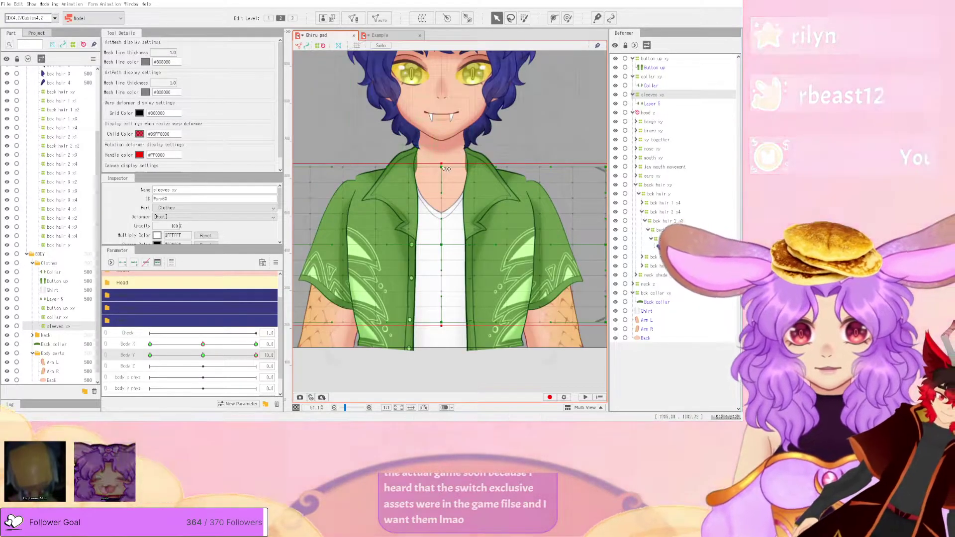
{"action": "scroll", "coordinate": [321, 144], "scroll_direction": "up", "scroll_amount": 4}
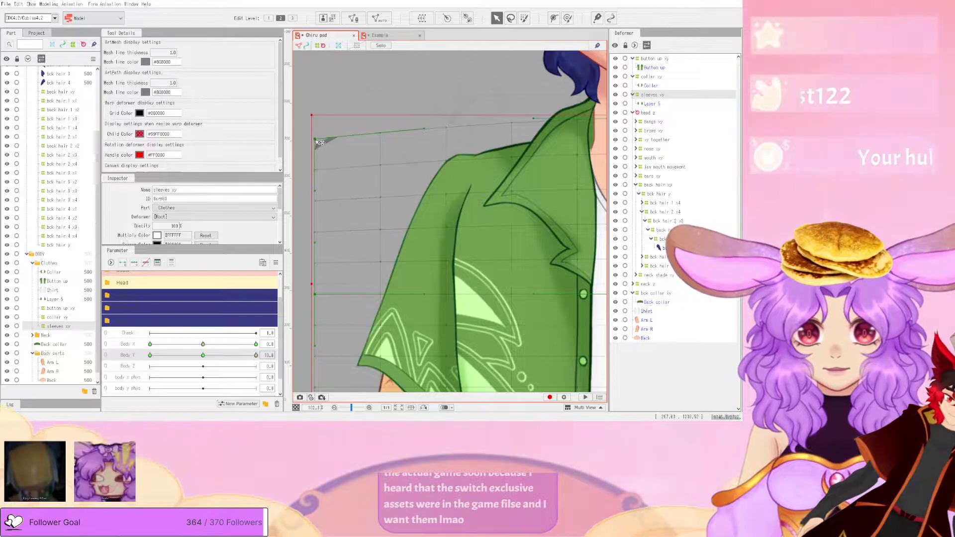
{"action": "left_click_drag", "start_coordinate": [321, 154], "coordinate": [321, 141]}
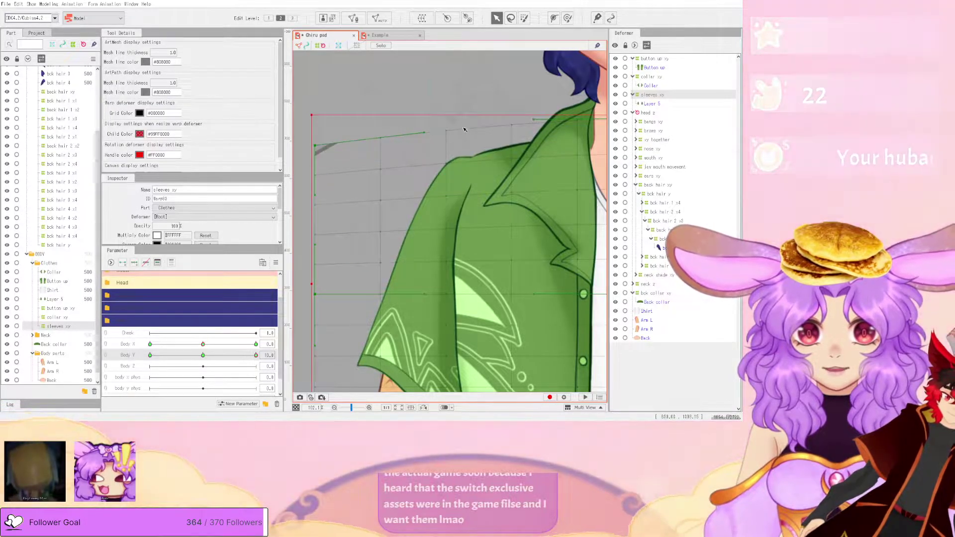
{"action": "mouse_move", "coordinate": [392, 151]}
{"action": "left_mouse_down"}
{"action": "mouse_move", "coordinate": [396, 143]}
{"action": "mouse_move", "coordinate": [426, 148]}
{"action": "mouse_move", "coordinate": [425, 162]}
{"action": "left_mouse_up"}
{"action": "left_click_drag", "start_coordinate": [496, 149], "coordinate": [501, 140]}
- Use the deform brush to smooth the upper-left grid of the sleeves xy warp around the left-side shoulder
{"action": "scroll", "coordinate": [455, 130], "scroll_direction": "down", "scroll_amount": 2}
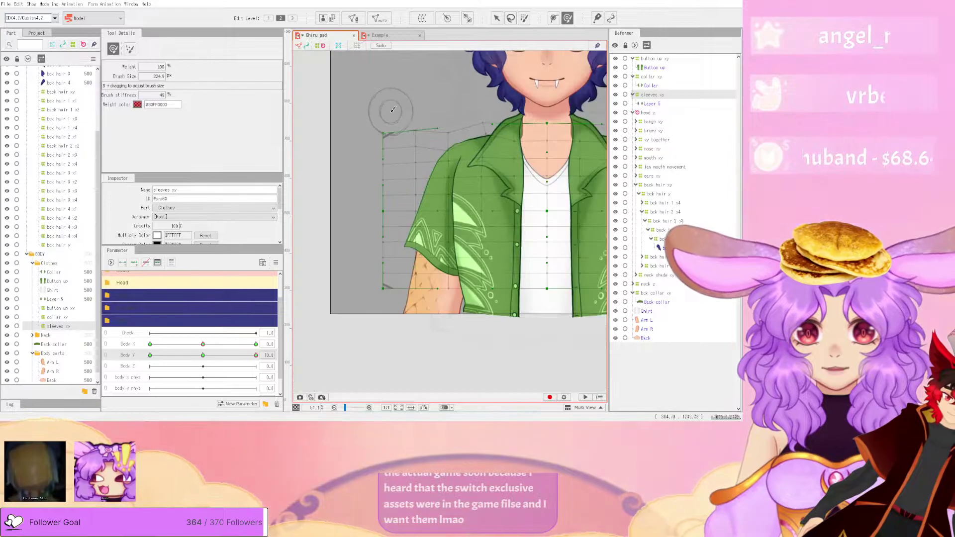
{"action": "scroll", "coordinate": [471, 138], "scroll_direction": "up", "scroll_amount": 3}
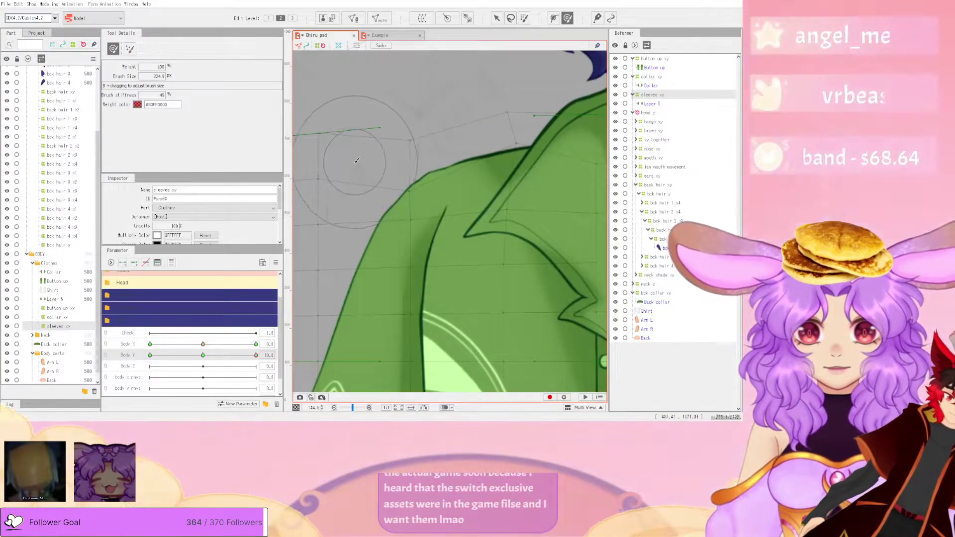
{"action": "left_click_drag", "start_coordinate": [351, 157], "coordinate": [288, 144]}
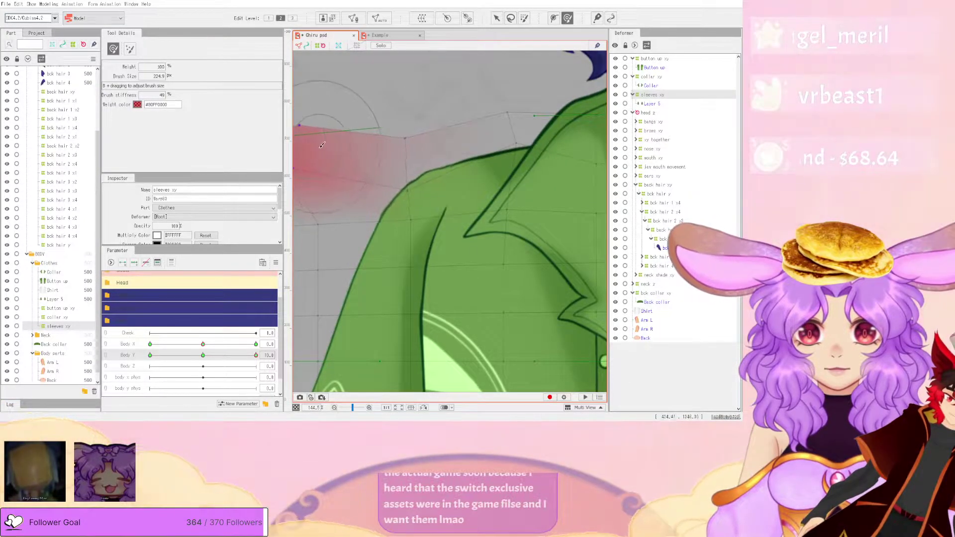
{"action": "scroll", "coordinate": [321, 144], "scroll_direction": "down", "scroll_amount": 5}
{"action": "scroll", "coordinate": [447, 134], "scroll_direction": "down", "scroll_amount": 1}
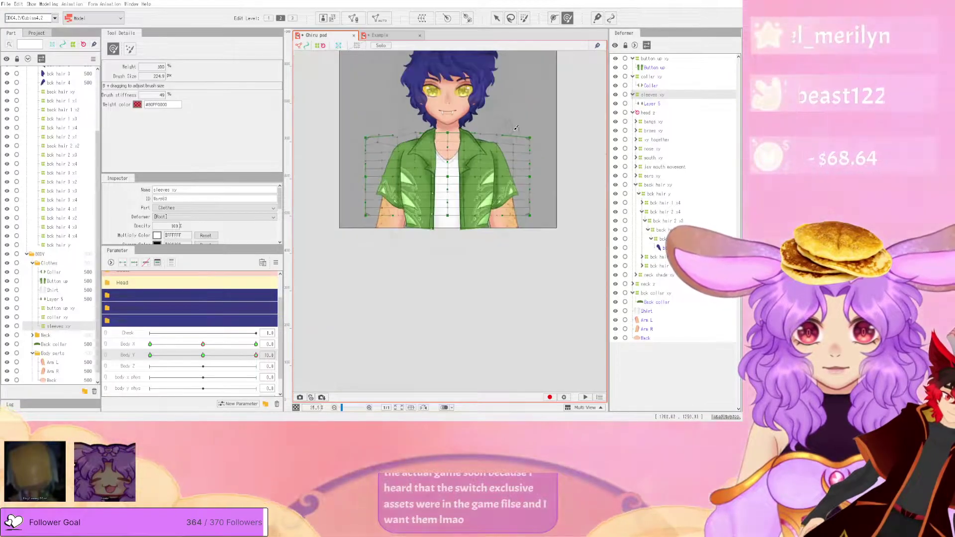
- Brush the upper-right grid of the sleeves xy warp so the right-side shoulder follows the shirt at Body Y 10
{"action": "scroll", "coordinate": [458, 142], "scroll_direction": "up", "scroll_amount": 6}
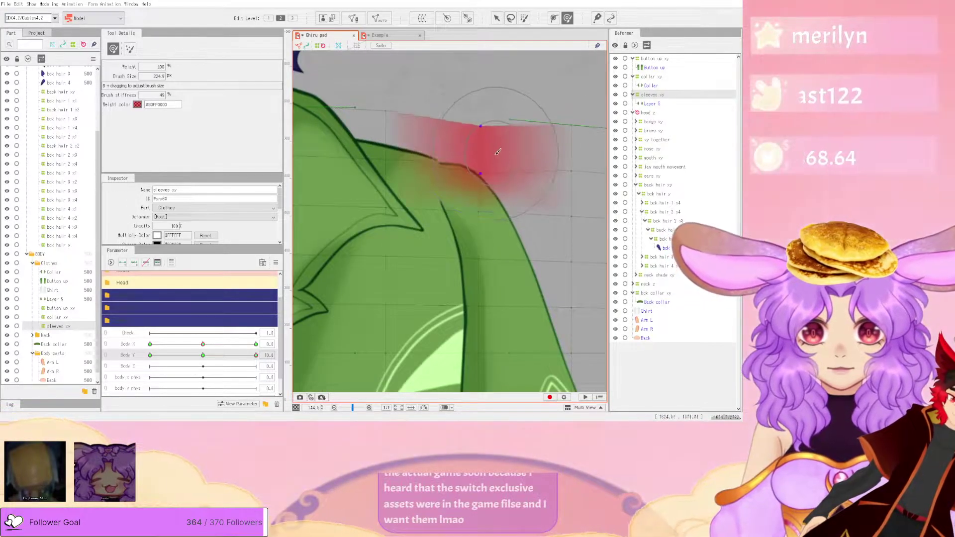
{"action": "left_click_drag", "start_coordinate": [384, 153], "coordinate": [403, 144]}
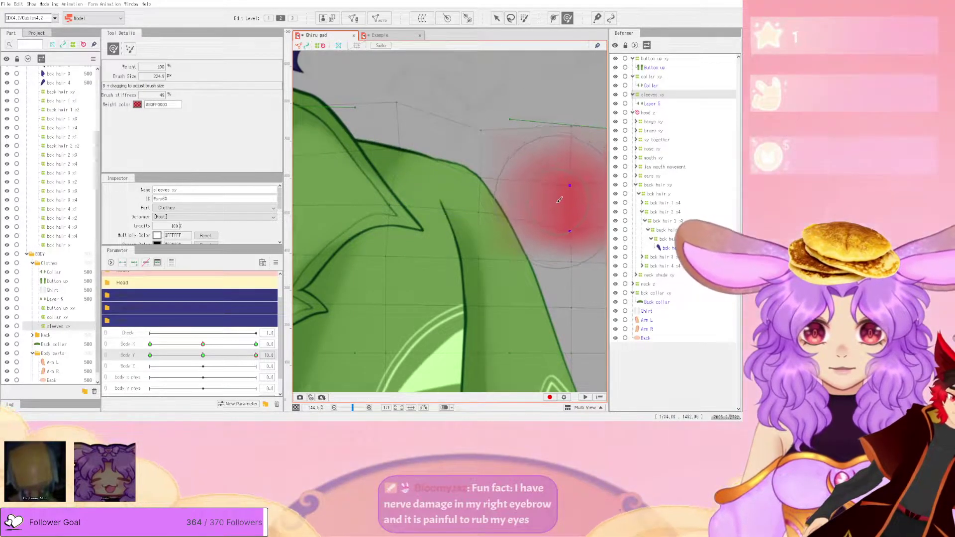
{"action": "scroll", "coordinate": [560, 200], "scroll_direction": "down", "scroll_amount": 3}
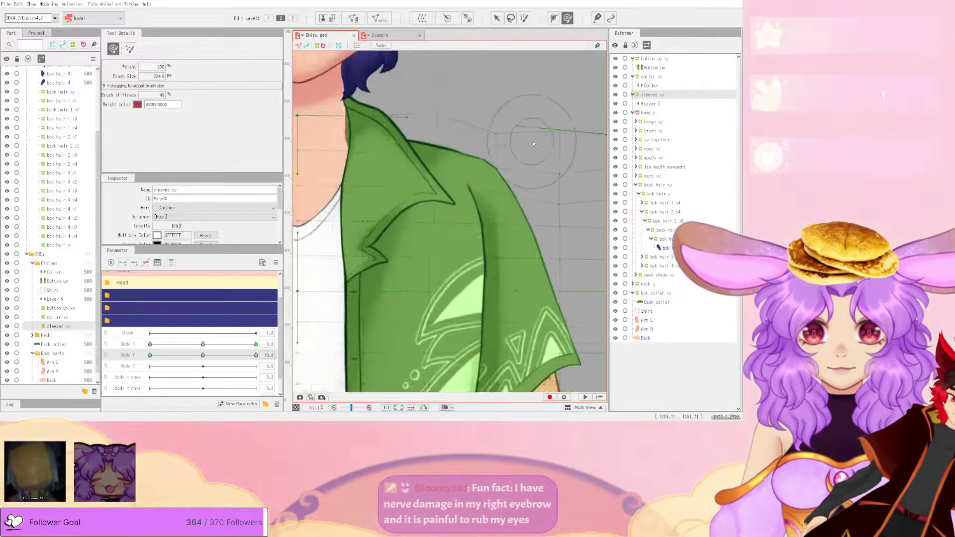
{"action": "scroll", "coordinate": [534, 140], "scroll_direction": "down", "scroll_amount": 8}
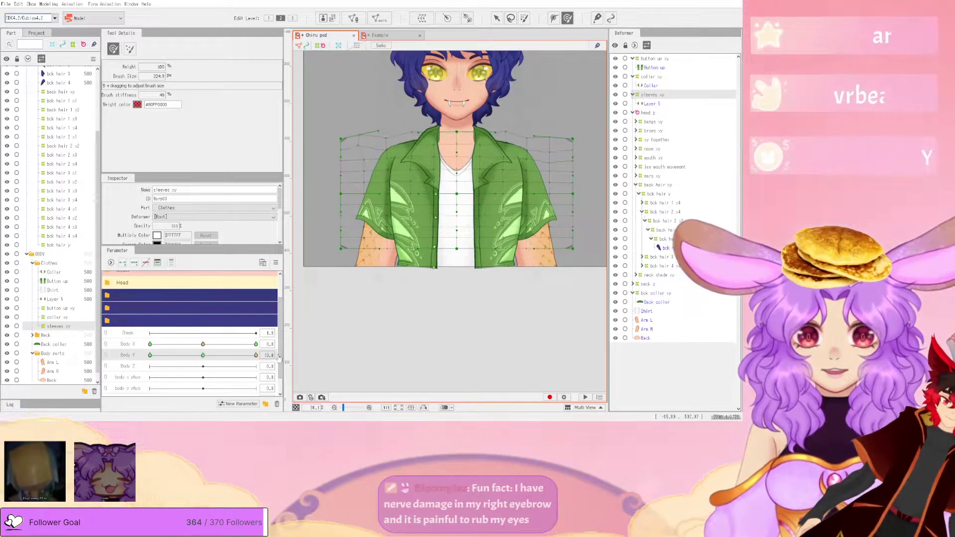
- Raise the lower corners of the sleeves xy warp at Body Y 10 and check the motion along Body Y
{"action": "left_click_drag", "start_coordinate": [222, 356], "coordinate": [302, 326]}
{"action": "scroll", "coordinate": [420, 241], "scroll_direction": "up", "scroll_amount": 2}
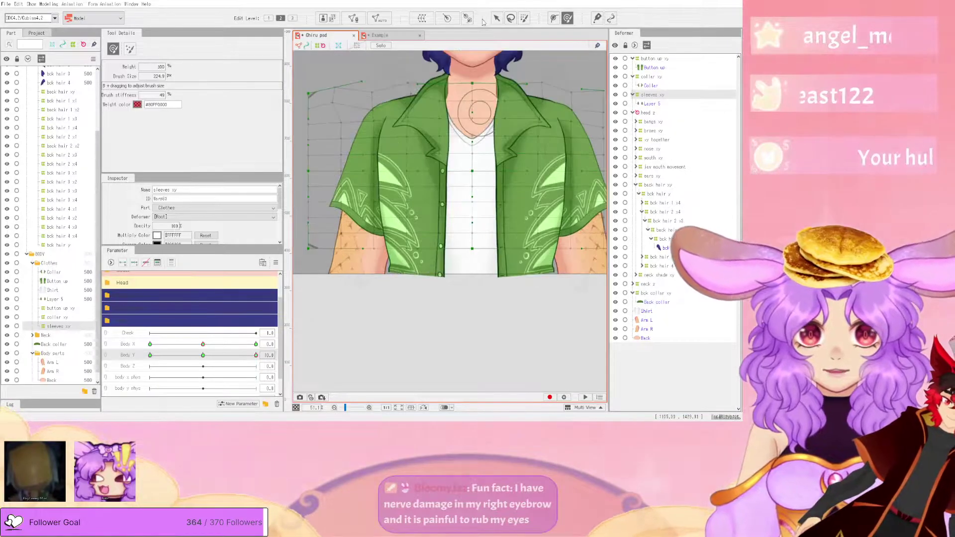
{"action": "left_click", "coordinate": [497, 18]}
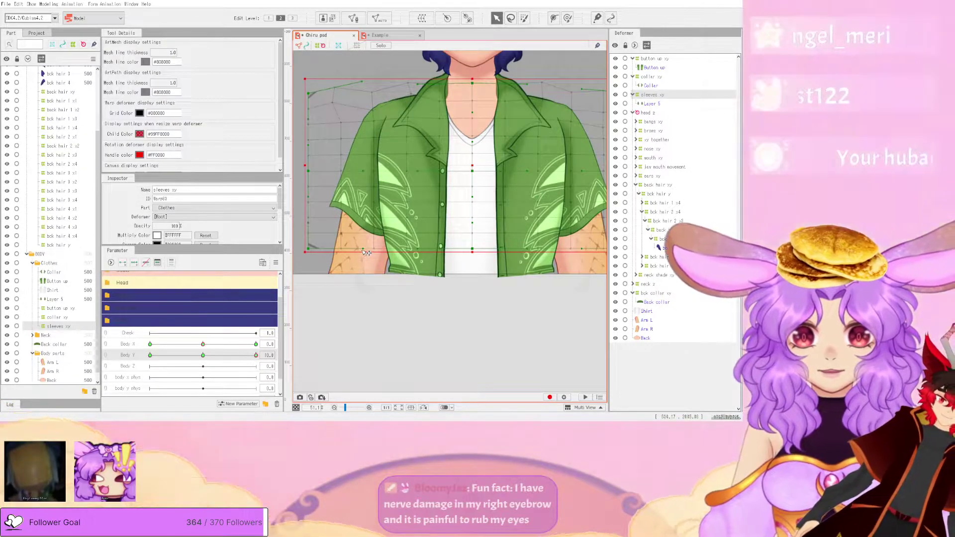
{"action": "scroll", "coordinate": [369, 243], "scroll_direction": "down", "scroll_amount": 2}
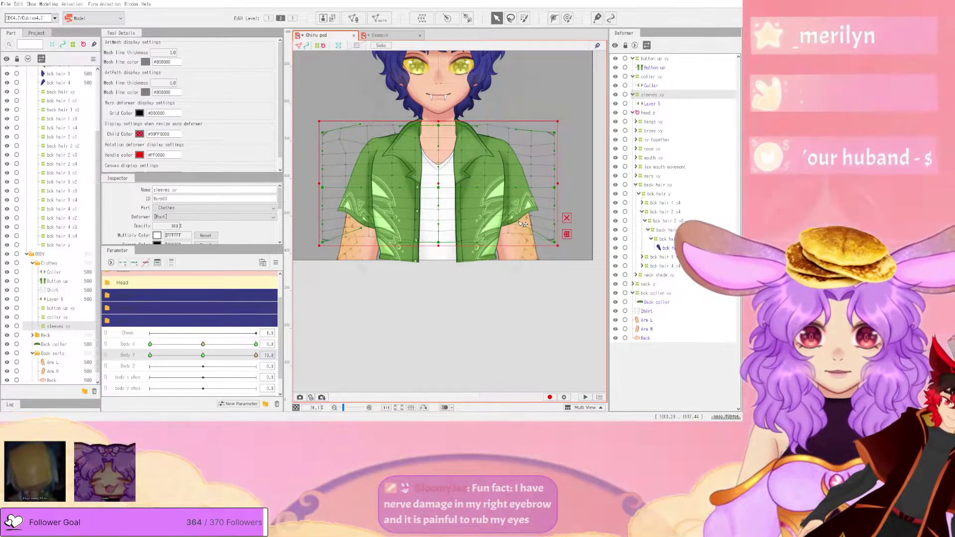
{"action": "left_click_drag", "start_coordinate": [256, 356], "coordinate": [231, 355]}
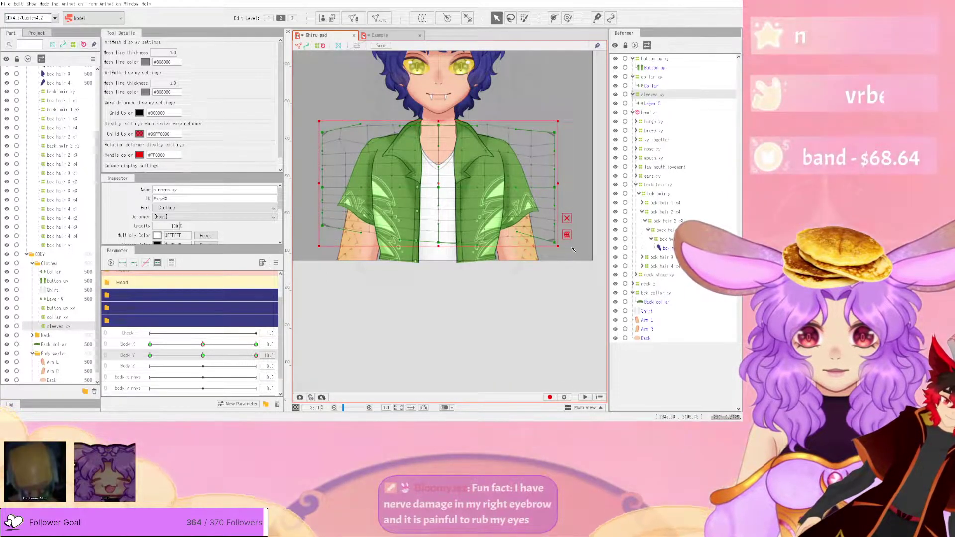
{"action": "left_click_drag", "start_coordinate": [558, 245], "coordinate": [559, 233]}
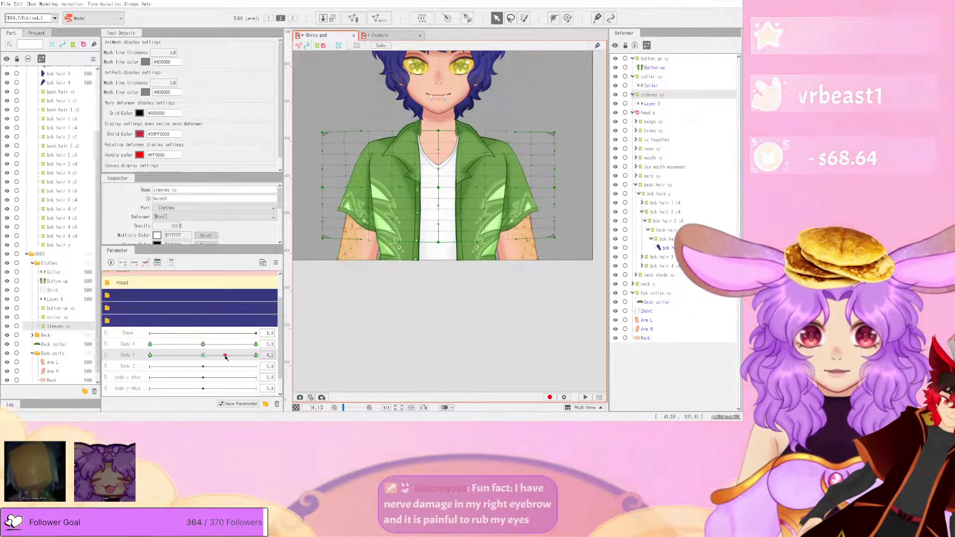
{"action": "left_click_drag", "start_coordinate": [256, 355], "coordinate": [214, 357]}
- Refine the left-side shoulder and upper edge of the sleeves xy warp with the deform brush at Body Y 10
{"action": "scroll", "coordinate": [320, 155], "scroll_direction": "up", "scroll_amount": 5}
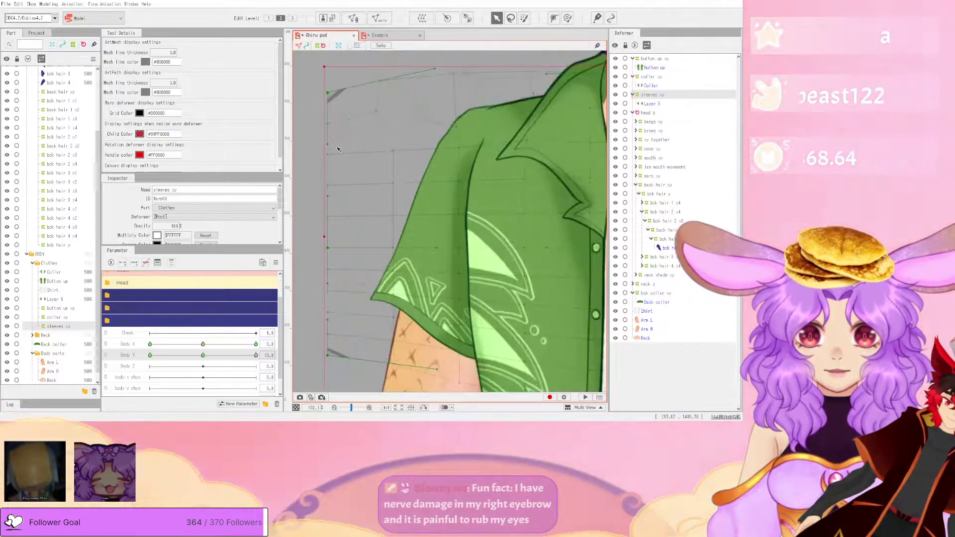
{"action": "left_click", "coordinate": [568, 18]}
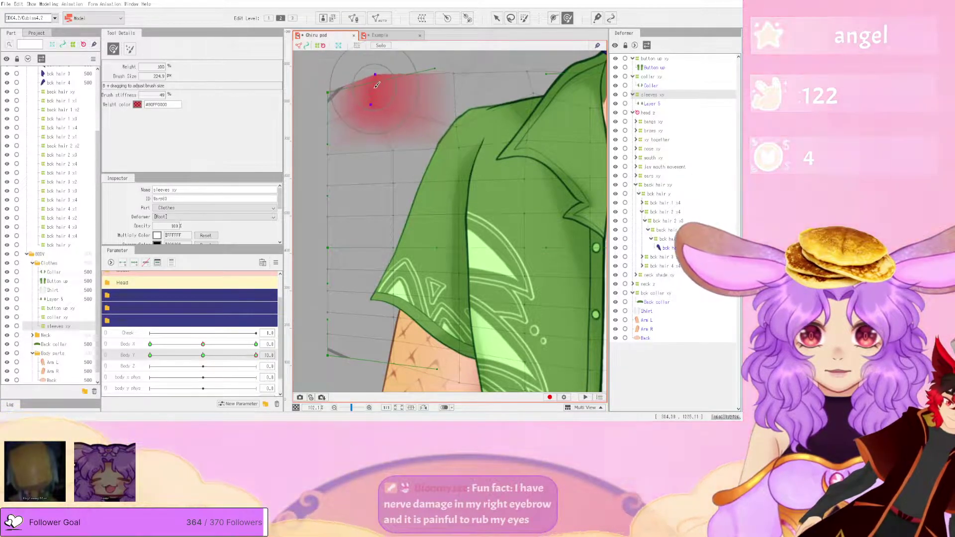
{"action": "scroll", "coordinate": [405, 91], "scroll_direction": "down", "scroll_amount": 6}
{"action": "scroll", "coordinate": [423, 105], "scroll_direction": "up", "scroll_amount": 5}
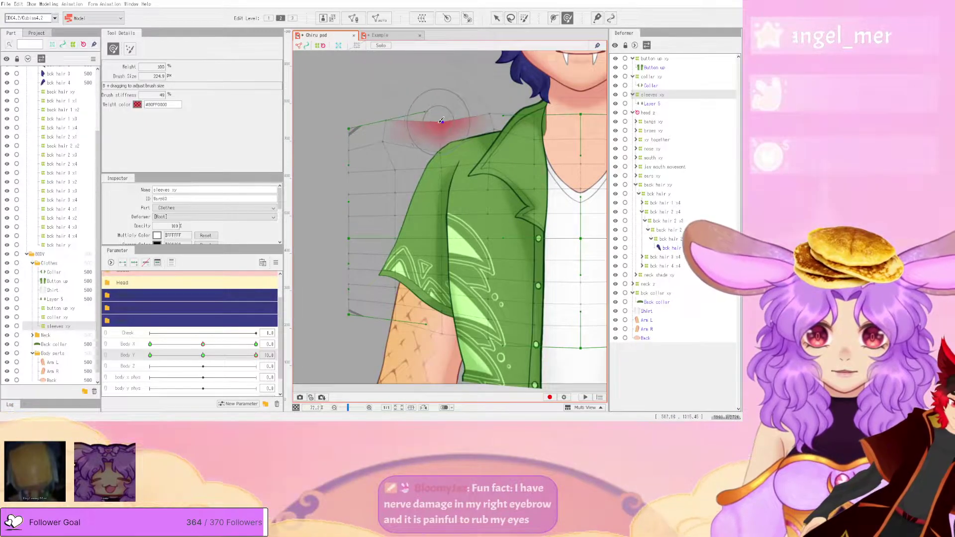
{"action": "scroll", "coordinate": [440, 120], "scroll_direction": "up", "scroll_amount": 5}
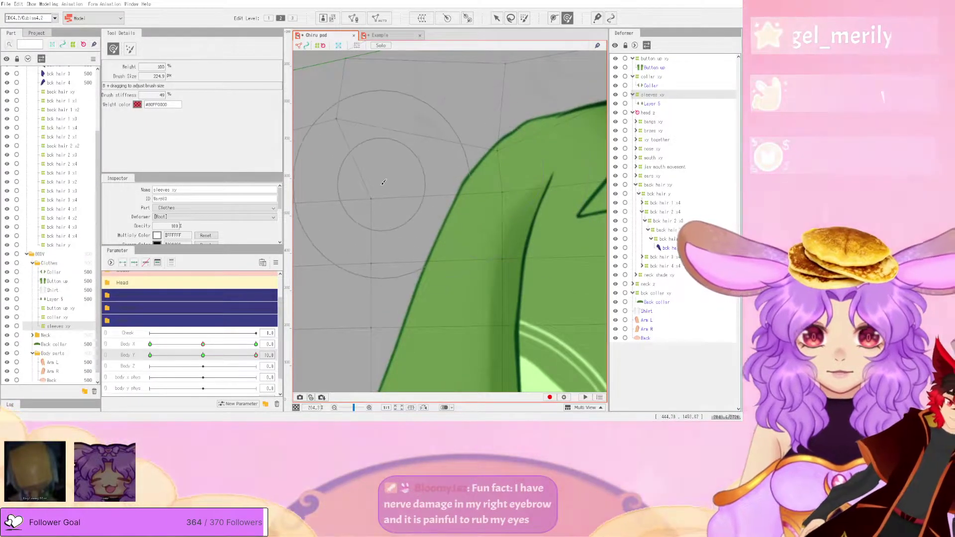
{"action": "mouse_move", "coordinate": [371, 167]}
{"action": "left_mouse_down"}
{"action": "mouse_move", "coordinate": [377, 132]}
{"action": "mouse_move", "coordinate": [401, 144]}
{"action": "left_mouse_up"}
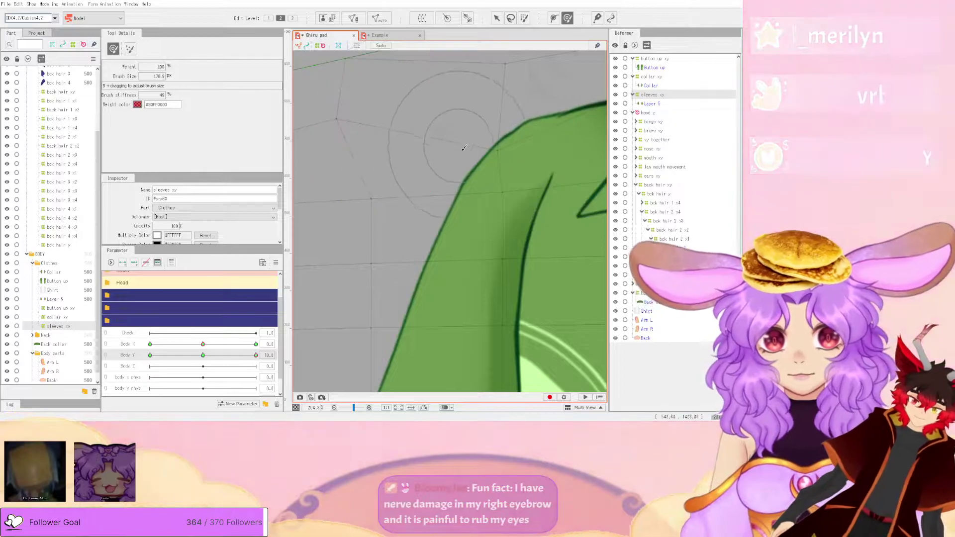
{"action": "left_click_drag", "start_coordinate": [487, 157], "coordinate": [476, 157]}
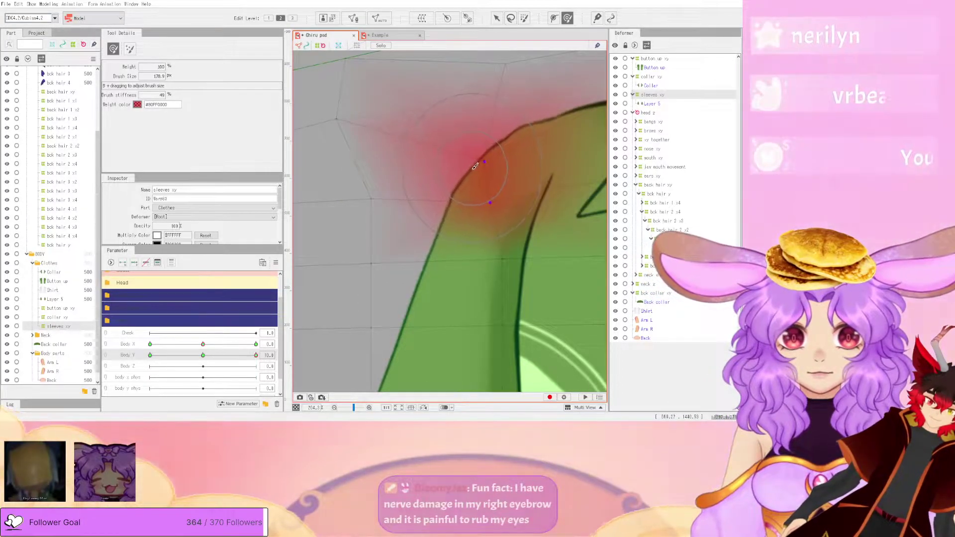
{"action": "scroll", "coordinate": [474, 167], "scroll_direction": "down", "scroll_amount": 5}
{"action": "scroll", "coordinate": [490, 78], "scroll_direction": "up", "scroll_amount": 3}
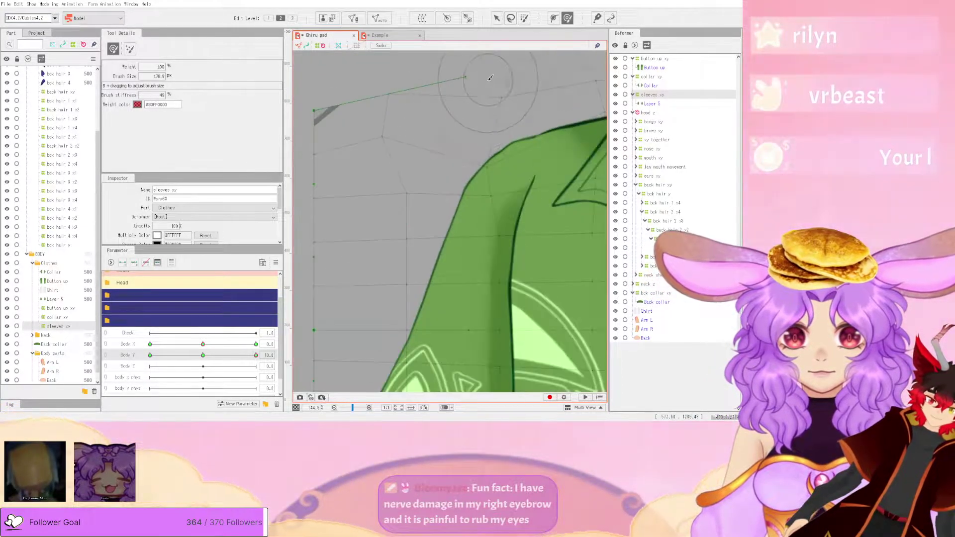
{"action": "left_click_drag", "start_coordinate": [490, 78], "coordinate": [484, 66]}
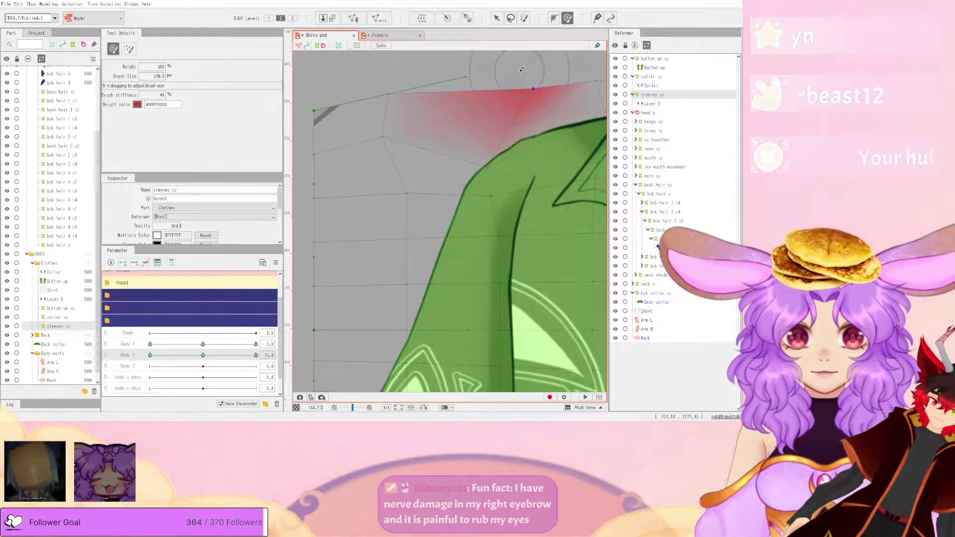
{"action": "scroll", "coordinate": [407, 153], "scroll_direction": "down", "scroll_amount": 2}
{"action": "scroll", "coordinate": [407, 153], "scroll_direction": "down", "scroll_amount": 6}
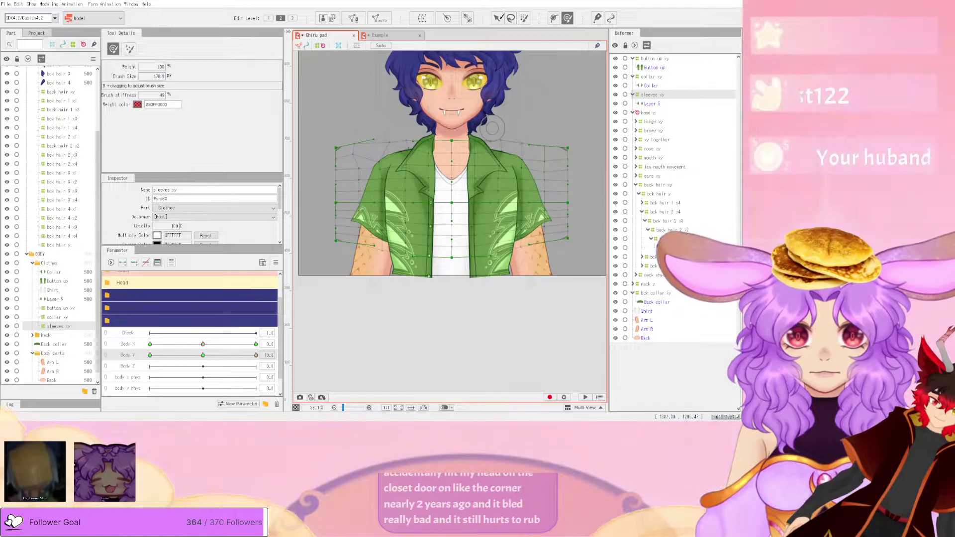
- Deselect the warp, save the model, and check the sleeve movement across Body Y
{"action": "key", "text": "v"}
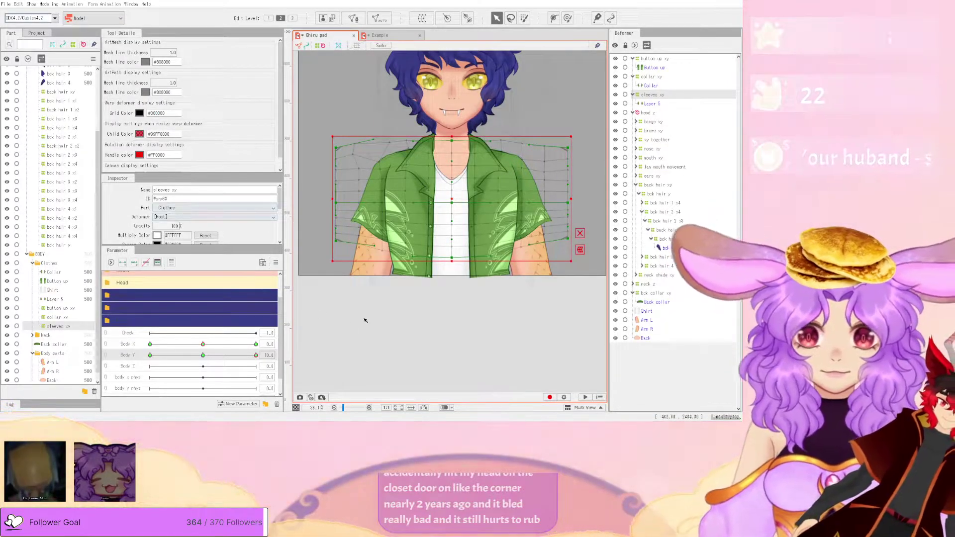
{"action": "left_click", "coordinate": [365, 320]}
{"action": "left_click_drag", "start_coordinate": [230, 355], "coordinate": [269, 343]}
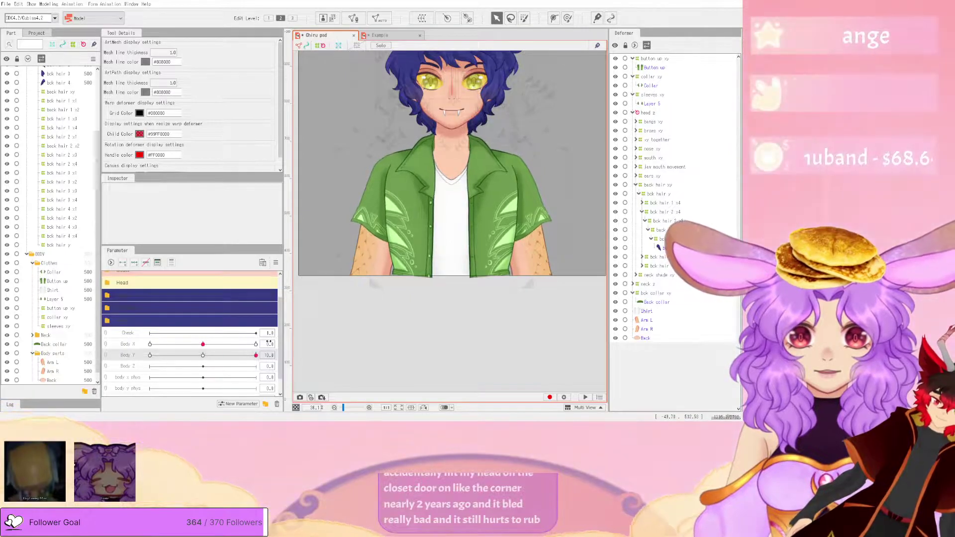
{"action": "left_click_drag", "start_coordinate": [190, 354], "coordinate": [256, 355]}
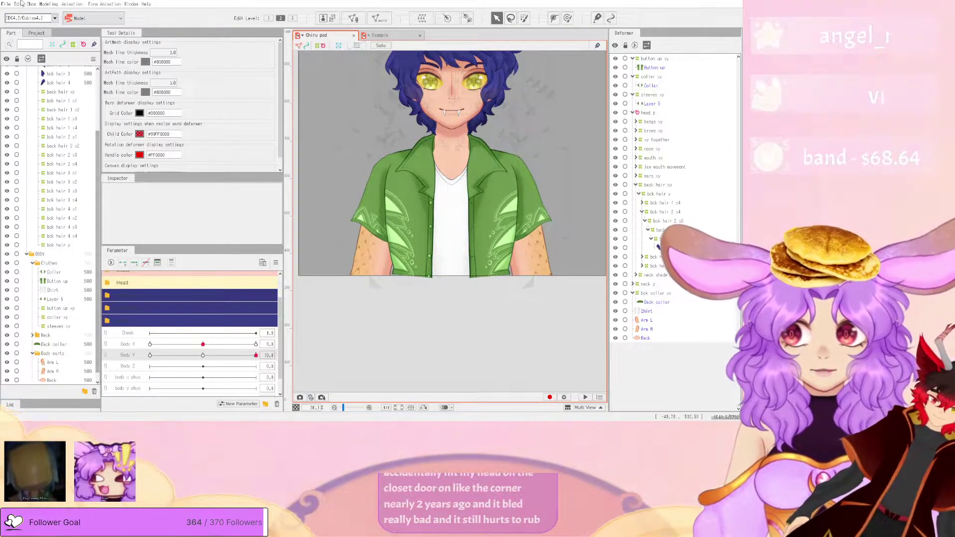
{"action": "left_click", "coordinate": [3, 5]}
{"action": "left_click", "coordinate": [49, 77]}
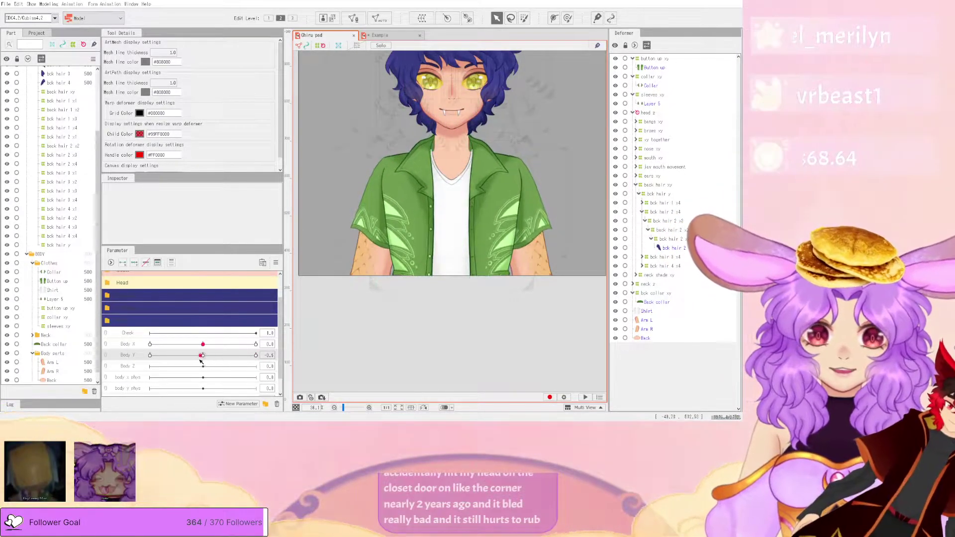
{"action": "left_click_drag", "start_coordinate": [186, 365], "coordinate": [305, 348]}
{"action": "left_click_drag", "start_coordinate": [174, 362], "coordinate": [257, 324]}
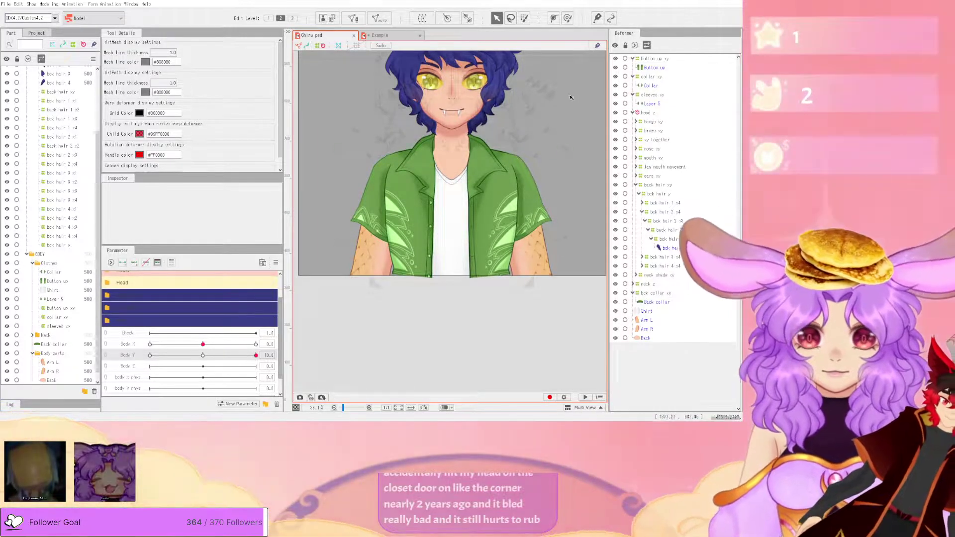
- Raise the upper edge of the sleeves xy warp over the left-side shoulder at Body Y -10
{"action": "left_click", "coordinate": [666, 68]}
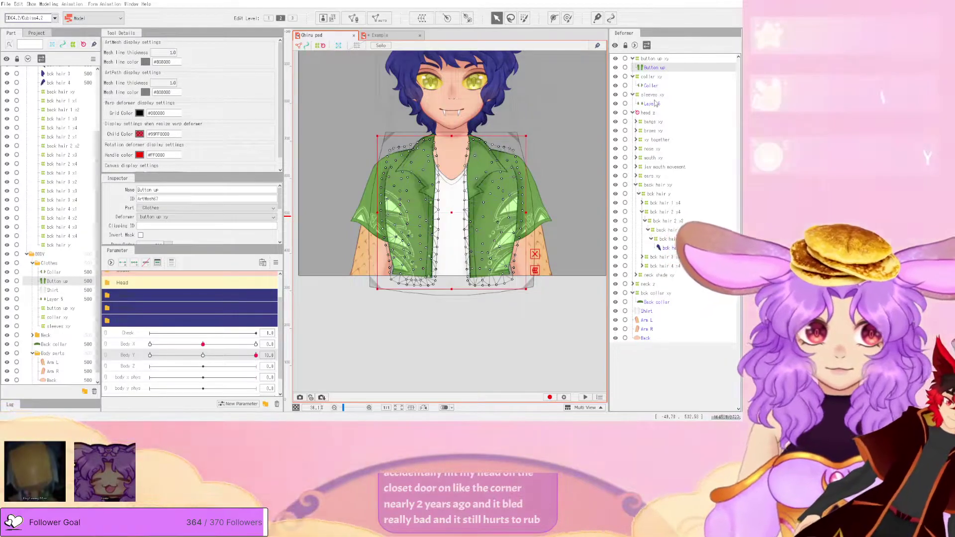
{"action": "left_click", "coordinate": [659, 96]}
{"action": "left_click_drag", "start_coordinate": [256, 355], "coordinate": [85, 360]}
{"action": "scroll", "coordinate": [425, 250], "scroll_direction": "up", "scroll_amount": 2}
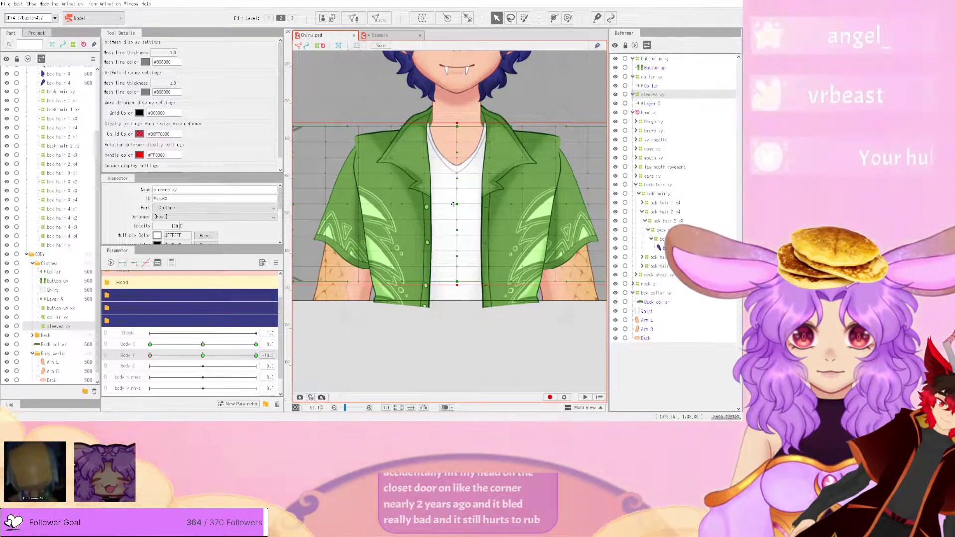
{"action": "scroll", "coordinate": [452, 206], "scroll_direction": "down", "scroll_amount": 3}
{"action": "scroll", "coordinate": [378, 155], "scroll_direction": "up", "scroll_amount": 5}
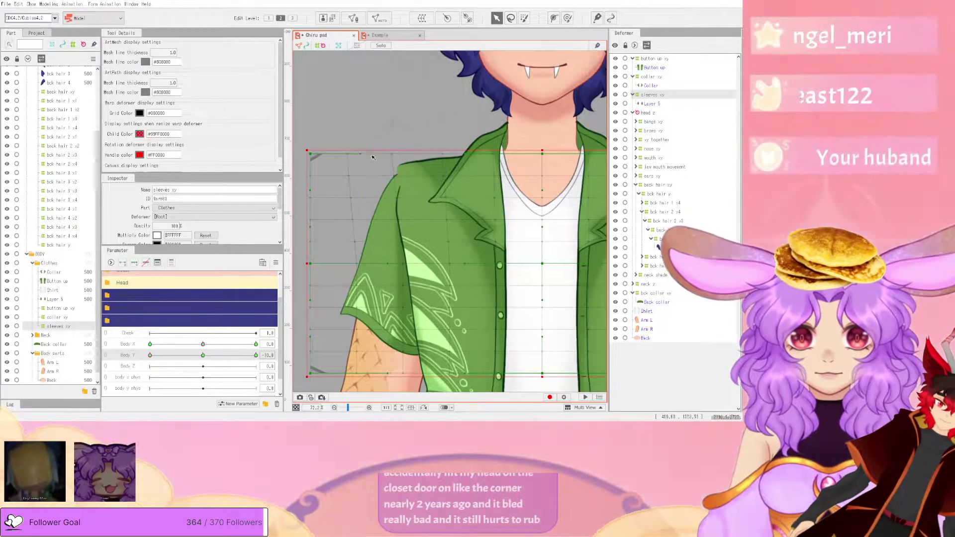
{"action": "scroll", "coordinate": [366, 151], "scroll_direction": "up", "scroll_amount": 4}
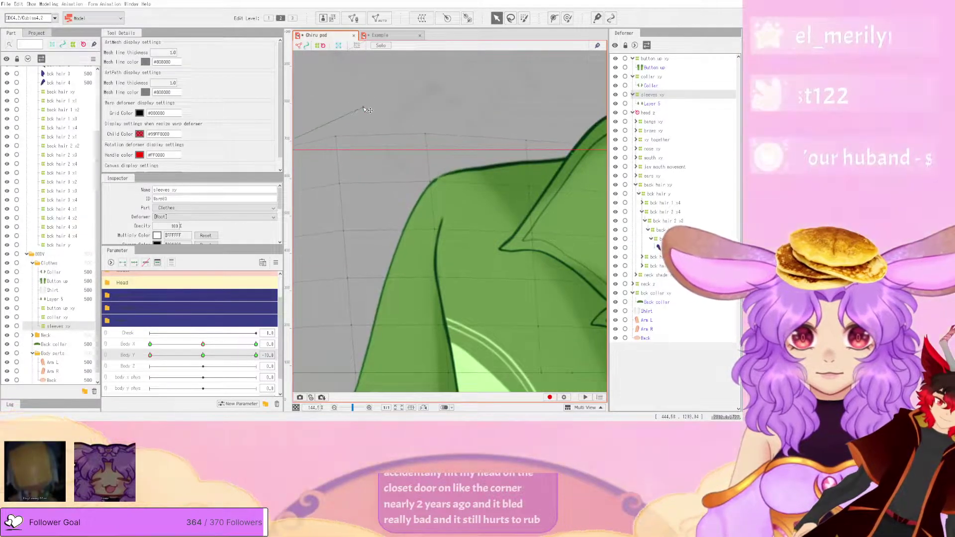
{"action": "scroll", "coordinate": [376, 189], "scroll_direction": "down", "scroll_amount": 8}
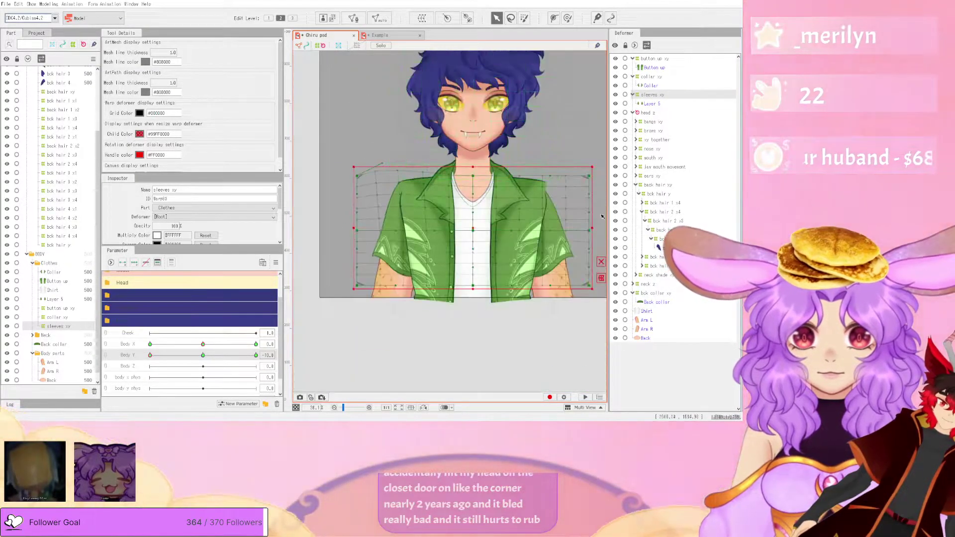
- Round out the right-side shoulder of the sleeves xy warp at Body Y -10 and check the motion across Body Y
{"action": "scroll", "coordinate": [587, 181], "scroll_direction": "up", "scroll_amount": 6}
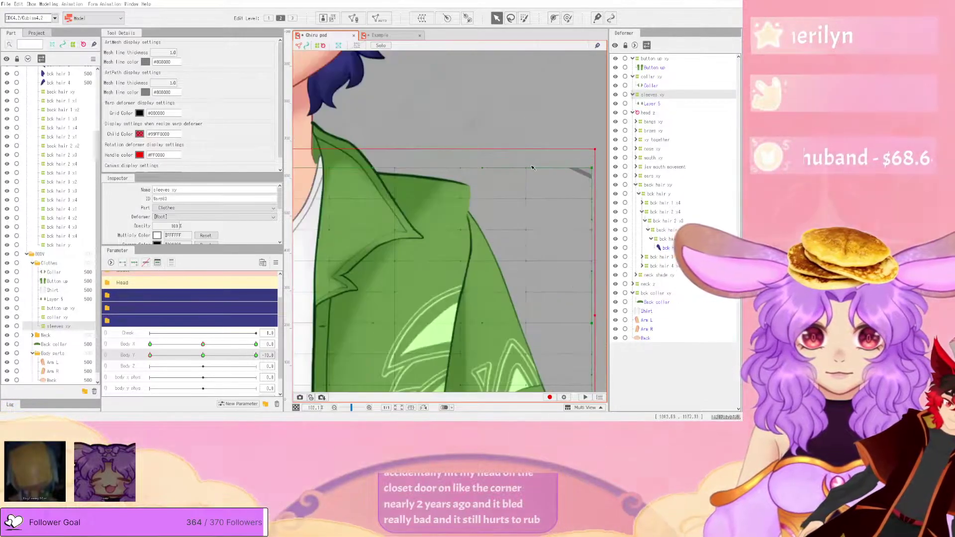
{"action": "left_click_drag", "start_coordinate": [539, 172], "coordinate": [542, 172]}
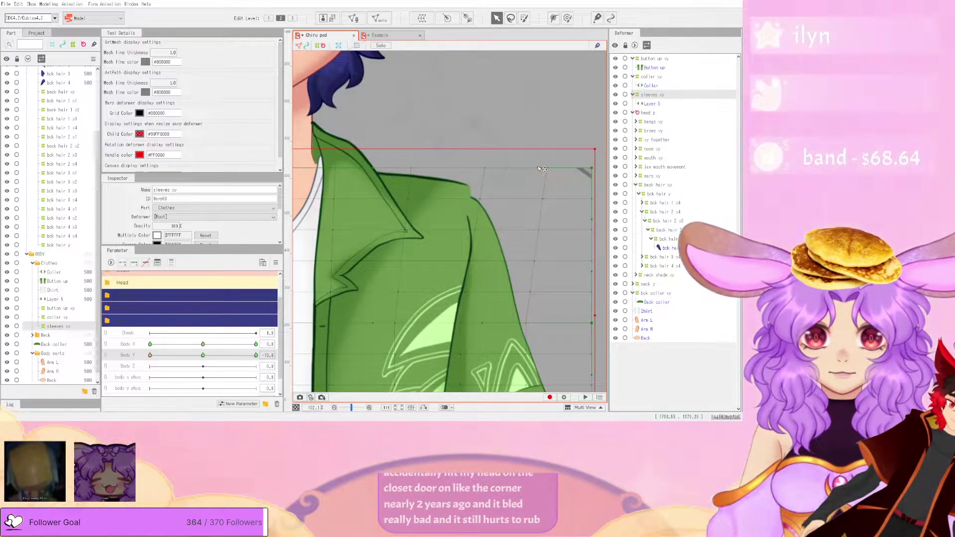
{"action": "scroll", "coordinate": [535, 149], "scroll_direction": "down", "scroll_amount": 7}
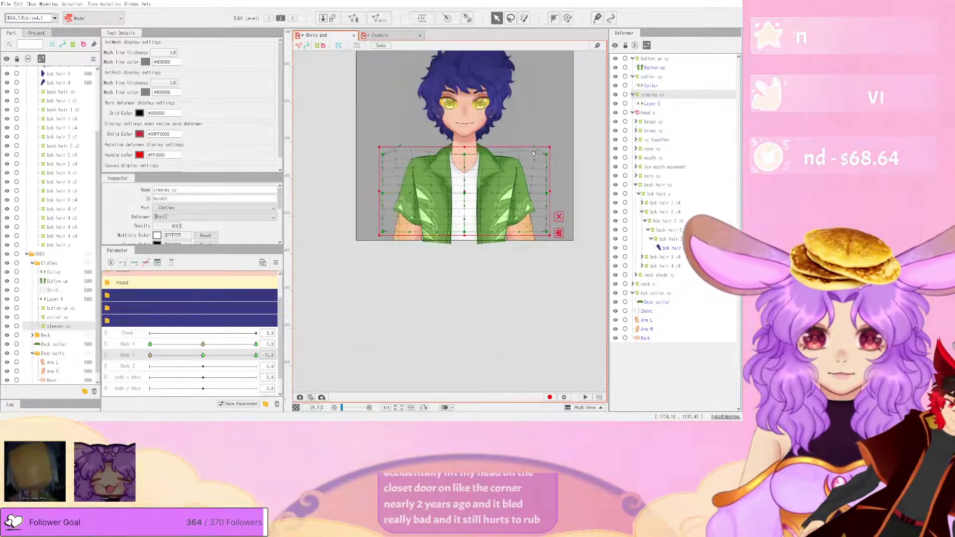
{"action": "mouse_move", "coordinate": [202, 361]}
{"action": "left_mouse_down"}
{"action": "mouse_move", "coordinate": [255, 356]}
{"action": "mouse_move", "coordinate": [117, 356]}
{"action": "mouse_move", "coordinate": [256, 349]}
{"action": "mouse_move", "coordinate": [164, 333]}
{"action": "left_mouse_up"}
{"action": "left_click_drag", "start_coordinate": [278, 327], "coordinate": [192, 323]}
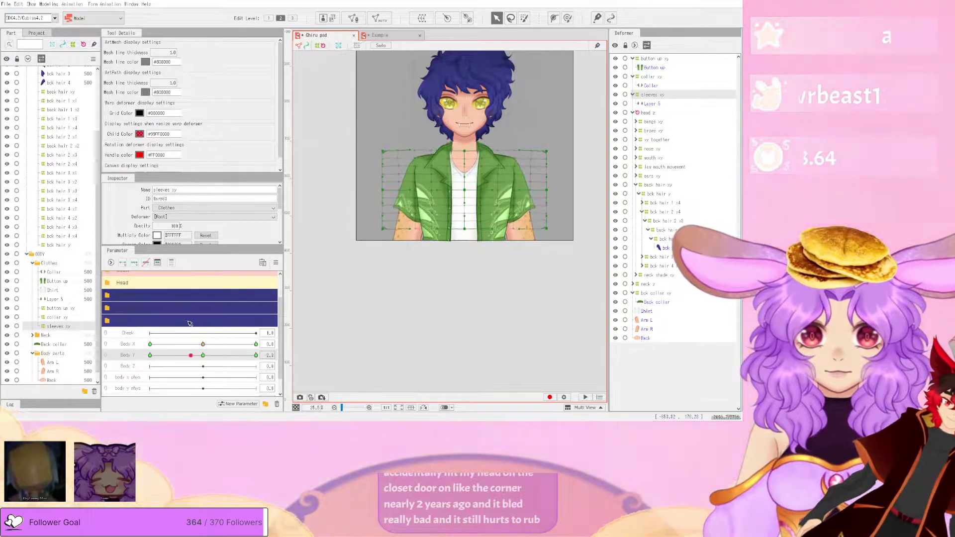
{"action": "mouse_move", "coordinate": [137, 313]}
{"action": "left_mouse_down"}
{"action": "mouse_move", "coordinate": [280, 319]}
{"action": "mouse_move", "coordinate": [235, 322]}
{"action": "mouse_move", "coordinate": [292, 331]}
{"action": "left_mouse_up"}
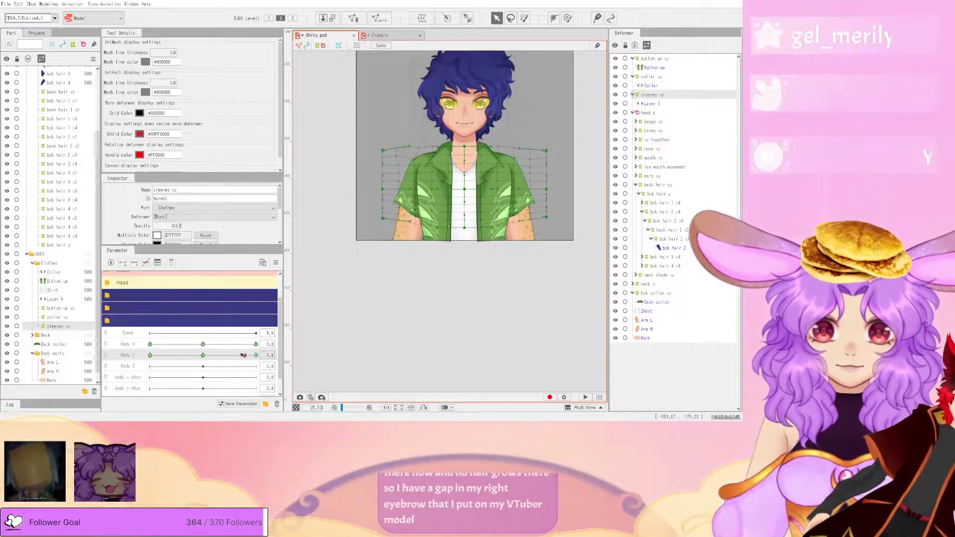
{"action": "left_click_drag", "start_coordinate": [244, 356], "coordinate": [149, 355]}
{"action": "scroll", "coordinate": [426, 220], "scroll_direction": "up", "scroll_amount": 2}
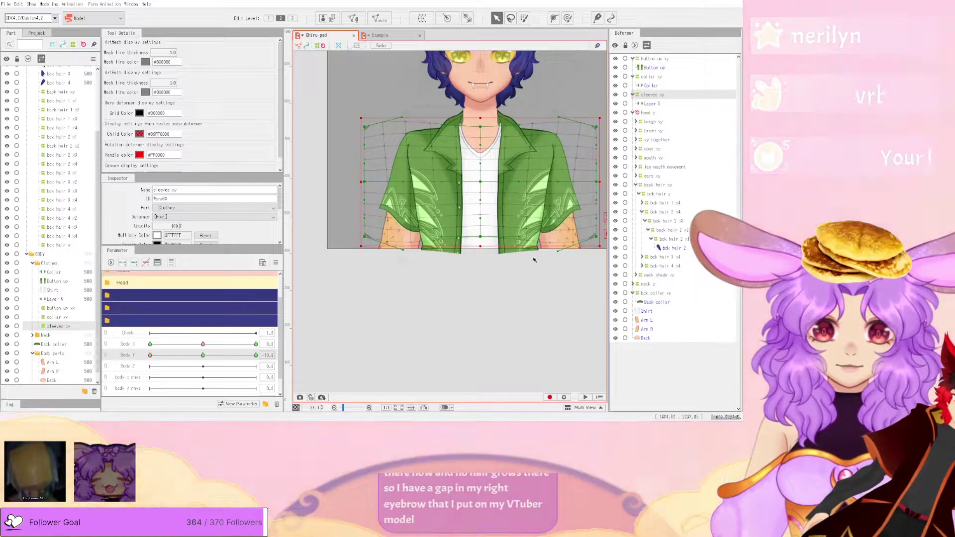
- Refine the grid points of the sleeves xy warp around the left-side shoulder at Body Y 10
{"action": "left_click_drag", "start_coordinate": [168, 354], "coordinate": [256, 355]}
{"action": "scroll", "coordinate": [313, 170], "scroll_direction": "up", "scroll_amount": 8}
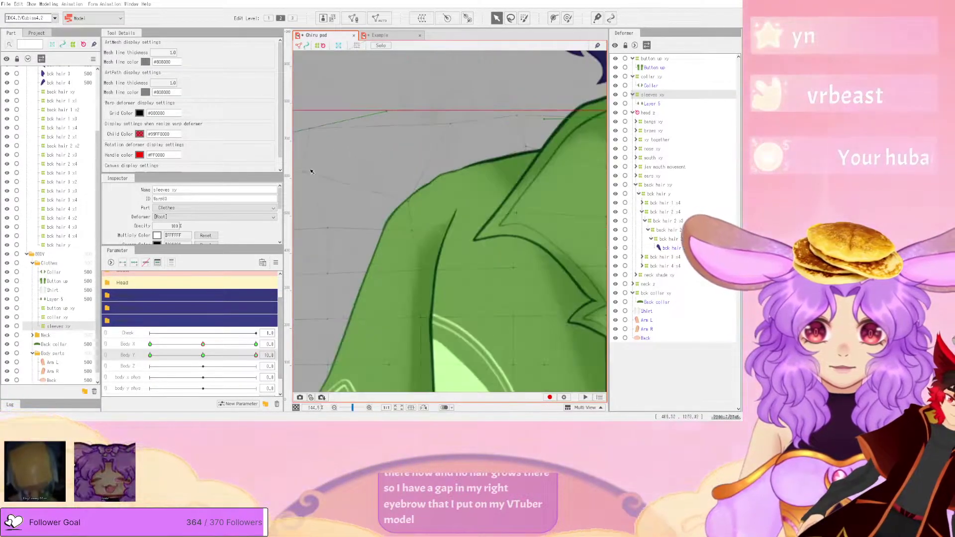
{"action": "left_click_drag", "start_coordinate": [320, 173], "coordinate": [344, 199]}
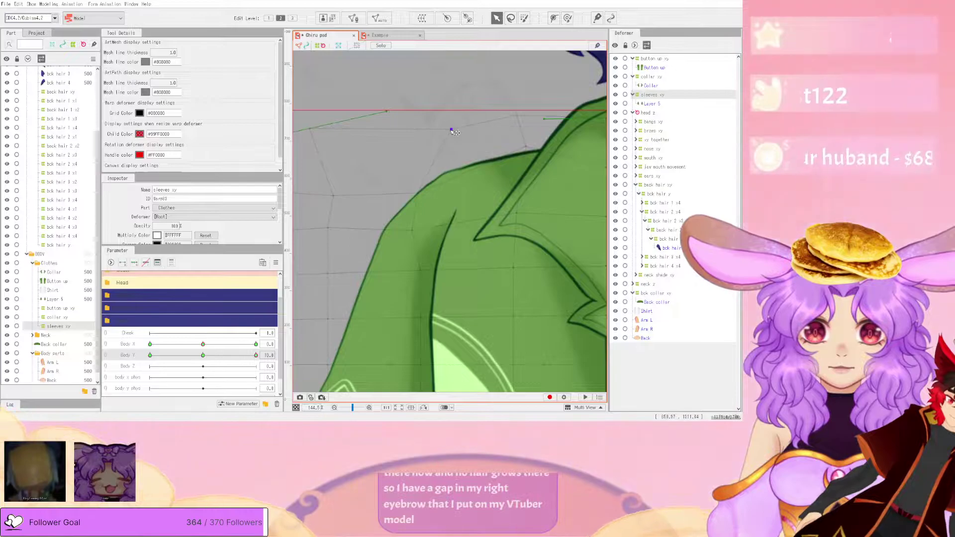
{"action": "scroll", "coordinate": [454, 132], "scroll_direction": "down", "scroll_amount": 10}
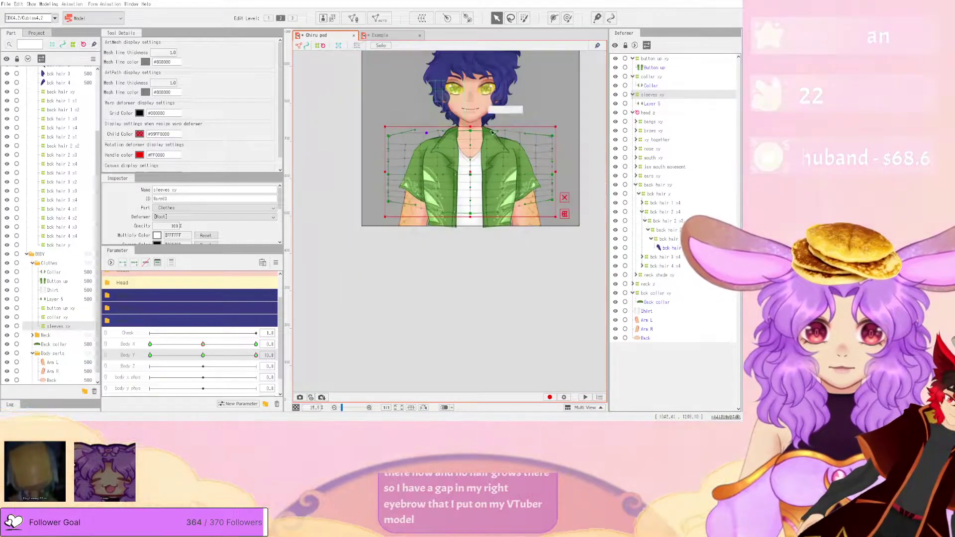
- Adjust the upper grid points of the sleeves xy warp above the right-side shoulder at Body Y 10
{"action": "scroll", "coordinate": [487, 132], "scroll_direction": "up", "scroll_amount": 10}
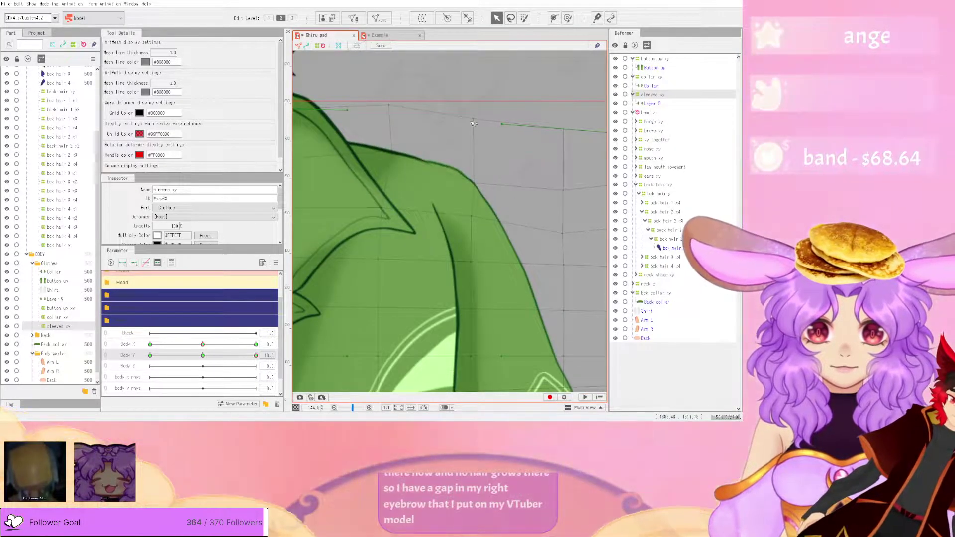
{"action": "left_click_drag", "start_coordinate": [472, 120], "coordinate": [474, 133]}
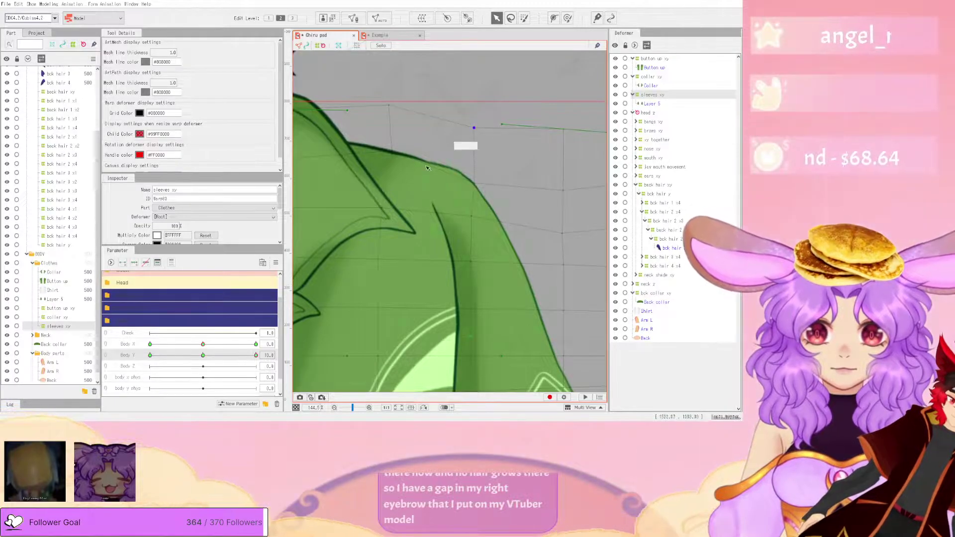
{"action": "left_click_drag", "start_coordinate": [391, 152], "coordinate": [388, 166]}
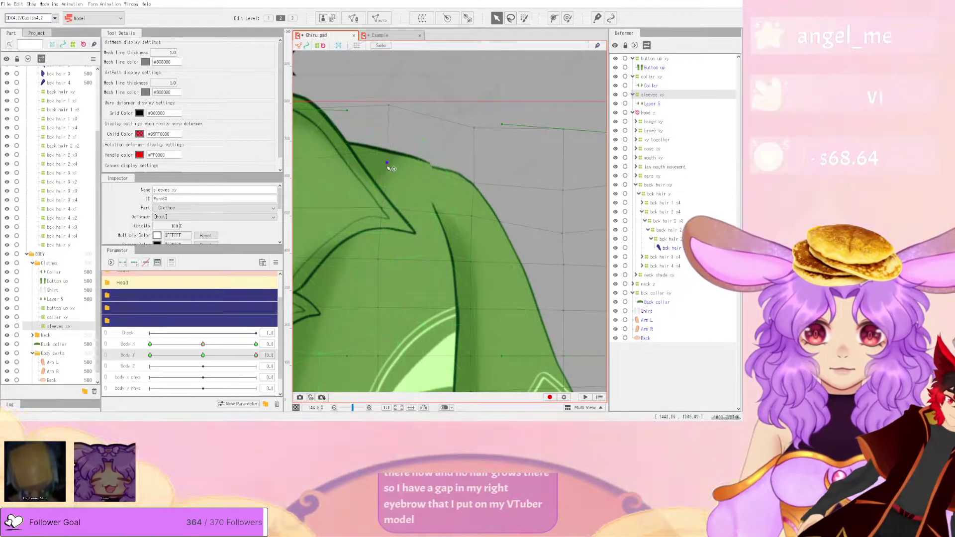
{"action": "mouse_move", "coordinate": [474, 127]}
{"action": "left_mouse_down"}
{"action": "mouse_move", "coordinate": [479, 98]}
{"action": "mouse_move", "coordinate": [470, 128]}
{"action": "left_mouse_up"}
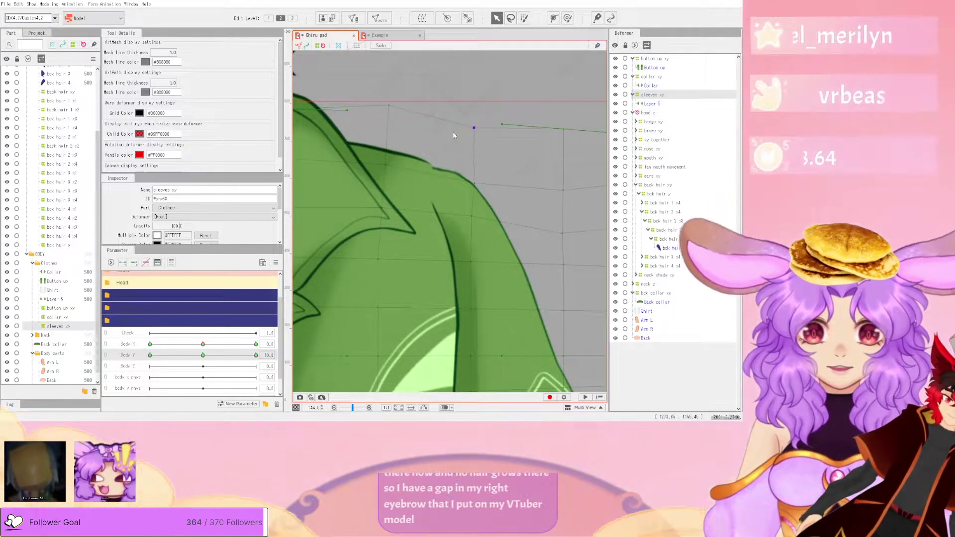
- Deselect the sleeves xy warp, preview the shirt movement across Body Y, and return Body Y to 0
{"action": "scroll", "coordinate": [434, 146], "scroll_direction": "down", "scroll_amount": 8}
{"action": "left_click", "coordinate": [495, 294]}
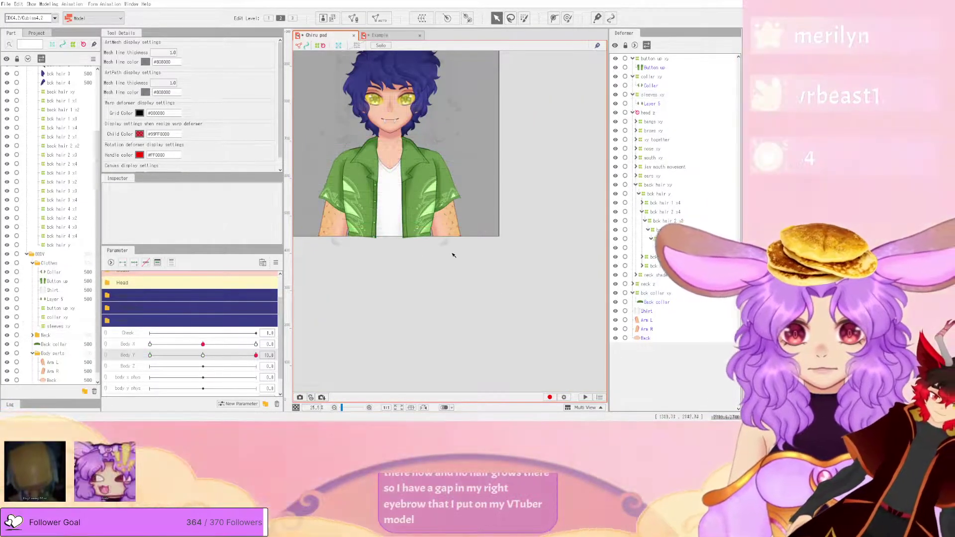
{"action": "scroll", "coordinate": [448, 254], "scroll_direction": "up", "scroll_amount": 2}
{"action": "left_click_drag", "start_coordinate": [256, 355], "coordinate": [155, 351]}
{"action": "left_click_drag", "start_coordinate": [272, 334], "coordinate": [121, 344]}
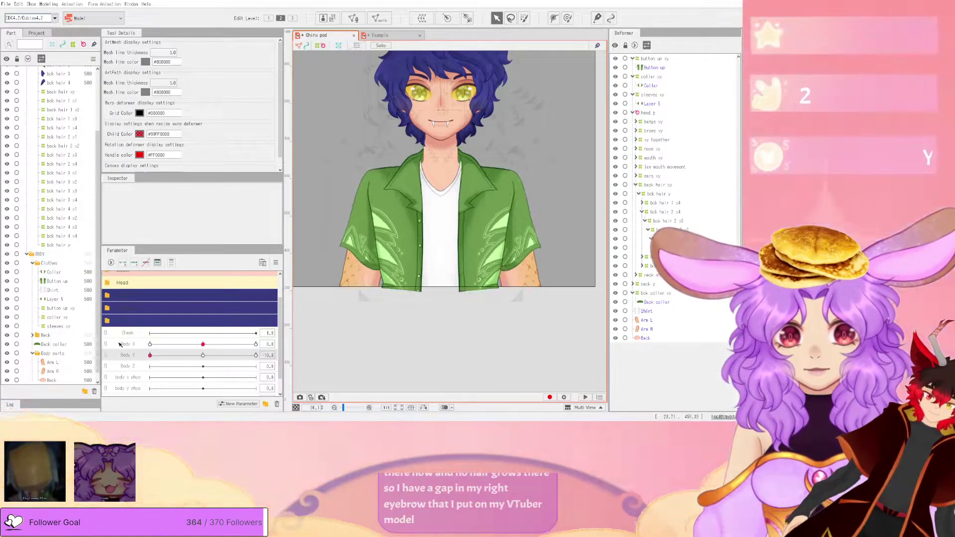
{"action": "left_click", "coordinate": [204, 355]}
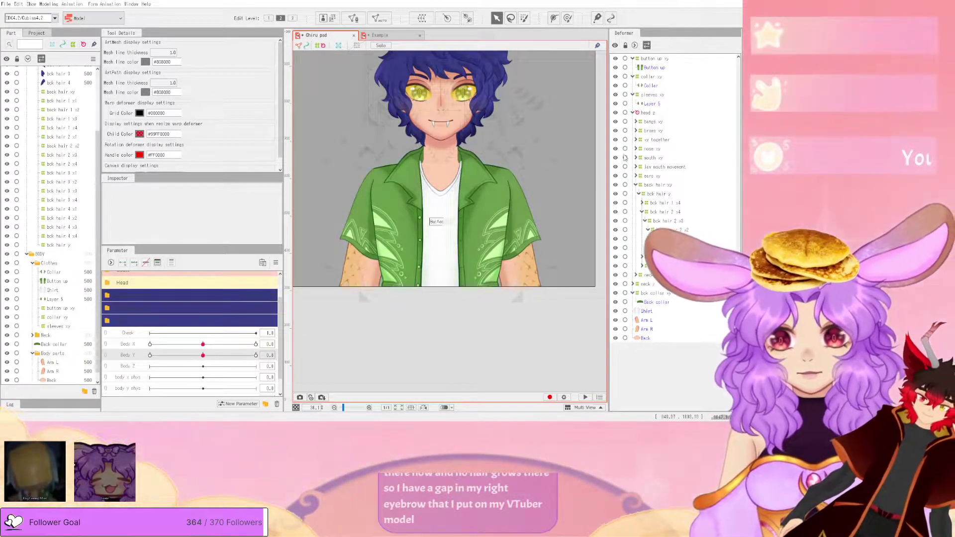
- Link Body X and Body Y for the sleeves xy deformer and synthesize its corner keyforms
{"action": "left_click", "coordinate": [648, 95]}
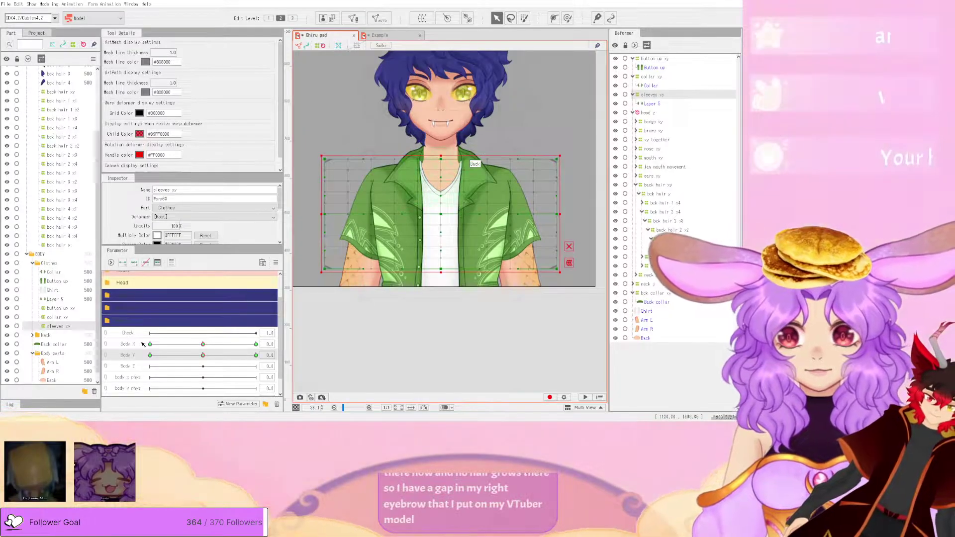
{"action": "left_click", "coordinate": [108, 349]}
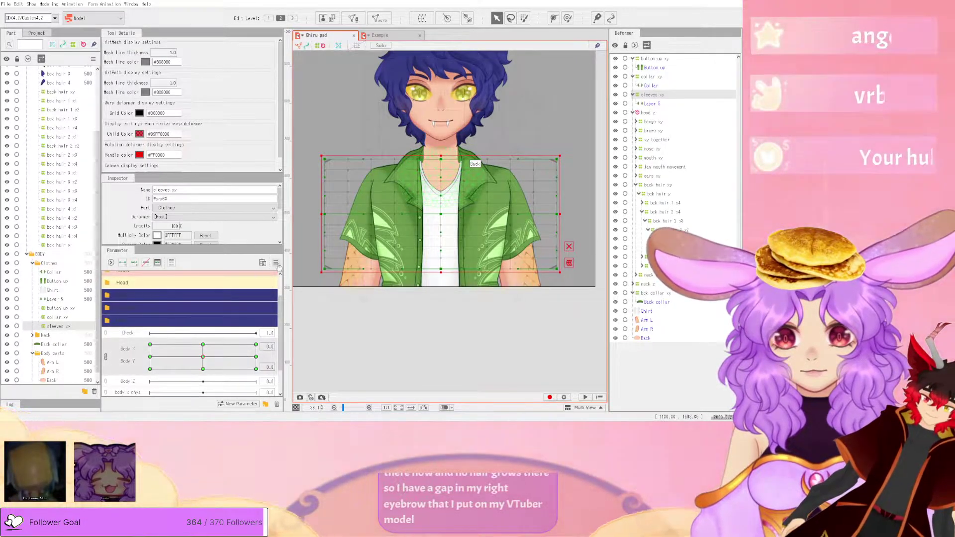
{"action": "left_click", "coordinate": [276, 262]}
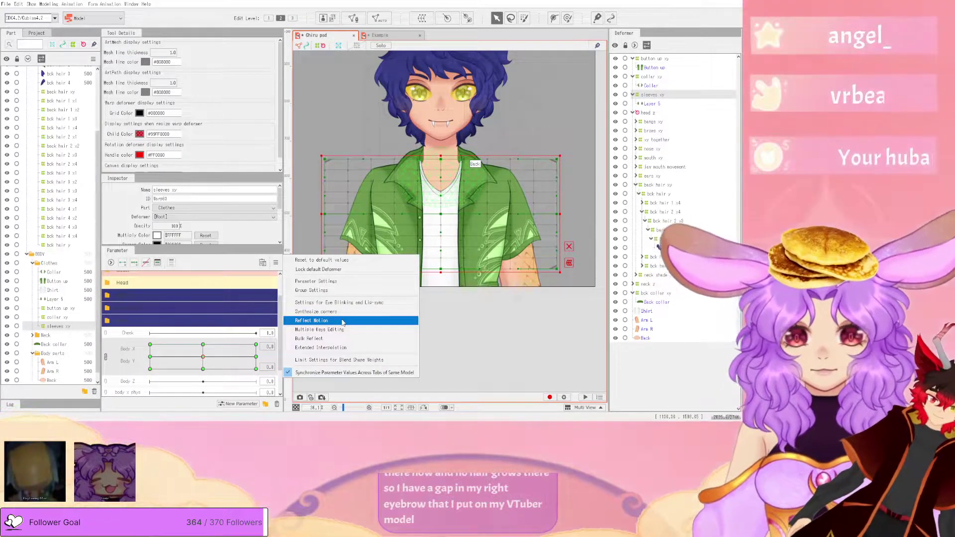
{"action": "left_click", "coordinate": [341, 322]}
{"action": "left_click", "coordinate": [276, 262]}
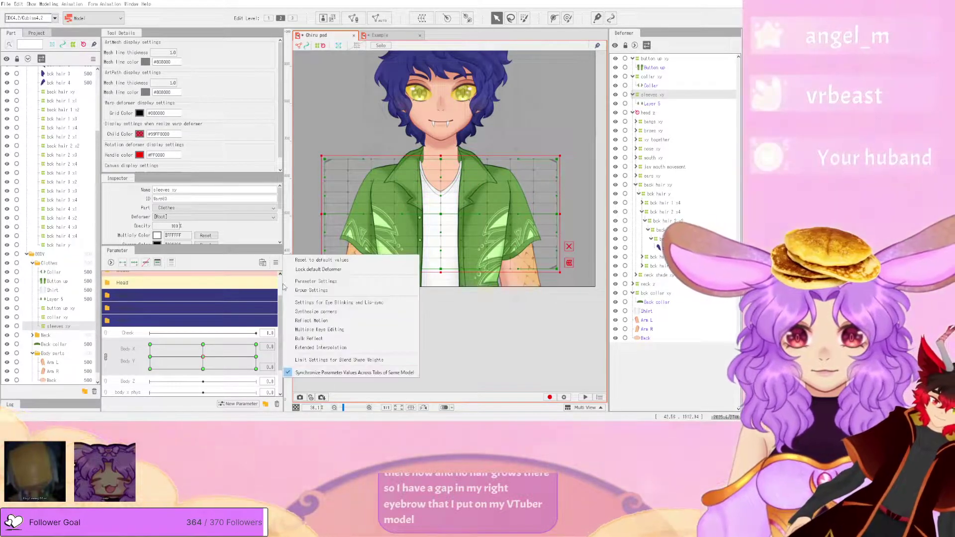
{"action": "left_click", "coordinate": [310, 313]}
- Test the combined body movement of the sleeves, return it to neutral, and unlink Body X from Body Y
{"action": "left_click_drag", "start_coordinate": [203, 356], "coordinate": [258, 345]}
{"action": "left_click", "coordinate": [215, 359]}
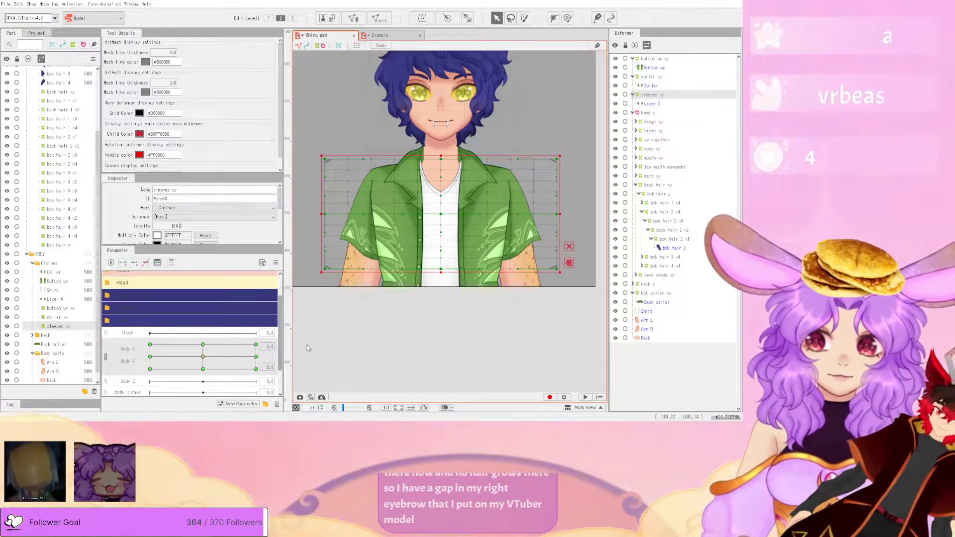
{"action": "scroll", "coordinate": [242, 346], "scroll_direction": "down", "scroll_amount": 1}
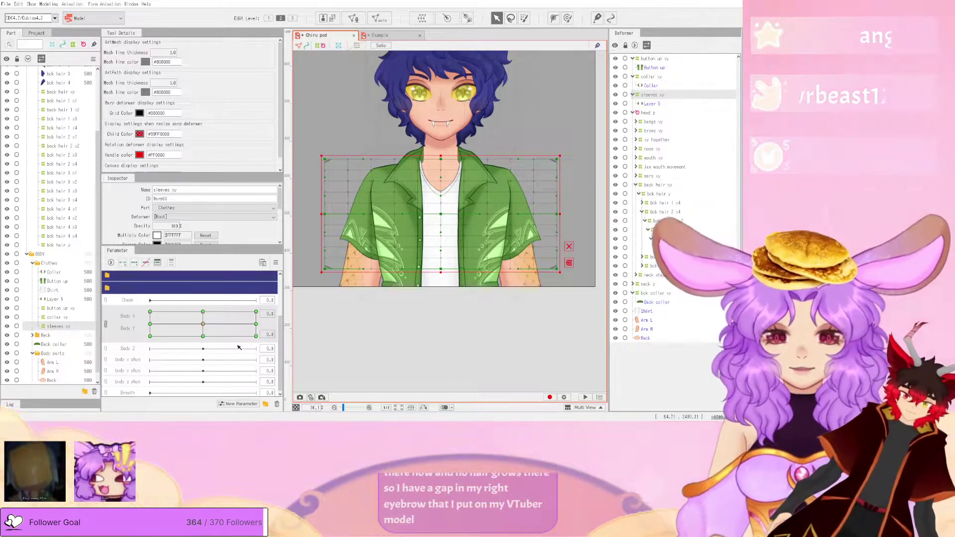
{"action": "left_click", "coordinate": [107, 323]}
{"action": "left_click_drag", "start_coordinate": [203, 325], "coordinate": [129, 332]}
{"action": "left_click", "coordinate": [203, 325]}
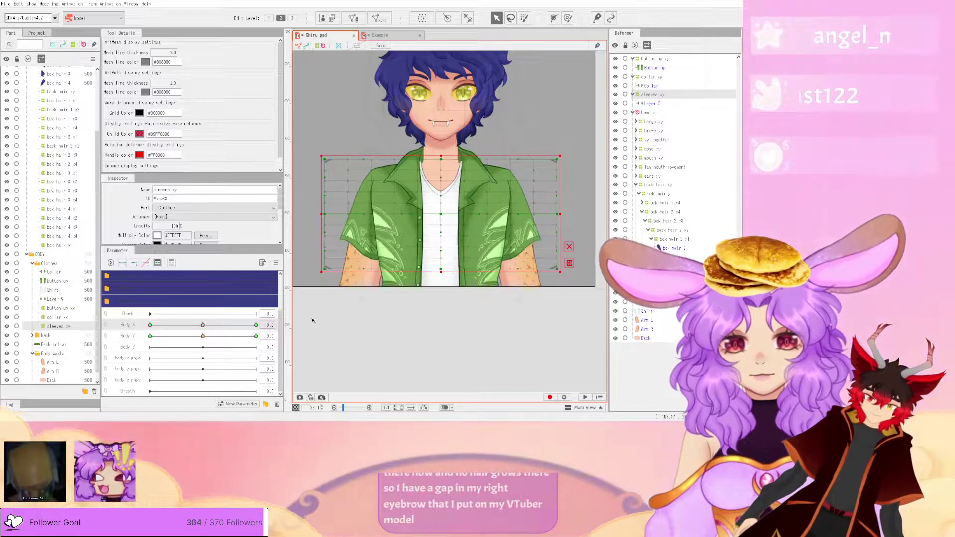
- Transfer the button up, collar, sleeves and back collar deformers' keys from Body X and Body Y to body x phys and body y phys
{"action": "key", "text": "ctrl+z"}
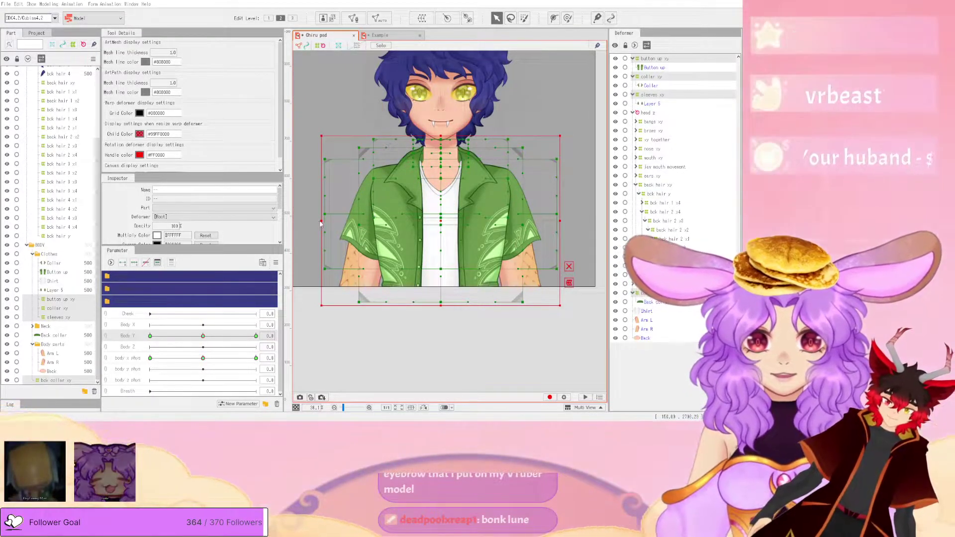
{"action": "key", "text": "ctrl+z"}
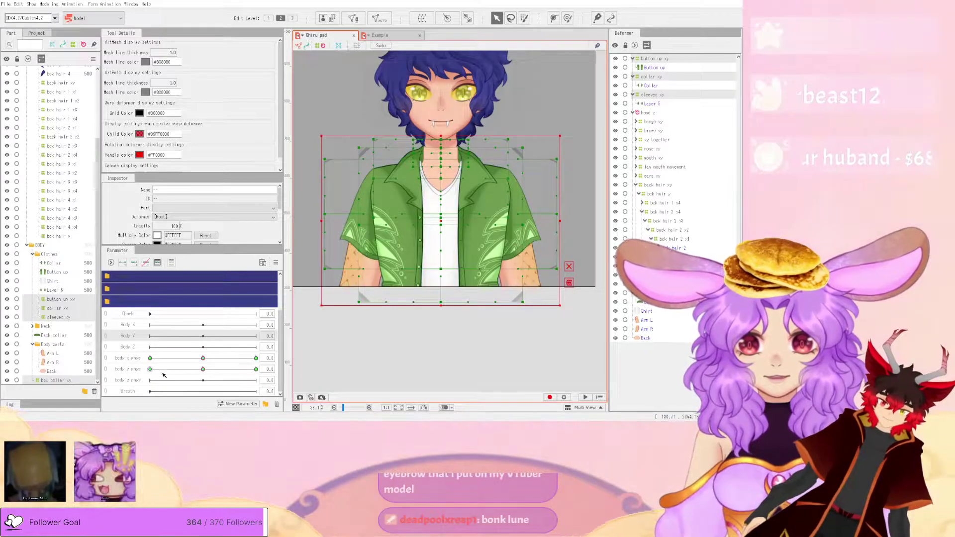
{"action": "left_click", "coordinate": [139, 360]}
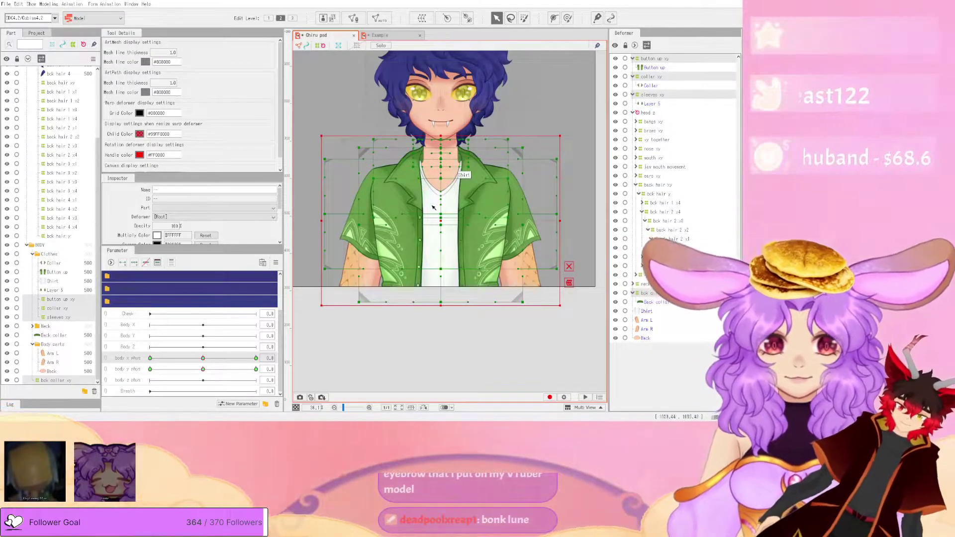
- Check the clothing's movement with body x phys at -10 and body y phys at 10, and return both to neutral
{"action": "scroll", "coordinate": [413, 219], "scroll_direction": "down", "scroll_amount": 3}
{"action": "scroll", "coordinate": [421, 212], "scroll_direction": "up", "scroll_amount": 1}
{"action": "left_click_drag", "start_coordinate": [231, 359], "coordinate": [145, 359]}
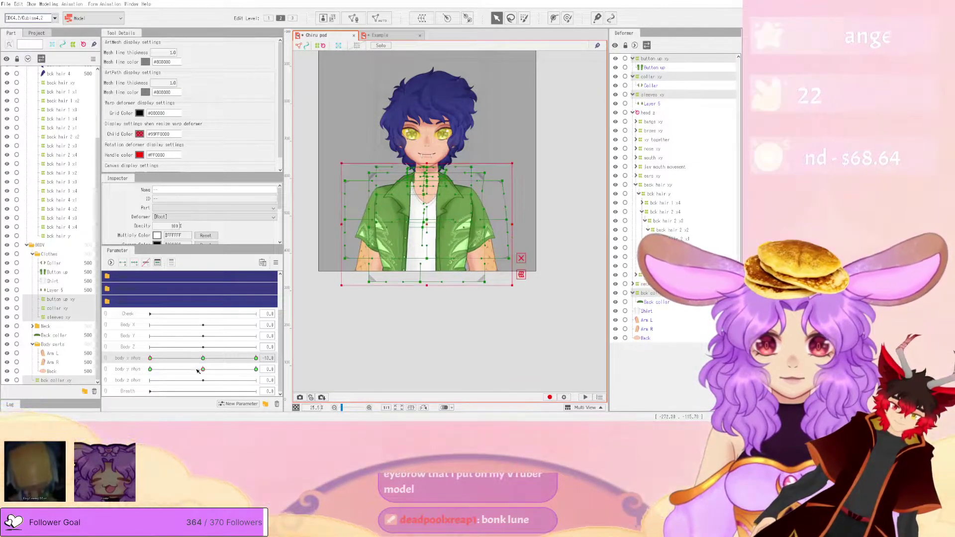
{"action": "left_click_drag", "start_coordinate": [203, 369], "coordinate": [258, 368]}
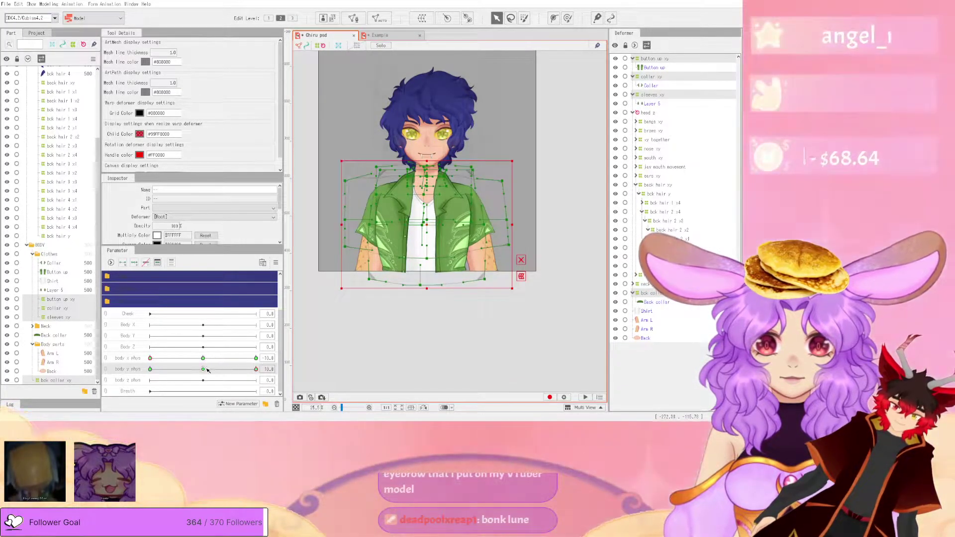
{"action": "left_click", "coordinate": [203, 359]}
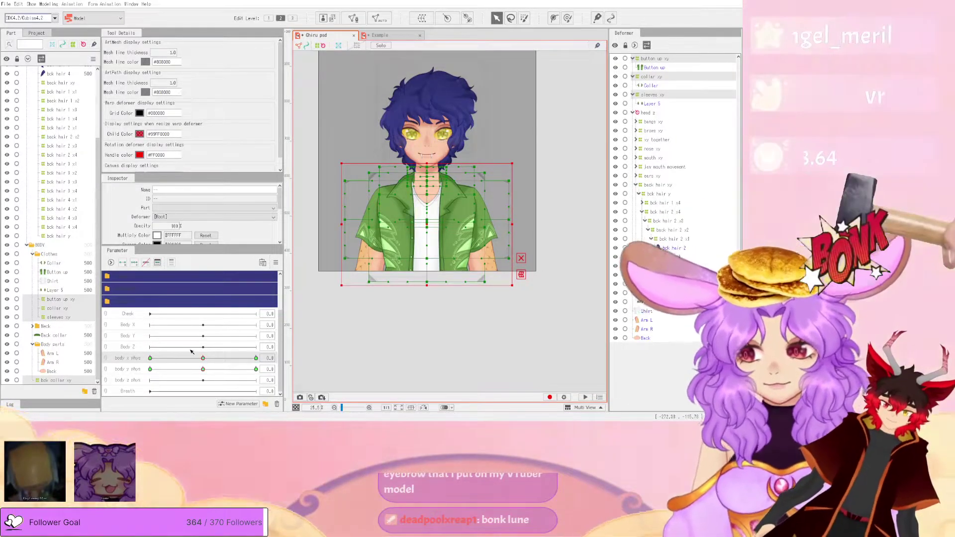
{"action": "left_click", "coordinate": [550, 187]}
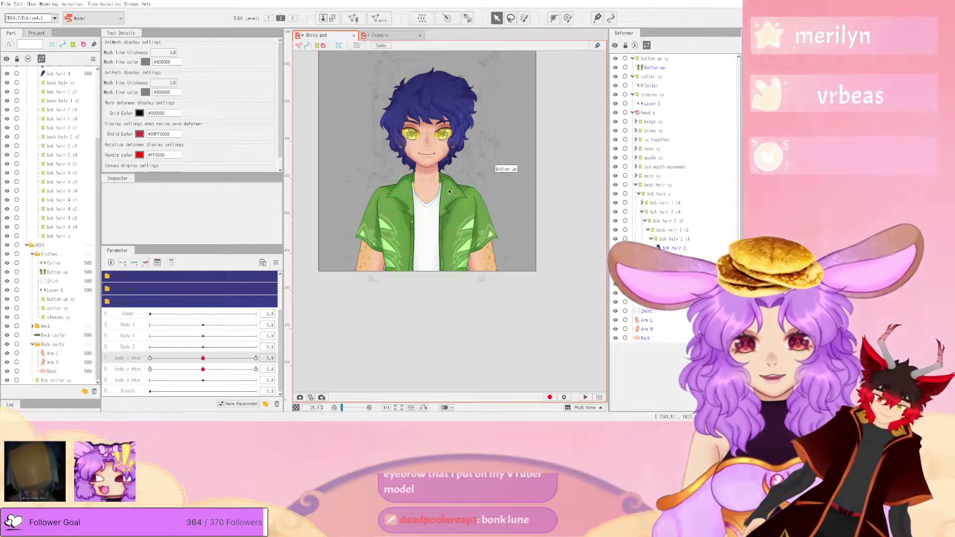
- Create a warp deformer named shirt xy around the Shirt mesh and give it three keys on body x phys
{"action": "scroll", "coordinate": [448, 194], "scroll_direction": "down", "scroll_amount": 1}
{"action": "scroll", "coordinate": [432, 194], "scroll_direction": "up", "scroll_amount": 3}
{"action": "scroll", "coordinate": [432, 194], "scroll_direction": "up", "scroll_amount": 1}
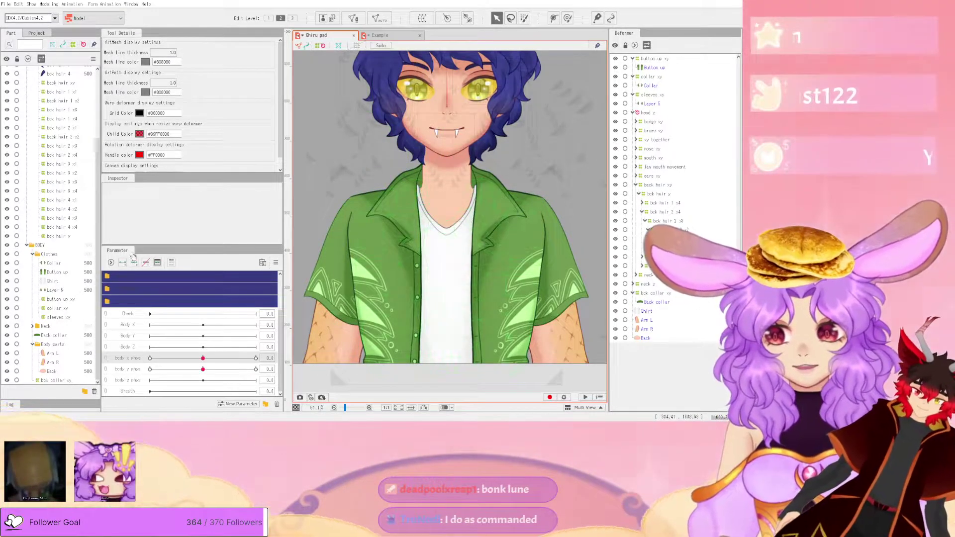
{"action": "left_click", "coordinate": [63, 282]}
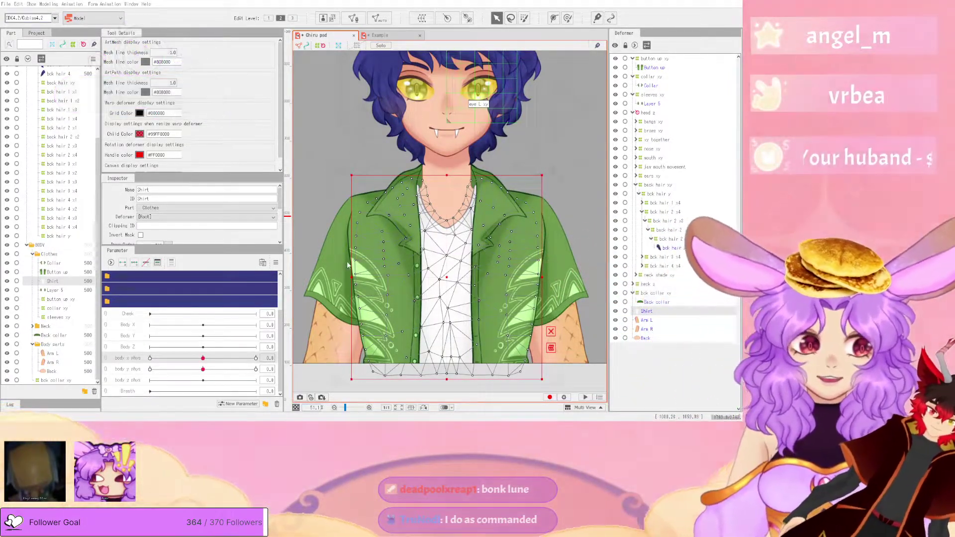
{"action": "left_click", "coordinate": [379, 275]}
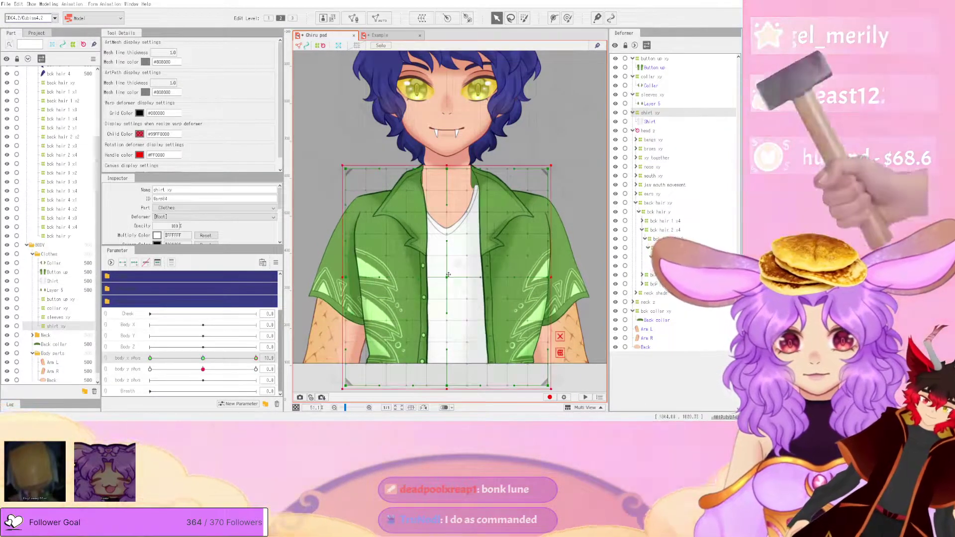
- Shift the center column handles of the shirt xy deformer sideways in the turn direction at body x phys 10
{"action": "scroll", "coordinate": [458, 278], "scroll_direction": "down", "scroll_amount": 2}
{"action": "scroll", "coordinate": [459, 278], "scroll_direction": "up", "scroll_amount": 3}
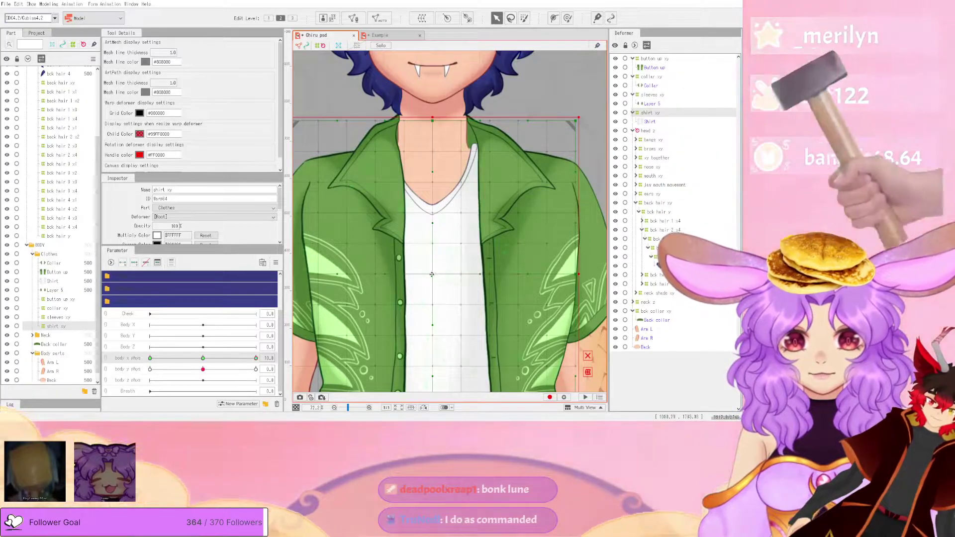
{"action": "left_click_drag", "start_coordinate": [439, 171], "coordinate": [448, 172]}
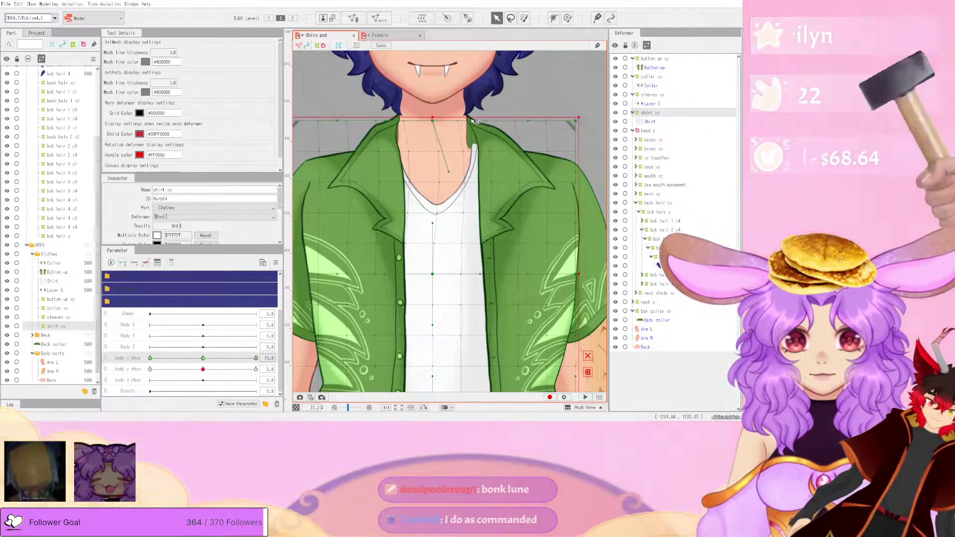
{"action": "scroll", "coordinate": [459, 265], "scroll_direction": "down", "scroll_amount": 1}
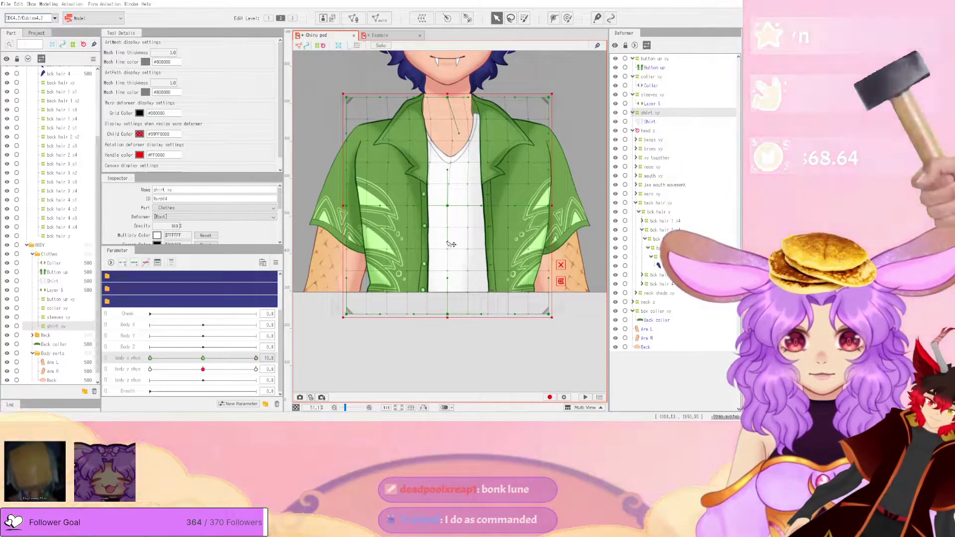
{"action": "scroll", "coordinate": [454, 202], "scroll_direction": "up", "scroll_amount": 2}
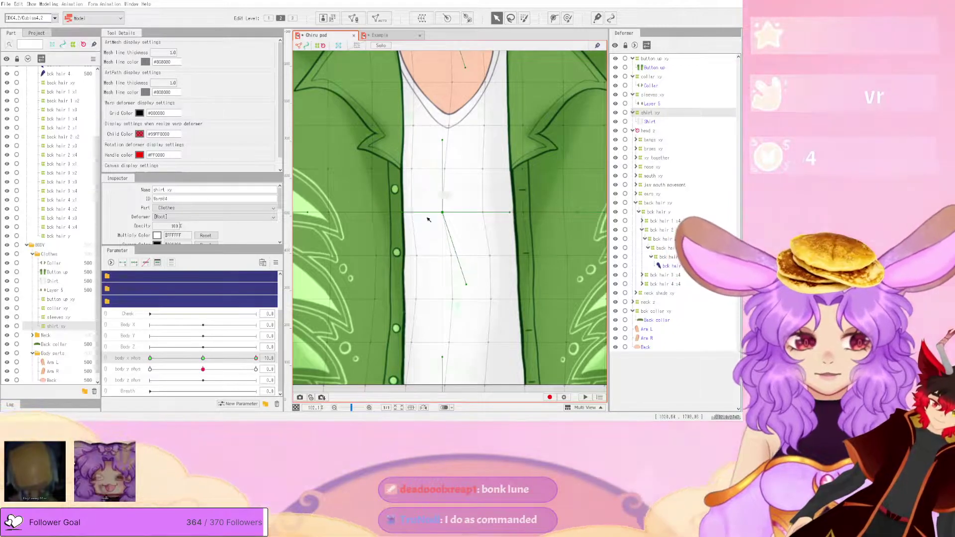
{"action": "scroll", "coordinate": [423, 218], "scroll_direction": "down", "scroll_amount": 2}
{"action": "scroll", "coordinate": [477, 257], "scroll_direction": "up", "scroll_amount": 1}
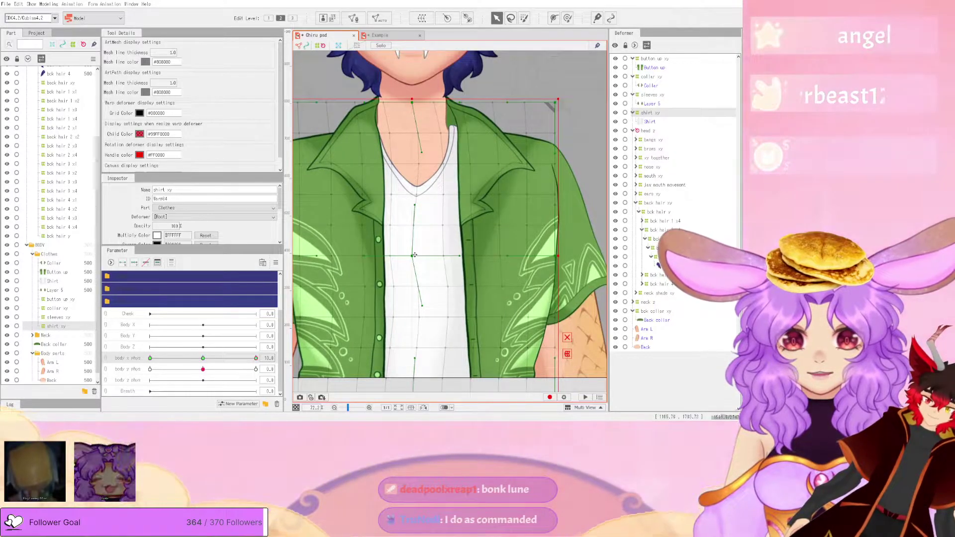
{"action": "scroll", "coordinate": [418, 251], "scroll_direction": "down", "scroll_amount": 1}
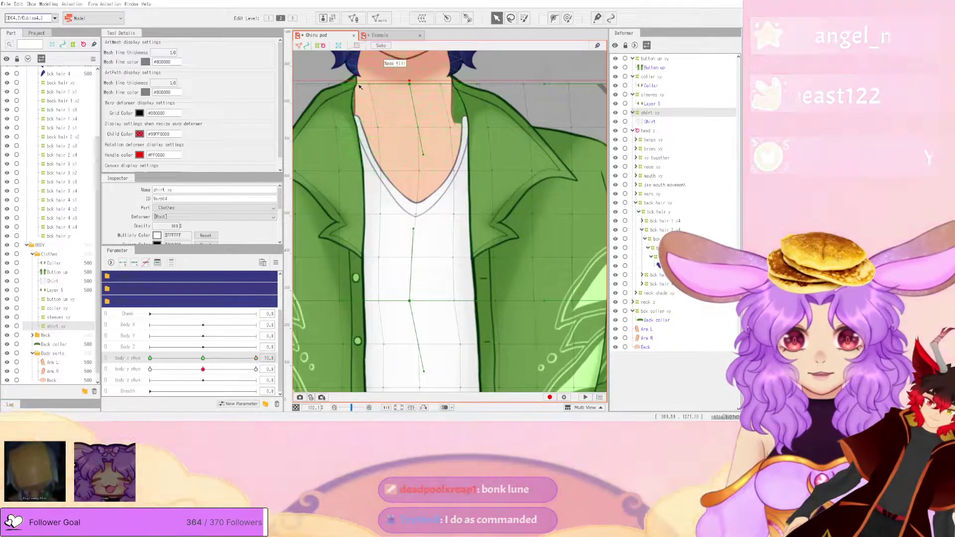
- Adjust the curve of the shirt xy deformer's upper edge around the neckline at body x phys 10
{"action": "scroll", "coordinate": [450, 124], "scroll_direction": "down", "scroll_amount": 2}
{"action": "scroll", "coordinate": [449, 124], "scroll_direction": "up", "scroll_amount": 4}
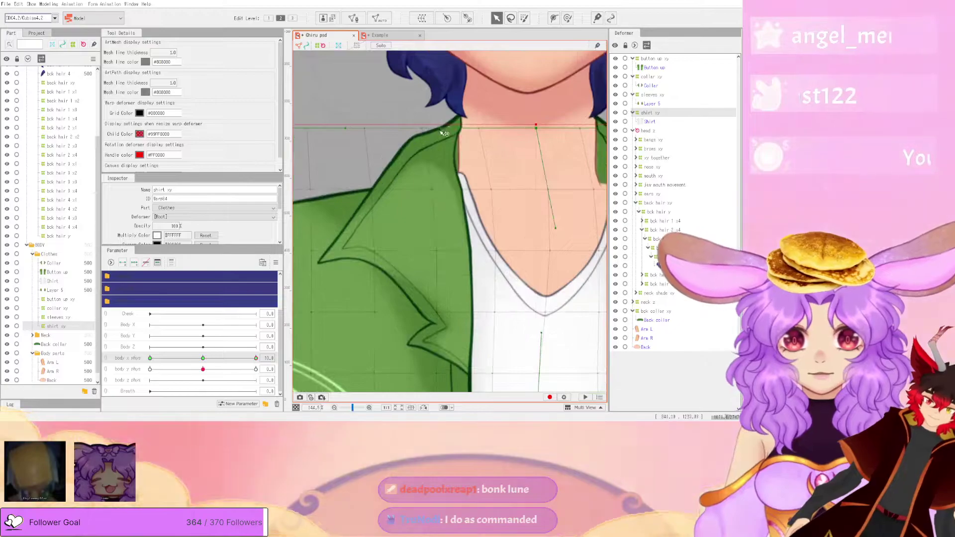
{"action": "left_click_drag", "start_coordinate": [350, 130], "coordinate": [305, 129]}
{"action": "scroll", "coordinate": [357, 140], "scroll_direction": "down", "scroll_amount": 2}
{"action": "scroll", "coordinate": [517, 155], "scroll_direction": "up", "scroll_amount": 2}
{"action": "mouse_move", "coordinate": [460, 107]}
{"action": "left_mouse_down"}
{"action": "mouse_move", "coordinate": [423, 109]}
{"action": "mouse_move", "coordinate": [467, 98]}
{"action": "left_mouse_up"}
{"action": "scroll", "coordinate": [468, 101], "scroll_direction": "down", "scroll_amount": 2}
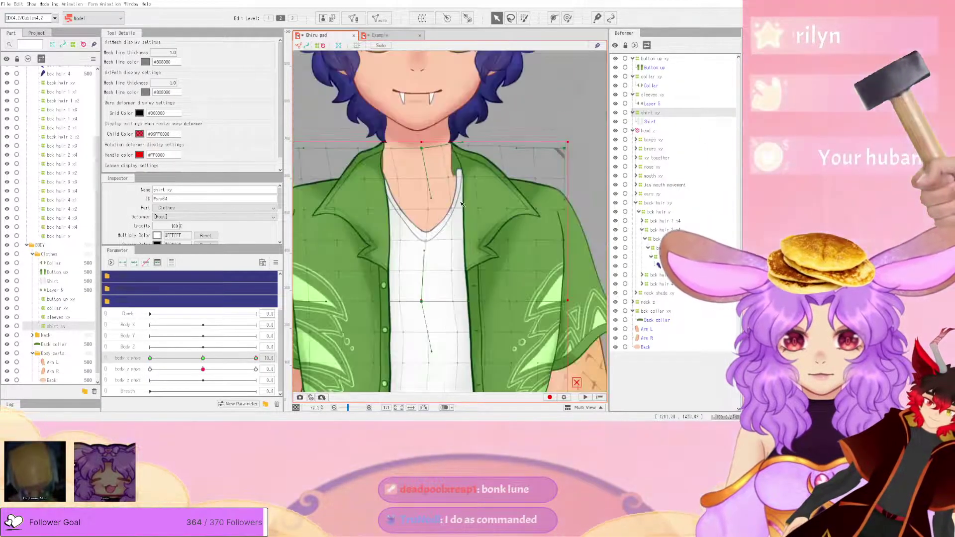
{"action": "mouse_move", "coordinate": [256, 358]}
{"action": "left_mouse_down"}
{"action": "mouse_move", "coordinate": [193, 358]}
{"action": "mouse_move", "coordinate": [255, 359]}
{"action": "left_mouse_up"}
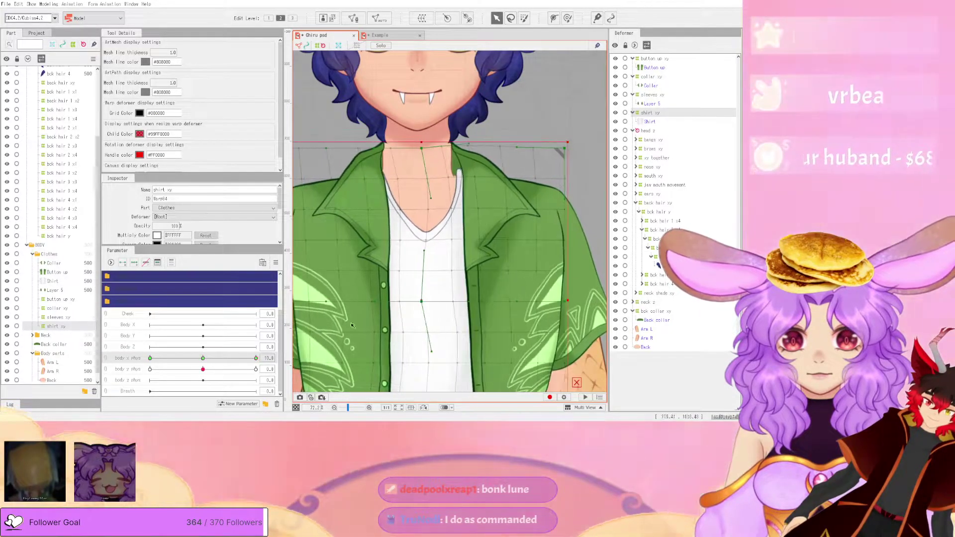
- Reflect the shirt xy motion to the opposite side of body x phys and check its full range
{"action": "scroll", "coordinate": [440, 187], "scroll_direction": "down", "scroll_amount": 2}
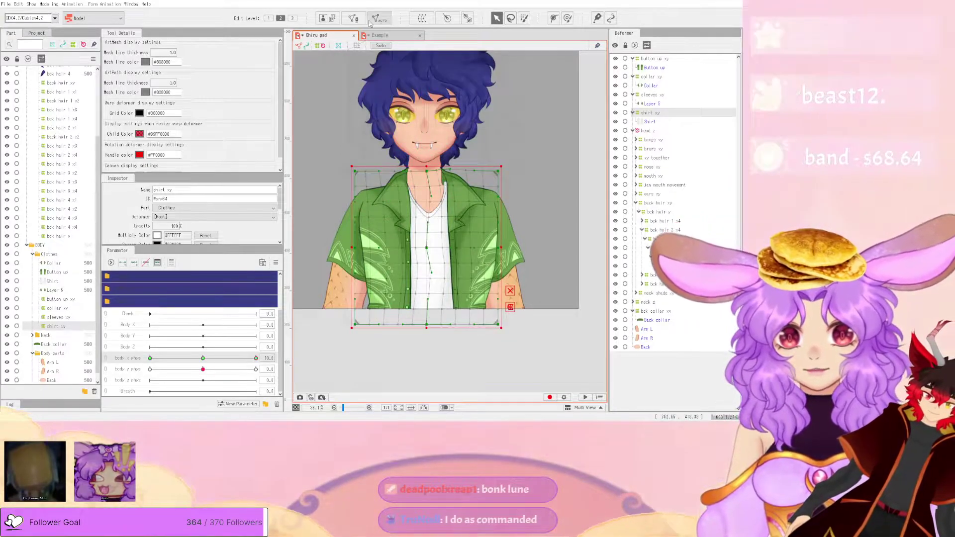
{"action": "left_click", "coordinate": [276, 262]}
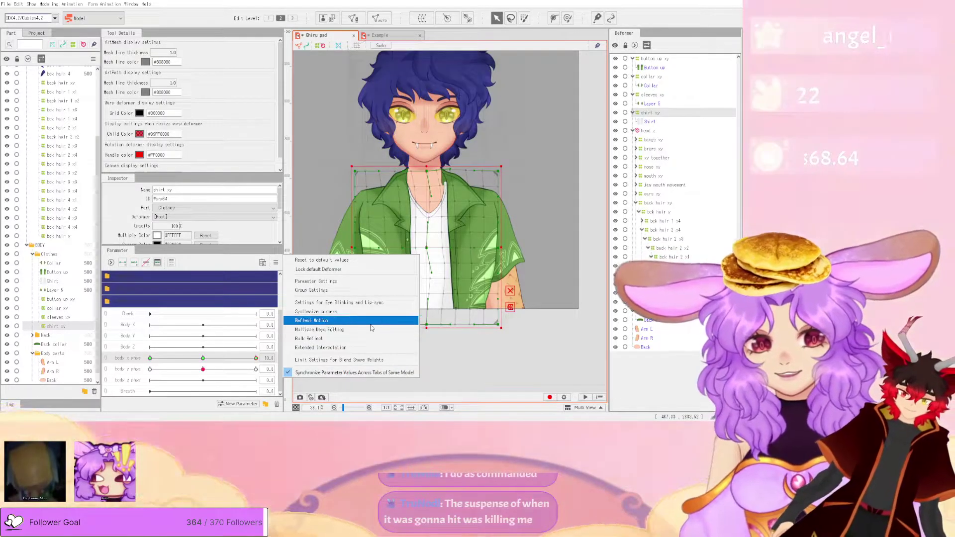
{"action": "left_click", "coordinate": [359, 320]}
{"action": "left_click_drag", "start_coordinate": [251, 359], "coordinate": [124, 358]}
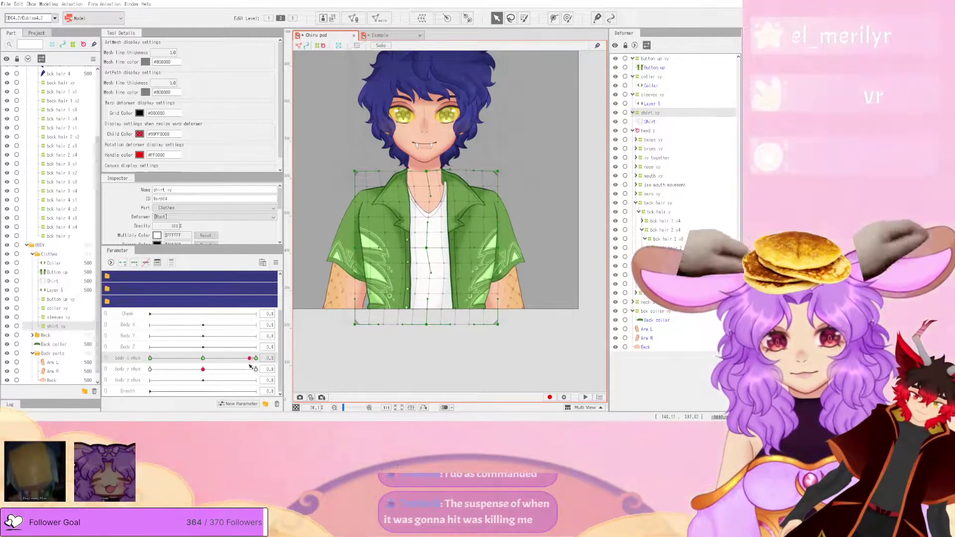
{"action": "left_click", "coordinate": [199, 359]}
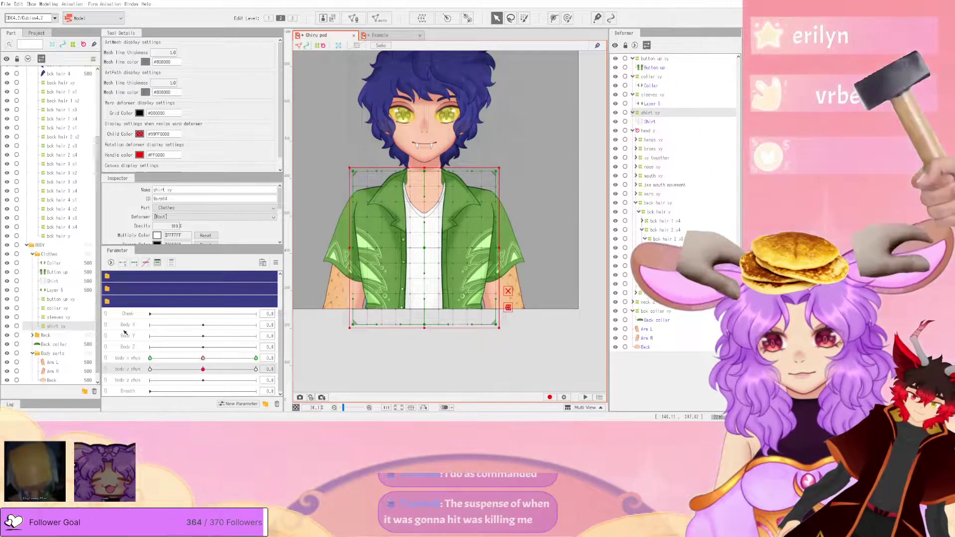
- Add body y phys keys to shirt xy and pull the middle of its lower edge downward at value 10
{"action": "left_click", "coordinate": [255, 369]}
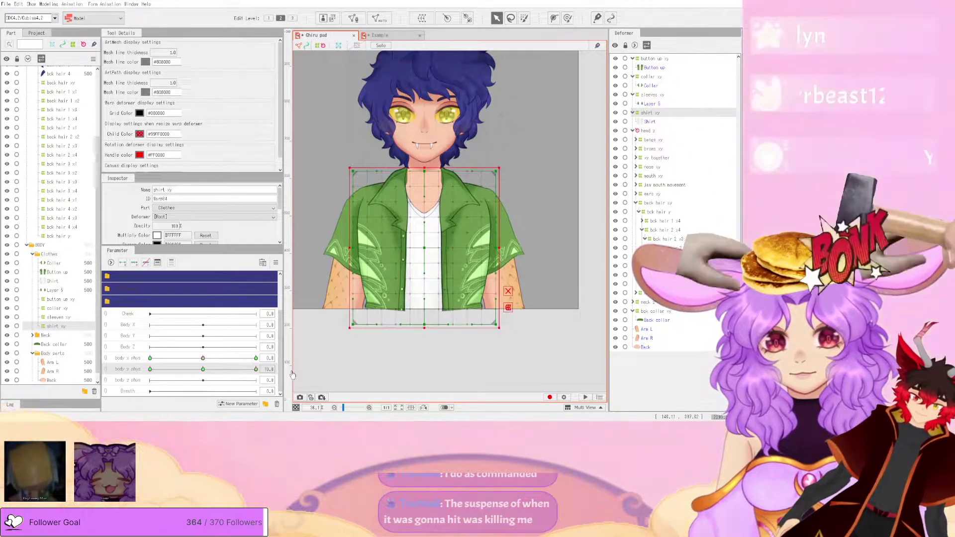
{"action": "scroll", "coordinate": [447, 209], "scroll_direction": "up", "scroll_amount": 5}
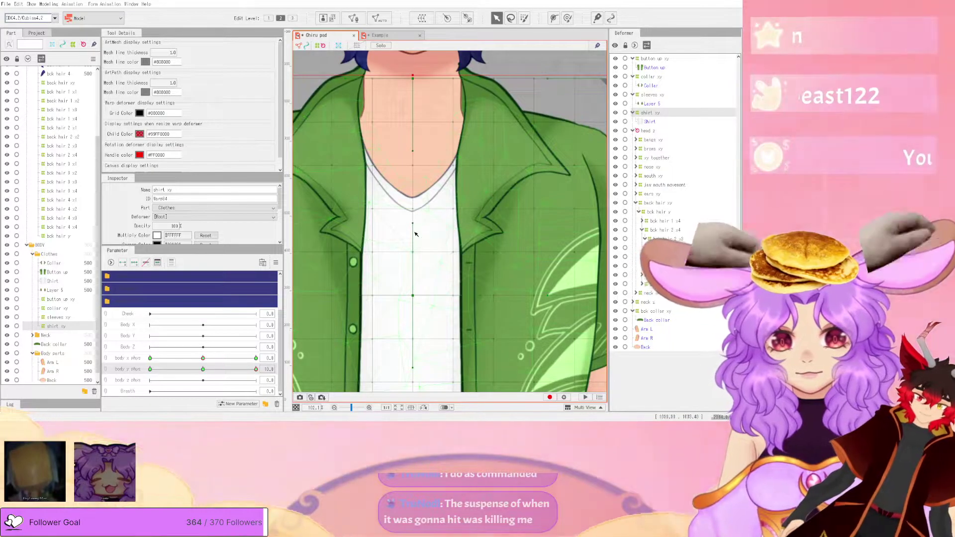
{"action": "scroll", "coordinate": [424, 245], "scroll_direction": "down", "scroll_amount": 2}
{"action": "scroll", "coordinate": [424, 246], "scroll_direction": "up", "scroll_amount": 2}
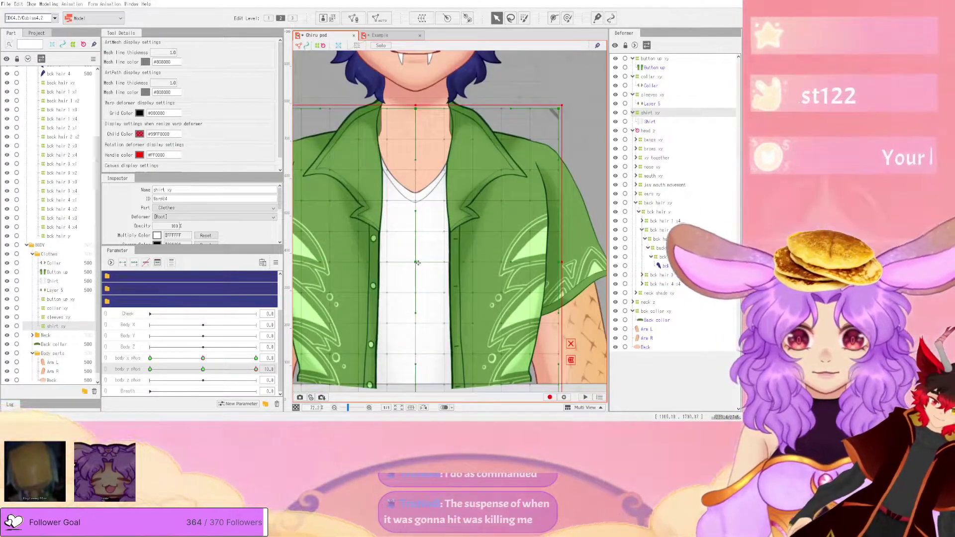
{"action": "scroll", "coordinate": [430, 259], "scroll_direction": "down", "scroll_amount": 5}
{"action": "scroll", "coordinate": [433, 289], "scroll_direction": "up", "scroll_amount": 2}
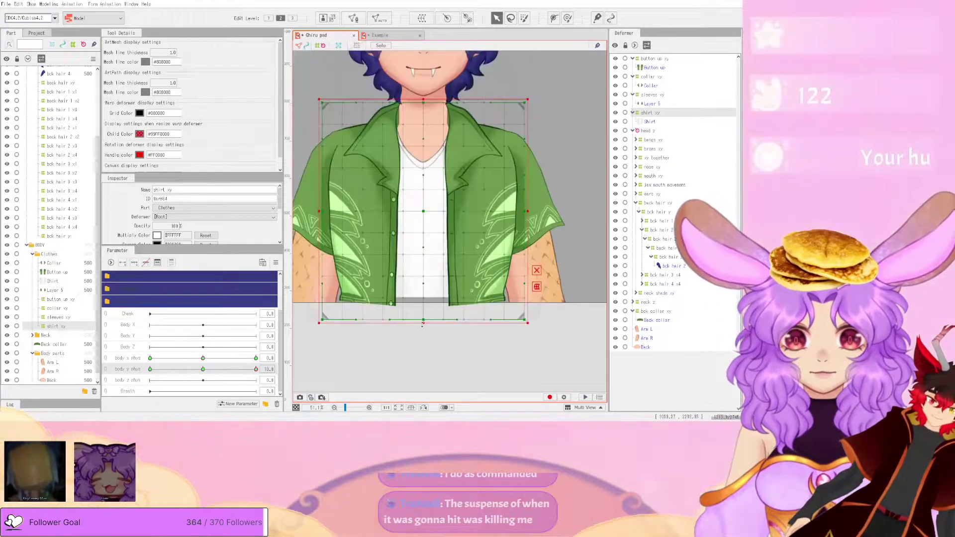
{"action": "left_click_drag", "start_coordinate": [427, 323], "coordinate": [424, 337]}
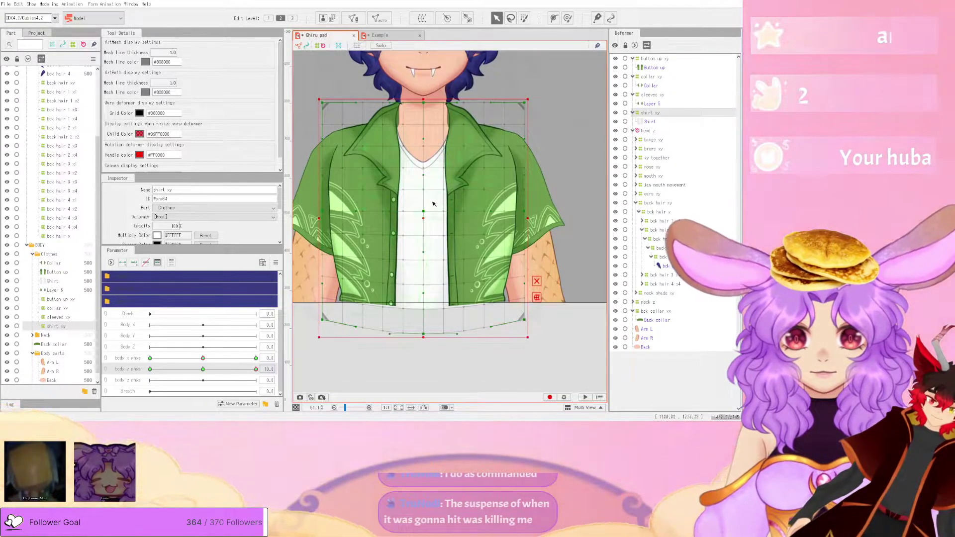
- Raise the neckline of shirt xy at body y phys 10, pull its upper edge's middle upward at -10, and check the motion
{"action": "scroll", "coordinate": [432, 85], "scroll_direction": "up", "scroll_amount": 2}
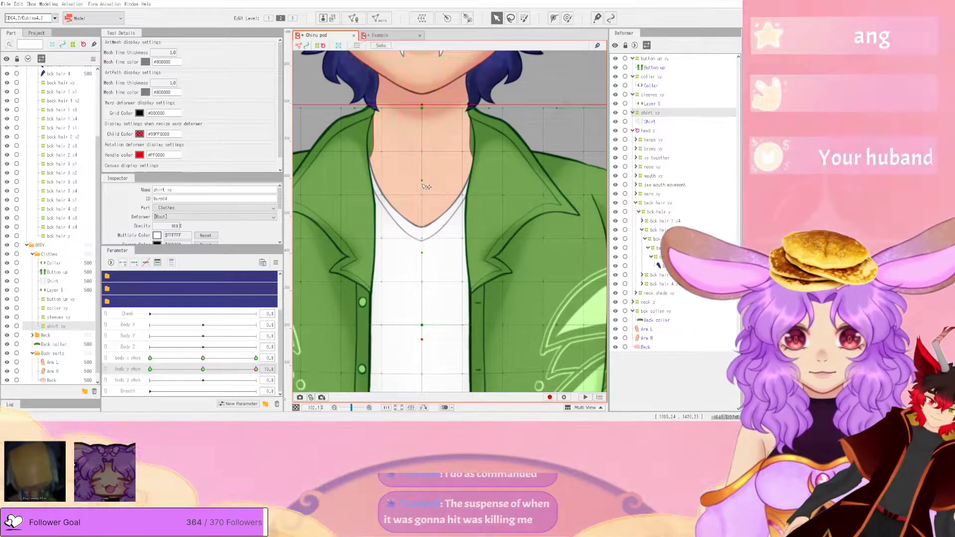
{"action": "left_click_drag", "start_coordinate": [421, 167], "coordinate": [421, 165]}
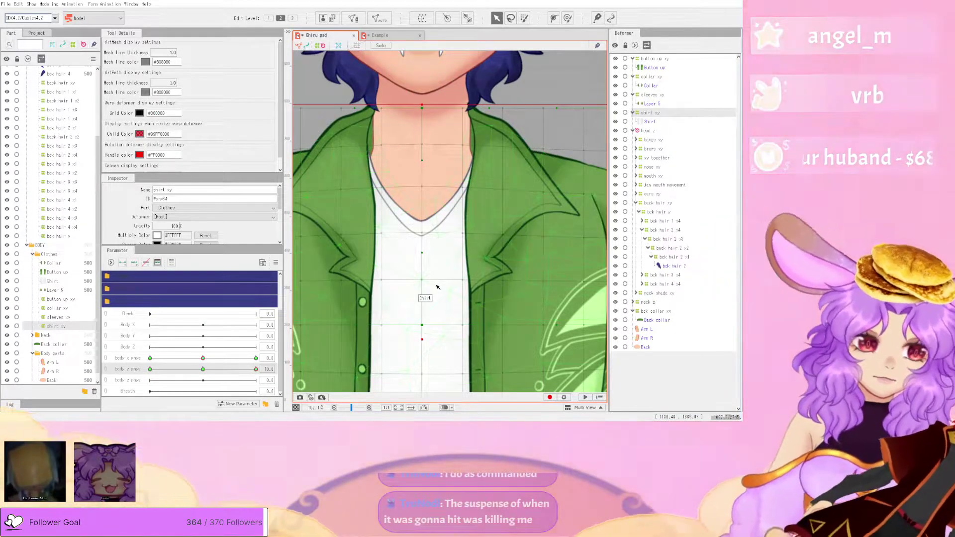
{"action": "left_click_drag", "start_coordinate": [242, 373], "coordinate": [135, 376]}
{"action": "scroll", "coordinate": [427, 218], "scroll_direction": "down", "scroll_amount": 3}
{"action": "scroll", "coordinate": [410, 267], "scroll_direction": "up", "scroll_amount": 1}
{"action": "scroll", "coordinate": [478, 219], "scroll_direction": "up", "scroll_amount": 1}
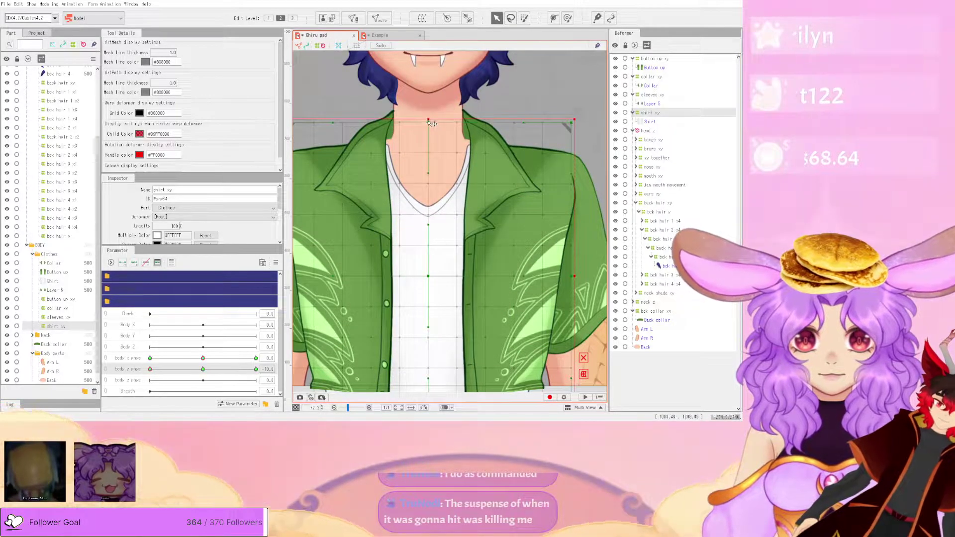
{"action": "left_click_drag", "start_coordinate": [432, 125], "coordinate": [432, 109]}
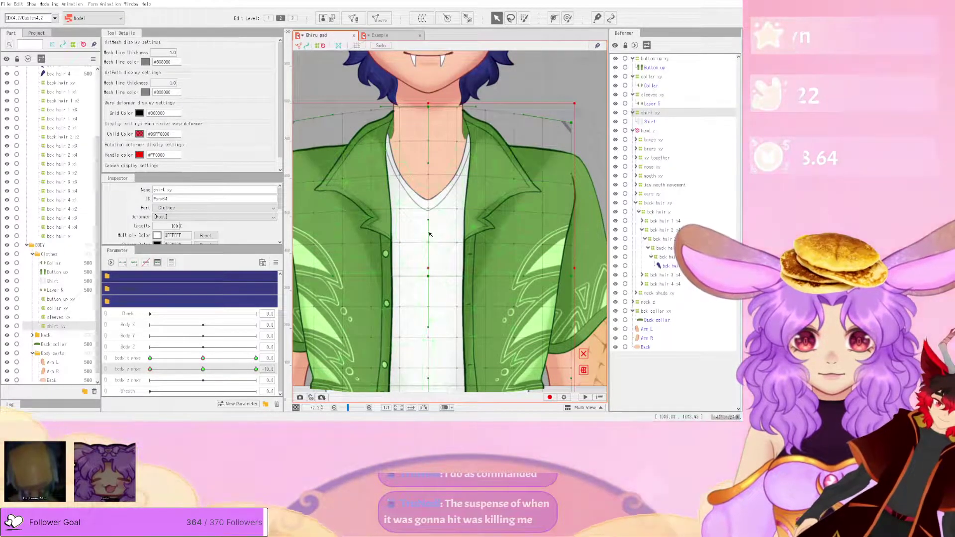
{"action": "left_click_drag", "start_coordinate": [203, 370], "coordinate": [143, 388]}
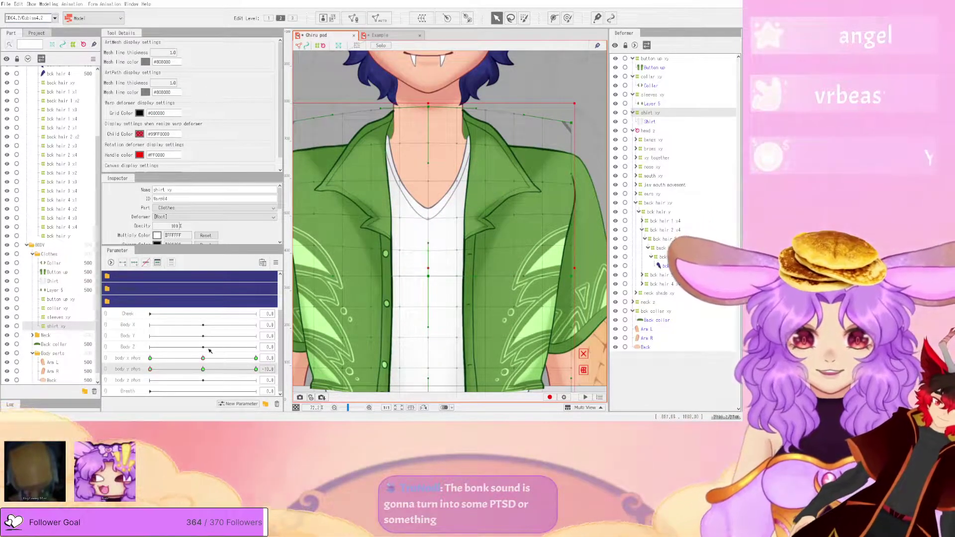
{"action": "mouse_move", "coordinate": [196, 369]}
{"action": "left_mouse_down"}
{"action": "mouse_move", "coordinate": [256, 369]}
{"action": "mouse_move", "coordinate": [164, 370]}
{"action": "mouse_move", "coordinate": [187, 369]}
{"action": "left_mouse_up"}
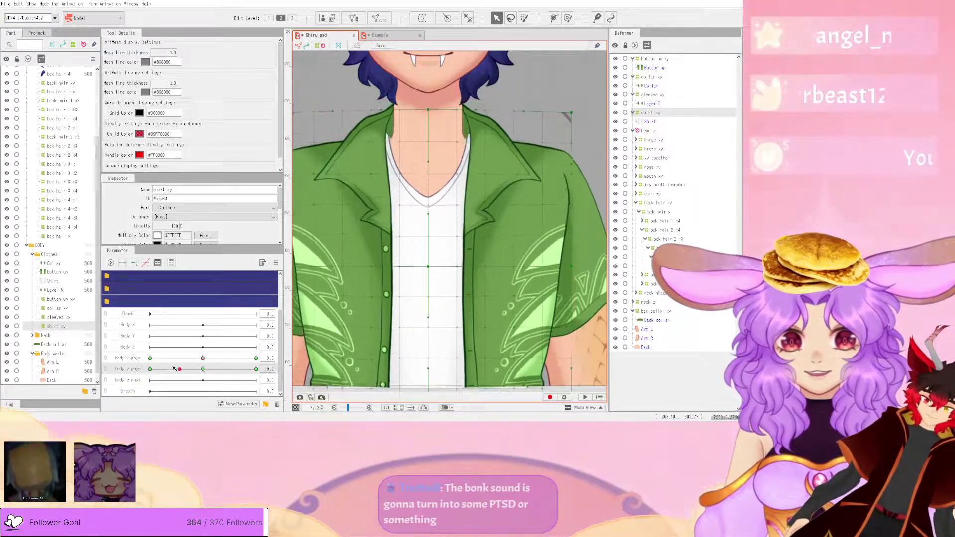
- Link body x phys with body y phys, synthesize the corner shapes of shirt xy, and check the diagonal movement
{"action": "left_click", "coordinate": [110, 358]}
{"action": "left_click", "coordinate": [276, 262]}
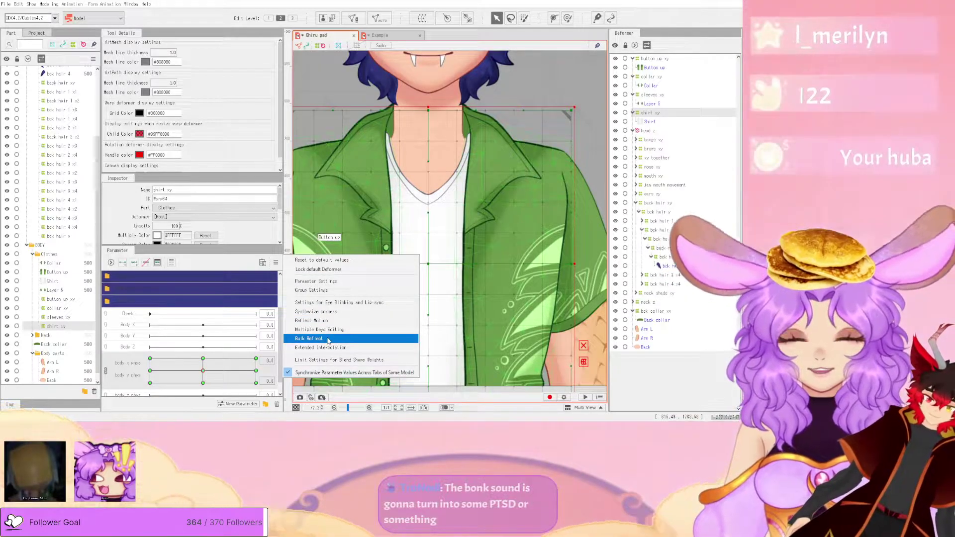
{"action": "left_click", "coordinate": [350, 312]}
{"action": "left_click_drag", "start_coordinate": [203, 371], "coordinate": [172, 382]}
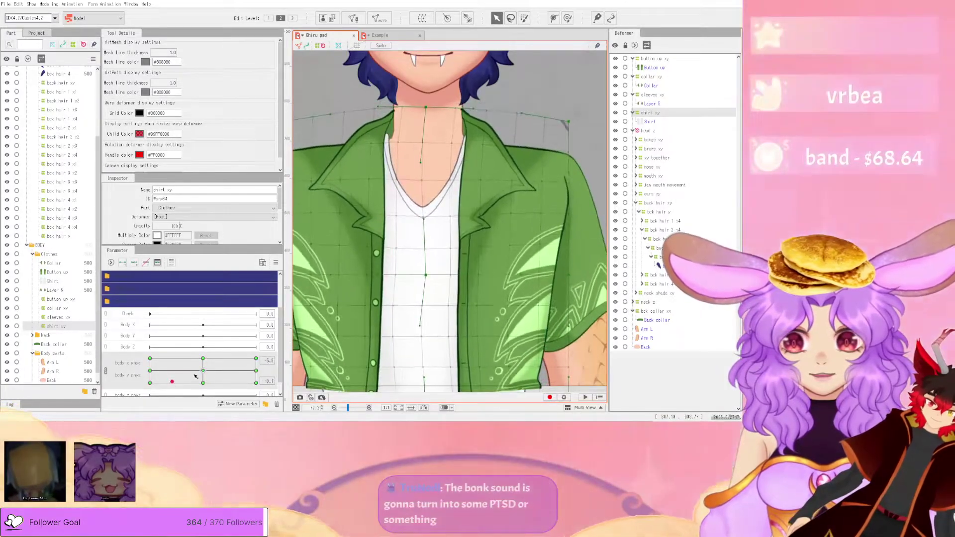
{"action": "left_click", "coordinate": [203, 370]}
- Save the model file with the finished shirt rig
{"action": "scroll", "coordinate": [387, 257], "scroll_direction": "down", "scroll_amount": 3}
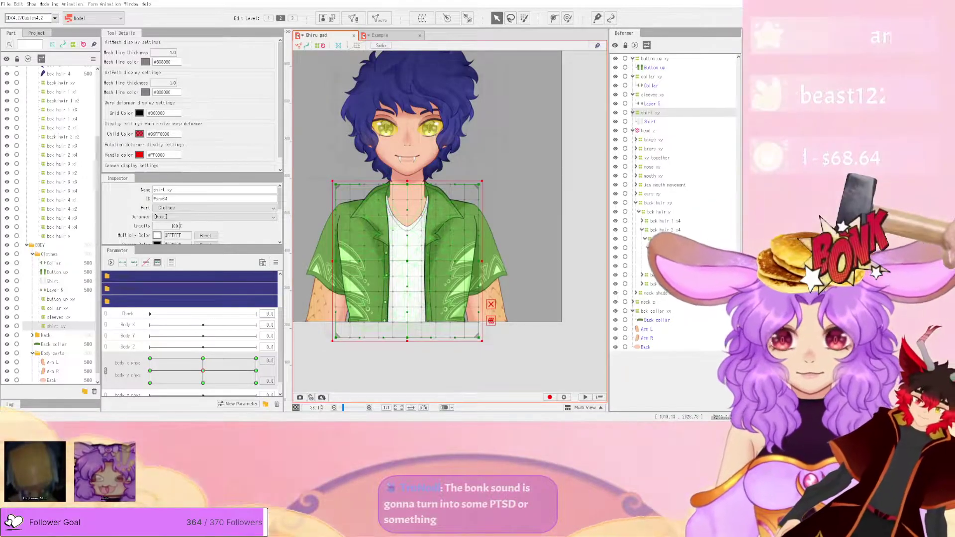
{"action": "left_click", "coordinate": [8, 5]}
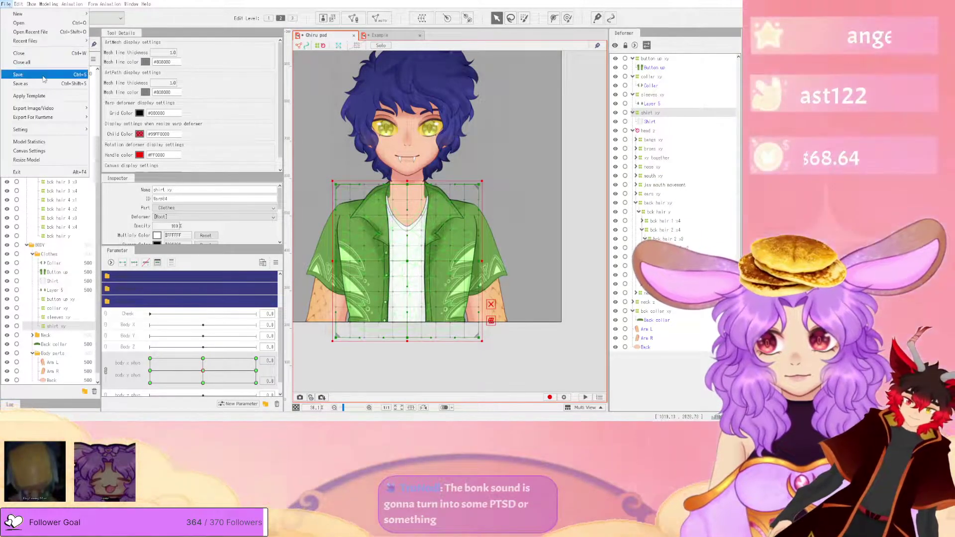
{"action": "left_click", "coordinate": [43, 76]}
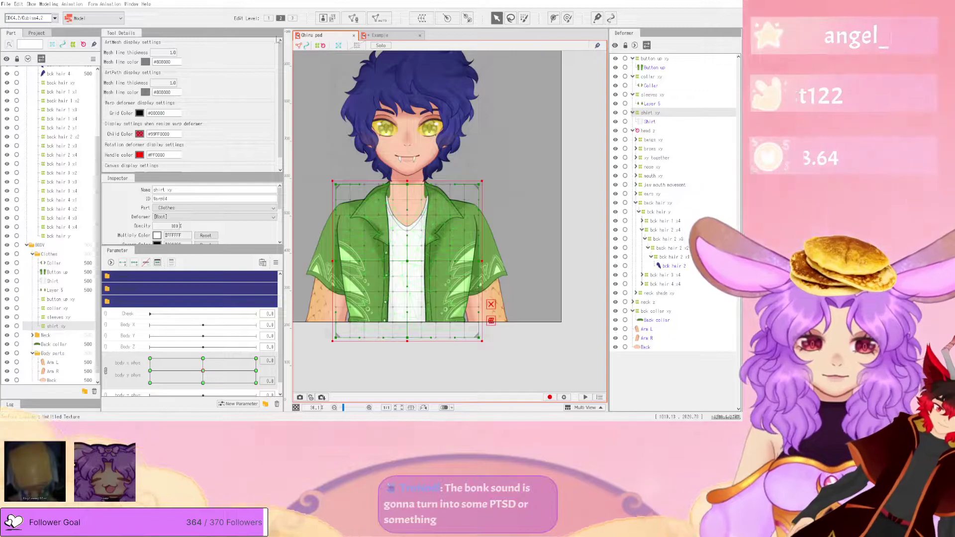
- Unlink body x and y phys, wrap Arm R in a warp deformer named Arm r xy, and add body x phys keys
{"action": "scroll", "coordinate": [518, 143], "scroll_direction": "down", "scroll_amount": 3}
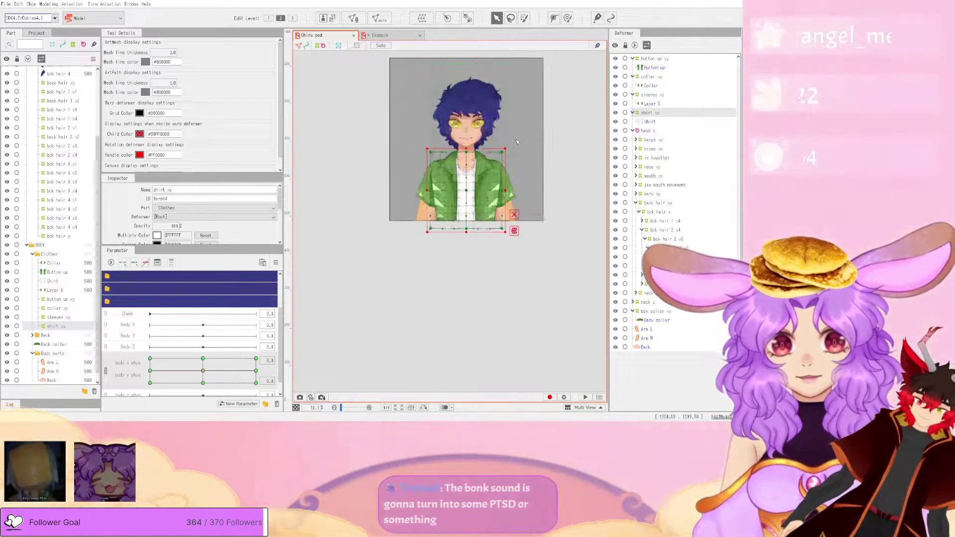
{"action": "scroll", "coordinate": [448, 179], "scroll_direction": "up", "scroll_amount": 3}
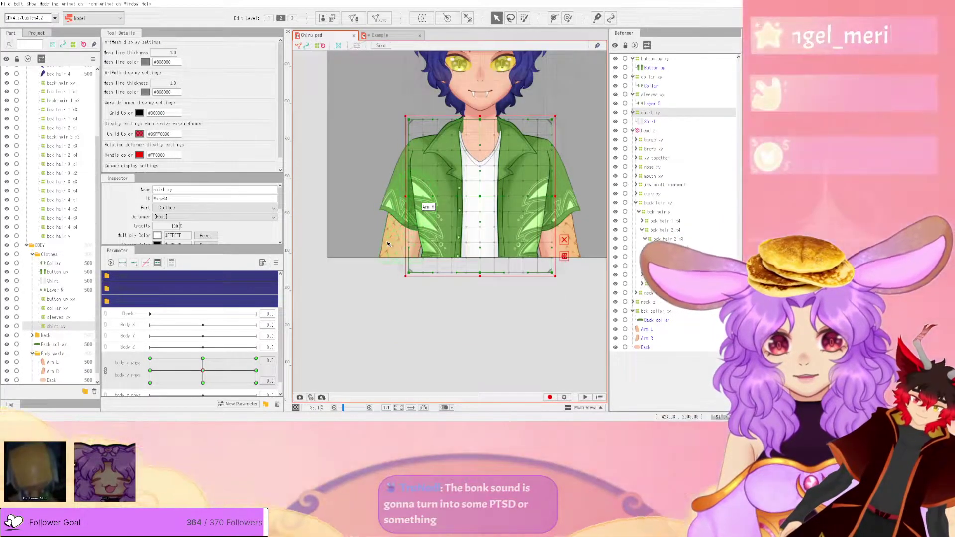
{"action": "left_click", "coordinate": [387, 243]}
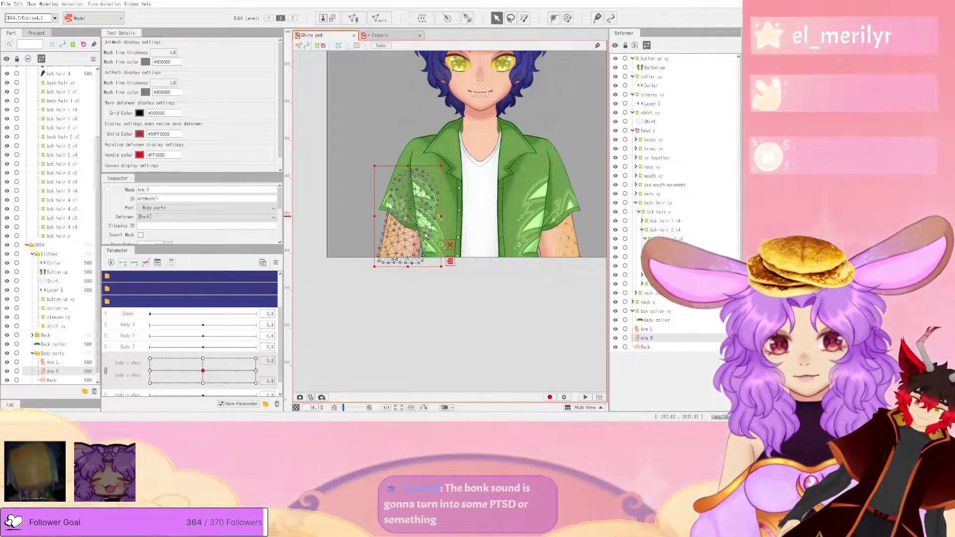
{"action": "scroll", "coordinate": [427, 251], "scroll_direction": "down", "scroll_amount": 3}
{"action": "scroll", "coordinate": [427, 244], "scroll_direction": "up", "scroll_amount": 3}
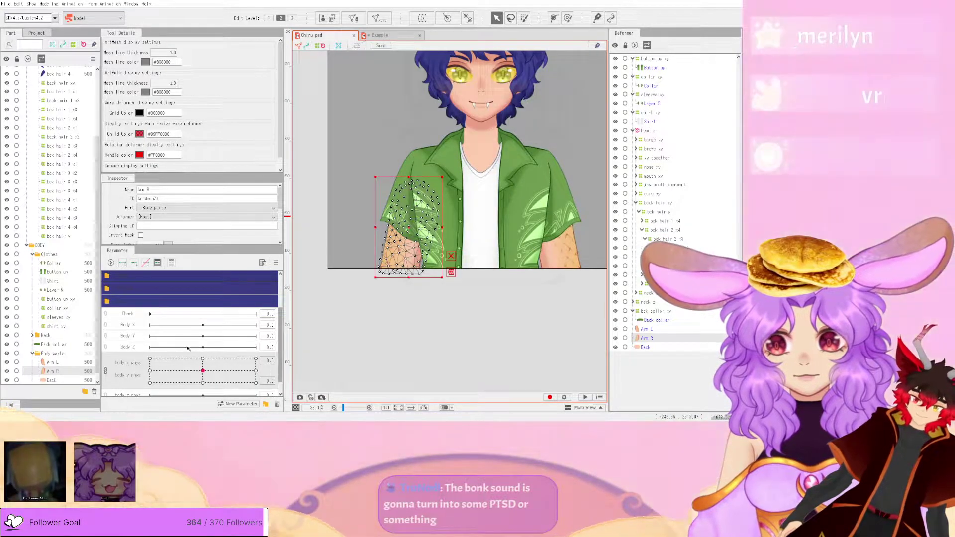
{"action": "left_click", "coordinate": [105, 371]}
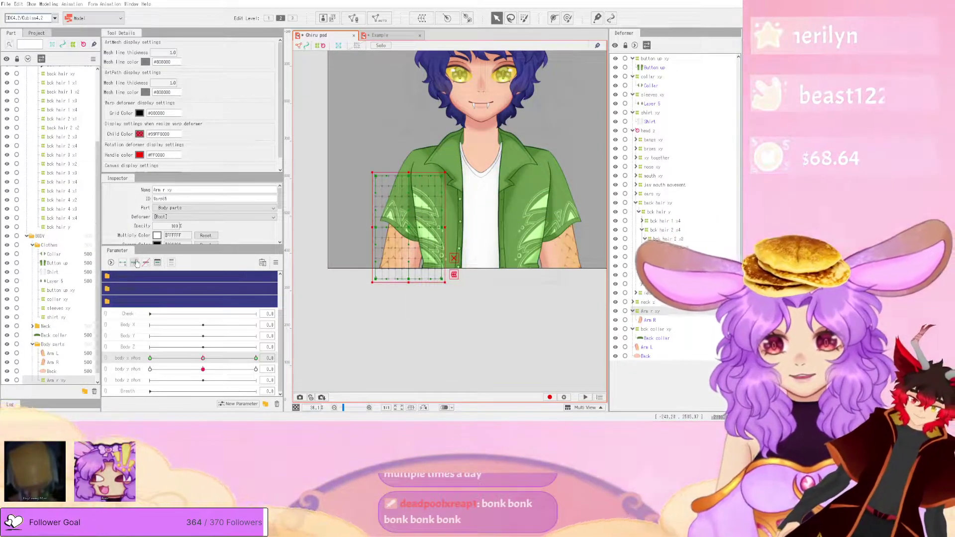
- Shift the Arm r xy deformer slightly toward the torso at body x phys 10
{"action": "left_click_drag", "start_coordinate": [202, 358], "coordinate": [256, 359]}
{"action": "scroll", "coordinate": [417, 222], "scroll_direction": "up", "scroll_amount": 3}
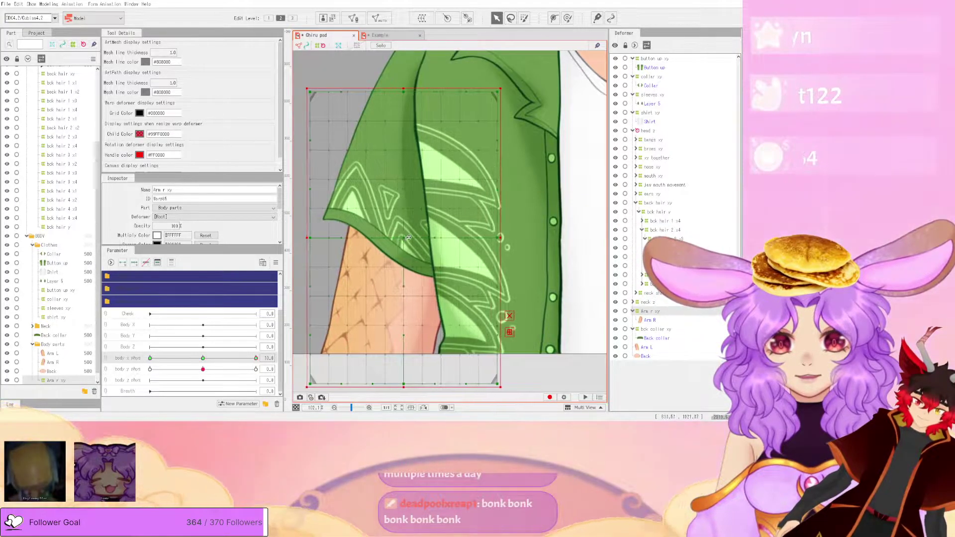
{"action": "scroll", "coordinate": [422, 238], "scroll_direction": "down", "scroll_amount": 5}
{"action": "left_click_drag", "start_coordinate": [238, 358], "coordinate": [268, 362]}
- Reflect the Arm r xy motion to the opposite side of body x phys and return the parameter to 0
{"action": "left_click", "coordinate": [275, 263]}
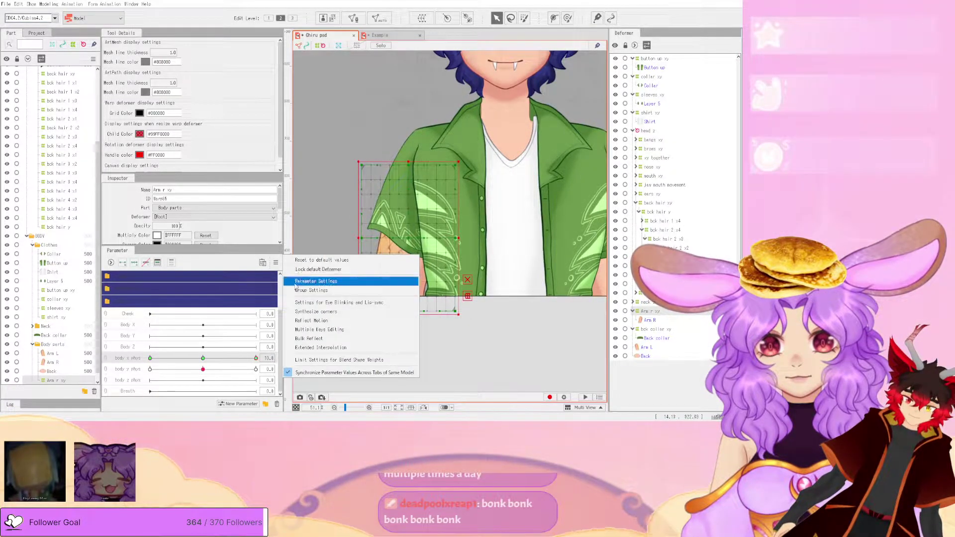
{"action": "left_click", "coordinate": [326, 321]}
{"action": "left_click_drag", "start_coordinate": [253, 359], "coordinate": [197, 363]}
{"action": "left_click", "coordinate": [202, 357]}
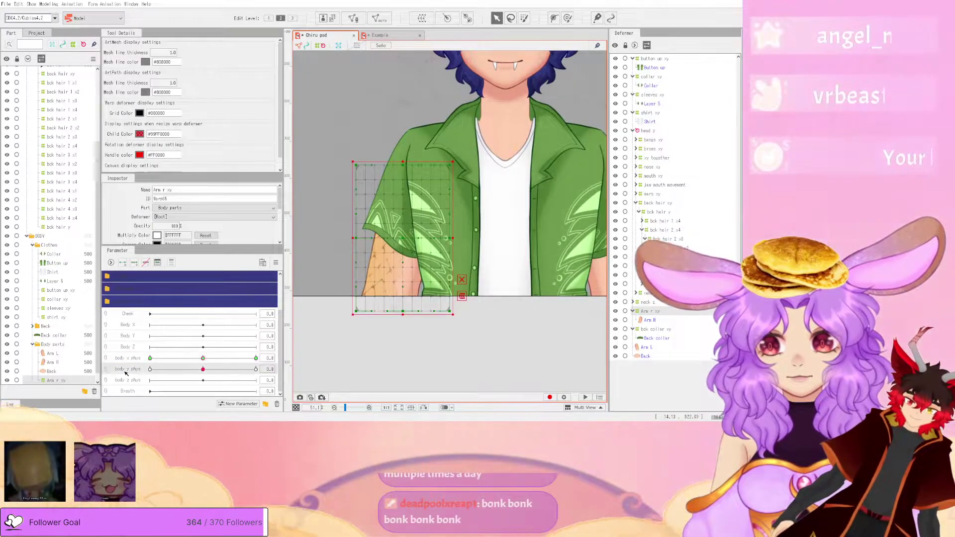
- Add body y phys keys to Arm r xy and bow the middle of its upper edge upward at value 10
{"action": "left_click_drag", "start_coordinate": [226, 370], "coordinate": [256, 369]}
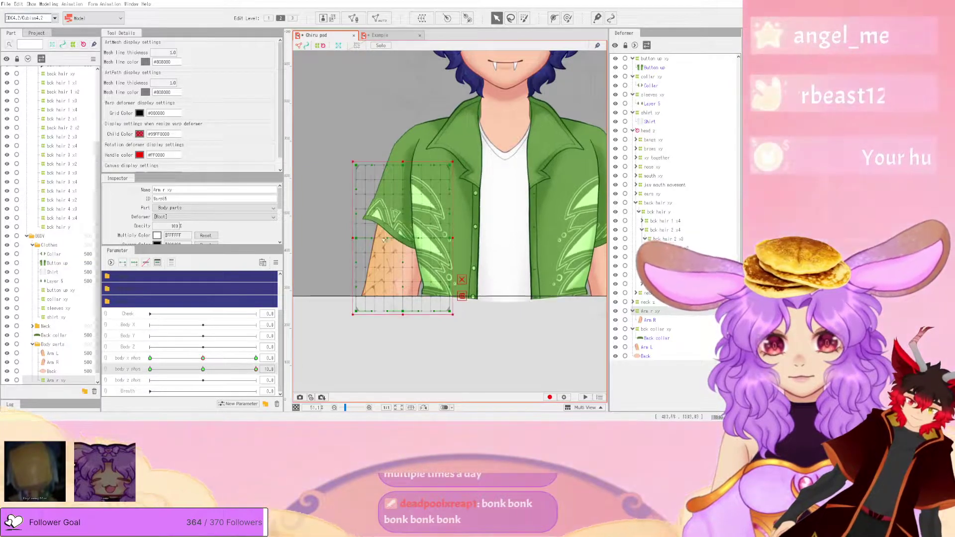
{"action": "scroll", "coordinate": [396, 213], "scroll_direction": "up", "scroll_amount": 5}
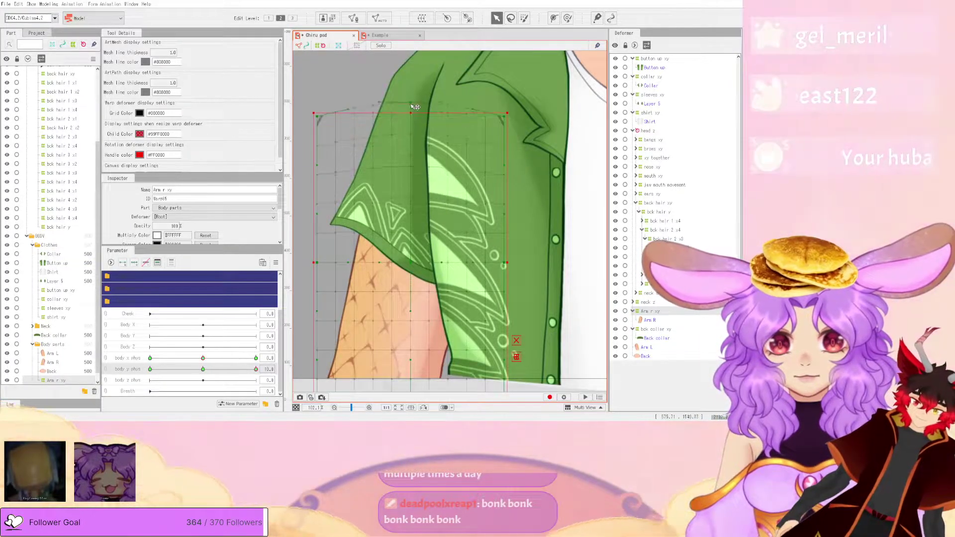
{"action": "left_click_drag", "start_coordinate": [414, 107], "coordinate": [414, 91]}
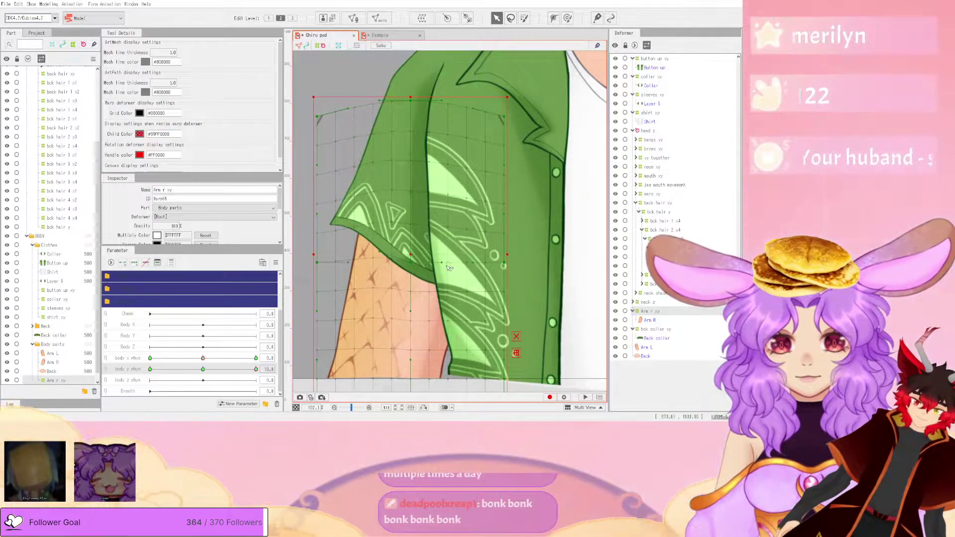
{"action": "scroll", "coordinate": [439, 240], "scroll_direction": "down", "scroll_amount": 5}
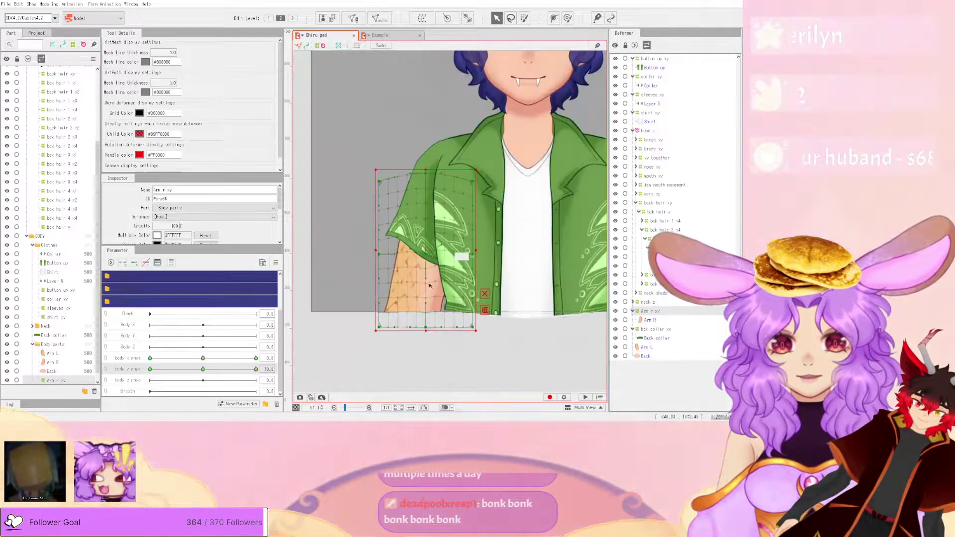
- Bow the inner rows of Arm r xy upward and adjust its lower edge at body y phys 10
{"action": "scroll", "coordinate": [414, 329], "scroll_direction": "up", "scroll_amount": 5}
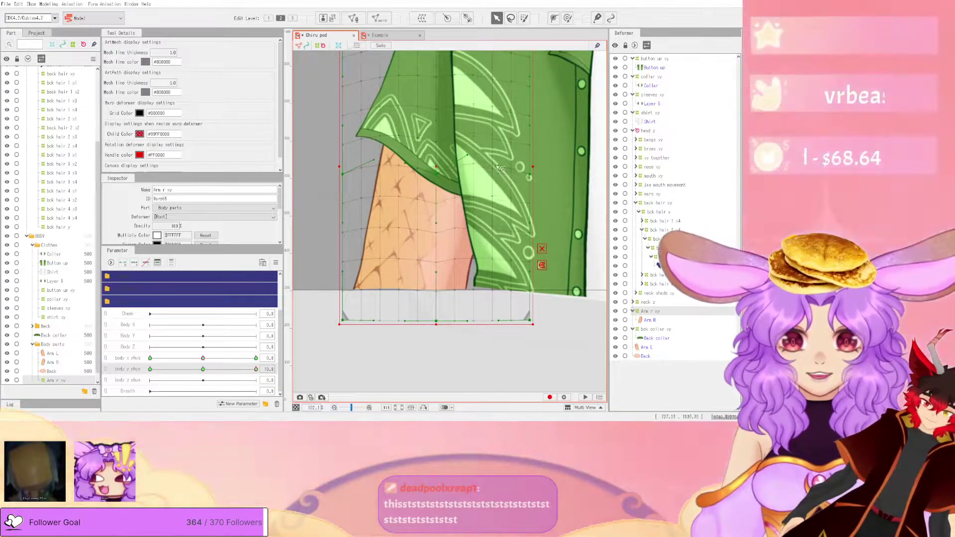
{"action": "left_click_drag", "start_coordinate": [203, 369], "coordinate": [293, 364]}
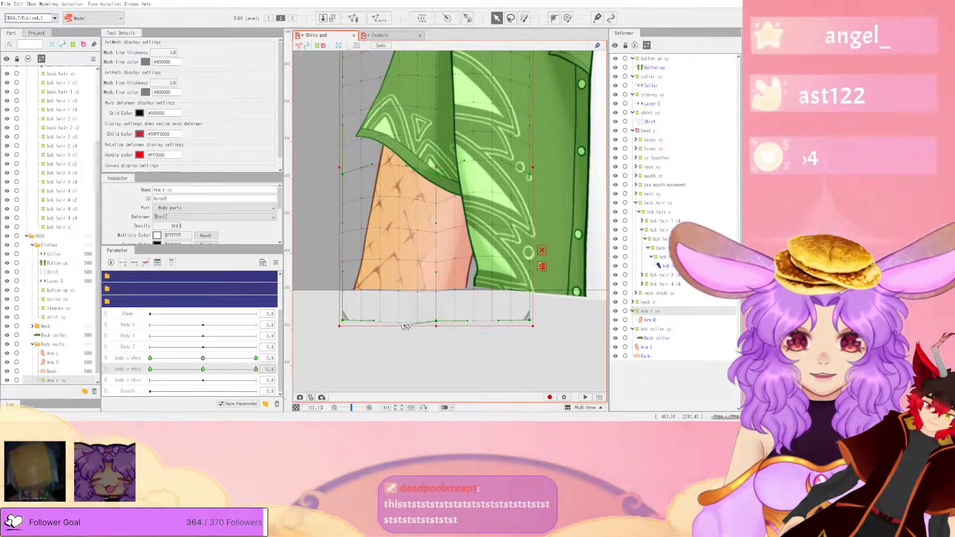
{"action": "left_click", "coordinate": [194, 369]}
{"action": "left_click_drag", "start_coordinate": [194, 373], "coordinate": [268, 361]}
- Reflect the Arm r xy motion to the negative side of body y phys and check its full range
{"action": "left_click", "coordinate": [277, 262]}
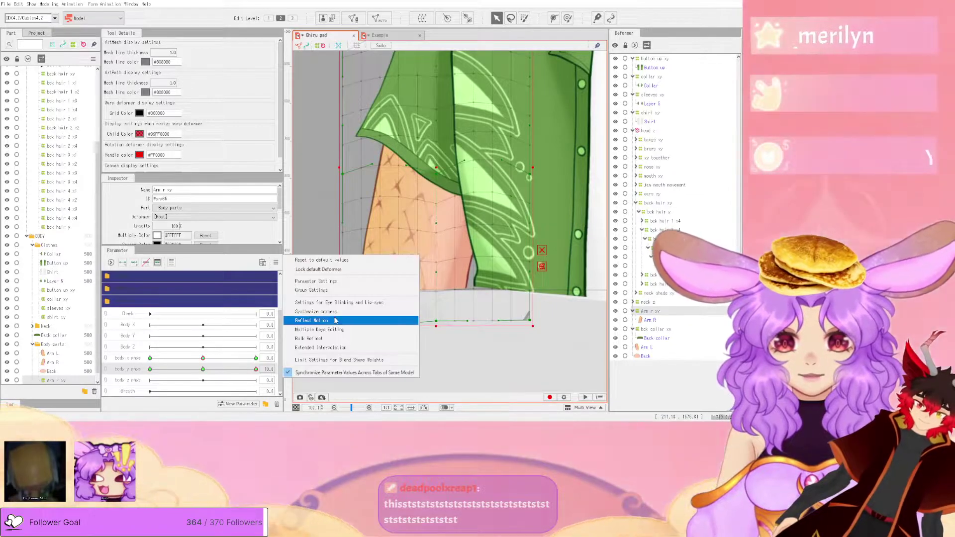
{"action": "left_click", "coordinate": [335, 320]}
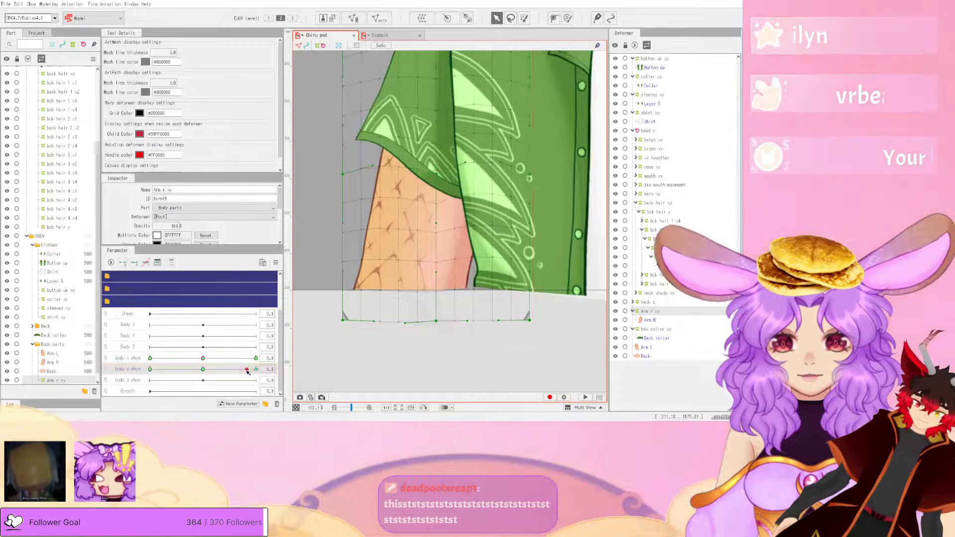
{"action": "mouse_move", "coordinate": [256, 369]}
{"action": "left_mouse_down"}
{"action": "mouse_move", "coordinate": [150, 378]}
{"action": "mouse_move", "coordinate": [257, 384]}
{"action": "mouse_move", "coordinate": [128, 372]}
{"action": "mouse_move", "coordinate": [257, 374]}
{"action": "mouse_move", "coordinate": [142, 377]}
{"action": "mouse_move", "coordinate": [258, 382]}
{"action": "mouse_move", "coordinate": [244, 382]}
{"action": "left_mouse_up"}
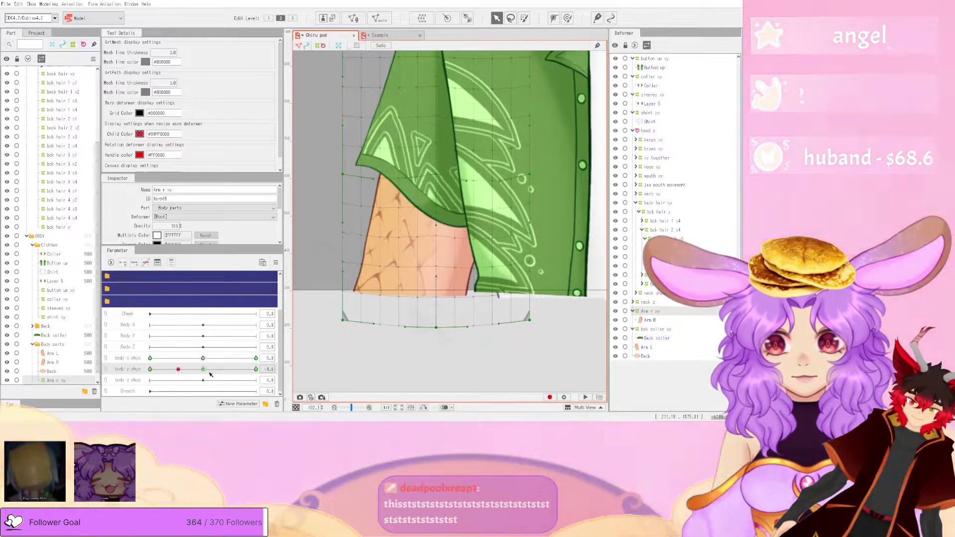
- Link body x phys with body y phys, synthesize the corner shapes of Arm r xy, and check the combined motion
{"action": "scroll", "coordinate": [435, 222], "scroll_direction": "down", "scroll_amount": 5}
{"action": "scroll", "coordinate": [436, 222], "scroll_direction": "down", "scroll_amount": 1}
{"action": "scroll", "coordinate": [415, 203], "scroll_direction": "up", "scroll_amount": 2}
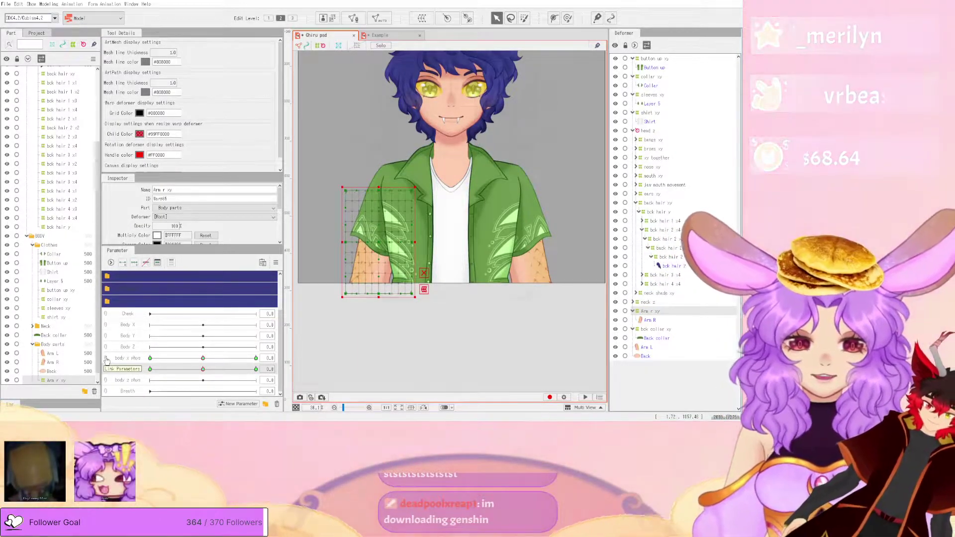
{"action": "left_click", "coordinate": [275, 262]}
{"action": "left_click", "coordinate": [340, 312]}
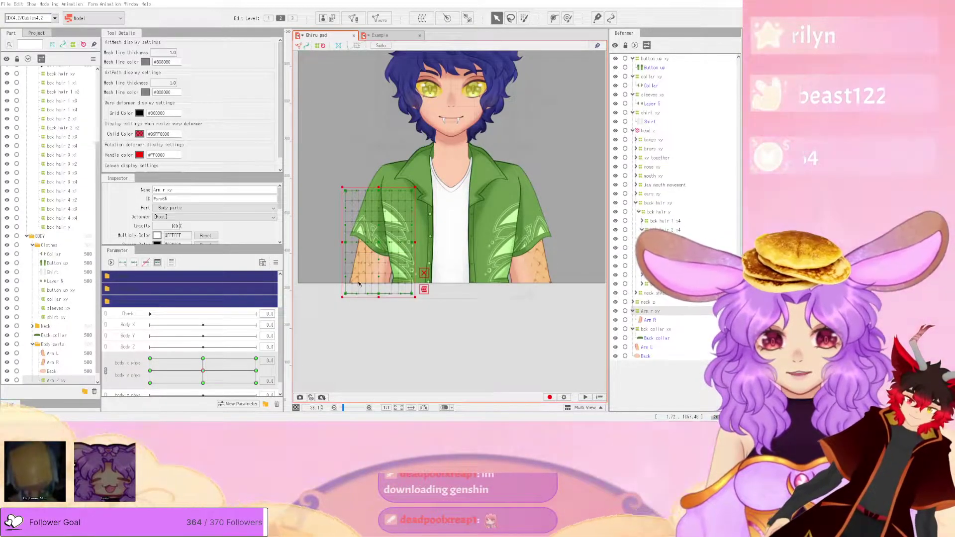
{"action": "mouse_move", "coordinate": [191, 376]}
{"action": "left_mouse_down"}
{"action": "mouse_move", "coordinate": [137, 365]}
{"action": "mouse_move", "coordinate": [218, 378]}
{"action": "mouse_move", "coordinate": [175, 348]}
{"action": "mouse_move", "coordinate": [124, 396]}
{"action": "mouse_move", "coordinate": [180, 355]}
{"action": "mouse_move", "coordinate": [293, 363]}
{"action": "mouse_move", "coordinate": [93, 354]}
{"action": "mouse_move", "coordinate": [252, 362]}
{"action": "mouse_move", "coordinate": [203, 369]}
{"action": "left_mouse_up"}
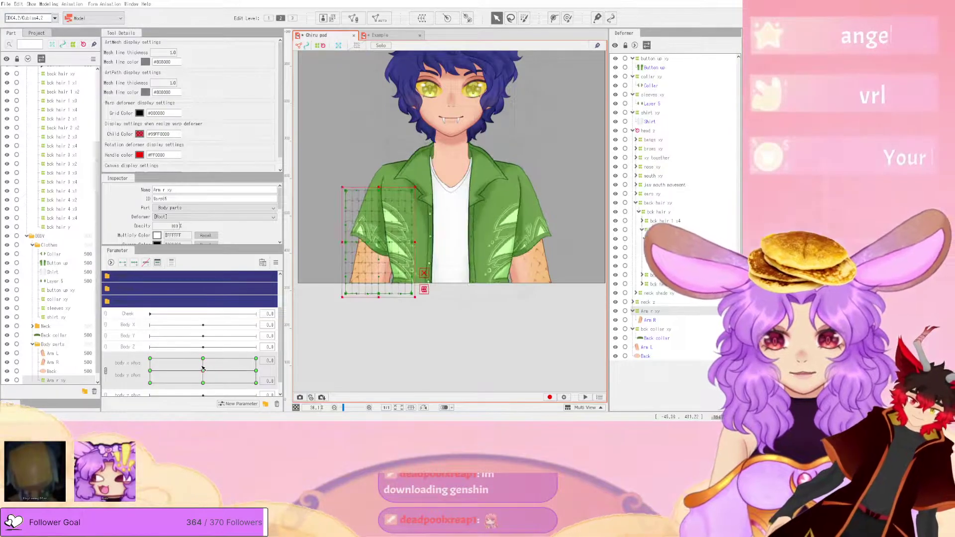
- Collapse the deformer tree, unlink body x and y phys, and create a warp deformer named neck body xy around neck z
{"action": "left_click", "coordinate": [635, 45]}
{"action": "left_click", "coordinate": [635, 46]}
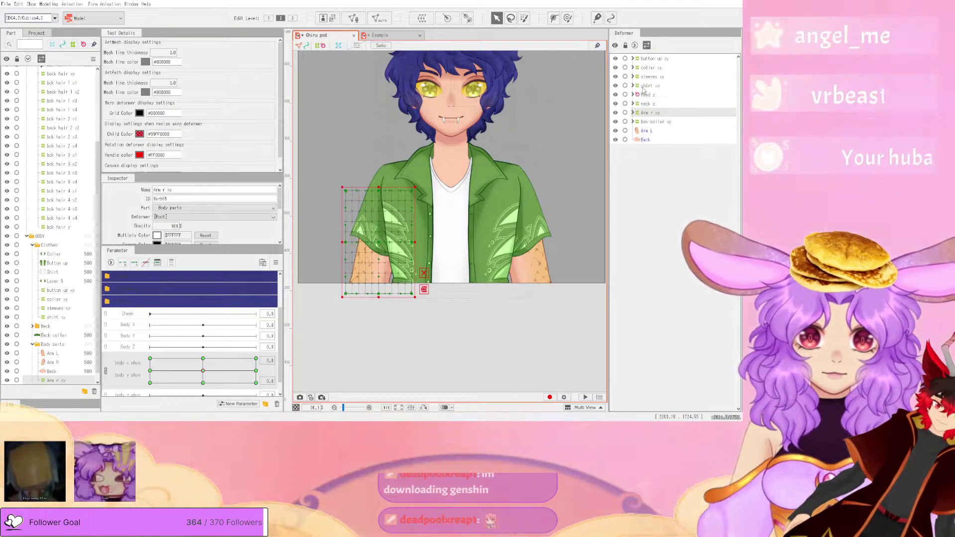
{"action": "left_click", "coordinate": [644, 104]}
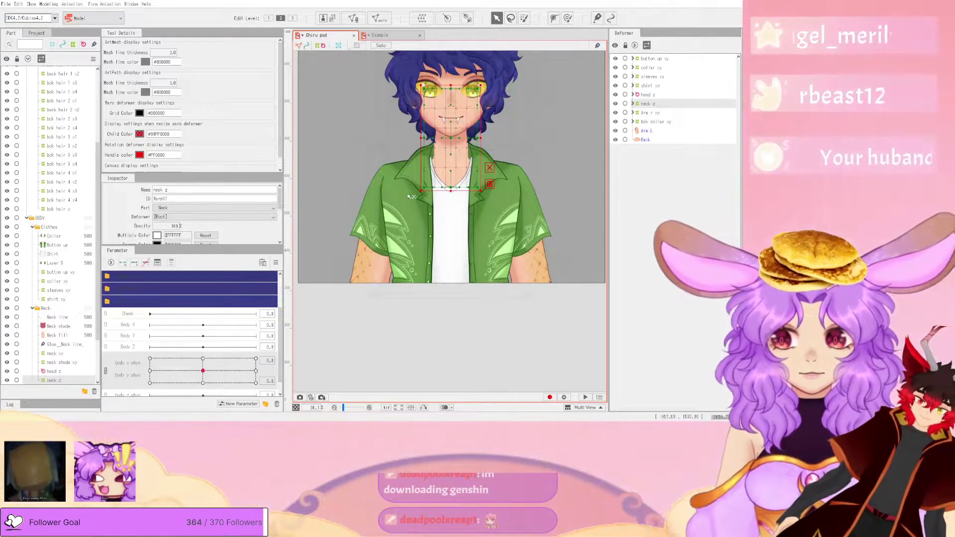
{"action": "left_click", "coordinate": [106, 373]}
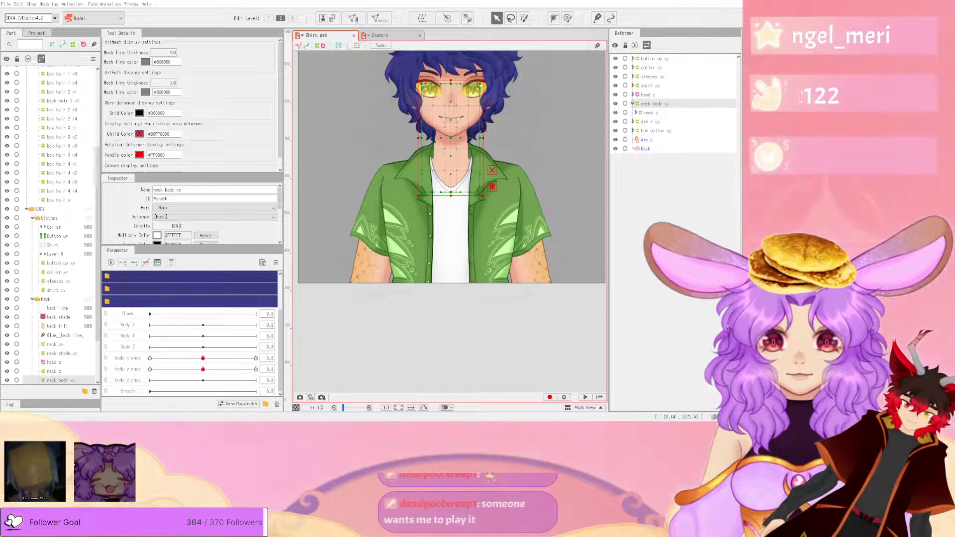
{"action": "scroll", "coordinate": [463, 91], "scroll_direction": "up", "scroll_amount": 2}
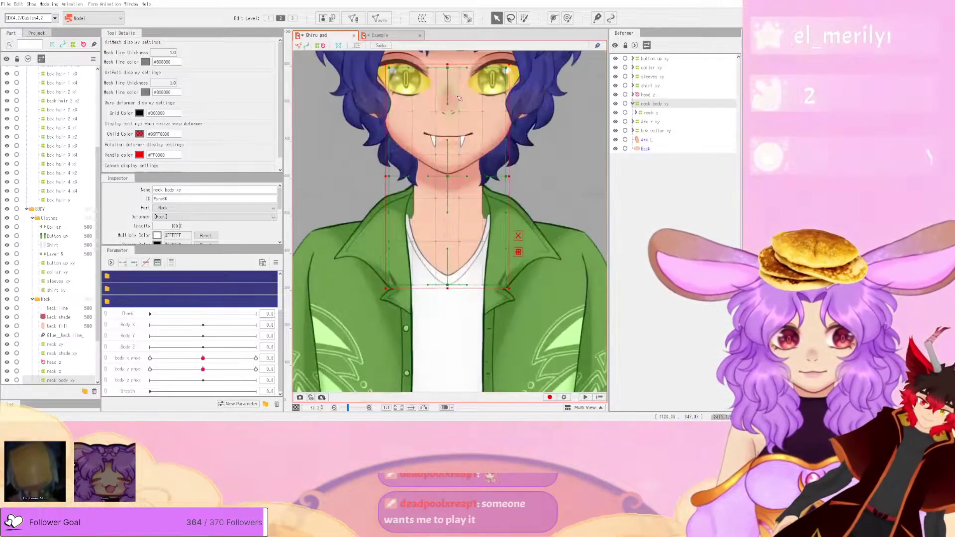
- Try to bend the middle of the neck body xy deformer sideways at body x phys 10
{"action": "scroll", "coordinate": [502, 139], "scroll_direction": "down", "scroll_amount": 3}
{"action": "scroll", "coordinate": [490, 128], "scroll_direction": "up", "scroll_amount": 3}
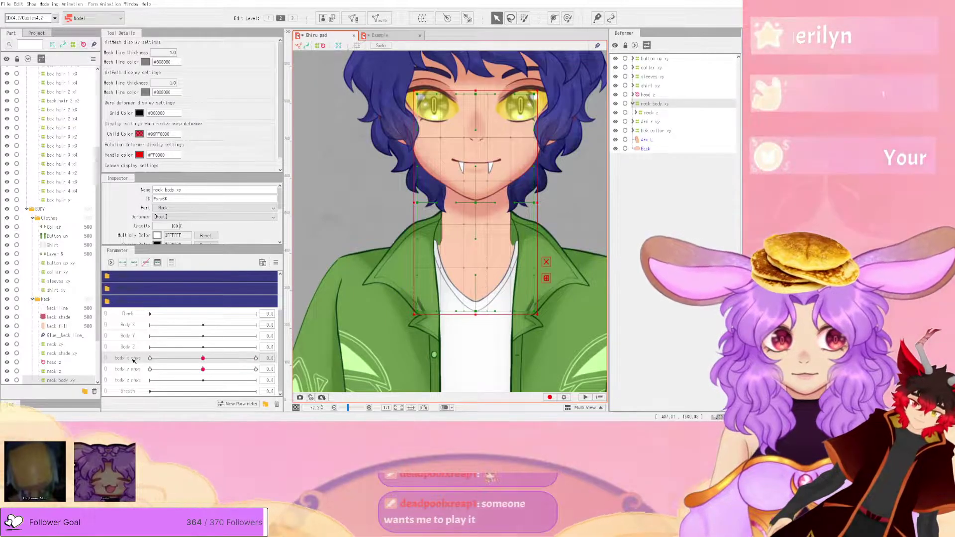
{"action": "scroll", "coordinate": [532, 160], "scroll_direction": "down", "scroll_amount": 2}
{"action": "scroll", "coordinate": [557, 154], "scroll_direction": "up", "scroll_amount": 2}
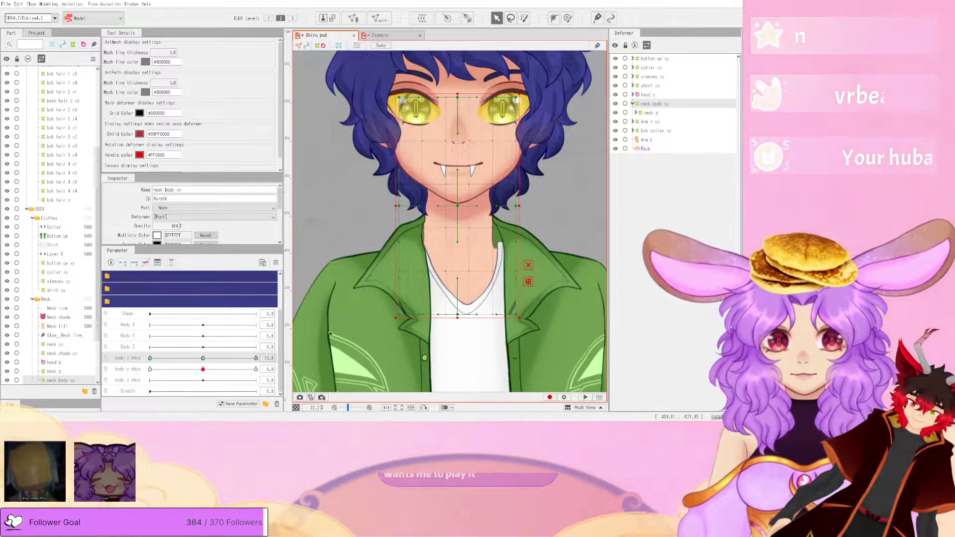
{"action": "scroll", "coordinate": [474, 265], "scroll_direction": "down", "scroll_amount": 1}
{"action": "scroll", "coordinate": [475, 266], "scroll_direction": "up", "scroll_amount": 2}
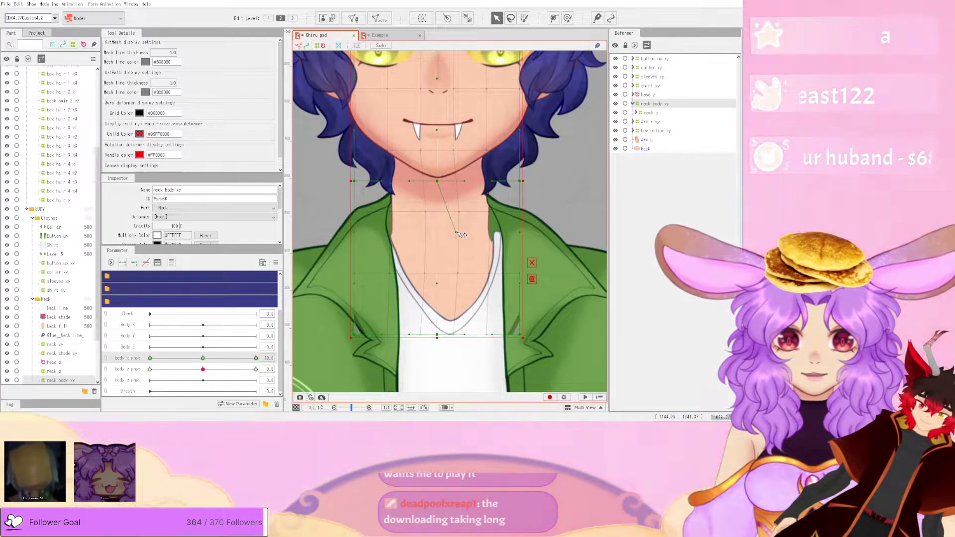
{"action": "left_click_drag", "start_coordinate": [444, 234], "coordinate": [456, 234]}
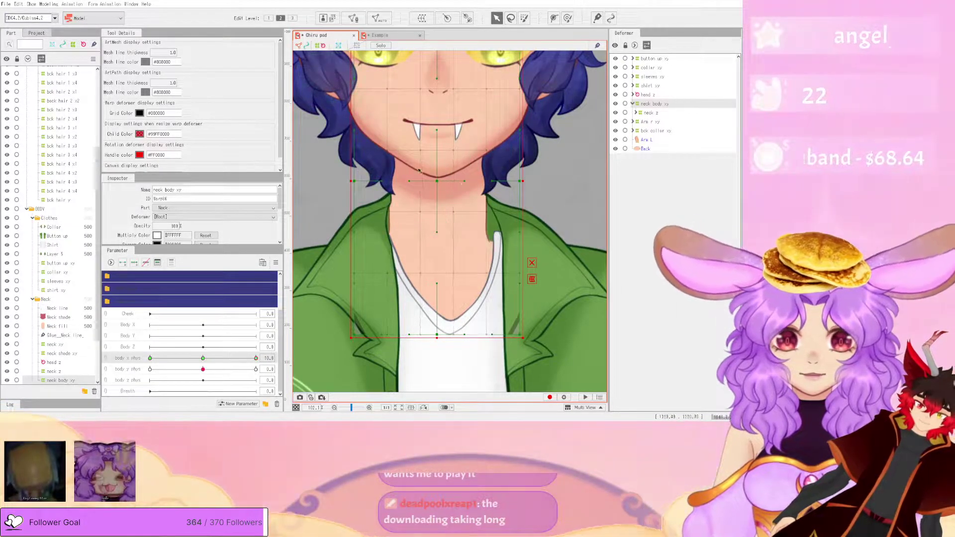
- Switch to the Example model and examine how Head Rotation and neck Rotation follow the Body X and Y Physics parameters
{"action": "left_click", "coordinate": [406, 35]}
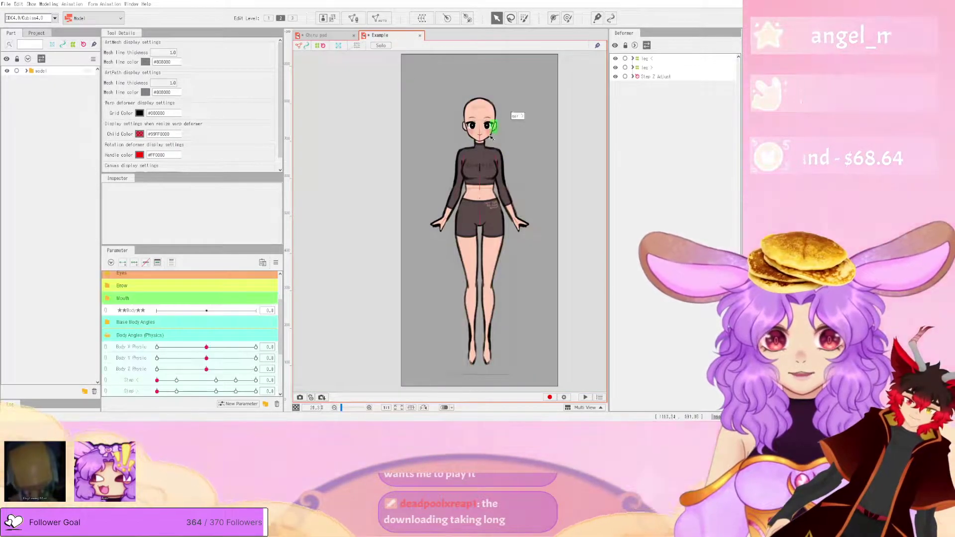
{"action": "left_click", "coordinate": [477, 164]}
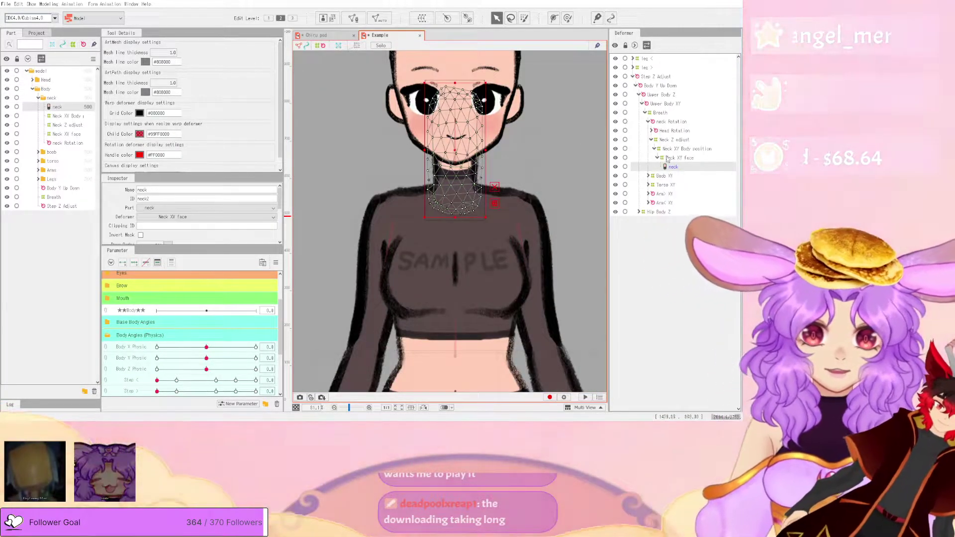
{"action": "left_click", "coordinate": [683, 131]}
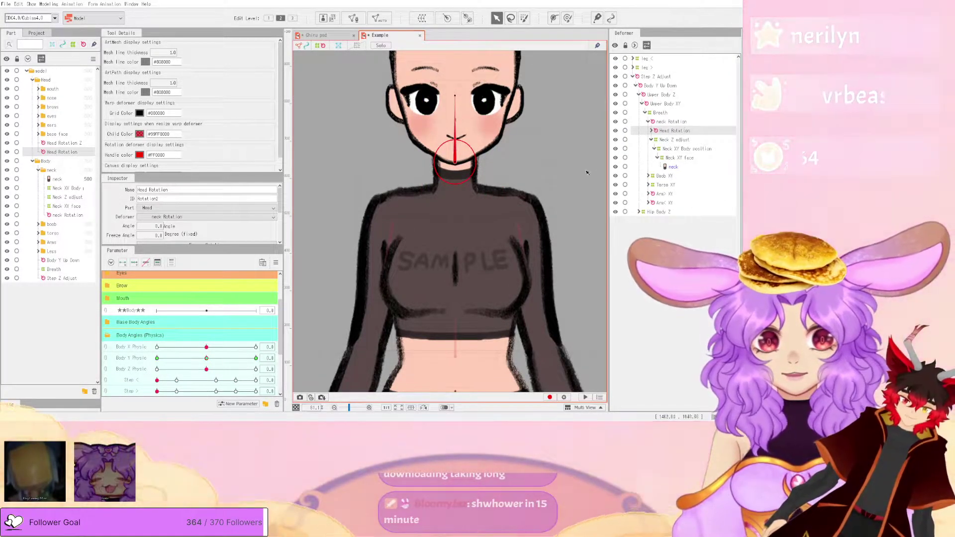
{"action": "left_click_drag", "start_coordinate": [207, 358], "coordinate": [292, 368]}
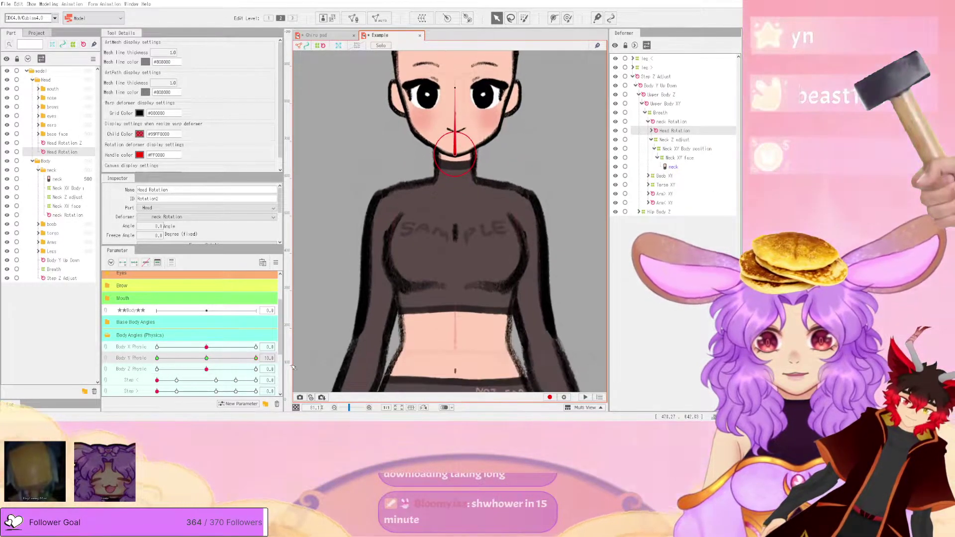
{"action": "left_click", "coordinate": [667, 121]}
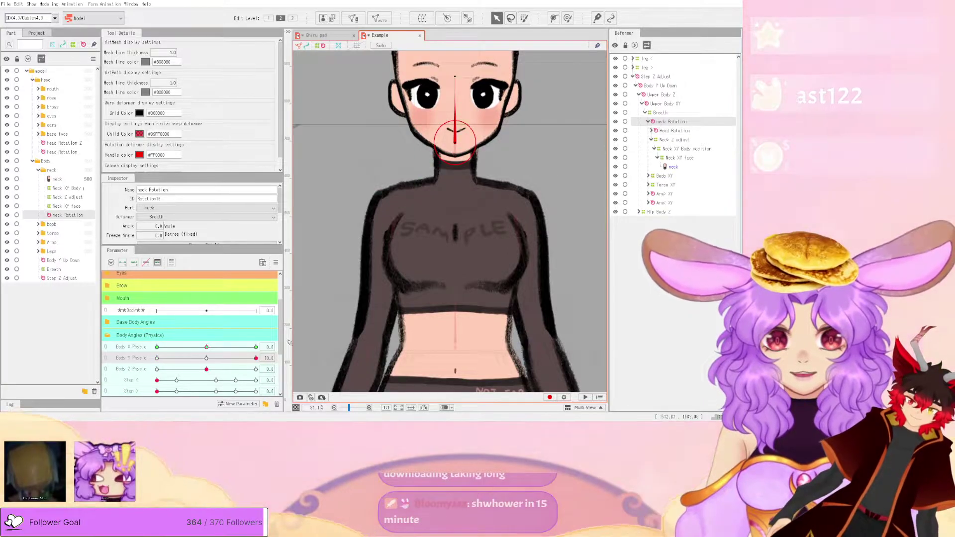
{"action": "mouse_move", "coordinate": [204, 350]}
{"action": "left_mouse_down"}
{"action": "mouse_move", "coordinate": [258, 353]}
{"action": "mouse_move", "coordinate": [175, 353]}
{"action": "mouse_move", "coordinate": [257, 354]}
{"action": "mouse_move", "coordinate": [173, 361]}
{"action": "mouse_move", "coordinate": [232, 358]}
{"action": "mouse_move", "coordinate": [207, 348]}
{"action": "left_mouse_up"}
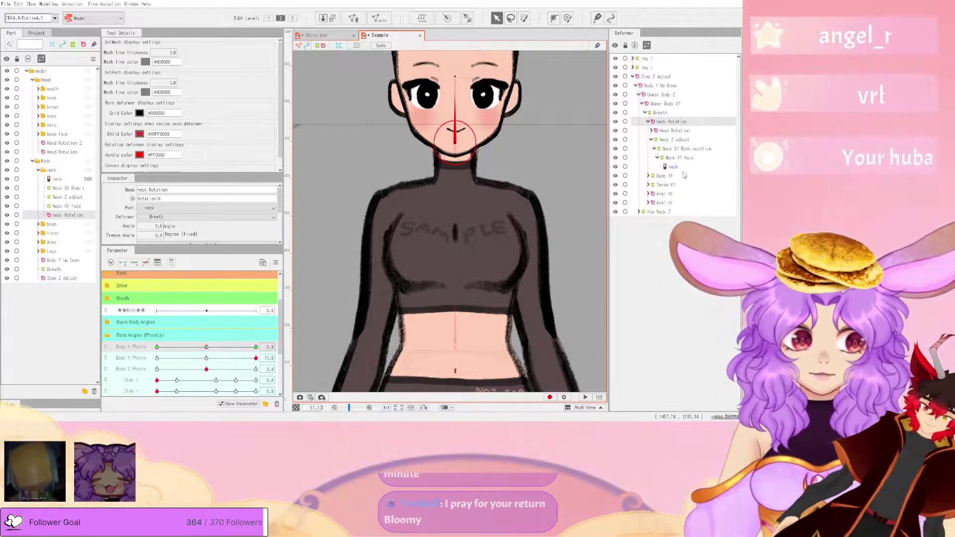
- Examine the body physics keyforms of Neck XY Body position and Neck Z adjust, and recheck Head Rotation across Body Y Physics
{"action": "left_click", "coordinate": [683, 158]}
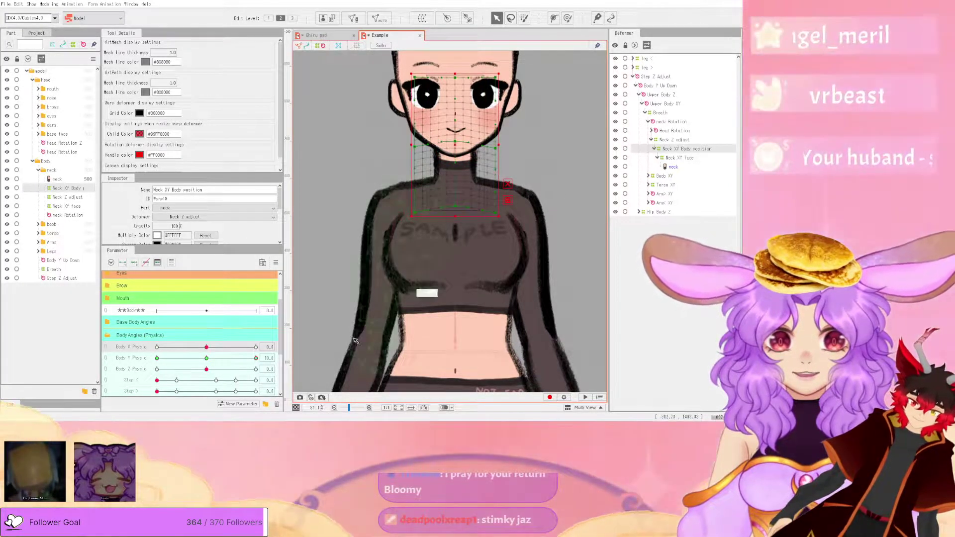
{"action": "left_click_drag", "start_coordinate": [210, 358], "coordinate": [131, 372]}
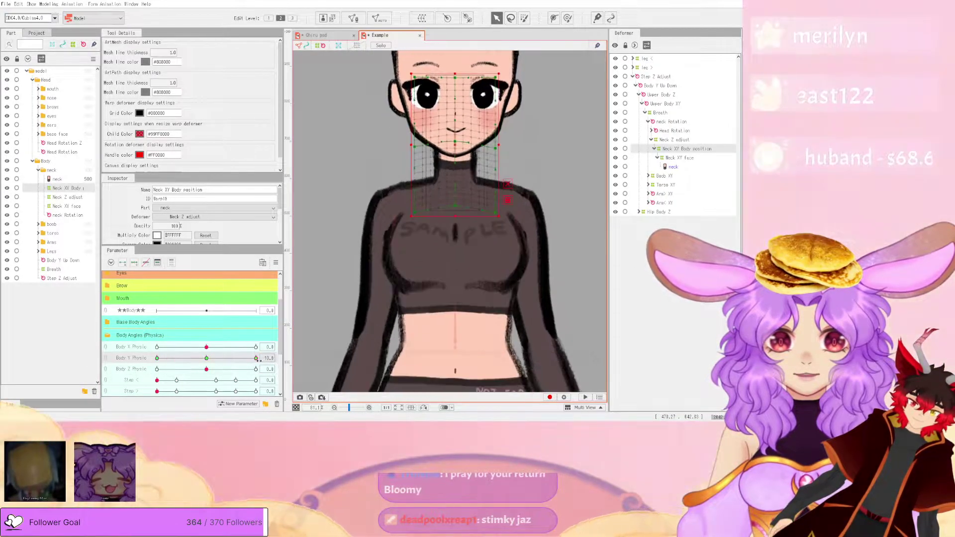
{"action": "left_click", "coordinate": [157, 369]}
{"action": "left_click", "coordinate": [206, 368]}
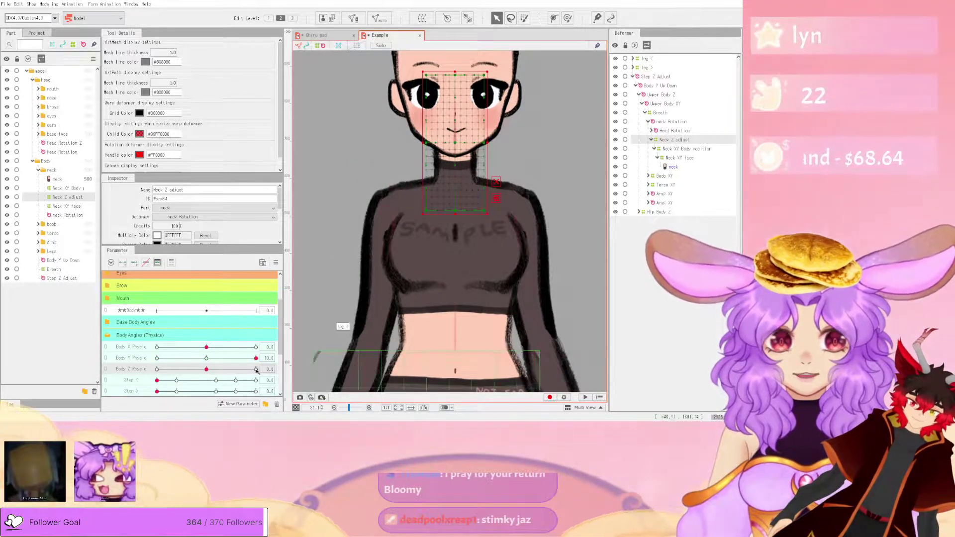
{"action": "scroll", "coordinate": [234, 351], "scroll_direction": "up", "scroll_amount": 2}
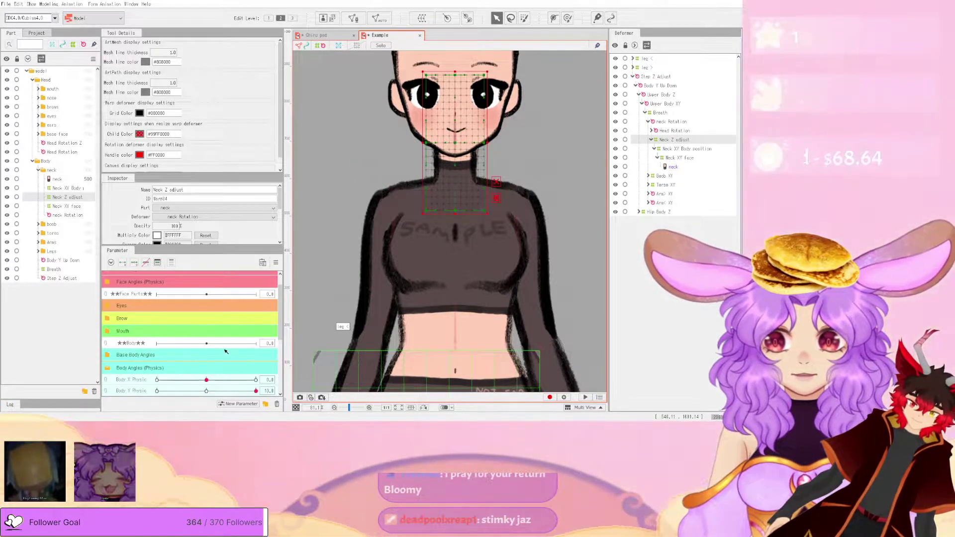
{"action": "scroll", "coordinate": [209, 357], "scroll_direction": "down", "scroll_amount": 2}
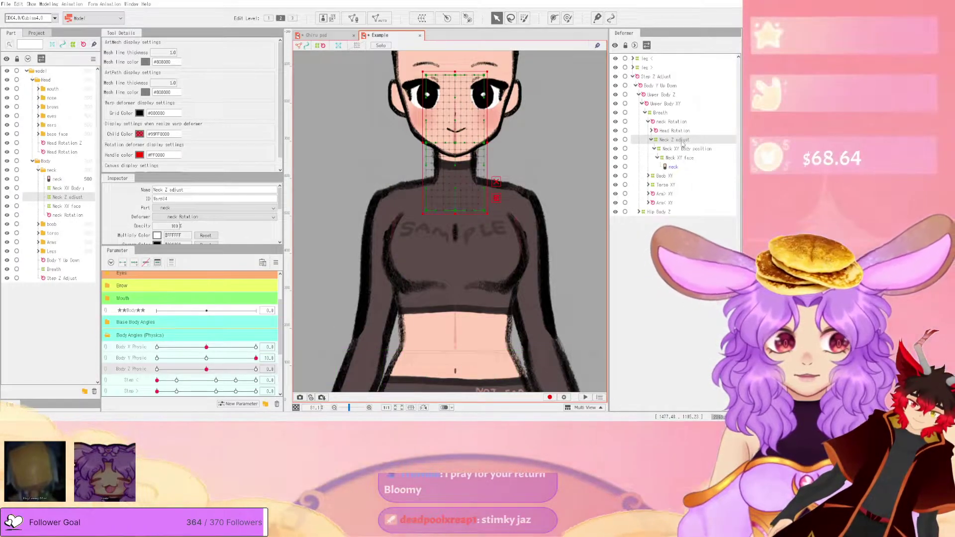
{"action": "left_click", "coordinate": [677, 131]}
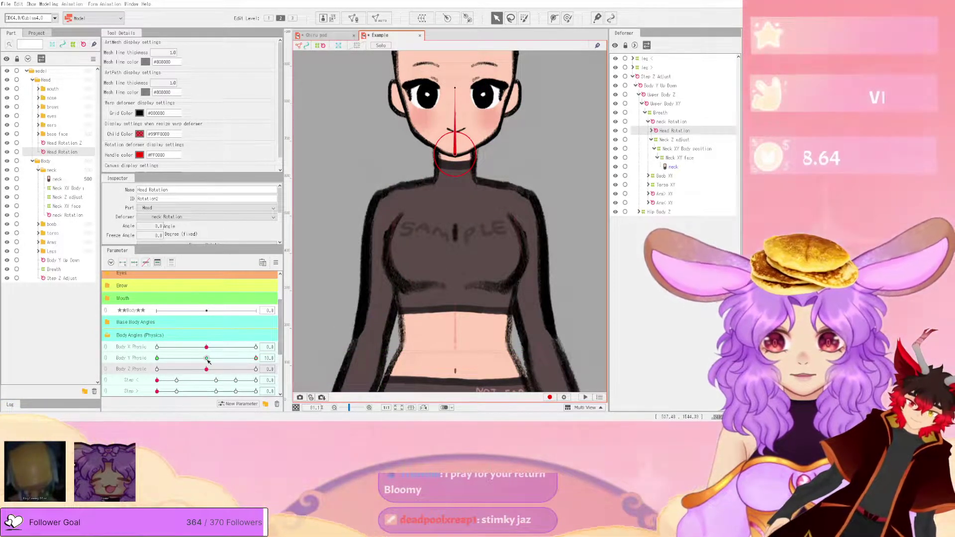
{"action": "mouse_move", "coordinate": [256, 359]}
{"action": "left_mouse_down"}
{"action": "mouse_move", "coordinate": [137, 361]}
{"action": "mouse_move", "coordinate": [280, 364]}
{"action": "mouse_move", "coordinate": [151, 360]}
{"action": "mouse_move", "coordinate": [269, 362]}
{"action": "left_mouse_up"}
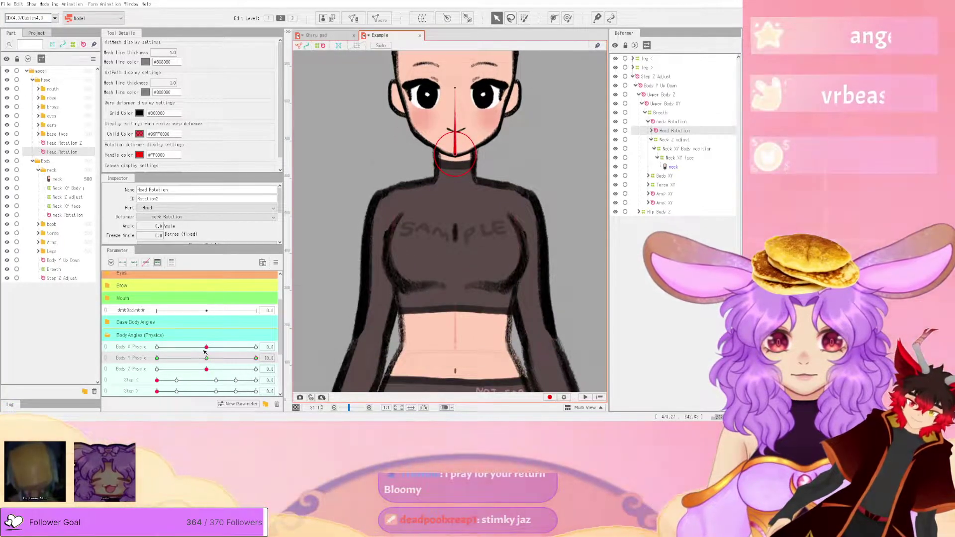
{"action": "mouse_move", "coordinate": [217, 362]}
{"action": "left_mouse_down"}
{"action": "mouse_move", "coordinate": [158, 359]}
{"action": "mouse_move", "coordinate": [234, 359]}
{"action": "mouse_move", "coordinate": [196, 359]}
{"action": "mouse_move", "coordinate": [208, 360]}
{"action": "left_mouse_up"}
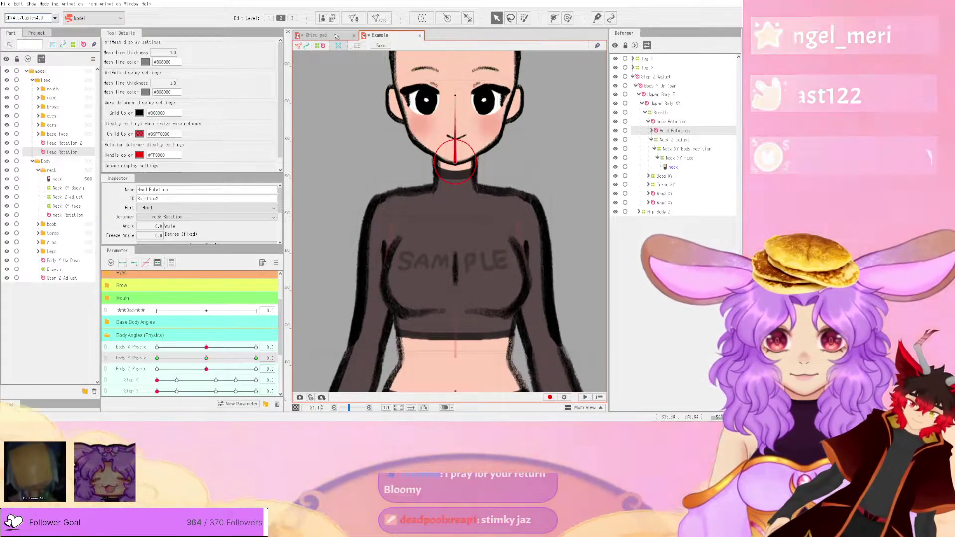
- Return to the Chiru psd model, collapse the deformer tree, and select the neck body xy deformer
{"action": "left_click", "coordinate": [335, 35]}
{"action": "left_click", "coordinate": [438, 236]}
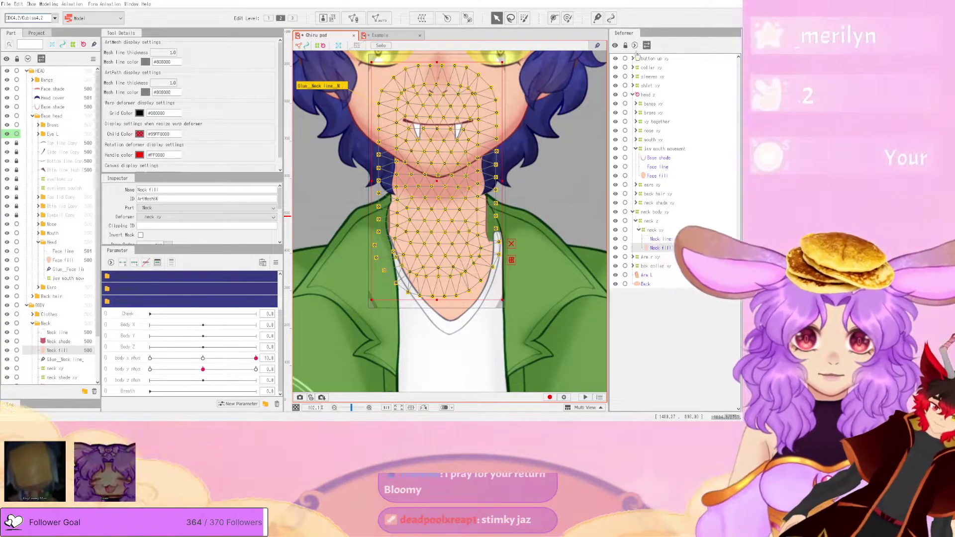
{"action": "left_click", "coordinate": [634, 46]}
{"action": "left_click", "coordinate": [635, 45]}
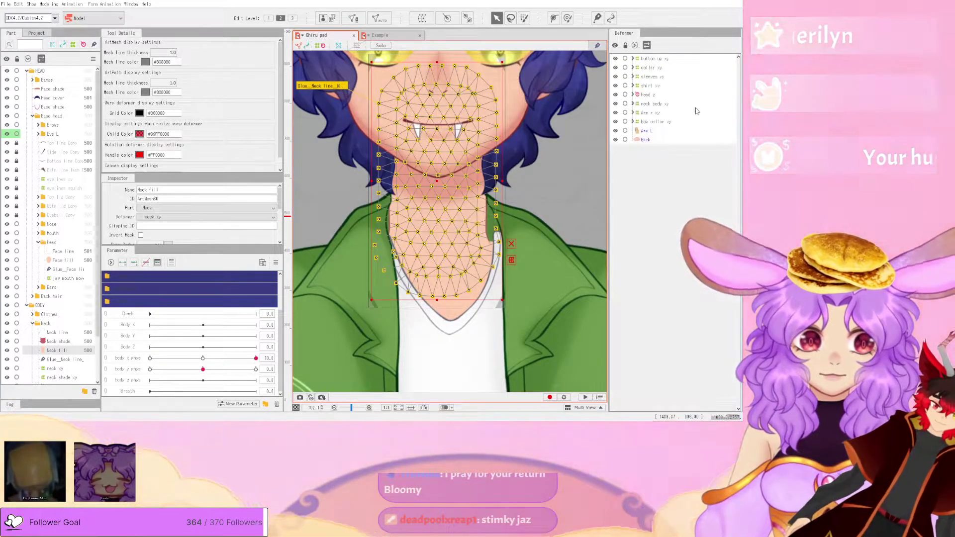
{"action": "left_click", "coordinate": [662, 104]}
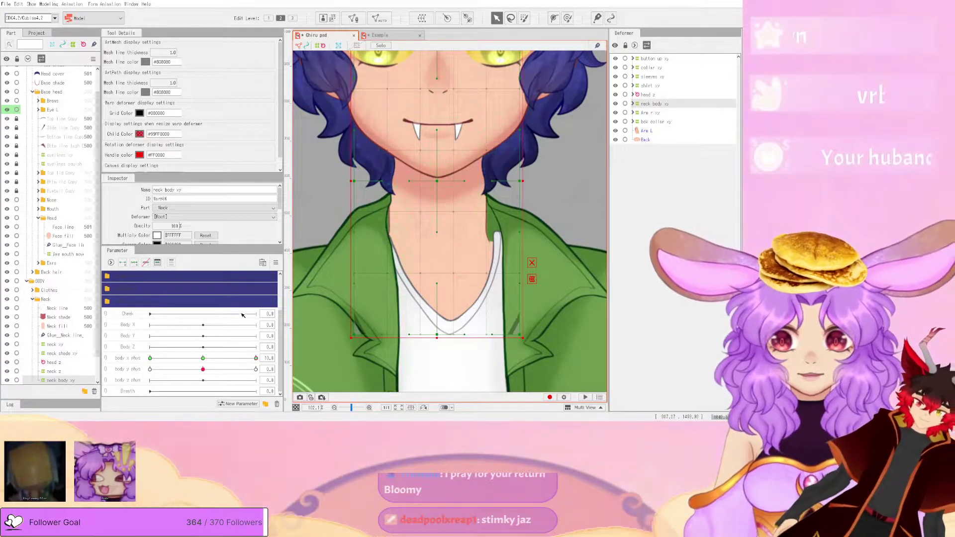
{"action": "left_click", "coordinate": [195, 191]}
{"action": "double_click", "coordinate": [195, 191]}
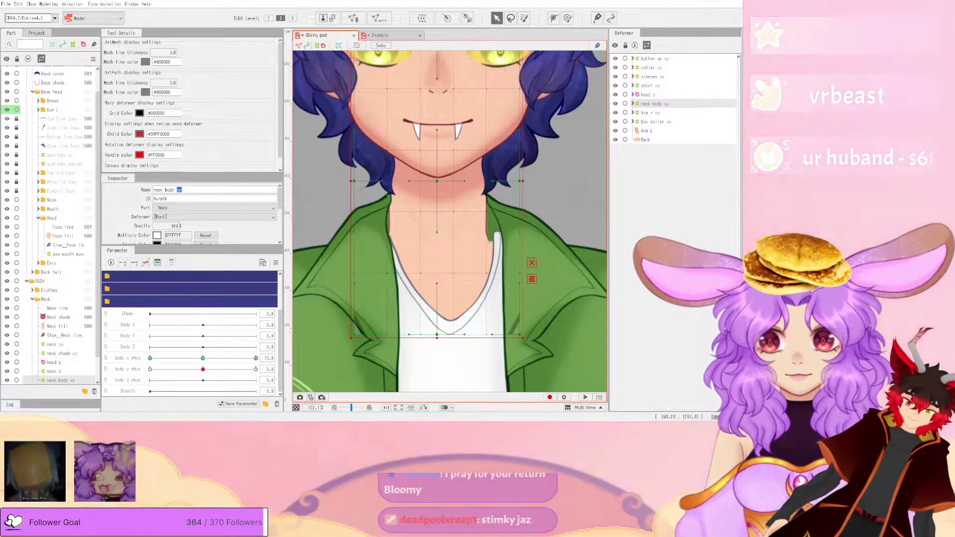
- Reset body x phys to 0 and bow the inner rows of neck body xy upward at body y phys 10
{"action": "scroll", "coordinate": [507, 214], "scroll_direction": "down", "scroll_amount": 5}
{"action": "left_click", "coordinate": [507, 214]}
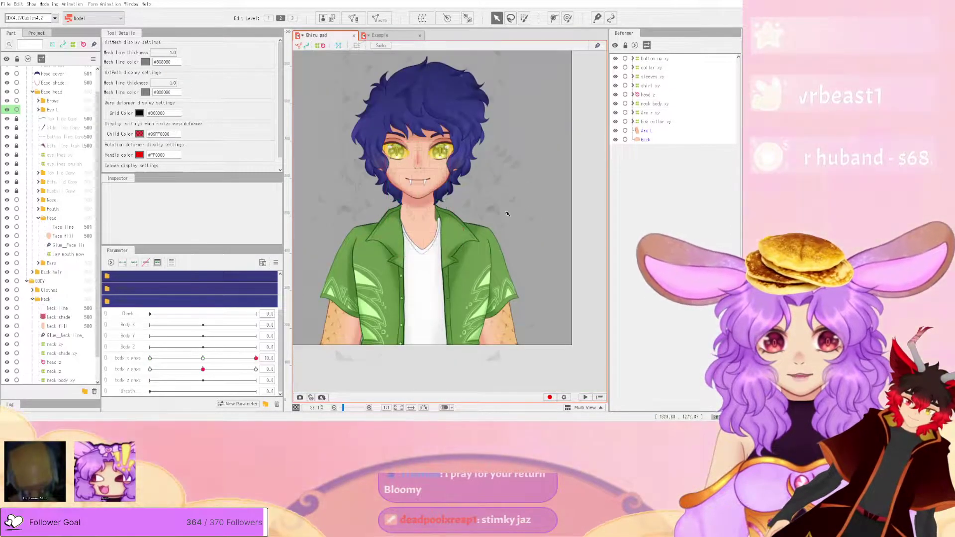
{"action": "left_click", "coordinate": [670, 104]}
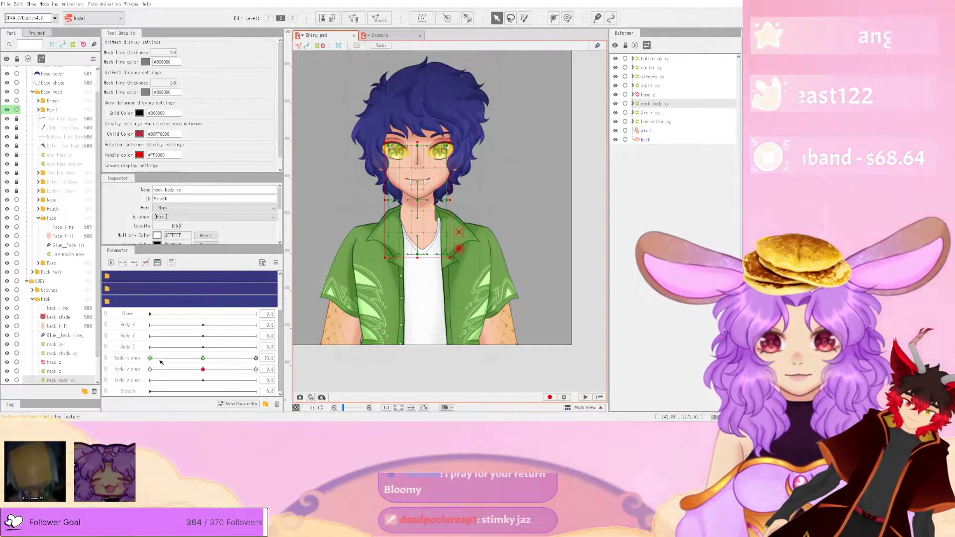
{"action": "left_click", "coordinate": [202, 358]}
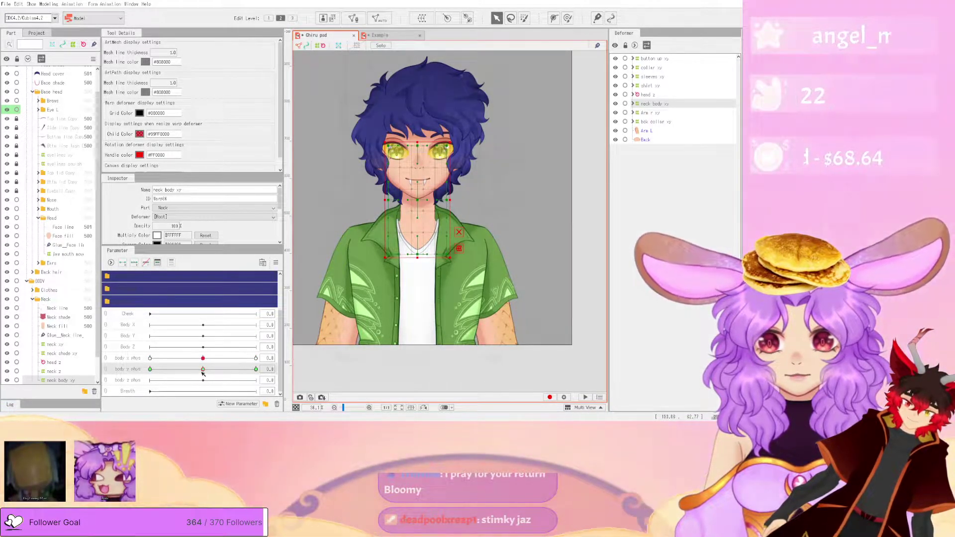
{"action": "scroll", "coordinate": [420, 254], "scroll_direction": "up", "scroll_amount": 5}
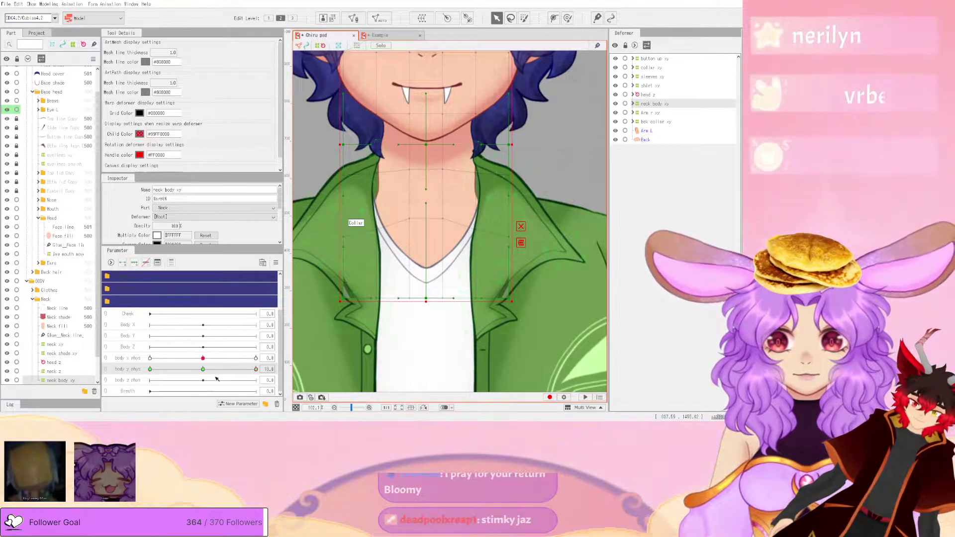
- Bow the middle of neck body xy downward at body y phys -10, keeping its outer frame in place
{"action": "left_click_drag", "start_coordinate": [256, 370], "coordinate": [150, 369]}
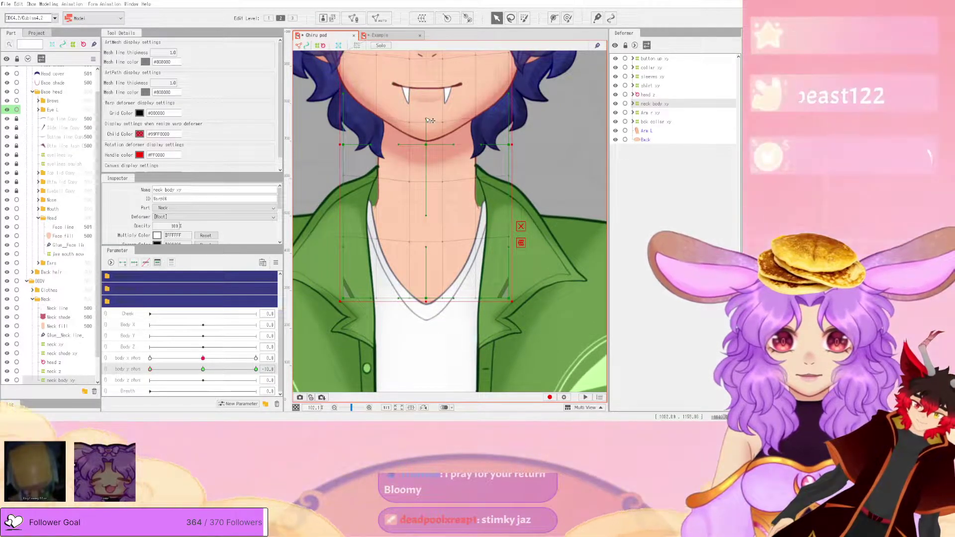
{"action": "left_click_drag", "start_coordinate": [427, 144], "coordinate": [427, 153]}
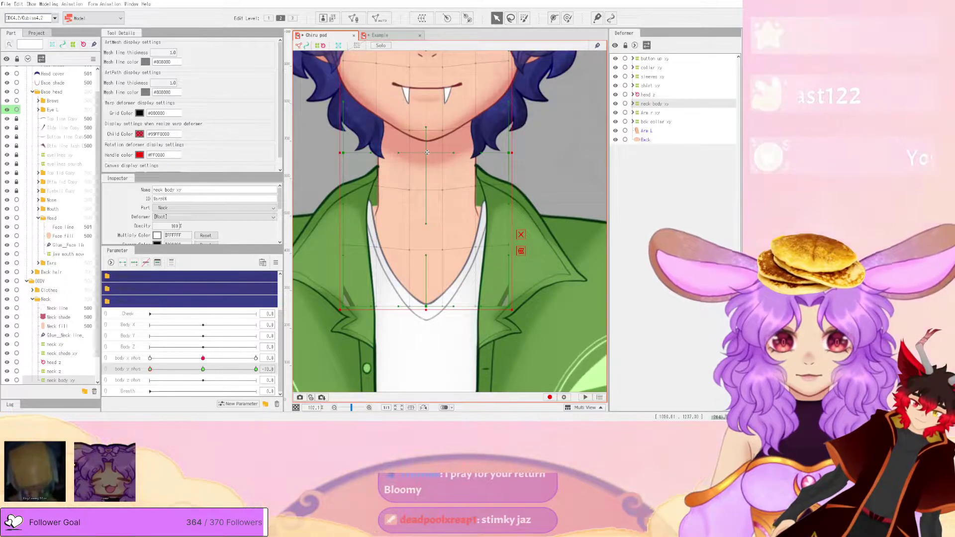
{"action": "key", "text": "ctrl+z"}
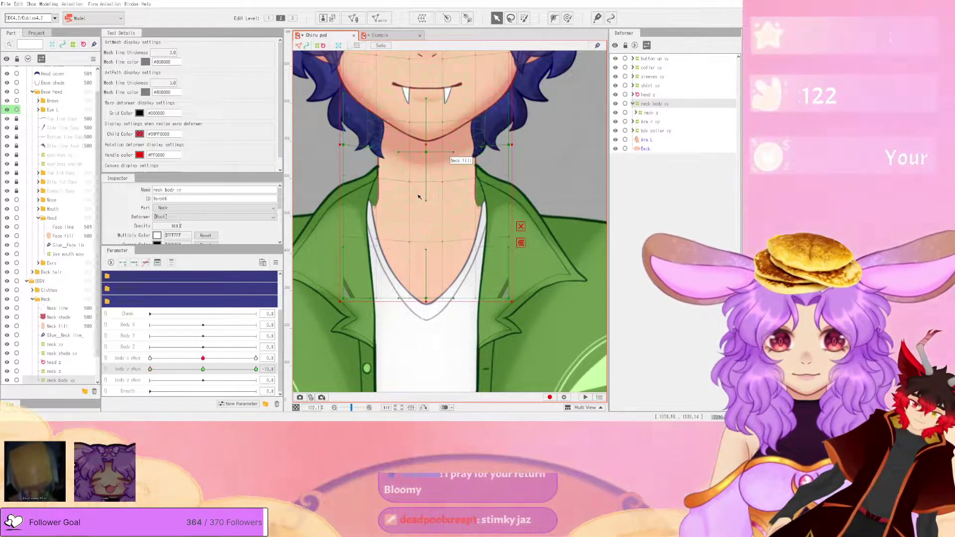
- Check the neck motion across the body y phys range, return the parameter to 0, and save the model
{"action": "left_click_drag", "start_coordinate": [150, 369], "coordinate": [232, 378]}
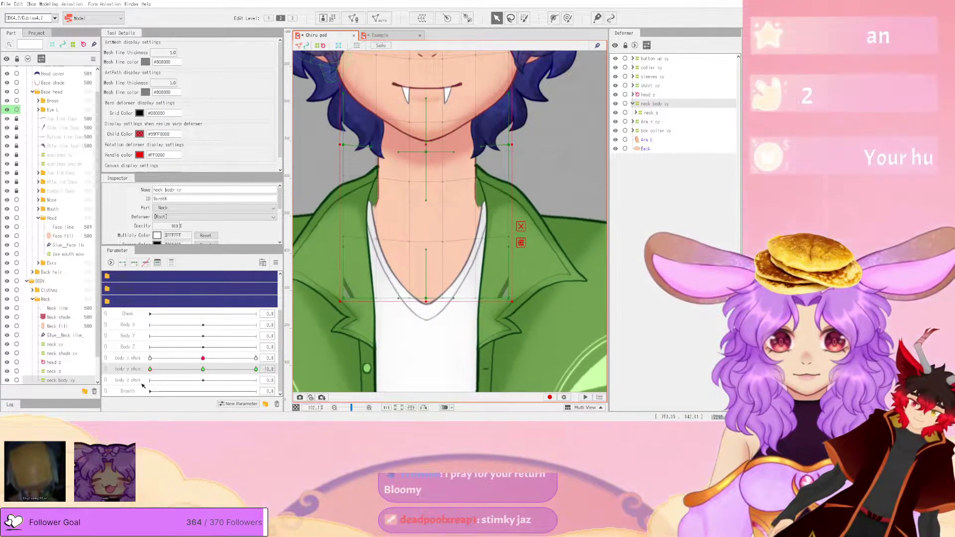
{"action": "left_click_drag", "start_coordinate": [149, 369], "coordinate": [256, 369]}
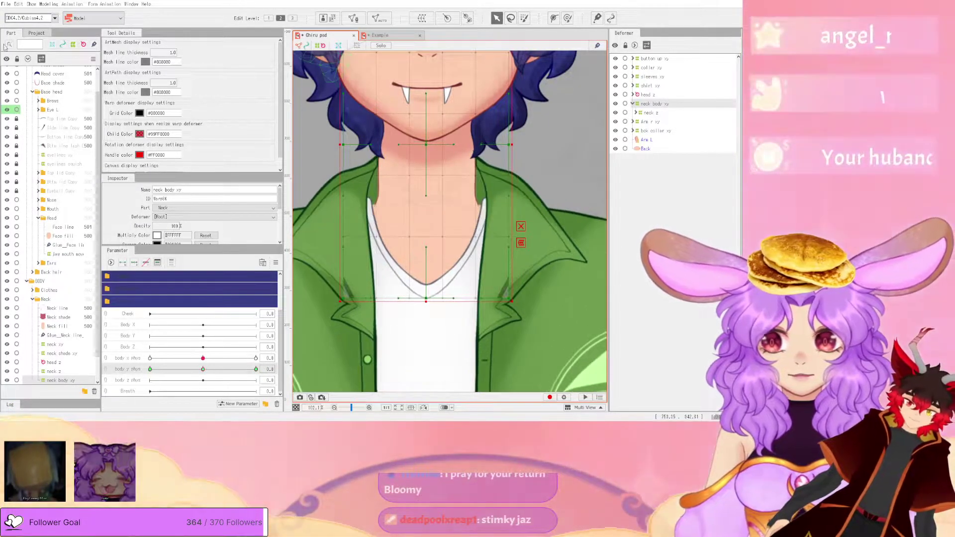
{"action": "left_click", "coordinate": [6, 4]}
{"action": "left_click", "coordinate": [57, 74]}
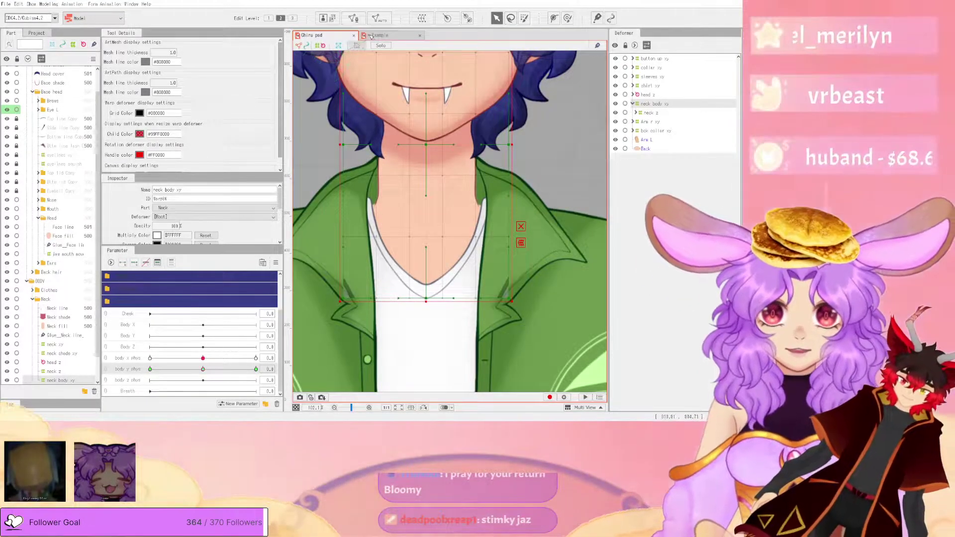
- In the Example model, examine how Head Rotation is keyed on Body Y Physics and test its rotation, undoing the change
{"action": "left_click", "coordinate": [388, 35]}
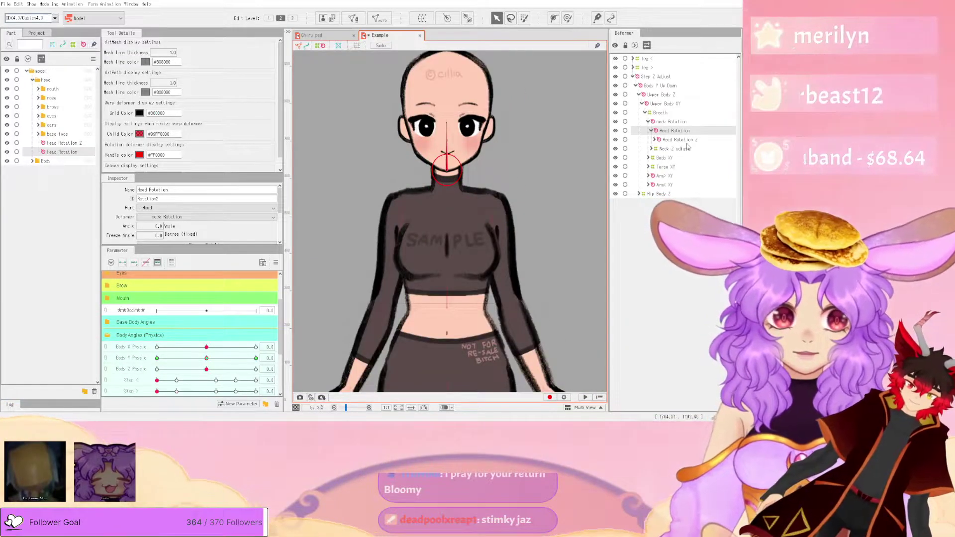
{"action": "scroll", "coordinate": [168, 354], "scroll_direction": "down", "scroll_amount": 3}
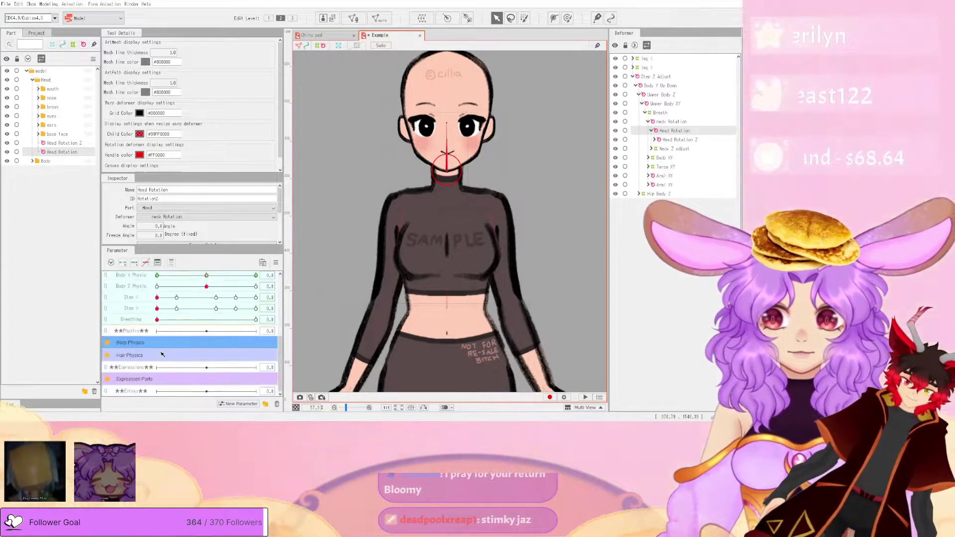
{"action": "scroll", "coordinate": [163, 353], "scroll_direction": "up", "scroll_amount": 2}
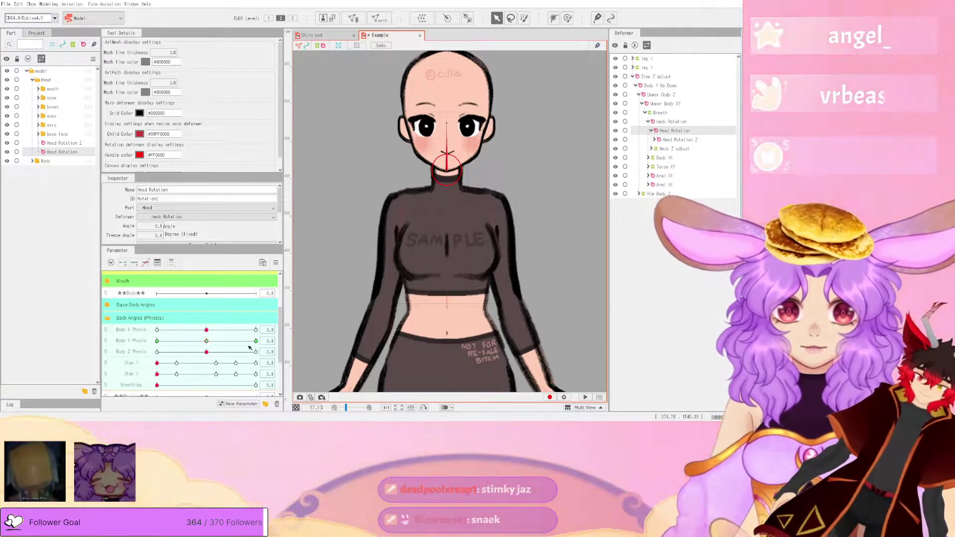
{"action": "mouse_move", "coordinate": [205, 341]}
{"action": "left_mouse_down"}
{"action": "mouse_move", "coordinate": [250, 339]}
{"action": "mouse_move", "coordinate": [252, 347]}
{"action": "mouse_move", "coordinate": [196, 351]}
{"action": "mouse_move", "coordinate": [206, 342]}
{"action": "left_mouse_up"}
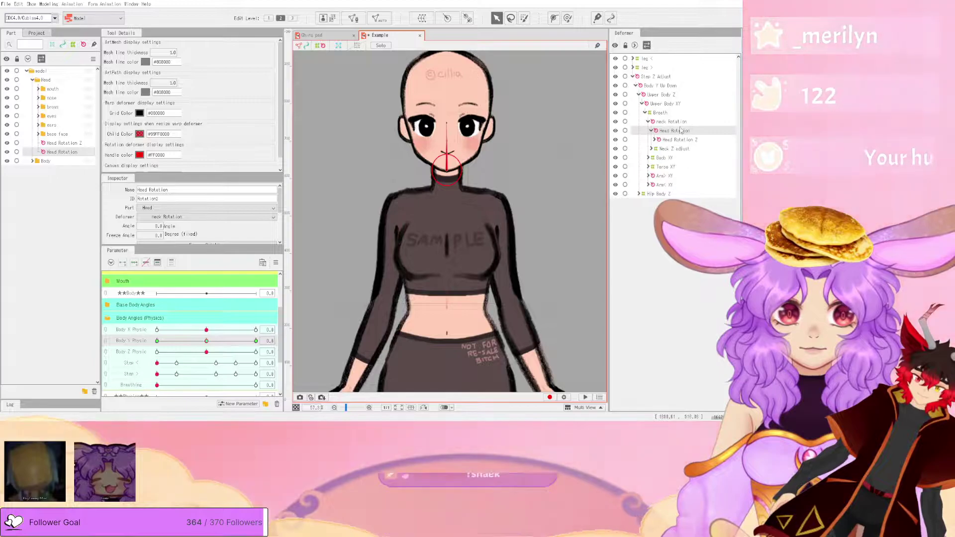
{"action": "left_click_drag", "start_coordinate": [447, 124], "coordinate": [398, 134]}
{"action": "key", "text": "ctrl+z"}
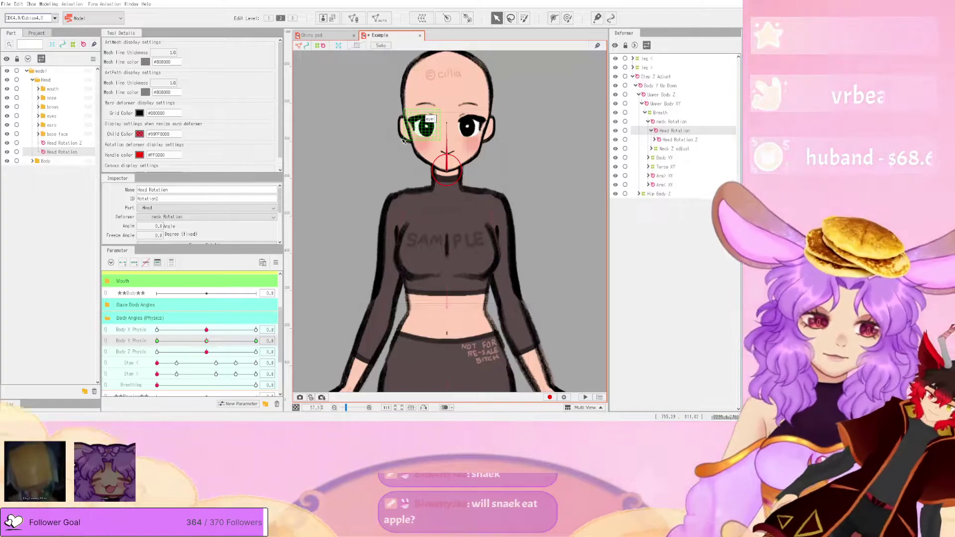
- Select the Example model's neck Rotation deformer and rotate it to see what it controls, restoring its original angle
{"action": "left_click", "coordinate": [514, 196]}
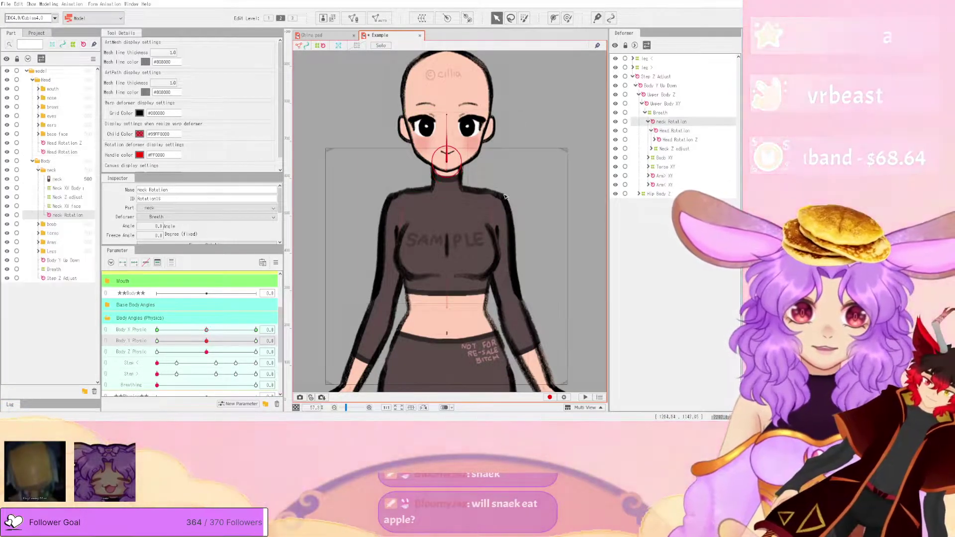
{"action": "left_click_drag", "start_coordinate": [448, 112], "coordinate": [514, 151]}
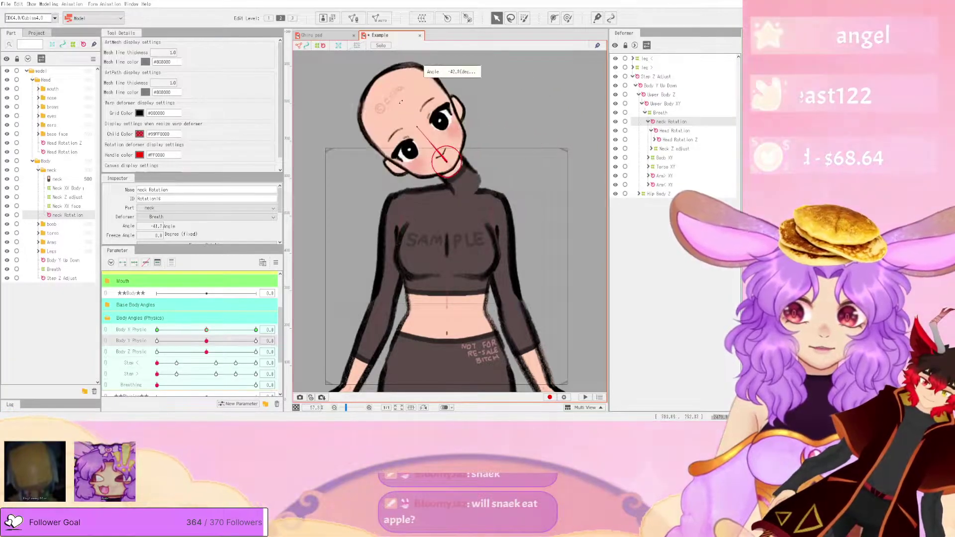
{"action": "left_click_drag", "start_coordinate": [457, 122], "coordinate": [437, 126]}
- Compare the Example model's Head Rotation and Head Rotation Z deformers, examining their keys, children and rotation, and undo the test changes
{"action": "left_click", "coordinate": [658, 132]}
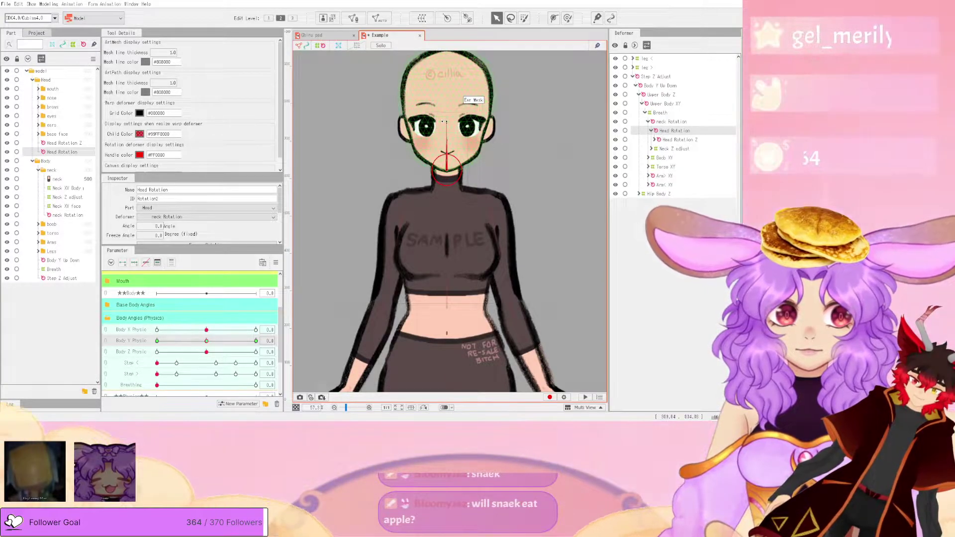
{"action": "left_click_drag", "start_coordinate": [445, 121], "coordinate": [436, 120]}
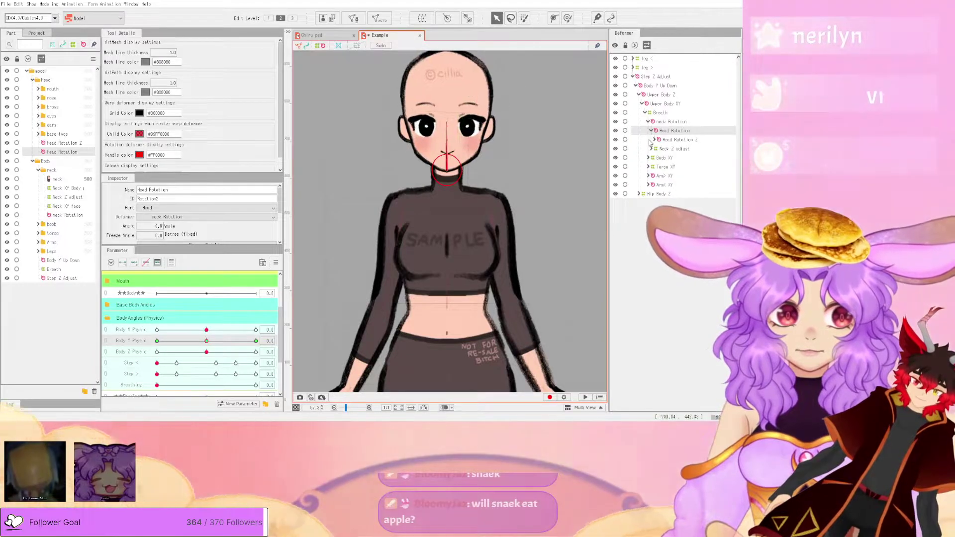
{"action": "left_click", "coordinate": [676, 139]}
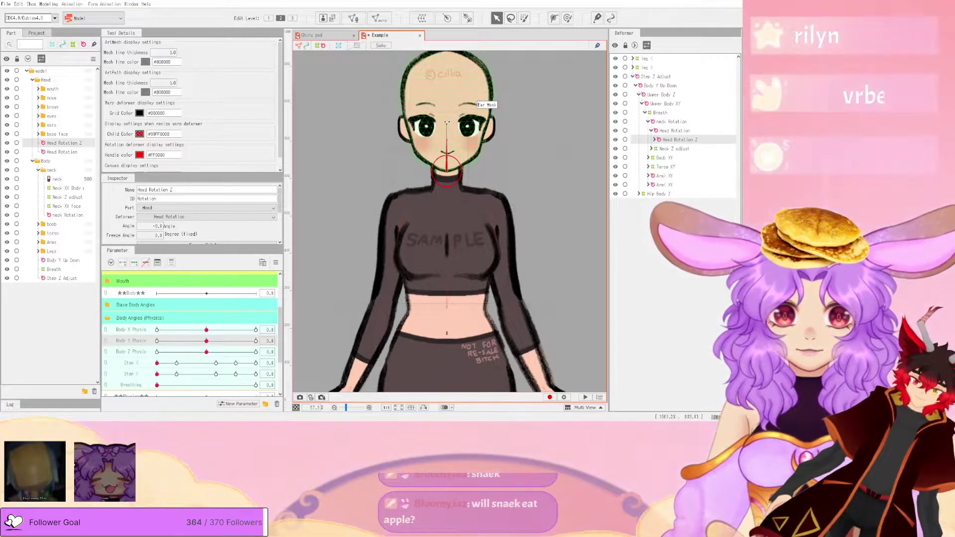
{"action": "left_click_drag", "start_coordinate": [470, 119], "coordinate": [624, 147]}
{"action": "left_click", "coordinate": [654, 139]}
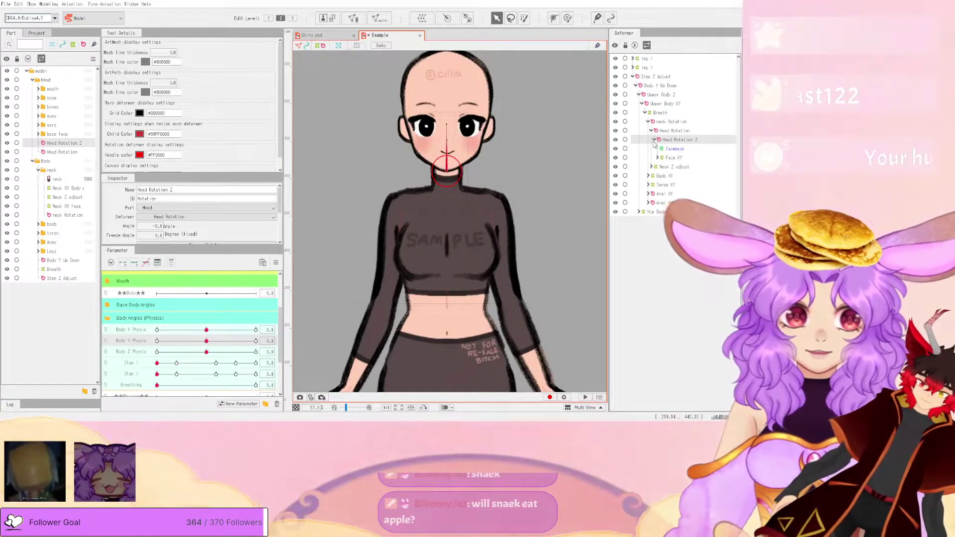
{"action": "left_click", "coordinate": [655, 140]}
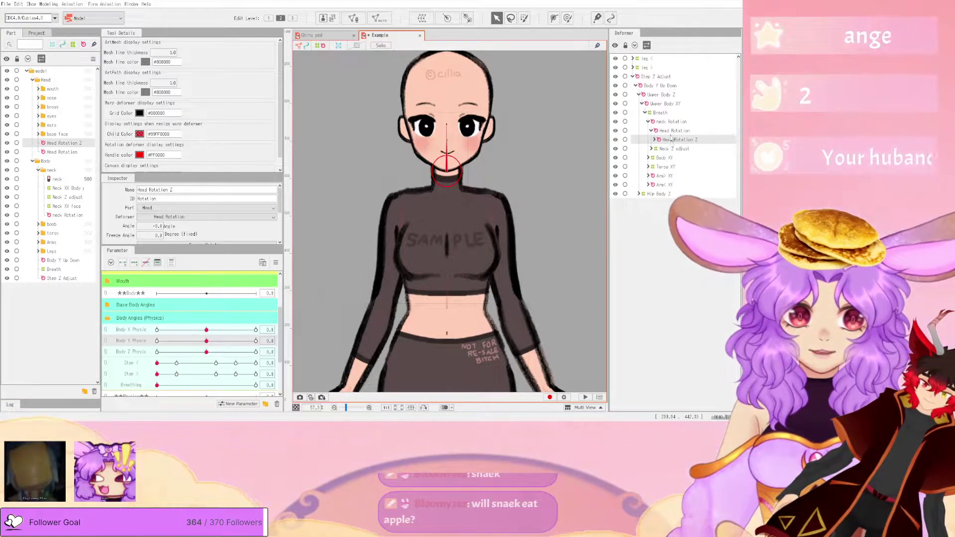
{"action": "left_click", "coordinate": [674, 130]}
{"action": "mouse_move", "coordinate": [447, 125]}
{"action": "left_mouse_down"}
{"action": "mouse_move", "coordinate": [456, 121]}
{"action": "mouse_move", "coordinate": [439, 120]}
{"action": "left_mouse_up"}
{"action": "key", "text": "ctrl+z"}
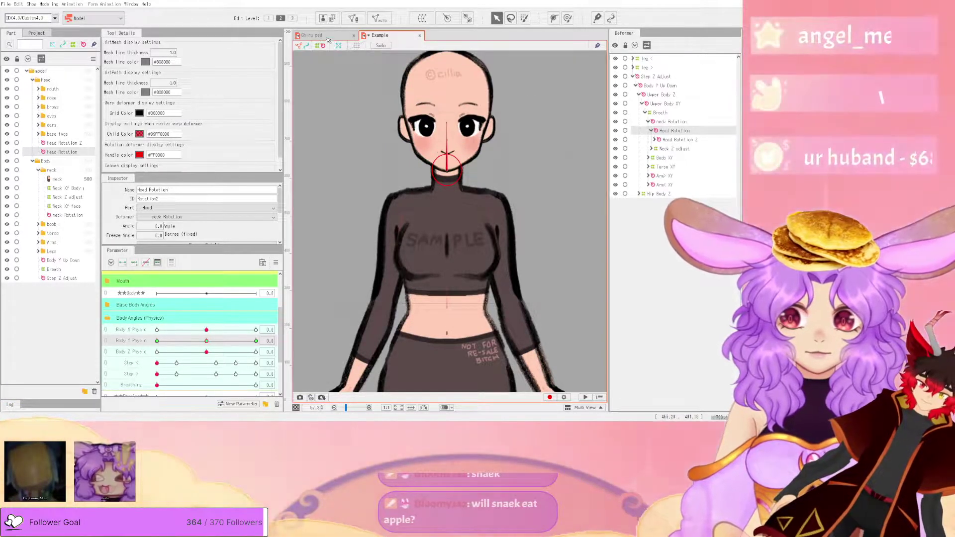
- In the Chiru psd model, create a rotation deformer named head body y in the Neck part as the parent of head z
{"action": "left_click", "coordinate": [326, 36]}
{"action": "scroll", "coordinate": [447, 197], "scroll_direction": "down", "scroll_amount": 3}
{"action": "scroll", "coordinate": [452, 130], "scroll_direction": "down", "scroll_amount": 2}
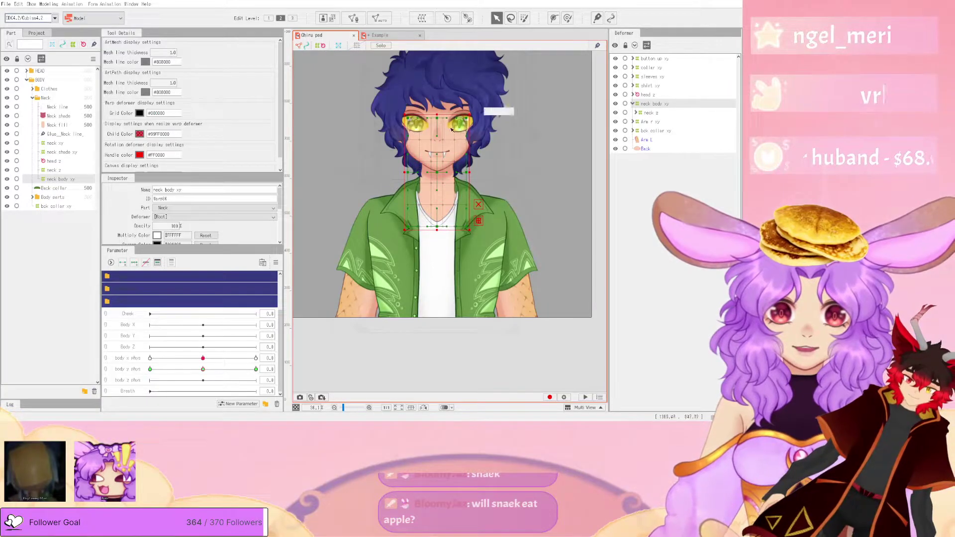
{"action": "left_click", "coordinate": [581, 162]}
{"action": "left_click", "coordinate": [657, 94]}
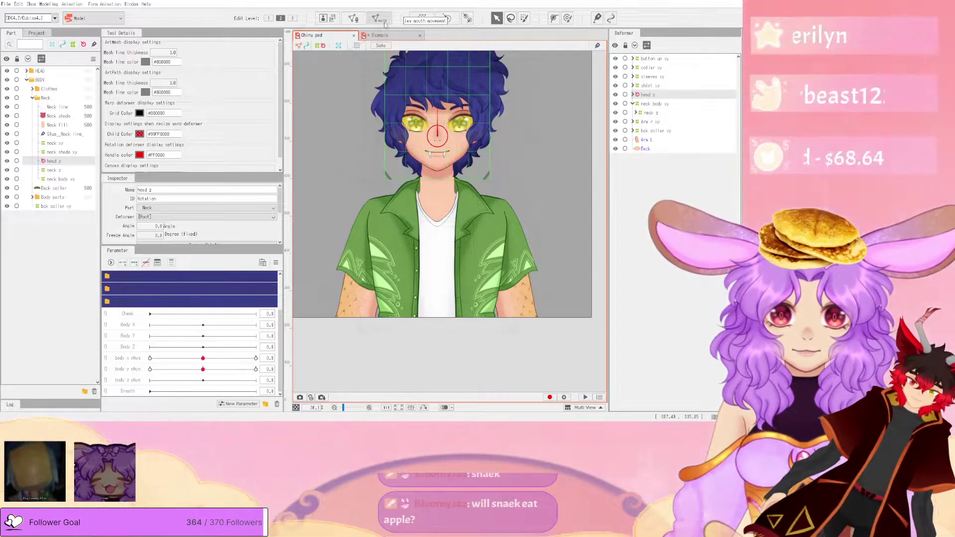
{"action": "left_click", "coordinate": [380, 35]}
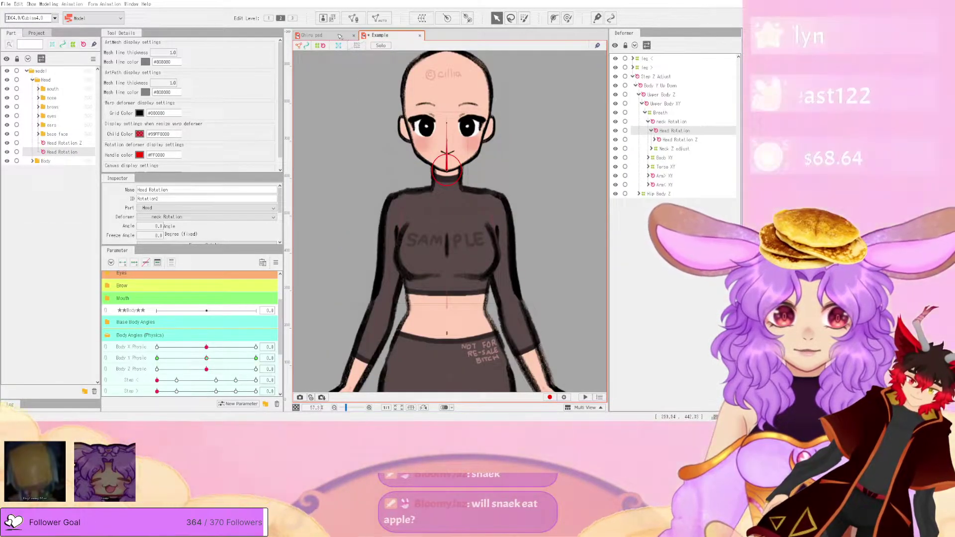
{"action": "left_click", "coordinate": [339, 36]}
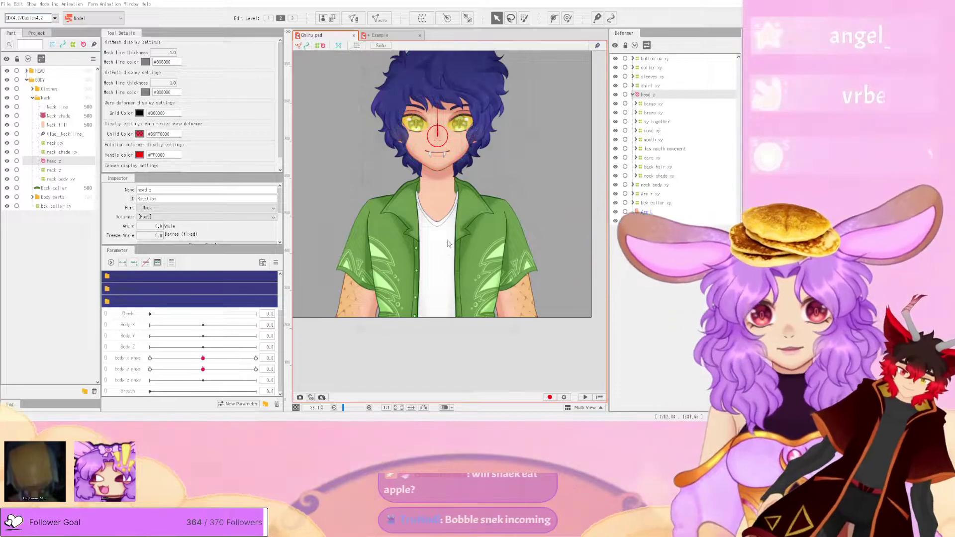
{"action": "left_click", "coordinate": [391, 251]}
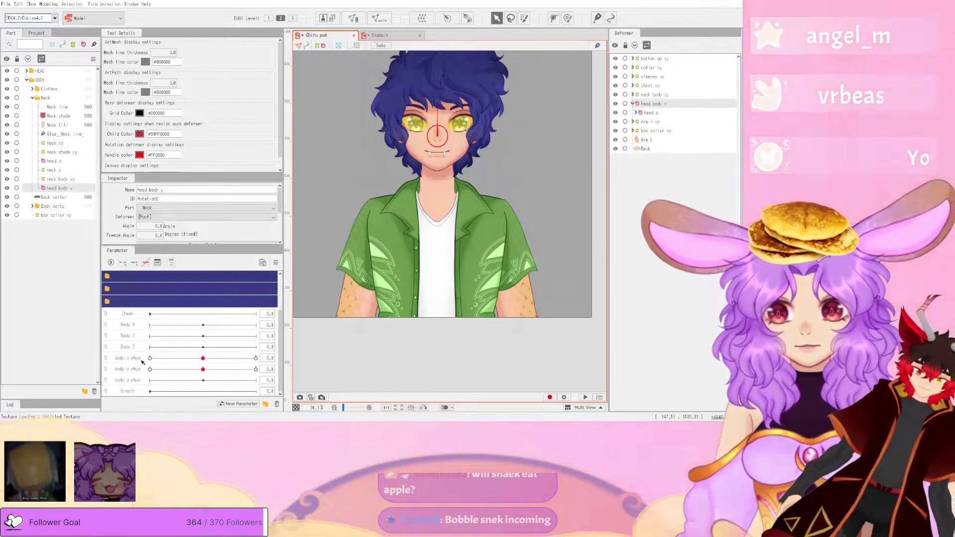
- Add three keys for head body y on body y phys and move the deformer slightly upward at value 10
{"action": "scroll", "coordinate": [463, 190], "scroll_direction": "down", "scroll_amount": 2}
{"action": "scroll", "coordinate": [464, 131], "scroll_direction": "up", "scroll_amount": 2}
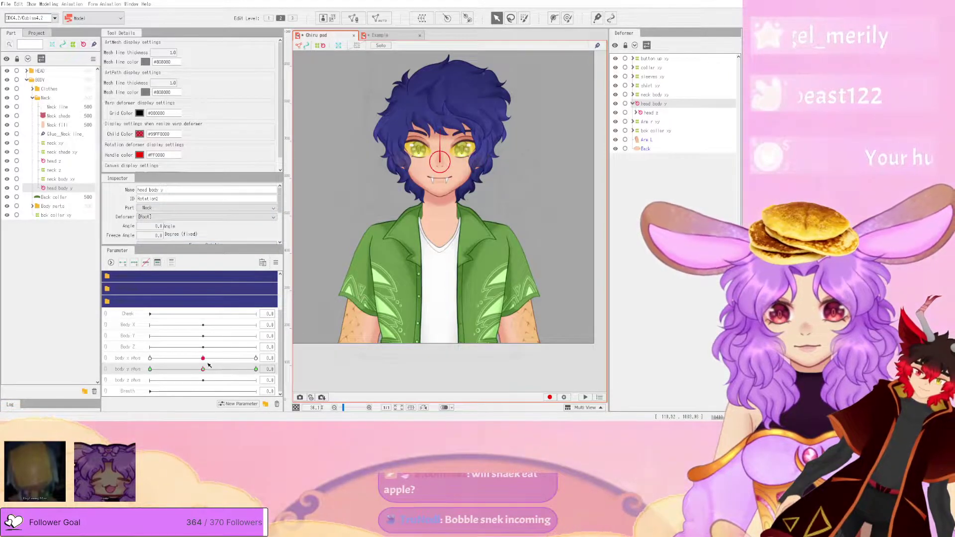
{"action": "scroll", "coordinate": [446, 163], "scroll_direction": "up", "scroll_amount": 2}
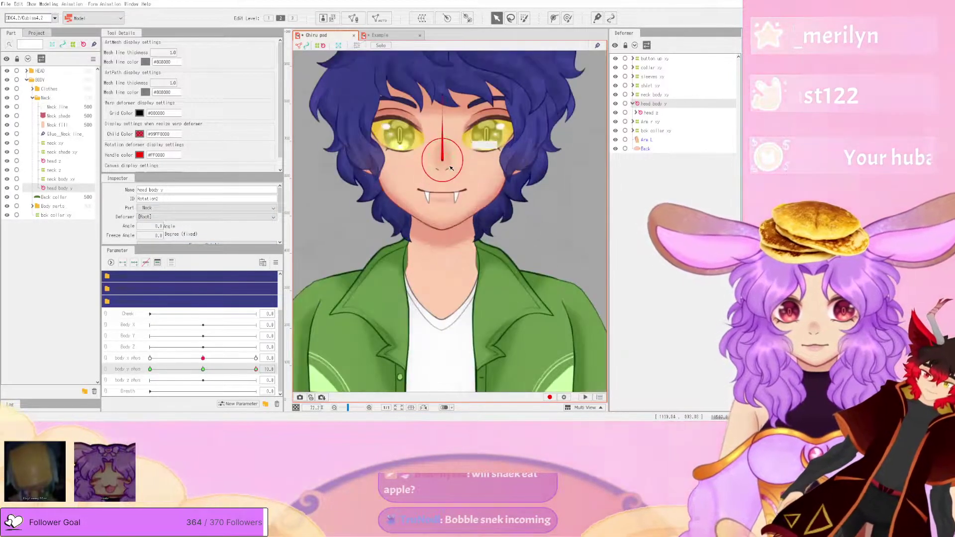
{"action": "left_click_drag", "start_coordinate": [443, 160], "coordinate": [443, 157]}
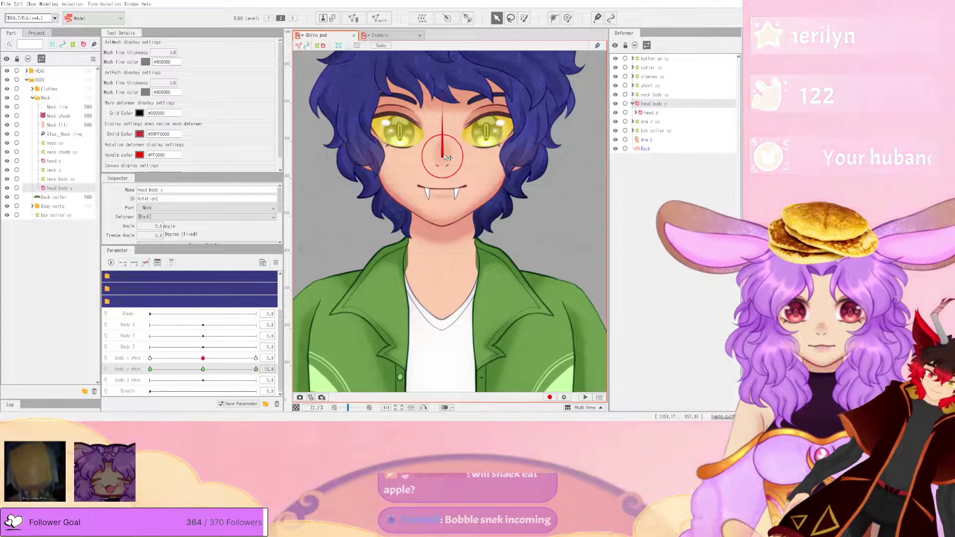
{"action": "scroll", "coordinate": [444, 157], "scroll_direction": "down", "scroll_amount": 1}
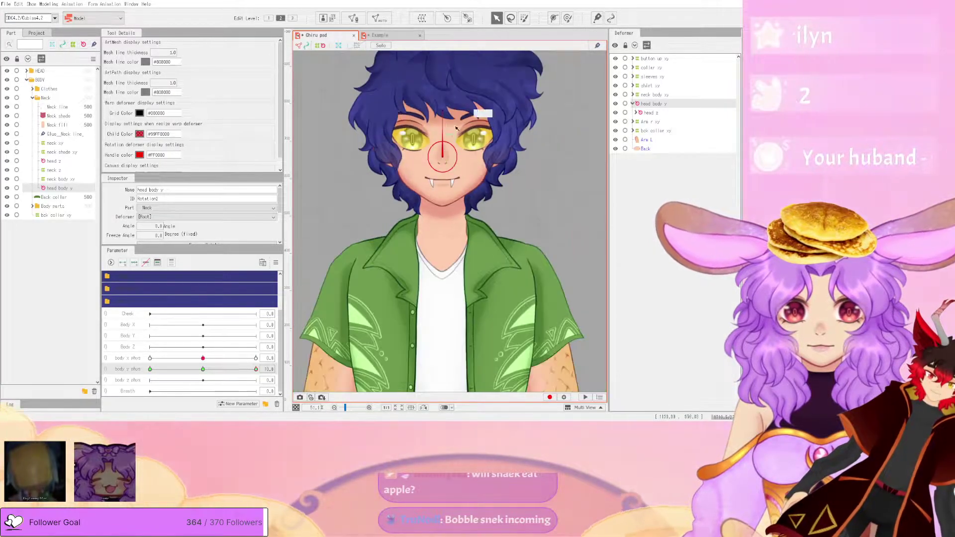
{"action": "scroll", "coordinate": [454, 108], "scroll_direction": "up", "scroll_amount": 1}
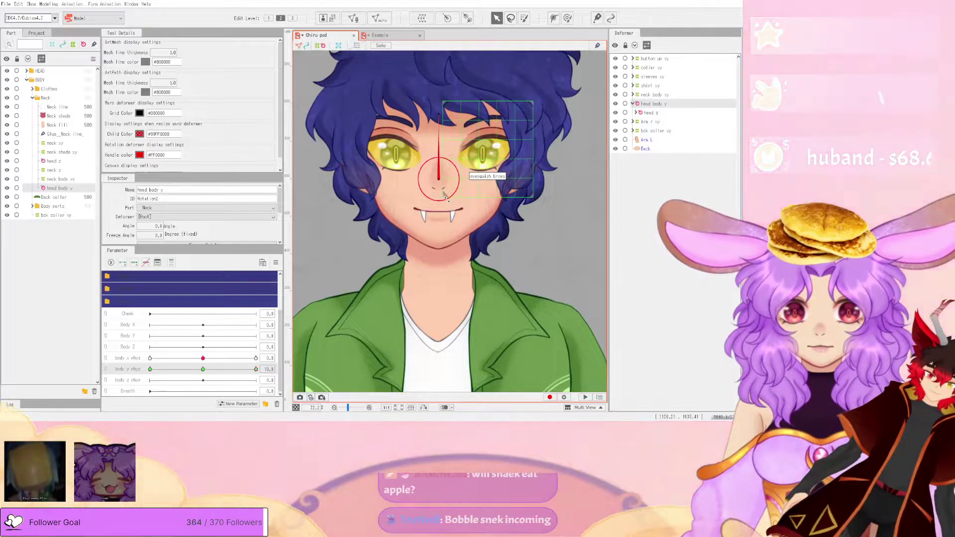
- Check how the head follows the neck and clothing across the body y phys range
{"action": "left_click_drag", "start_coordinate": [234, 374], "coordinate": [258, 359]}
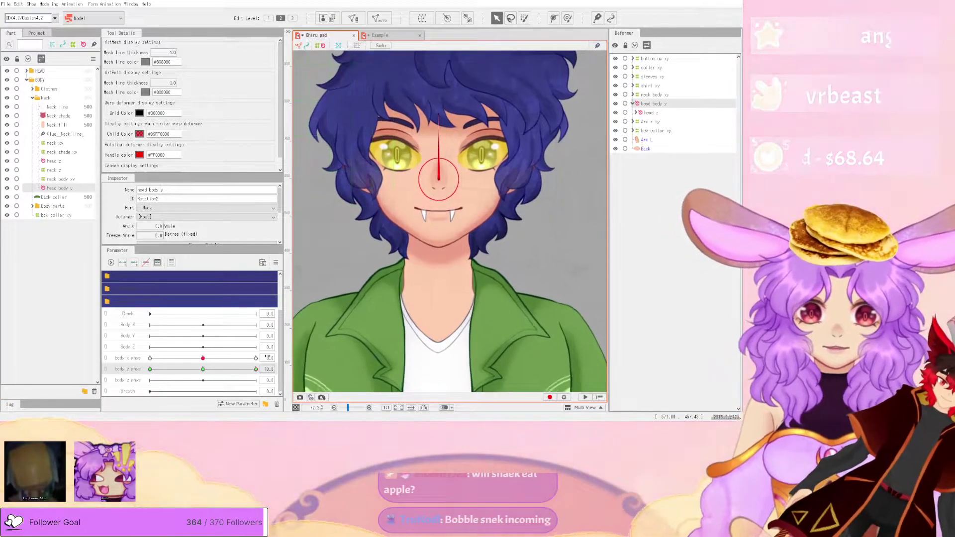
{"action": "scroll", "coordinate": [302, 276], "scroll_direction": "down", "scroll_amount": 3}
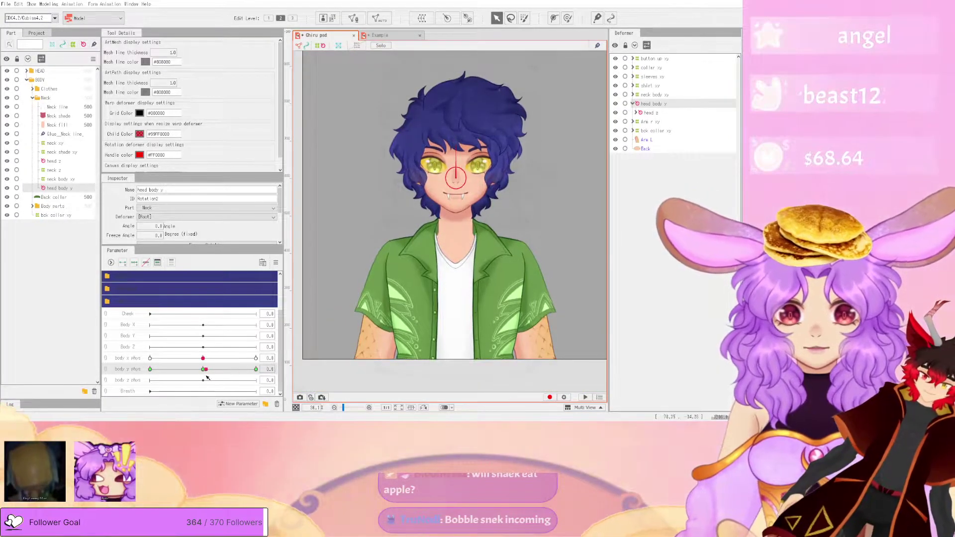
{"action": "left_click", "coordinate": [184, 369]}
{"action": "left_click_drag", "start_coordinate": [191, 386], "coordinate": [188, 388]}
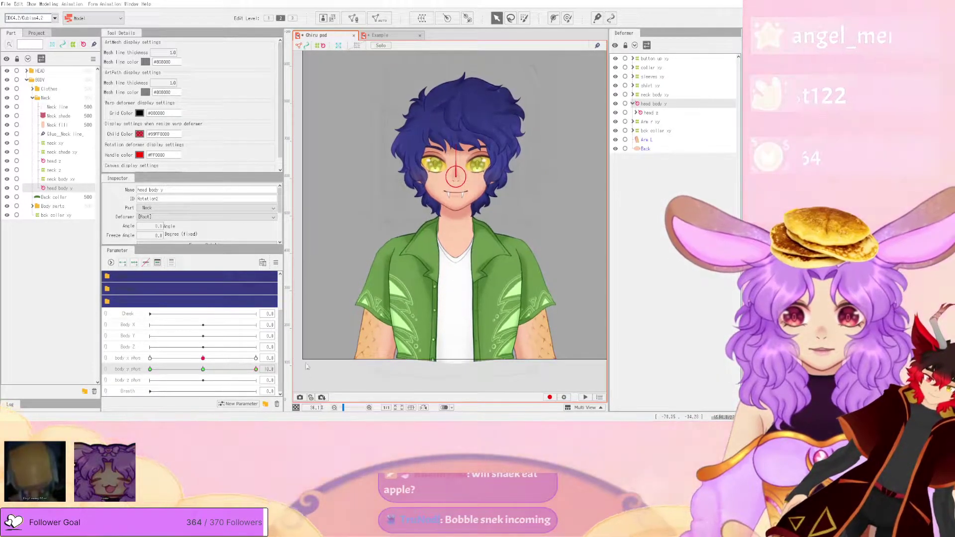
{"action": "left_click", "coordinate": [276, 262]}
{"action": "left_click", "coordinate": [341, 322]}
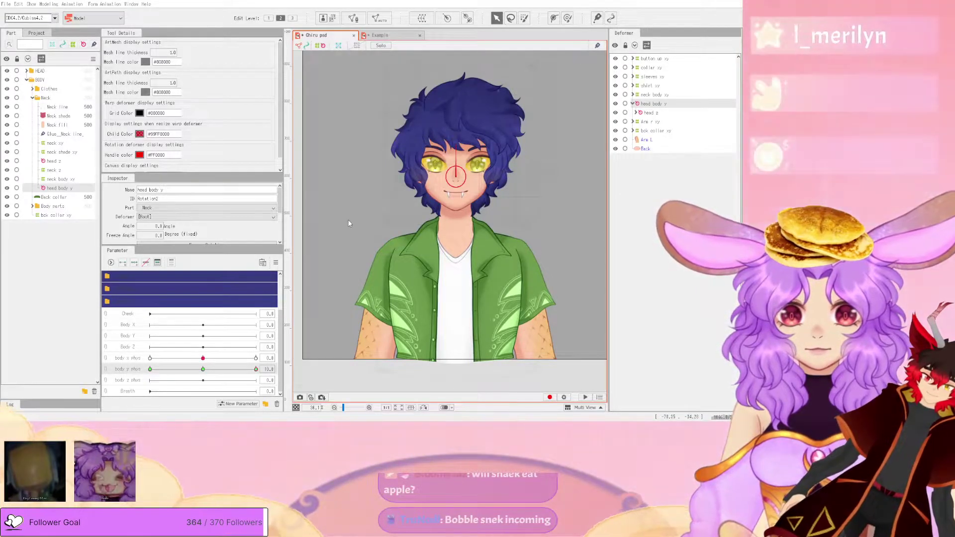
- Move head body y slightly downward at body y phys -10, check the head motion, and return the parameter to 0
{"action": "left_click_drag", "start_coordinate": [157, 375], "coordinate": [113, 381]}
{"action": "scroll", "coordinate": [469, 208], "scroll_direction": "up", "scroll_amount": 3}
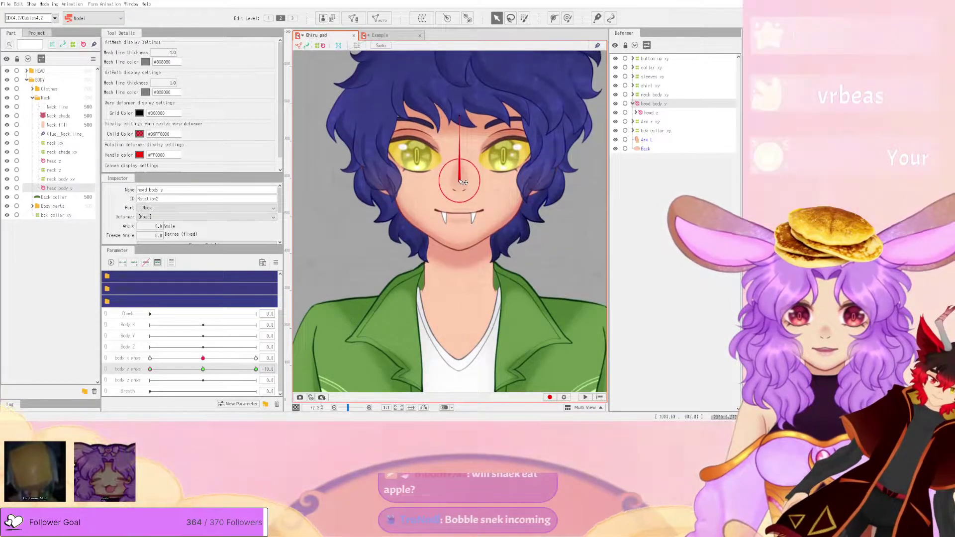
{"action": "mouse_move", "coordinate": [188, 370]}
{"action": "left_mouse_down"}
{"action": "mouse_move", "coordinate": [287, 383]}
{"action": "mouse_move", "coordinate": [175, 370]}
{"action": "left_mouse_up"}
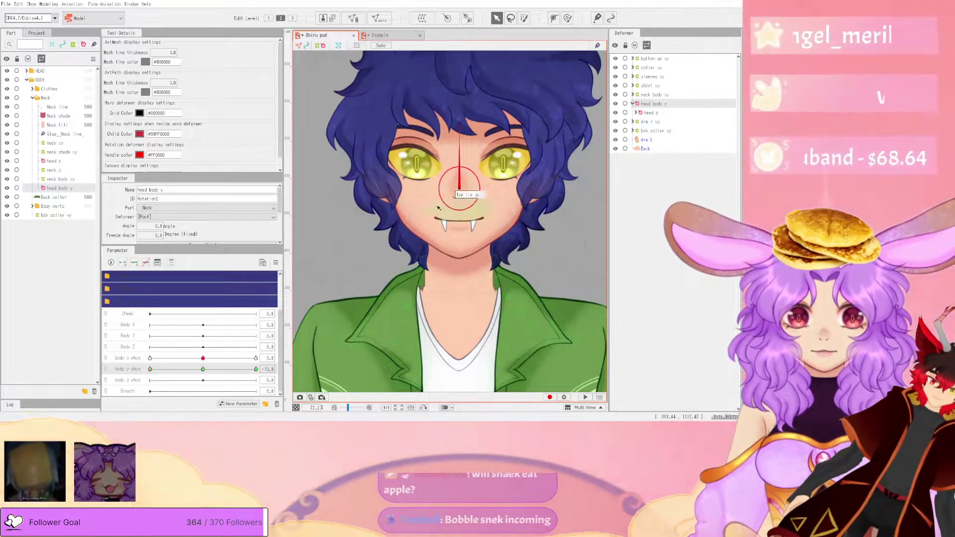
{"action": "scroll", "coordinate": [470, 193], "scroll_direction": "down", "scroll_amount": 5}
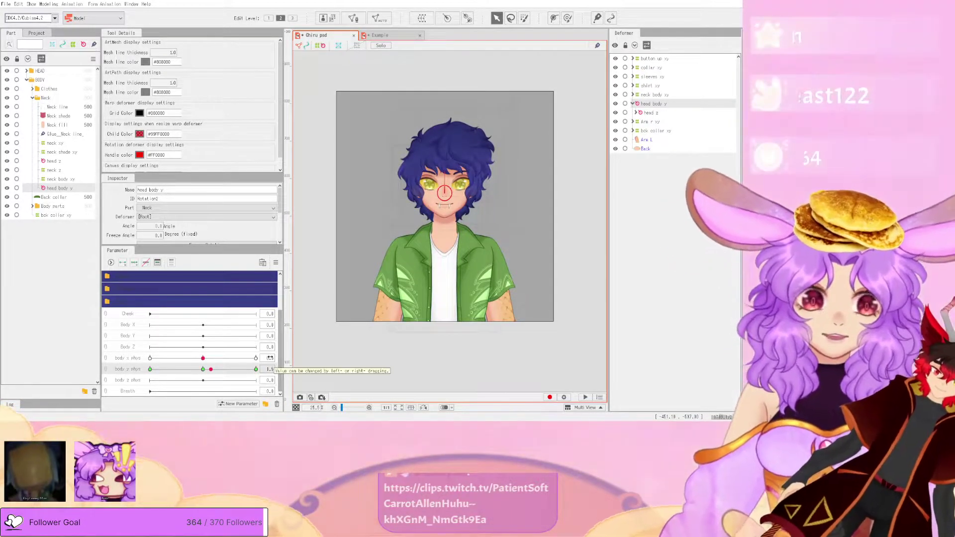
{"action": "scroll", "coordinate": [464, 164], "scroll_direction": "up", "scroll_amount": 3}
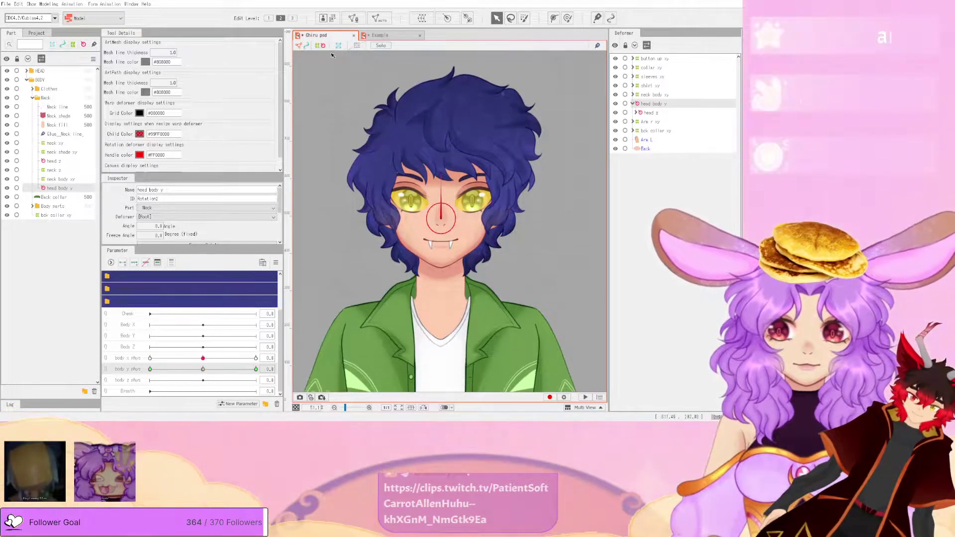
- Examine the Example model's neck Rotation with Body X Physics at 10, and return to the Chiru psd model
{"action": "left_click", "coordinate": [393, 34]}
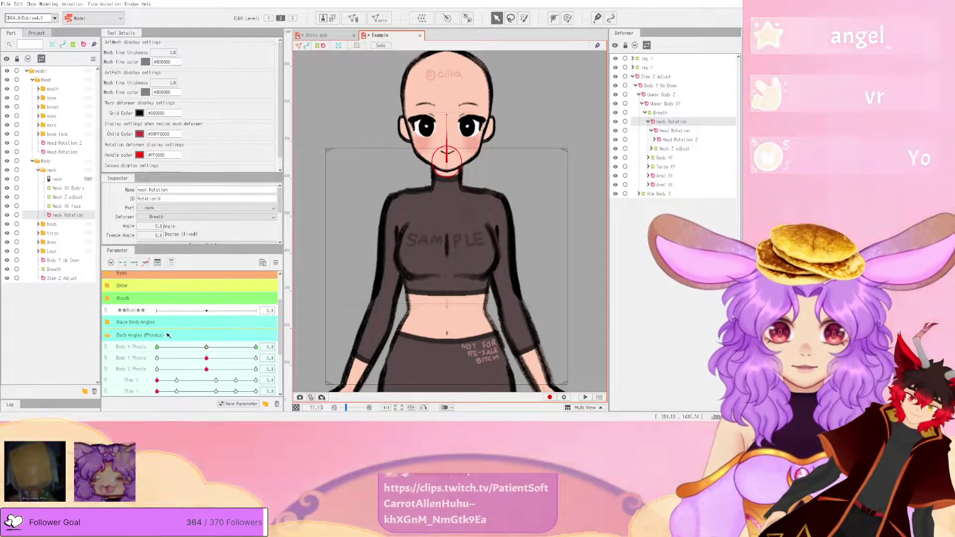
{"action": "left_click_drag", "start_coordinate": [206, 348], "coordinate": [266, 355]}
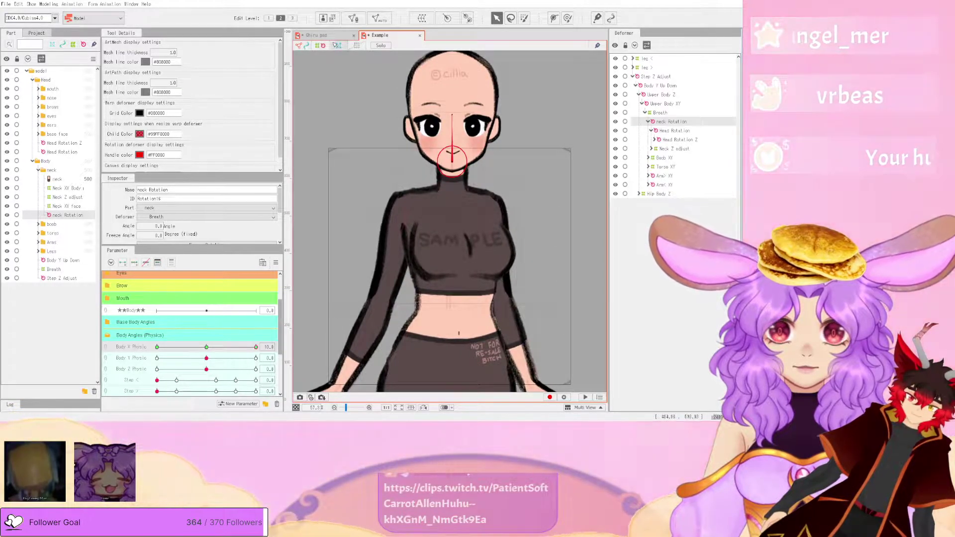
{"action": "left_click", "coordinate": [314, 35]}
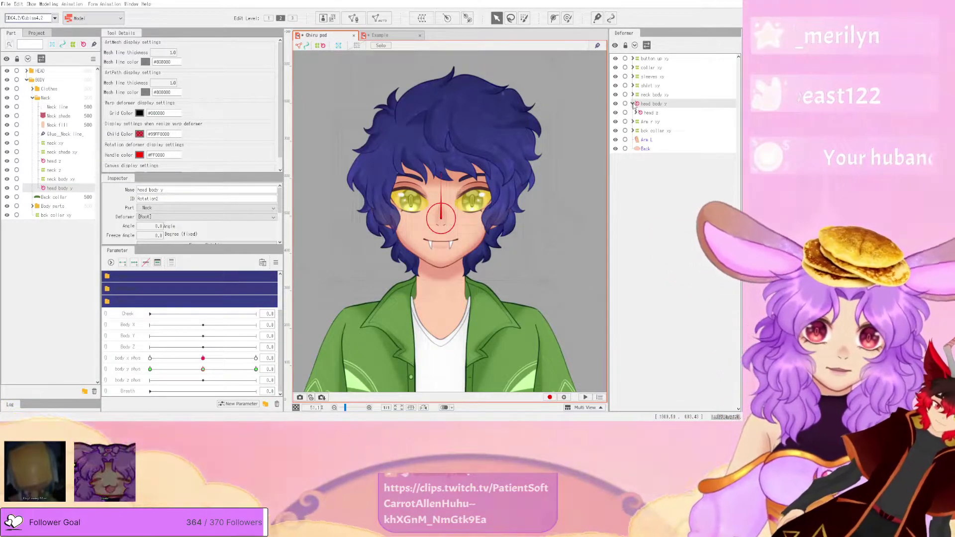
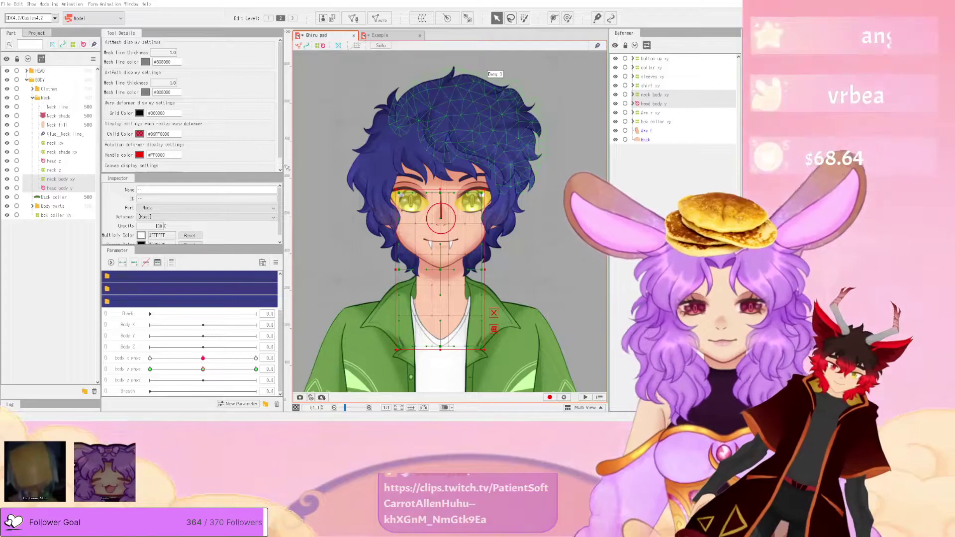
- Create a rotation deformer holding neck body xy and head body y, key it on body x phys, and shift it slightly sideways at 10
{"action": "key", "text": "Return"}
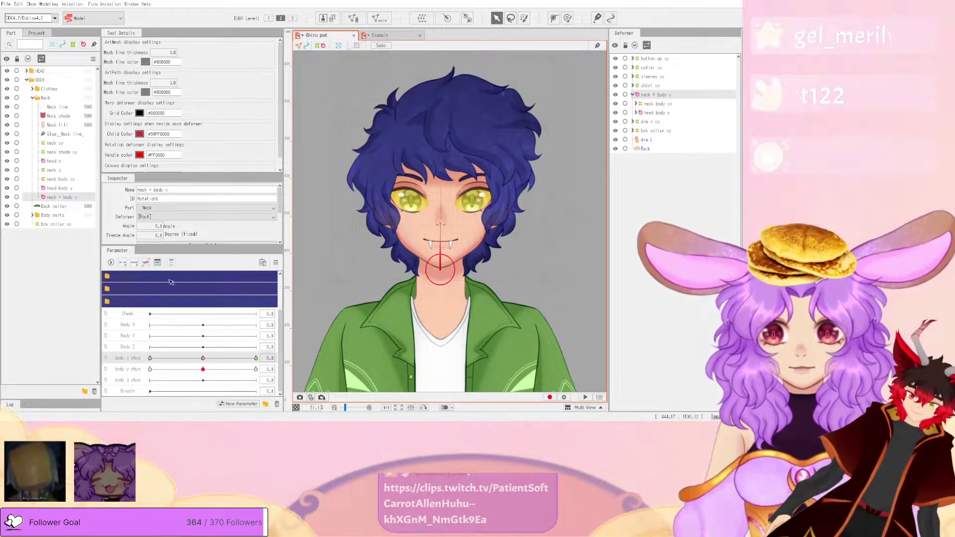
{"action": "scroll", "coordinate": [472, 271], "scroll_direction": "up", "scroll_amount": 3}
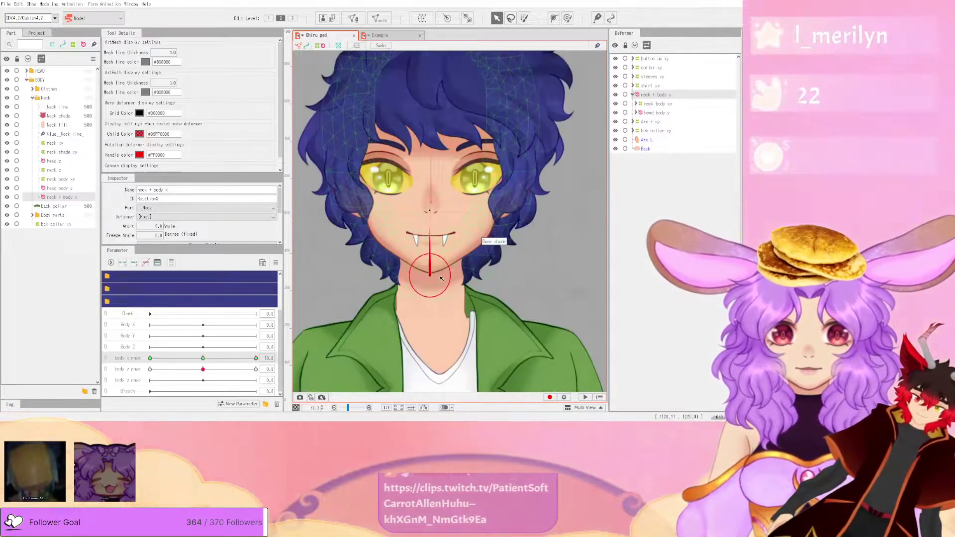
{"action": "left_click_drag", "start_coordinate": [431, 276], "coordinate": [438, 279]}
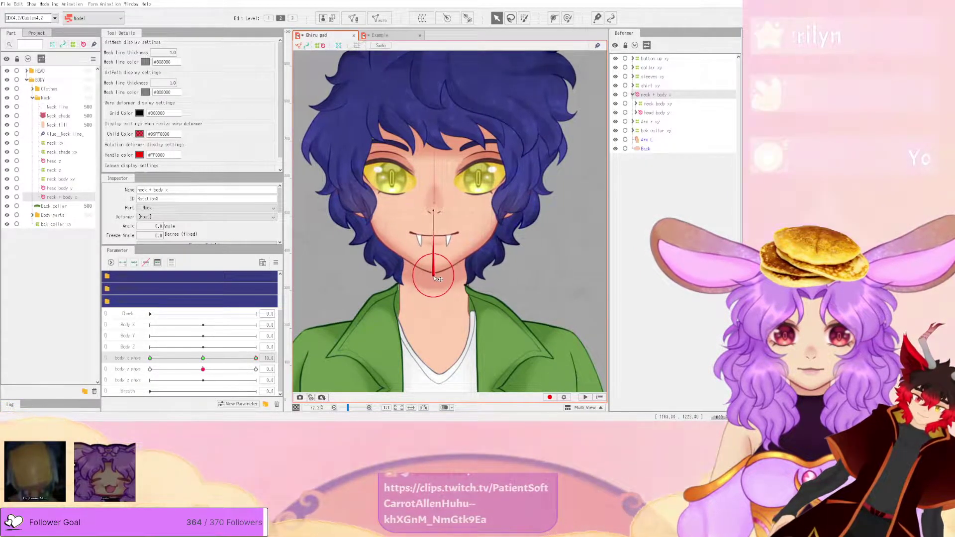
{"action": "scroll", "coordinate": [462, 258], "scroll_direction": "down", "scroll_amount": 3}
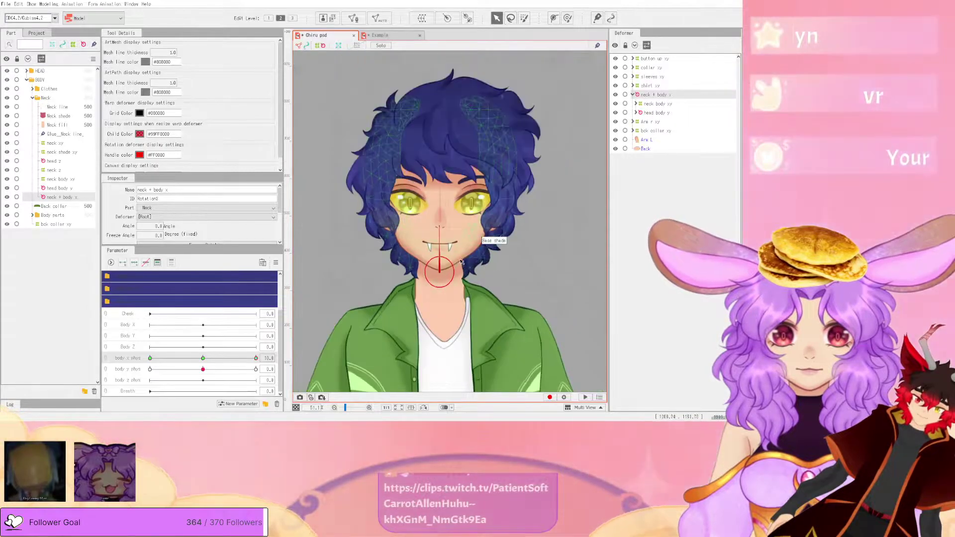
{"action": "scroll", "coordinate": [459, 279], "scroll_direction": "up", "scroll_amount": 3}
{"action": "left_click_drag", "start_coordinate": [204, 357], "coordinate": [269, 362]}
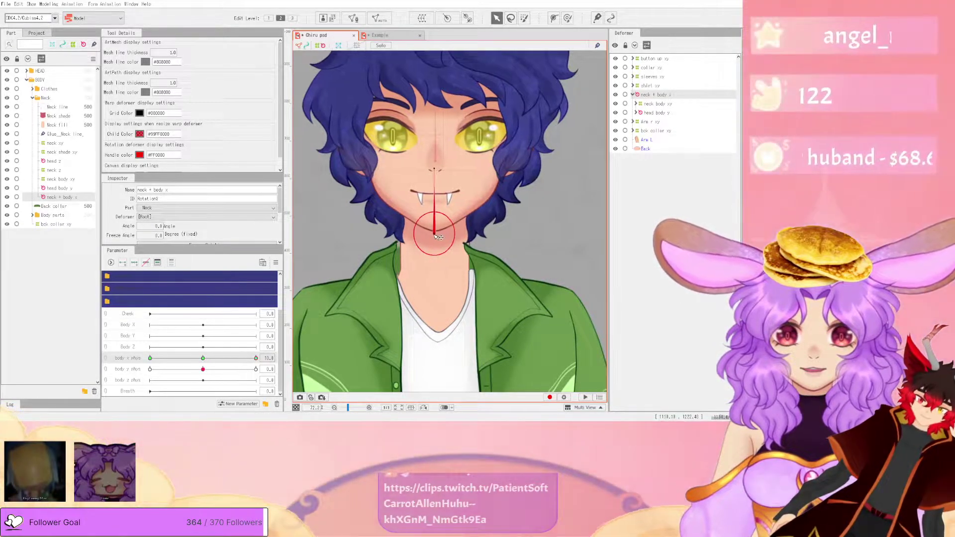
{"action": "left_click_drag", "start_coordinate": [254, 358], "coordinate": [362, 353]}
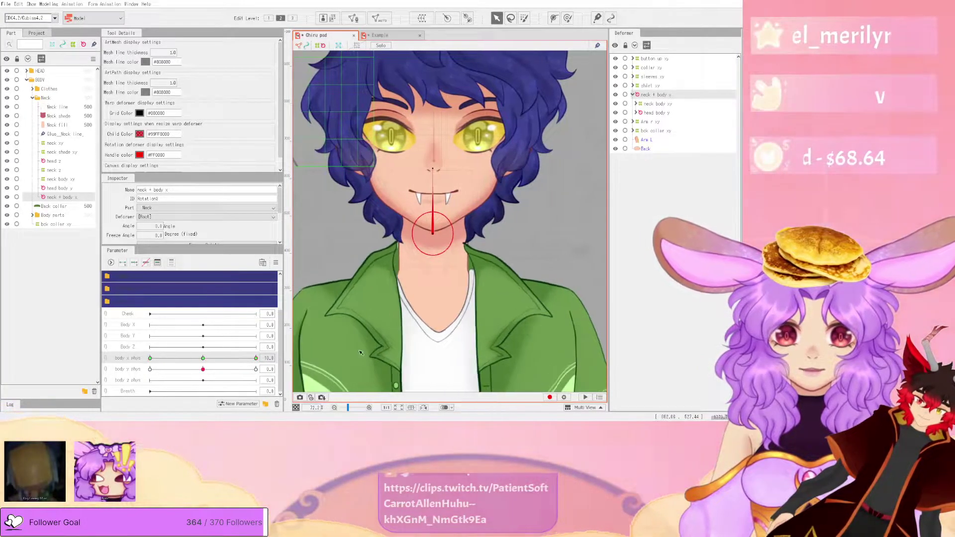
- Reflect the new neck rotation deformer's body x phys motion to the opposite side
{"action": "left_click", "coordinate": [275, 262]}
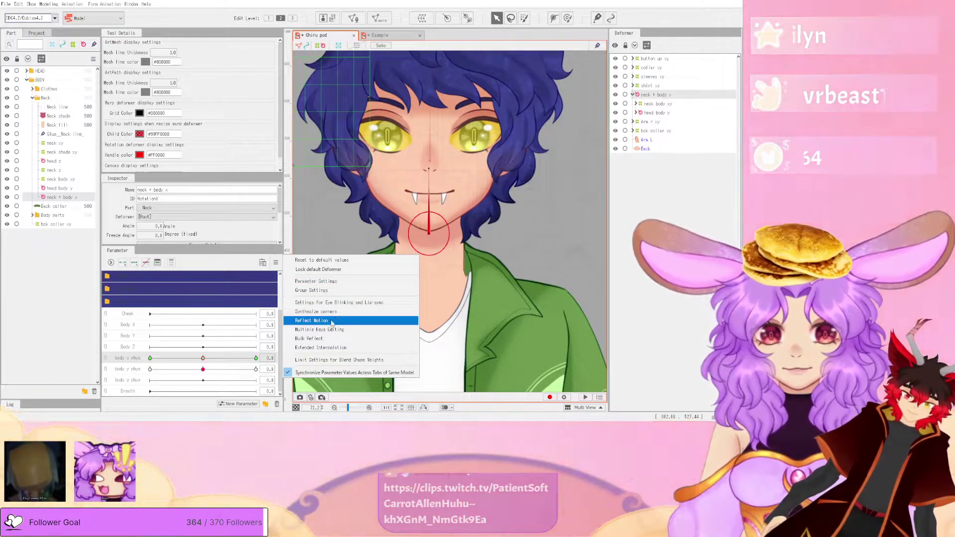
{"action": "left_click", "coordinate": [334, 321]}
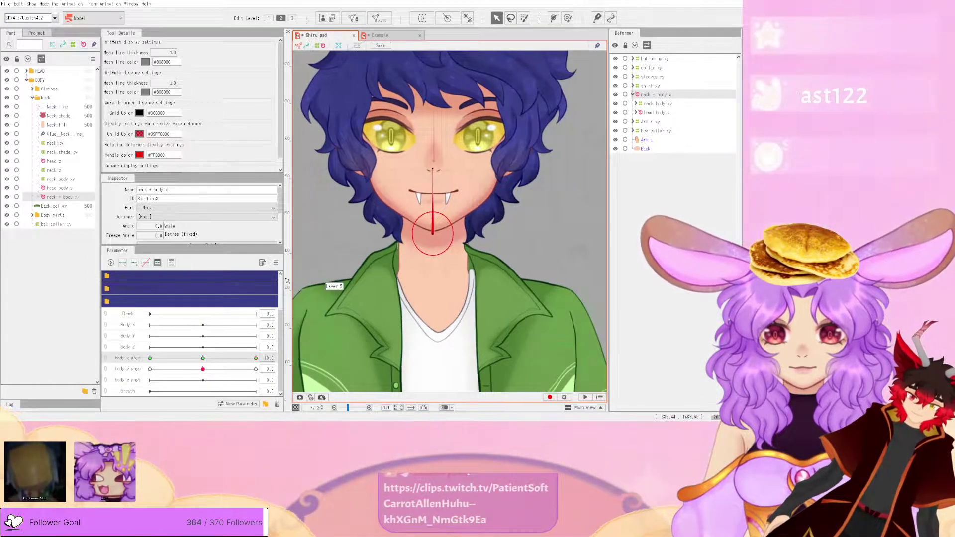
{"action": "left_click", "coordinate": [276, 262]}
{"action": "left_click", "coordinate": [333, 329]}
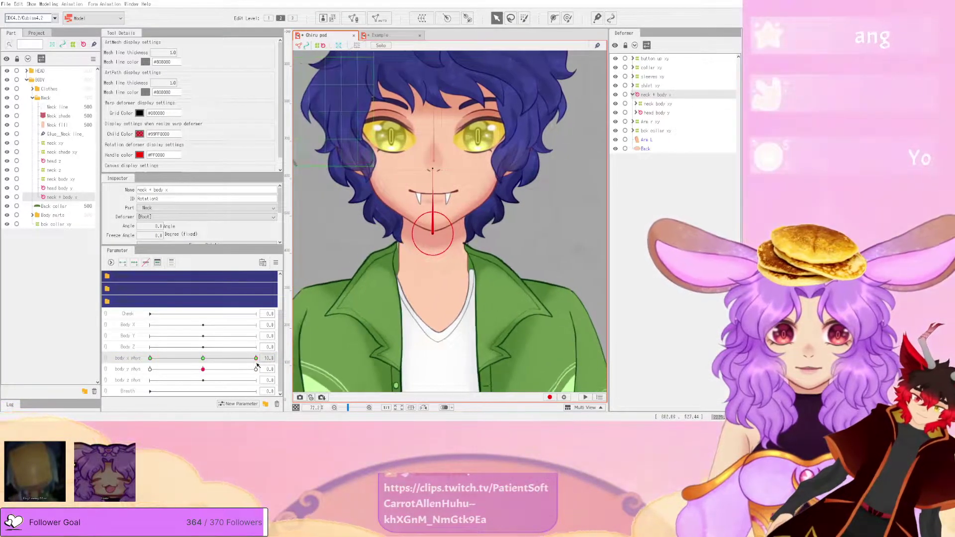
{"action": "scroll", "coordinate": [476, 255], "scroll_direction": "down", "scroll_amount": 5}
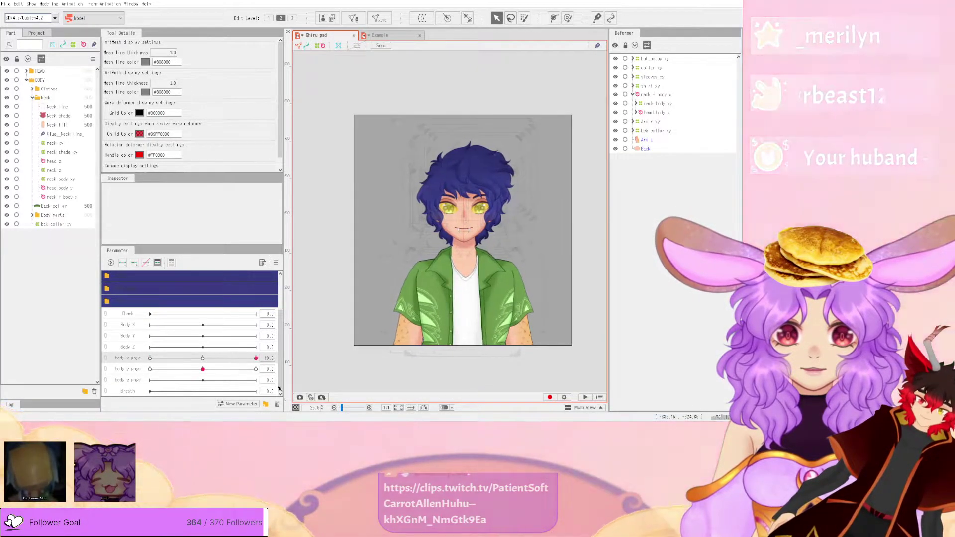
- Shift the centre of the collar xy deformer slightly sideways at body x phys 10, compare it with -10, and reflect the motion
{"action": "left_click", "coordinate": [649, 77]}
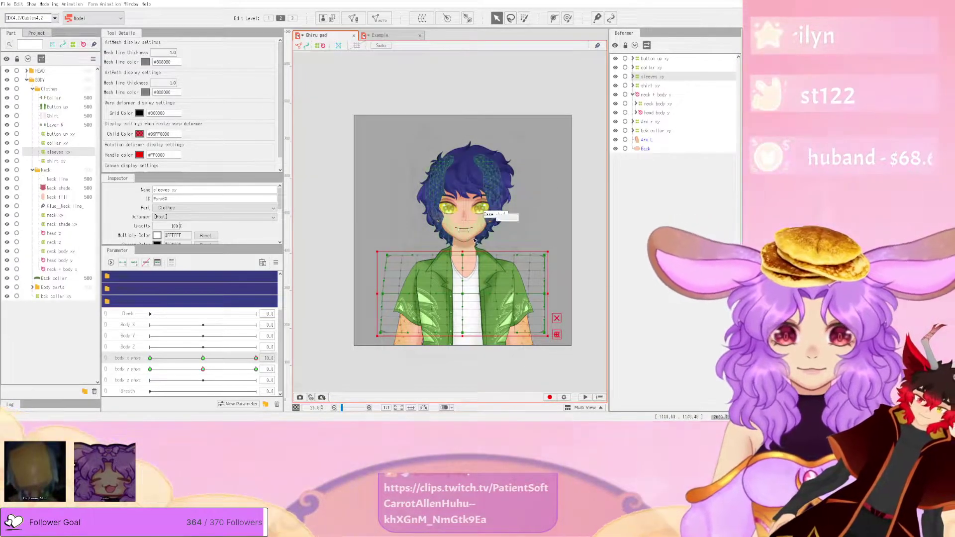
{"action": "scroll", "coordinate": [474, 240], "scroll_direction": "up", "scroll_amount": 3}
{"action": "left_click", "coordinate": [661, 68]}
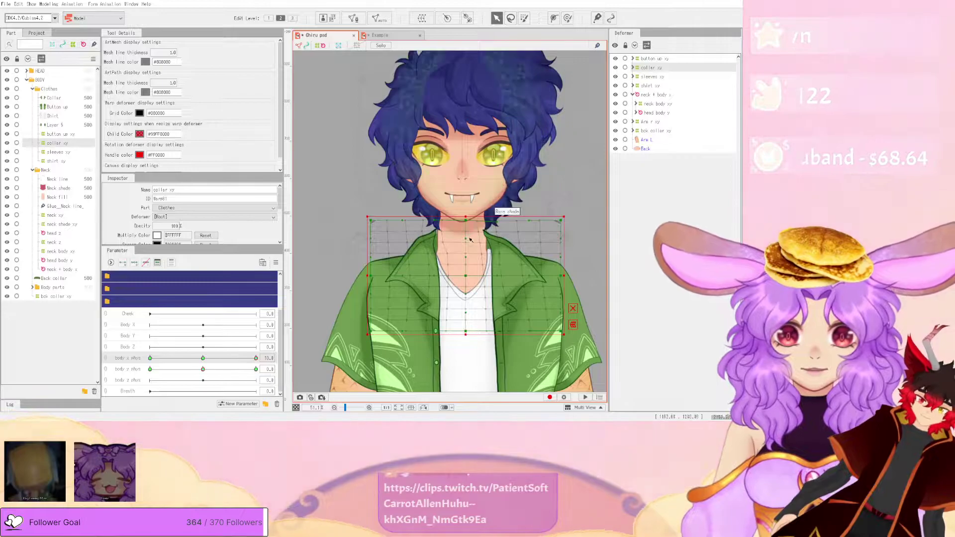
{"action": "scroll", "coordinate": [450, 302], "scroll_direction": "up", "scroll_amount": 3}
{"action": "left_click_drag", "start_coordinate": [455, 296], "coordinate": [459, 296]}
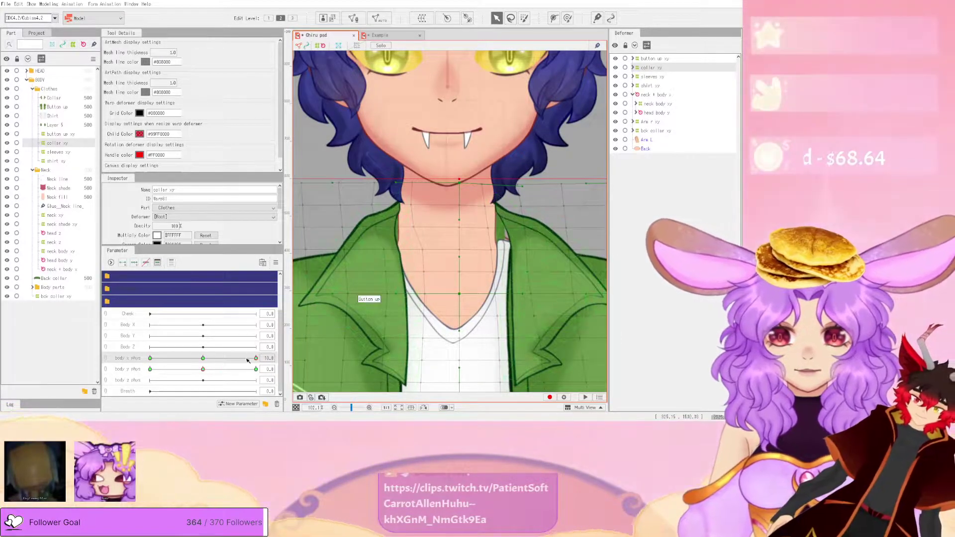
{"action": "left_click_drag", "start_coordinate": [248, 360], "coordinate": [119, 358]}
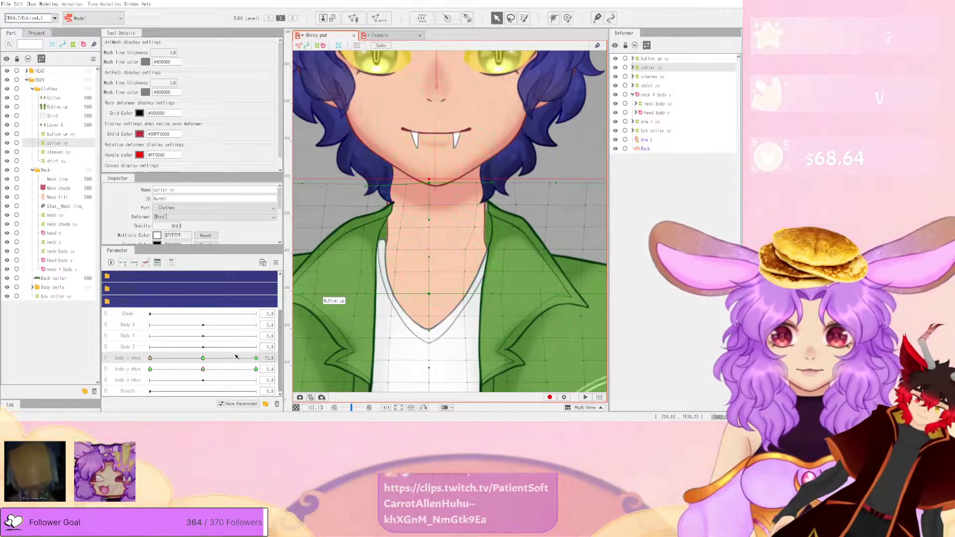
{"action": "left_click_drag", "start_coordinate": [237, 355], "coordinate": [296, 347]}
{"action": "left_click", "coordinate": [275, 262]}
{"action": "left_click", "coordinate": [335, 312]}
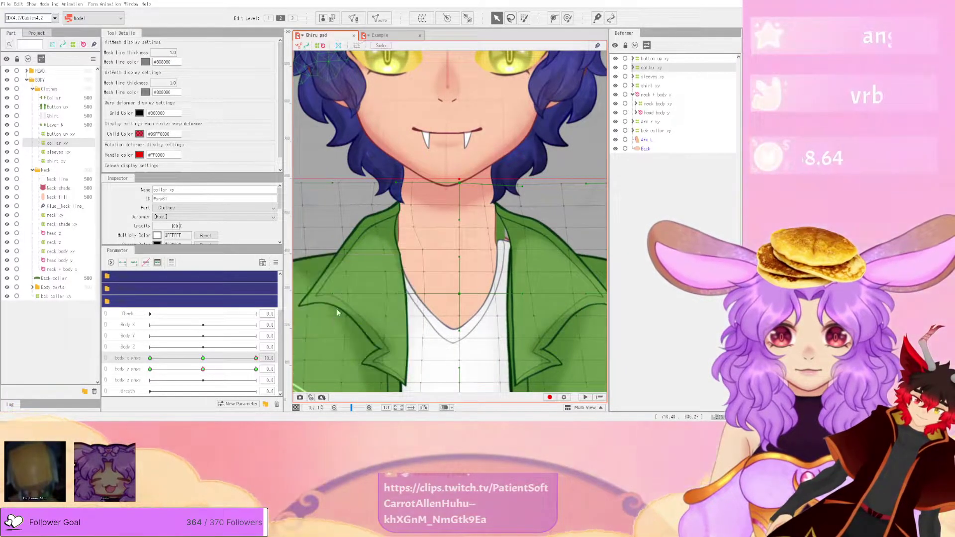
- Check the collar's movement across the body x phys range, and at body y phys 10 and -10
{"action": "left_click", "coordinate": [255, 358]}
{"action": "left_click_drag", "start_coordinate": [256, 358], "coordinate": [138, 364]}
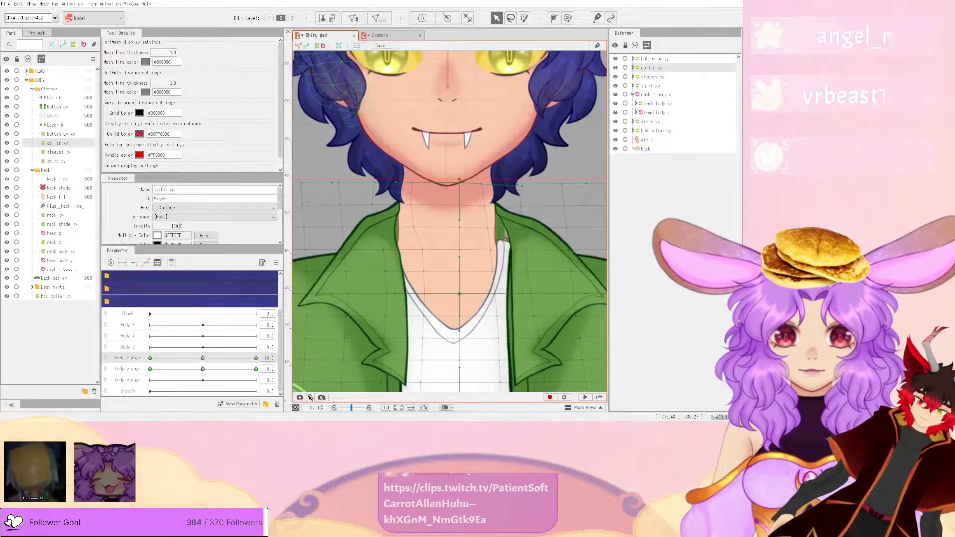
{"action": "left_click", "coordinate": [203, 358]}
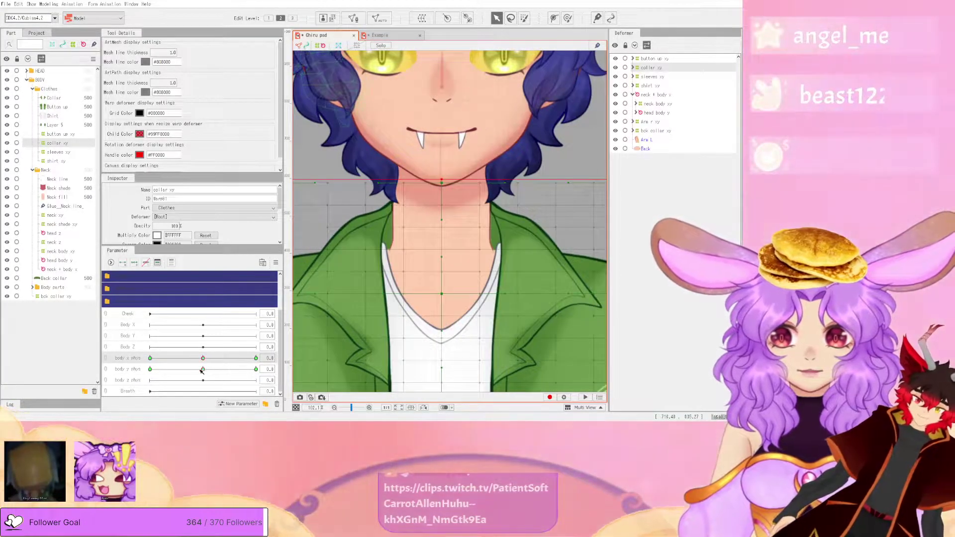
{"action": "left_click_drag", "start_coordinate": [203, 369], "coordinate": [277, 375]}
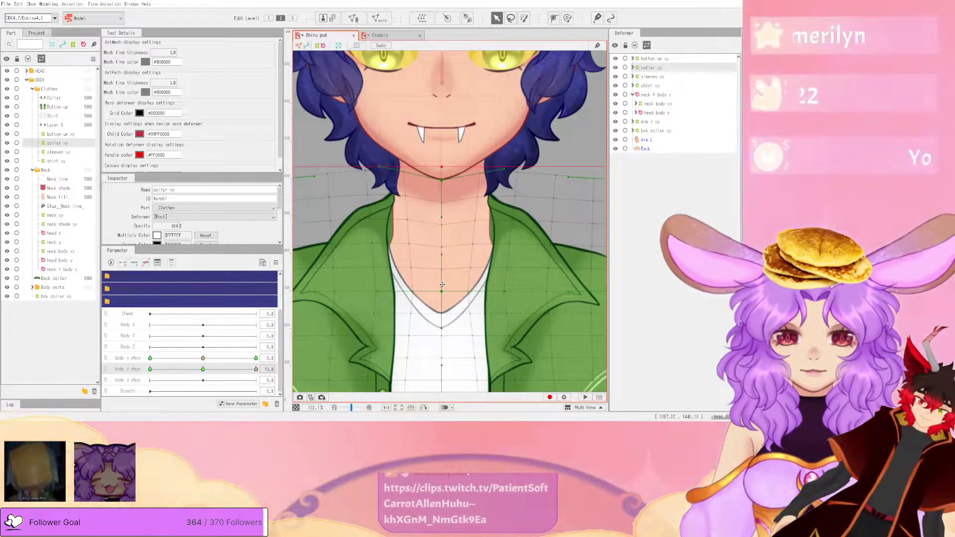
{"action": "left_click", "coordinate": [219, 369]}
{"action": "left_click_drag", "start_coordinate": [219, 371], "coordinate": [139, 390]}
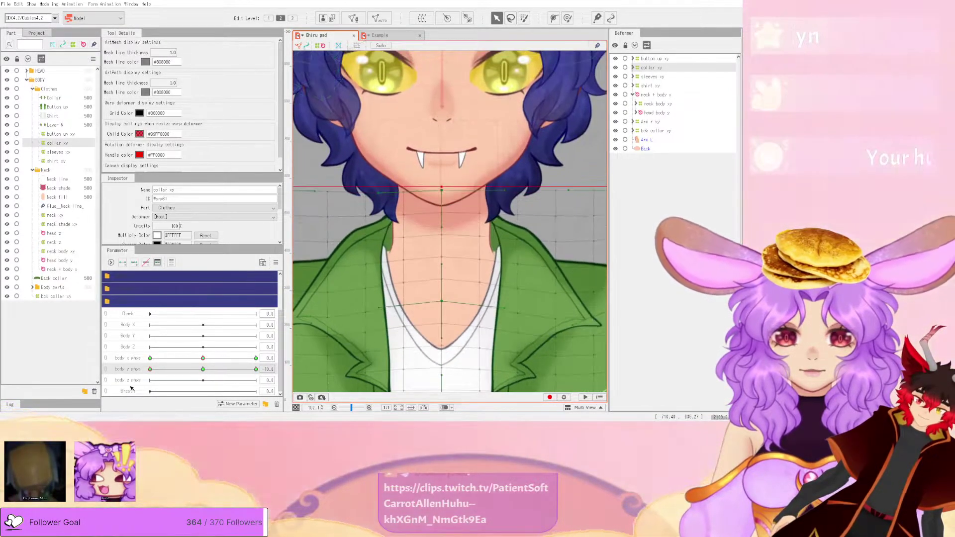
- Link body x phys with body y phys and synthesize the corner shapes of the collar xy deformer
{"action": "left_click", "coordinate": [106, 363]}
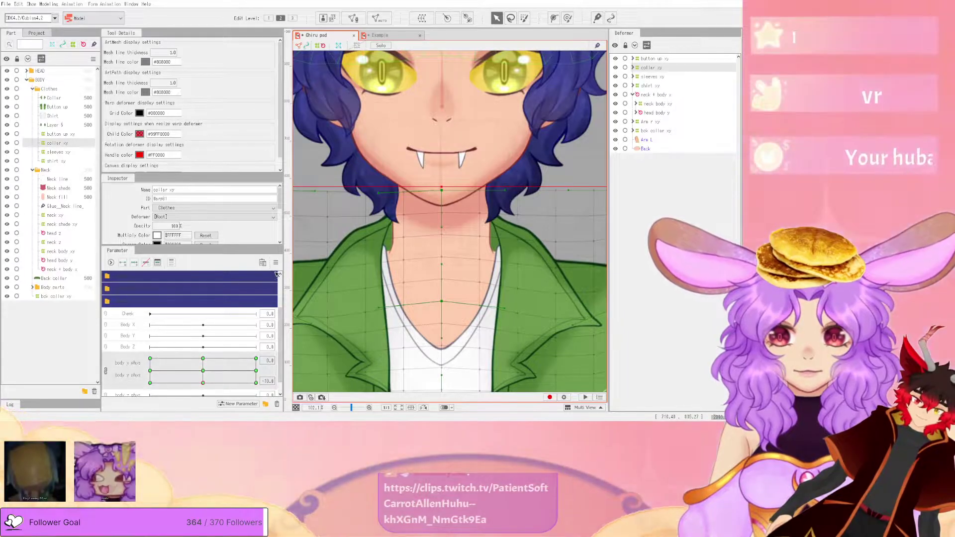
{"action": "left_click", "coordinate": [277, 262]}
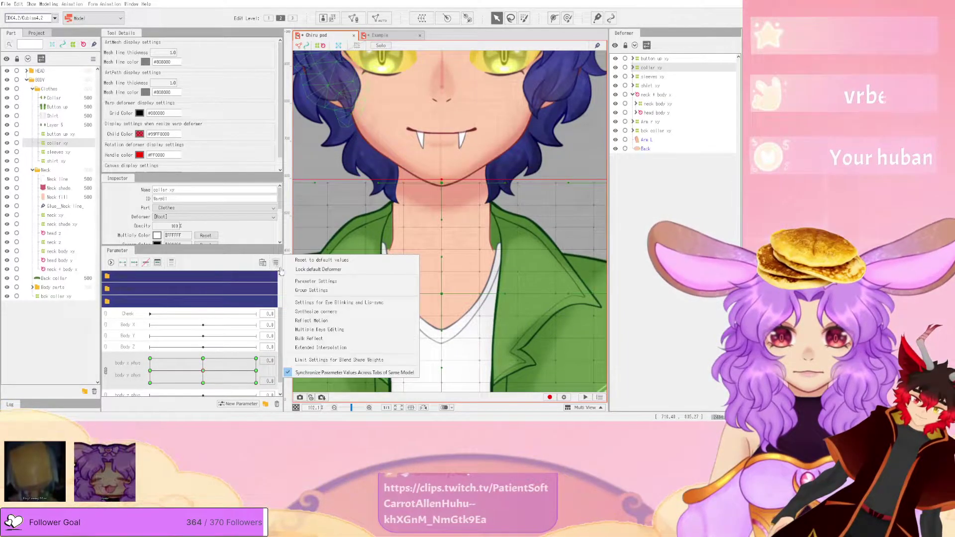
{"action": "left_click", "coordinate": [348, 312]}
{"action": "left_click", "coordinate": [276, 263]}
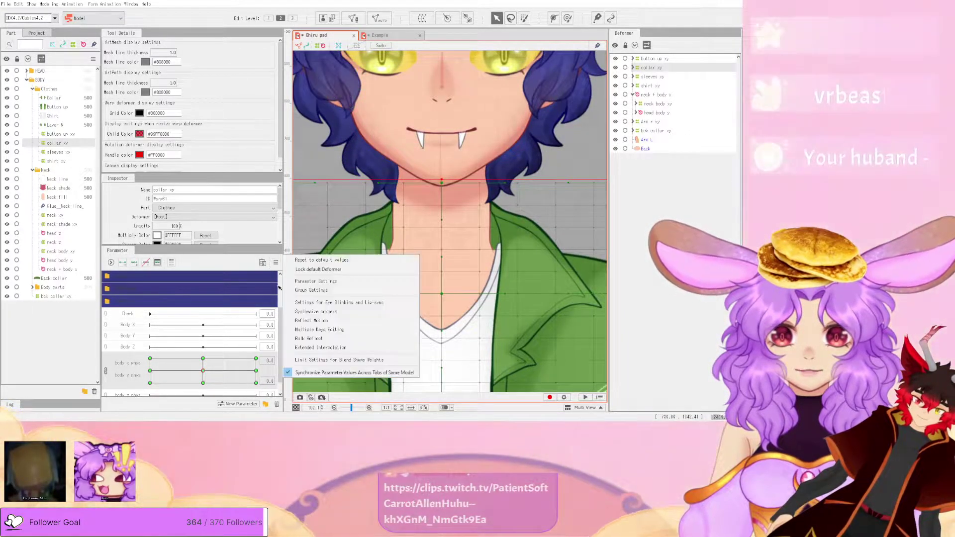
{"action": "left_click", "coordinate": [317, 313]}
- Refine the lower grid points of the collar xy deformer at body x phys 10, body y phys -10
{"action": "left_click_drag", "start_coordinate": [203, 370], "coordinate": [263, 398]}
{"action": "scroll", "coordinate": [471, 291], "scroll_direction": "down", "scroll_amount": 4}
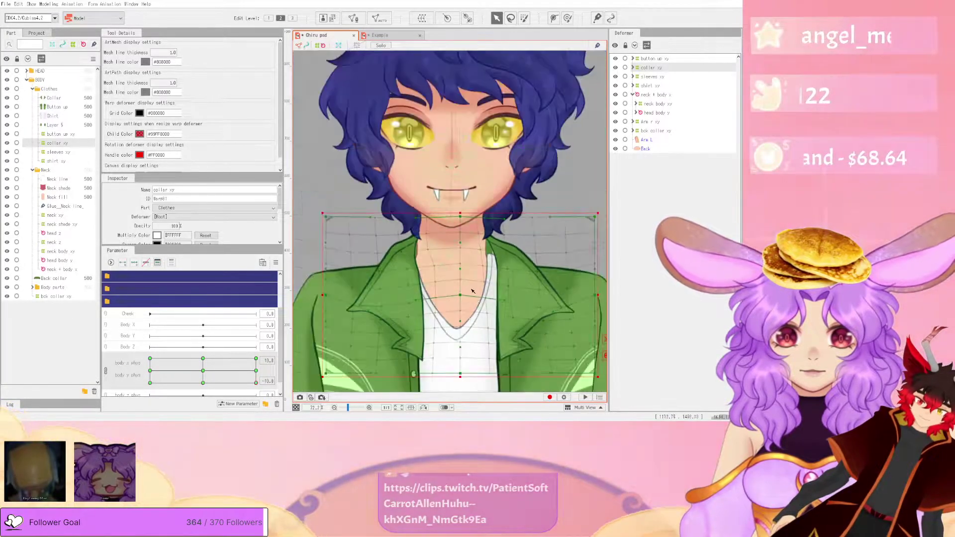
{"action": "scroll", "coordinate": [494, 332], "scroll_direction": "up", "scroll_amount": 5}
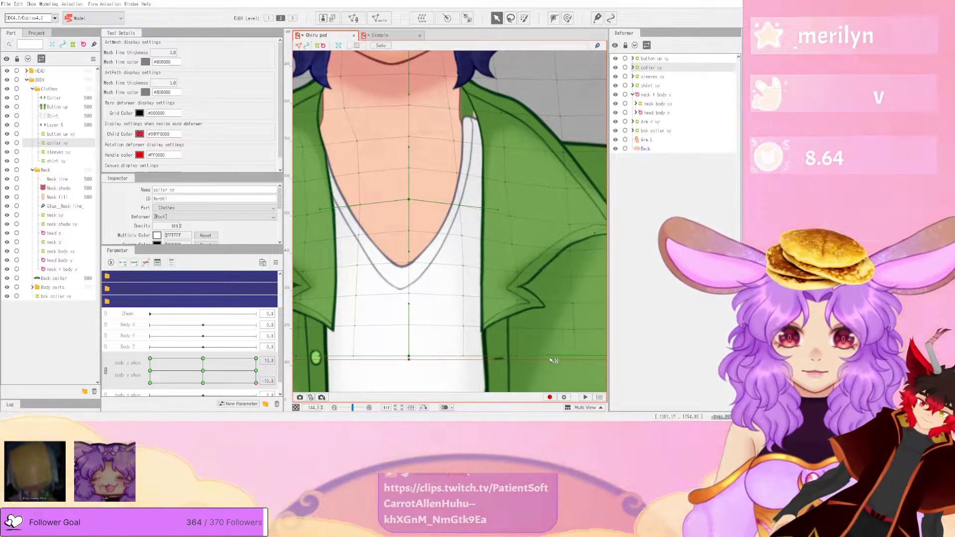
{"action": "scroll", "coordinate": [548, 305], "scroll_direction": "down", "scroll_amount": 3}
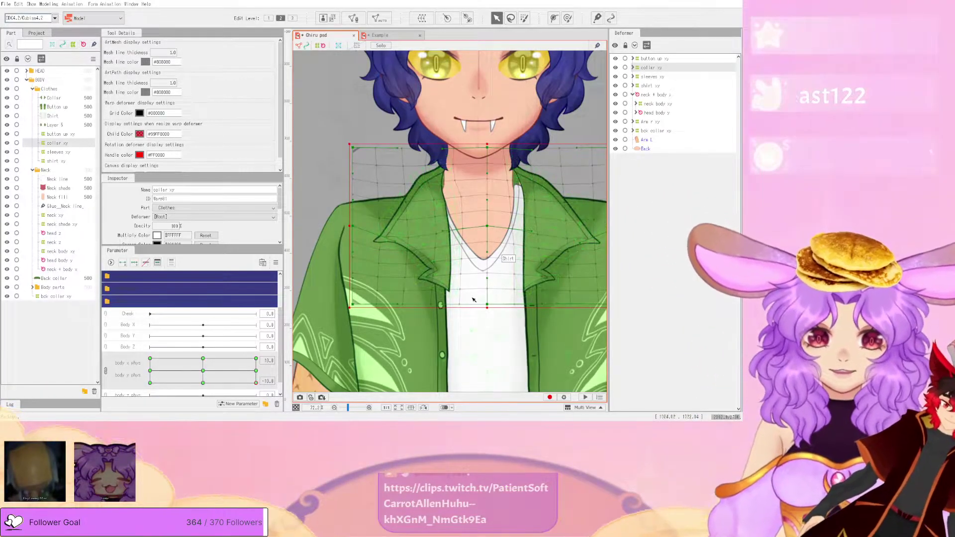
{"action": "scroll", "coordinate": [473, 300], "scroll_direction": "up", "scroll_amount": 5}
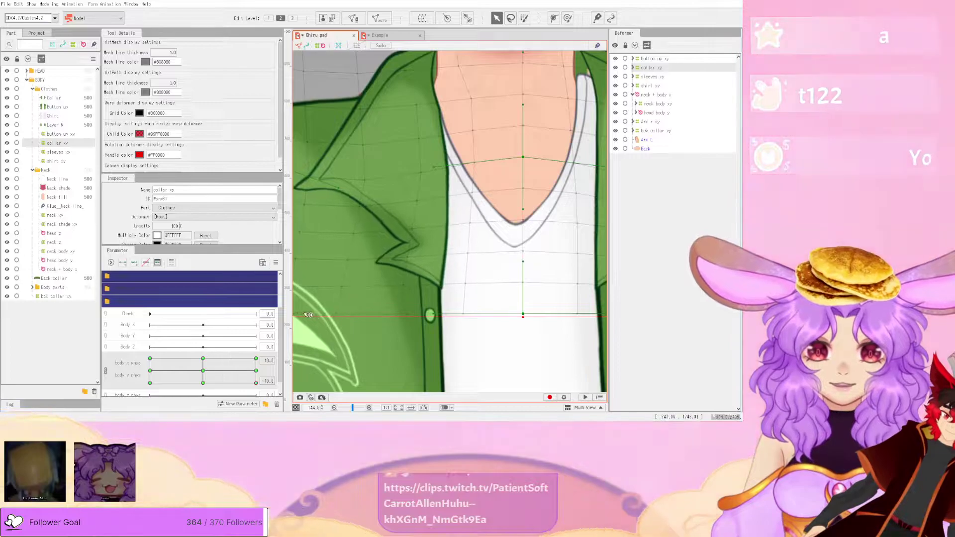
{"action": "scroll", "coordinate": [294, 318], "scroll_direction": "down", "scroll_amount": 5}
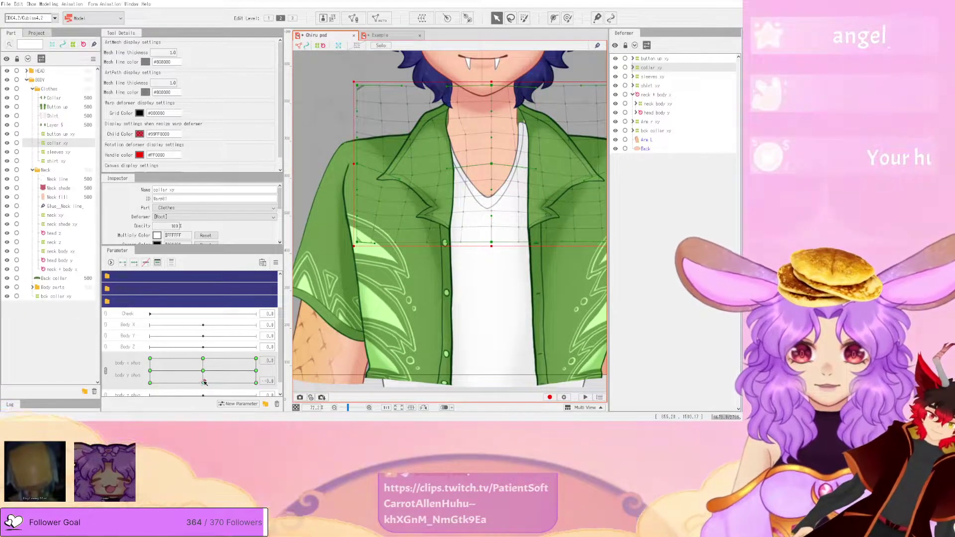
- Refine the middle and lower grid points of the collar xy deformer at body x phys -10, body y phys -10
{"action": "left_click_drag", "start_coordinate": [204, 383], "coordinate": [150, 384]}
{"action": "scroll", "coordinate": [538, 209], "scroll_direction": "up", "scroll_amount": 3}
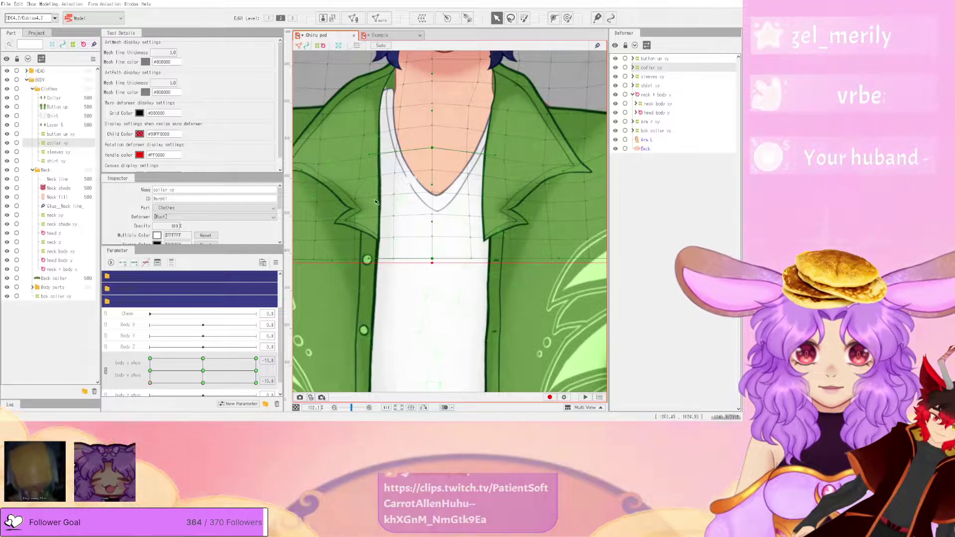
{"action": "scroll", "coordinate": [382, 170], "scroll_direction": "up", "scroll_amount": 2}
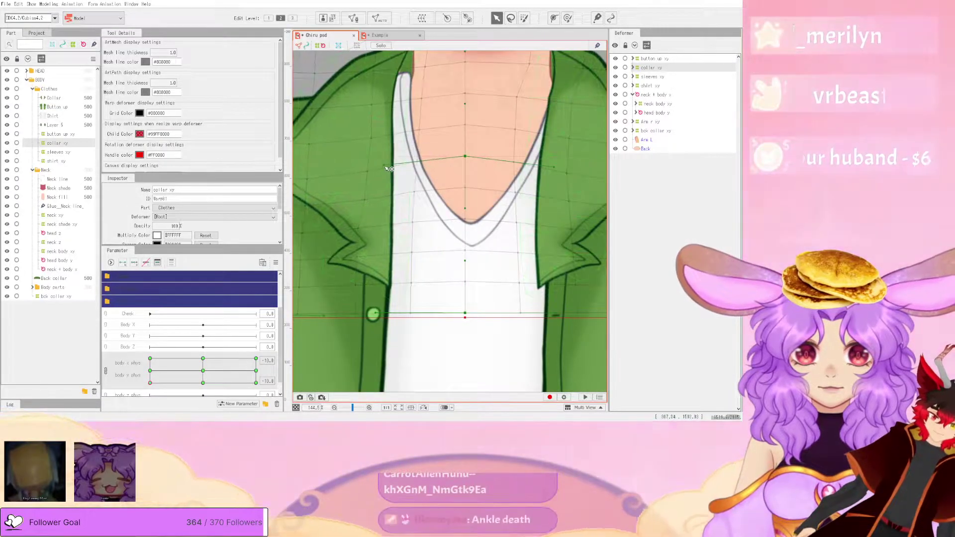
{"action": "scroll", "coordinate": [390, 169], "scroll_direction": "down", "scroll_amount": 3}
{"action": "scroll", "coordinate": [451, 212], "scroll_direction": "up", "scroll_amount": 3}
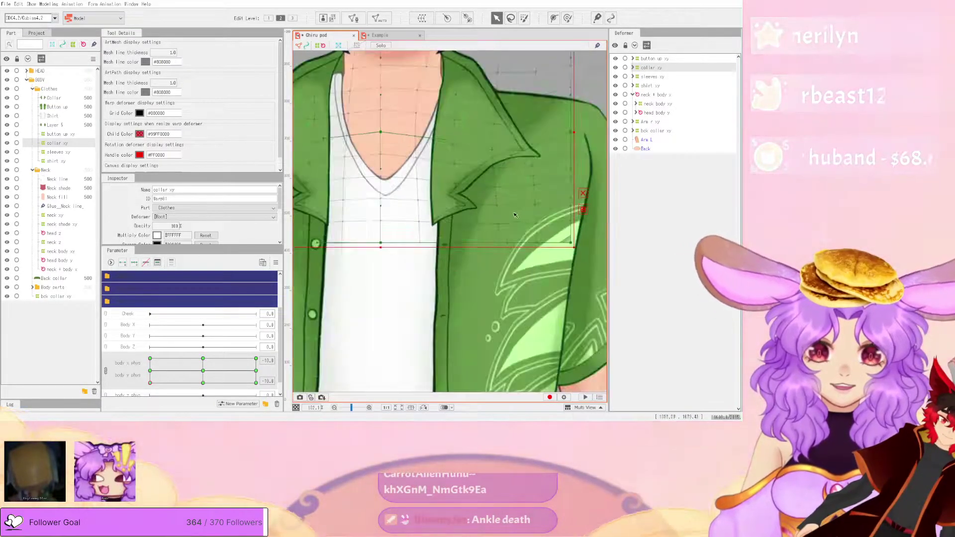
{"action": "scroll", "coordinate": [536, 262], "scroll_direction": "up", "scroll_amount": 2}
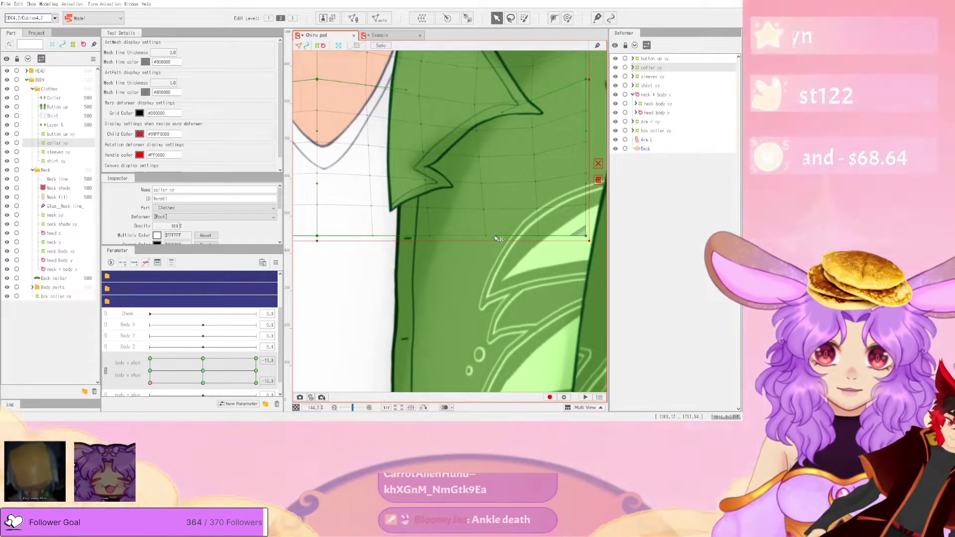
{"action": "scroll", "coordinate": [526, 238], "scroll_direction": "down", "scroll_amount": 3}
{"action": "scroll", "coordinate": [458, 214], "scroll_direction": "up", "scroll_amount": 3}
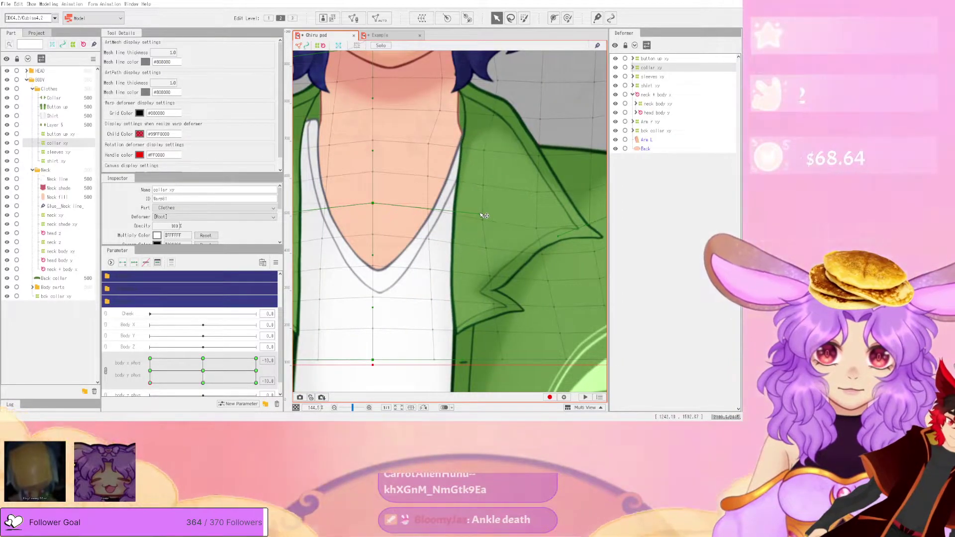
{"action": "scroll", "coordinate": [485, 215], "scroll_direction": "down", "scroll_amount": 3}
- Refine the middle and lower grid points of the collar xy deformer at body x phys 10, body y phys 0
{"action": "left_click_drag", "start_coordinate": [167, 376], "coordinate": [270, 373]}
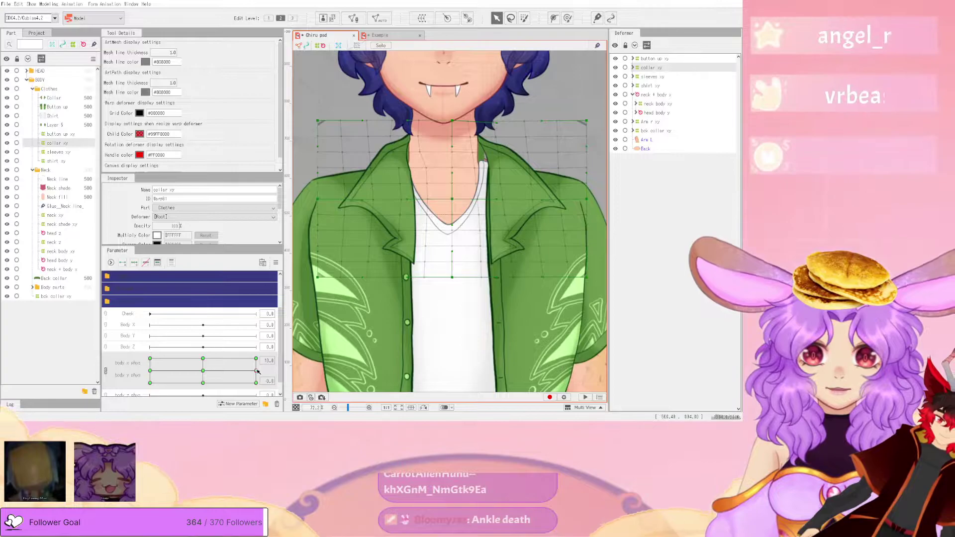
{"action": "scroll", "coordinate": [432, 189], "scroll_direction": "up", "scroll_amount": 3}
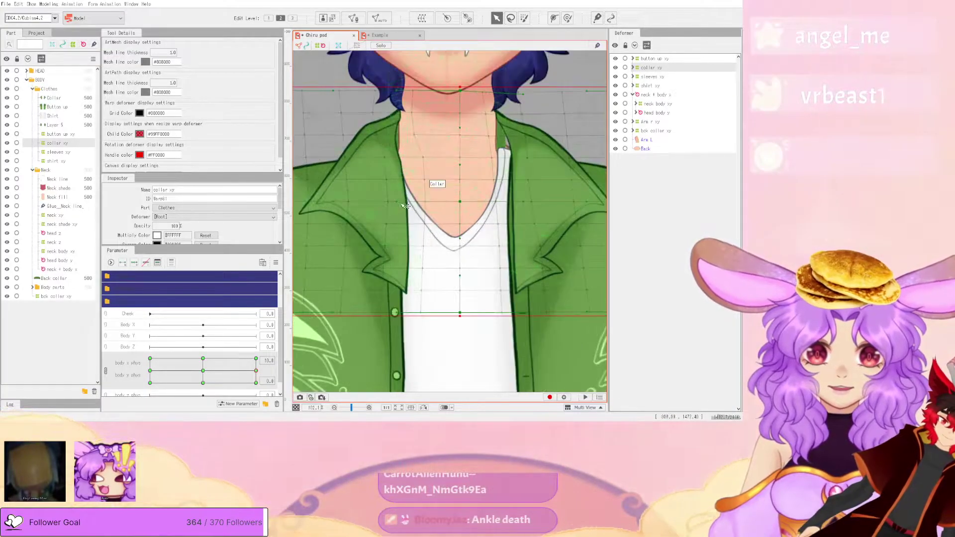
{"action": "left_click_drag", "start_coordinate": [364, 201], "coordinate": [384, 203]}
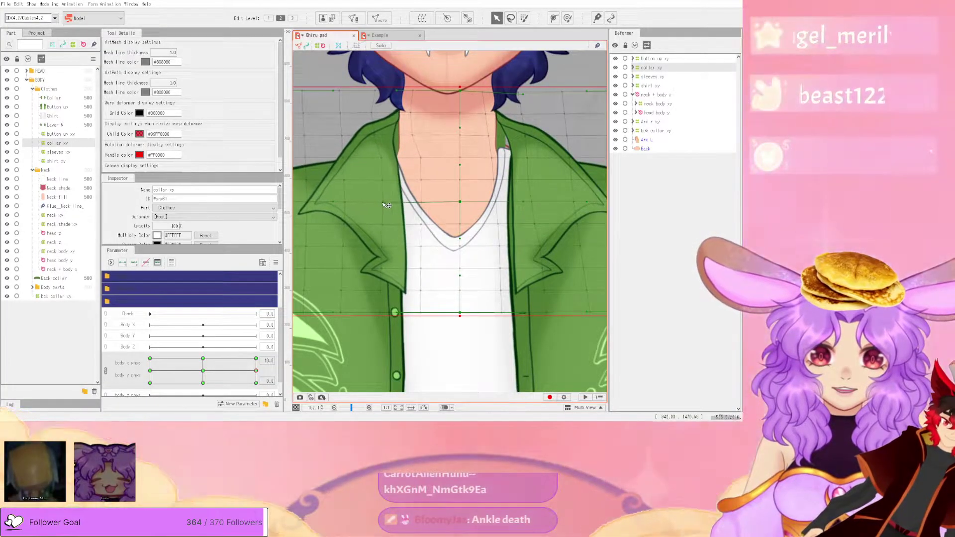
{"action": "left_click_drag", "start_coordinate": [420, 313], "coordinate": [412, 313]}
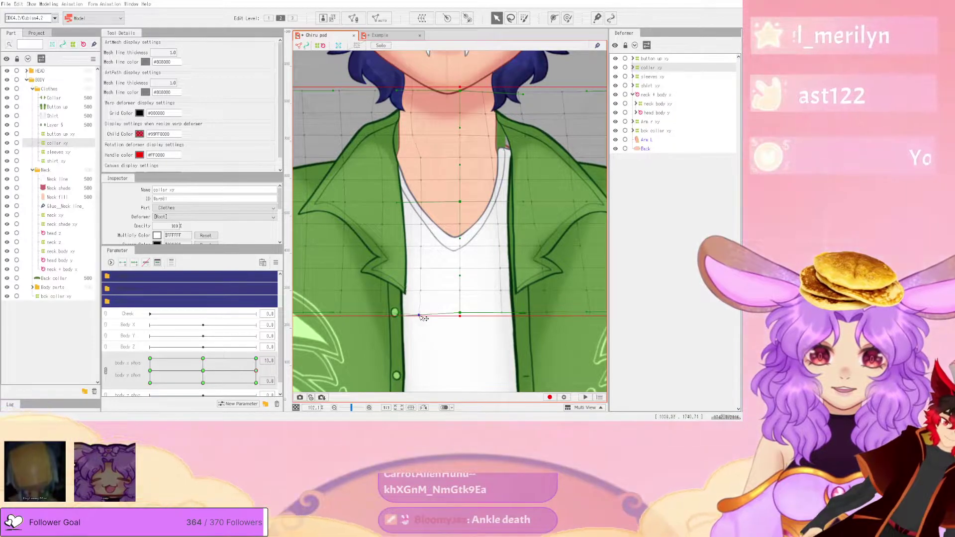
{"action": "key", "text": "ctrl+z"}
{"action": "key", "text": "ctrl+z"}
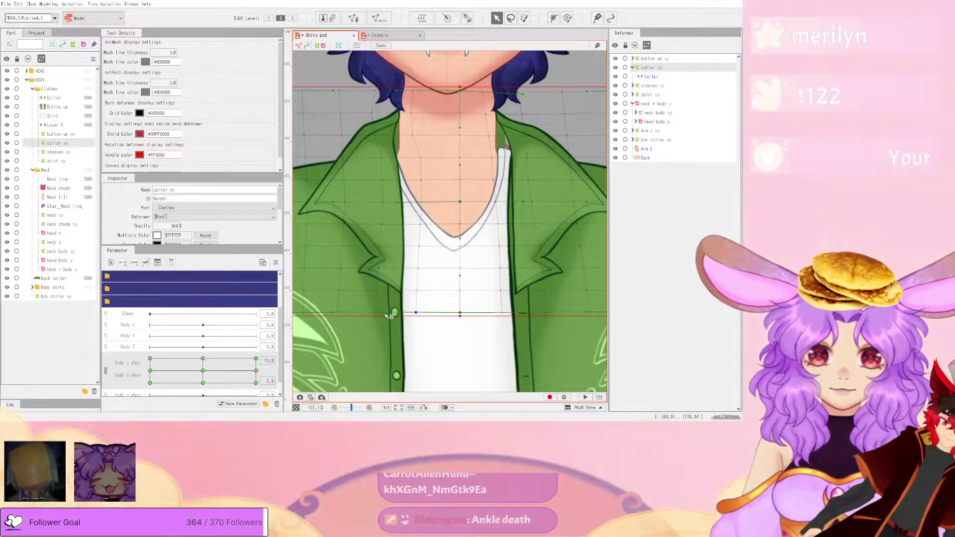
{"action": "left_click", "coordinate": [536, 313]}
{"action": "left_click_drag", "start_coordinate": [581, 316], "coordinate": [563, 315]}
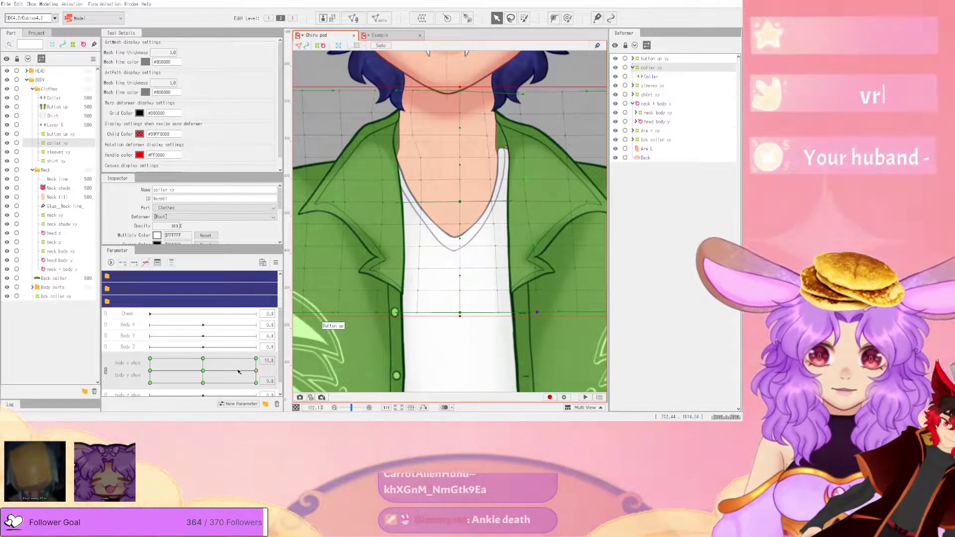
- Unlink body x phys and body y phys, and reflect the collar xy deformer's body x phys 10 shape to -10
{"action": "left_click", "coordinate": [155, 370]}
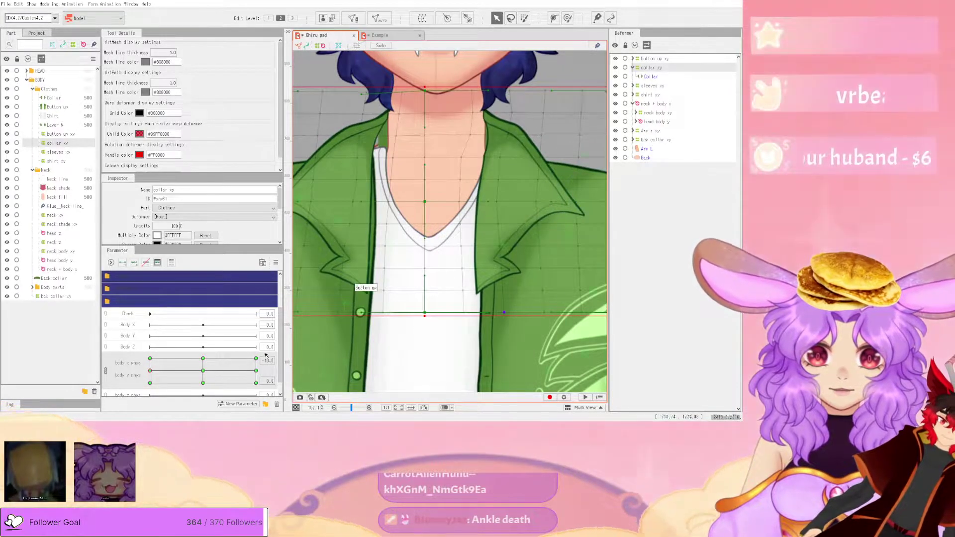
{"action": "left_click", "coordinate": [106, 372]}
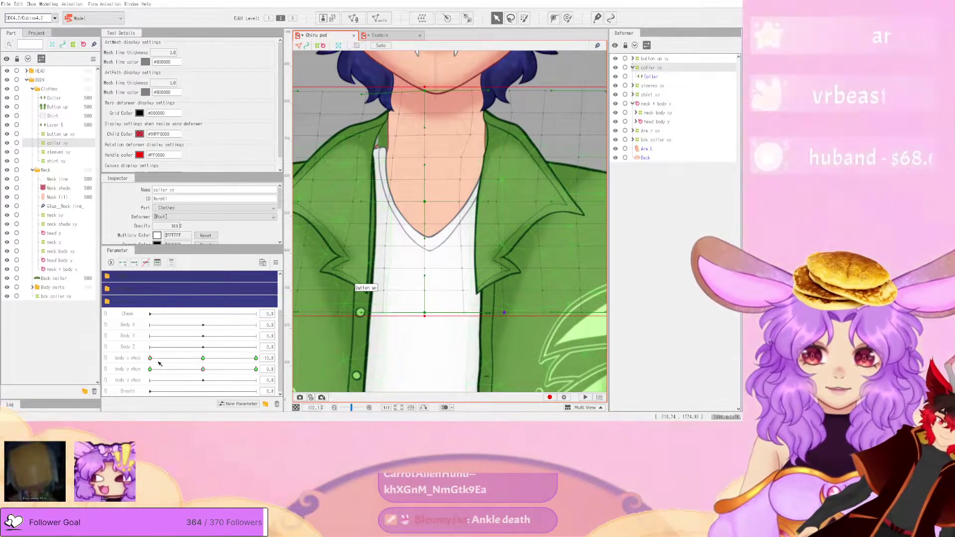
{"action": "left_click_drag", "start_coordinate": [203, 358], "coordinate": [255, 358]}
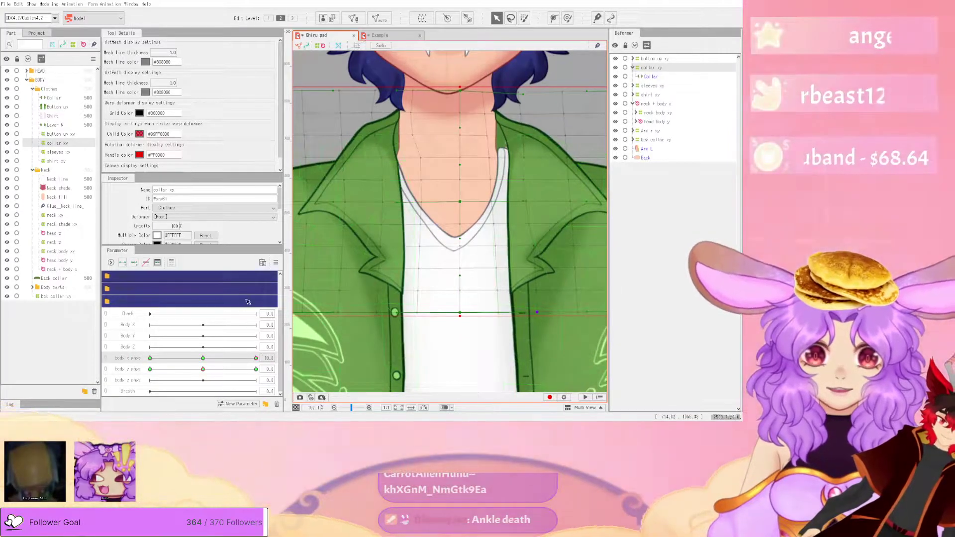
{"action": "left_click", "coordinate": [275, 262]}
{"action": "left_click", "coordinate": [314, 321]}
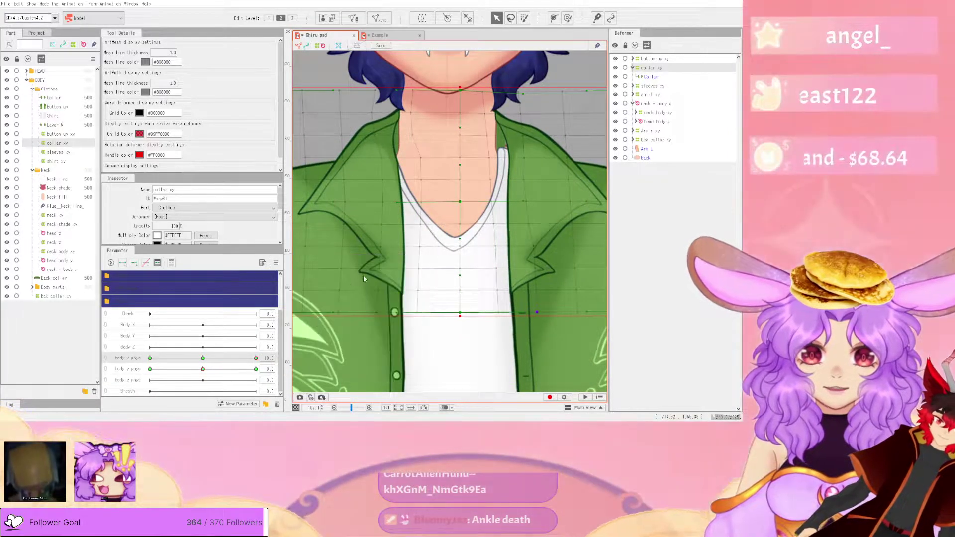
{"action": "mouse_move", "coordinate": [149, 358]}
{"action": "left_mouse_down"}
{"action": "mouse_move", "coordinate": [231, 366]}
{"action": "mouse_move", "coordinate": [139, 366]}
{"action": "mouse_move", "coordinate": [233, 360]}
{"action": "mouse_move", "coordinate": [163, 359]}
{"action": "left_mouse_up"}
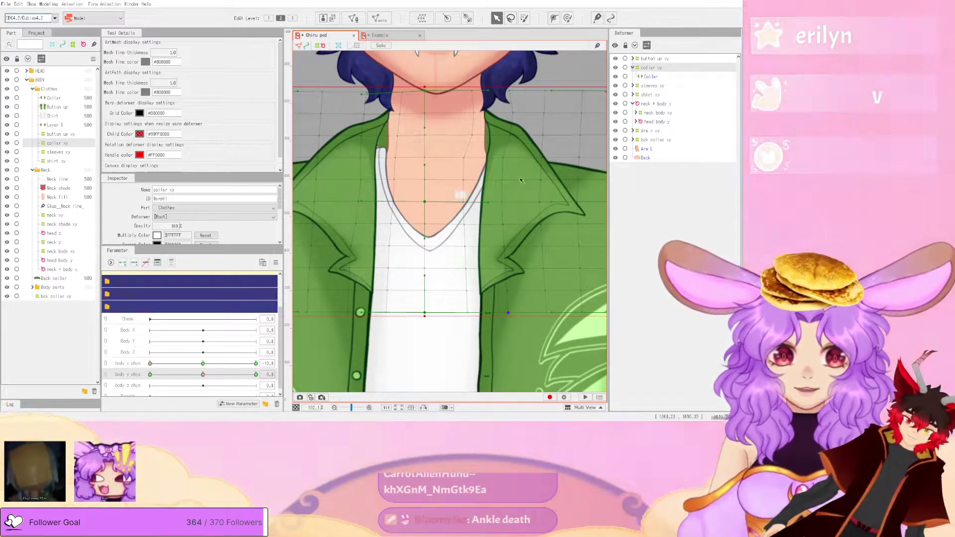
{"action": "scroll", "coordinate": [442, 240], "scroll_direction": "down", "scroll_amount": 3}
{"action": "scroll", "coordinate": [432, 223], "scroll_direction": "up", "scroll_amount": 3}
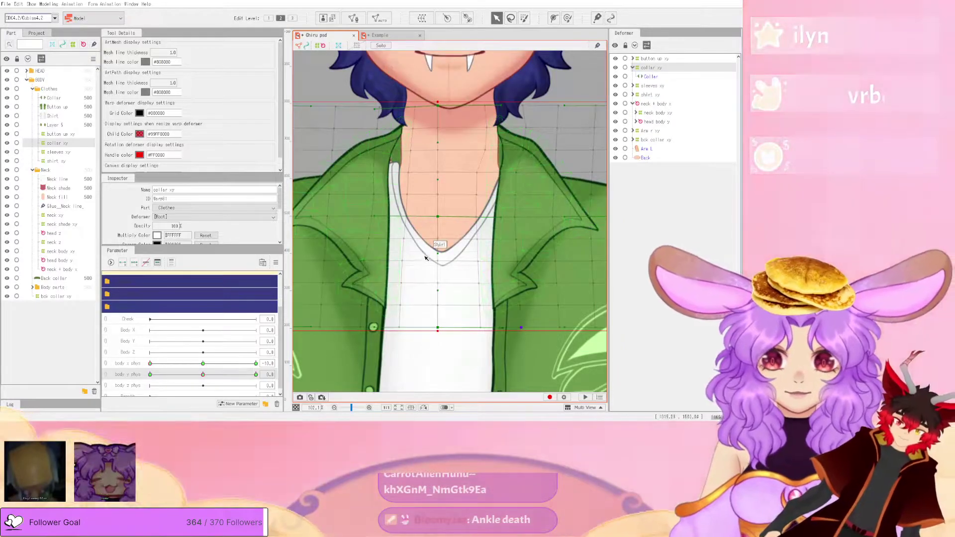
- Set body x phys to -10 and body y phys to 10, and adjust the collar xy deformer's grid points beside the neckline
{"action": "left_click", "coordinate": [135, 365]}
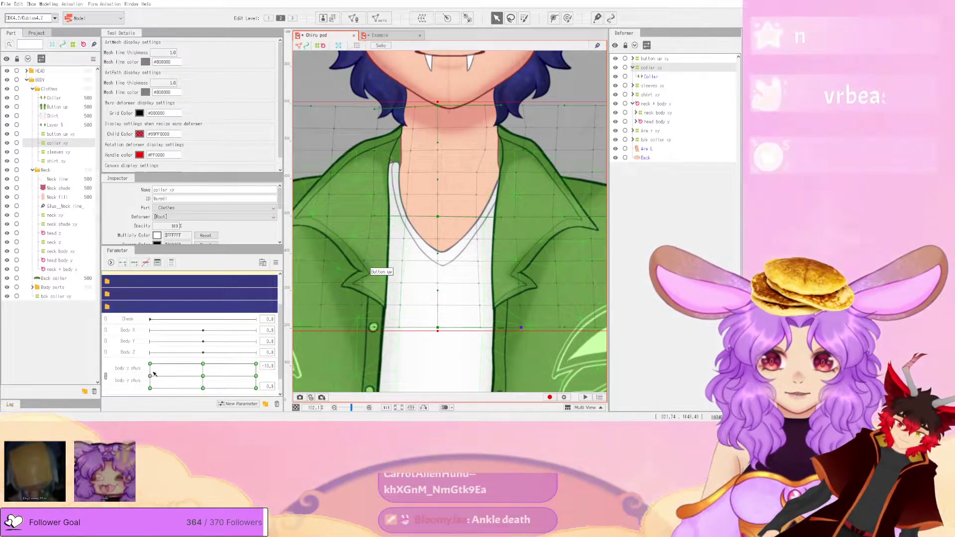
{"action": "left_click_drag", "start_coordinate": [155, 374], "coordinate": [150, 364]}
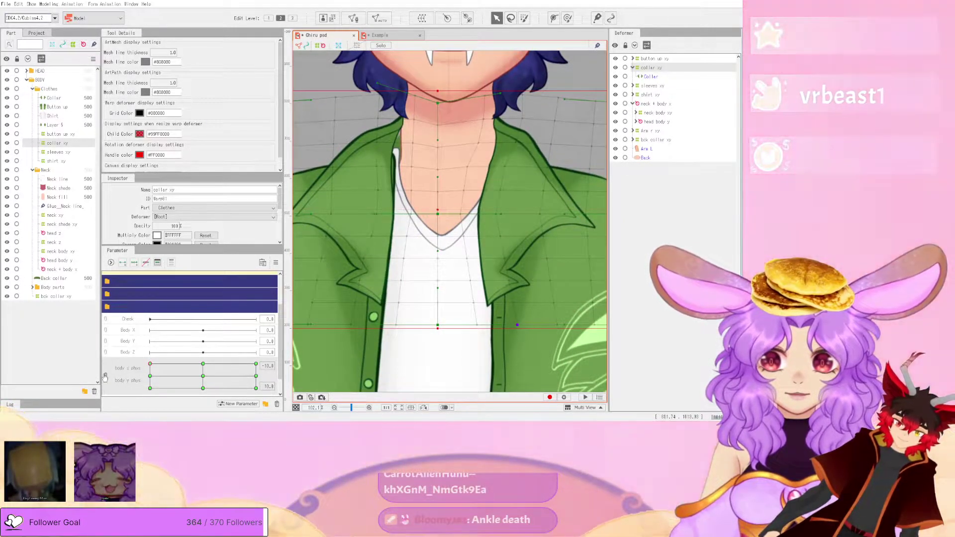
{"action": "scroll", "coordinate": [434, 214], "scroll_direction": "down", "scroll_amount": 3}
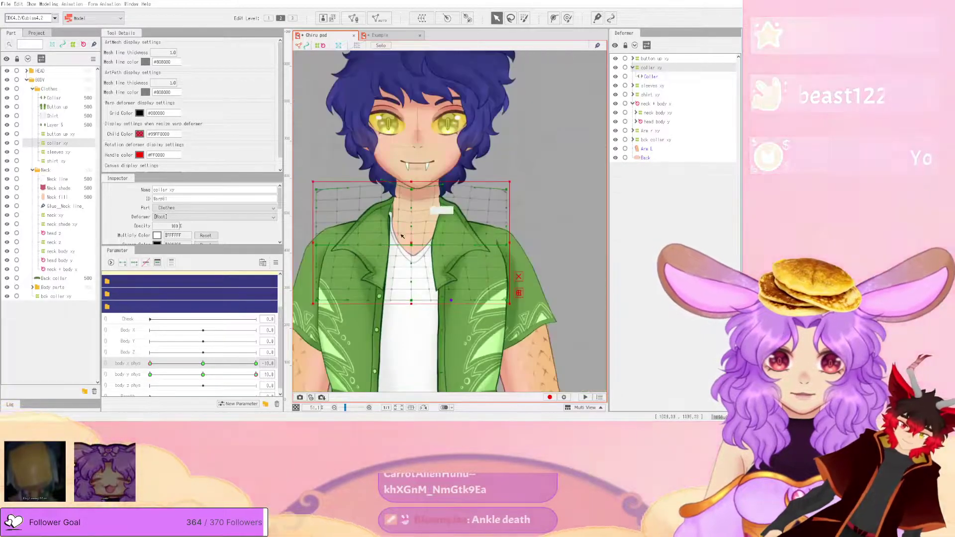
{"action": "scroll", "coordinate": [429, 206], "scroll_direction": "up", "scroll_amount": 5}
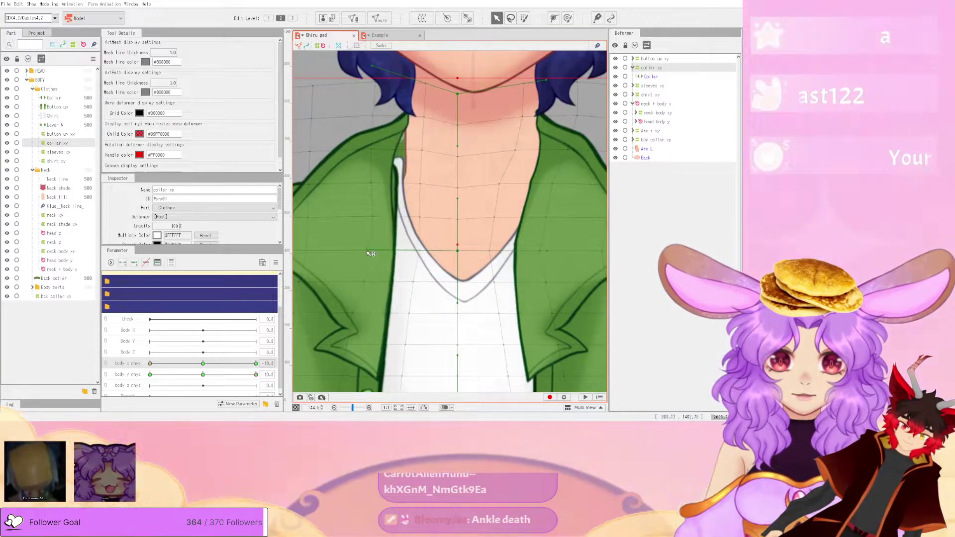
{"action": "scroll", "coordinate": [413, 256], "scroll_direction": "down", "scroll_amount": 3}
{"action": "scroll", "coordinate": [386, 346], "scroll_direction": "up", "scroll_amount": 3}
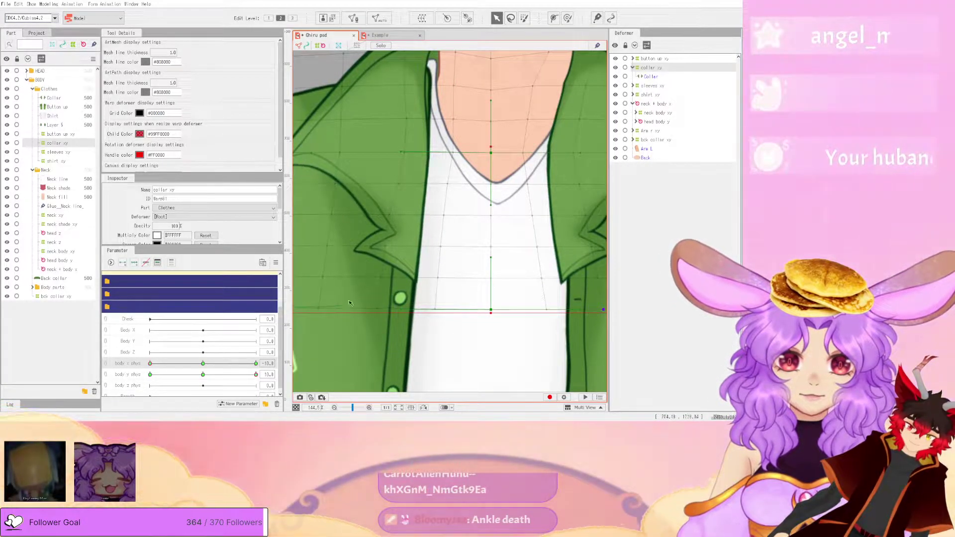
{"action": "scroll", "coordinate": [346, 306], "scroll_direction": "down", "scroll_amount": 3}
{"action": "scroll", "coordinate": [461, 208], "scroll_direction": "up", "scroll_amount": 5}
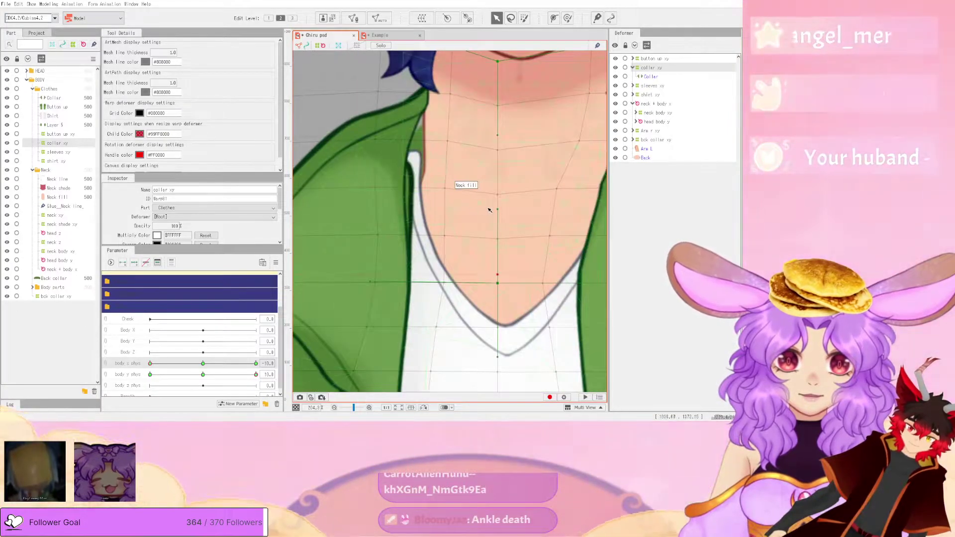
{"action": "scroll", "coordinate": [518, 209], "scroll_direction": "down", "scroll_amount": 5}
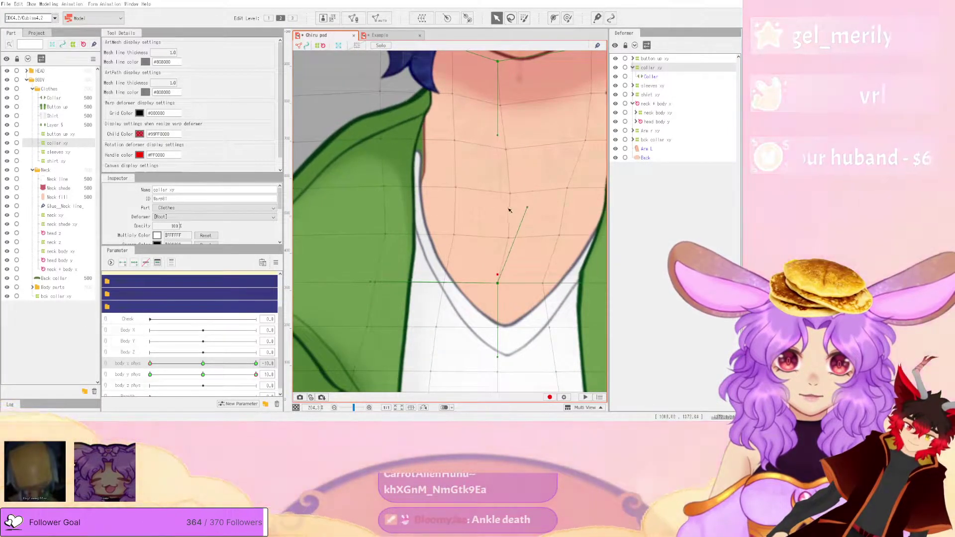
{"action": "scroll", "coordinate": [508, 209], "scroll_direction": "down", "scroll_amount": 4}
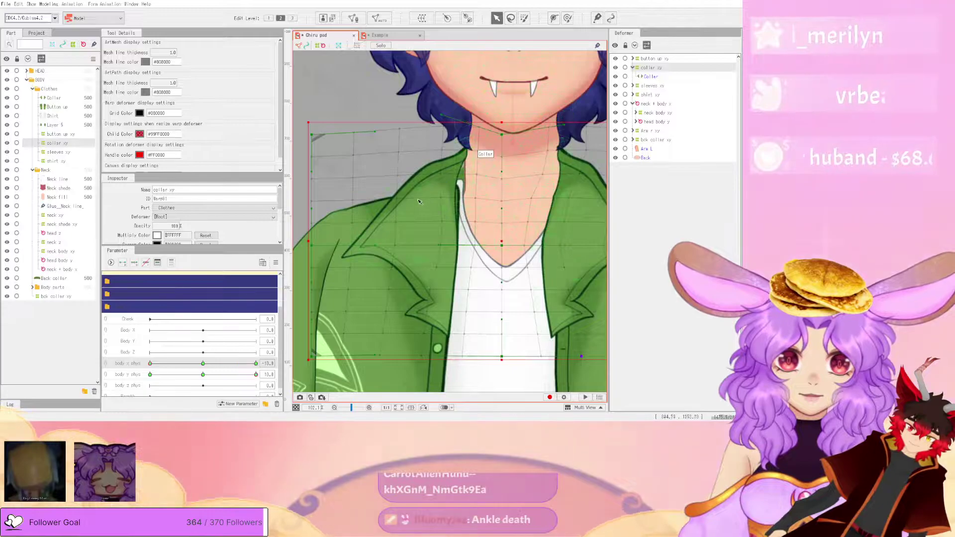
{"action": "scroll", "coordinate": [483, 190], "scroll_direction": "up", "scroll_amount": 2}
{"action": "scroll", "coordinate": [477, 219], "scroll_direction": "down", "scroll_amount": 2}
{"action": "left_click", "coordinate": [393, 142]}
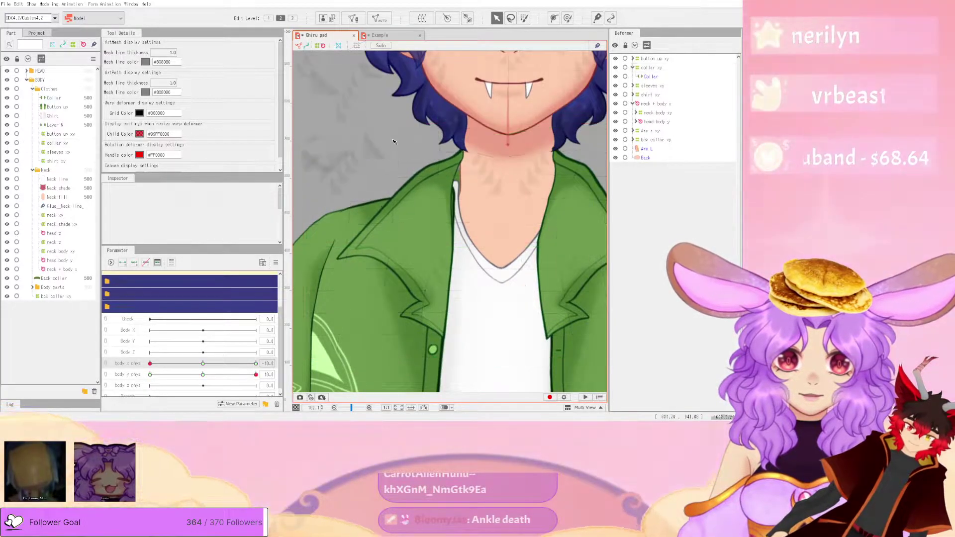
- Reshape the collar xy deformer with the deform brush where the collar meets the neck and exposed shirt edge
{"action": "left_click", "coordinate": [472, 240]}
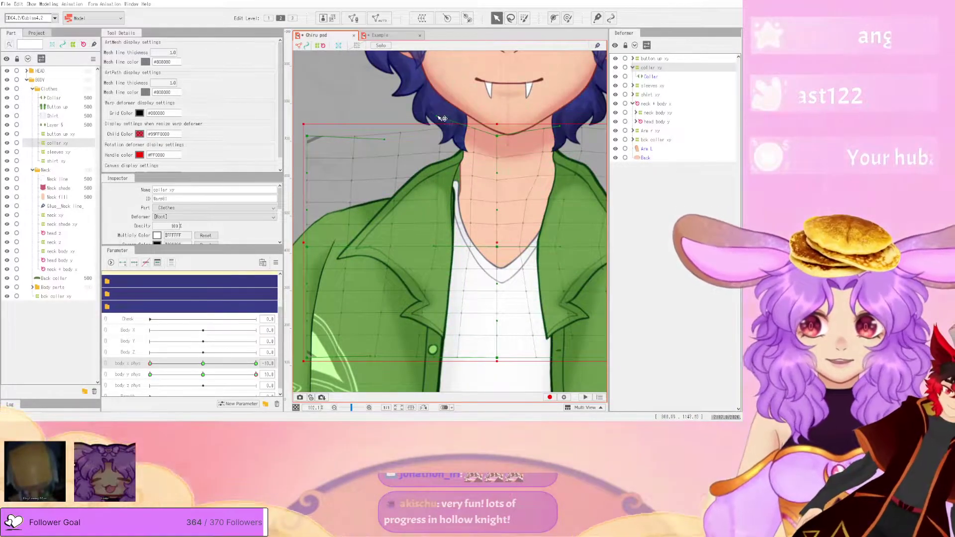
{"action": "scroll", "coordinate": [442, 248], "scroll_direction": "up", "scroll_amount": 2}
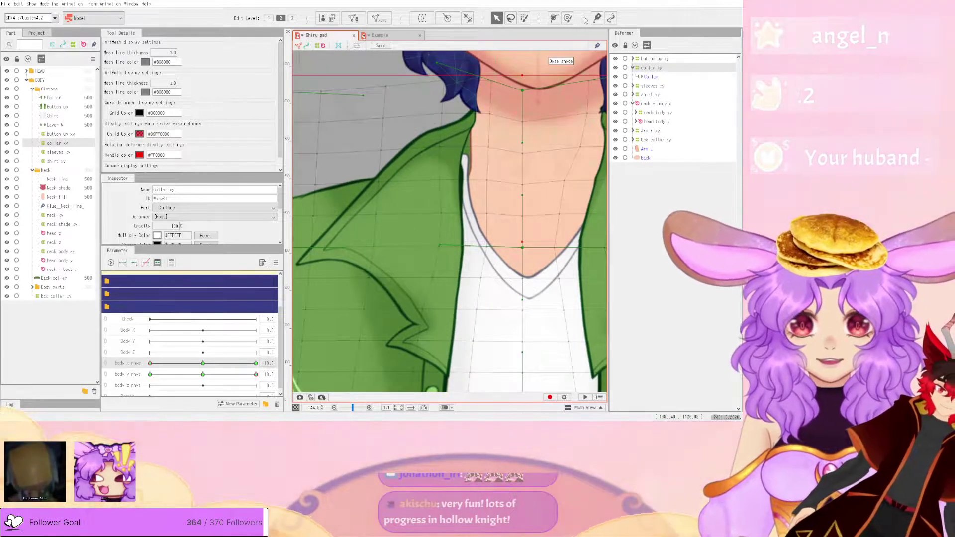
{"action": "left_click", "coordinate": [567, 19]}
{"action": "left_click_drag", "start_coordinate": [469, 177], "coordinate": [463, 181]}
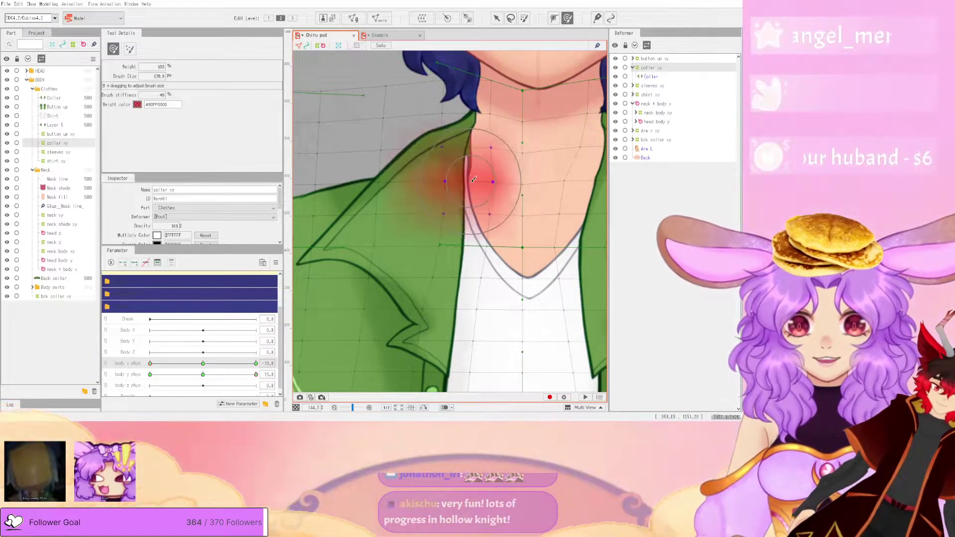
{"action": "scroll", "coordinate": [494, 164], "scroll_direction": "down", "scroll_amount": 6}
{"action": "scroll", "coordinate": [493, 164], "scroll_direction": "up", "scroll_amount": 6}
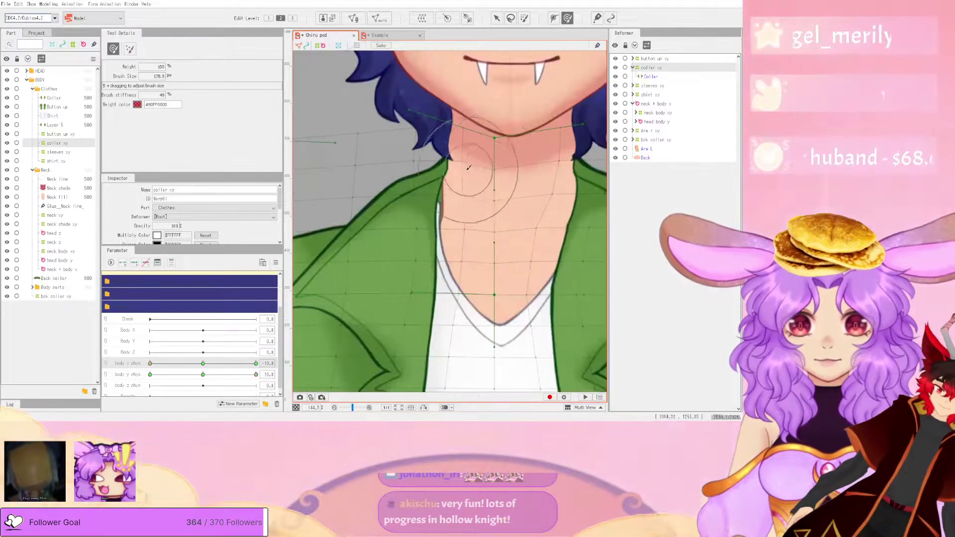
{"action": "left_click_drag", "start_coordinate": [459, 162], "coordinate": [460, 162]}
{"action": "scroll", "coordinate": [459, 163], "scroll_direction": "down", "scroll_amount": 6}
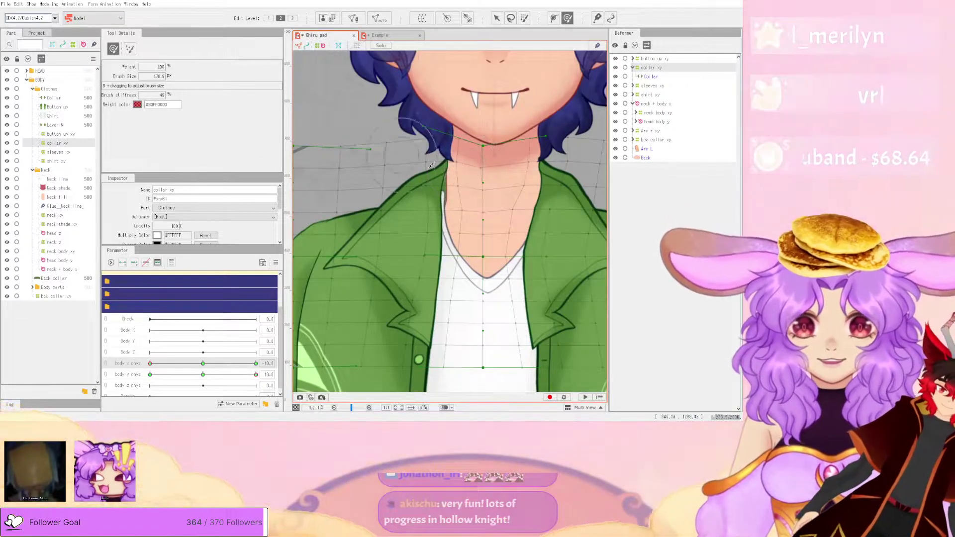
{"action": "scroll", "coordinate": [533, 233], "scroll_direction": "up", "scroll_amount": 4}
{"action": "left_click", "coordinate": [495, 19]}
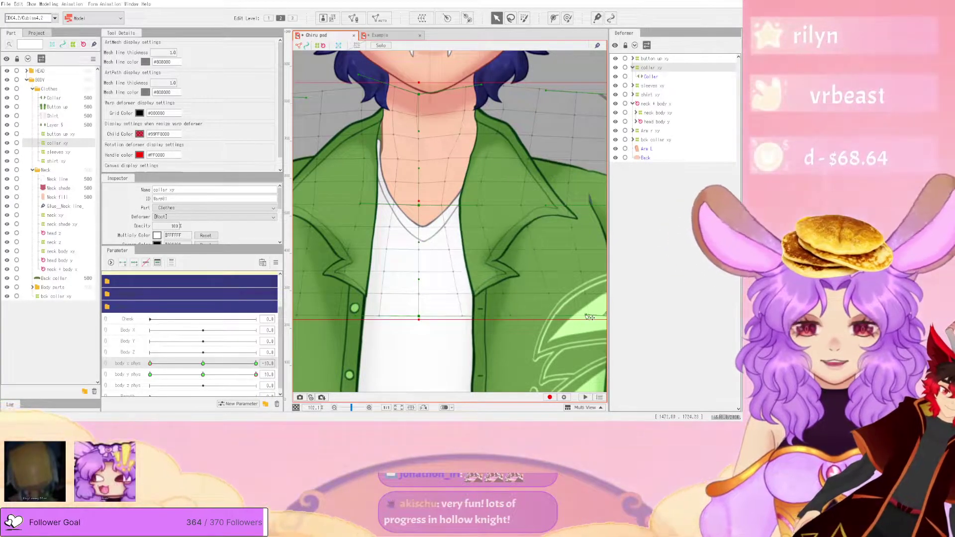
- Refine the grid points over the opposite collar flap at body x phys -10, body y phys 10
{"action": "scroll", "coordinate": [587, 317], "scroll_direction": "down", "scroll_amount": 2}
{"action": "scroll", "coordinate": [494, 190], "scroll_direction": "up", "scroll_amount": 5}
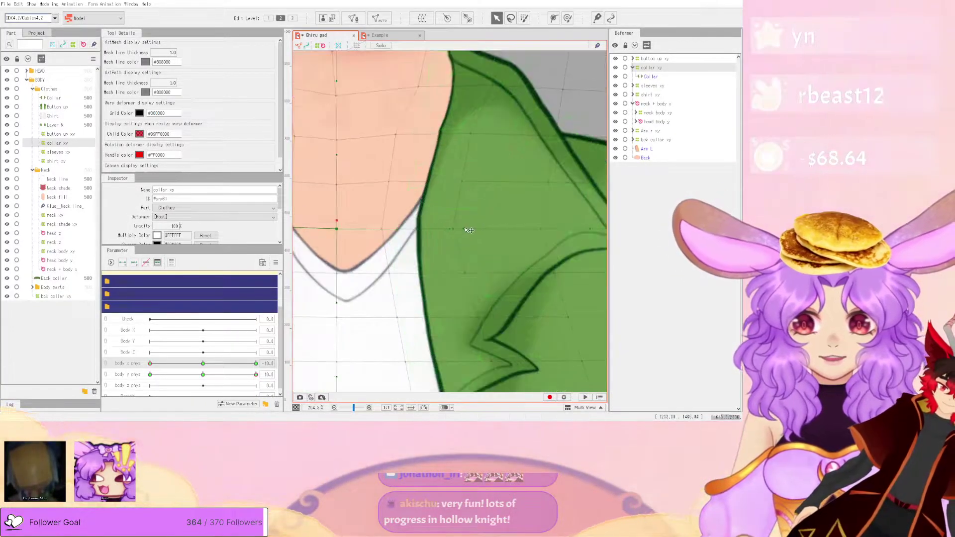
{"action": "scroll", "coordinate": [497, 170], "scroll_direction": "down", "scroll_amount": 6}
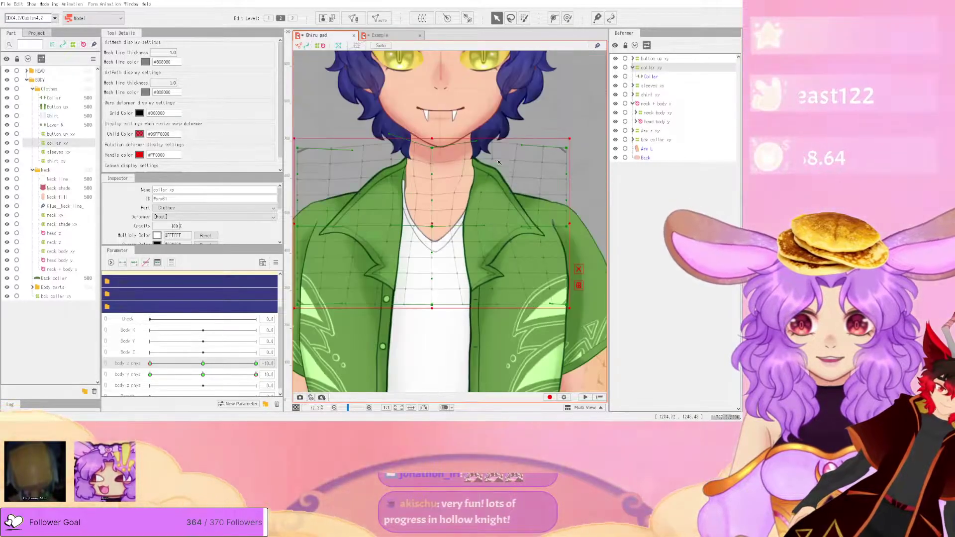
{"action": "scroll", "coordinate": [498, 171], "scroll_direction": "up", "scroll_amount": 3}
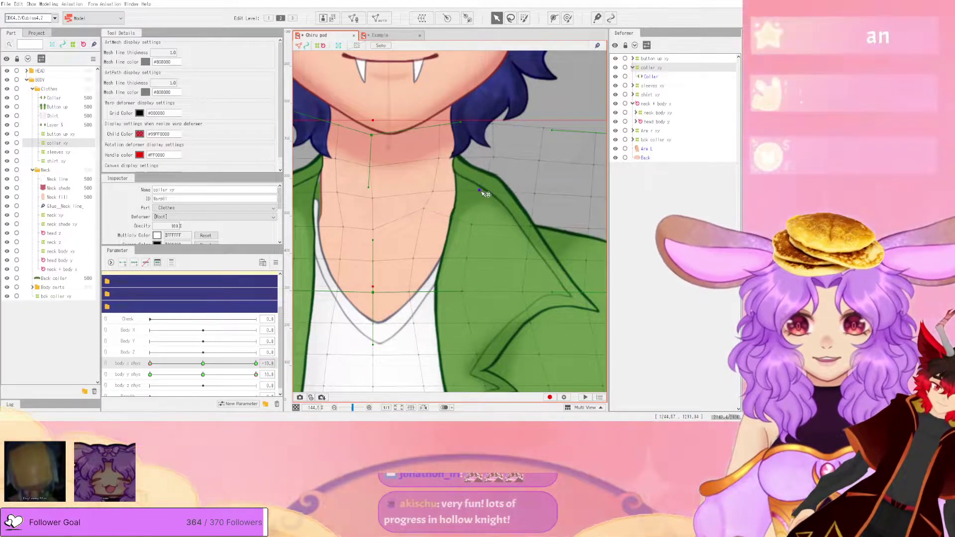
{"action": "scroll", "coordinate": [488, 192], "scroll_direction": "down", "scroll_amount": 2}
{"action": "scroll", "coordinate": [489, 192], "scroll_direction": "down", "scroll_amount": 3}
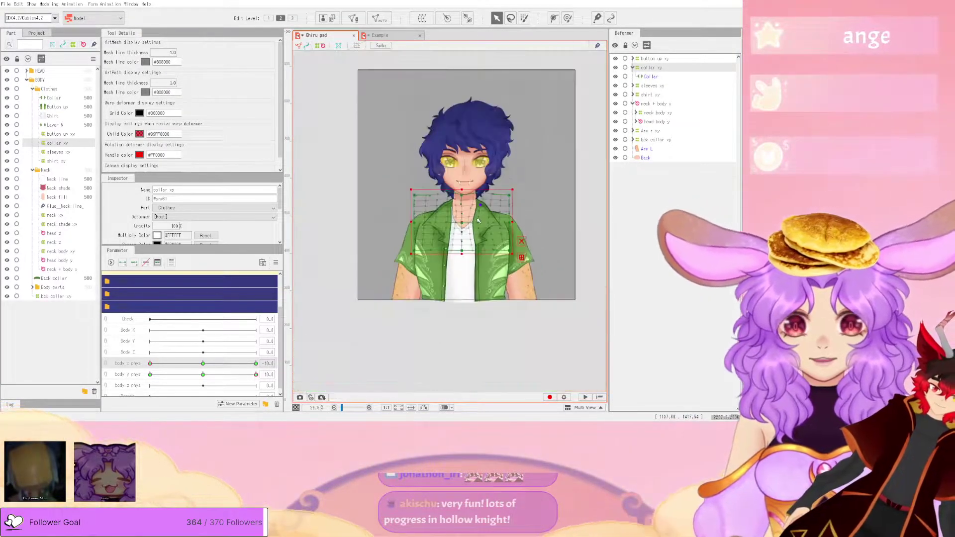
- Reflect the collar xy deformer's refined shape to body x phys 10, body y phys 10 and check the mirrored neckline
{"action": "scroll", "coordinate": [487, 194], "scroll_direction": "up", "scroll_amount": 1}
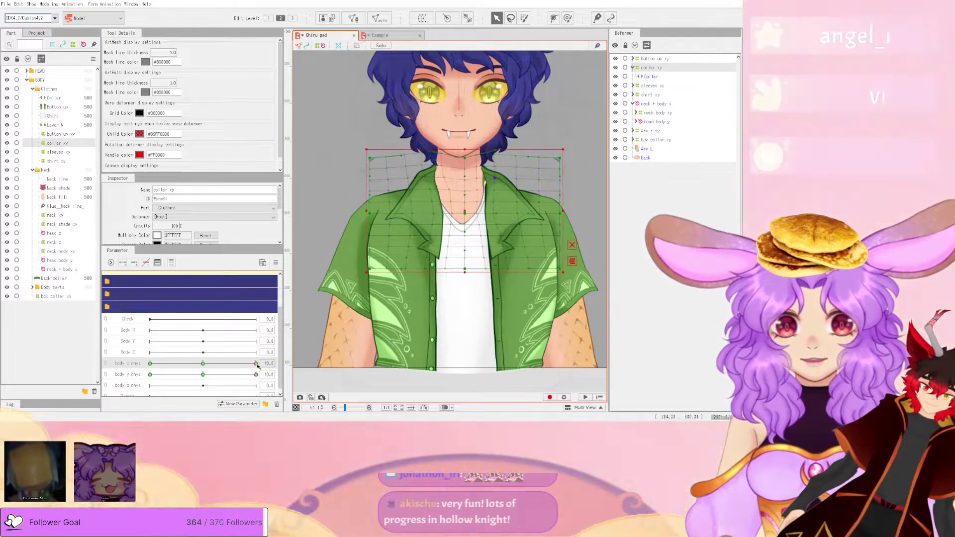
{"action": "left_click", "coordinate": [276, 262]}
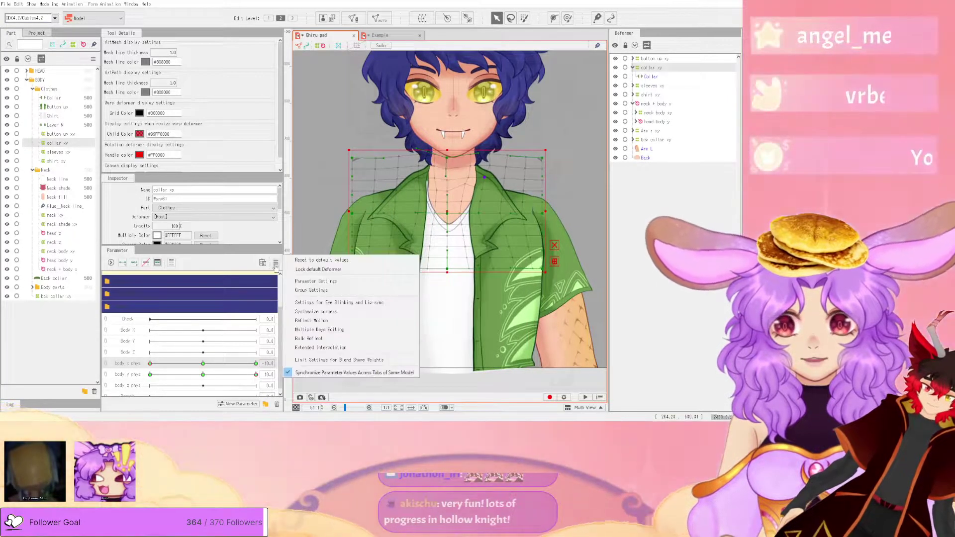
{"action": "left_click", "coordinate": [348, 321]}
{"action": "left_click_drag", "start_coordinate": [206, 364], "coordinate": [256, 376]}
{"action": "scroll", "coordinate": [446, 184], "scroll_direction": "up", "scroll_amount": 5}
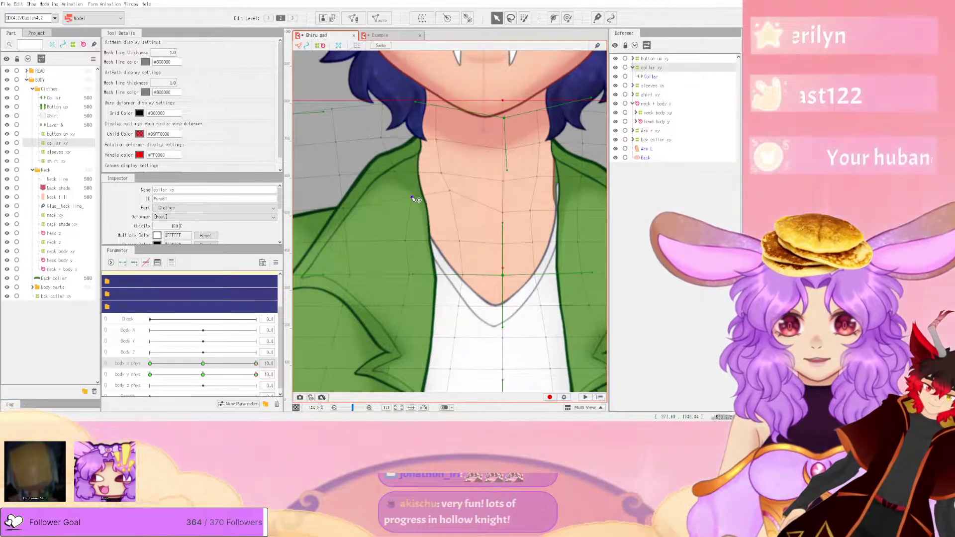
{"action": "scroll", "coordinate": [464, 182], "scroll_direction": "down", "scroll_amount": 2}
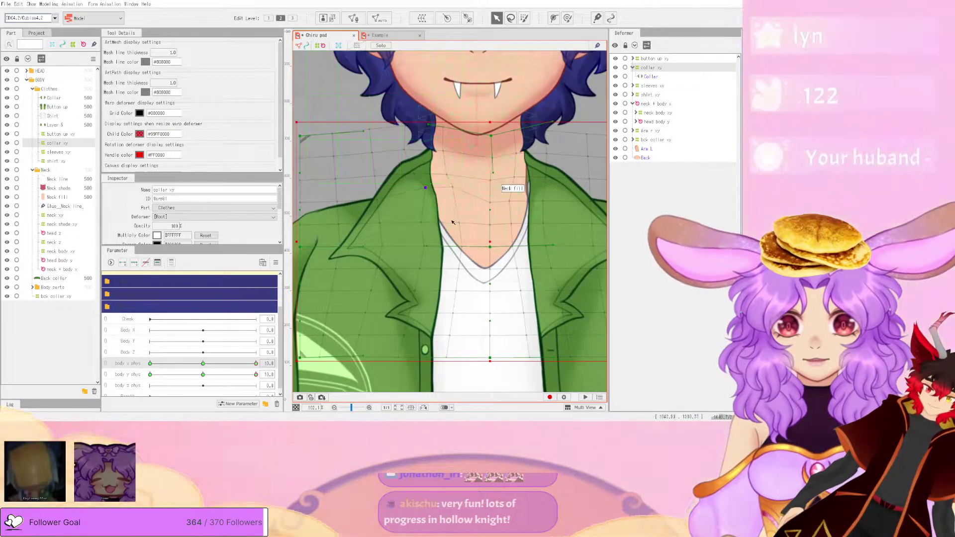
- Check the collar xy motion across body x phys at body y phys 10, and combine the body x phys and body y phys parameters
{"action": "scroll", "coordinate": [452, 221], "scroll_direction": "down", "scroll_amount": 2}
{"action": "mouse_move", "coordinate": [256, 363]}
{"action": "left_mouse_down"}
{"action": "mouse_move", "coordinate": [150, 363]}
{"action": "mouse_move", "coordinate": [256, 363]}
{"action": "left_mouse_up"}
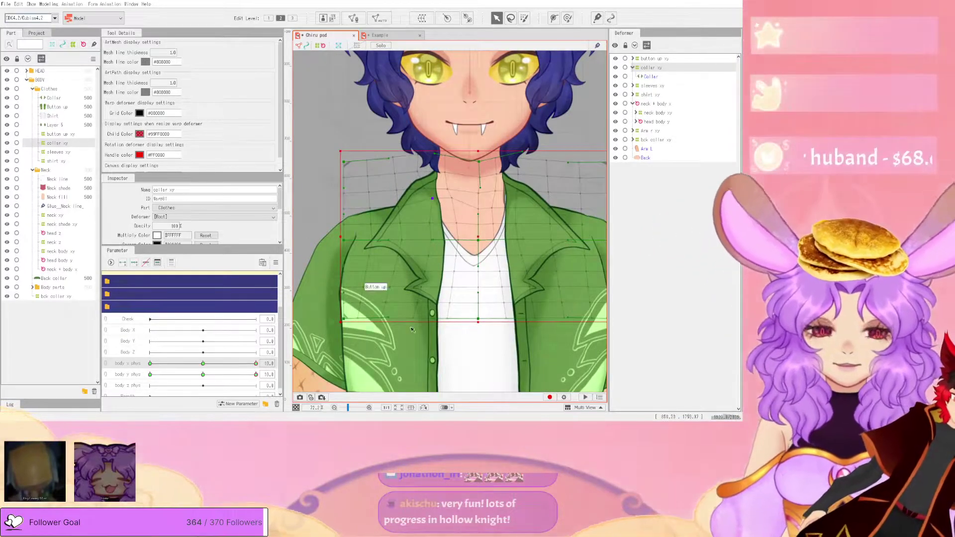
{"action": "scroll", "coordinate": [440, 254], "scroll_direction": "down", "scroll_amount": 2}
{"action": "mouse_move", "coordinate": [213, 363]}
{"action": "left_mouse_down"}
{"action": "mouse_move", "coordinate": [111, 367]}
{"action": "mouse_move", "coordinate": [159, 367]}
{"action": "mouse_move", "coordinate": [150, 364]}
{"action": "left_mouse_up"}
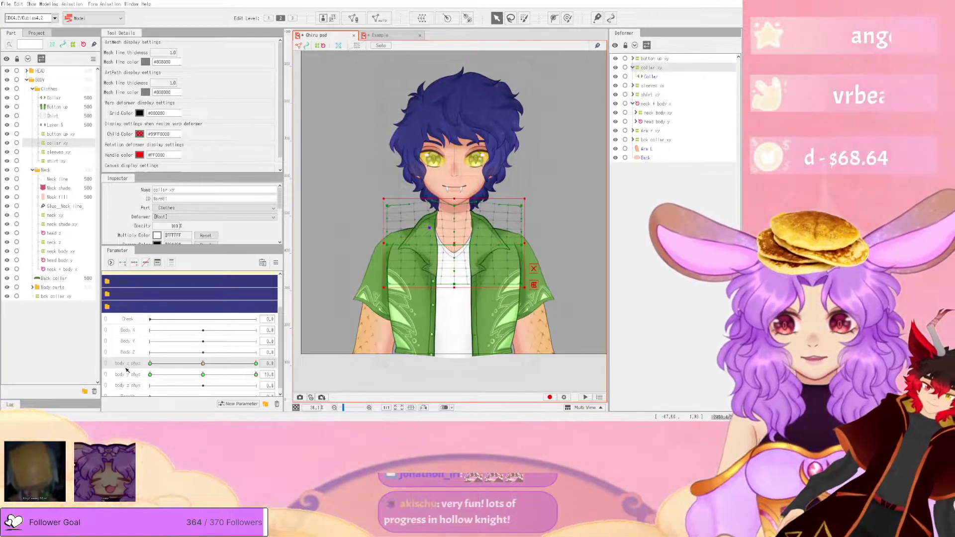
{"action": "scroll", "coordinate": [460, 239], "scroll_direction": "up", "scroll_amount": 3}
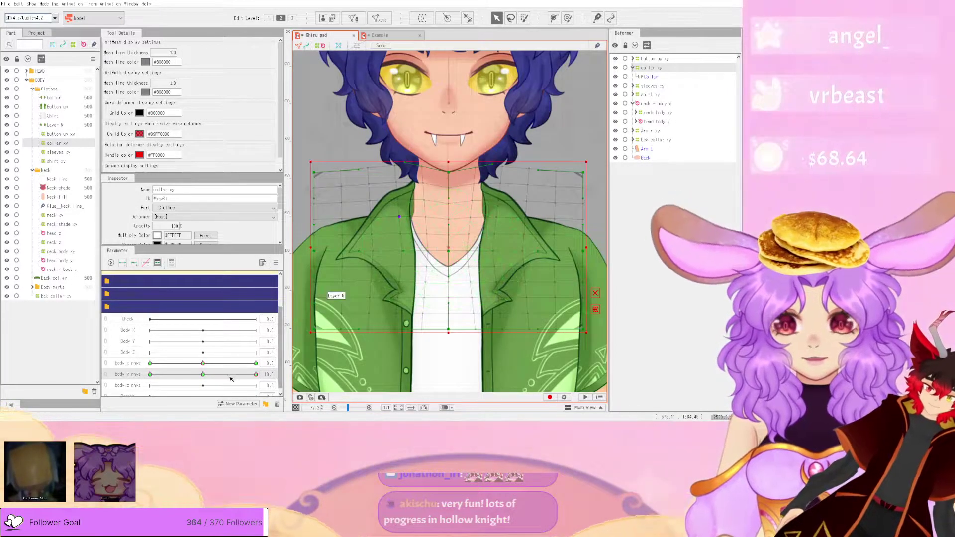
{"action": "left_click", "coordinate": [105, 366]}
{"action": "left_click_drag", "start_coordinate": [203, 375], "coordinate": [220, 353]}
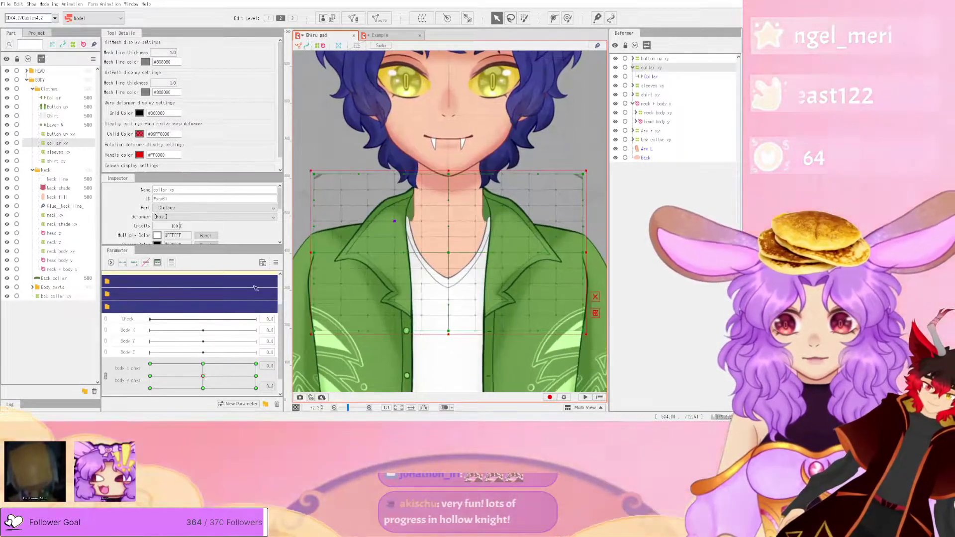
- Reshape the bck collar xy deformer's side edge at body x phys 10 and reflect the motion to the opposite side
{"action": "left_click", "coordinate": [55, 279]}
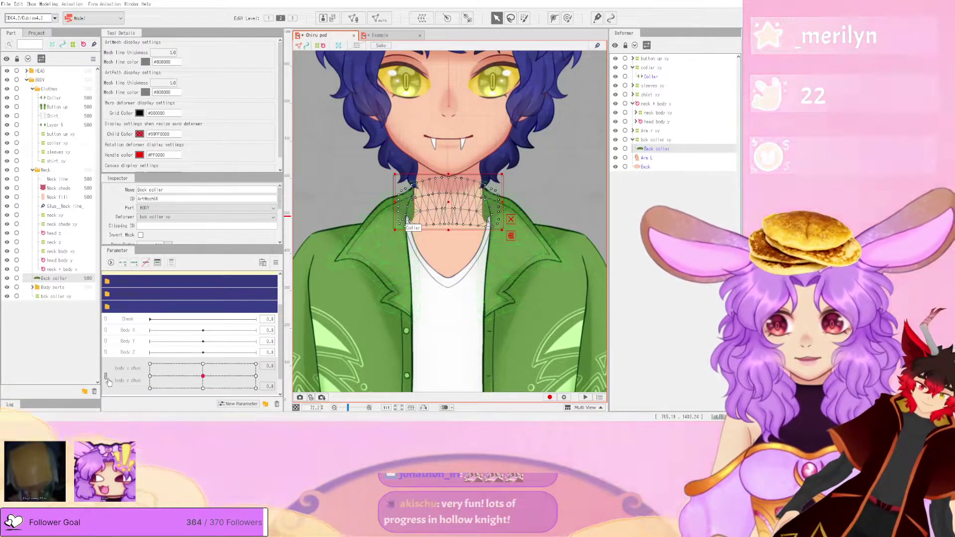
{"action": "left_click", "coordinate": [656, 140]}
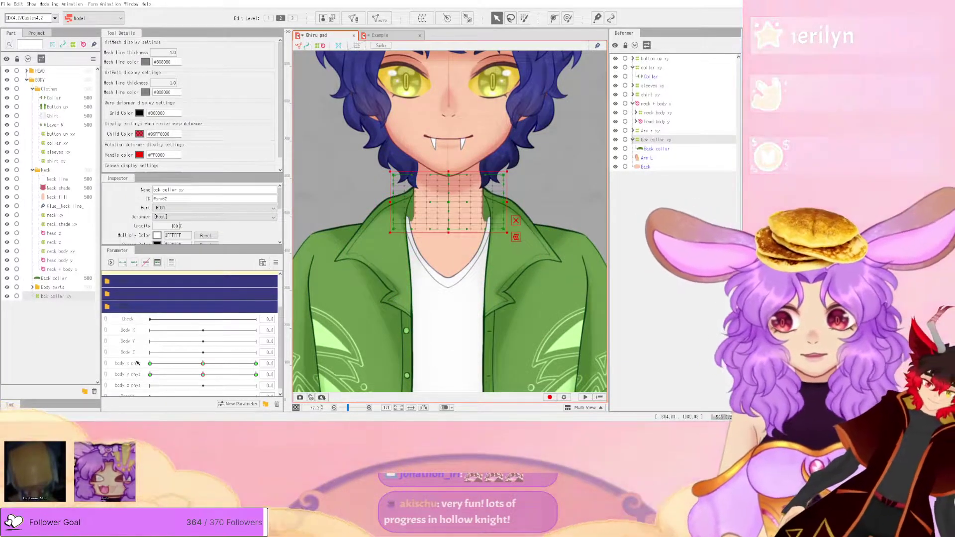
{"action": "left_click_drag", "start_coordinate": [203, 364], "coordinate": [271, 363]}
{"action": "scroll", "coordinate": [497, 197], "scroll_direction": "up", "scroll_amount": 4}
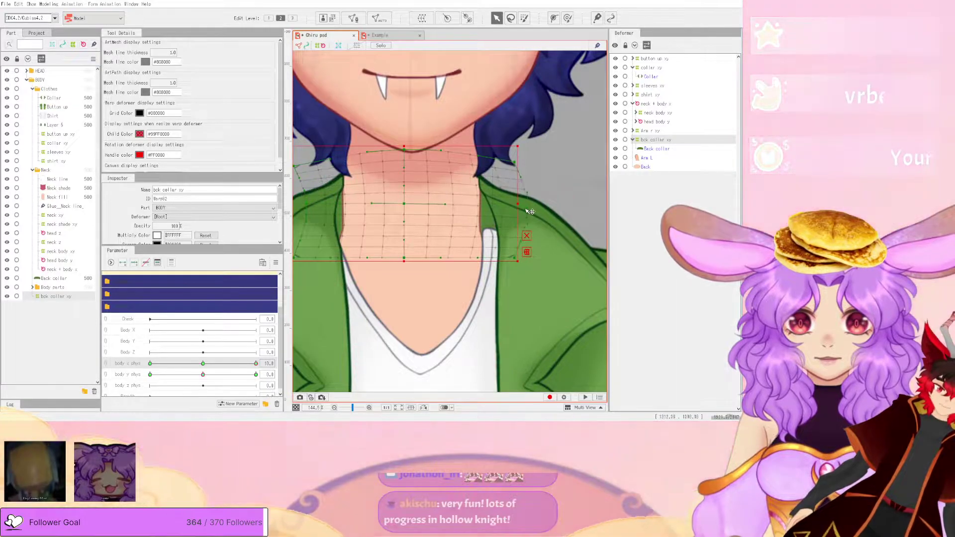
{"action": "scroll", "coordinate": [543, 199], "scroll_direction": "down", "scroll_amount": 4}
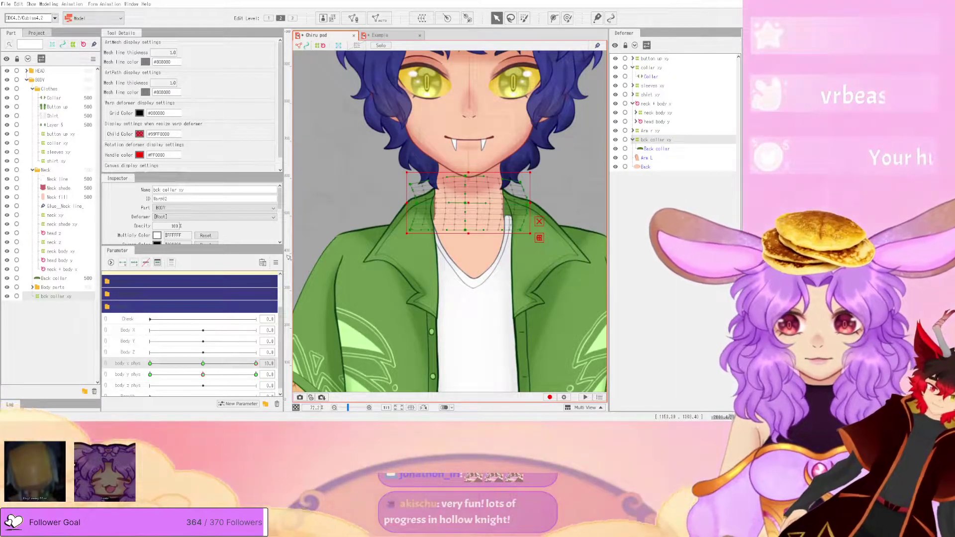
{"action": "left_click", "coordinate": [276, 263]}
{"action": "left_click", "coordinate": [345, 322]}
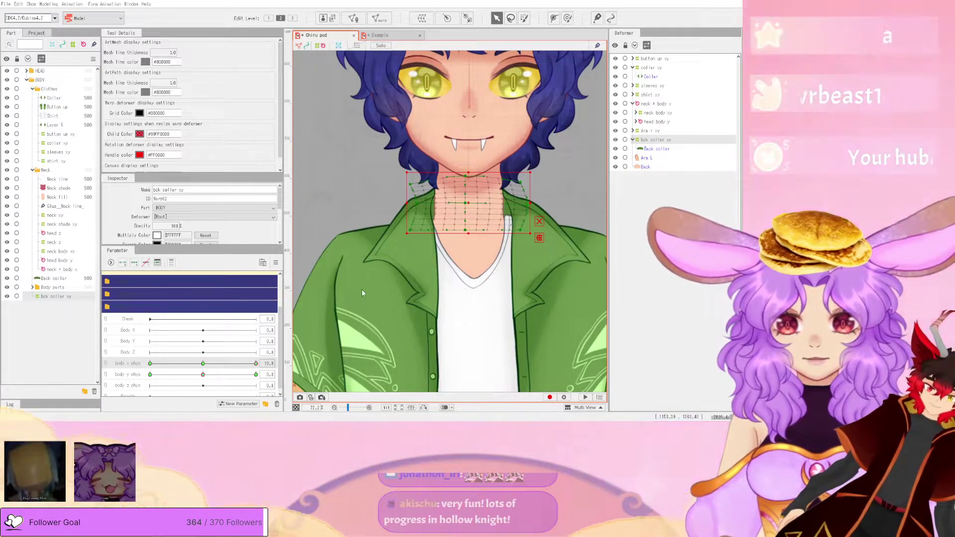
- Synthesize the bck collar xy deformer's corner poses for combined body x phys and body y phys, and save the model
{"action": "mouse_move", "coordinate": [228, 374]}
{"action": "left_mouse_down"}
{"action": "mouse_move", "coordinate": [68, 361]}
{"action": "mouse_move", "coordinate": [254, 365]}
{"action": "mouse_move", "coordinate": [96, 369]}
{"action": "mouse_move", "coordinate": [211, 368]}
{"action": "left_mouse_up"}
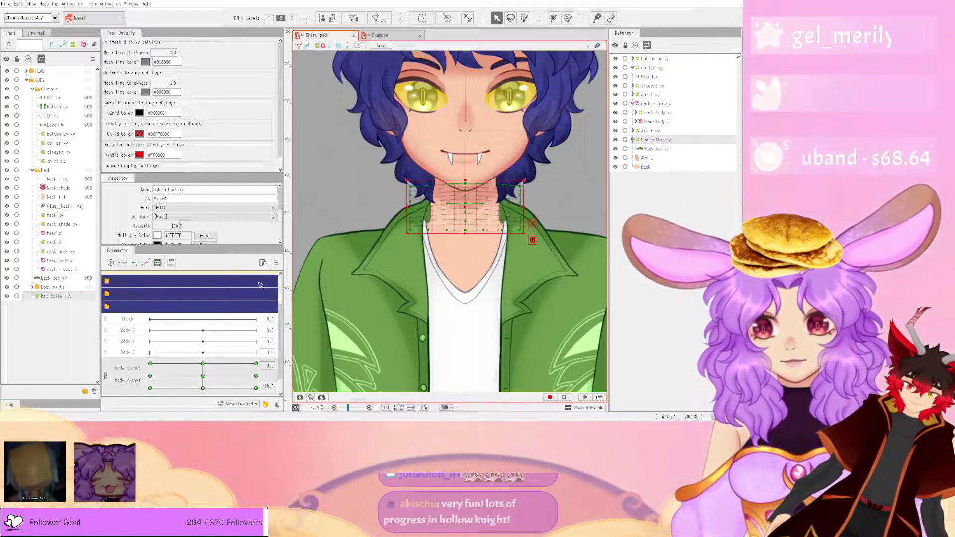
{"action": "left_click", "coordinate": [276, 263]}
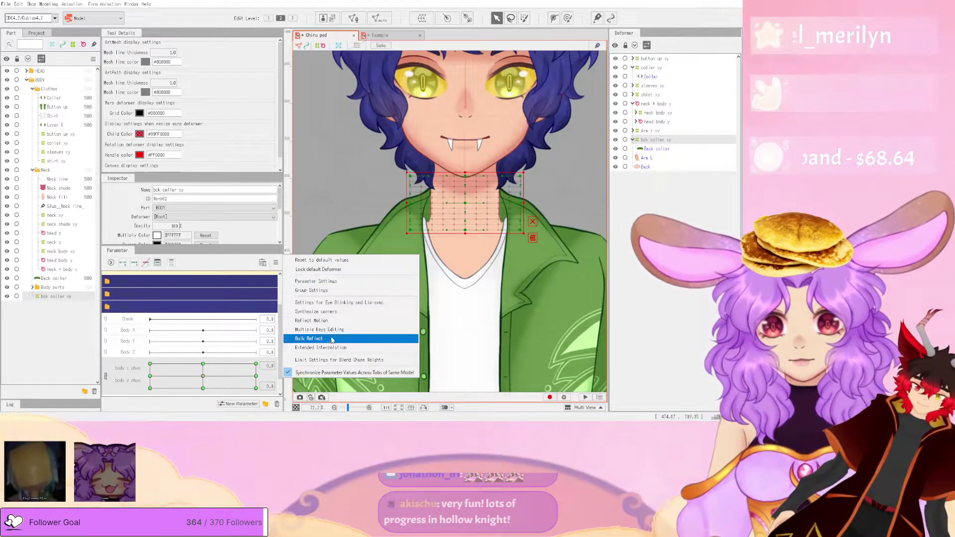
{"action": "left_click", "coordinate": [343, 313]}
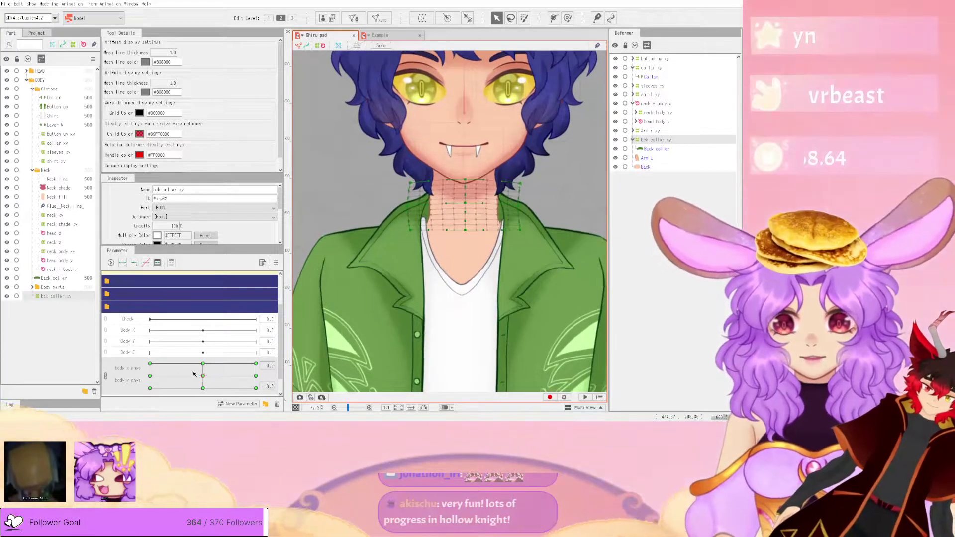
{"action": "left_click_drag", "start_coordinate": [193, 373], "coordinate": [195, 368]}
{"action": "scroll", "coordinate": [325, 206], "scroll_direction": "down", "scroll_amount": 6}
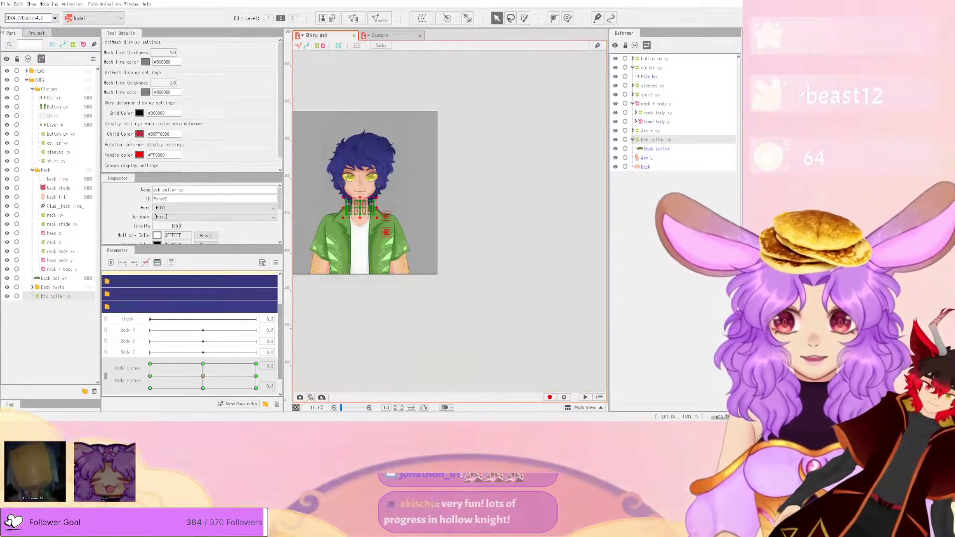
{"action": "left_click", "coordinate": [5, 4]}
{"action": "left_click", "coordinate": [23, 75]}
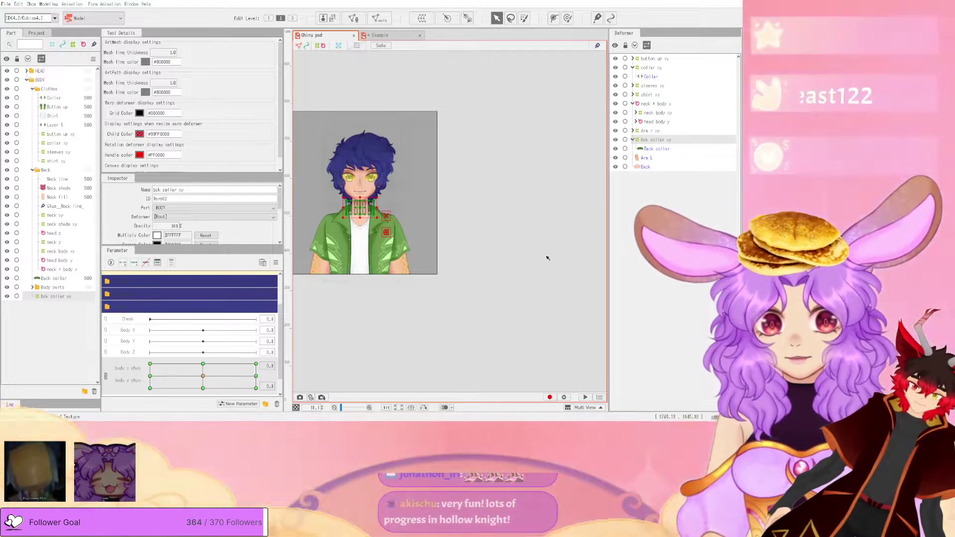
- In the physics settings, add a body x group with the body x PHYS input and BODY ANG X pendulum presets, outputting to body x phys
{"action": "scroll", "coordinate": [526, 253], "scroll_direction": "up", "scroll_amount": 5}
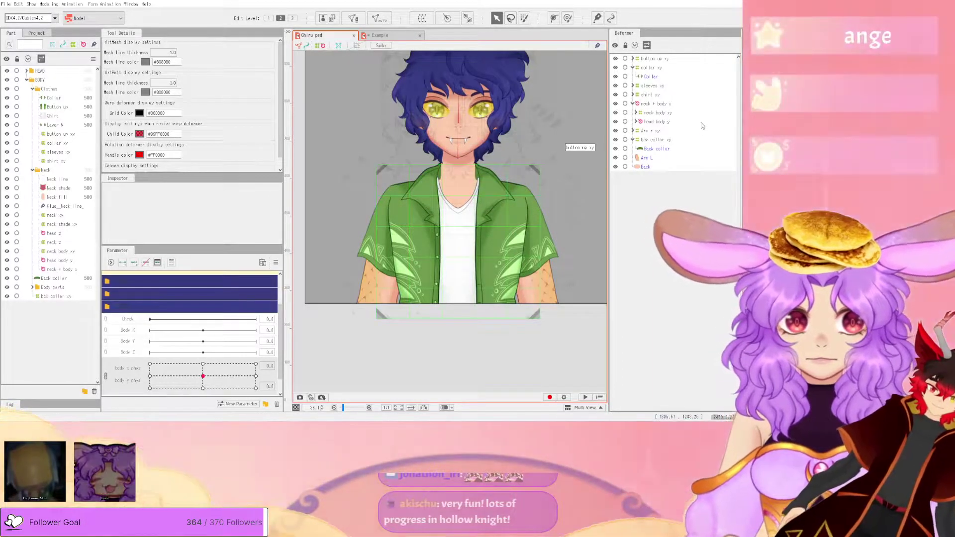
{"action": "left_click", "coordinate": [48, 4]}
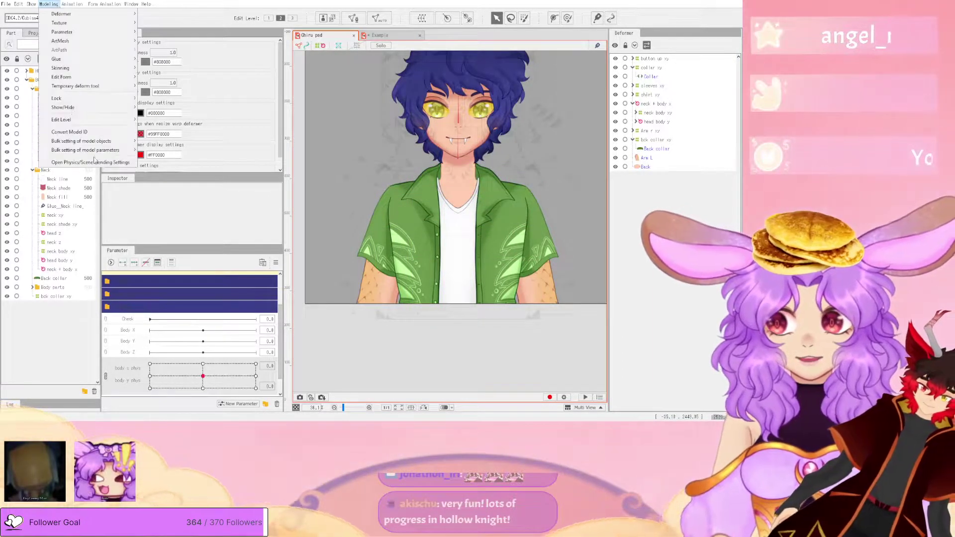
{"action": "left_click", "coordinate": [90, 162]}
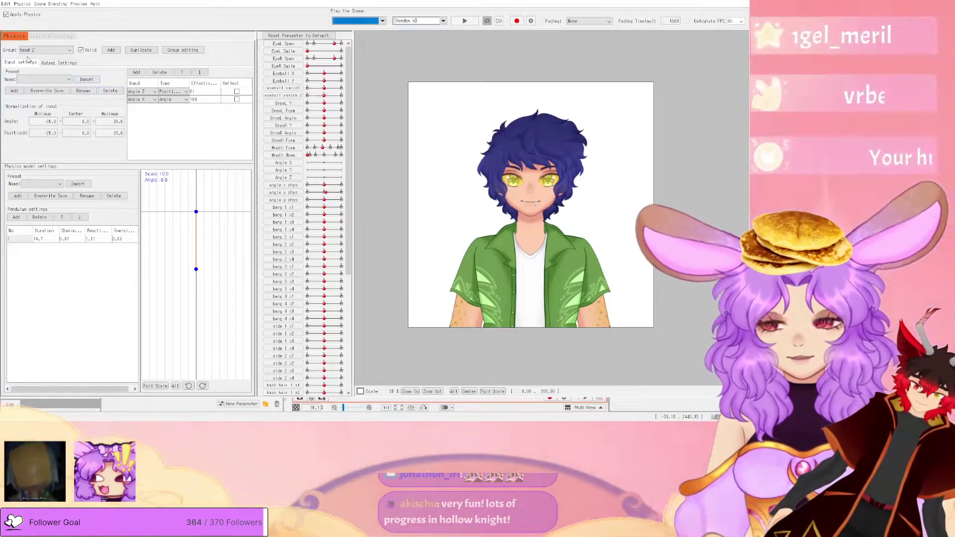
{"action": "left_click", "coordinate": [107, 51]}
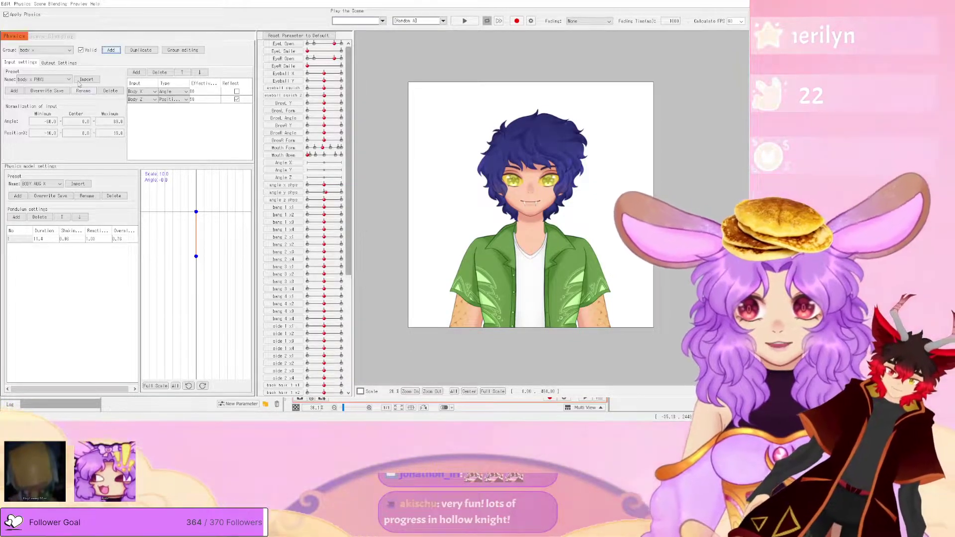
{"action": "left_click", "coordinate": [66, 63]}
{"action": "left_click", "coordinate": [7, 73]}
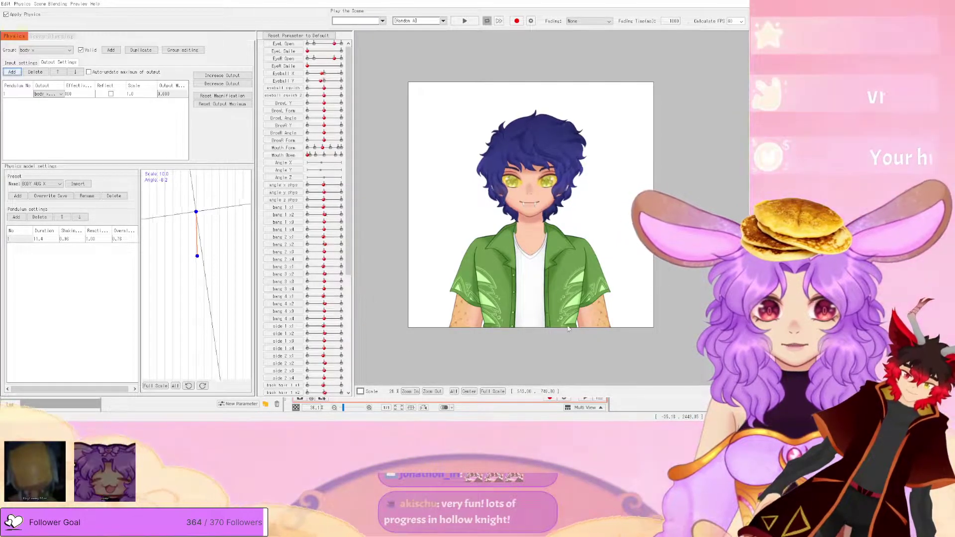
- Set the body x group's output scale to 5 and test the torso's swing in the preview
{"action": "right_click", "coordinate": [135, 93]}
{"action": "type", "text": "5"}
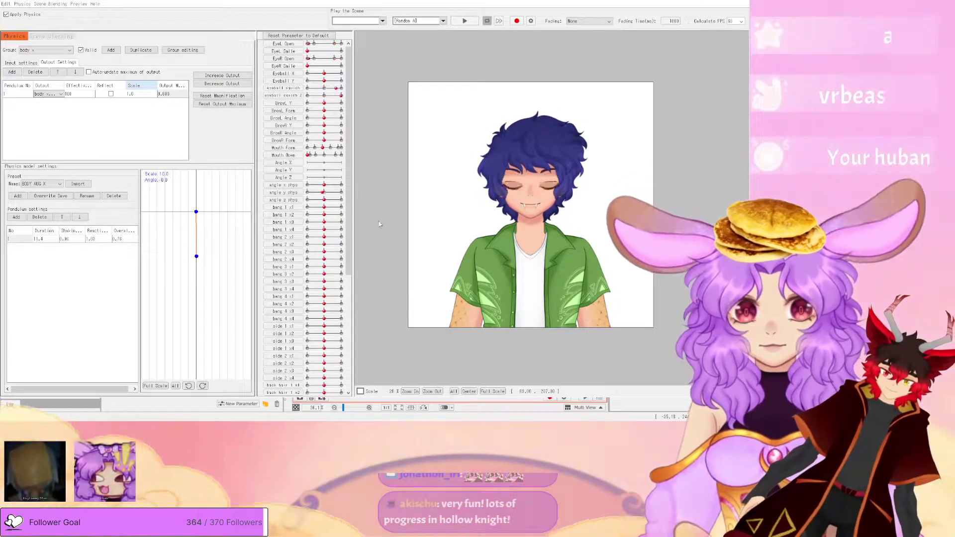
{"action": "key", "text": "Return"}
{"action": "left_click_drag", "start_coordinate": [497, 224], "coordinate": [453, 272]}
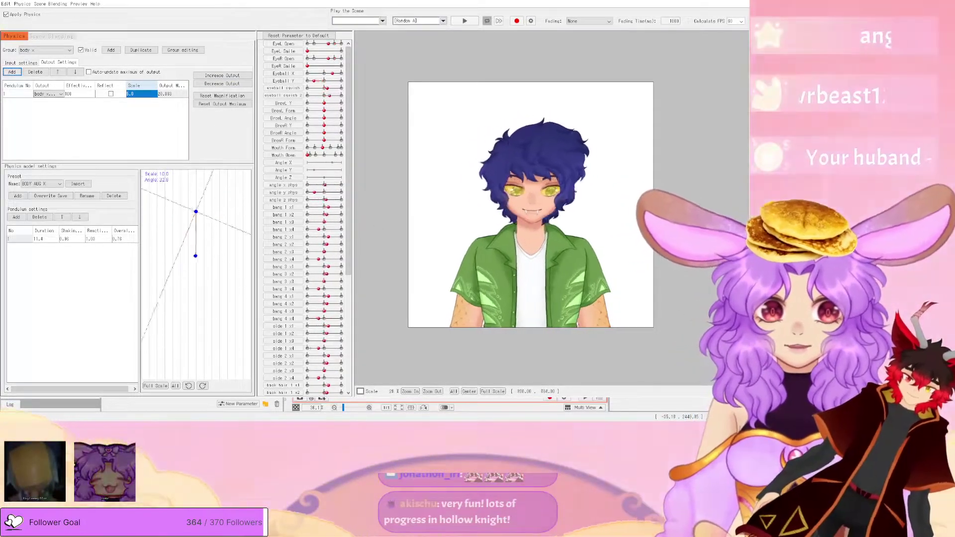
{"action": "scroll", "coordinate": [547, 311], "scroll_direction": "up", "scroll_amount": 3}
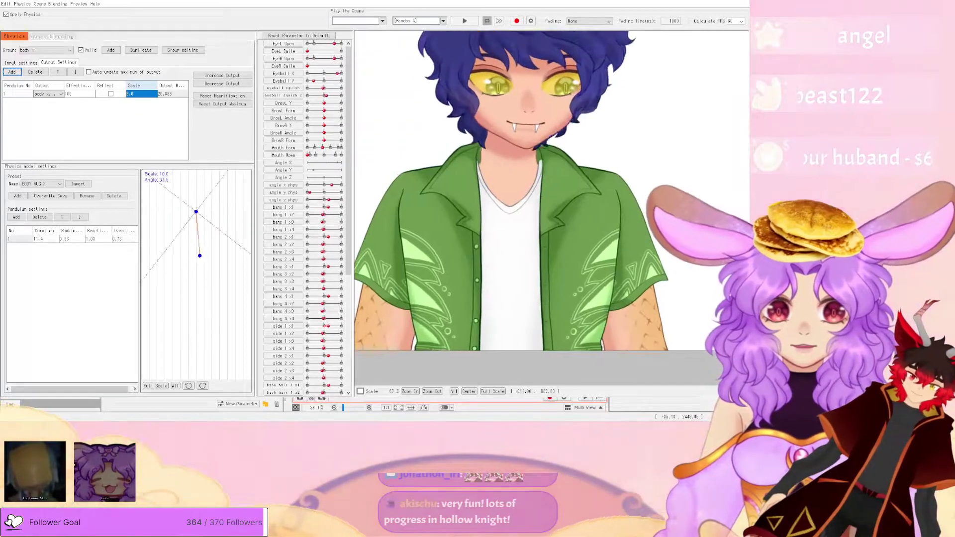
{"action": "scroll", "coordinate": [593, 197], "scroll_direction": "down", "scroll_amount": 2}
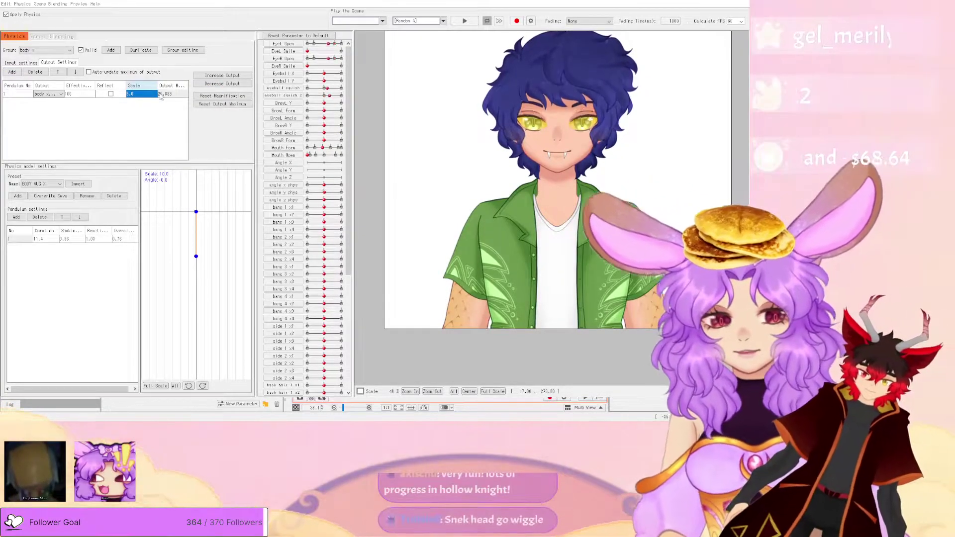
- Try output scales of 10 and 7 for the body x group against the preview motion, and return the scale to 5
{"action": "type", "text": "10"}
{"action": "key", "text": "Return"}
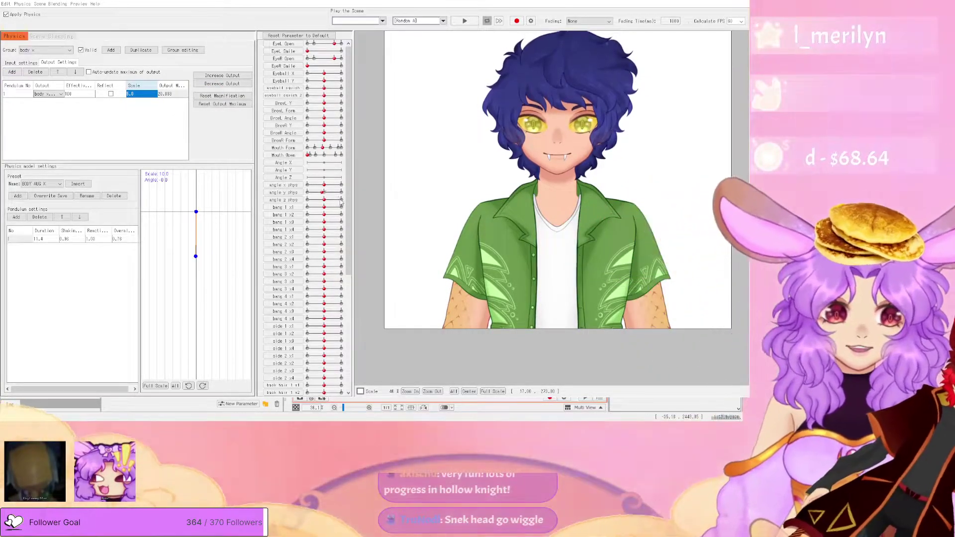
{"action": "left_click_drag", "start_coordinate": [557, 214], "coordinate": [662, 264]}
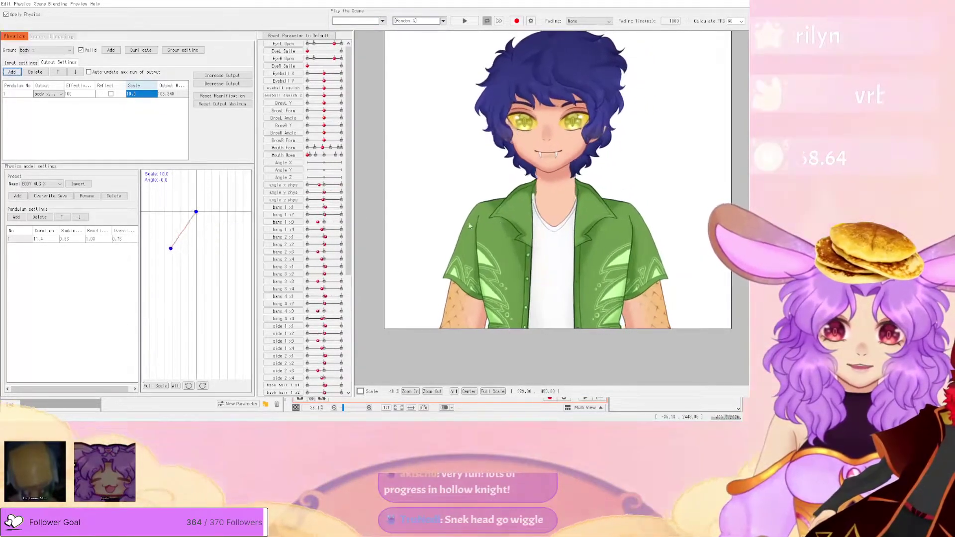
{"action": "right_click", "coordinate": [143, 95]}
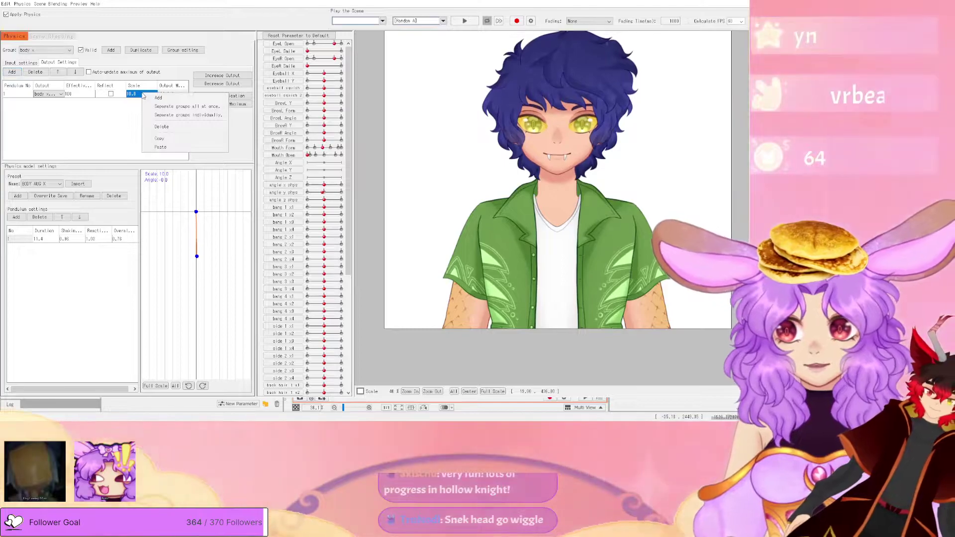
{"action": "left_click", "coordinate": [139, 94]}
{"action": "left_click", "coordinate": [139, 95]}
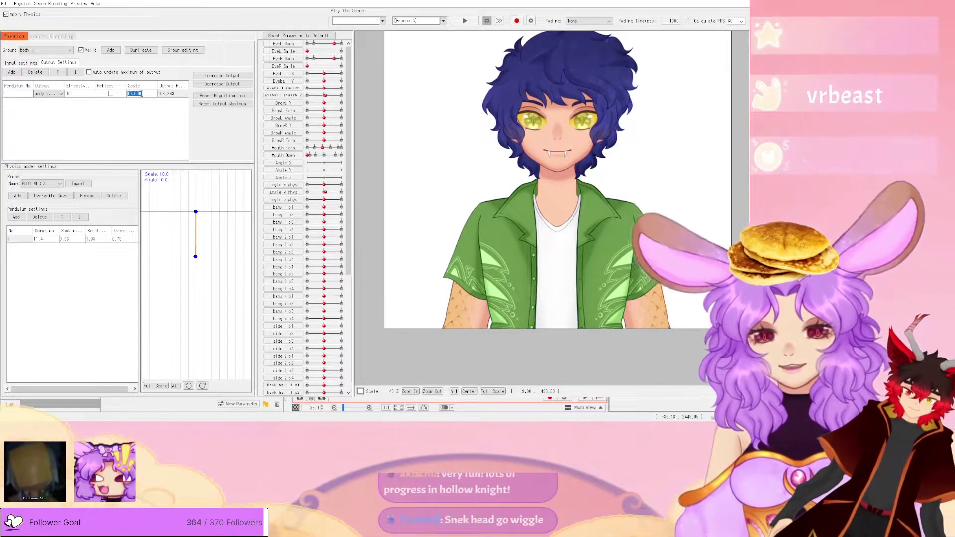
{"action": "type", "text": "7"}
{"action": "key", "text": "Return"}
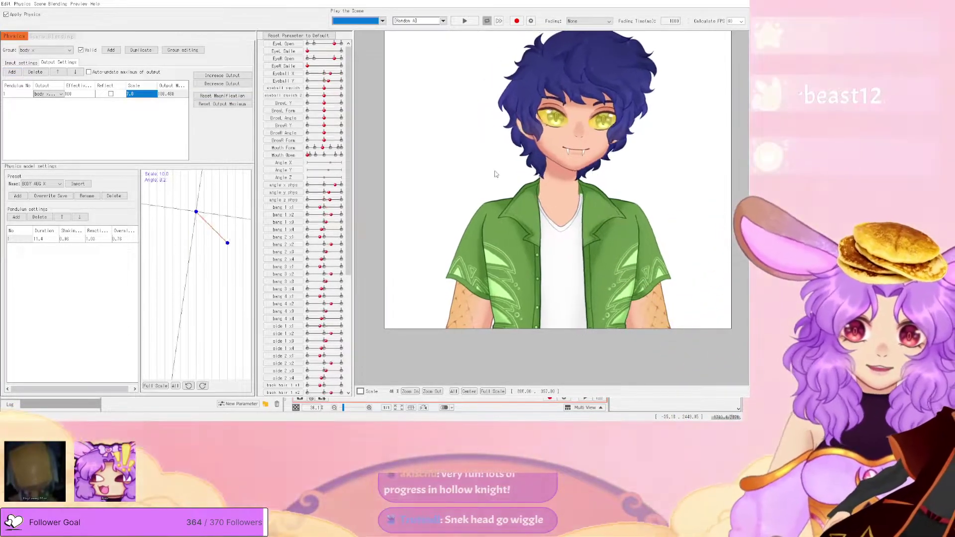
{"action": "double_click", "coordinate": [135, 97]}
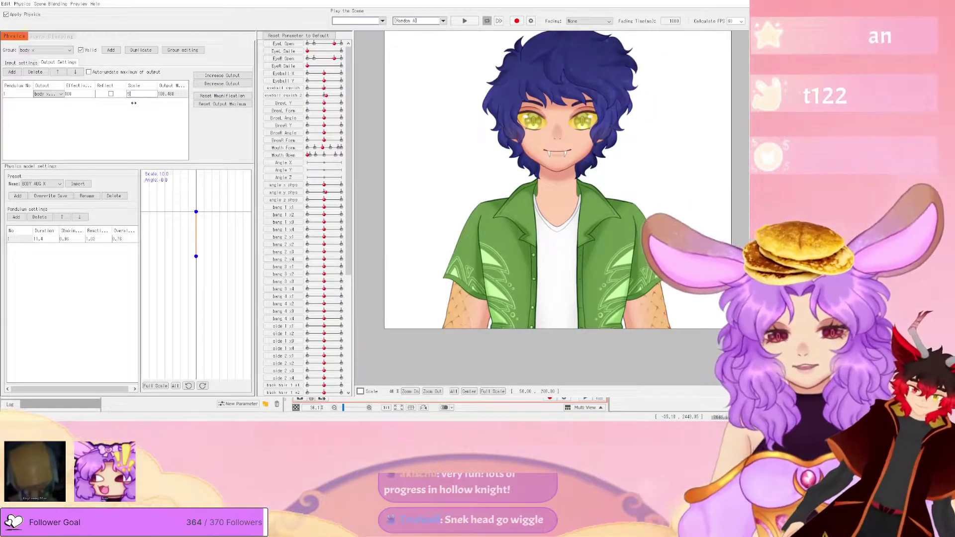
{"action": "key", "text": "Return"}
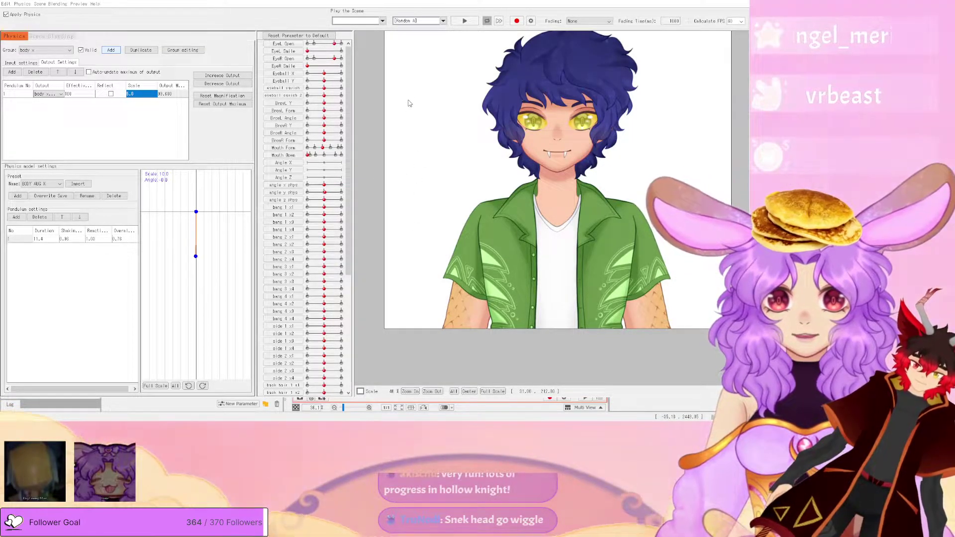
- Output the body y group, using the BODY ANG Y pendulum preset, to body y phys at scale 5, and test it before returning to the modeling window
{"action": "left_click", "coordinate": [360, 225]}
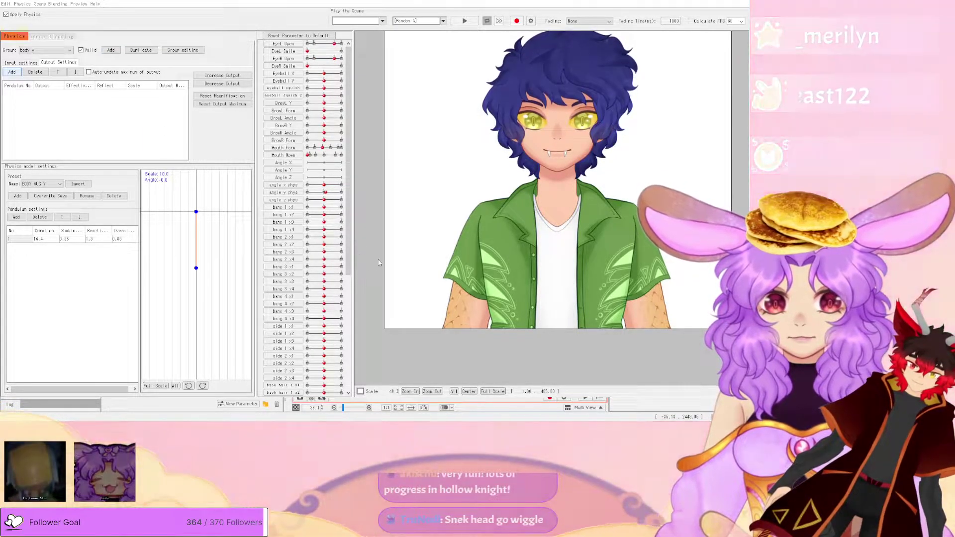
{"action": "left_click", "coordinate": [364, 304]}
{"action": "left_click", "coordinate": [134, 94]}
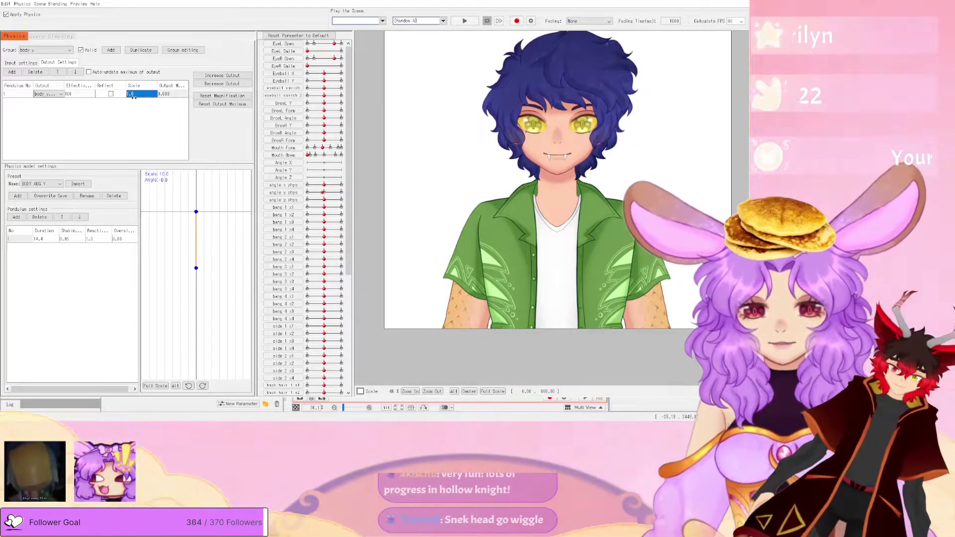
{"action": "left_click", "coordinate": [154, 93]}
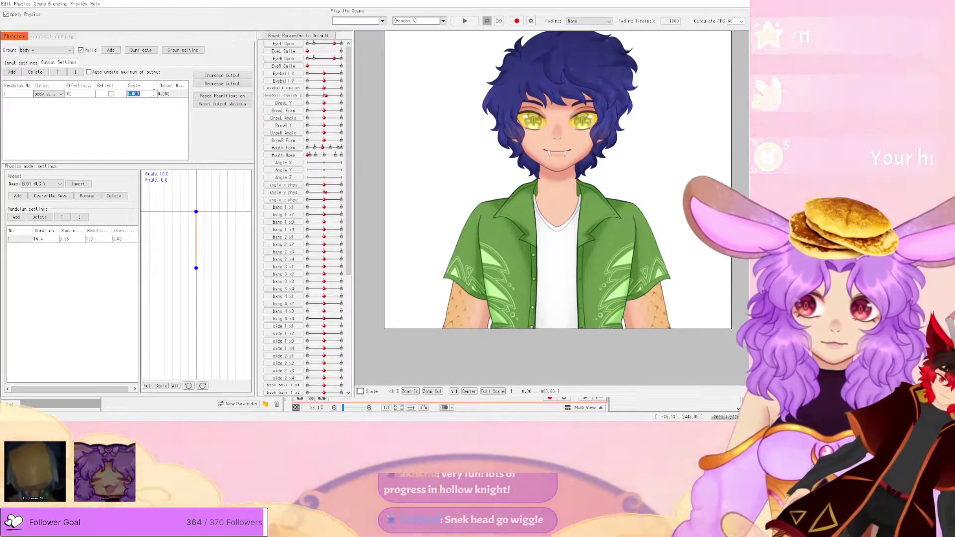
{"action": "left_click_drag", "start_coordinate": [671, 139], "coordinate": [572, 119]}
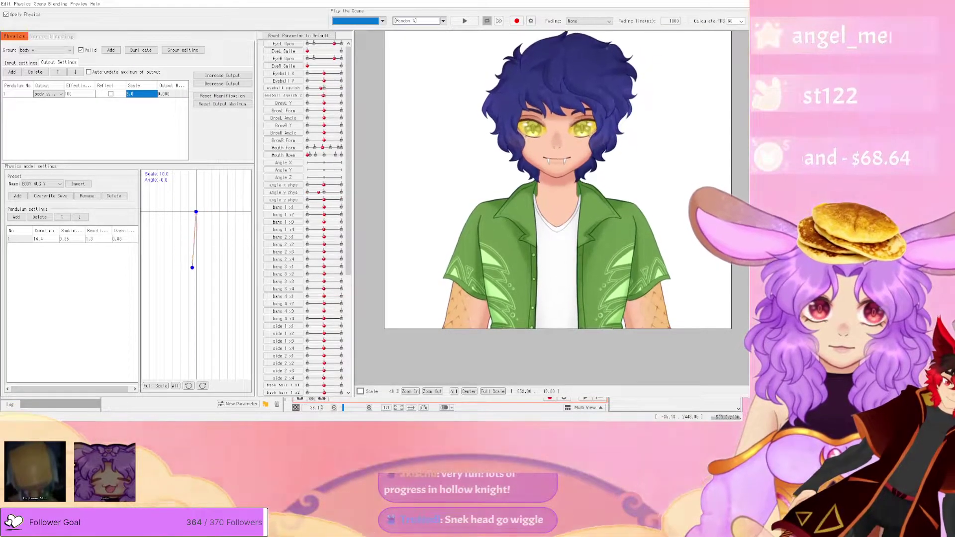
{"action": "key", "text": "alt+Tab"}
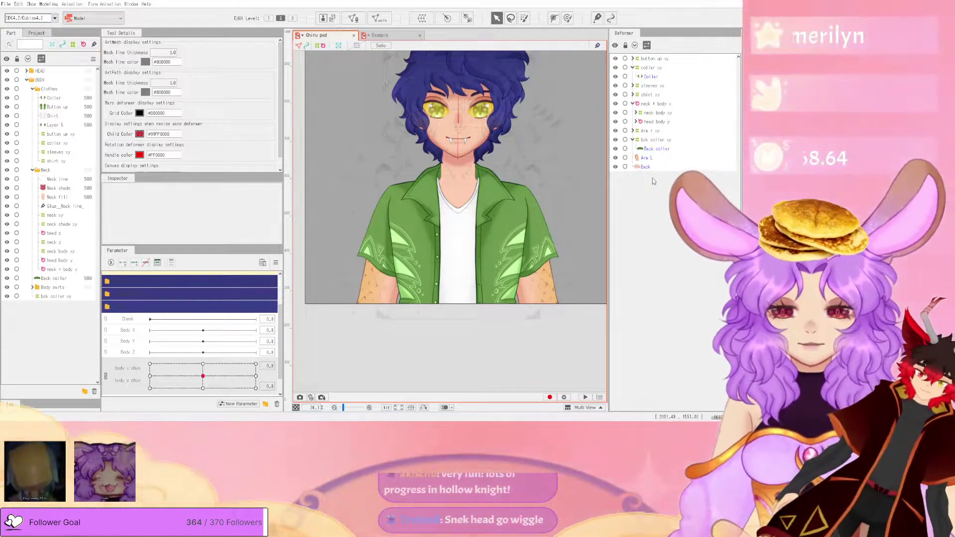
- Separate the combined body x phys and body y phys sliders and set body y phys to 10 for adjusting the Back mesh
{"action": "left_click", "coordinate": [642, 167]}
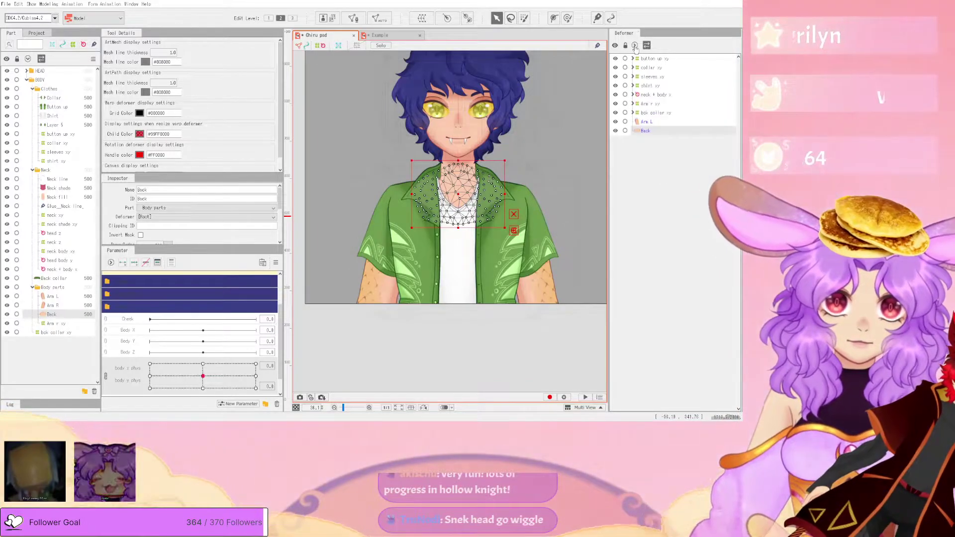
{"action": "left_click", "coordinate": [635, 46]}
{"action": "left_click", "coordinate": [635, 45]}
{"action": "left_click", "coordinate": [665, 114]}
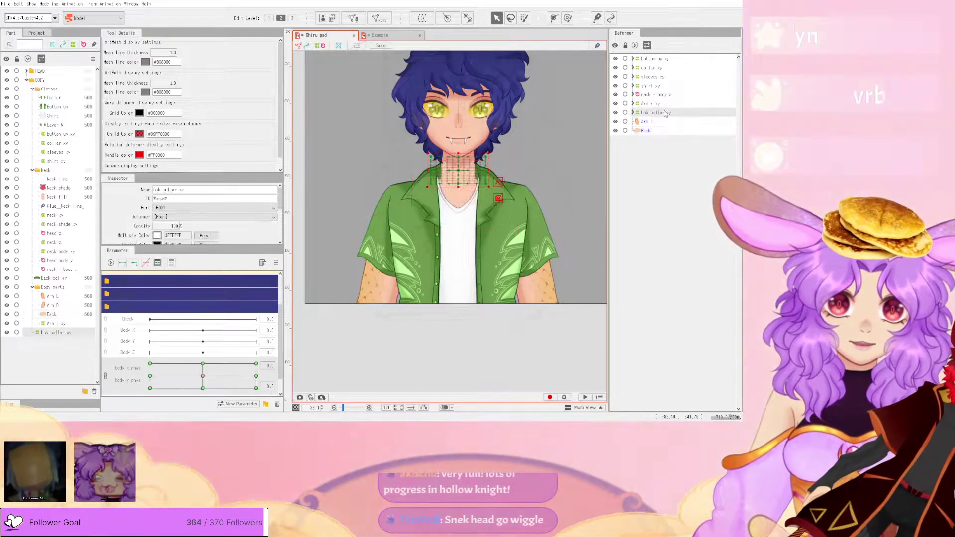
{"action": "left_click", "coordinate": [653, 132]}
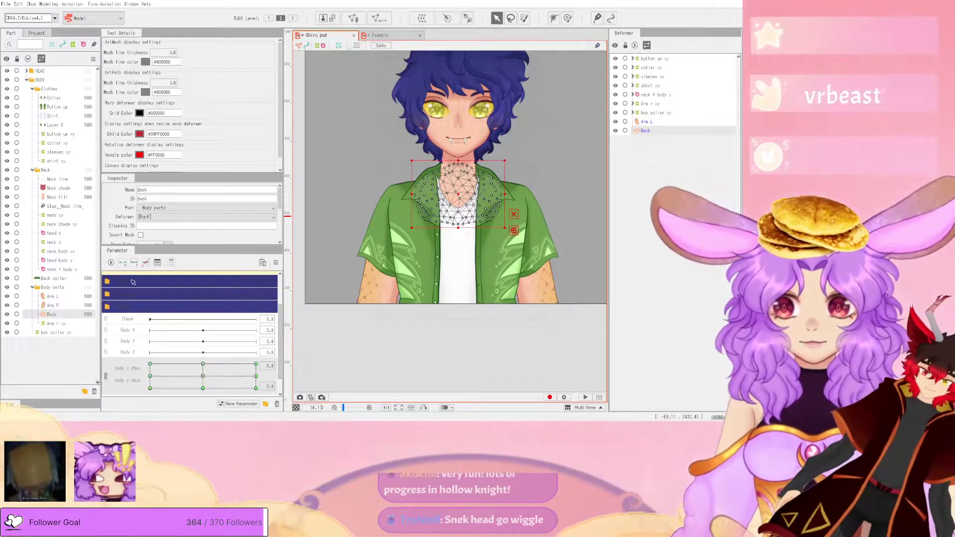
{"action": "left_click", "coordinate": [106, 376]}
{"action": "left_click", "coordinate": [134, 365]}
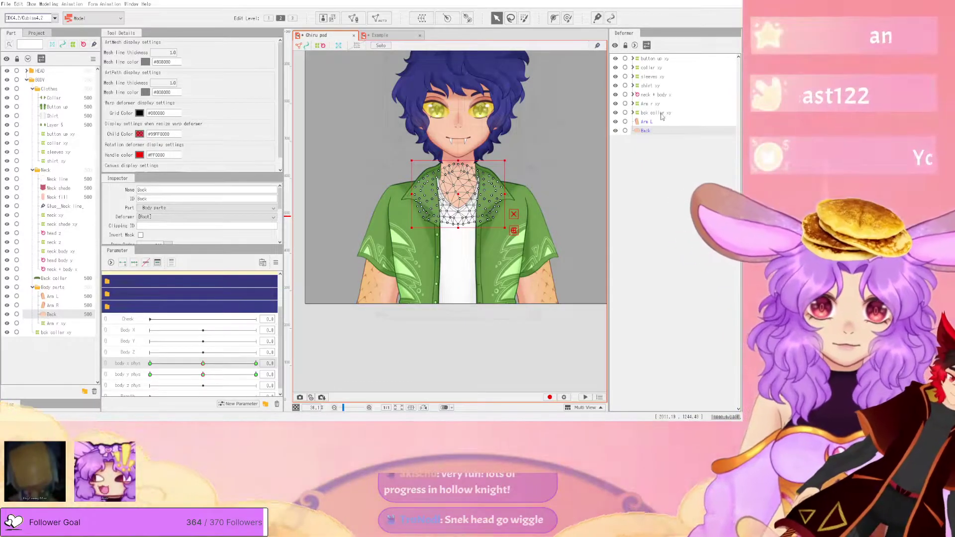
{"action": "mouse_move", "coordinate": [205, 365]}
{"action": "left_mouse_down"}
{"action": "mouse_move", "coordinate": [249, 366]}
{"action": "mouse_move", "coordinate": [203, 364]}
{"action": "mouse_move", "coordinate": [213, 375]}
{"action": "mouse_move", "coordinate": [256, 375]}
{"action": "left_mouse_up"}
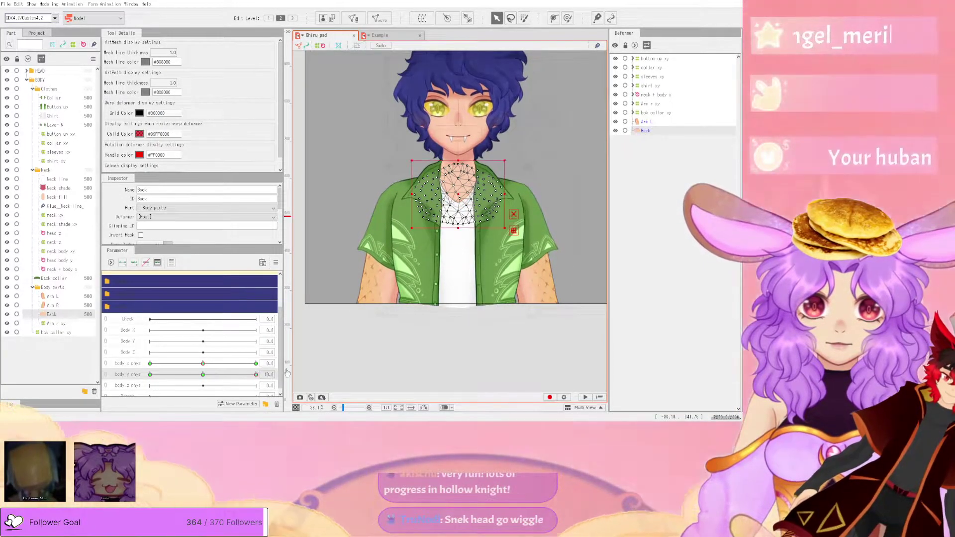
{"action": "scroll", "coordinate": [512, 201], "scroll_direction": "down", "scroll_amount": 3}
{"action": "scroll", "coordinate": [512, 198], "scroll_direction": "up", "scroll_amount": 3}
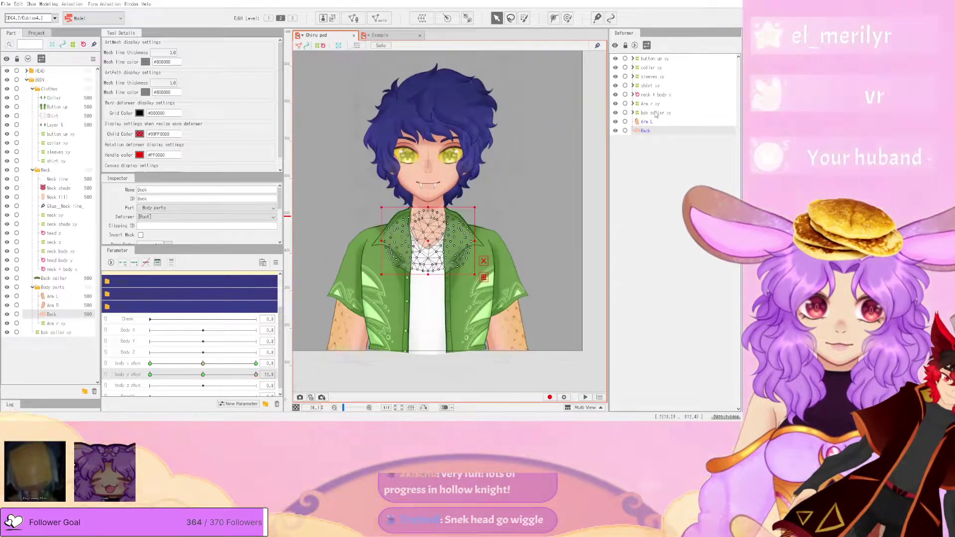
- Select the Back mesh with the clothing, back collar and right arm deformers, nudge them up at body y phys 10, and check -10
{"action": "left_click", "coordinate": [669, 115]}
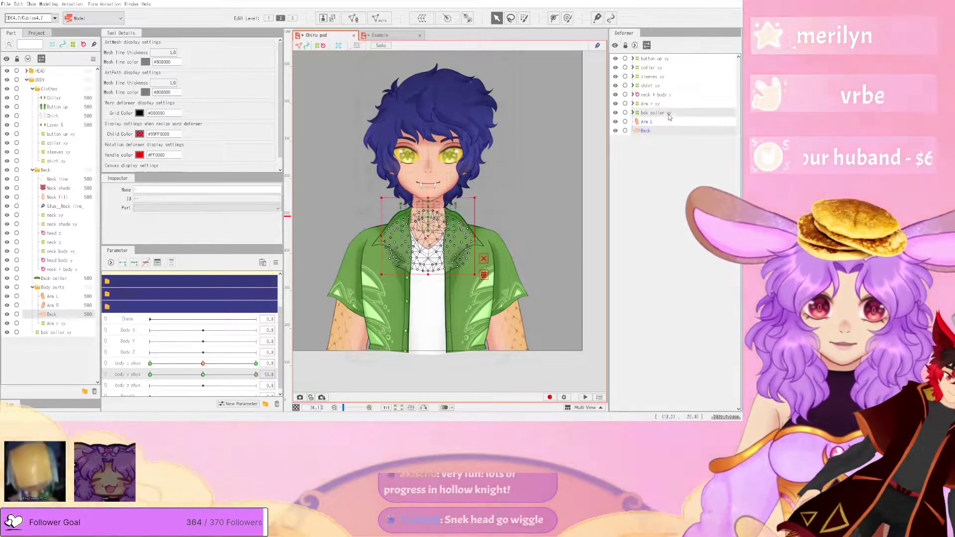
{"action": "left_click", "coordinate": [662, 87]}
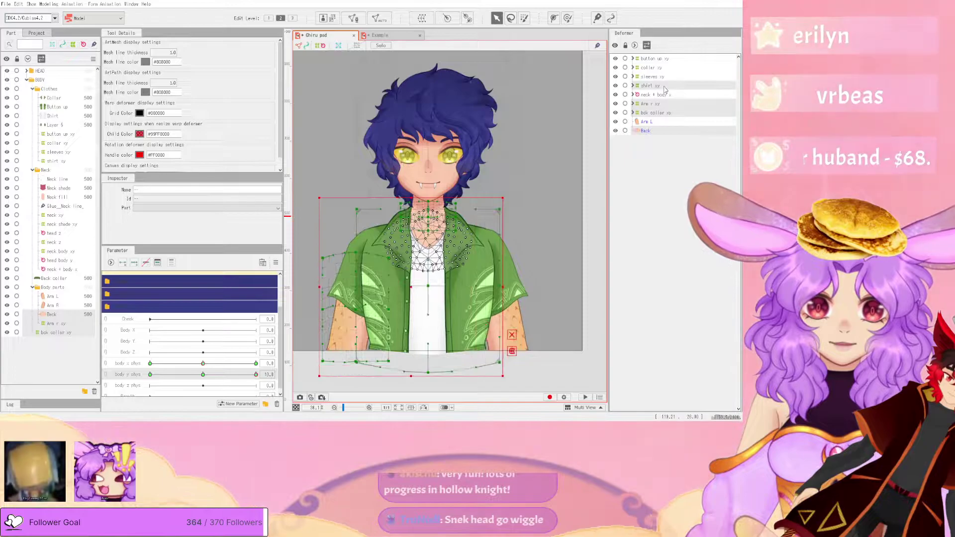
{"action": "left_click", "coordinate": [657, 67], "text": "ctrl"}
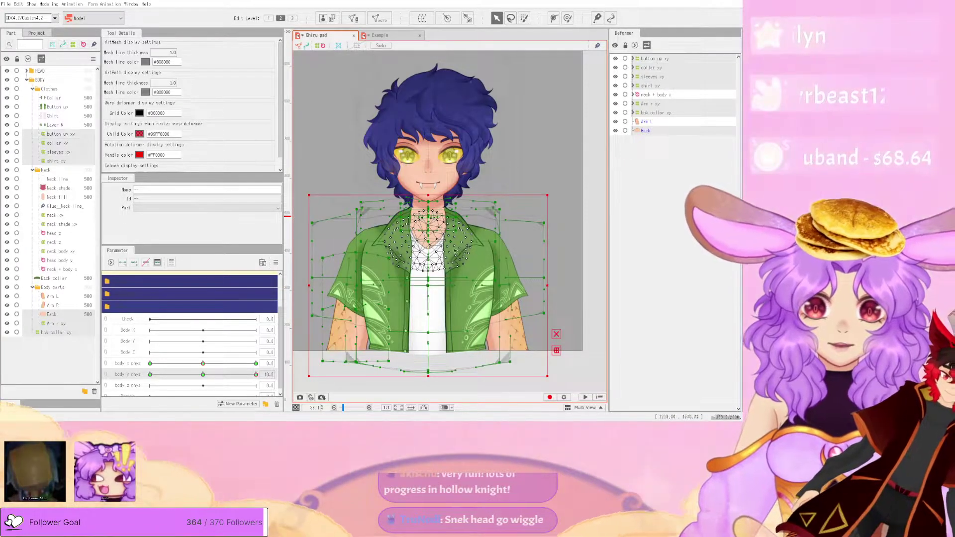
{"action": "scroll", "coordinate": [420, 301], "scroll_direction": "up", "scroll_amount": 3}
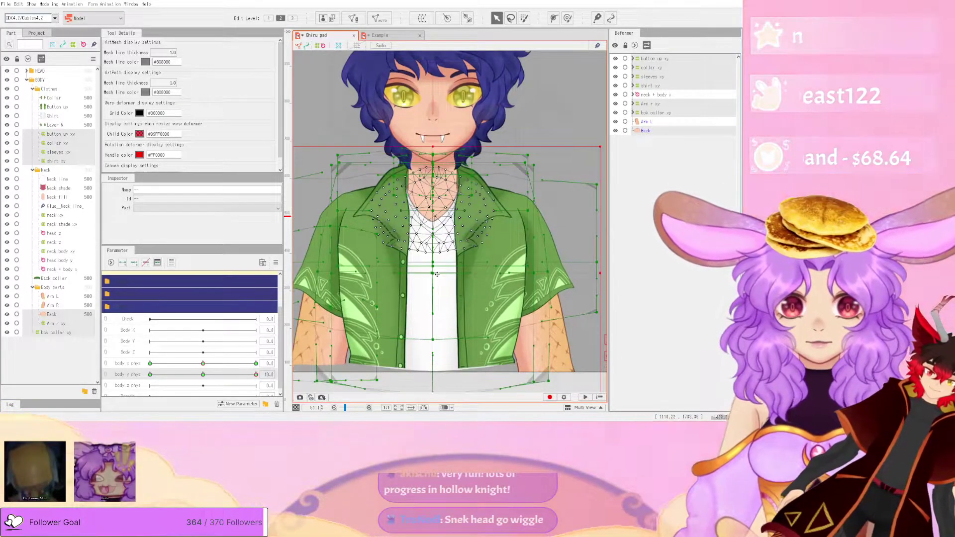
{"action": "left_click_drag", "start_coordinate": [437, 277], "coordinate": [433, 276]}
{"action": "mouse_move", "coordinate": [256, 374]}
{"action": "left_mouse_down"}
{"action": "mouse_move", "coordinate": [242, 377]}
{"action": "mouse_move", "coordinate": [255, 387]}
{"action": "mouse_move", "coordinate": [240, 404]}
{"action": "mouse_move", "coordinate": [268, 404]}
{"action": "mouse_move", "coordinate": [149, 383]}
{"action": "left_mouse_up"}
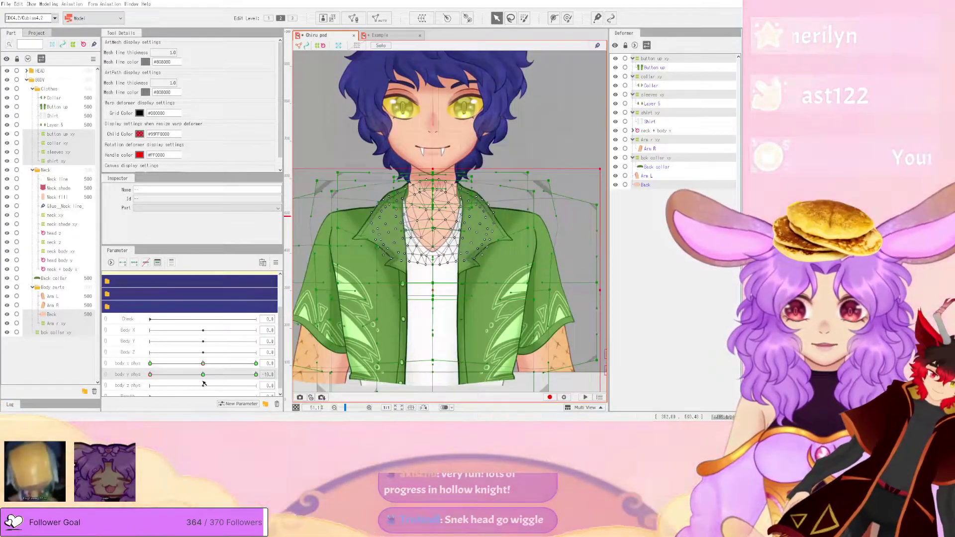
{"action": "scroll", "coordinate": [357, 315], "scroll_direction": "down", "scroll_amount": 5}
{"action": "left_click", "coordinate": [357, 315]}
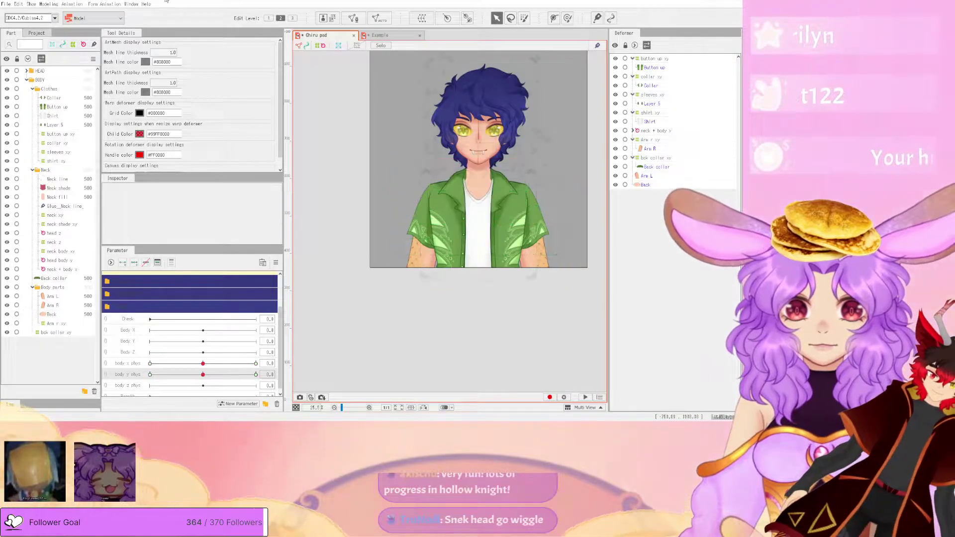
- Reopen the physics settings and test the body's vertical movement by moving the model's gaze up and down, and return to modeling
{"action": "left_click", "coordinate": [48, 4]}
{"action": "left_click", "coordinate": [121, 162]}
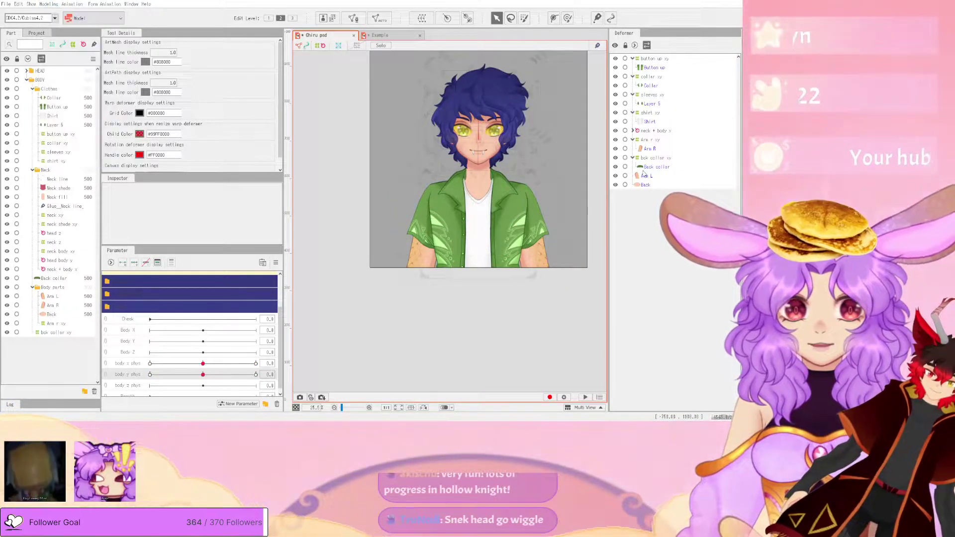
{"action": "left_click_drag", "start_coordinate": [567, 347], "coordinate": [564, 142]}
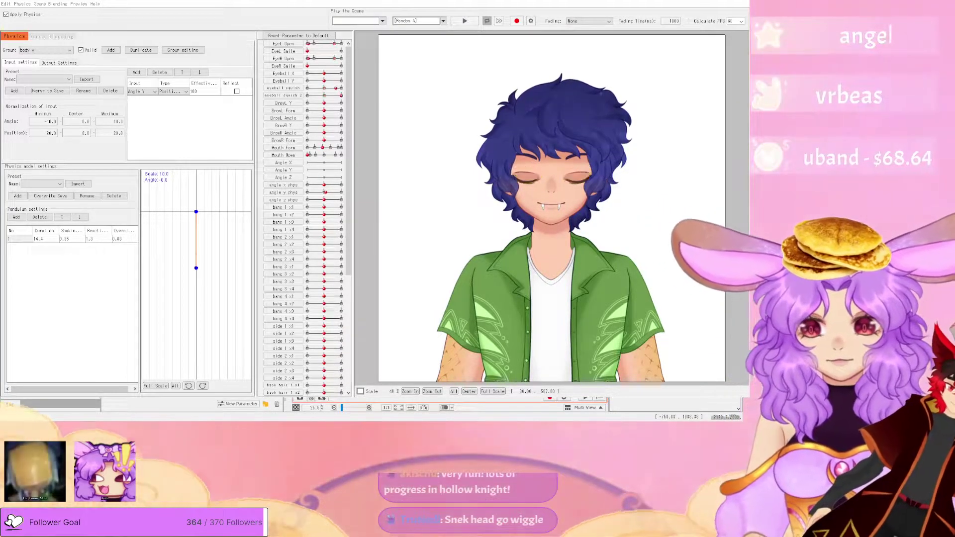
{"action": "left_click_drag", "start_coordinate": [599, 264], "coordinate": [561, 141]}
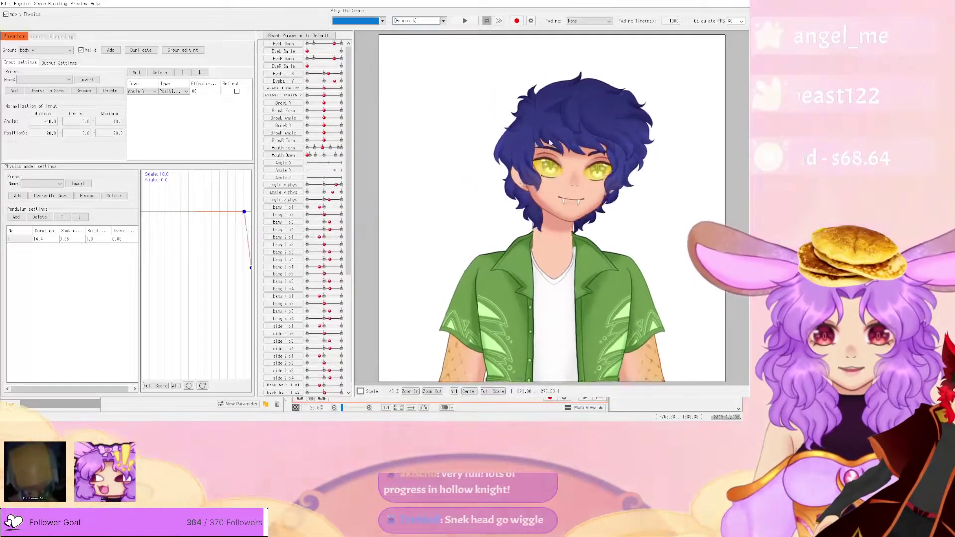
{"action": "scroll", "coordinate": [574, 319], "scroll_direction": "down", "scroll_amount": 3}
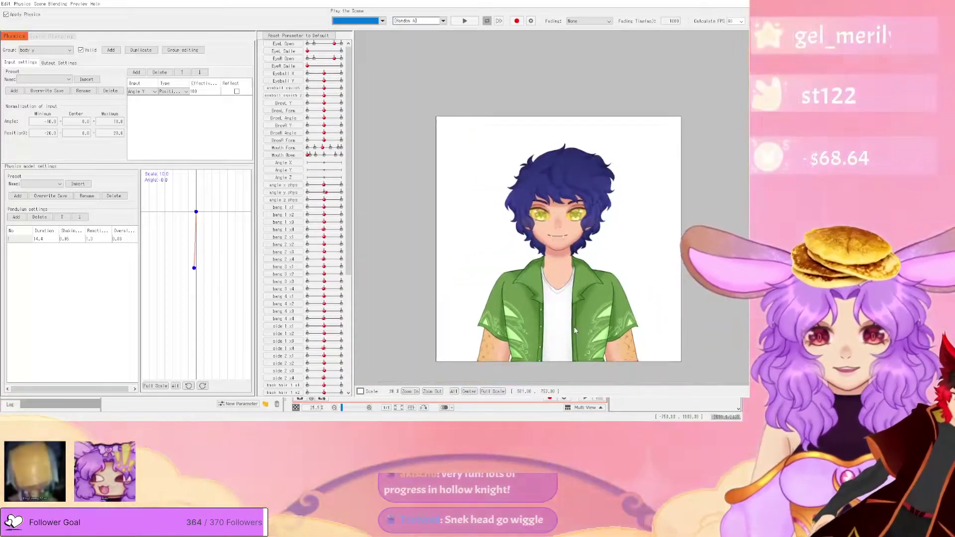
{"action": "scroll", "coordinate": [577, 334], "scroll_direction": "down", "scroll_amount": 5}
{"action": "scroll", "coordinate": [582, 343], "scroll_direction": "up", "scroll_amount": 5}
{"action": "left_click_drag", "start_coordinate": [582, 343], "coordinate": [588, 159]}
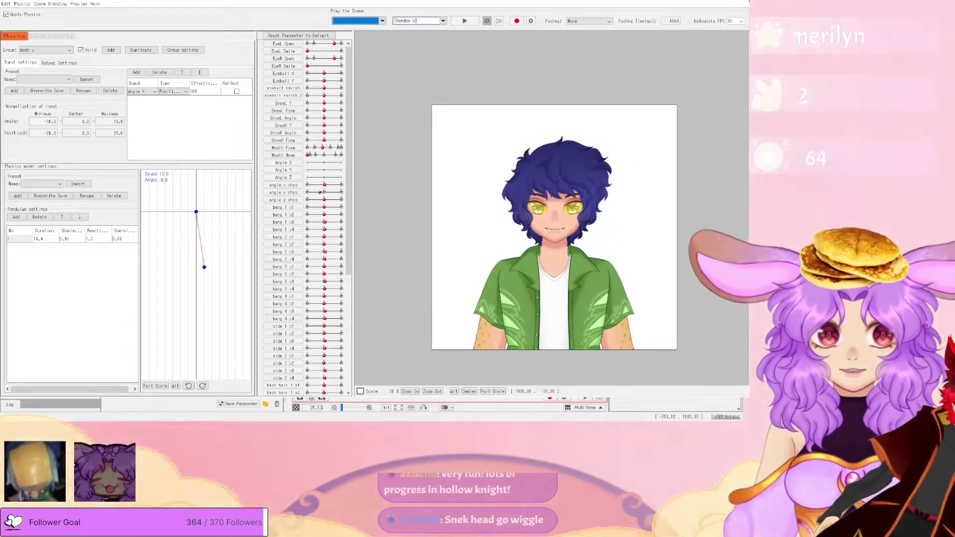
{"action": "left_click", "coordinate": [741, 1]}
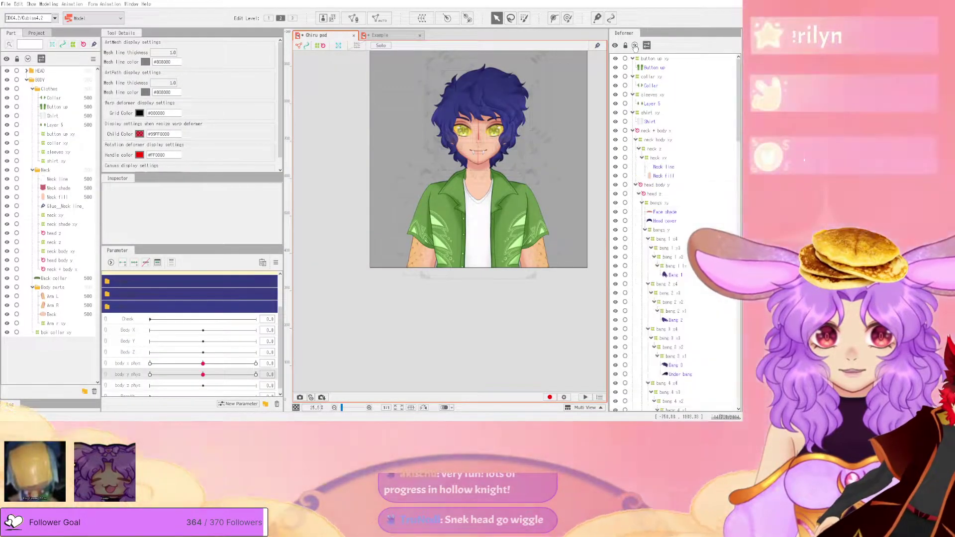
- Reselect the Back mesh with the clothing, back collar and right arm deformers, and shift them slightly higher at body y phys 10
{"action": "left_click", "coordinate": [635, 46]}
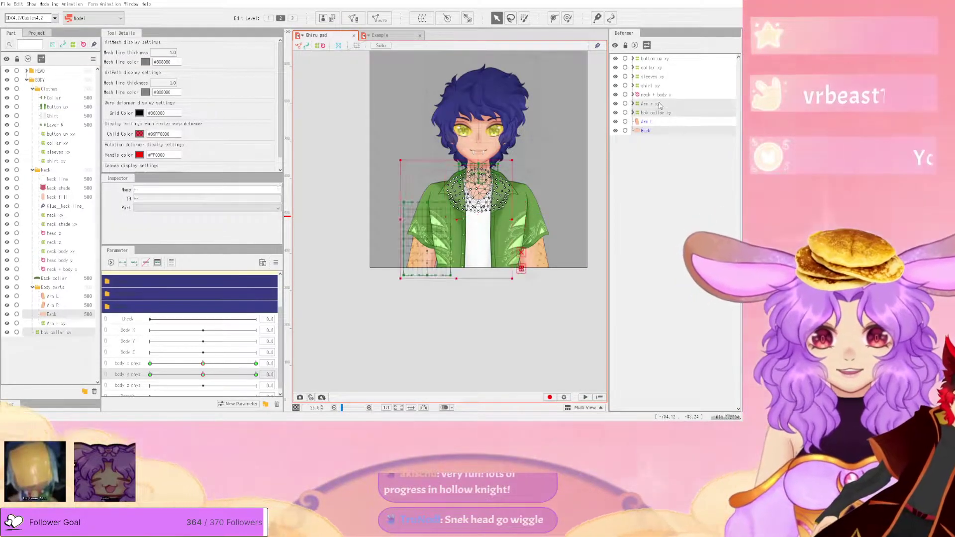
{"action": "left_click", "coordinate": [659, 85], "text": "ctrl"}
{"action": "left_click", "coordinate": [659, 76], "text": "ctrl"}
{"action": "left_click", "coordinate": [659, 68], "text": "ctrl"}
{"action": "left_click", "coordinate": [660, 59], "text": "ctrl"}
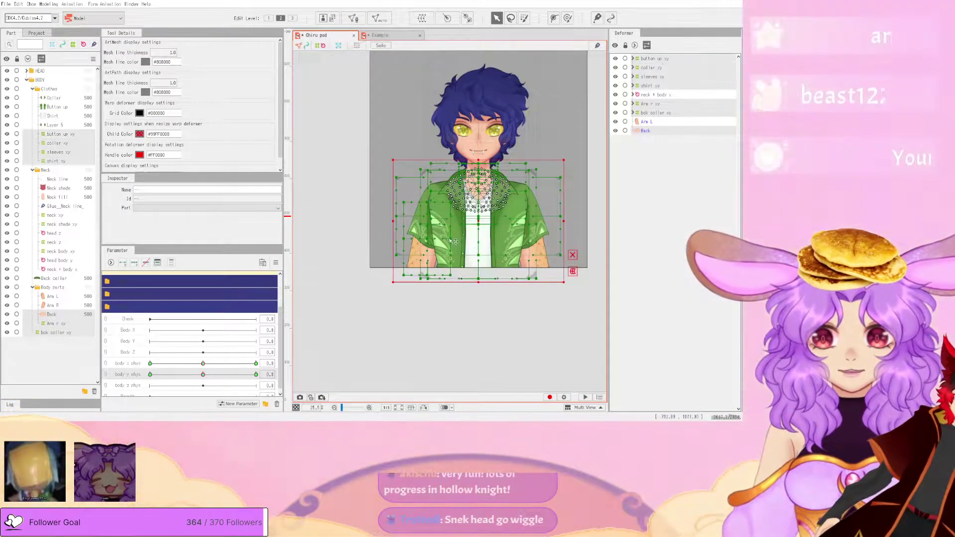
{"action": "left_click_drag", "start_coordinate": [203, 374], "coordinate": [256, 374]}
{"action": "scroll", "coordinate": [470, 212], "scroll_direction": "up", "scroll_amount": 3}
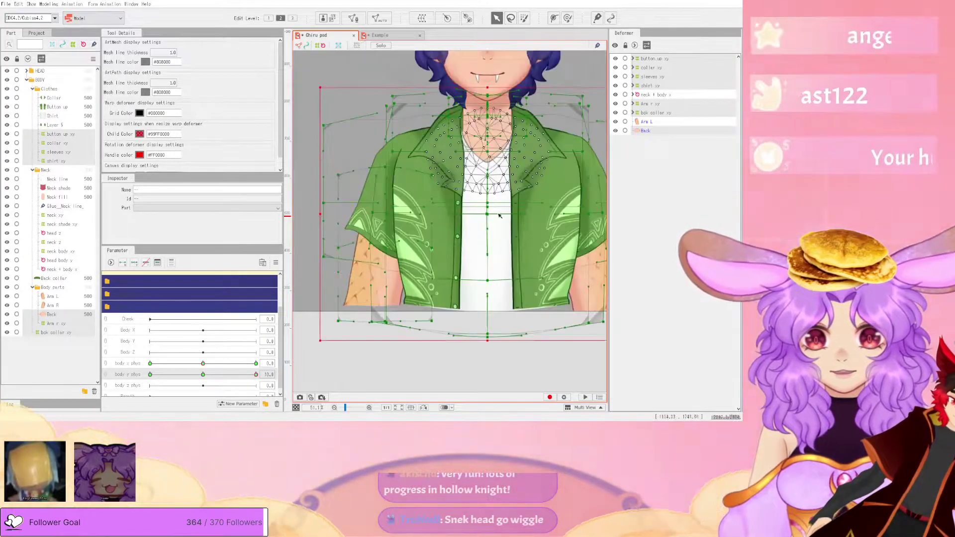
{"action": "scroll", "coordinate": [481, 212], "scroll_direction": "down", "scroll_amount": 5}
{"action": "scroll", "coordinate": [482, 211], "scroll_direction": "up", "scroll_amount": 6}
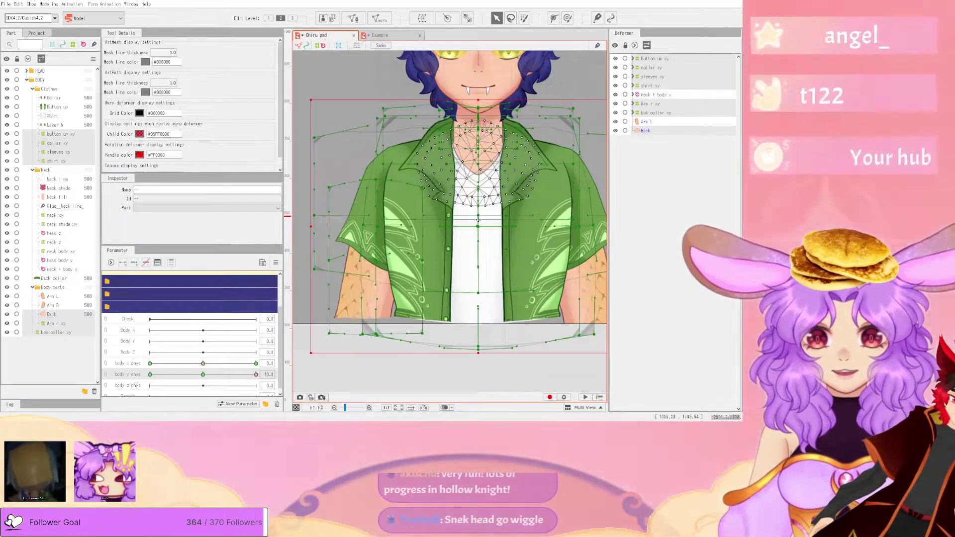
{"action": "left_click_drag", "start_coordinate": [478, 219], "coordinate": [479, 217]}
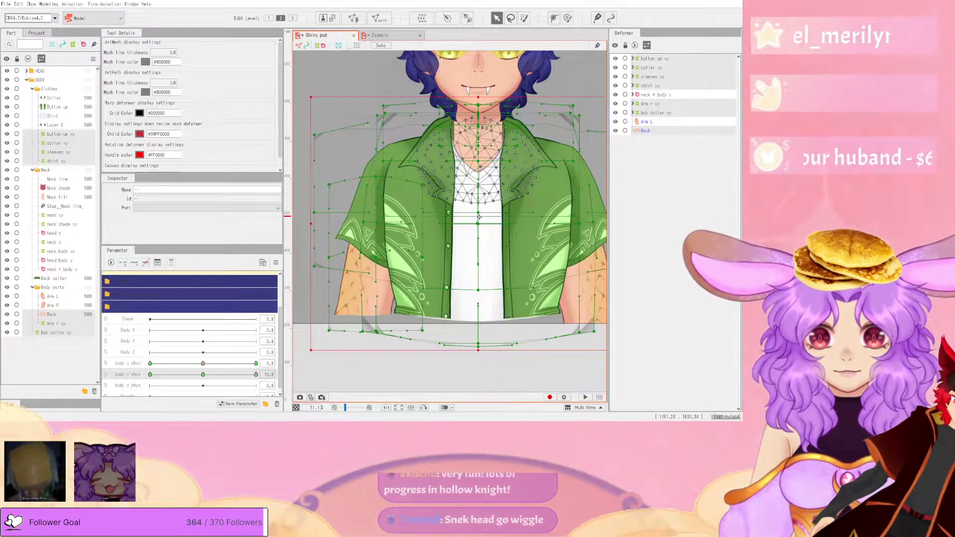
- Shift the selected body and clothing pieces further down at body y phys -10 and deselect them
{"action": "left_click_drag", "start_coordinate": [479, 217], "coordinate": [477, 248]}
{"action": "scroll", "coordinate": [481, 209], "scroll_direction": "down", "scroll_amount": 2}
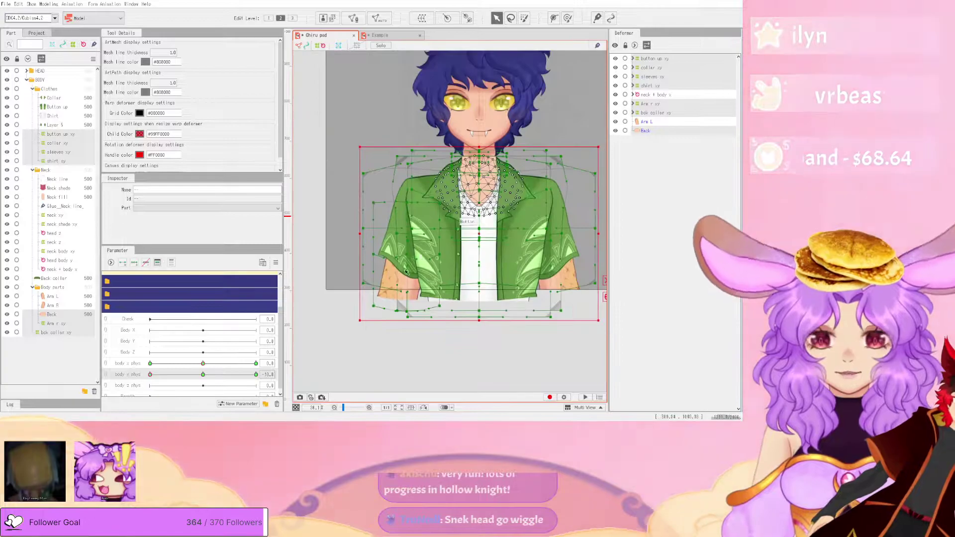
{"action": "left_click", "coordinate": [342, 324]}
- Open the physics settings and check the strengthened body y motion by swinging the model up and down in the preview
{"action": "left_click", "coordinate": [49, 4]}
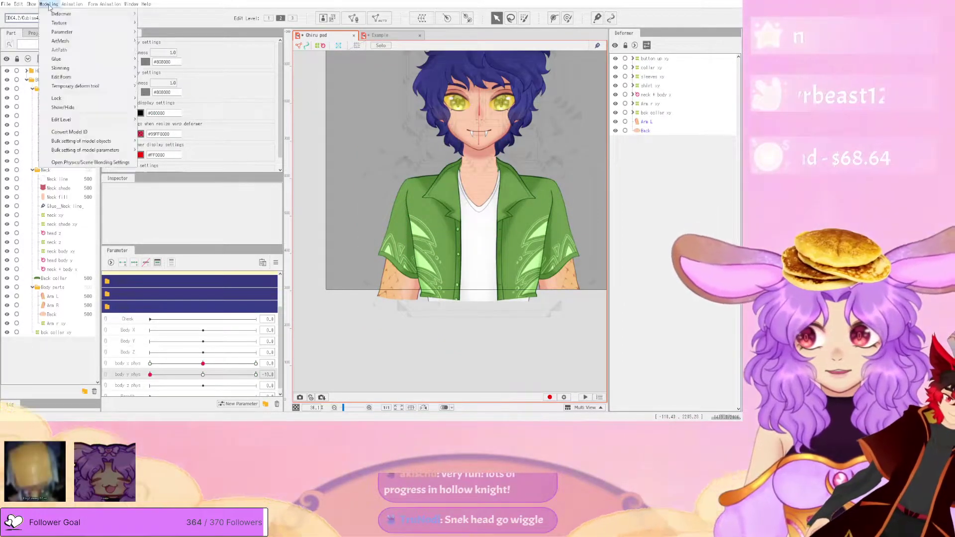
{"action": "left_click", "coordinate": [77, 162]}
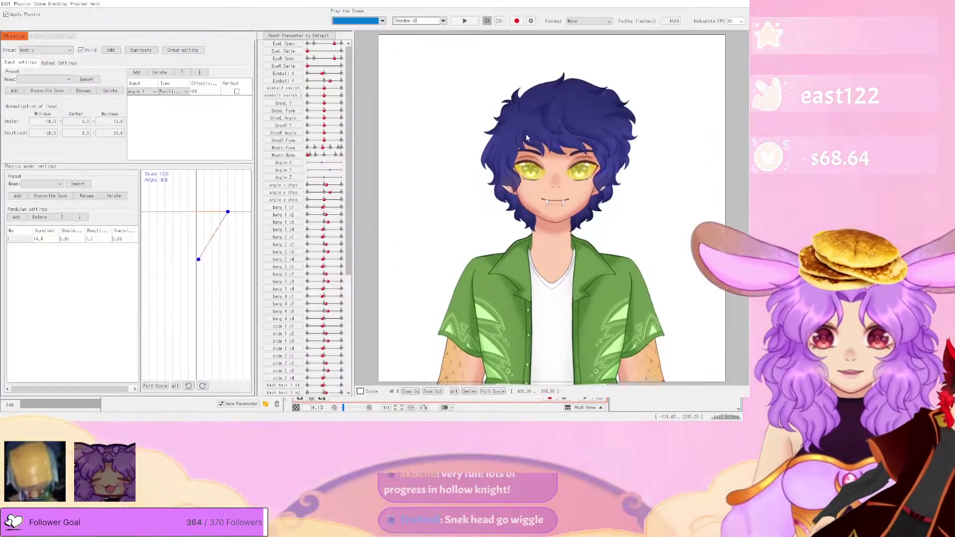
{"action": "left_click_drag", "start_coordinate": [517, 341], "coordinate": [511, 269]}
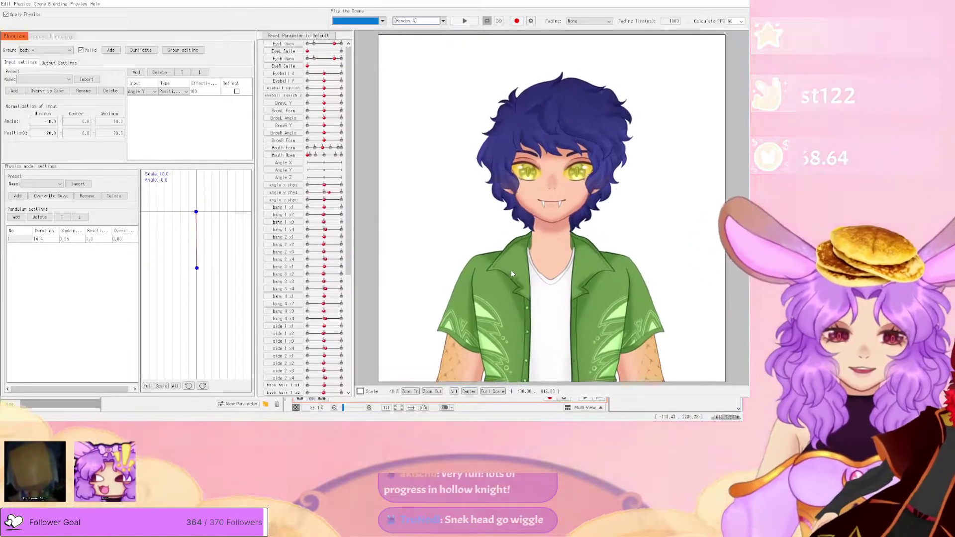
{"action": "scroll", "coordinate": [515, 270], "scroll_direction": "down", "scroll_amount": 5}
{"action": "scroll", "coordinate": [502, 304], "scroll_direction": "up", "scroll_amount": 5}
{"action": "left_click_drag", "start_coordinate": [596, 113], "coordinate": [573, 96]}
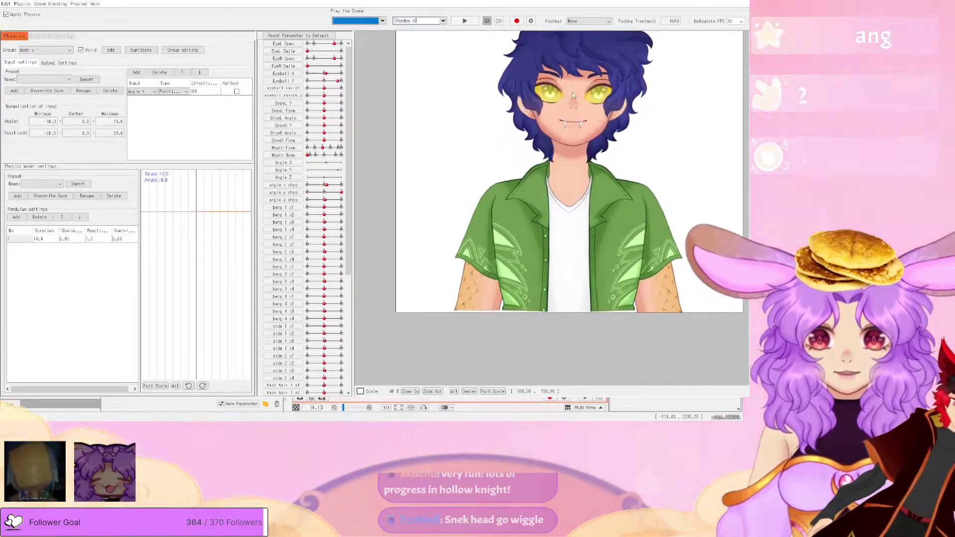
{"action": "left_click_drag", "start_coordinate": [529, 345], "coordinate": [541, 267]}
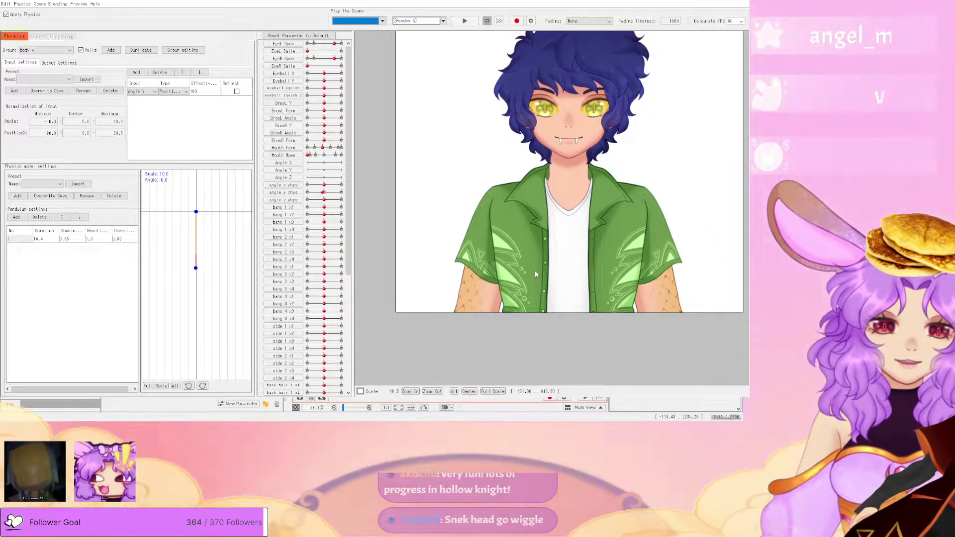
{"action": "left_click_drag", "start_coordinate": [536, 274], "coordinate": [499, 27]}
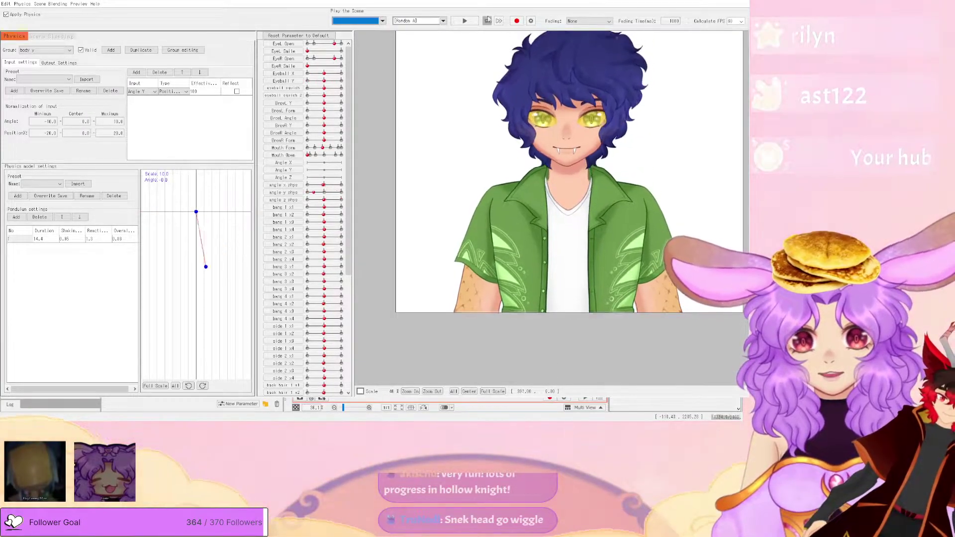
- Play the Random Pose motion in the preview, stop it, reset the parameters to default, and test the body's swing manually
{"action": "left_click", "coordinate": [441, 20]}
{"action": "left_click", "coordinate": [470, 22]}
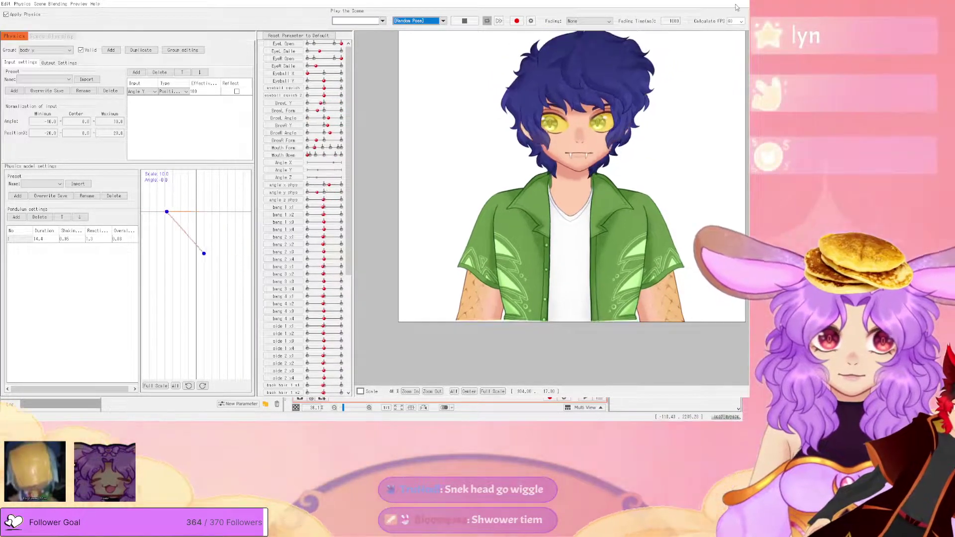
{"action": "left_click", "coordinate": [465, 20]}
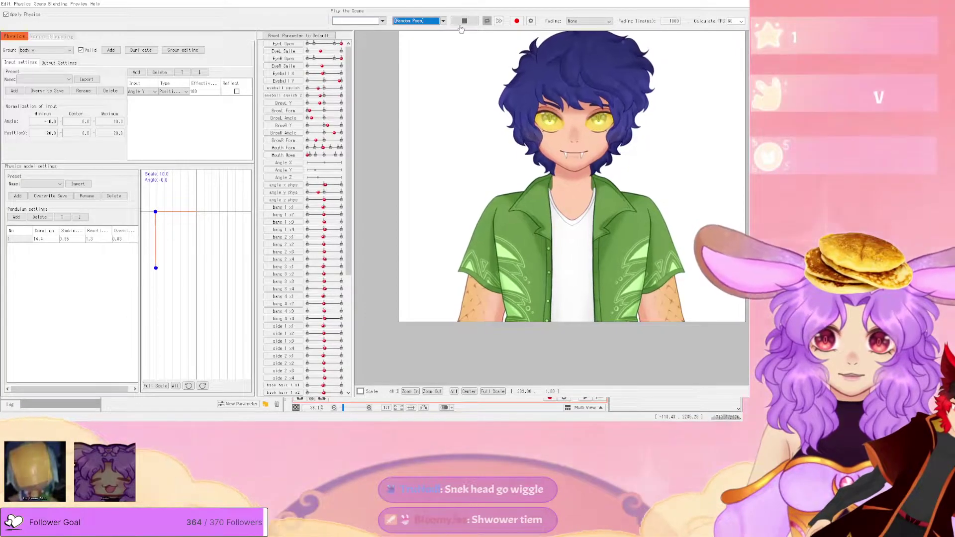
{"action": "left_click", "coordinate": [298, 35]}
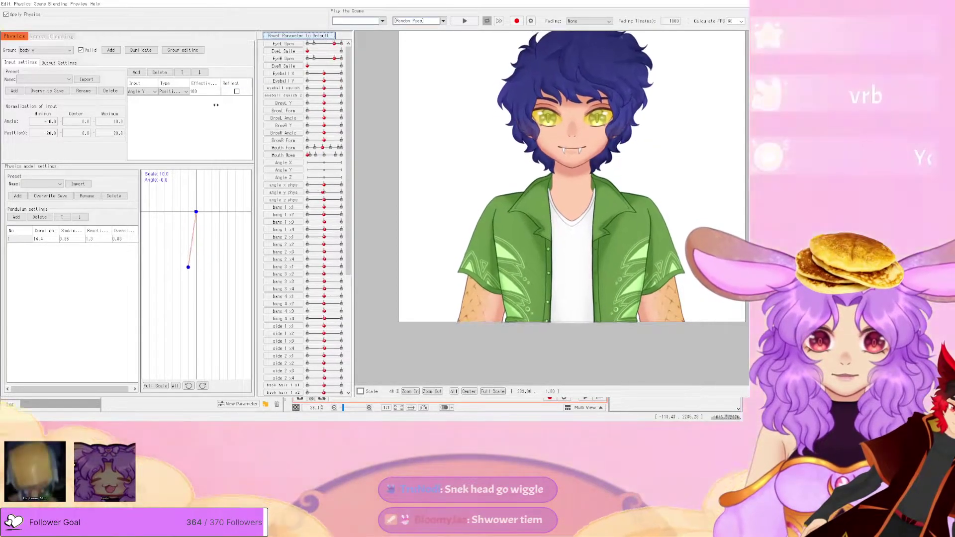
{"action": "left_click_drag", "start_coordinate": [552, 205], "coordinate": [489, 201]}
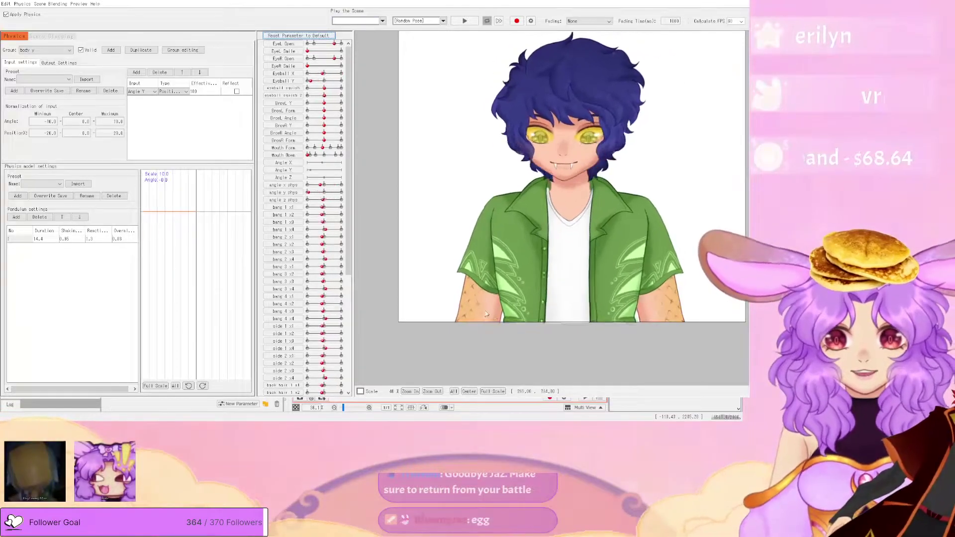
{"action": "left_click_drag", "start_coordinate": [501, 175], "coordinate": [596, 337]}
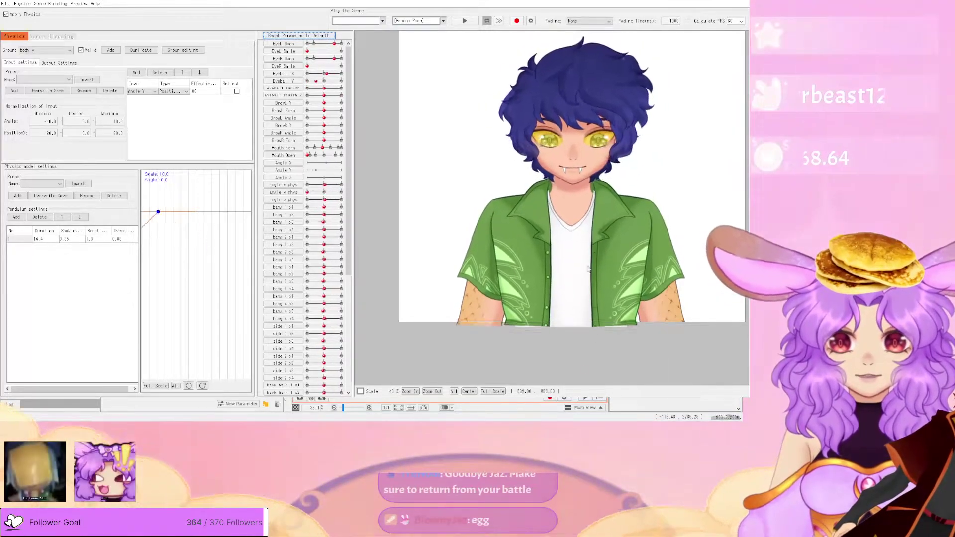
- Close the physics settings and swing body y phys between -10 and 0 on the model to examine the vertical movement
{"action": "key", "text": "alt+F4"}
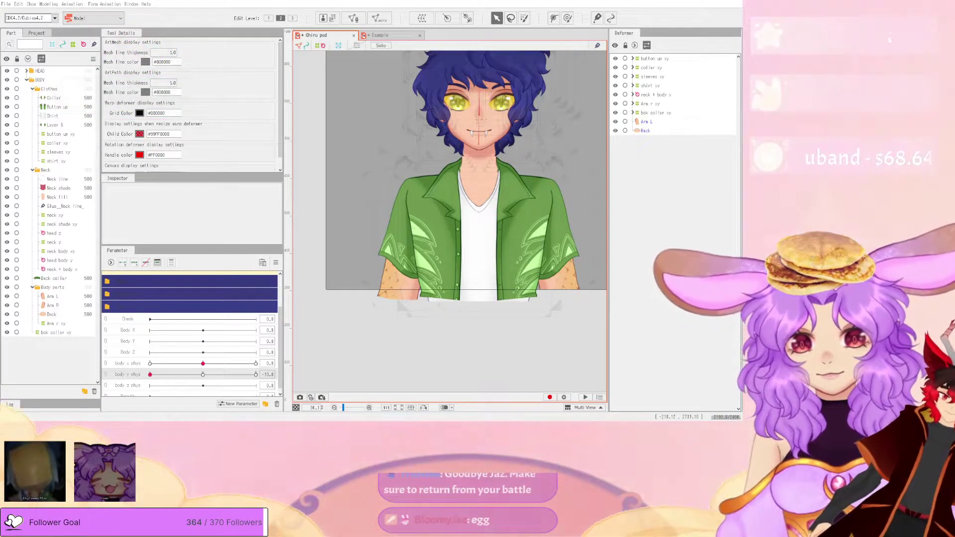
{"action": "scroll", "coordinate": [443, 186], "scroll_direction": "down", "scroll_amount": 3}
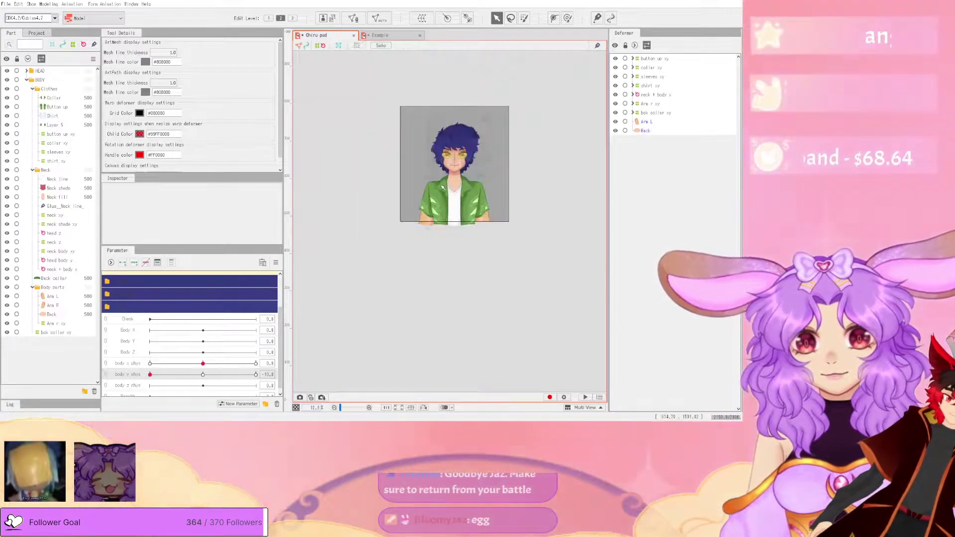
{"action": "scroll", "coordinate": [464, 155], "scroll_direction": "up", "scroll_amount": 2}
{"action": "left_click", "coordinate": [203, 375]}
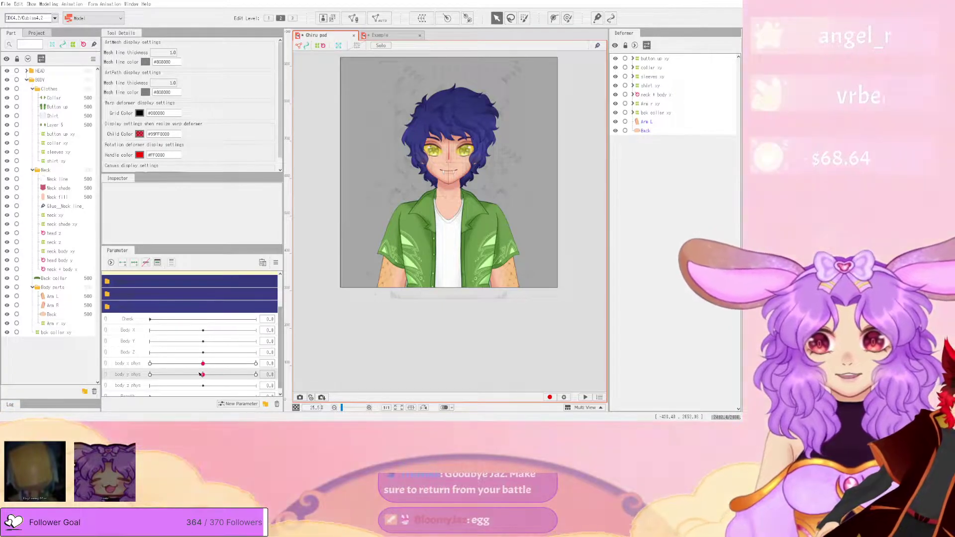
{"action": "left_click_drag", "start_coordinate": [273, 378], "coordinate": [242, 374]}
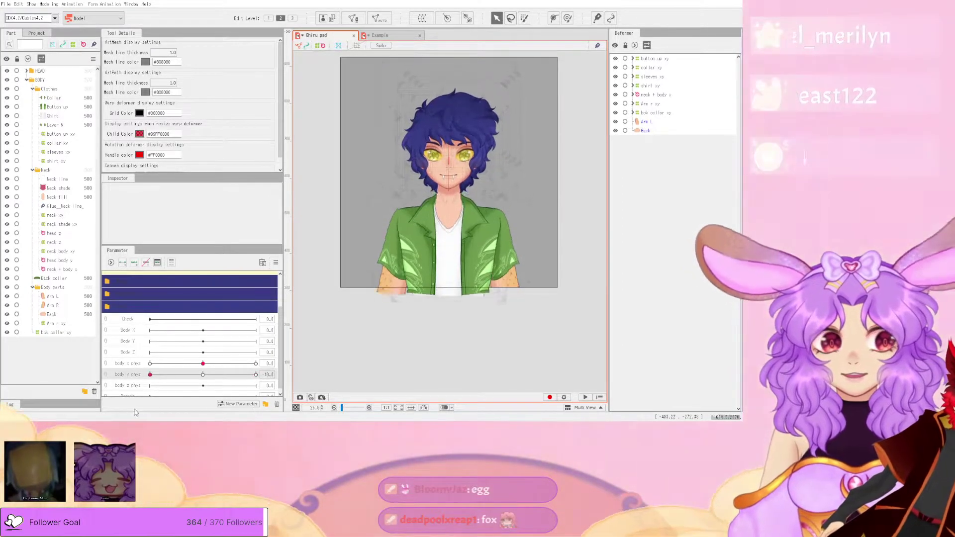
{"action": "left_click_drag", "start_coordinate": [289, 400], "coordinate": [252, 393]}
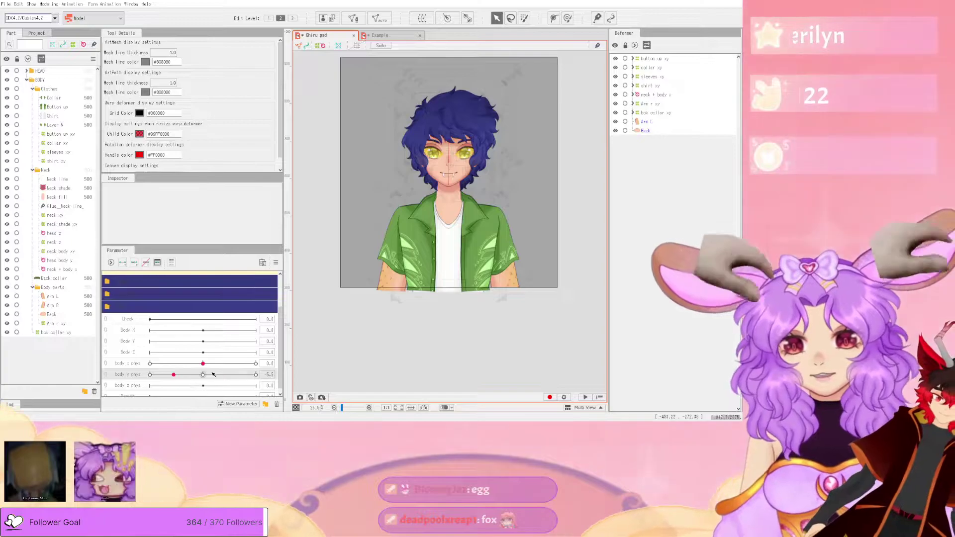
- Hide the Arm L mesh, duplicate the right arm with its warp deformer, and mirror the copy
{"action": "left_click", "coordinate": [669, 122]}
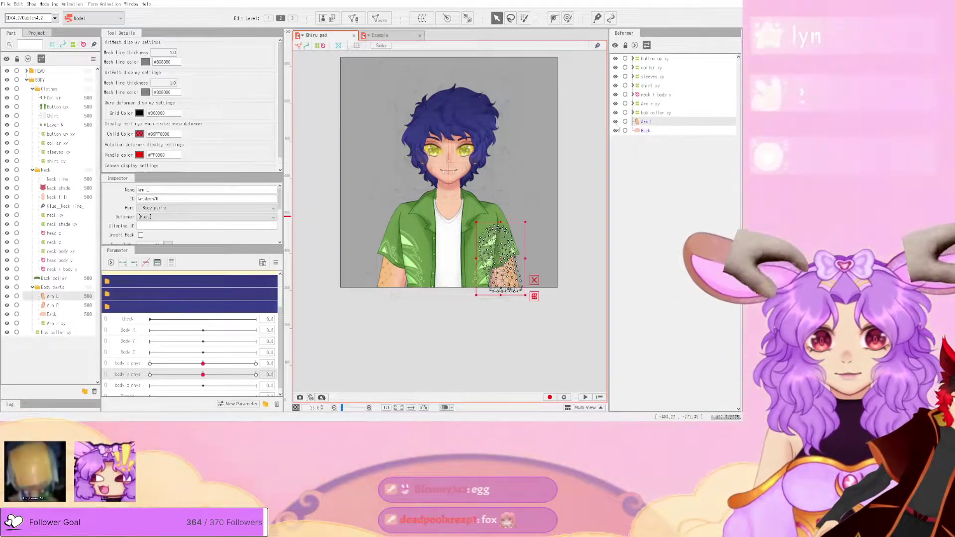
{"action": "scroll", "coordinate": [468, 274], "scroll_direction": "up", "scroll_amount": 2}
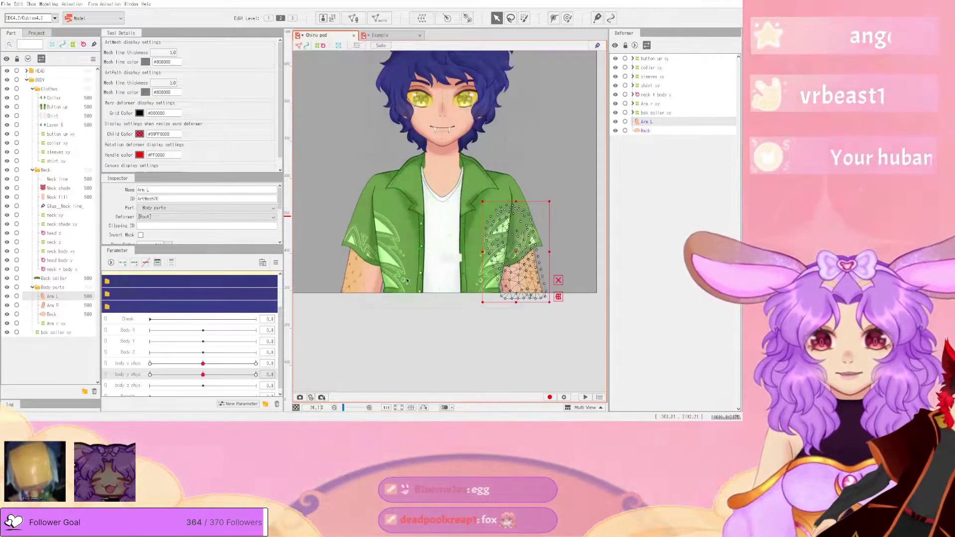
{"action": "left_click", "coordinate": [366, 285]}
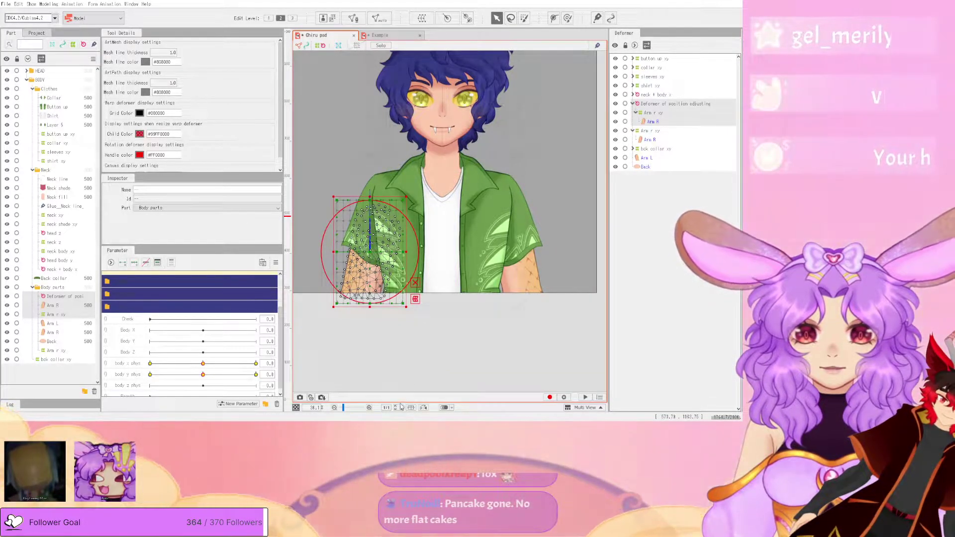
{"action": "right_click", "coordinate": [358, 230]}
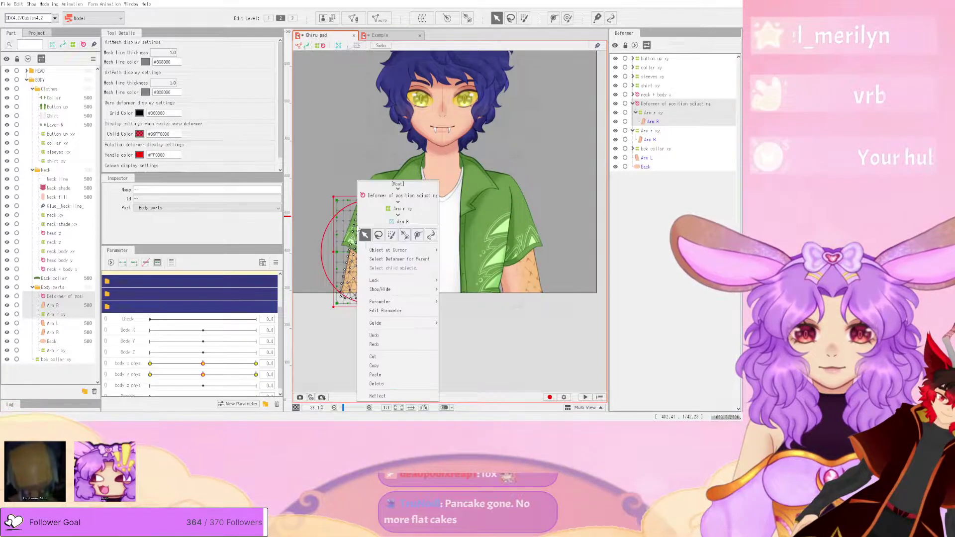
{"action": "left_click", "coordinate": [377, 395]}
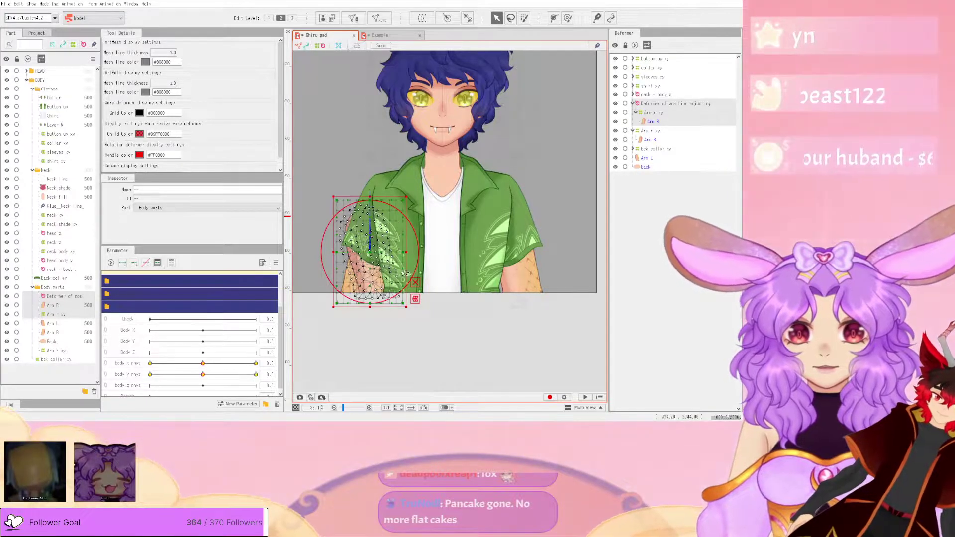
- Move the mirrored arm copy across to the opposite sleeve and fine-tune its position over the original left arm
{"action": "scroll", "coordinate": [409, 272], "scroll_direction": "up", "scroll_amount": 2}
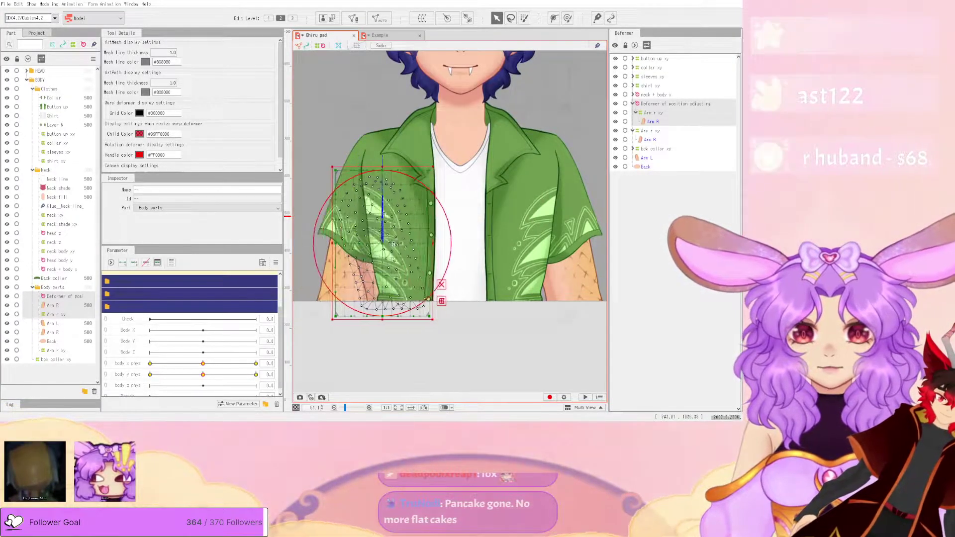
{"action": "left_click_drag", "start_coordinate": [387, 247], "coordinate": [540, 249]}
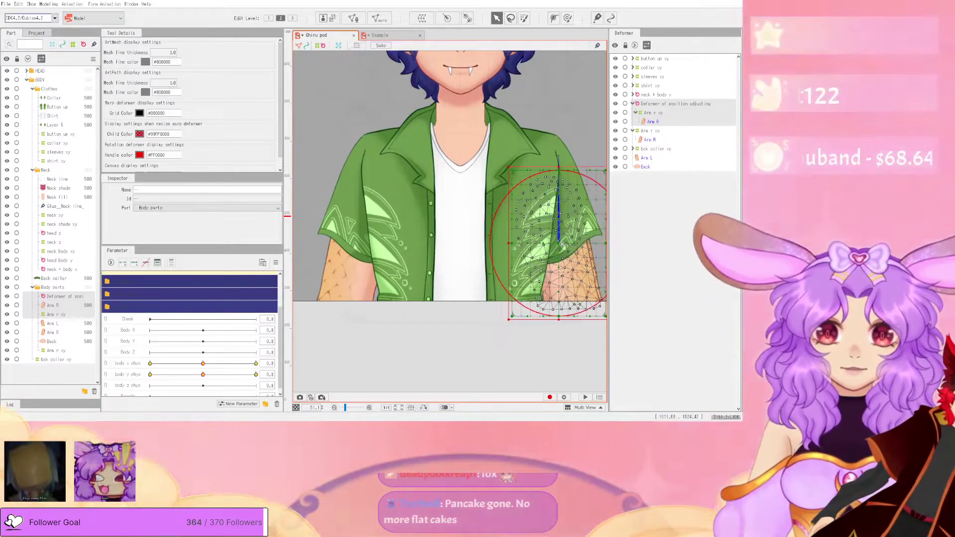
{"action": "scroll", "coordinate": [562, 246], "scroll_direction": "down", "scroll_amount": 5}
{"action": "scroll", "coordinate": [567, 249], "scroll_direction": "up", "scroll_amount": 8}
{"action": "left_click_drag", "start_coordinate": [450, 255], "coordinate": [457, 258]}
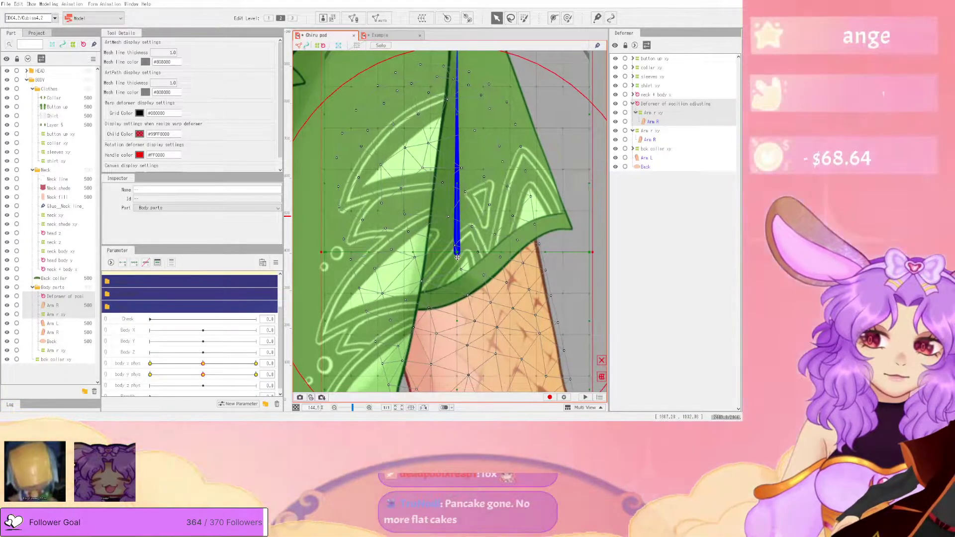
{"action": "scroll", "coordinate": [504, 228], "scroll_direction": "down", "scroll_amount": 3}
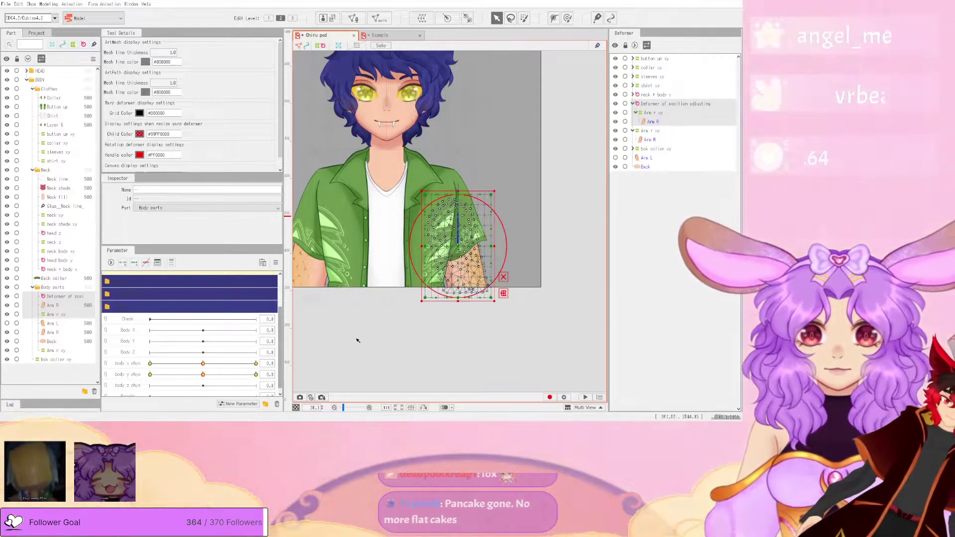
- Combine the body x phys and body y phys parameters, and delete the original Arm L mesh and the position adjusting deformer
{"action": "mouse_move", "coordinate": [203, 364]}
{"action": "left_mouse_down"}
{"action": "mouse_move", "coordinate": [248, 365]}
{"action": "mouse_move", "coordinate": [154, 372]}
{"action": "mouse_move", "coordinate": [208, 365]}
{"action": "mouse_move", "coordinate": [255, 375]}
{"action": "mouse_move", "coordinate": [140, 402]}
{"action": "mouse_move", "coordinate": [254, 378]}
{"action": "mouse_move", "coordinate": [204, 379]}
{"action": "mouse_move", "coordinate": [211, 377]}
{"action": "mouse_move", "coordinate": [194, 358]}
{"action": "mouse_move", "coordinate": [267, 366]}
{"action": "mouse_move", "coordinate": [180, 384]}
{"action": "left_mouse_up"}
{"action": "left_click", "coordinate": [207, 378]}
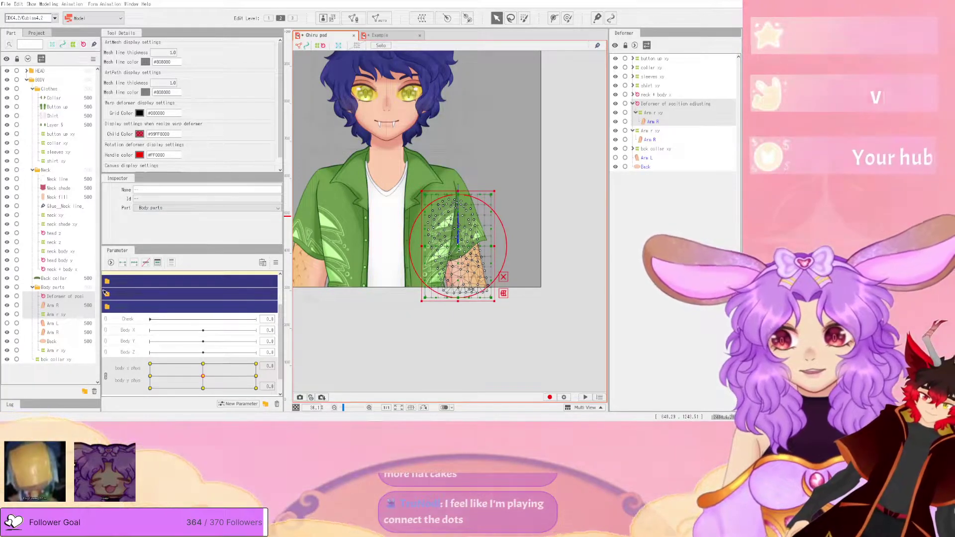
{"action": "left_click", "coordinate": [64, 325]}
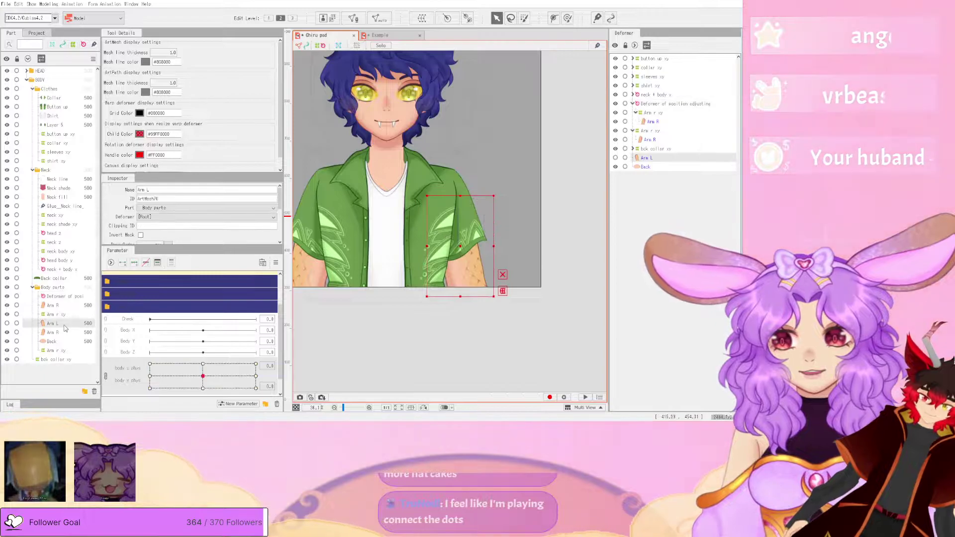
{"action": "key", "text": "Delete"}
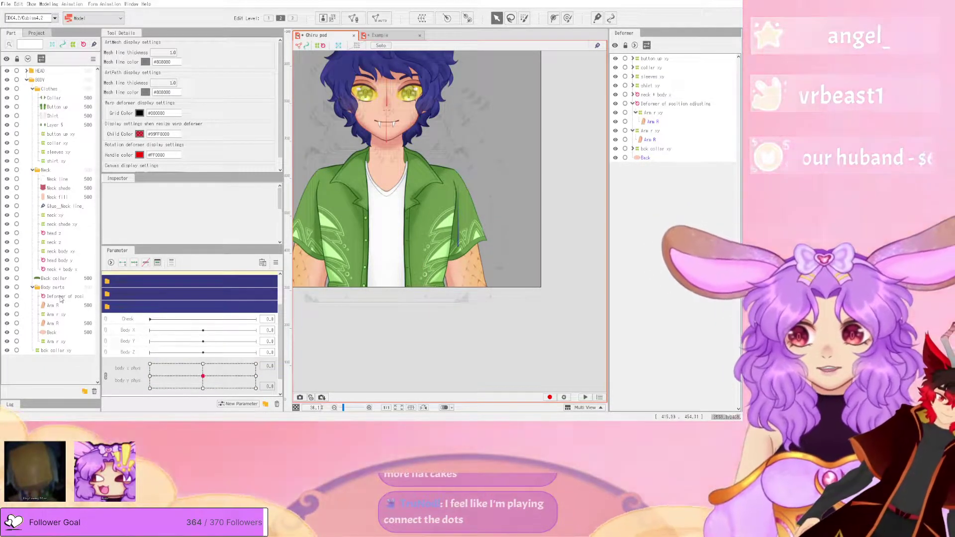
{"action": "left_click", "coordinate": [67, 299]}
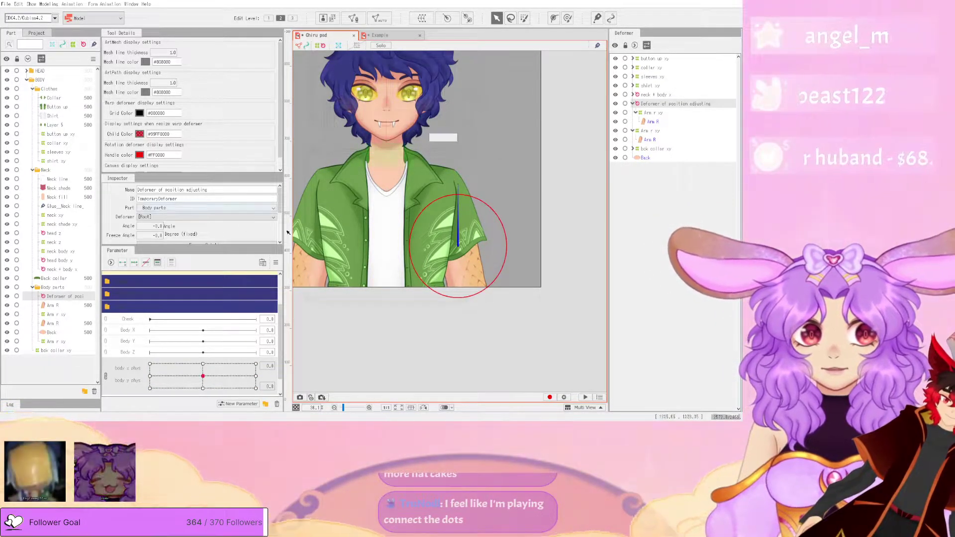
{"action": "key", "text": "Delete"}
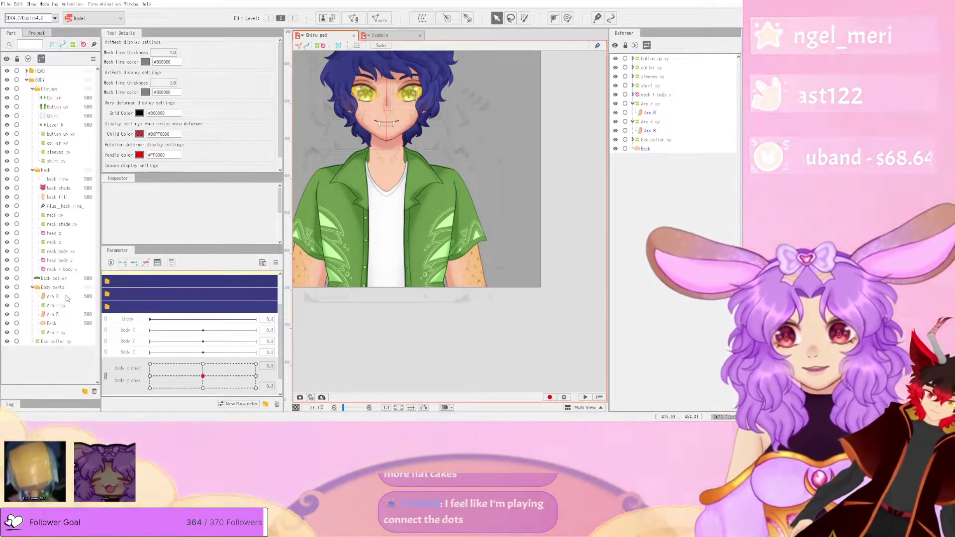
- Rename the mirrored arm mesh to Arm L and its warp deformer to Arm L xy, and deselect them
{"action": "left_click", "coordinate": [65, 297]}
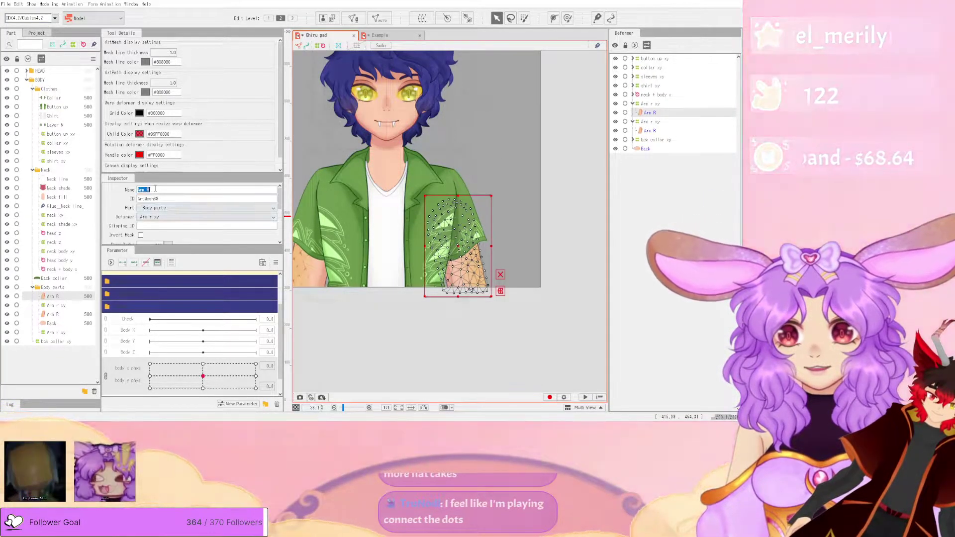
{"action": "double_click", "coordinate": [156, 190]}
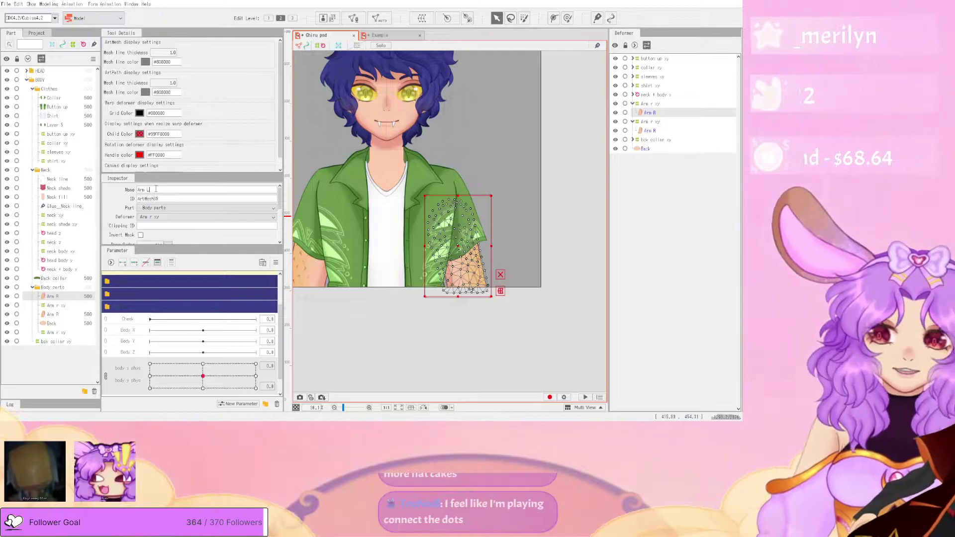
{"action": "left_click", "coordinate": [60, 305]}
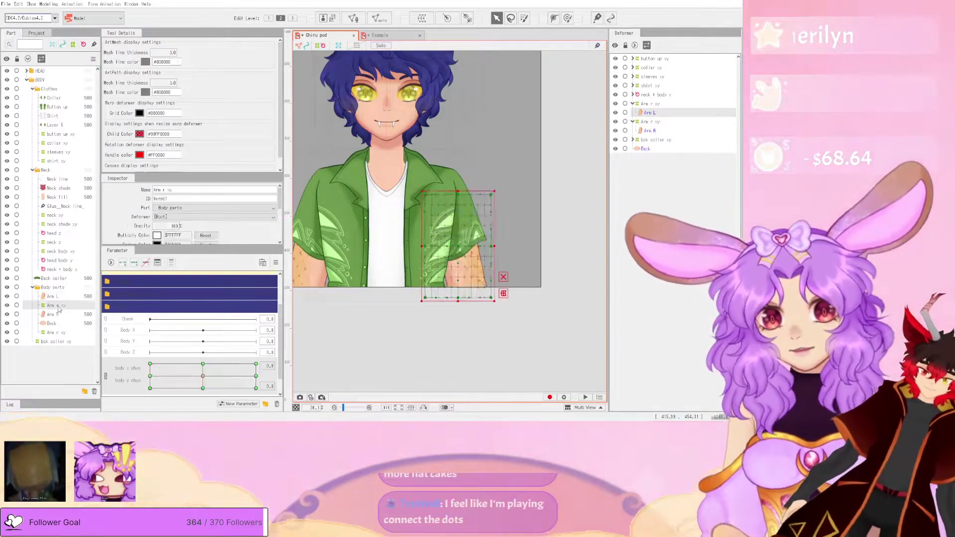
{"action": "double_click", "coordinate": [163, 189]}
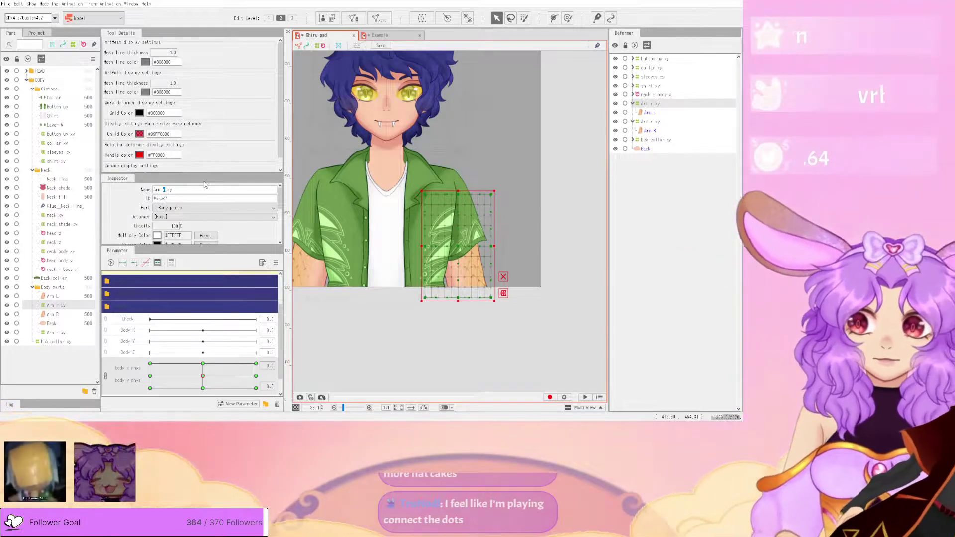
{"action": "type", "text": "L"}
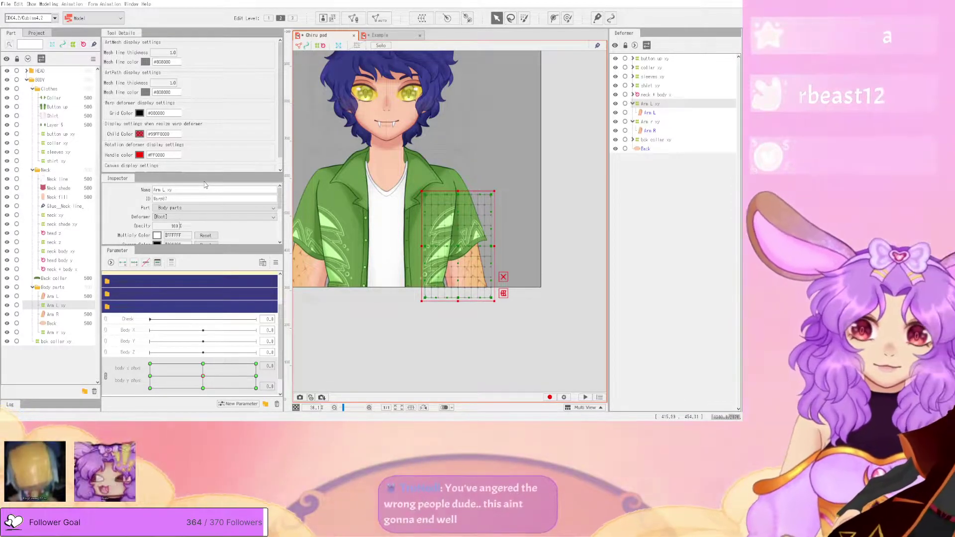
{"action": "key", "text": "Return"}
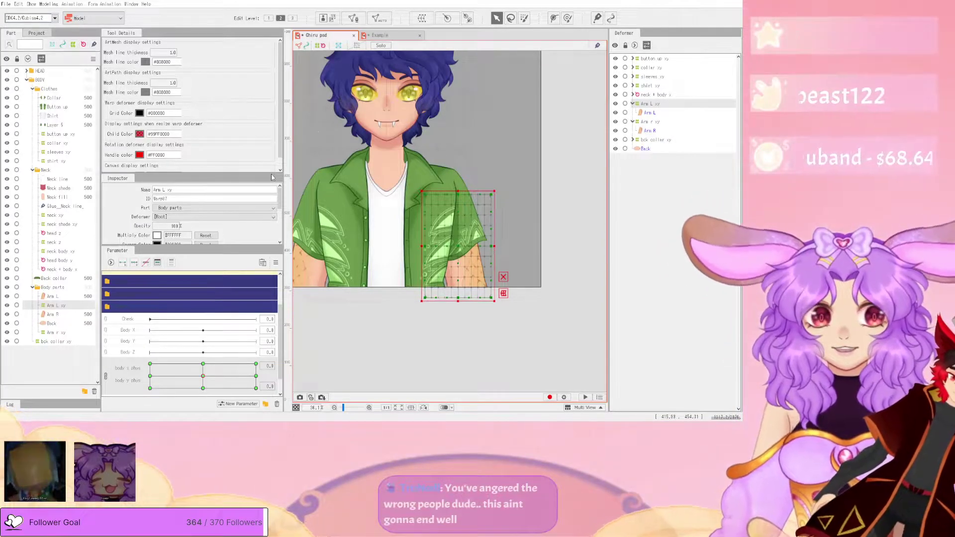
{"action": "left_click", "coordinate": [504, 275]}
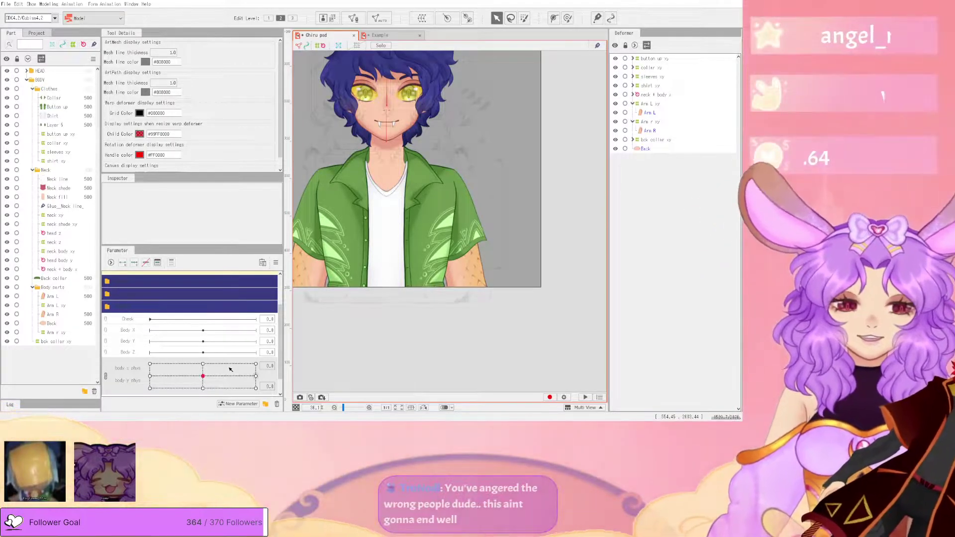
- Test the new left arm's movement on the combined body x and y phys grid, recentre it, and separate the two parameters
{"action": "left_click_drag", "start_coordinate": [203, 376], "coordinate": [216, 410]}
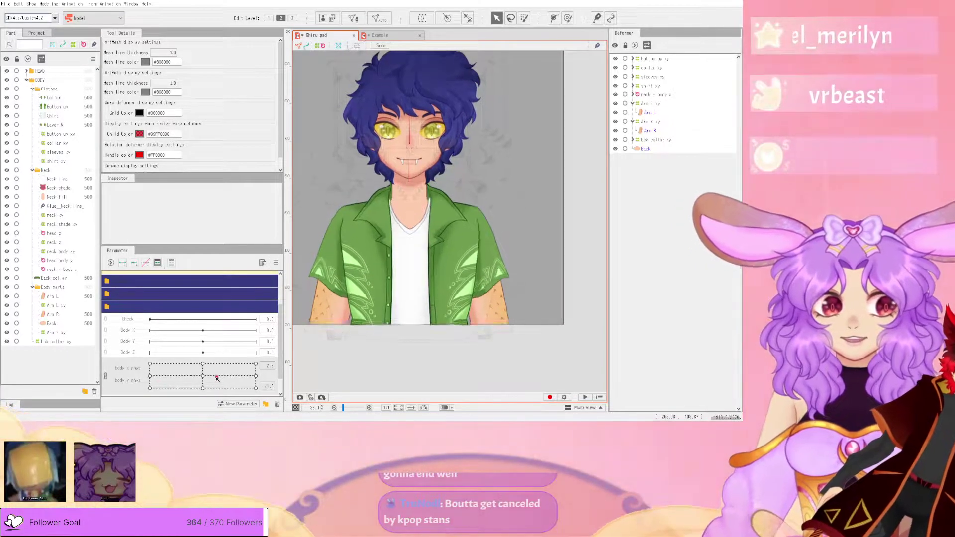
{"action": "left_click", "coordinate": [203, 376]}
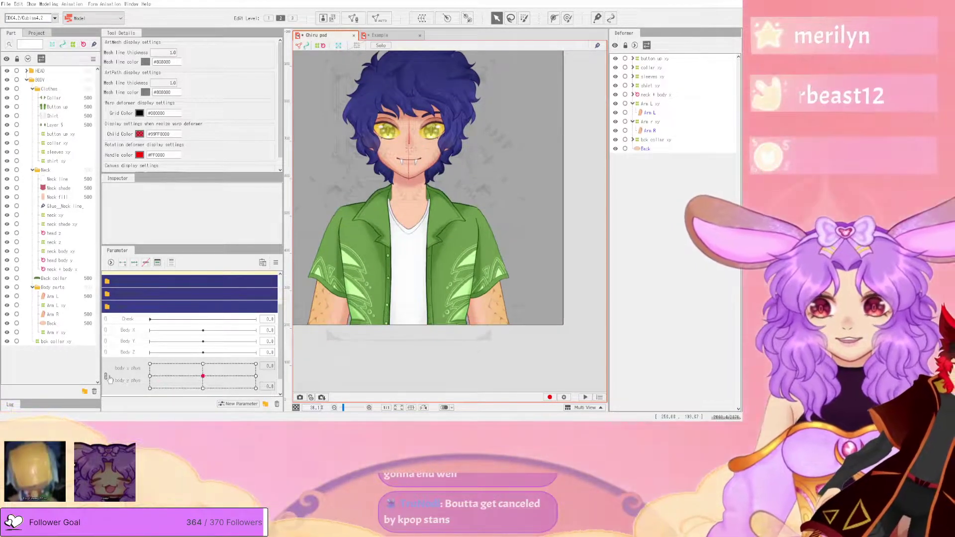
{"action": "left_click", "coordinate": [106, 376]}
{"action": "scroll", "coordinate": [486, 198], "scroll_direction": "down", "scroll_amount": 5}
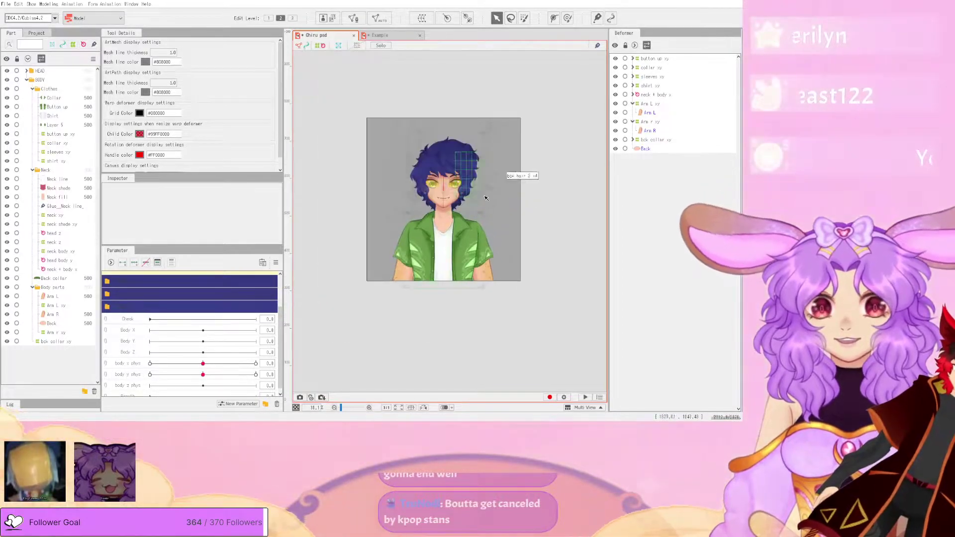
- Switch to the Example model and examine how its Upper Body Z rotation deformer tilts the torso across the Body Z Physic range
{"action": "left_click", "coordinate": [380, 35]}
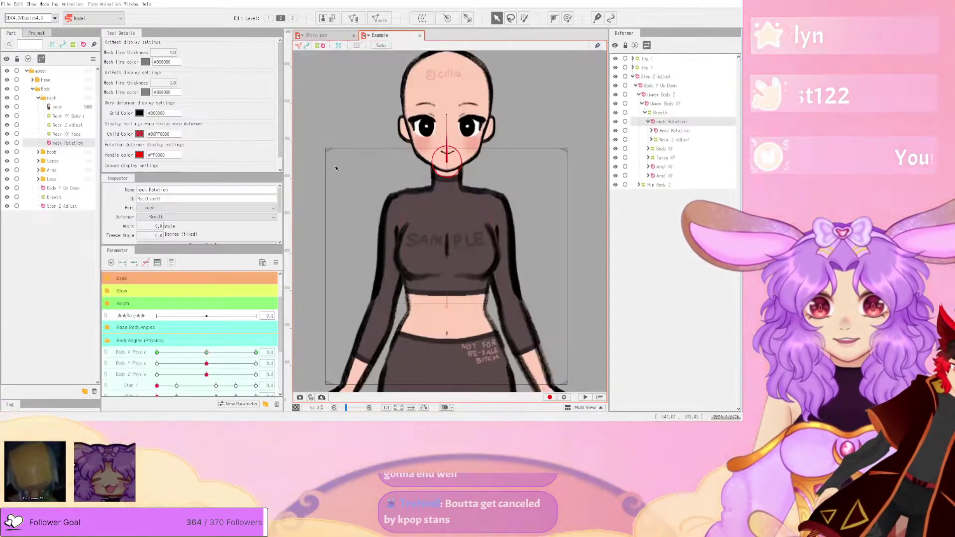
{"action": "scroll", "coordinate": [197, 357], "scroll_direction": "down", "scroll_amount": 2}
{"action": "left_click_drag", "start_coordinate": [206, 342], "coordinate": [128, 360]}
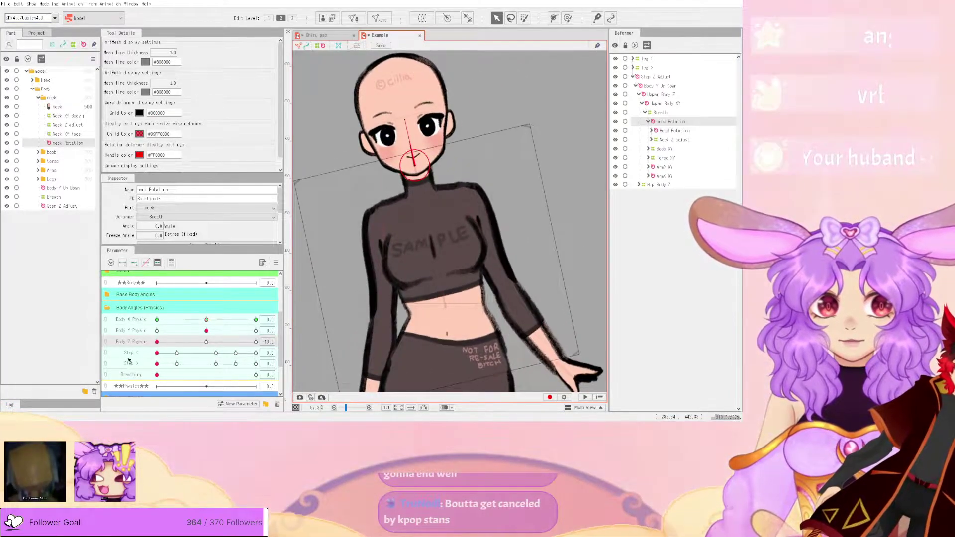
{"action": "left_click", "coordinate": [667, 95]}
{"action": "left_click_drag", "start_coordinate": [157, 342], "coordinate": [256, 342]}
{"action": "left_click", "coordinate": [207, 342]}
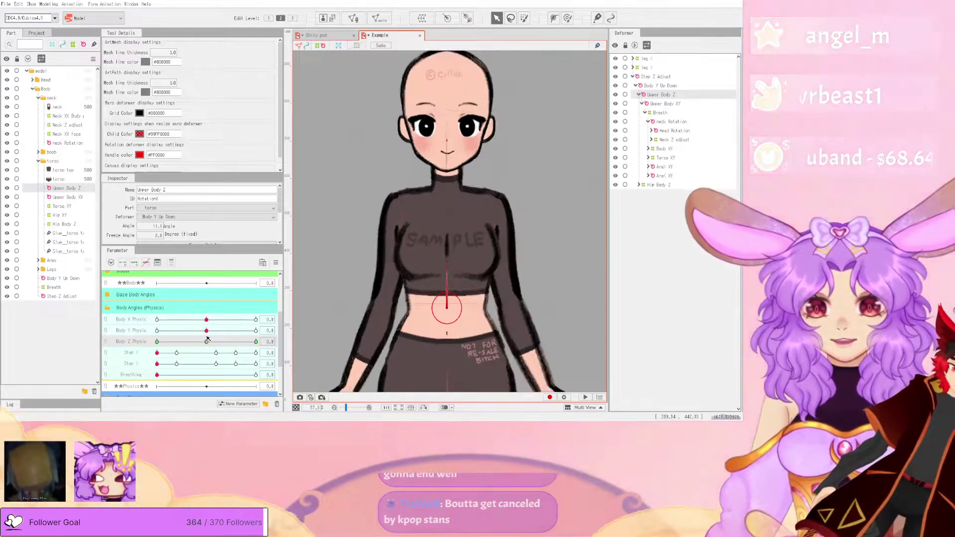
- Switch to the Chiru psd model and create a rotation deformer named Body Z over the Back mesh and all top-level body deformers
{"action": "left_click", "coordinate": [324, 35]}
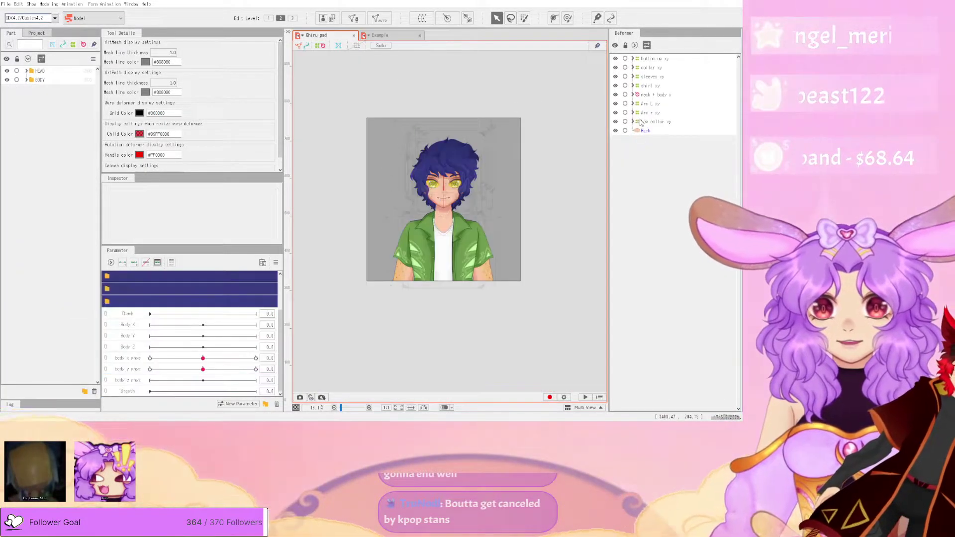
{"action": "left_click", "coordinate": [637, 44]}
{"action": "left_click", "coordinate": [636, 45]}
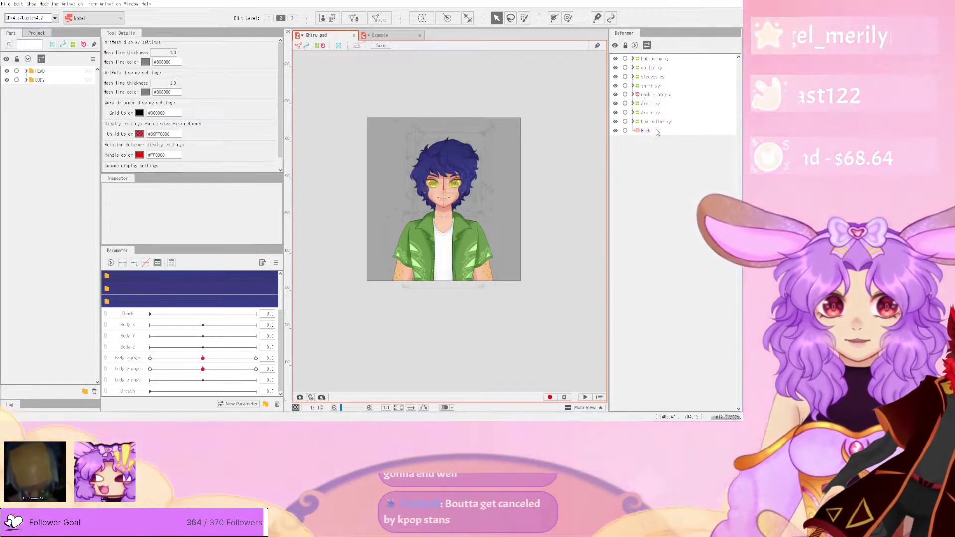
{"action": "left_click", "coordinate": [649, 132]}
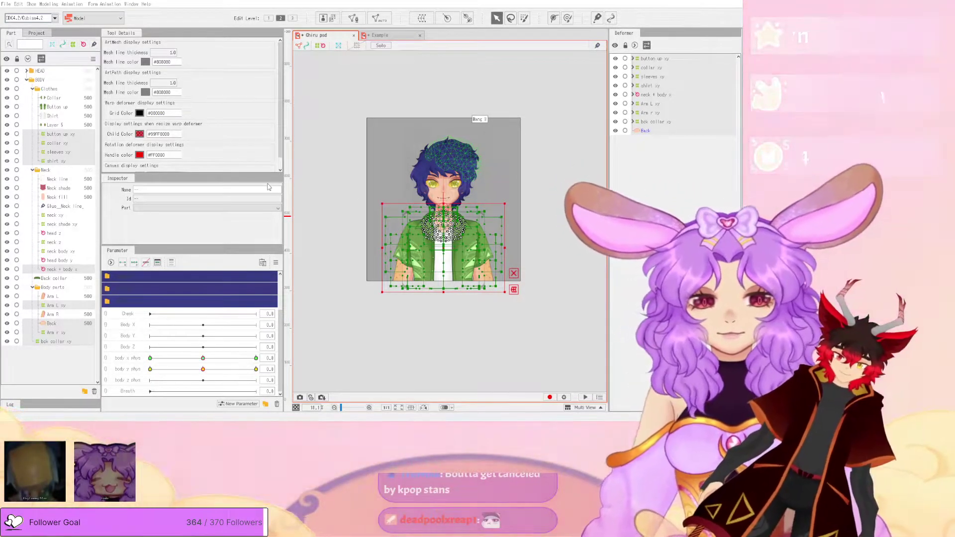
{"action": "left_click", "coordinate": [391, 254]}
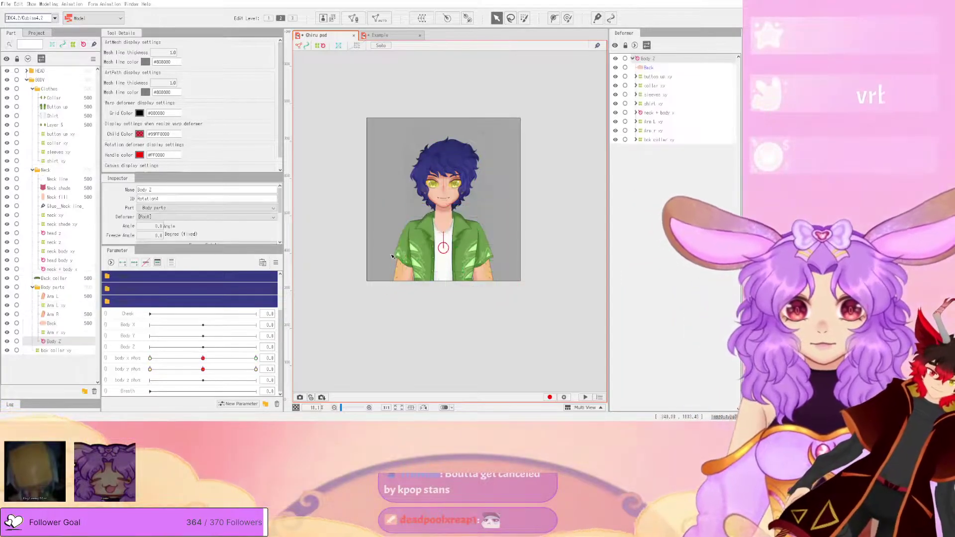
{"action": "scroll", "coordinate": [443, 248], "scroll_direction": "up", "scroll_amount": 2}
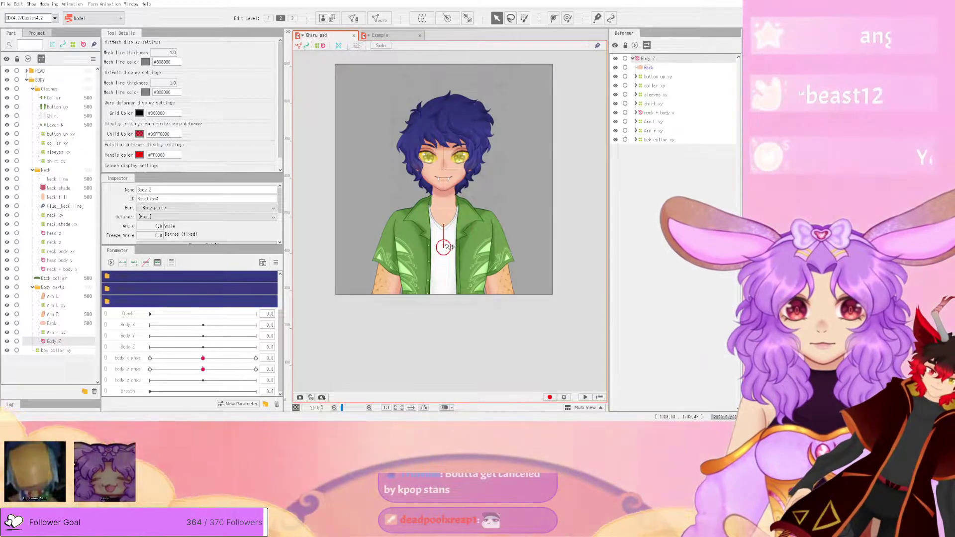
{"action": "scroll", "coordinate": [449, 247], "scroll_direction": "up", "scroll_amount": 5}
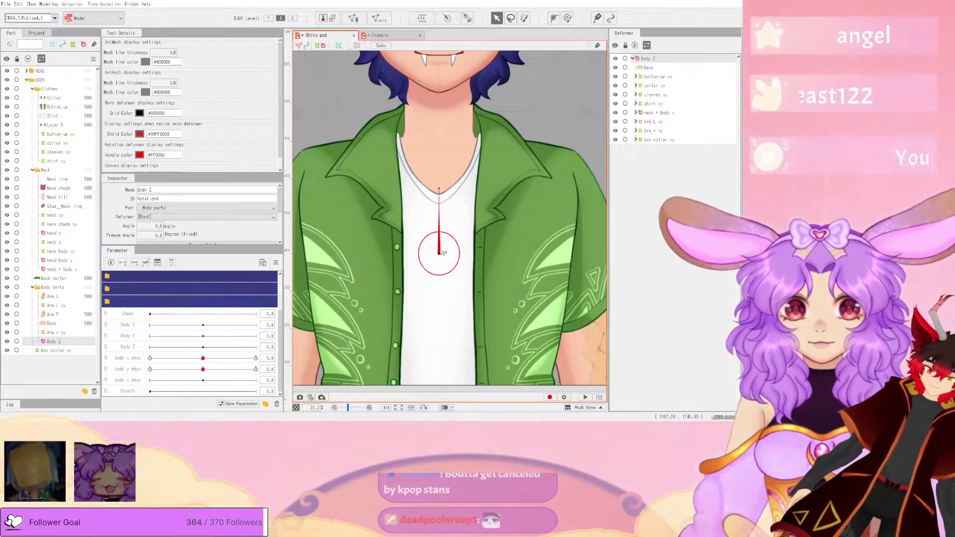
{"action": "mouse_move", "coordinate": [446, 274]}
{"action": "left_mouse_down"}
{"action": "mouse_move", "coordinate": [454, 300]}
{"action": "mouse_move", "coordinate": [452, 289]}
{"action": "left_mouse_up"}
{"action": "scroll", "coordinate": [450, 256], "scroll_direction": "down", "scroll_amount": 2}
{"action": "scroll", "coordinate": [451, 259], "scroll_direction": "down", "scroll_amount": 2}
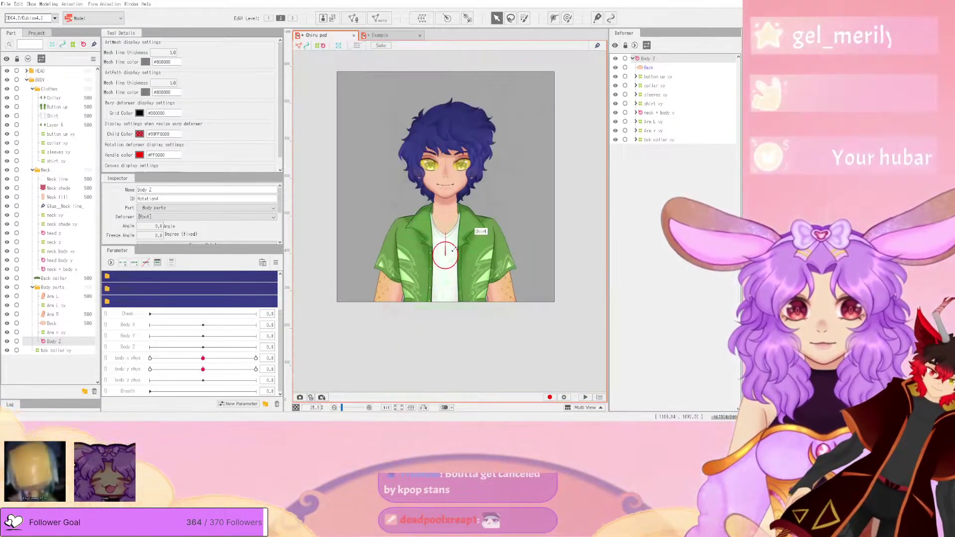
{"action": "scroll", "coordinate": [448, 256], "scroll_direction": "up", "scroll_amount": 1}
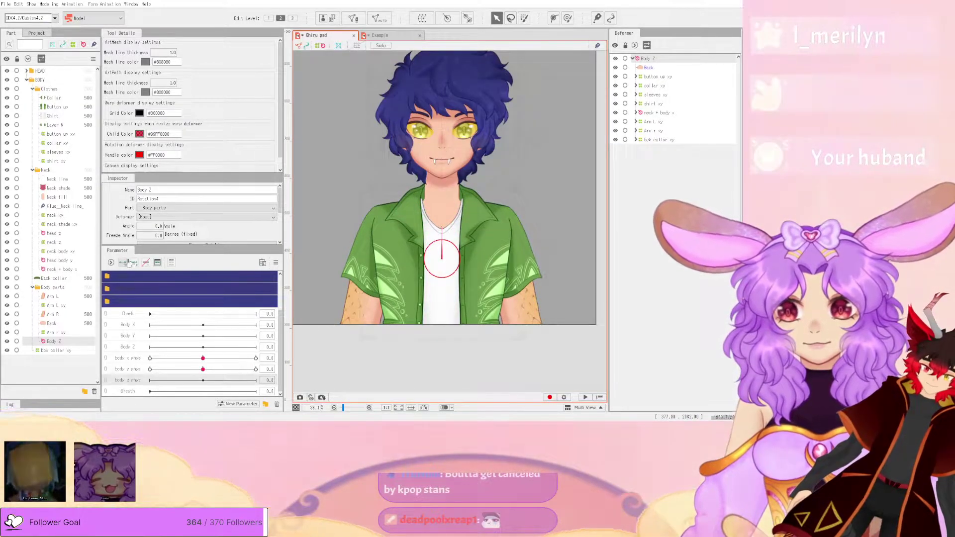
- Add three keys on body z phys to the Body Z deformer and rotate it about 4 degrees at the maximum, comparing with the Example model
{"action": "left_click_drag", "start_coordinate": [203, 381], "coordinate": [256, 380]}
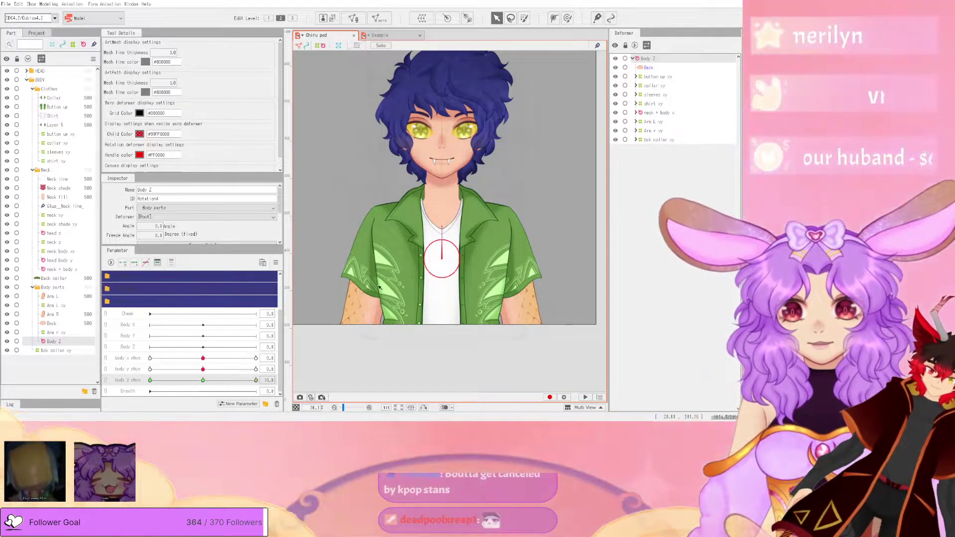
{"action": "left_click_drag", "start_coordinate": [442, 223], "coordinate": [445, 219]}
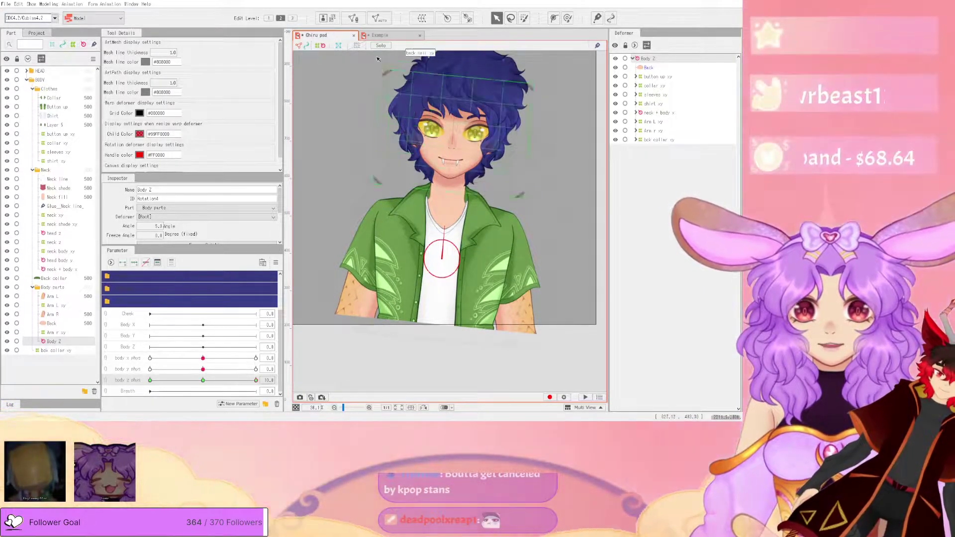
{"action": "left_click", "coordinate": [378, 35]}
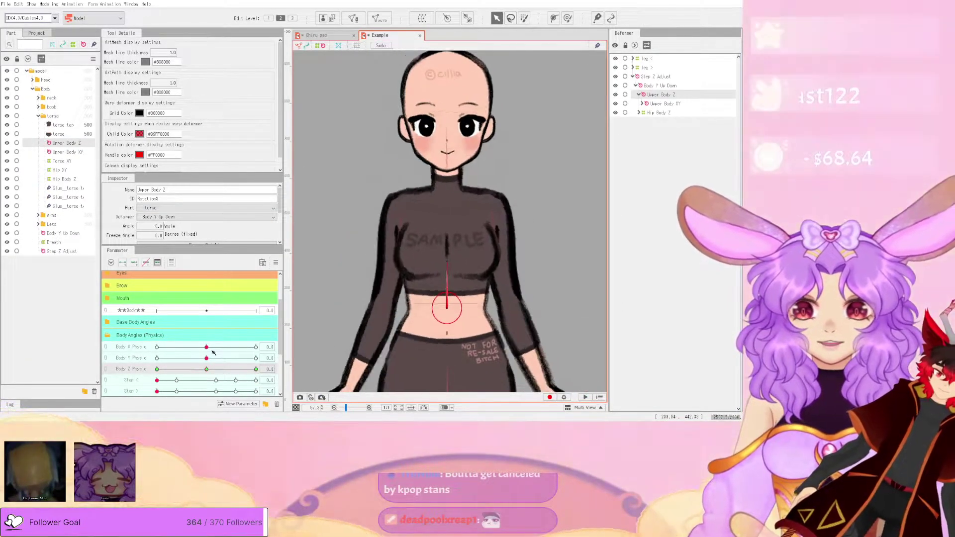
{"action": "left_click", "coordinate": [318, 35]}
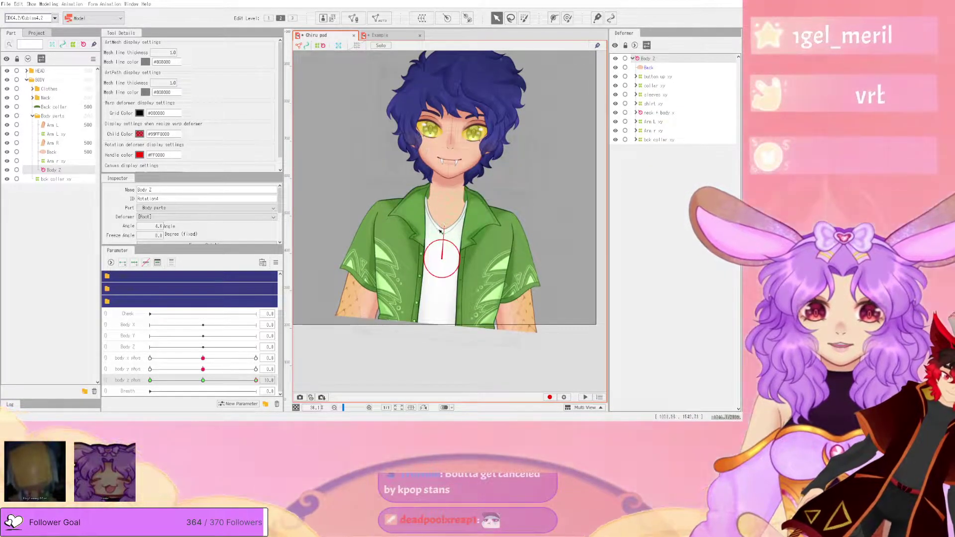
- Reflect the Body Z tilt to the opposite end of body z phys, test the range and recentre the parameter
{"action": "left_click", "coordinate": [276, 262]}
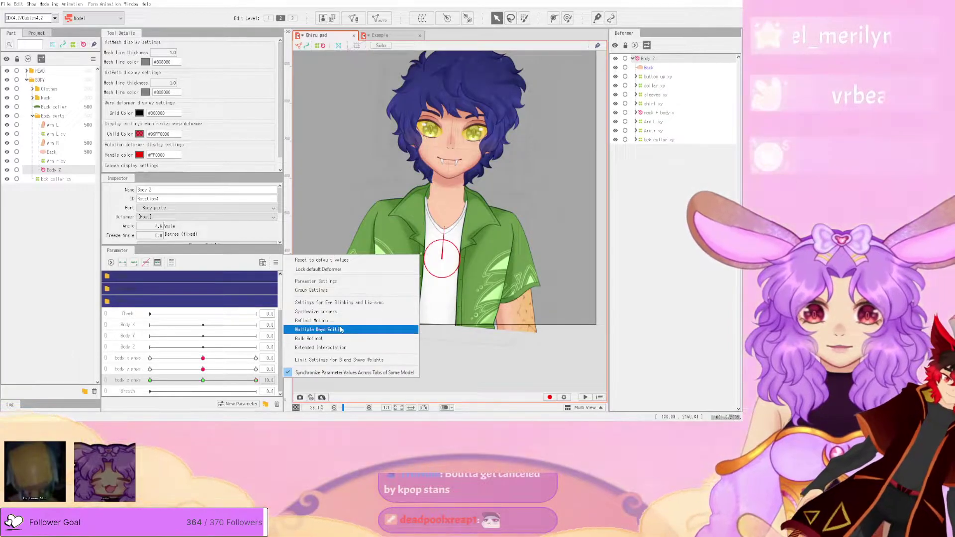
{"action": "left_click", "coordinate": [341, 324]}
{"action": "left_click", "coordinate": [237, 385]}
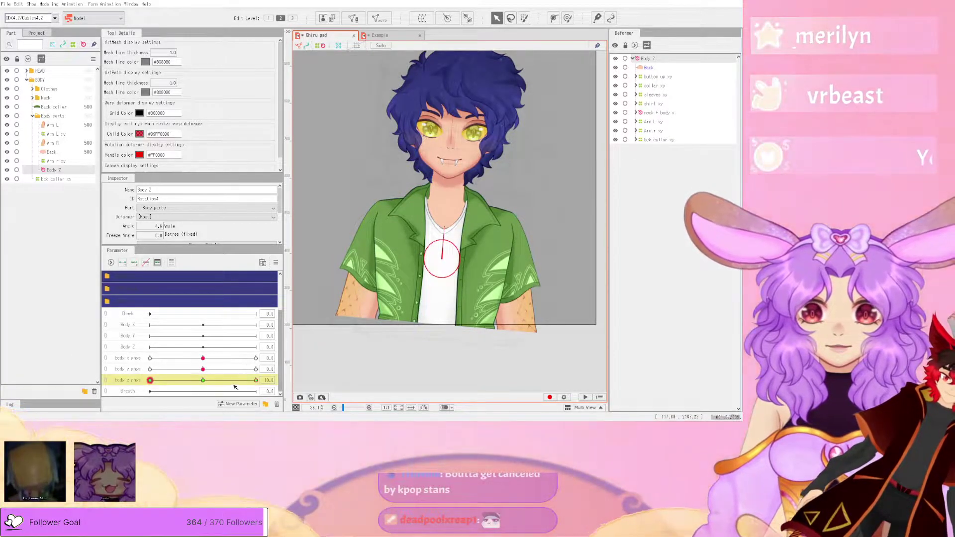
{"action": "left_click_drag", "start_coordinate": [219, 384], "coordinate": [312, 396]}
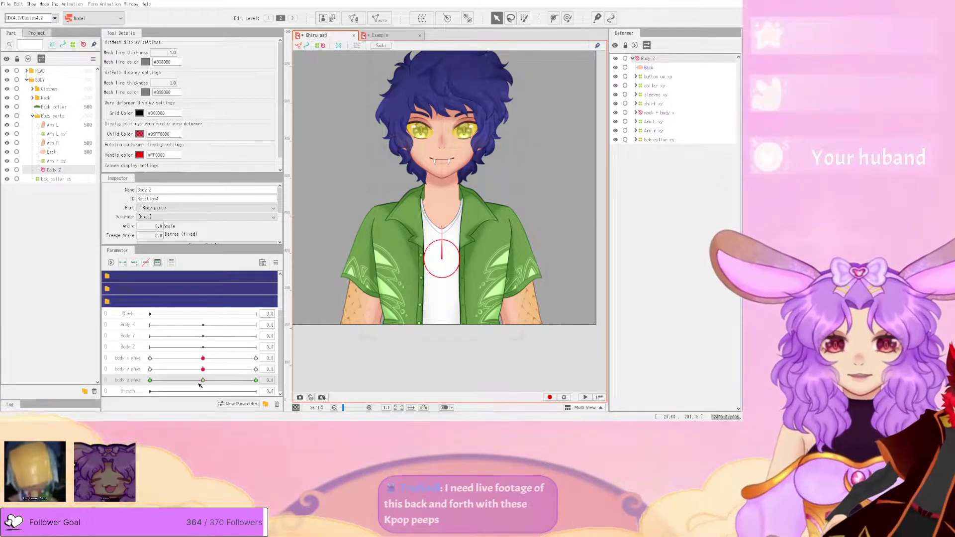
- In the physics settings, set up a body z group with the Body Z Phys pendulum preset and add body z phys as output
{"action": "left_click", "coordinate": [49, 4]}
{"action": "left_click", "coordinate": [71, 162]}
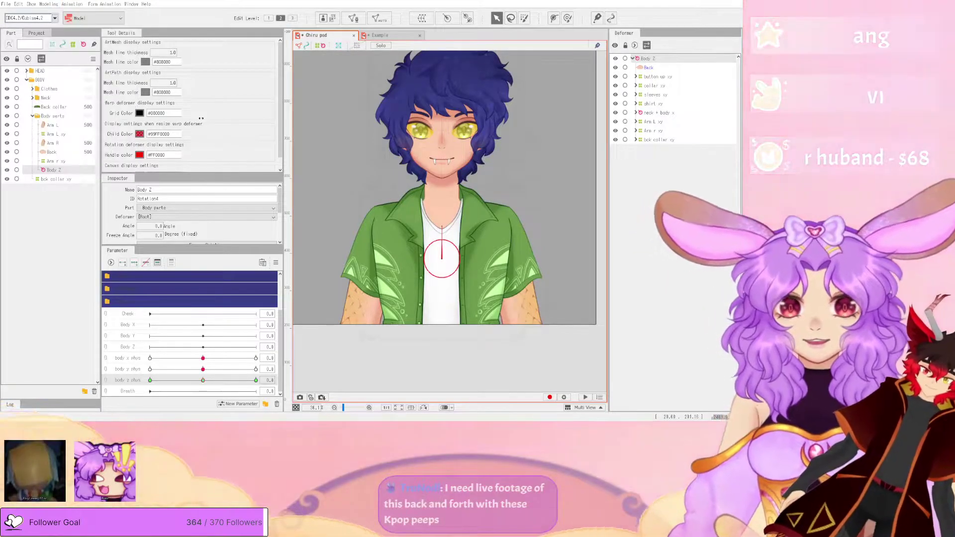
{"action": "left_click", "coordinate": [747, 1]}
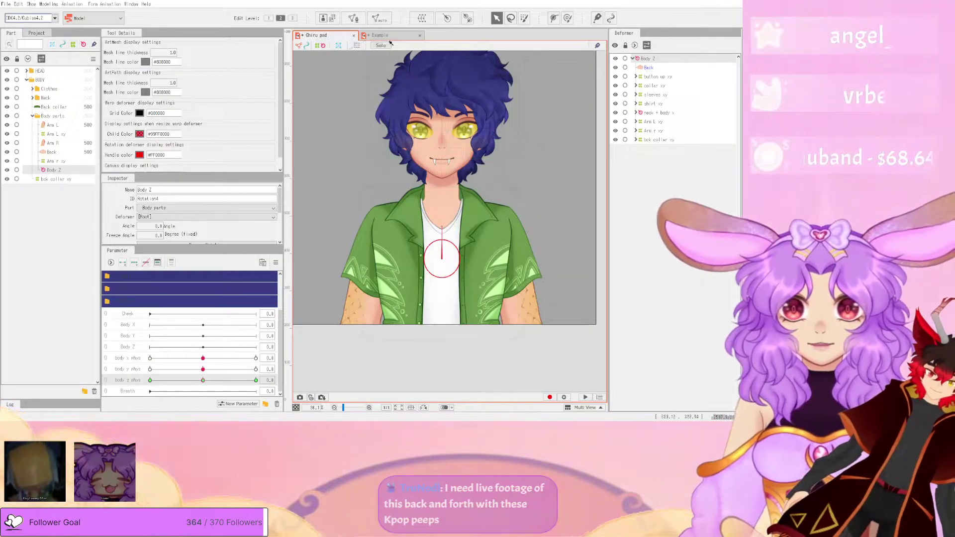
{"action": "left_click", "coordinate": [56, 5]}
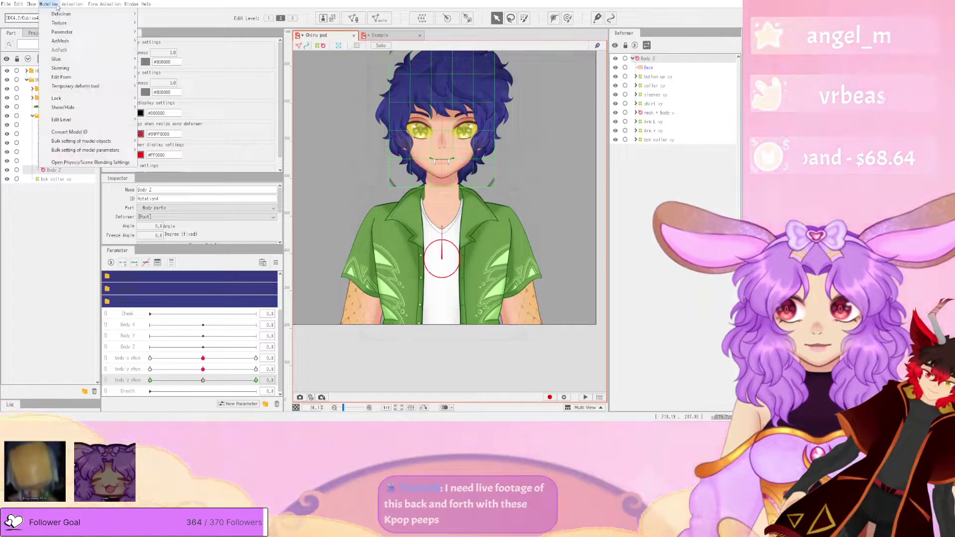
{"action": "left_click", "coordinate": [88, 163]}
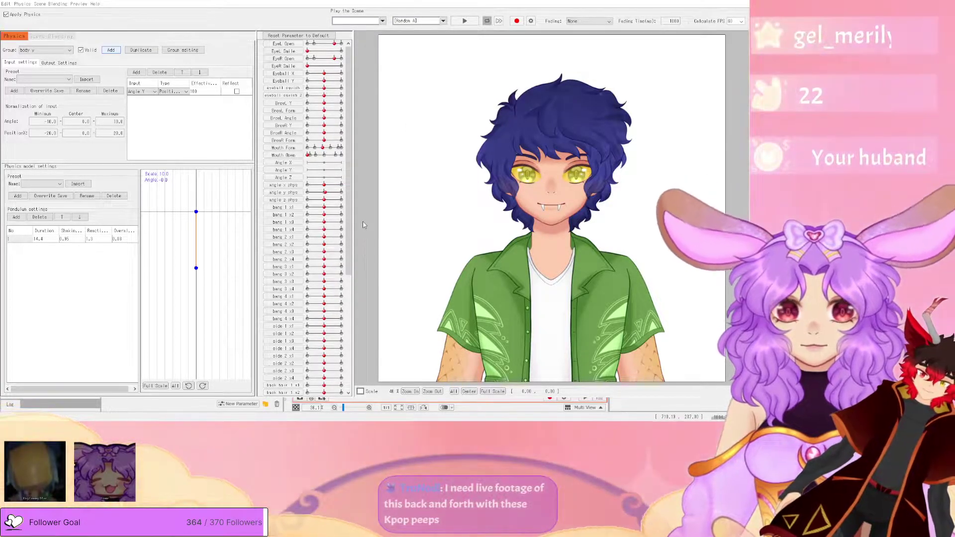
{"action": "left_click", "coordinate": [363, 222]}
{"action": "left_click", "coordinate": [59, 63]}
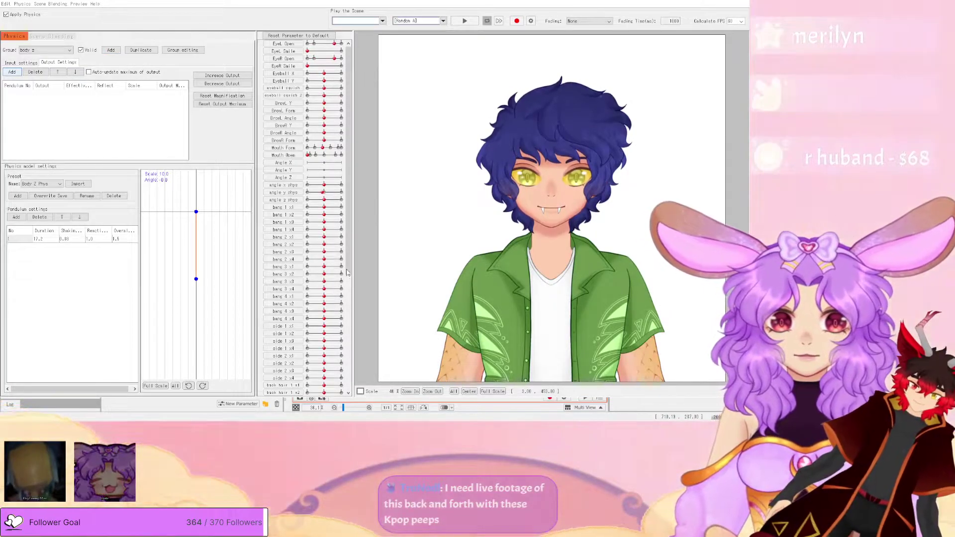
{"action": "left_click", "coordinate": [348, 311]}
- Test the body z physics by leading the preview model's head and gaze from side to side and up and down
{"action": "left_click_drag", "start_coordinate": [451, 264], "coordinate": [648, 227]}
{"action": "scroll", "coordinate": [649, 227], "scroll_direction": "down", "scroll_amount": 3}
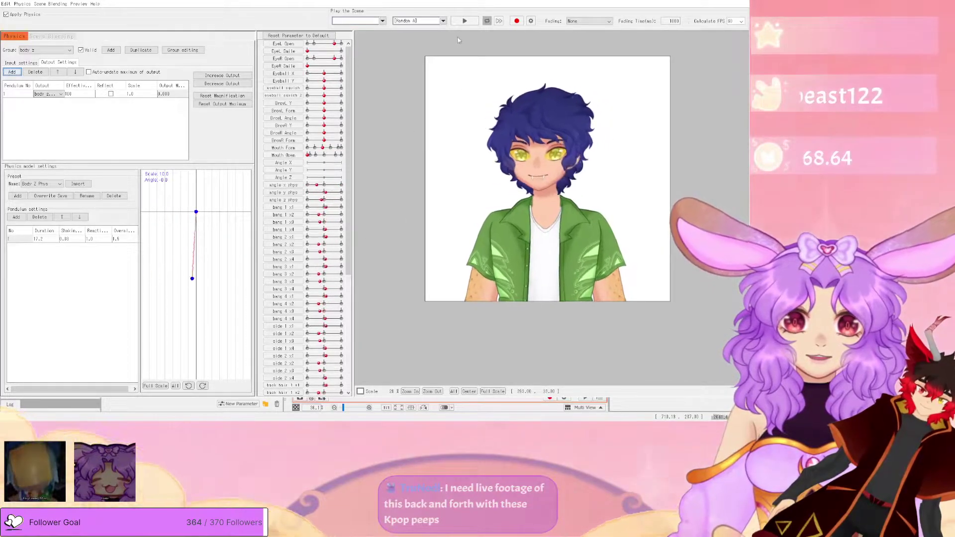
{"action": "left_click_drag", "start_coordinate": [637, 178], "coordinate": [445, 223]}
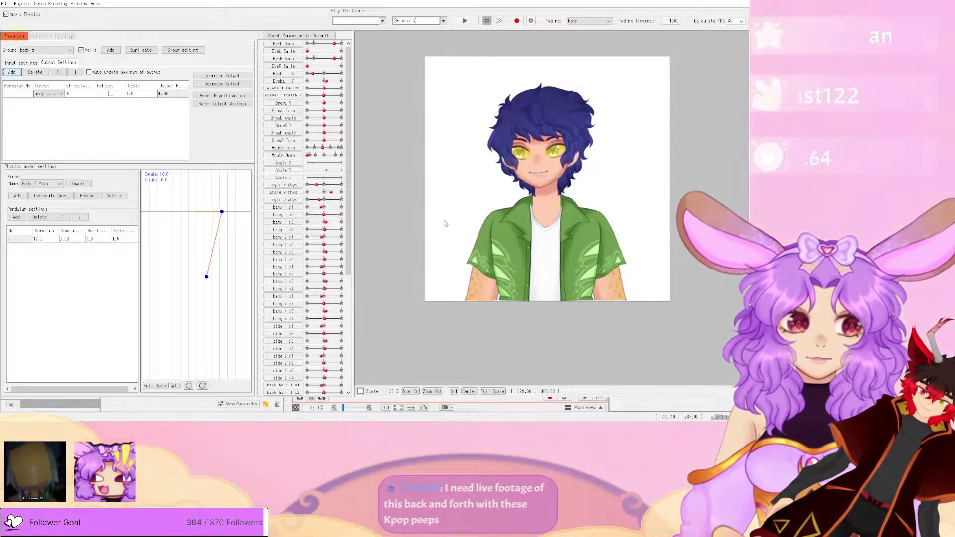
{"action": "left_click_drag", "start_coordinate": [543, 112], "coordinate": [540, 67]}
{"action": "left_click_drag", "start_coordinate": [517, 216], "coordinate": [534, 296]}
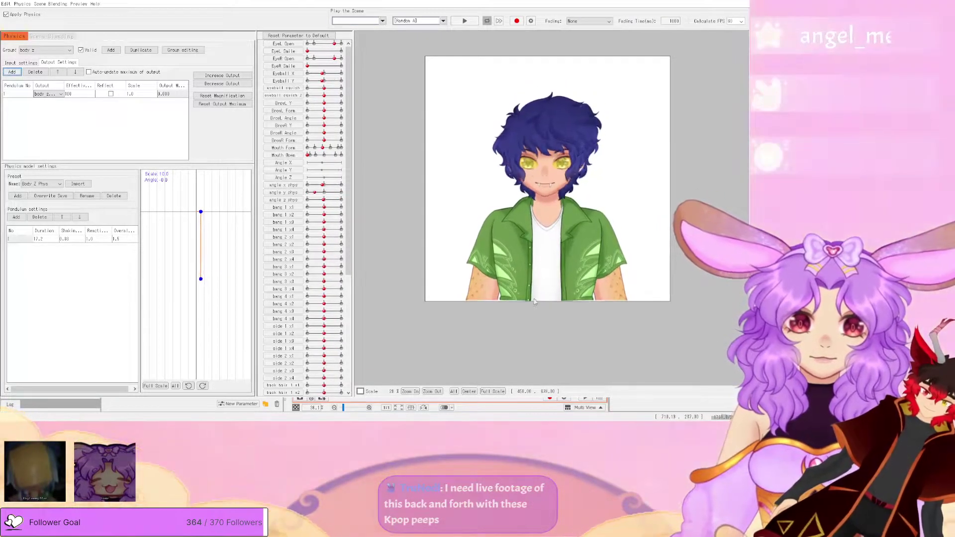
{"action": "left_click_drag", "start_coordinate": [551, 57], "coordinate": [464, 74]}
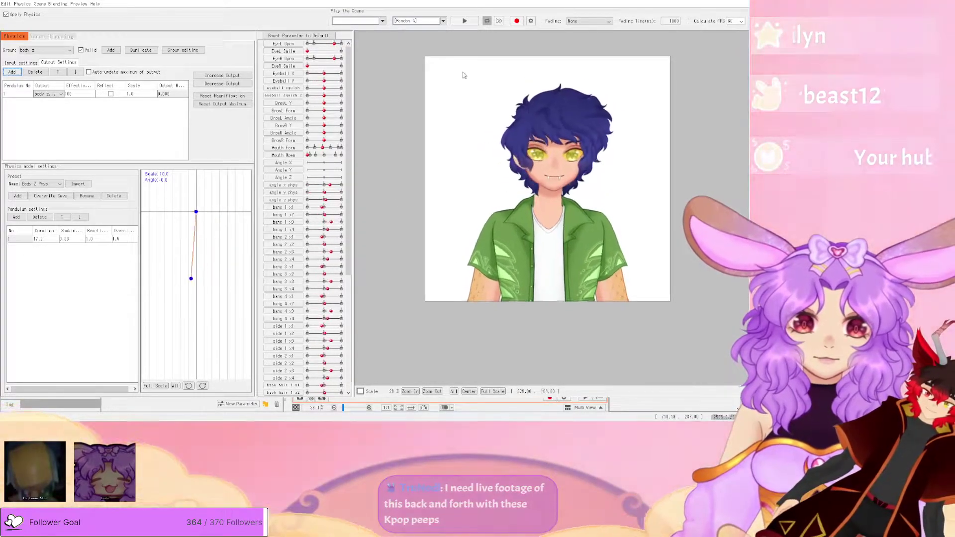
- Play the Random Pose scene to check the body physics, stop it, and close the physics settings
{"action": "left_click", "coordinate": [434, 22]}
{"action": "left_click", "coordinate": [460, 21]}
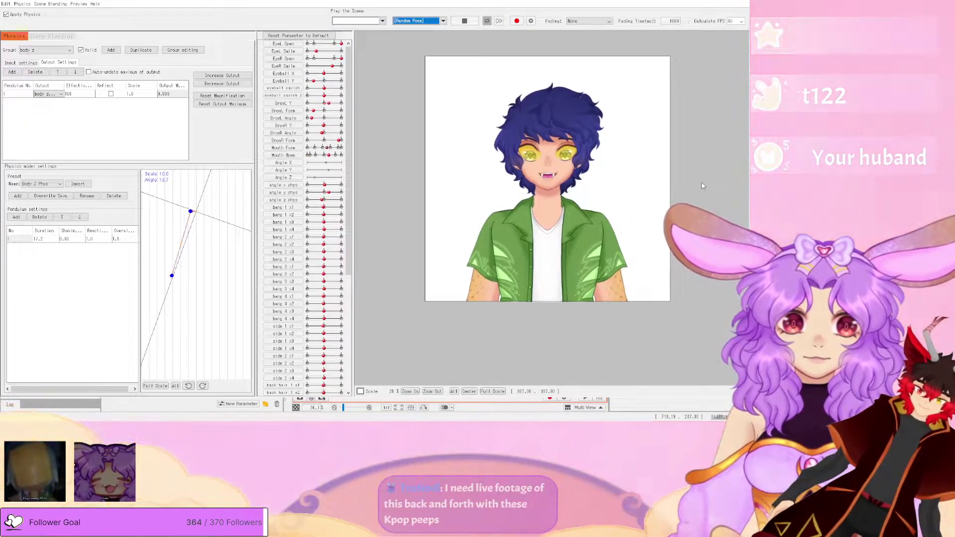
{"action": "scroll", "coordinate": [633, 195], "scroll_direction": "up", "scroll_amount": 2}
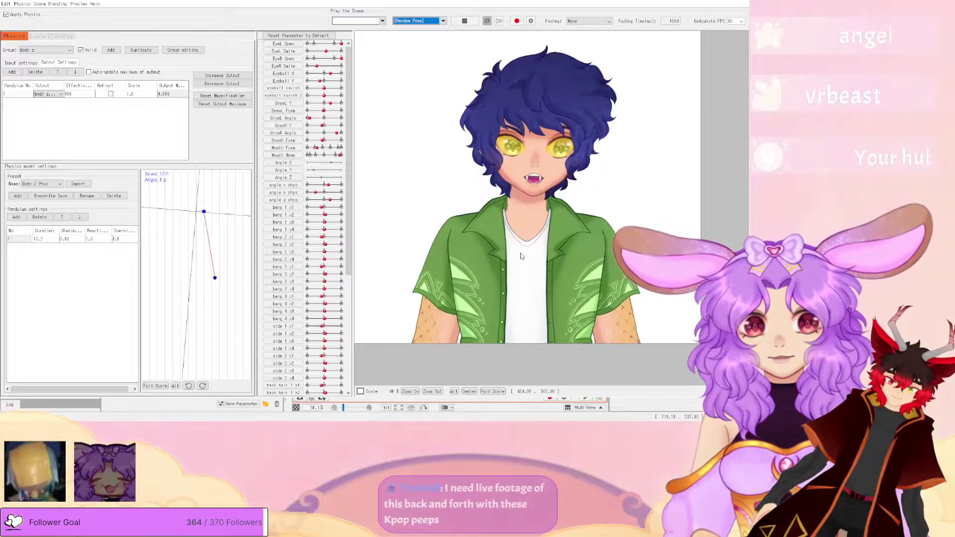
{"action": "left_click", "coordinate": [460, 21]}
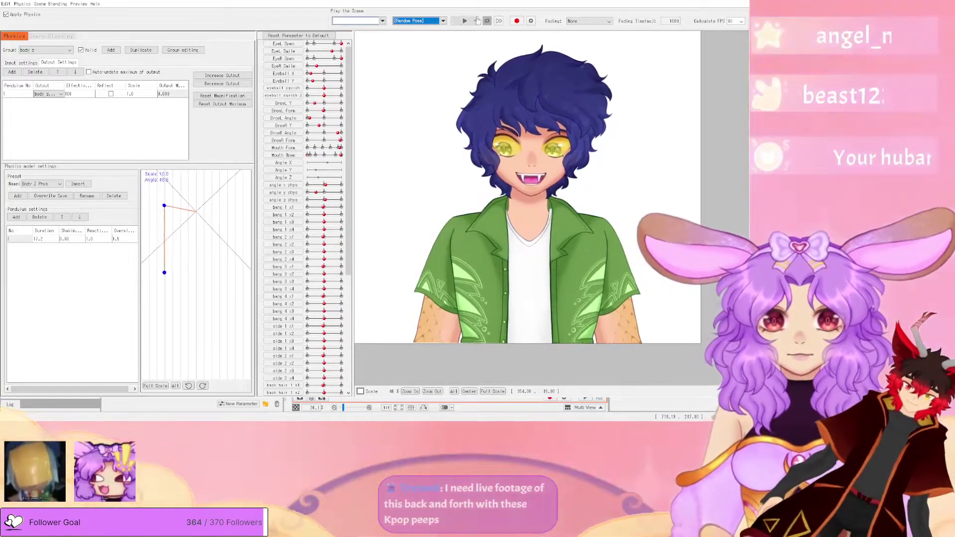
{"action": "left_click", "coordinate": [738, 1]}
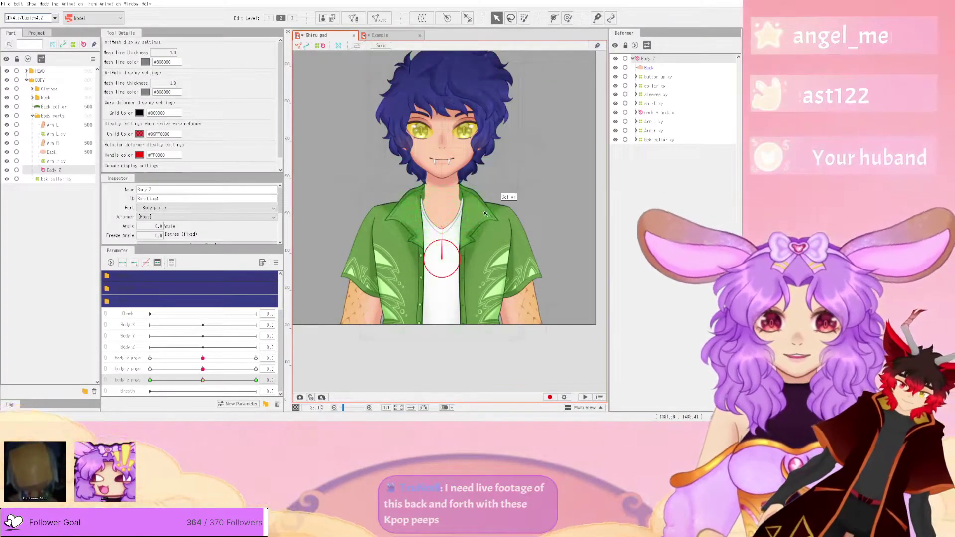
- Create a new parameter folder and name it body
{"action": "left_click", "coordinate": [485, 213]}
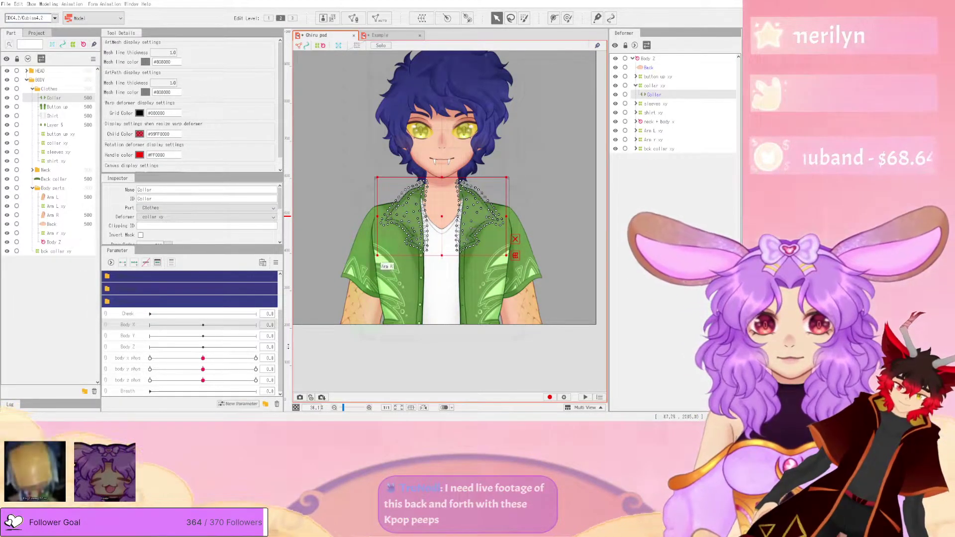
{"action": "left_click", "coordinate": [265, 404]}
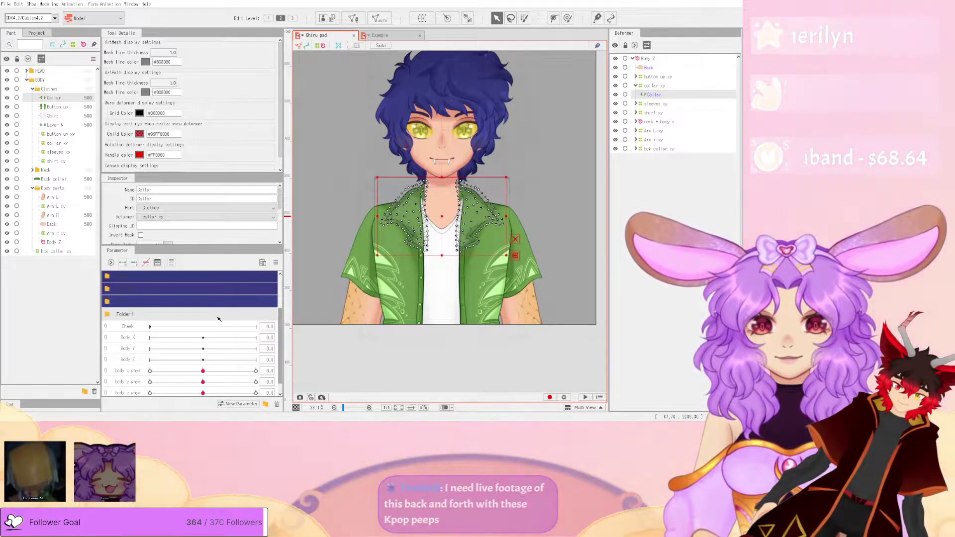
{"action": "double_click", "coordinate": [141, 316]}
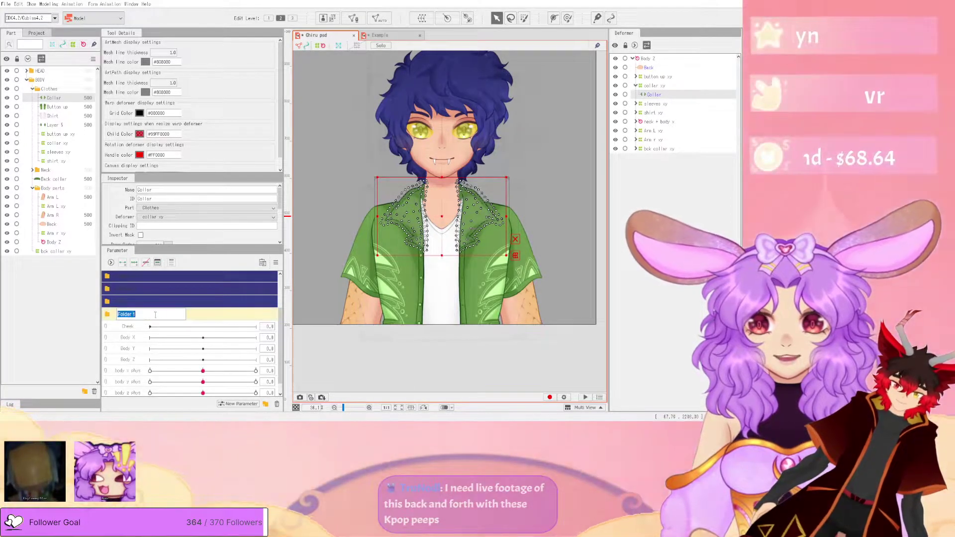
{"action": "type", "text": "body"}
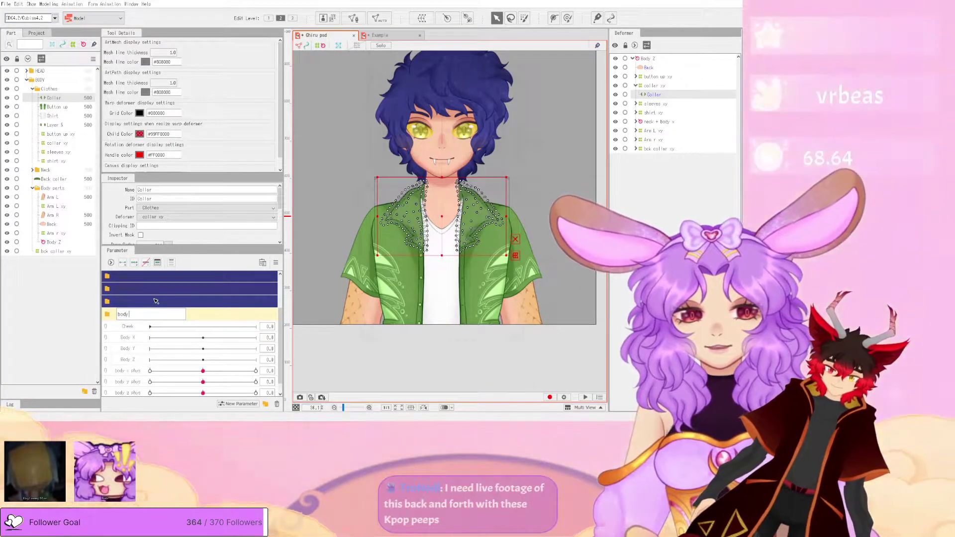
{"action": "key", "text": "Return"}
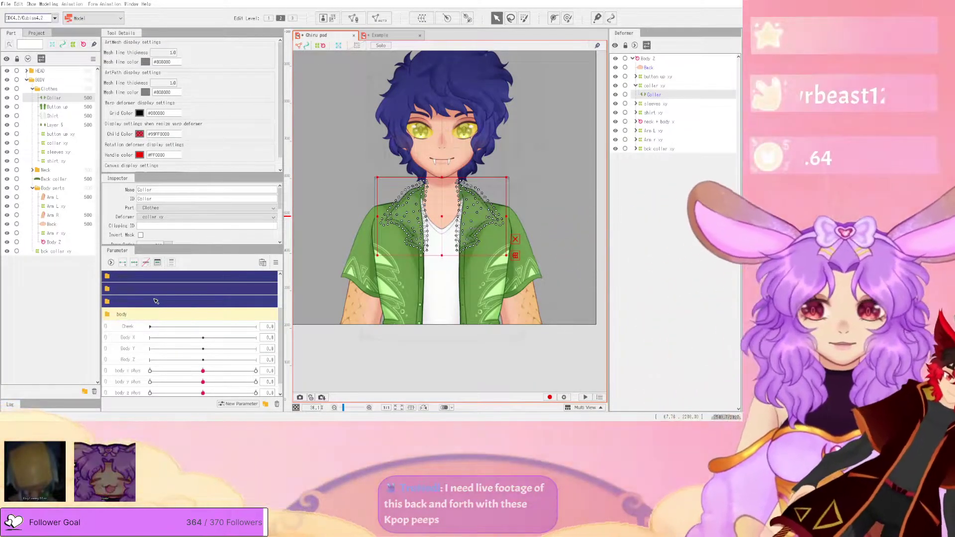
- Move Body X, Body Y, Body Z and the three body phys parameters into the body folder
{"action": "scroll", "coordinate": [160, 351], "scroll_direction": "down", "scroll_amount": 1}
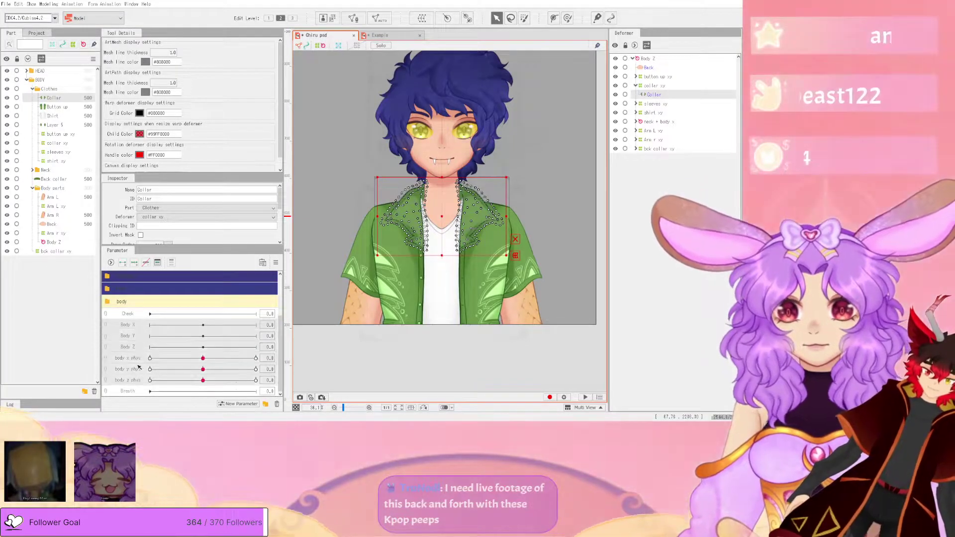
{"action": "scroll", "coordinate": [188, 334], "scroll_direction": "up", "scroll_amount": 5}
{"action": "left_click_drag", "start_coordinate": [188, 336], "coordinate": [165, 365]}
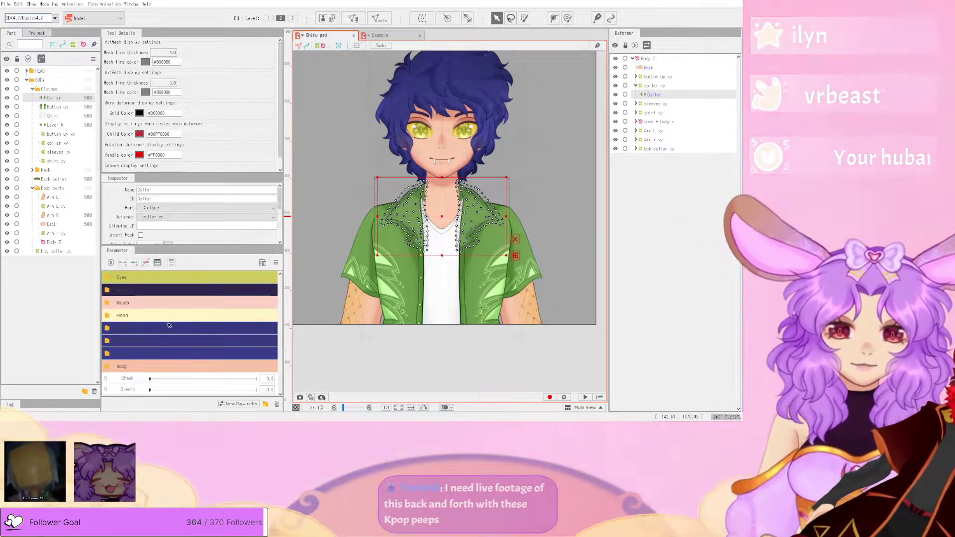
- Add a cloth x1 parameter and wrap the Collar mesh in a warp deformer named x1 phys under collar xy
{"action": "scroll", "coordinate": [413, 214], "scroll_direction": "up", "scroll_amount": 3}
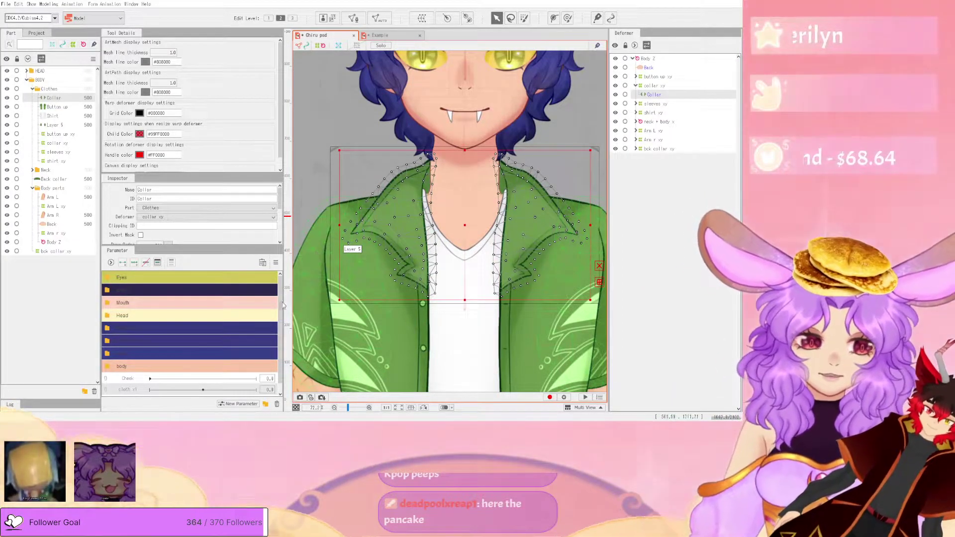
{"action": "scroll", "coordinate": [437, 225], "scroll_direction": "down", "scroll_amount": 4}
{"action": "scroll", "coordinate": [447, 226], "scroll_direction": "up", "scroll_amount": 3}
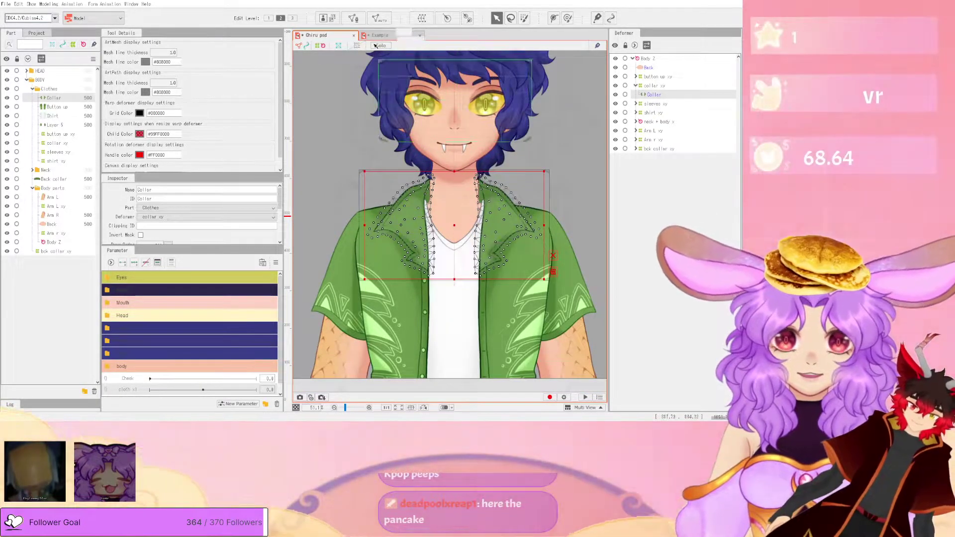
{"action": "left_click", "coordinate": [656, 86]}
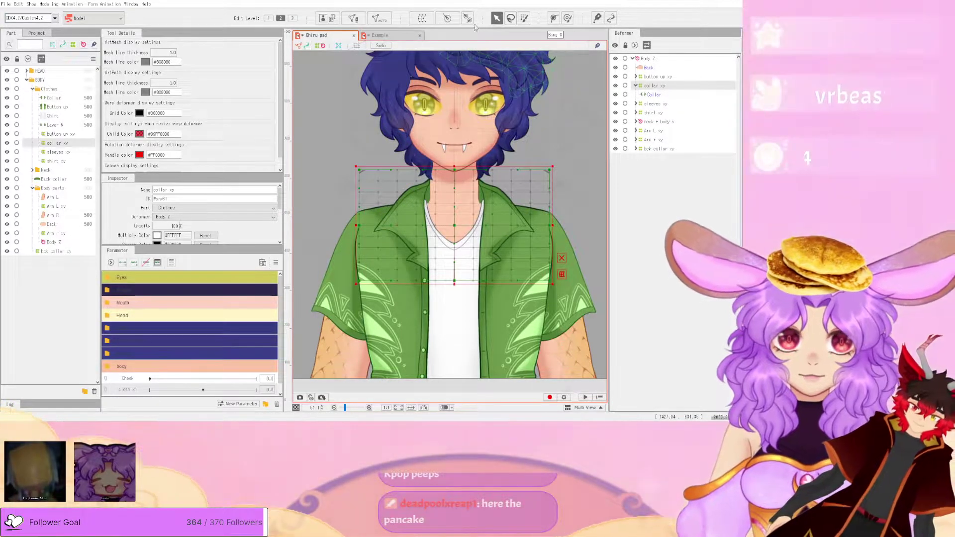
{"action": "left_click", "coordinate": [652, 95]}
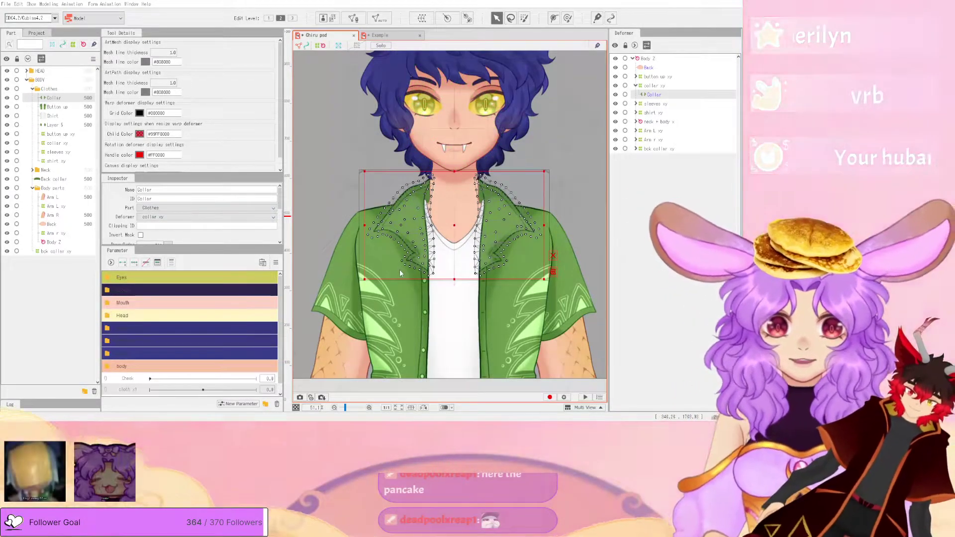
{"action": "key", "text": "Return"}
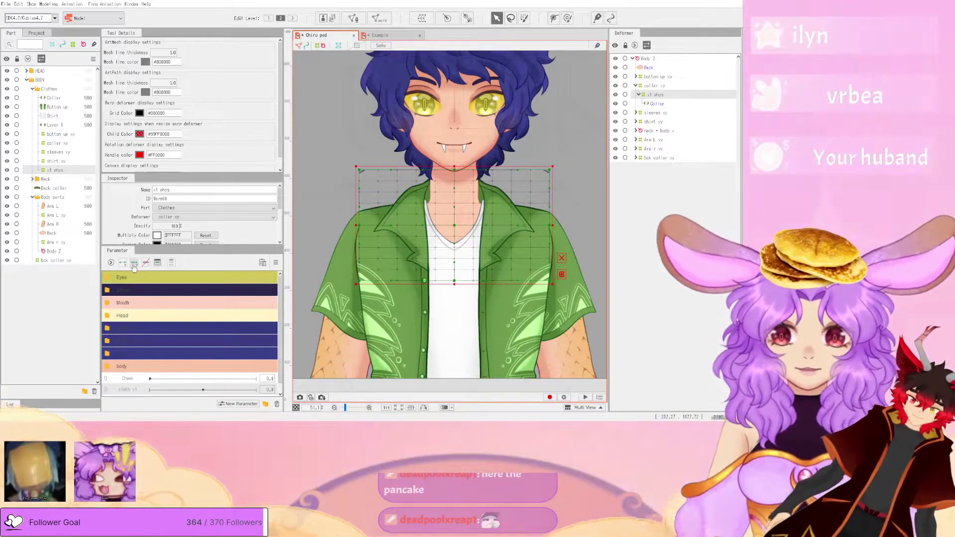
- Add three keys to cloth x1 for x1 phys and bend the collar grid sideways at the 1.0 key
{"action": "left_click", "coordinate": [133, 263]}
{"action": "scroll", "coordinate": [402, 241], "scroll_direction": "down", "scroll_amount": 1}
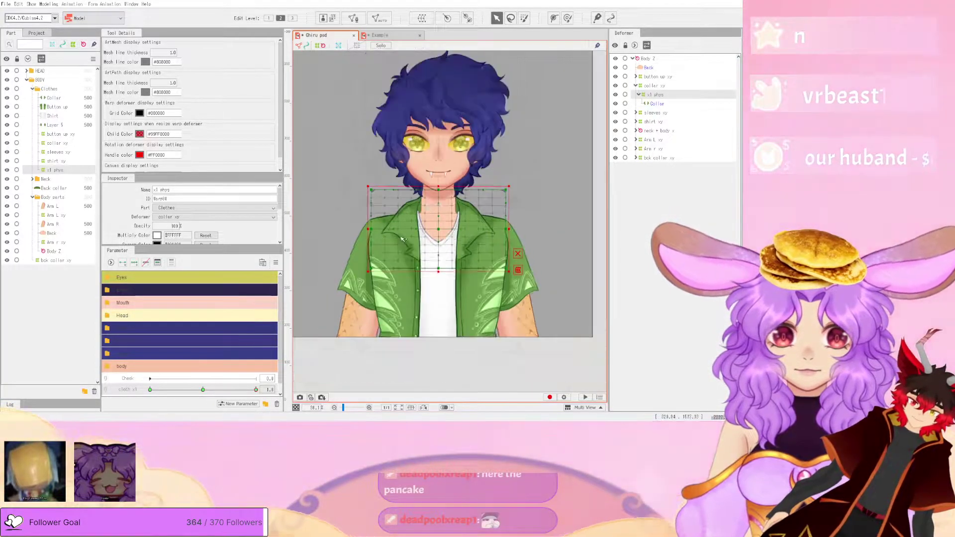
{"action": "scroll", "coordinate": [402, 240], "scroll_direction": "up", "scroll_amount": 2}
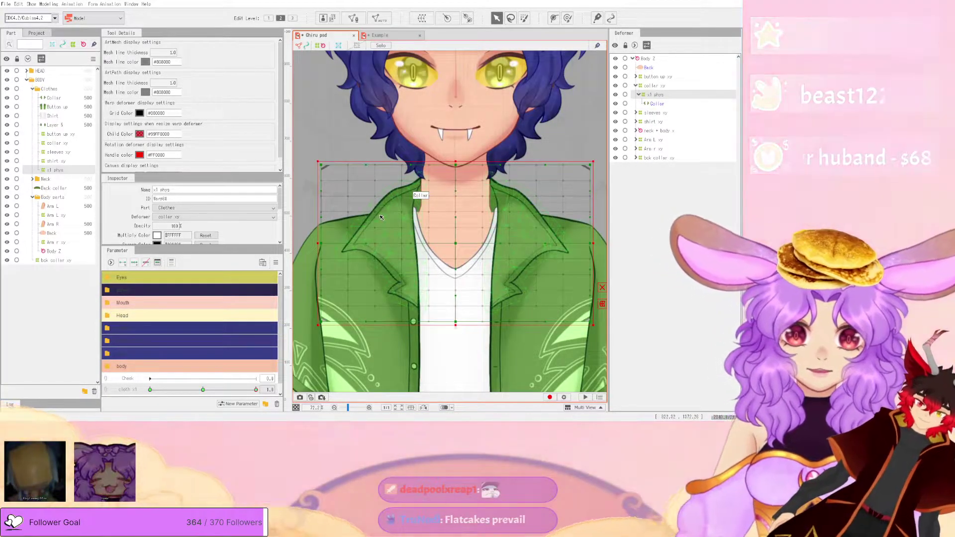
{"action": "scroll", "coordinate": [466, 222], "scroll_direction": "down", "scroll_amount": 1}
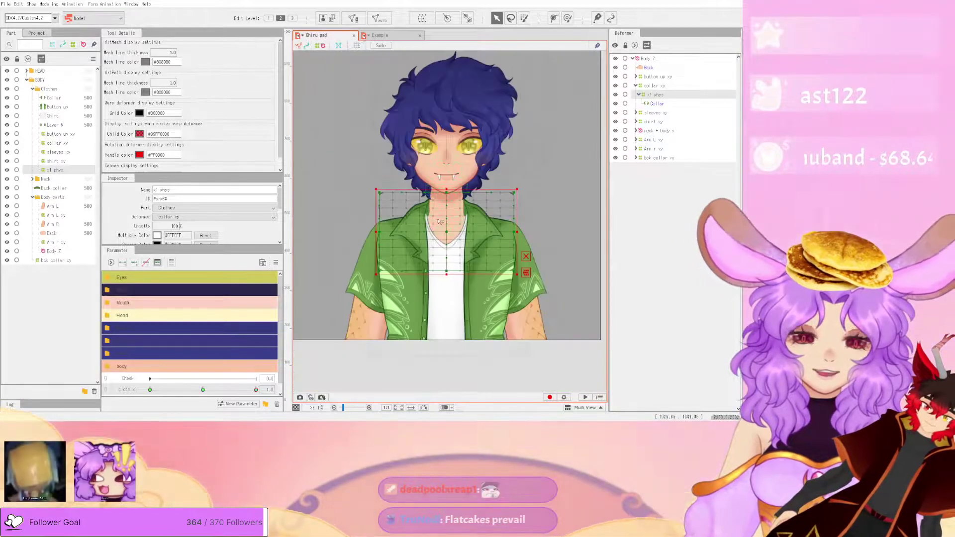
{"action": "scroll", "coordinate": [532, 240], "scroll_direction": "up", "scroll_amount": 1}
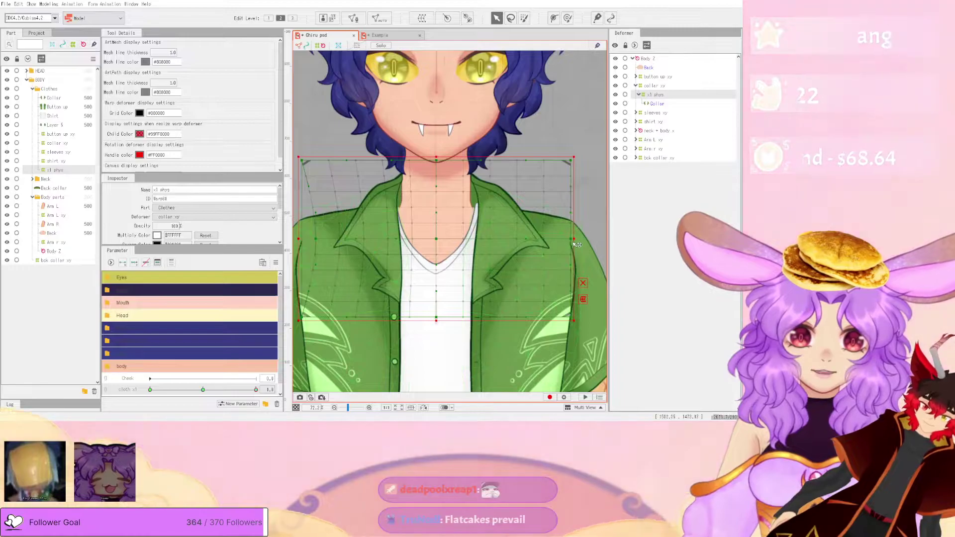
{"action": "scroll", "coordinate": [477, 239], "scroll_direction": "up", "scroll_amount": 3}
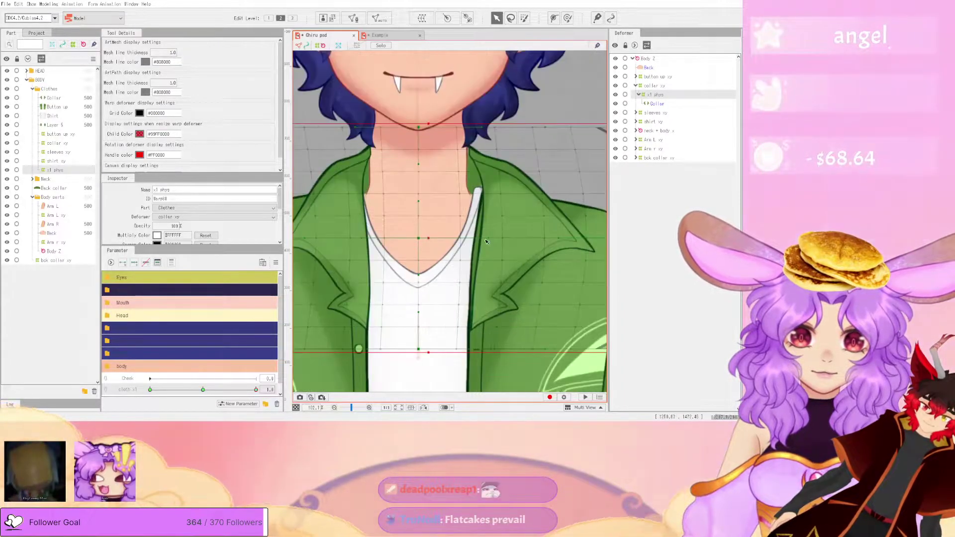
{"action": "scroll", "coordinate": [474, 238], "scroll_direction": "down", "scroll_amount": 3}
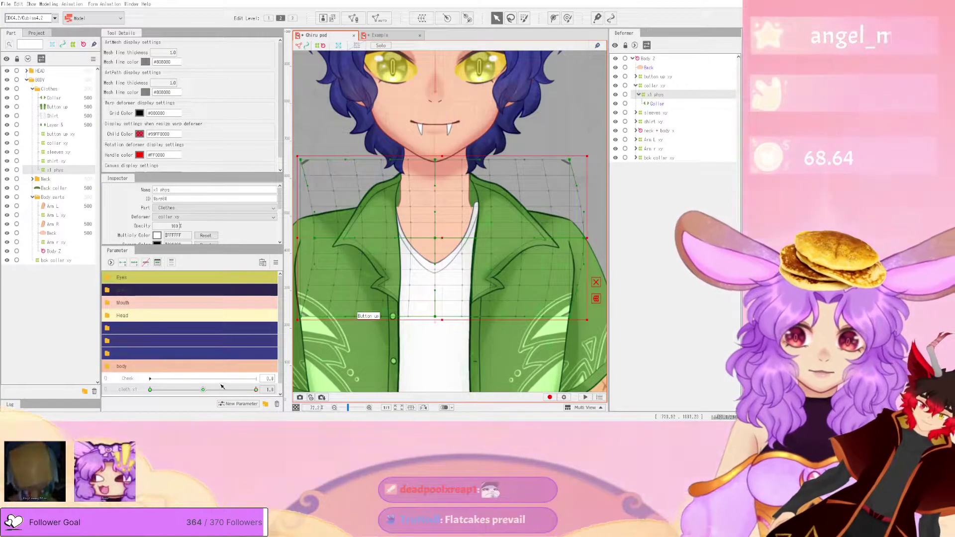
- Reflect the collar's cloth x1 deformation onto the opposite key and move through the parameter to compare both sides
{"action": "left_click_drag", "start_coordinate": [199, 389], "coordinate": [256, 390]}
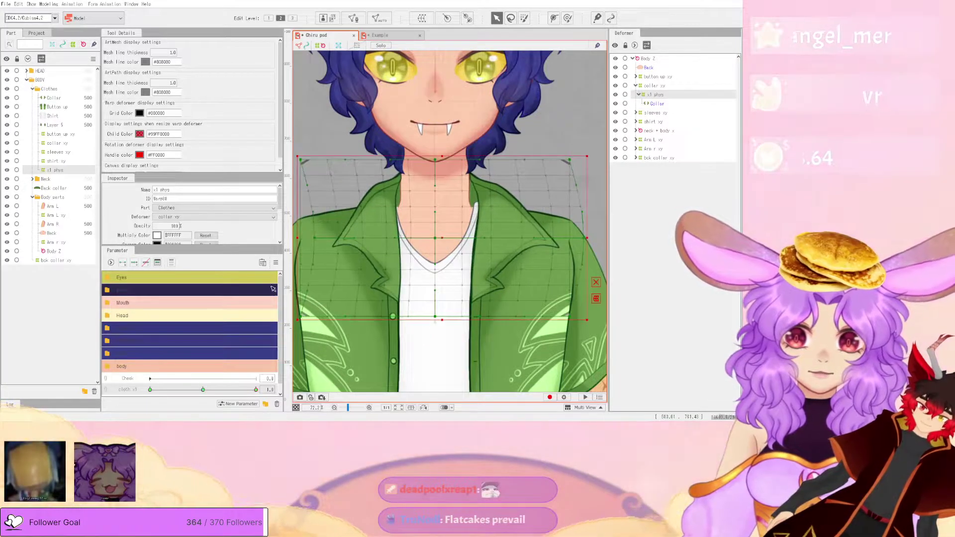
{"action": "left_click", "coordinate": [280, 265]}
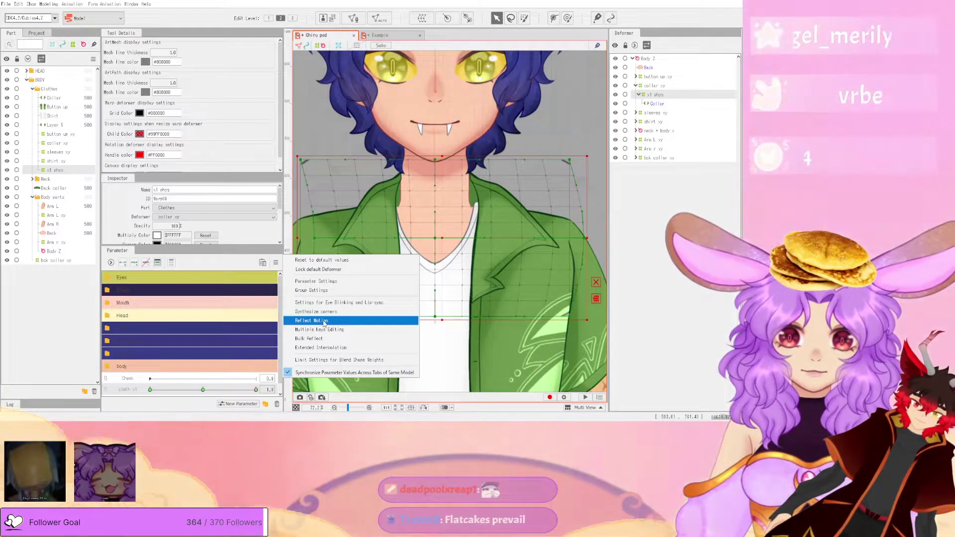
{"action": "left_click", "coordinate": [323, 321]}
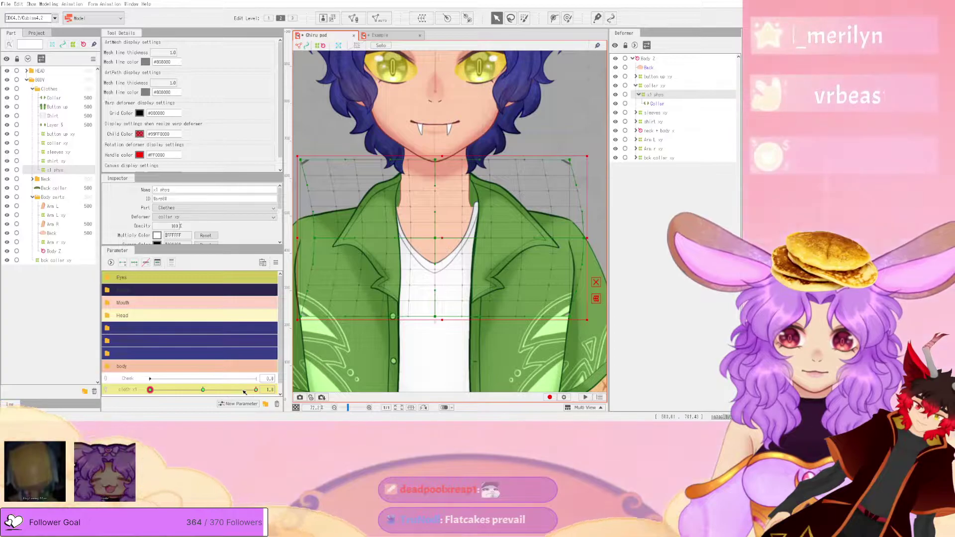
{"action": "left_click_drag", "start_coordinate": [145, 407], "coordinate": [181, 378]}
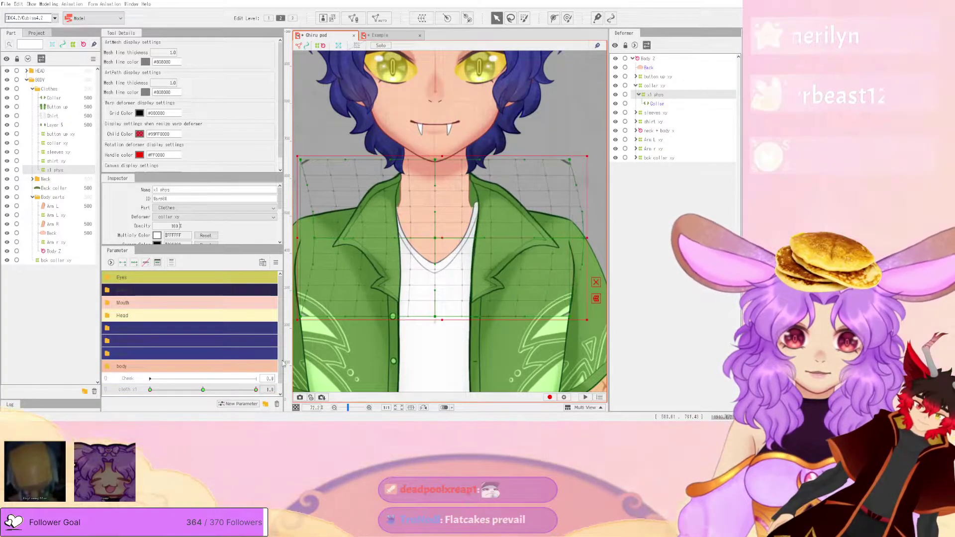
- Touch up the collar's inner edge on x1 phys, reflect the cloth x1 motion again, and return the parameter to 0
{"action": "scroll", "coordinate": [478, 251], "scroll_direction": "up", "scroll_amount": 3}
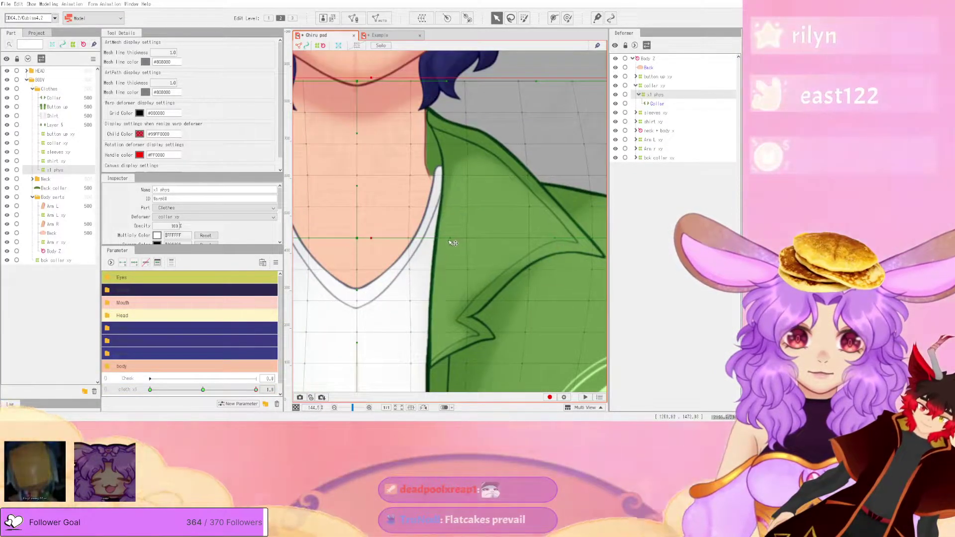
{"action": "scroll", "coordinate": [453, 243], "scroll_direction": "down", "scroll_amount": 3}
{"action": "left_click", "coordinate": [262, 263]}
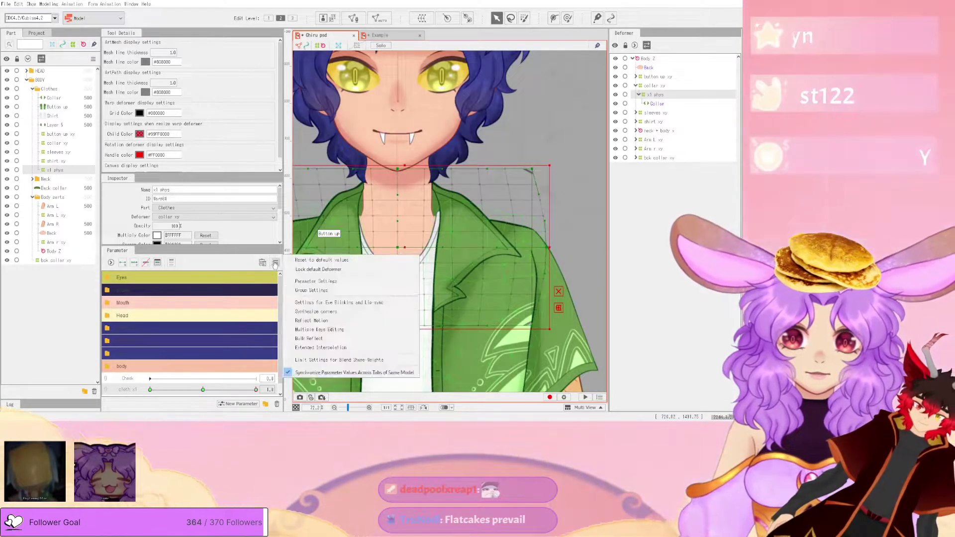
{"action": "left_click", "coordinate": [364, 291]}
{"action": "left_click_drag", "start_coordinate": [213, 390], "coordinate": [349, 394]}
{"action": "left_click_drag", "start_coordinate": [239, 386], "coordinate": [200, 411]}
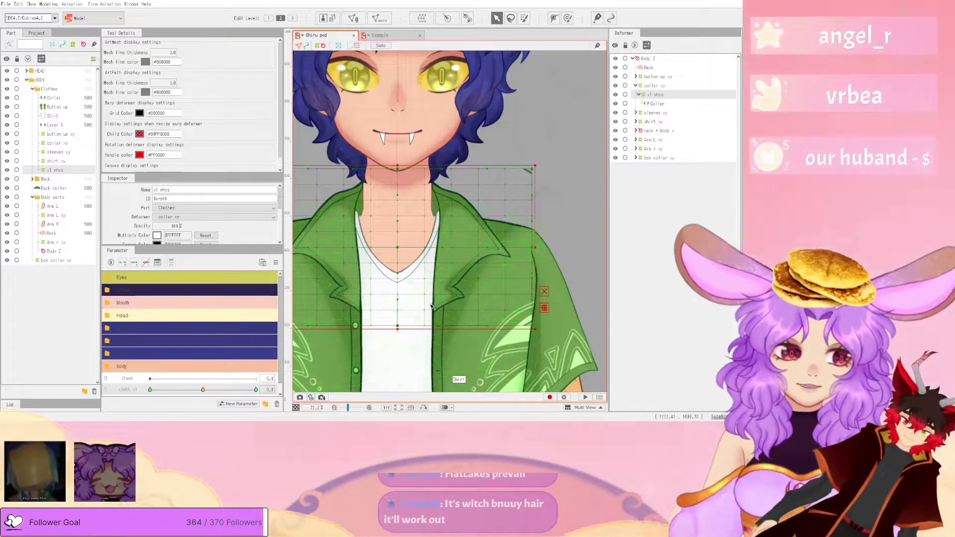
- Preview the collar's sway through the cloth x1 range on the whole model and reset the parameter to 0
{"action": "scroll", "coordinate": [431, 312], "scroll_direction": "down", "scroll_amount": 8}
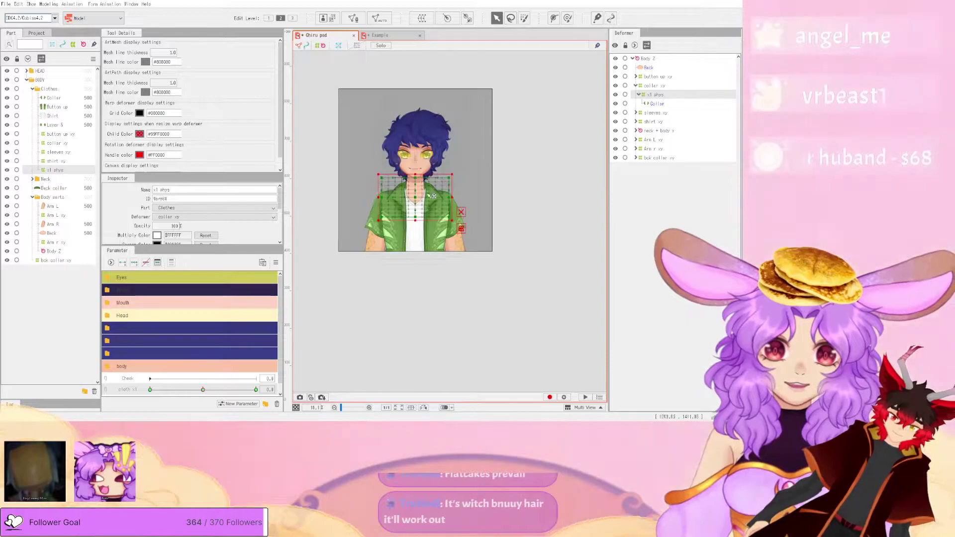
{"action": "scroll", "coordinate": [433, 196], "scroll_direction": "up", "scroll_amount": 6}
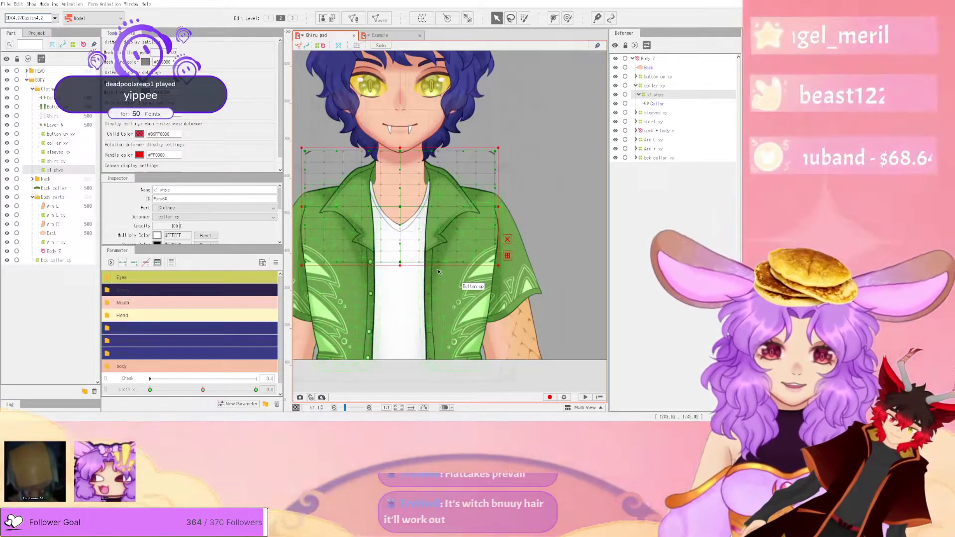
{"action": "scroll", "coordinate": [439, 271], "scroll_direction": "down", "scroll_amount": 6}
{"action": "scroll", "coordinate": [348, 290], "scroll_direction": "up", "scroll_amount": 4}
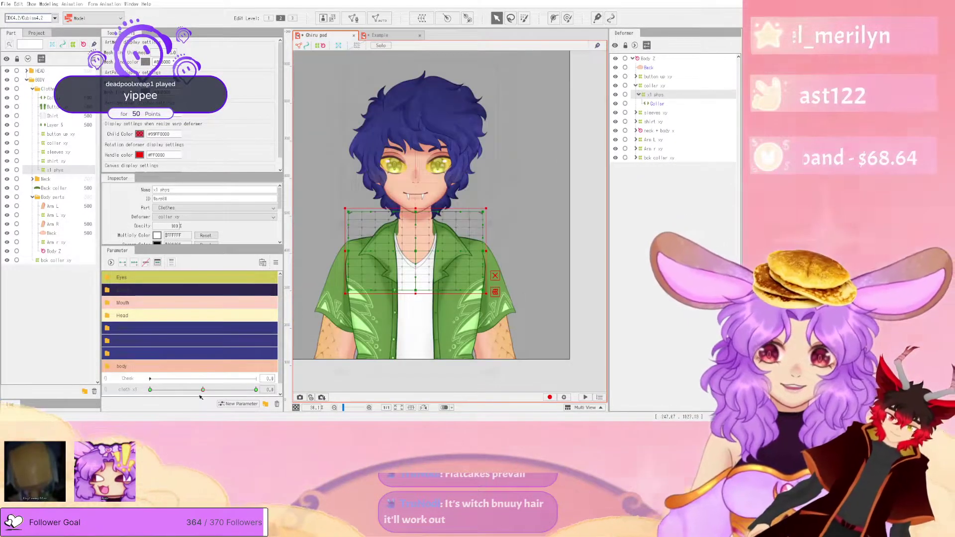
{"action": "left_click_drag", "start_coordinate": [203, 389], "coordinate": [106, 409]}
{"action": "left_click", "coordinate": [203, 390]}
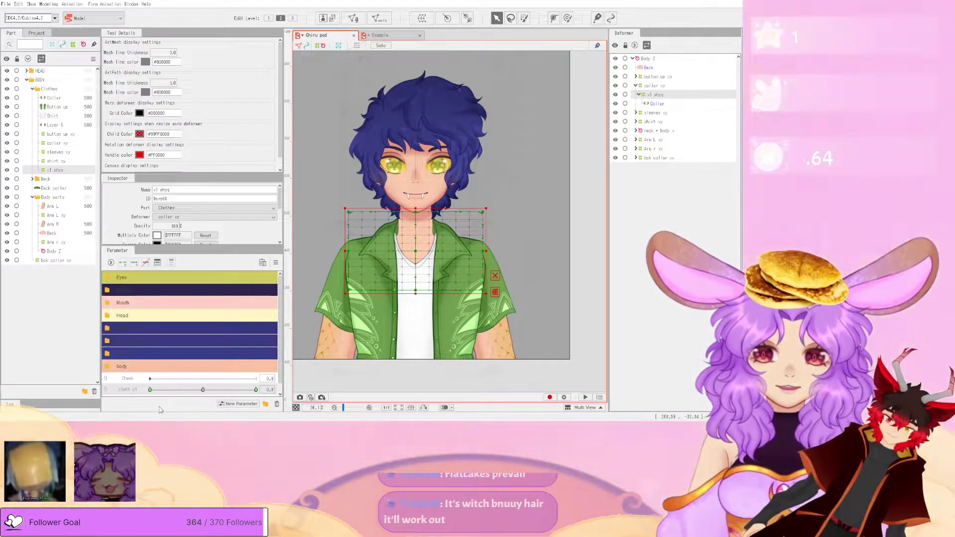
- Add a cloth x2 parameter, wrap x1 phys in a warp deformer named x2 phys, and give it three cloth x2 keys
{"action": "scroll", "coordinate": [169, 395], "scroll_direction": "down", "scroll_amount": 1}
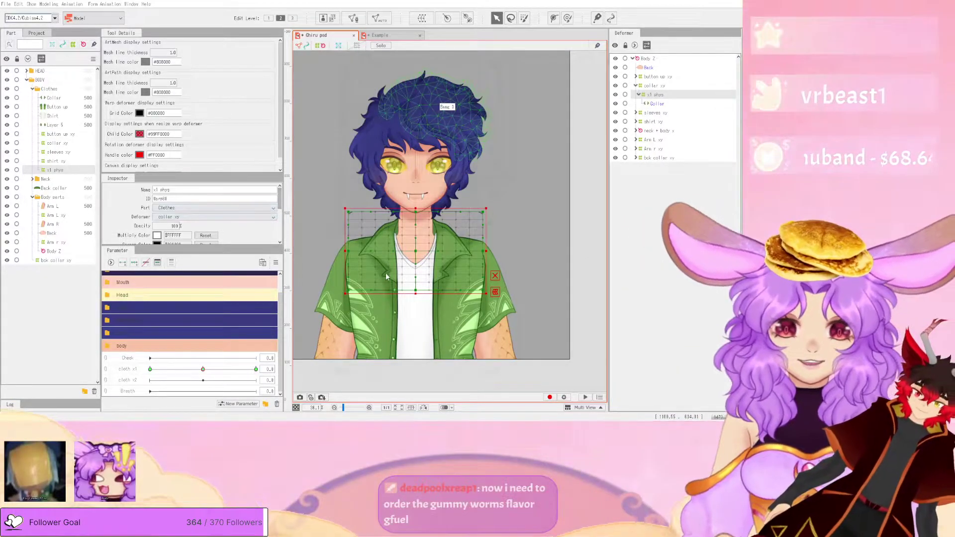
{"action": "left_click", "coordinate": [386, 273]}
{"action": "left_click", "coordinate": [128, 380]}
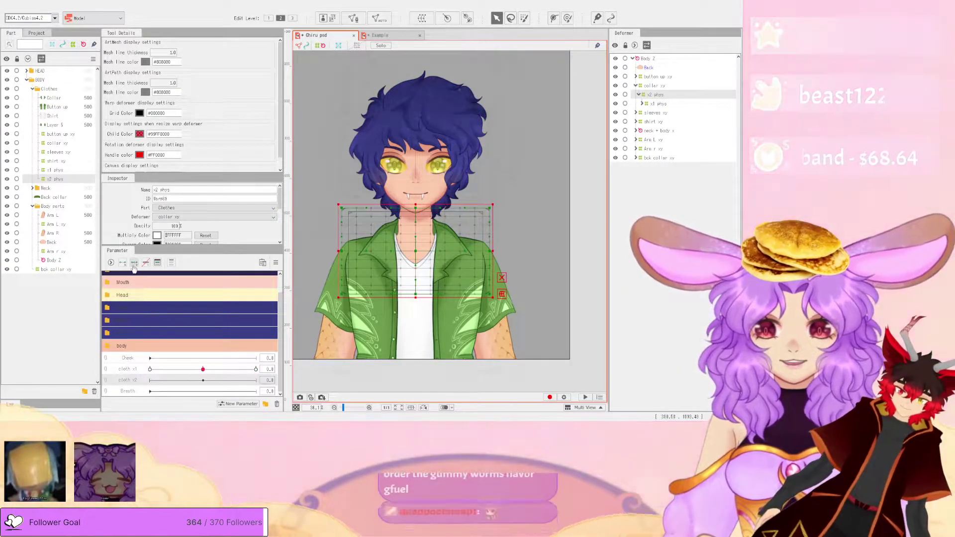
{"action": "left_click", "coordinate": [134, 265]}
- Bend the x2 phys grid sideways at the cloth x2 1.0 key, shifting its lower part outward
{"action": "scroll", "coordinate": [419, 280], "scroll_direction": "up", "scroll_amount": 3}
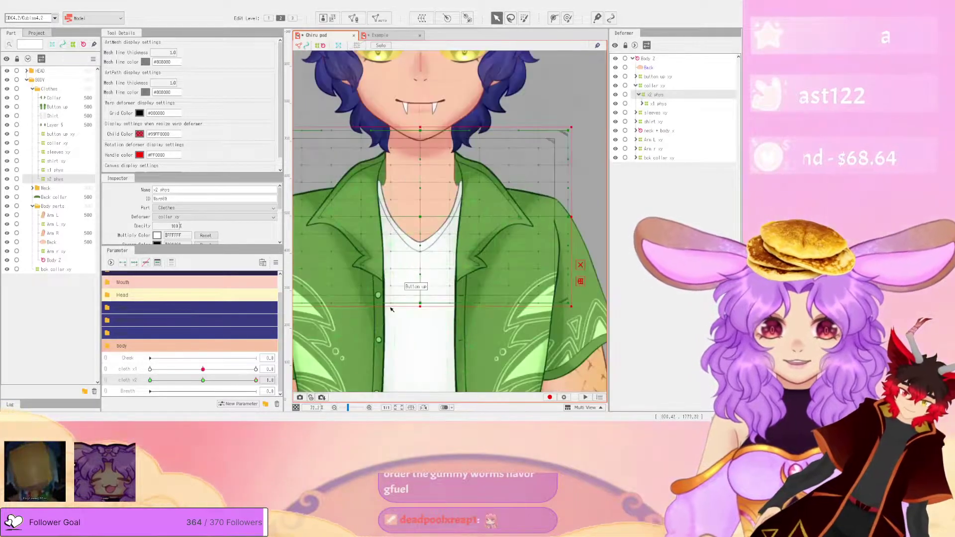
{"action": "scroll", "coordinate": [348, 299], "scroll_direction": "down", "scroll_amount": 1}
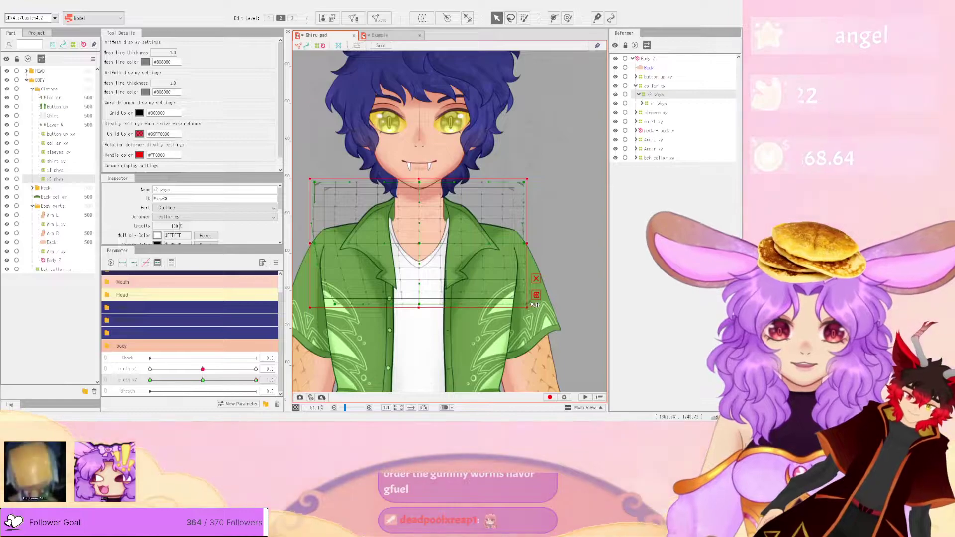
{"action": "left_click_drag", "start_coordinate": [524, 302], "coordinate": [539, 302]}
{"action": "scroll", "coordinate": [394, 305], "scroll_direction": "up", "scroll_amount": 3}
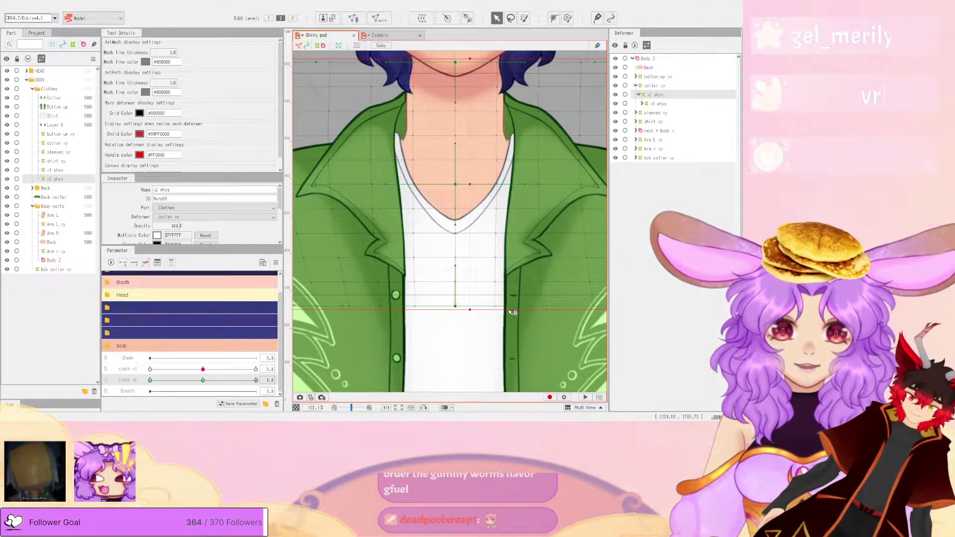
{"action": "scroll", "coordinate": [517, 312], "scroll_direction": "down", "scroll_amount": 2}
- Check the x2 phys bend across cloth x2 and reflect the 1.0 deformation onto the opposite key
{"action": "left_click_drag", "start_coordinate": [256, 380], "coordinate": [247, 380]}
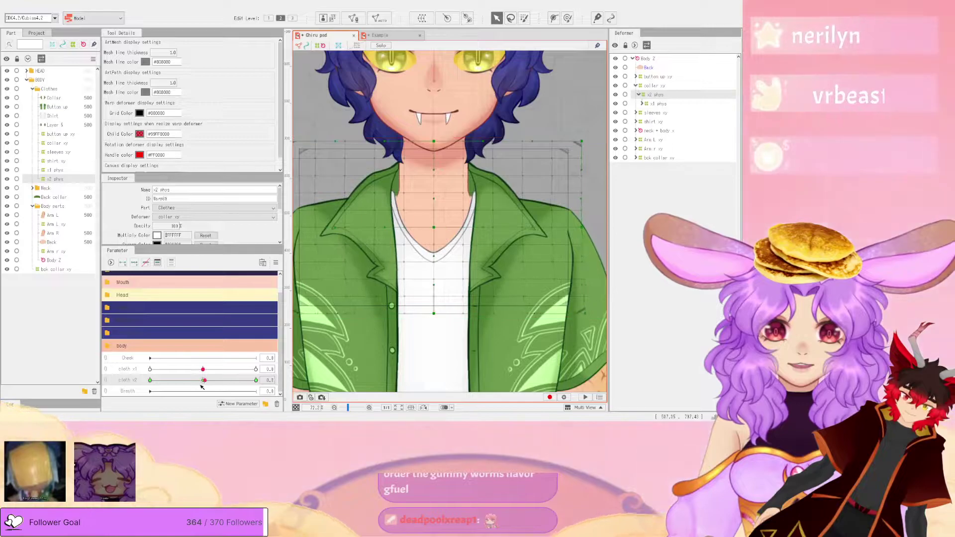
{"action": "left_click_drag", "start_coordinate": [220, 380], "coordinate": [268, 387]}
{"action": "left_click_drag", "start_coordinate": [171, 388], "coordinate": [261, 389]}
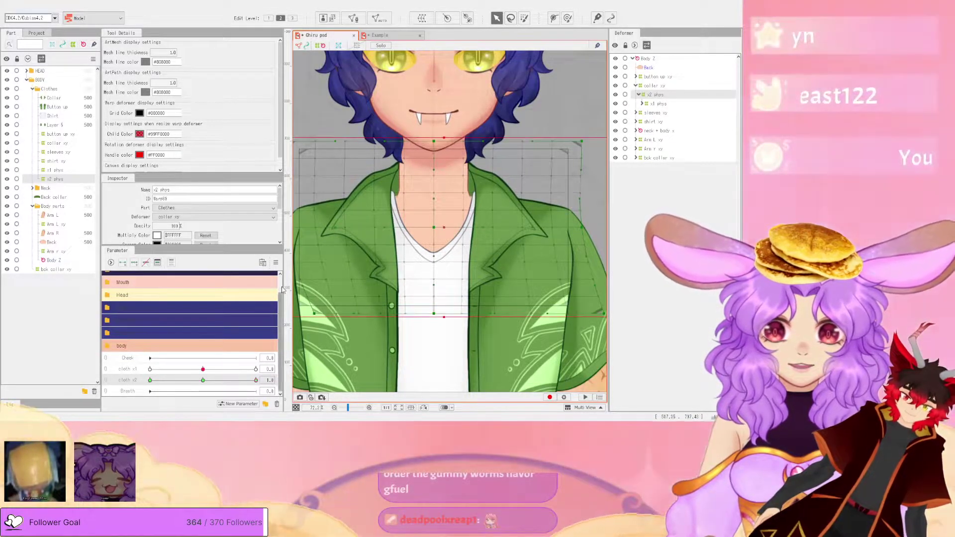
{"action": "left_click", "coordinate": [276, 262]}
{"action": "left_click", "coordinate": [351, 329]}
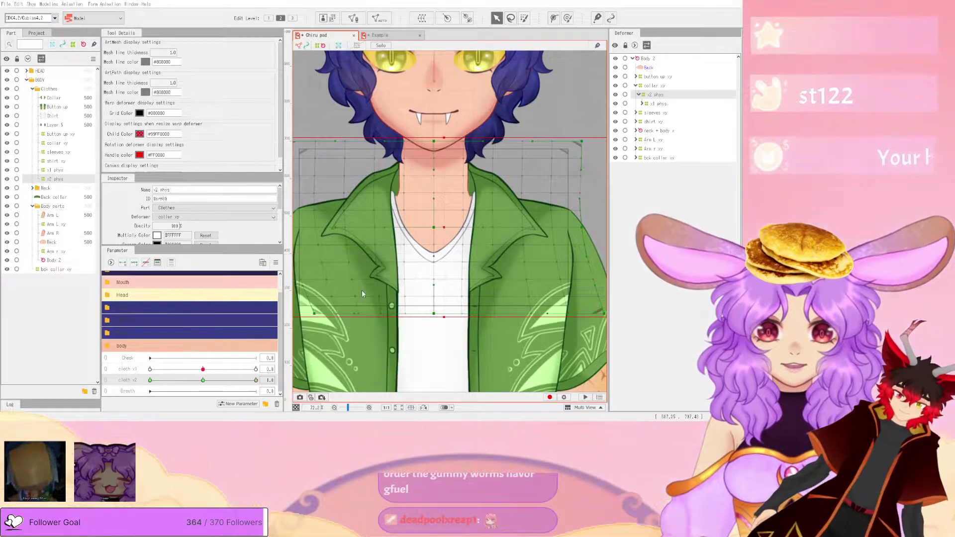
- Preview the mirrored collar sway between the cloth x2 extremes and reset the parameter to 0
{"action": "left_click_drag", "start_coordinate": [256, 380], "coordinate": [136, 397]}
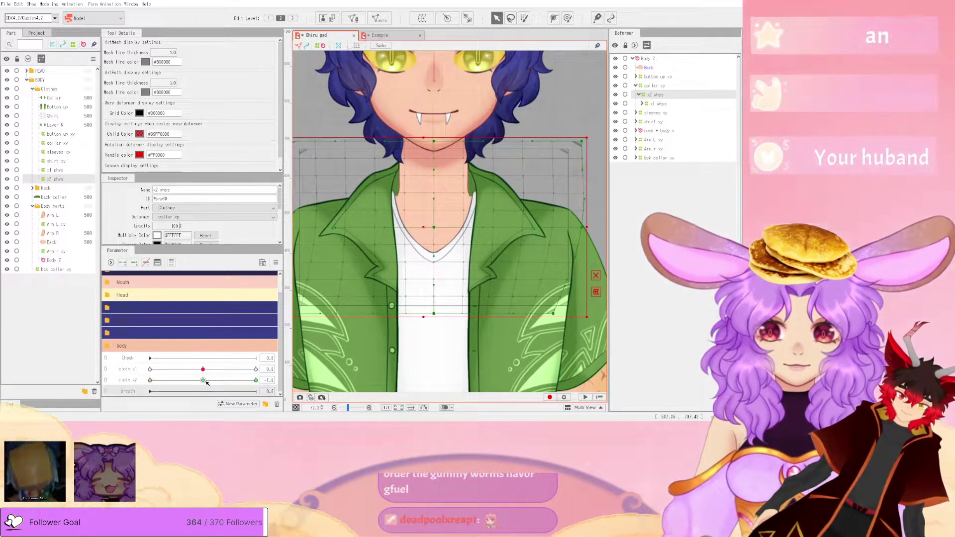
{"action": "left_click", "coordinate": [203, 381]}
{"action": "left_click_drag", "start_coordinate": [204, 381], "coordinate": [131, 391]}
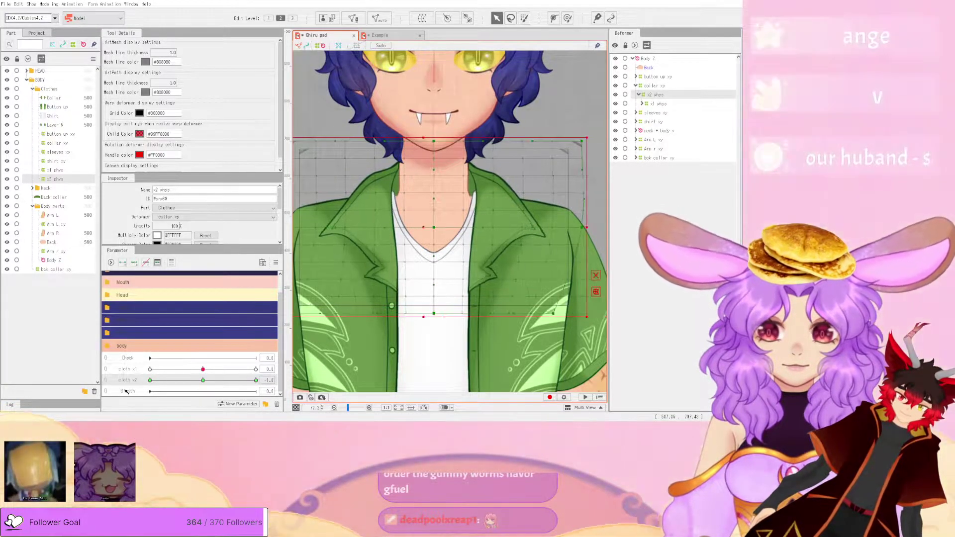
{"action": "left_click", "coordinate": [203, 380]}
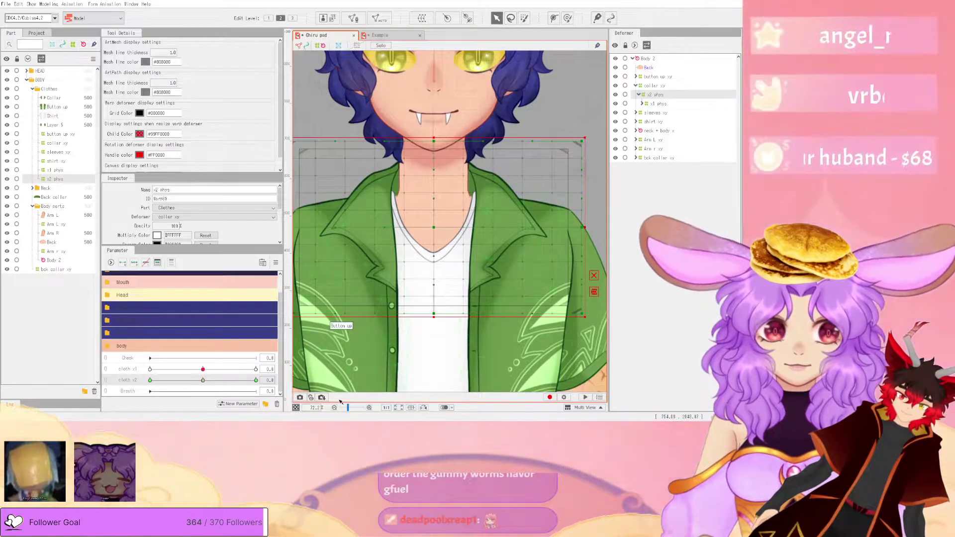
- Add a cloth y1 parameter and wrap x2 phys in a warp deformer named y1 phys under collar xy
{"action": "scroll", "coordinate": [471, 249], "scroll_direction": "down", "scroll_amount": 3}
{"action": "scroll", "coordinate": [473, 243], "scroll_direction": "up", "scroll_amount": 3}
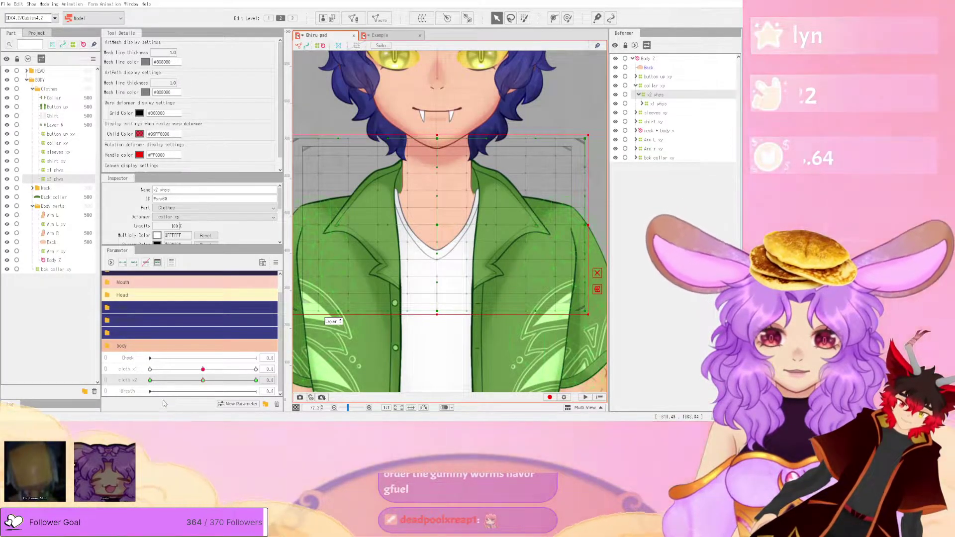
{"action": "scroll", "coordinate": [164, 393], "scroll_direction": "down", "scroll_amount": 1}
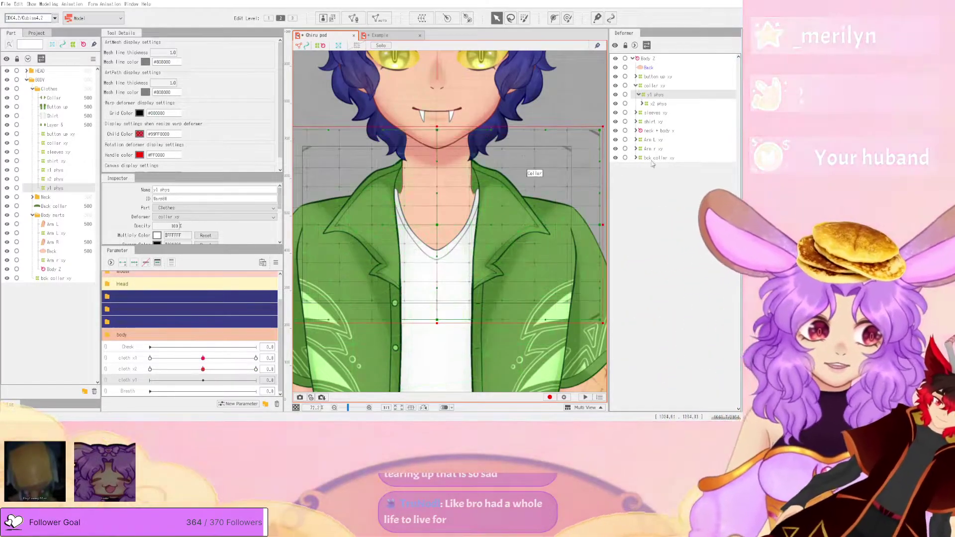
- Add three keys to the cloth y1 parameter for the y1 phys warp deformer
{"action": "scroll", "coordinate": [427, 162], "scroll_direction": "down", "scroll_amount": 3}
{"action": "scroll", "coordinate": [427, 162], "scroll_direction": "up", "scroll_amount": 2}
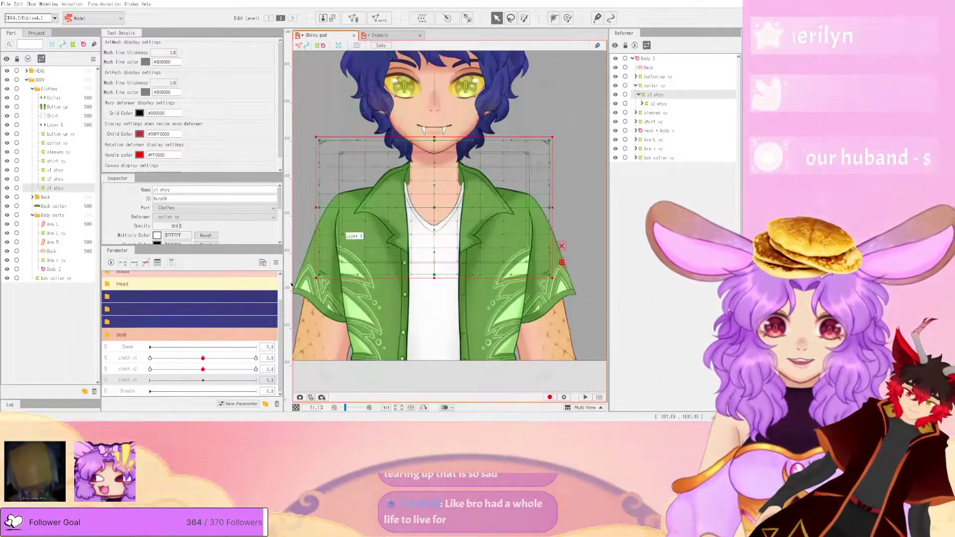
{"action": "left_click", "coordinate": [157, 263]}
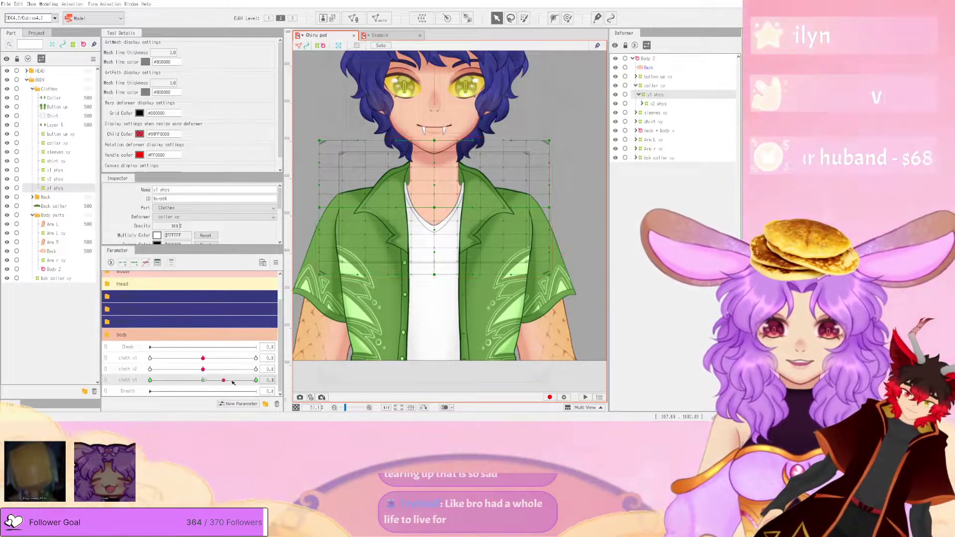
- Warp the y1 phys grid at the cloth y1 1.0 key, raising it on both sides of the centre, and save the model
{"action": "scroll", "coordinate": [387, 143], "scroll_direction": "up", "scroll_amount": 2}
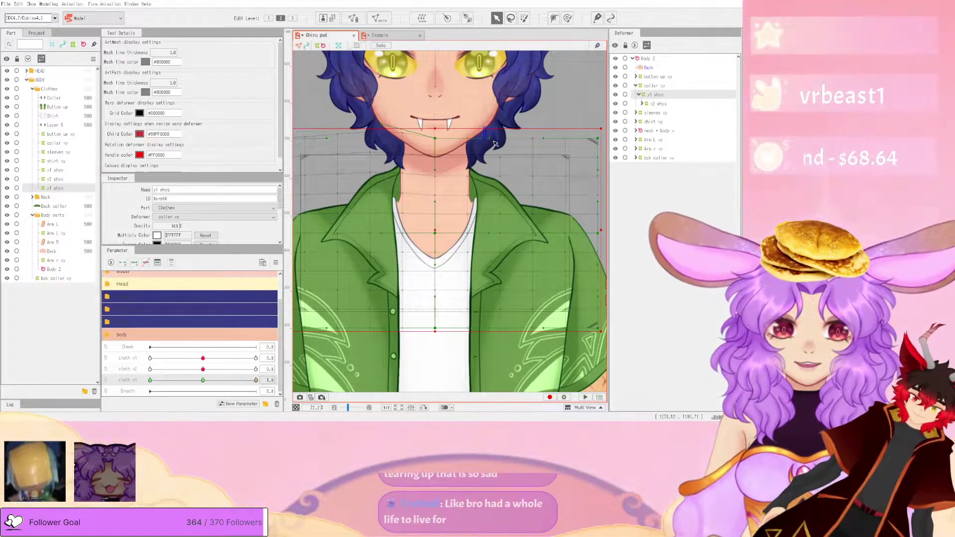
{"action": "scroll", "coordinate": [495, 144], "scroll_direction": "up", "scroll_amount": 3}
{"action": "scroll", "coordinate": [474, 144], "scroll_direction": "down", "scroll_amount": 4}
{"action": "scroll", "coordinate": [473, 143], "scroll_direction": "up", "scroll_amount": 1}
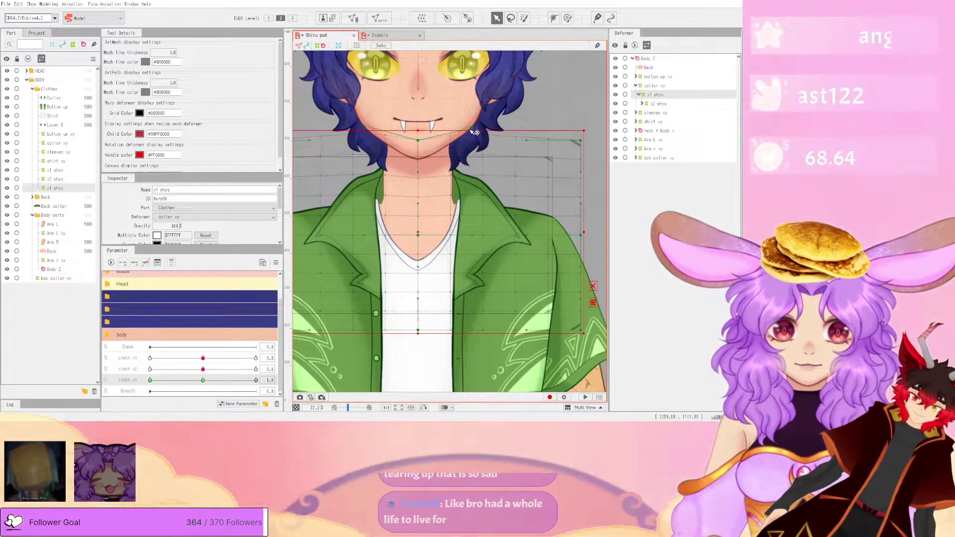
{"action": "scroll", "coordinate": [471, 132], "scroll_direction": "down", "scroll_amount": 2}
{"action": "scroll", "coordinate": [348, 195], "scroll_direction": "up", "scroll_amount": 2}
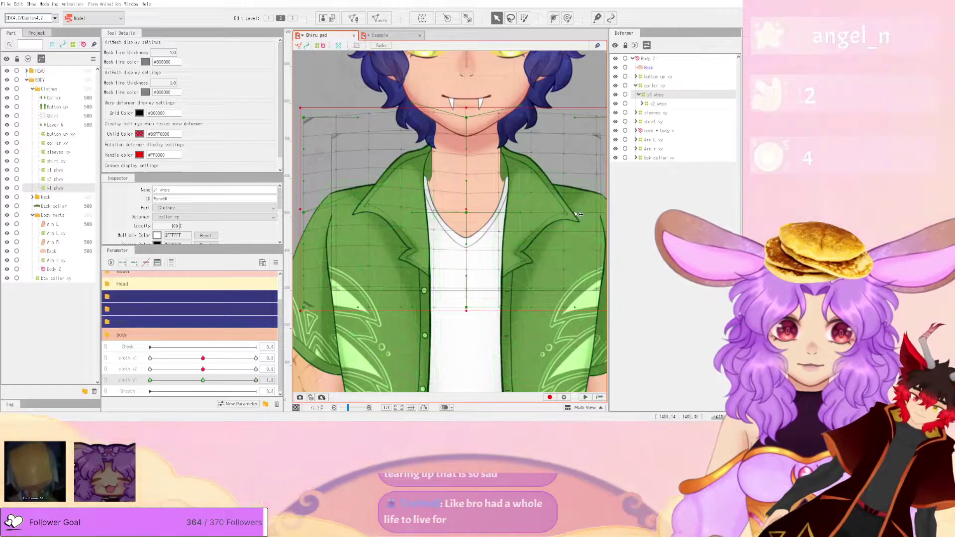
{"action": "left_click", "coordinate": [6, 4]}
{"action": "left_click", "coordinate": [43, 75]}
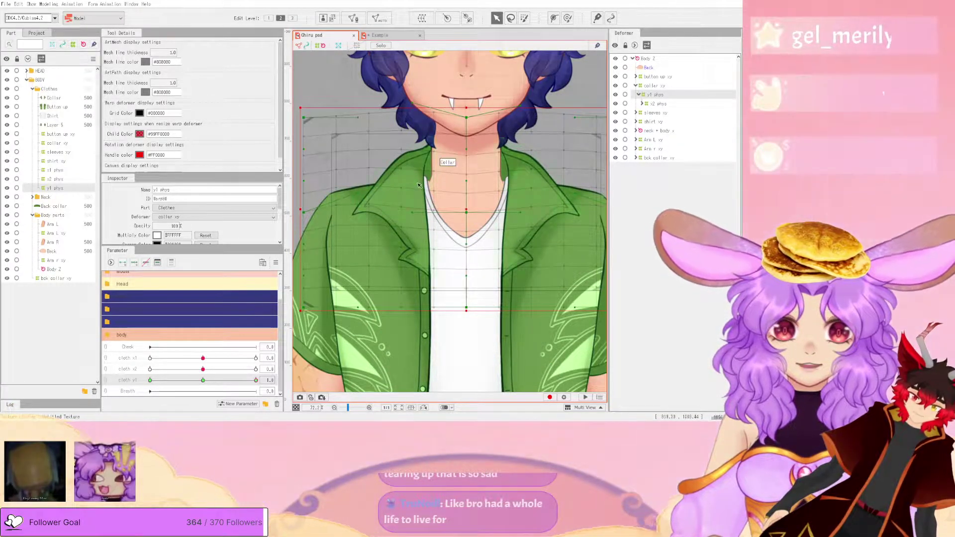
- Check the whole collar at cloth y1 1.0 and reflect the y1 phys motion onto the opposite key
{"action": "scroll", "coordinate": [467, 169], "scroll_direction": "down", "scroll_amount": 3}
{"action": "mouse_move", "coordinate": [217, 383]}
{"action": "left_mouse_down"}
{"action": "mouse_move", "coordinate": [250, 391]}
{"action": "mouse_move", "coordinate": [204, 385]}
{"action": "left_mouse_up"}
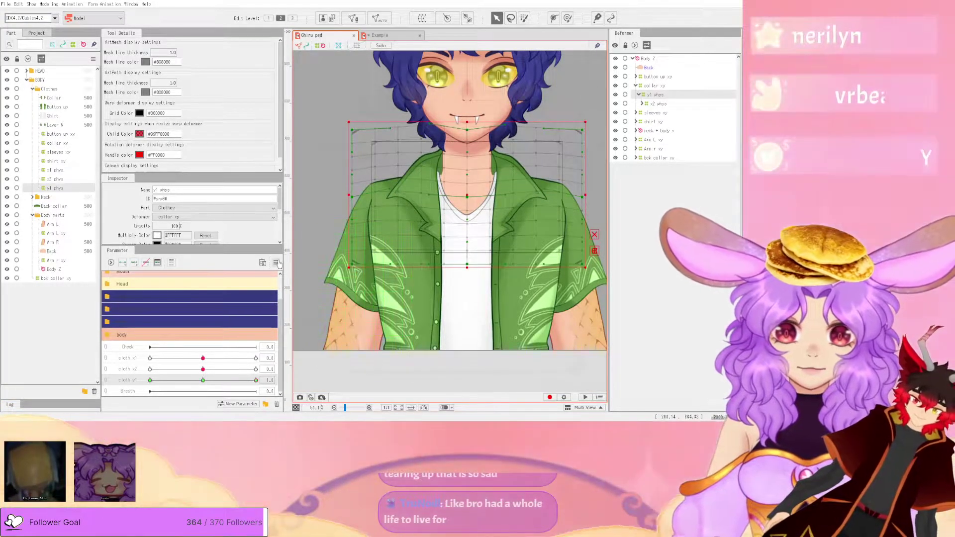
{"action": "left_click", "coordinate": [275, 263]}
{"action": "left_click", "coordinate": [352, 322]}
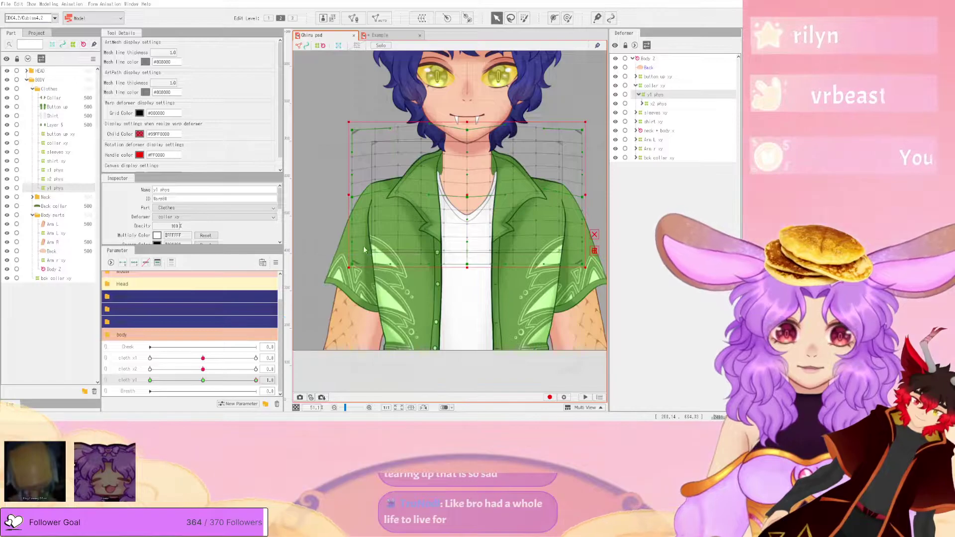
- Preview the collar's movement from the opposite cloth y1 key and reset the parameter to 0
{"action": "left_click", "coordinate": [150, 380]}
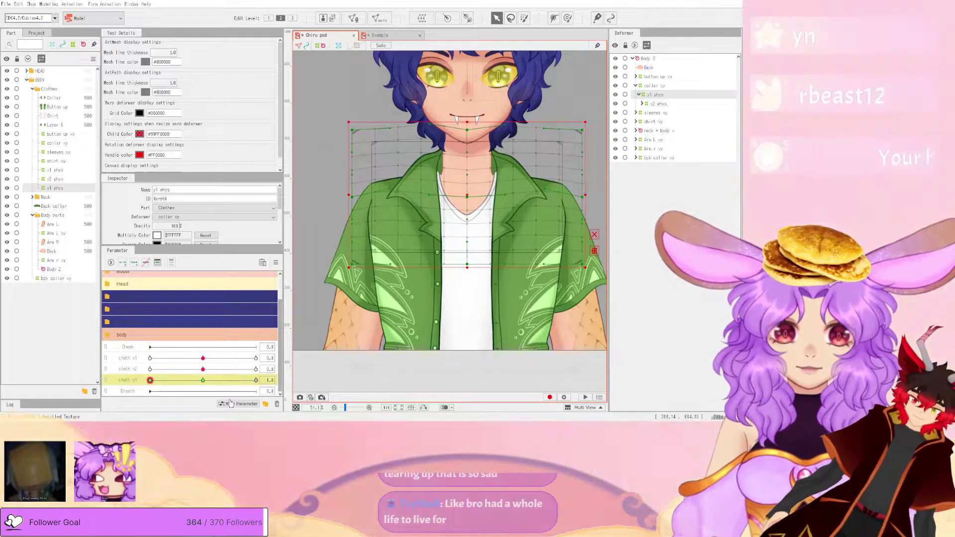
{"action": "left_click_drag", "start_coordinate": [149, 381], "coordinate": [184, 389]}
{"action": "left_click", "coordinate": [275, 262]}
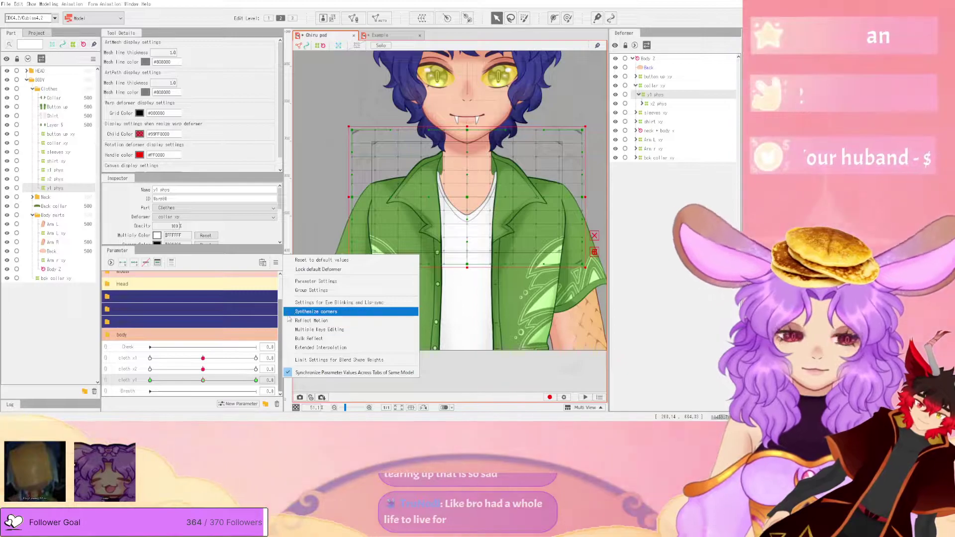
{"action": "left_click", "coordinate": [204, 379]}
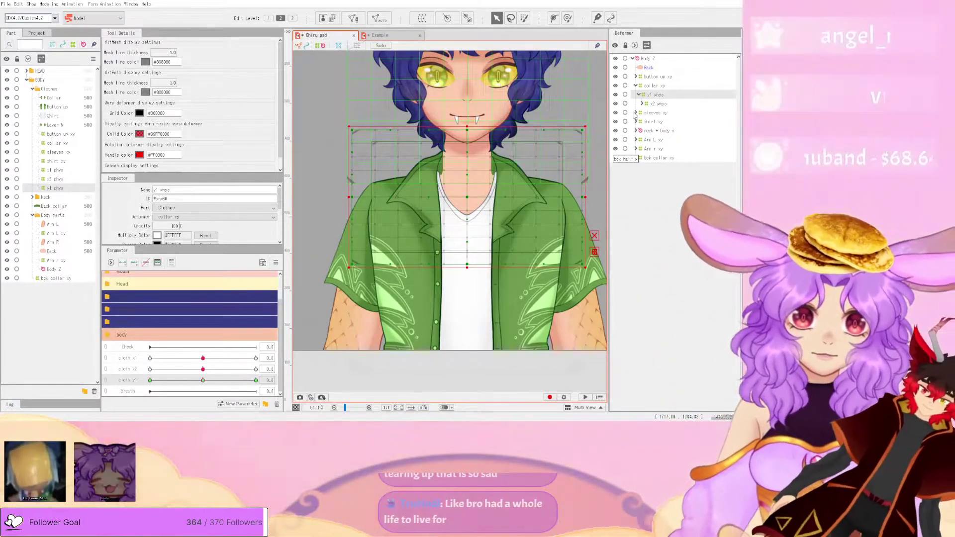
- Leave the collar deformers and select the Layer 5 mesh inside the sleeves xy deformer
{"action": "left_click", "coordinate": [652, 86]}
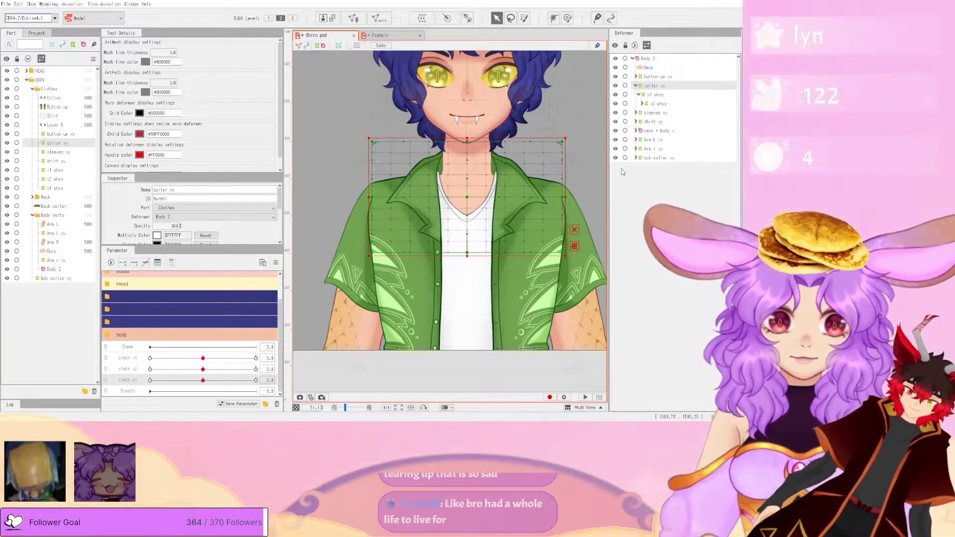
{"action": "scroll", "coordinate": [458, 267], "scroll_direction": "down", "scroll_amount": 3}
{"action": "left_click", "coordinate": [337, 270]}
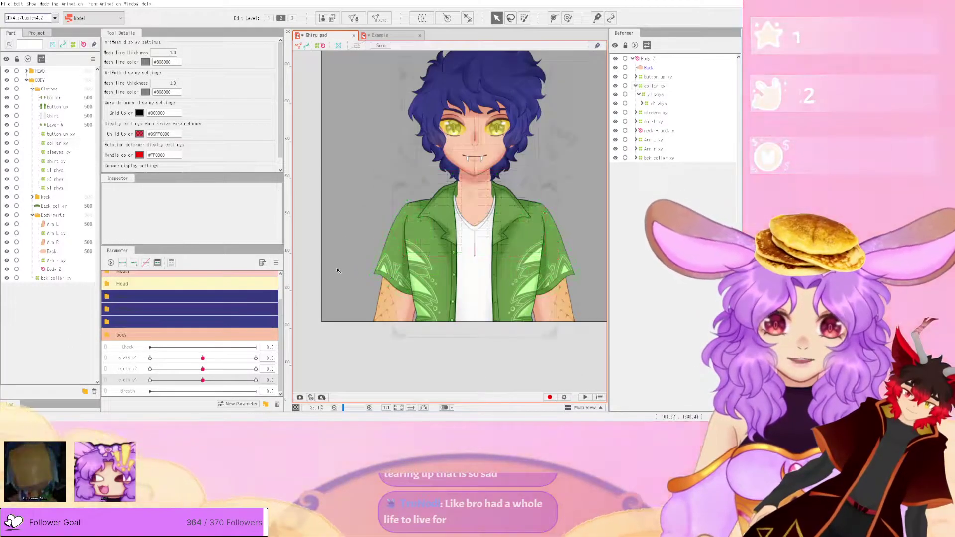
{"action": "left_click", "coordinate": [645, 114]}
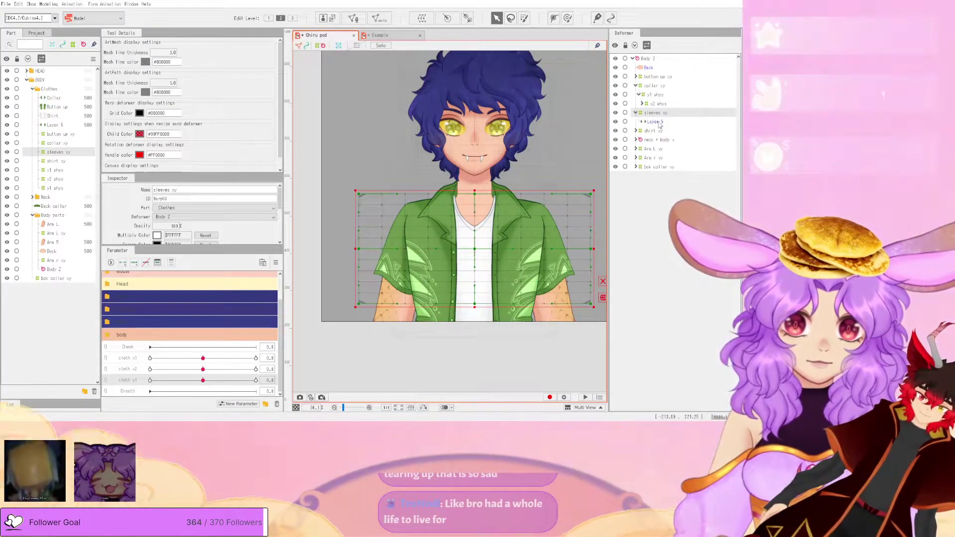
{"action": "left_click", "coordinate": [656, 122]}
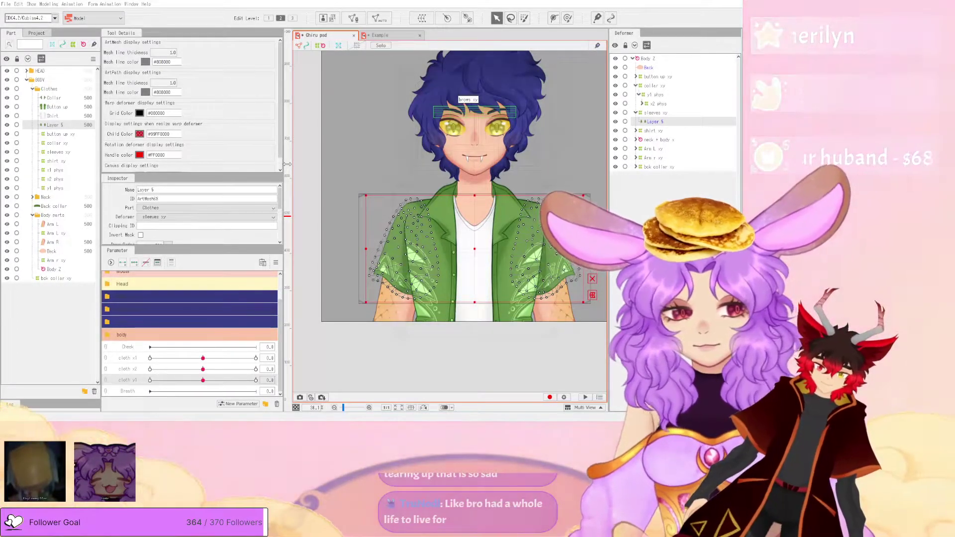
- Create the x1 phys warp deformer around the sleeves layer, keyed on cloth x1, and set cloth x1 to 1.0
{"action": "left_click", "coordinate": [388, 280]}
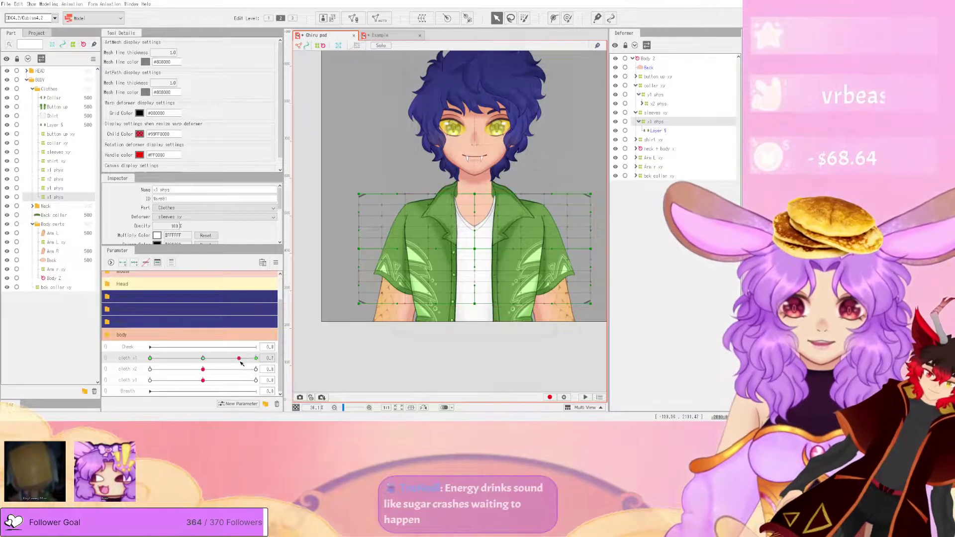
{"action": "left_click_drag", "start_coordinate": [239, 364], "coordinate": [258, 363]}
{"action": "scroll", "coordinate": [450, 252], "scroll_direction": "down", "scroll_amount": 2}
{"action": "scroll", "coordinate": [438, 276], "scroll_direction": "up", "scroll_amount": 2}
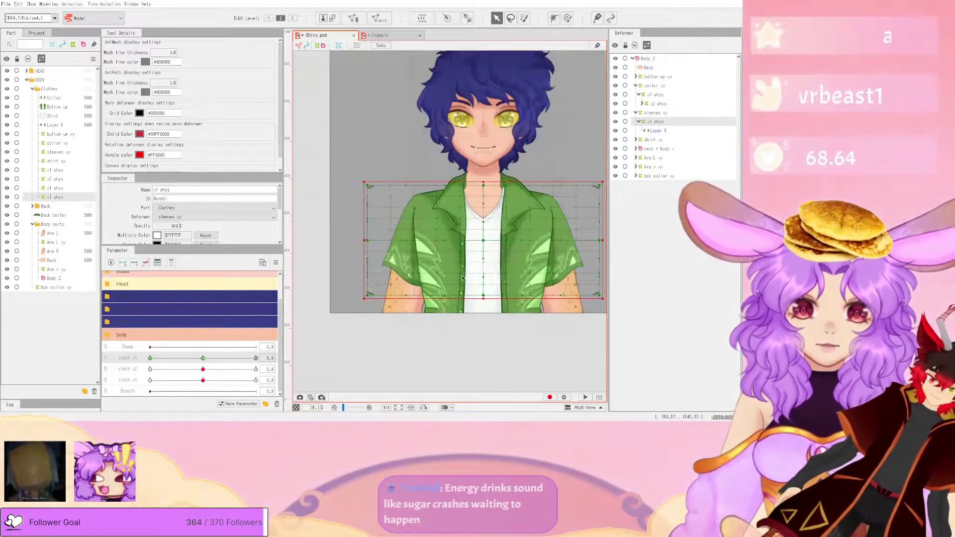
{"action": "scroll", "coordinate": [452, 278], "scroll_direction": "down", "scroll_amount": 2}
{"action": "scroll", "coordinate": [472, 286], "scroll_direction": "up", "scroll_amount": 2}
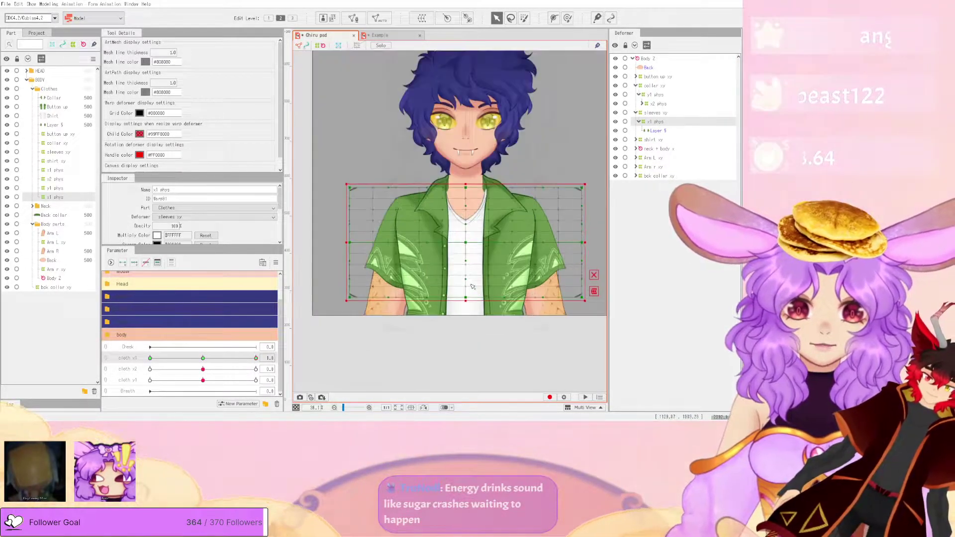
- Shift the lower corners and lower centre of the x1 phys warp sideways toward the viewer's right at cloth x1 1.0
{"action": "scroll", "coordinate": [472, 286], "scroll_direction": "up", "scroll_amount": 2}
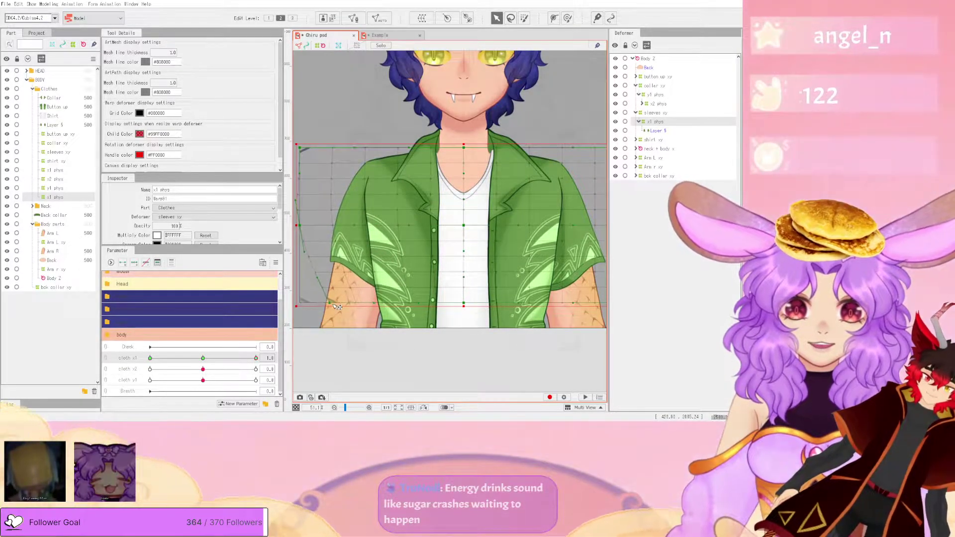
{"action": "scroll", "coordinate": [331, 303], "scroll_direction": "down", "scroll_amount": 3}
{"action": "scroll", "coordinate": [436, 290], "scroll_direction": "up", "scroll_amount": 3}
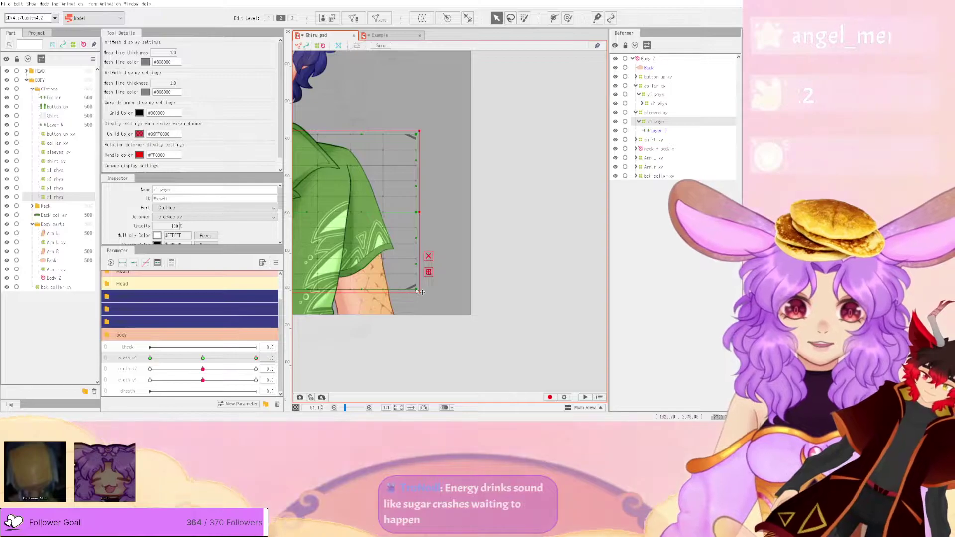
{"action": "scroll", "coordinate": [437, 290], "scroll_direction": "down", "scroll_amount": 3}
{"action": "scroll", "coordinate": [395, 299], "scroll_direction": "up", "scroll_amount": 3}
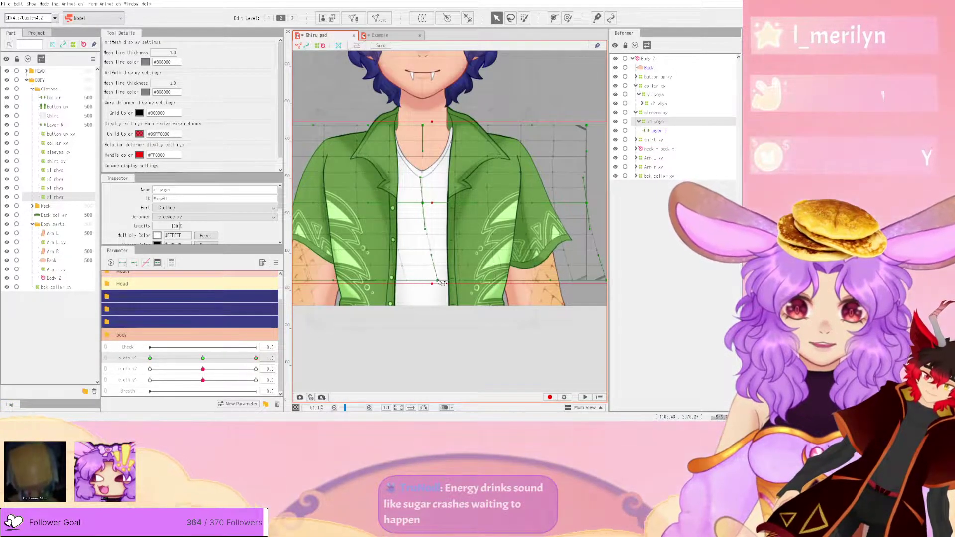
{"action": "left_click_drag", "start_coordinate": [438, 281], "coordinate": [432, 281]}
- Sweep cloth x1 back and forth to examine the sideways sleeve swing, ending at 1.0
{"action": "left_click_drag", "start_coordinate": [256, 358], "coordinate": [300, 366]}
{"action": "left_click_drag", "start_coordinate": [198, 351], "coordinate": [250, 354]}
{"action": "scroll", "coordinate": [471, 278], "scroll_direction": "down", "scroll_amount": 3}
{"action": "scroll", "coordinate": [413, 289], "scroll_direction": "up", "scroll_amount": 2}
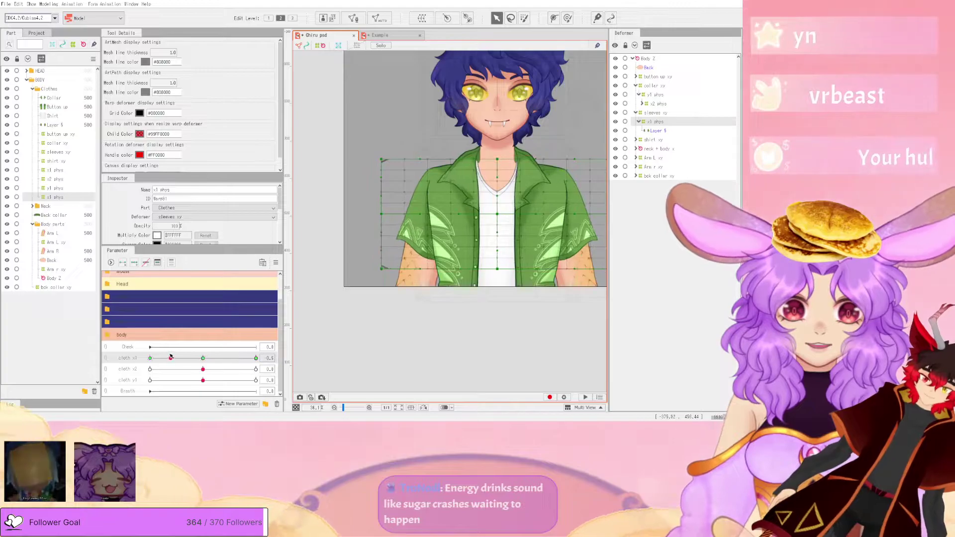
{"action": "left_click_drag", "start_coordinate": [171, 356], "coordinate": [231, 358]}
{"action": "left_click_drag", "start_coordinate": [165, 359], "coordinate": [256, 359]}
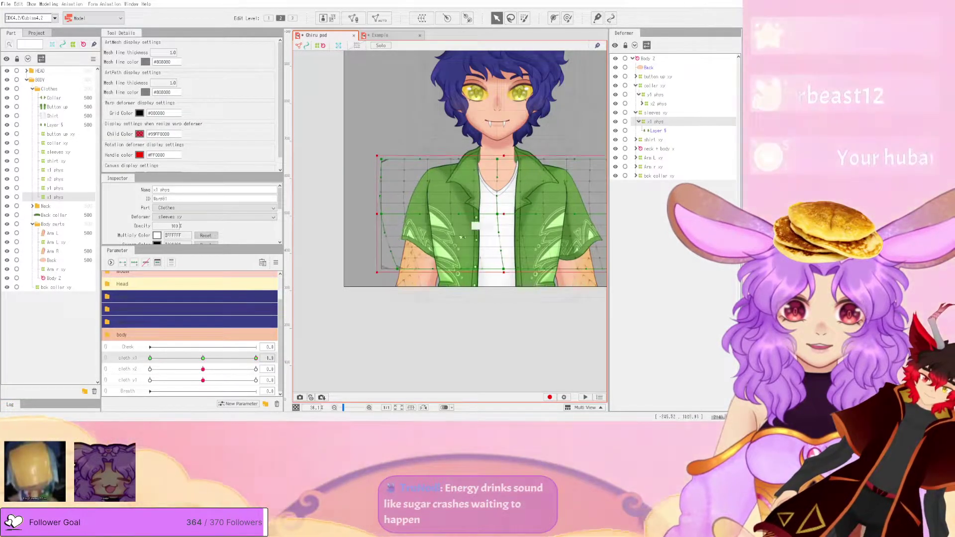
- Refine the side edges of the x1 phys warp into smooth curves at cloth x1 1.0
{"action": "scroll", "coordinate": [431, 228], "scroll_direction": "up", "scroll_amount": 2}
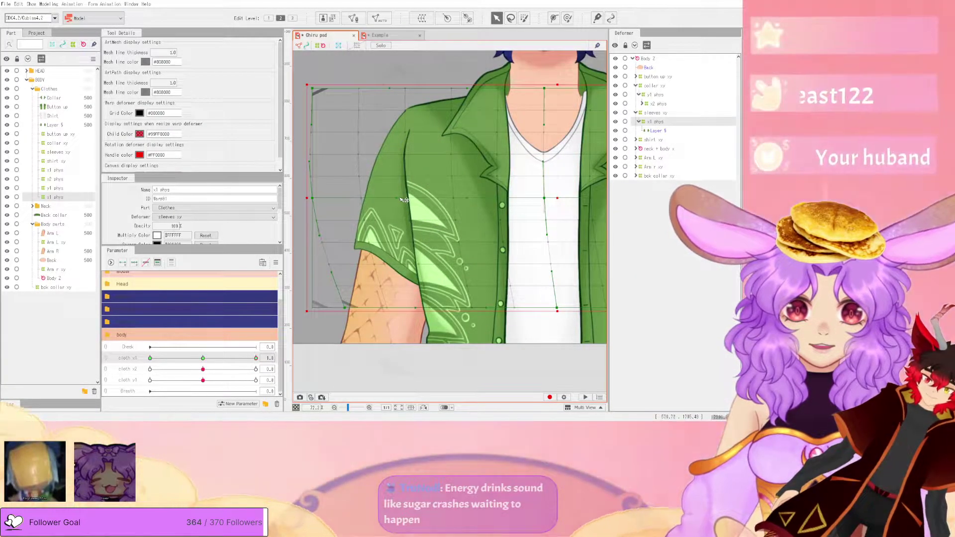
{"action": "scroll", "coordinate": [384, 97], "scroll_direction": "up", "scroll_amount": 3}
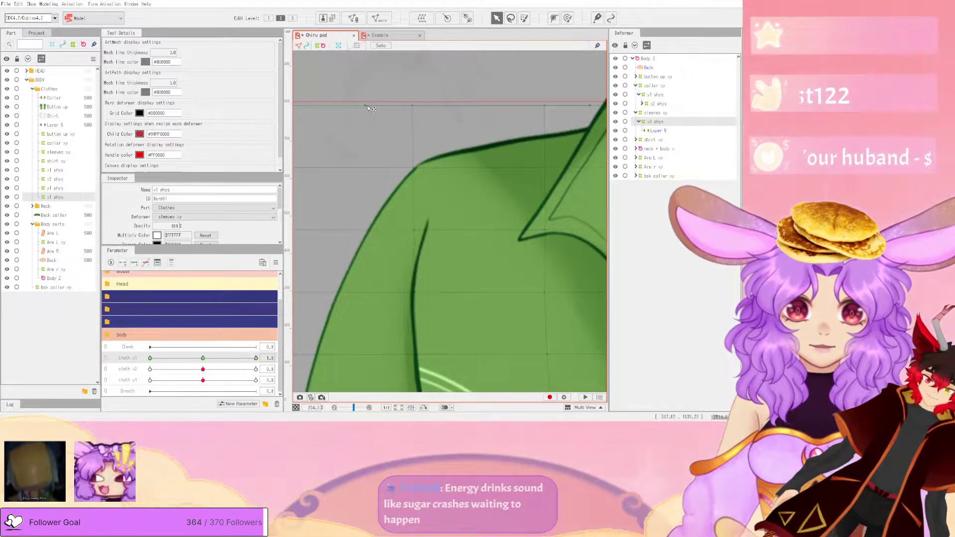
{"action": "scroll", "coordinate": [371, 109], "scroll_direction": "down", "scroll_amount": 6}
{"action": "scroll", "coordinate": [541, 196], "scroll_direction": "up", "scroll_amount": 2}
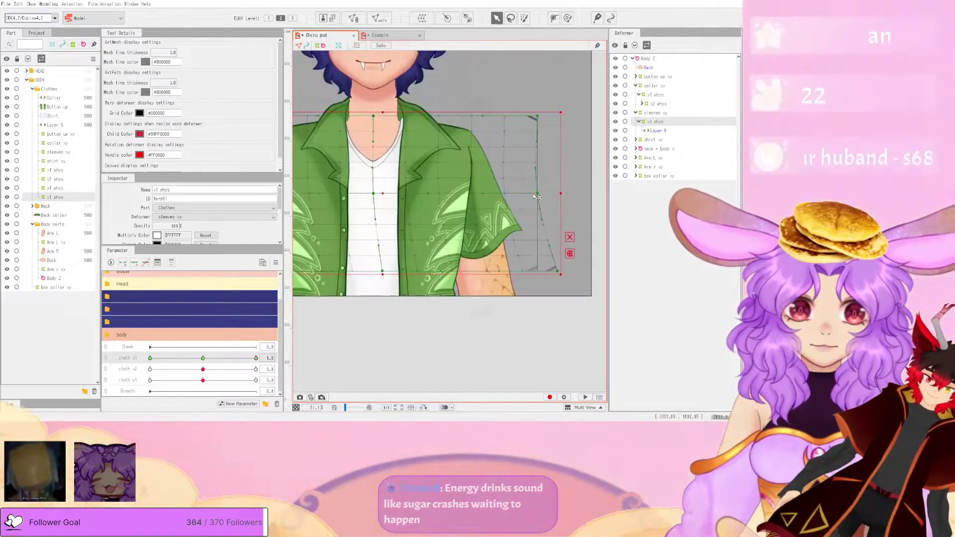
{"action": "left_click_drag", "start_coordinate": [544, 195], "coordinate": [555, 194]}
{"action": "scroll", "coordinate": [548, 199], "scroll_direction": "down", "scroll_amount": 1}
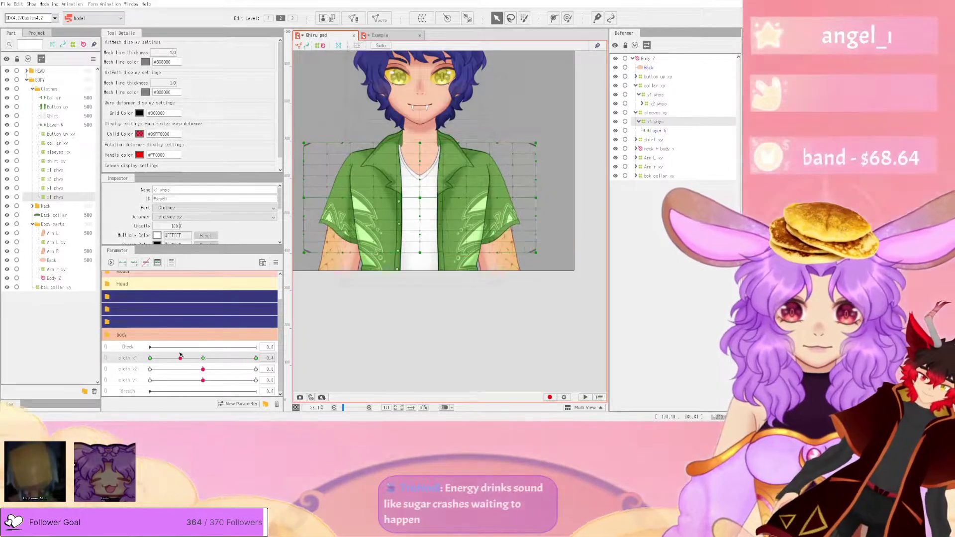
- Reflect the cloth x1 motion of x1 phys to the opposite side, check it, and return cloth x1 to 0
{"action": "left_click", "coordinate": [275, 262]}
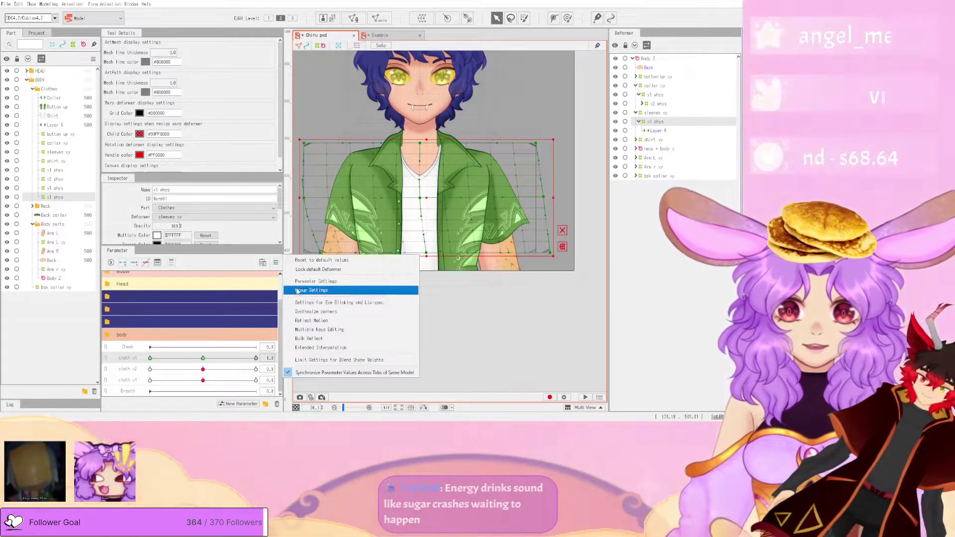
{"action": "left_click", "coordinate": [342, 323]}
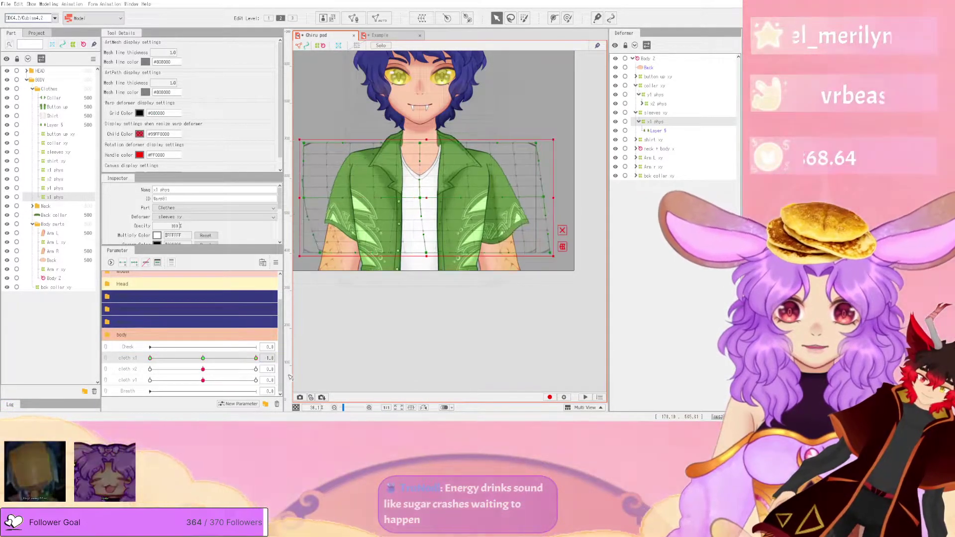
{"action": "left_click", "coordinate": [256, 358]}
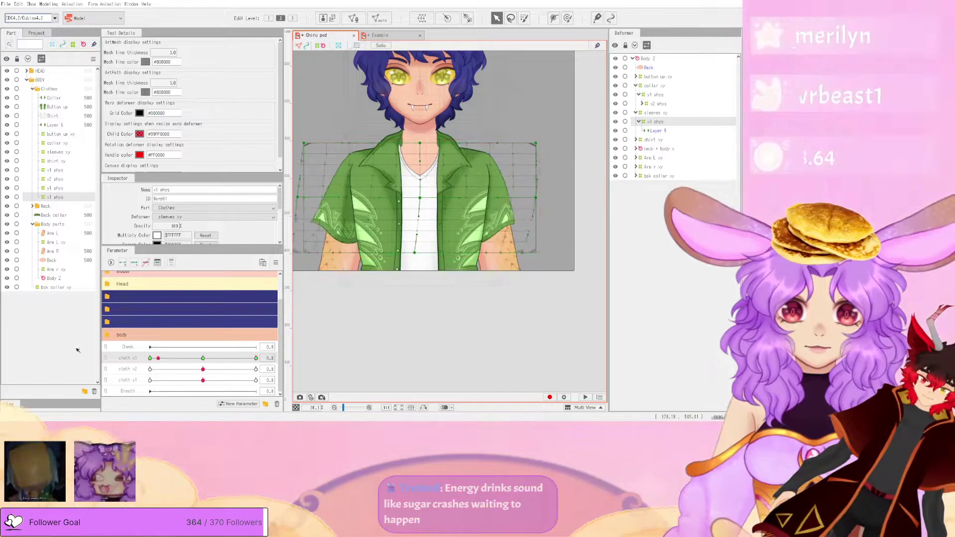
{"action": "left_click", "coordinate": [203, 358]}
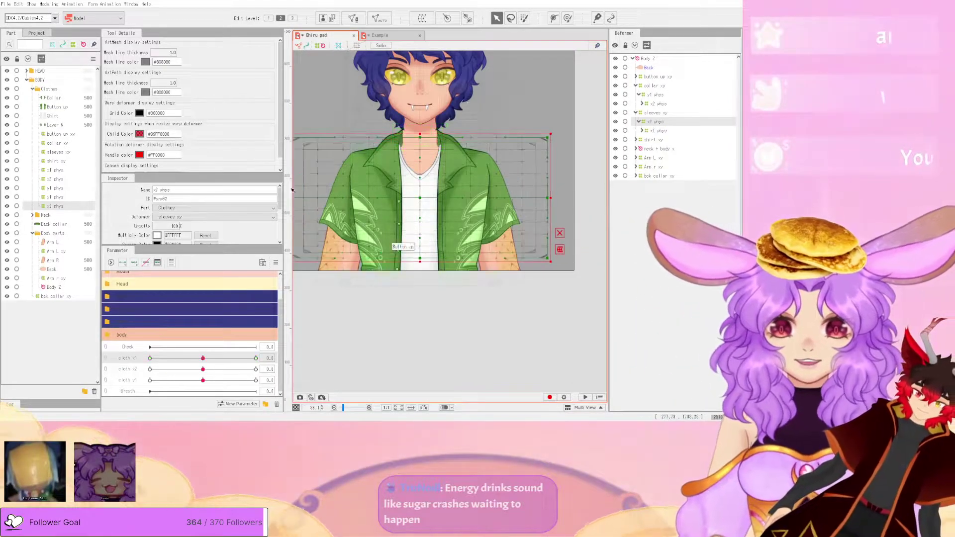
- Add three keys on cloth x2 to the x2 phys warp and shift its lower corners toward the viewer's right at 1.0
{"action": "left_click", "coordinate": [138, 370]}
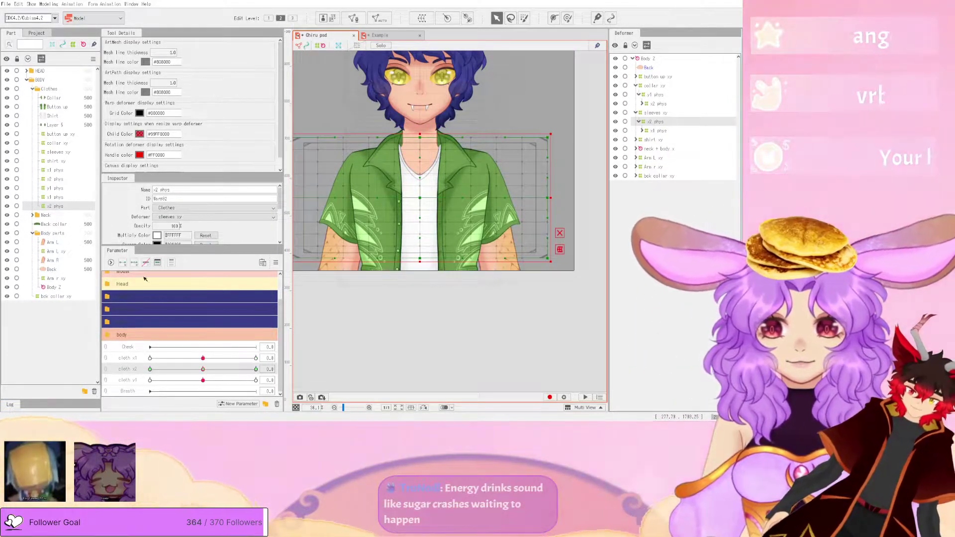
{"action": "left_click_drag", "start_coordinate": [257, 377], "coordinate": [264, 376]}
{"action": "scroll", "coordinate": [454, 260], "scroll_direction": "down", "scroll_amount": 4}
{"action": "scroll", "coordinate": [452, 264], "scroll_direction": "up", "scroll_amount": 6}
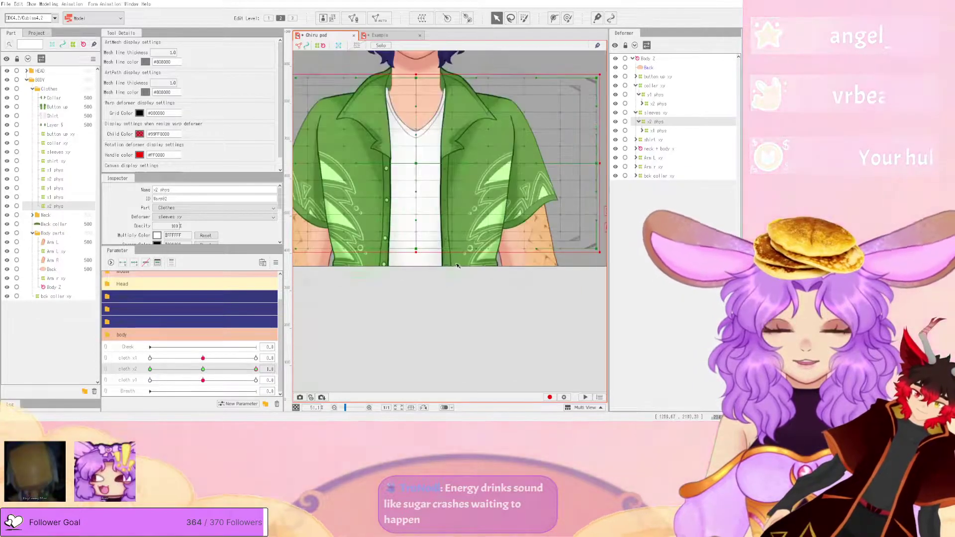
{"action": "scroll", "coordinate": [428, 263], "scroll_direction": "down", "scroll_amount": 4}
{"action": "scroll", "coordinate": [379, 263], "scroll_direction": "up", "scroll_amount": 4}
{"action": "scroll", "coordinate": [312, 249], "scroll_direction": "down", "scroll_amount": 3}
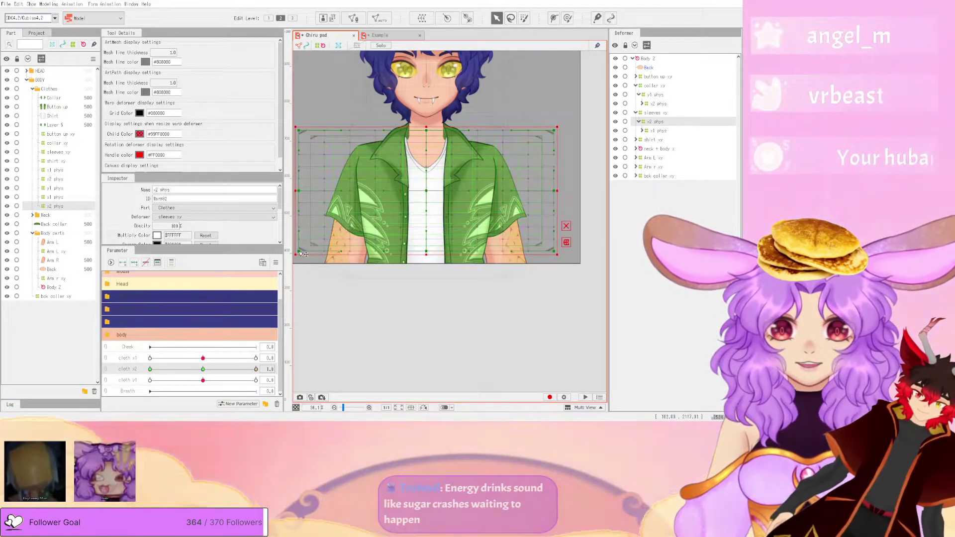
{"action": "left_click_drag", "start_coordinate": [300, 252], "coordinate": [315, 252]}
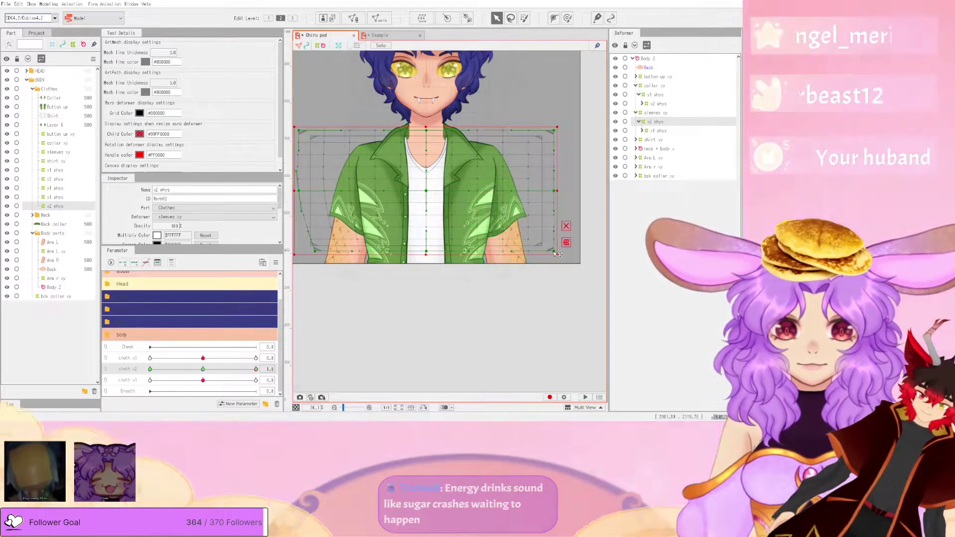
{"action": "left_click_drag", "start_coordinate": [572, 251], "coordinate": [590, 252]}
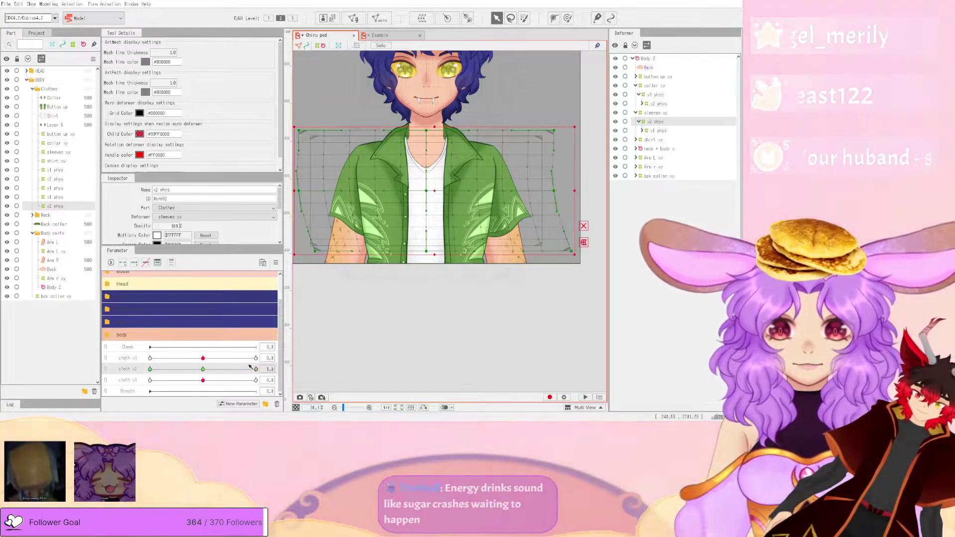
- Reflect the cloth x2 motion of x2 phys to the opposite side and return cloth x2 to 0
{"action": "left_click", "coordinate": [275, 262]}
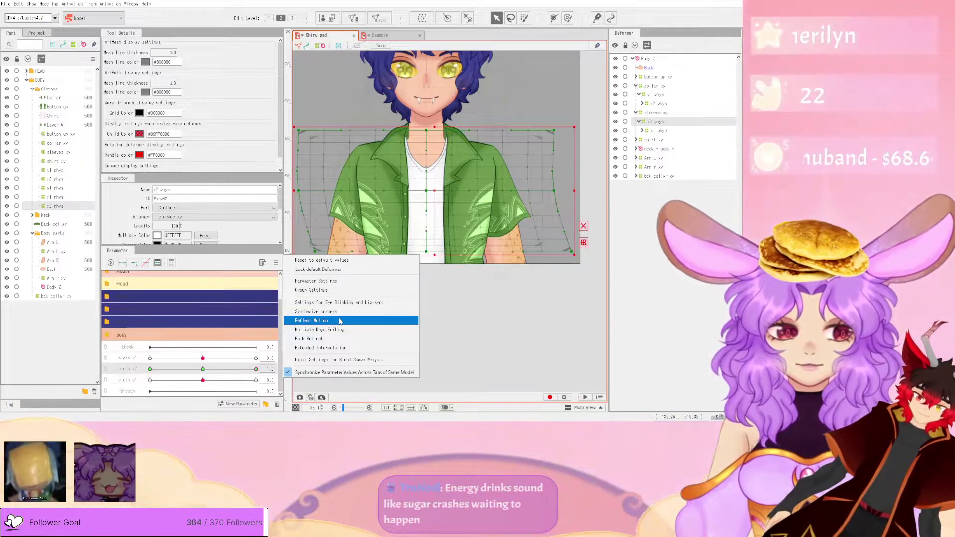
{"action": "left_click", "coordinate": [341, 321]}
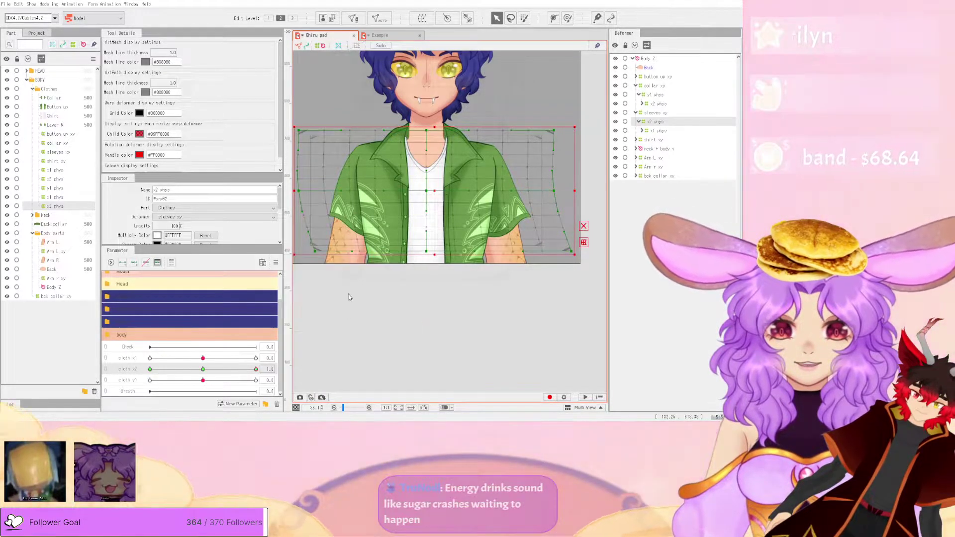
{"action": "left_click", "coordinate": [203, 369]}
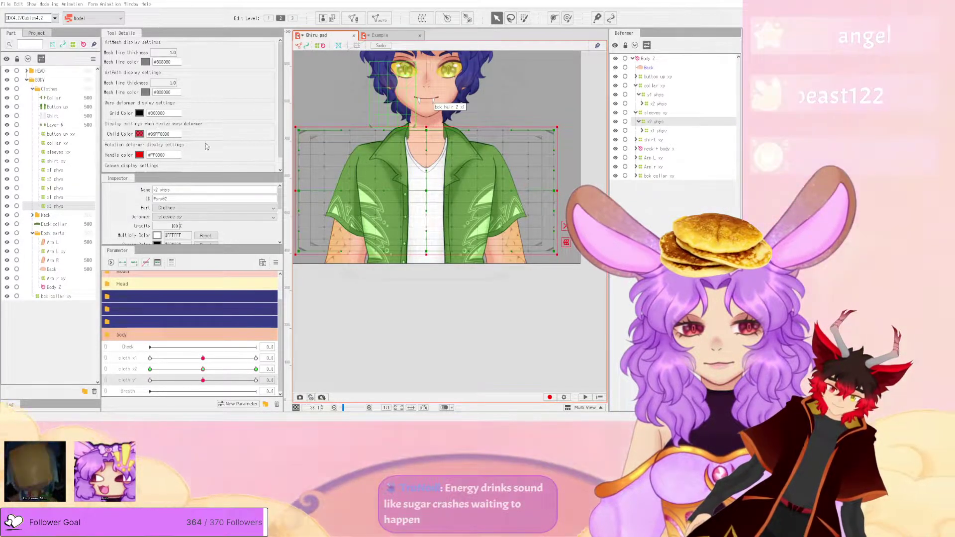
- Create the y1 phys warp deformer over the sleeves with three keys on cloth y1, and bend its grid at 1.0
{"action": "left_click", "coordinate": [395, 275]}
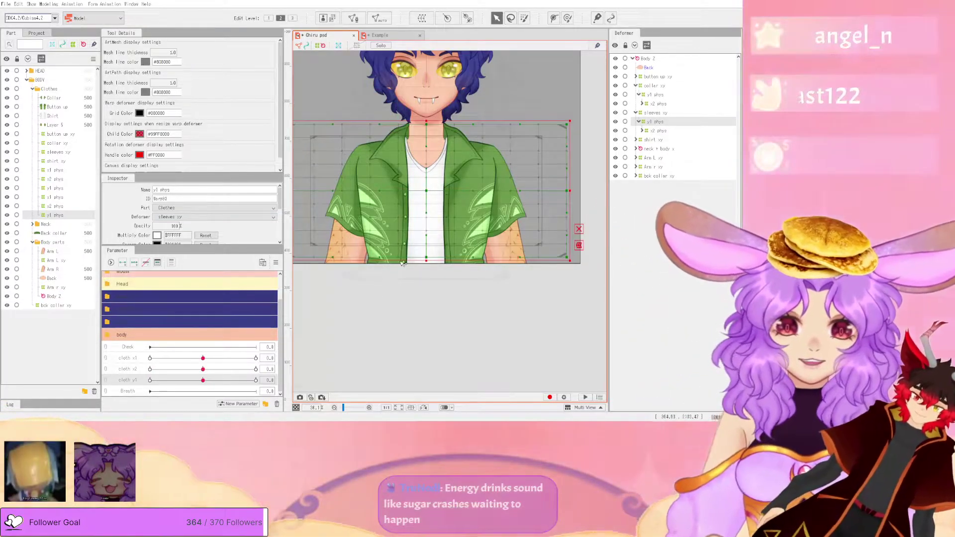
{"action": "left_click", "coordinate": [146, 263]}
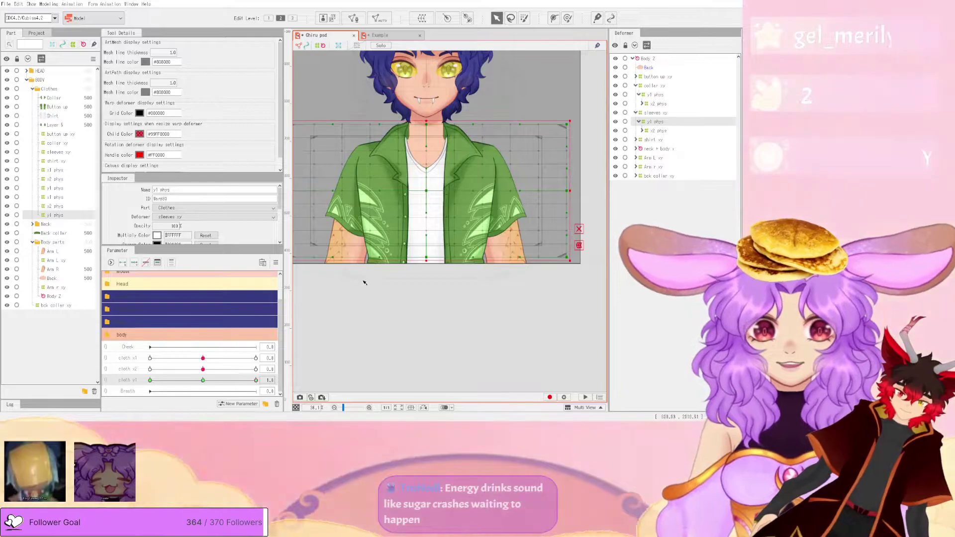
{"action": "scroll", "coordinate": [324, 247], "scroll_direction": "up", "scroll_amount": 3}
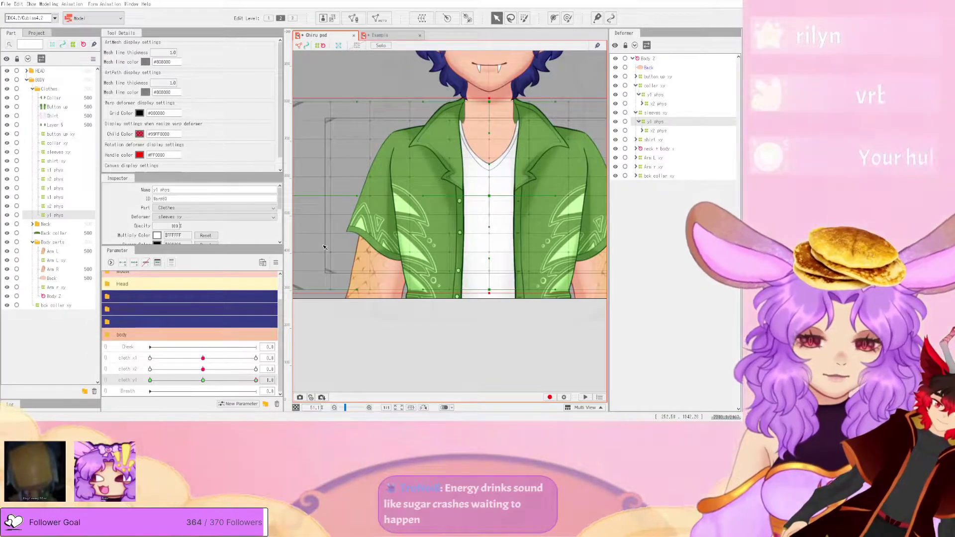
{"action": "scroll", "coordinate": [324, 247], "scroll_direction": "down", "scroll_amount": 2}
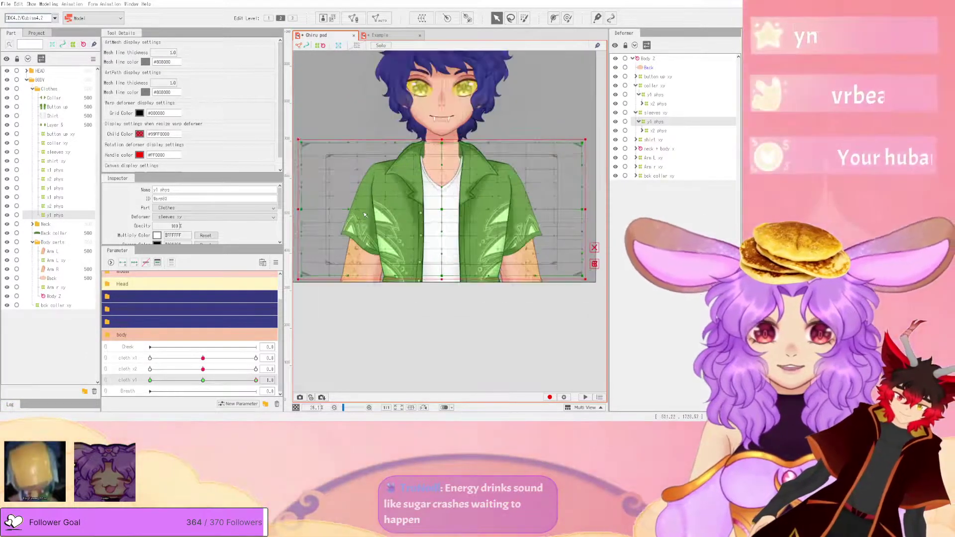
{"action": "scroll", "coordinate": [365, 217], "scroll_direction": "down", "scroll_amount": 3}
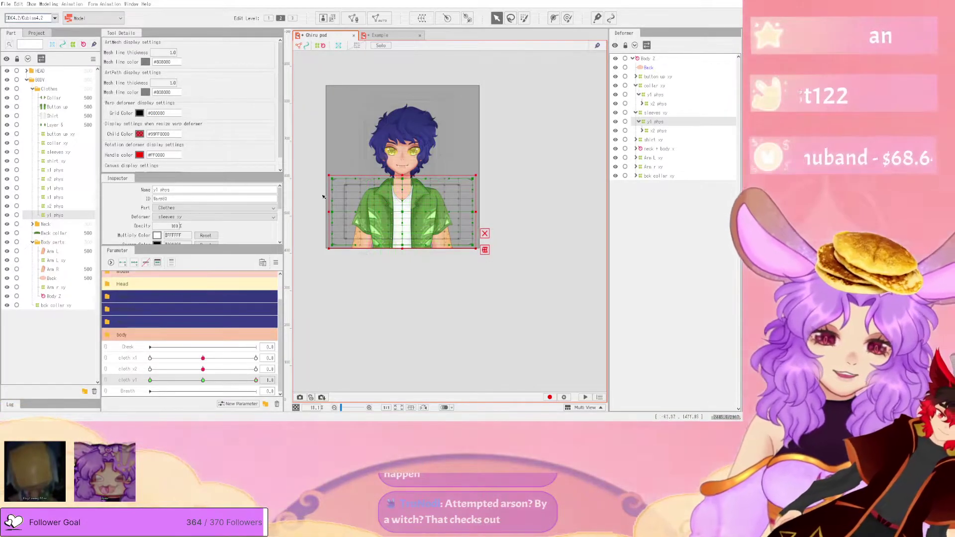
{"action": "scroll", "coordinate": [349, 219], "scroll_direction": "up", "scroll_amount": 3}
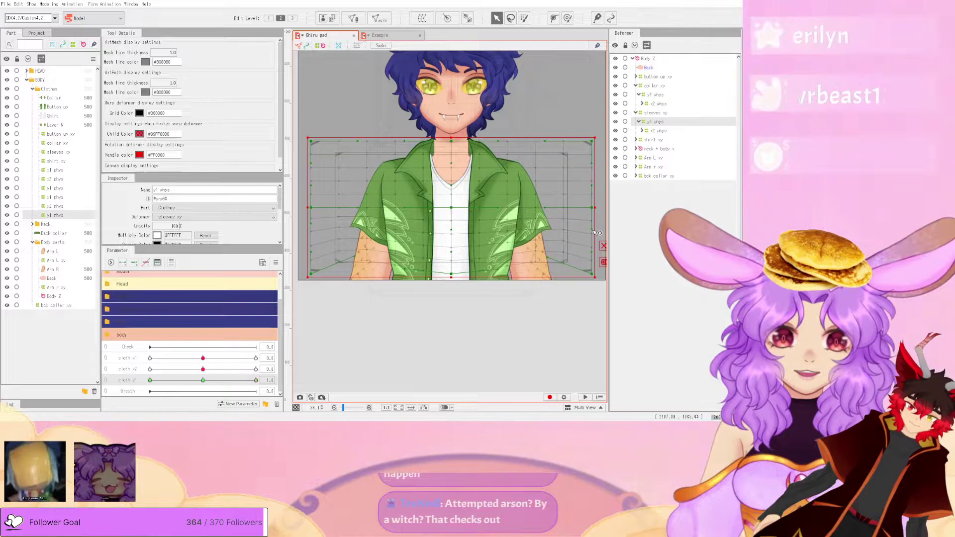
- Check the cloth y1 movement and apply Reflect Motion to the y1 phys warp
{"action": "left_click", "coordinate": [202, 381]}
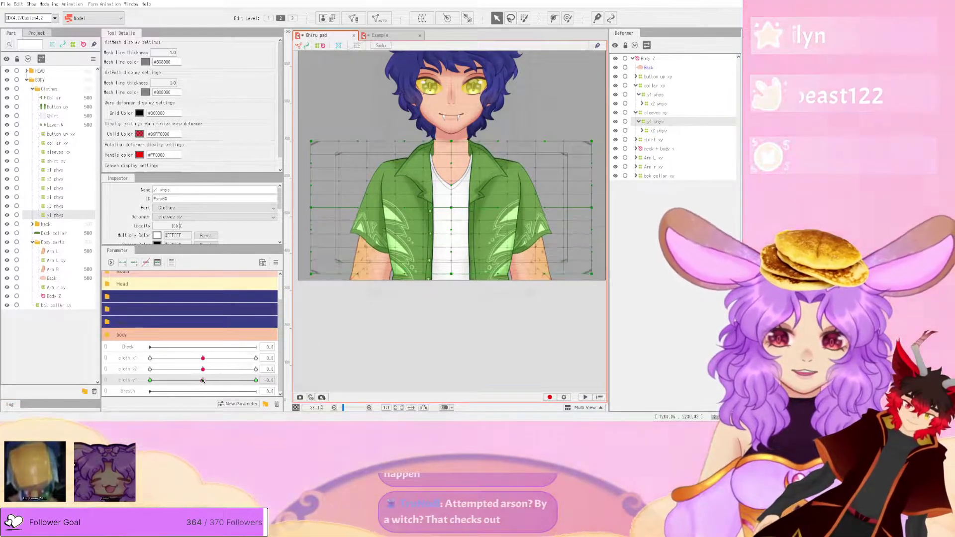
{"action": "left_click", "coordinate": [276, 263]}
{"action": "left_click", "coordinate": [325, 321]}
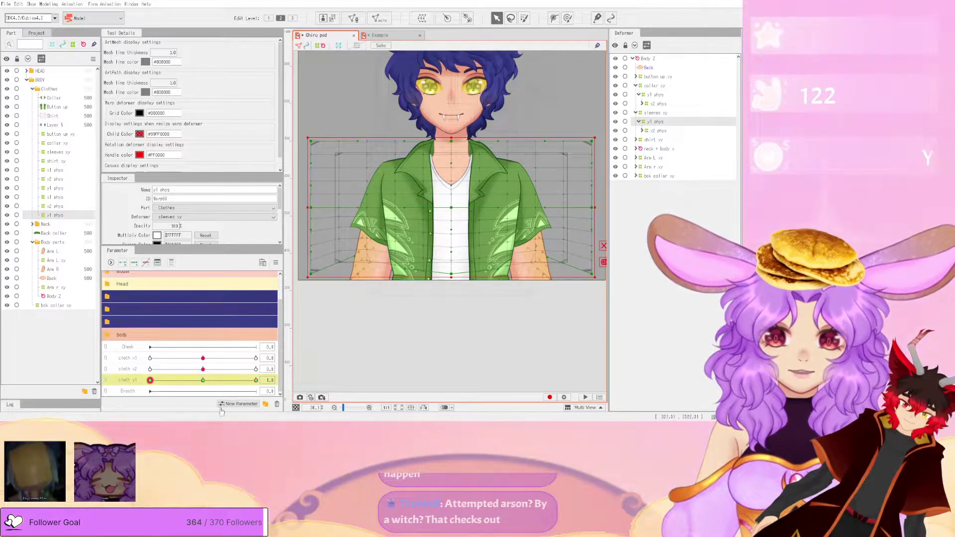
- Examine the sleeves with cloth y1 at -1.0, deselect the y1 phys warp and return cloth y1 to 0
{"action": "left_click_drag", "start_coordinate": [242, 382], "coordinate": [150, 380]}
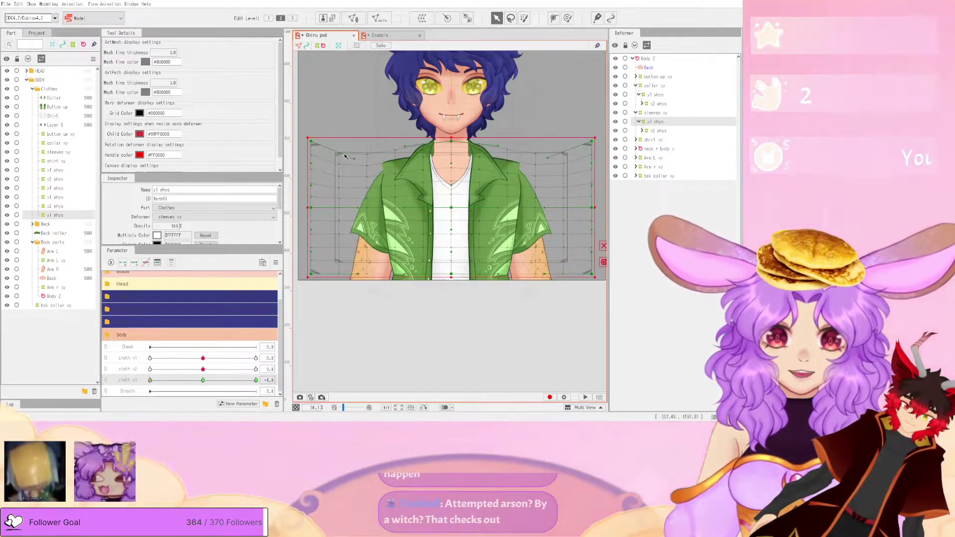
{"action": "scroll", "coordinate": [357, 153], "scroll_direction": "up", "scroll_amount": 2}
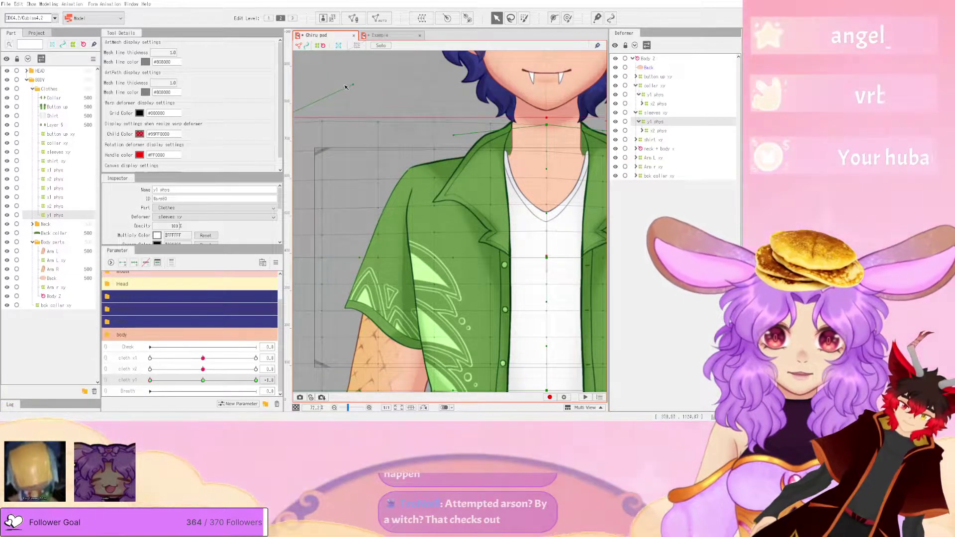
{"action": "scroll", "coordinate": [351, 104], "scroll_direction": "down", "scroll_amount": 2}
{"action": "scroll", "coordinate": [465, 112], "scroll_direction": "up", "scroll_amount": 2}
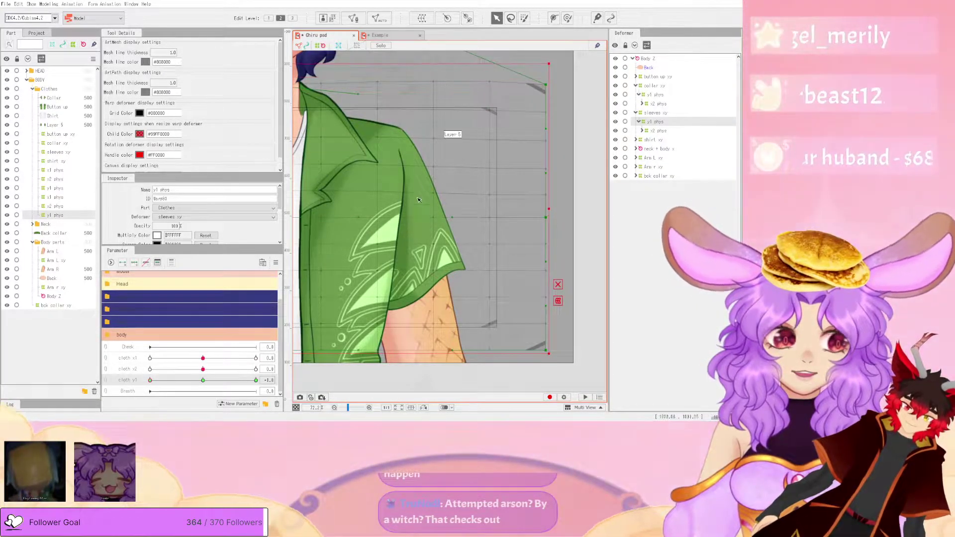
{"action": "scroll", "coordinate": [422, 219], "scroll_direction": "down", "scroll_amount": 5}
{"action": "left_click", "coordinate": [507, 194]}
{"action": "scroll", "coordinate": [357, 223], "scroll_direction": "up", "scroll_amount": 2}
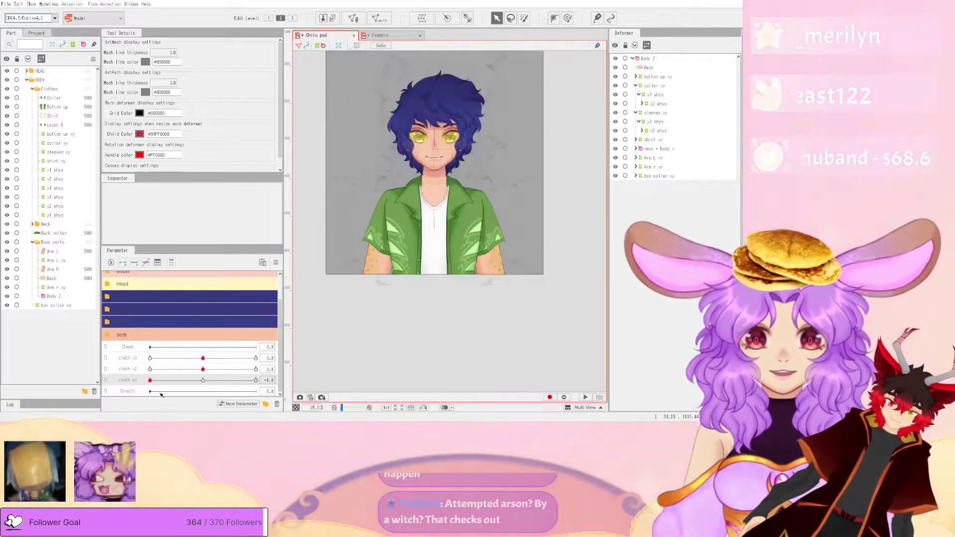
{"action": "left_click", "coordinate": [203, 381]}
- Save the model and open the Physics/Scene Blending settings
{"action": "left_click", "coordinate": [48, 4]}
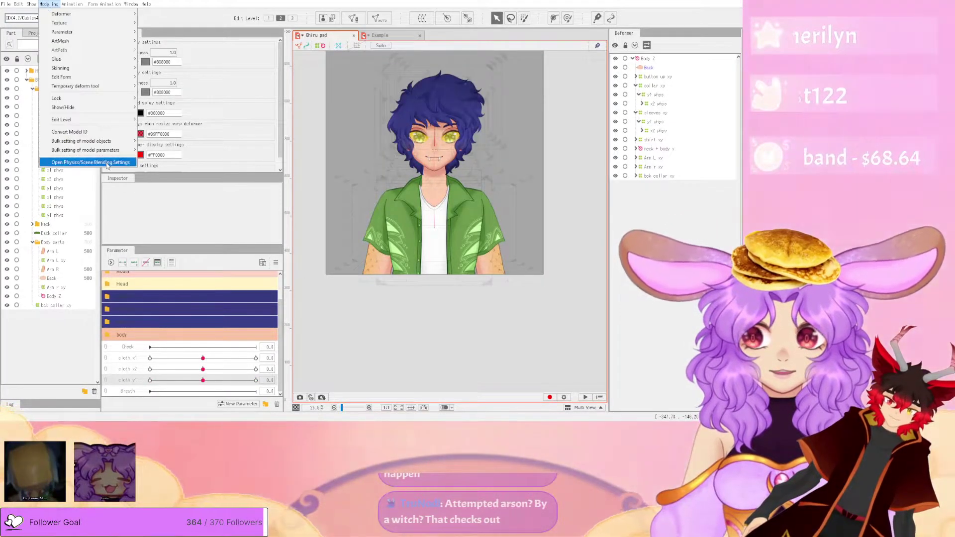
{"action": "mouse_move", "coordinate": [6, 4]}
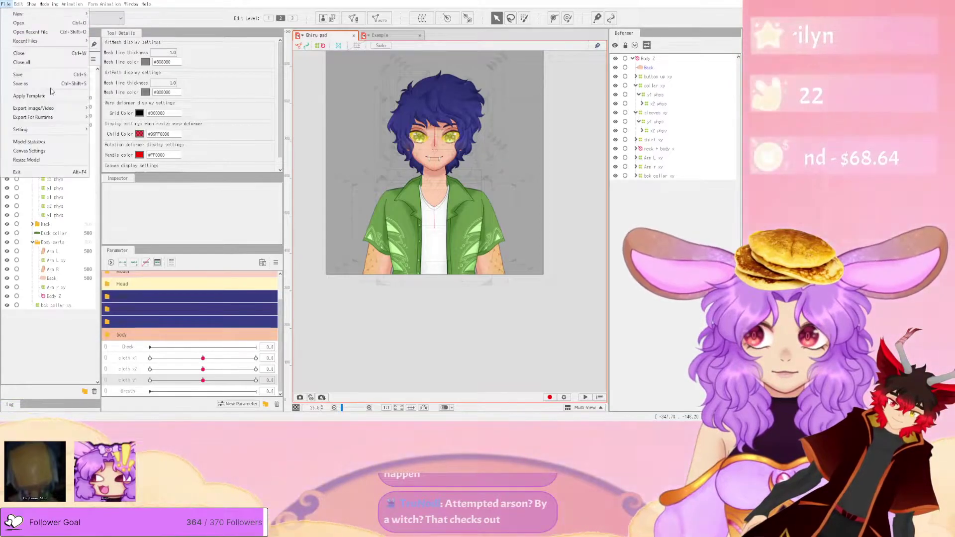
{"action": "left_click", "coordinate": [48, 75]}
{"action": "left_click", "coordinate": [48, 4]}
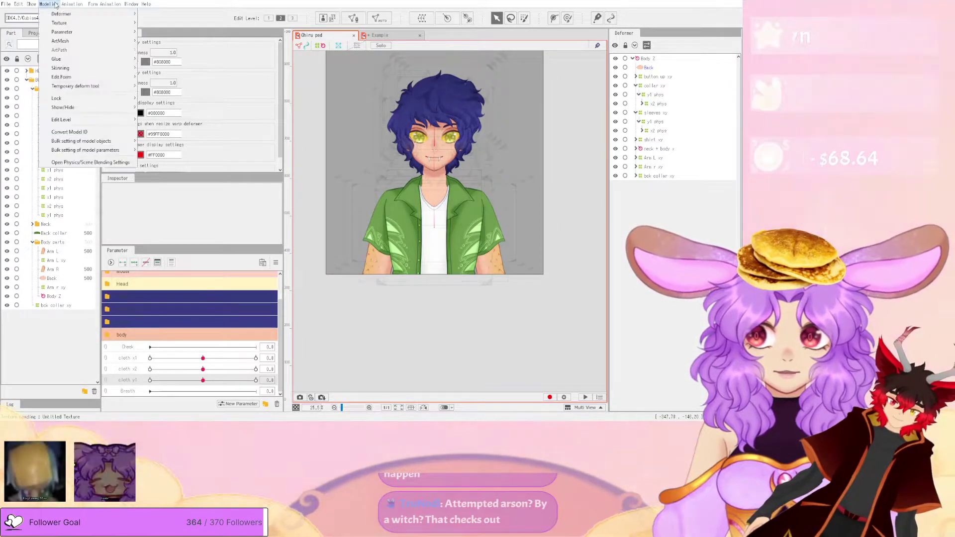
{"action": "left_click", "coordinate": [80, 163]}
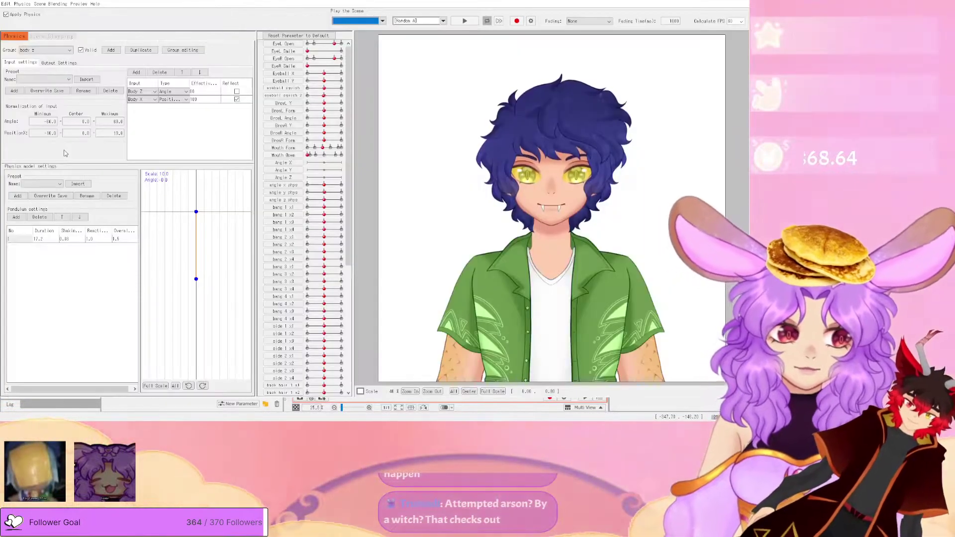
- Preview the existing physics by swinging the model's head to the sides, up and down
{"action": "scroll", "coordinate": [540, 212], "scroll_direction": "down", "scroll_amount": 3}
{"action": "left_click_drag", "start_coordinate": [524, 220], "coordinate": [449, 124]}
{"action": "left_click_drag", "start_coordinate": [522, 262], "coordinate": [705, 331]}
{"action": "left_click_drag", "start_coordinate": [639, 335], "coordinate": [629, 42]}
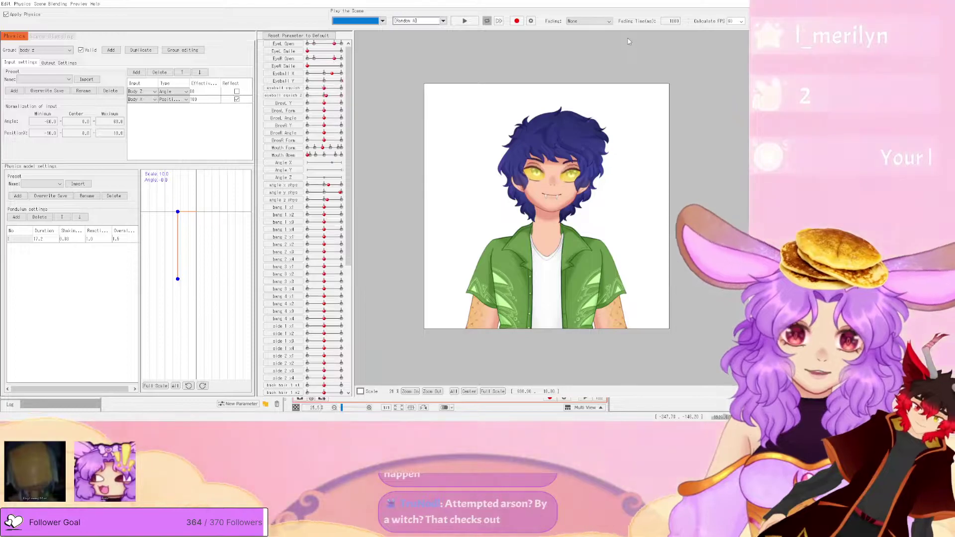
{"action": "left_click_drag", "start_coordinate": [628, 42], "coordinate": [586, 36]}
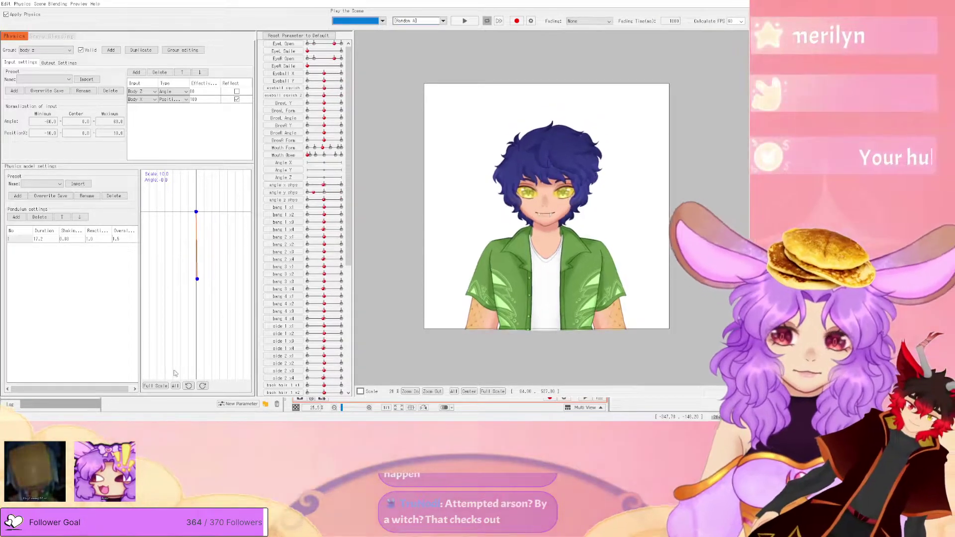
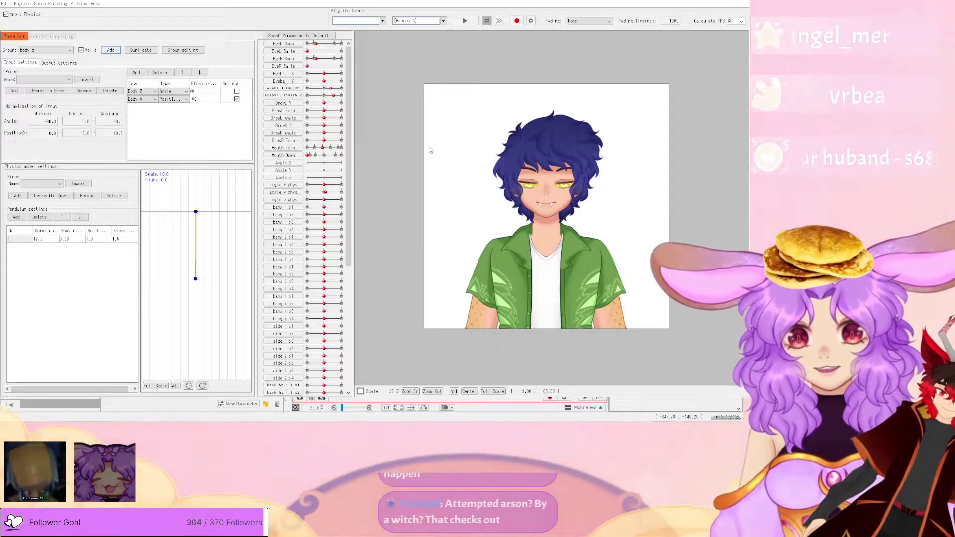
- Set up the clothes x physics group with the SKIRT PHYS pendulum preset and cloth x1 and cloth x2 as outputs
{"action": "left_click", "coordinate": [45, 64]}
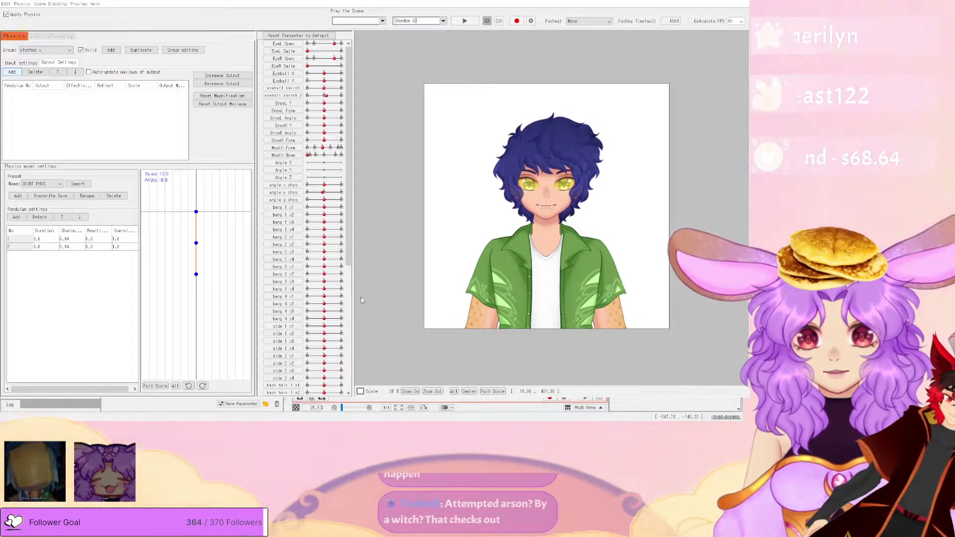
{"action": "left_click", "coordinate": [362, 300]}
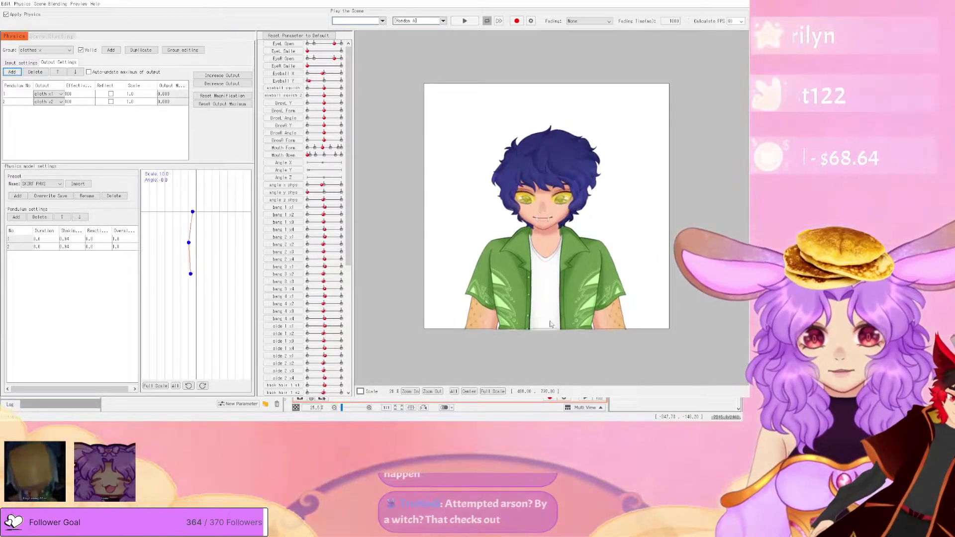
- Test the clothes x physics by moving the model from side to side and inspect how the sleeves and shirt sway
{"action": "scroll", "coordinate": [528, 329], "scroll_direction": "up", "scroll_amount": 3}
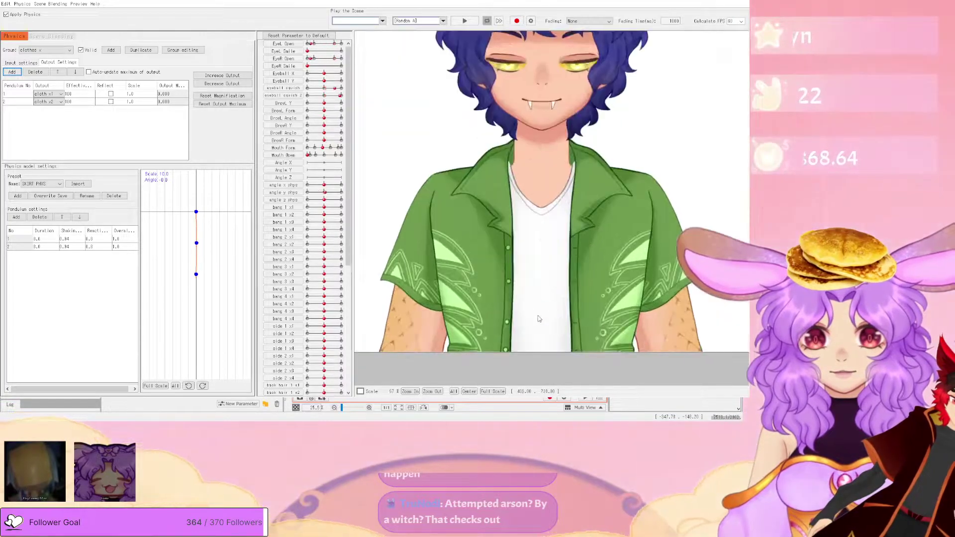
{"action": "left_click_drag", "start_coordinate": [433, 306], "coordinate": [388, 309]}
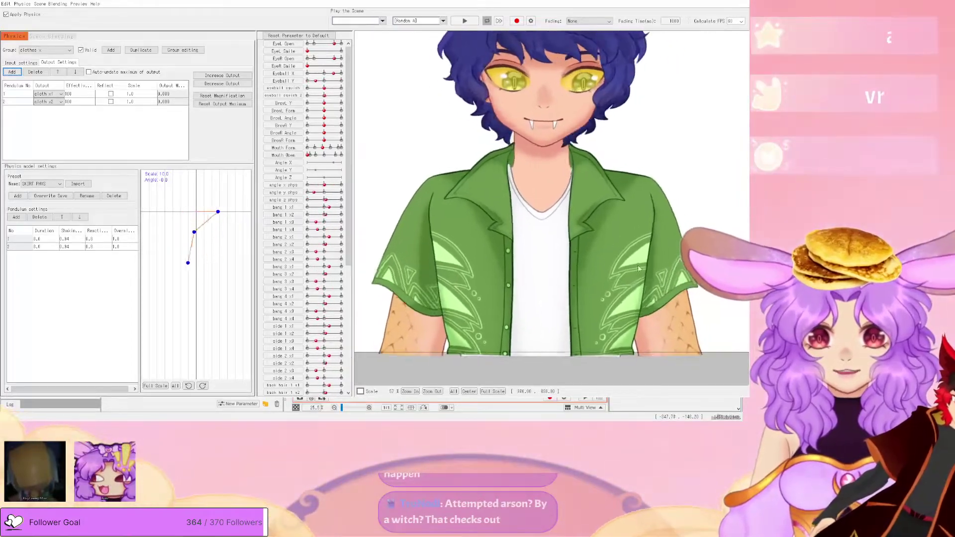
{"action": "scroll", "coordinate": [557, 304], "scroll_direction": "down", "scroll_amount": 4}
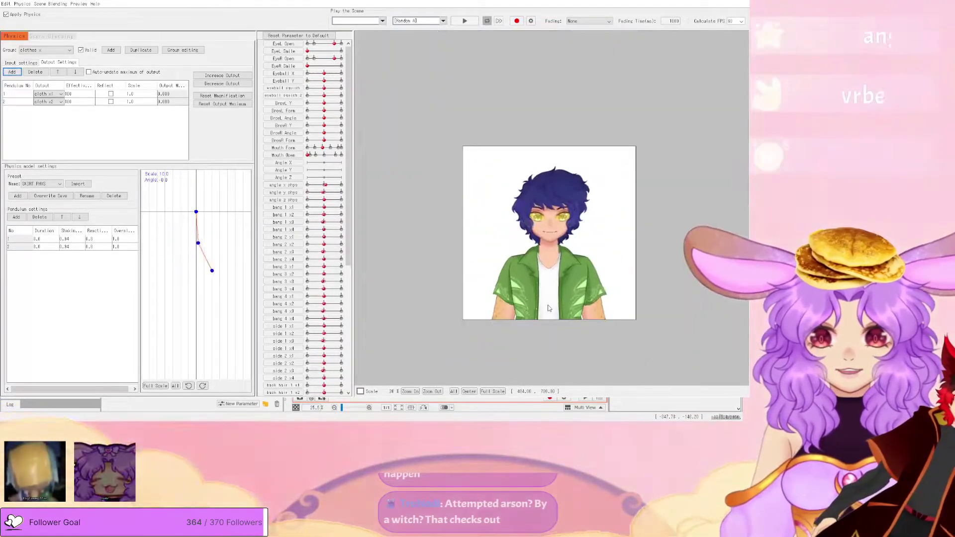
{"action": "scroll", "coordinate": [548, 305], "scroll_direction": "up", "scroll_amount": 3}
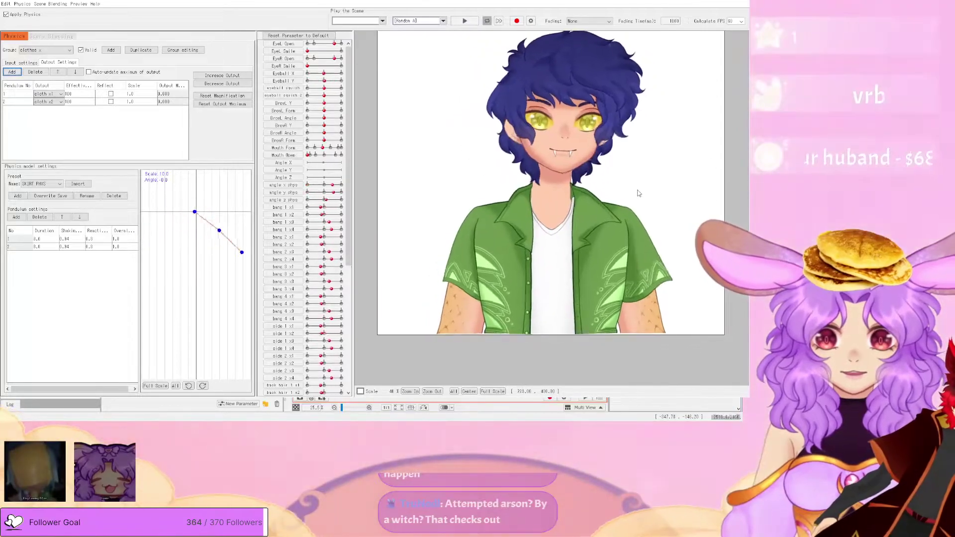
{"action": "scroll", "coordinate": [668, 293], "scroll_direction": "up", "scroll_amount": 2}
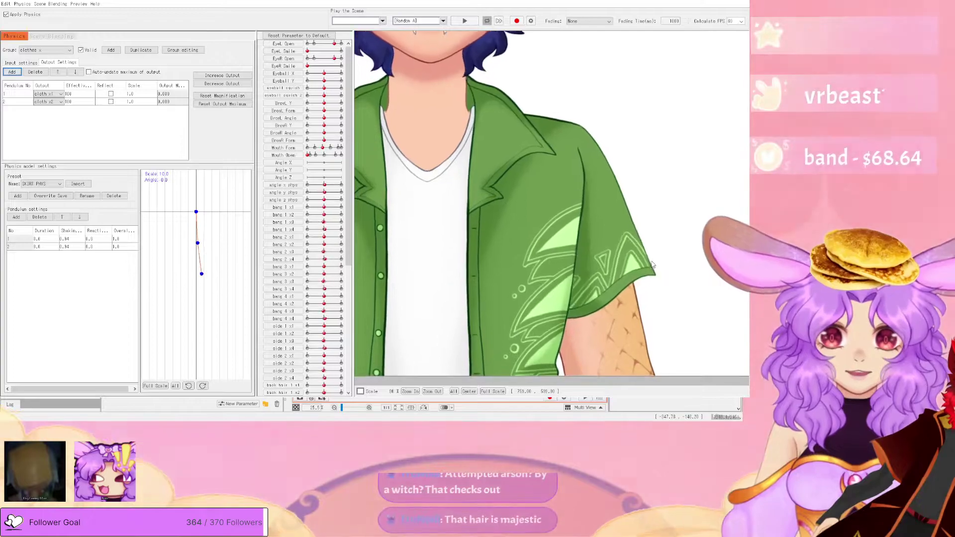
{"action": "scroll", "coordinate": [652, 262], "scroll_direction": "down", "scroll_amount": 2}
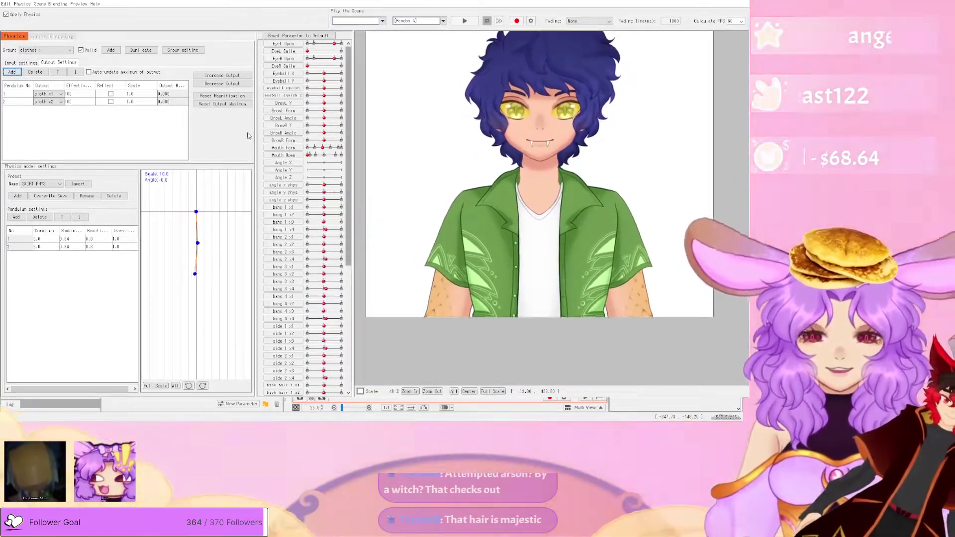
- Add a clothes y physics group with the hair Y input preset, SKIRT PHYS pendulum preset and cloth y1 as output
{"action": "left_click", "coordinate": [111, 50]}
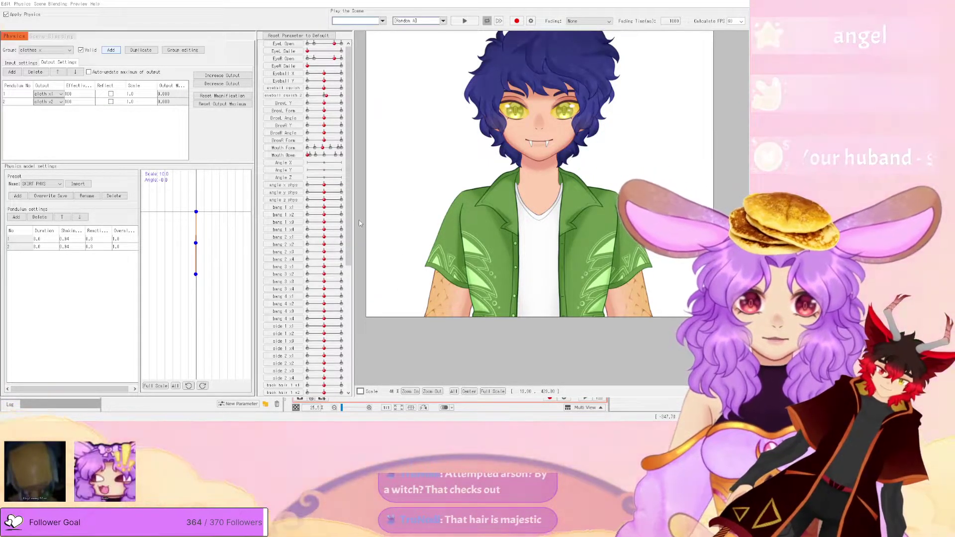
{"action": "left_click", "coordinate": [21, 62]}
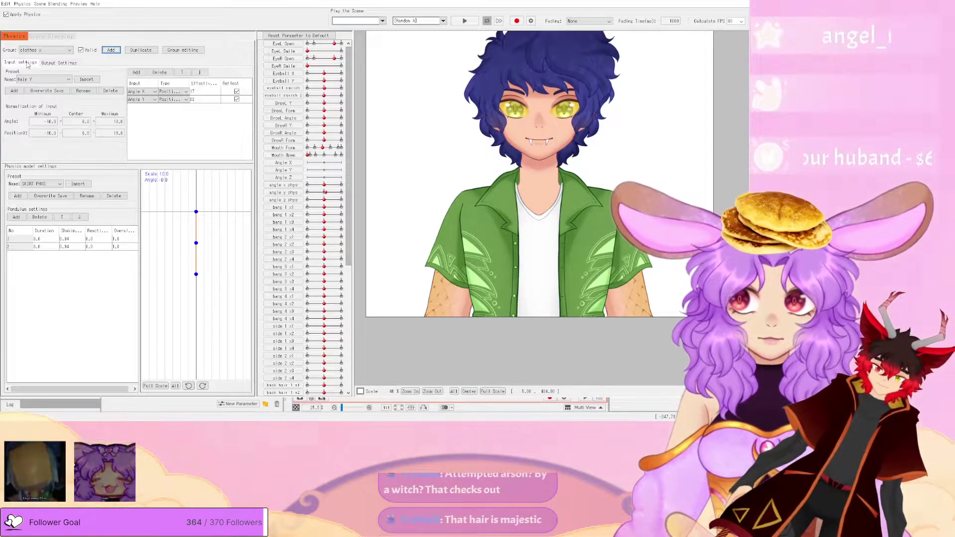
{"action": "left_click", "coordinate": [59, 63]}
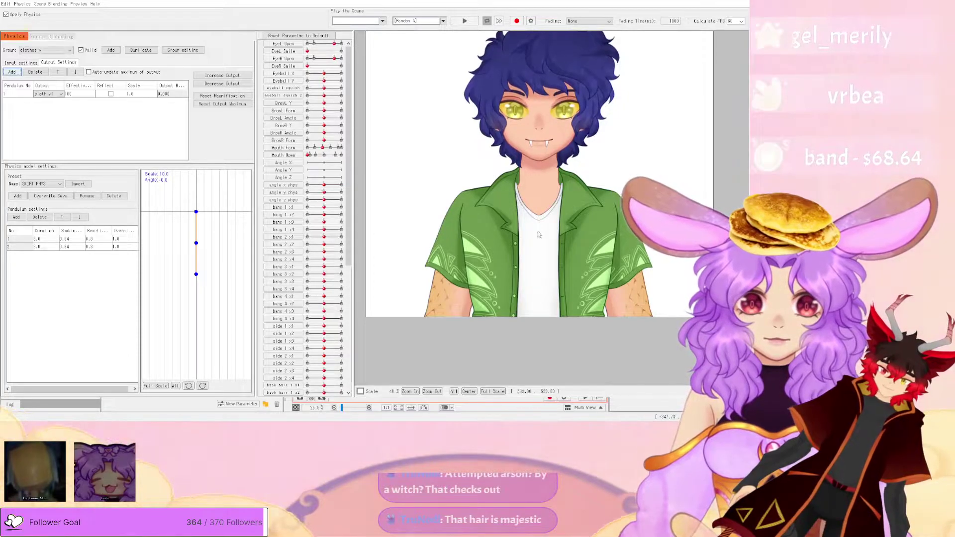
- Test the clothes y physics by moving the model's head up and down, and close the physics settings
{"action": "left_click_drag", "start_coordinate": [525, 240], "coordinate": [566, 198]}
{"action": "left_click_drag", "start_coordinate": [543, 147], "coordinate": [528, 102]}
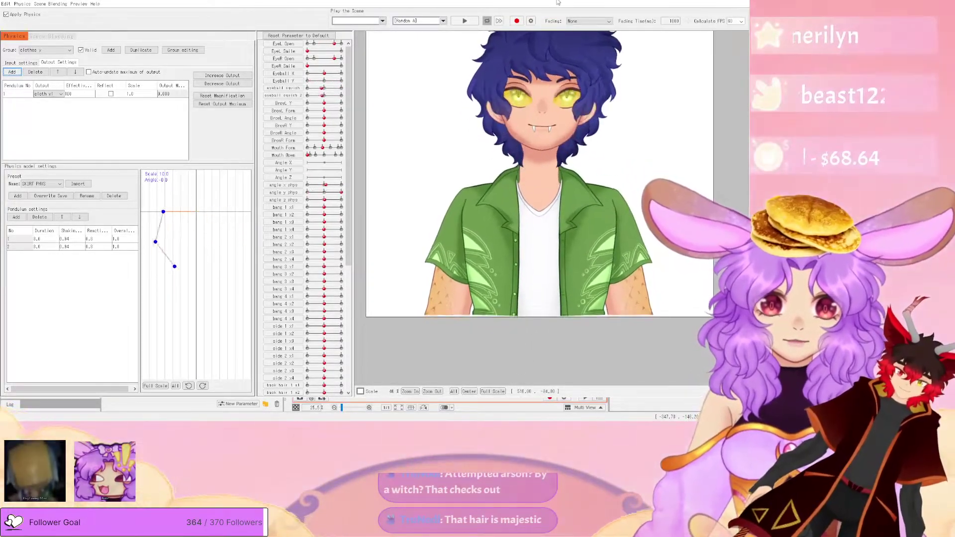
{"action": "left_click_drag", "start_coordinate": [553, 28], "coordinate": [553, 31]}
{"action": "left_click_drag", "start_coordinate": [550, 149], "coordinate": [552, 81]}
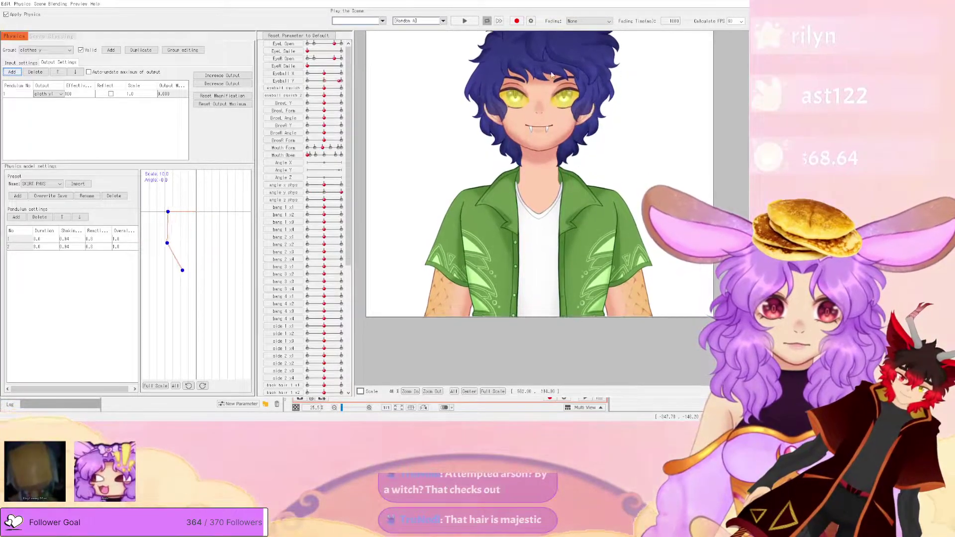
{"action": "left_click_drag", "start_coordinate": [546, 153], "coordinate": [478, 120]}
{"action": "left_click_drag", "start_coordinate": [723, 142], "coordinate": [690, 269]}
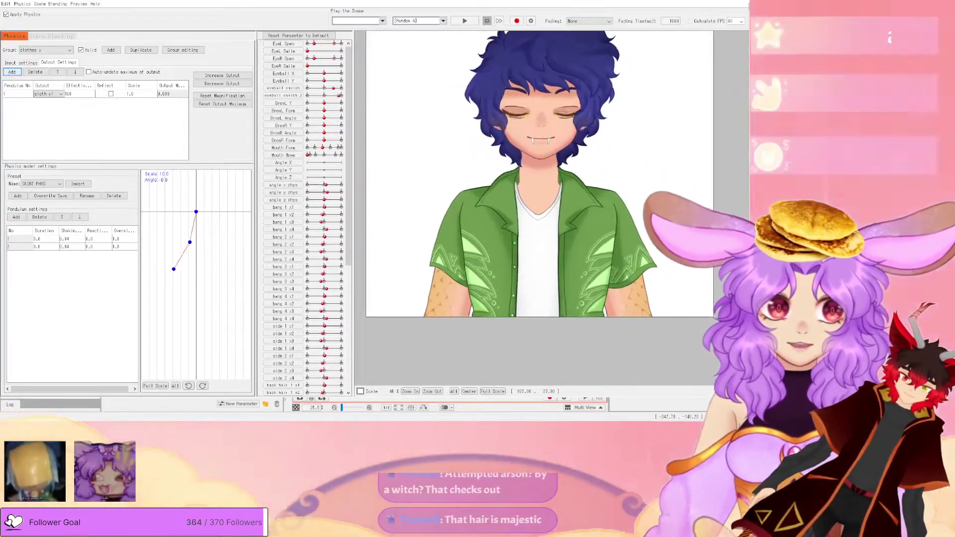
{"action": "key", "text": "alt+F4"}
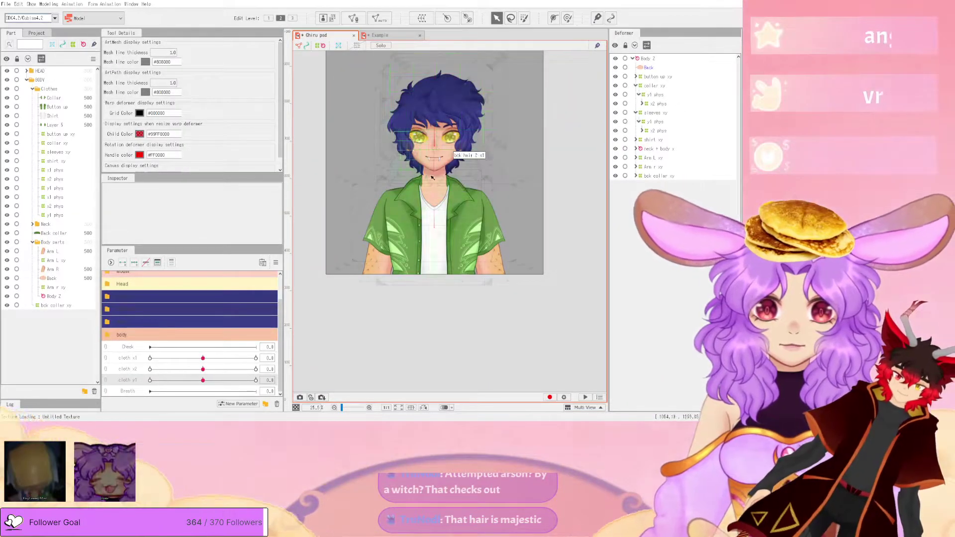
- Open the Button up and Layer 5 sleeve meshes together for mesh editing
{"action": "scroll", "coordinate": [432, 178], "scroll_direction": "up", "scroll_amount": 3}
{"action": "left_click", "coordinate": [375, 196]}
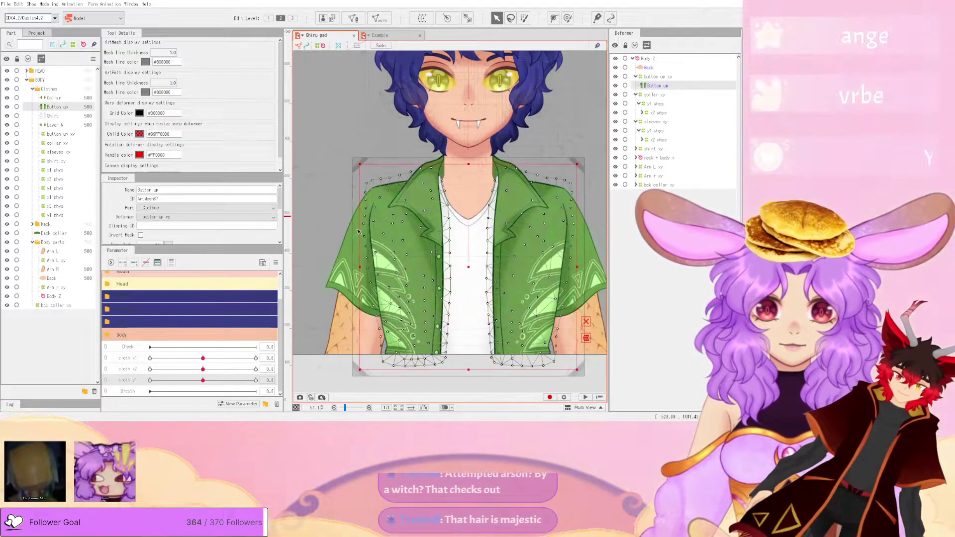
{"action": "left_click", "coordinate": [354, 234], "text": "shift"}
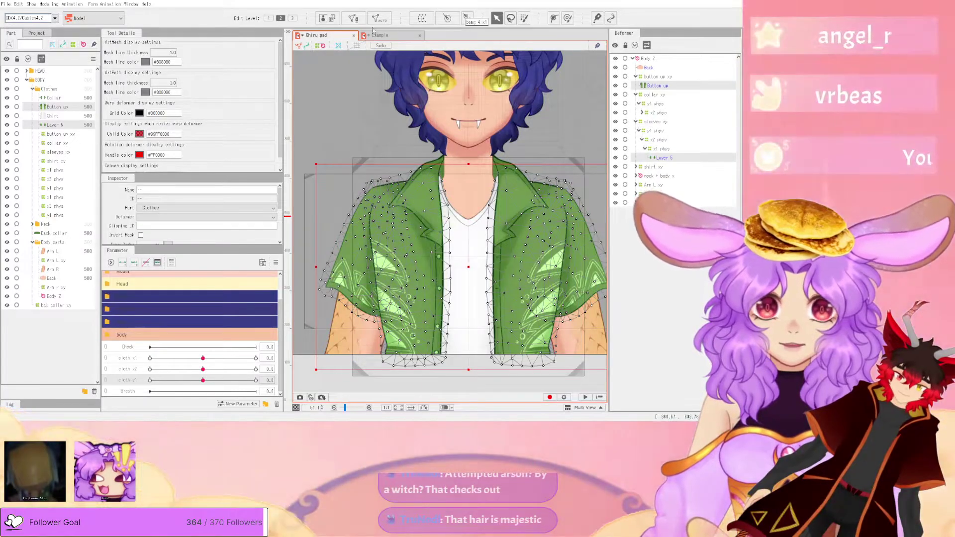
{"action": "left_click", "coordinate": [354, 19]}
- Lasso the overlapping shoulder vertices on both sides of the shirt, bind them with glue and apply the mesh edit
{"action": "scroll", "coordinate": [372, 195], "scroll_direction": "up", "scroll_amount": 3}
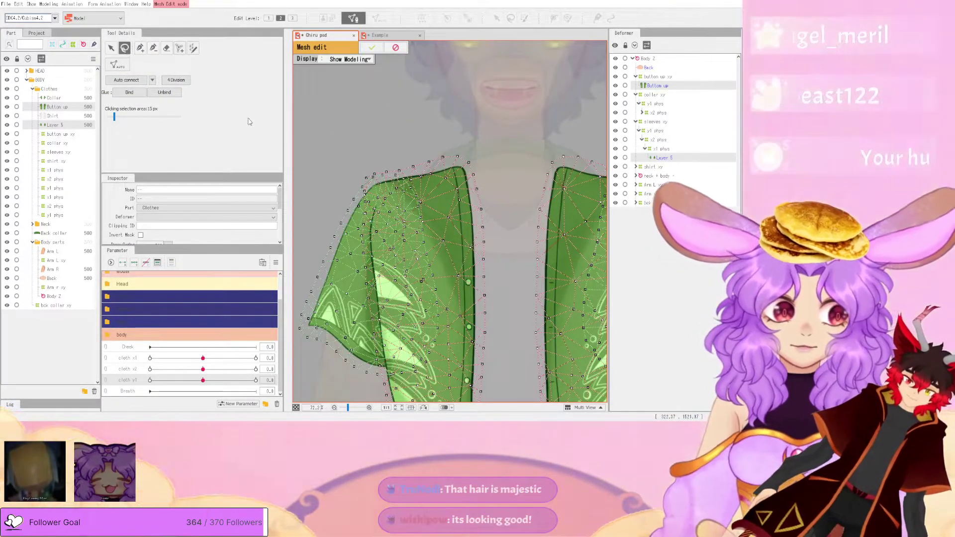
{"action": "mouse_move", "coordinate": [337, 188]}
{"action": "left_mouse_down"}
{"action": "mouse_move", "coordinate": [325, 208]}
{"action": "mouse_move", "coordinate": [348, 184]}
{"action": "left_mouse_up"}
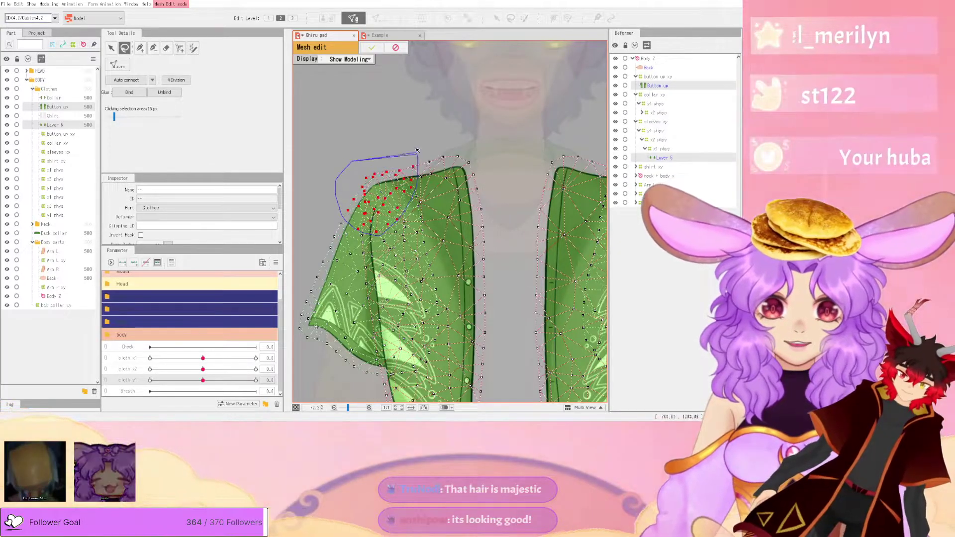
{"action": "scroll", "coordinate": [353, 130], "scroll_direction": "down", "scroll_amount": 5}
{"action": "scroll", "coordinate": [423, 145], "scroll_direction": "up", "scroll_amount": 2}
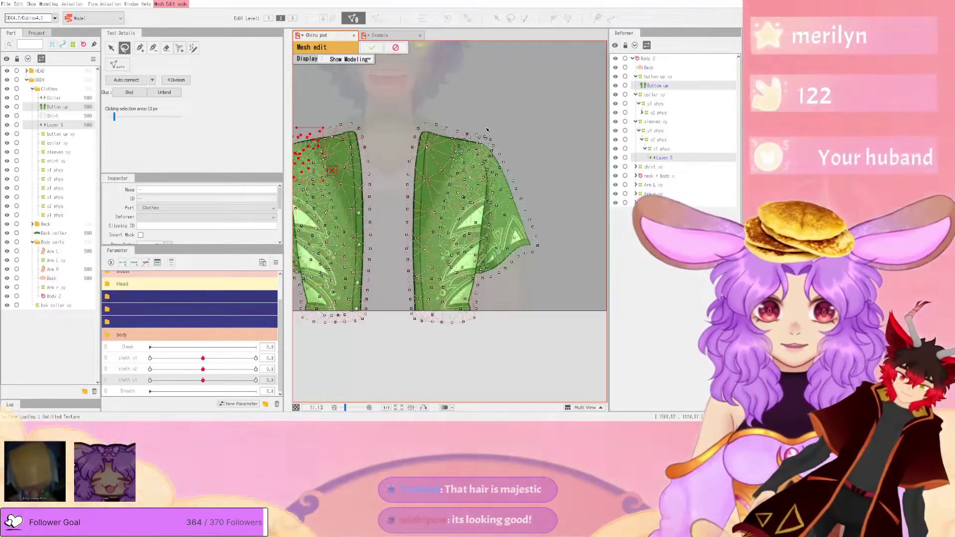
{"action": "mouse_move", "coordinate": [465, 134]}
{"action": "left_mouse_down"}
{"action": "mouse_move", "coordinate": [458, 168]}
{"action": "mouse_move", "coordinate": [477, 181]}
{"action": "mouse_move", "coordinate": [507, 172]}
{"action": "left_mouse_up"}
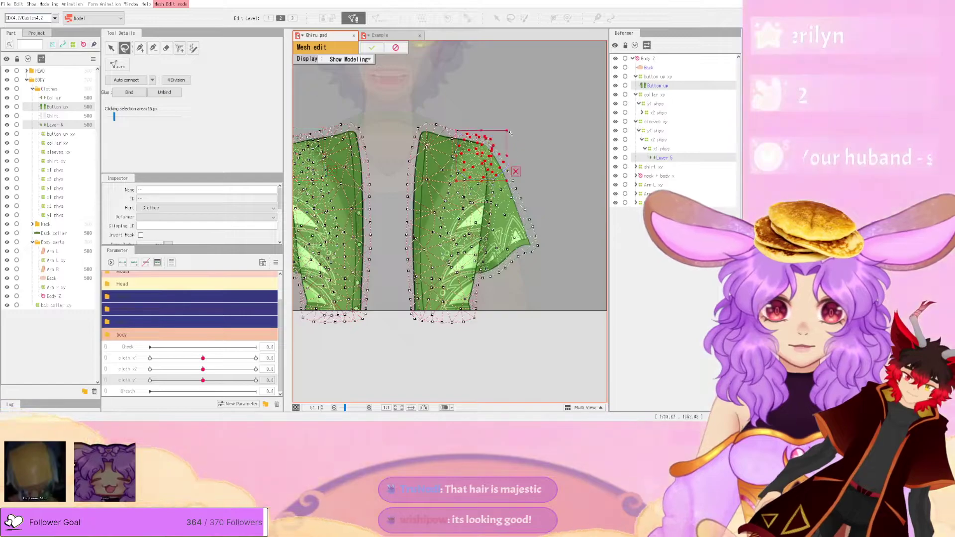
{"action": "scroll", "coordinate": [414, 152], "scroll_direction": "down", "scroll_amount": 3}
{"action": "scroll", "coordinate": [370, 160], "scroll_direction": "up", "scroll_amount": 4}
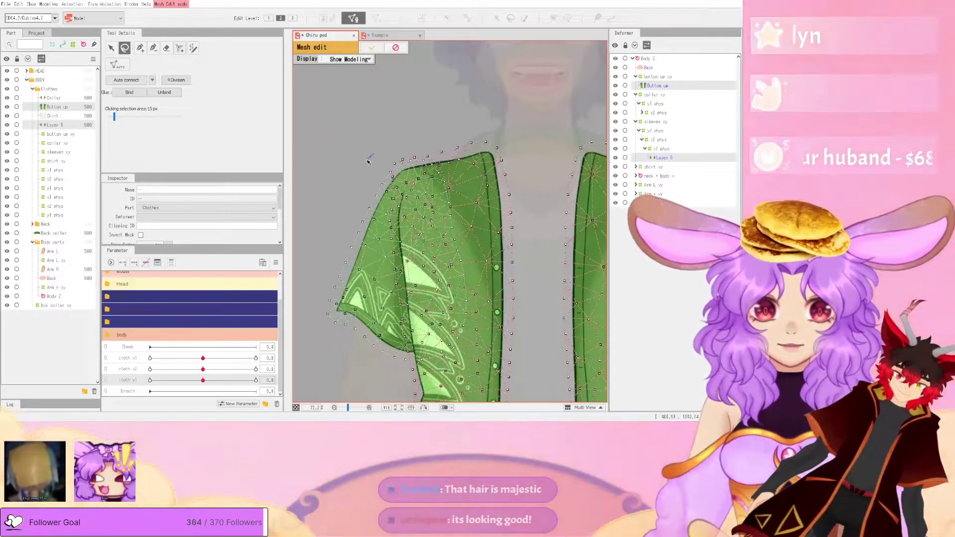
{"action": "scroll", "coordinate": [414, 129], "scroll_direction": "down", "scroll_amount": 2}
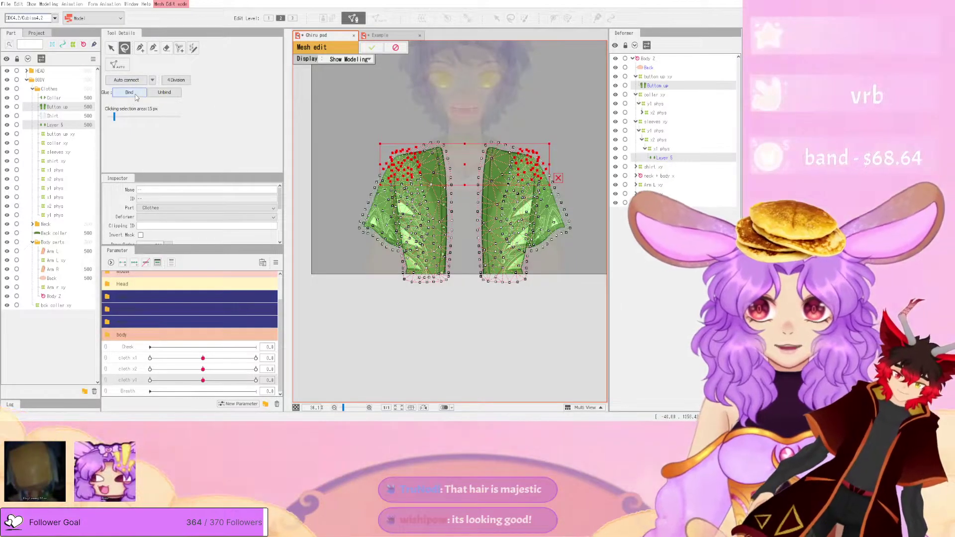
{"action": "left_click", "coordinate": [372, 47]}
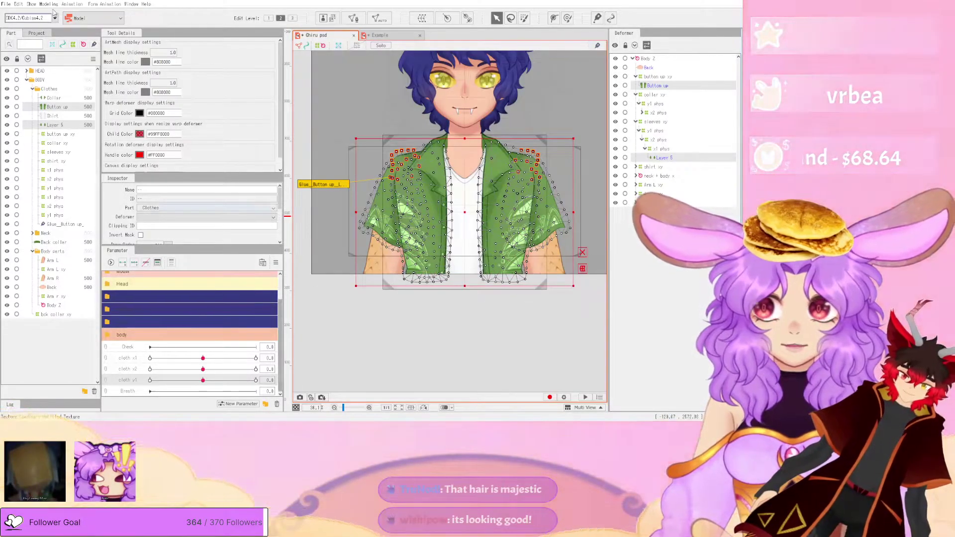
- Test the glued sleeves in the physics settings by moving the model's head around, and return to the modeling view
{"action": "left_click", "coordinate": [49, 3]}
{"action": "left_click", "coordinate": [90, 162]}
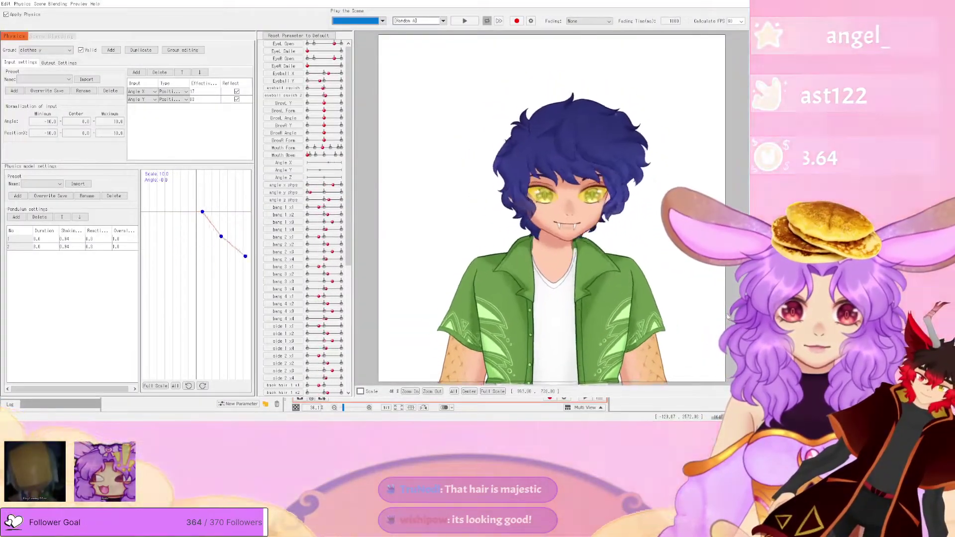
{"action": "scroll", "coordinate": [568, 217], "scroll_direction": "down", "scroll_amount": 3}
{"action": "scroll", "coordinate": [581, 336], "scroll_direction": "up", "scroll_amount": 3}
{"action": "left_click_drag", "start_coordinate": [582, 340], "coordinate": [577, 164]}
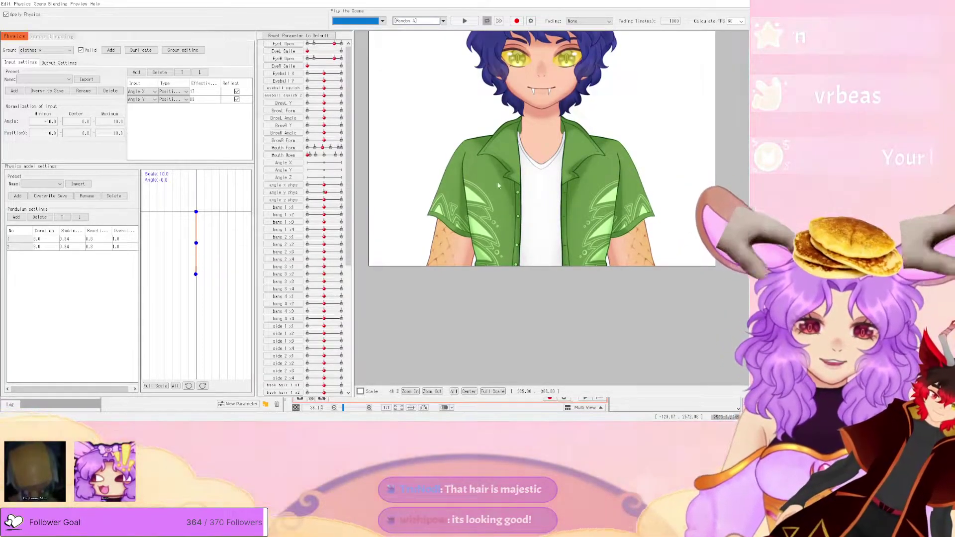
{"action": "scroll", "coordinate": [491, 180], "scroll_direction": "down", "scroll_amount": 3}
{"action": "left_click_drag", "start_coordinate": [639, 328], "coordinate": [304, 281]}
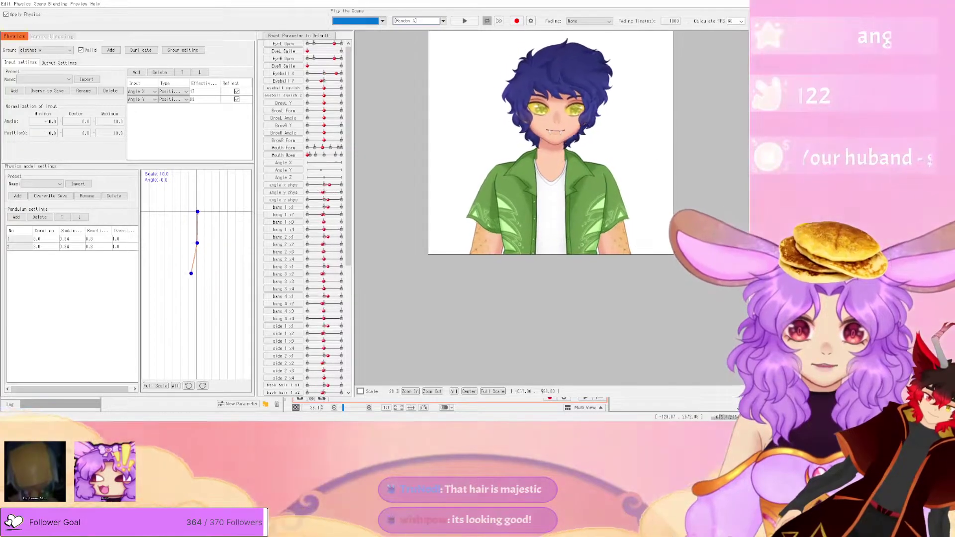
{"action": "key", "text": "alt+Tab"}
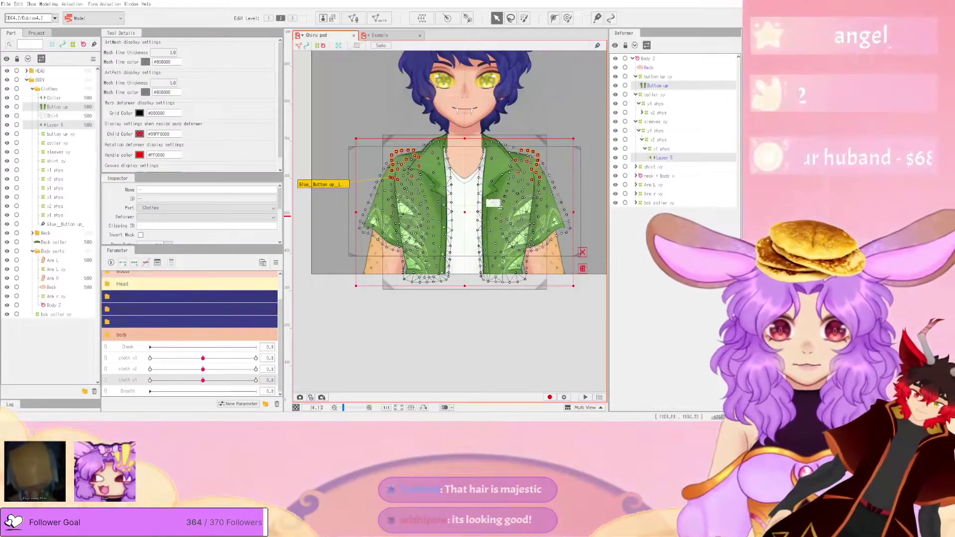
{"action": "left_click", "coordinate": [577, 104]}
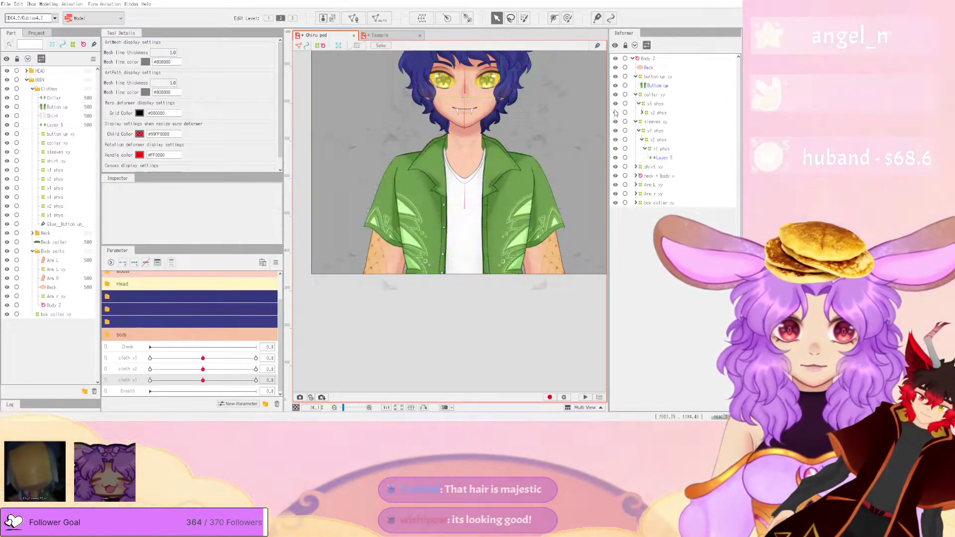
{"action": "left_click", "coordinate": [657, 86]}
{"action": "scroll", "coordinate": [465, 198], "scroll_direction": "up", "scroll_amount": 3}
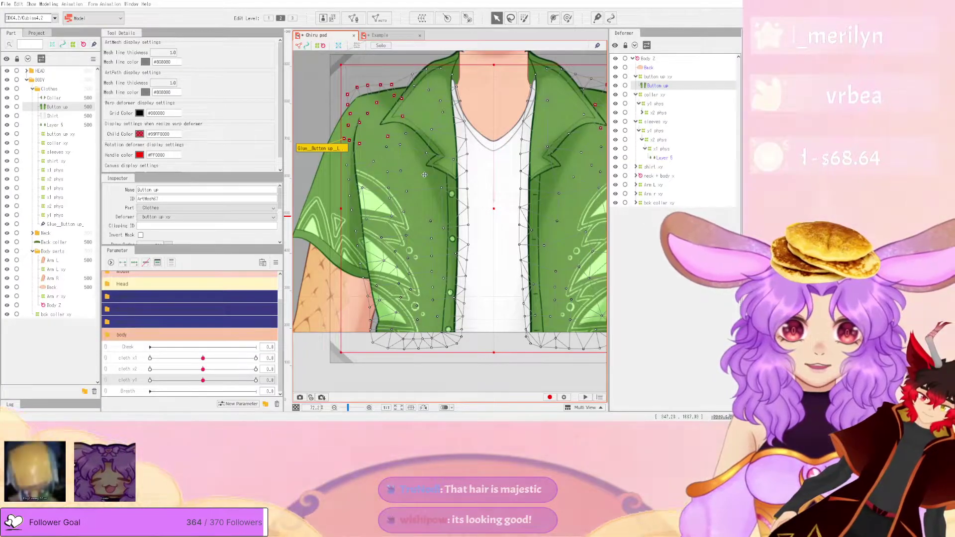
{"action": "scroll", "coordinate": [454, 225], "scroll_direction": "down", "scroll_amount": 4}
{"action": "scroll", "coordinate": [436, 289], "scroll_direction": "up", "scroll_amount": 4}
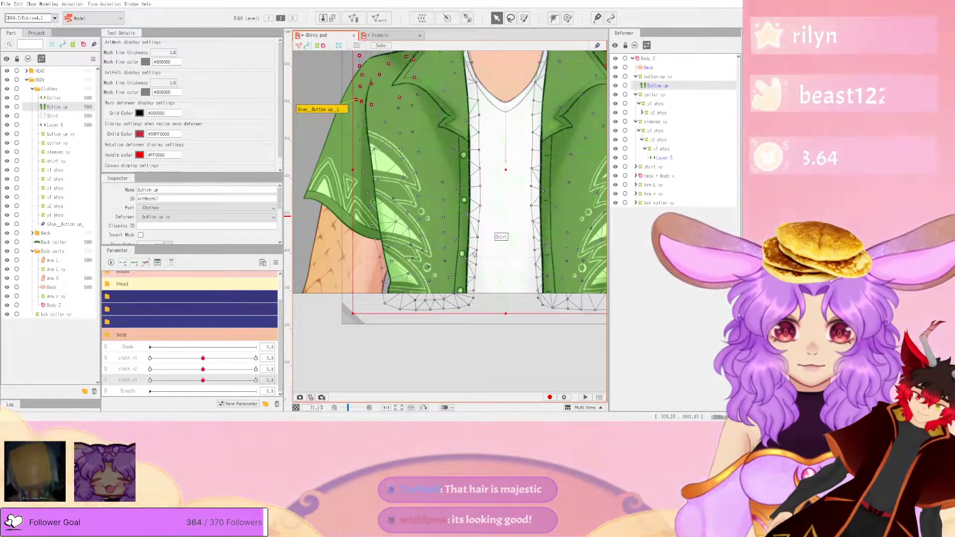
{"action": "scroll", "coordinate": [474, 254], "scroll_direction": "down", "scroll_amount": 2}
{"action": "left_click", "coordinate": [454, 123], "text": "shift"}
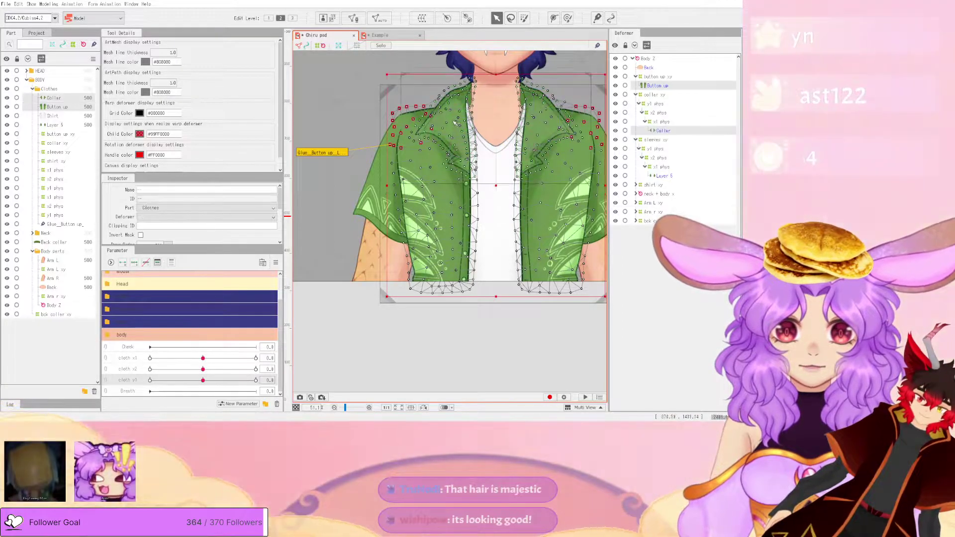
{"action": "left_click", "coordinate": [354, 17]}
{"action": "scroll", "coordinate": [453, 174], "scroll_direction": "down", "scroll_amount": 2}
{"action": "scroll", "coordinate": [453, 174], "scroll_direction": "up", "scroll_amount": 6}
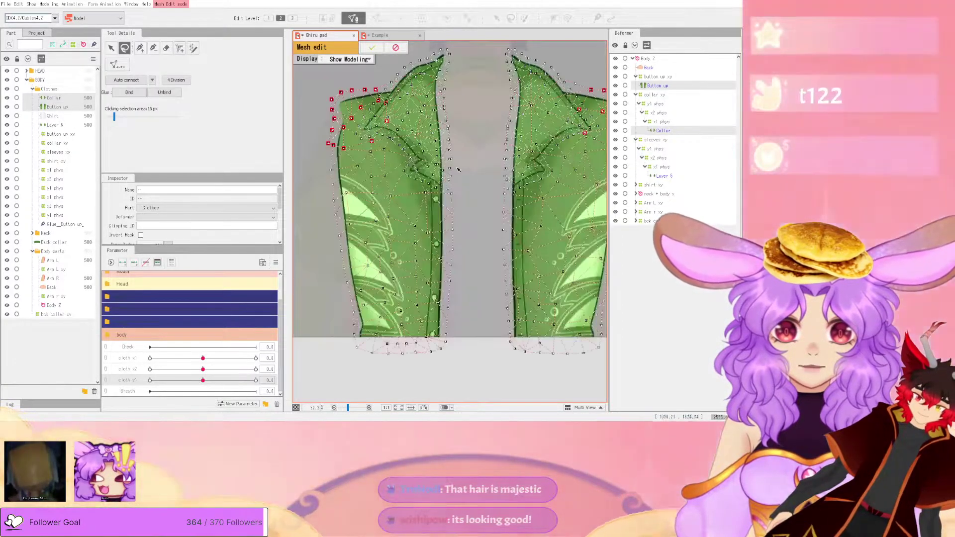
{"action": "scroll", "coordinate": [453, 173], "scroll_direction": "down", "scroll_amount": 4}
{"action": "scroll", "coordinate": [467, 87], "scroll_direction": "up", "scroll_amount": 1}
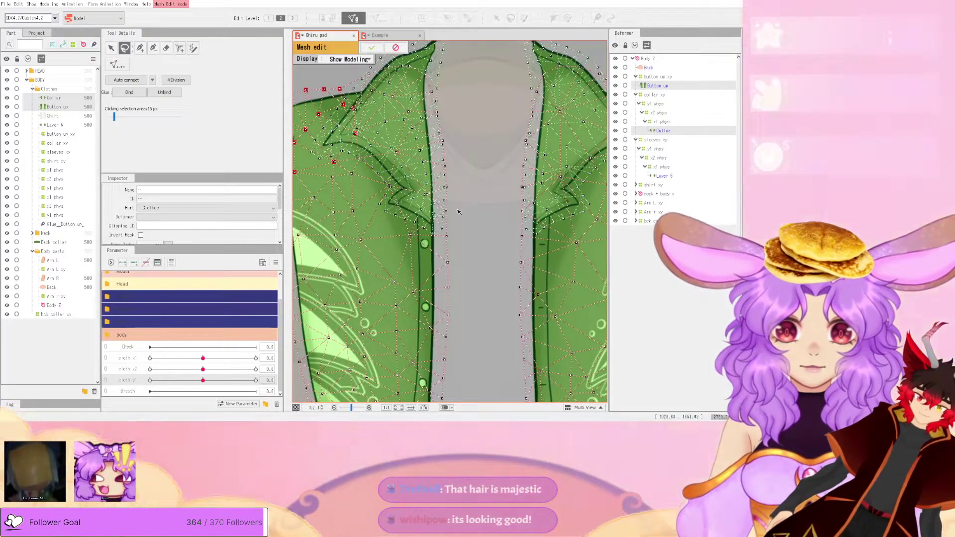
{"action": "left_click", "coordinate": [395, 47]}
{"action": "scroll", "coordinate": [459, 94], "scroll_direction": "down", "scroll_amount": 5}
{"action": "scroll", "coordinate": [362, 254], "scroll_direction": "up", "scroll_amount": 2}
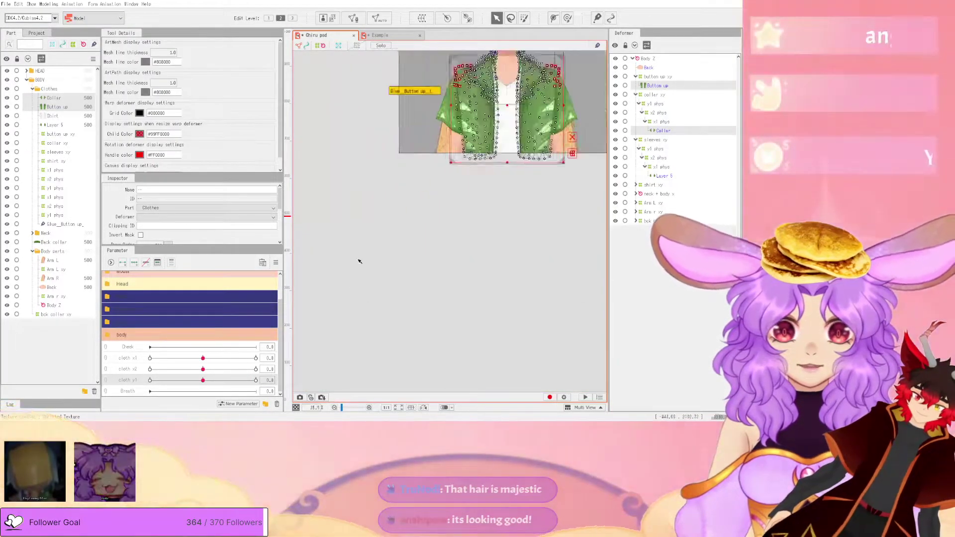
{"action": "left_click", "coordinate": [510, 188]}
{"action": "scroll", "coordinate": [481, 157], "scroll_direction": "up", "scroll_amount": 1}
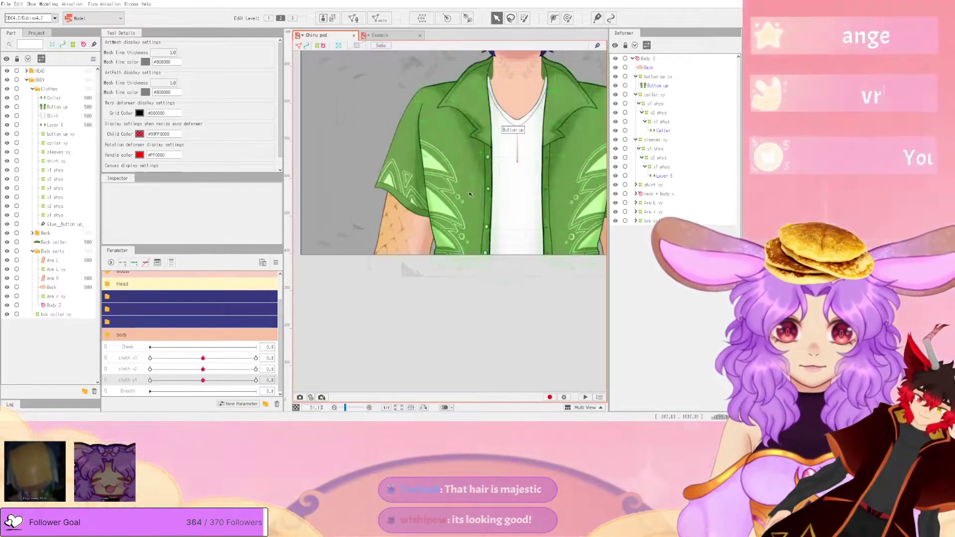
- Create a warp deformer named x1 phys around the Button up mesh and add three keys to it on cloth x1
{"action": "left_click", "coordinate": [663, 87]}
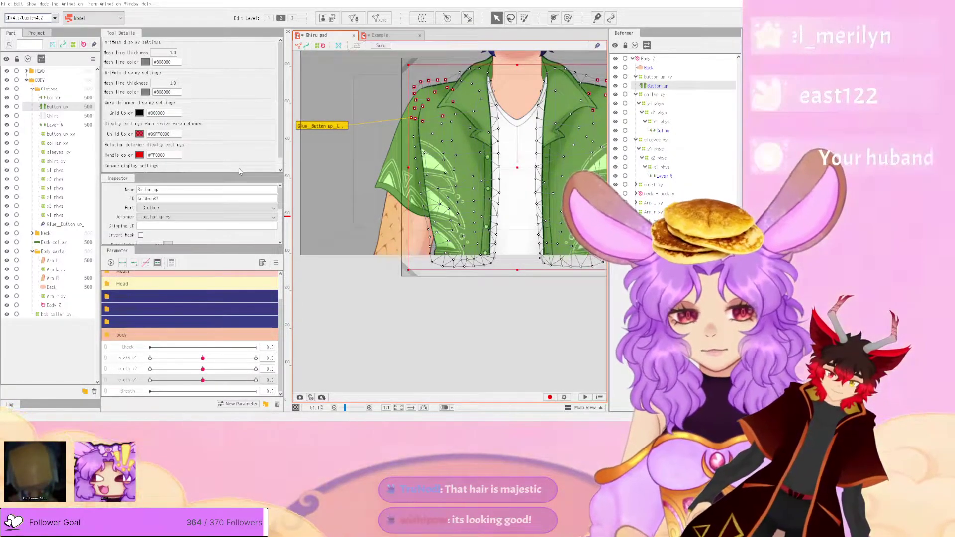
{"action": "key", "text": "ctrl+v"}
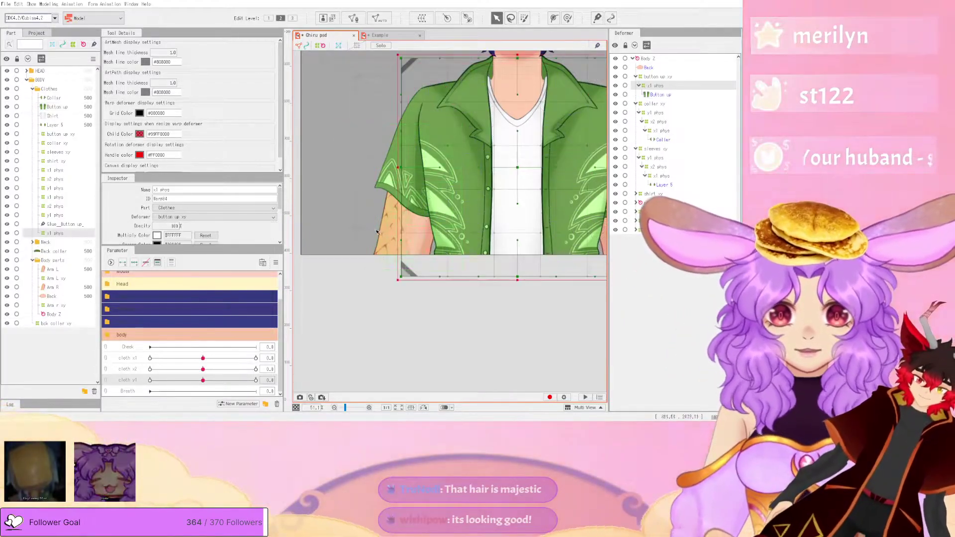
{"action": "left_click", "coordinate": [138, 362]}
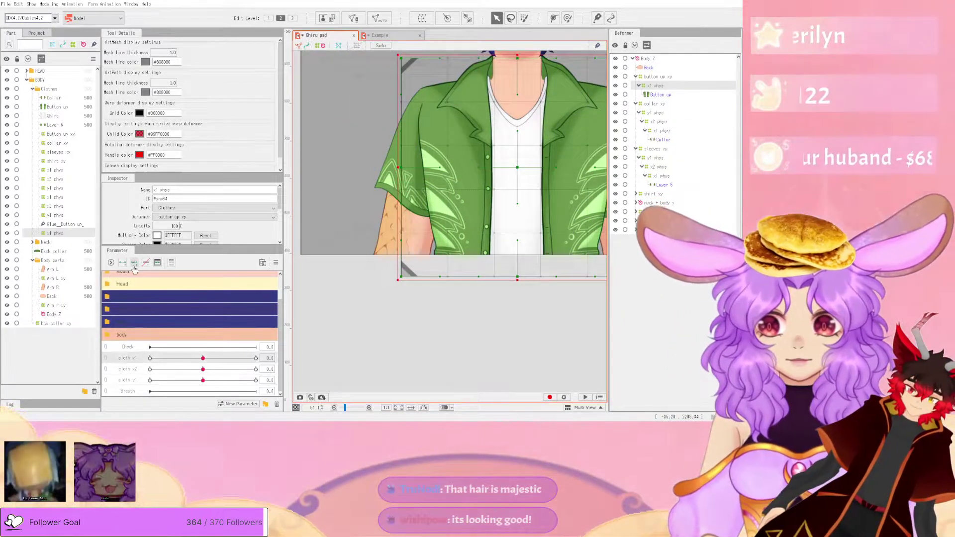
{"action": "left_click", "coordinate": [134, 262]}
{"action": "scroll", "coordinate": [458, 256], "scroll_direction": "down", "scroll_amount": 3}
{"action": "scroll", "coordinate": [485, 248], "scroll_direction": "up", "scroll_amount": 3}
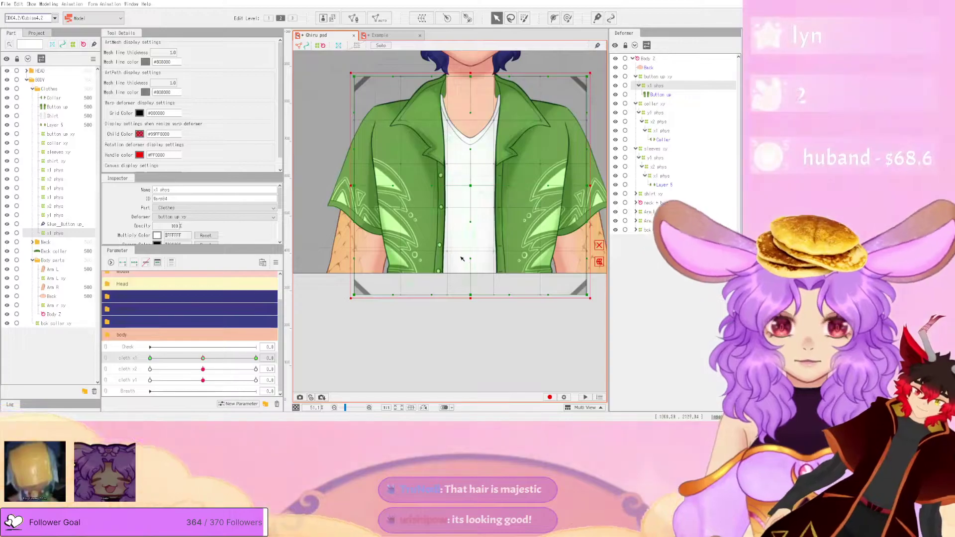
- At cloth x1 1.0, shift the lower control points of the shirt's warp sideways and scrub the parameter to check the sway
{"action": "scroll", "coordinate": [441, 253], "scroll_direction": "down", "scroll_amount": 2}
{"action": "scroll", "coordinate": [442, 257], "scroll_direction": "up", "scroll_amount": 3}
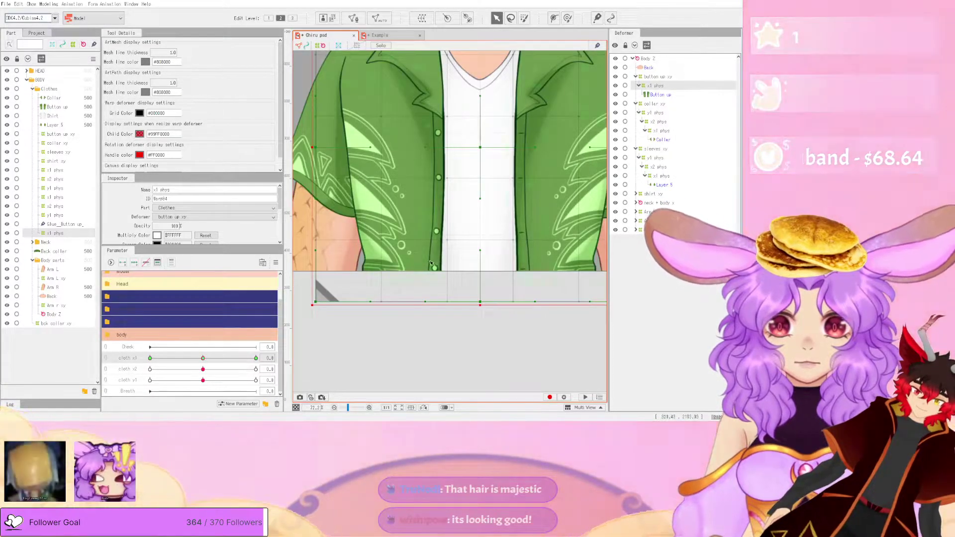
{"action": "scroll", "coordinate": [432, 263], "scroll_direction": "down", "scroll_amount": 4}
{"action": "scroll", "coordinate": [461, 270], "scroll_direction": "up", "scroll_amount": 4}
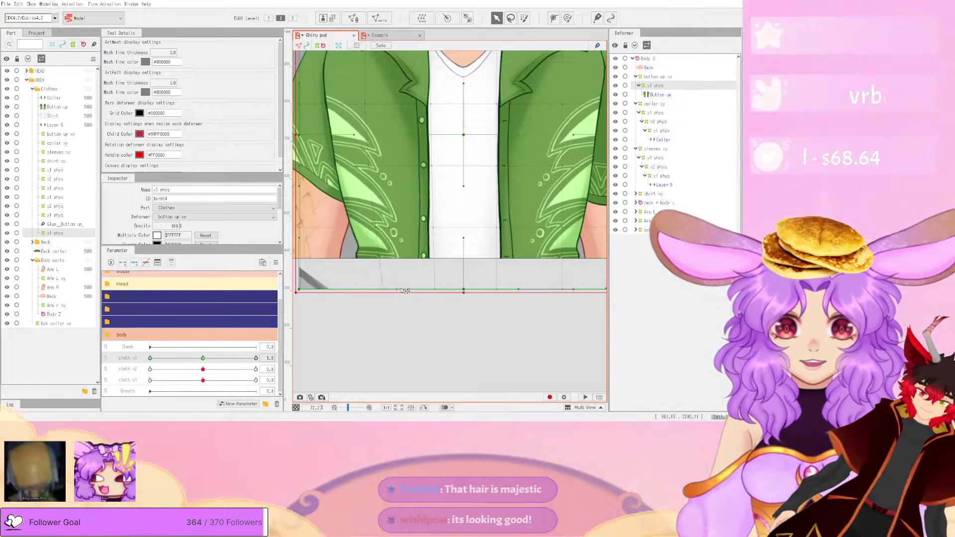
{"action": "scroll", "coordinate": [438, 290], "scroll_direction": "down", "scroll_amount": 4}
{"action": "scroll", "coordinate": [488, 288], "scroll_direction": "up", "scroll_amount": 4}
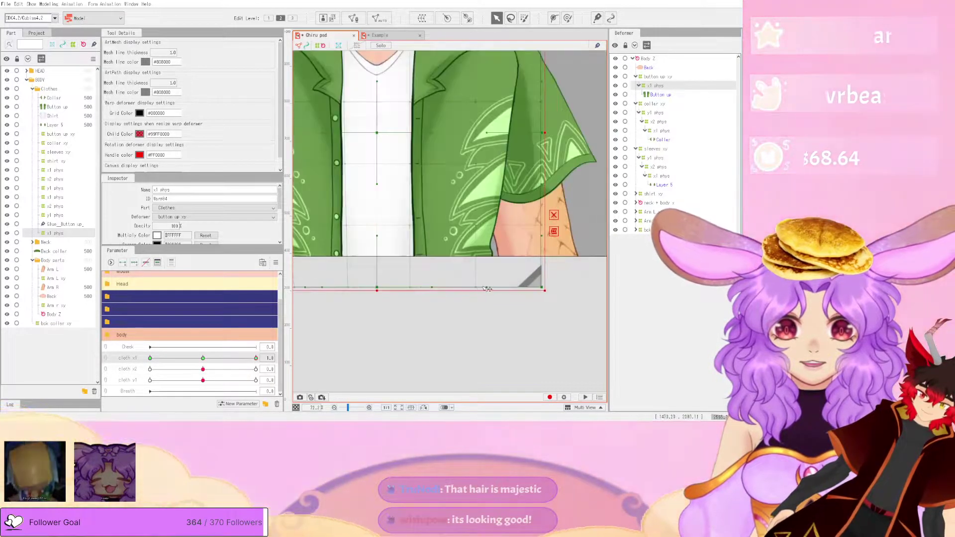
{"action": "scroll", "coordinate": [547, 294], "scroll_direction": "down", "scroll_amount": 4}
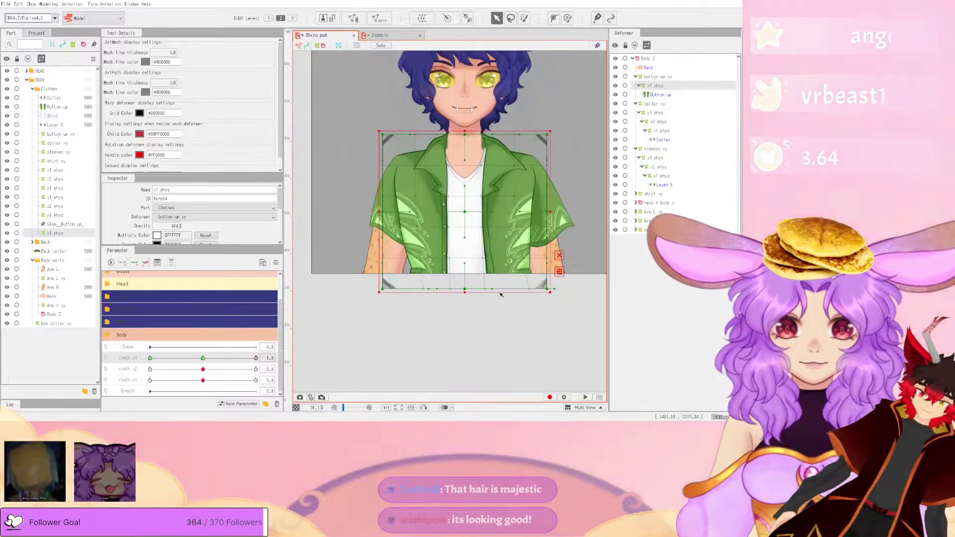
{"action": "left_click_drag", "start_coordinate": [257, 358], "coordinate": [186, 358]}
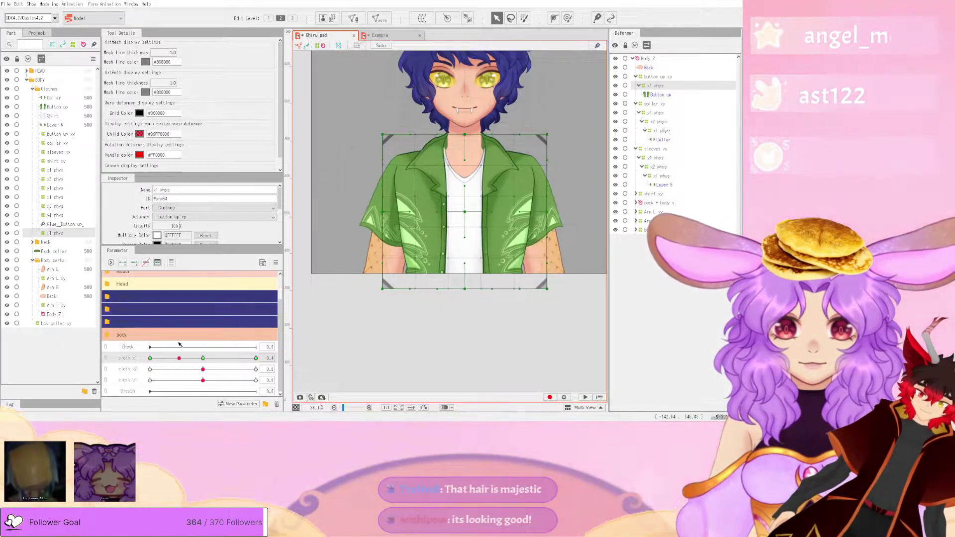
{"action": "left_click_drag", "start_coordinate": [179, 358], "coordinate": [299, 345]}
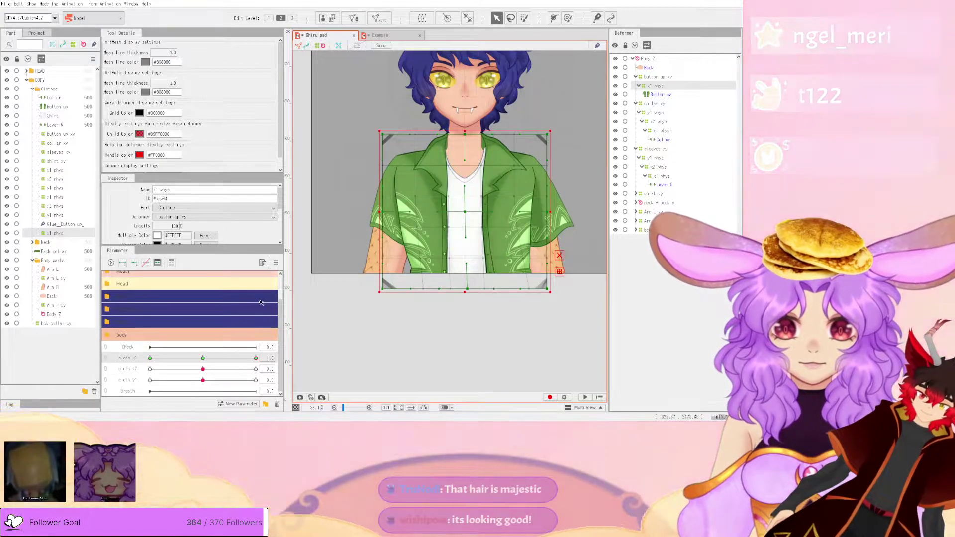
- Reflect the shirt warp's cloth x1 motion to the opposite key, check both extremes and return the parameter to 0
{"action": "left_click", "coordinate": [277, 263]}
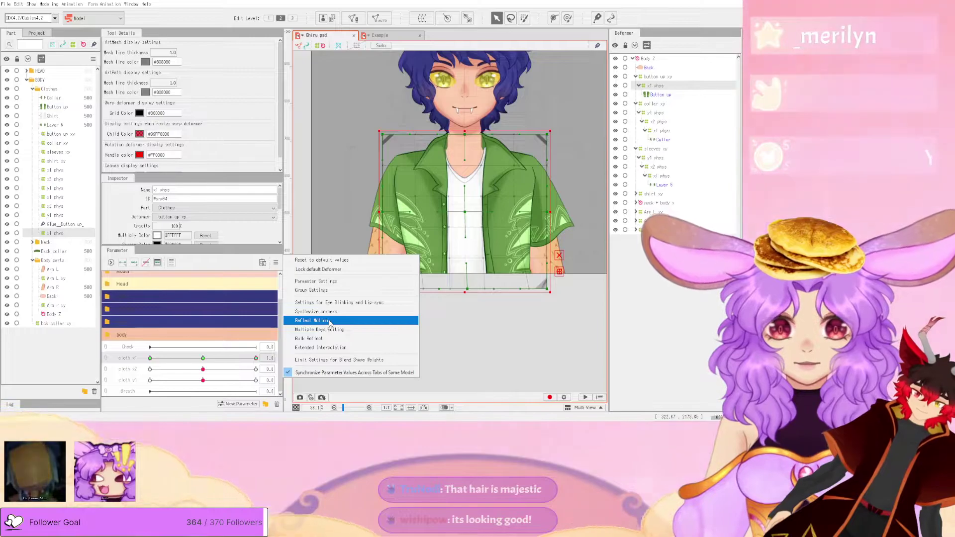
{"action": "left_click", "coordinate": [330, 323]}
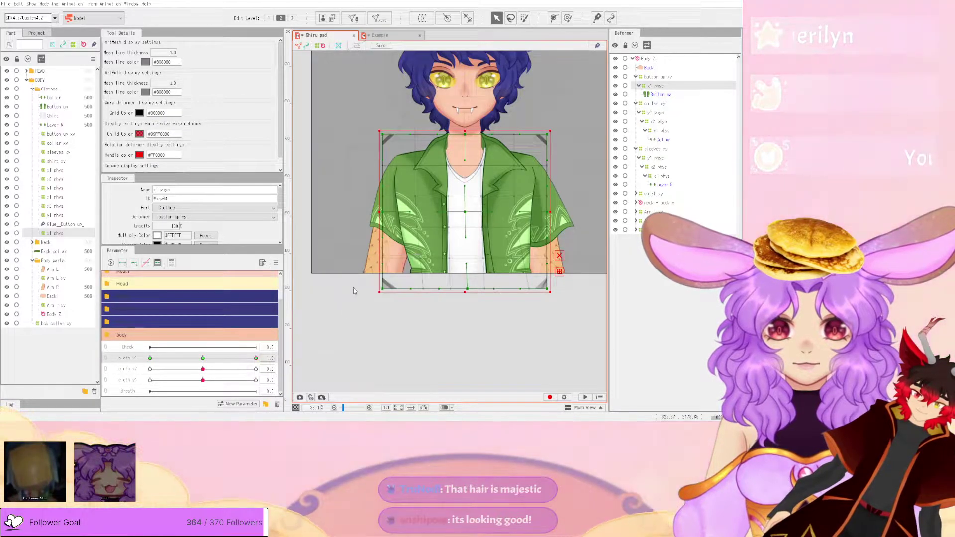
{"action": "left_click_drag", "start_coordinate": [223, 358], "coordinate": [157, 361]}
{"action": "left_click_drag", "start_coordinate": [225, 364], "coordinate": [203, 359]}
- Test the shirt's sway in the physics settings by moving the model's head around, and close the physics settings
{"action": "left_click", "coordinate": [49, 4]}
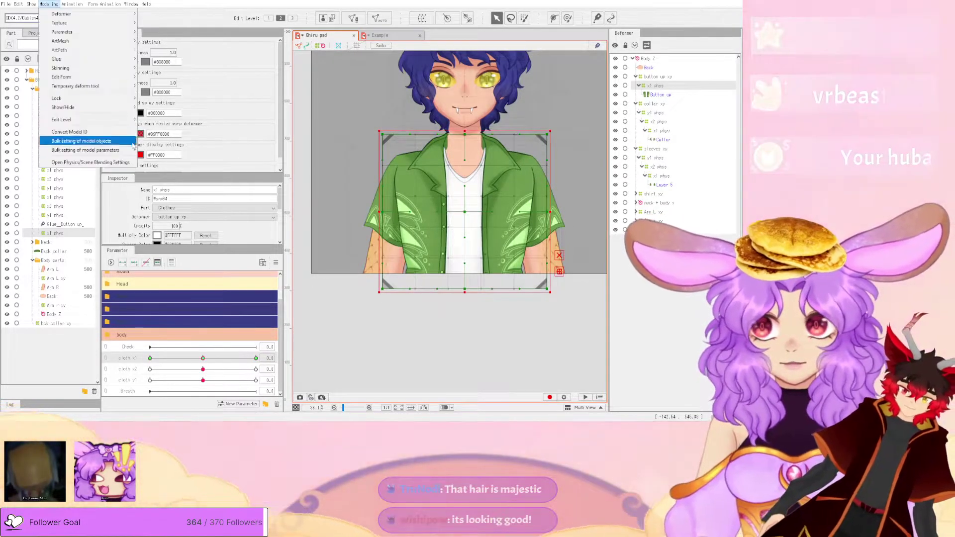
{"action": "left_click", "coordinate": [134, 162]}
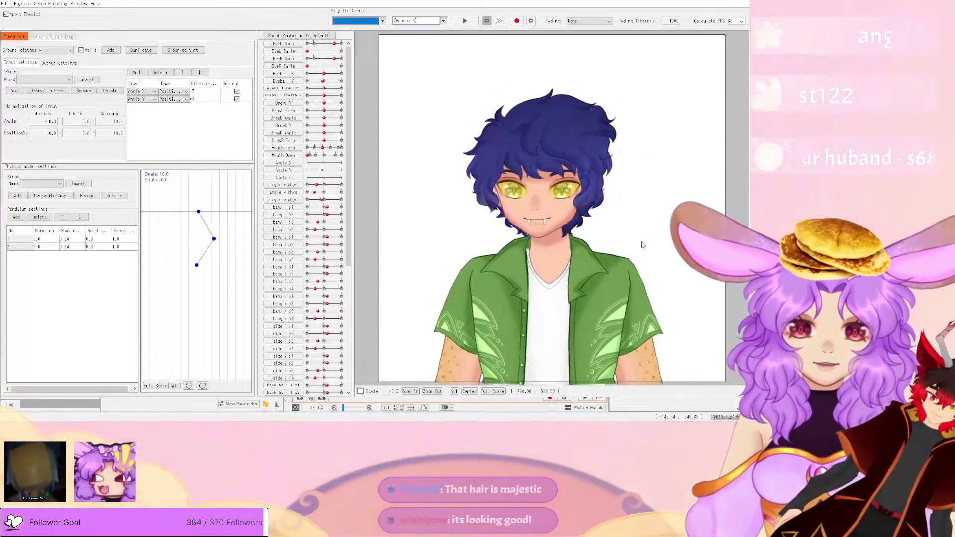
{"action": "scroll", "coordinate": [531, 230], "scroll_direction": "down", "scroll_amount": 2}
{"action": "scroll", "coordinate": [547, 259], "scroll_direction": "up", "scroll_amount": 2}
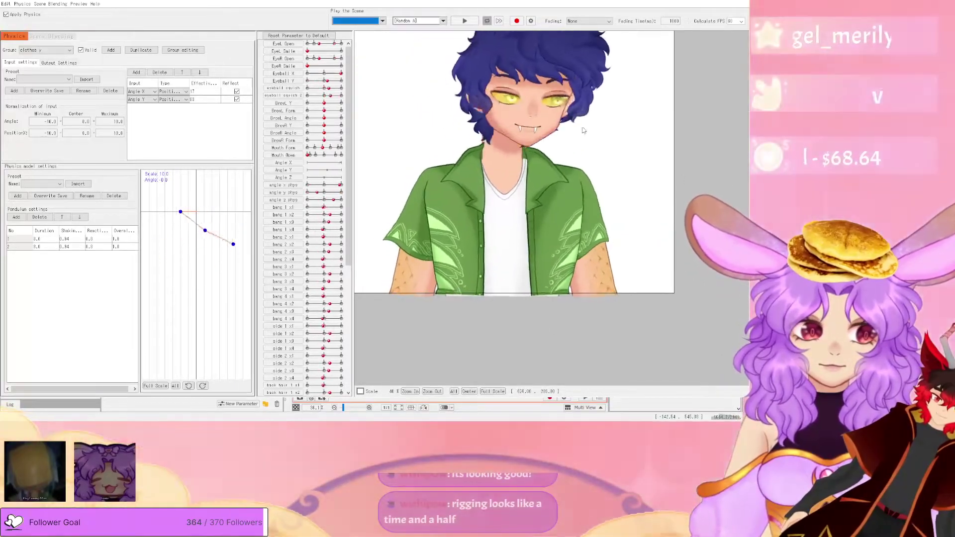
{"action": "scroll", "coordinate": [532, 149], "scroll_direction": "down", "scroll_amount": 3}
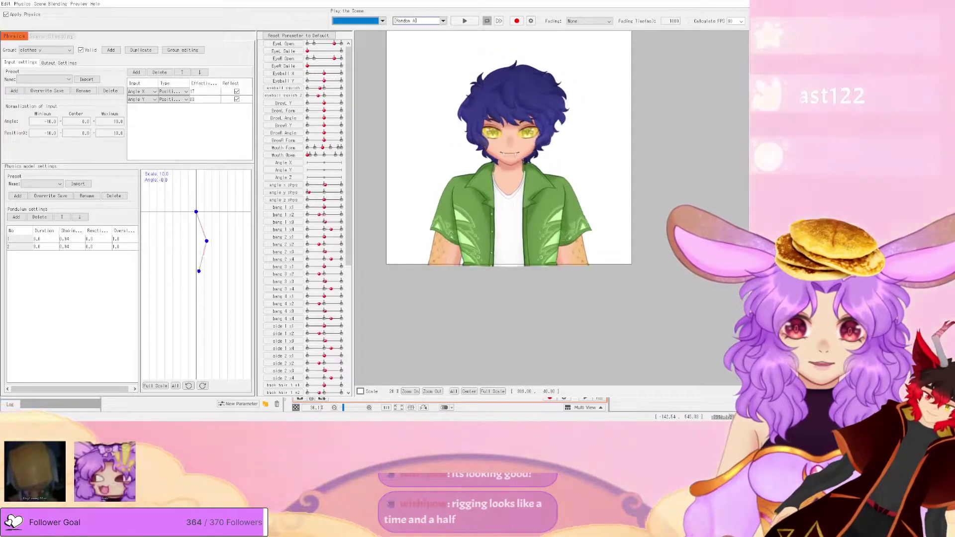
{"action": "key", "text": "alt+Tab"}
- Edit the Collar and Button up meshes together, lasso the overlapping inner collar vertices on both sides, bind them with glue and apply
{"action": "scroll", "coordinate": [450, 144], "scroll_direction": "up", "scroll_amount": 3}
{"action": "left_click", "coordinate": [447, 169]}
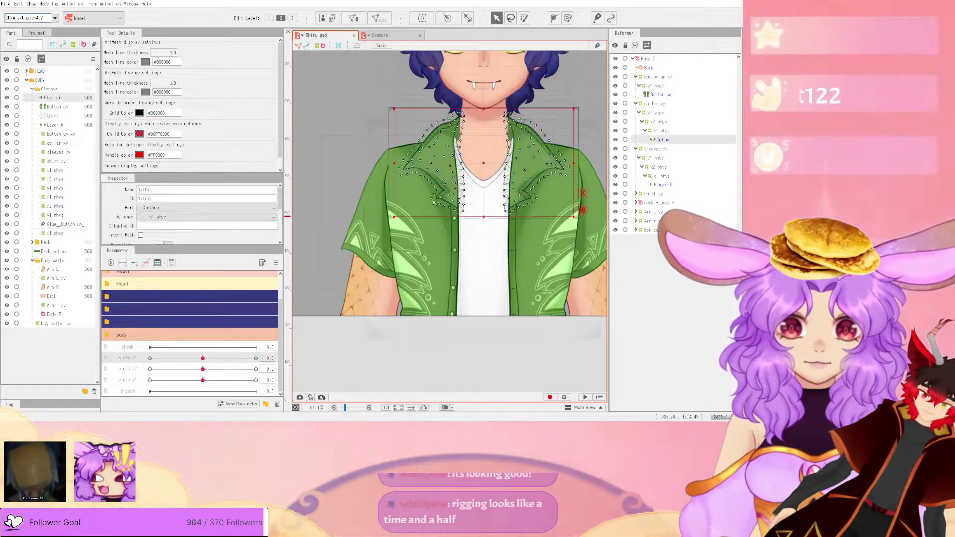
{"action": "left_click", "coordinate": [365, 18]}
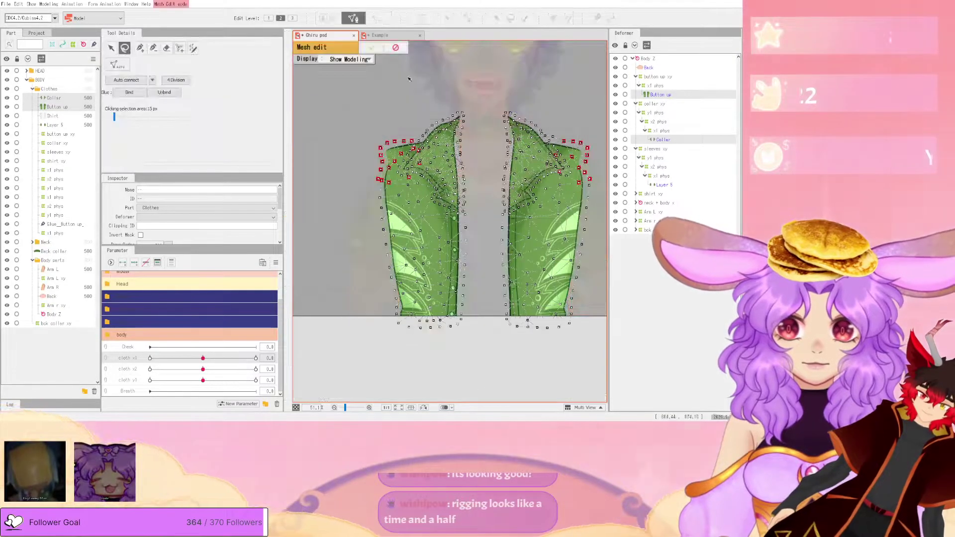
{"action": "scroll", "coordinate": [396, 160], "scroll_direction": "up", "scroll_amount": 2}
{"action": "scroll", "coordinate": [395, 160], "scroll_direction": "down", "scroll_amount": 2}
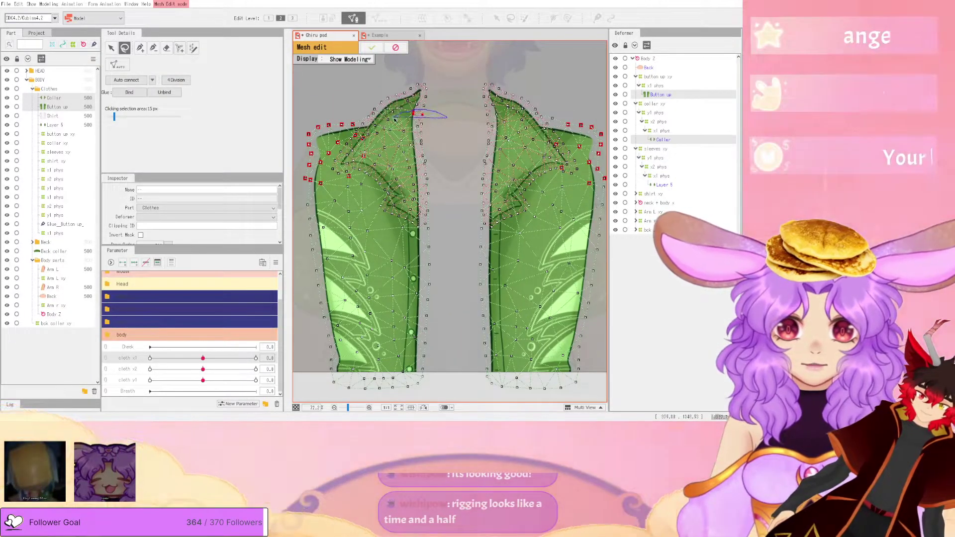
{"action": "left_click_drag", "start_coordinate": [447, 118], "coordinate": [374, 189]}
{"action": "mouse_move", "coordinate": [504, 243]}
{"action": "left_mouse_down"}
{"action": "mouse_move", "coordinate": [518, 189]}
{"action": "mouse_move", "coordinate": [512, 122]}
{"action": "mouse_move", "coordinate": [490, 101]}
{"action": "mouse_move", "coordinate": [453, 103]}
{"action": "left_mouse_up"}
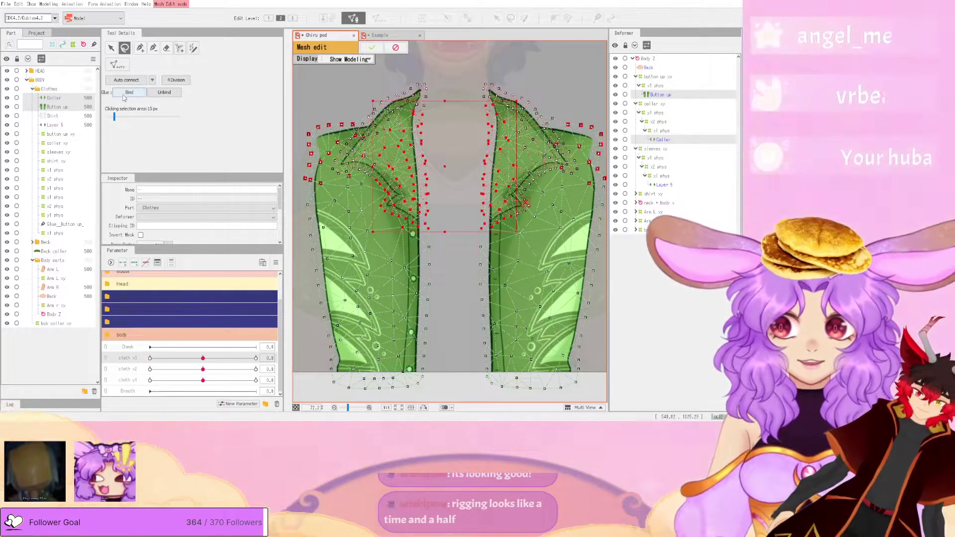
{"action": "left_click", "coordinate": [374, 47]}
- Check the glued collar's movement in the physics settings and return to the modeling view
{"action": "left_click", "coordinate": [49, 4]}
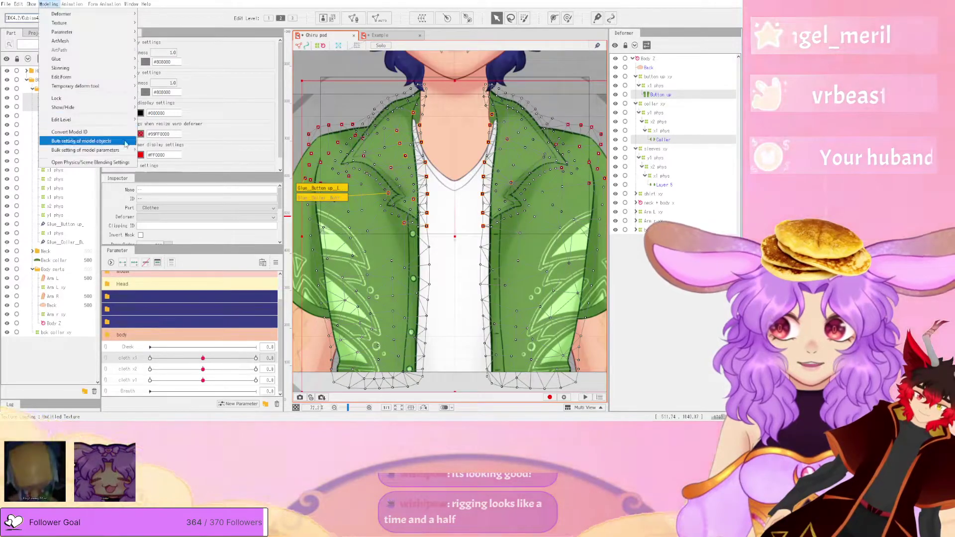
{"action": "left_click", "coordinate": [91, 163]}
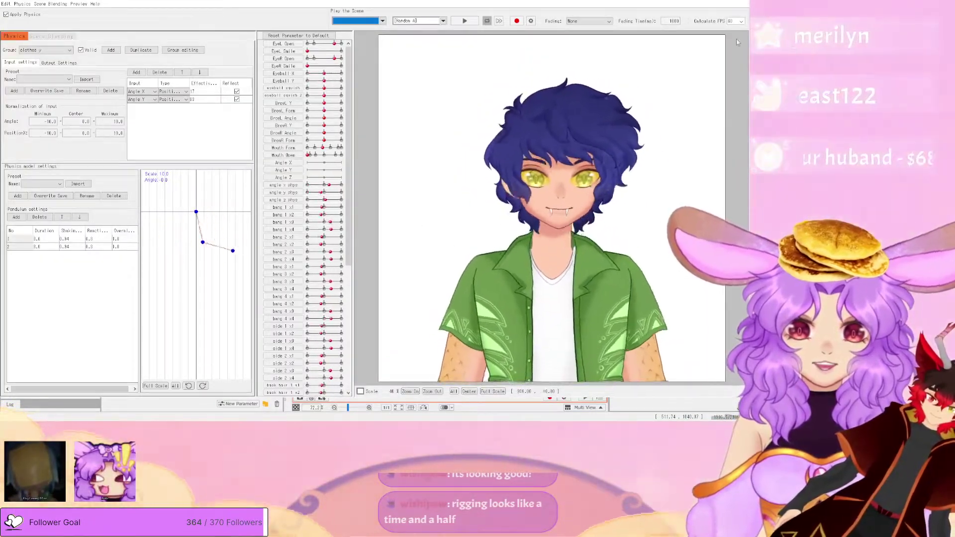
{"action": "key", "text": "alt+Tab"}
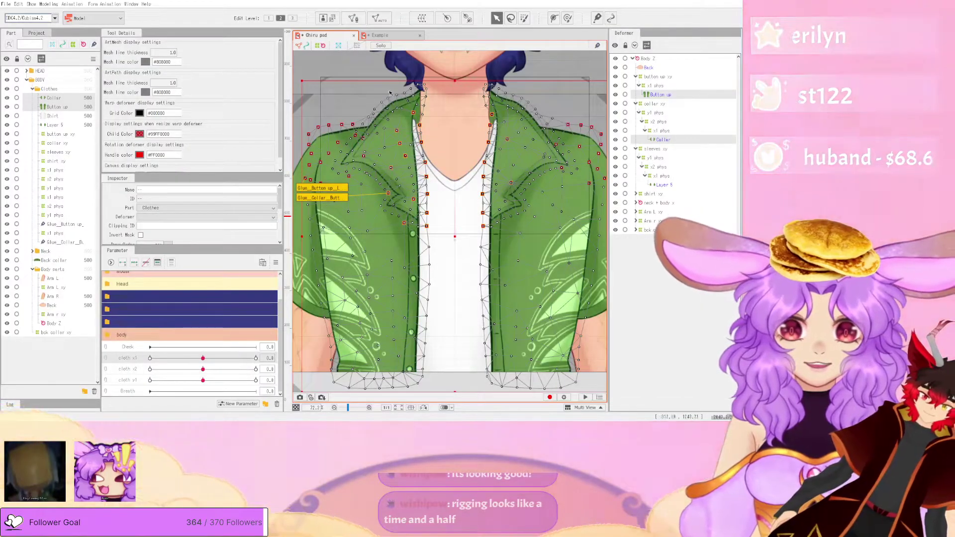
{"action": "left_click", "coordinate": [359, 21]}
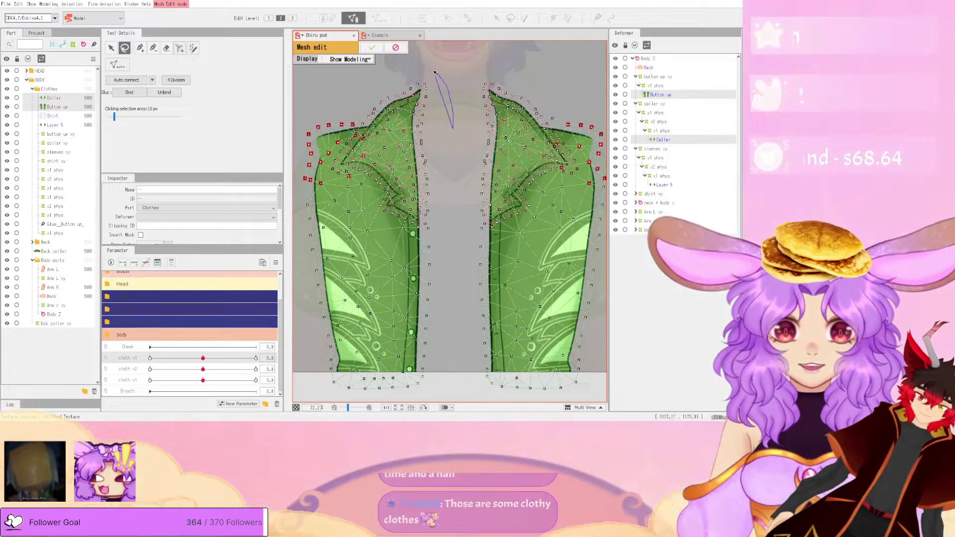
{"action": "left_click_drag", "start_coordinate": [403, 78], "coordinate": [379, 120]}
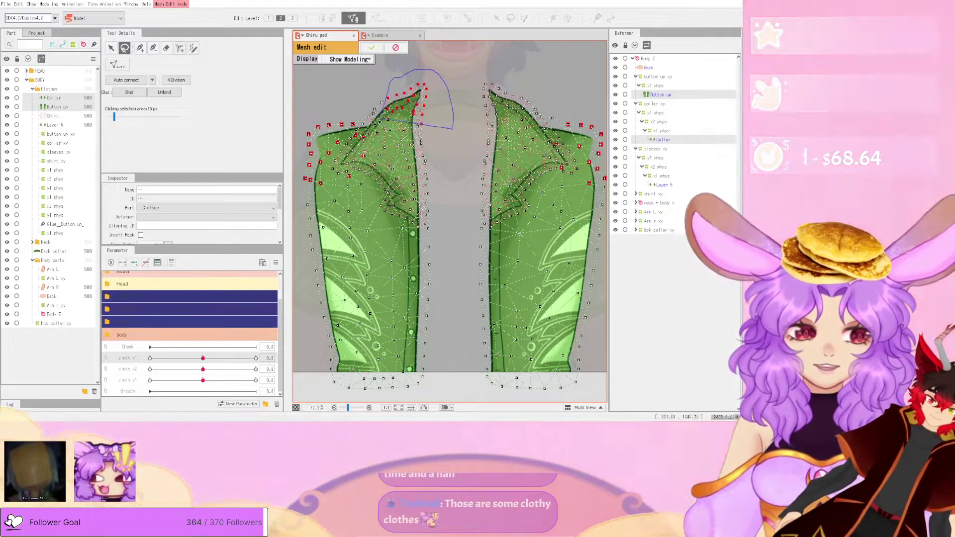
{"action": "mouse_move", "coordinate": [407, 232]}
{"action": "left_mouse_down"}
{"action": "mouse_move", "coordinate": [453, 251]}
{"action": "mouse_move", "coordinate": [517, 217]}
{"action": "mouse_move", "coordinate": [533, 159]}
{"action": "mouse_move", "coordinate": [530, 96]}
{"action": "left_mouse_up"}
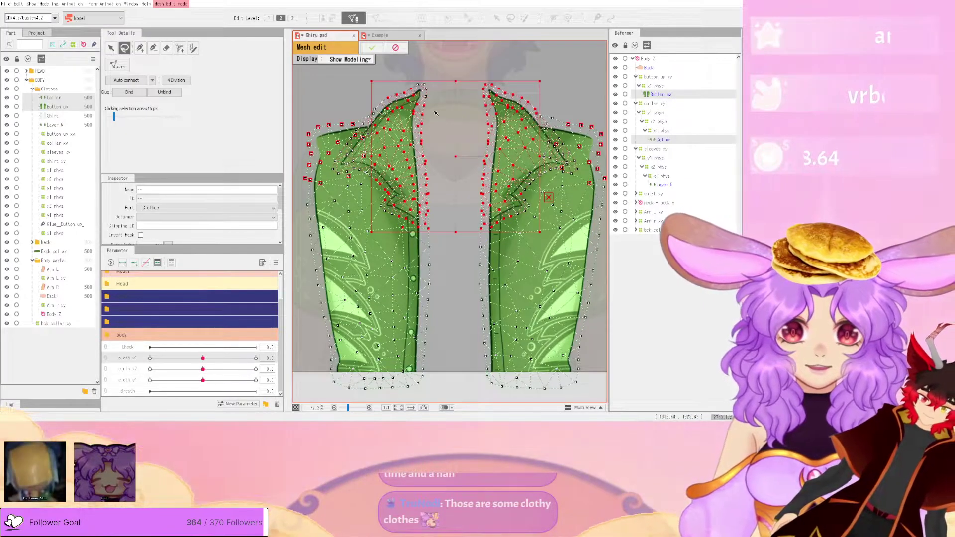
{"action": "mouse_move", "coordinate": [424, 56]}
{"action": "left_mouse_down"}
{"action": "mouse_move", "coordinate": [402, 110]}
{"action": "mouse_move", "coordinate": [437, 77]}
{"action": "mouse_move", "coordinate": [435, 140]}
{"action": "mouse_move", "coordinate": [442, 115]}
{"action": "mouse_move", "coordinate": [428, 121]}
{"action": "mouse_move", "coordinate": [388, 106]}
{"action": "left_mouse_up"}
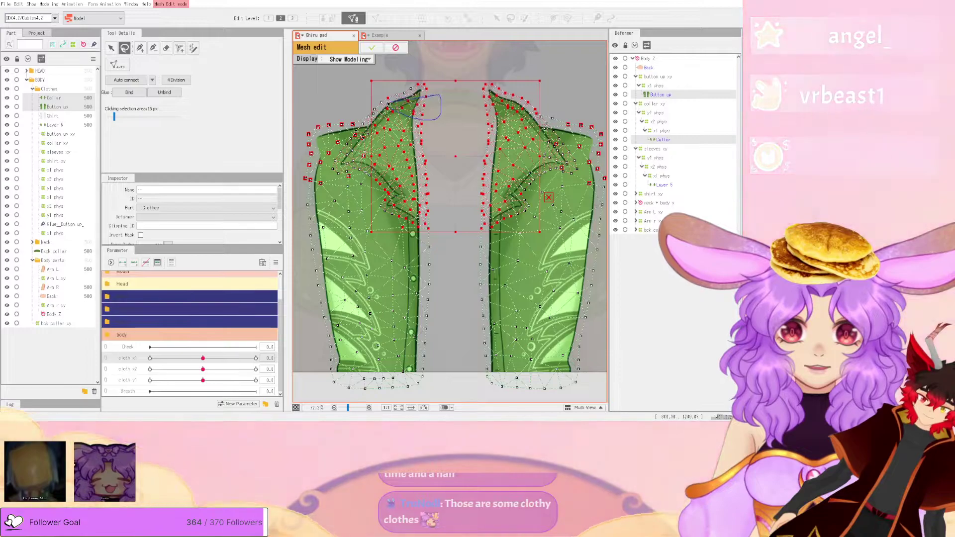
{"action": "left_click_drag", "start_coordinate": [423, 76], "coordinate": [425, 77]}
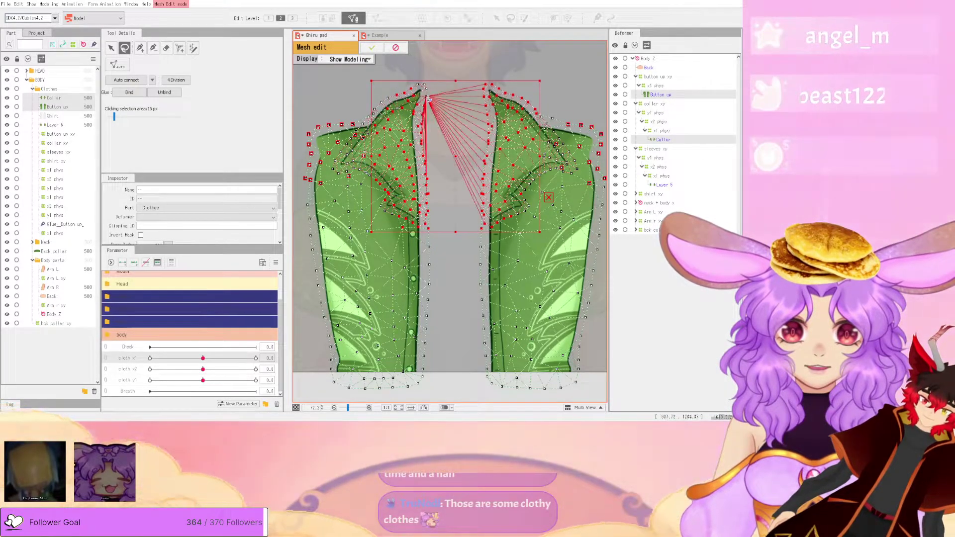
{"action": "key", "text": "ctrl+e"}
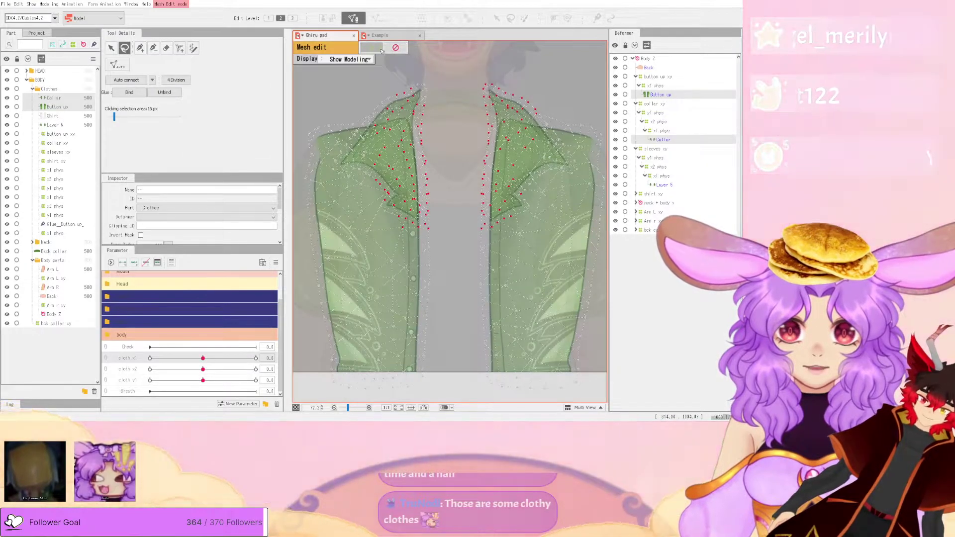
{"action": "left_click", "coordinate": [372, 48]}
- Edit the Collar and Button up meshes, lasso the overlapping collar vertices on both sides, bind them with glue and apply the mesh edit
{"action": "left_click", "coordinate": [353, 19]}
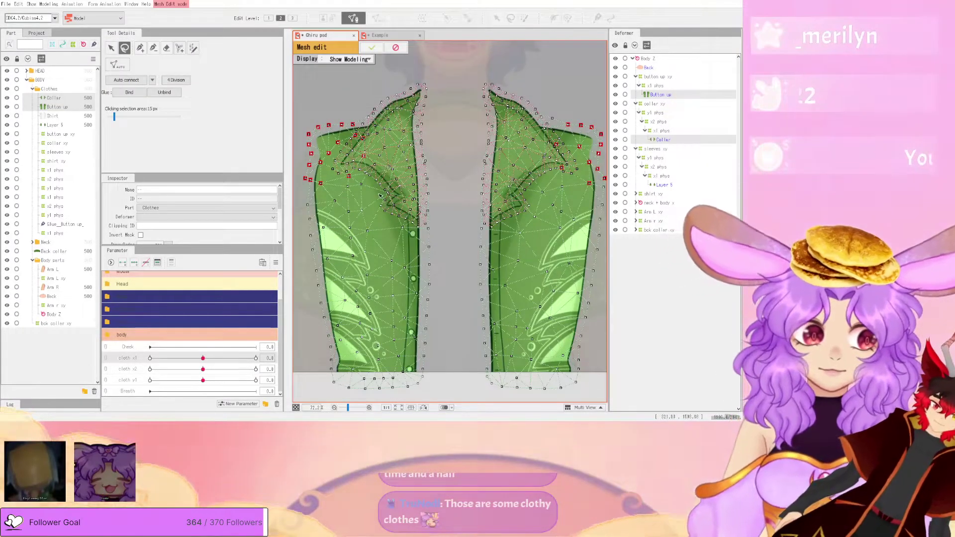
{"action": "scroll", "coordinate": [429, 194], "scroll_direction": "down", "scroll_amount": 4}
{"action": "scroll", "coordinate": [432, 175], "scroll_direction": "up", "scroll_amount": 4}
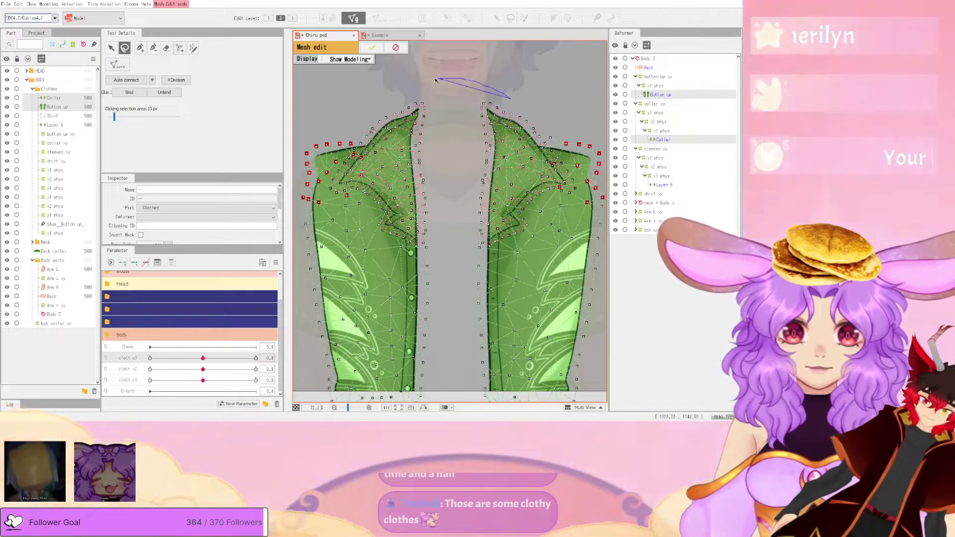
{"action": "left_click_drag", "start_coordinate": [390, 103], "coordinate": [376, 177]}
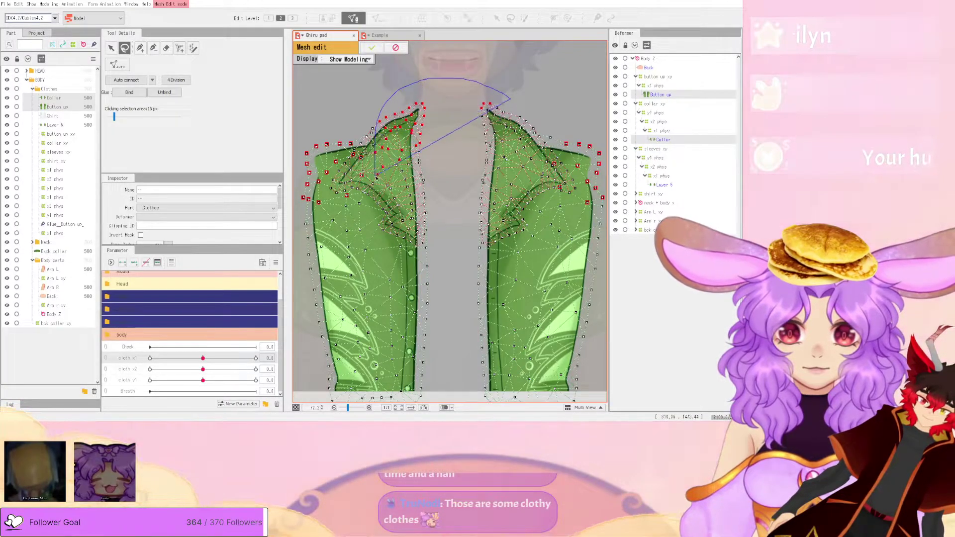
{"action": "left_click_drag", "start_coordinate": [486, 267], "coordinate": [508, 243]}
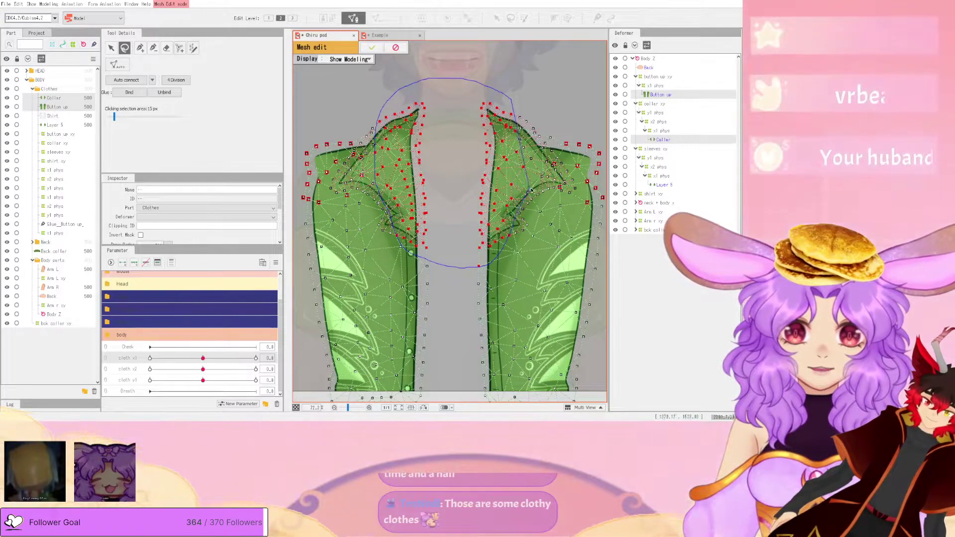
{"action": "mouse_move", "coordinate": [543, 163]}
{"action": "left_mouse_down"}
{"action": "mouse_move", "coordinate": [540, 114]}
{"action": "mouse_move", "coordinate": [517, 101]}
{"action": "left_mouse_up"}
{"action": "left_click", "coordinate": [130, 93]}
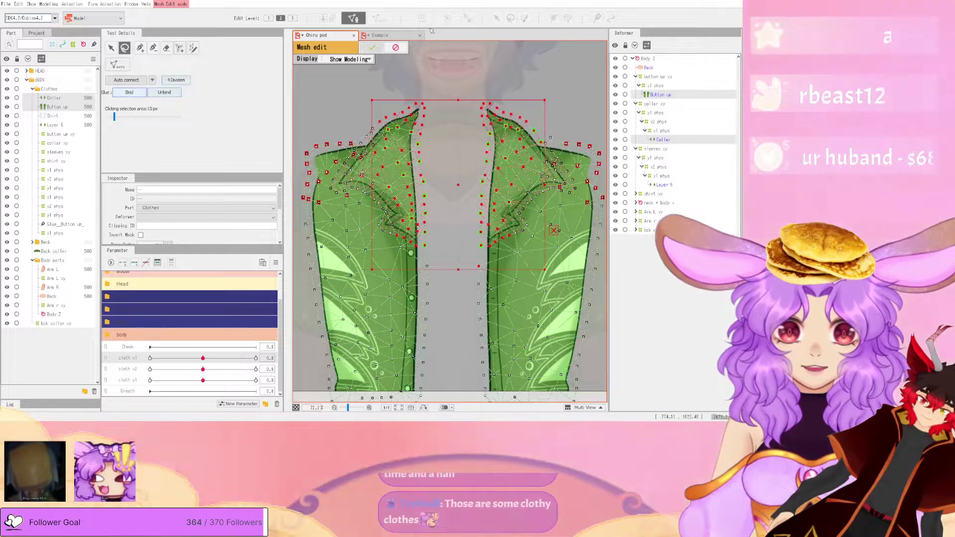
{"action": "key", "text": "Return"}
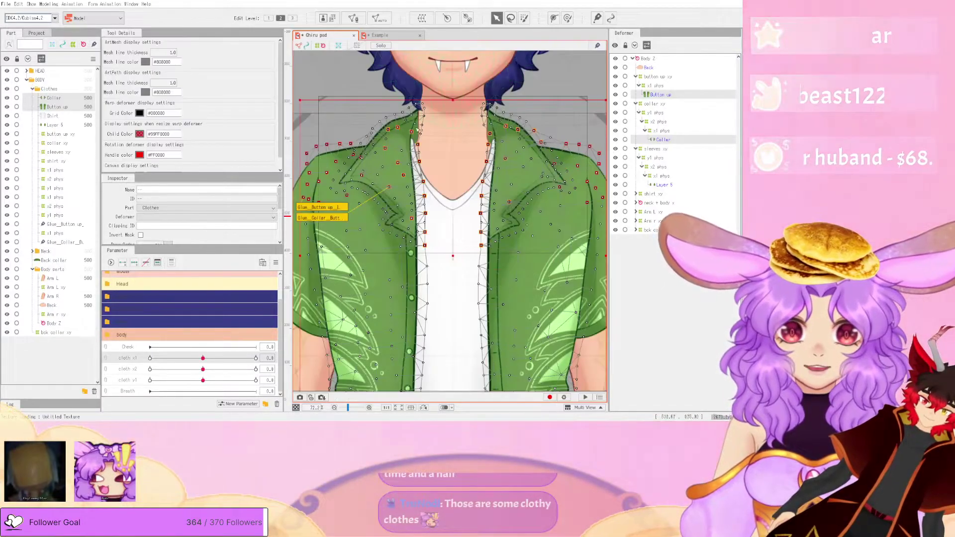
- Select the glue between Collar and Button up with the Glue tool, and check the shirt's movement in the physics settings
{"action": "left_click", "coordinate": [595, 18]}
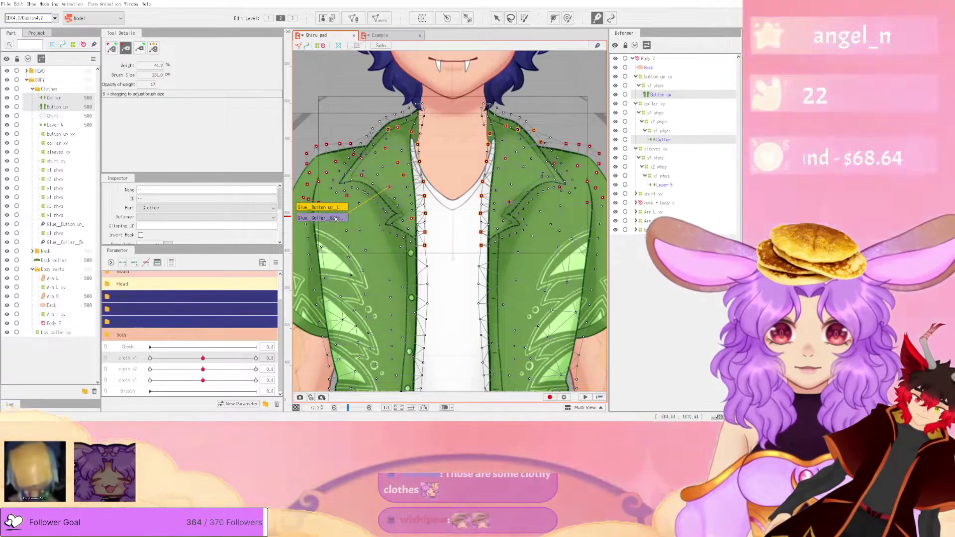
{"action": "left_click", "coordinate": [340, 219]}
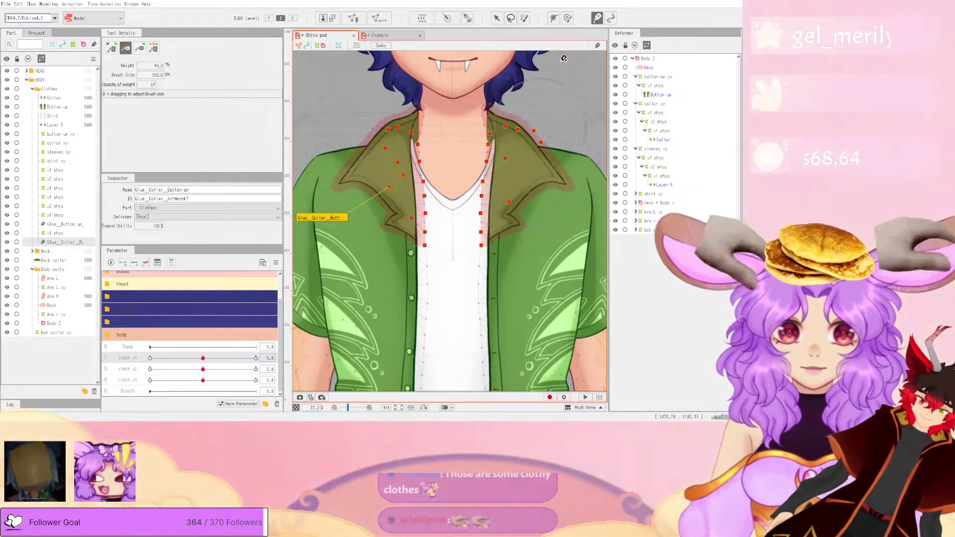
{"action": "scroll", "coordinate": [477, 70], "scroll_direction": "down", "scroll_amount": 5}
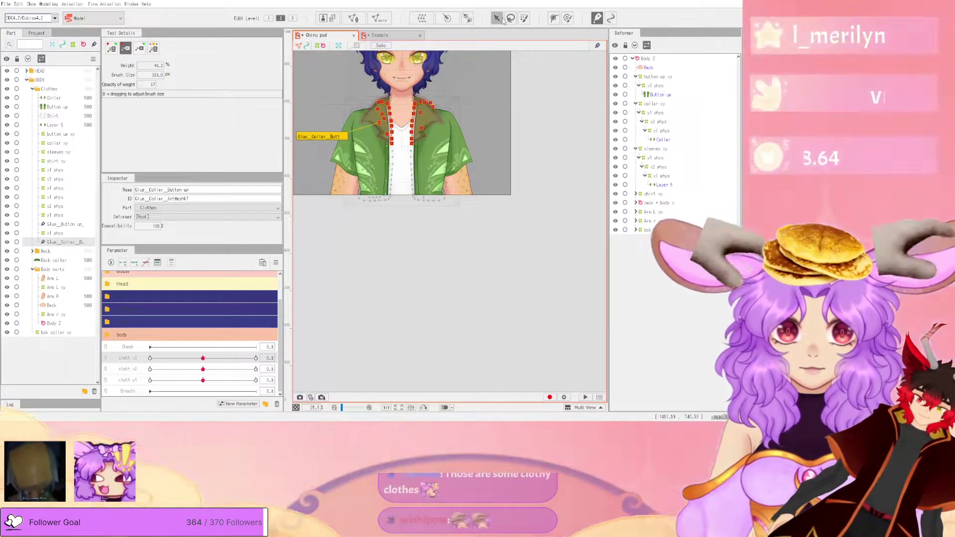
{"action": "key", "text": "v"}
{"action": "scroll", "coordinate": [509, 118], "scroll_direction": "up", "scroll_amount": 5}
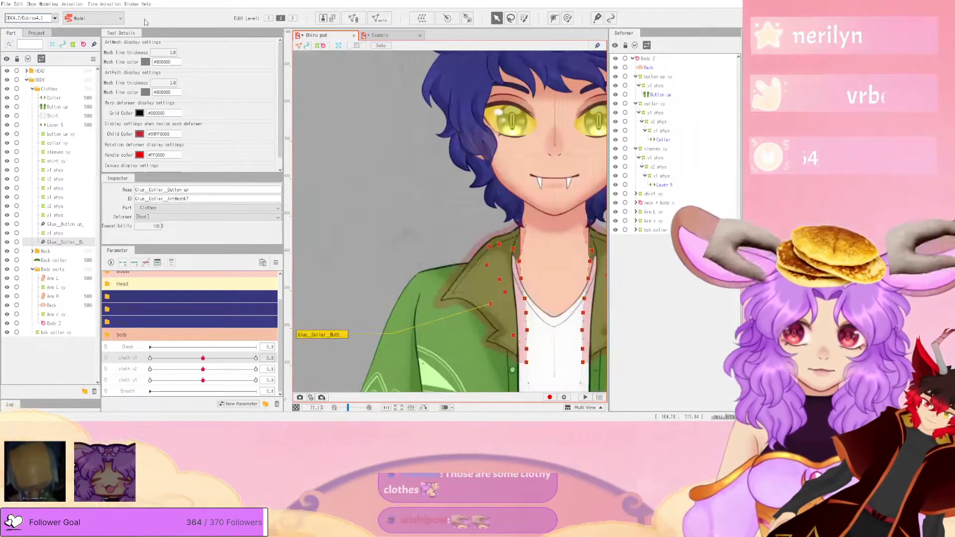
{"action": "left_click", "coordinate": [49, 4]}
{"action": "left_click", "coordinate": [74, 162]}
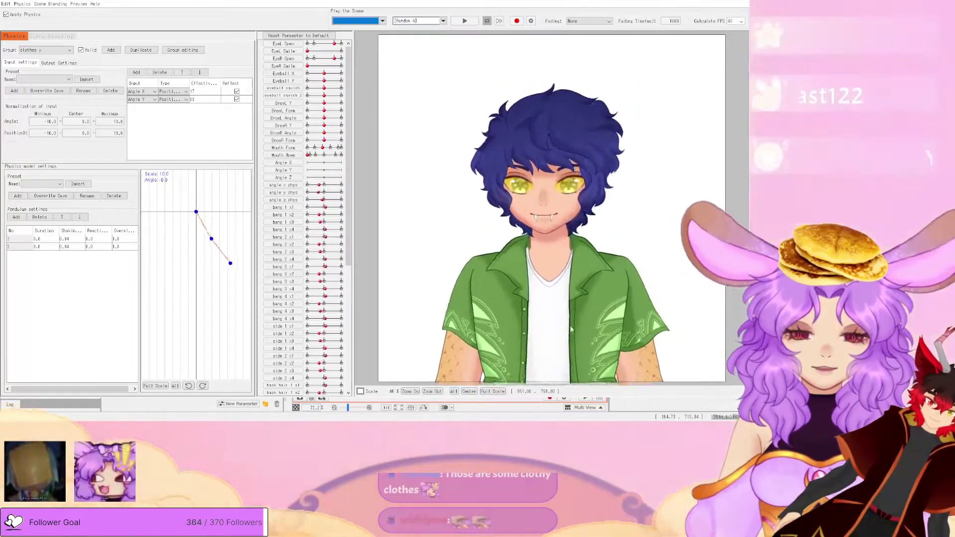
{"action": "scroll", "coordinate": [569, 320], "scroll_direction": "up", "scroll_amount": 5}
{"action": "left_click", "coordinate": [747, 7]}
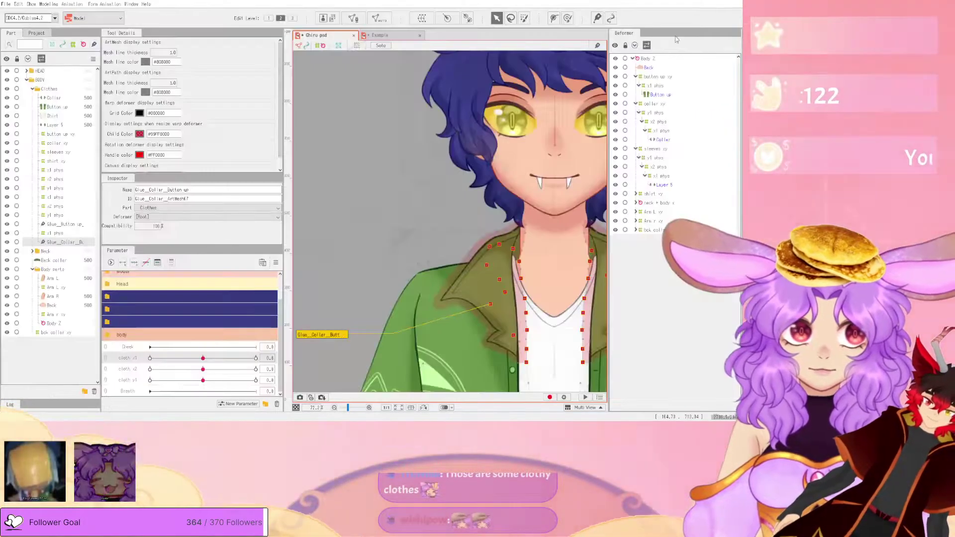
- Brush the Collar–Button up glue weights into a softer blend across both collar flaps and save the model
{"action": "scroll", "coordinate": [491, 240], "scroll_direction": "down", "scroll_amount": 5}
{"action": "scroll", "coordinate": [571, 231], "scroll_direction": "up", "scroll_amount": 3}
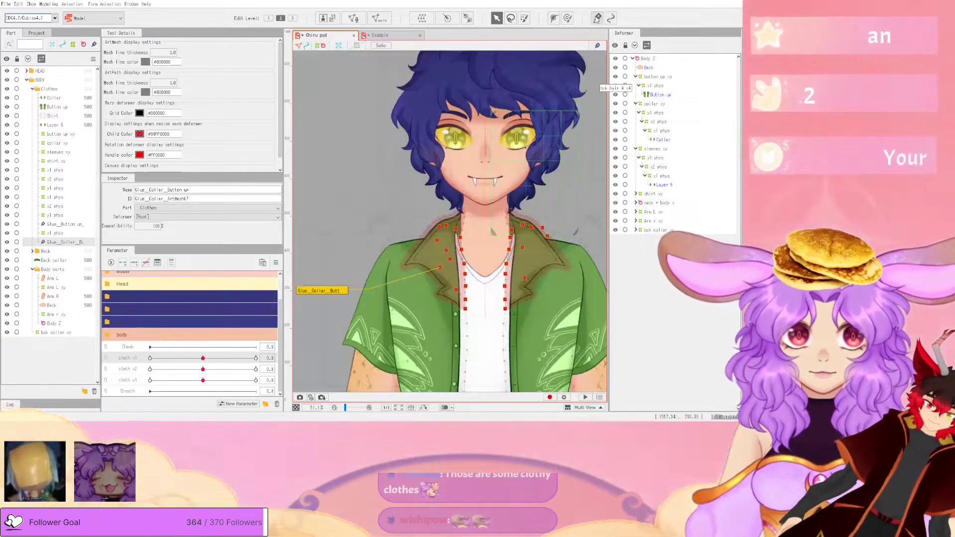
{"action": "left_click", "coordinate": [597, 18]}
{"action": "left_click", "coordinate": [154, 48]}
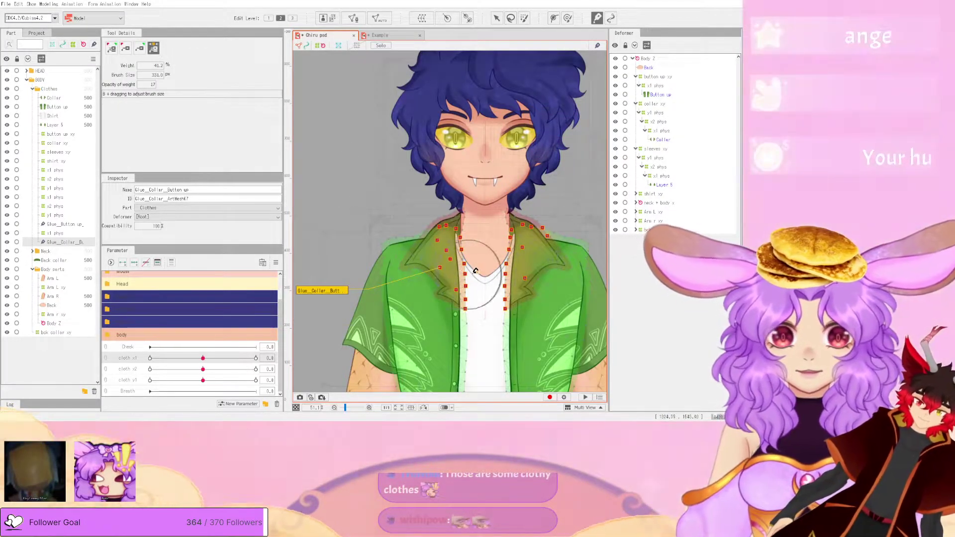
{"action": "scroll", "coordinate": [474, 271], "scroll_direction": "up", "scroll_amount": 3}
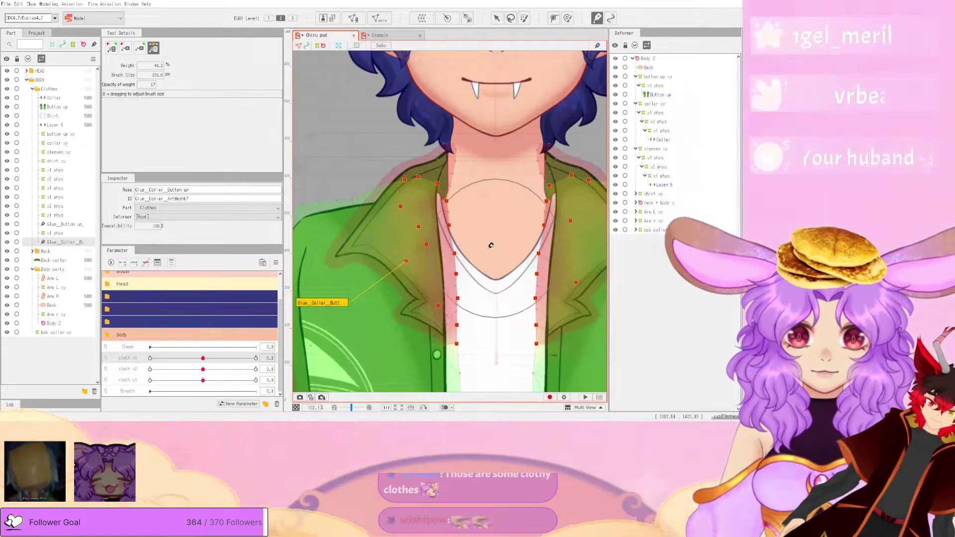
{"action": "left_click", "coordinate": [6, 4]}
{"action": "left_click", "coordinate": [37, 74]}
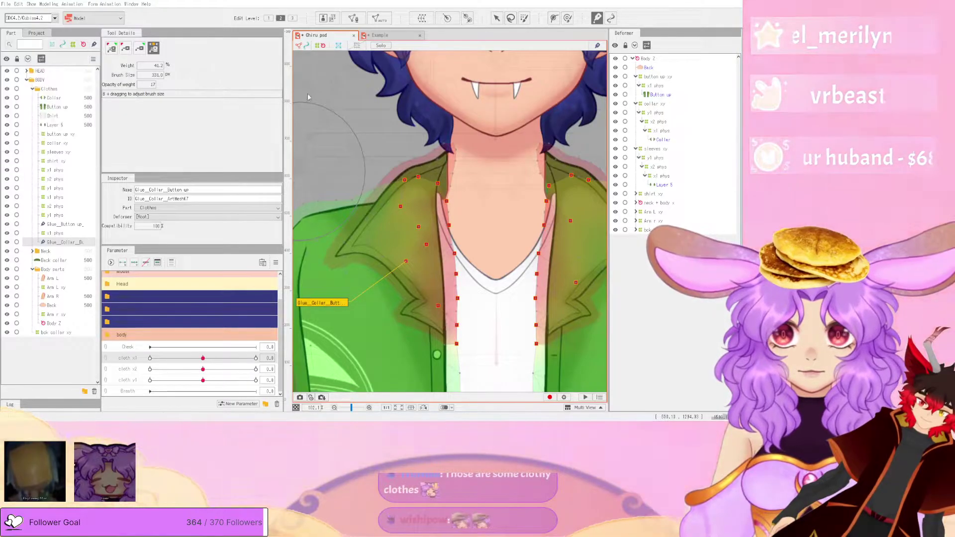
- Check how the reweighted collar moves in the physics settings and return to the modeling view
{"action": "left_click", "coordinate": [339, 45]}
{"action": "left_click", "coordinate": [49, 4]}
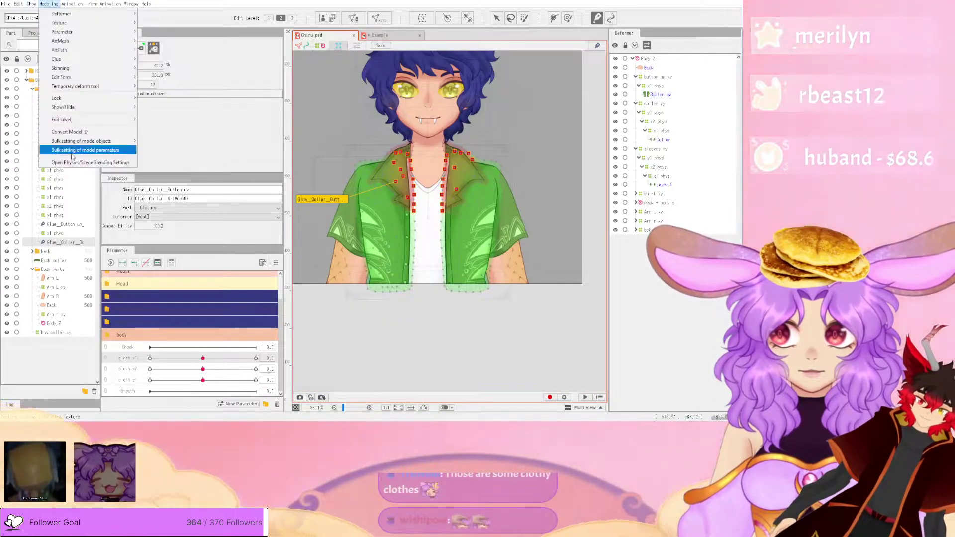
{"action": "left_click", "coordinate": [80, 151]}
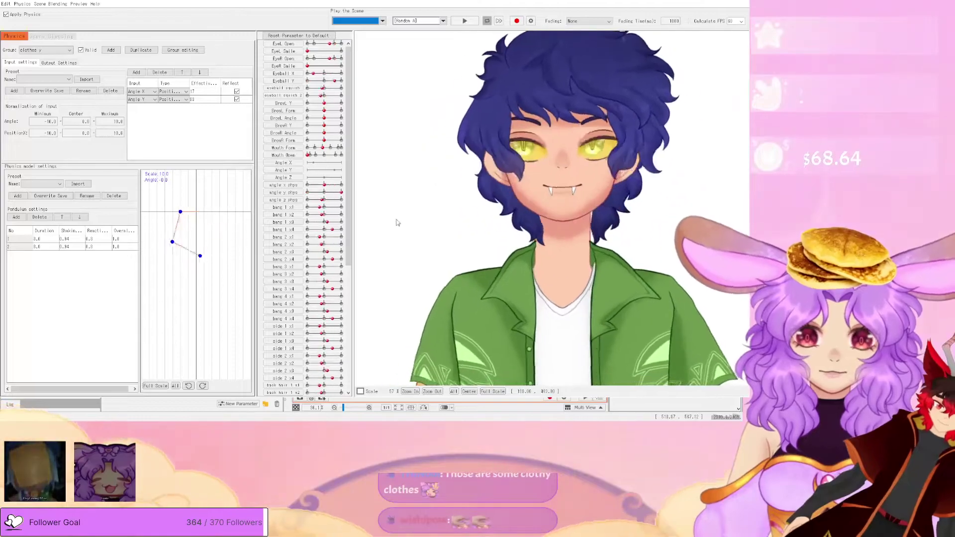
{"action": "left_click", "coordinate": [740, 2]}
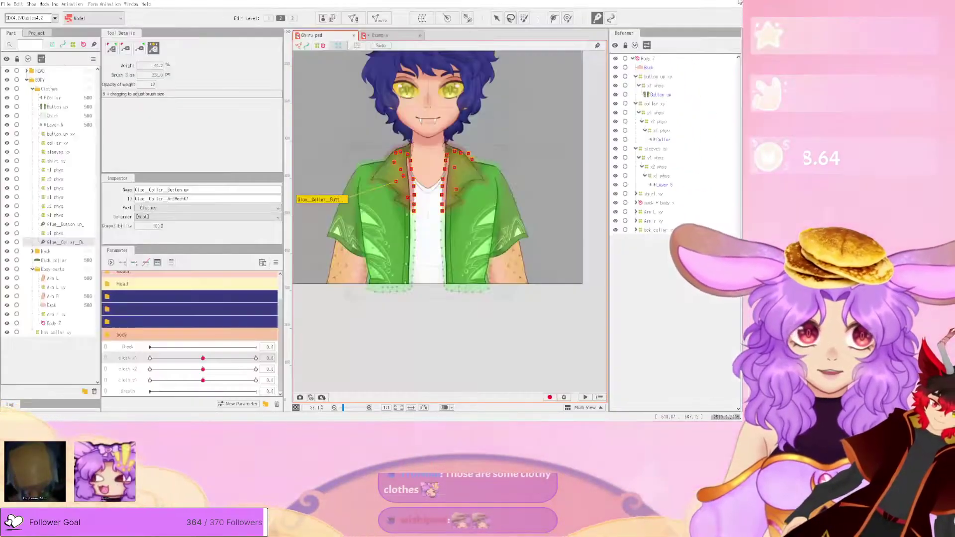
- Switch the Glue tool's brush mode and rework the Collar–Button up glue weights around the collar
{"action": "scroll", "coordinate": [422, 201], "scroll_direction": "up", "scroll_amount": 5}
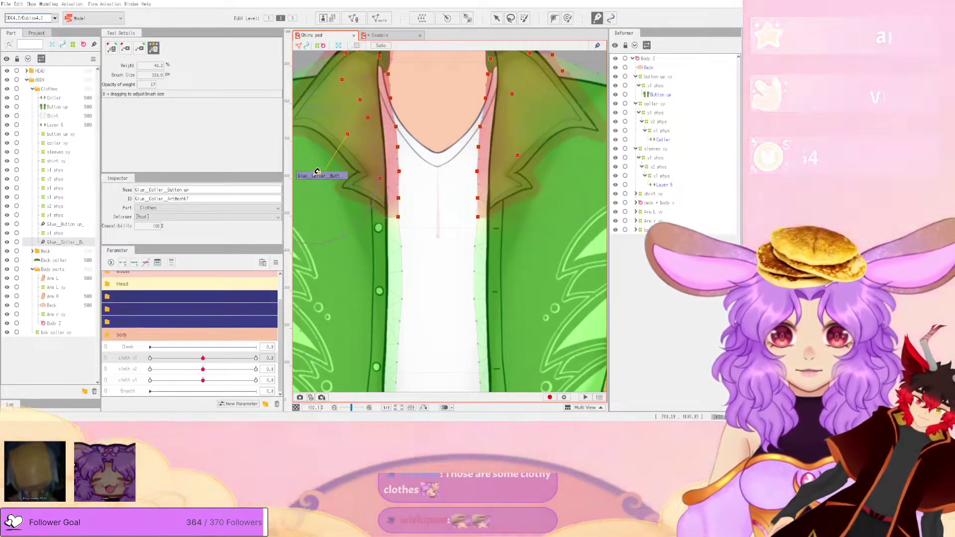
{"action": "scroll", "coordinate": [422, 182], "scroll_direction": "down", "scroll_amount": 4}
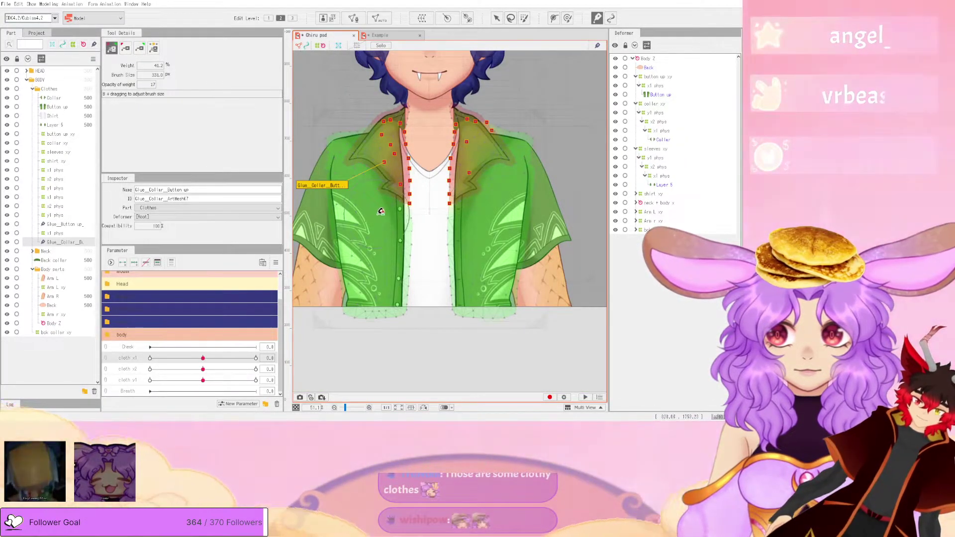
{"action": "scroll", "coordinate": [398, 209], "scroll_direction": "up", "scroll_amount": 2}
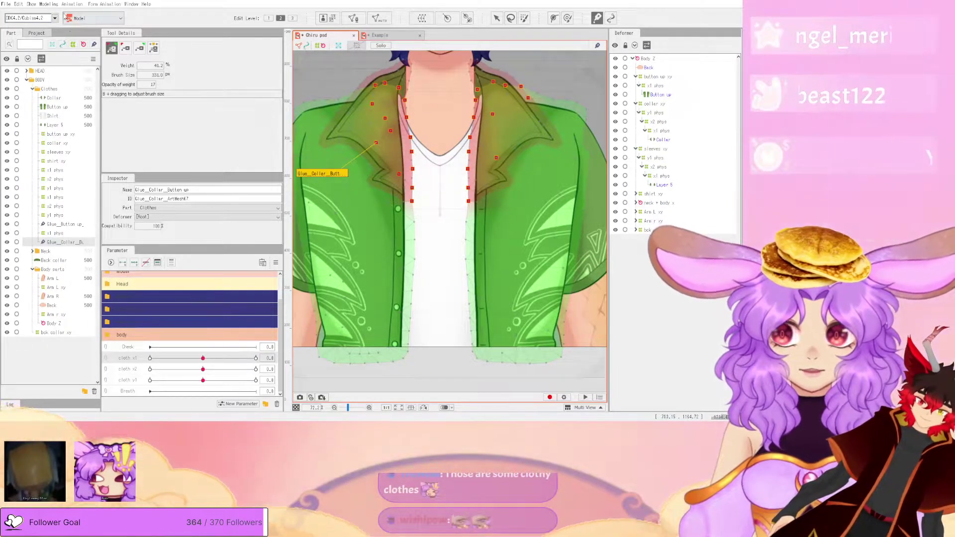
- Test the reworked collar glue against the model's head movement in the physics settings, and close them
{"action": "left_click", "coordinate": [48, 4]}
{"action": "left_click", "coordinate": [89, 163]}
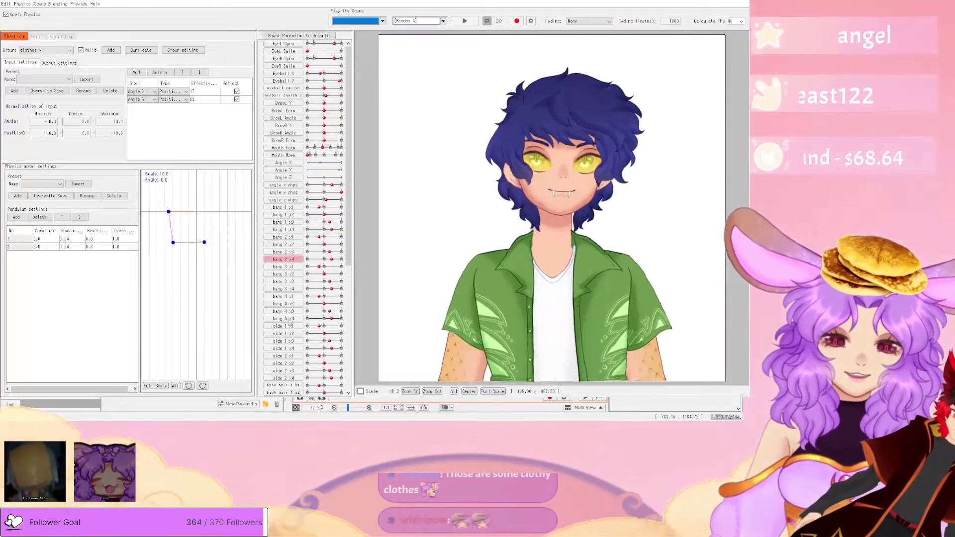
{"action": "left_click", "coordinate": [738, 3]}
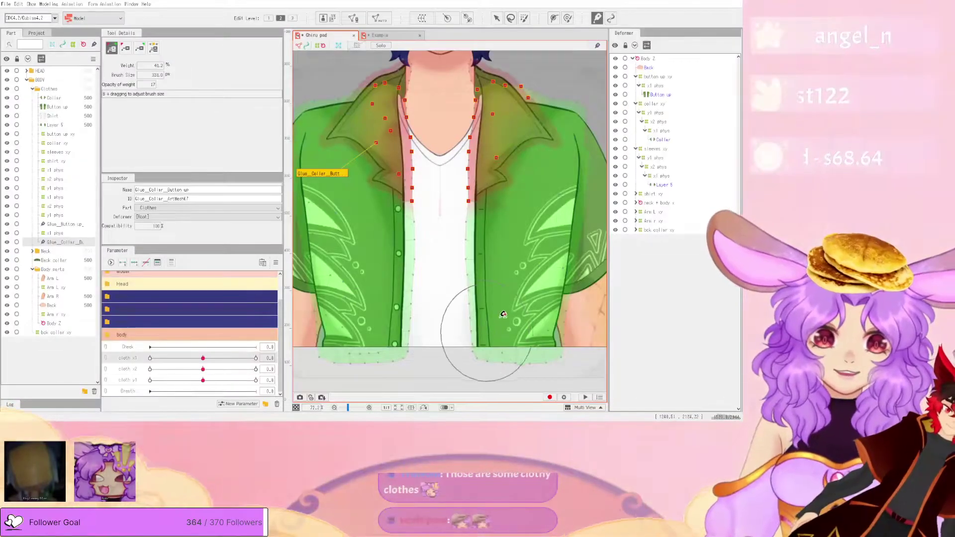
- Paint the collar's glue weights toward the green side along both inner edges, and test the movement in the physics settings
{"action": "left_click", "coordinate": [124, 48]}
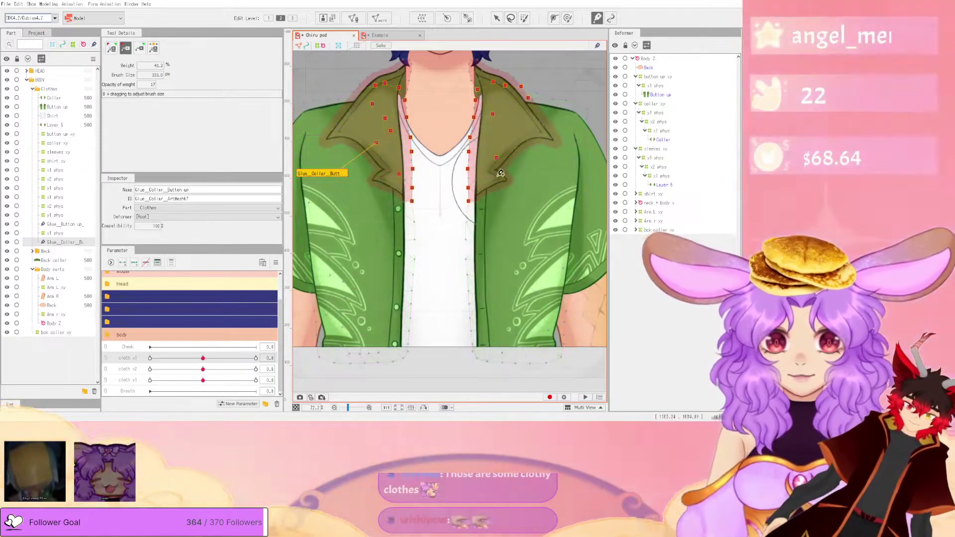
{"action": "left_click", "coordinate": [140, 48]}
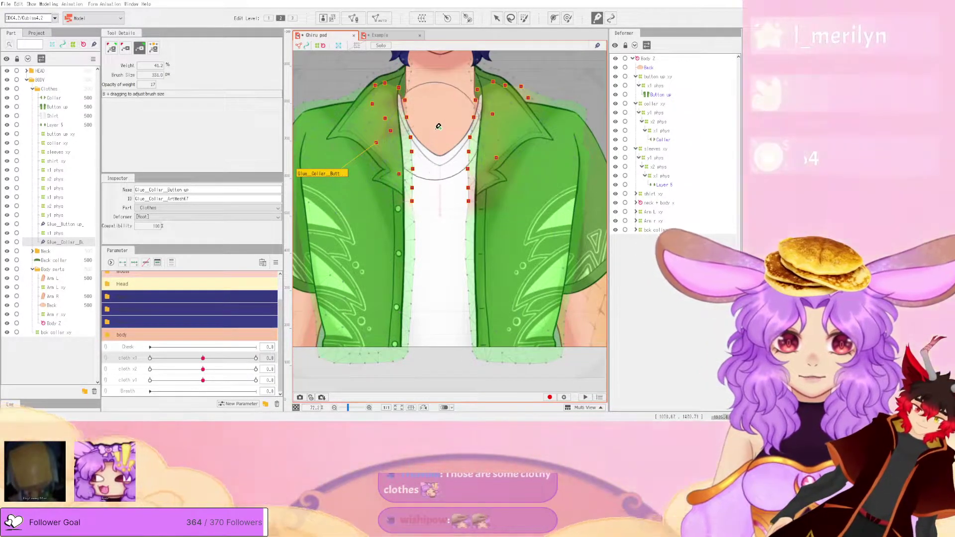
{"action": "left_click", "coordinate": [49, 4]}
{"action": "left_click", "coordinate": [113, 162]}
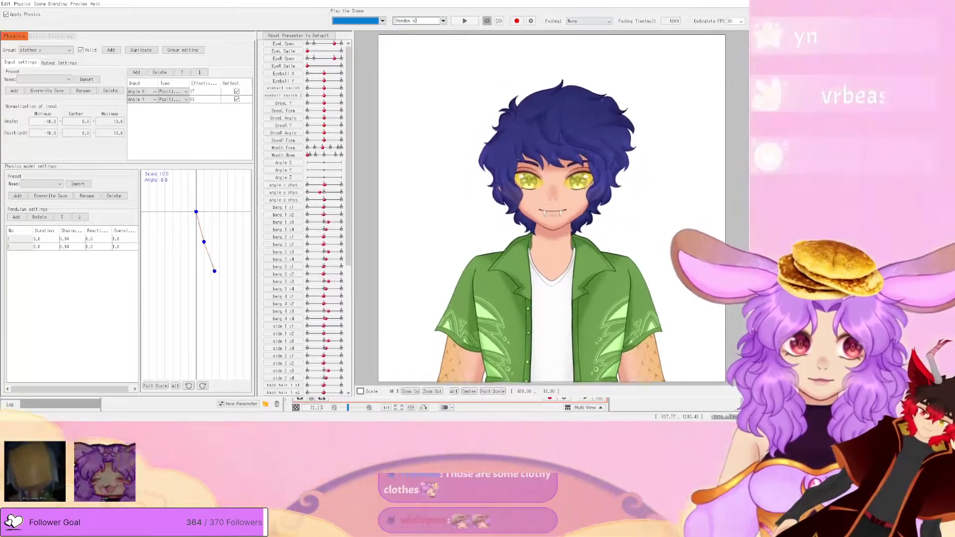
{"action": "left_click", "coordinate": [740, 3]}
- Repaint the Collar–Button up glue weights along the collar's inner edge and test the movement in the physics settings, then close them
{"action": "left_click", "coordinate": [153, 47]}
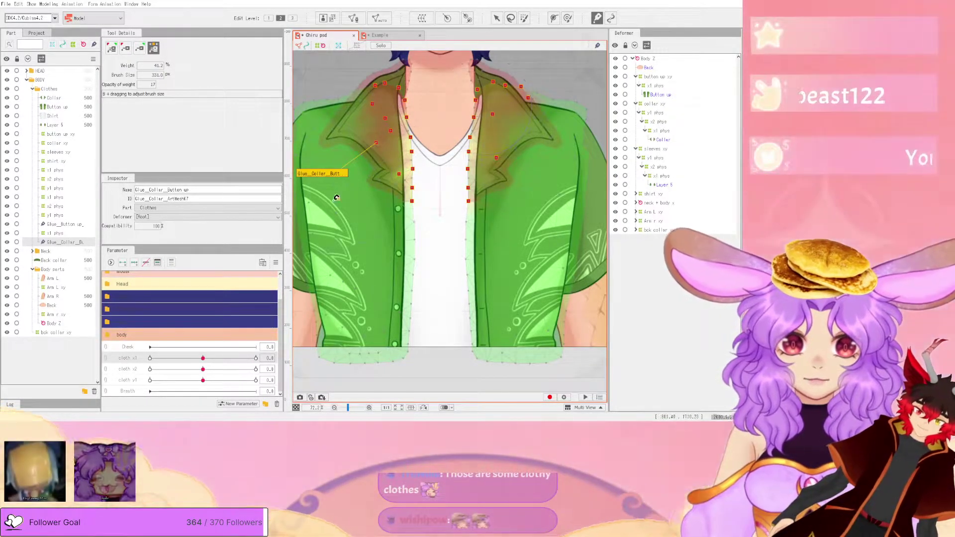
{"action": "left_click_drag", "start_coordinate": [504, 141], "coordinate": [474, 197]}
{"action": "left_click", "coordinate": [48, 3]}
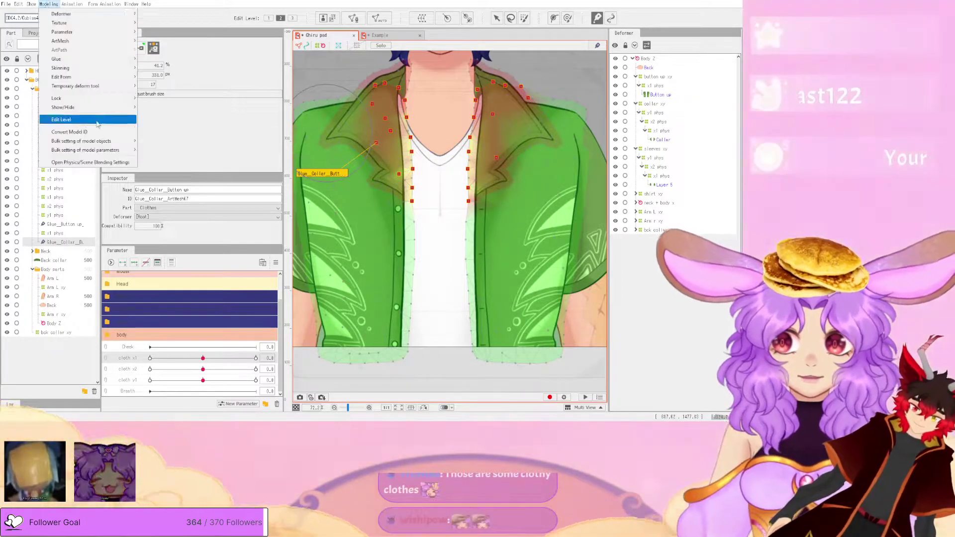
{"action": "left_click", "coordinate": [91, 162]}
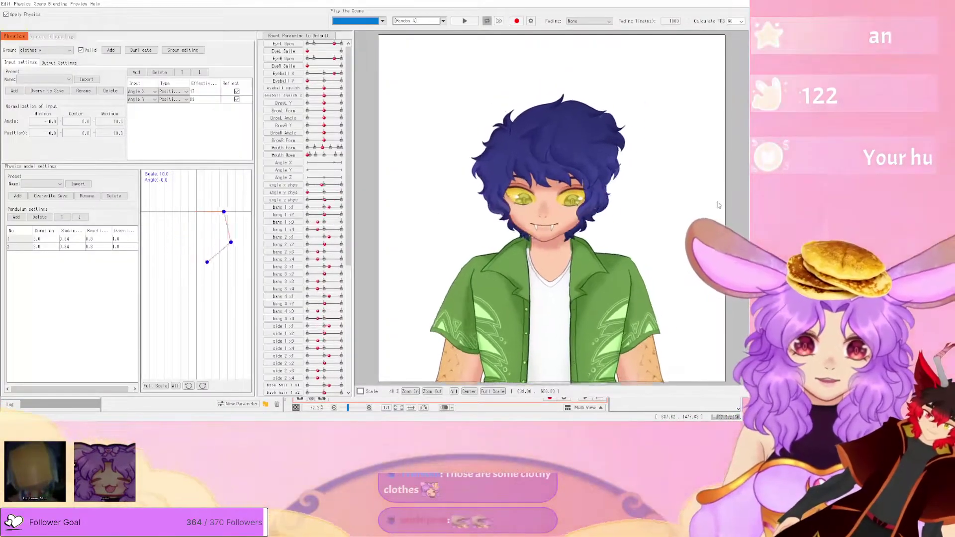
{"action": "scroll", "coordinate": [531, 308], "scroll_direction": "up", "scroll_amount": 8}
{"action": "scroll", "coordinate": [495, 259], "scroll_direction": "down", "scroll_amount": 8}
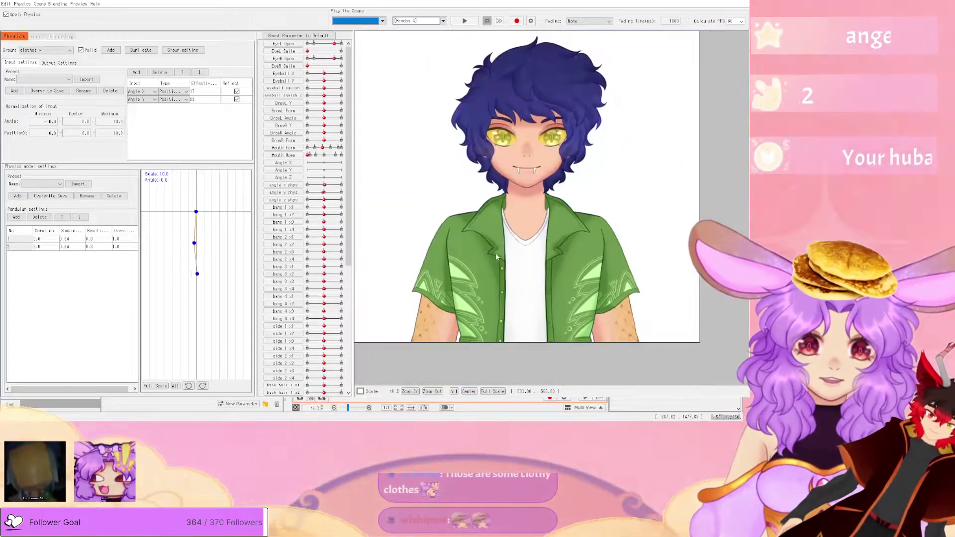
{"action": "scroll", "coordinate": [507, 263], "scroll_direction": "up", "scroll_amount": 6}
{"action": "left_click_drag", "start_coordinate": [533, 161], "coordinate": [695, 49]}
{"action": "left_click", "coordinate": [731, 2]}
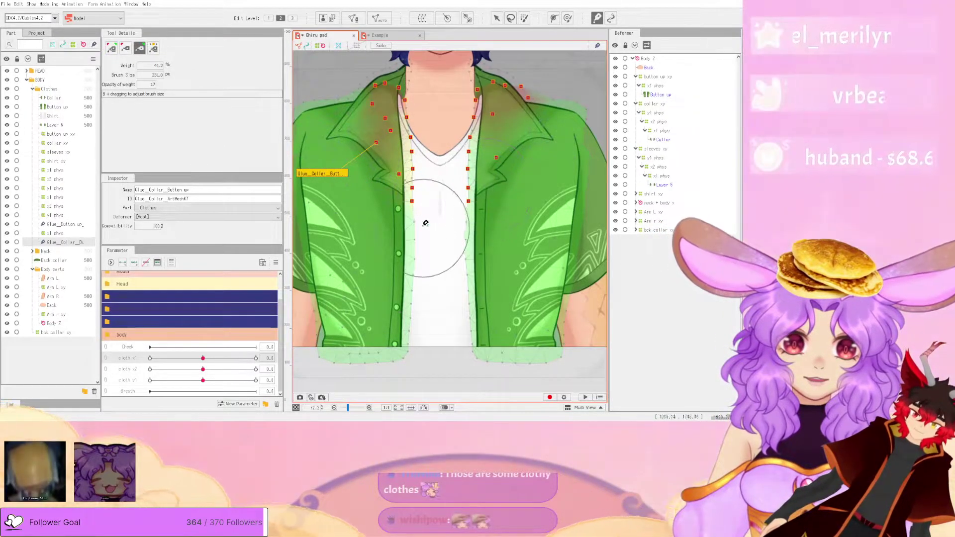
- Test the collar's glue against head movement close up in the physics settings and return to the modeling view
{"action": "left_click", "coordinate": [49, 4]}
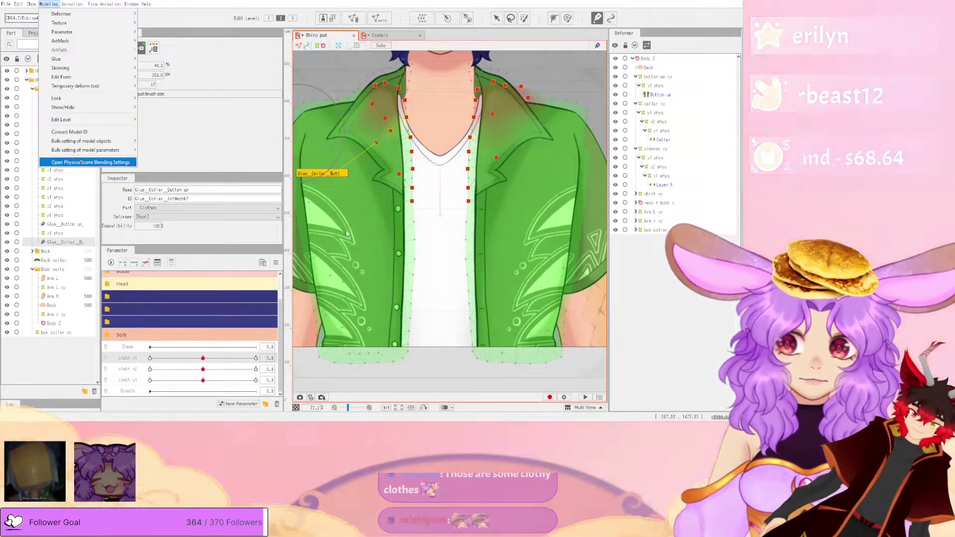
{"action": "left_click", "coordinate": [89, 163]}
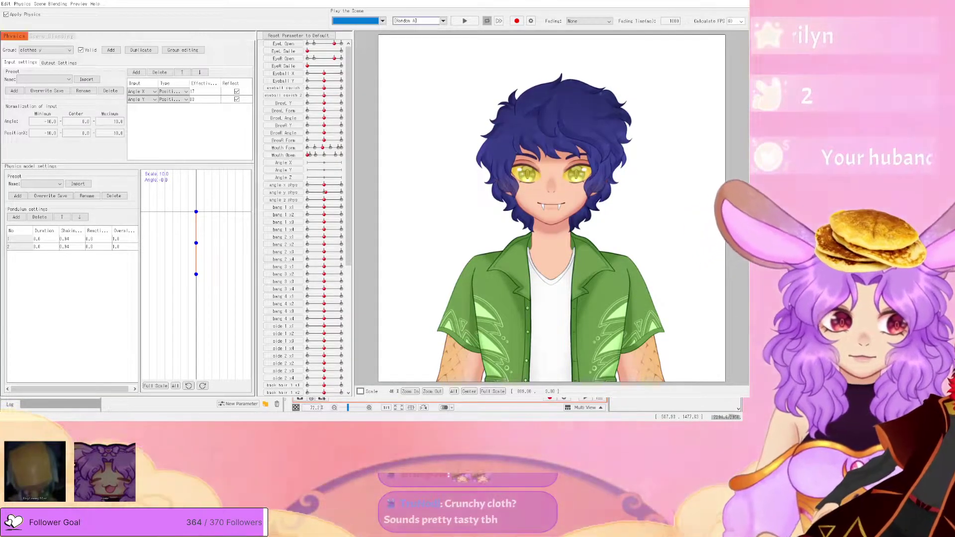
{"action": "left_click_drag", "start_coordinate": [665, 251], "coordinate": [466, 248]}
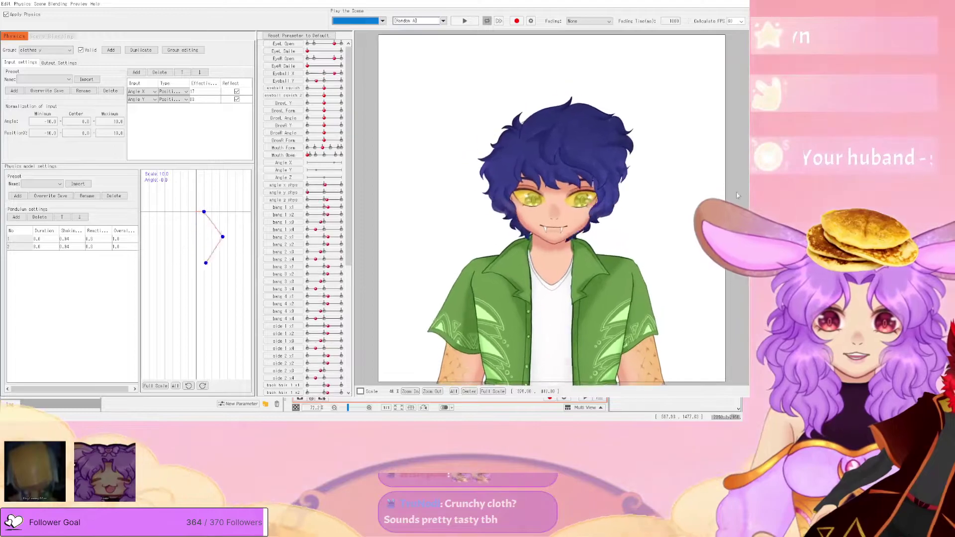
{"action": "scroll", "coordinate": [591, 247], "scroll_direction": "up", "scroll_amount": 5}
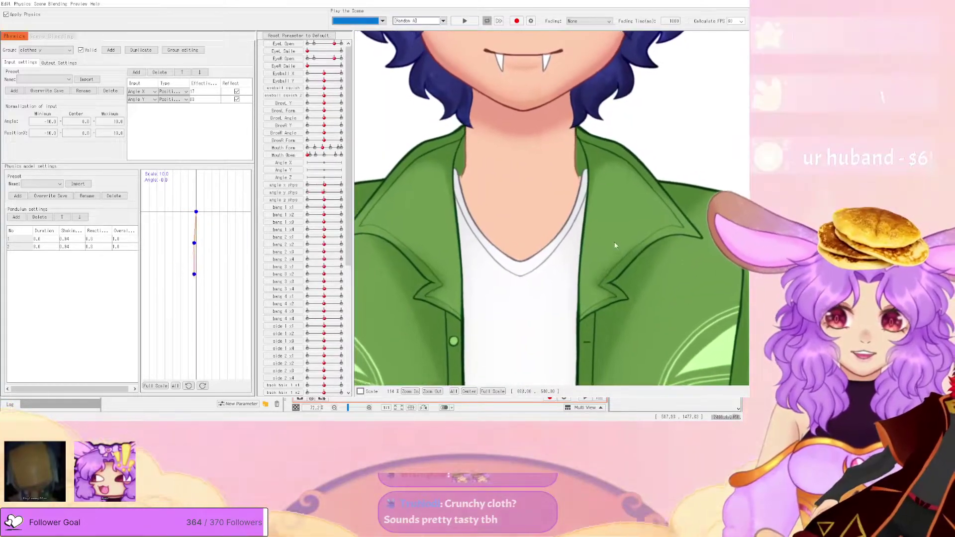
{"action": "left_click_drag", "start_coordinate": [616, 249], "coordinate": [522, 155]}
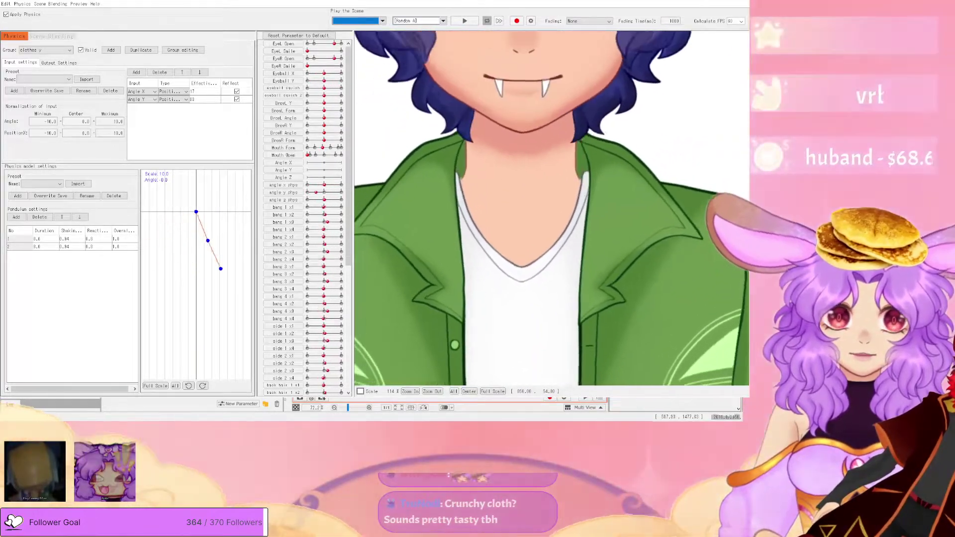
{"action": "key", "text": "alt+Tab"}
- Paint the glue weights toward the red side along both inner collar edges and inspect the lower collar in the physics settings
{"action": "left_click", "coordinate": [127, 49]}
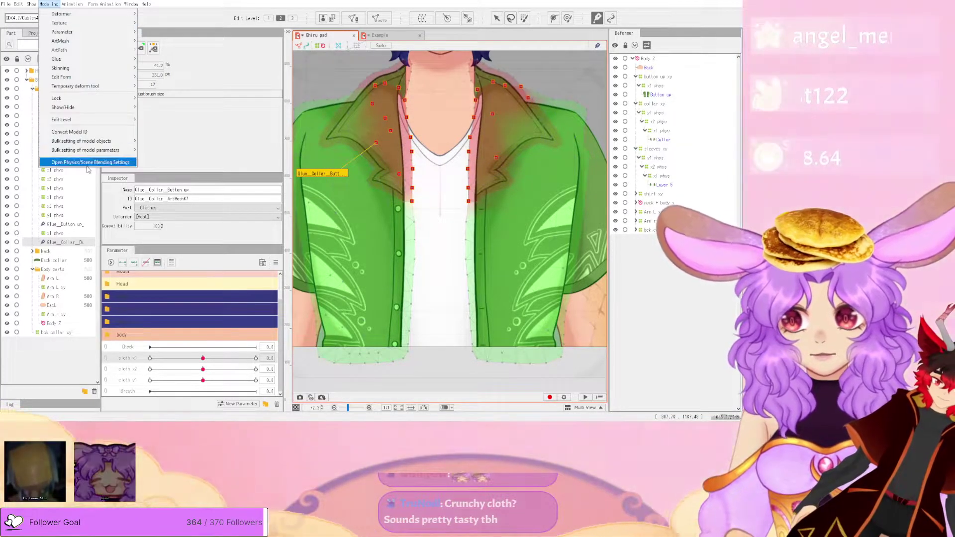
{"action": "left_click", "coordinate": [89, 162]}
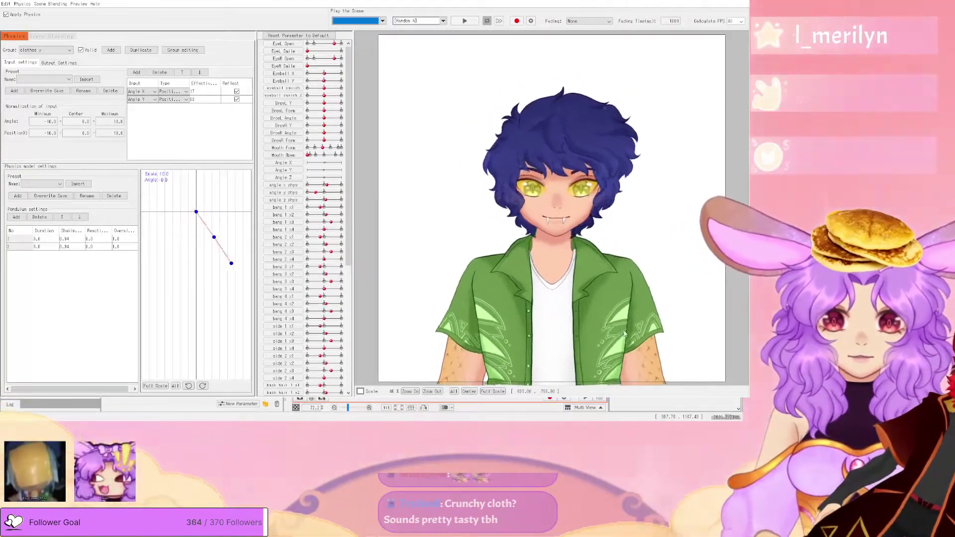
{"action": "scroll", "coordinate": [623, 332], "scroll_direction": "up", "scroll_amount": 2}
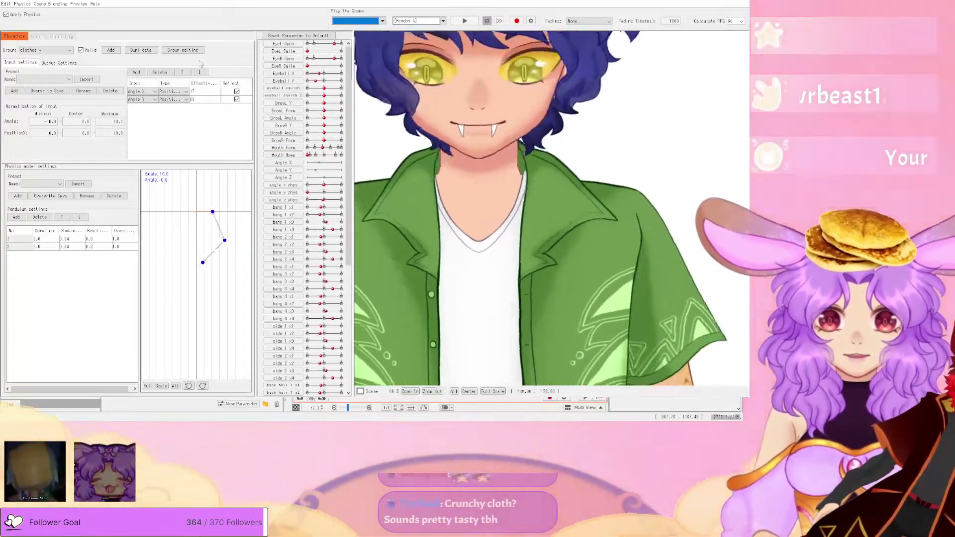
{"action": "scroll", "coordinate": [557, 331], "scroll_direction": "up", "scroll_amount": 7}
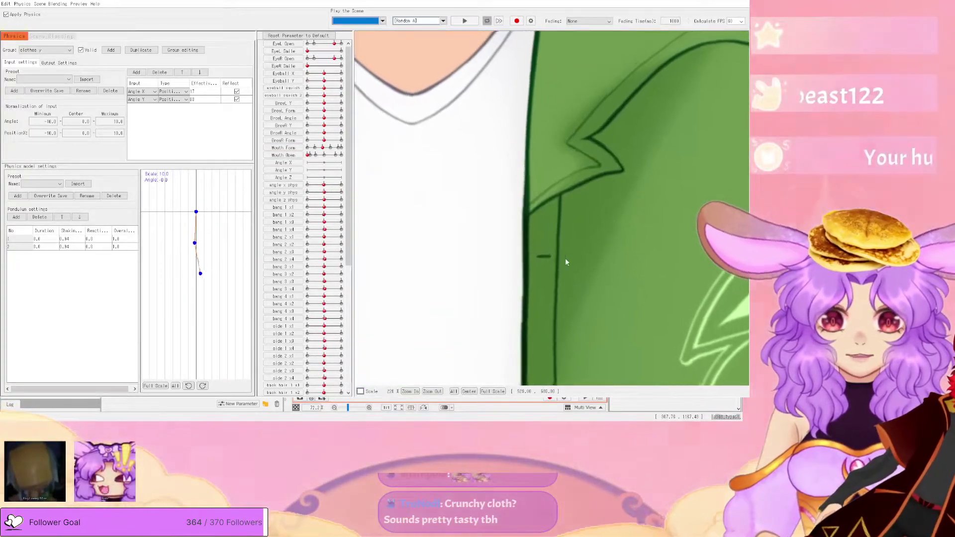
{"action": "key", "text": "alt+Tab"}
- Switch the Glue tool to another weight mode and compare the collar's movement in the physics settings, then close them
{"action": "scroll", "coordinate": [522, 211], "scroll_direction": "up", "scroll_amount": 2}
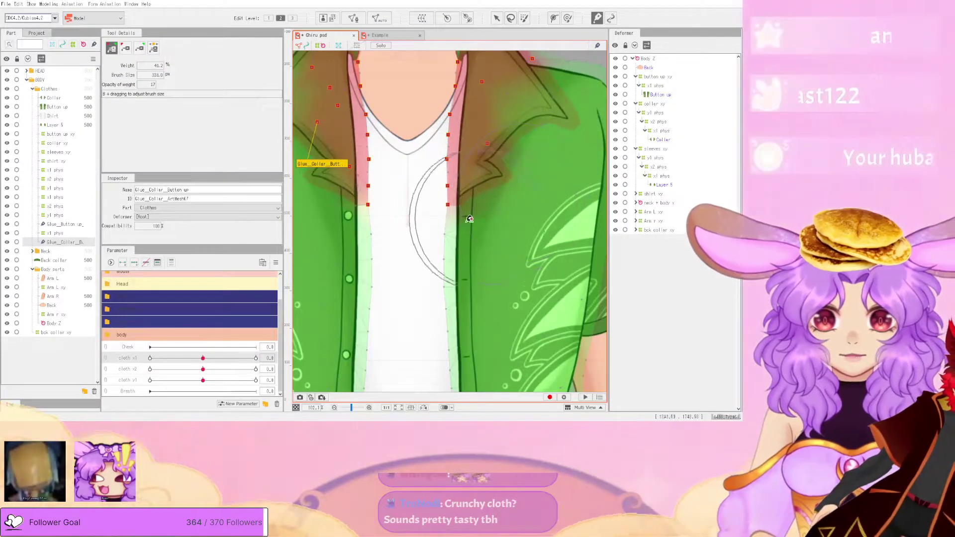
{"action": "left_click", "coordinate": [139, 48]}
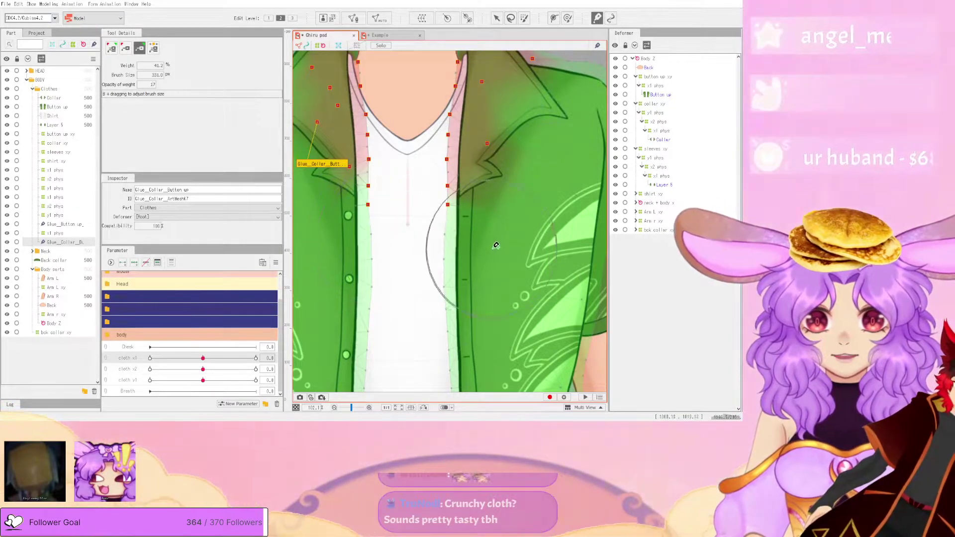
{"action": "left_click", "coordinate": [49, 3]}
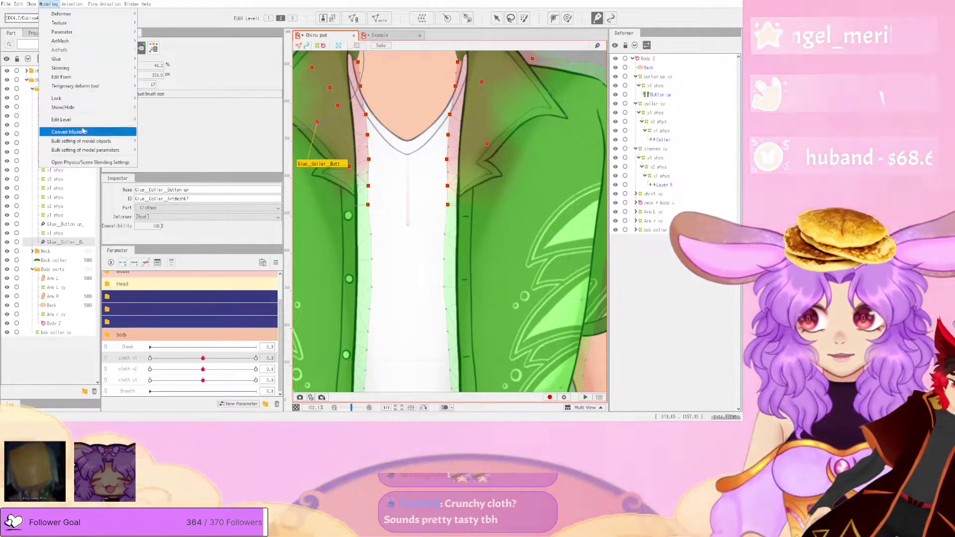
{"action": "left_click", "coordinate": [81, 163]}
{"action": "scroll", "coordinate": [583, 314], "scroll_direction": "up", "scroll_amount": 3}
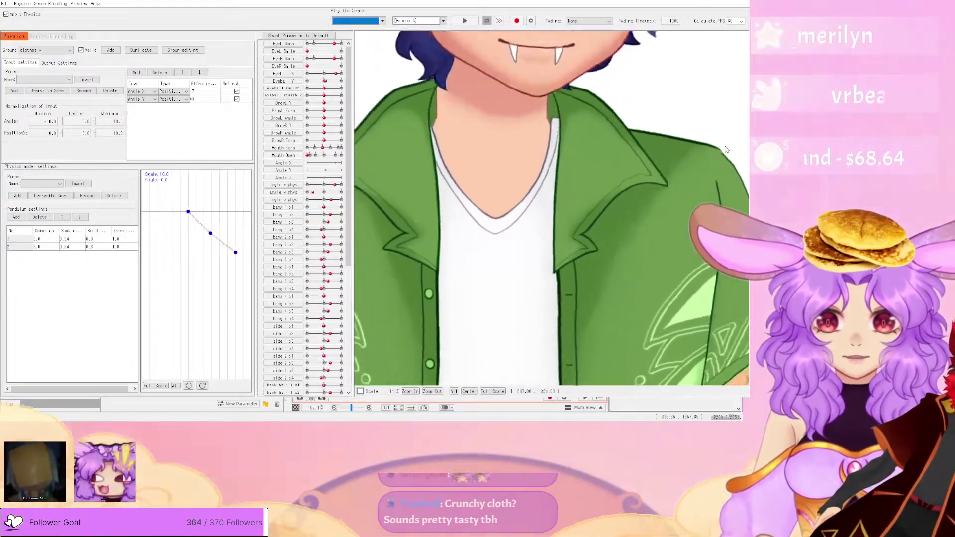
{"action": "left_click", "coordinate": [738, 1]}
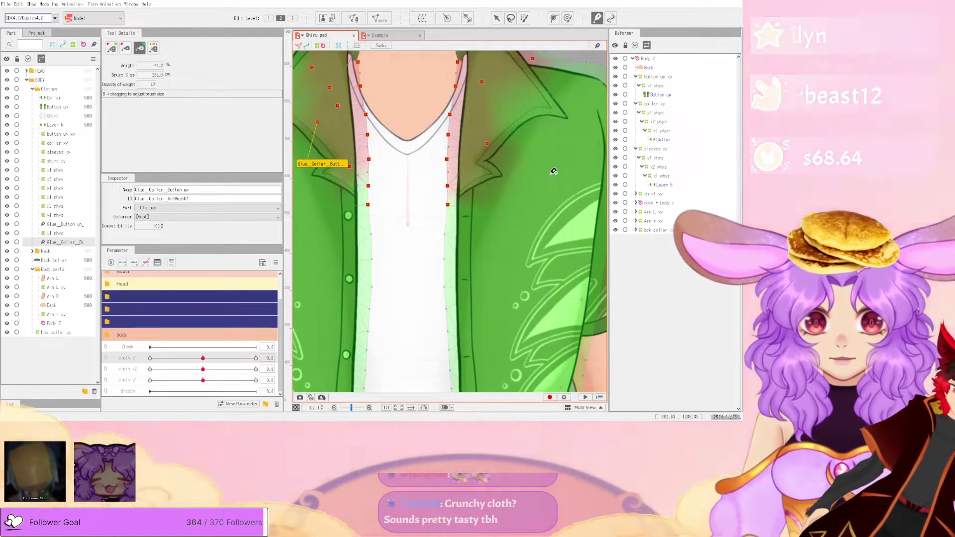
- Change the glue weight mode again and recheck how the collar follows the head in the physics settings
{"action": "left_click", "coordinate": [151, 51]}
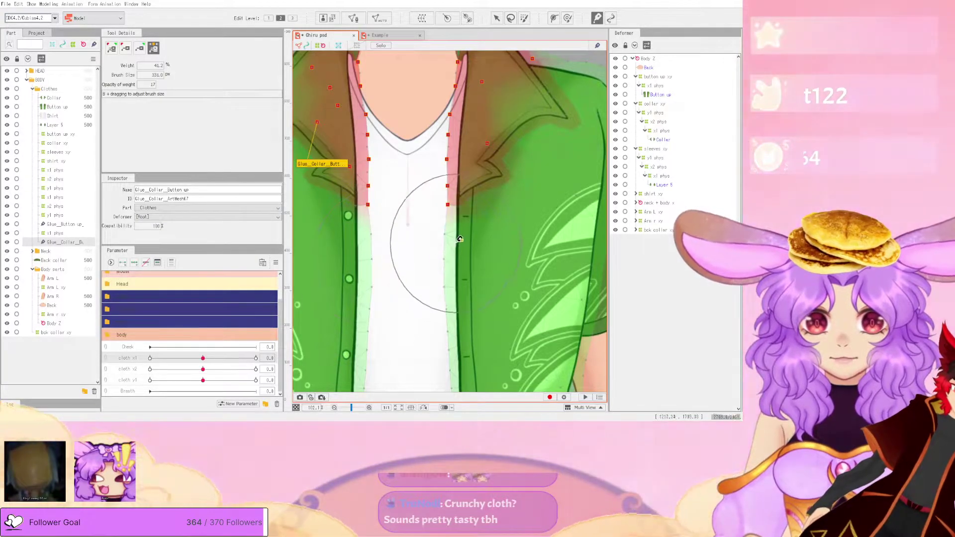
{"action": "left_click", "coordinate": [49, 4]}
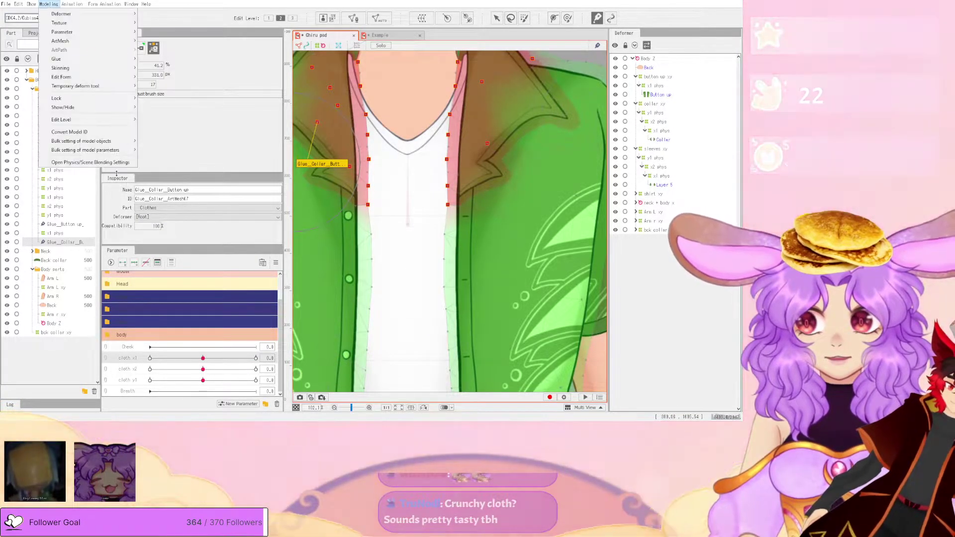
{"action": "left_click_drag", "start_coordinate": [704, 287], "coordinate": [638, 56]}
{"action": "left_click", "coordinate": [739, 1]}
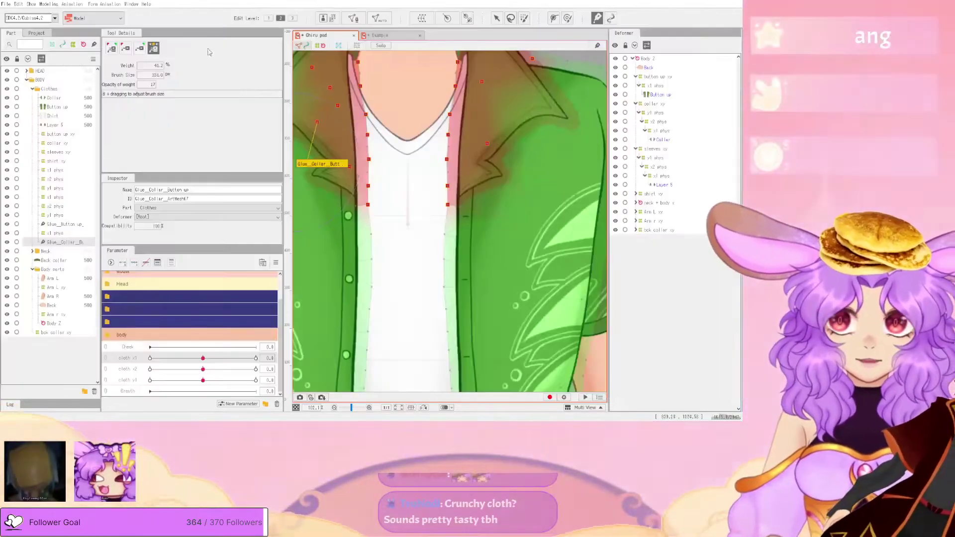
- Go through the remaining glue weight modes, test the collar and shirt front with head movement, and return to the modeling view
{"action": "left_click", "coordinate": [126, 49]}
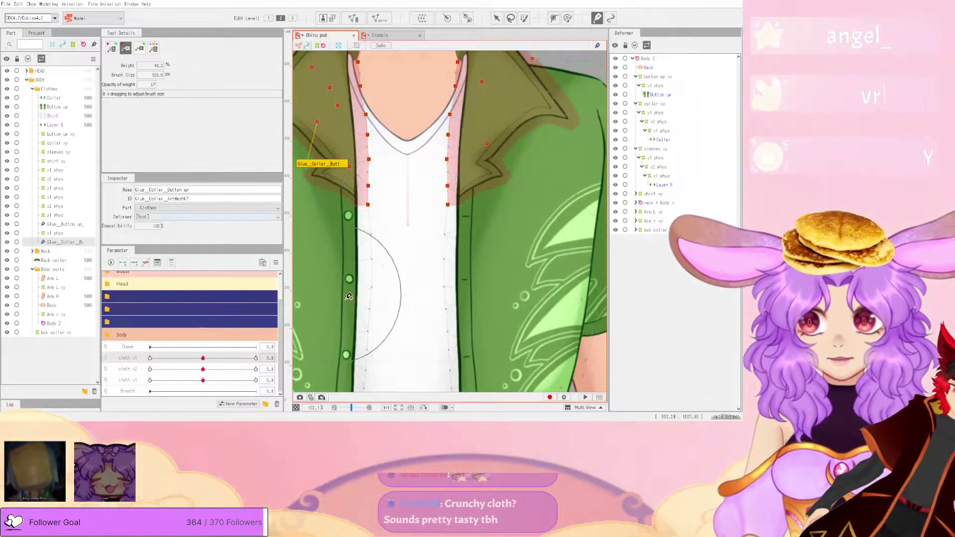
{"action": "left_click", "coordinate": [111, 48]}
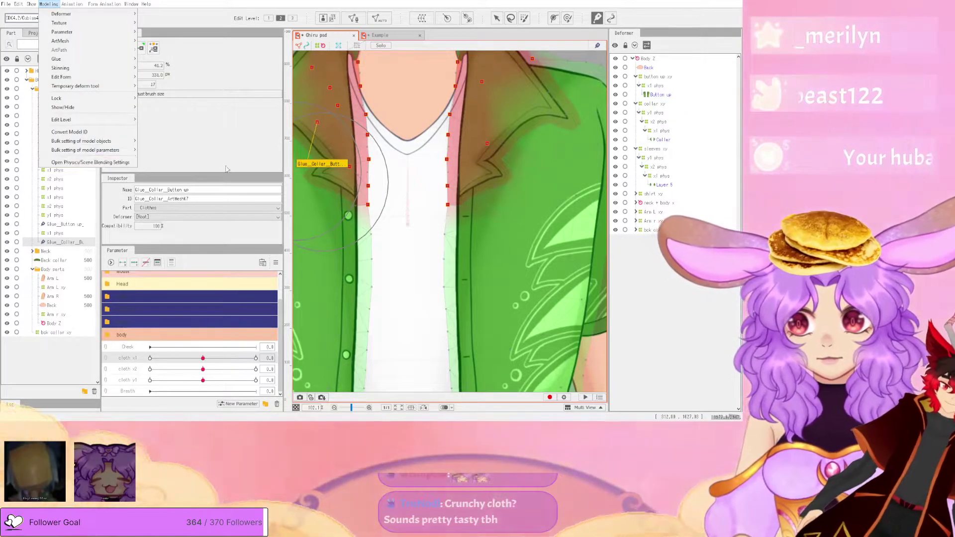
{"action": "left_click", "coordinate": [102, 163]}
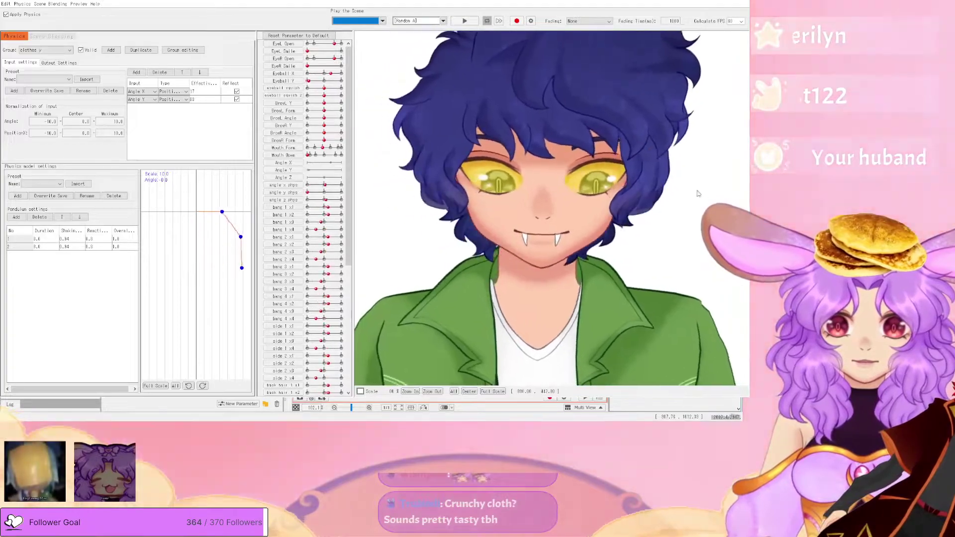
{"action": "left_click_drag", "start_coordinate": [699, 193], "coordinate": [602, 209]}
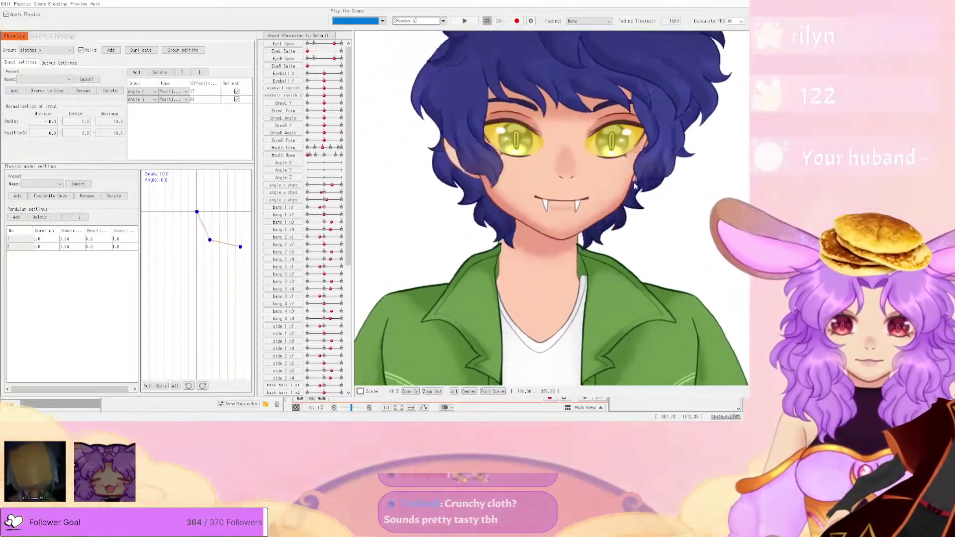
{"action": "scroll", "coordinate": [602, 316], "scroll_direction": "down", "scroll_amount": 3}
{"action": "scroll", "coordinate": [602, 316], "scroll_direction": "up", "scroll_amount": 5}
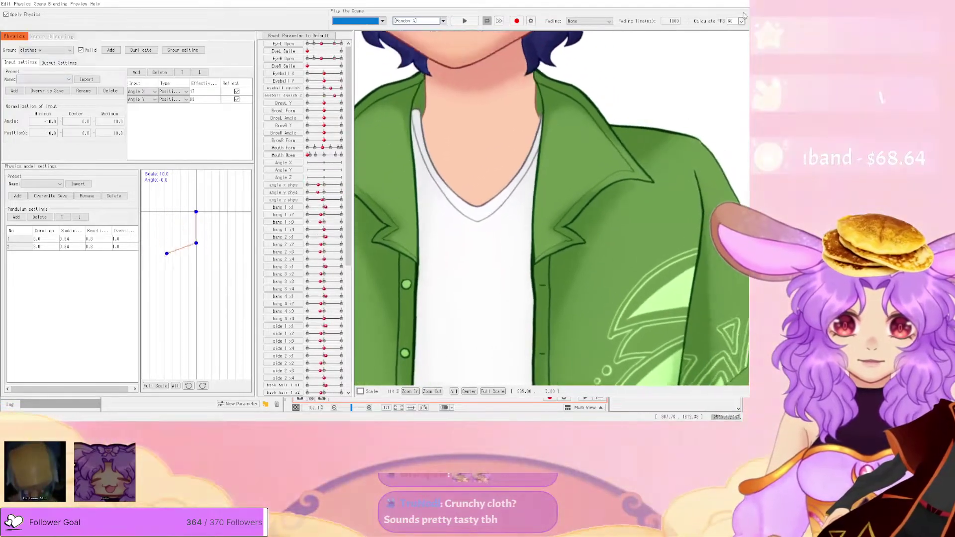
{"action": "key", "text": "alt+Tab"}
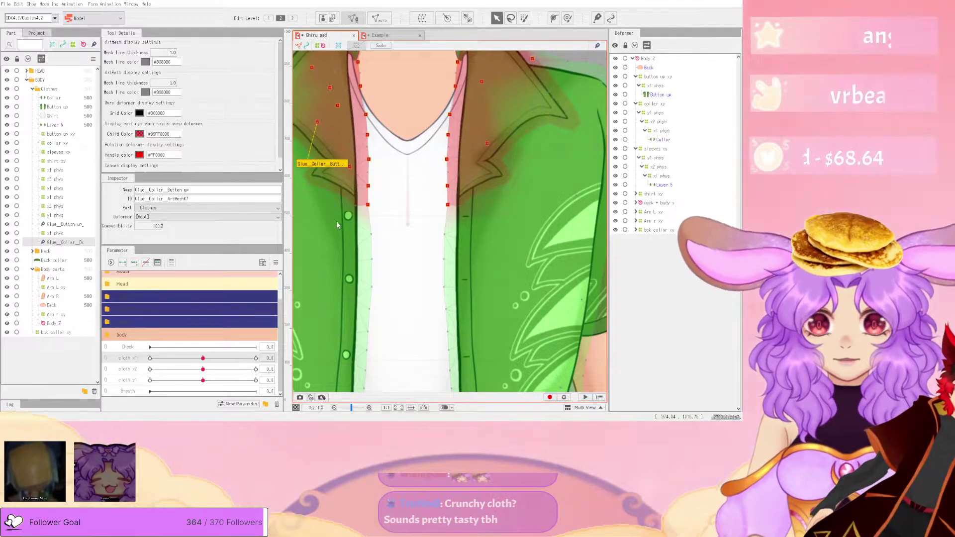
- Select the Collar and Button up art meshes together and open them for mesh editing
{"action": "scroll", "coordinate": [370, 221], "scroll_direction": "down", "scroll_amount": 3}
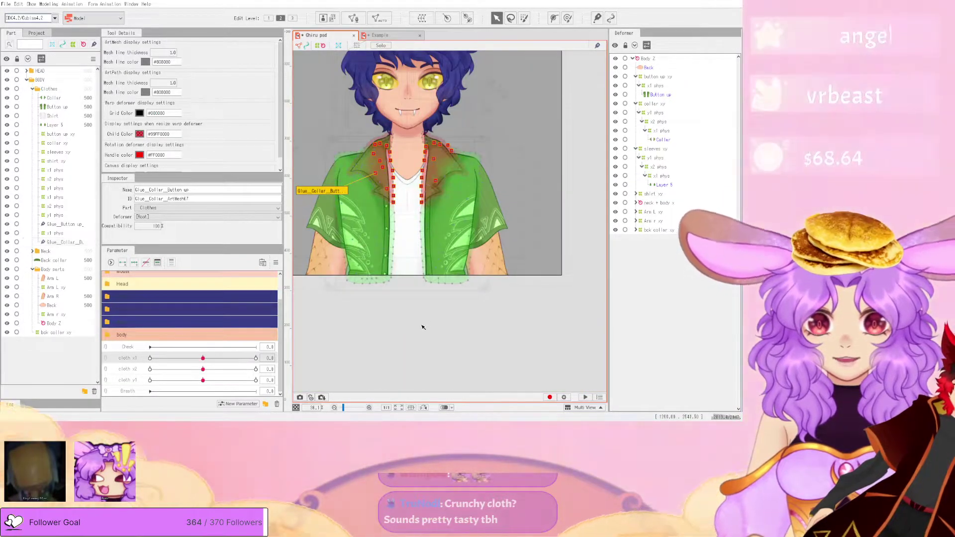
{"action": "left_click", "coordinate": [380, 166]}
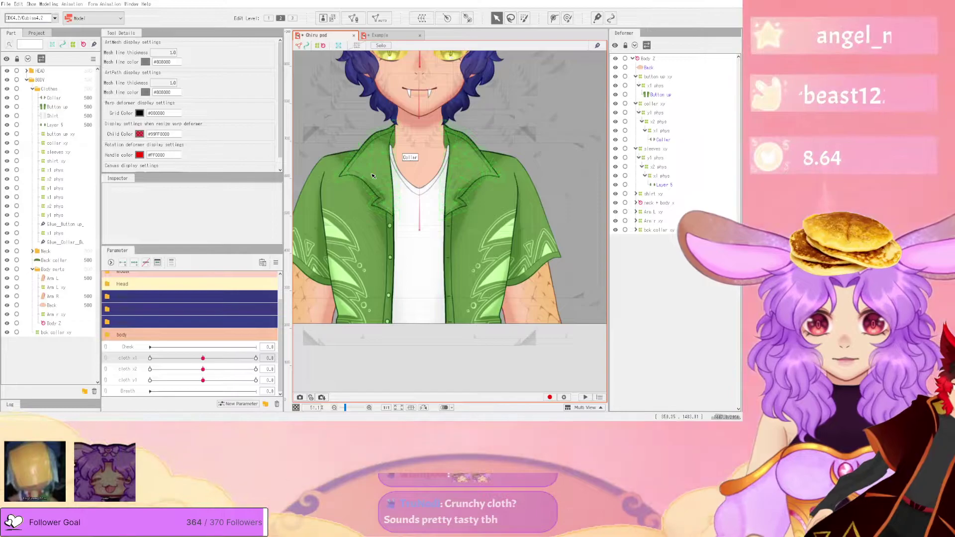
{"action": "left_click", "coordinate": [360, 202]}
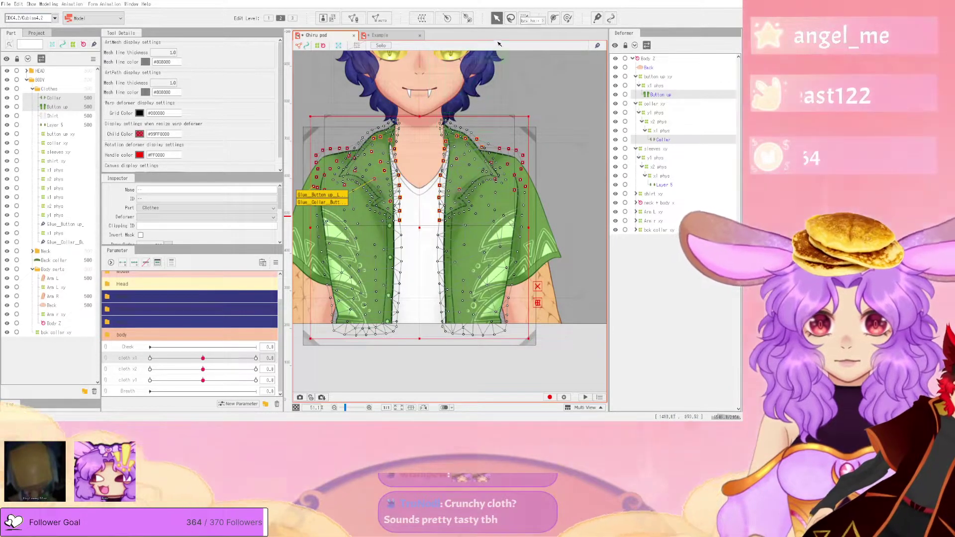
{"action": "left_click", "coordinate": [353, 18]}
{"action": "scroll", "coordinate": [388, 203], "scroll_direction": "up", "scroll_amount": 4}
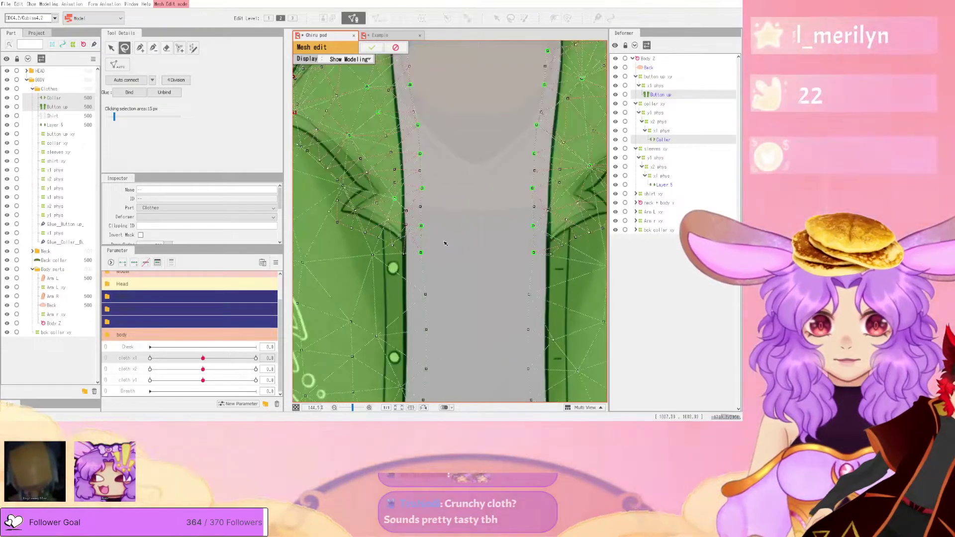
- Bind the Collar and Button up vertices around both lower collar tips as glue points and apply the mesh edit
{"action": "scroll", "coordinate": [437, 230], "scroll_direction": "down", "scroll_amount": 2}
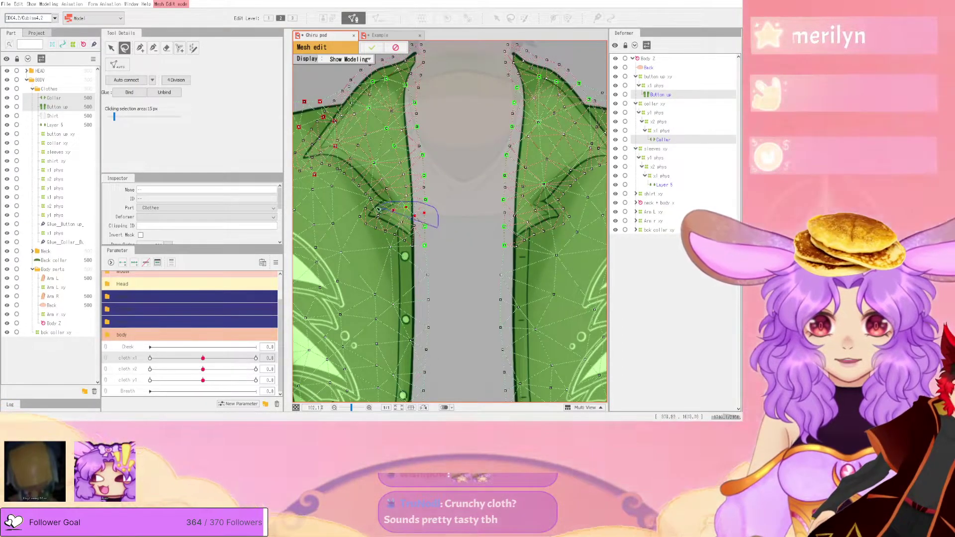
{"action": "left_click_drag", "start_coordinate": [375, 264], "coordinate": [479, 275]}
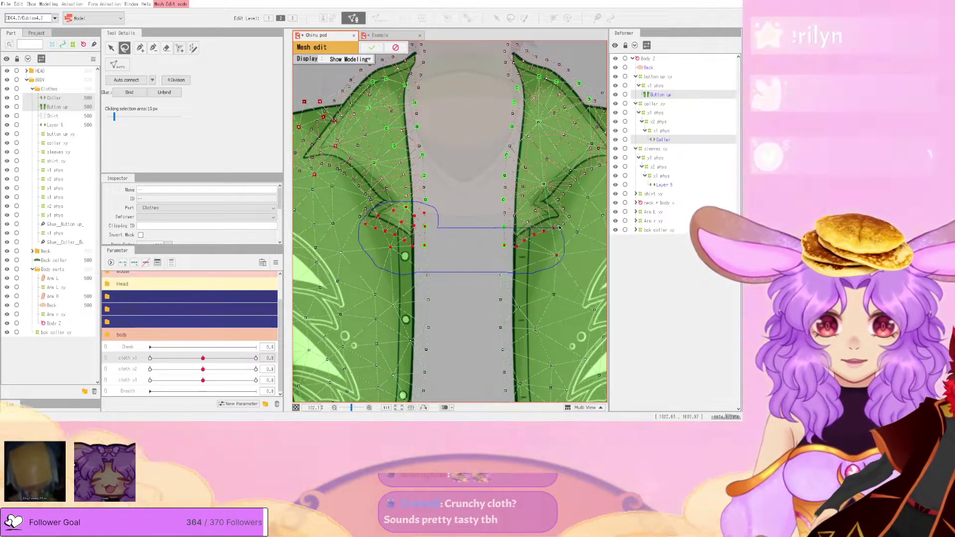
{"action": "left_click_drag", "start_coordinate": [476, 210], "coordinate": [472, 212]}
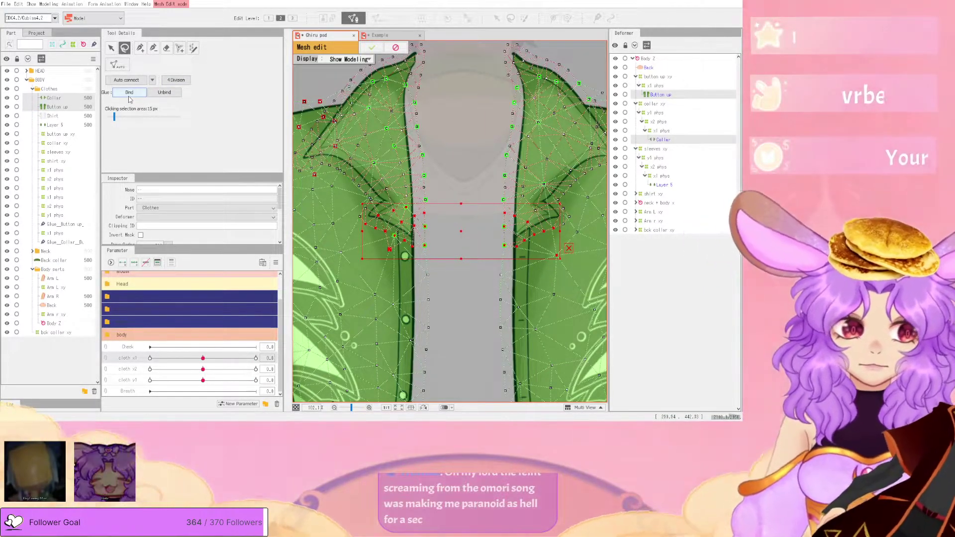
{"action": "left_click", "coordinate": [372, 47]}
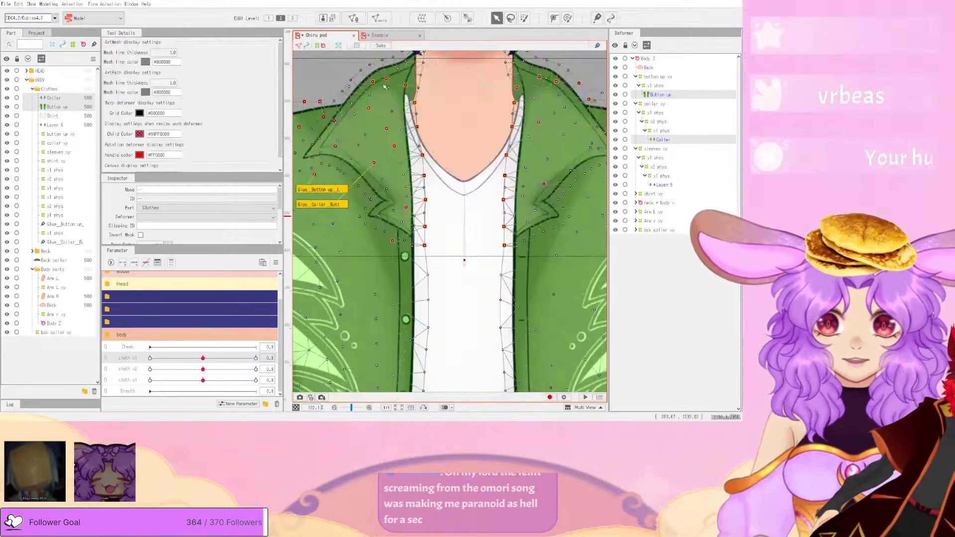
- Test the newly glued collar with head movement in the physics settings, examining the collar tips up close, and return to the modeling view
{"action": "scroll", "coordinate": [459, 349], "scroll_direction": "down", "scroll_amount": 5}
{"action": "left_click", "coordinate": [459, 348]}
{"action": "left_click", "coordinate": [49, 4]}
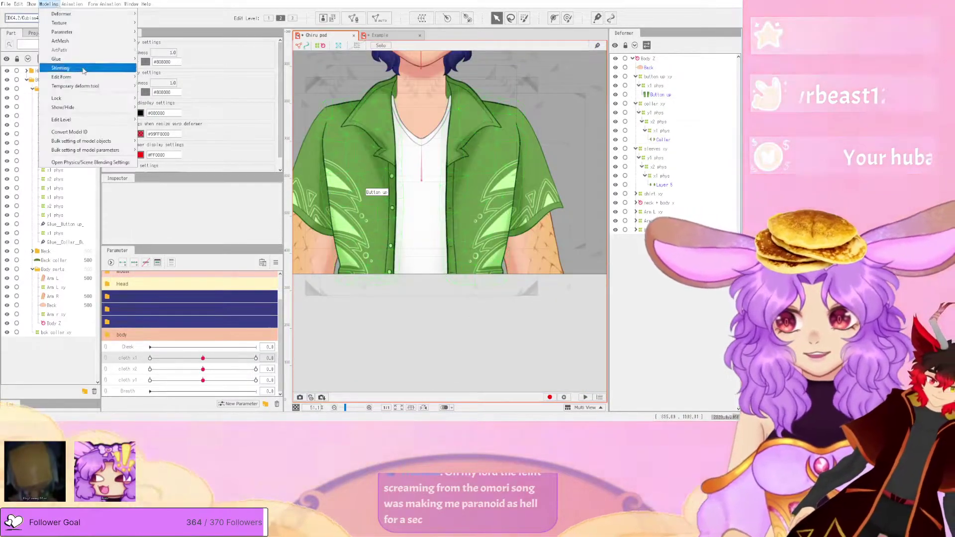
{"action": "left_click", "coordinate": [95, 163]}
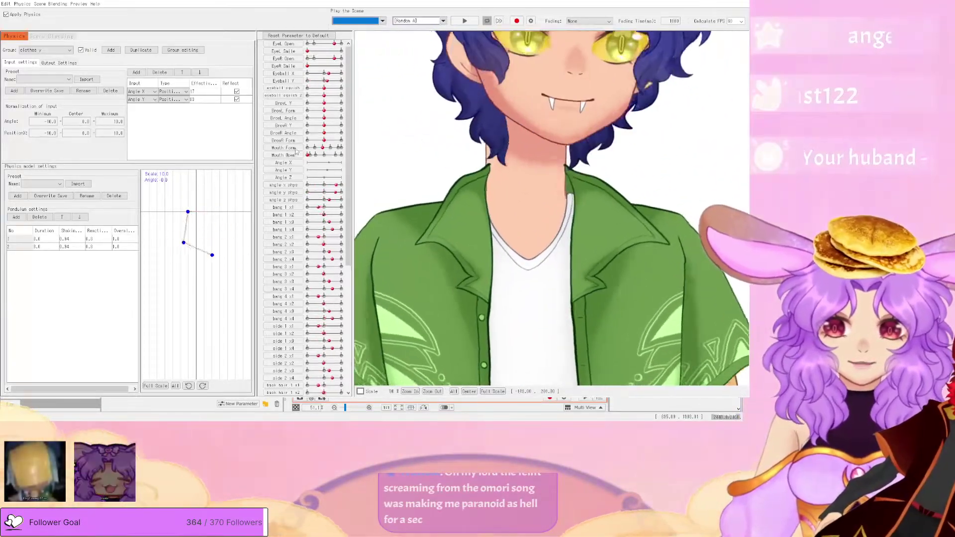
{"action": "scroll", "coordinate": [550, 216], "scroll_direction": "up", "scroll_amount": 5}
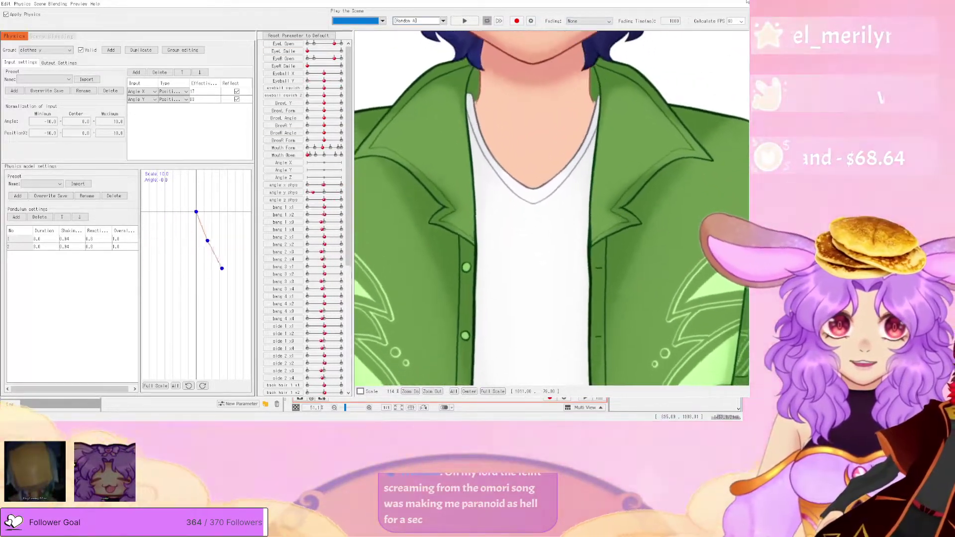
{"action": "key", "text": "alt+Tab"}
- Inspect the weights of the glue between Collar and Button up, recheck the collar's movement in the physics settings, and close them
{"action": "left_click", "coordinate": [476, 126]}
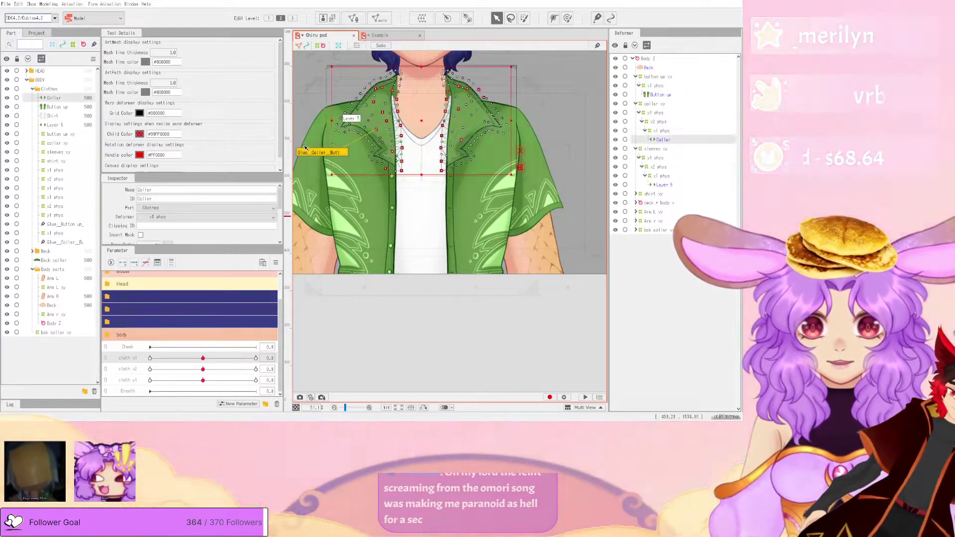
{"action": "left_click", "coordinate": [321, 153]}
{"action": "scroll", "coordinate": [389, 141], "scroll_direction": "up", "scroll_amount": 4}
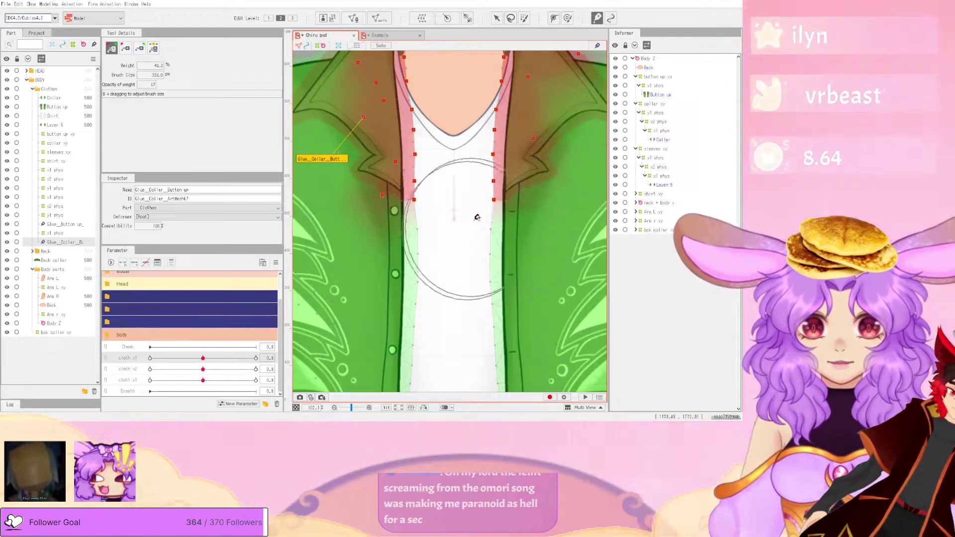
{"action": "left_click", "coordinate": [50, 4]}
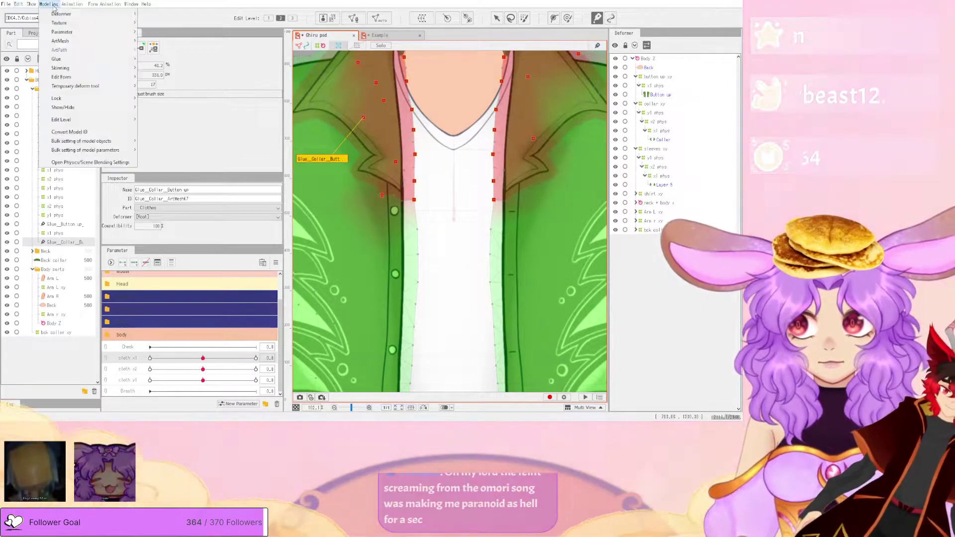
{"action": "left_click", "coordinate": [104, 162]}
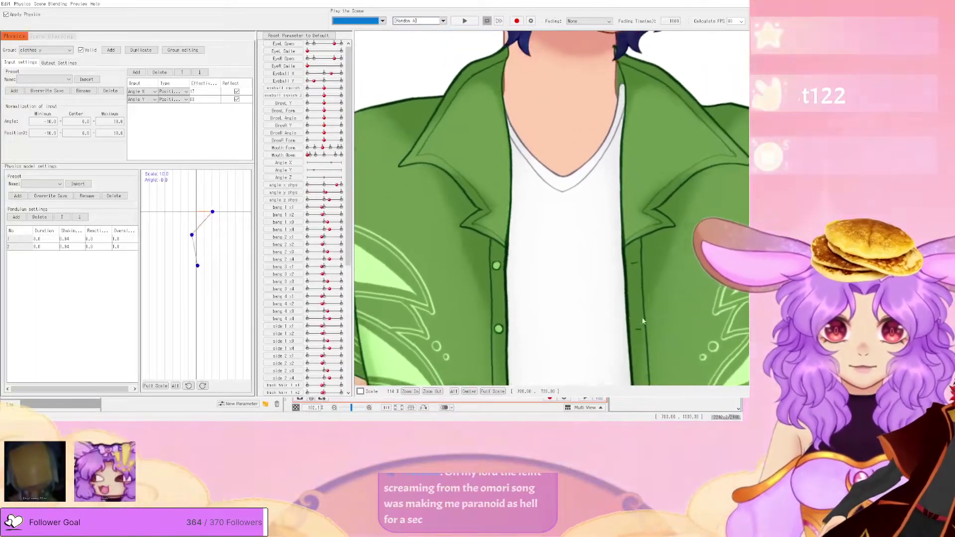
{"action": "key", "text": "alt+F4"}
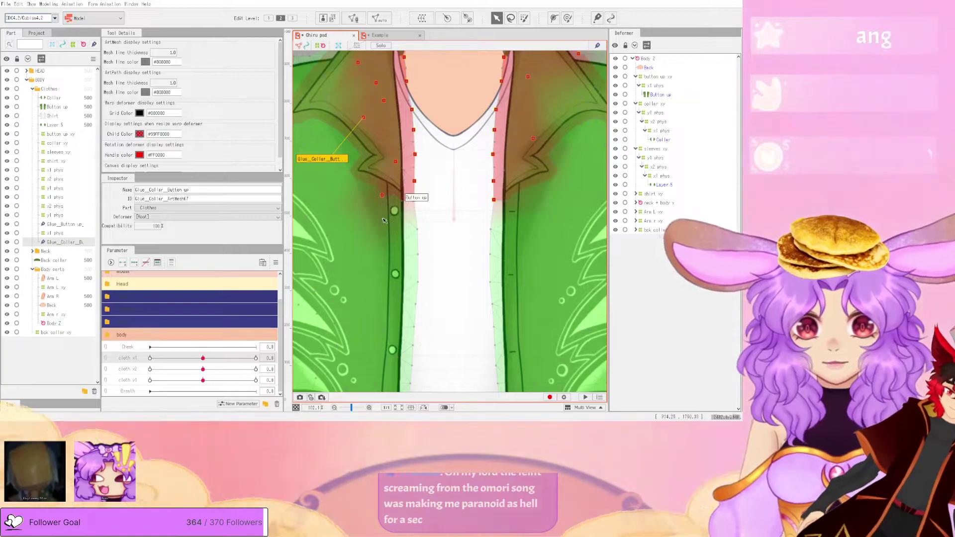
- Reopen the Collar and Button up art meshes for mesh editing and lasso the vertices around the lower collar tips
{"action": "scroll", "coordinate": [383, 220], "scroll_direction": "down", "scroll_amount": 2}
{"action": "scroll", "coordinate": [372, 241], "scroll_direction": "down", "scroll_amount": 5}
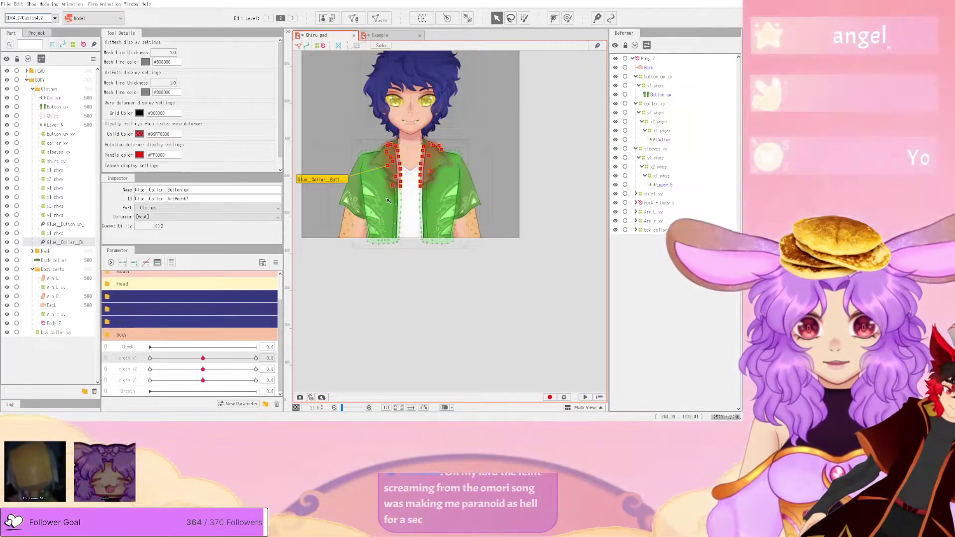
{"action": "scroll", "coordinate": [387, 215], "scroll_direction": "up", "scroll_amount": 5}
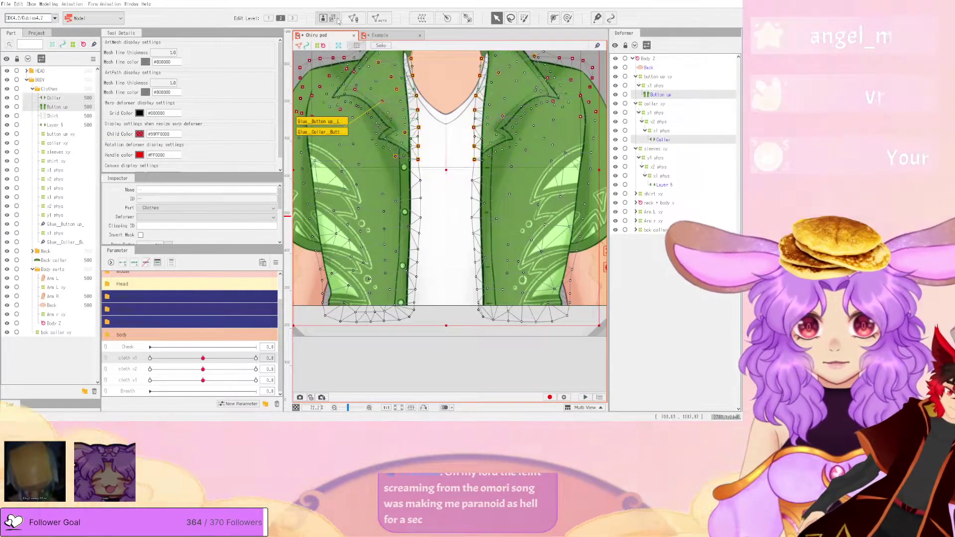
{"action": "left_click", "coordinate": [353, 18]}
{"action": "scroll", "coordinate": [450, 189], "scroll_direction": "up", "scroll_amount": 6}
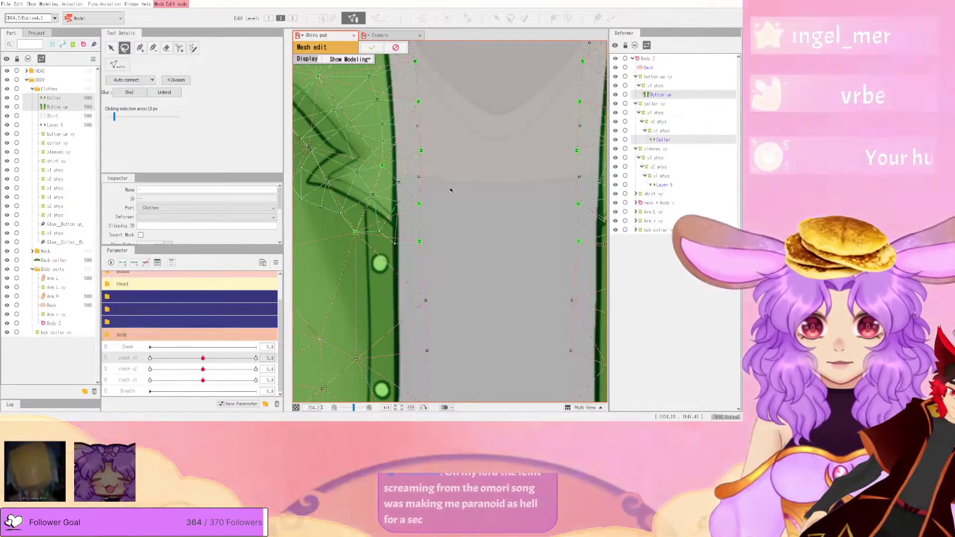
{"action": "scroll", "coordinate": [451, 189], "scroll_direction": "down", "scroll_amount": 2}
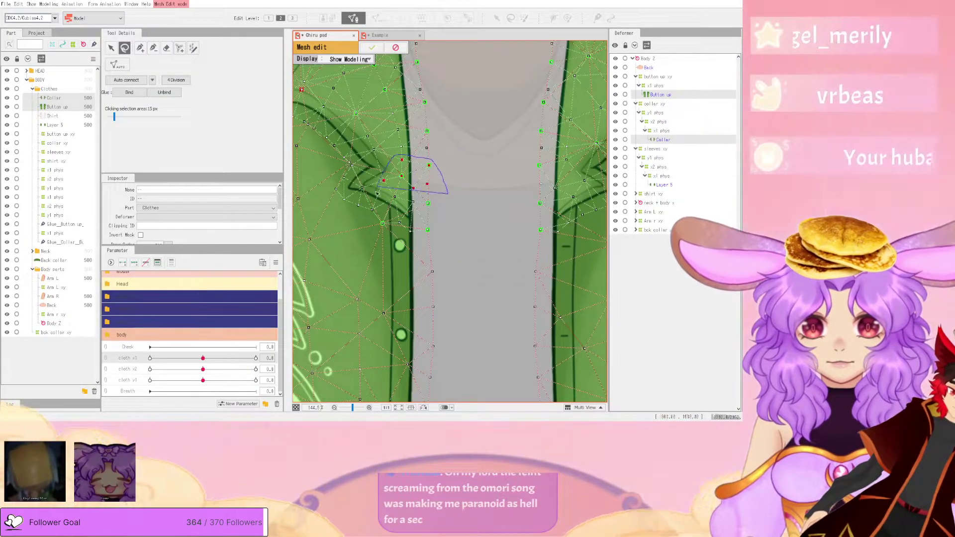
{"action": "left_click_drag", "start_coordinate": [477, 250], "coordinate": [468, 251]}
{"action": "scroll", "coordinate": [389, 194], "scroll_direction": "down", "scroll_amount": 2}
{"action": "left_click_drag", "start_coordinate": [582, 198], "coordinate": [528, 197]}
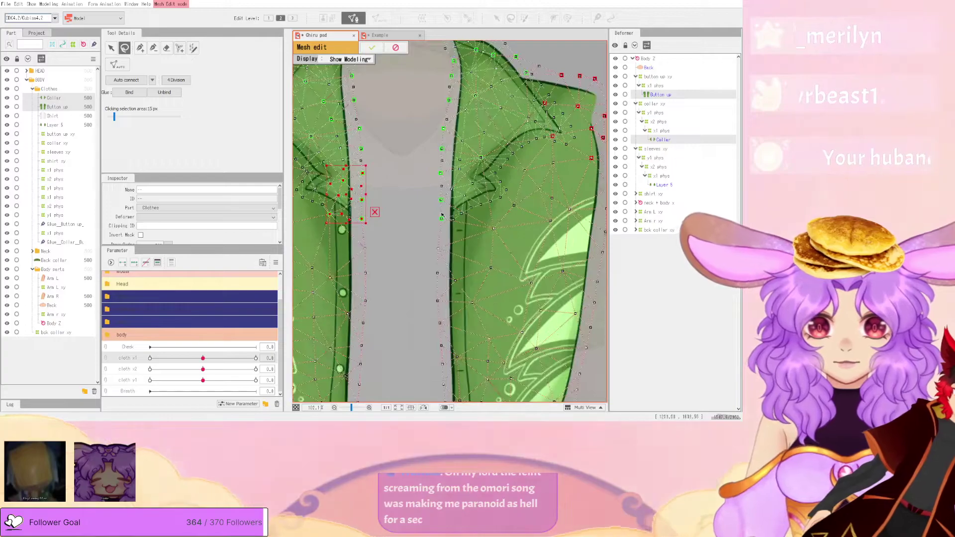
{"action": "mouse_move", "coordinate": [483, 185]}
{"action": "left_mouse_down"}
{"action": "mouse_move", "coordinate": [485, 235]}
{"action": "mouse_move", "coordinate": [443, 240]}
{"action": "mouse_move", "coordinate": [414, 167]}
{"action": "mouse_move", "coordinate": [460, 165]}
{"action": "mouse_move", "coordinate": [484, 190]}
{"action": "mouse_move", "coordinate": [480, 235]}
{"action": "mouse_move", "coordinate": [425, 242]}
{"action": "left_mouse_up"}
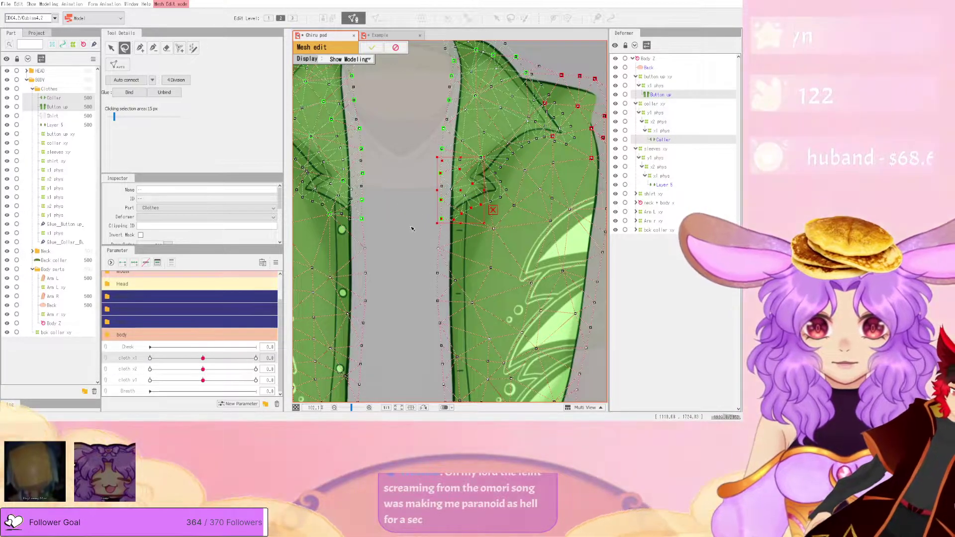
- Extend the vertex selection across both lower collar tips, bind the vertices as glue points, and apply the mesh edit
{"action": "scroll", "coordinate": [387, 227], "scroll_direction": "down", "scroll_amount": 2}
{"action": "scroll", "coordinate": [364, 223], "scroll_direction": "up", "scroll_amount": 2}
{"action": "left_click", "coordinate": [374, 202]}
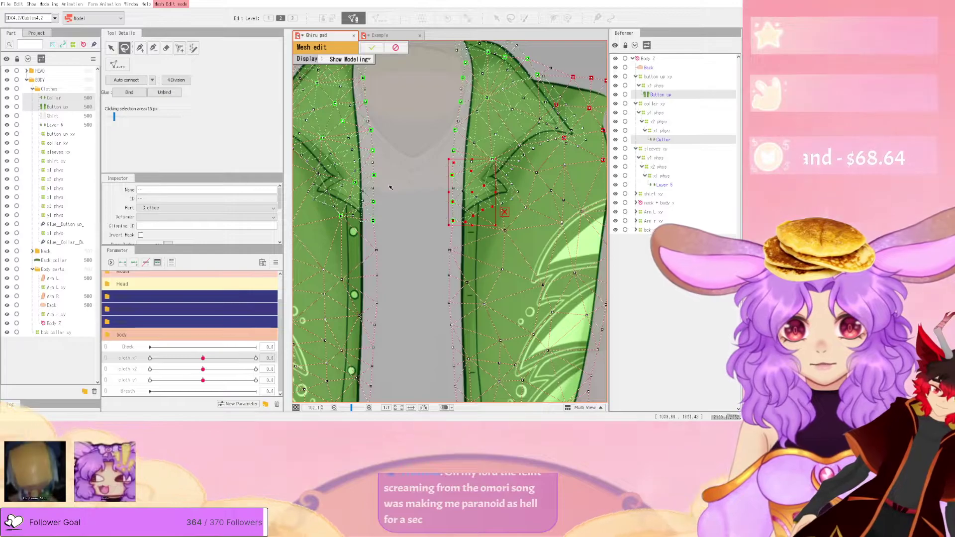
{"action": "left_click_drag", "start_coordinate": [384, 168], "coordinate": [331, 171]}
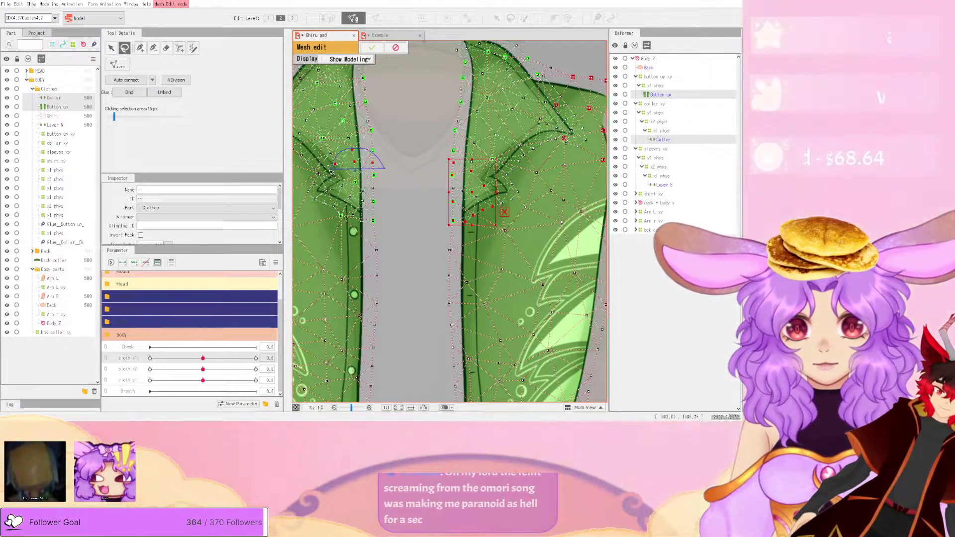
{"action": "left_click_drag", "start_coordinate": [417, 194], "coordinate": [416, 200]}
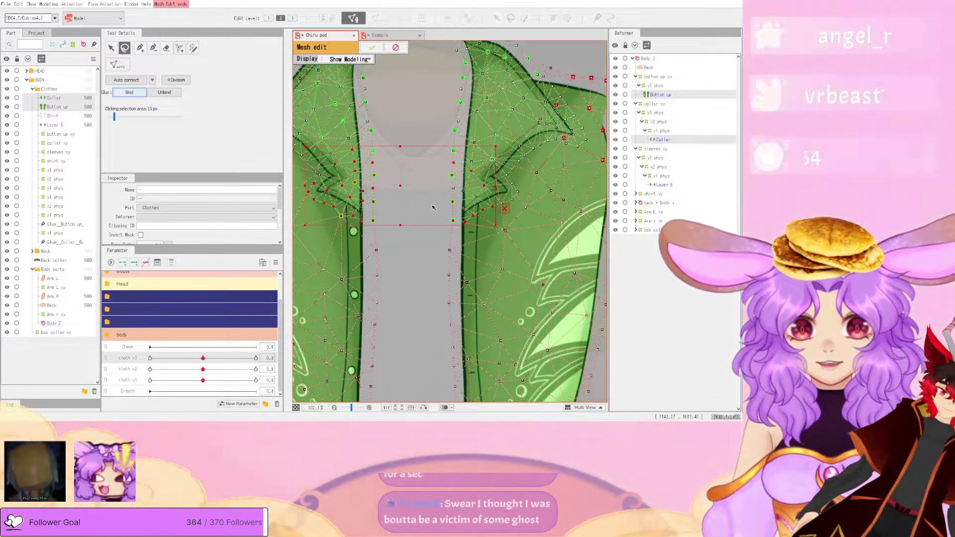
{"action": "mouse_move", "coordinate": [433, 211]}
{"action": "left_mouse_down"}
{"action": "mouse_move", "coordinate": [495, 253]}
{"action": "mouse_move", "coordinate": [522, 188]}
{"action": "mouse_move", "coordinate": [476, 143]}
{"action": "left_mouse_up"}
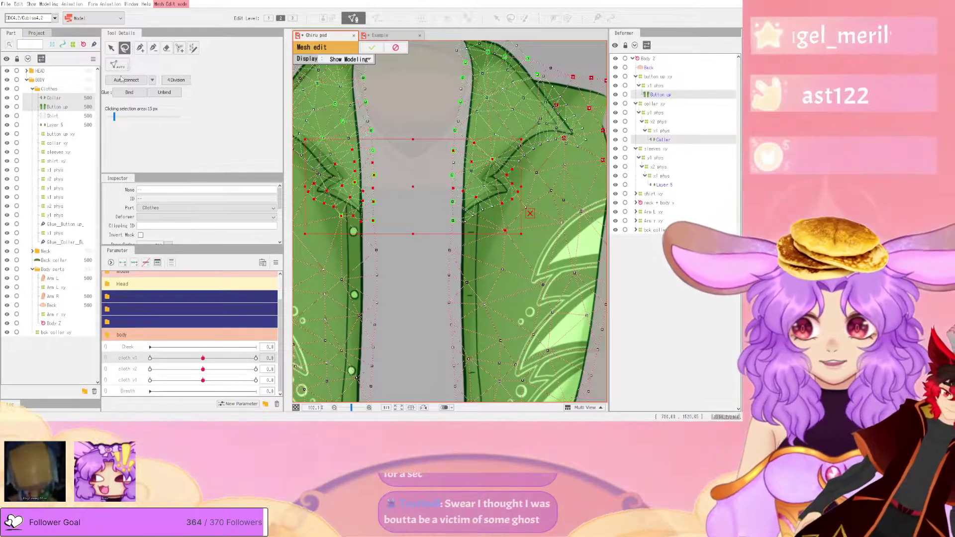
{"action": "left_click", "coordinate": [120, 93]}
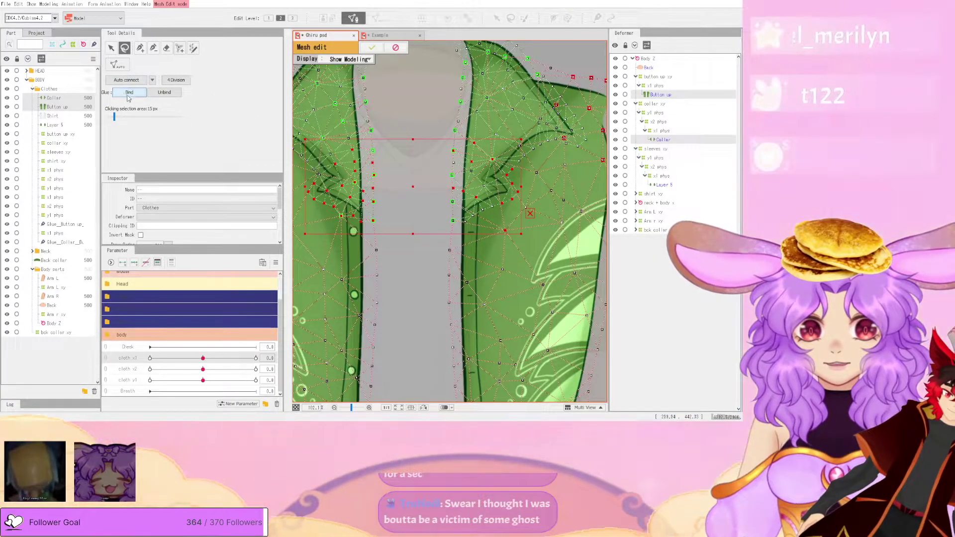
{"action": "left_click", "coordinate": [372, 47]}
- Check in the physics settings how the rebound collar tips follow head movement, and close the settings
{"action": "scroll", "coordinate": [474, 225], "scroll_direction": "down", "scroll_amount": 3}
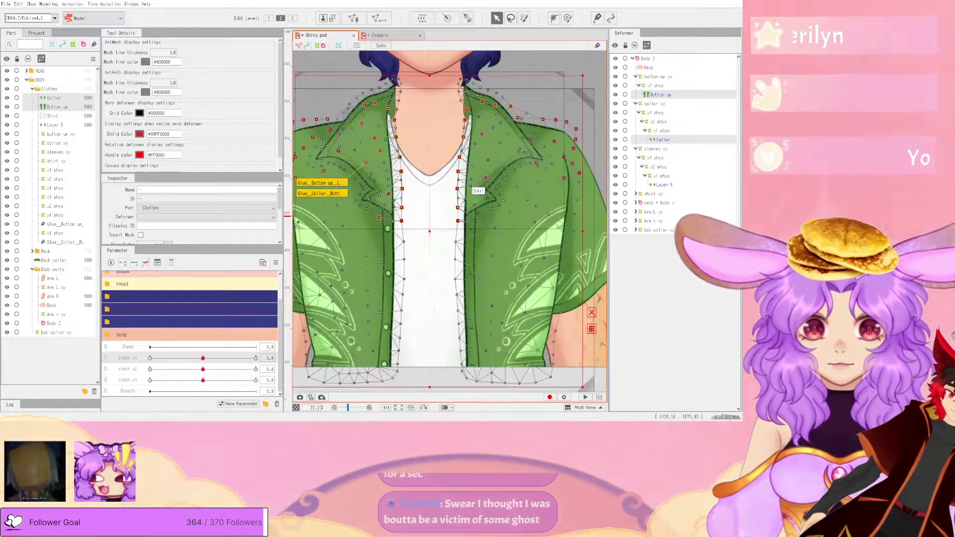
{"action": "left_click", "coordinate": [48, 4]}
{"action": "left_click", "coordinate": [63, 162]}
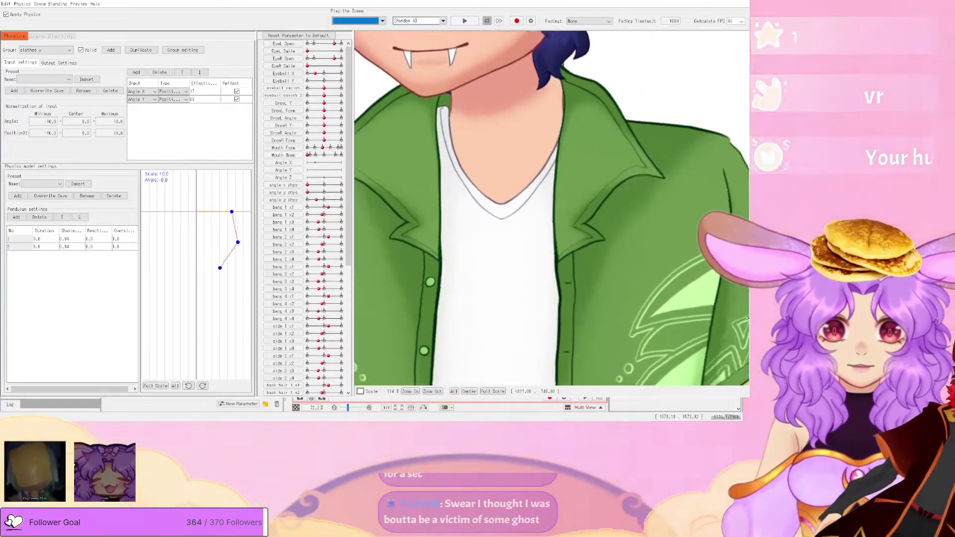
{"action": "left_click", "coordinate": [738, 0]}
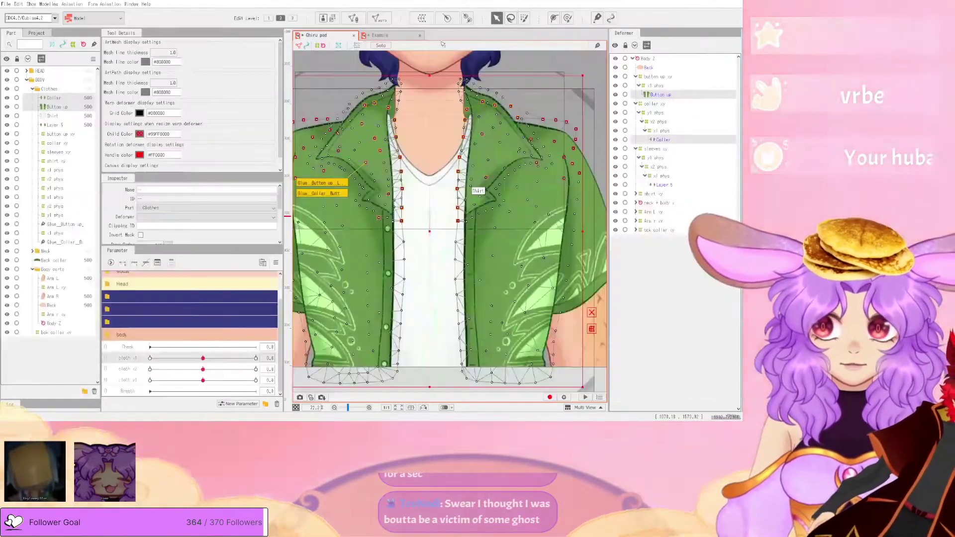
- Switch the glue between Collar and Button up through other weight modes with the Glue tool and save the model
{"action": "double_click", "coordinate": [328, 192]}
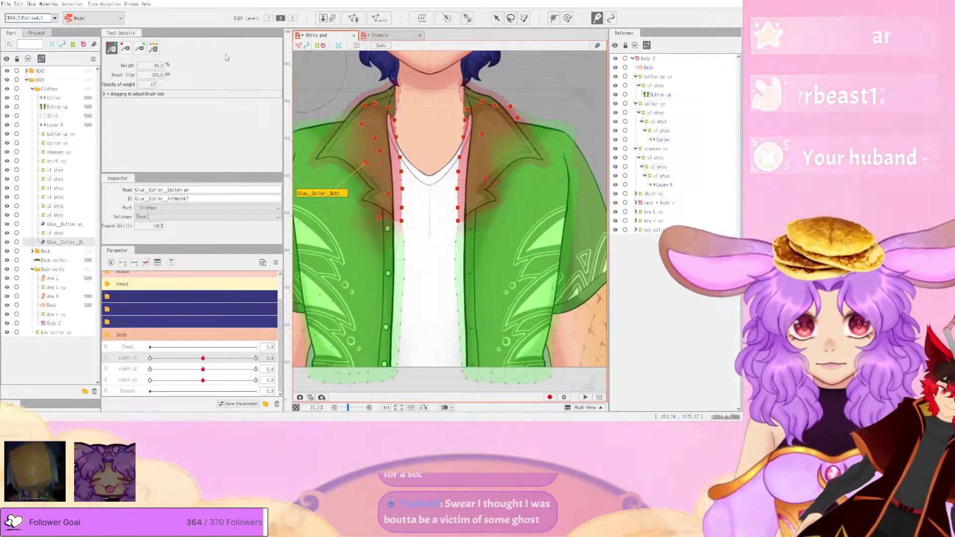
{"action": "scroll", "coordinate": [559, 287], "scroll_direction": "up", "scroll_amount": 3}
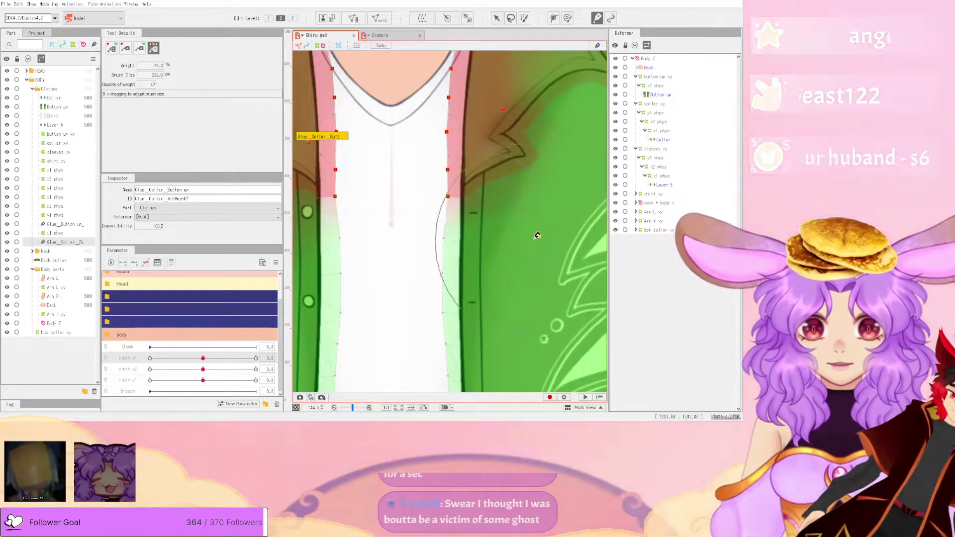
{"action": "scroll", "coordinate": [499, 199], "scroll_direction": "down", "scroll_amount": 3}
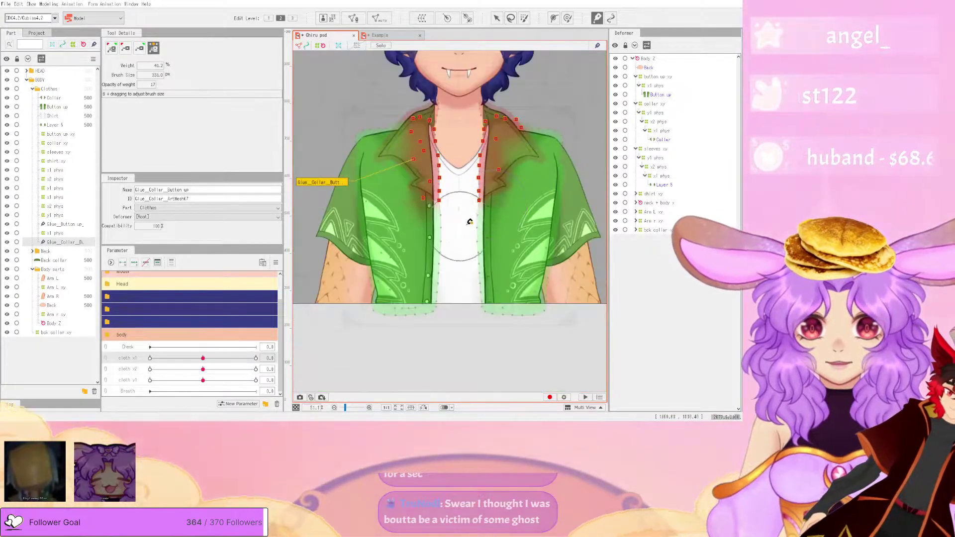
{"action": "left_click", "coordinate": [140, 48]}
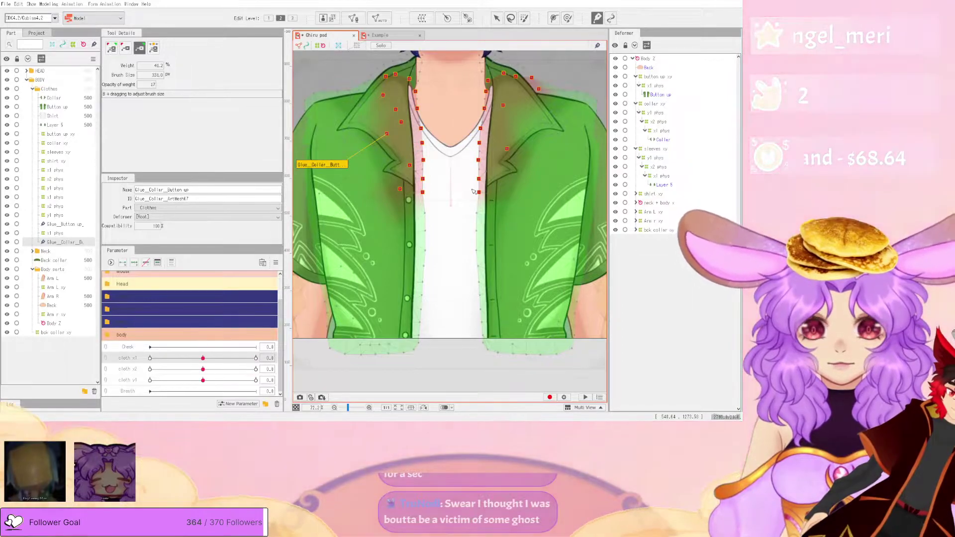
{"action": "scroll", "coordinate": [473, 191], "scroll_direction": "up", "scroll_amount": 1}
{"action": "left_click", "coordinate": [6, 4]}
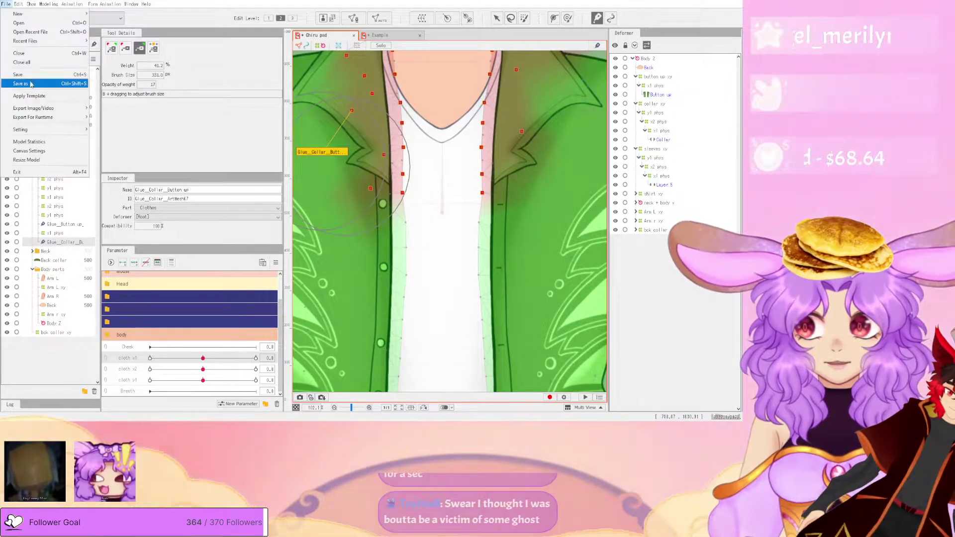
{"action": "left_click", "coordinate": [30, 73]}
- Test the collar and shirt front again in the physics settings with head movement, and return to the modeling view
{"action": "scroll", "coordinate": [397, 177], "scroll_direction": "down", "scroll_amount": 1}
{"action": "scroll", "coordinate": [487, 203], "scroll_direction": "up", "scroll_amount": 1}
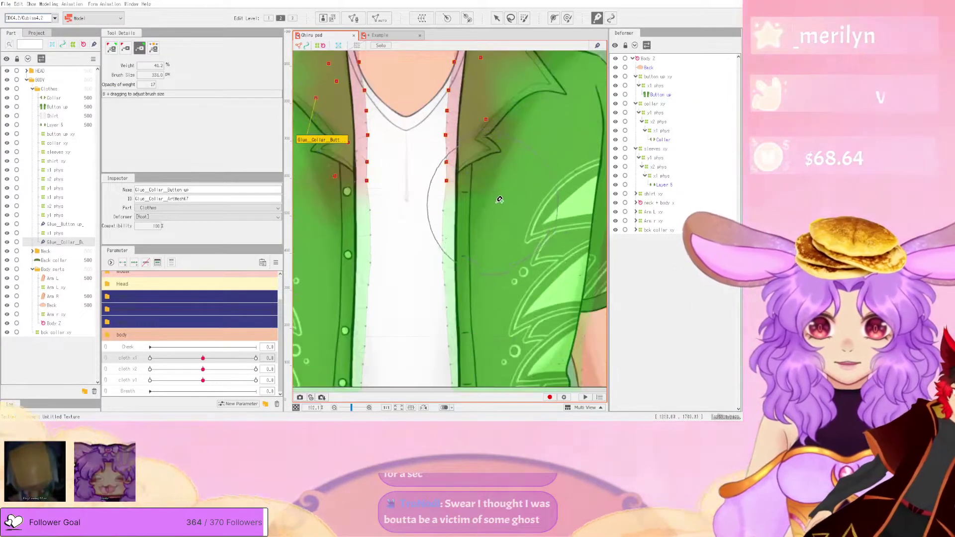
{"action": "left_click", "coordinate": [49, 4]}
{"action": "left_click", "coordinate": [90, 162]}
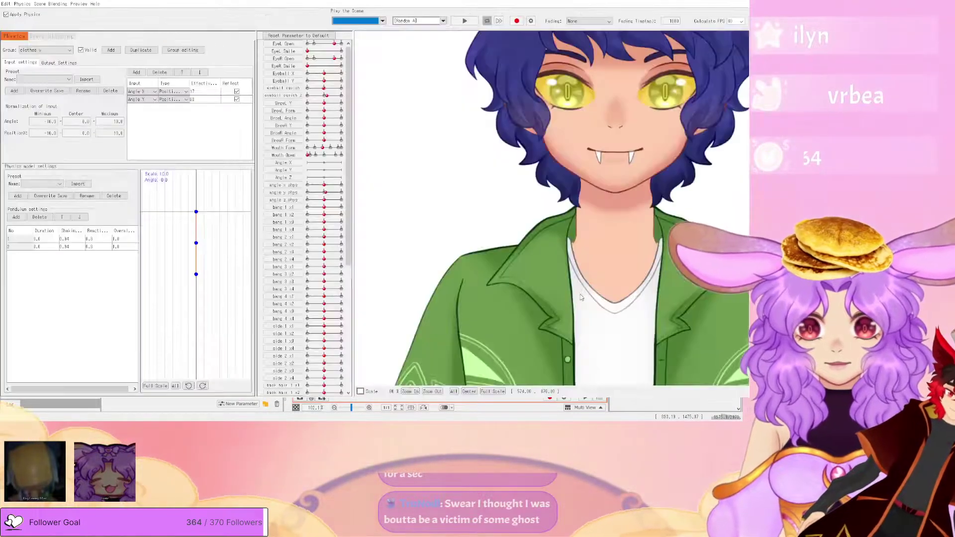
{"action": "scroll", "coordinate": [635, 294], "scroll_direction": "up", "scroll_amount": 3}
{"action": "left_click_drag", "start_coordinate": [578, 277], "coordinate": [410, 162]}
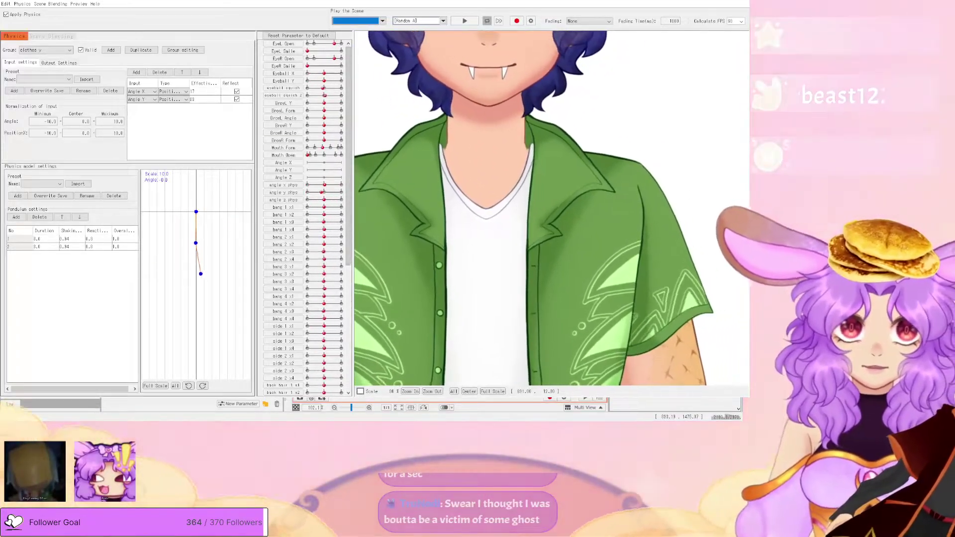
{"action": "left_click", "coordinate": [743, 1]}
{"action": "scroll", "coordinate": [491, 194], "scroll_direction": "down", "scroll_amount": 3}
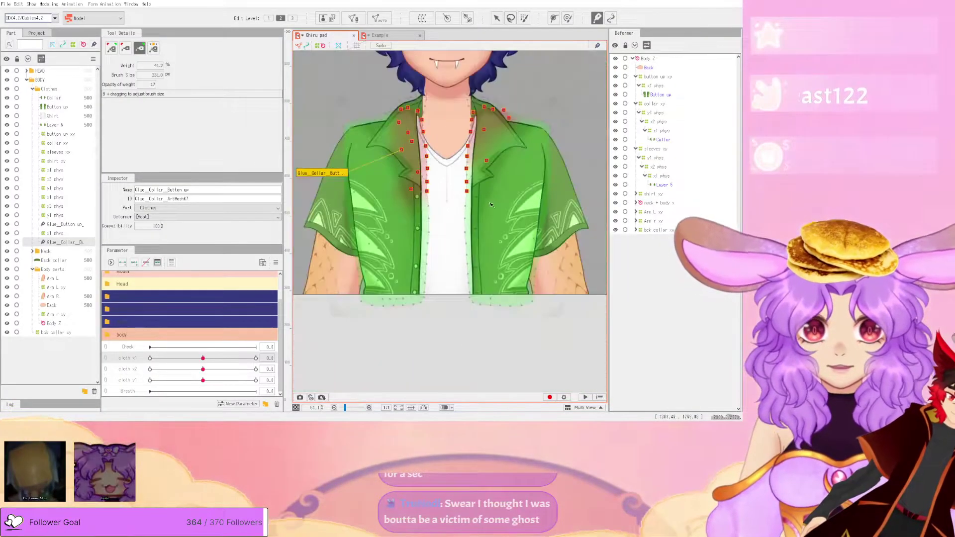
- Inspect the Collar and Button up glue weights in different modes while moving the first two cloth parameters to their extremes
{"action": "left_click", "coordinate": [124, 49]}
{"action": "scroll", "coordinate": [488, 215], "scroll_direction": "up", "scroll_amount": 3}
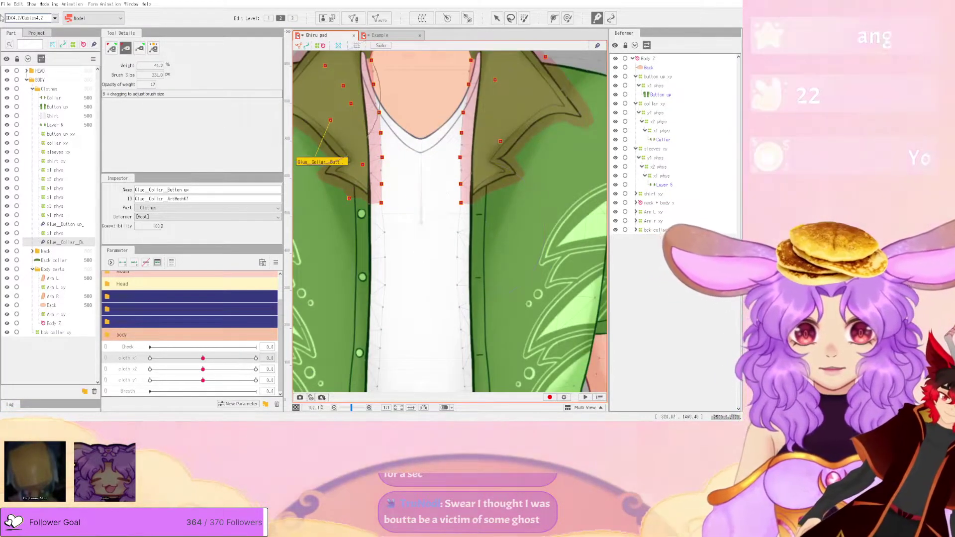
{"action": "left_click", "coordinate": [111, 48]}
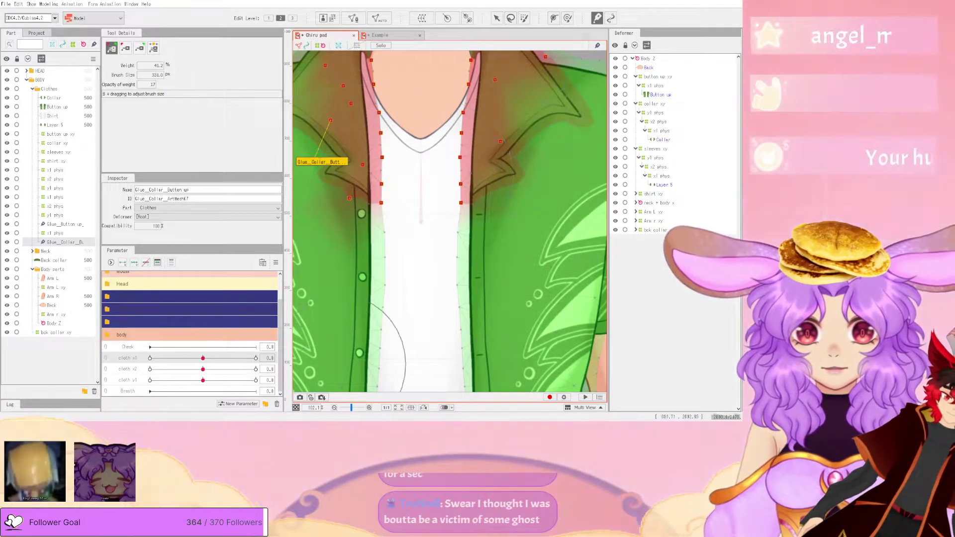
{"action": "left_click", "coordinate": [256, 359]}
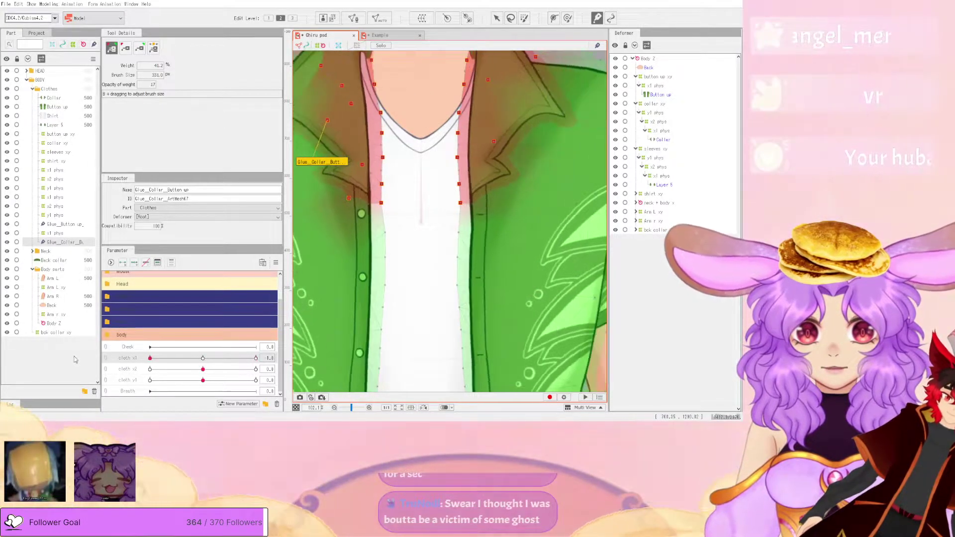
{"action": "left_click", "coordinate": [150, 358]}
{"action": "left_click", "coordinate": [203, 358]}
{"action": "left_click", "coordinate": [256, 369]}
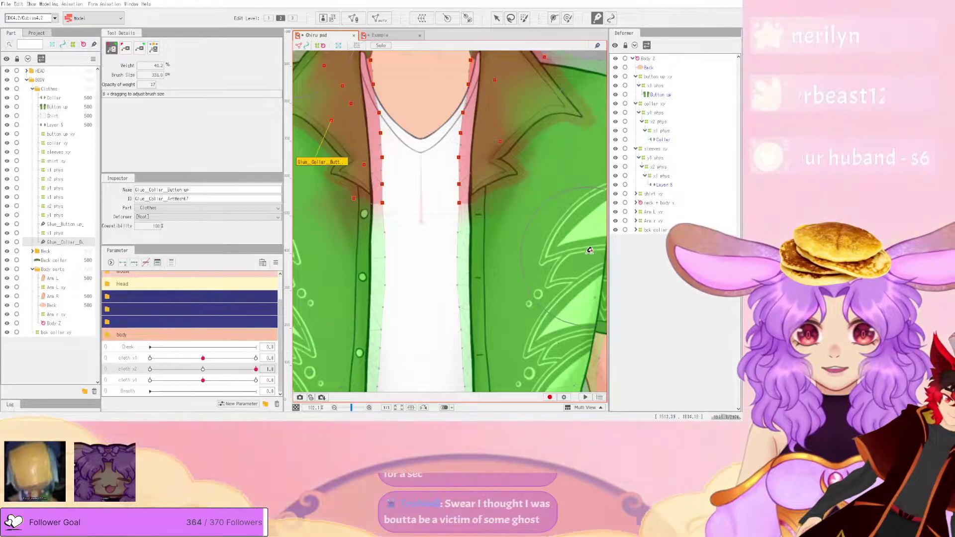
- Reshape the collar's x2 phys warp deformer with the deform brush, keeping cloth x2 at 1.0
{"action": "left_click", "coordinate": [659, 87]}
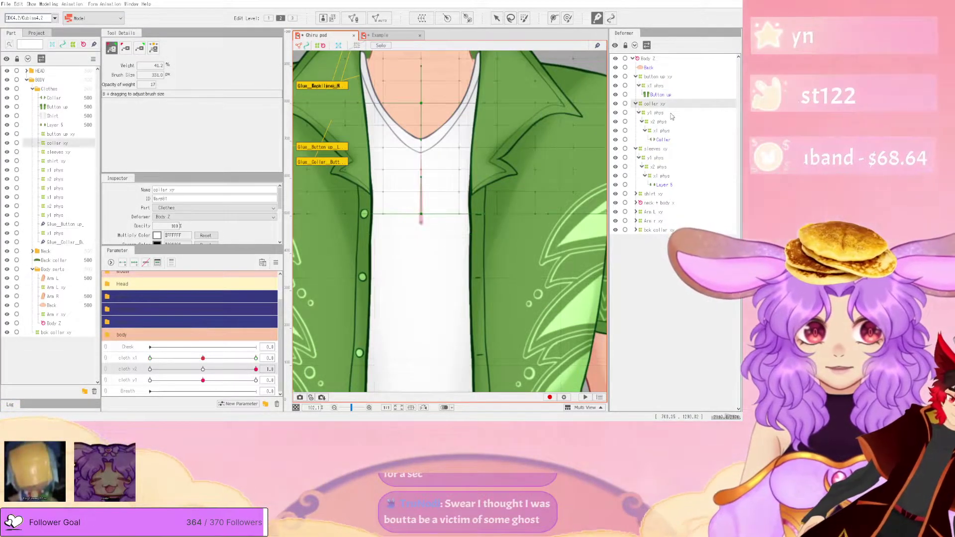
{"action": "left_click", "coordinate": [671, 114]}
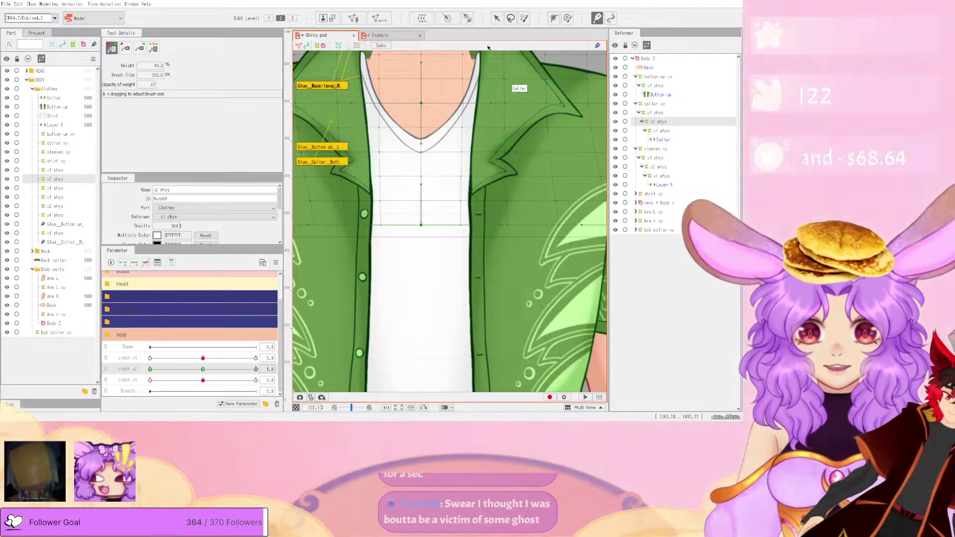
{"action": "scroll", "coordinate": [507, 186], "scroll_direction": "up", "scroll_amount": 2}
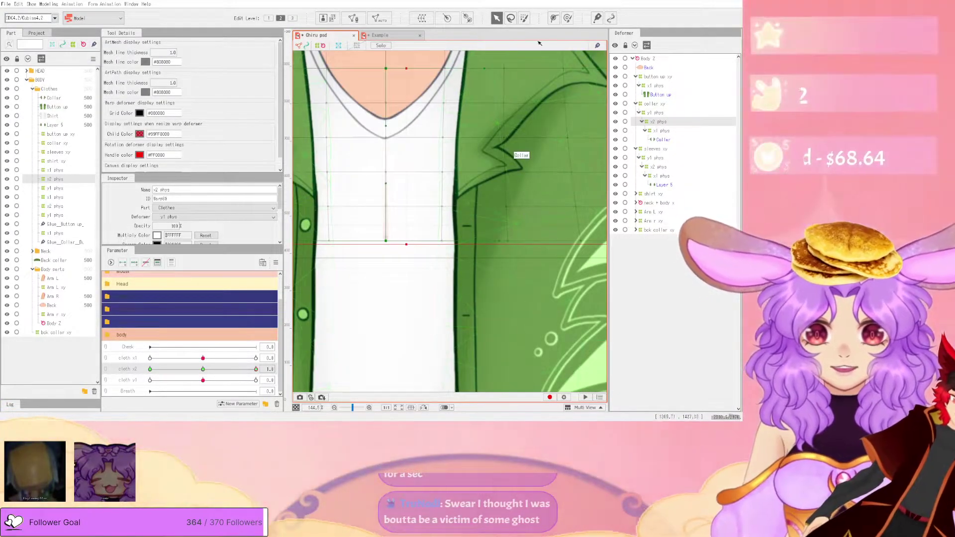
{"action": "left_click", "coordinate": [567, 18]}
{"action": "mouse_move", "coordinate": [507, 203]}
{"action": "left_mouse_down"}
{"action": "mouse_move", "coordinate": [474, 199]}
{"action": "mouse_move", "coordinate": [485, 200]}
{"action": "mouse_move", "coordinate": [485, 164]}
{"action": "left_mouse_up"}
{"action": "scroll", "coordinate": [508, 199], "scroll_direction": "down", "scroll_amount": 9}
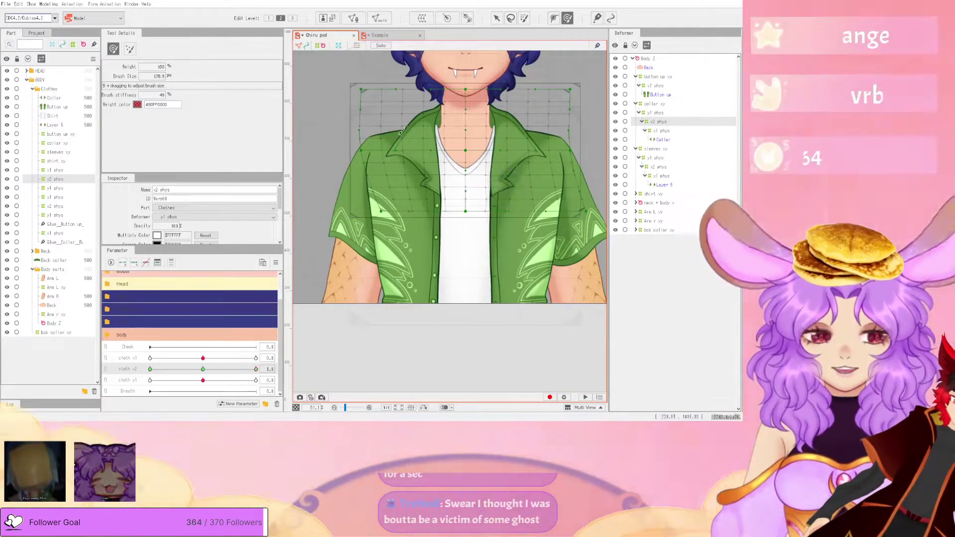
{"action": "left_click", "coordinate": [497, 18]}
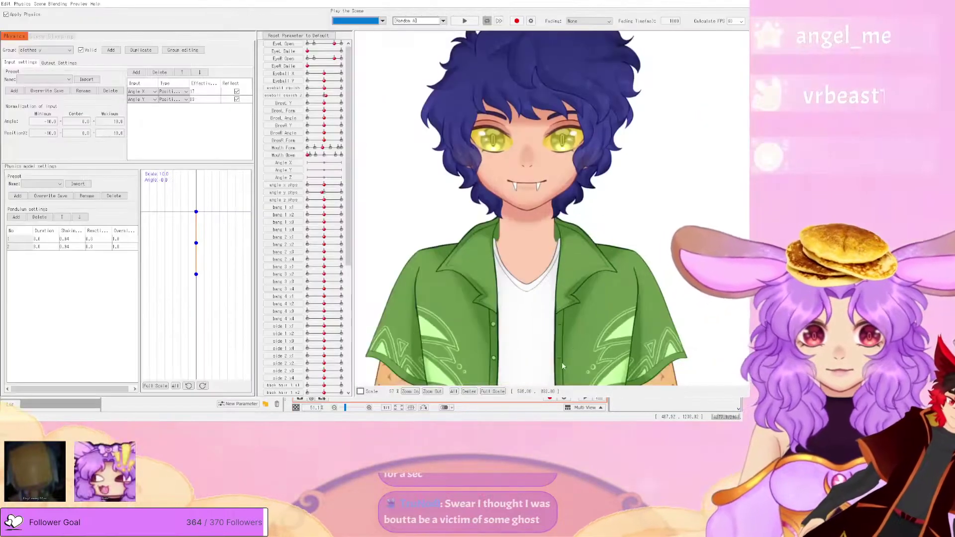
- Check in the physics settings how the reshaped collar follows head movement, and close the settings
{"action": "scroll", "coordinate": [563, 365], "scroll_direction": "up", "scroll_amount": 5}
{"action": "left_click_drag", "start_coordinate": [670, 285], "coordinate": [316, 314]}
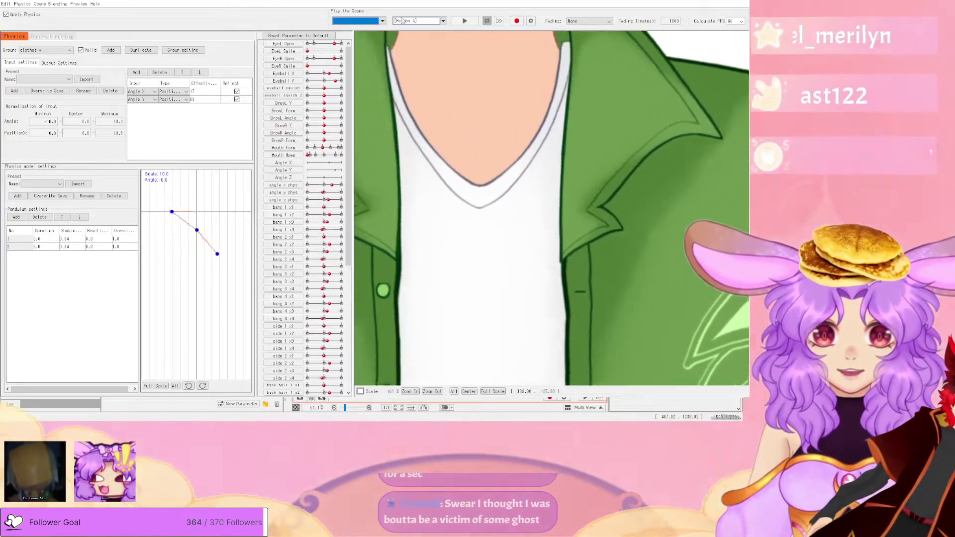
{"action": "scroll", "coordinate": [652, 246], "scroll_direction": "down", "scroll_amount": 6}
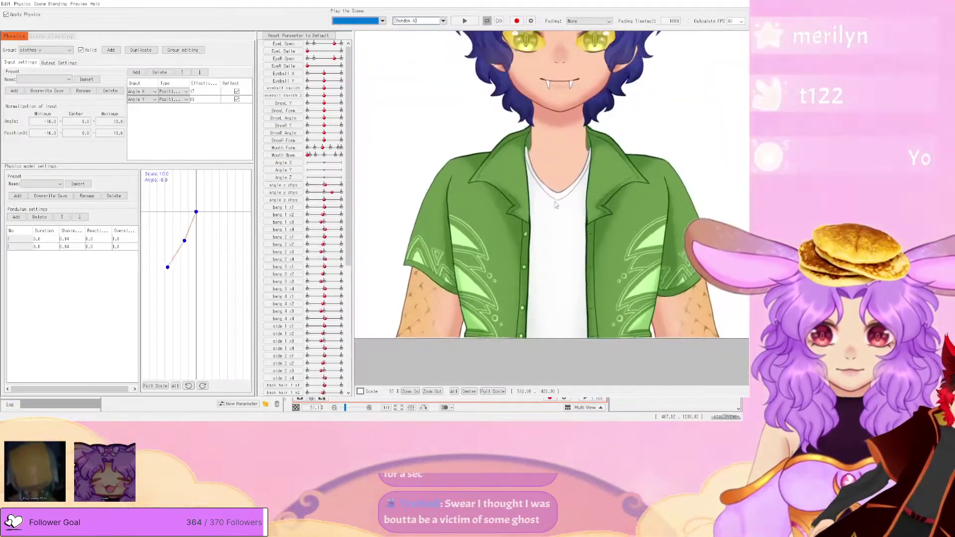
{"action": "scroll", "coordinate": [584, 67], "scroll_direction": "up", "scroll_amount": 2}
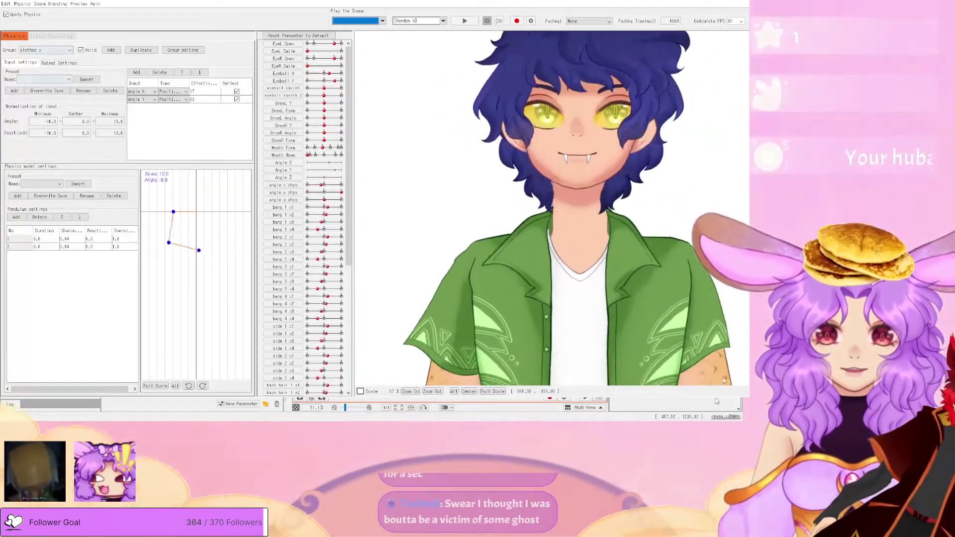
{"action": "left_click", "coordinate": [739, 3]}
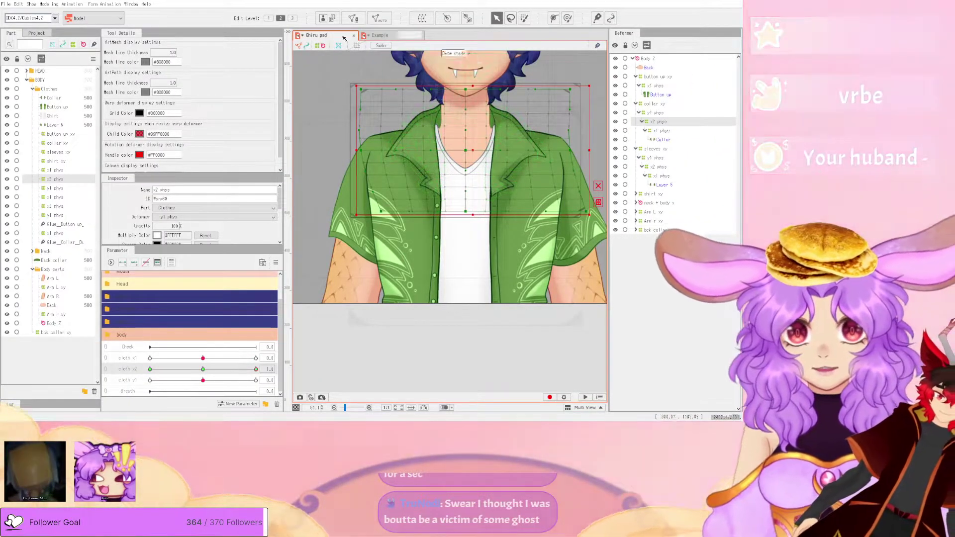
- Bind the vertices around the lower collar tip opposite the buttons as glue between Collar and Button up, and apply the mesh edit
{"action": "left_click", "coordinate": [373, 350]}
{"action": "left_click", "coordinate": [423, 153]}
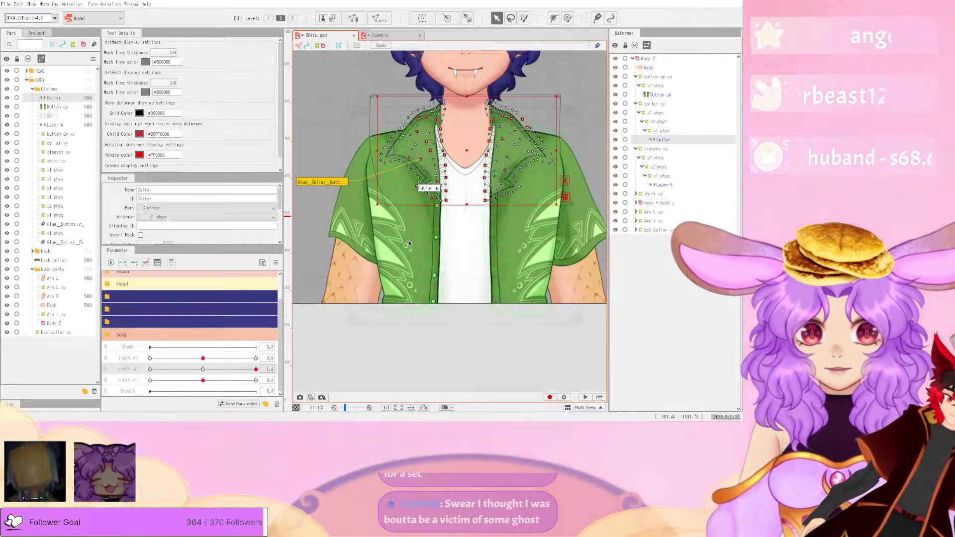
{"action": "scroll", "coordinate": [522, 245], "scroll_direction": "up", "scroll_amount": 3}
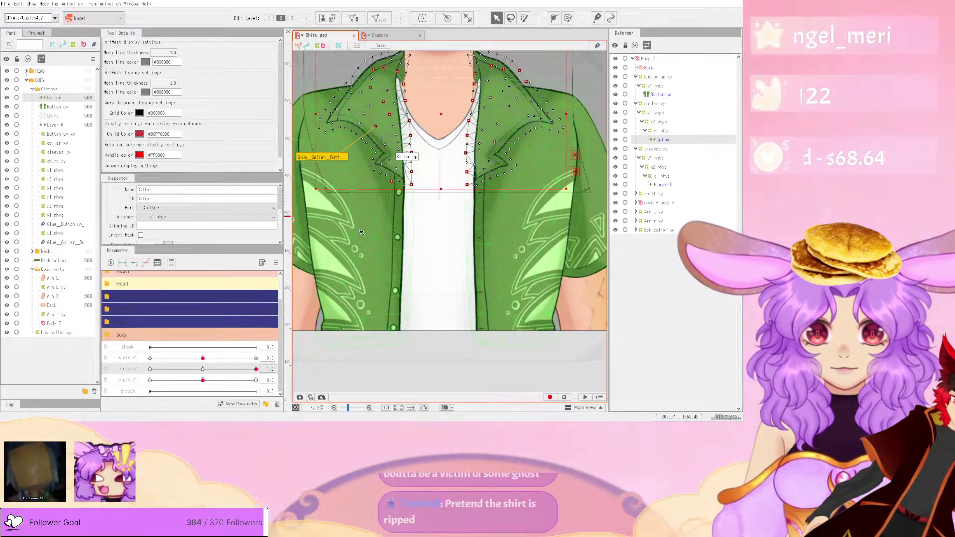
{"action": "left_click", "coordinate": [354, 18]}
{"action": "scroll", "coordinate": [465, 141], "scroll_direction": "down", "scroll_amount": 3}
{"action": "scroll", "coordinate": [459, 124], "scroll_direction": "up", "scroll_amount": 5}
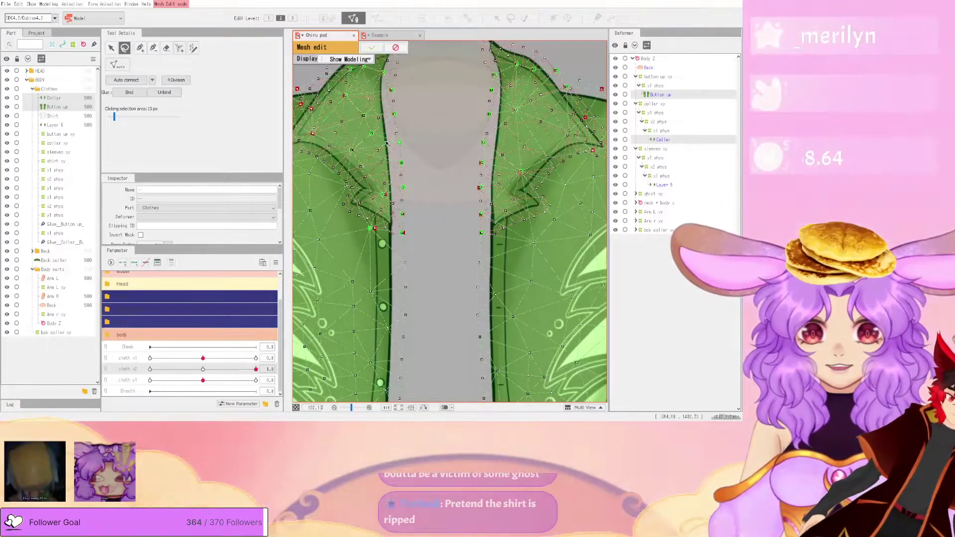
{"action": "scroll", "coordinate": [388, 143], "scroll_direction": "down", "scroll_amount": 2}
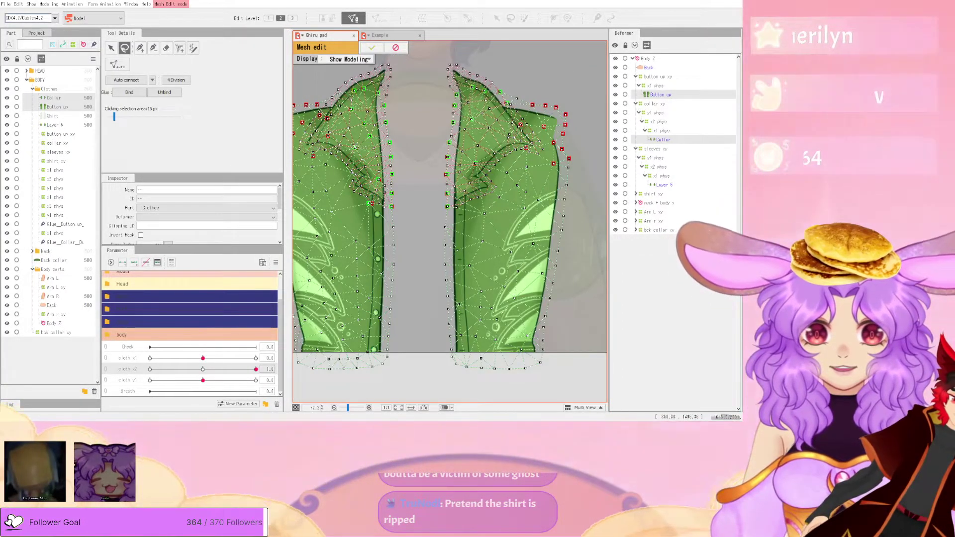
{"action": "scroll", "coordinate": [356, 147], "scroll_direction": "up", "scroll_amount": 2}
{"action": "scroll", "coordinate": [356, 147], "scroll_direction": "down", "scroll_amount": 2}
{"action": "scroll", "coordinate": [358, 150], "scroll_direction": "up", "scroll_amount": 2}
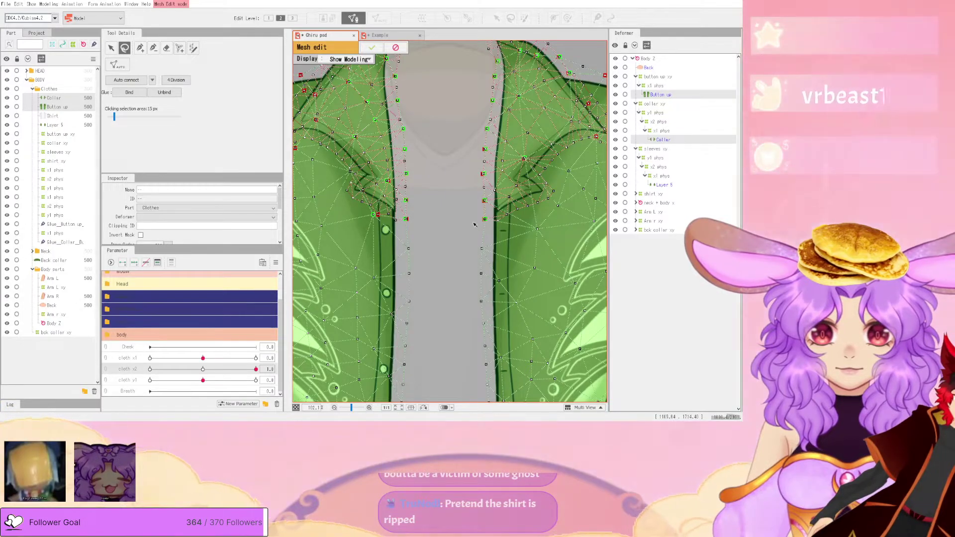
{"action": "mouse_move", "coordinate": [473, 200]}
{"action": "left_mouse_down"}
{"action": "mouse_move", "coordinate": [513, 167]}
{"action": "mouse_move", "coordinate": [565, 170]}
{"action": "mouse_move", "coordinate": [565, 243]}
{"action": "left_mouse_up"}
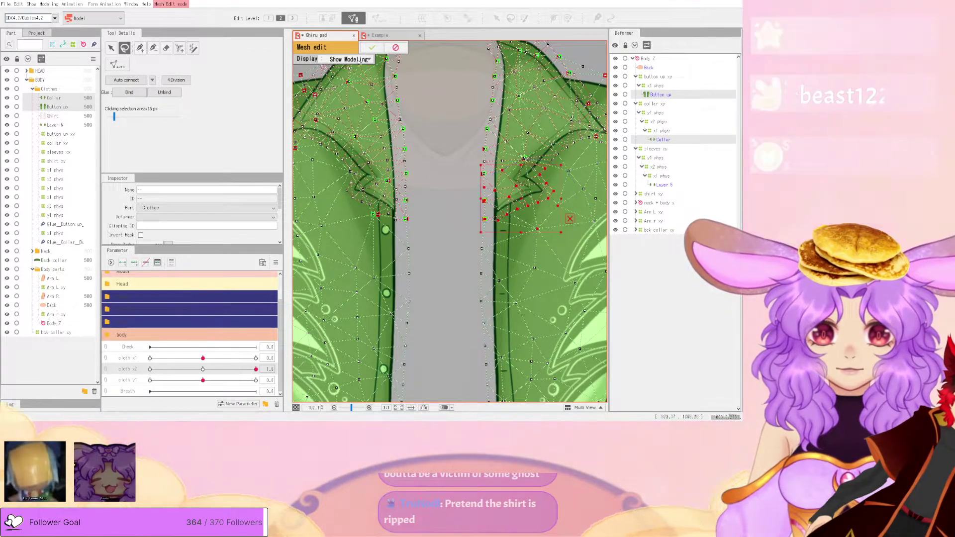
{"action": "left_click", "coordinate": [126, 93]}
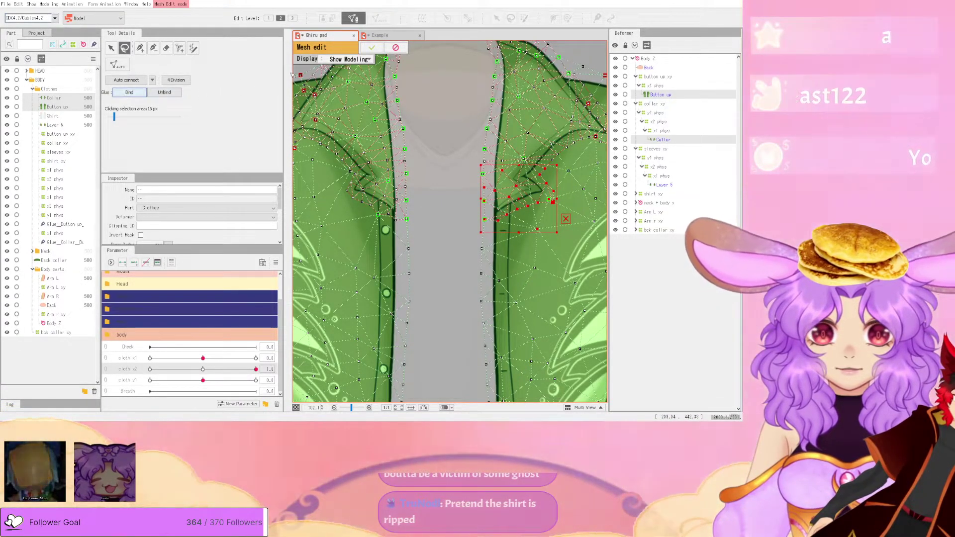
{"action": "left_click", "coordinate": [382, 49]}
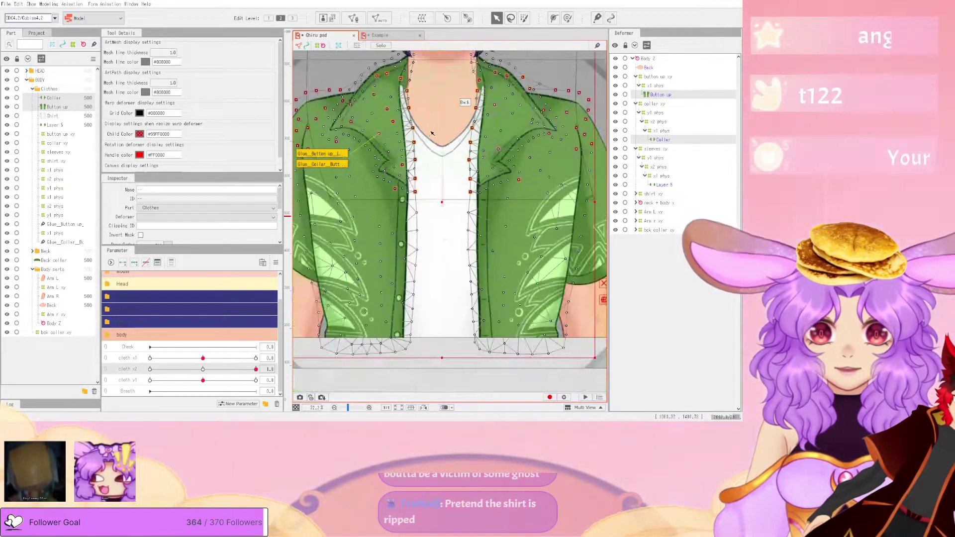
- Test the newly bound collar tip with head movement in the physics settings, and return to the model
{"action": "left_click", "coordinate": [58, 5]}
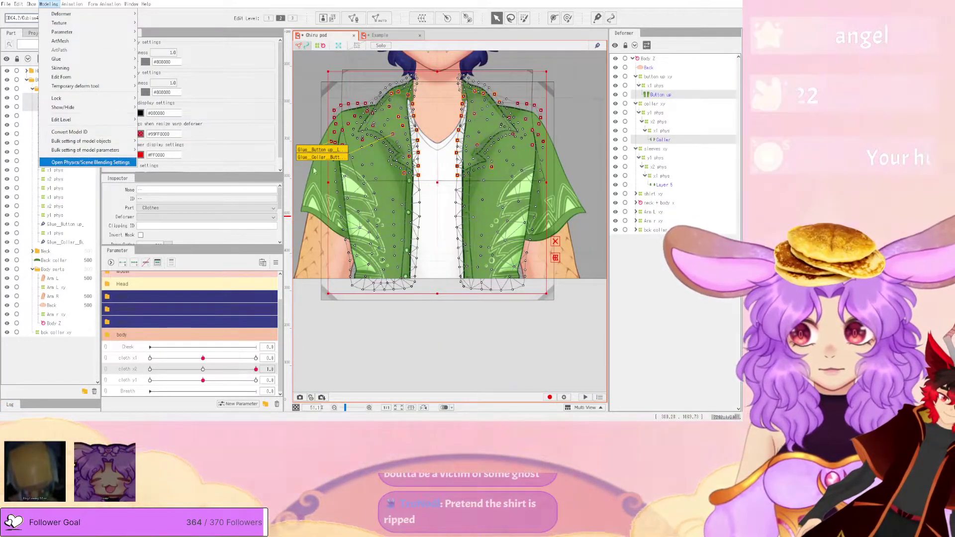
{"action": "left_click", "coordinate": [79, 162]}
{"action": "left_click_drag", "start_coordinate": [536, 157], "coordinate": [645, 33]}
{"action": "left_click", "coordinate": [646, 49]}
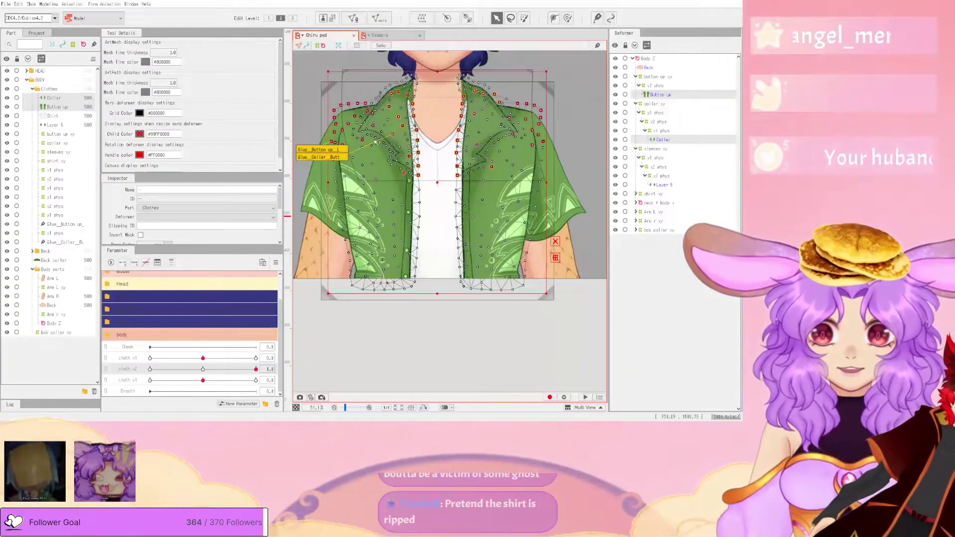
- Open the Collar and Button up glue for weight editing and return cloth x2 to 0.0
{"action": "double_click", "coordinate": [333, 156]}
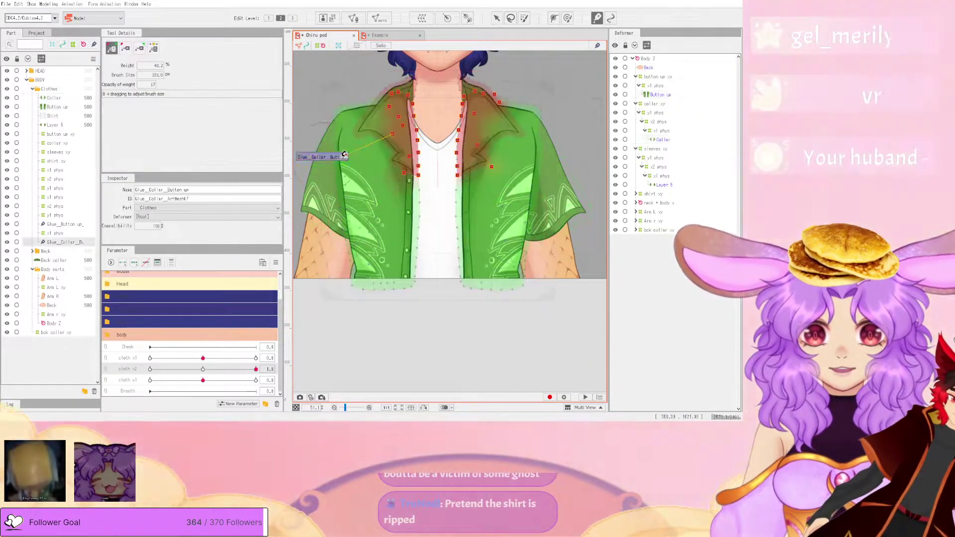
{"action": "scroll", "coordinate": [442, 171], "scroll_direction": "up", "scroll_amount": 5}
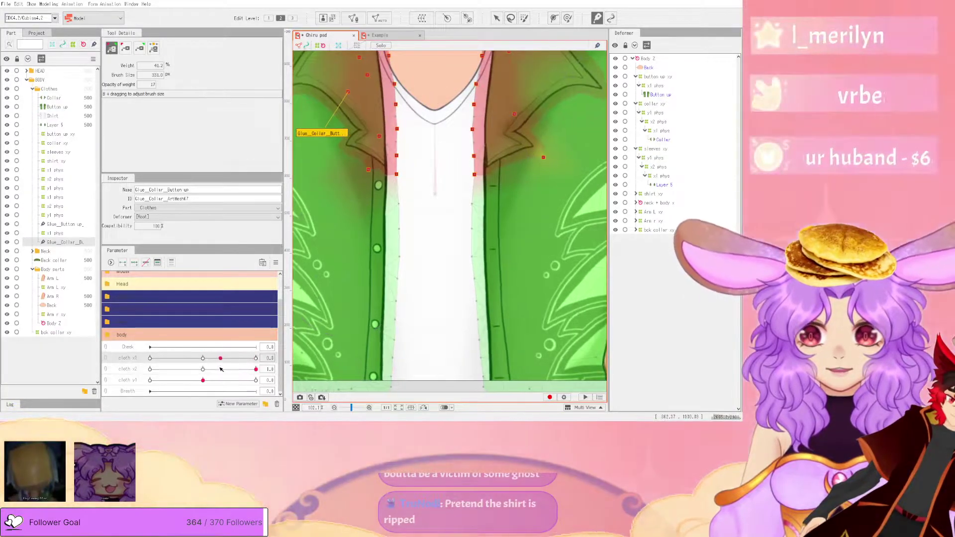
{"action": "left_click", "coordinate": [203, 369]}
{"action": "scroll", "coordinate": [469, 209], "scroll_direction": "down", "scroll_amount": 2}
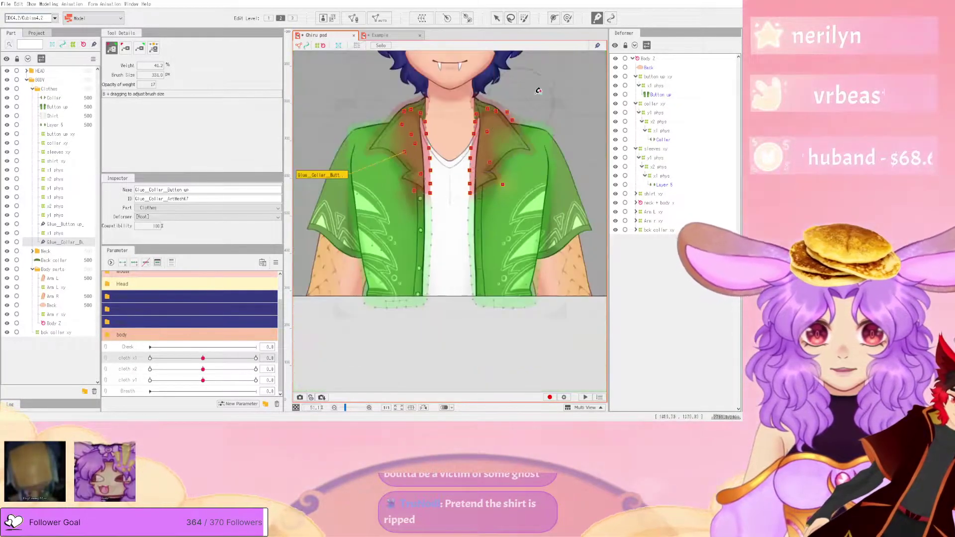
- Switch the Glue tool to Glue Weight A to inspect the collar's weights, and return to the selection tool
{"action": "left_click", "coordinate": [154, 48]}
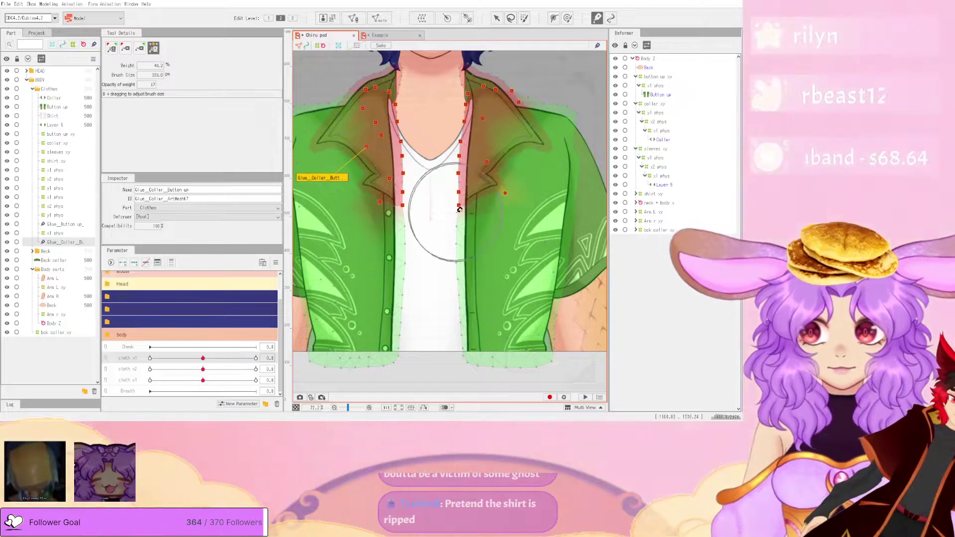
{"action": "right_click", "coordinate": [480, 199]}
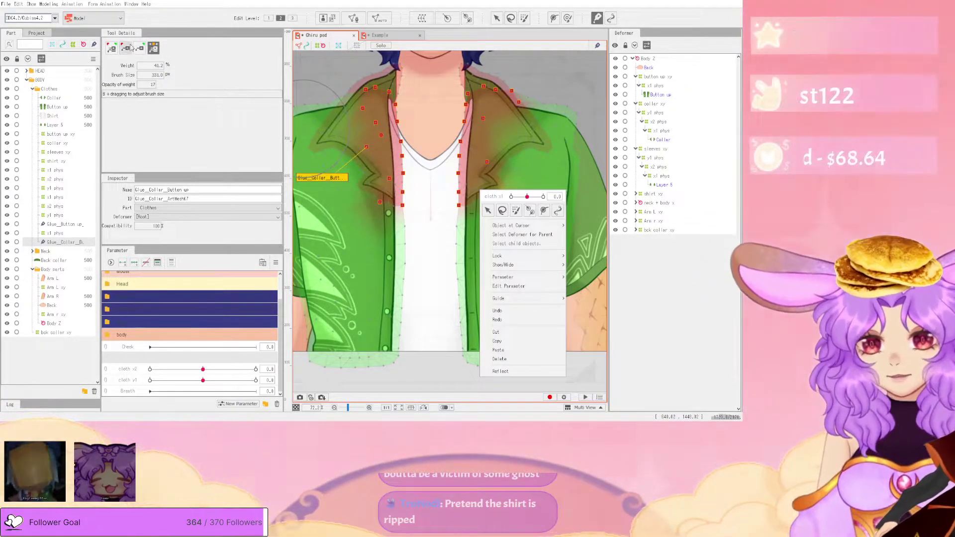
{"action": "left_click", "coordinate": [153, 49]}
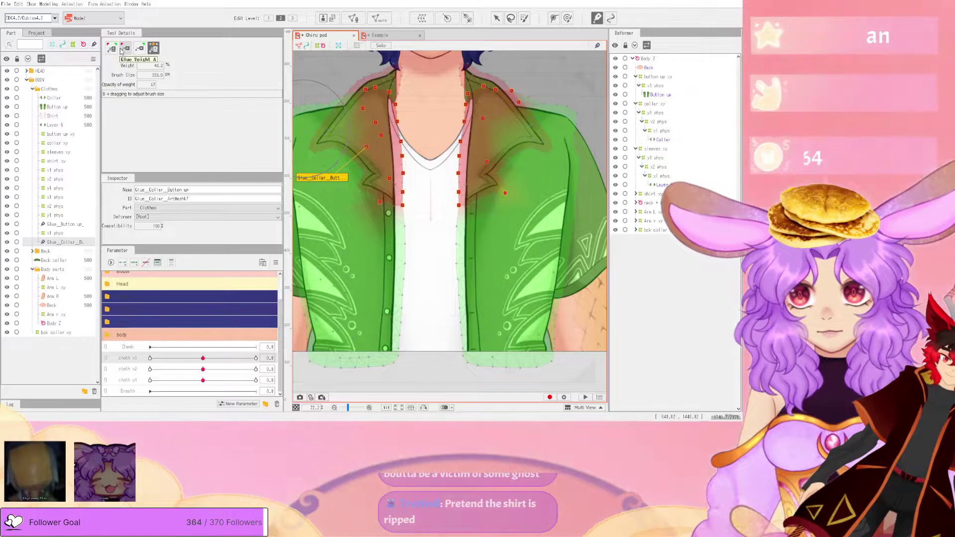
{"action": "left_click", "coordinate": [122, 50]}
{"action": "scroll", "coordinate": [482, 209], "scroll_direction": "up", "scroll_amount": 3}
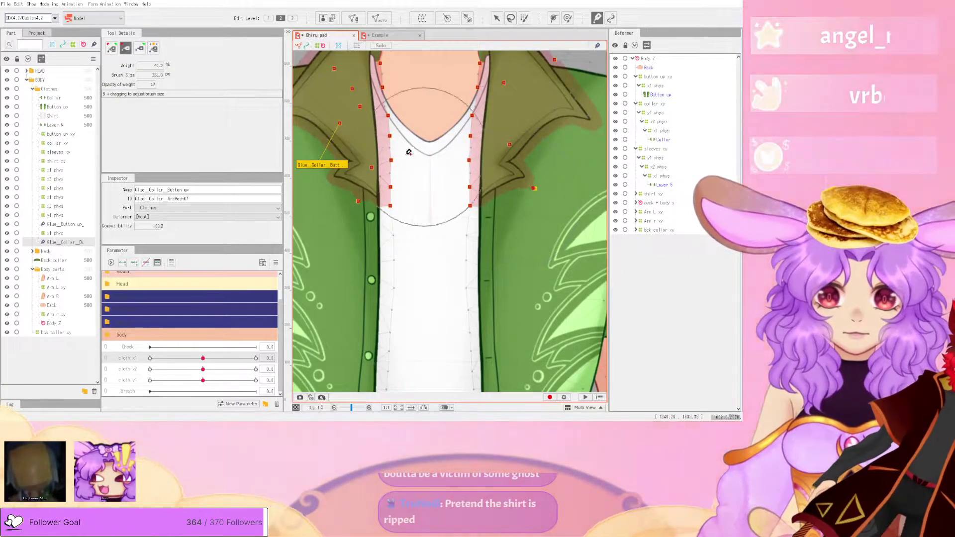
{"action": "key", "text": "v"}
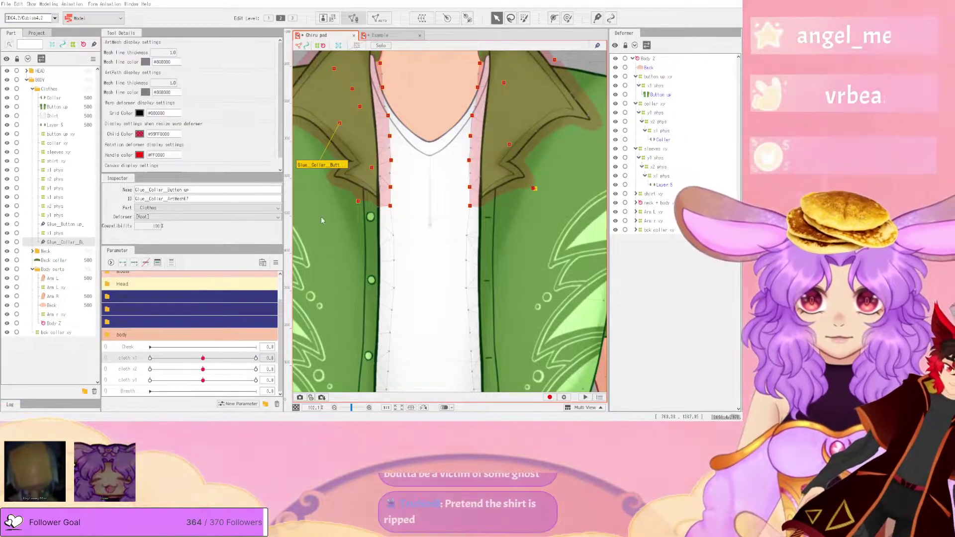
- Review the collar and whole shirt under head movement in the physics settings, and switch back to the model
{"action": "left_click", "coordinate": [48, 4]}
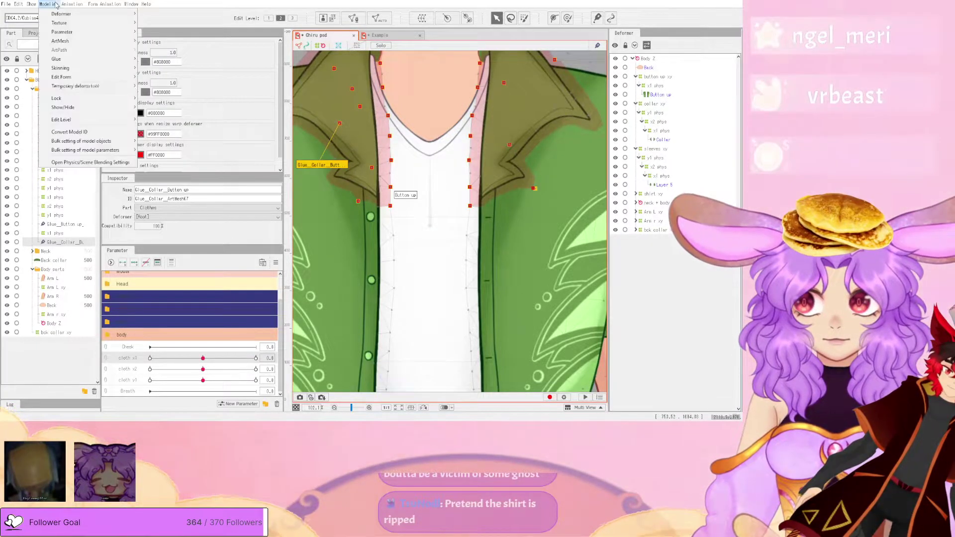
{"action": "left_click", "coordinate": [94, 161]}
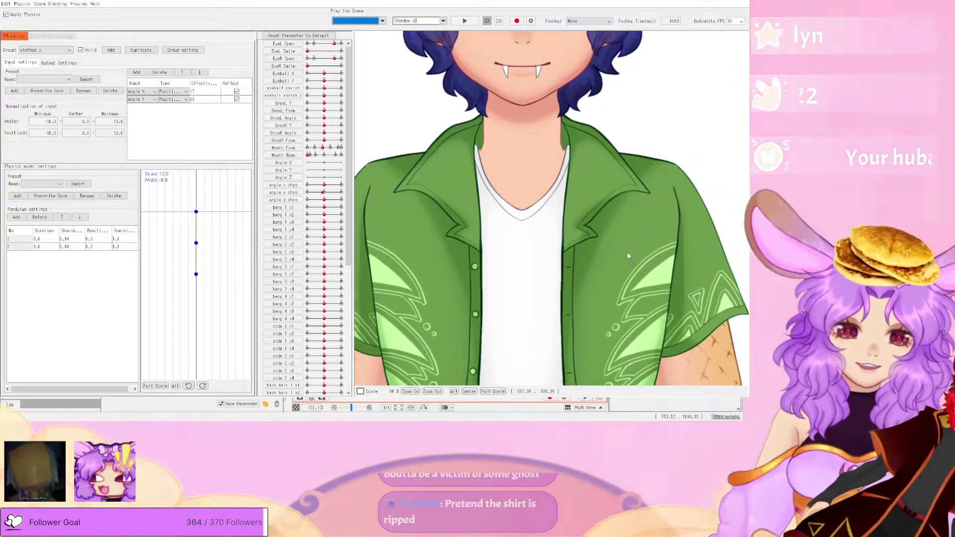
{"action": "scroll", "coordinate": [624, 193], "scroll_direction": "down", "scroll_amount": 6}
{"action": "scroll", "coordinate": [624, 193], "scroll_direction": "up", "scroll_amount": 4}
{"action": "left_click_drag", "start_coordinate": [624, 193], "coordinate": [602, 103]}
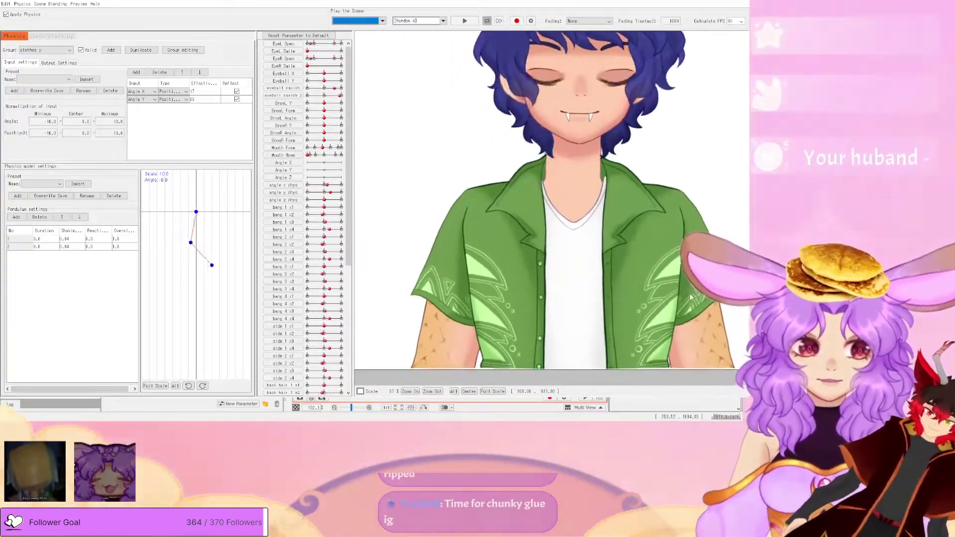
{"action": "key", "text": "alt+Tab"}
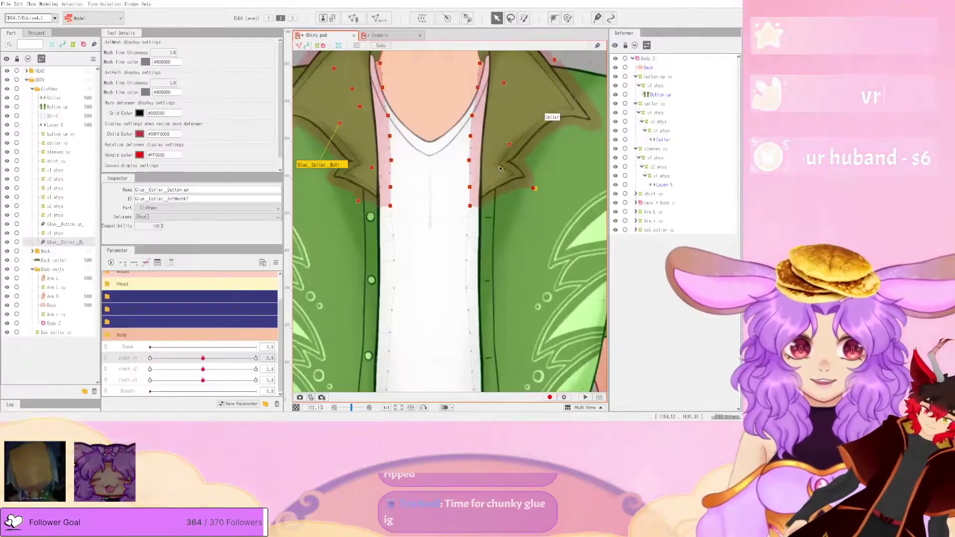
- Inspect the Collar and Button up glue weights with the Glue tool around the whole collar, and return to the selection tool
{"action": "key", "text": "b"}
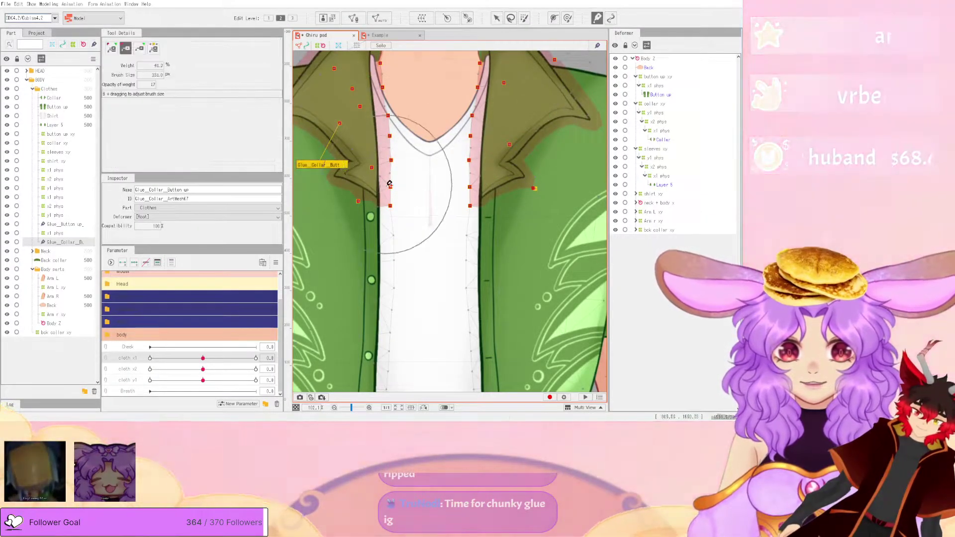
{"action": "scroll", "coordinate": [335, 160], "scroll_direction": "down", "scroll_amount": 4}
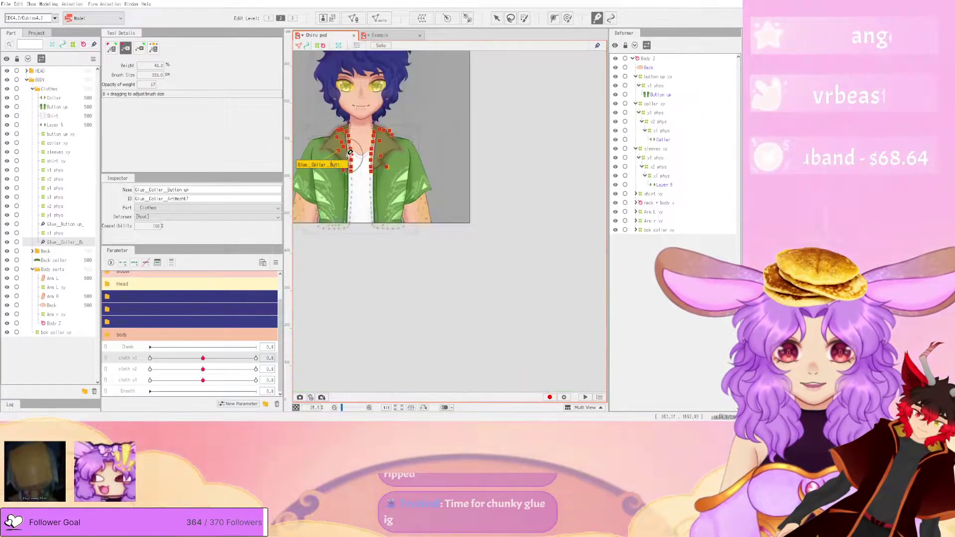
{"action": "scroll", "coordinate": [341, 153], "scroll_direction": "up", "scroll_amount": 3}
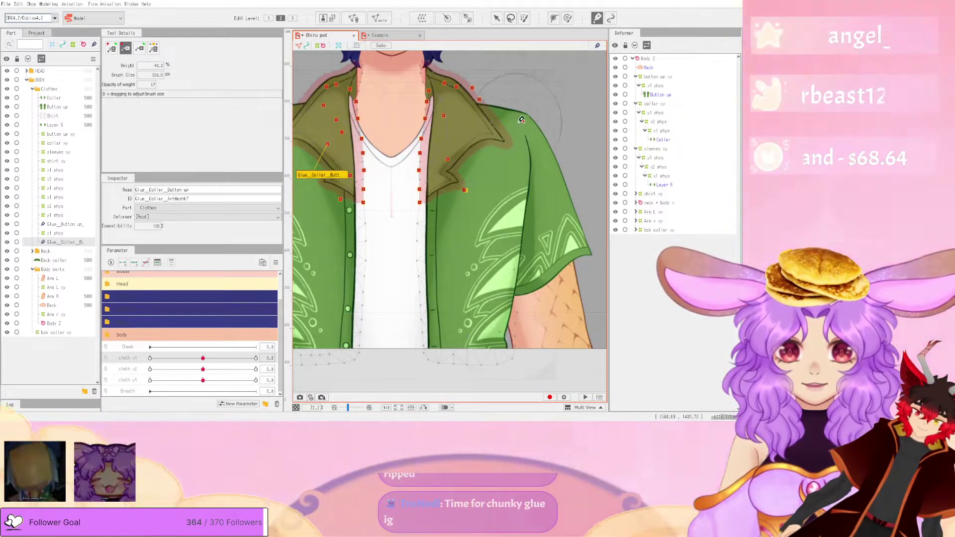
{"action": "scroll", "coordinate": [527, 127], "scroll_direction": "down", "scroll_amount": 2}
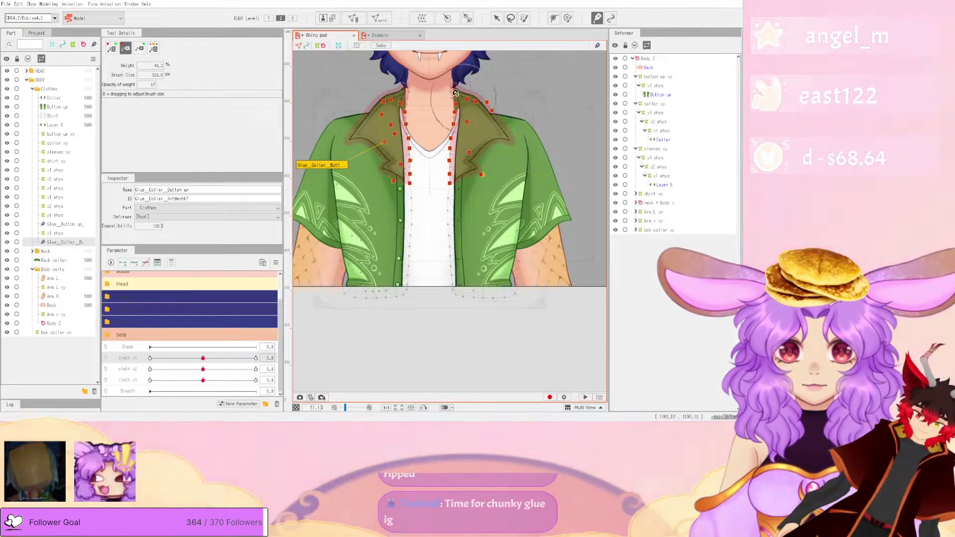
{"action": "scroll", "coordinate": [434, 85], "scroll_direction": "up", "scroll_amount": 4}
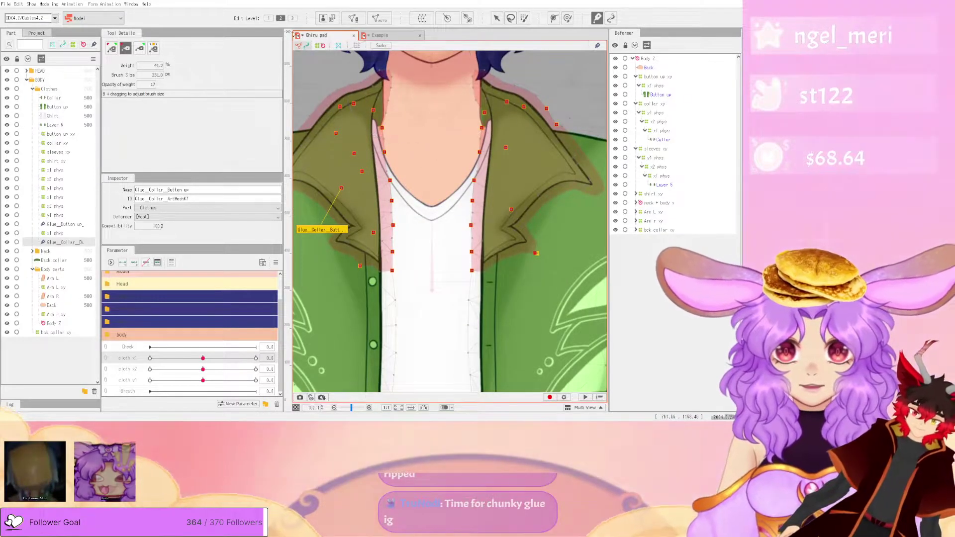
{"action": "left_click", "coordinate": [361, 20]}
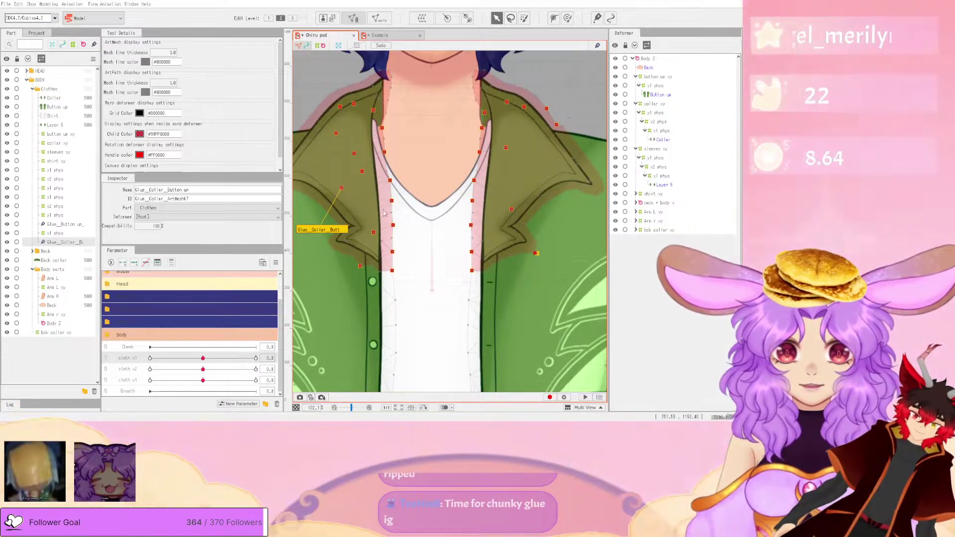
- Try to bind the Collar and Button up points across the right-hand lapel in mesh edit mode, and apply the edit
{"action": "scroll", "coordinate": [369, 236], "scroll_direction": "down", "scroll_amount": 3}
{"action": "left_click", "coordinate": [353, 214]}
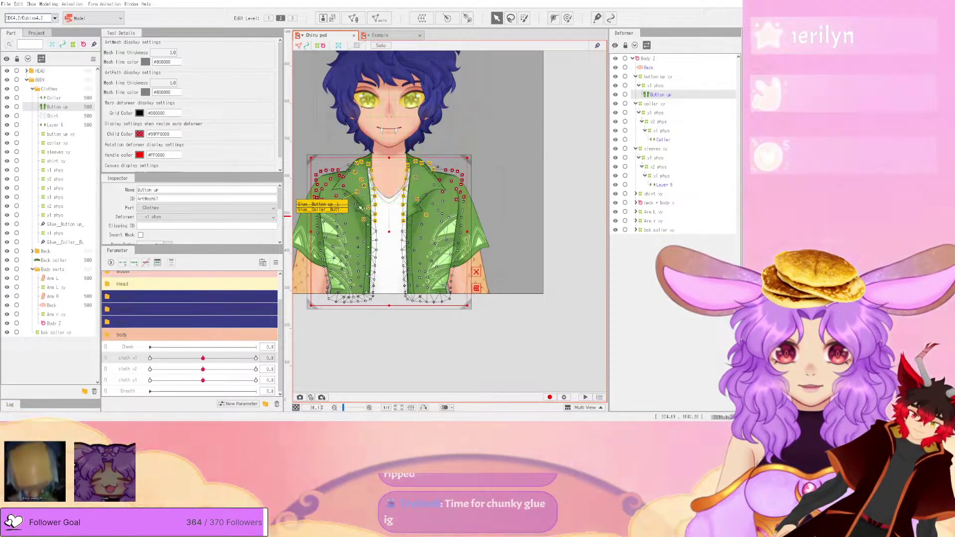
{"action": "left_click", "coordinate": [361, 18]}
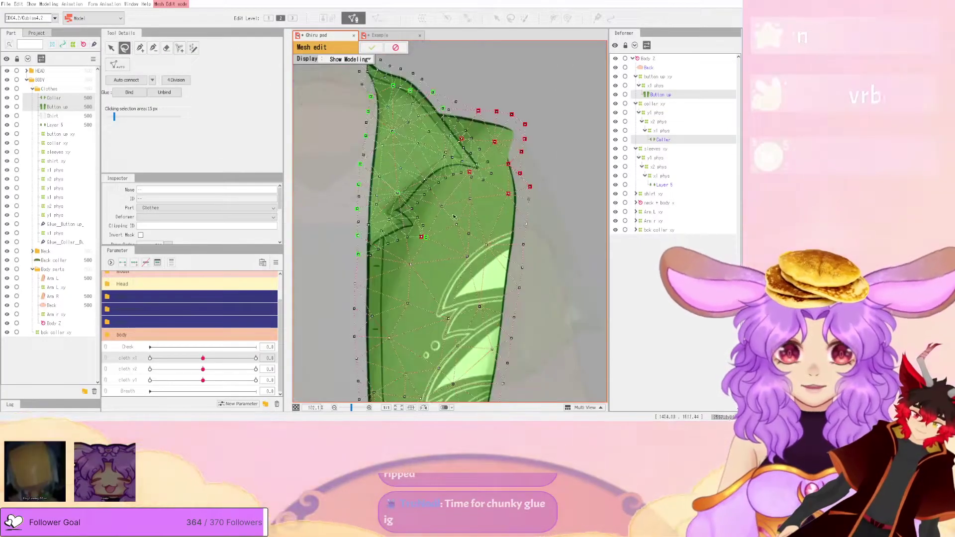
{"action": "scroll", "coordinate": [454, 217], "scroll_direction": "down", "scroll_amount": 5}
{"action": "scroll", "coordinate": [416, 210], "scroll_direction": "up", "scroll_amount": 5}
{"action": "mouse_move", "coordinate": [427, 212]}
{"action": "left_mouse_down"}
{"action": "mouse_move", "coordinate": [471, 143]}
{"action": "mouse_move", "coordinate": [535, 156]}
{"action": "mouse_move", "coordinate": [531, 229]}
{"action": "mouse_move", "coordinate": [466, 289]}
{"action": "mouse_move", "coordinate": [438, 276]}
{"action": "left_mouse_up"}
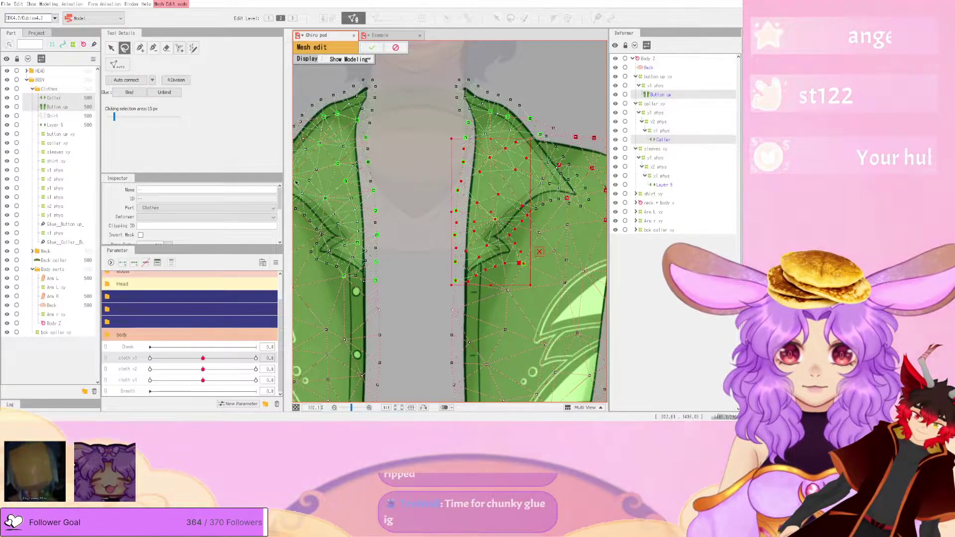
{"action": "left_click", "coordinate": [139, 93]}
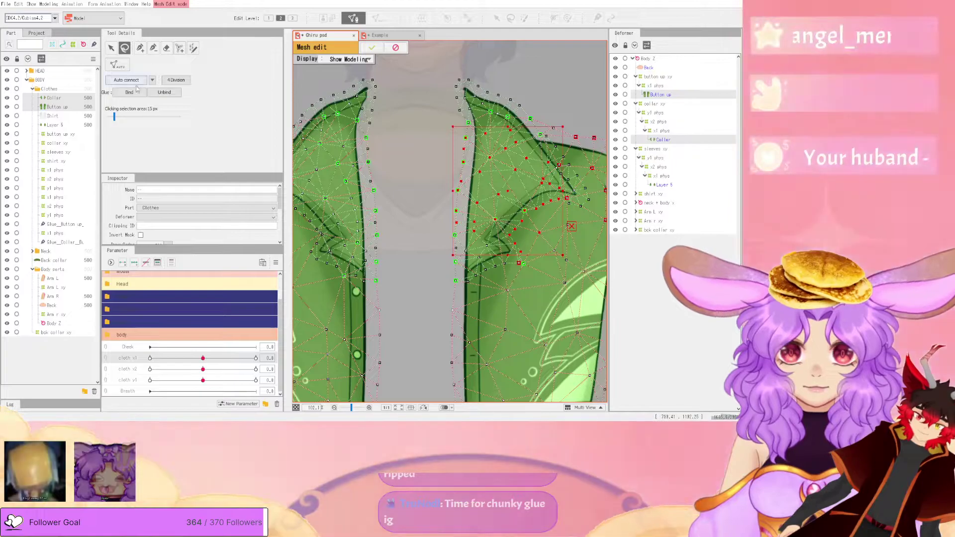
{"action": "left_click", "coordinate": [380, 49]}
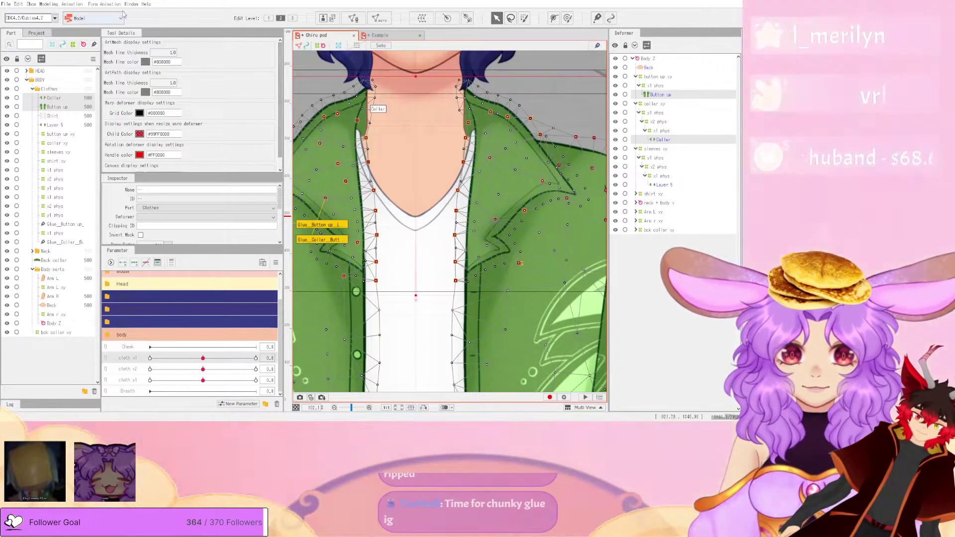
- Check the collar up close under head movement in the physics settings, and close the settings
{"action": "left_click", "coordinate": [90, 162]}
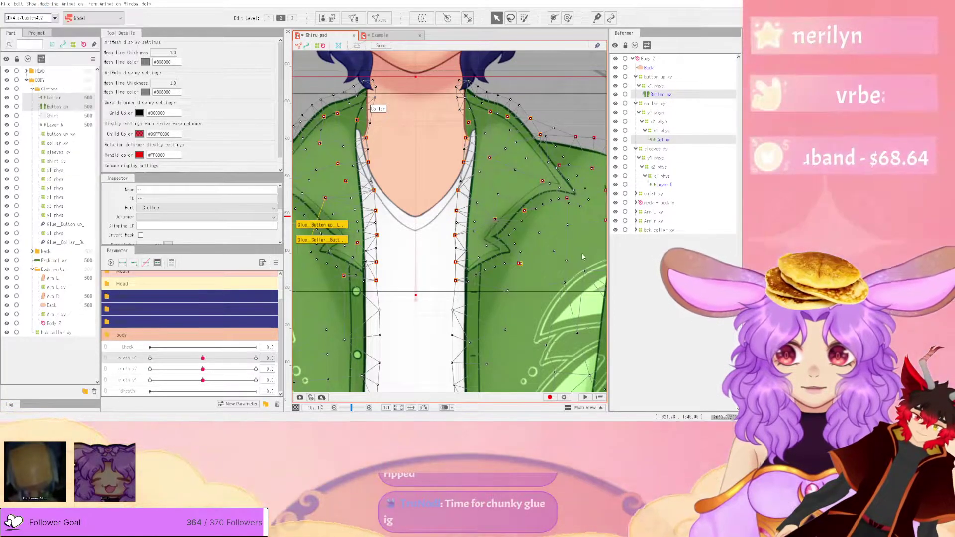
{"action": "left_click_drag", "start_coordinate": [522, 324], "coordinate": [857, 115]}
{"action": "scroll", "coordinate": [637, 317], "scroll_direction": "up", "scroll_amount": 6}
{"action": "key", "text": "alt+F4"}
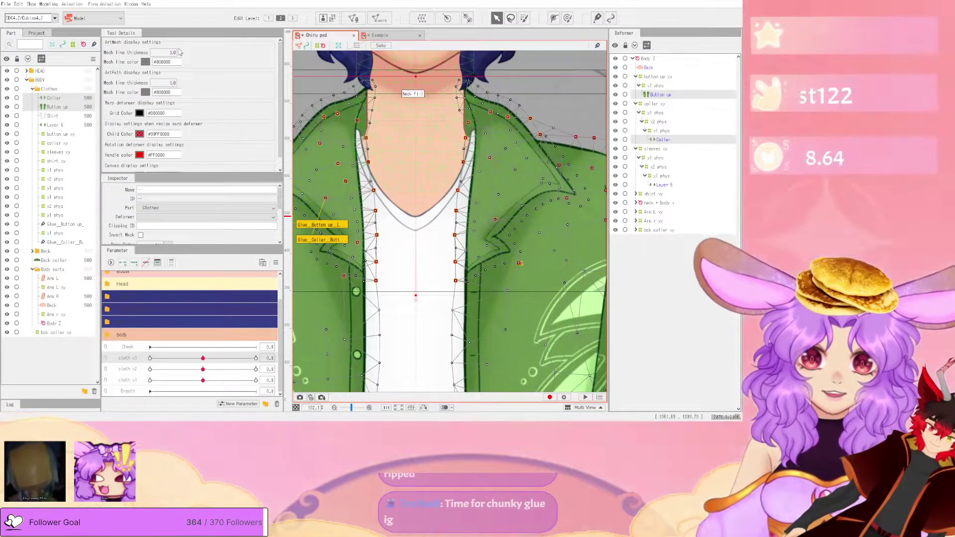
- Reopen the physics settings, test the whole shirt and the collar's lower edge under head movement, and return to the model
{"action": "double_click", "coordinate": [64, 2]}
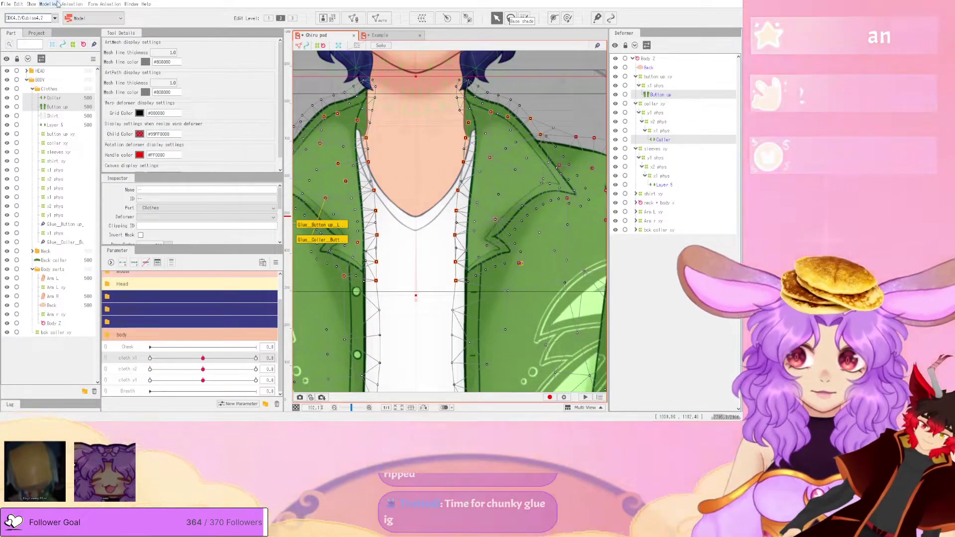
{"action": "left_click", "coordinate": [49, 4]}
{"action": "left_click", "coordinate": [92, 163]}
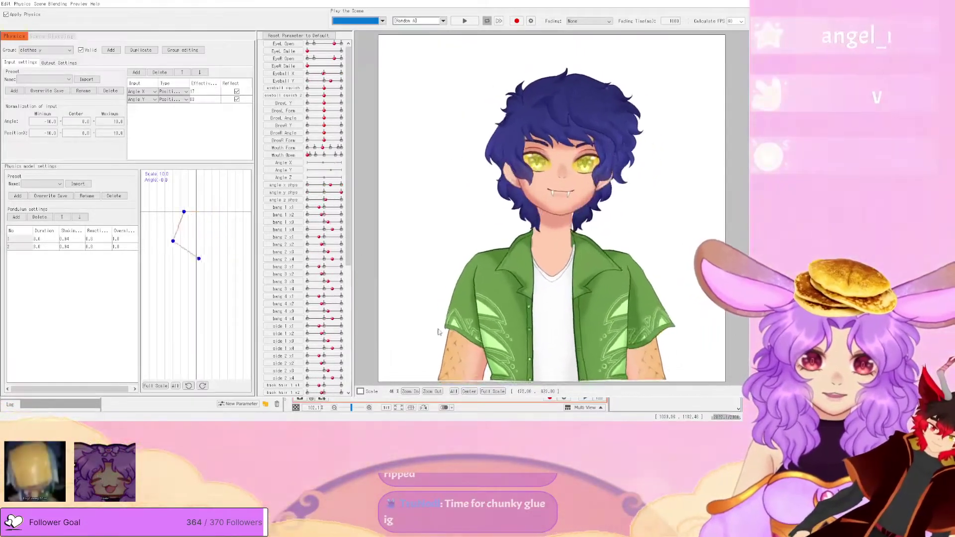
{"action": "left_click_drag", "start_coordinate": [747, 343], "coordinate": [583, 232]}
{"action": "scroll", "coordinate": [597, 291], "scroll_direction": "up", "scroll_amount": 4}
{"action": "left_click_drag", "start_coordinate": [597, 291], "coordinate": [672, 100]}
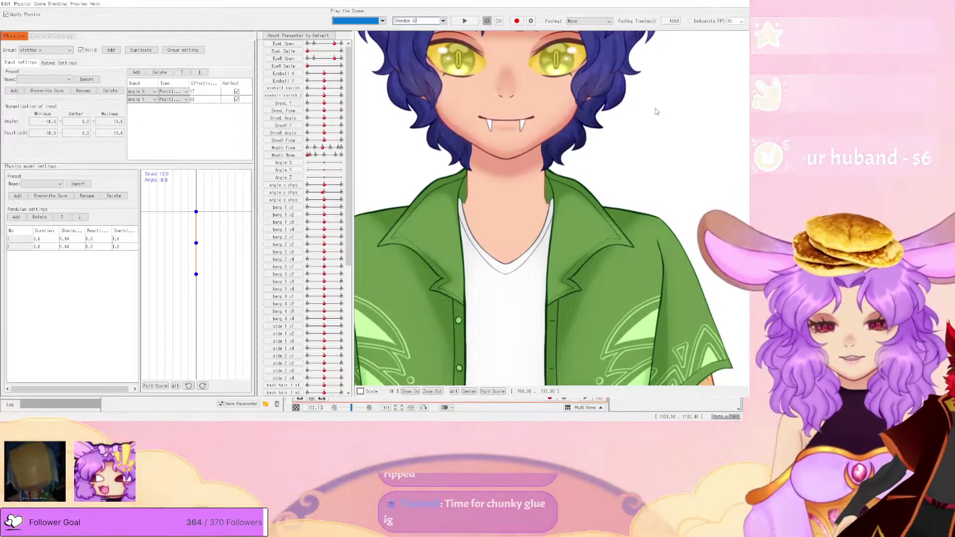
{"action": "scroll", "coordinate": [610, 332], "scroll_direction": "down", "scroll_amount": 4}
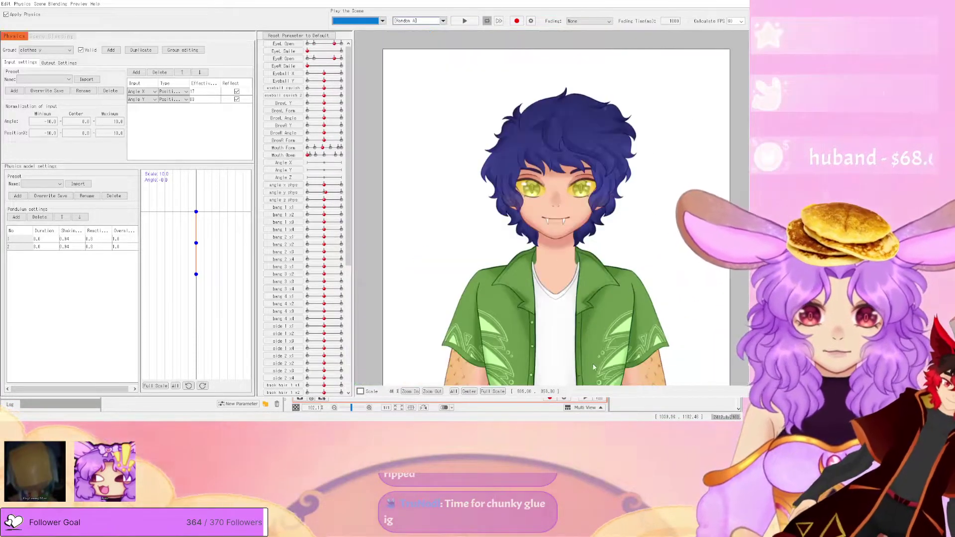
{"action": "scroll", "coordinate": [591, 351], "scroll_direction": "up", "scroll_amount": 6}
{"action": "left_click_drag", "start_coordinate": [591, 351], "coordinate": [441, 291]}
{"action": "scroll", "coordinate": [575, 245], "scroll_direction": "up", "scroll_amount": 6}
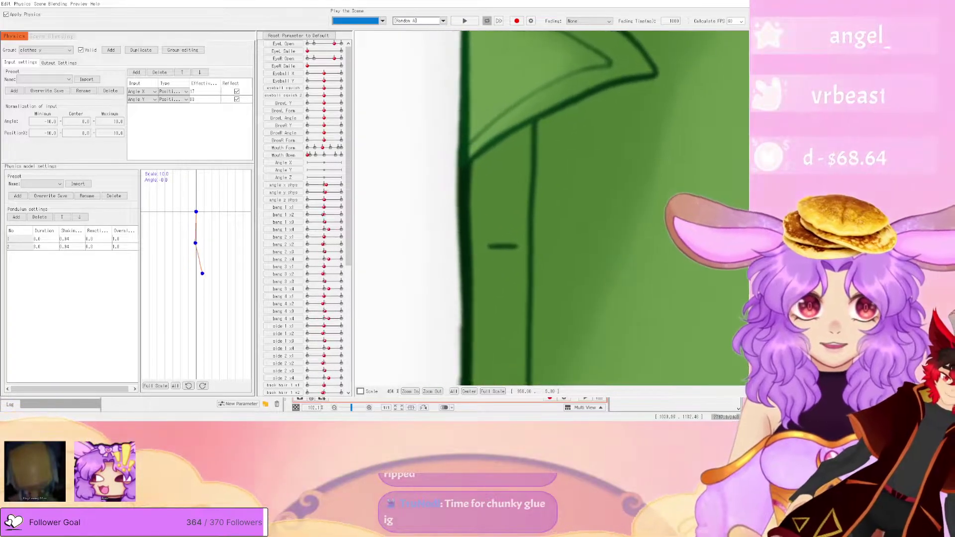
{"action": "key", "text": "alt+Tab"}
- Try to bind the Collar and Button up points around the right-hand lapel's lower edge in mesh edit mode, and apply the edit
{"action": "scroll", "coordinate": [500, 217], "scroll_direction": "down", "scroll_amount": 7}
{"action": "left_click", "coordinate": [502, 341]}
{"action": "scroll", "coordinate": [505, 226], "scroll_direction": "up", "scroll_amount": 5}
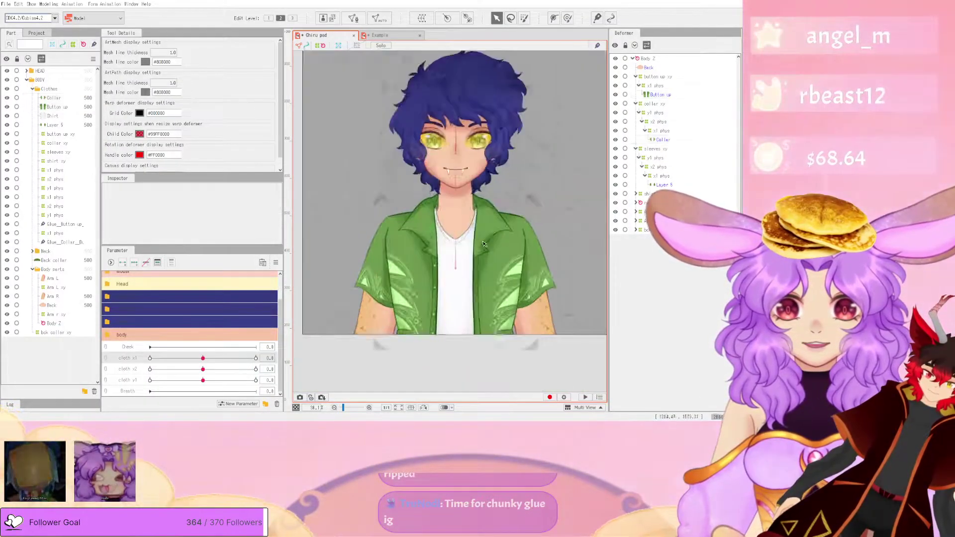
{"action": "left_click", "coordinate": [507, 223]}
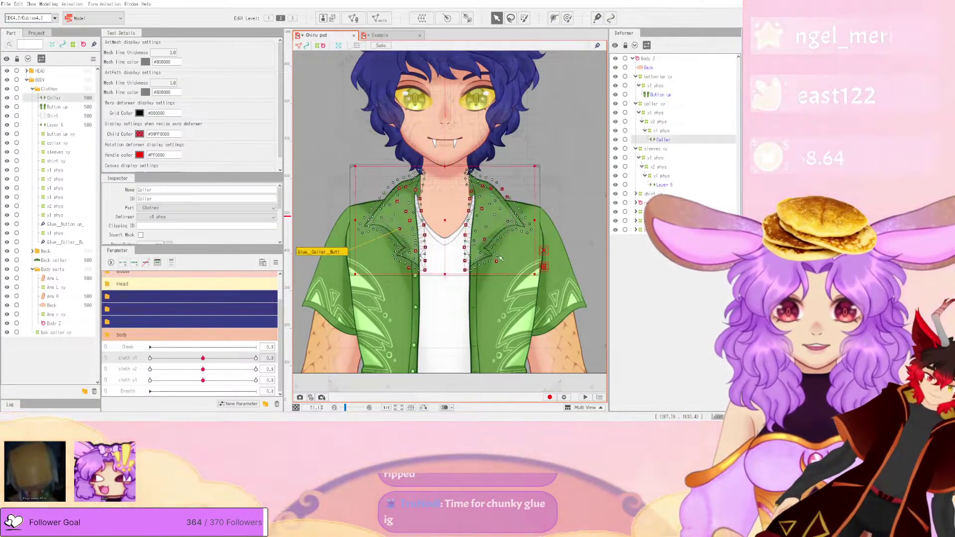
{"action": "scroll", "coordinate": [505, 219], "scroll_direction": "up", "scroll_amount": 5}
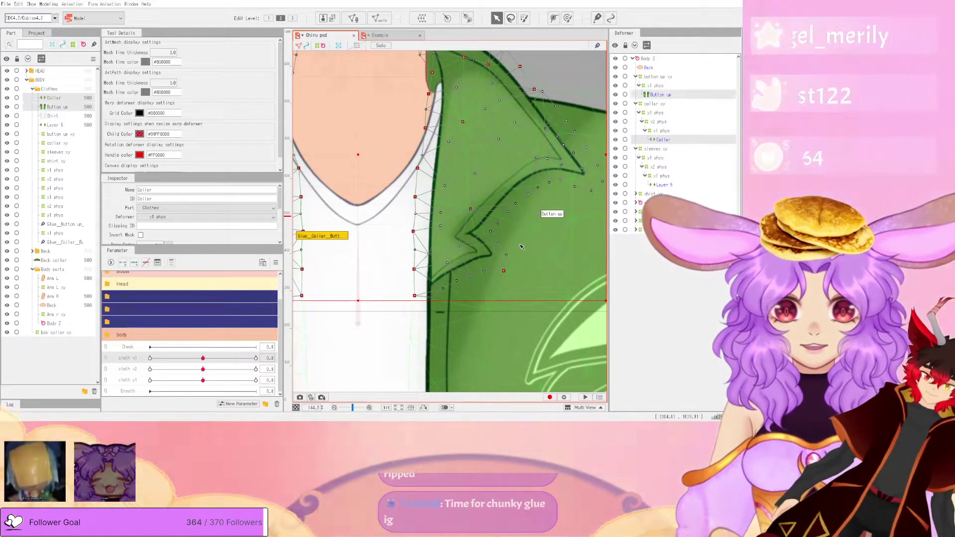
{"action": "left_click", "coordinate": [521, 247], "text": "shift"}
{"action": "left_click", "coordinate": [354, 18]}
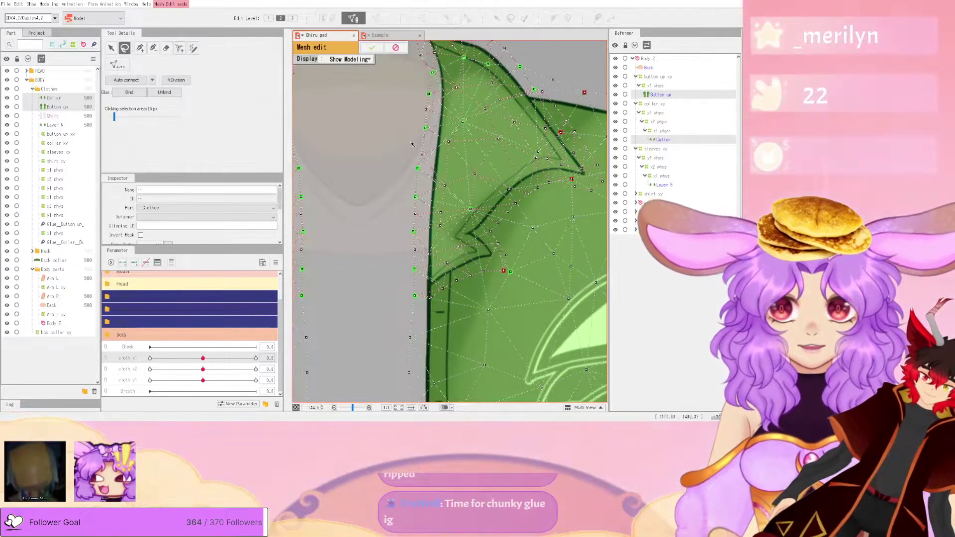
{"action": "scroll", "coordinate": [508, 251], "scroll_direction": "down", "scroll_amount": 4}
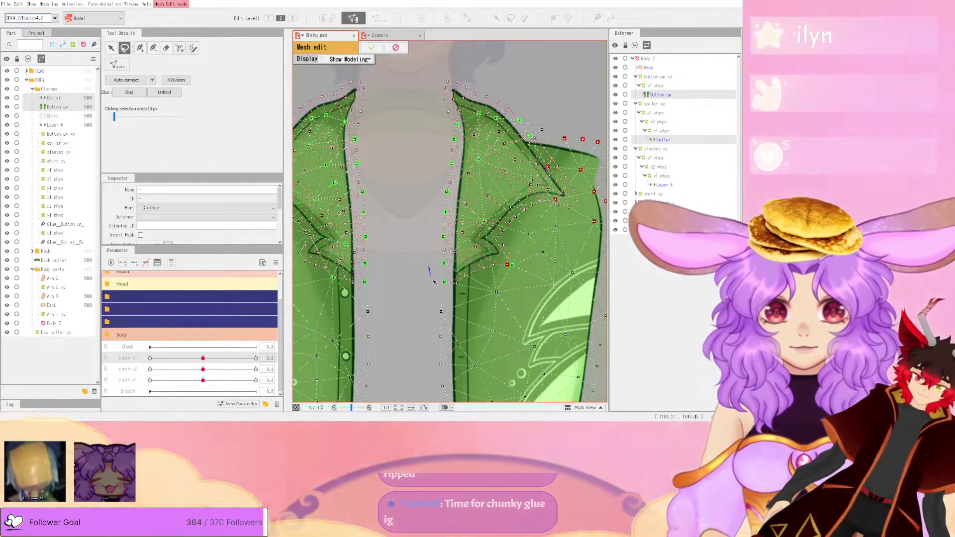
{"action": "mouse_move", "coordinate": [429, 267]}
{"action": "left_mouse_down"}
{"action": "mouse_move", "coordinate": [465, 294]}
{"action": "mouse_move", "coordinate": [487, 282]}
{"action": "left_mouse_up"}
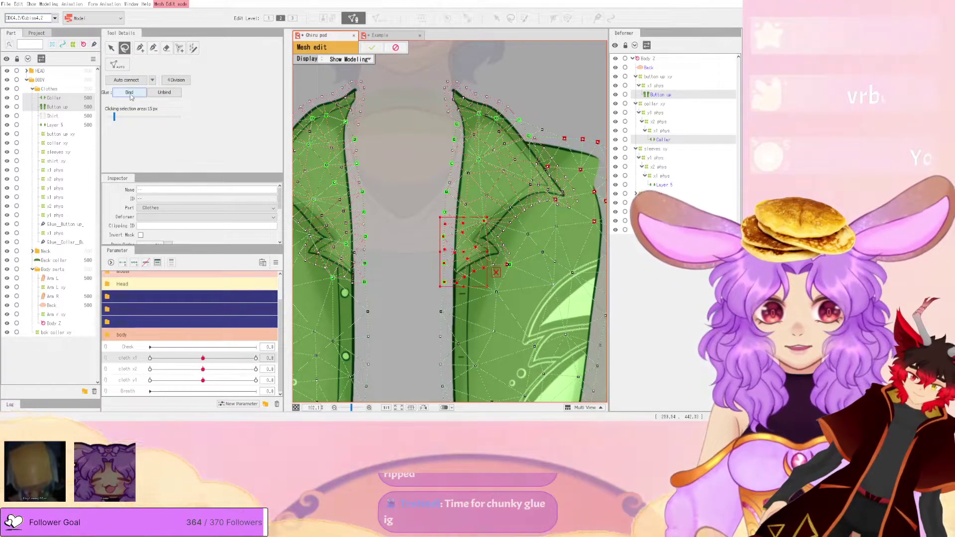
{"action": "left_click", "coordinate": [371, 47]}
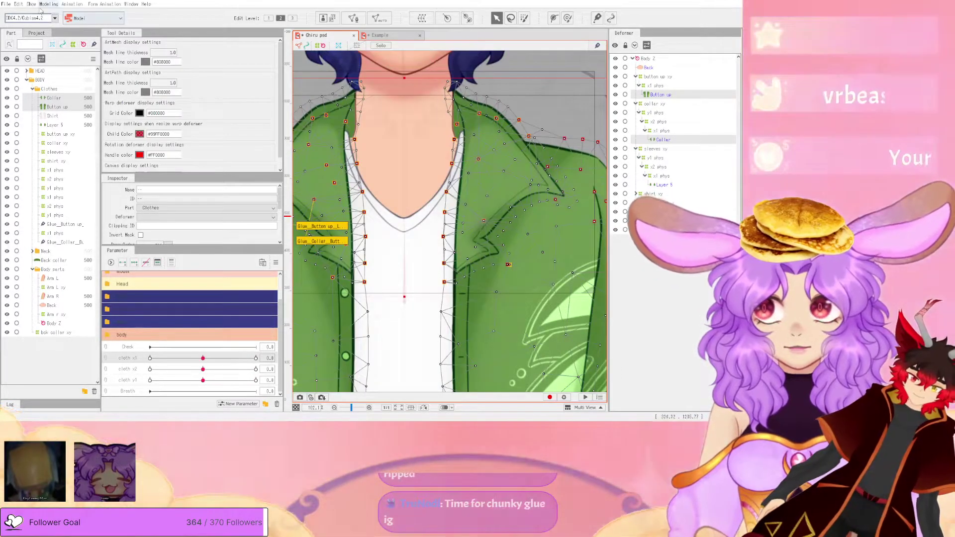
- Test the lapel's lower edge up close under head movement in the physics settings, and switch back to the model
{"action": "left_click", "coordinate": [48, 4]}
{"action": "left_click", "coordinate": [87, 163]}
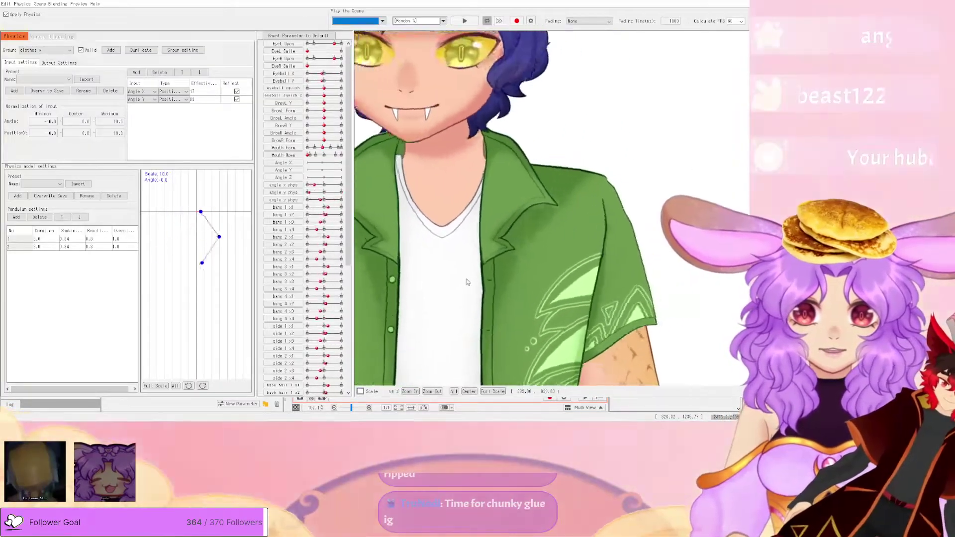
{"action": "scroll", "coordinate": [466, 282], "scroll_direction": "up", "scroll_amount": 5}
{"action": "left_click_drag", "start_coordinate": [396, 298], "coordinate": [448, 279]}
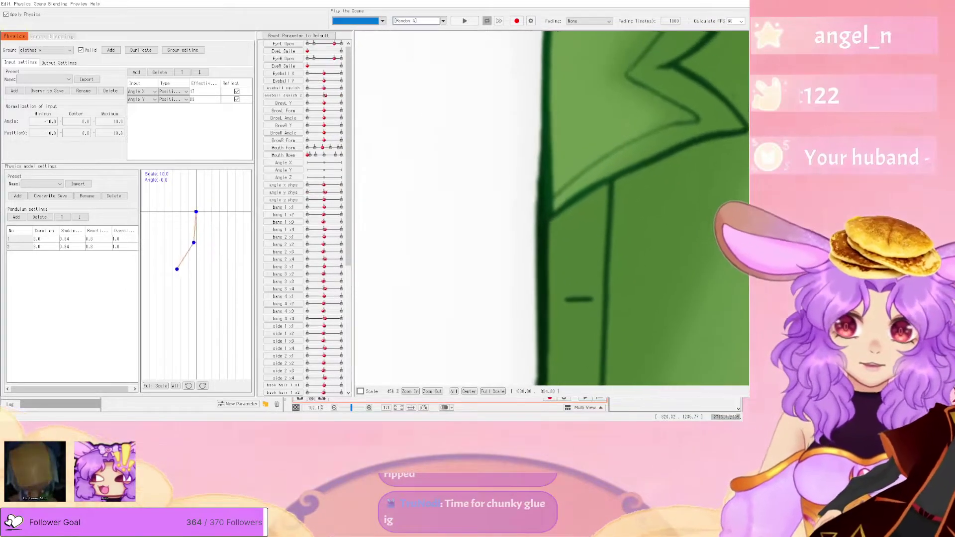
{"action": "key", "text": "alt+Tab"}
- Open the Collar and Button up glue, switch to the Button up's weights, and test the shirt's movement in the physics settings
{"action": "double_click", "coordinate": [320, 240]}
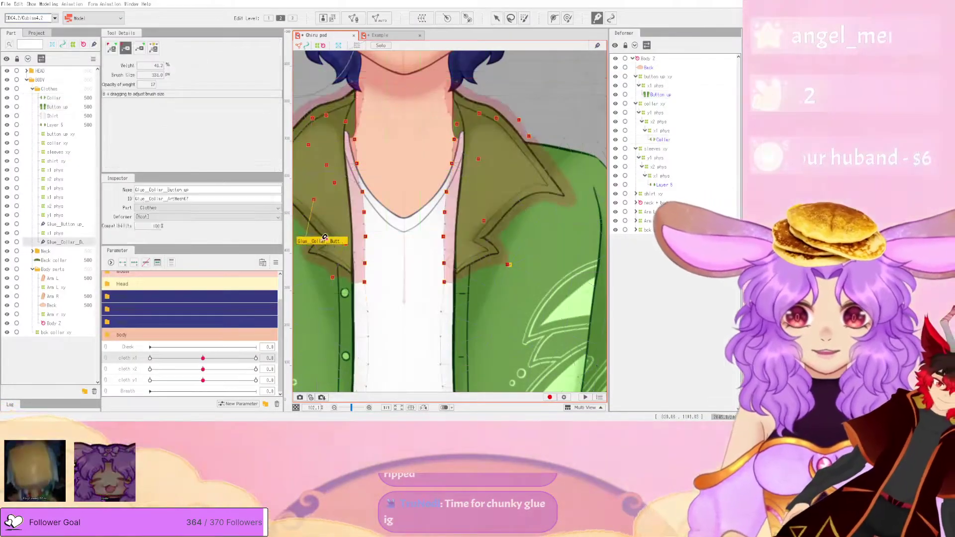
{"action": "left_click", "coordinate": [139, 48]}
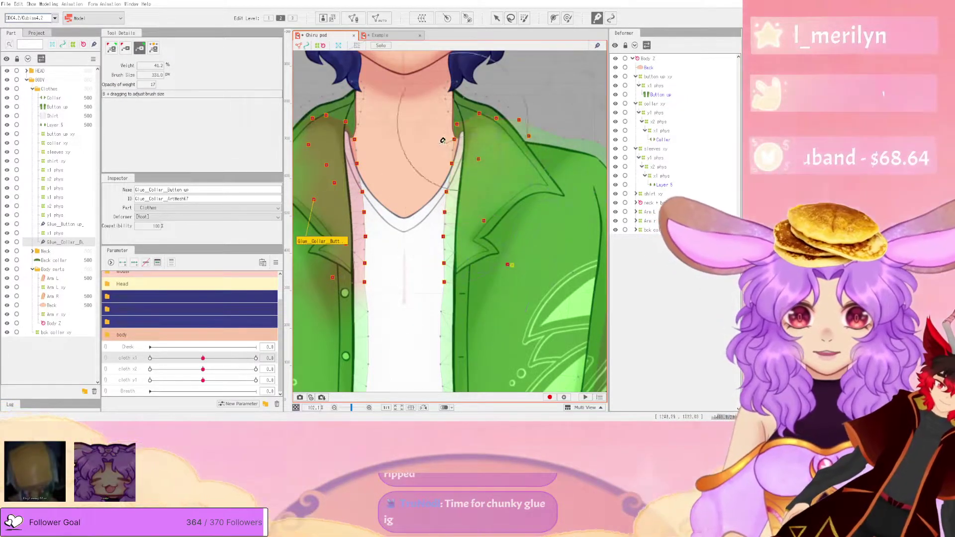
{"action": "left_click", "coordinate": [49, 4]}
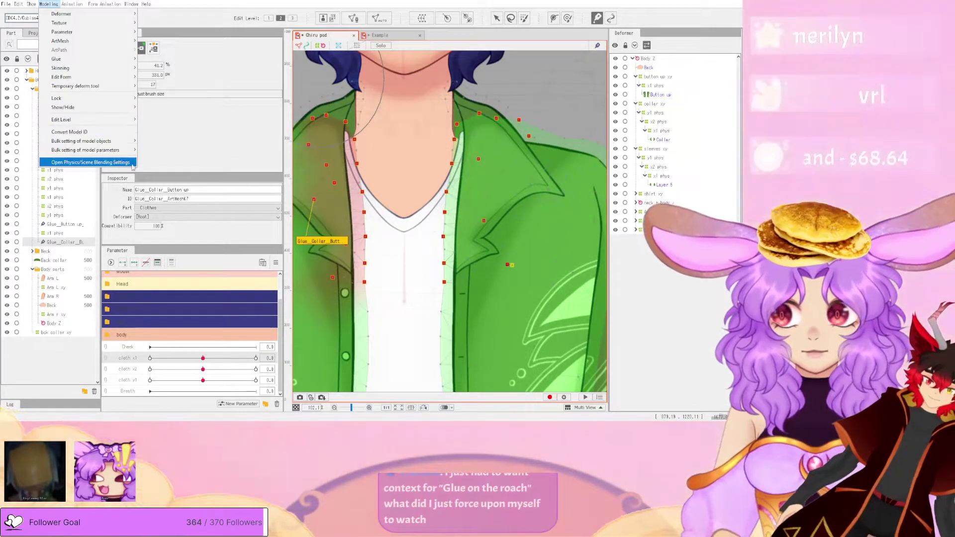
{"action": "left_click_drag", "start_coordinate": [496, 269], "coordinate": [748, 364]}
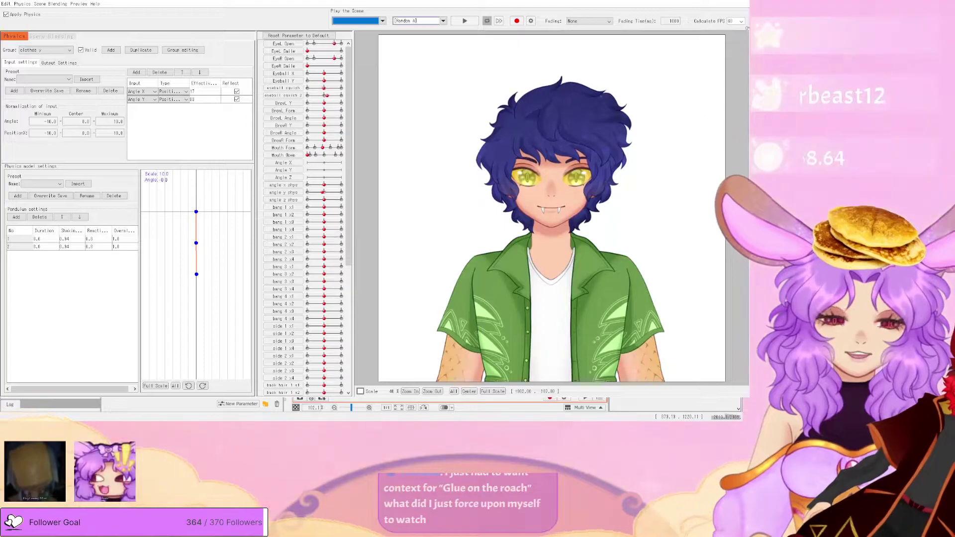
{"action": "key", "text": "alt+Tab"}
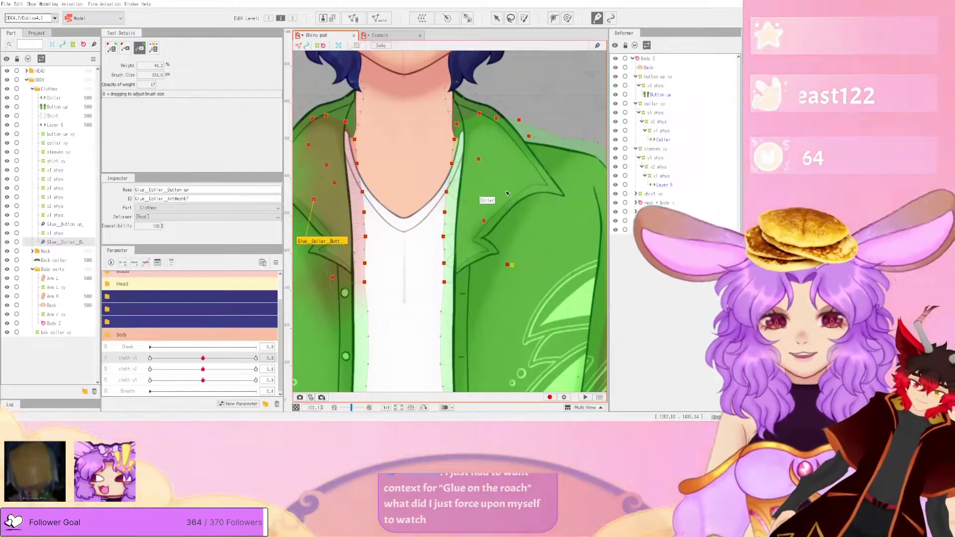
- Adjust the Button up's glue weights over the right-hand side of the collar, and compare both sides
{"action": "left_click_drag", "start_coordinate": [533, 143], "coordinate": [543, 137]}
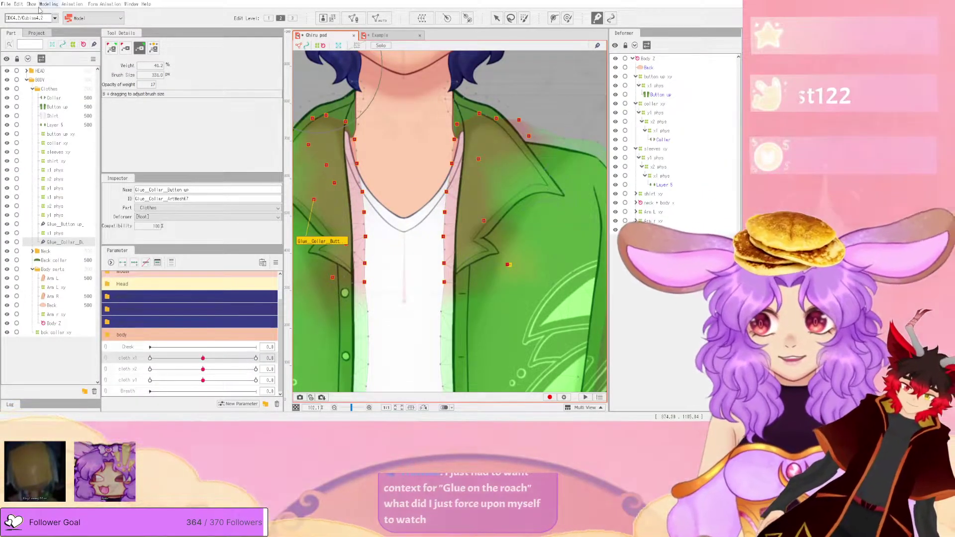
{"action": "scroll", "coordinate": [417, 232], "scroll_direction": "down", "scroll_amount": 3}
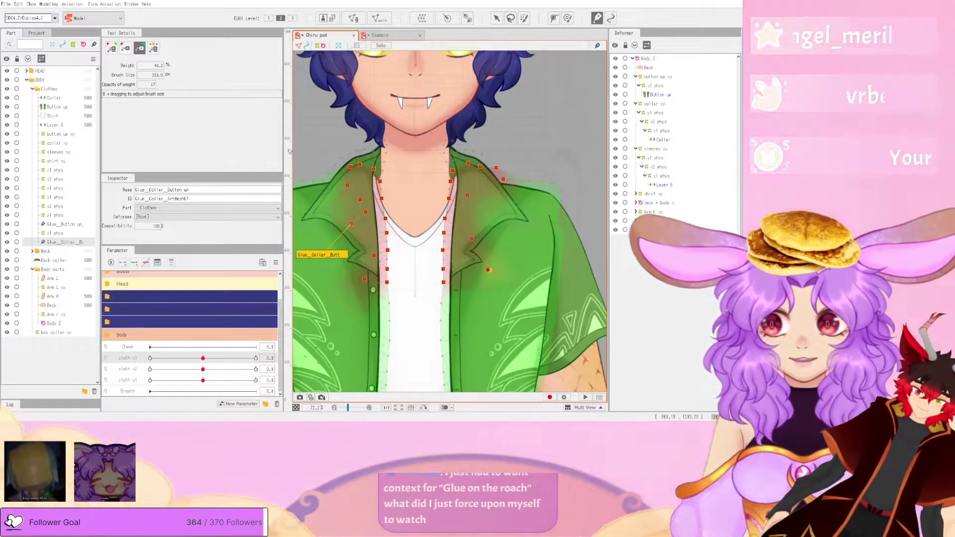
{"action": "scroll", "coordinate": [460, 223], "scroll_direction": "up", "scroll_amount": 3}
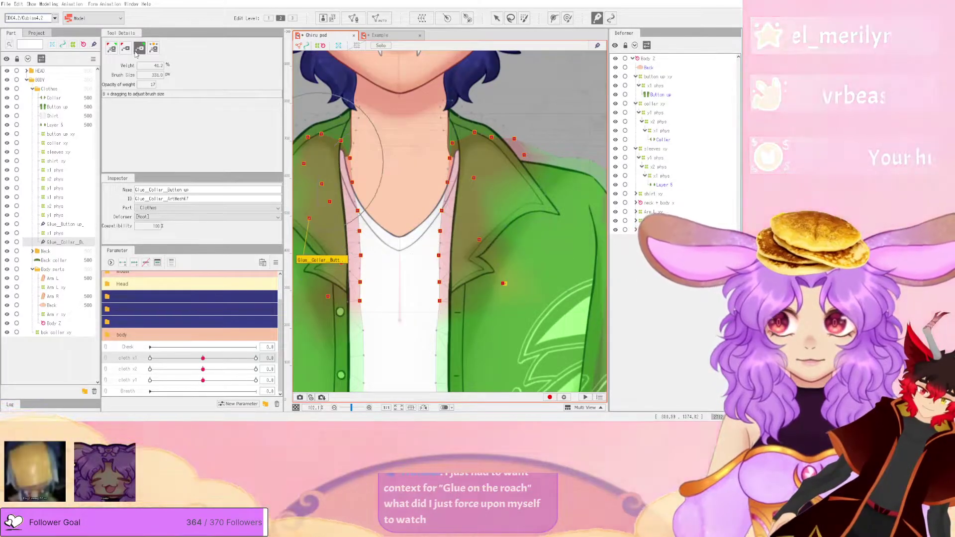
- Try to repaint the glue weights over the right-hand lapel with both the Collar and Button up weights active
{"action": "left_click", "coordinate": [125, 48]}
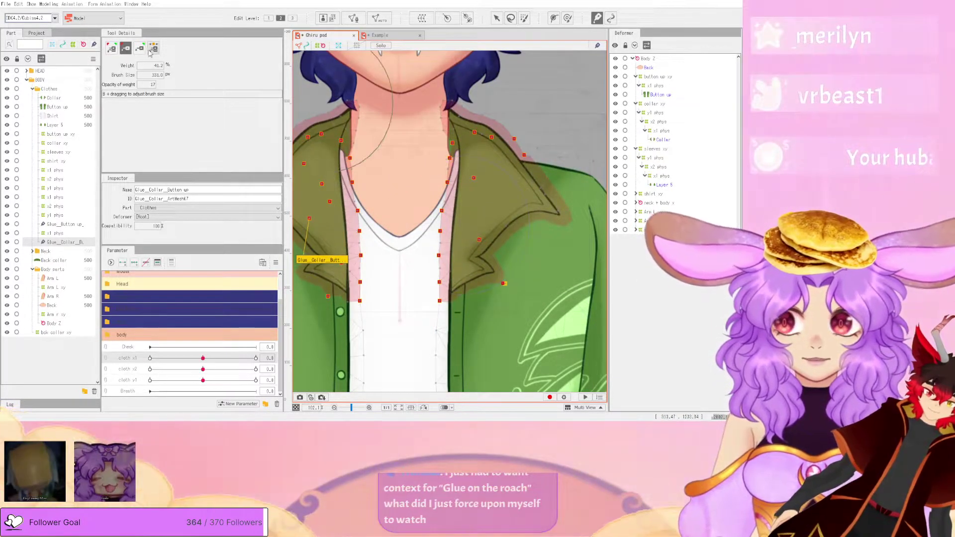
{"action": "left_click", "coordinate": [112, 50]}
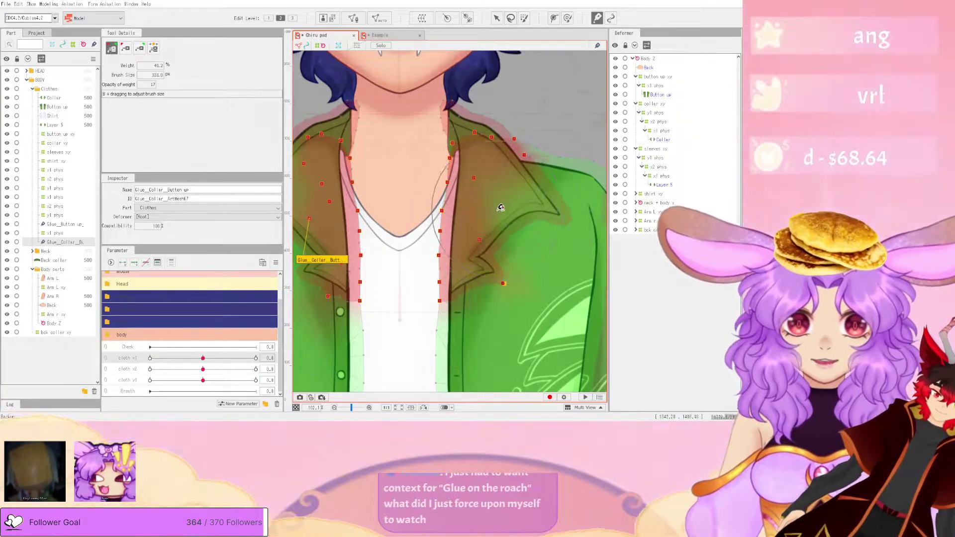
{"action": "mouse_move", "coordinate": [500, 211]}
{"action": "left_mouse_down"}
{"action": "mouse_move", "coordinate": [475, 200]}
{"action": "mouse_move", "coordinate": [499, 187]}
{"action": "left_mouse_up"}
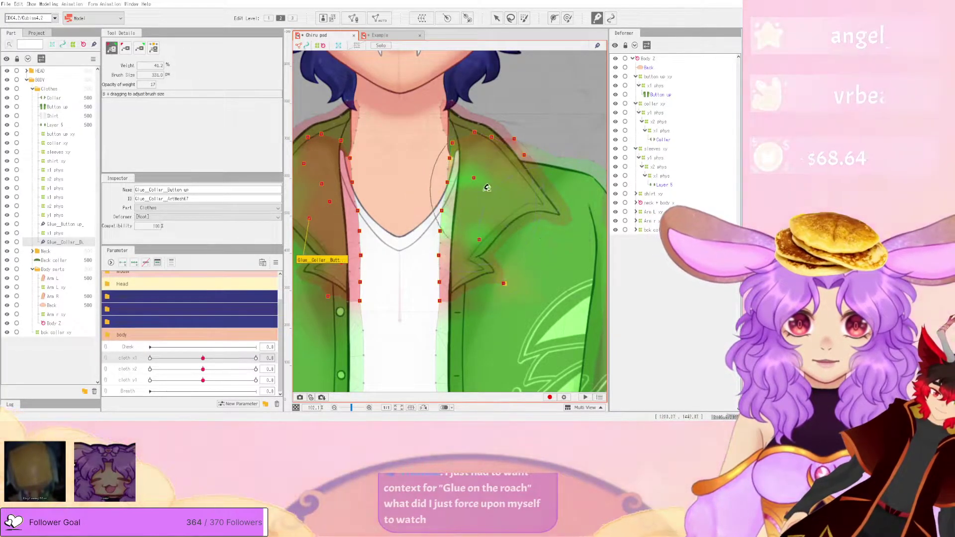
- Test the repainted lapel in the physics settings, and undo the last glue weight stroke
{"action": "left_click", "coordinate": [49, 4]}
{"action": "left_click", "coordinate": [114, 163]}
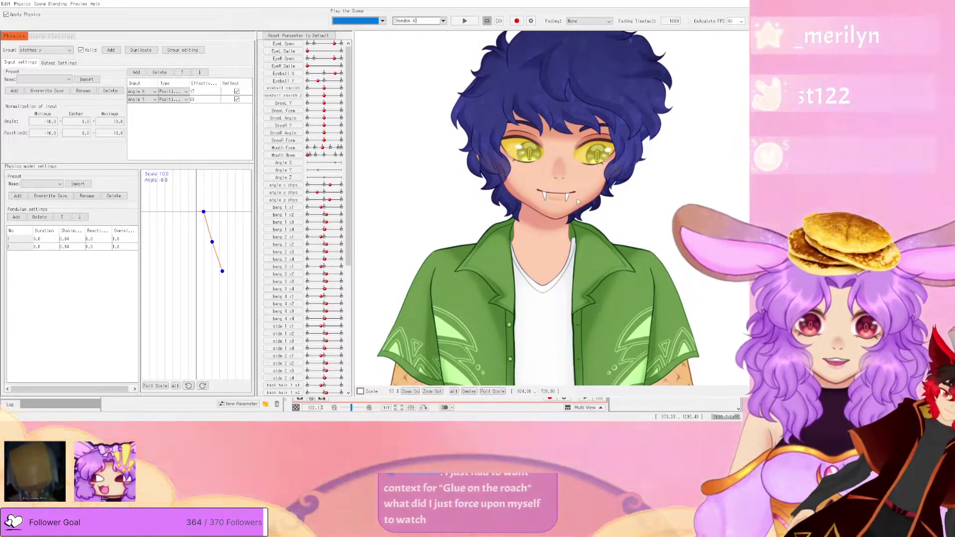
{"action": "scroll", "coordinate": [560, 185], "scroll_direction": "up", "scroll_amount": 2}
{"action": "scroll", "coordinate": [675, 113], "scroll_direction": "down", "scroll_amount": 6}
{"action": "key", "text": "alt+Tab"}
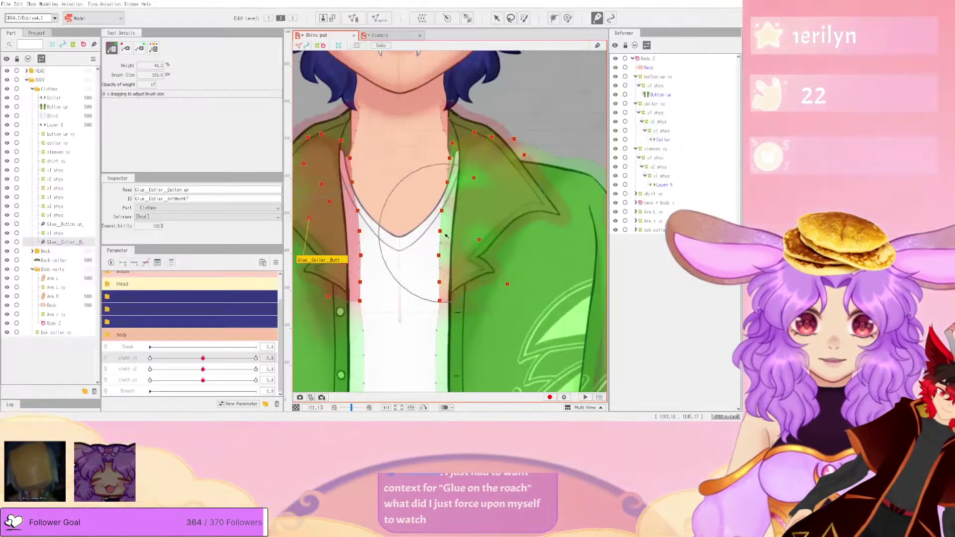
{"action": "key", "text": "ctrl+z"}
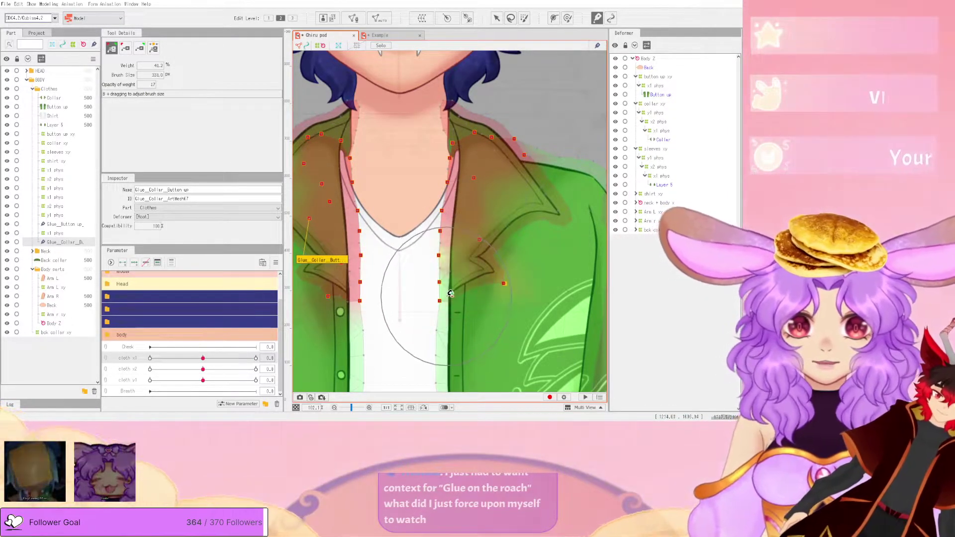
- Test the shirt's movement under head motion in the physics settings with the restored weights, and return to the model
{"action": "left_click", "coordinate": [49, 4]}
{"action": "left_click", "coordinate": [96, 162]}
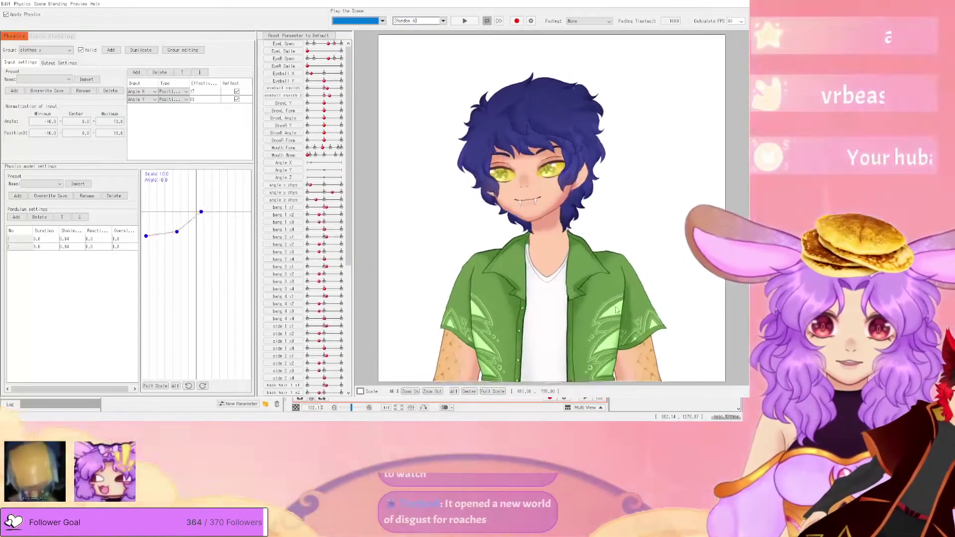
{"action": "left_click_drag", "start_coordinate": [681, 116], "coordinate": [682, 116]}
{"action": "key", "text": "alt+Tab"}
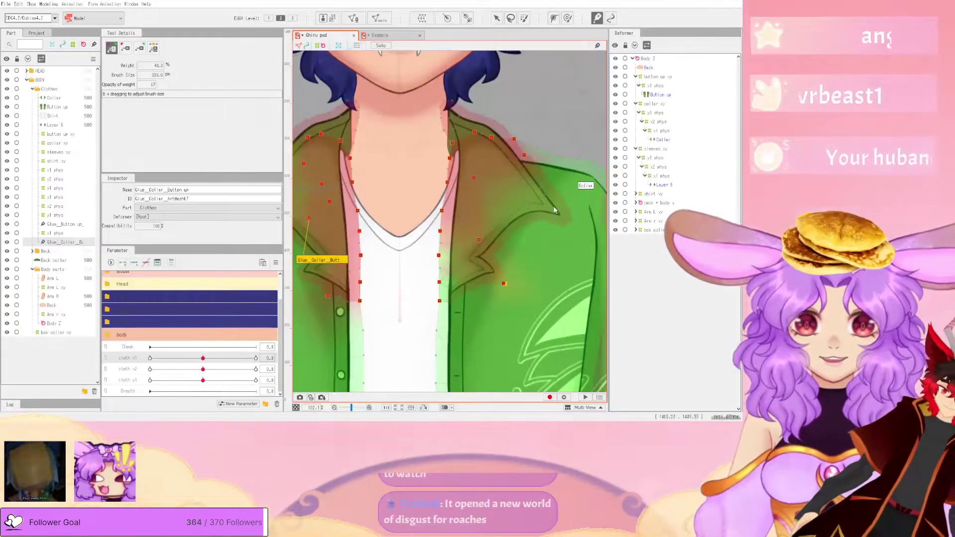
- Examine the glue weights around the right-hand lapel's lower edge, and test the collar up close in the physics settings
{"action": "scroll", "coordinate": [516, 255], "scroll_direction": "down", "scroll_amount": 5}
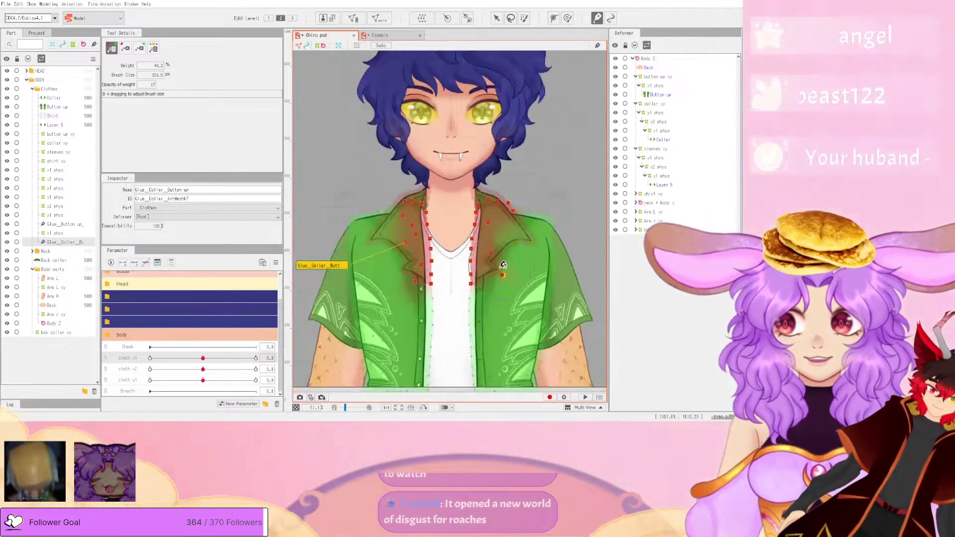
{"action": "scroll", "coordinate": [502, 279], "scroll_direction": "up", "scroll_amount": 8}
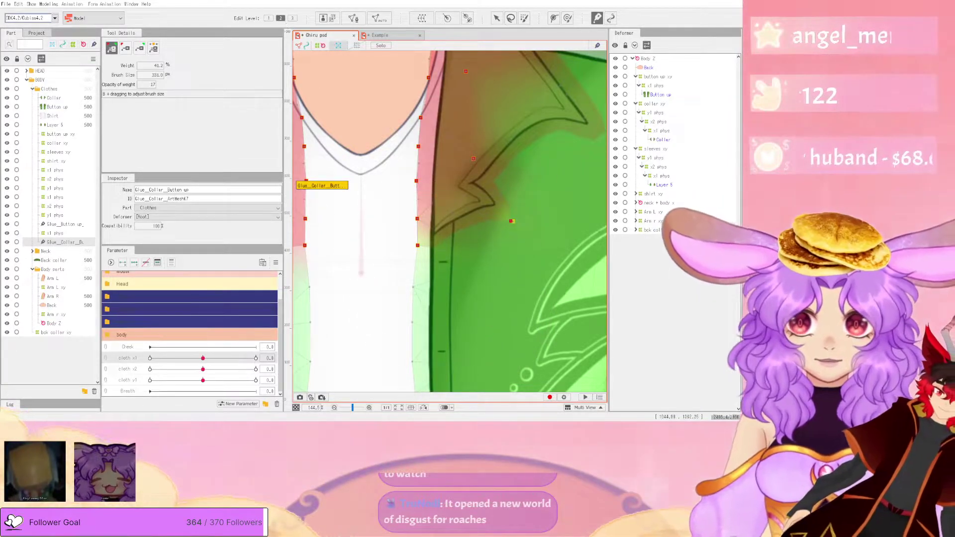
{"action": "left_click", "coordinate": [49, 4]}
{"action": "left_click", "coordinate": [72, 163]}
{"action": "left_click_drag", "start_coordinate": [560, 333], "coordinate": [747, 168]}
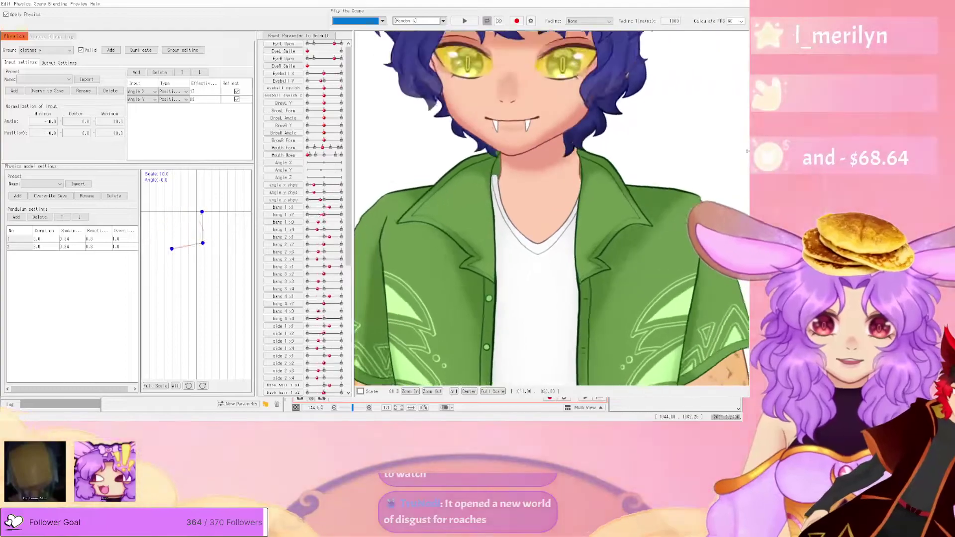
{"action": "left_click", "coordinate": [738, 2]}
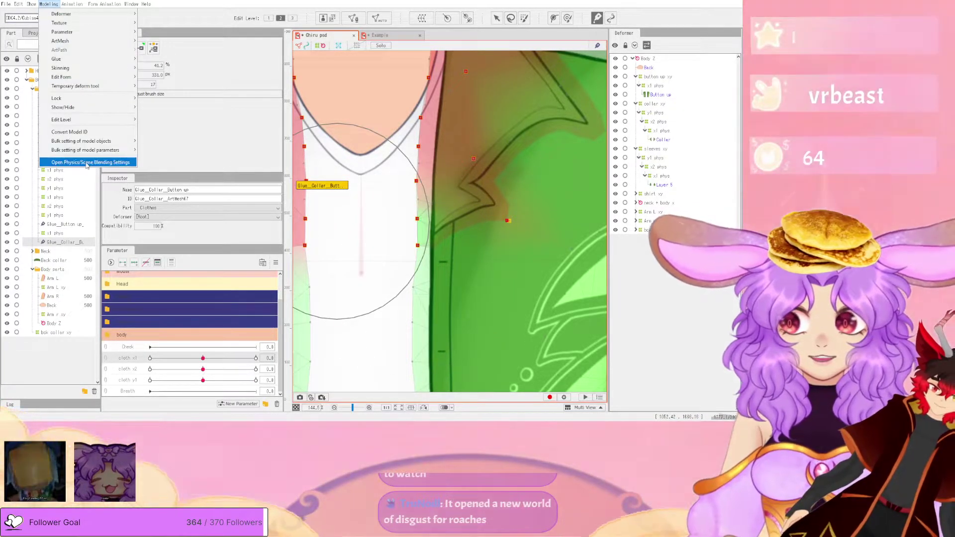
- Retest the shirt's movement repeatedly in the physics settings, checking the glue weights on both lapels between tests
{"action": "left_click", "coordinate": [87, 163]}
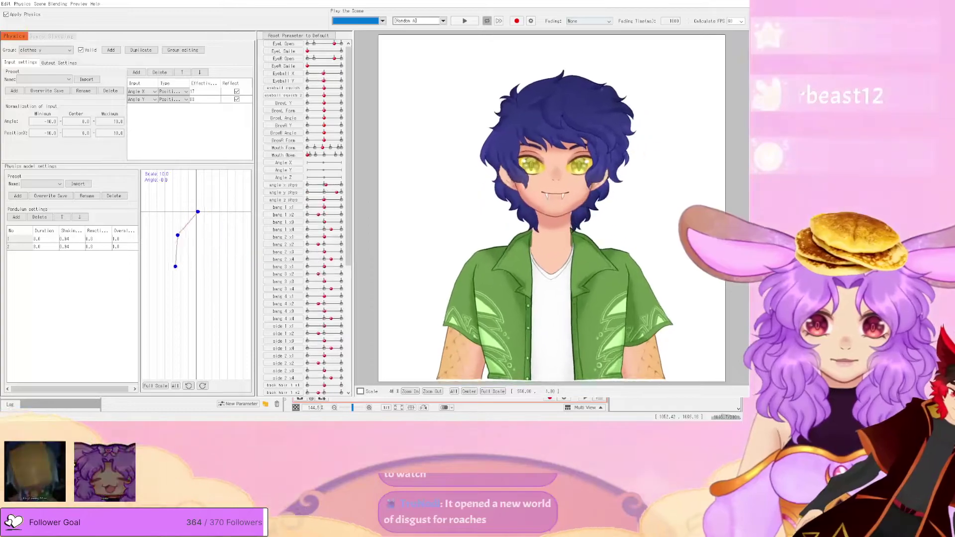
{"action": "key", "text": "alt+Tab"}
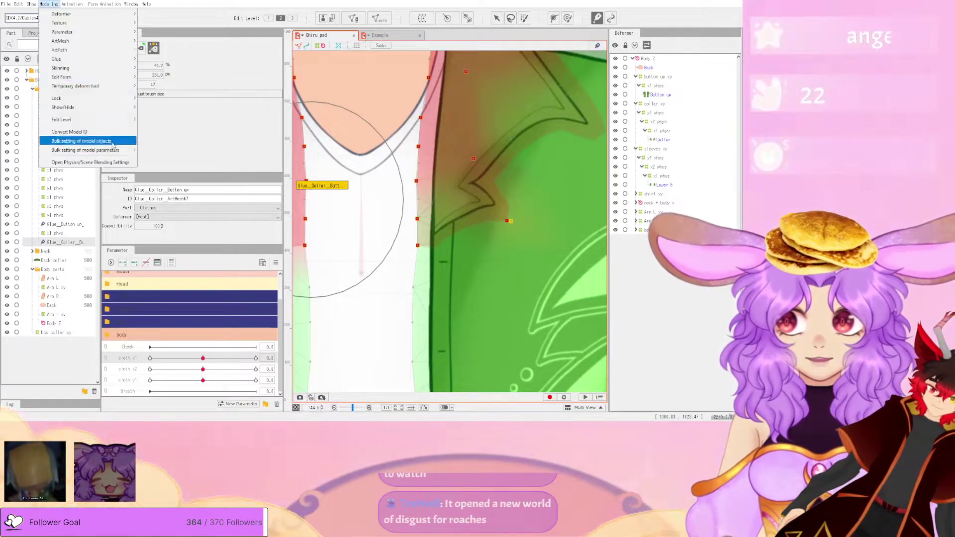
{"action": "left_click", "coordinate": [104, 164]}
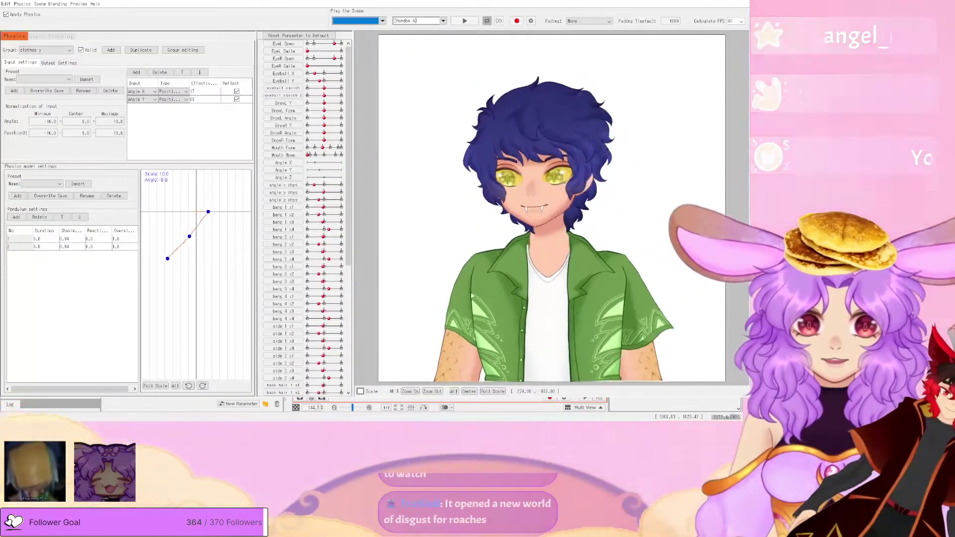
{"action": "key", "text": "Escape"}
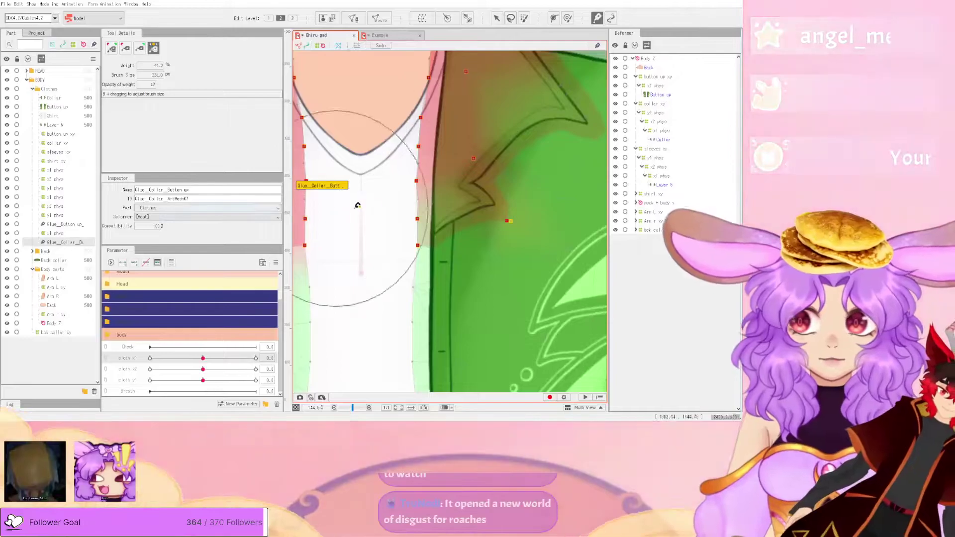
{"action": "scroll", "coordinate": [422, 200], "scroll_direction": "down", "scroll_amount": 3}
{"action": "scroll", "coordinate": [407, 222], "scroll_direction": "up", "scroll_amount": 5}
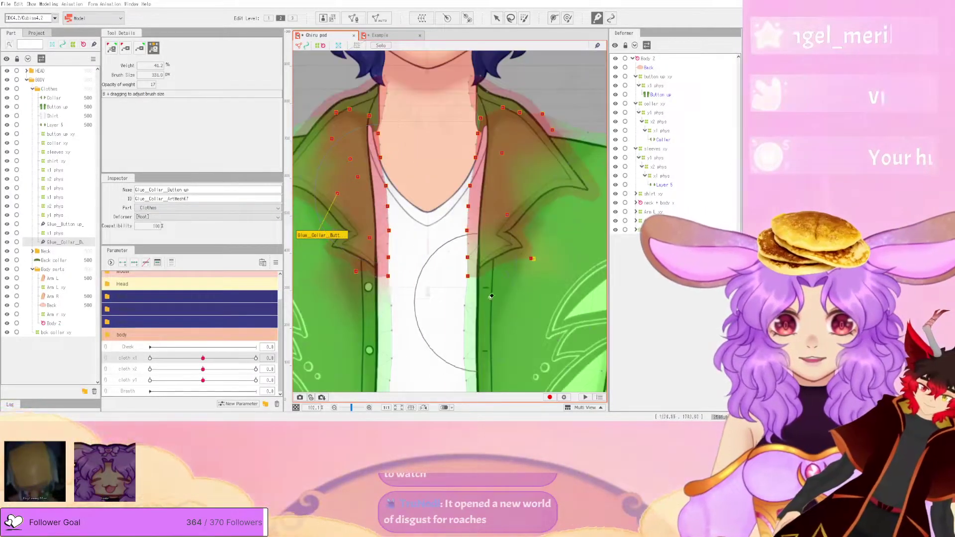
{"action": "left_click", "coordinate": [48, 4]}
{"action": "key", "text": "Return"}
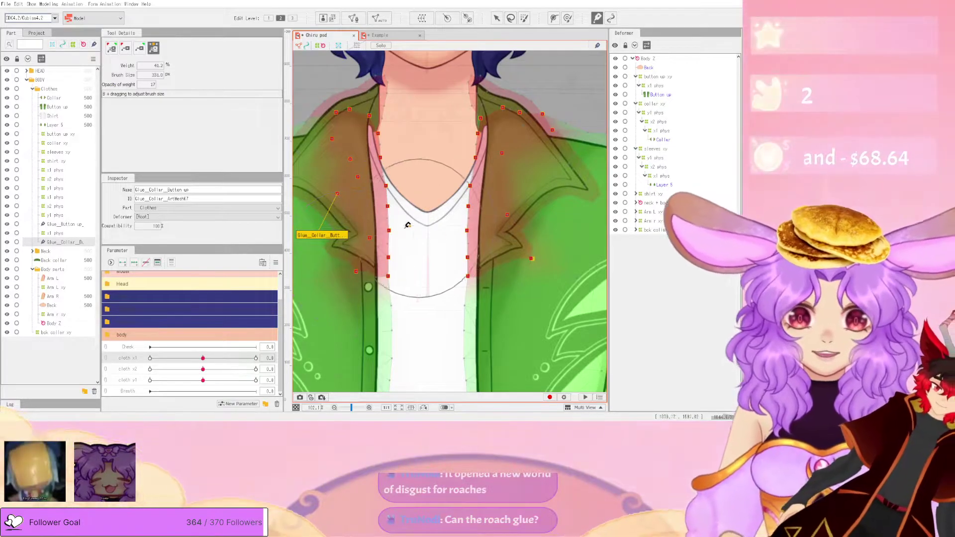
- Switch to the Collar's glue weights, and test the shirt in the physics settings
{"action": "left_click", "coordinate": [125, 48]}
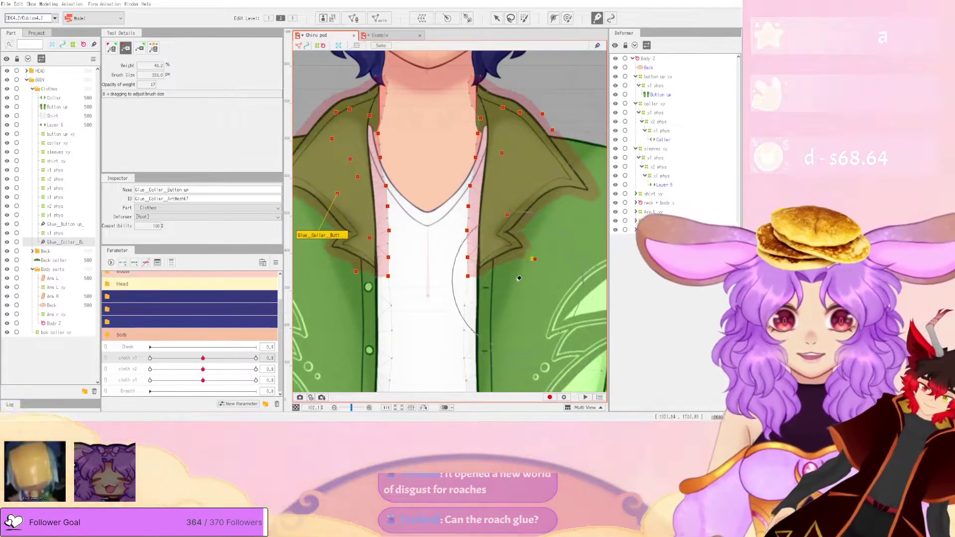
{"action": "left_click", "coordinate": [51, 4]}
{"action": "left_click", "coordinate": [76, 162]}
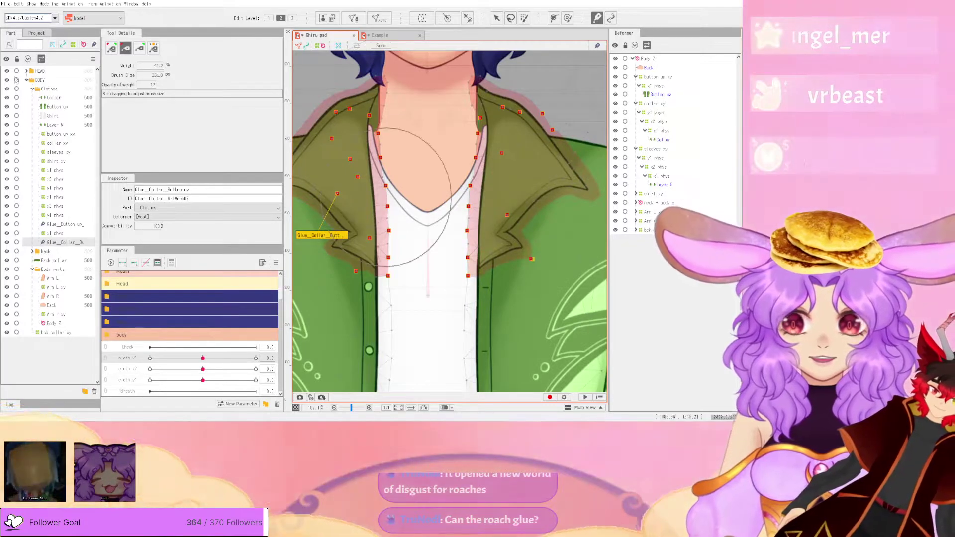
- Return to the combined Collar and Button up glue weights, and test the lapel's lower edge up close in the physics settings
{"action": "left_click", "coordinate": [114, 47]}
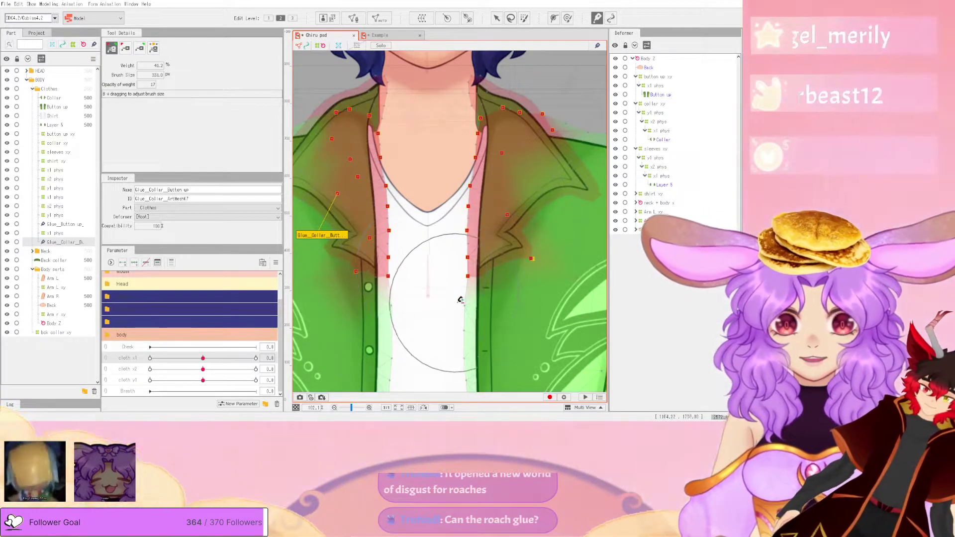
{"action": "left_click", "coordinate": [48, 4]}
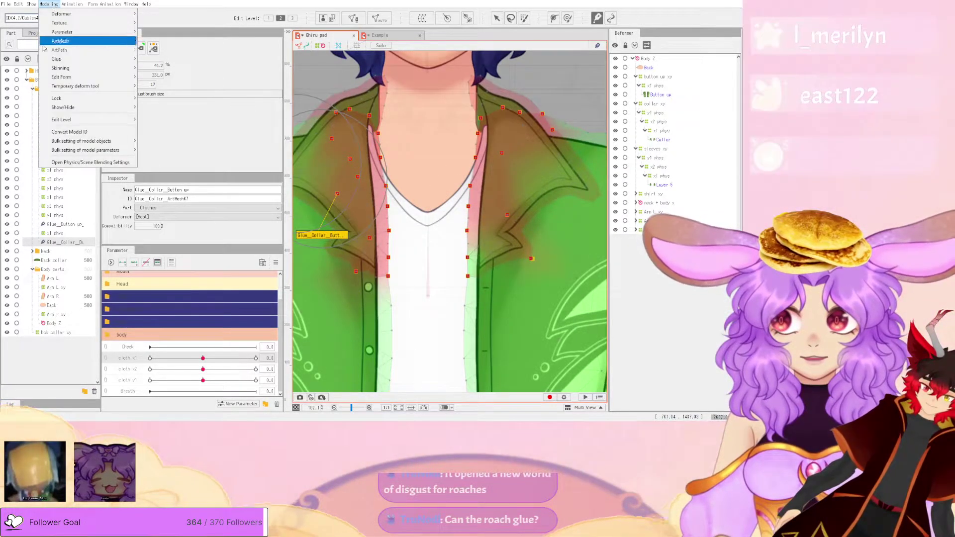
{"action": "left_click", "coordinate": [73, 163]}
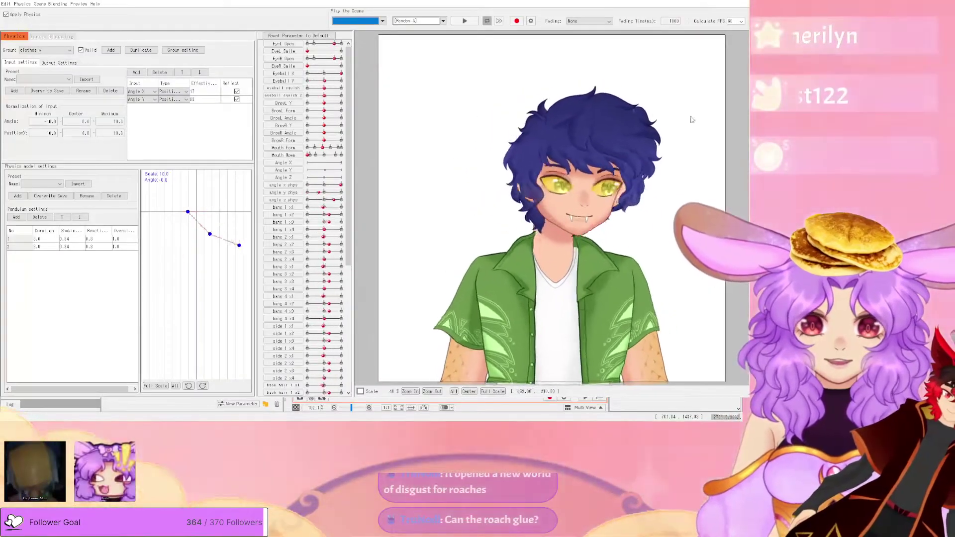
{"action": "scroll", "coordinate": [596, 339], "scroll_direction": "up", "scroll_amount": 7}
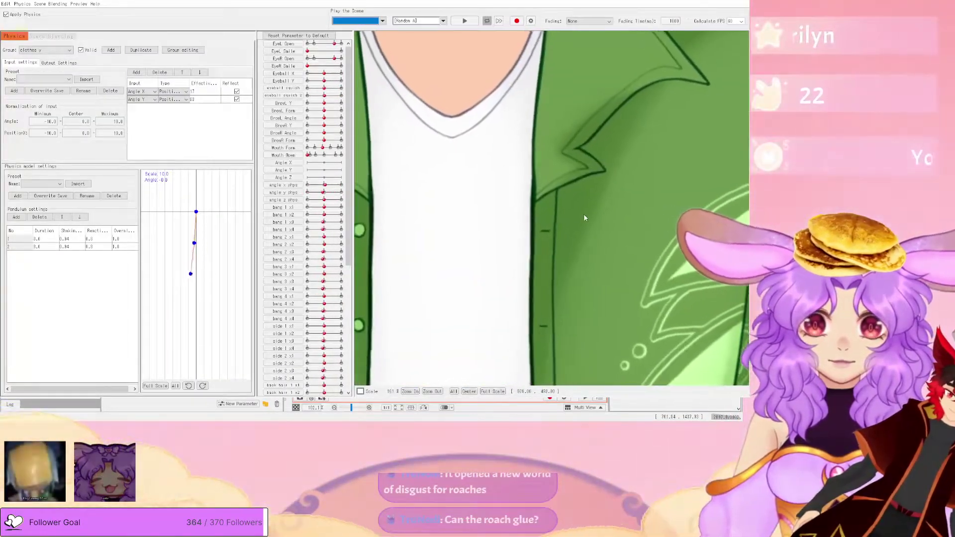
{"action": "scroll", "coordinate": [586, 217], "scroll_direction": "down", "scroll_amount": 5}
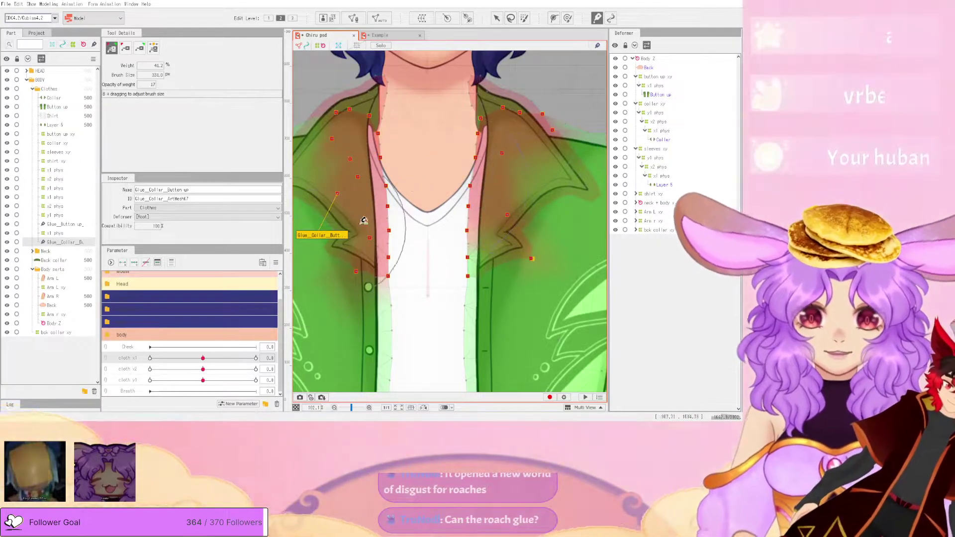
- Brush the glue weight at the point beside the right-hand lapel's lower tip, and inspect the surrounding weights
{"action": "left_click", "coordinate": [528, 261]}
{"action": "scroll", "coordinate": [520, 265], "scroll_direction": "down", "scroll_amount": 2}
{"action": "scroll", "coordinate": [528, 273], "scroll_direction": "up", "scroll_amount": 2}
{"action": "scroll", "coordinate": [528, 272], "scroll_direction": "up", "scroll_amount": 2}
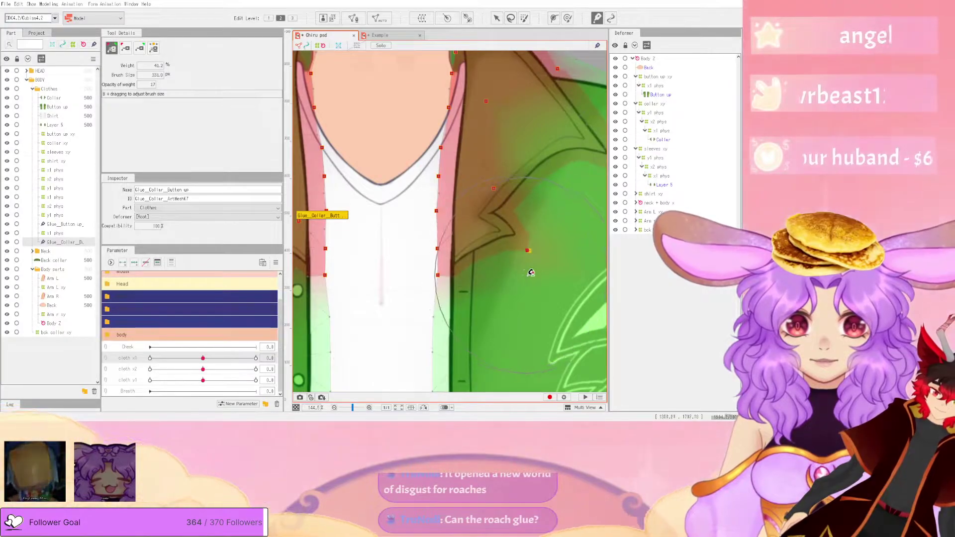
{"action": "scroll", "coordinate": [531, 272], "scroll_direction": "down", "scroll_amount": 2}
{"action": "scroll", "coordinate": [486, 280], "scroll_direction": "up", "scroll_amount": 2}
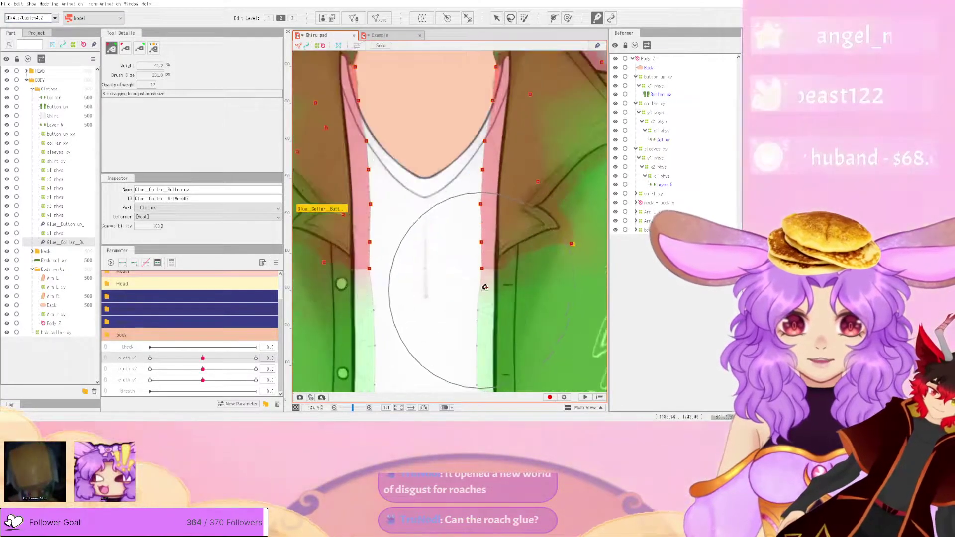
- Switch to the Button up's glue weights, test the shirt under wide head movement in the physics settings, and return
{"action": "left_click", "coordinate": [141, 49]}
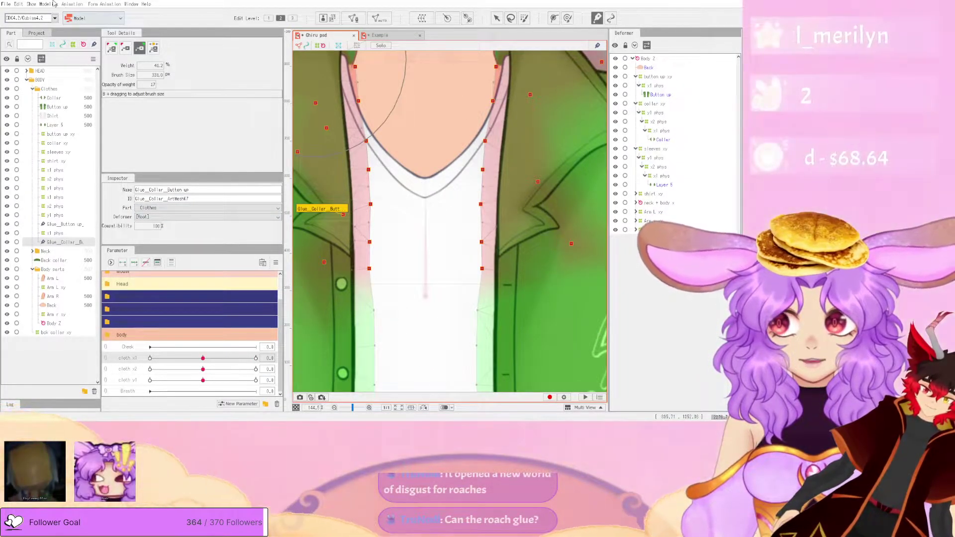
{"action": "left_click", "coordinate": [95, 162]}
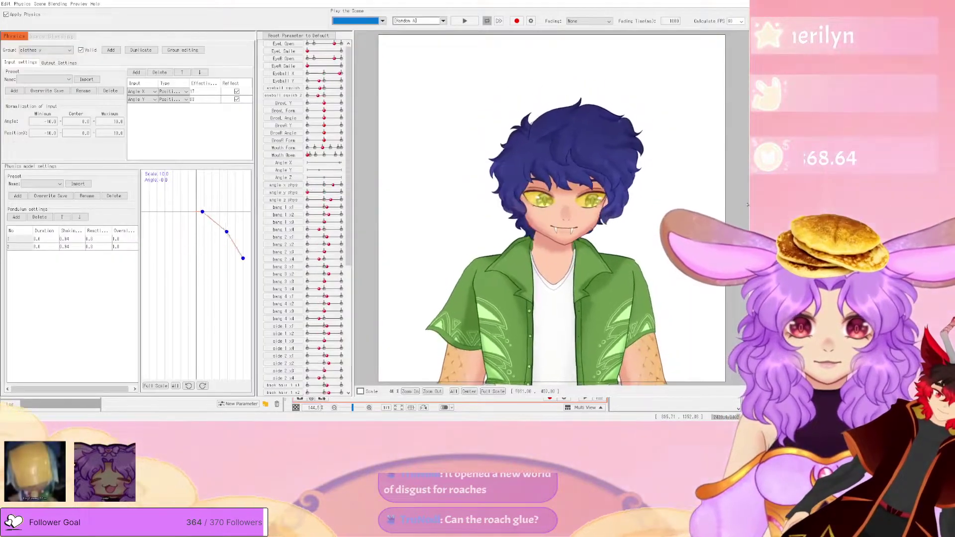
{"action": "left_click_drag", "start_coordinate": [747, 205], "coordinate": [636, 42]}
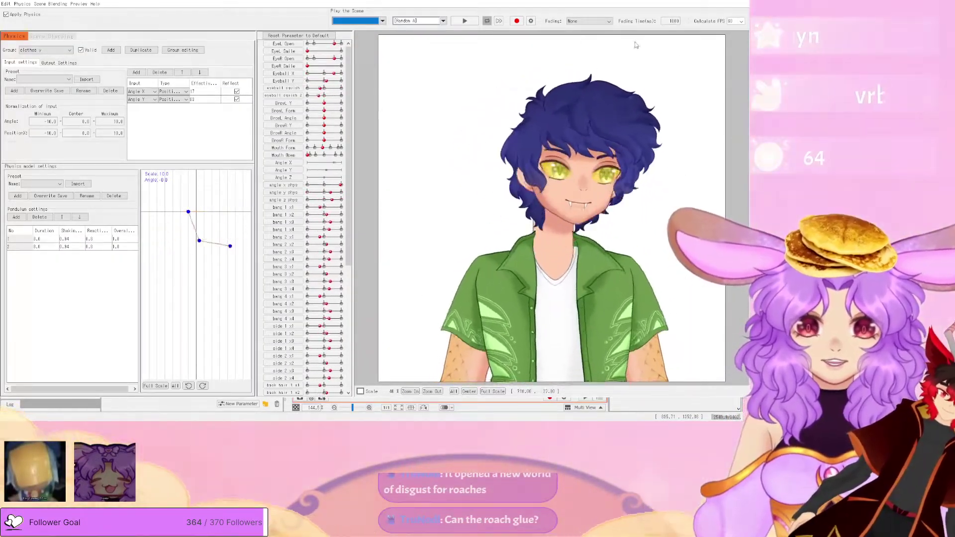
{"action": "left_click", "coordinate": [742, 1]}
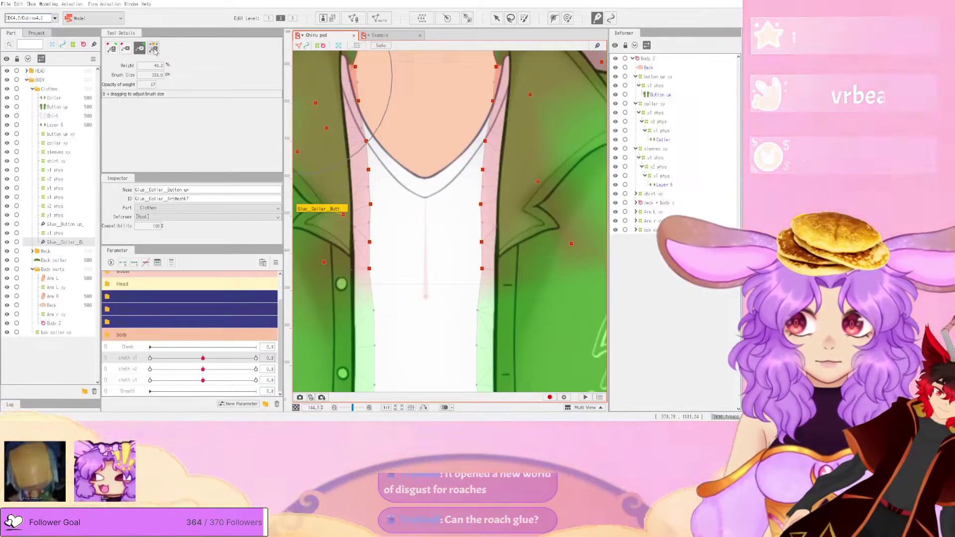
- Show the Collar and Button up glue weights together again, and recheck the shirt in the physics settings
{"action": "left_click", "coordinate": [153, 48]}
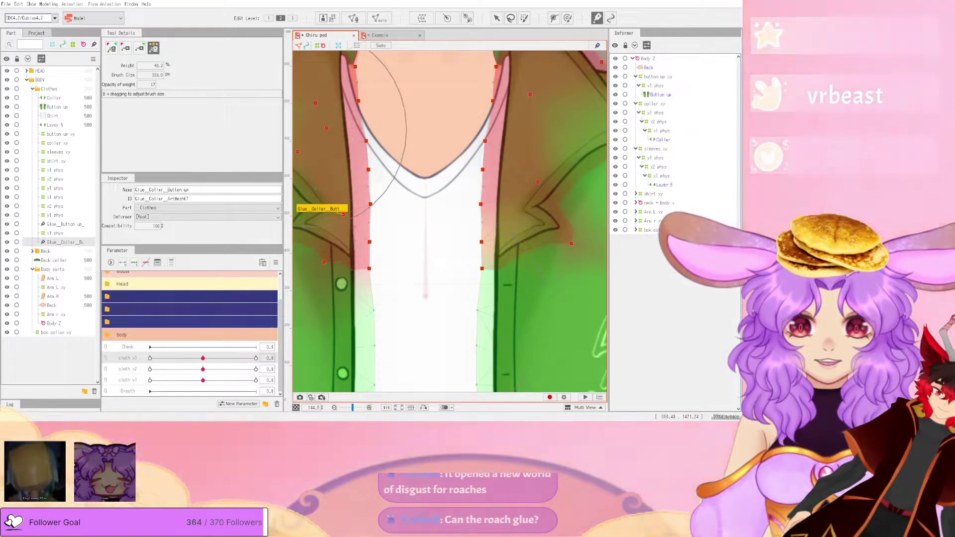
{"action": "left_click", "coordinate": [48, 4]}
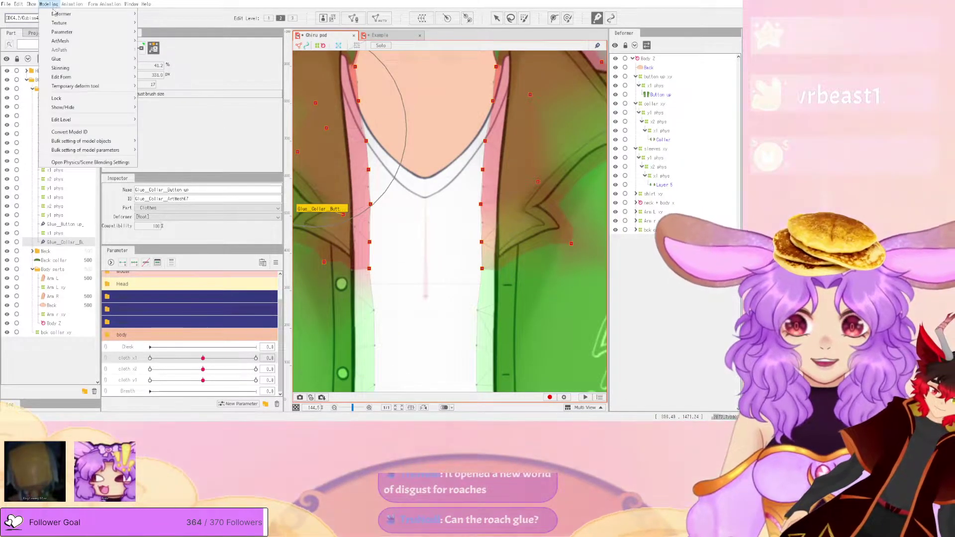
{"action": "left_click", "coordinate": [78, 162]}
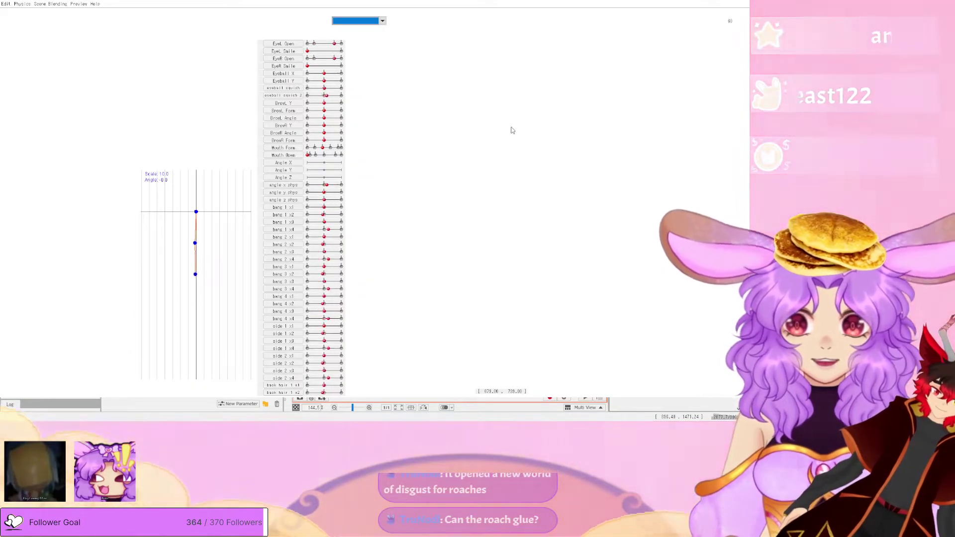
{"action": "left_click", "coordinate": [691, 2]}
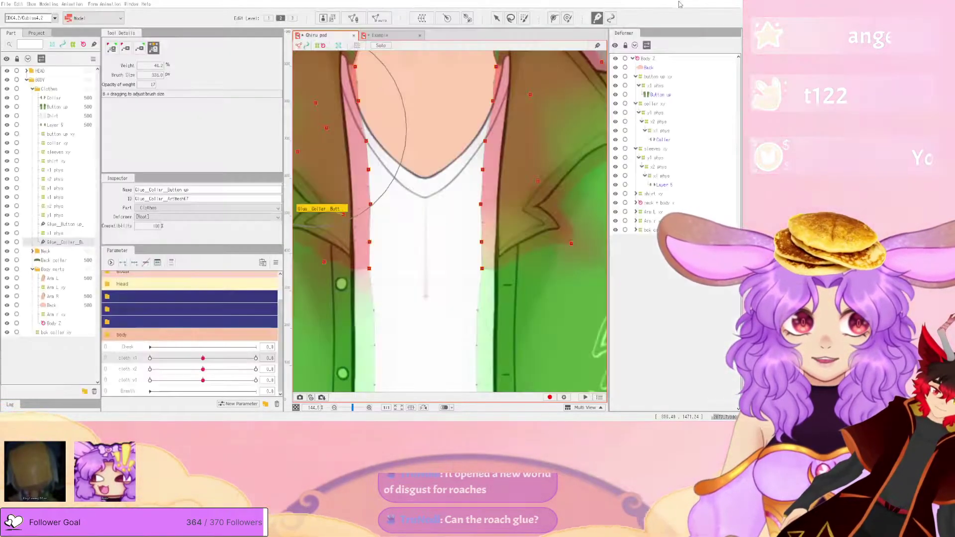
- Save the model, and open the physics settings to check the shirt
{"action": "left_click", "coordinate": [6, 4]}
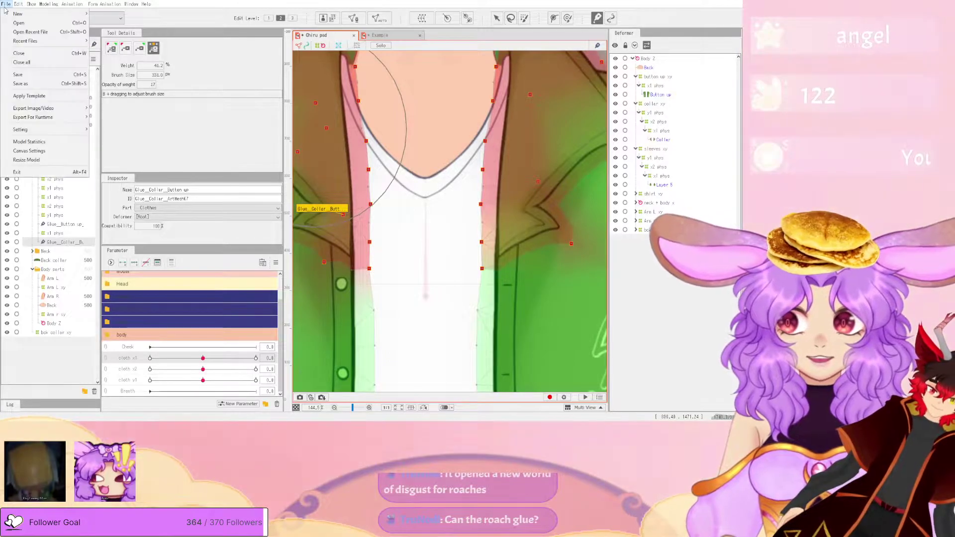
{"action": "left_click", "coordinate": [42, 77]}
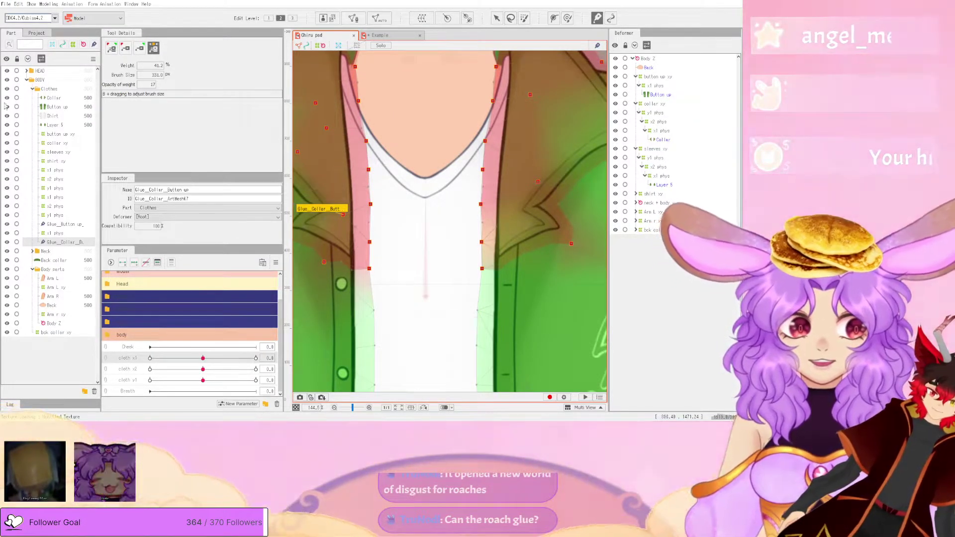
{"action": "left_click", "coordinate": [44, 3]}
{"action": "left_click", "coordinate": [76, 160]}
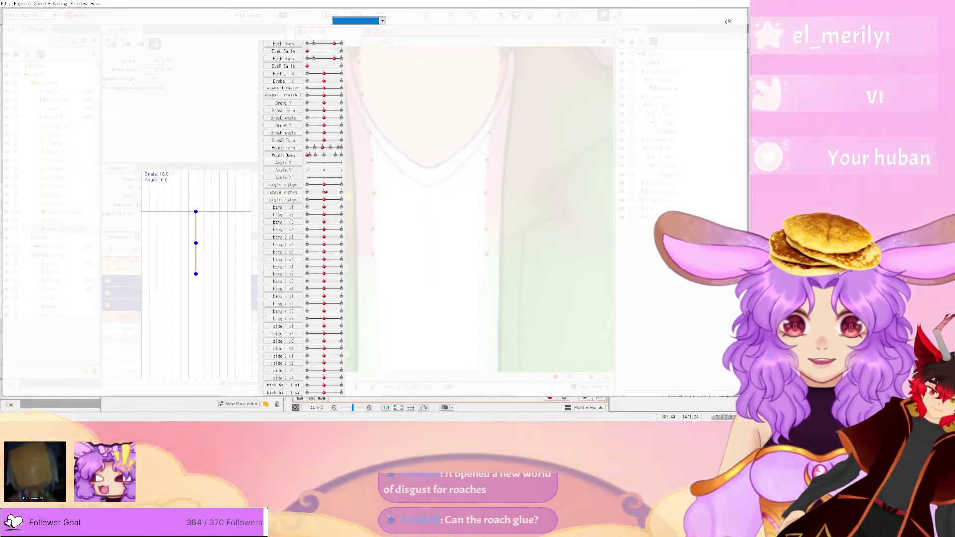
{"action": "left_click", "coordinate": [739, 1]}
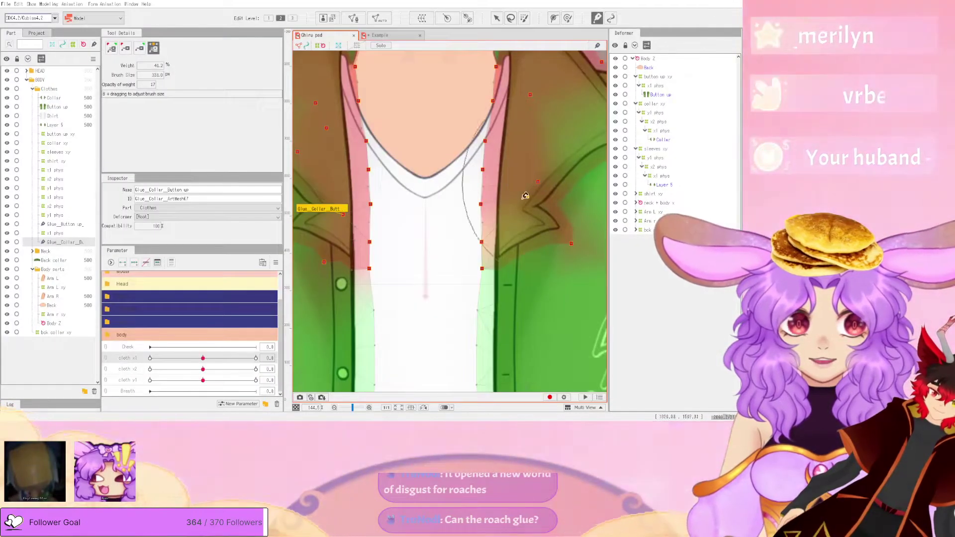
- Inspect the glue weights down the shirt front, and recheck the whole character in the physics settings
{"action": "scroll", "coordinate": [473, 204], "scroll_direction": "down", "scroll_amount": 5}
{"action": "scroll", "coordinate": [474, 219], "scroll_direction": "up", "scroll_amount": 5}
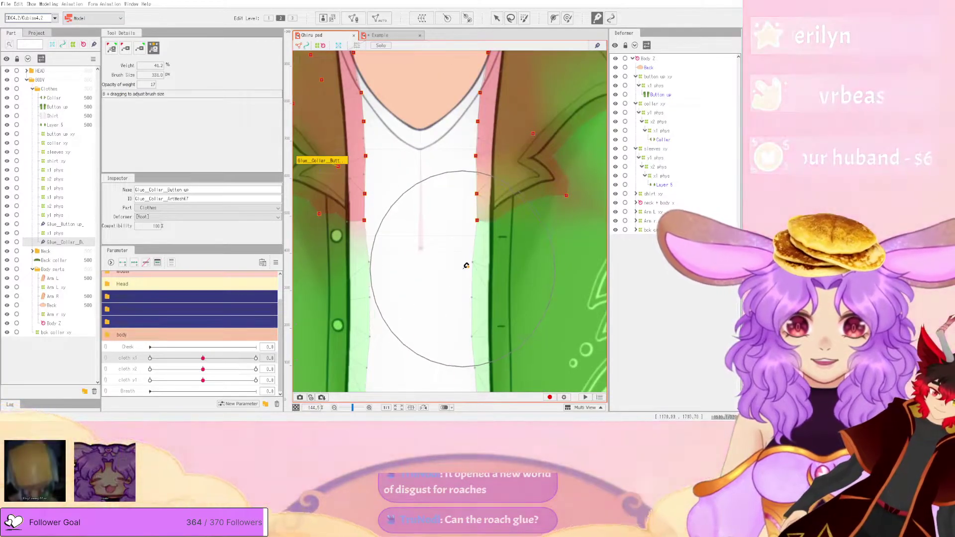
{"action": "scroll", "coordinate": [466, 266], "scroll_direction": "down", "scroll_amount": 4}
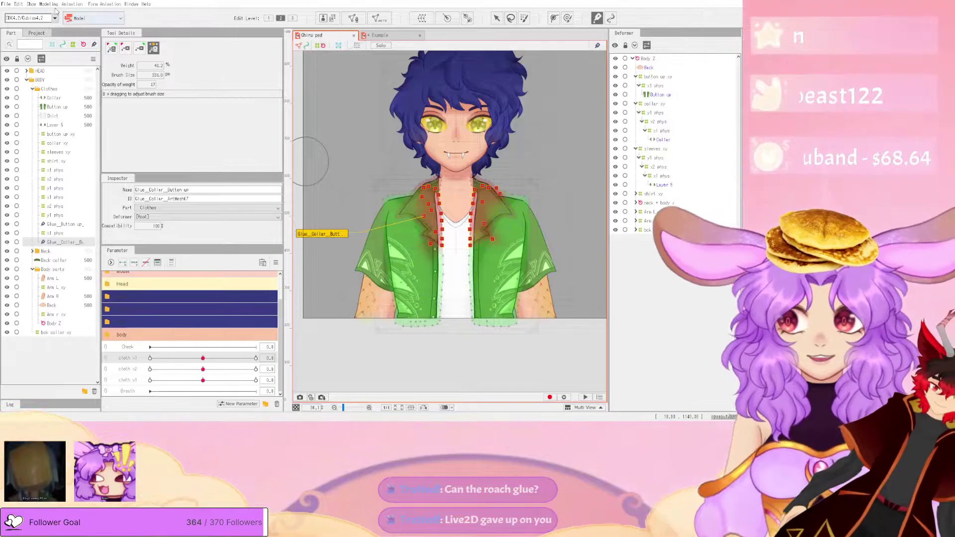
{"action": "left_click", "coordinate": [89, 162]}
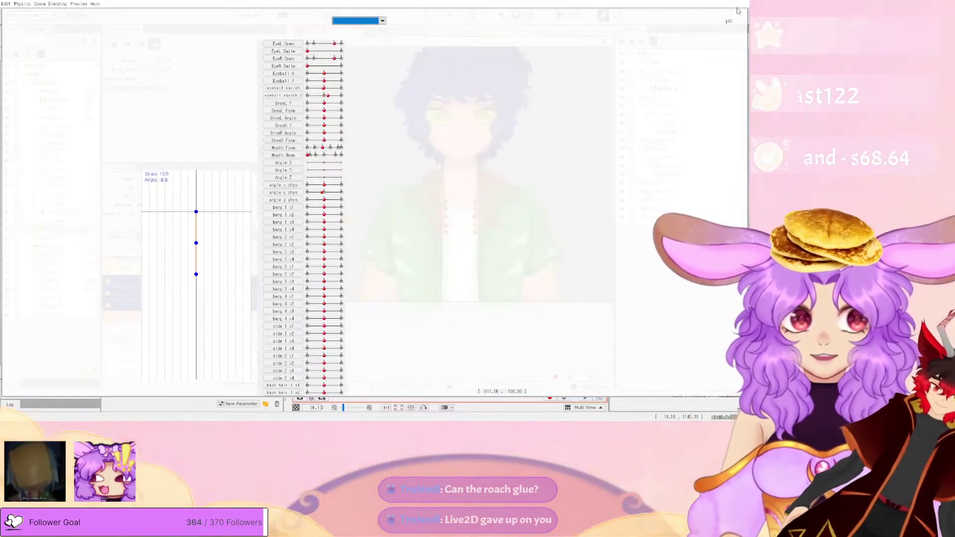
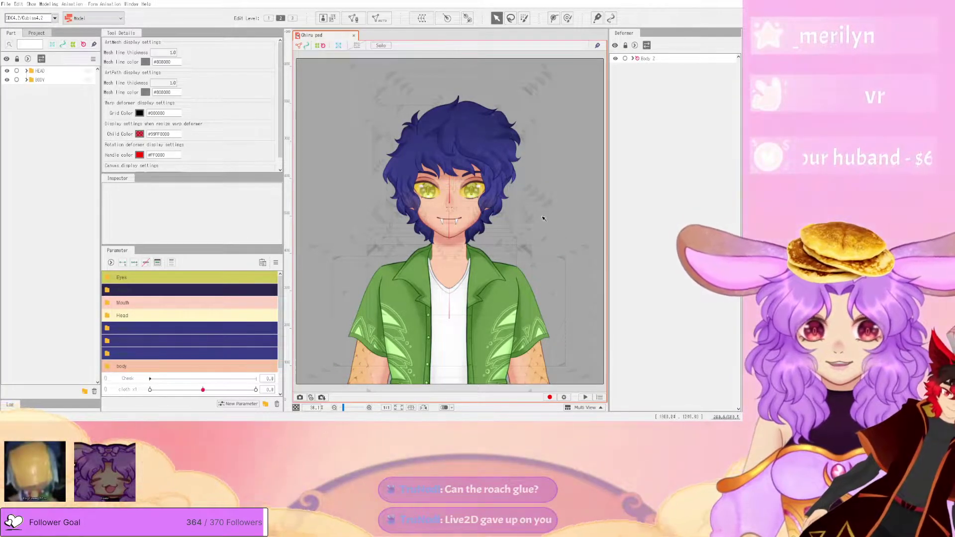
- Examine how the collar and shirt front follow wide head movements in the physics settings, and return to the model
{"action": "scroll", "coordinate": [542, 218], "scroll_direction": "down", "scroll_amount": 4}
{"action": "scroll", "coordinate": [523, 254], "scroll_direction": "up", "scroll_amount": 6}
{"action": "scroll", "coordinate": [476, 224], "scroll_direction": "down", "scroll_amount": 5}
{"action": "scroll", "coordinate": [472, 249], "scroll_direction": "up", "scroll_amount": 5}
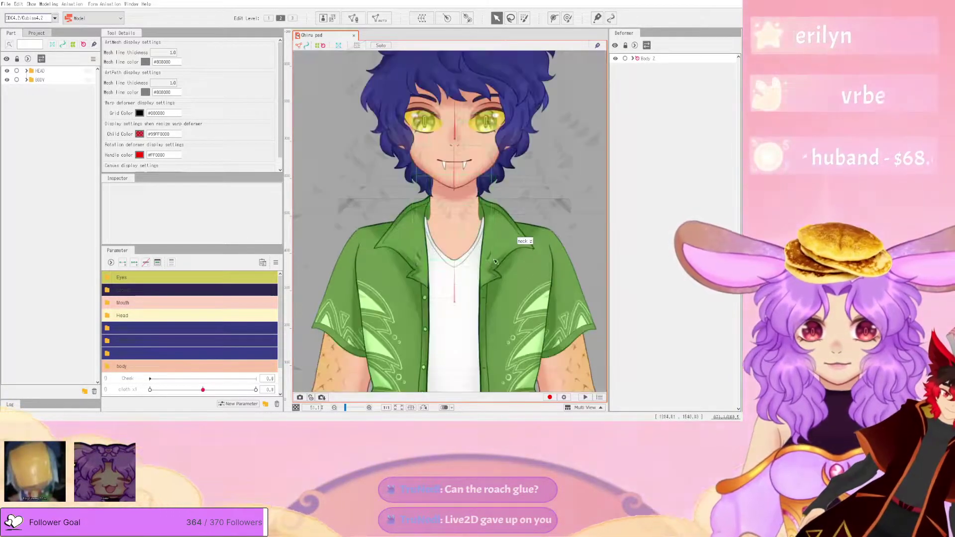
{"action": "left_click", "coordinate": [48, 4]}
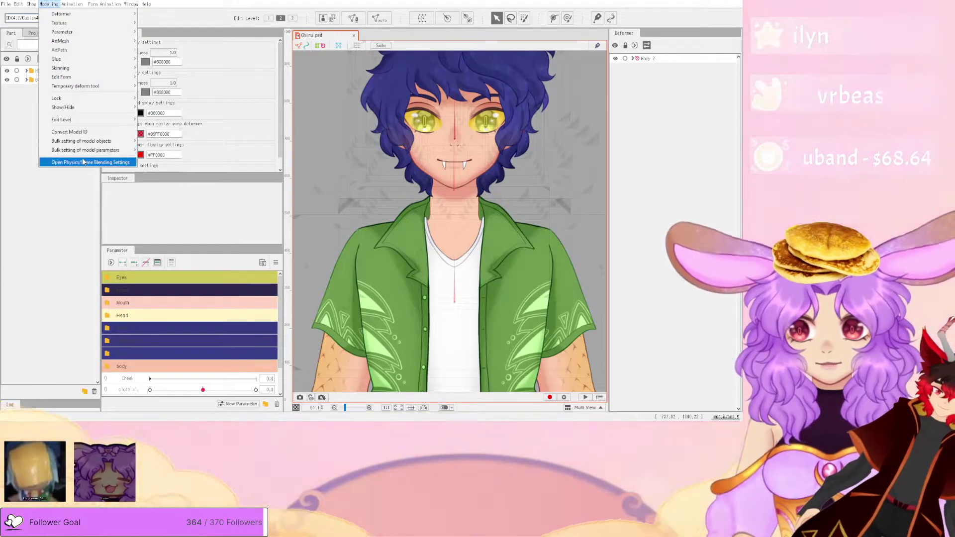
{"action": "left_click", "coordinate": [89, 164]}
{"action": "scroll", "coordinate": [550, 217], "scroll_direction": "up", "scroll_amount": 3}
{"action": "left_click_drag", "start_coordinate": [552, 219], "coordinate": [493, 209]}
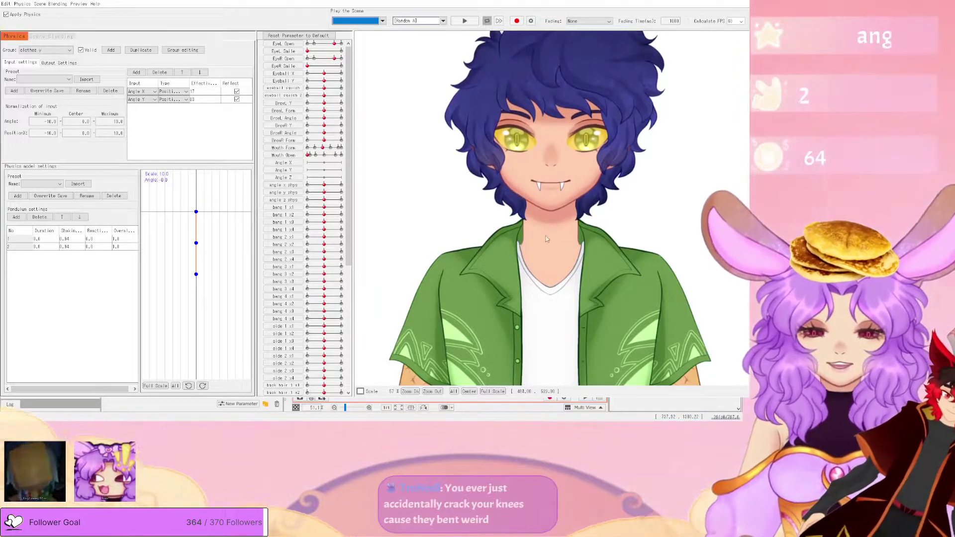
{"action": "scroll", "coordinate": [543, 239], "scroll_direction": "down", "scroll_amount": 5}
{"action": "scroll", "coordinate": [560, 248], "scroll_direction": "up", "scroll_amount": 5}
{"action": "left_click_drag", "start_coordinate": [560, 249], "coordinate": [687, 145]}
{"action": "key", "text": "Escape"}
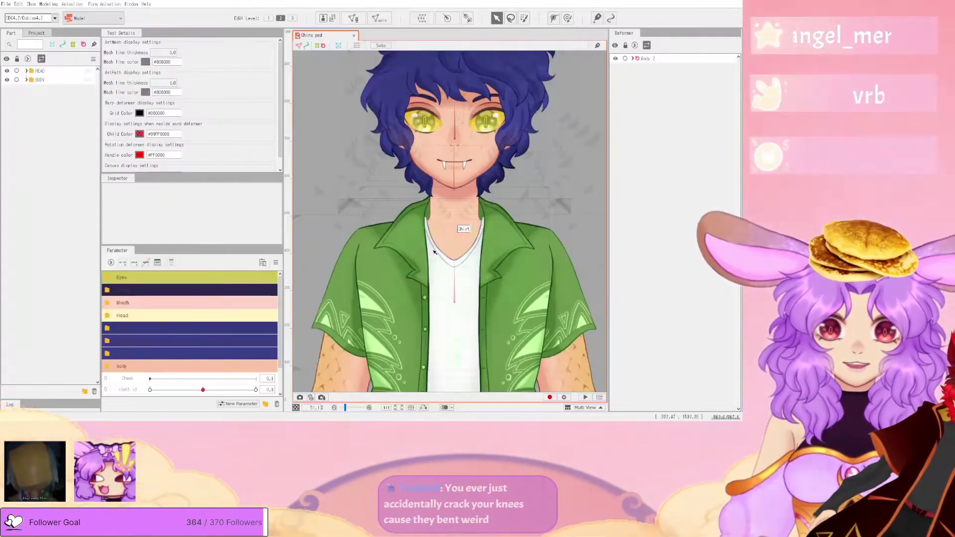
- Edit the Collar and Button up meshes together at the point beside the right-hand lapel's lower tip, and apply the mesh edit
{"action": "left_click", "coordinate": [526, 250]}
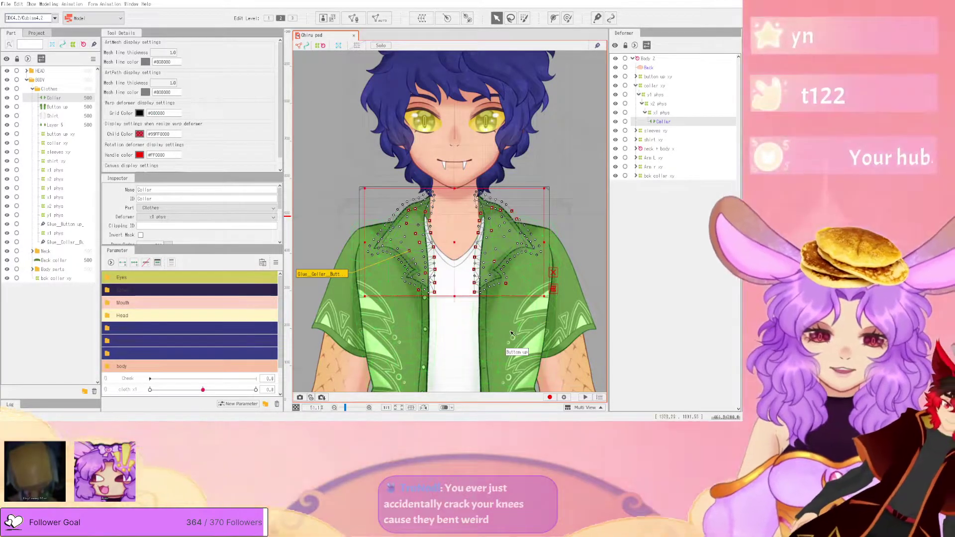
{"action": "left_click", "coordinate": [503, 343], "text": "shift"}
{"action": "scroll", "coordinate": [492, 318], "scroll_direction": "up", "scroll_amount": 4}
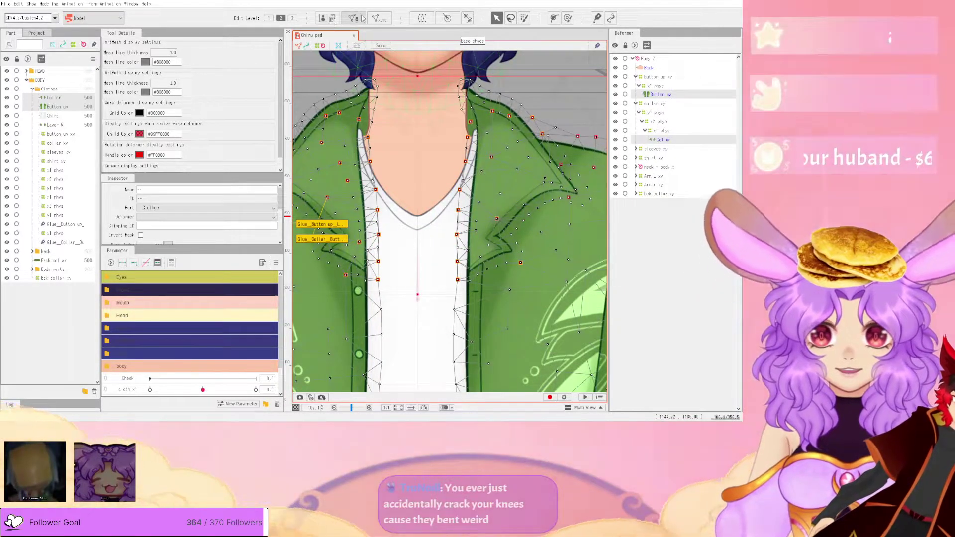
{"action": "key", "text": "ctrl+e"}
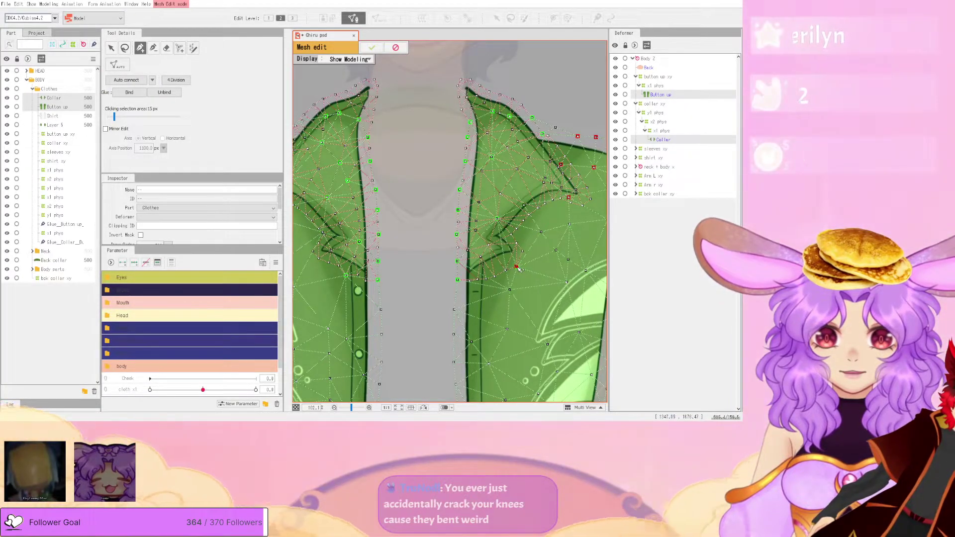
{"action": "left_click", "coordinate": [368, 47]}
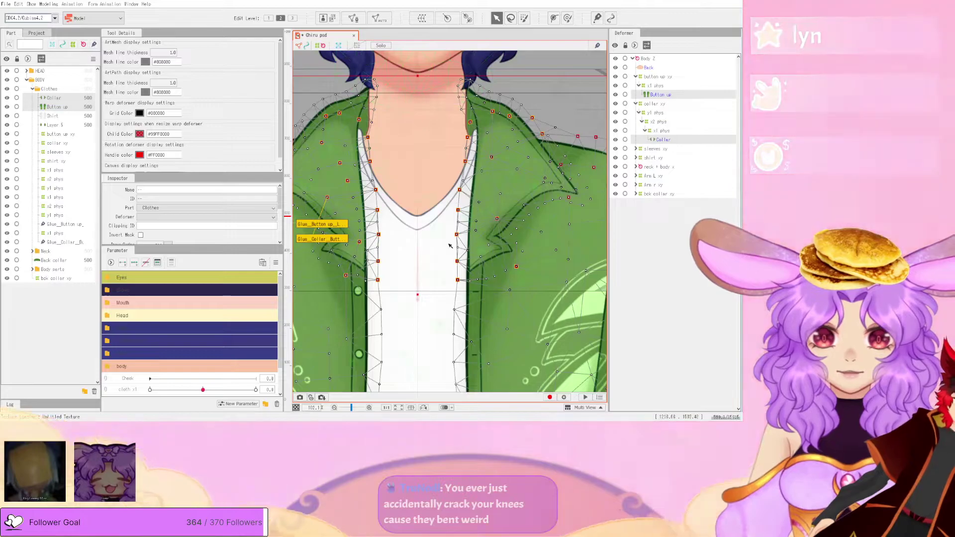
- Test the right-hand lapel's lower edge up close under head movement in the physics settings, and return
{"action": "left_click", "coordinate": [51, 5]}
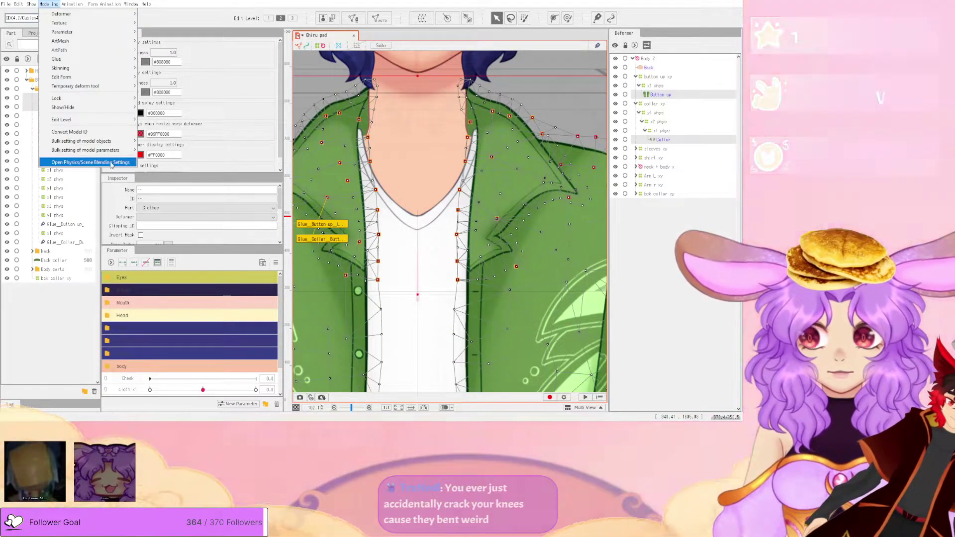
{"action": "left_click", "coordinate": [108, 162]}
{"action": "left_click_drag", "start_coordinate": [461, 236], "coordinate": [629, 330]}
{"action": "scroll", "coordinate": [605, 214], "scroll_direction": "up", "scroll_amount": 5}
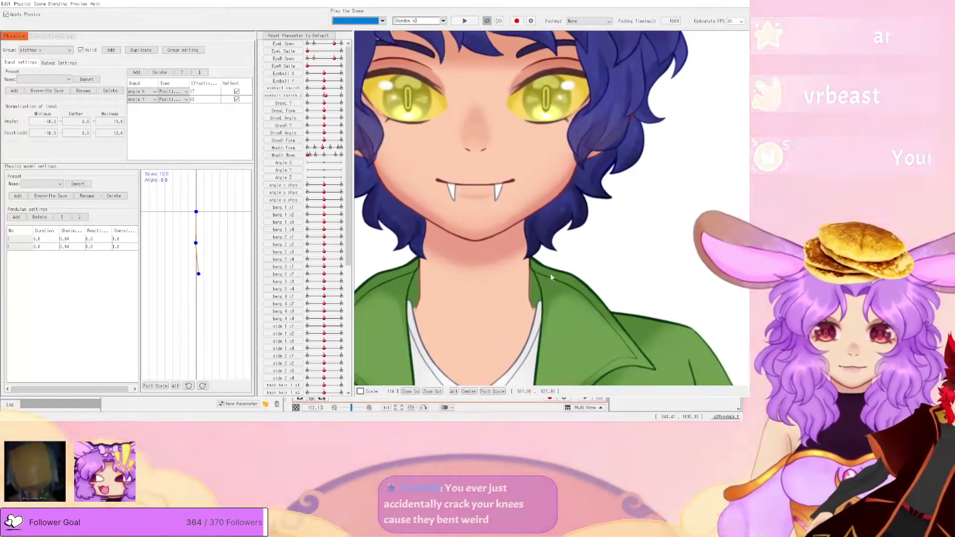
{"action": "scroll", "coordinate": [551, 276], "scroll_direction": "down", "scroll_amount": 5}
{"action": "scroll", "coordinate": [551, 356], "scroll_direction": "up", "scroll_amount": 6}
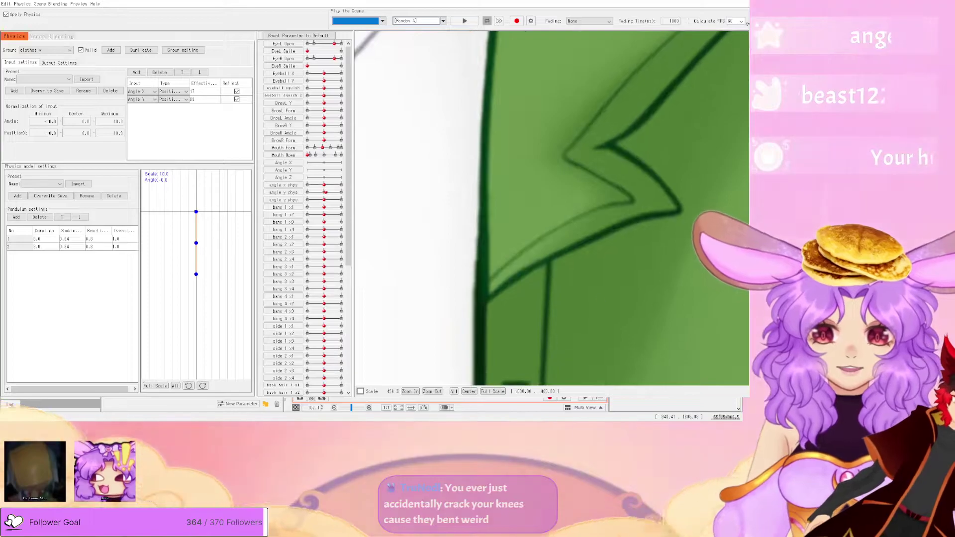
{"action": "left_click", "coordinate": [742, 3]}
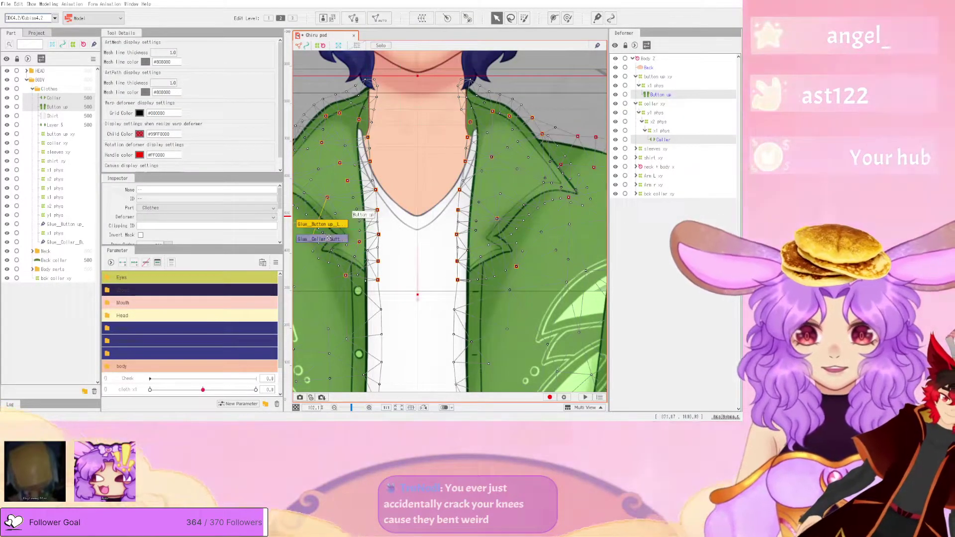
- Open the glue between Collar and Button up for weight editing, and test the whole shirt in the physics settings
{"action": "double_click", "coordinate": [328, 238]}
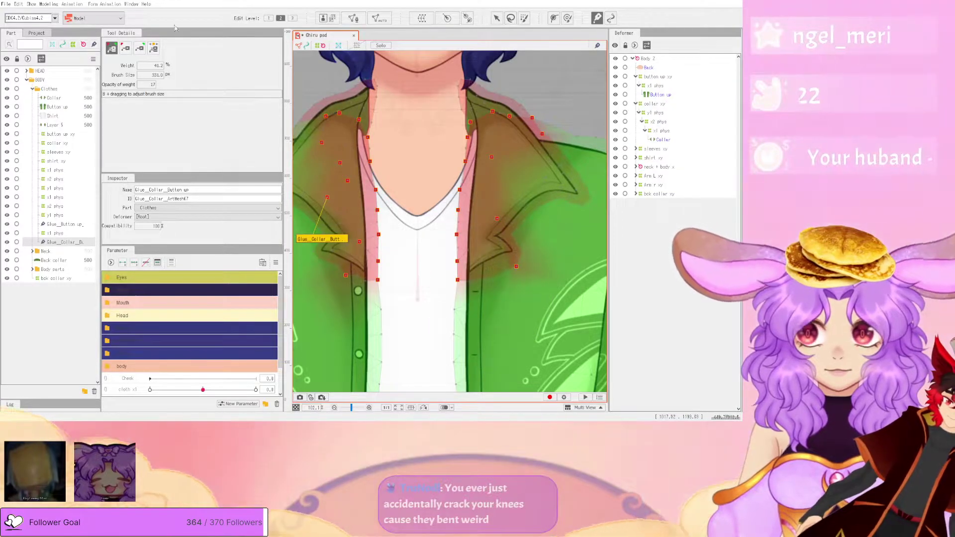
{"action": "left_click", "coordinate": [49, 4]}
{"action": "left_click", "coordinate": [85, 160]}
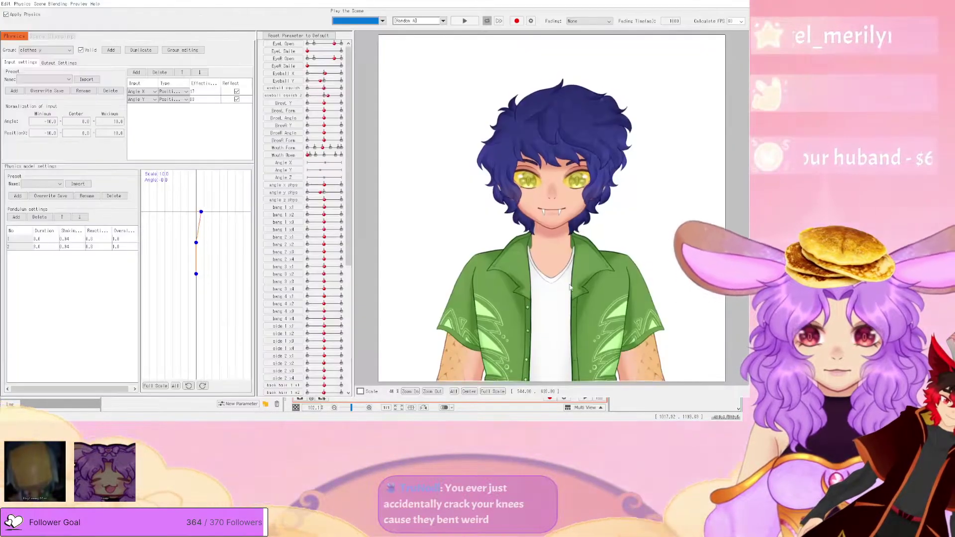
{"action": "left_click", "coordinate": [735, 3]}
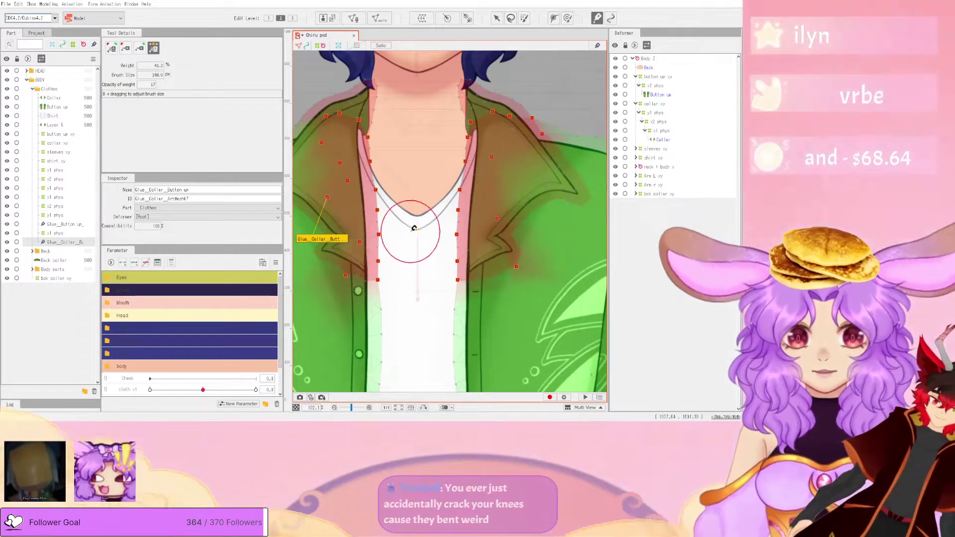
- Brush the glue weights around the right-hand lapel's lower corner, and test the shirt with the head turned in the physics settings
{"action": "scroll", "coordinate": [426, 234], "scroll_direction": "up", "scroll_amount": 2}
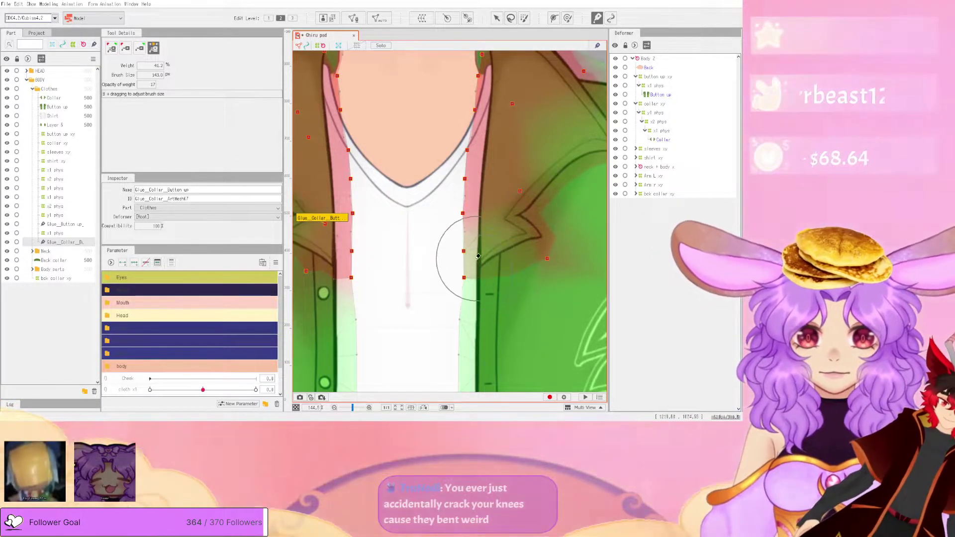
{"action": "left_click", "coordinate": [48, 4]}
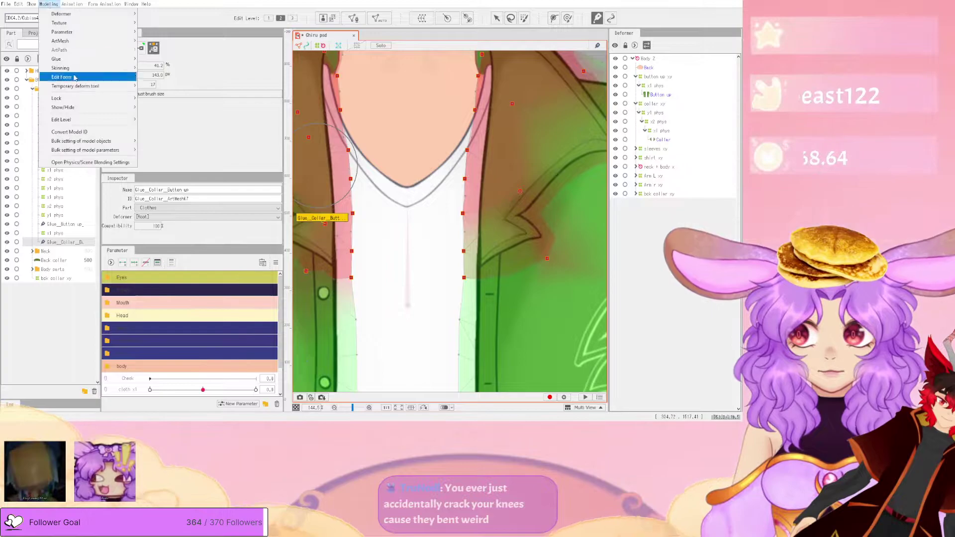
{"action": "left_click", "coordinate": [65, 162]}
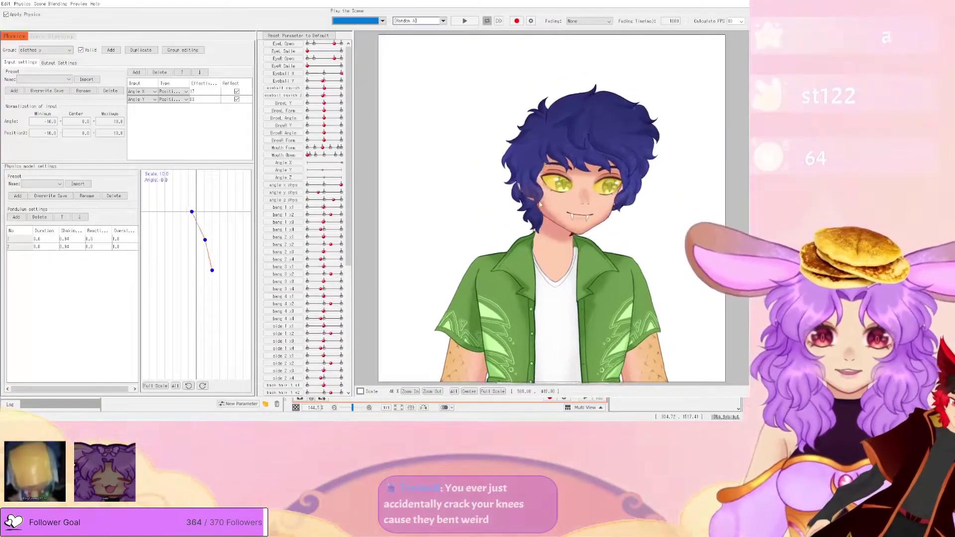
{"action": "left_click", "coordinate": [741, 3]}
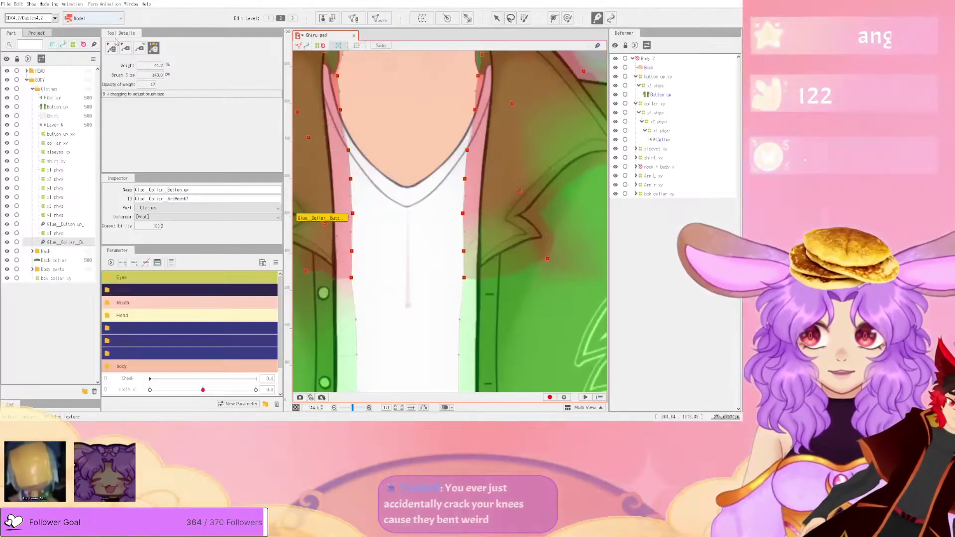
- Switch to the Button up's glue weights, and repeatedly test the shirt under head movement in the physics settings
{"action": "left_click", "coordinate": [140, 47]}
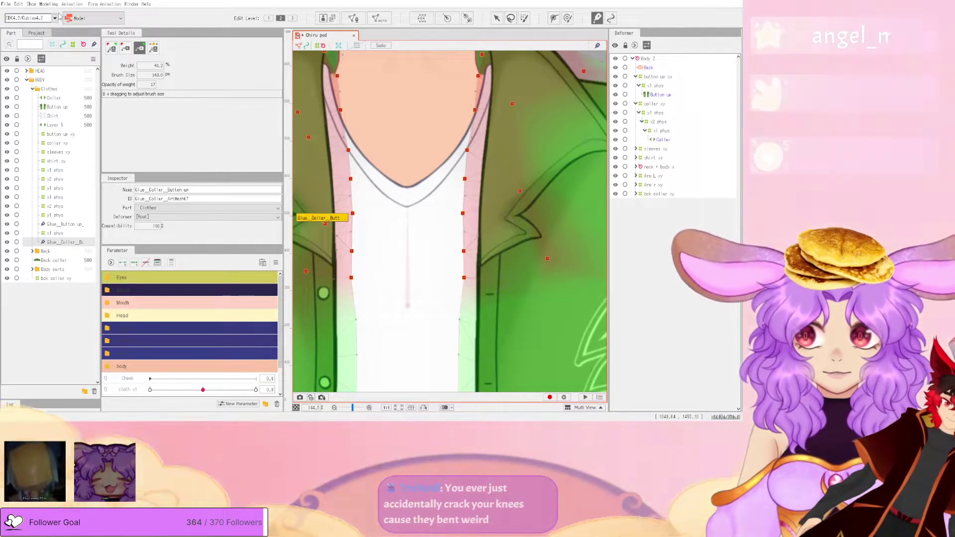
{"action": "left_click", "coordinate": [51, 165]}
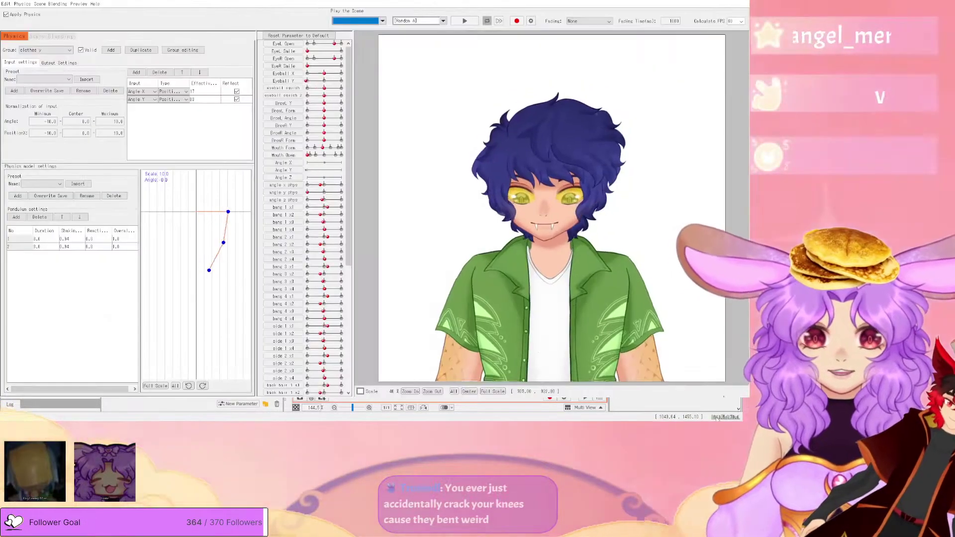
{"action": "key", "text": "alt+Tab"}
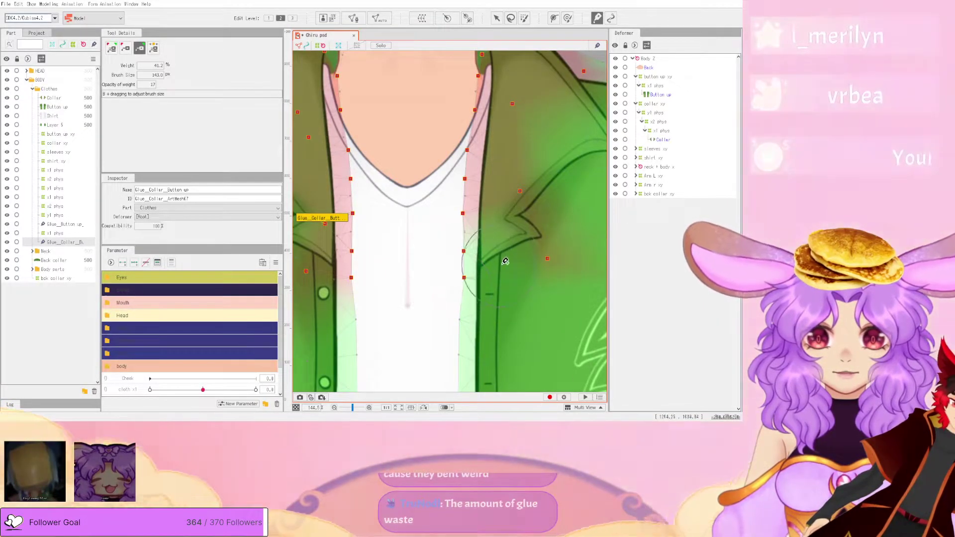
{"action": "left_click", "coordinate": [48, 4]}
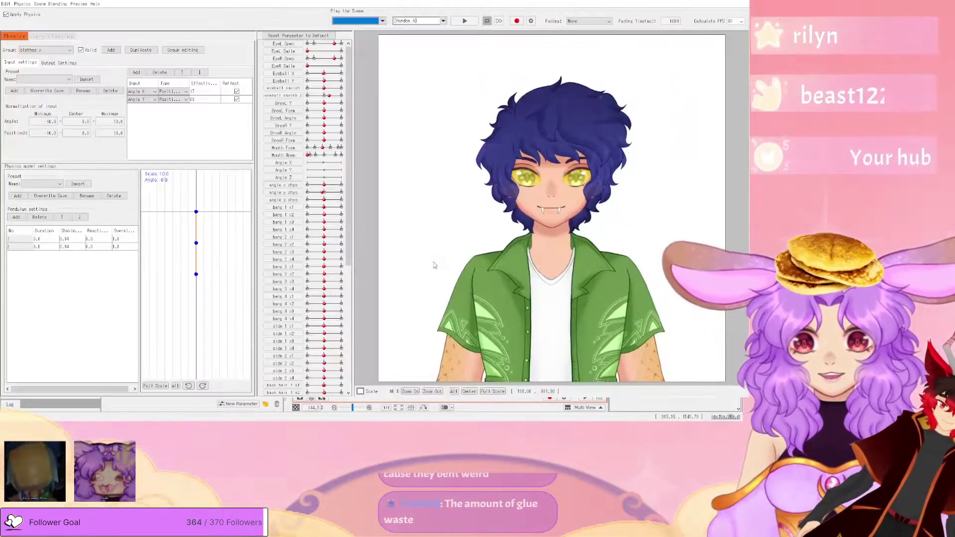
{"action": "left_click_drag", "start_coordinate": [433, 264], "coordinate": [738, 20]}
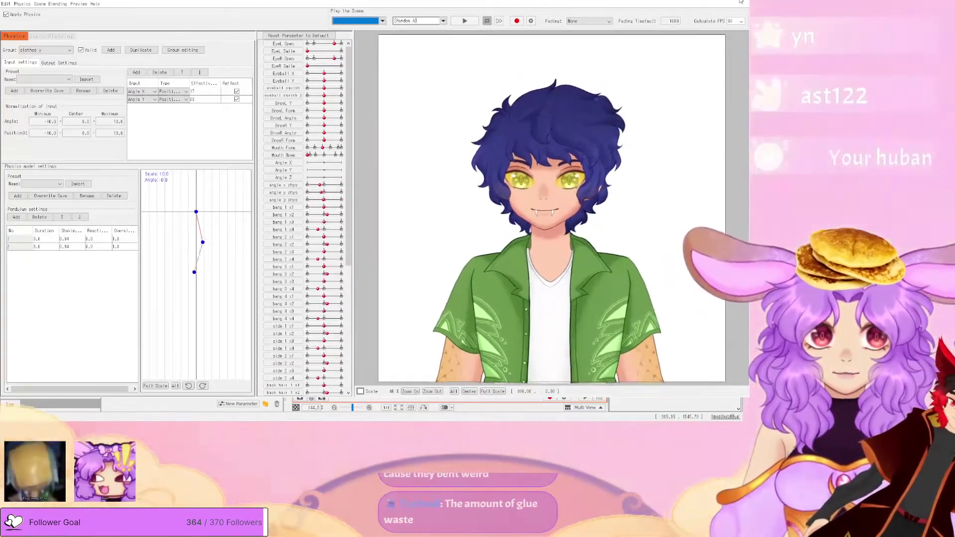
{"action": "left_click", "coordinate": [738, 1]}
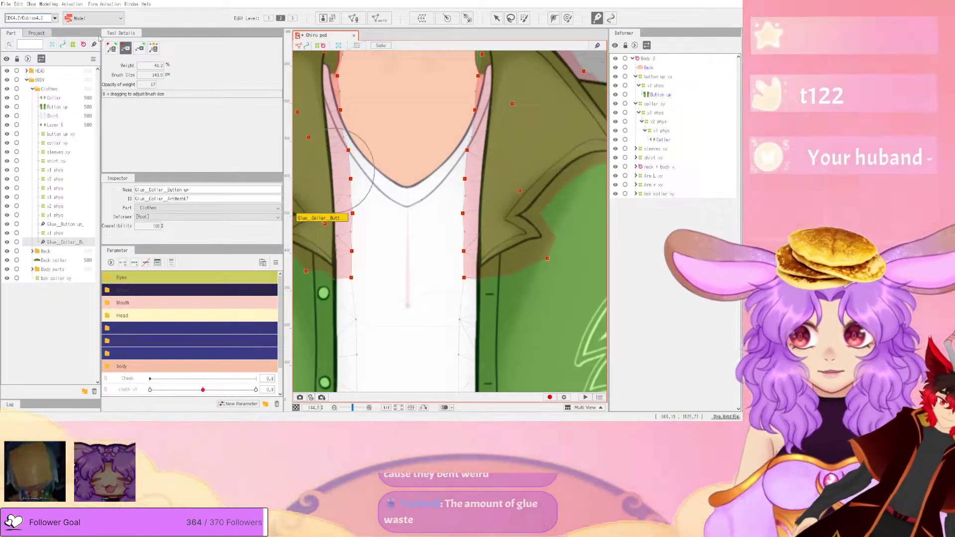
- Brush the combined Collar and Button up glue weights around the right-hand lapel's lower corner, and test the shirt up close in the physics settings
{"action": "left_click", "coordinate": [112, 48]}
{"action": "mouse_move", "coordinate": [567, 315]}
{"action": "left_mouse_down"}
{"action": "mouse_move", "coordinate": [473, 274]}
{"action": "mouse_move", "coordinate": [501, 275]}
{"action": "mouse_move", "coordinate": [514, 258]}
{"action": "mouse_move", "coordinate": [502, 255]}
{"action": "left_mouse_up"}
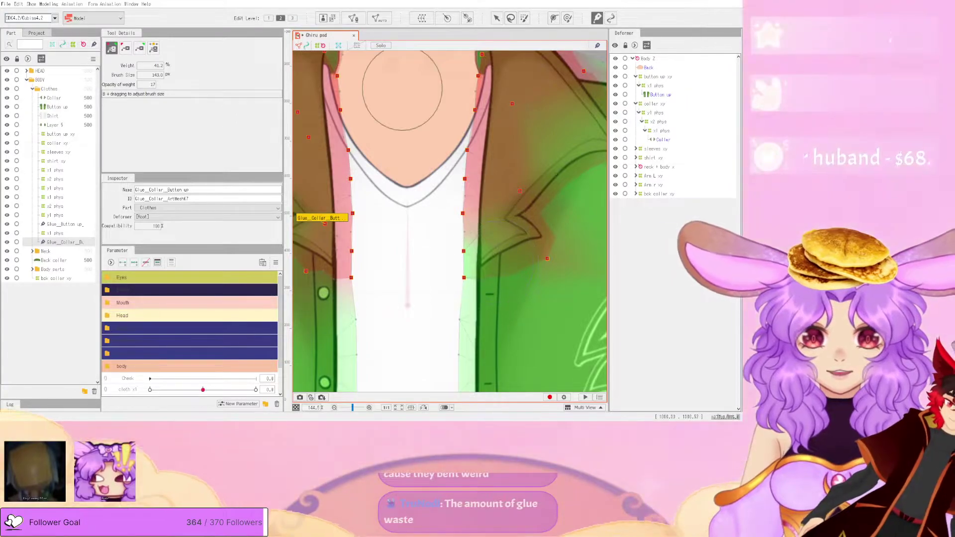
{"action": "left_click", "coordinate": [48, 4]}
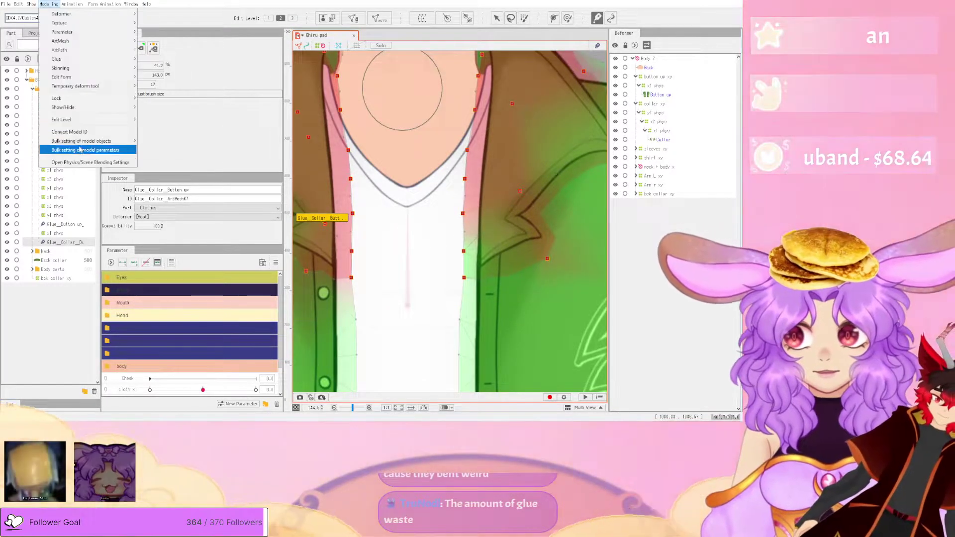
{"action": "left_click", "coordinate": [83, 163]}
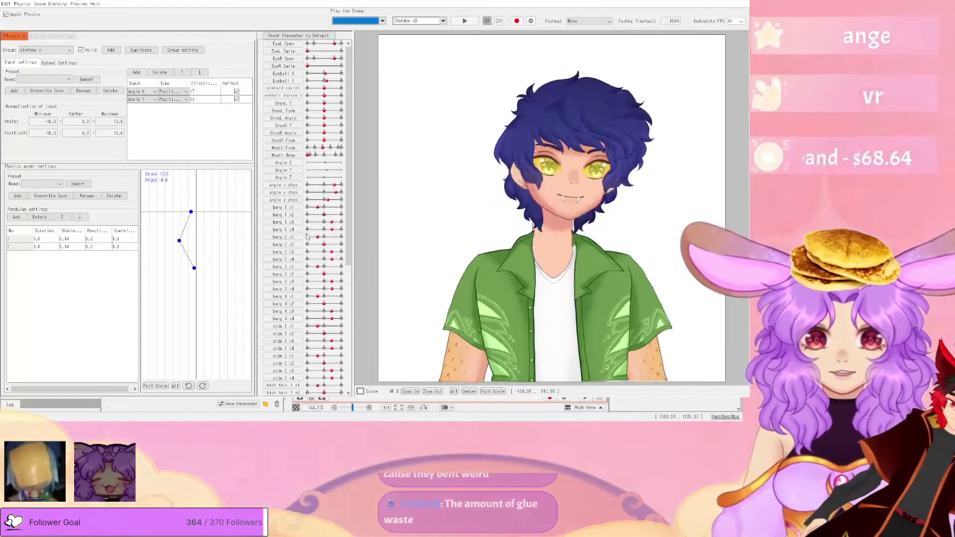
{"action": "scroll", "coordinate": [680, 310], "scroll_direction": "up", "scroll_amount": 5}
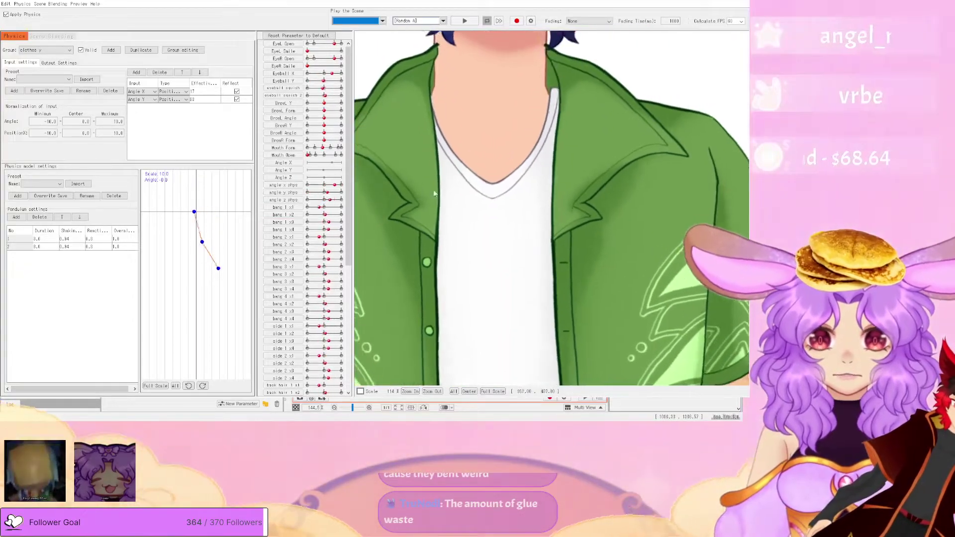
{"action": "left_click_drag", "start_coordinate": [638, 352], "coordinate": [747, 320]}
{"action": "key", "text": "alt+F4"}
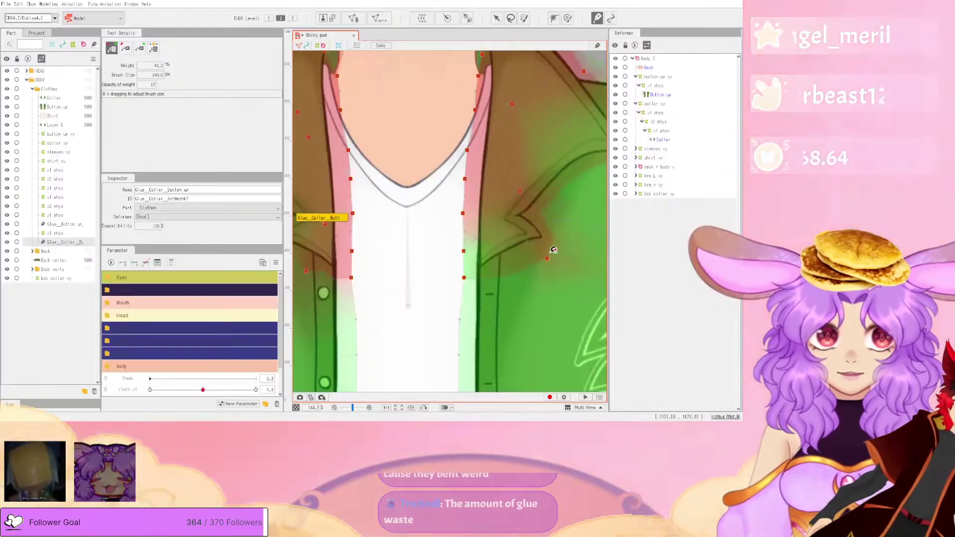
- Brush the glue weights along the shirt's right-hand front edge beside the neckline, and test the whole shirt in the physics settings
{"action": "scroll", "coordinate": [536, 251], "scroll_direction": "down", "scroll_amount": 3}
{"action": "scroll", "coordinate": [533, 242], "scroll_direction": "up", "scroll_amount": 2}
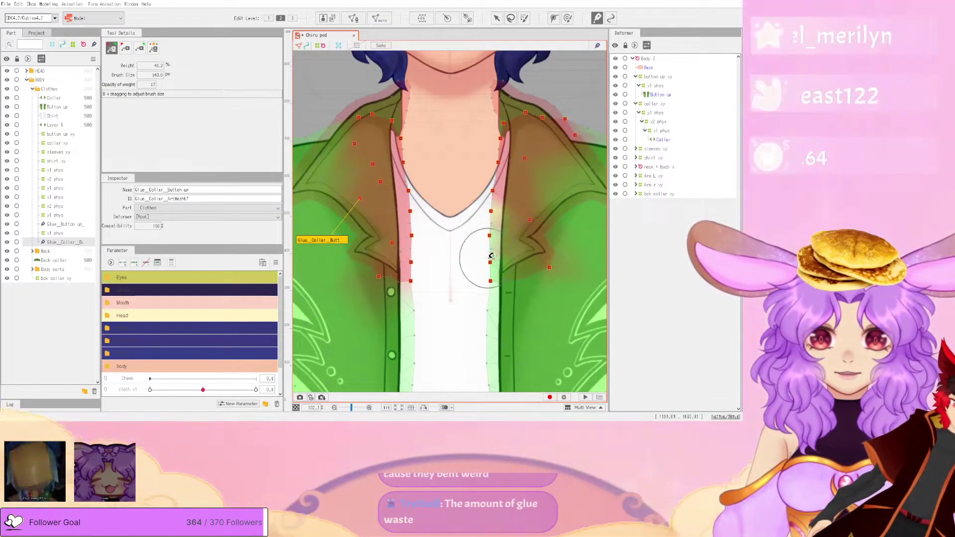
{"action": "left_click", "coordinate": [49, 4]}
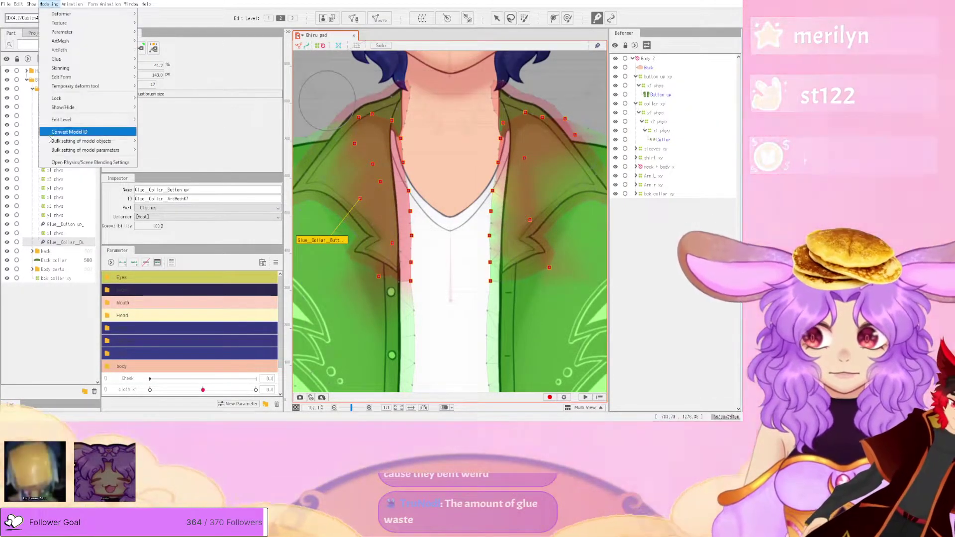
{"action": "left_click", "coordinate": [92, 162]}
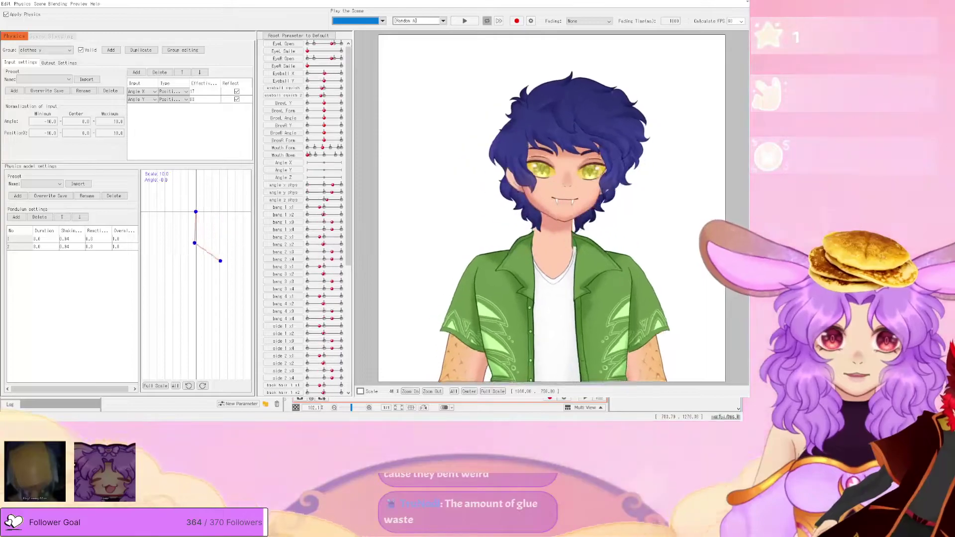
{"action": "left_click", "coordinate": [744, 2]}
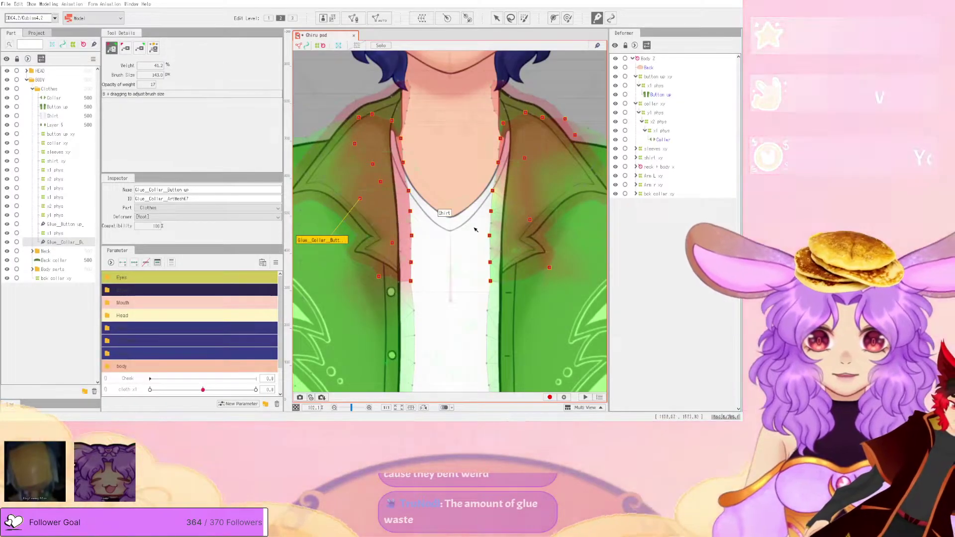
- Refine the glue weights where the right-hand lapel meets the front edge, and test the result under head movement in the physics settings
{"action": "scroll", "coordinate": [518, 269], "scroll_direction": "up", "scroll_amount": 3}
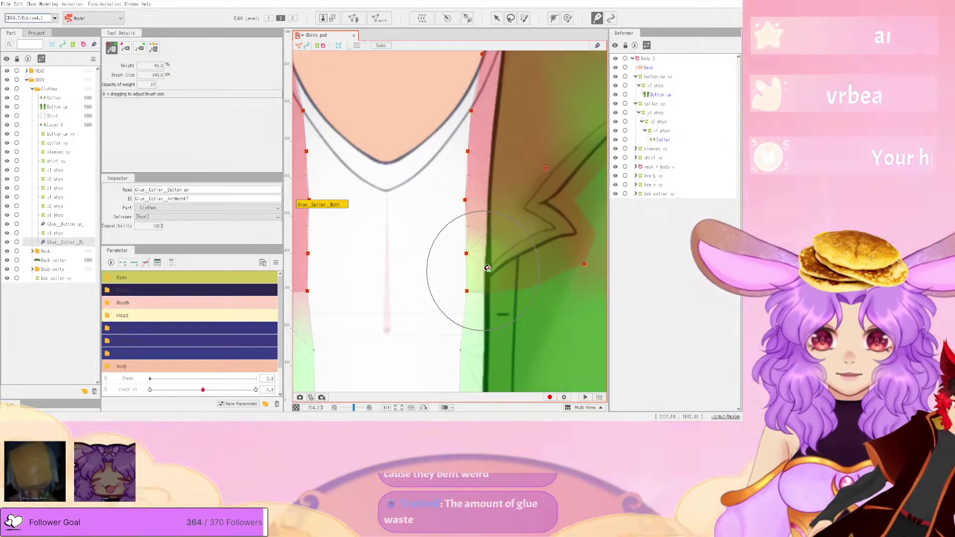
{"action": "left_click", "coordinate": [49, 4]}
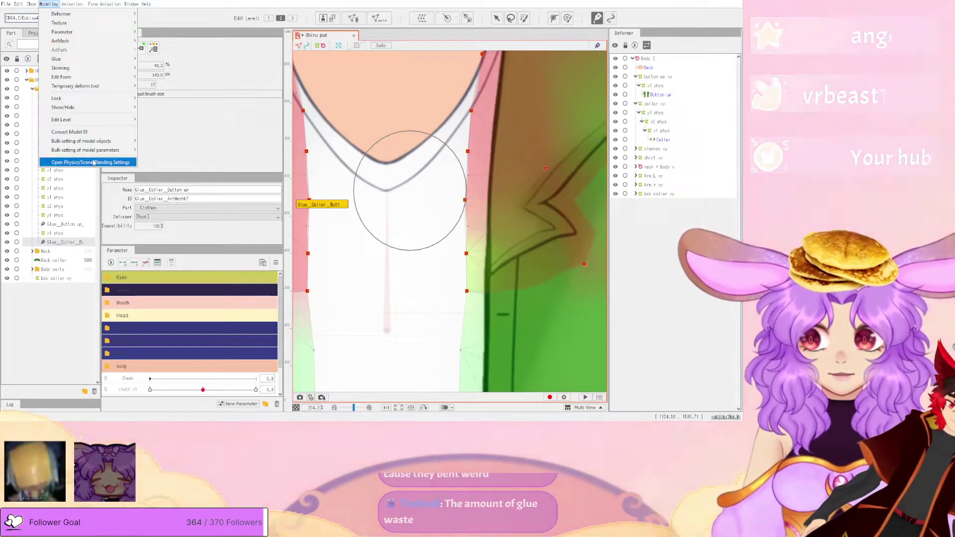
{"action": "left_click", "coordinate": [97, 162]}
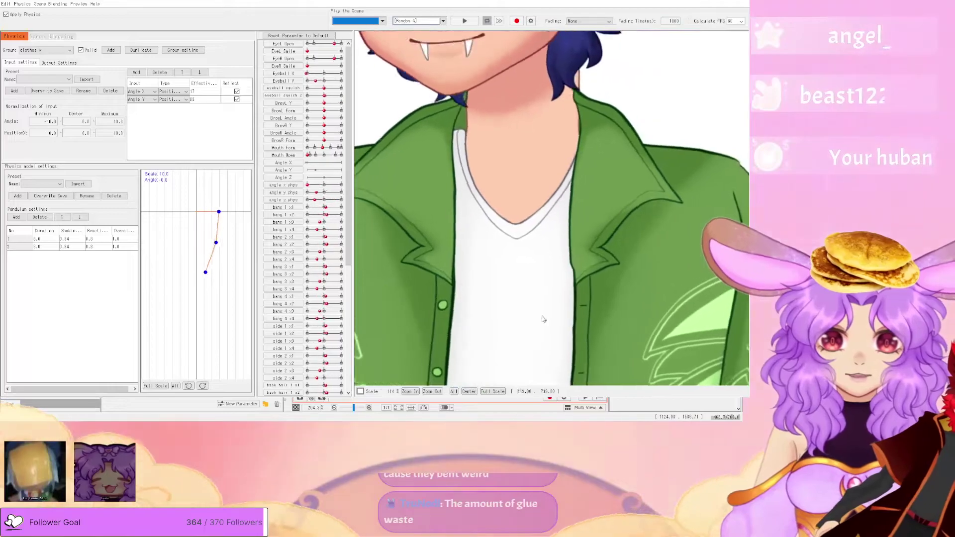
{"action": "scroll", "coordinate": [640, 277], "scroll_direction": "down", "scroll_amount": 4}
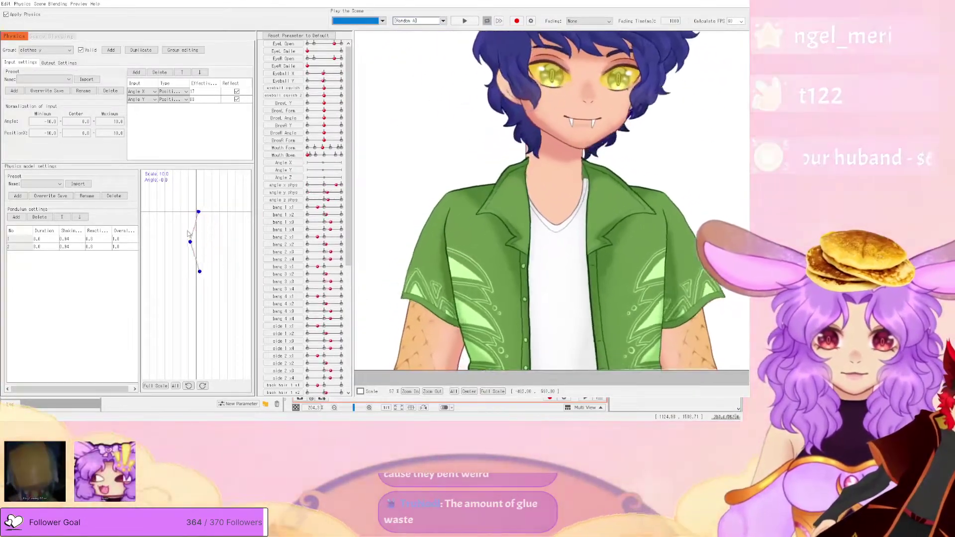
{"action": "key", "text": "alt+Tab"}
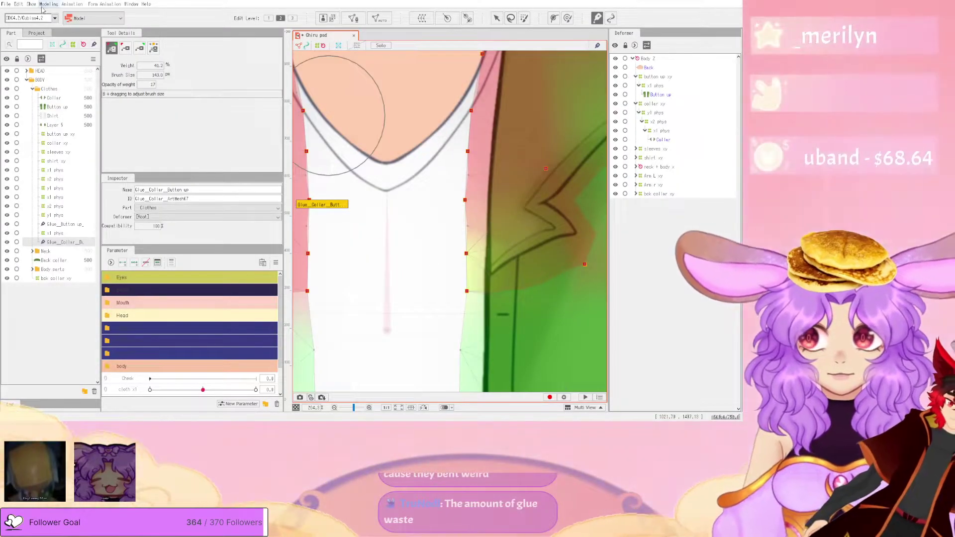
- Test the shirt repeatedly under head movement in the physics settings, both up close and in full view, and return to the model
{"action": "left_click", "coordinate": [93, 162]}
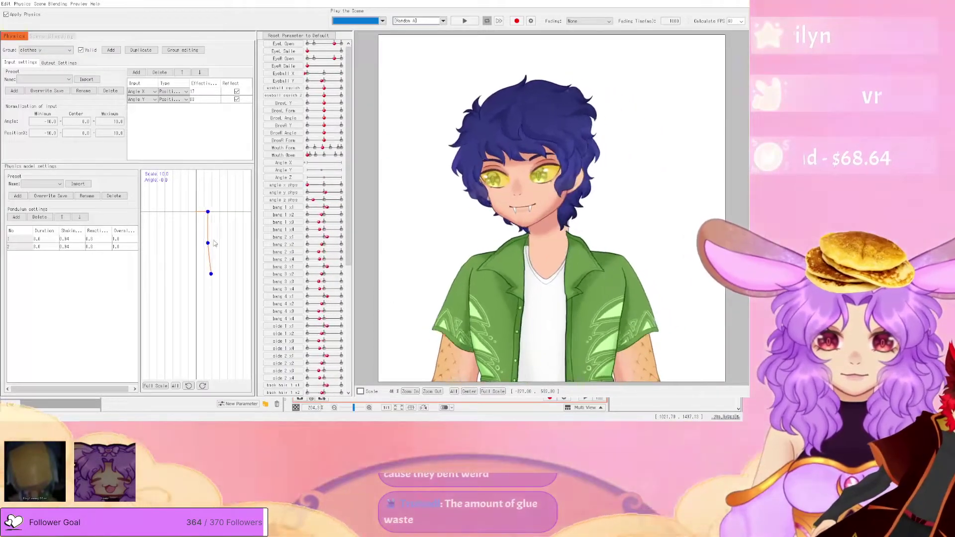
{"action": "scroll", "coordinate": [464, 314], "scroll_direction": "up", "scroll_amount": 2}
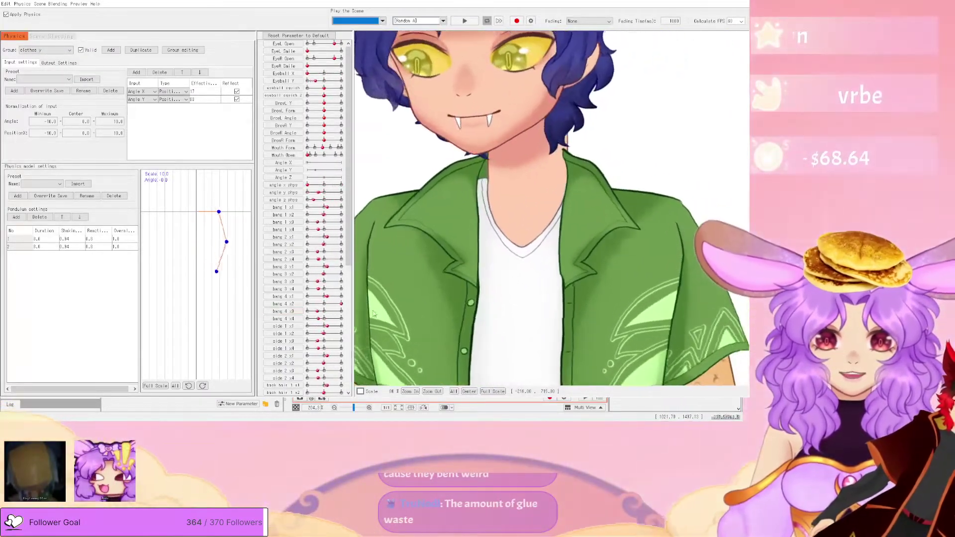
{"action": "scroll", "coordinate": [542, 233], "scroll_direction": "down", "scroll_amount": 2}
{"action": "scroll", "coordinate": [542, 232], "scroll_direction": "up", "scroll_amount": 2}
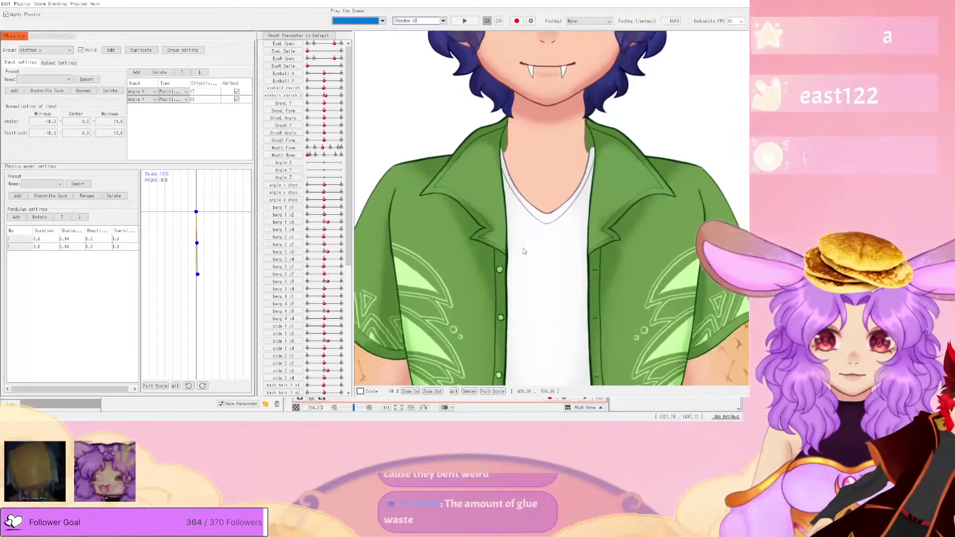
{"action": "scroll", "coordinate": [524, 251], "scroll_direction": "down", "scroll_amount": 2}
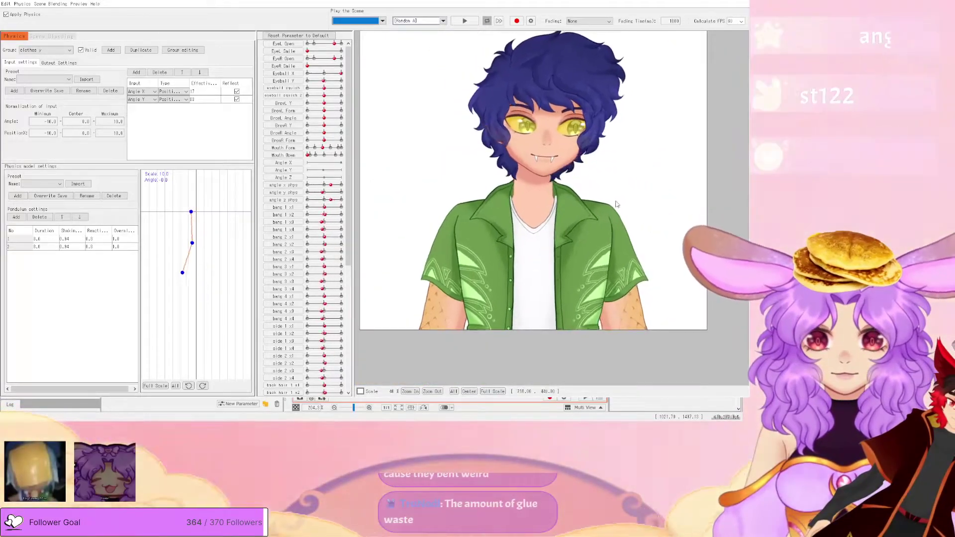
{"action": "left_click_drag", "start_coordinate": [505, 271], "coordinate": [528, 150]}
{"action": "left_click_drag", "start_coordinate": [485, 299], "coordinate": [418, 316]}
{"action": "left_click_drag", "start_coordinate": [619, 127], "coordinate": [746, 15]}
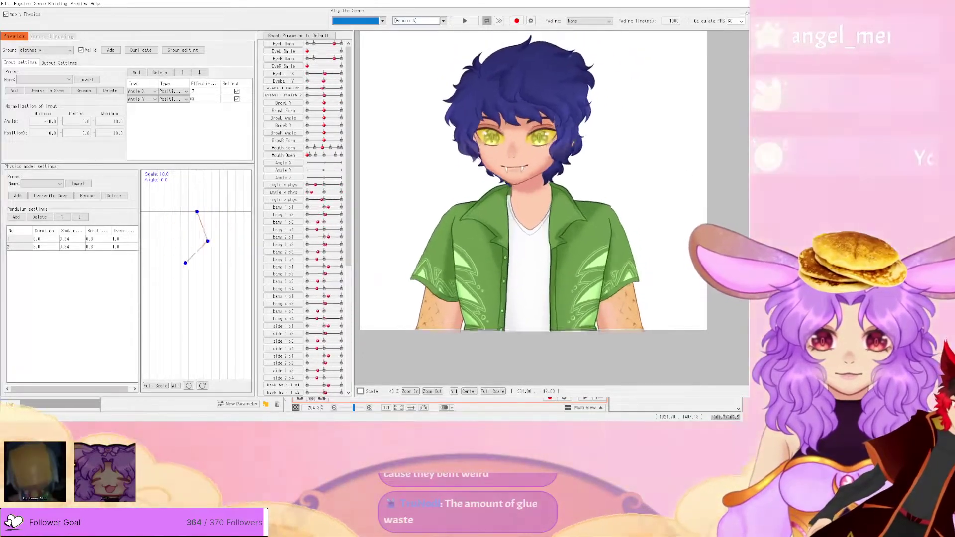
{"action": "left_click", "coordinate": [748, 1]}
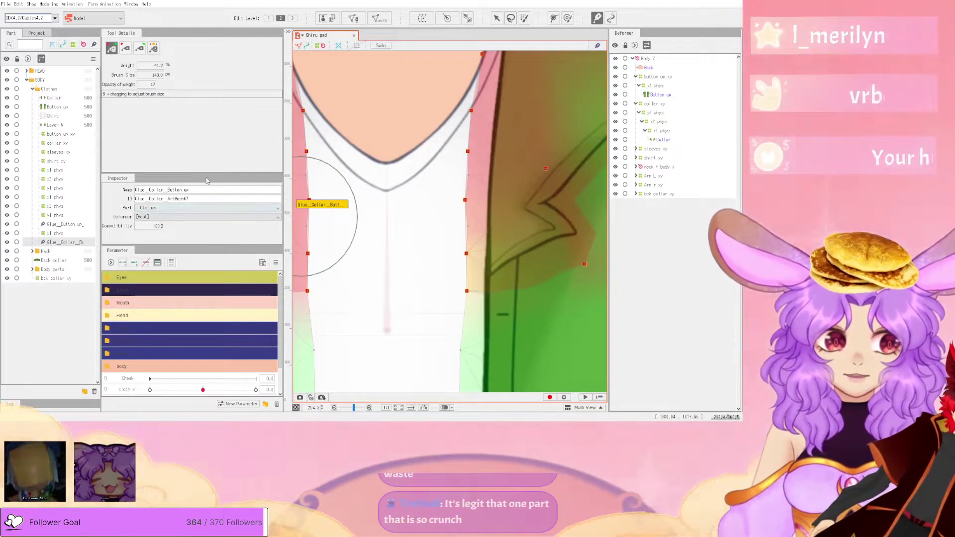
{"action": "left_click", "coordinate": [48, 4]}
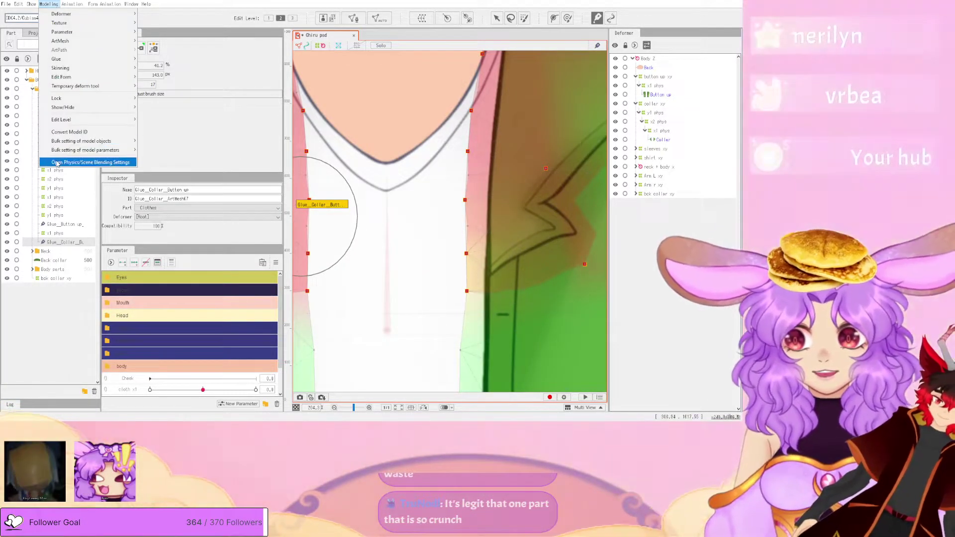
{"action": "key", "text": "alt+Tab"}
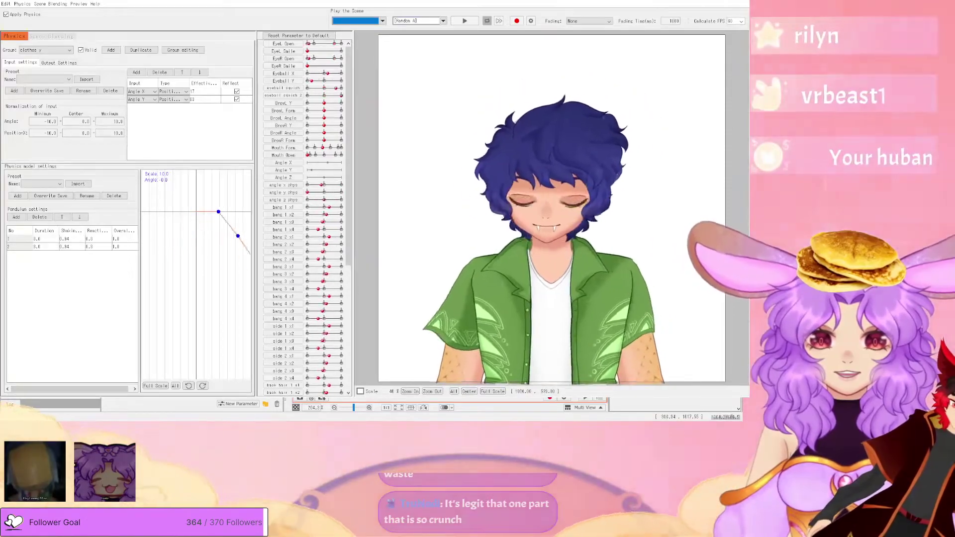
{"action": "key", "text": "alt+Tab"}
- Leave glue editing for the selection tool, and sweep the three cloth parameters in turn to check the whole shirt's deformation
{"action": "scroll", "coordinate": [442, 233], "scroll_direction": "down", "scroll_amount": 8}
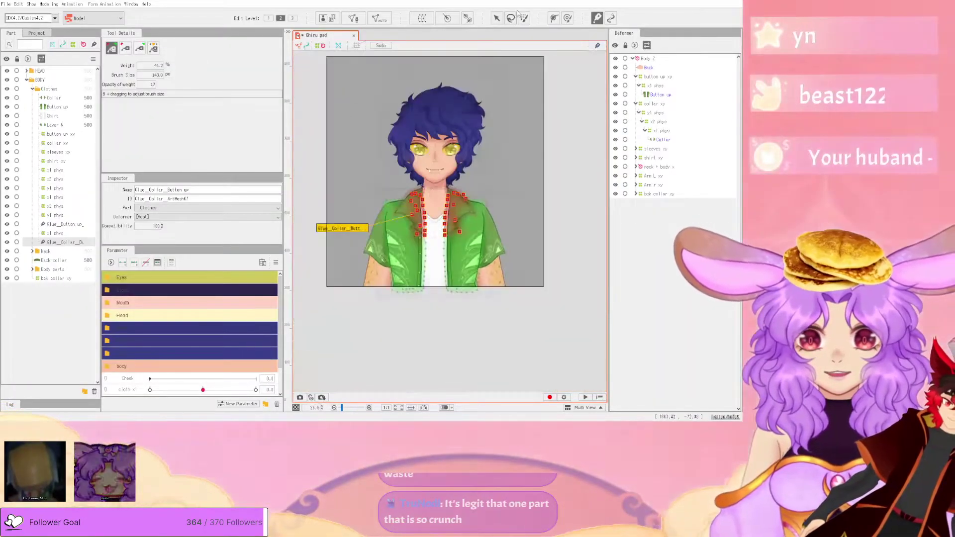
{"action": "left_click", "coordinate": [497, 19]}
{"action": "scroll", "coordinate": [411, 275], "scroll_direction": "up", "scroll_amount": 3}
{"action": "scroll", "coordinate": [155, 356], "scroll_direction": "down", "scroll_amount": 2}
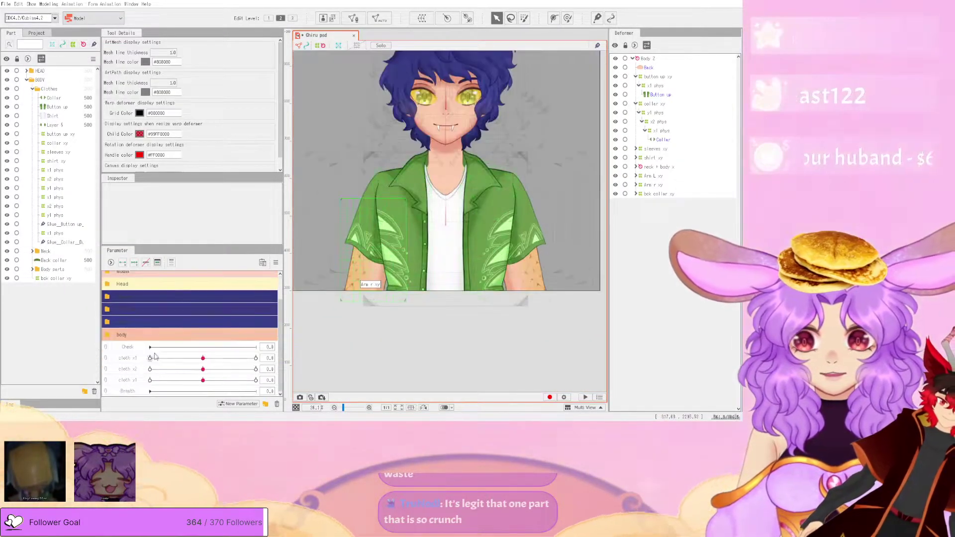
{"action": "left_click_drag", "start_coordinate": [191, 361], "coordinate": [140, 361]}
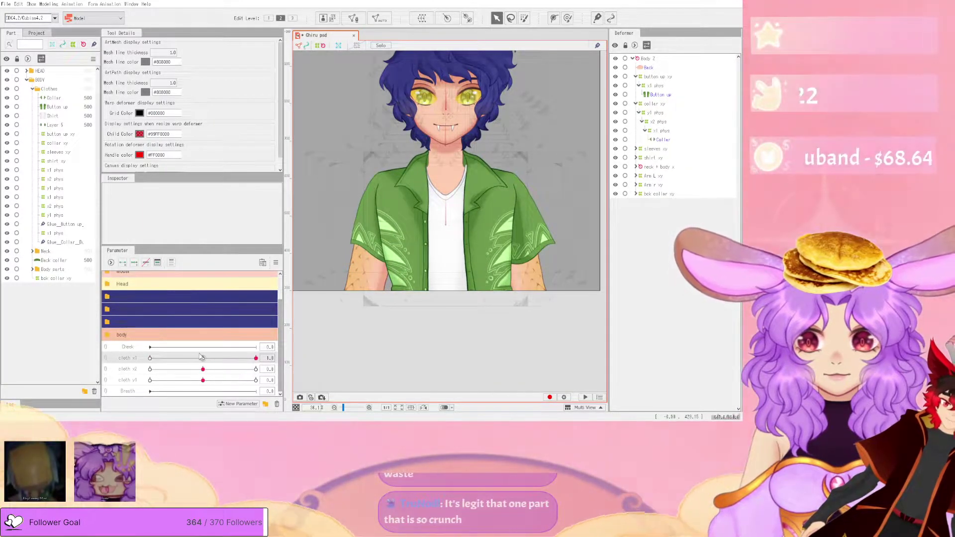
{"action": "left_click_drag", "start_coordinate": [203, 369], "coordinate": [214, 388]}
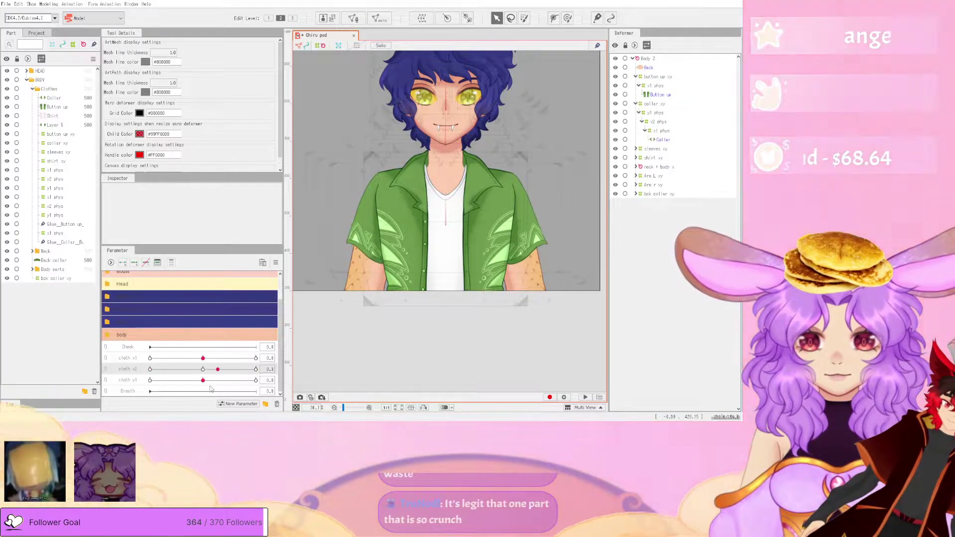
{"action": "left_click_drag", "start_coordinate": [153, 393], "coordinate": [205, 383]}
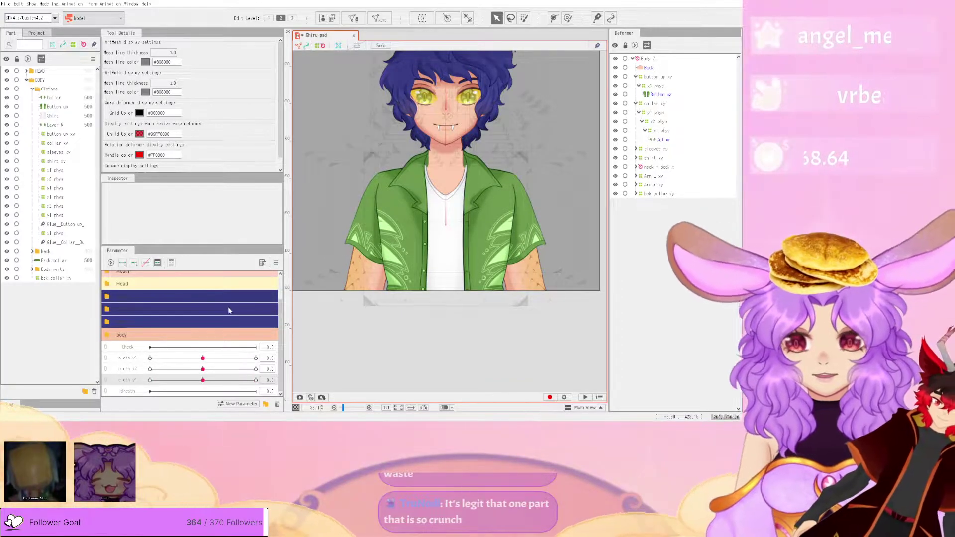
- Inspect the collar and button-up front close up while sweeping the three cloth parameters, leaving the first one at 1.0
{"action": "scroll", "coordinate": [477, 198], "scroll_direction": "up", "scroll_amount": 3}
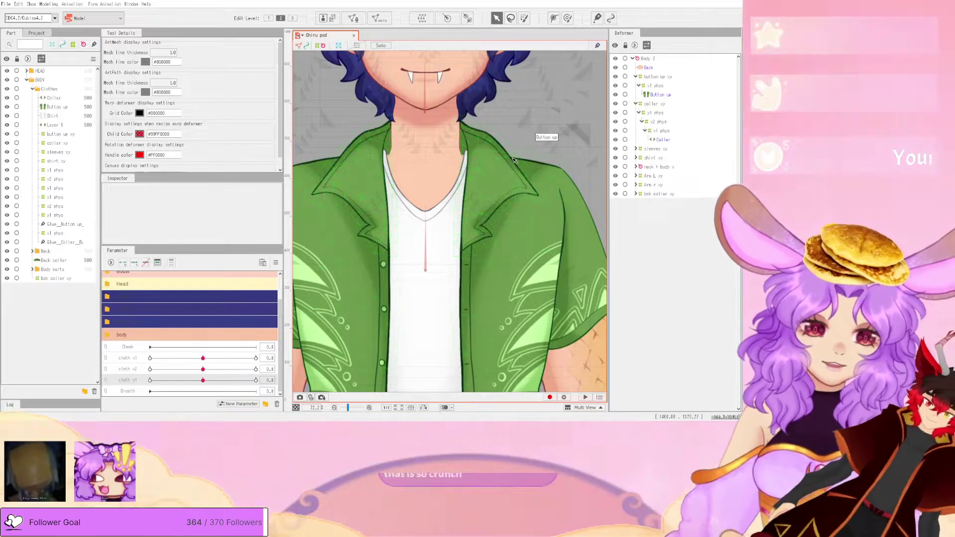
{"action": "scroll", "coordinate": [514, 159], "scroll_direction": "up", "scroll_amount": 5}
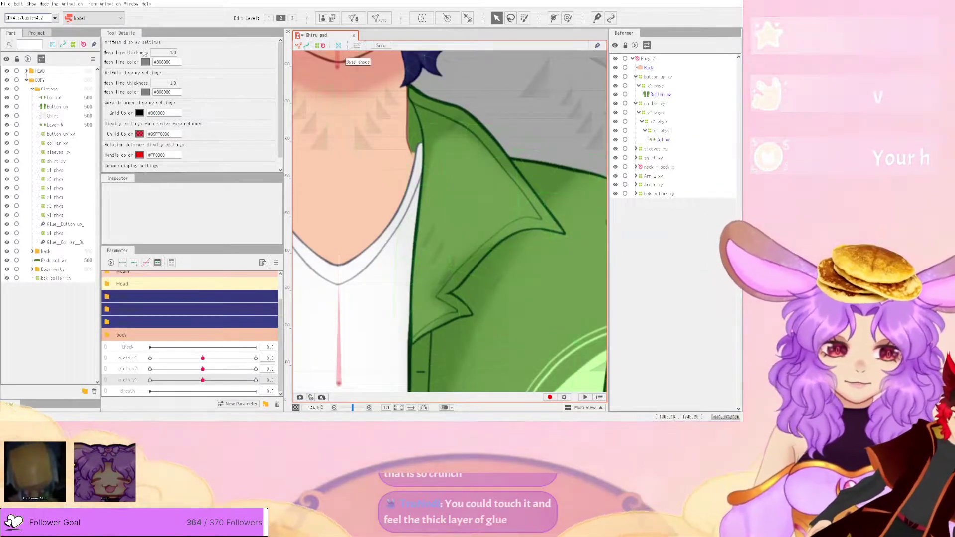
{"action": "scroll", "coordinate": [430, 220], "scroll_direction": "down", "scroll_amount": 12}
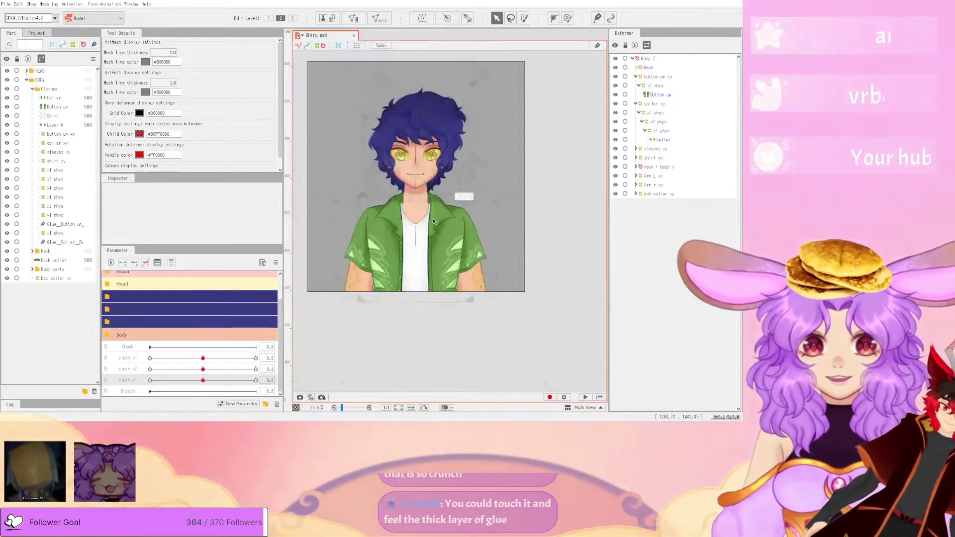
{"action": "scroll", "coordinate": [425, 250], "scroll_direction": "up", "scroll_amount": 7}
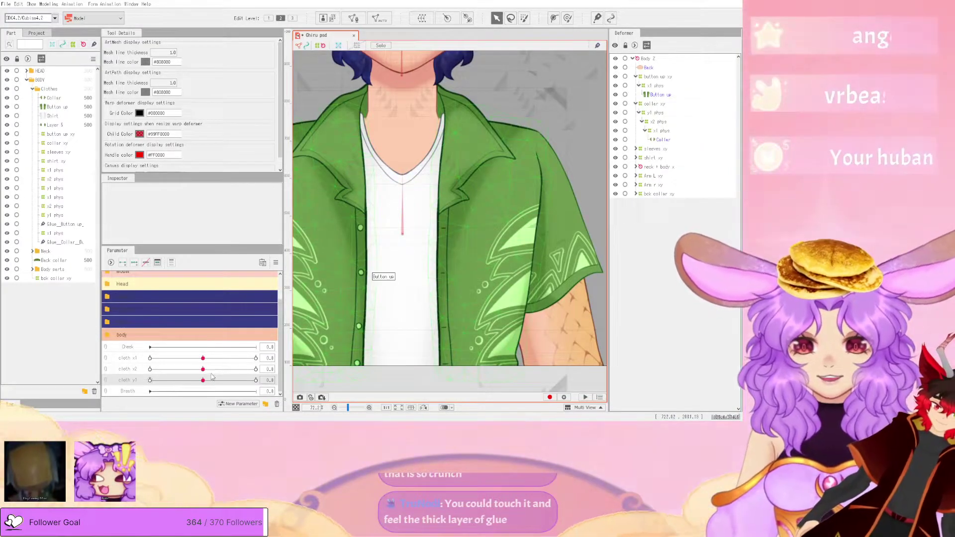
{"action": "left_click_drag", "start_coordinate": [228, 381], "coordinate": [192, 376]}
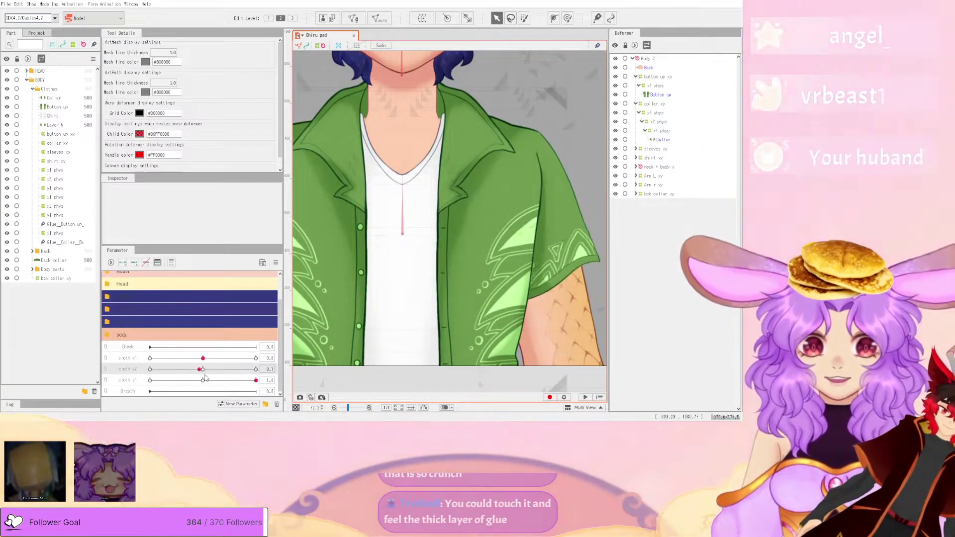
{"action": "left_click_drag", "start_coordinate": [255, 369], "coordinate": [130, 373]}
{"action": "left_click_drag", "start_coordinate": [203, 358], "coordinate": [157, 390]}
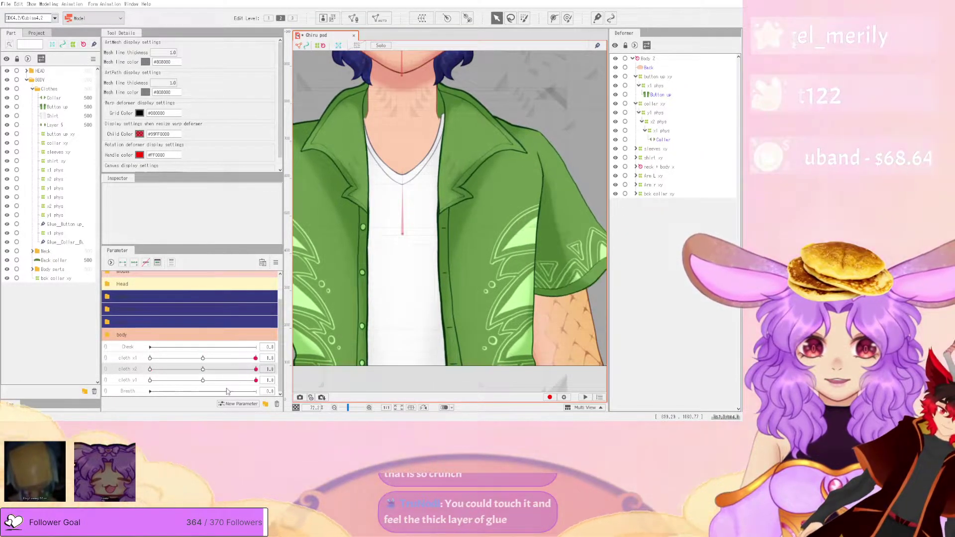
{"action": "left_click_drag", "start_coordinate": [205, 369], "coordinate": [142, 376]}
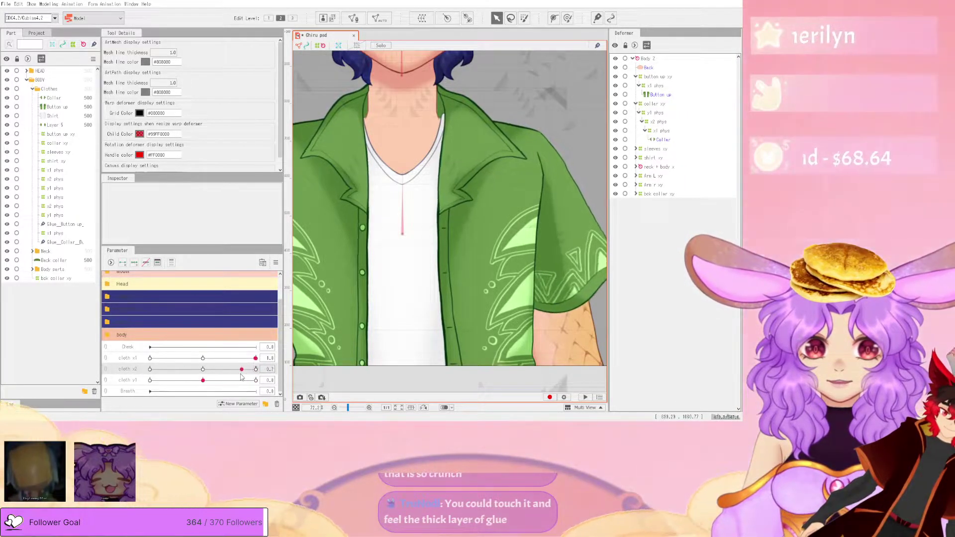
{"action": "left_click", "coordinate": [200, 370]}
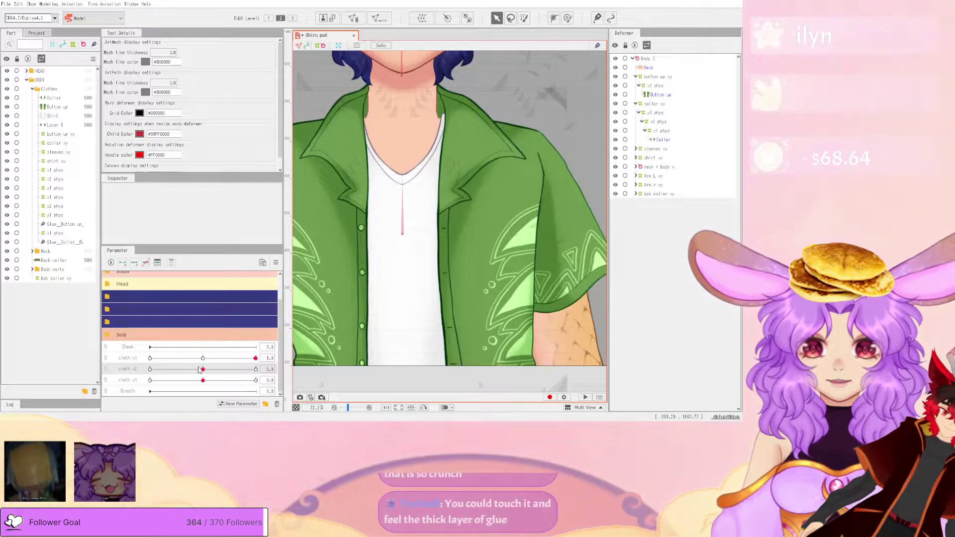
- Examine the collar's mesh around the right-hand lapel in mesh editing, and return to the model
{"action": "left_click", "coordinate": [353, 18]}
{"action": "scroll", "coordinate": [478, 198], "scroll_direction": "up", "scroll_amount": 3}
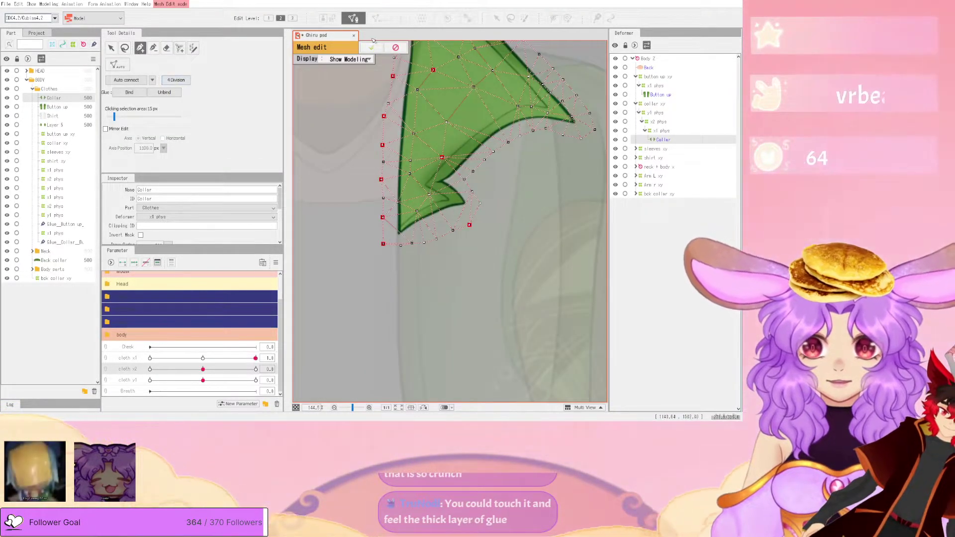
{"action": "left_click", "coordinate": [371, 47]}
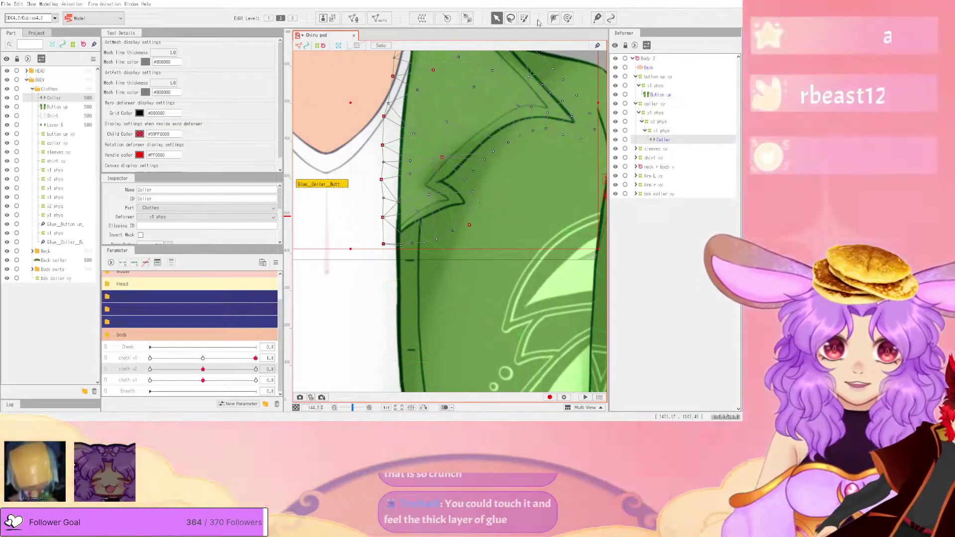
- Brush the collar-to-button-up glue weights around the right-hand lapel, and test them under head movement in the physics settings
{"action": "double_click", "coordinate": [324, 185]}
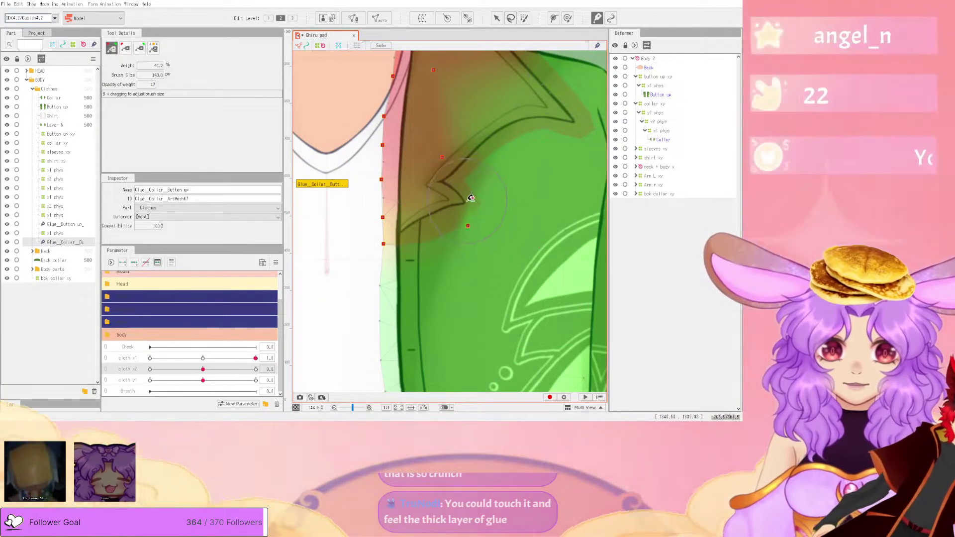
{"action": "left_click", "coordinate": [48, 4]}
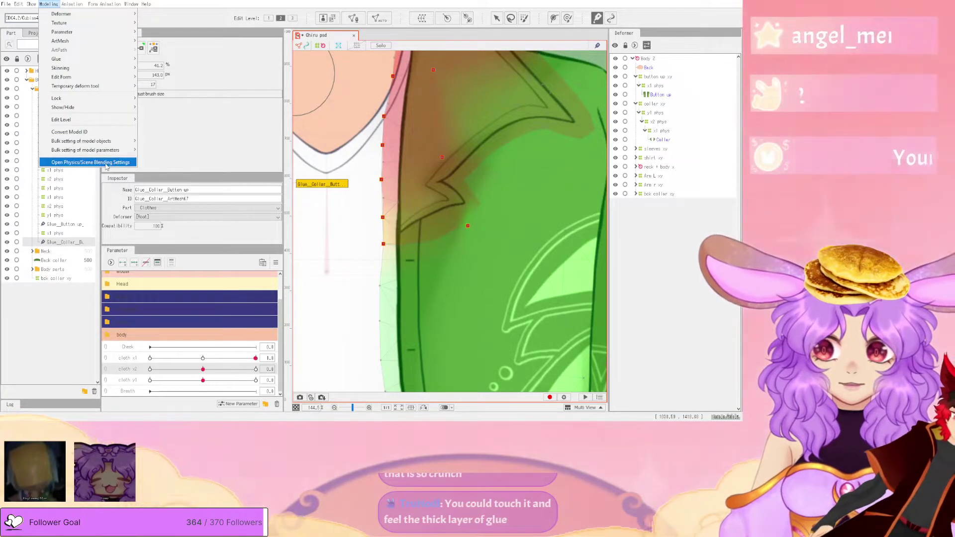
{"action": "left_click", "coordinate": [106, 163]}
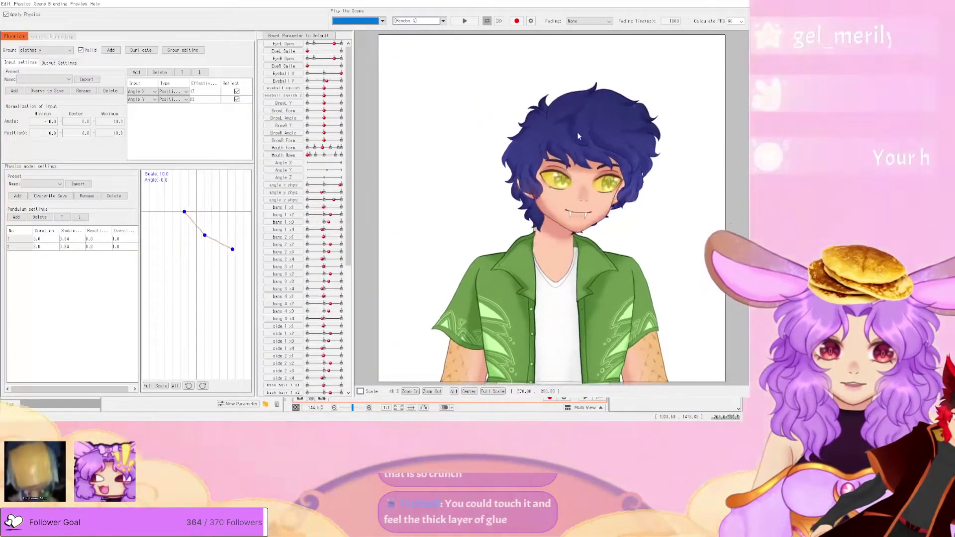
{"action": "scroll", "coordinate": [599, 328], "scroll_direction": "up", "scroll_amount": 5}
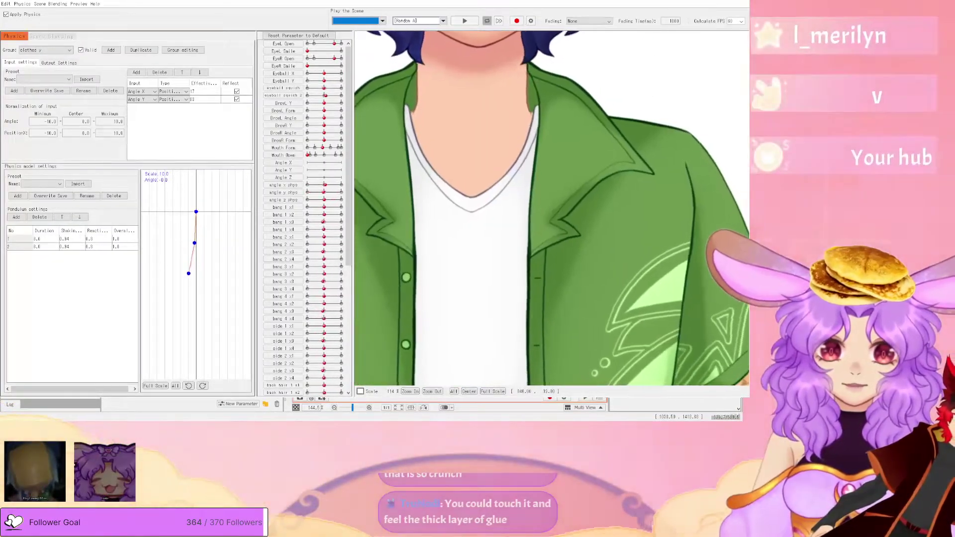
{"action": "left_click", "coordinate": [737, 1]}
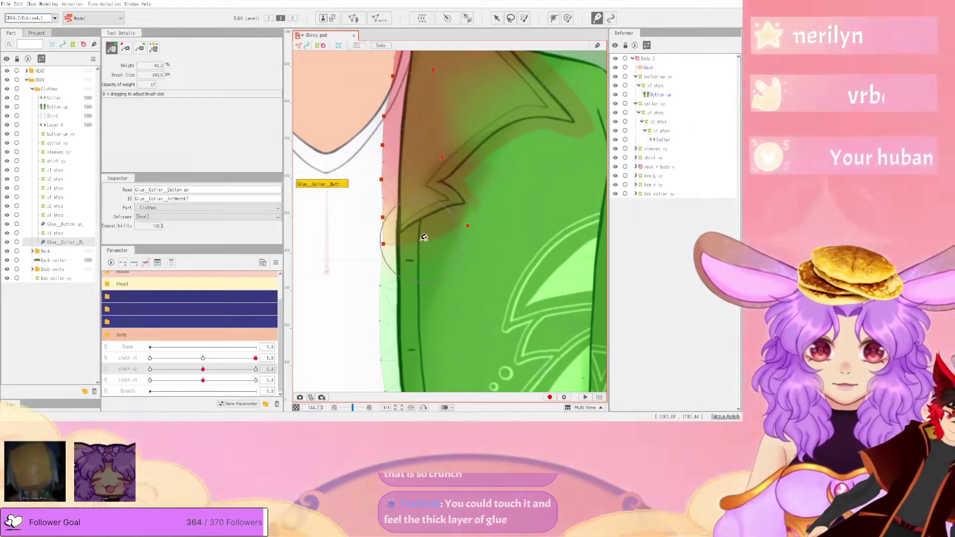
- Adjust the collar glue weights along the right-hand front edge below the neckline, and test that edge up close in the physics settings
{"action": "scroll", "coordinate": [456, 229], "scroll_direction": "down", "scroll_amount": 3}
{"action": "scroll", "coordinate": [426, 227], "scroll_direction": "up", "scroll_amount": 3}
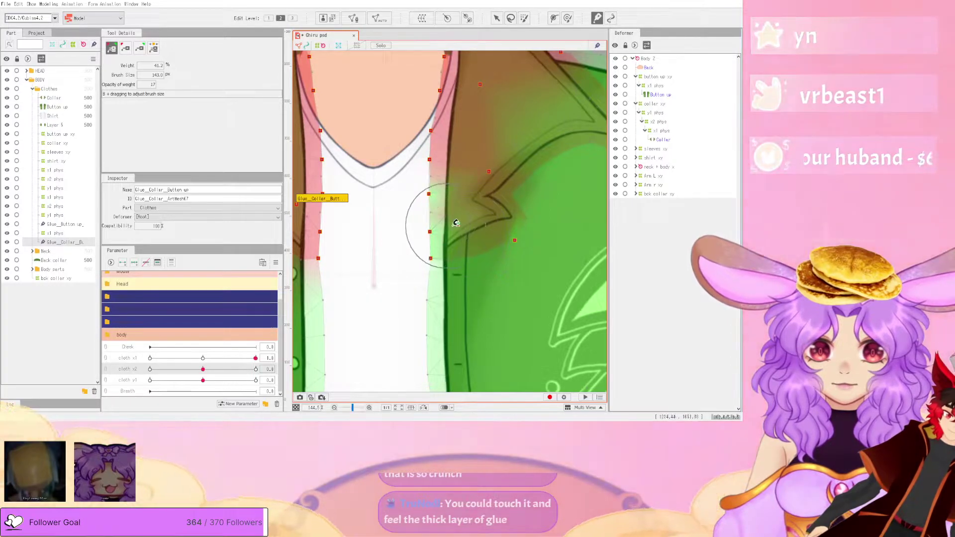
{"action": "left_click", "coordinate": [46, 4]}
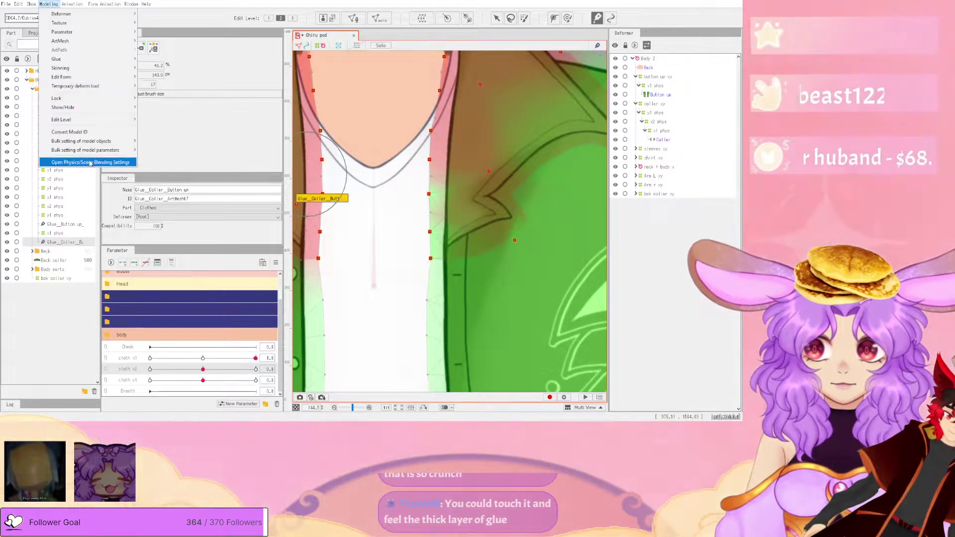
{"action": "left_click", "coordinate": [85, 158]}
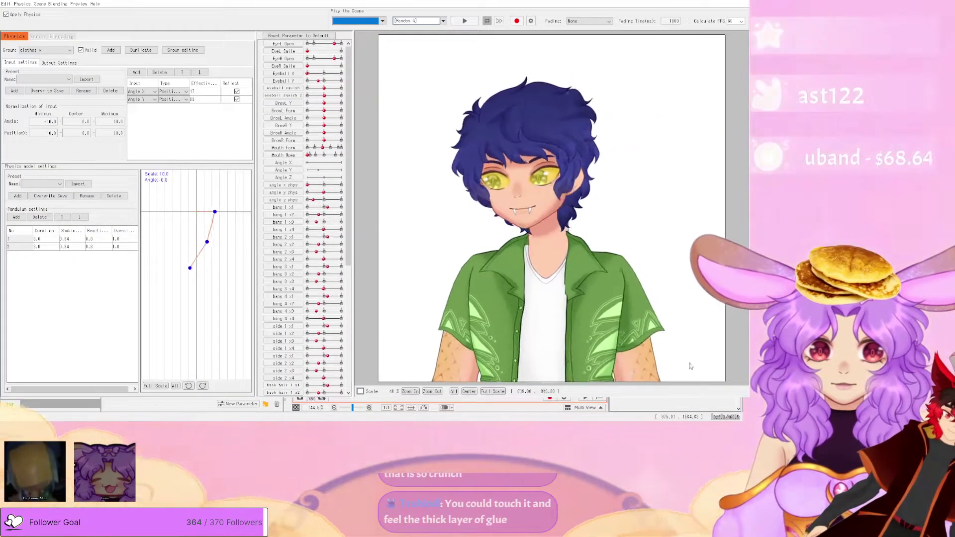
{"action": "scroll", "coordinate": [467, 186], "scroll_direction": "up", "scroll_amount": 5}
{"action": "left_click_drag", "start_coordinate": [599, 203], "coordinate": [746, 135]}
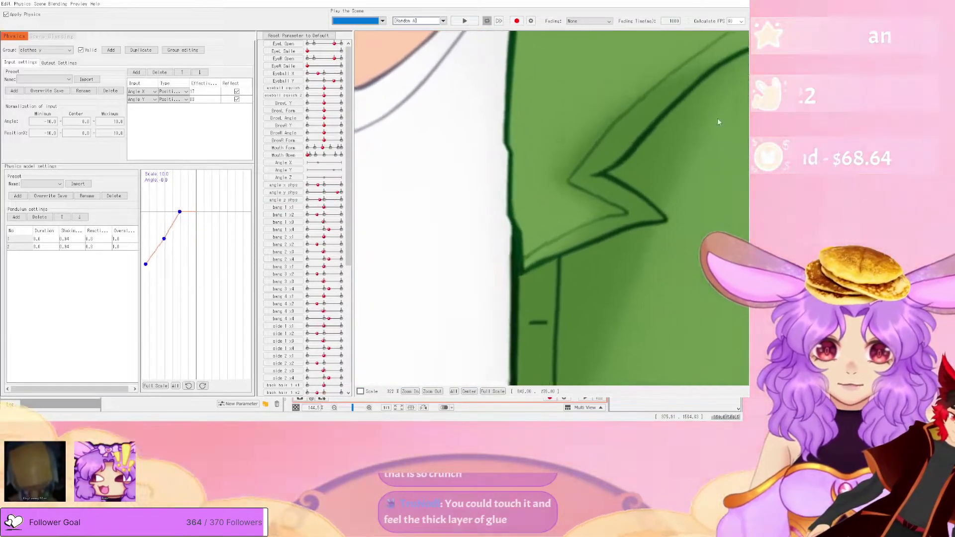
{"action": "left_click", "coordinate": [741, 2]}
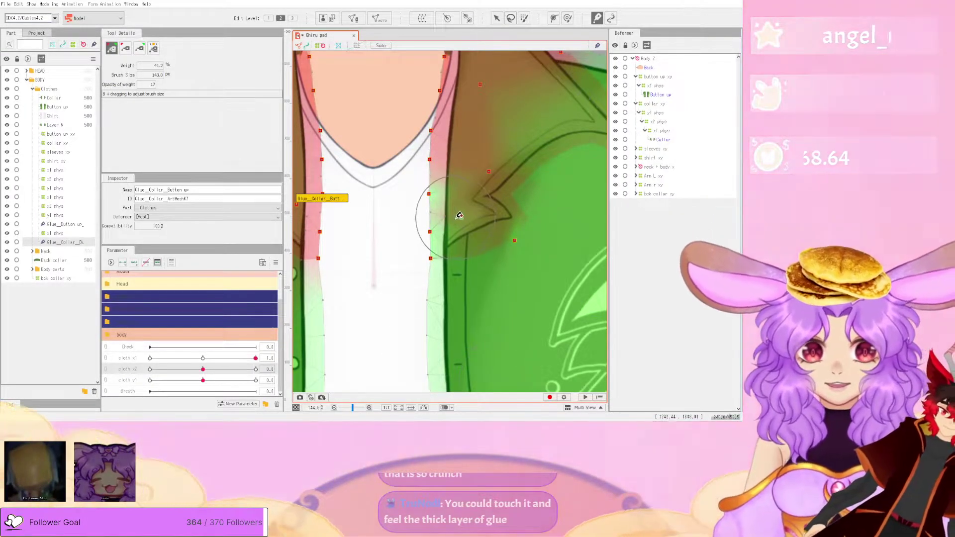
- Smooth the collar glue weights along both neckline edges and the right-hand lapel, and start another physics test
{"action": "left_click", "coordinate": [139, 48]}
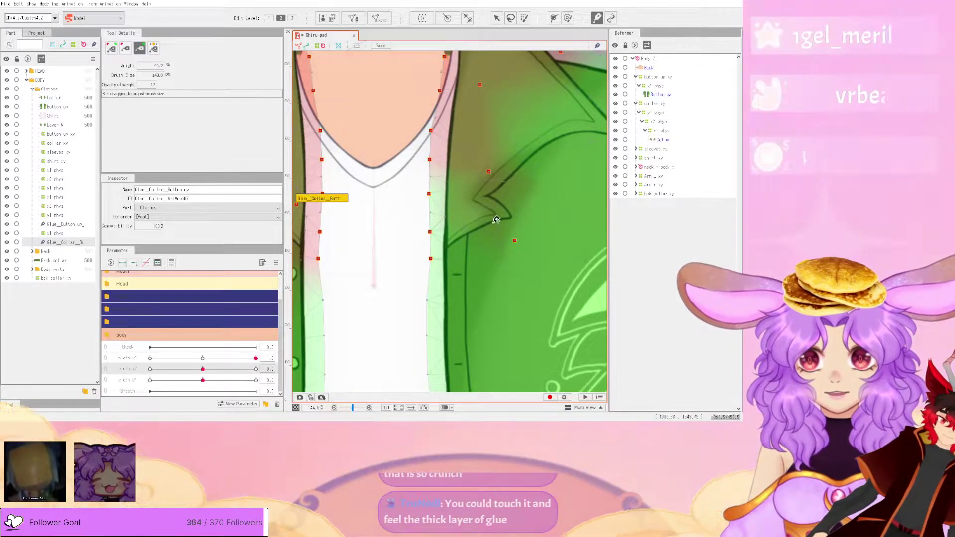
{"action": "mouse_move", "coordinate": [436, 210]}
{"action": "left_mouse_down"}
{"action": "mouse_move", "coordinate": [464, 221]}
{"action": "mouse_move", "coordinate": [435, 205]}
{"action": "left_mouse_up"}
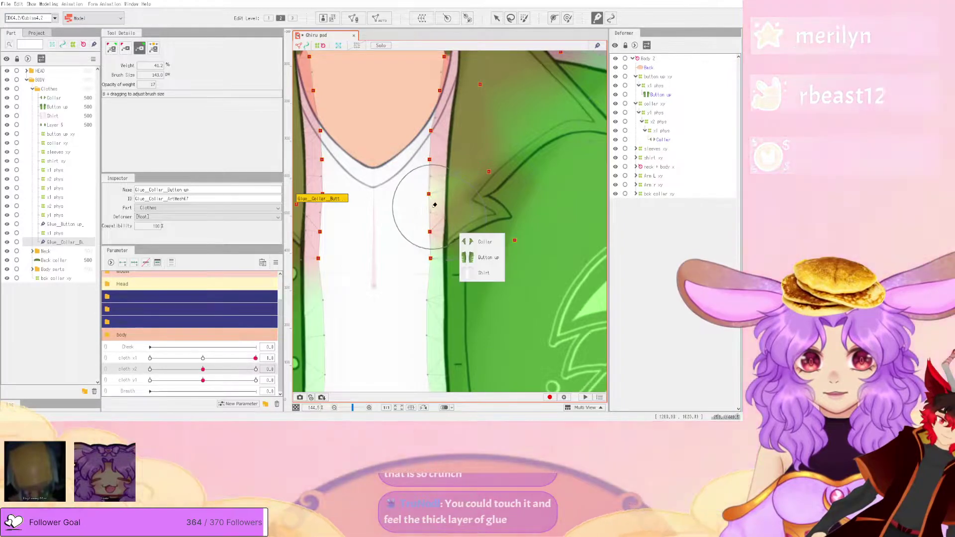
{"action": "left_click", "coordinate": [45, 5]}
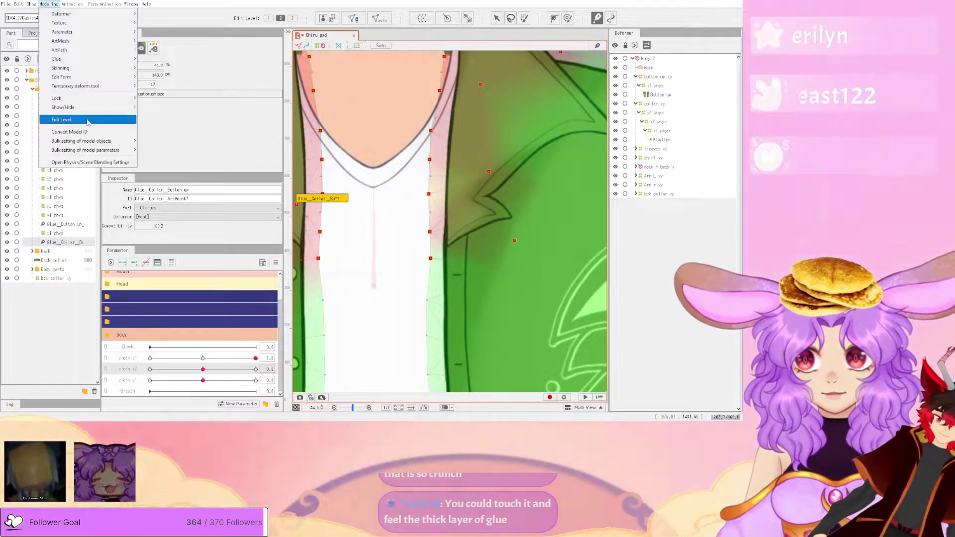
- Preview the clothes physics by moving the model around, checking how the collar follows the shirt
{"action": "left_click", "coordinate": [80, 163]}
{"action": "left_click_drag", "start_coordinate": [747, 244], "coordinate": [737, 51]}
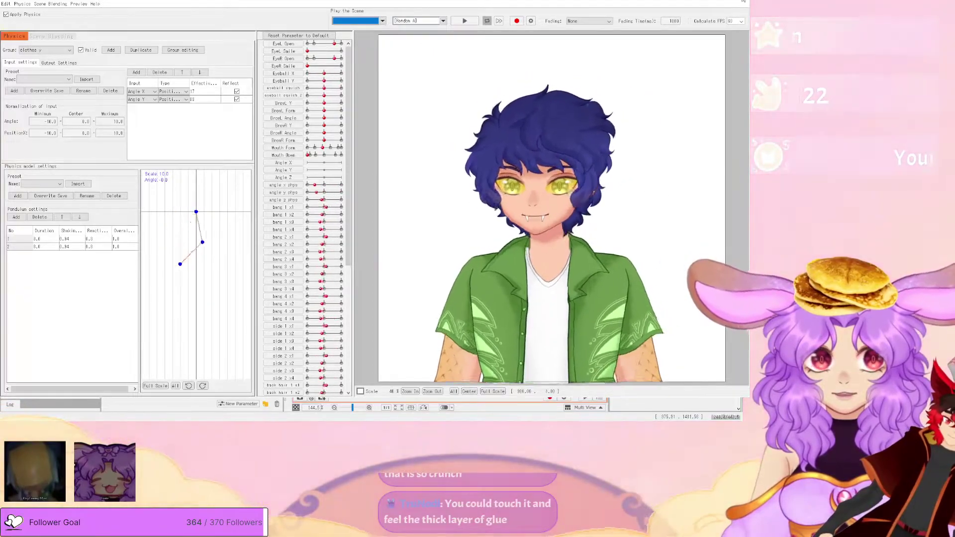
{"action": "left_click", "coordinate": [742, 3]}
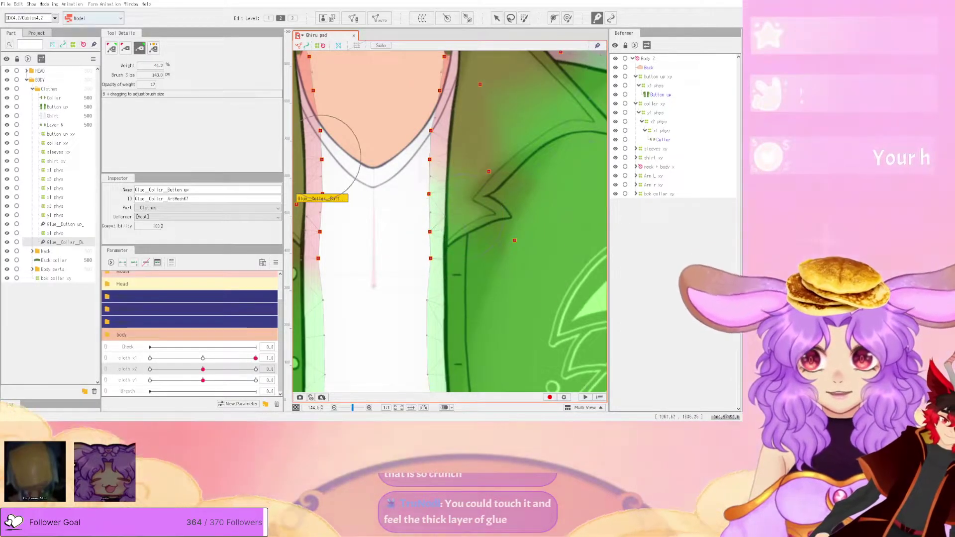
{"action": "left_click", "coordinate": [48, 4]}
{"action": "left_click", "coordinate": [60, 169]}
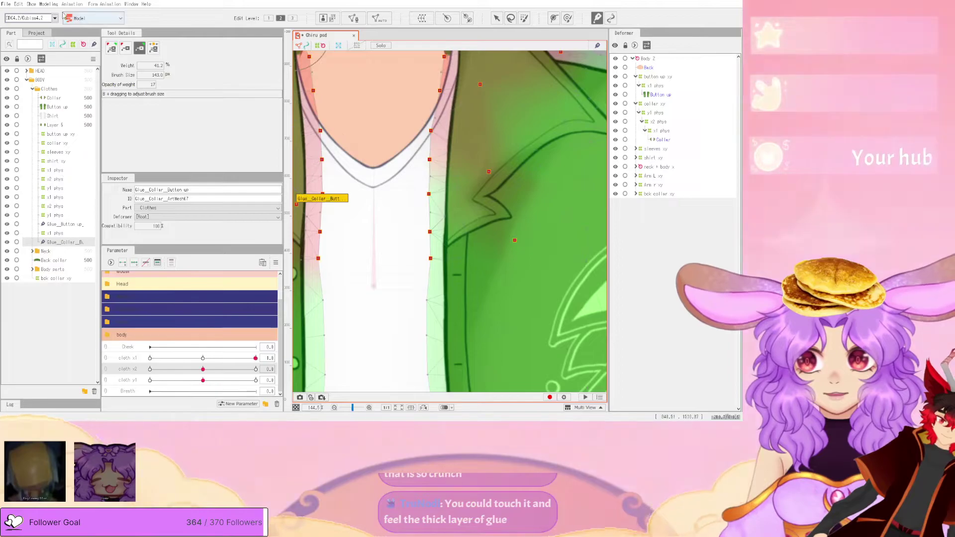
{"action": "left_click", "coordinate": [46, 4]}
{"action": "left_click", "coordinate": [84, 162]}
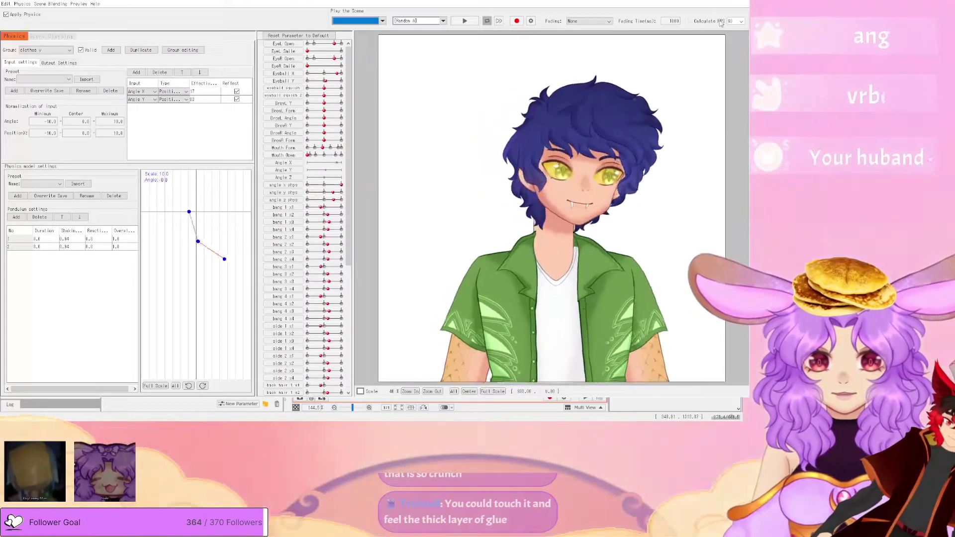
{"action": "key", "text": "alt+F4"}
- Paint the Collar–Button up glue weights toward the red side along both lapels, and preview the clothes physics
{"action": "scroll", "coordinate": [512, 239], "scroll_direction": "down", "scroll_amount": 3}
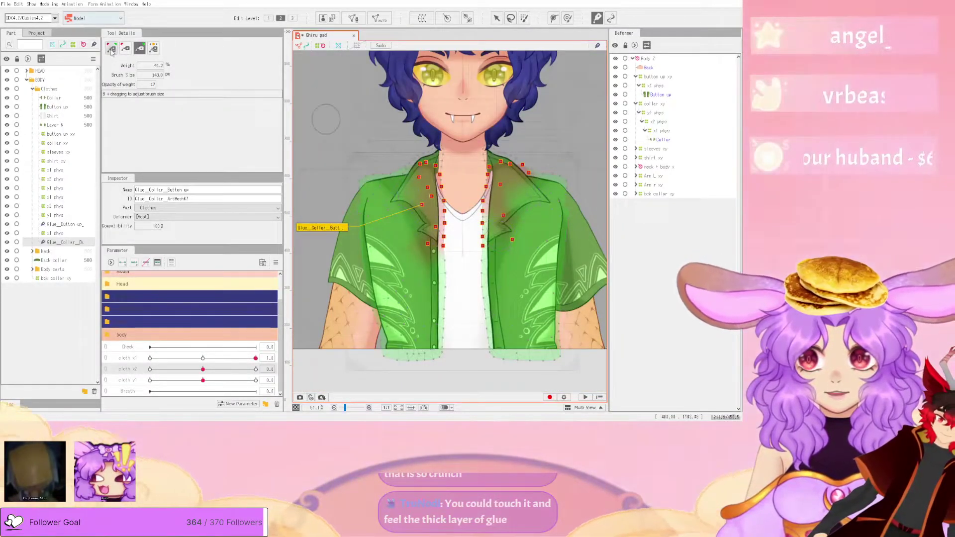
{"action": "scroll", "coordinate": [422, 259], "scroll_direction": "up", "scroll_amount": 5}
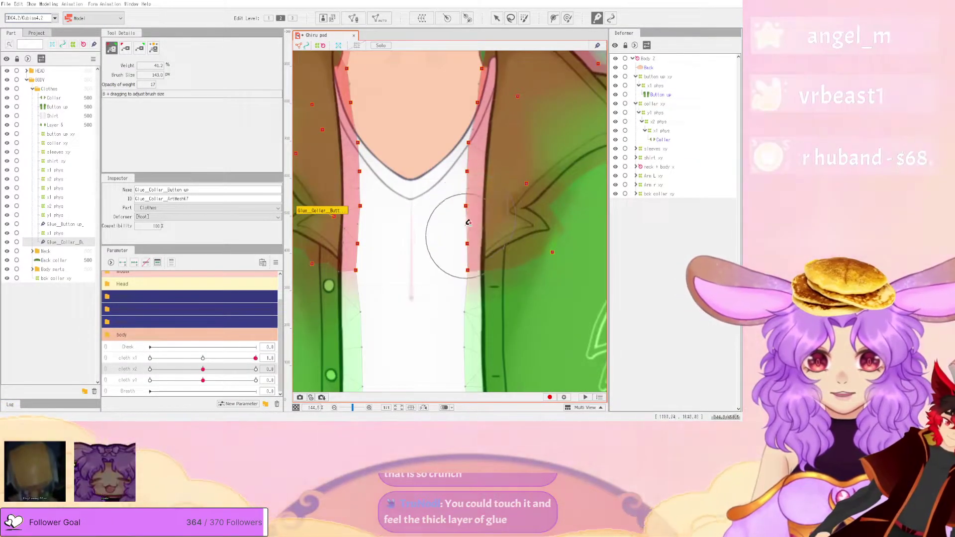
{"action": "left_click", "coordinate": [49, 4]}
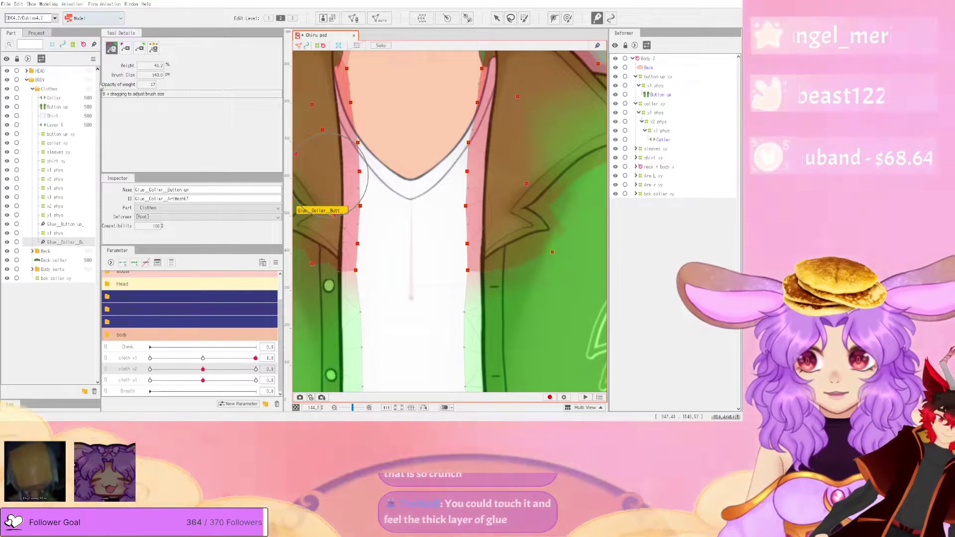
{"action": "left_click", "coordinate": [64, 164]}
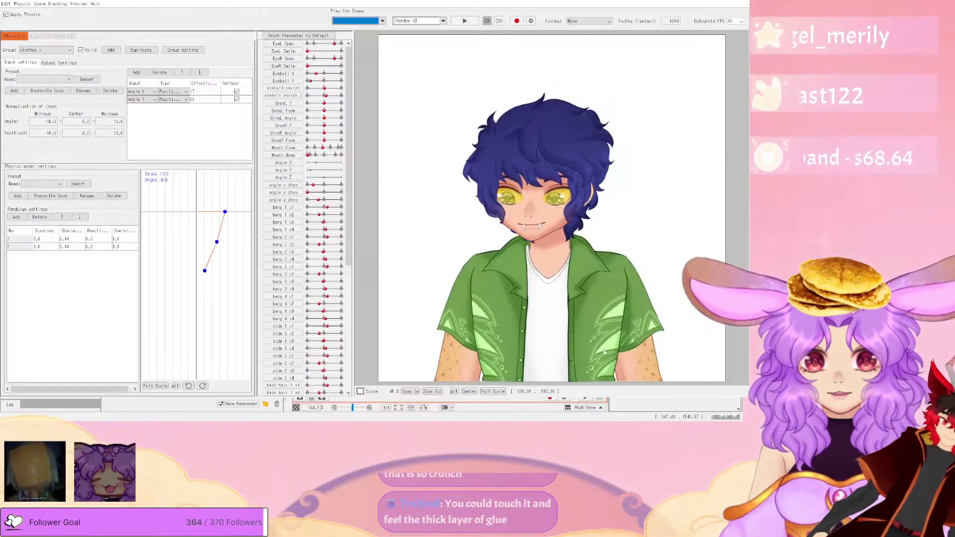
{"action": "left_click_drag", "start_coordinate": [509, 306], "coordinate": [705, 83]}
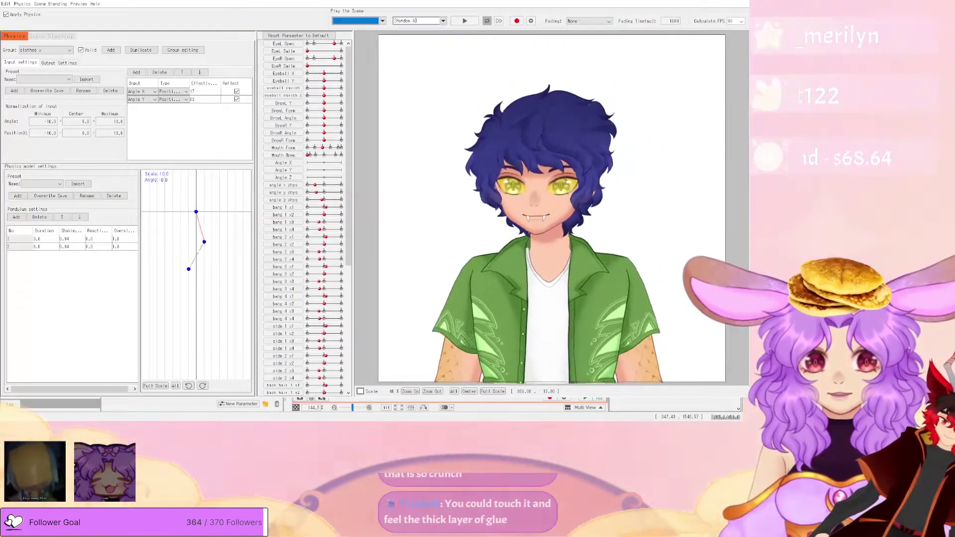
{"action": "left_click", "coordinate": [733, 3]}
- In mesh editing of Button up and Collar, lasso the vertices around the lapel at the viewer's right and bind them with glue
{"action": "scroll", "coordinate": [503, 177], "scroll_direction": "down", "scroll_amount": 5}
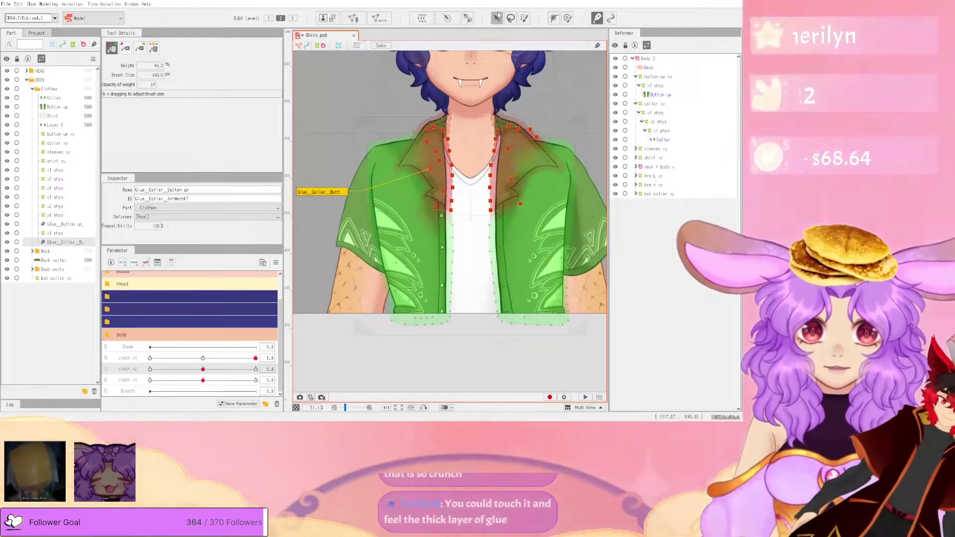
{"action": "left_click", "coordinate": [497, 18]}
{"action": "left_click", "coordinate": [411, 372]}
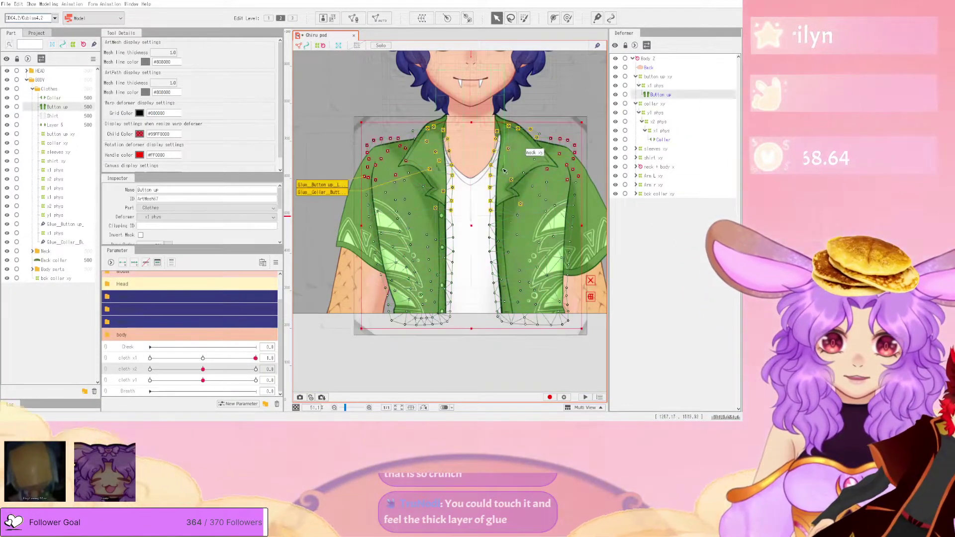
{"action": "left_click", "coordinate": [504, 172], "text": "shift"}
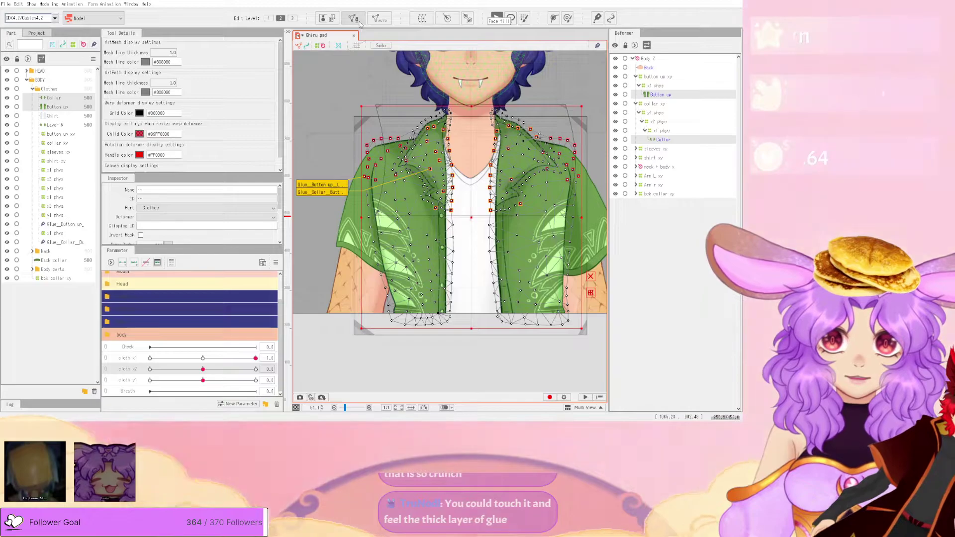
{"action": "left_click", "coordinate": [354, 19]}
{"action": "scroll", "coordinate": [519, 205], "scroll_direction": "up", "scroll_amount": 3}
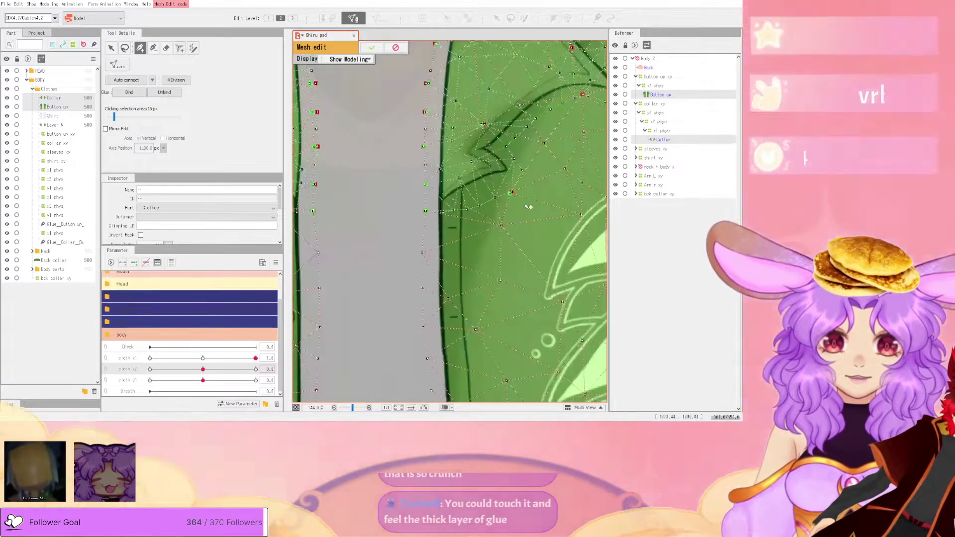
{"action": "mouse_move", "coordinate": [414, 172]}
{"action": "left_mouse_down"}
{"action": "mouse_move", "coordinate": [436, 266]}
{"action": "mouse_move", "coordinate": [512, 263]}
{"action": "mouse_move", "coordinate": [572, 193]}
{"action": "left_mouse_up"}
{"action": "left_click_drag", "start_coordinate": [394, 151], "coordinate": [401, 147]}
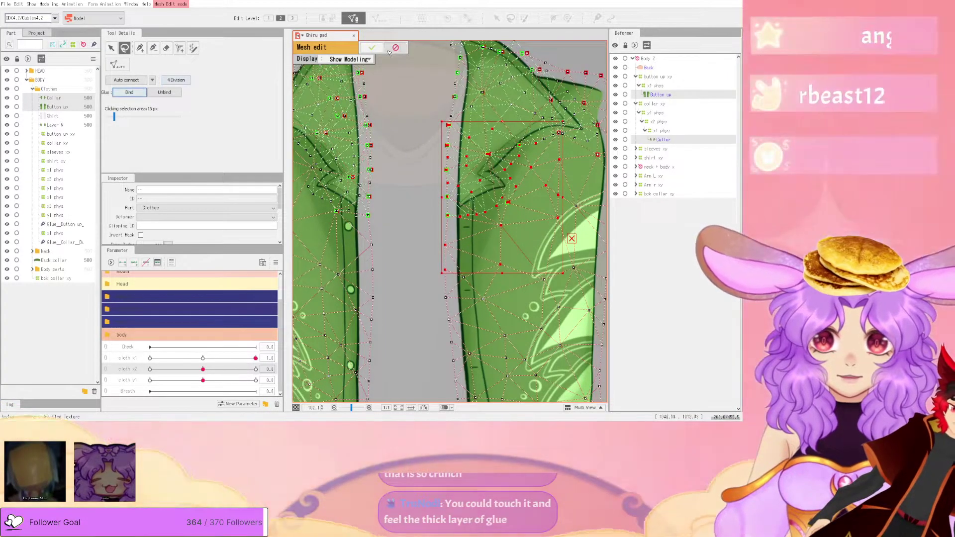
{"action": "left_click", "coordinate": [373, 48]}
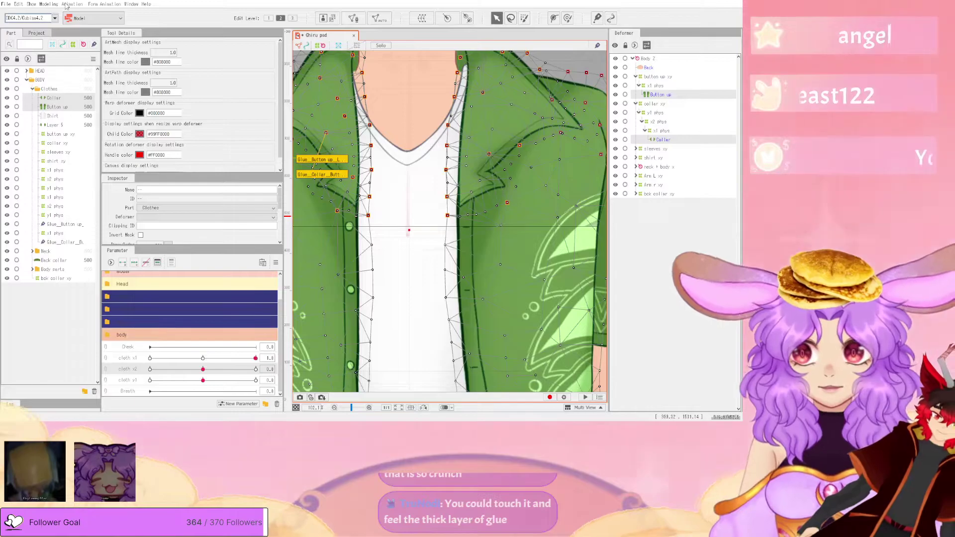
- Examine the collar and lapel up close in the physics preview while the model moves
{"action": "left_click", "coordinate": [48, 4]}
{"action": "left_click", "coordinate": [102, 163]}
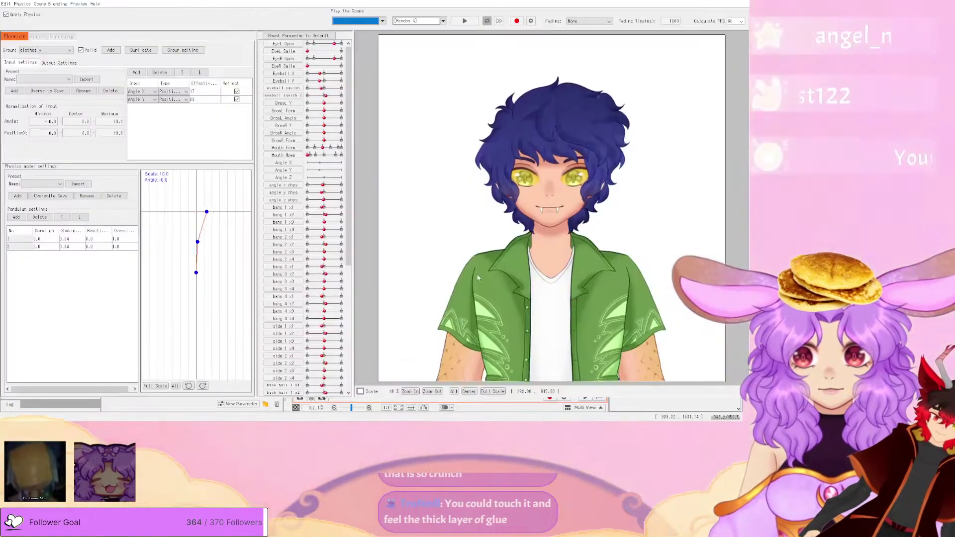
{"action": "scroll", "coordinate": [596, 296], "scroll_direction": "up", "scroll_amount": 5}
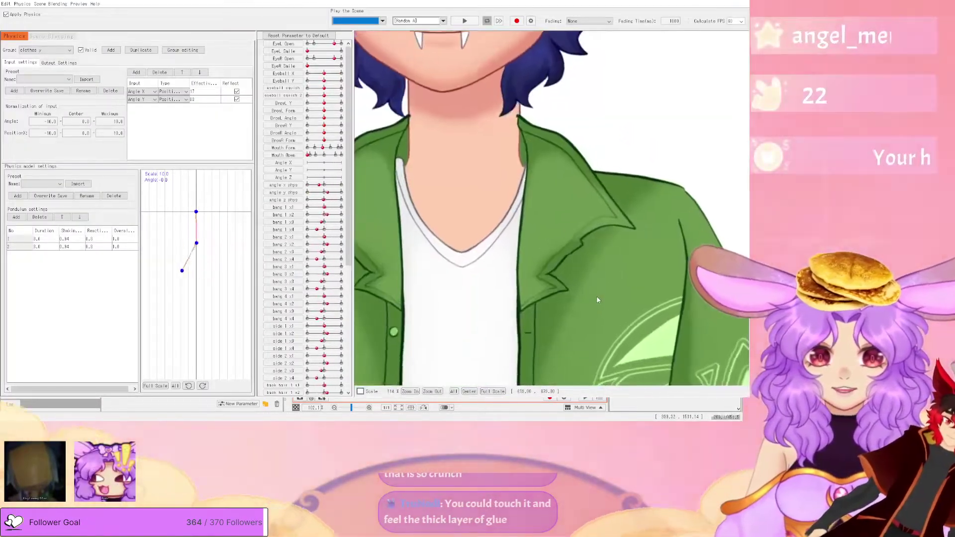
{"action": "left_click", "coordinate": [741, 2]}
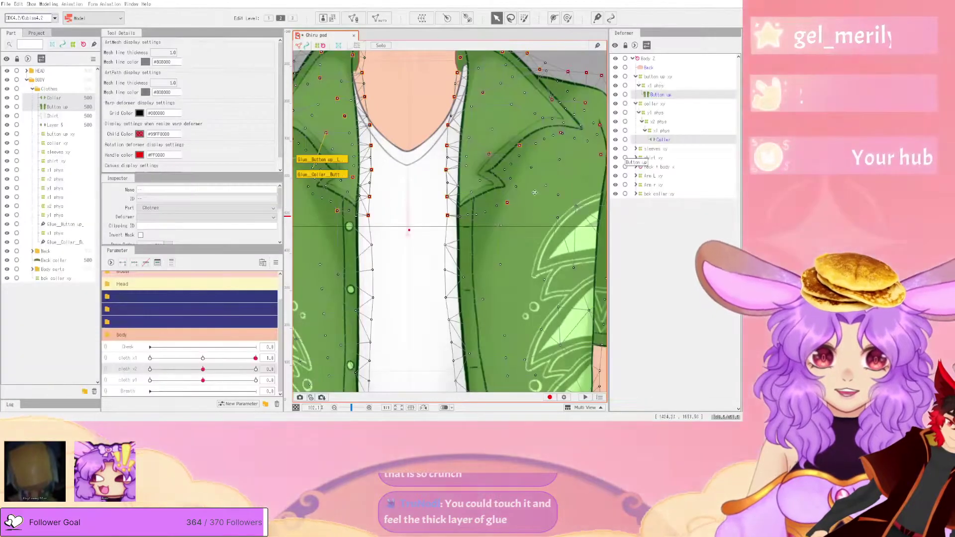
{"action": "left_click", "coordinate": [48, 4]}
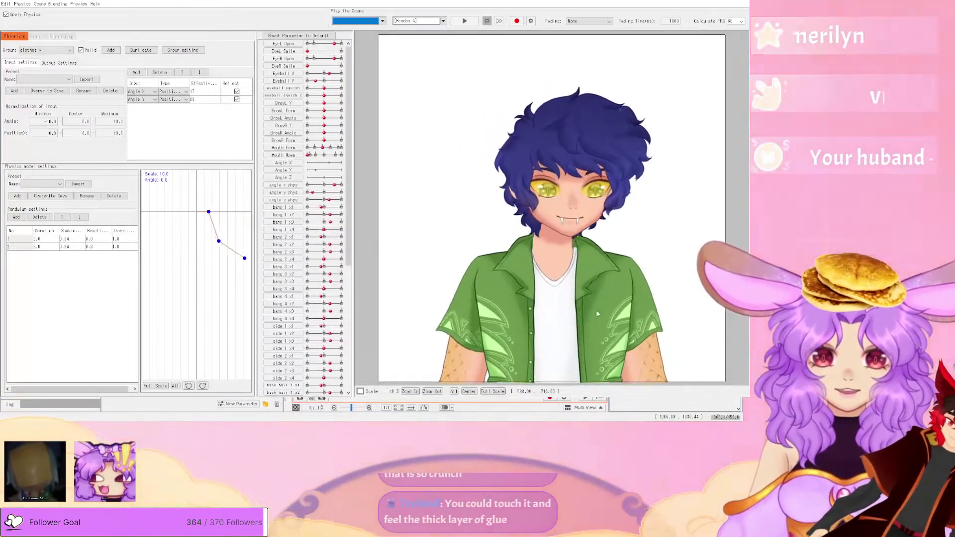
{"action": "scroll", "coordinate": [592, 298], "scroll_direction": "up", "scroll_amount": 6}
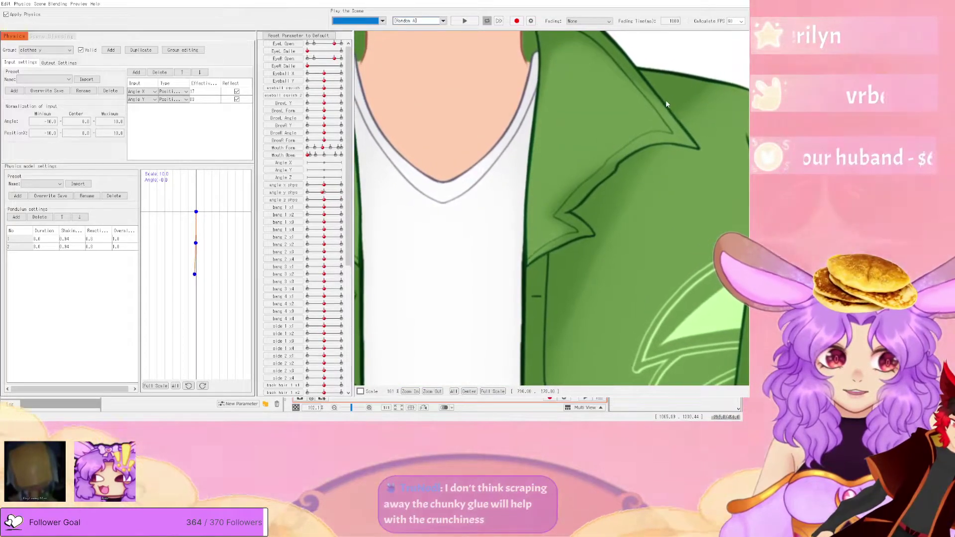
{"action": "left_click", "coordinate": [736, 3]}
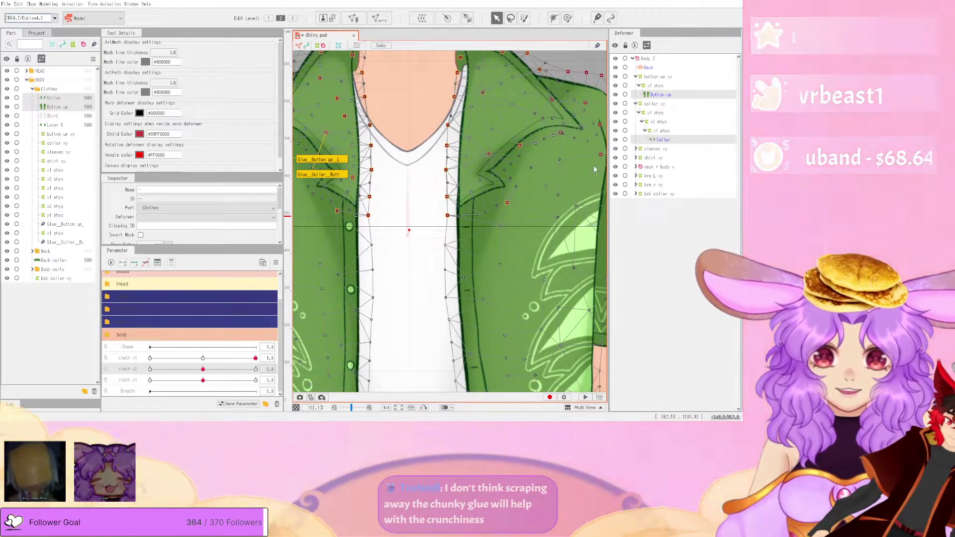
- Deselect the meshes and select the glue joining Collar and Button up
{"action": "scroll", "coordinate": [496, 177], "scroll_direction": "down", "scroll_amount": 6}
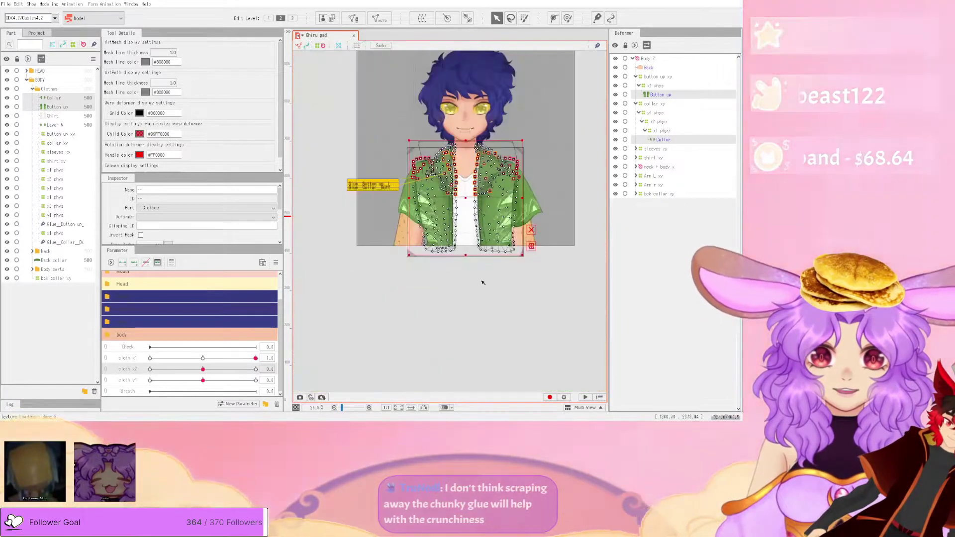
{"action": "left_click", "coordinate": [478, 271]}
{"action": "scroll", "coordinate": [497, 175], "scroll_direction": "up", "scroll_amount": 4}
{"action": "left_click_drag", "start_coordinate": [558, 92], "coordinate": [552, 125]}
{"action": "left_click", "coordinate": [552, 125]}
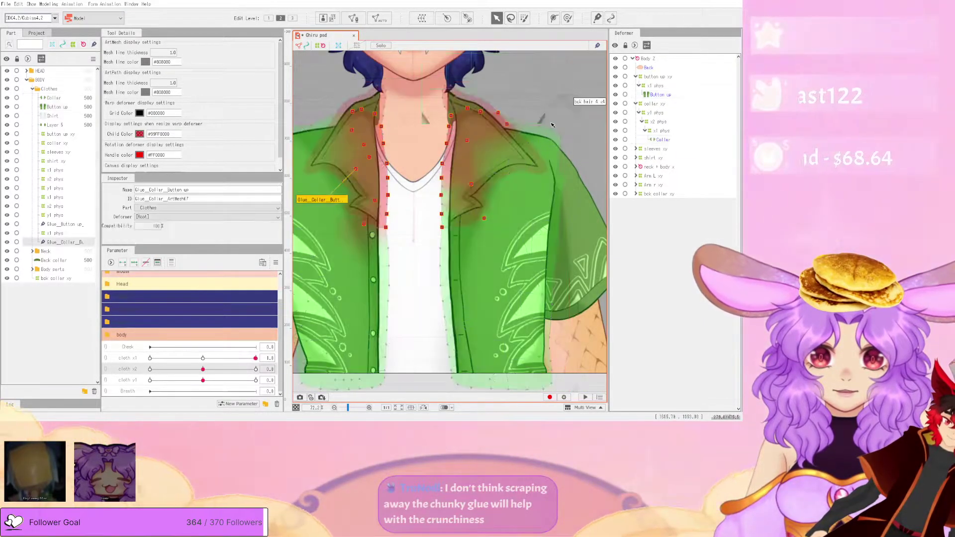
- Check the newly bound lapel's movement in the physics preview
{"action": "left_click", "coordinate": [48, 4]}
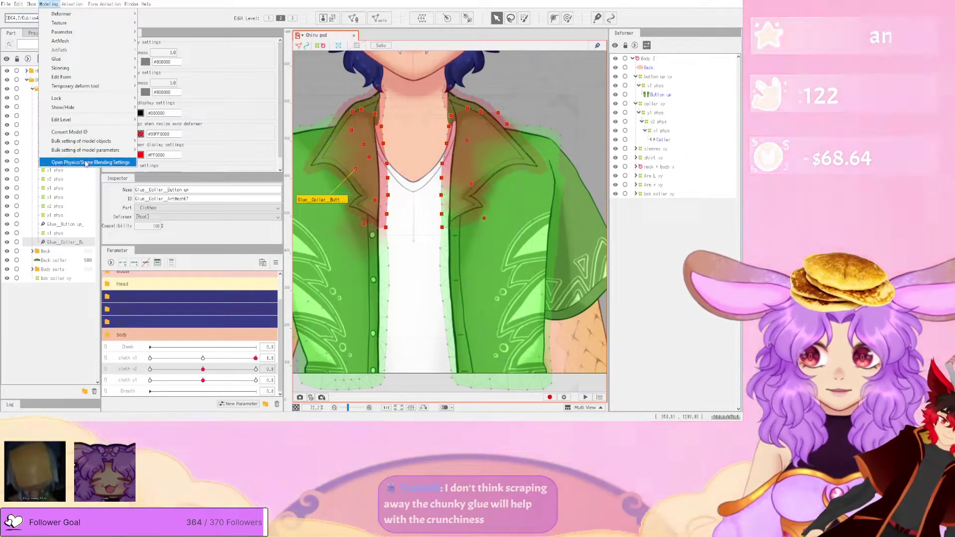
{"action": "left_click", "coordinate": [86, 162]}
{"action": "left_click_drag", "start_coordinate": [396, 321], "coordinate": [525, 209]}
{"action": "key", "text": "alt+Tab"}
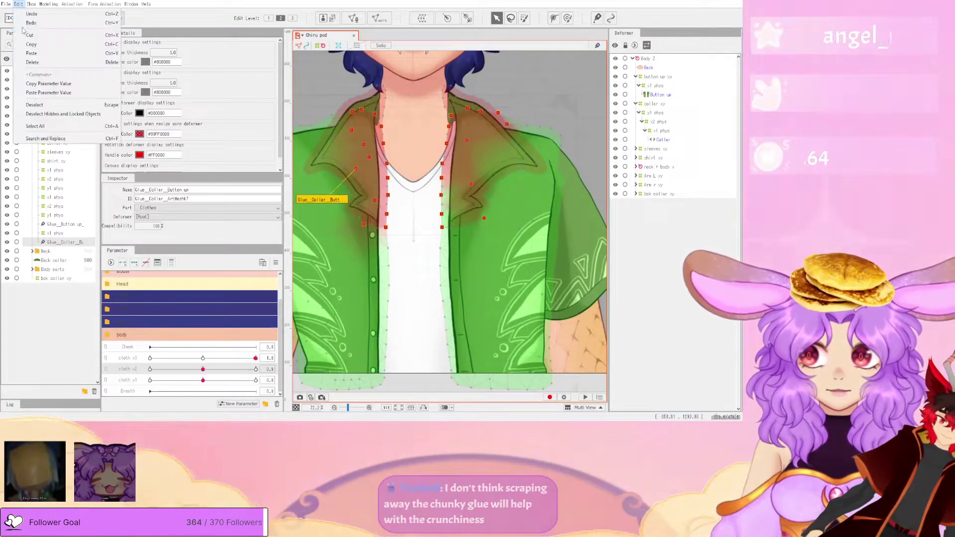
{"action": "left_click", "coordinate": [37, 22]}
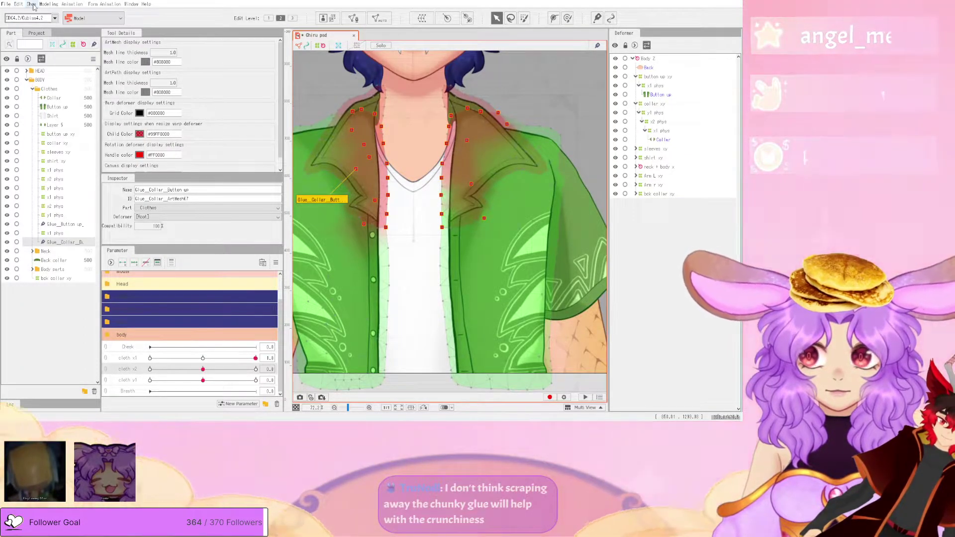
{"action": "left_click", "coordinate": [33, 5]}
{"action": "mouse_move", "coordinate": [48, 4]}
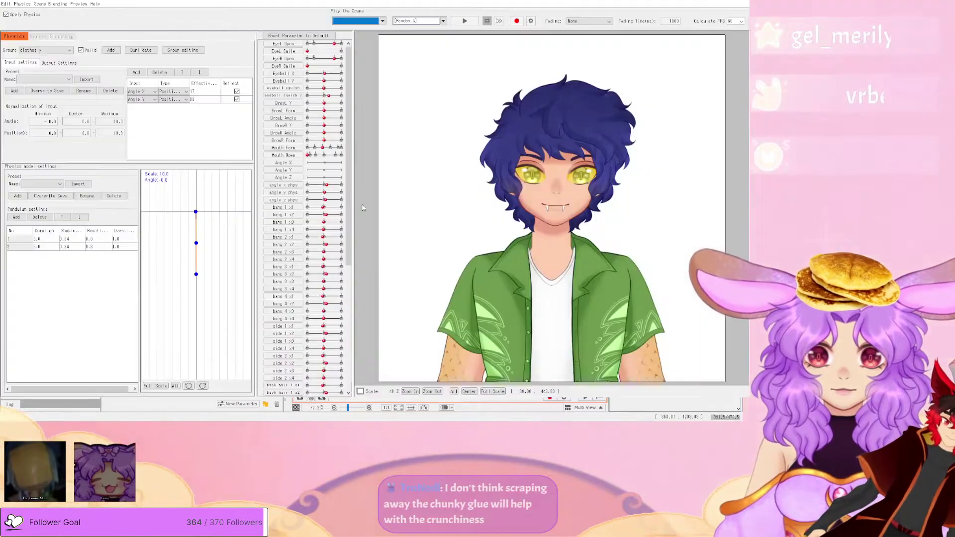
{"action": "left_click_drag", "start_coordinate": [548, 209], "coordinate": [577, 69]}
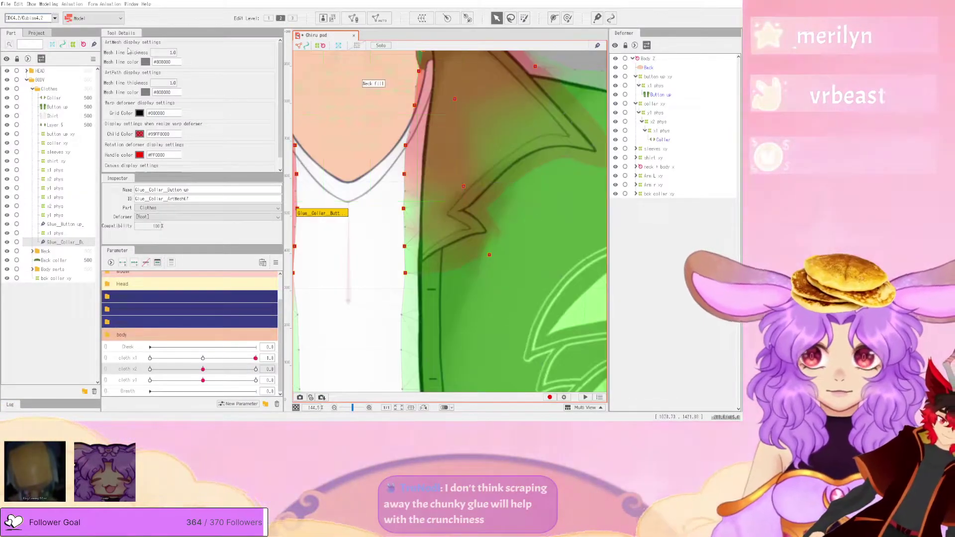
- Paint the glue weights on the lapel at the viewer's right further toward the red side, and check the collar in the physics preview
{"action": "key", "text": "g"}
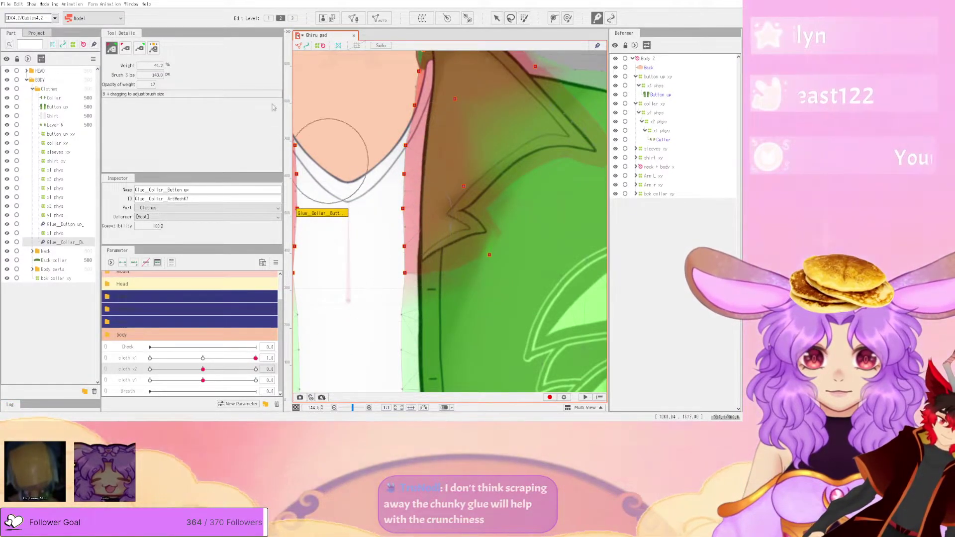
{"action": "left_click", "coordinate": [49, 4]}
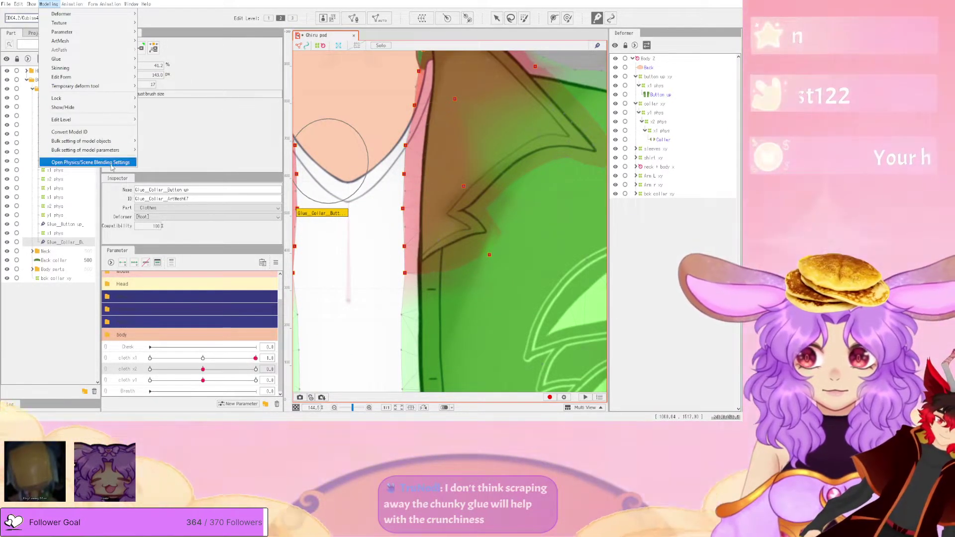
{"action": "left_click_drag", "start_coordinate": [541, 324], "coordinate": [467, 281]}
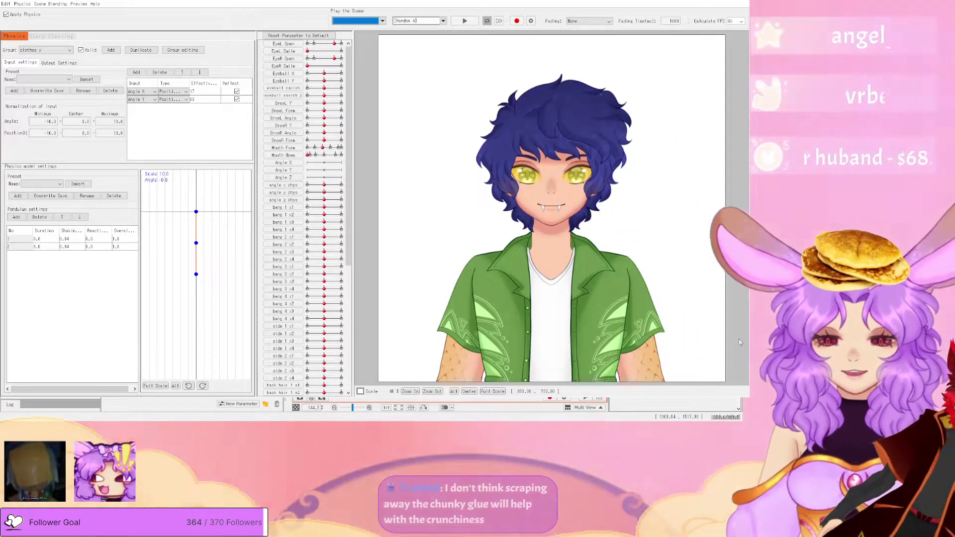
{"action": "scroll", "coordinate": [622, 289], "scroll_direction": "down", "scroll_amount": 2}
{"action": "scroll", "coordinate": [602, 277], "scroll_direction": "up", "scroll_amount": 5}
{"action": "left_click_drag", "start_coordinate": [601, 276], "coordinate": [747, 62]}
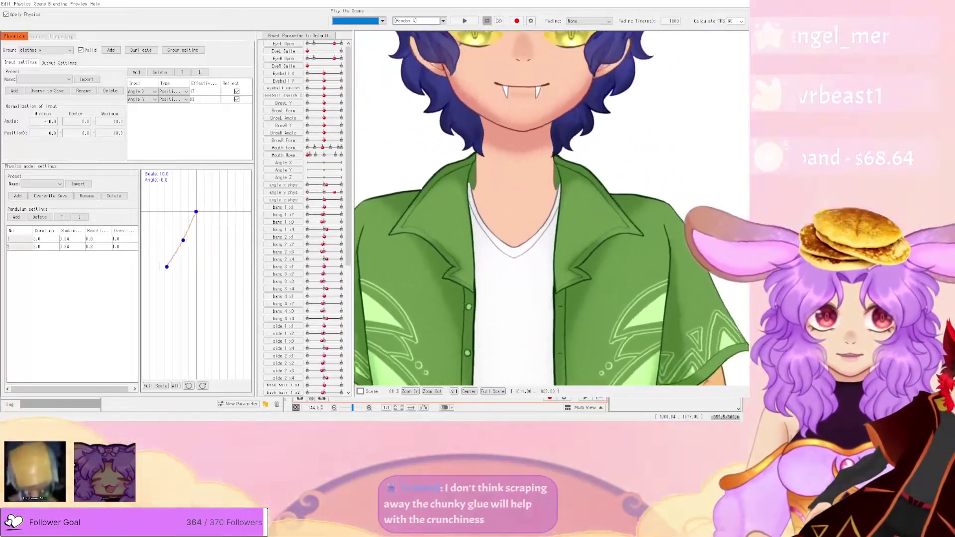
{"action": "left_click", "coordinate": [740, 2]}
- Expand the body parameter group with the whole shirt in view
{"action": "scroll", "coordinate": [484, 274], "scroll_direction": "down", "scroll_amount": 5}
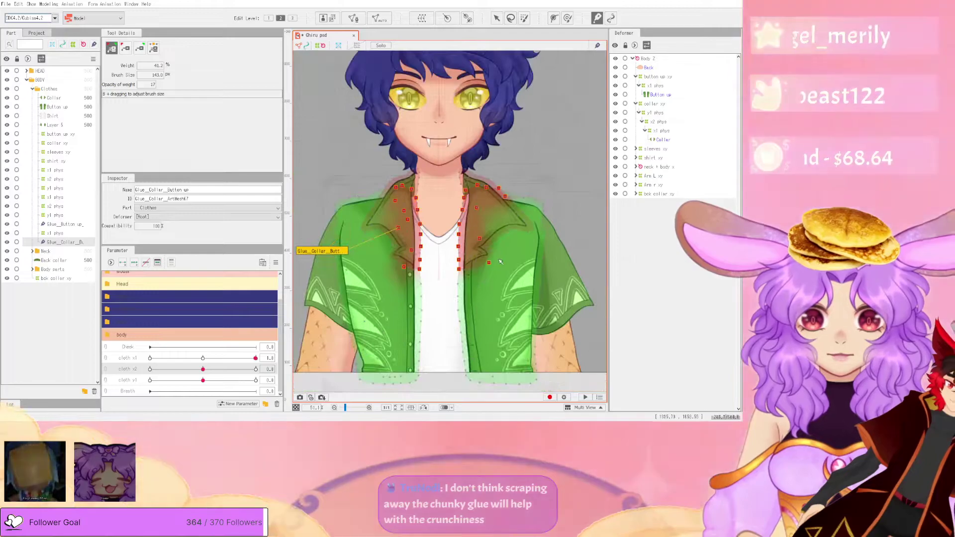
{"action": "scroll", "coordinate": [491, 256], "scroll_direction": "up", "scroll_amount": 4}
{"action": "scroll", "coordinate": [477, 263], "scroll_direction": "down", "scroll_amount": 4}
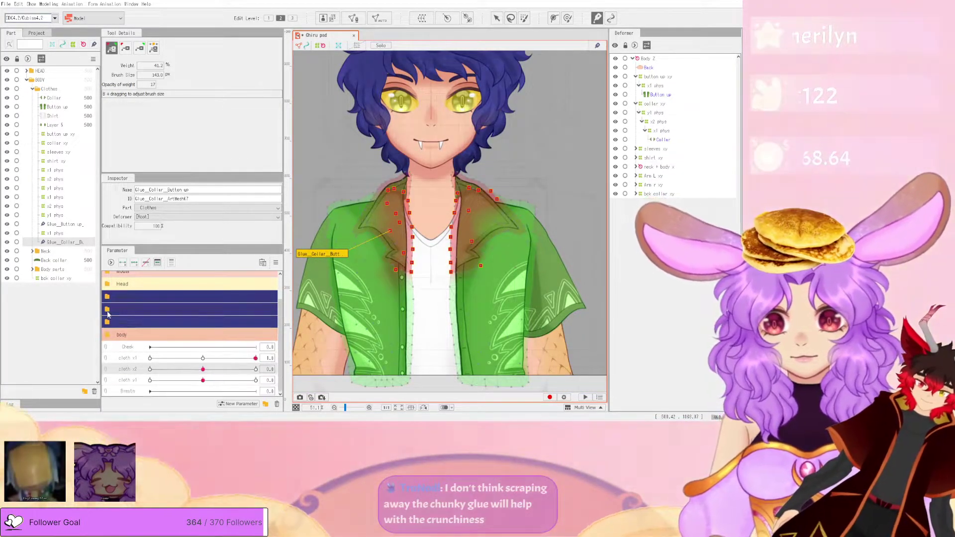
{"action": "left_click", "coordinate": [106, 336]}
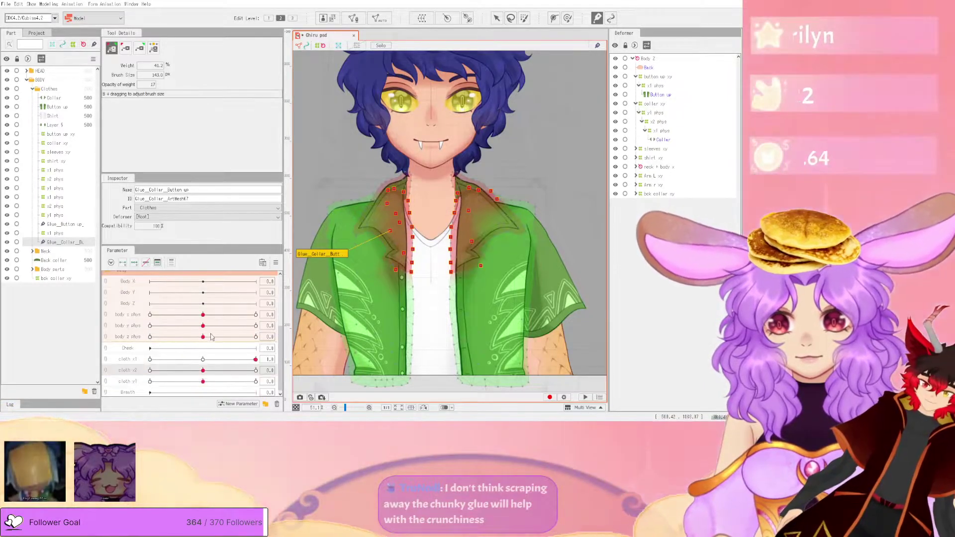
- Set body x phys to -10 and select the collar xy warp deformer around the lapels
{"action": "left_click_drag", "start_coordinate": [203, 314], "coordinate": [150, 314]}
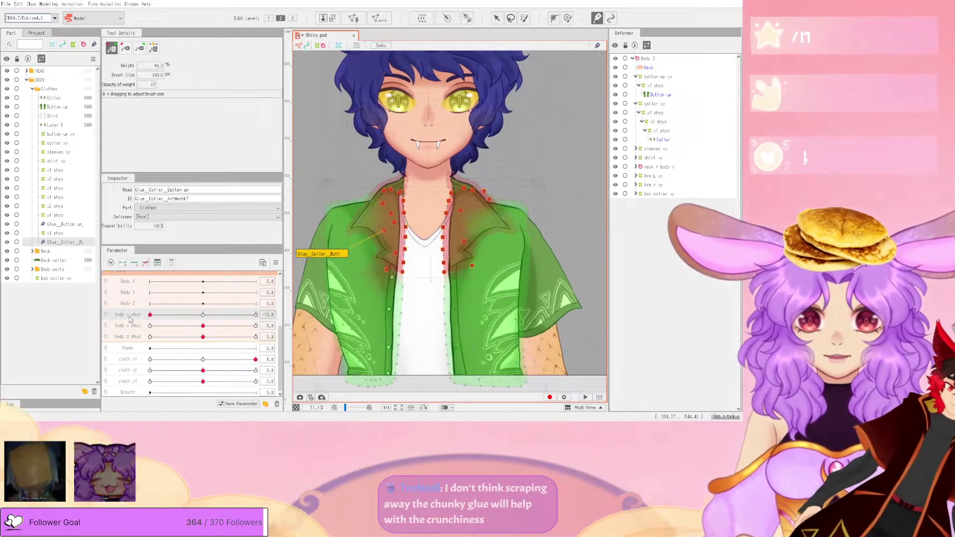
{"action": "scroll", "coordinate": [434, 261], "scroll_direction": "up", "scroll_amount": 5}
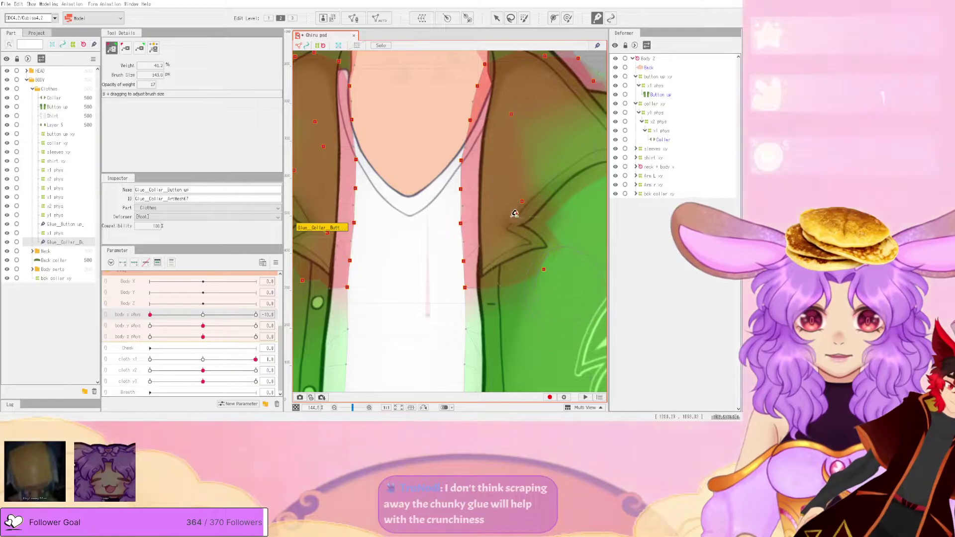
{"action": "left_click", "coordinate": [658, 114]}
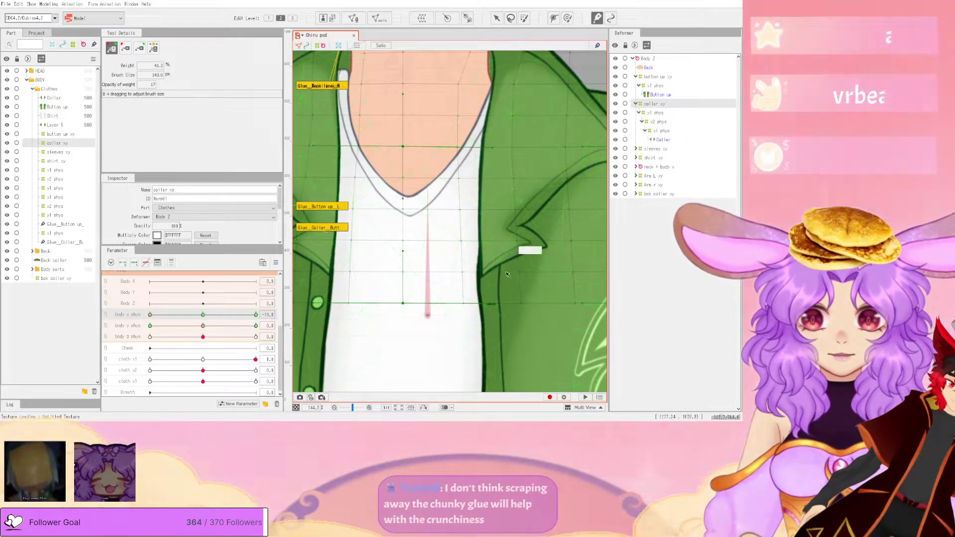
{"action": "scroll", "coordinate": [504, 273], "scroll_direction": "down", "scroll_amount": 4}
{"action": "scroll", "coordinate": [506, 278], "scroll_direction": "up", "scroll_amount": 4}
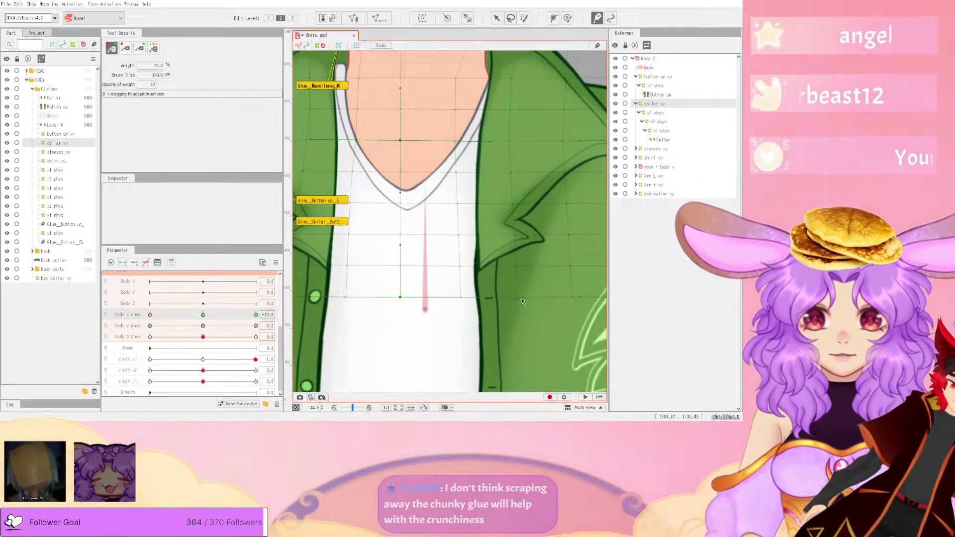
{"action": "scroll", "coordinate": [462, 284], "scroll_direction": "down", "scroll_amount": 4}
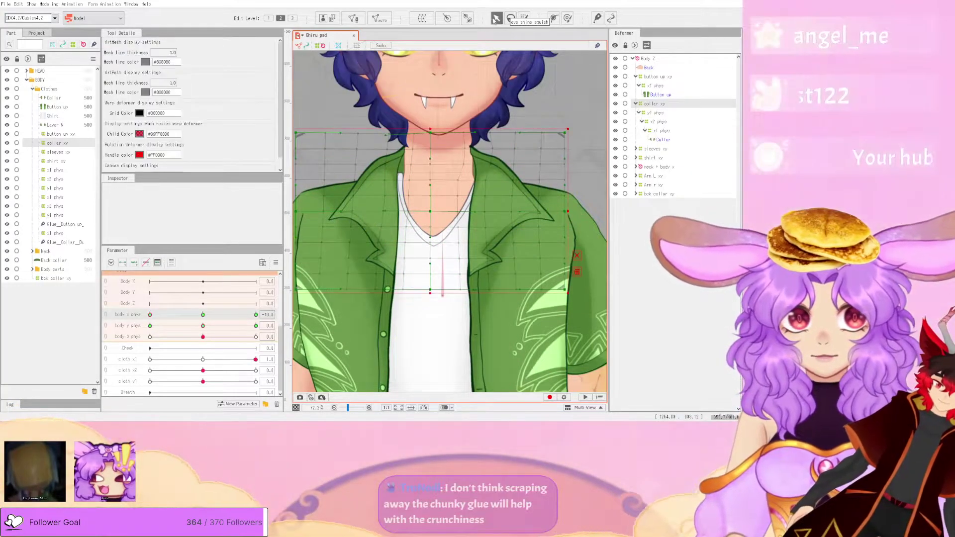
{"action": "scroll", "coordinate": [476, 283], "scroll_direction": "up", "scroll_amount": 4}
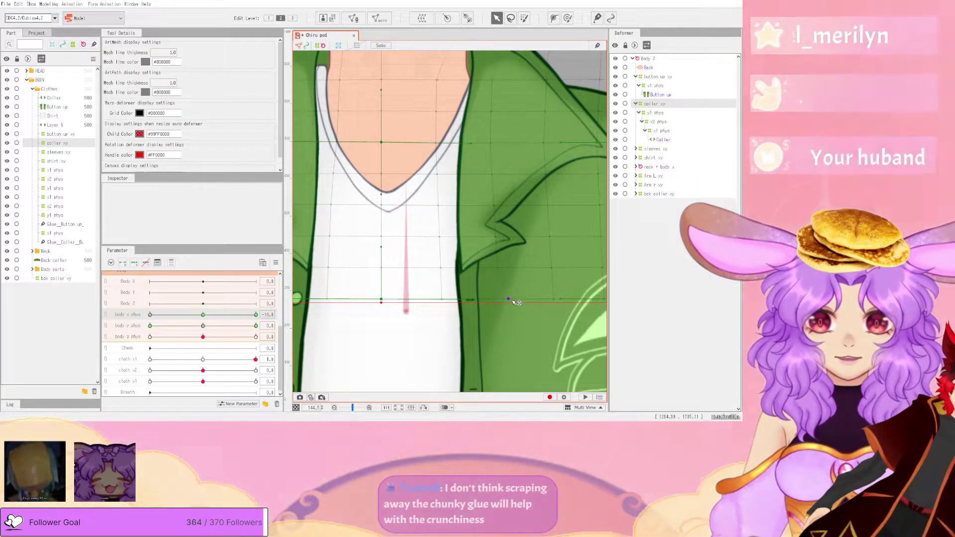
- Select the collar xy grid point below the lapel at the viewer's right and examine how that lapel meets the shirt
{"action": "left_click", "coordinate": [518, 302]}
{"action": "scroll", "coordinate": [530, 226], "scroll_direction": "down", "scroll_amount": 4}
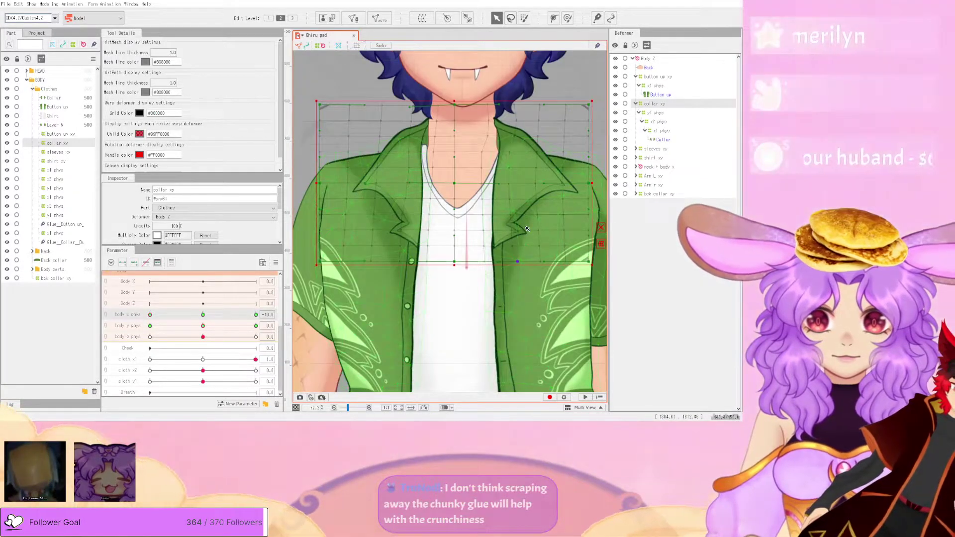
{"action": "scroll", "coordinate": [516, 232], "scroll_direction": "up", "scroll_amount": 4}
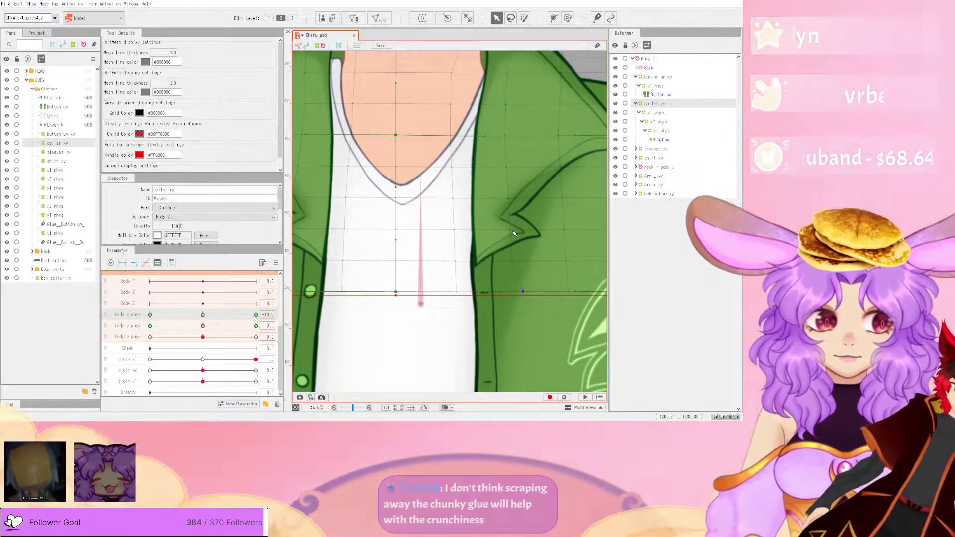
{"action": "scroll", "coordinate": [515, 233], "scroll_direction": "down", "scroll_amount": 5}
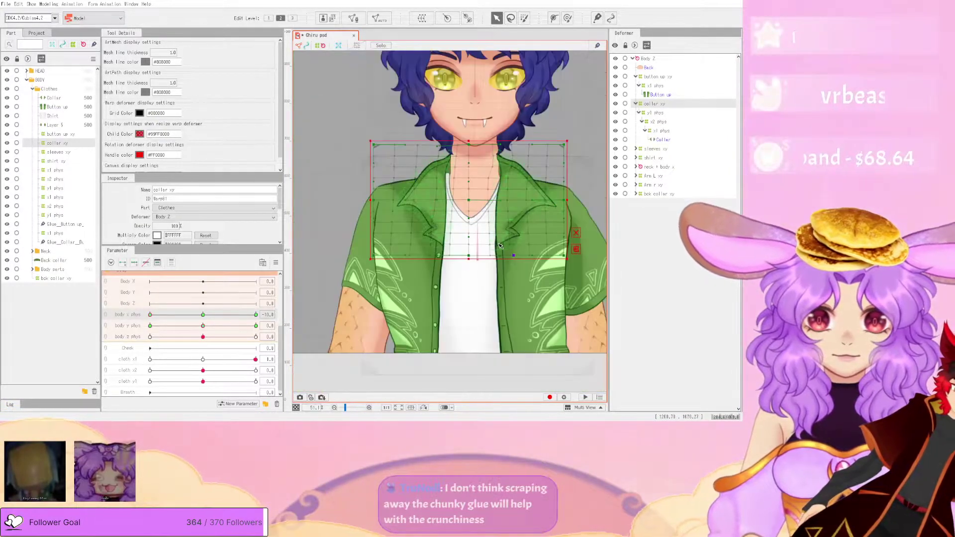
{"action": "scroll", "coordinate": [520, 252], "scroll_direction": "up", "scroll_amount": 5}
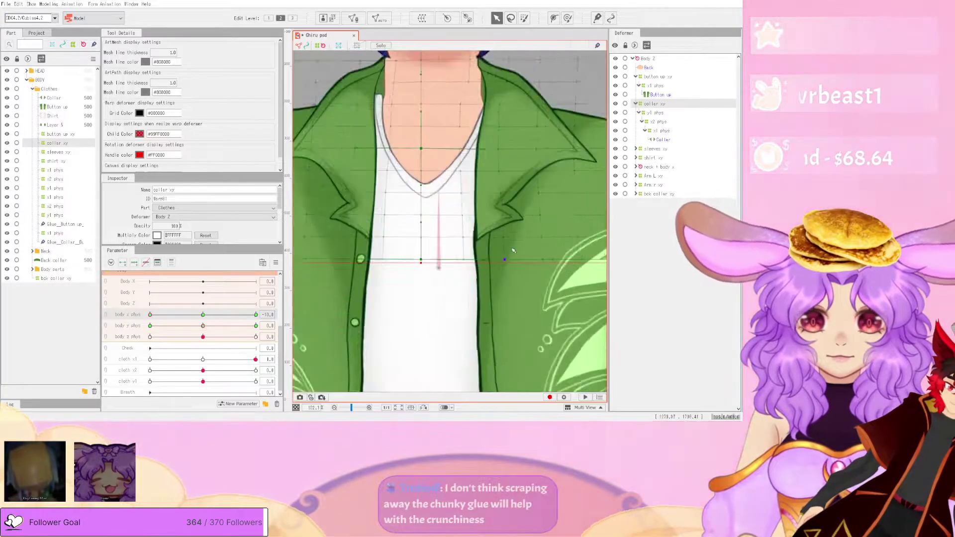
{"action": "scroll", "coordinate": [514, 251], "scroll_direction": "down", "scroll_amount": 3}
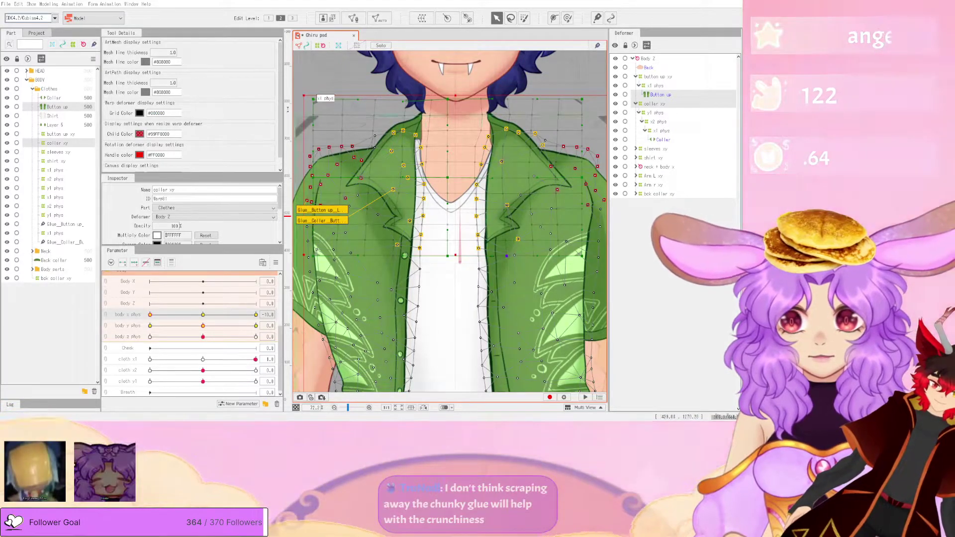
- Try to unbind the glue on the shirt half at the viewer's right with only the Button up mesh in edit
{"action": "left_click", "coordinate": [351, 19]}
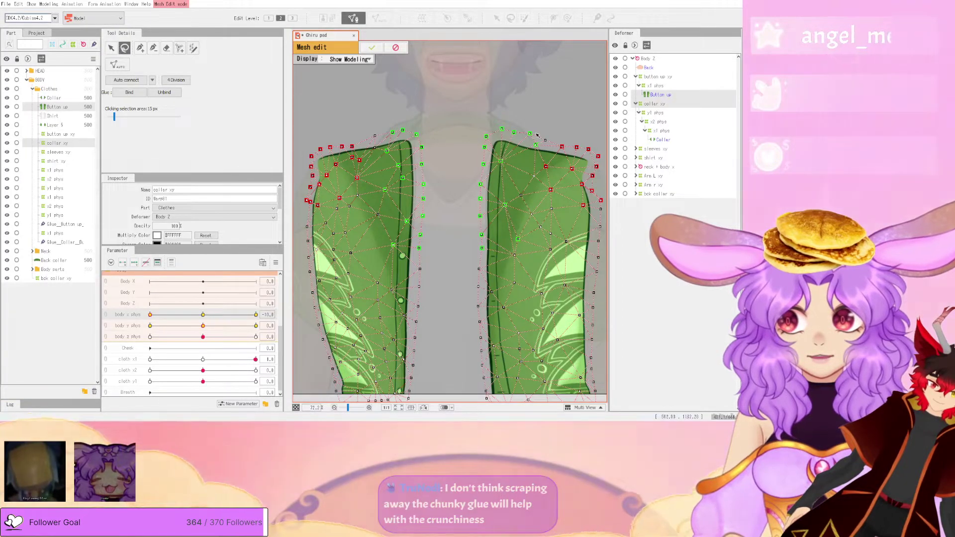
{"action": "scroll", "coordinate": [536, 135], "scroll_direction": "down", "scroll_amount": 3}
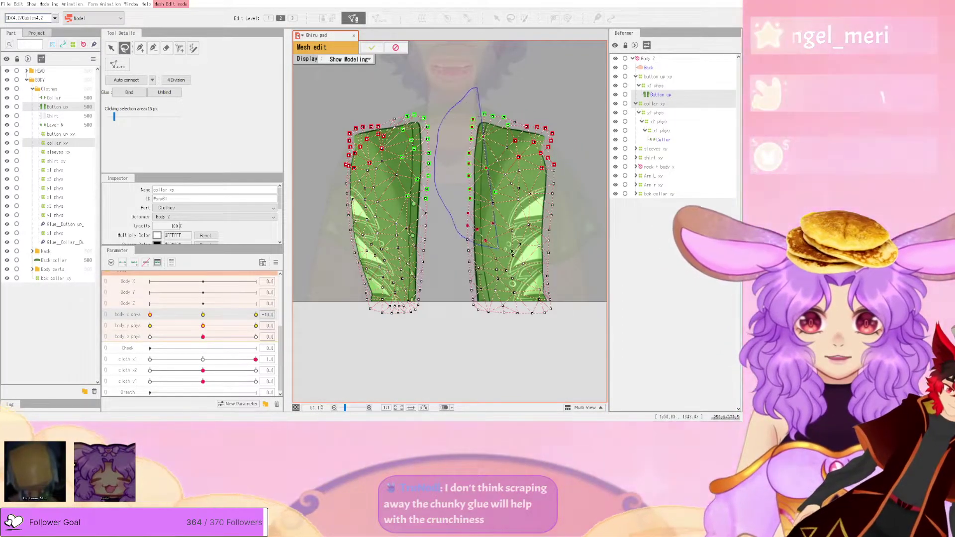
{"action": "left_click", "coordinate": [171, 94]}
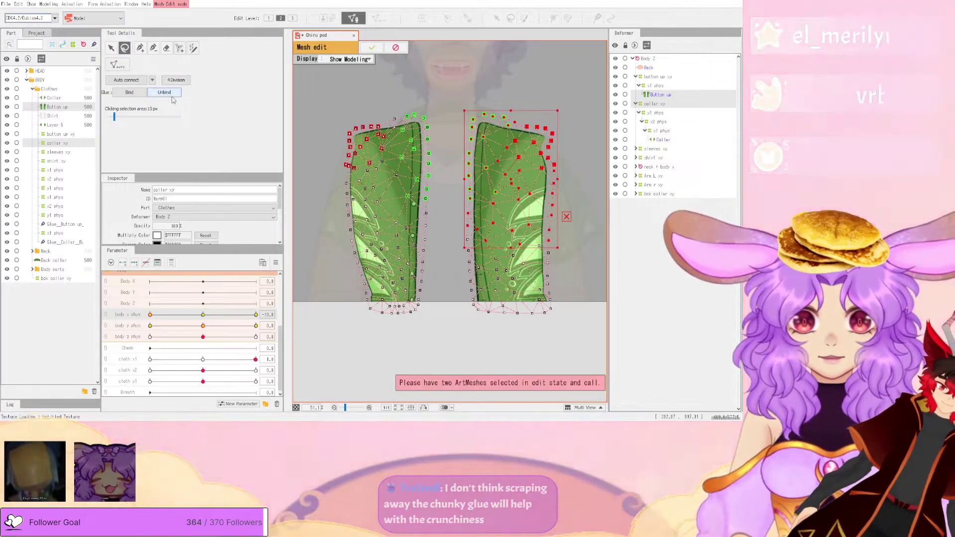
{"action": "left_click", "coordinate": [372, 47]}
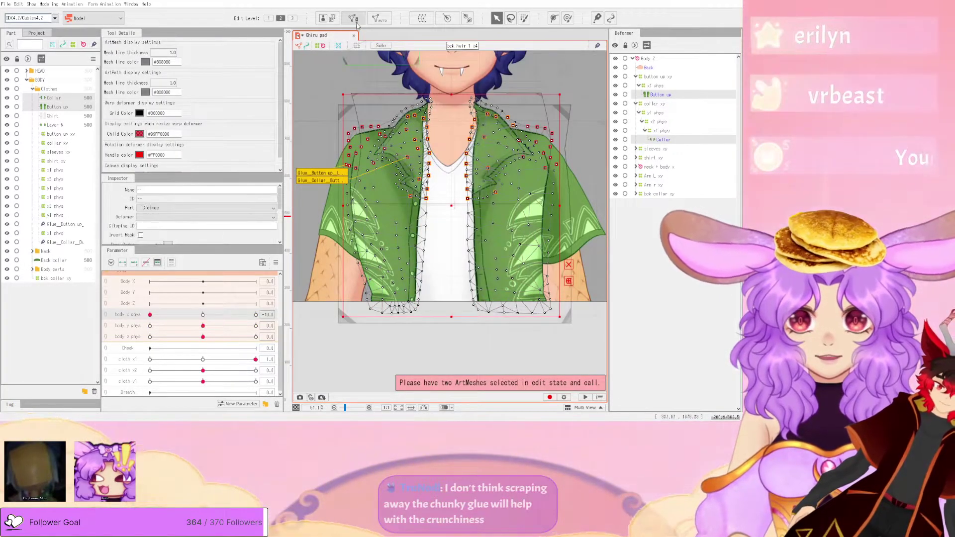
- Edit the Collar and Button up meshes together and unbind their glue on the half at the viewer's right
{"action": "left_click", "coordinate": [354, 19]}
{"action": "left_click_drag", "start_coordinate": [476, 76], "coordinate": [537, 229]}
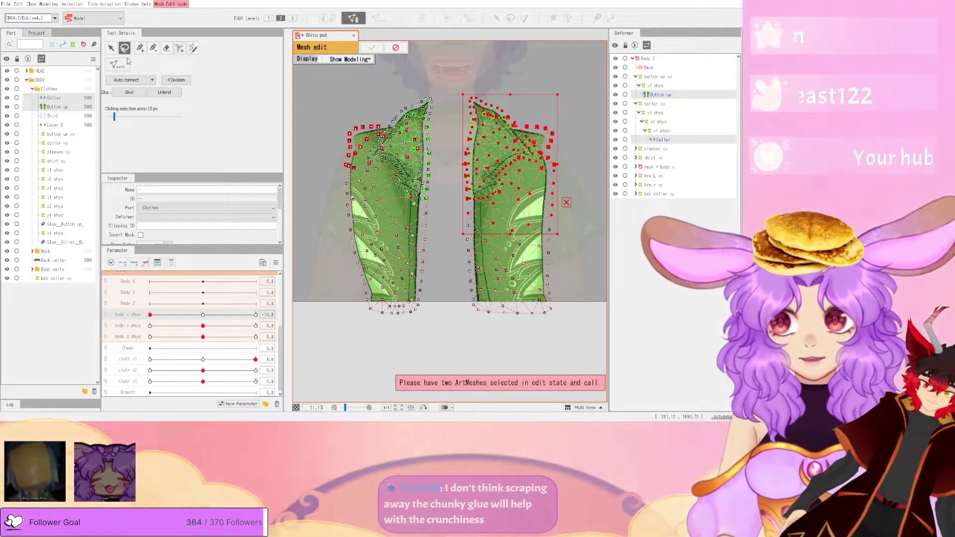
{"action": "left_click", "coordinate": [165, 94]}
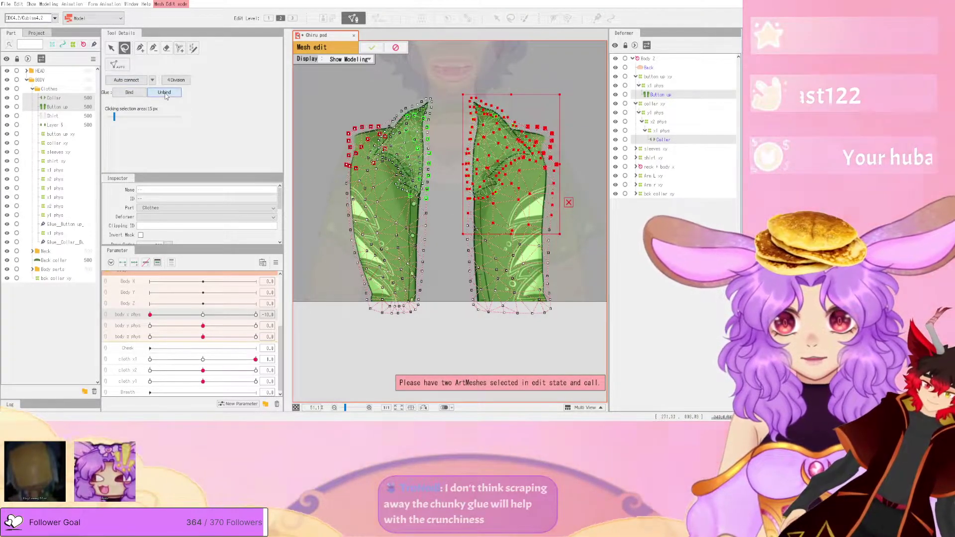
{"action": "left_click", "coordinate": [371, 47]}
- Nudge the collar xy deformer around the lower lapel at the viewer's right with the Deform Brush, at body x phys -10
{"action": "scroll", "coordinate": [433, 257], "scroll_direction": "up", "scroll_amount": 5}
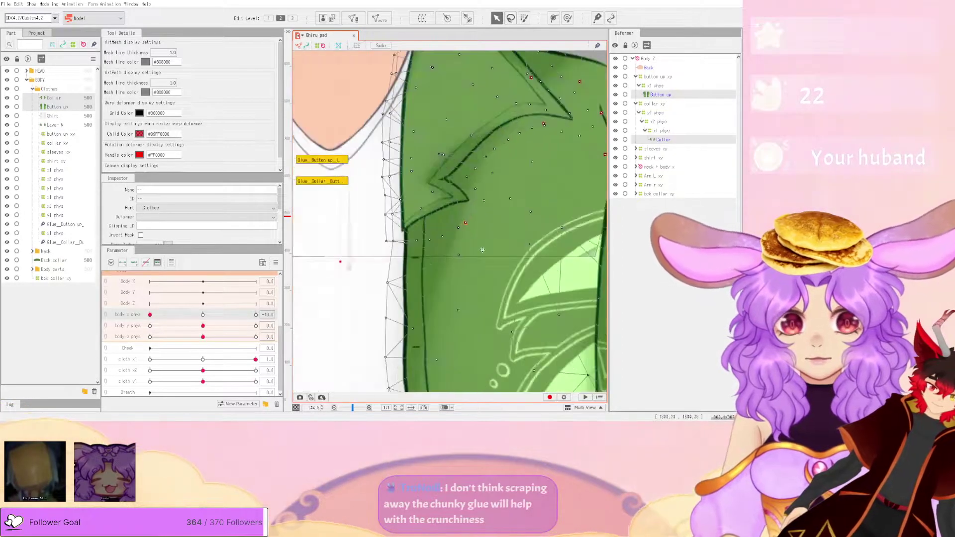
{"action": "scroll", "coordinate": [432, 257], "scroll_direction": "up", "scroll_amount": 2}
{"action": "left_click", "coordinate": [662, 103]}
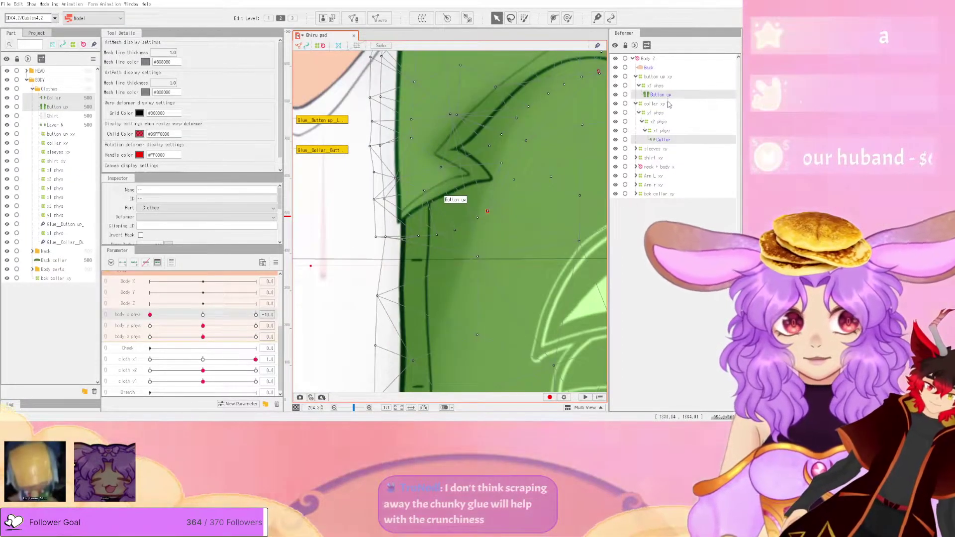
{"action": "scroll", "coordinate": [459, 229], "scroll_direction": "down", "scroll_amount": 2}
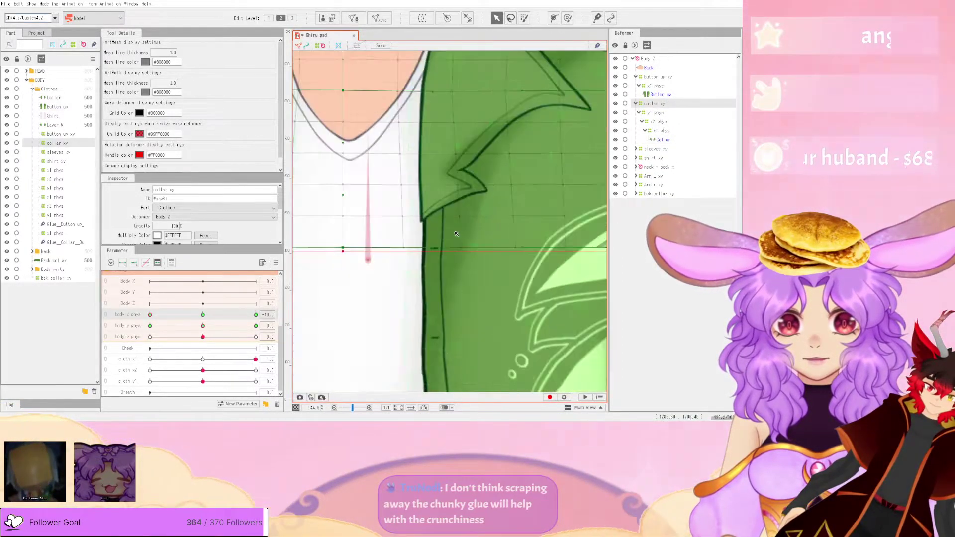
{"action": "left_click", "coordinate": [567, 18]}
{"action": "left_click_drag", "start_coordinate": [442, 198], "coordinate": [452, 192]}
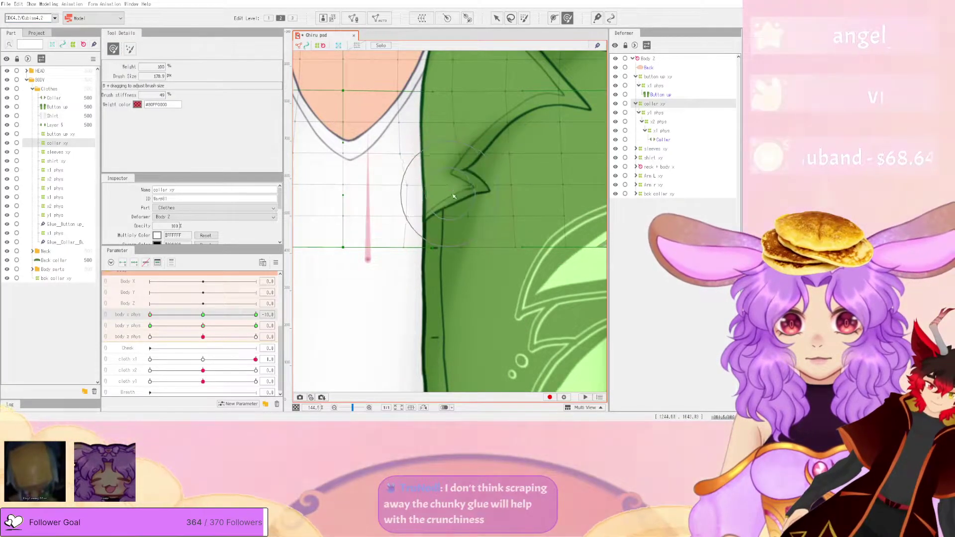
{"action": "scroll", "coordinate": [453, 192], "scroll_direction": "down", "scroll_amount": 3}
- Check the collar with body x phys and body y phys combined, then return them to 0, separate them and deselect the deformer
{"action": "left_click_drag", "start_coordinate": [162, 321], "coordinate": [203, 331]}
{"action": "left_click", "coordinate": [106, 315]}
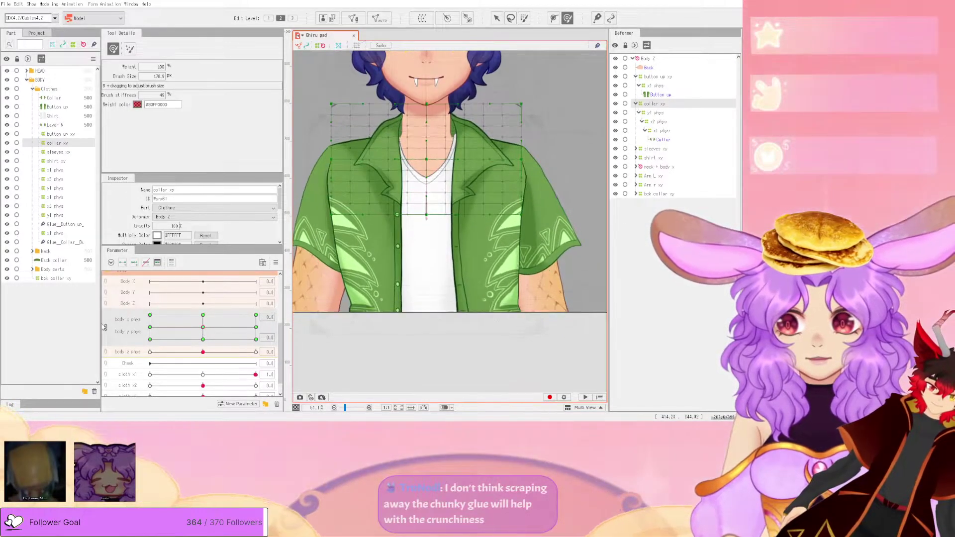
{"action": "left_click", "coordinate": [105, 327]}
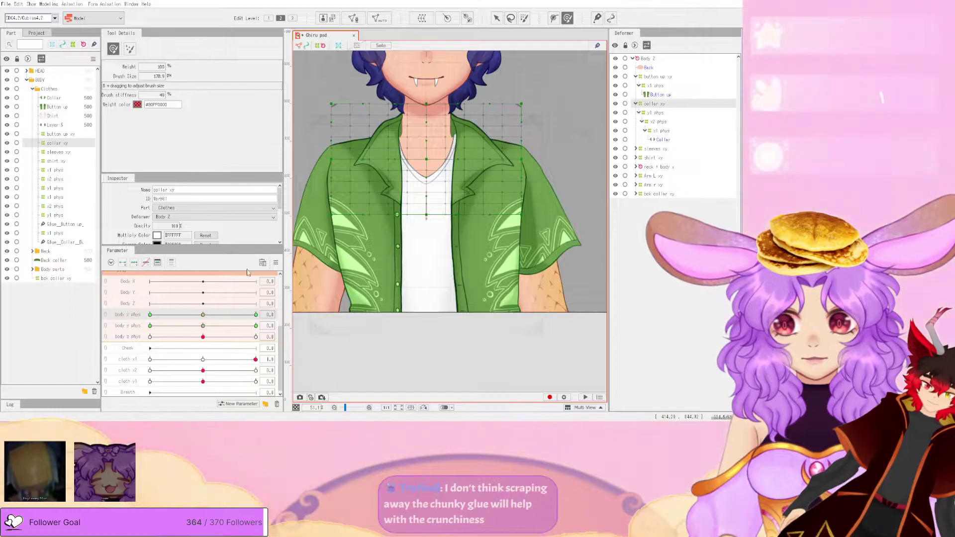
{"action": "scroll", "coordinate": [401, 187], "scroll_direction": "up", "scroll_amount": 4}
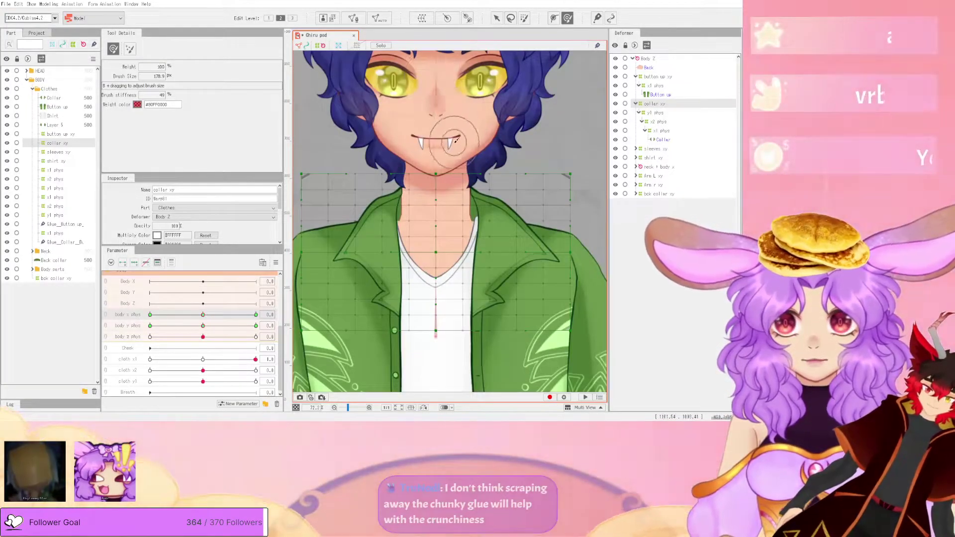
{"action": "scroll", "coordinate": [451, 143], "scroll_direction": "down", "scroll_amount": 4}
{"action": "left_click", "coordinate": [436, 286]}
{"action": "scroll", "coordinate": [493, 224], "scroll_direction": "up", "scroll_amount": 2}
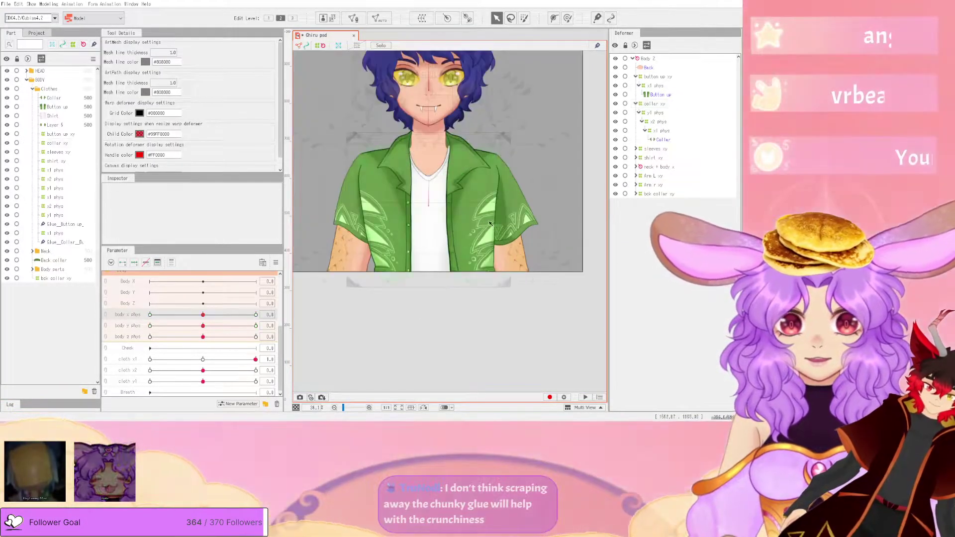
- Inspect the Button up mesh, deselect it, and set cloth x1 to -1
{"action": "left_click", "coordinate": [466, 162]}
{"action": "scroll", "coordinate": [466, 163], "scroll_direction": "up", "scroll_amount": 4}
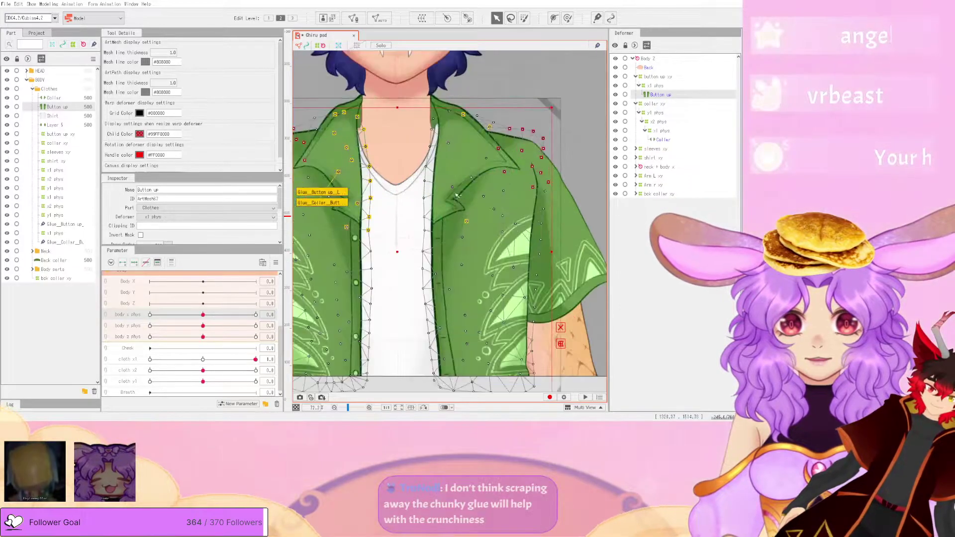
{"action": "scroll", "coordinate": [450, 353], "scroll_direction": "down", "scroll_amount": 6}
{"action": "left_click", "coordinate": [424, 387]}
{"action": "scroll", "coordinate": [462, 290], "scroll_direction": "up", "scroll_amount": 8}
{"action": "left_click_drag", "start_coordinate": [256, 359], "coordinate": [106, 364]}
{"action": "scroll", "coordinate": [438, 221], "scroll_direction": "down", "scroll_amount": 4}
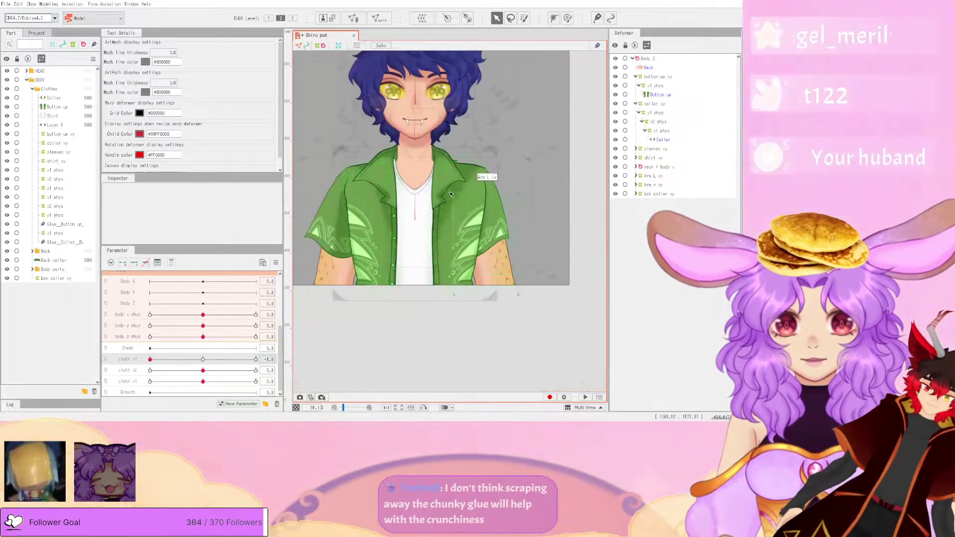
- Reshape the collar's x1 phys deformer at the lower lapel with the Deform Brush at cloth x1 -1, and scrub cloth x1 to check
{"action": "scroll", "coordinate": [447, 209], "scroll_direction": "up", "scroll_amount": 4}
{"action": "left_click", "coordinate": [462, 203]}
{"action": "scroll", "coordinate": [462, 203], "scroll_direction": "up", "scroll_amount": 4}
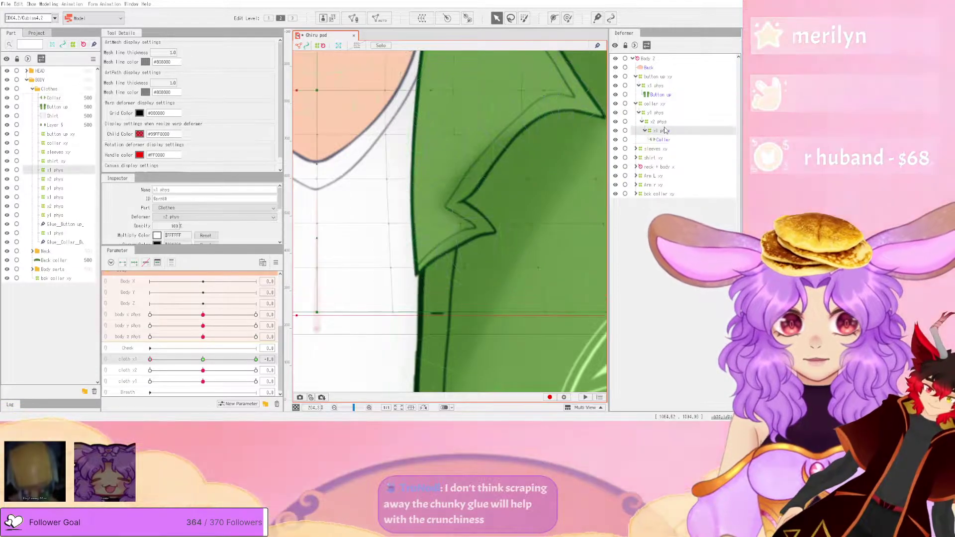
{"action": "left_click", "coordinate": [661, 130]}
{"action": "scroll", "coordinate": [518, 219], "scroll_direction": "down", "scroll_amount": 4}
{"action": "scroll", "coordinate": [470, 262], "scroll_direction": "up", "scroll_amount": 3}
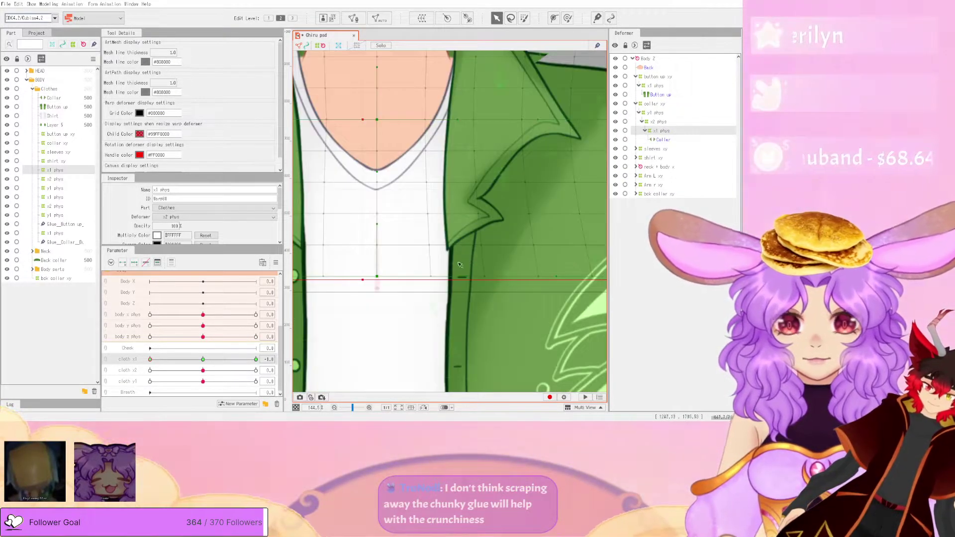
{"action": "left_click", "coordinate": [567, 17]}
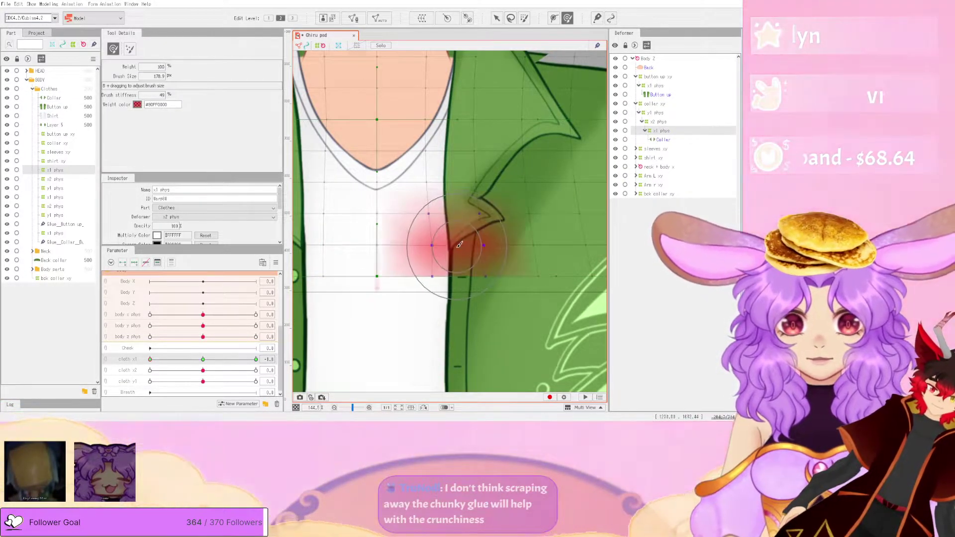
{"action": "left_click_drag", "start_coordinate": [463, 243], "coordinate": [461, 244]}
{"action": "mouse_move", "coordinate": [187, 359]}
{"action": "left_mouse_down"}
{"action": "mouse_move", "coordinate": [252, 363]}
{"action": "mouse_move", "coordinate": [152, 364]}
{"action": "mouse_move", "coordinate": [177, 363]}
{"action": "left_mouse_up"}
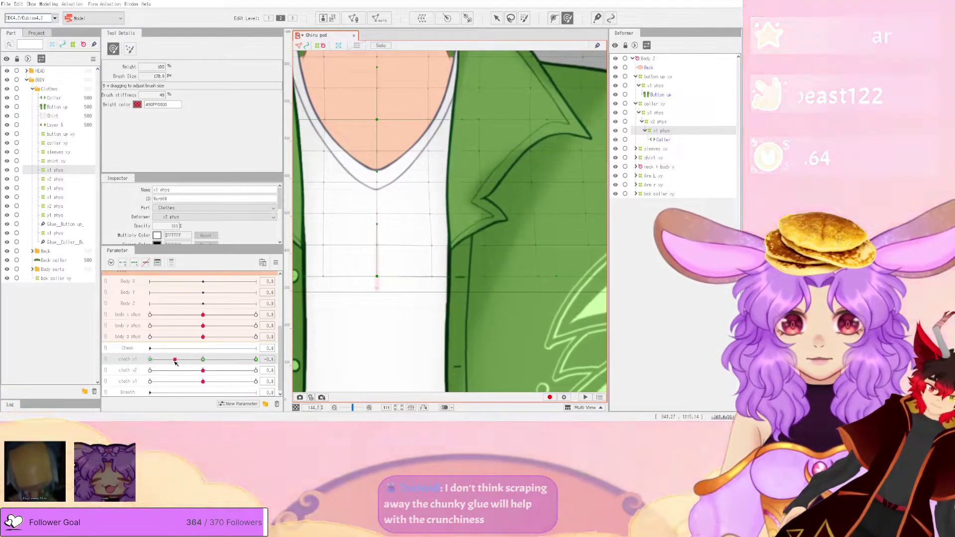
- Check the lapel's movement across body x phys, and return body x phys and body y phys to 0
{"action": "left_click_drag", "start_coordinate": [205, 315], "coordinate": [148, 343]}
{"action": "left_click", "coordinate": [203, 315]}
{"action": "left_click", "coordinate": [203, 326]}
- Check the collar with combined body x phys and body y phys down to -10 each, then reset both to 0
{"action": "left_click", "coordinate": [106, 315]}
{"action": "scroll", "coordinate": [440, 263], "scroll_direction": "down", "scroll_amount": 3}
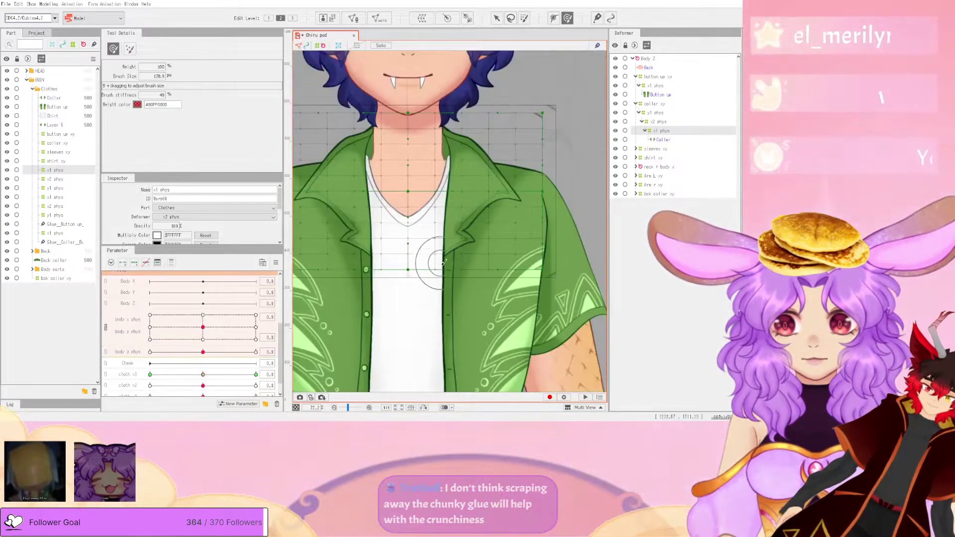
{"action": "scroll", "coordinate": [443, 261], "scroll_direction": "up", "scroll_amount": 3}
{"action": "left_click_drag", "start_coordinate": [203, 327], "coordinate": [113, 364]}
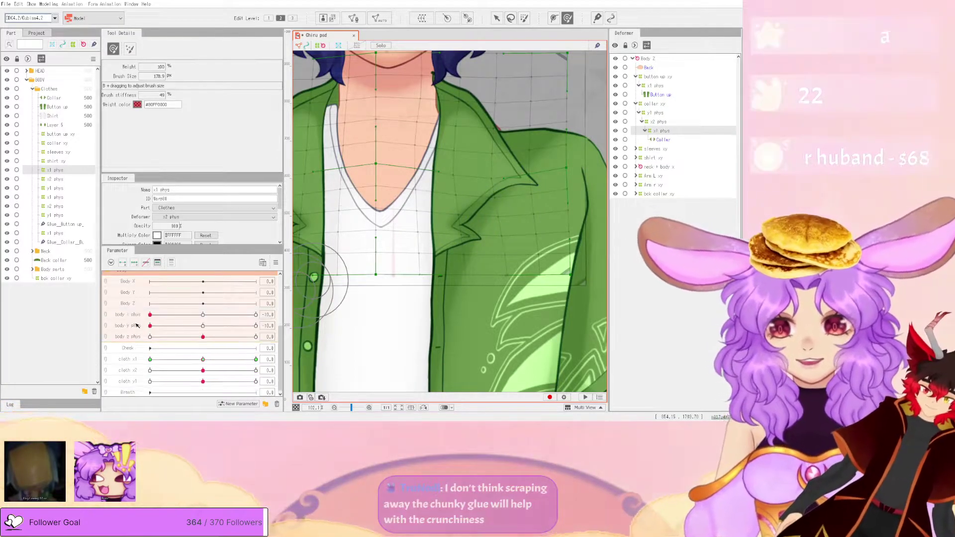
{"action": "scroll", "coordinate": [423, 286], "scroll_direction": "down", "scroll_amount": 3}
{"action": "scroll", "coordinate": [407, 294], "scroll_direction": "up", "scroll_amount": 2}
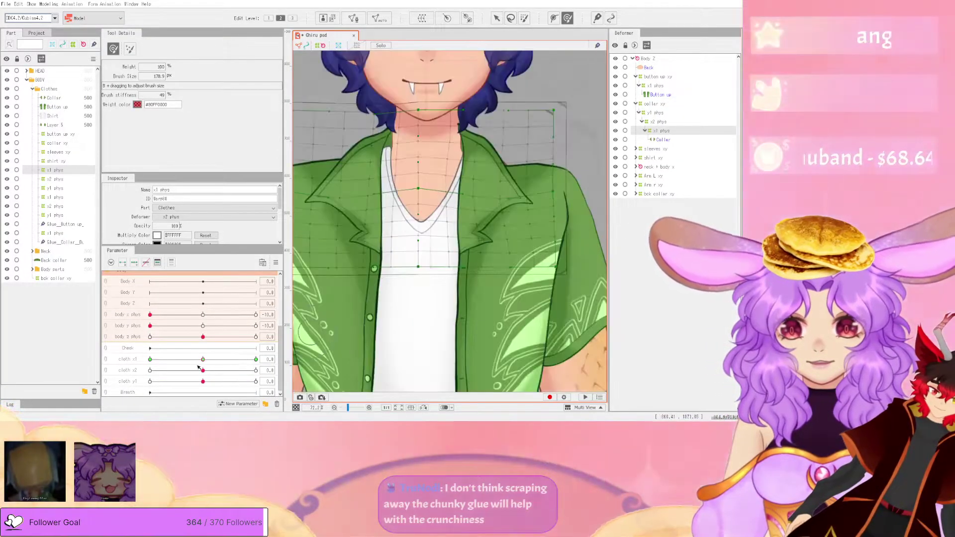
{"action": "left_click", "coordinate": [203, 326]}
{"action": "left_click", "coordinate": [203, 315]}
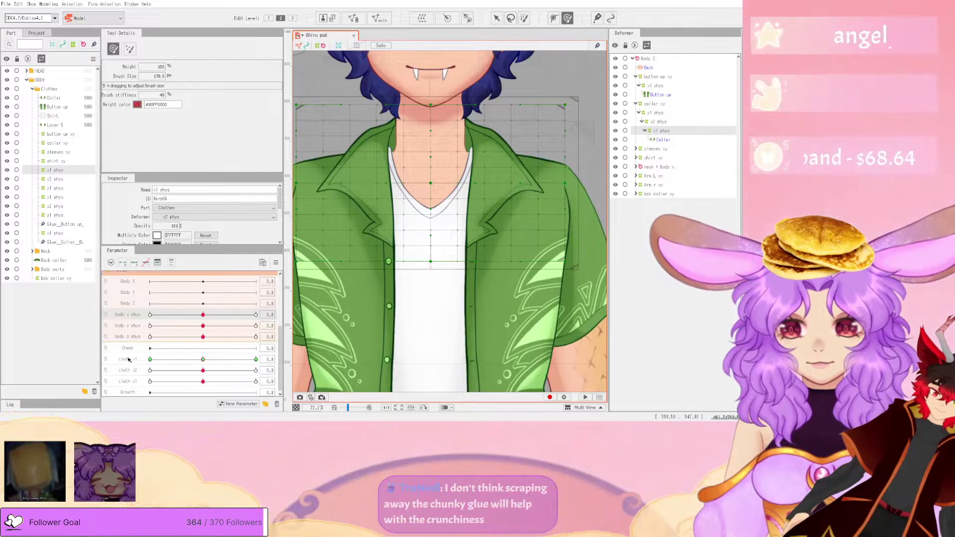
- Check the collar across cloth x1, cloth x2 and cloth y1, inspecting the lower right lapel with the collar's x2 phys deformer selected
{"action": "left_click", "coordinate": [150, 359]}
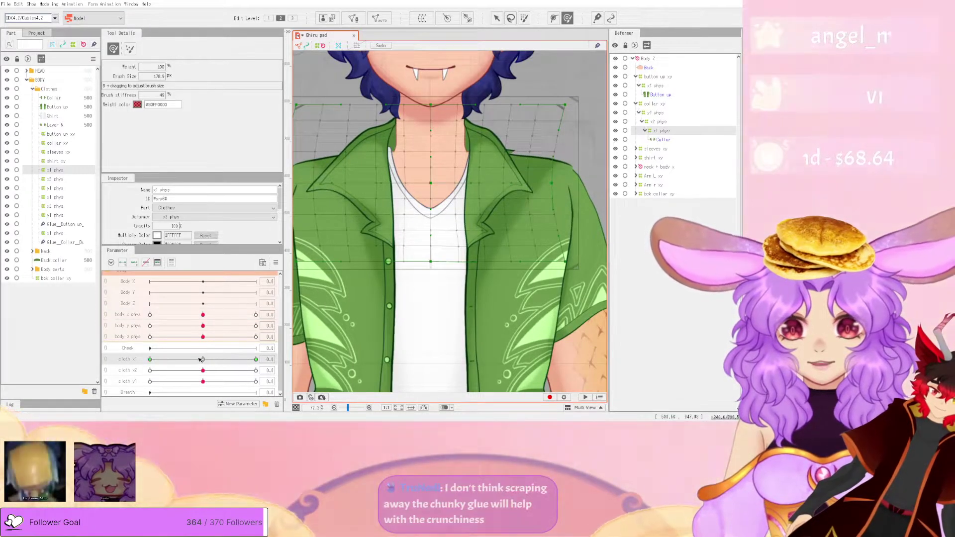
{"action": "left_click", "coordinate": [203, 359]}
{"action": "left_click", "coordinate": [255, 370]}
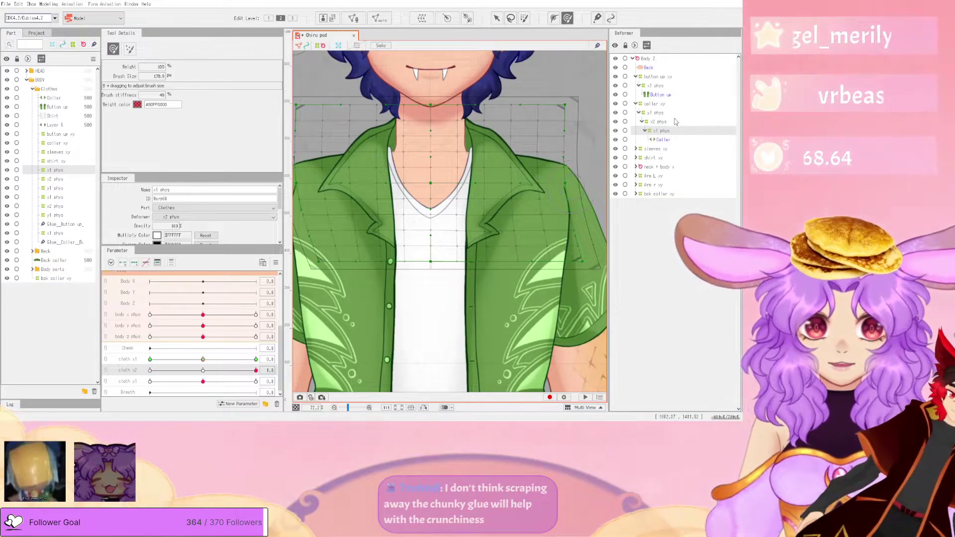
{"action": "left_click", "coordinate": [675, 121]}
{"action": "scroll", "coordinate": [476, 243], "scroll_direction": "up", "scroll_amount": 5}
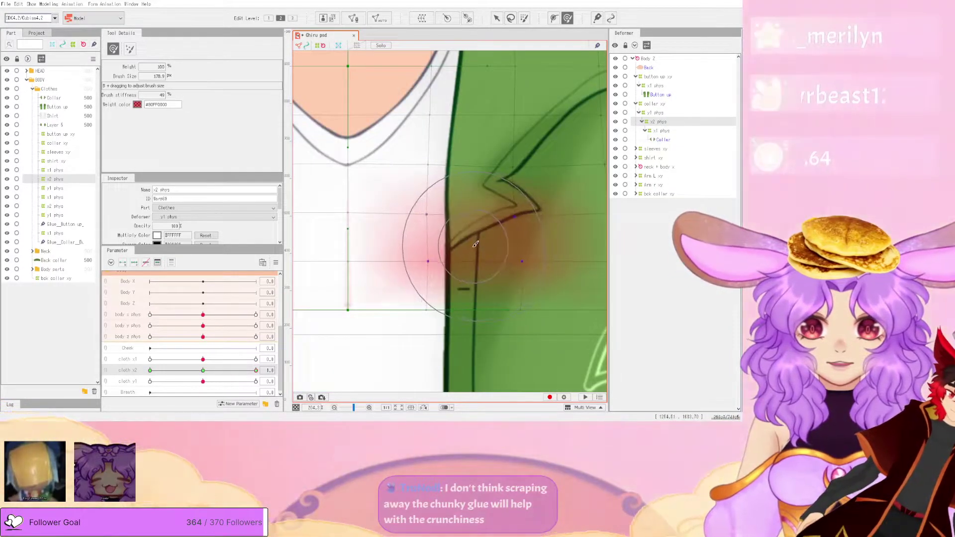
{"action": "scroll", "coordinate": [472, 243], "scroll_direction": "down", "scroll_amount": 6}
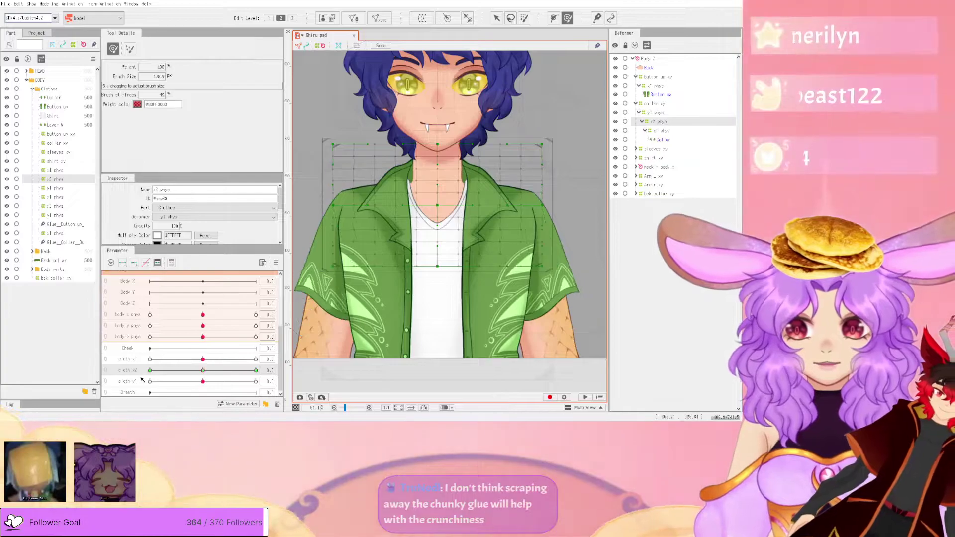
{"action": "left_click_drag", "start_coordinate": [256, 381], "coordinate": [178, 382]}
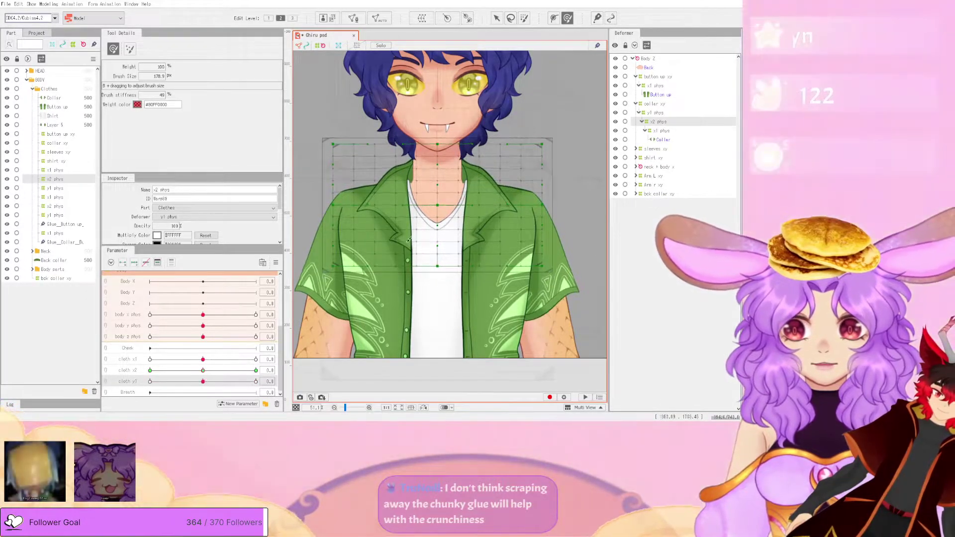
{"action": "scroll", "coordinate": [458, 278], "scroll_direction": "down", "scroll_amount": 3}
{"action": "scroll", "coordinate": [460, 263], "scroll_direction": "up", "scroll_amount": 1}
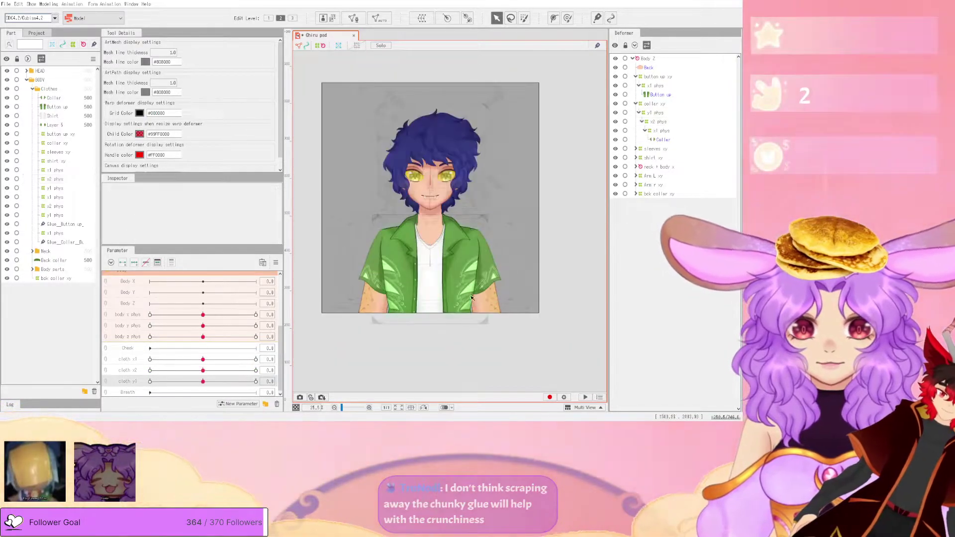
- Select the collar and Button up meshes and try to glue all their vertices around the right lapel and shoulder in mesh editing
{"action": "left_click", "coordinate": [463, 253]}
{"action": "scroll", "coordinate": [462, 242], "scroll_direction": "up", "scroll_amount": 2}
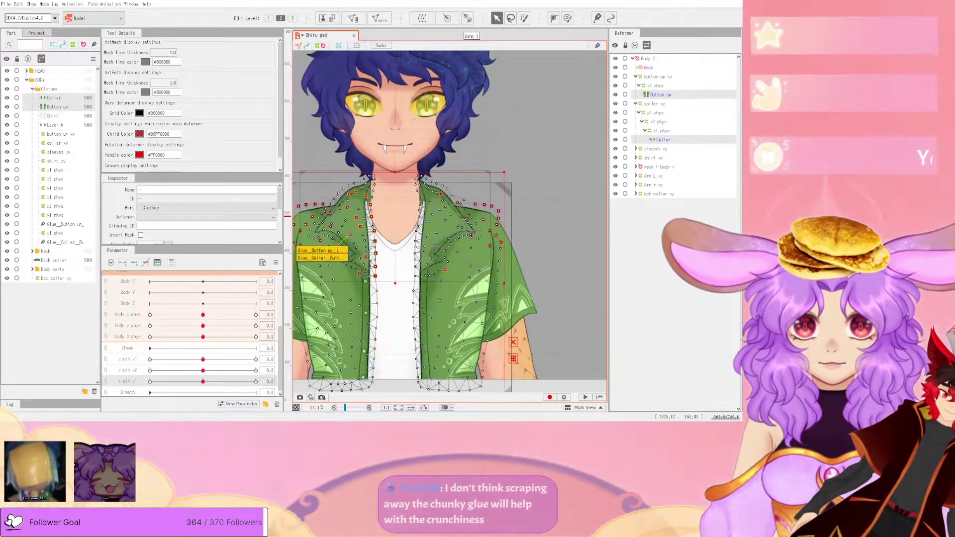
{"action": "left_click", "coordinate": [354, 18]}
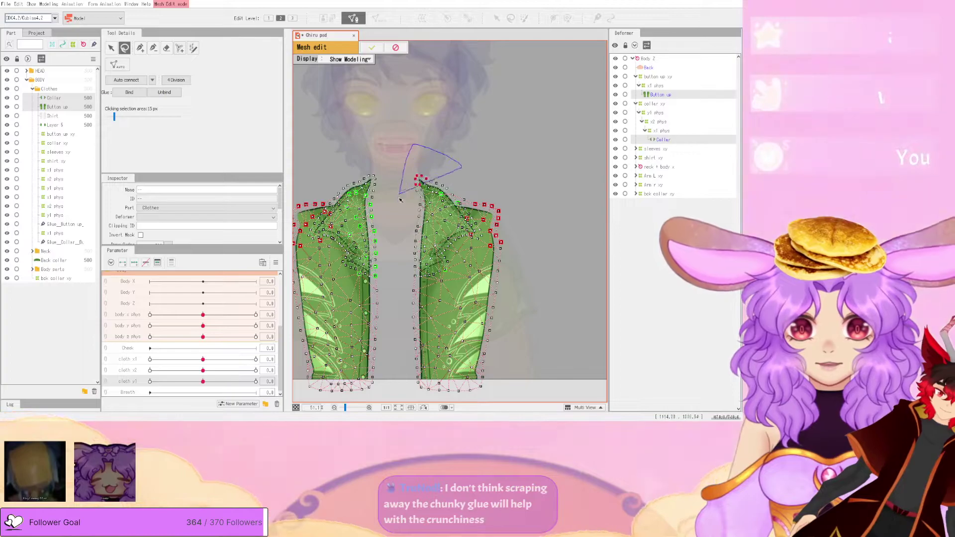
{"action": "mouse_move", "coordinate": [431, 291]}
{"action": "left_mouse_down"}
{"action": "mouse_move", "coordinate": [476, 283]}
{"action": "mouse_move", "coordinate": [516, 260]}
{"action": "mouse_move", "coordinate": [519, 174]}
{"action": "mouse_move", "coordinate": [501, 160]}
{"action": "left_mouse_up"}
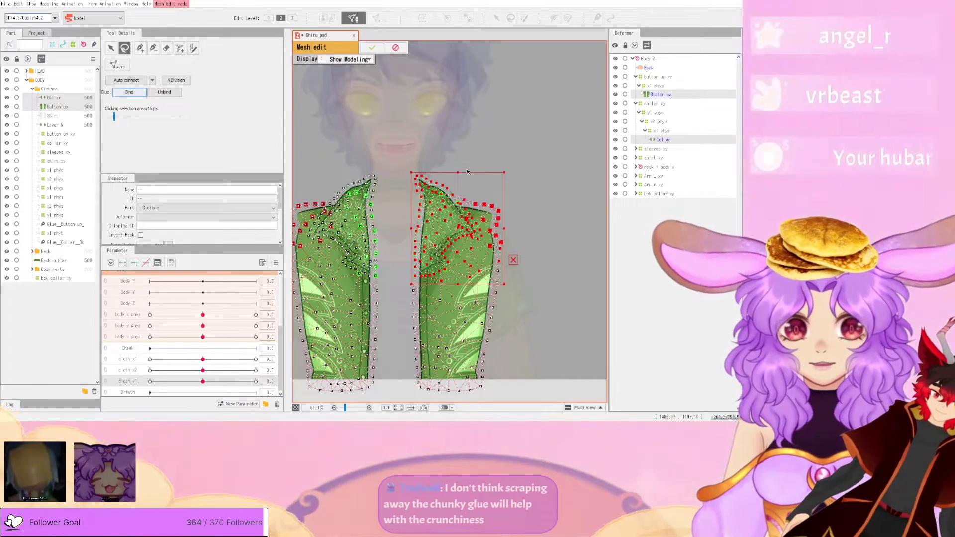
{"action": "left_click", "coordinate": [443, 149]}
{"action": "left_click", "coordinate": [372, 47]}
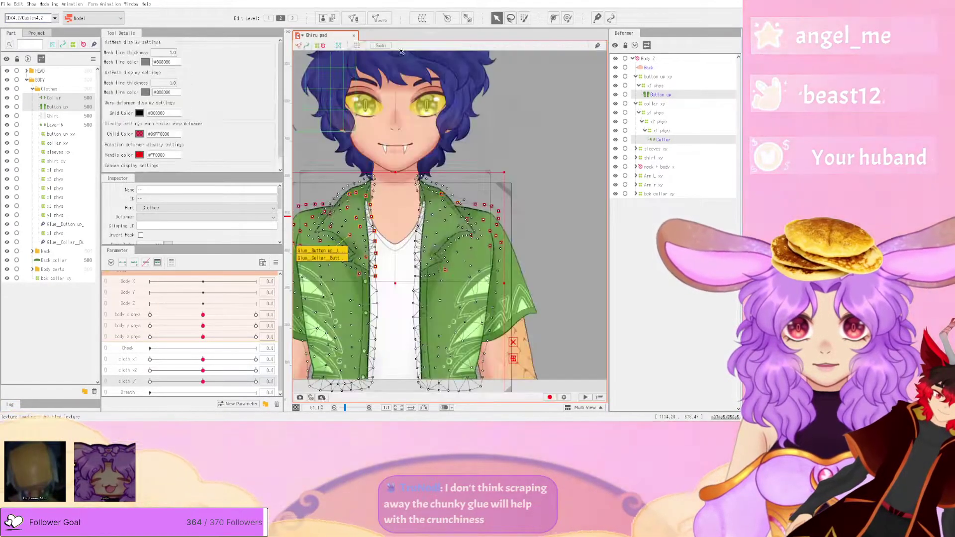
- Bind the collar and Button up vertices around the inner right lapel with glue, and preview the result in the physics settings
{"action": "left_click", "coordinate": [353, 18]}
{"action": "mouse_move", "coordinate": [425, 159]}
{"action": "left_mouse_down"}
{"action": "mouse_move", "coordinate": [413, 300]}
{"action": "mouse_move", "coordinate": [449, 283]}
{"action": "left_mouse_up"}
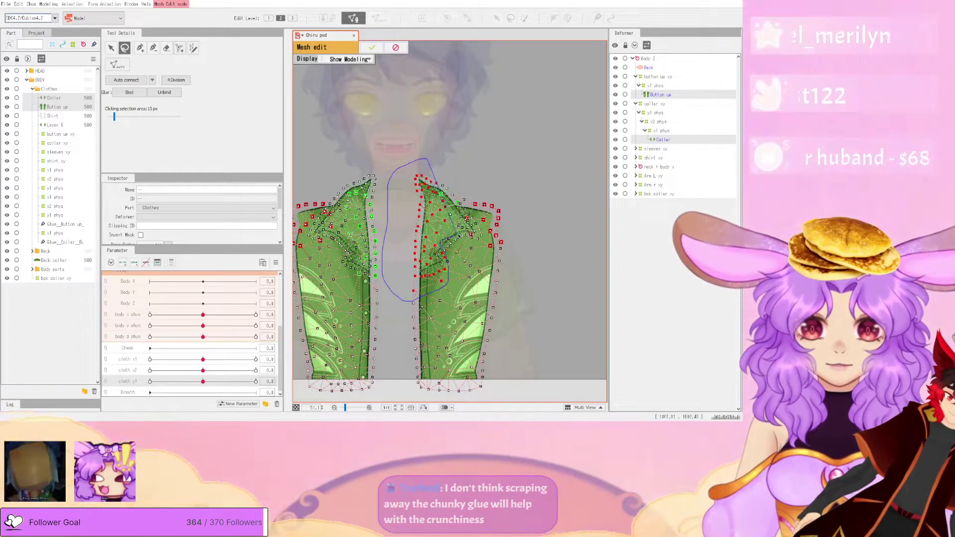
{"action": "left_click_drag", "start_coordinate": [473, 220], "coordinate": [427, 160]}
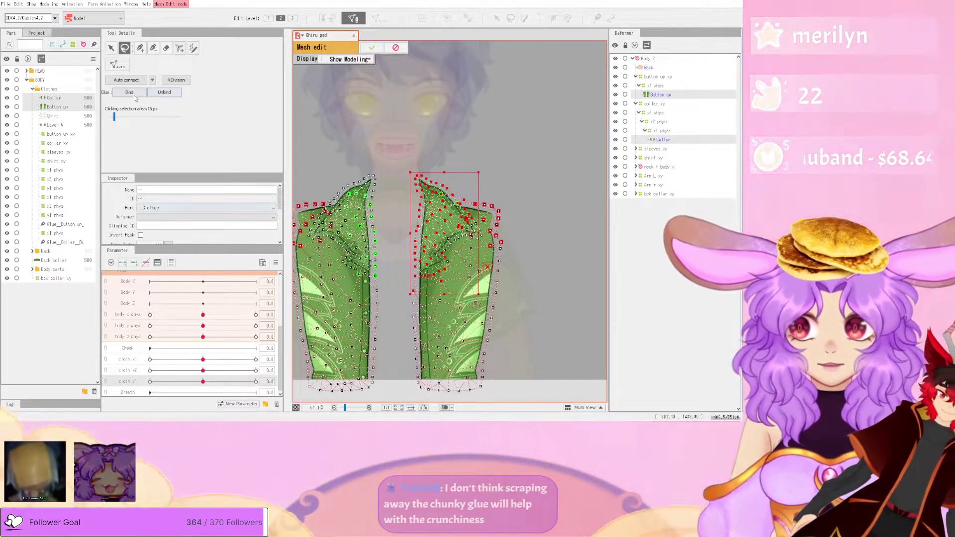
{"action": "left_click", "coordinate": [372, 47]}
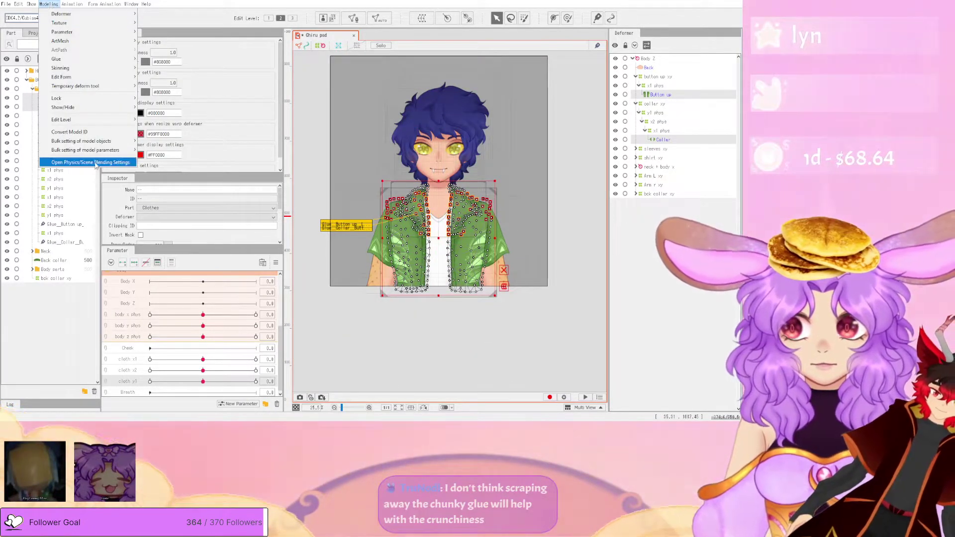
{"action": "left_click", "coordinate": [91, 163]}
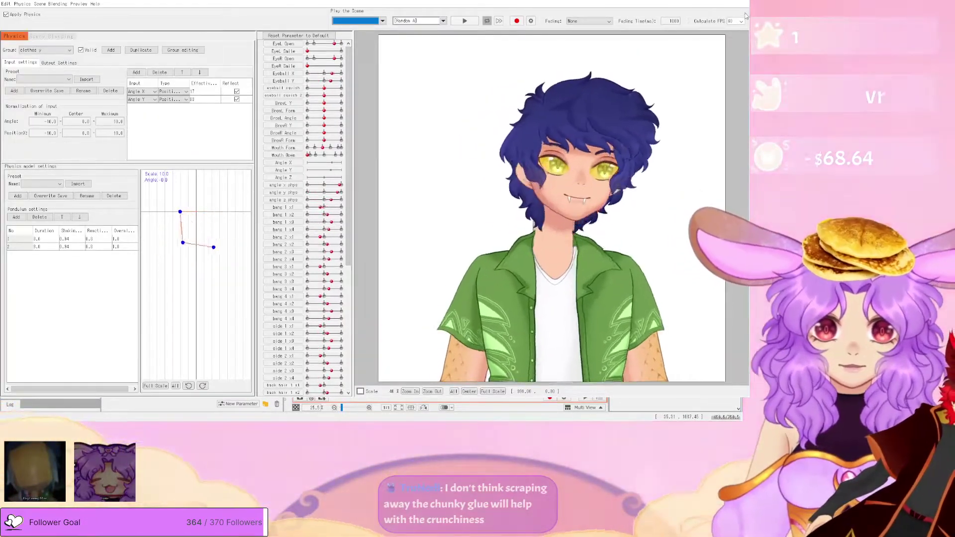
{"action": "left_click", "coordinate": [733, 2]}
- Select the glue between the collar and Button up, and paint its weight over the right lapel to match the left lapel
{"action": "scroll", "coordinate": [439, 206], "scroll_direction": "up", "scroll_amount": 5}
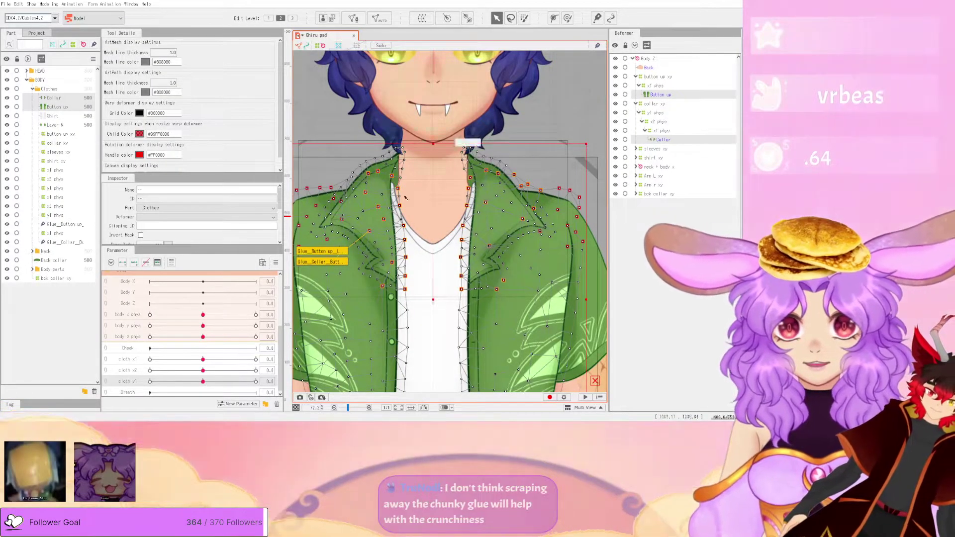
{"action": "left_click", "coordinate": [328, 260]}
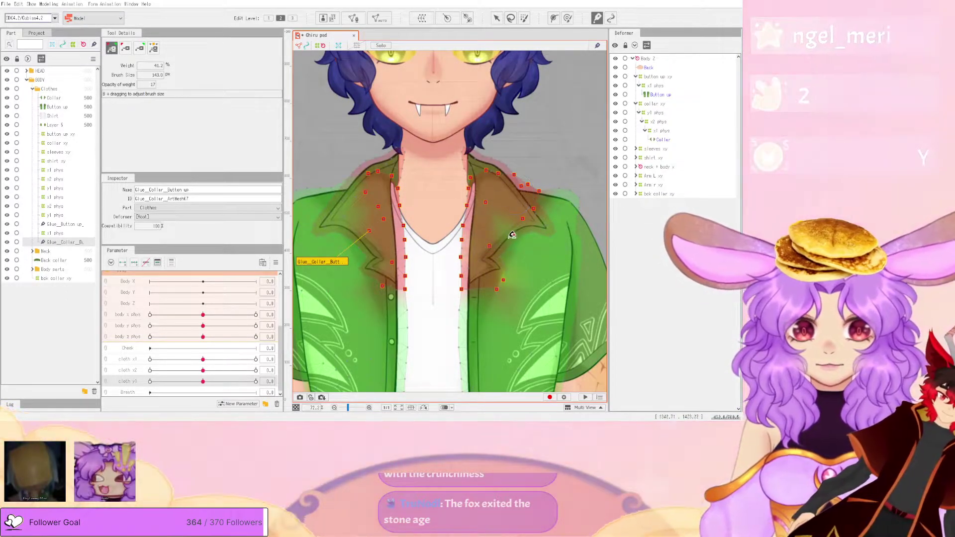
- Preview the glued collar's movement in the physics settings, and undo the right lapel's glue weighting and binding
{"action": "left_click", "coordinate": [49, 4]}
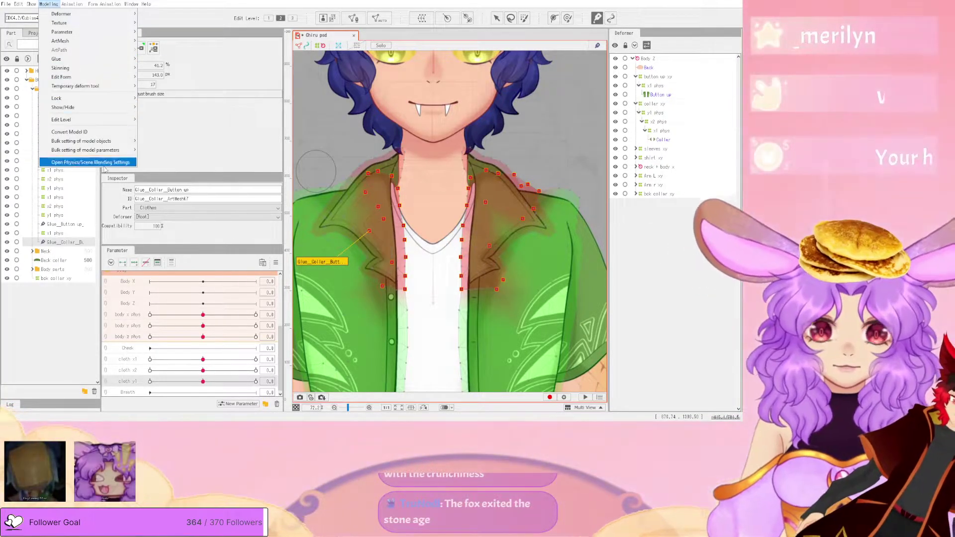
{"action": "left_click", "coordinate": [108, 163]}
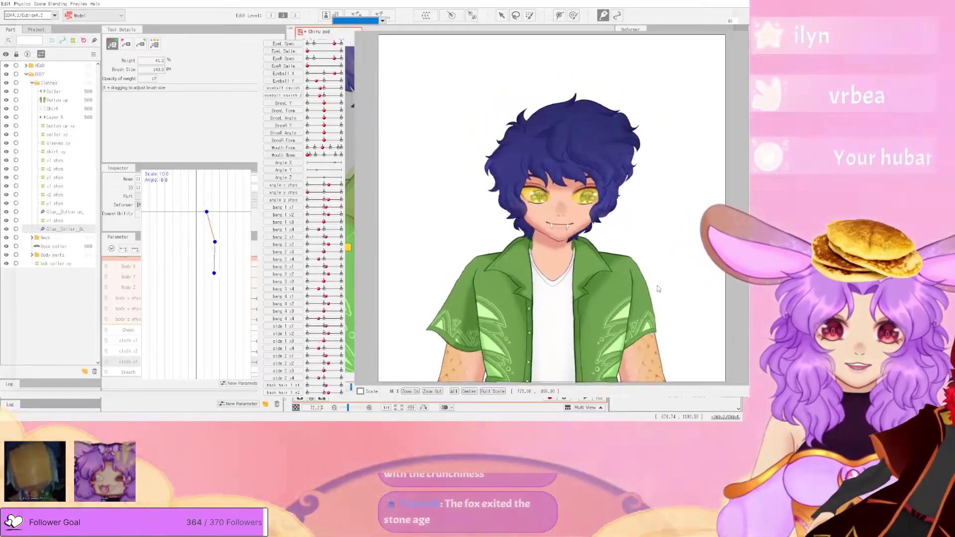
{"action": "scroll", "coordinate": [621, 290], "scroll_direction": "up", "scroll_amount": 2}
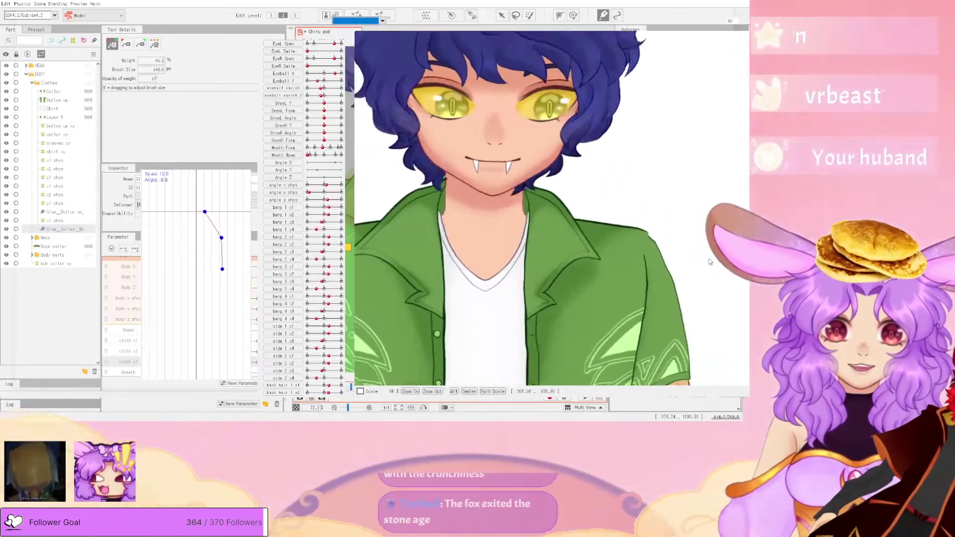
{"action": "left_click", "coordinate": [741, 4]}
{"action": "scroll", "coordinate": [524, 176], "scroll_direction": "down", "scroll_amount": 2}
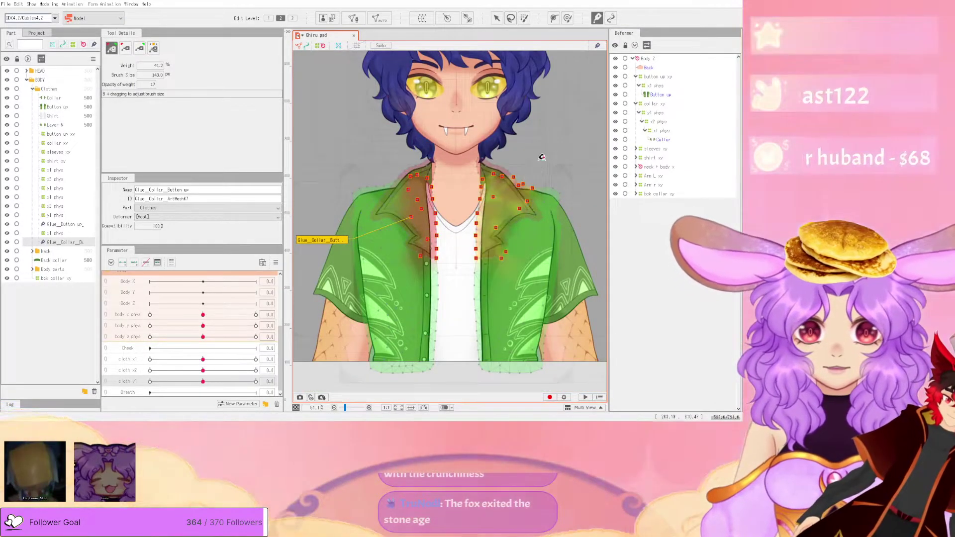
{"action": "key", "text": "ctrl+z"}
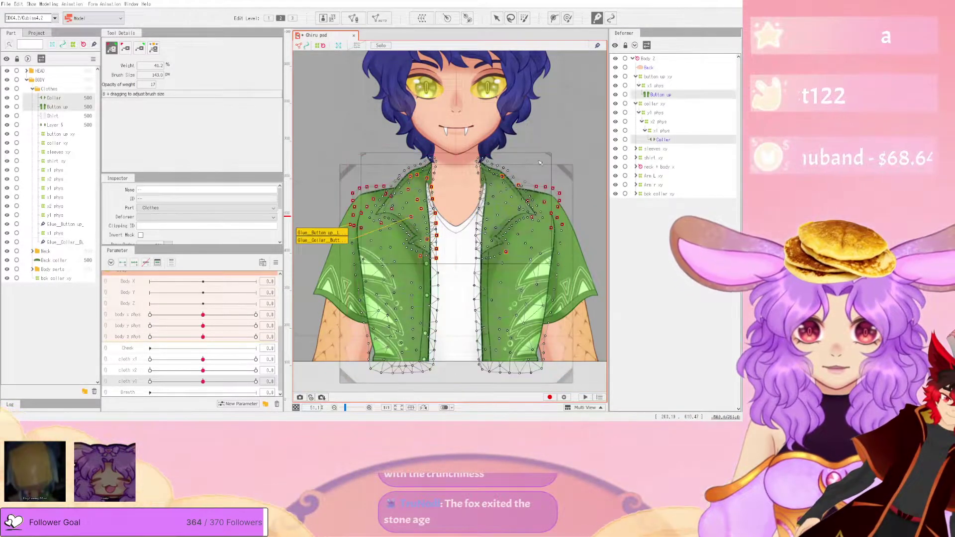
- Unbind the glued collar and Button up vertices across the whole right lapel and shoulder in mesh editing
{"action": "left_click", "coordinate": [354, 19]}
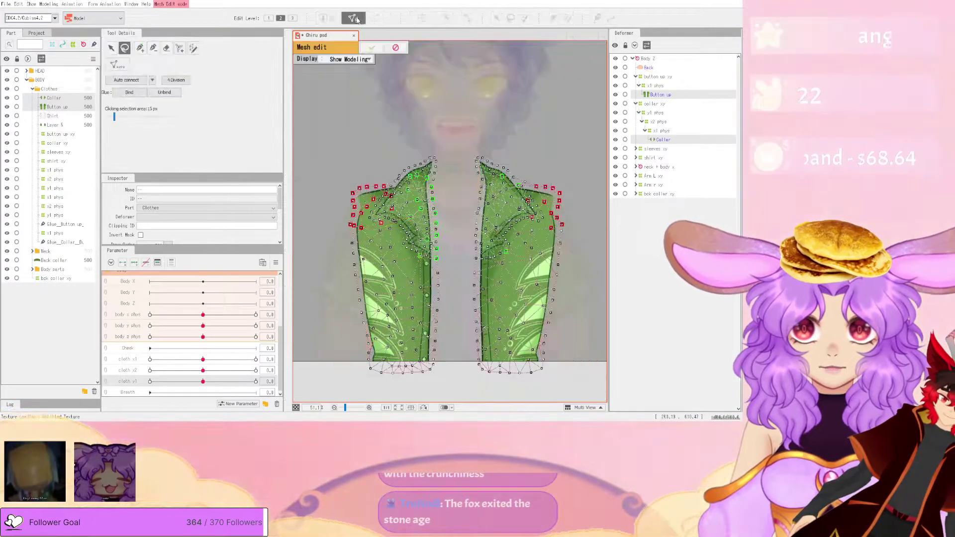
{"action": "scroll", "coordinate": [551, 227], "scroll_direction": "up", "scroll_amount": 3}
{"action": "mouse_move", "coordinate": [476, 101]}
{"action": "left_mouse_down"}
{"action": "mouse_move", "coordinate": [392, 268]}
{"action": "mouse_move", "coordinate": [575, 118]}
{"action": "left_mouse_up"}
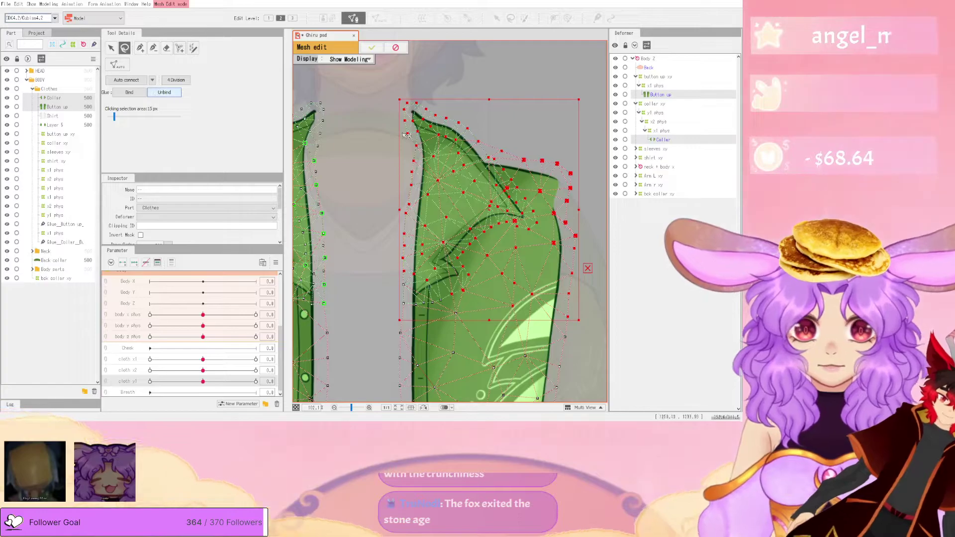
{"action": "scroll", "coordinate": [390, 131], "scroll_direction": "down", "scroll_amount": 6}
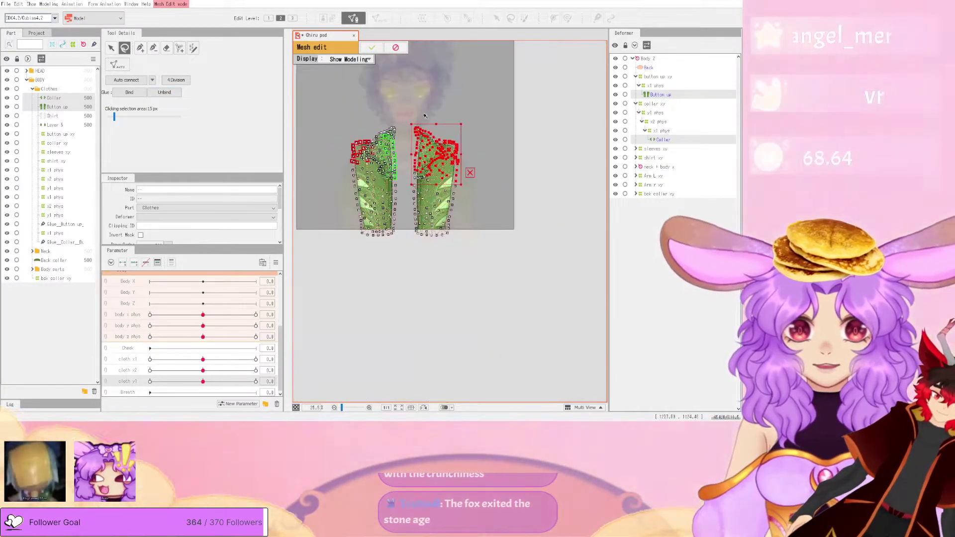
- Bind only the collar and Button up vertices along the right lapel's inner edge and upper collar with glue, and apply the mesh edit
{"action": "scroll", "coordinate": [425, 120], "scroll_direction": "up", "scroll_amount": 6}
{"action": "mouse_move", "coordinate": [433, 76]}
{"action": "left_mouse_down"}
{"action": "mouse_move", "coordinate": [356, 157]}
{"action": "mouse_move", "coordinate": [343, 261]}
{"action": "left_mouse_up"}
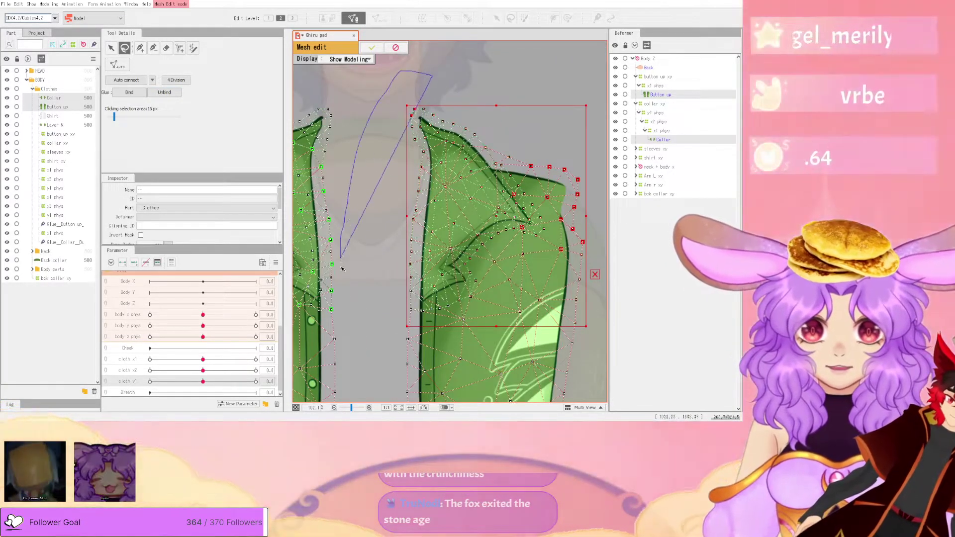
{"action": "left_click_drag", "start_coordinate": [450, 259], "coordinate": [490, 184]}
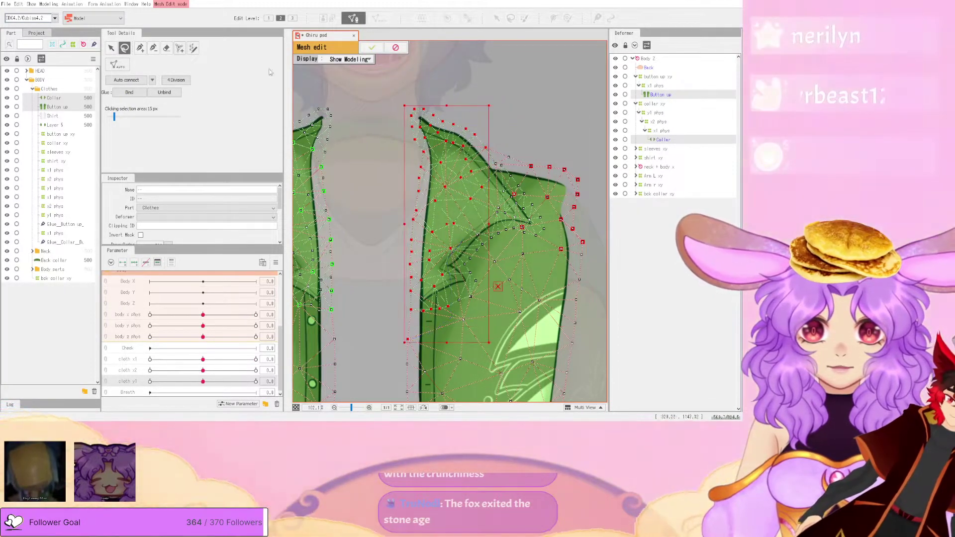
{"action": "left_click", "coordinate": [129, 93]}
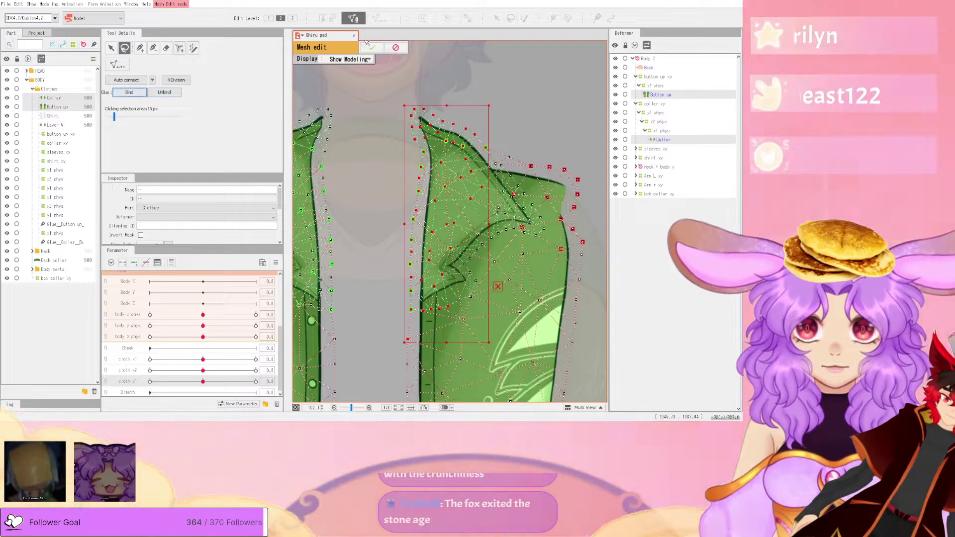
{"action": "left_click", "coordinate": [372, 47]}
- Preview the collar and shirt movement in the physics settings by moving the model's head around, and close the preview
{"action": "scroll", "coordinate": [373, 149], "scroll_direction": "down", "scroll_amount": 5}
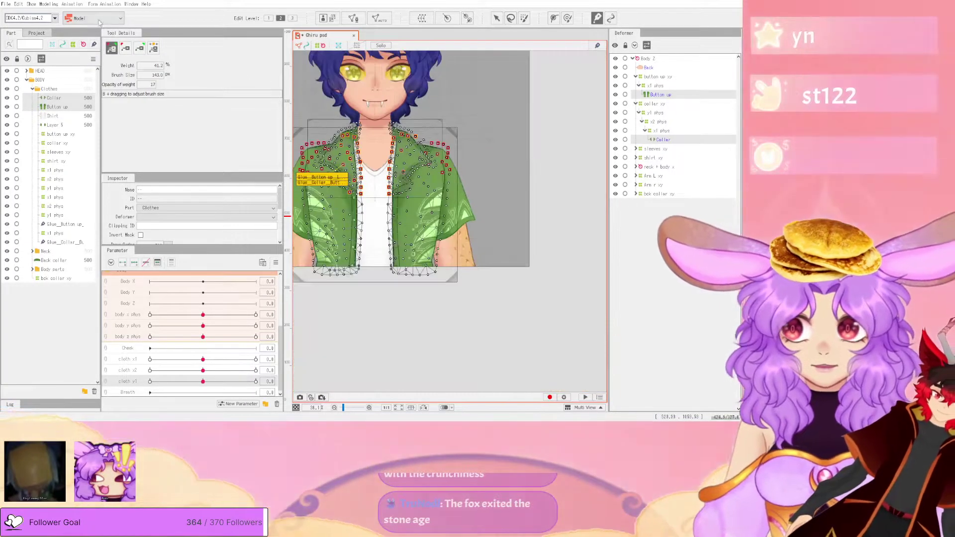
{"action": "left_click", "coordinate": [47, 4]}
{"action": "left_click", "coordinate": [90, 162]}
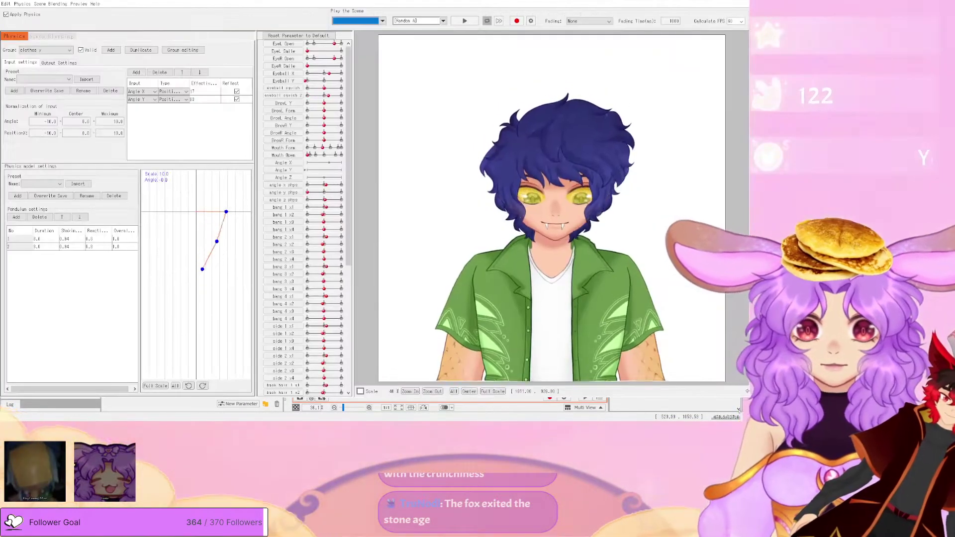
{"action": "left_click_drag", "start_coordinate": [434, 181], "coordinate": [547, 209]}
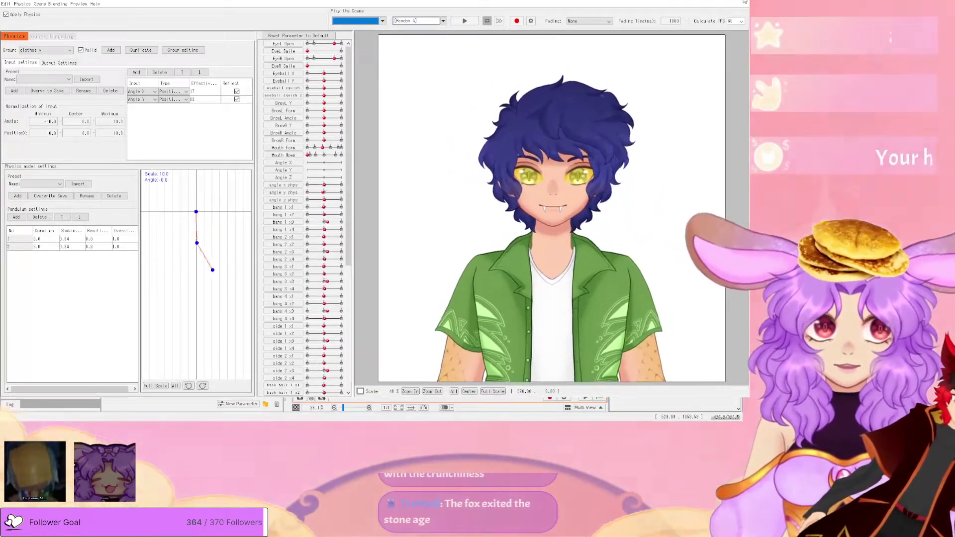
{"action": "key", "text": "alt+F4"}
- Select the collar-to-Button up glue and paint its weight over the right lapel to match the left lapel
{"action": "scroll", "coordinate": [462, 171], "scroll_direction": "up", "scroll_amount": 3}
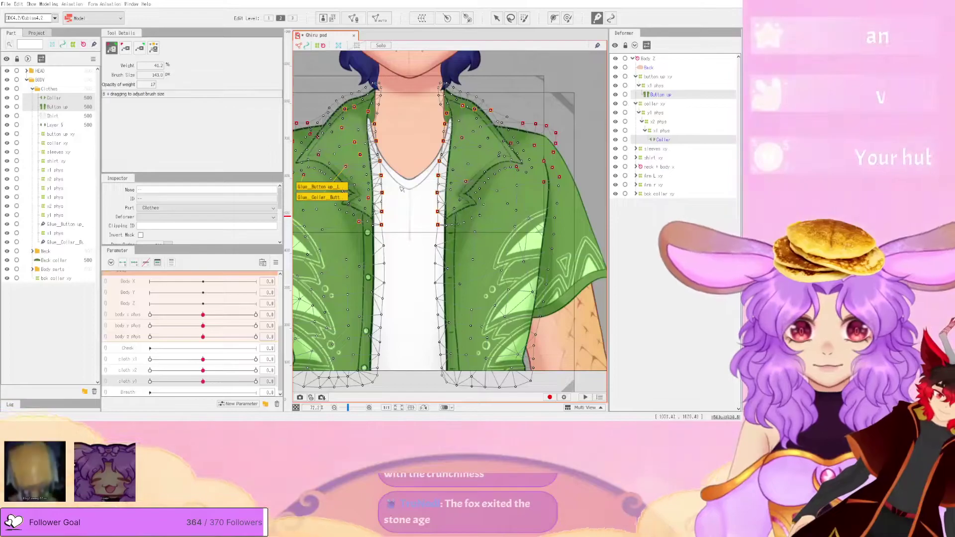
{"action": "scroll", "coordinate": [458, 176], "scroll_direction": "down", "scroll_amount": 3}
{"action": "scroll", "coordinate": [493, 197], "scroll_direction": "up", "scroll_amount": 3}
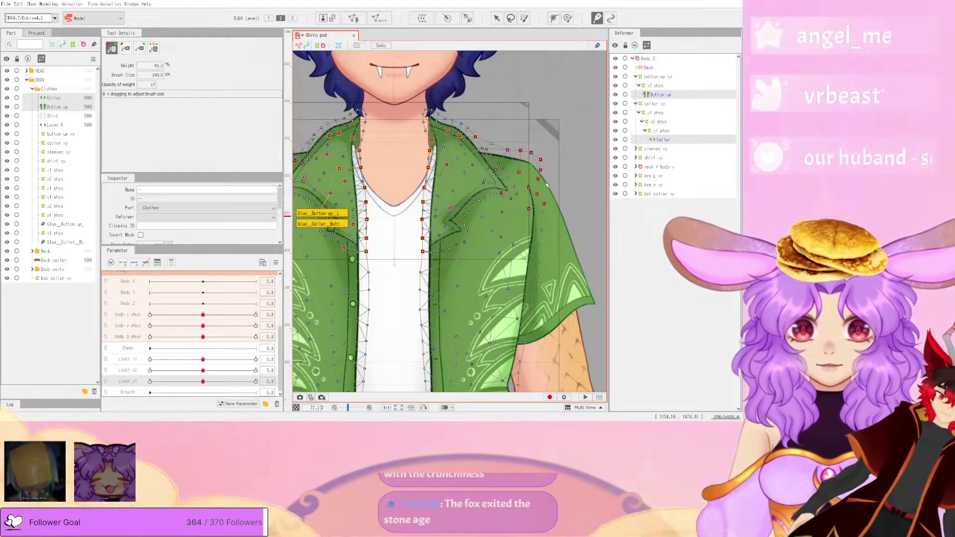
{"action": "scroll", "coordinate": [546, 184], "scroll_direction": "down", "scroll_amount": 3}
{"action": "scroll", "coordinate": [419, 89], "scroll_direction": "up", "scroll_amount": 3}
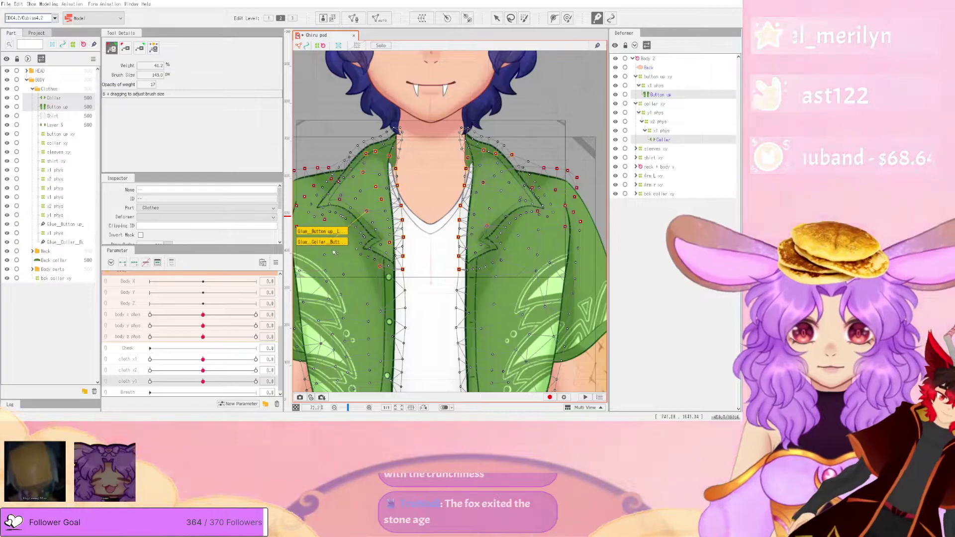
{"action": "left_click", "coordinate": [338, 241]}
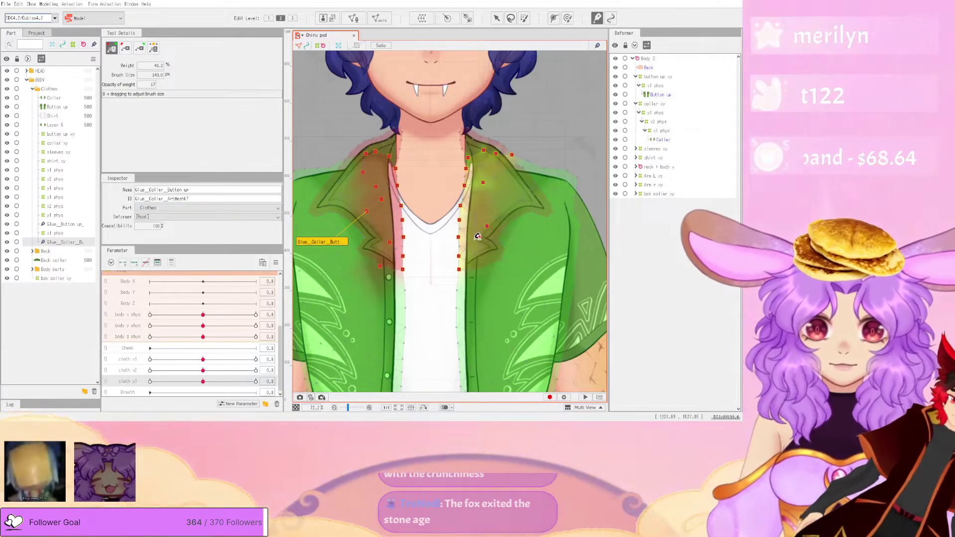
{"action": "left_click_drag", "start_coordinate": [458, 254], "coordinate": [485, 194]}
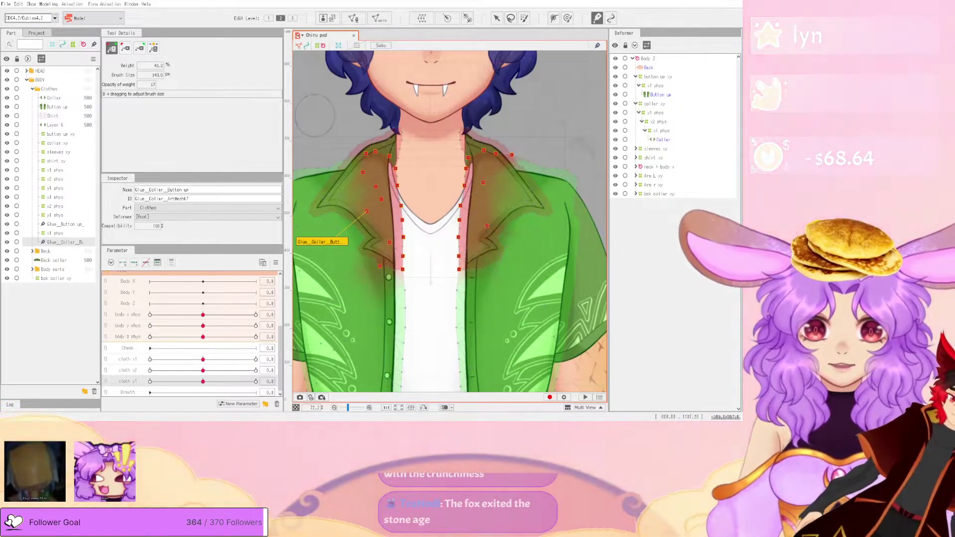
- Check the collar up close in the physics settings preview while the model moves, and close the preview
{"action": "left_click", "coordinate": [48, 4]}
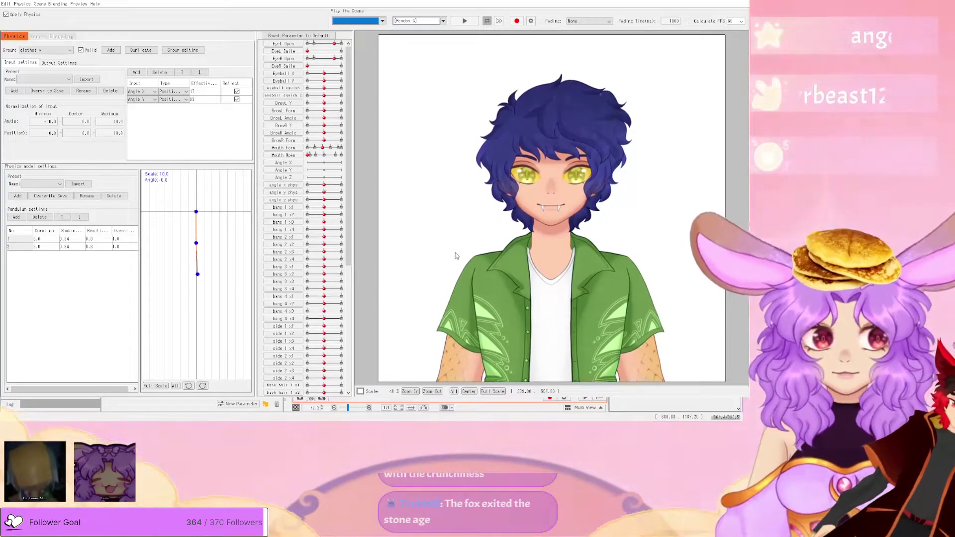
{"action": "scroll", "coordinate": [536, 305], "scroll_direction": "up", "scroll_amount": 5}
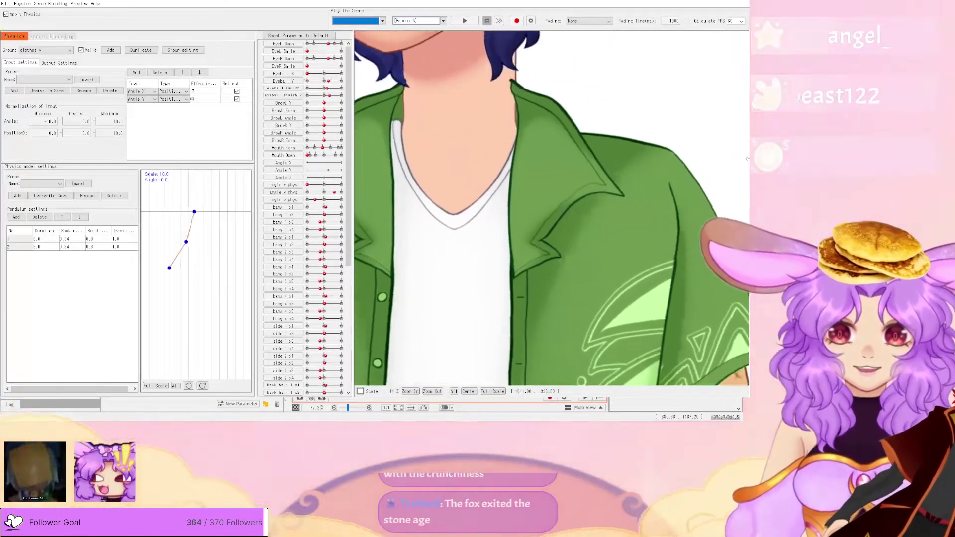
{"action": "left_click", "coordinate": [739, 3]}
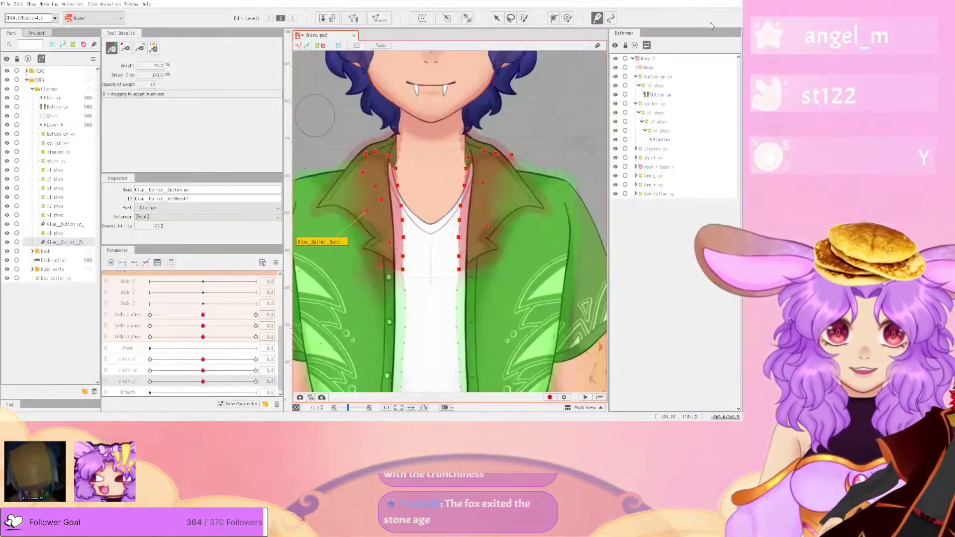
- Bind the collar and Button up vertices around the right lapel's lower notch with glue in mesh editing, and apply the edit
{"action": "scroll", "coordinate": [510, 243], "scroll_direction": "up", "scroll_amount": 4}
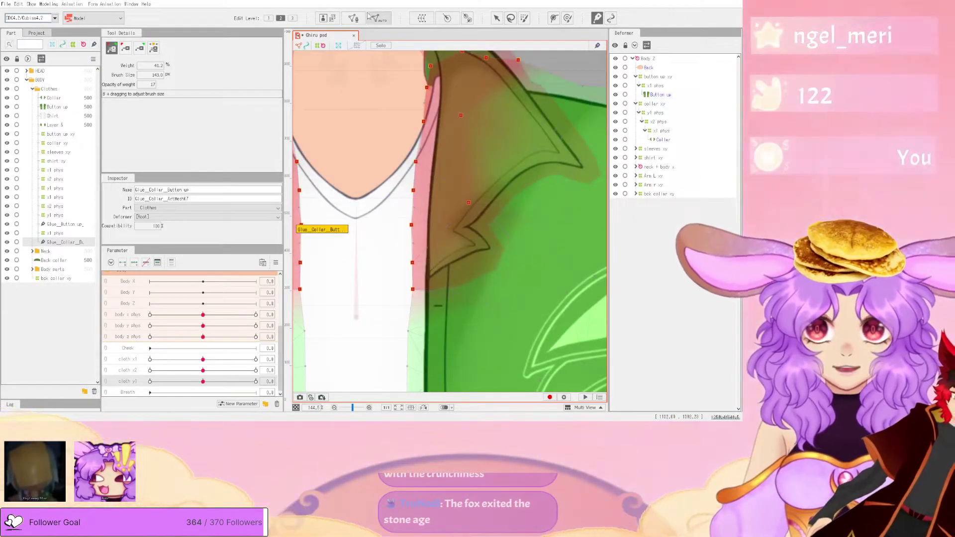
{"action": "scroll", "coordinate": [418, 186], "scroll_direction": "down", "scroll_amount": 4}
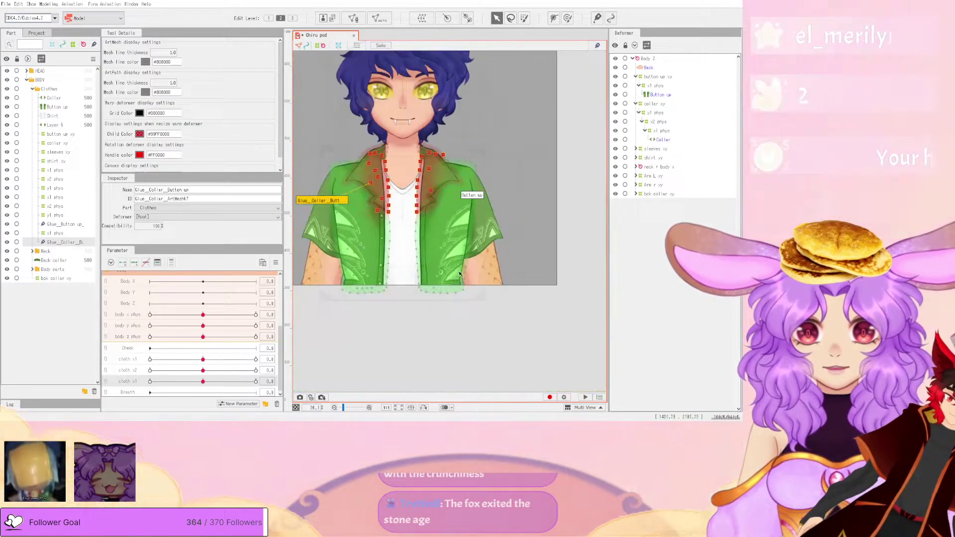
{"action": "left_click", "coordinate": [459, 284]}
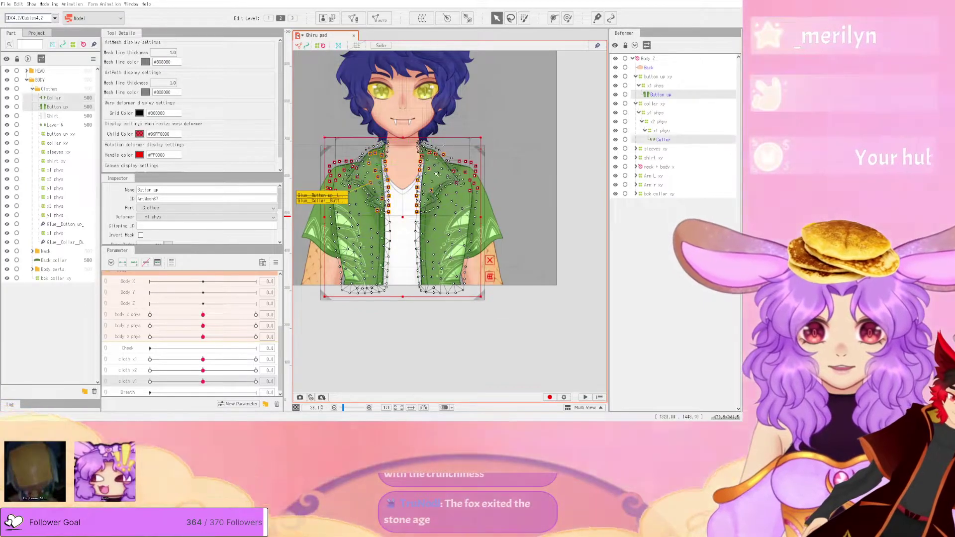
{"action": "left_click", "coordinate": [426, 174], "text": "shift"}
{"action": "left_click", "coordinate": [353, 18]}
{"action": "scroll", "coordinate": [409, 207], "scroll_direction": "up", "scroll_amount": 3}
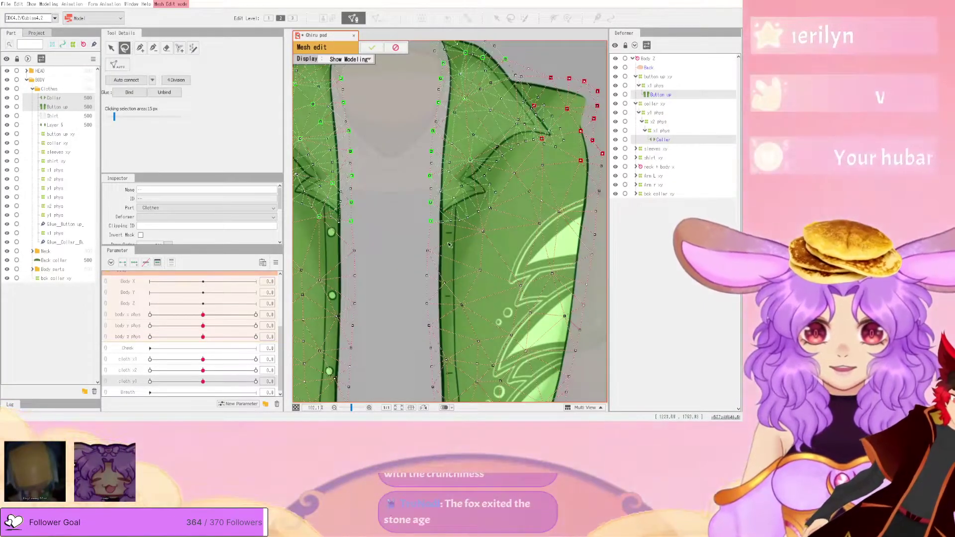
{"action": "scroll", "coordinate": [449, 245], "scroll_direction": "up", "scroll_amount": 2}
{"action": "mouse_move", "coordinate": [391, 201]}
{"action": "left_mouse_down"}
{"action": "mouse_move", "coordinate": [406, 136]}
{"action": "mouse_move", "coordinate": [466, 126]}
{"action": "mouse_move", "coordinate": [517, 143]}
{"action": "left_mouse_up"}
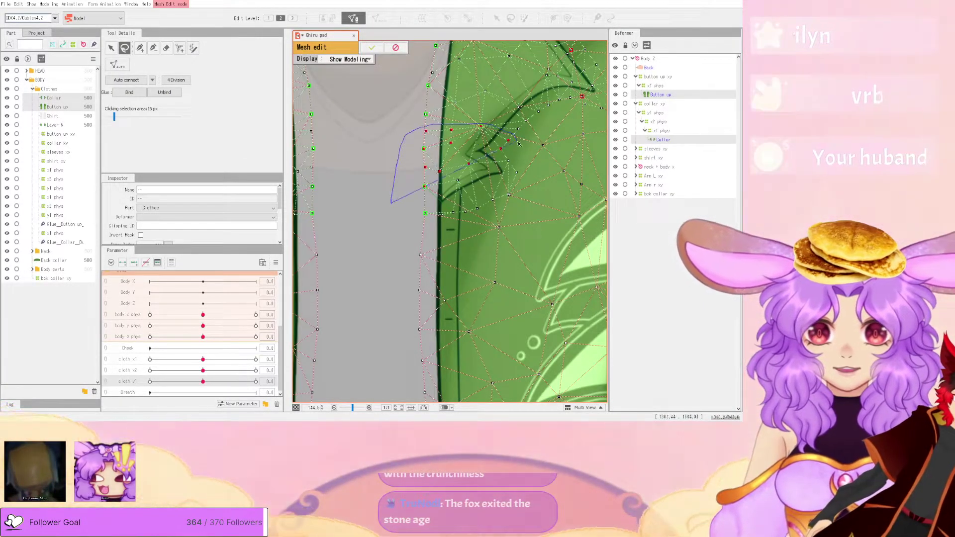
{"action": "left_click", "coordinate": [127, 92]}
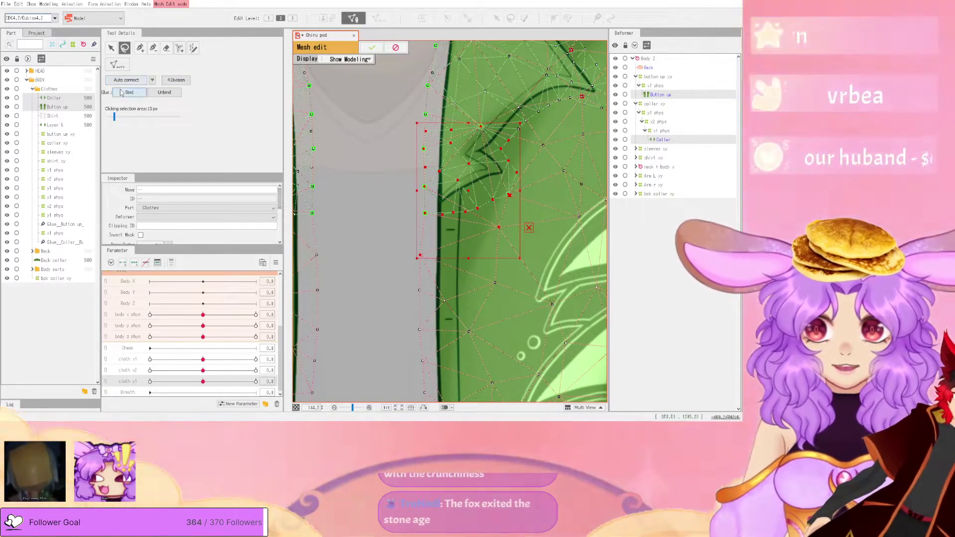
{"action": "left_click", "coordinate": [372, 47]}
{"action": "scroll", "coordinate": [399, 100], "scroll_direction": "down", "scroll_amount": 5}
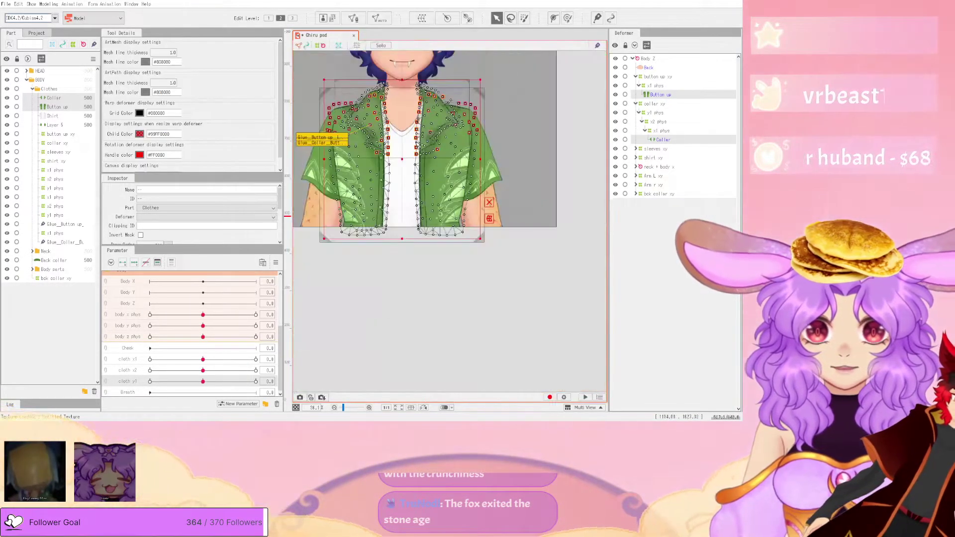
- Preview the shirt physics by moving the model's head and playing Random Pose, examine the collar closely, and close the preview
{"action": "left_click", "coordinate": [48, 4]}
{"action": "left_click", "coordinate": [100, 162]}
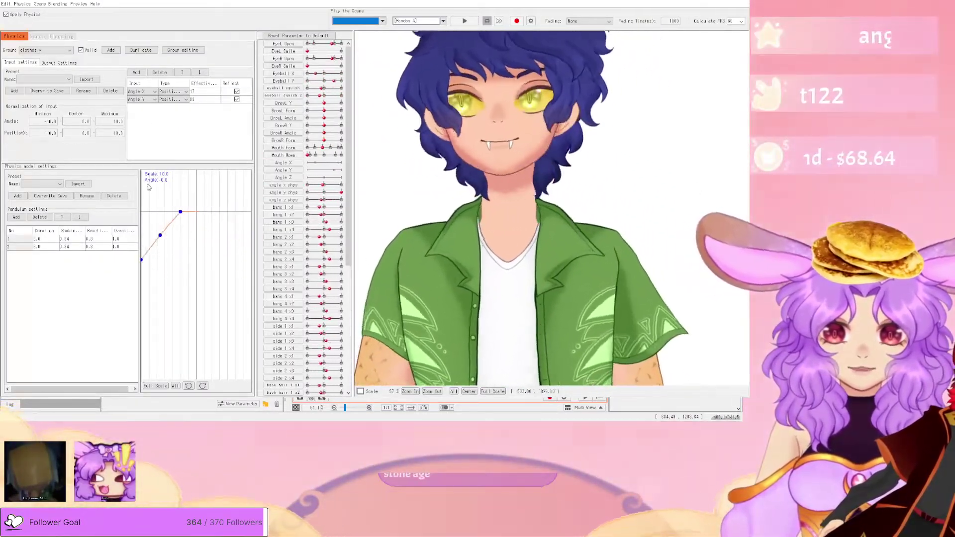
{"action": "scroll", "coordinate": [538, 252], "scroll_direction": "down", "scroll_amount": 2}
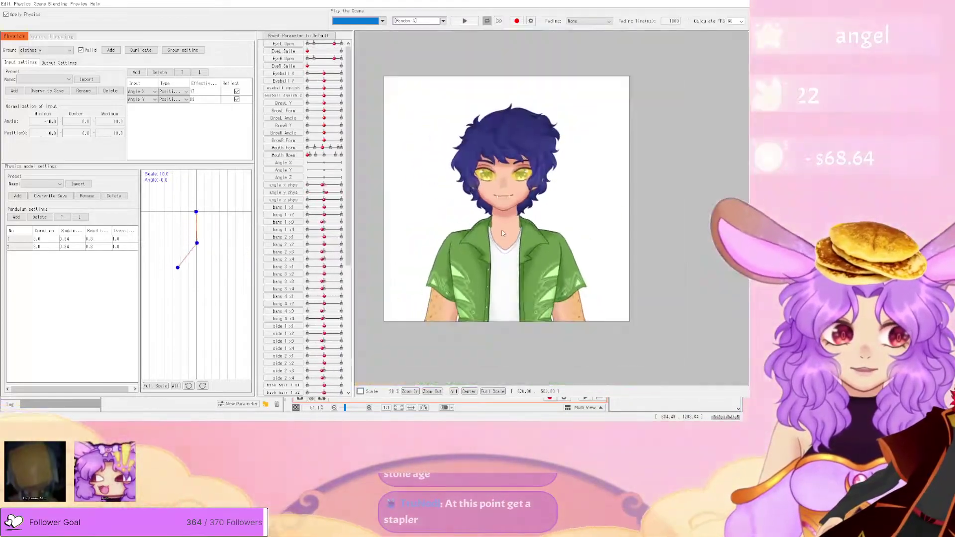
{"action": "scroll", "coordinate": [536, 297], "scroll_direction": "up", "scroll_amount": 2}
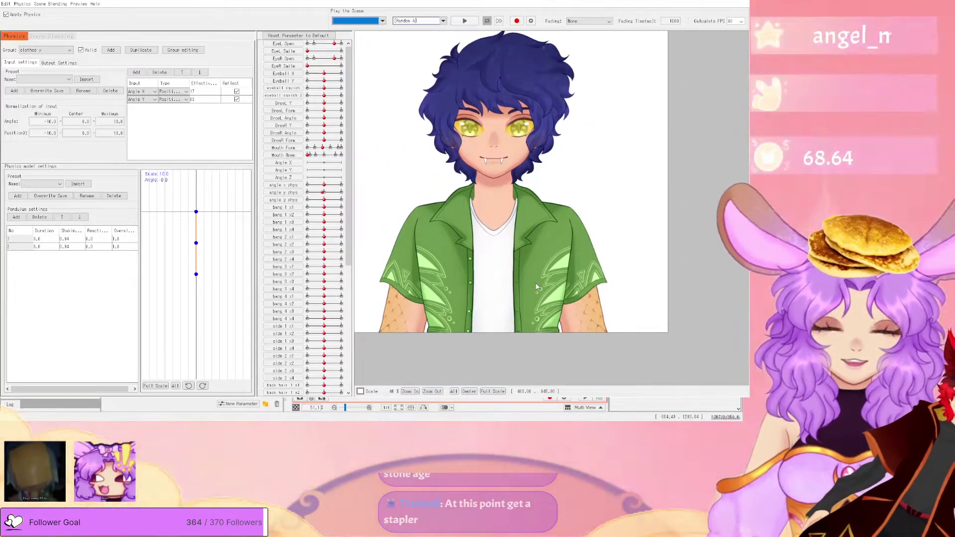
{"action": "left_click_drag", "start_coordinate": [437, 249], "coordinate": [554, 165]}
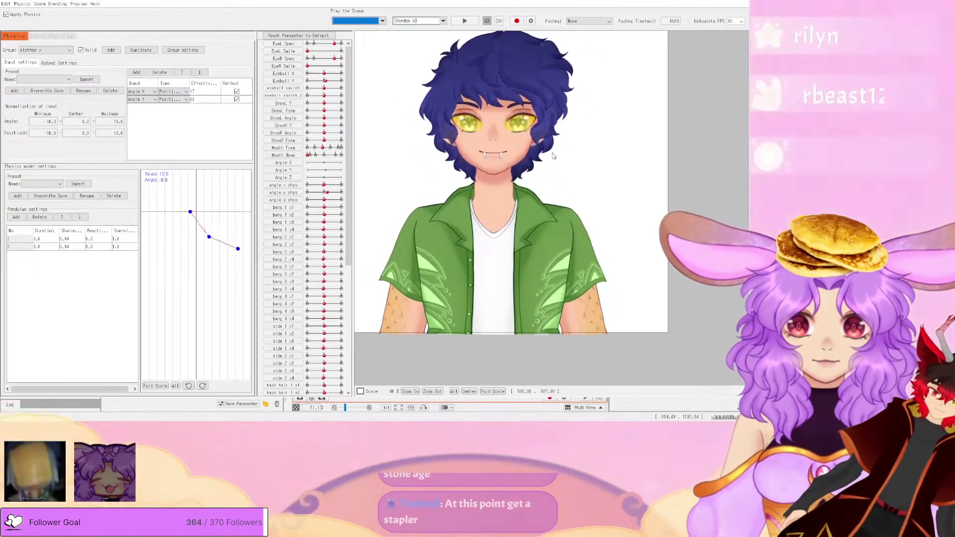
{"action": "left_click", "coordinate": [420, 20]}
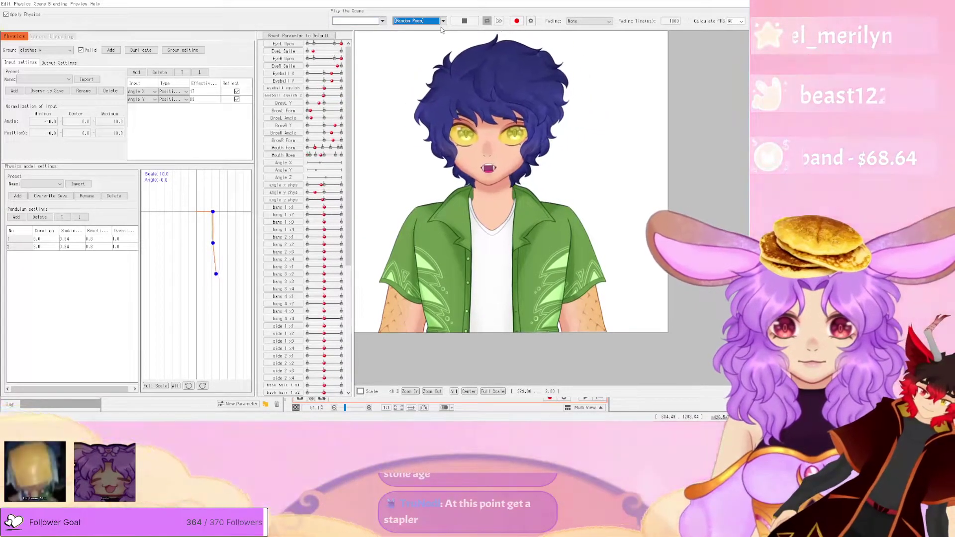
{"action": "scroll", "coordinate": [490, 217], "scroll_direction": "up", "scroll_amount": 4}
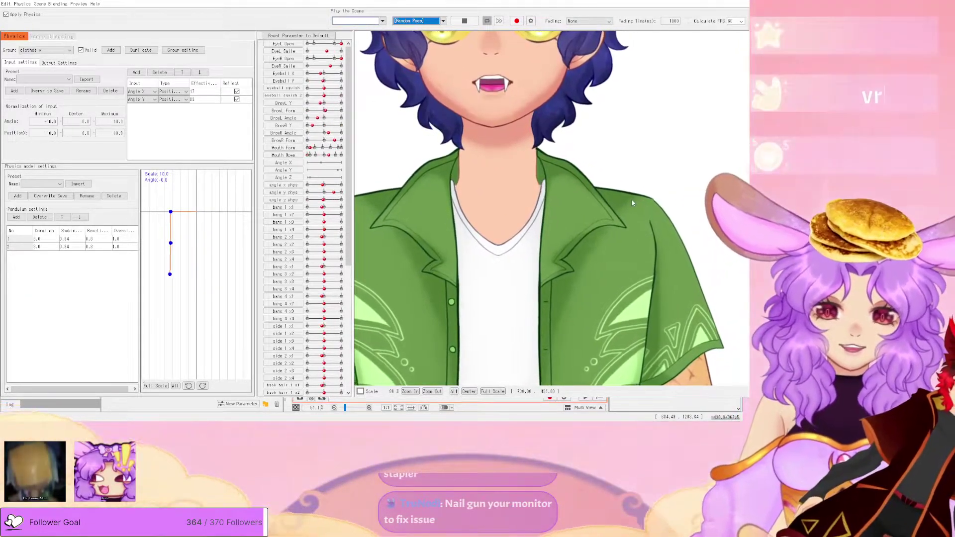
{"action": "scroll", "coordinate": [631, 199], "scroll_direction": "down", "scroll_amount": 2}
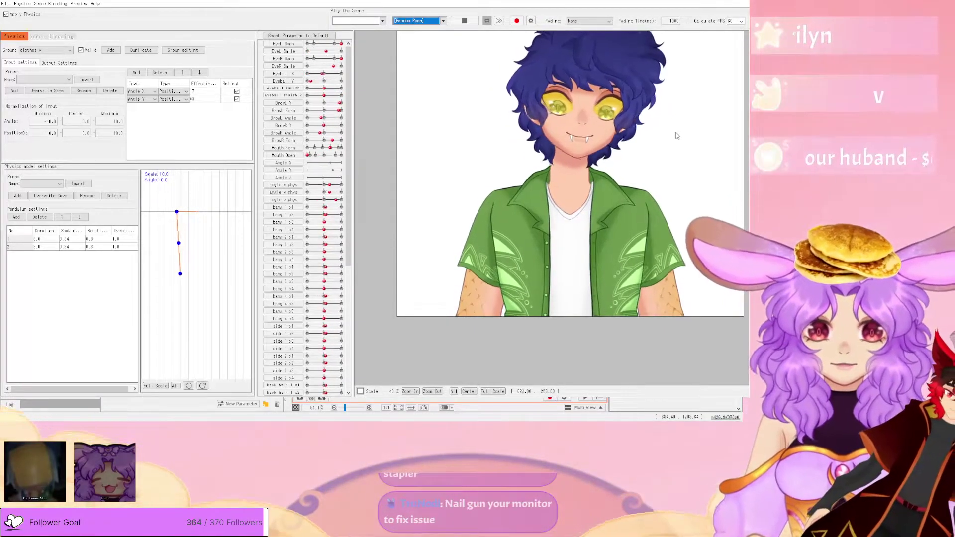
{"action": "left_click", "coordinate": [738, 2]}
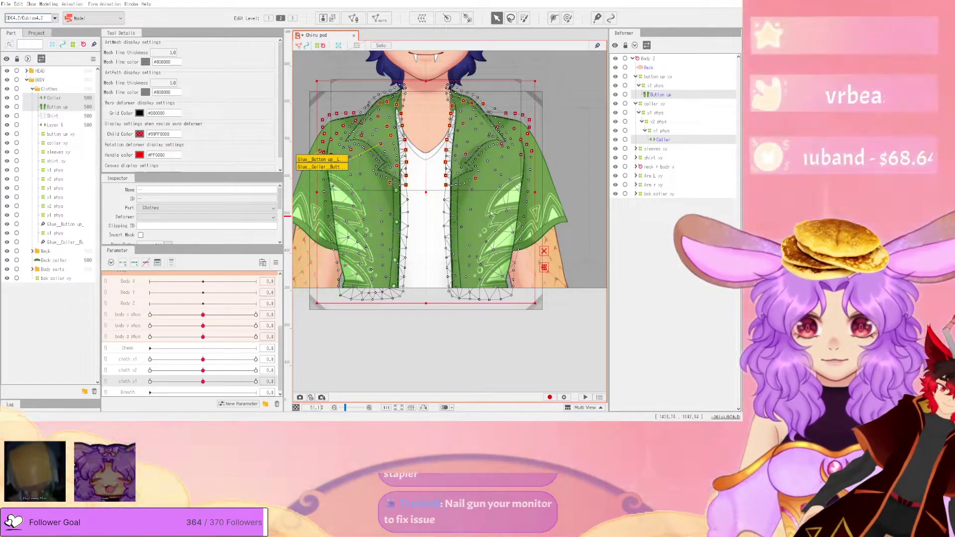
- Move the glued vertex just below the right lapel's notch closer to the lapel edge in mesh editing, and apply the edit
{"action": "scroll", "coordinate": [458, 119], "scroll_direction": "up", "scroll_amount": 5}
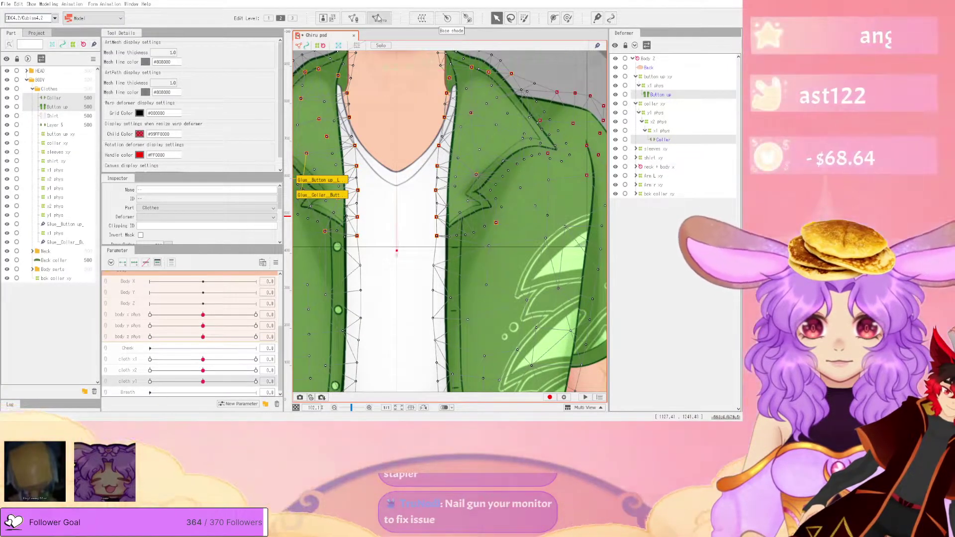
{"action": "left_click", "coordinate": [355, 18]}
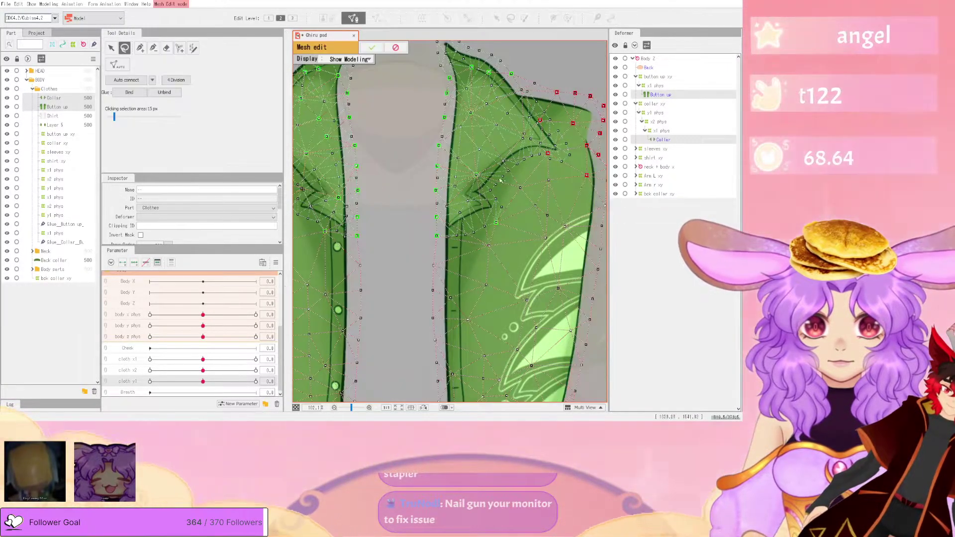
{"action": "scroll", "coordinate": [495, 169], "scroll_direction": "up", "scroll_amount": 4}
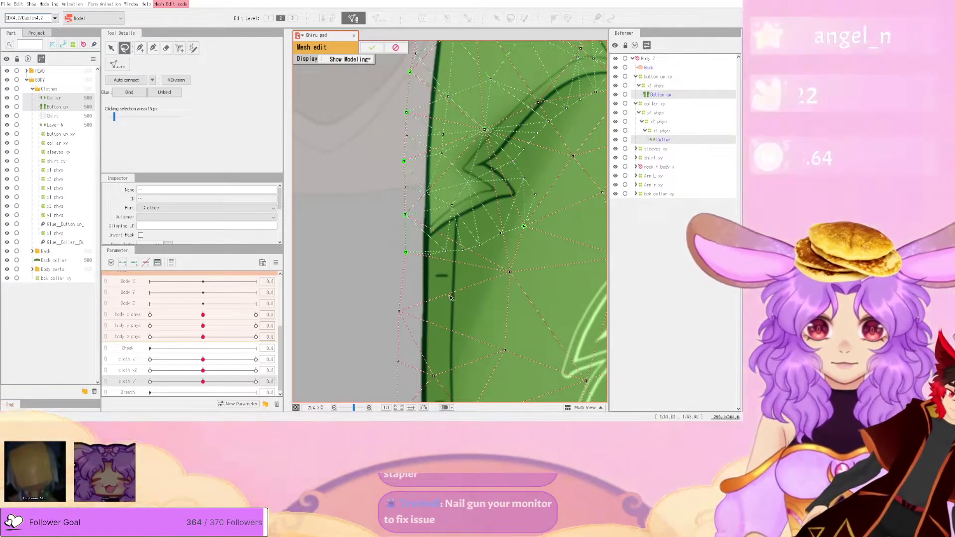
{"action": "scroll", "coordinate": [514, 285], "scroll_direction": "down", "scroll_amount": 4}
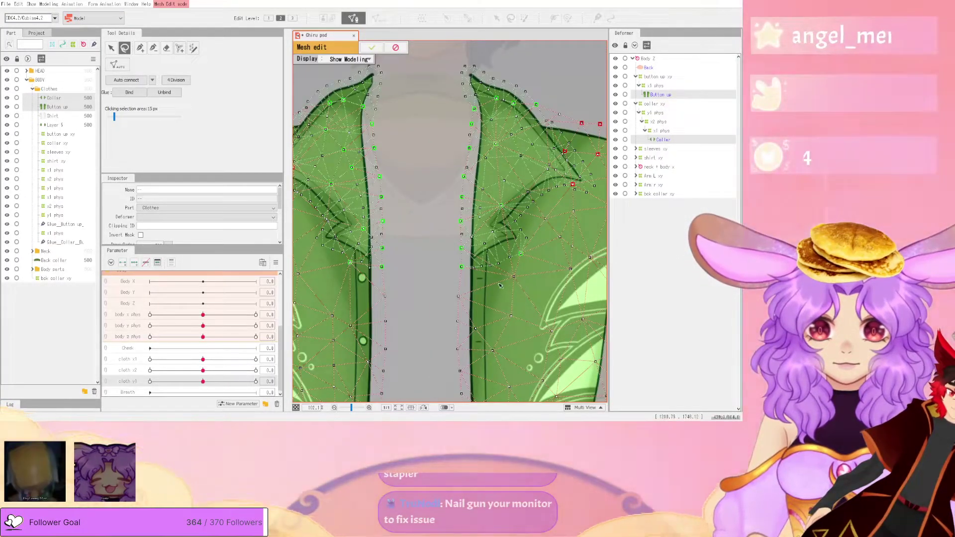
{"action": "scroll", "coordinate": [427, 282], "scroll_direction": "up", "scroll_amount": 2}
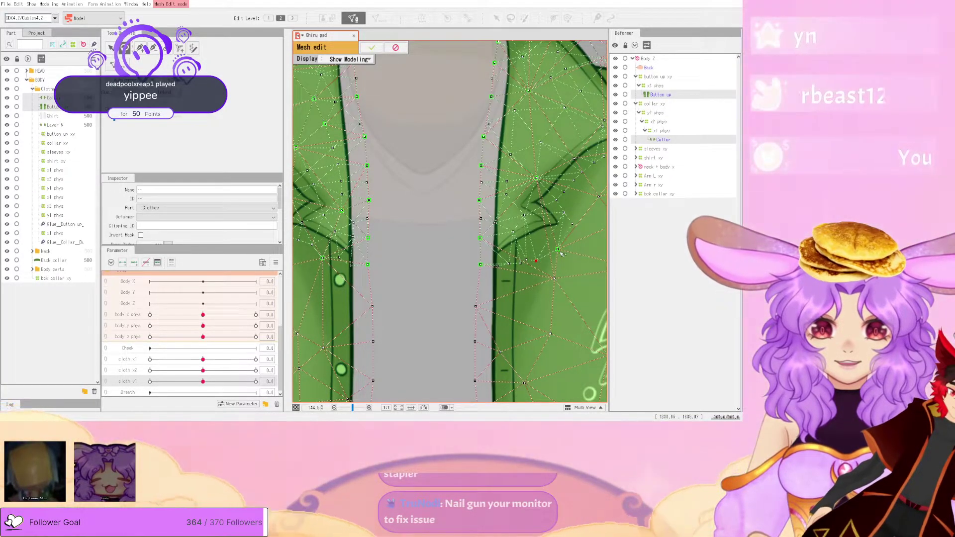
{"action": "left_click_drag", "start_coordinate": [545, 249], "coordinate": [543, 247]}
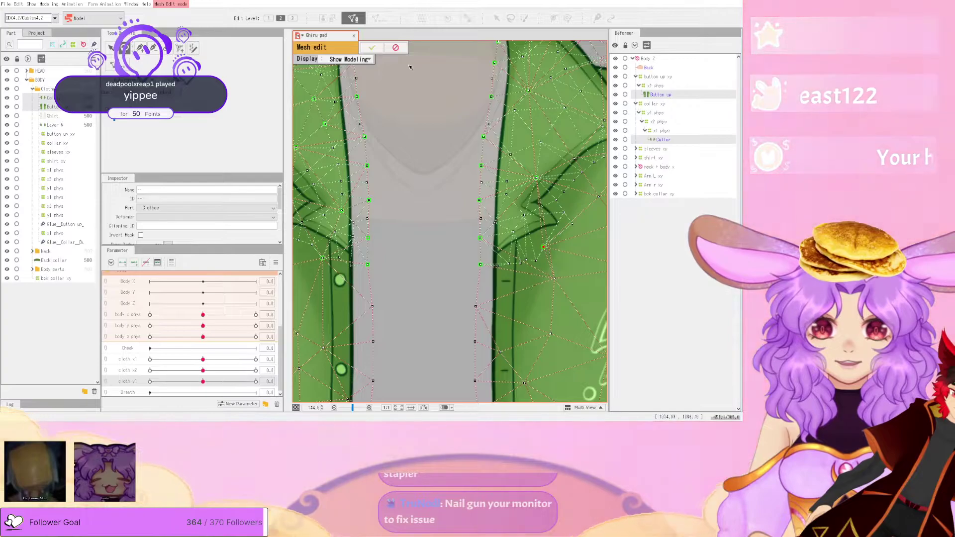
{"action": "left_click", "coordinate": [372, 47]}
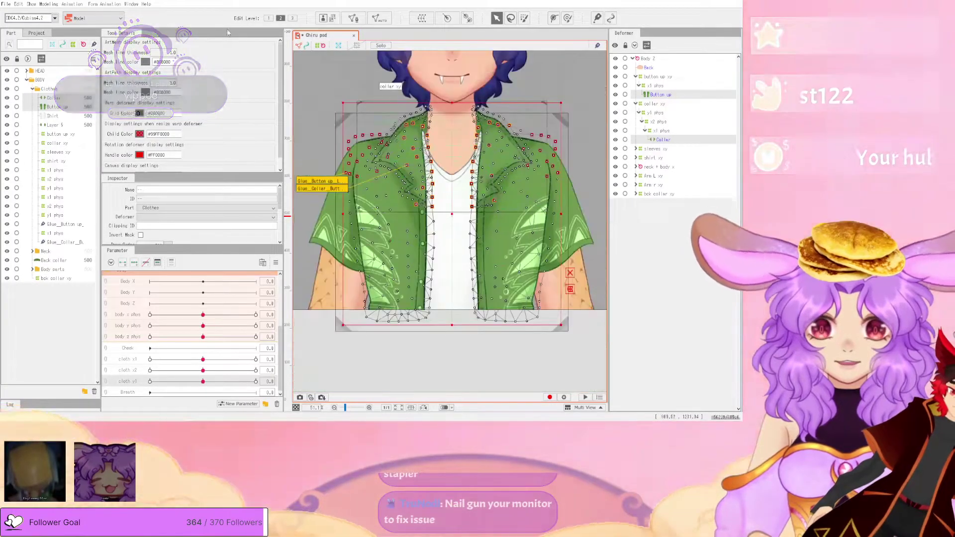
- Check the adjusted lapel in the physics settings by swinging the model's head from side to side, and close the preview
{"action": "left_click", "coordinate": [49, 4]}
{"action": "left_click", "coordinate": [101, 162]}
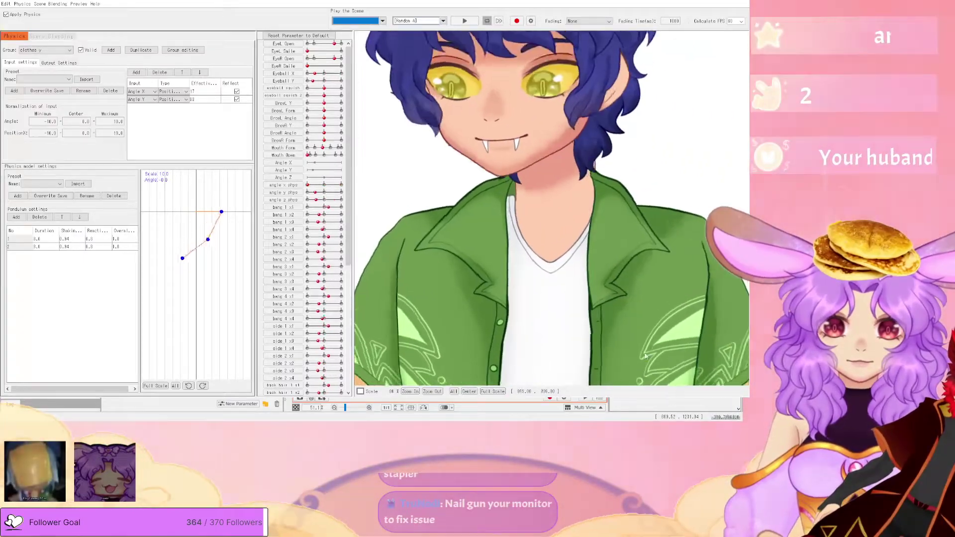
{"action": "left_click_drag", "start_coordinate": [644, 356], "coordinate": [706, 149]}
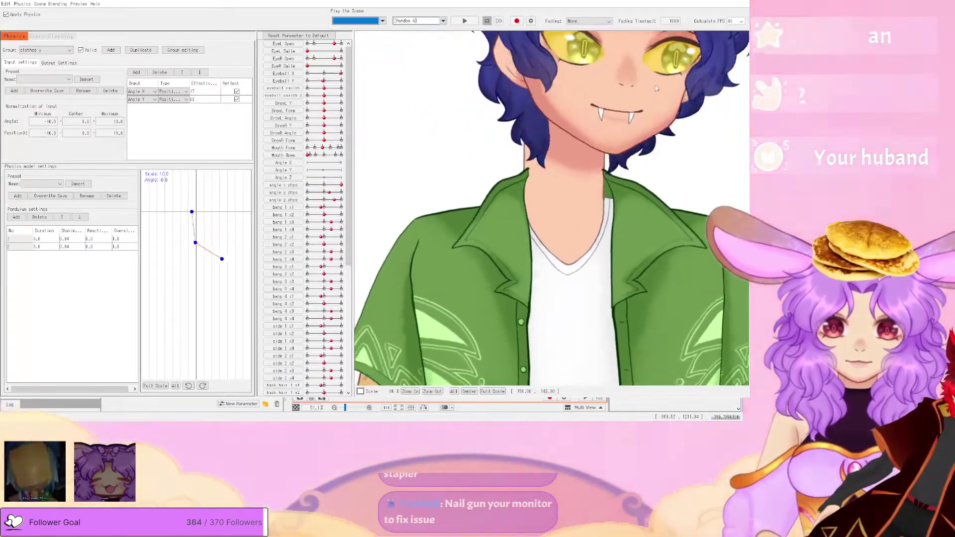
{"action": "left_click", "coordinate": [741, 2]}
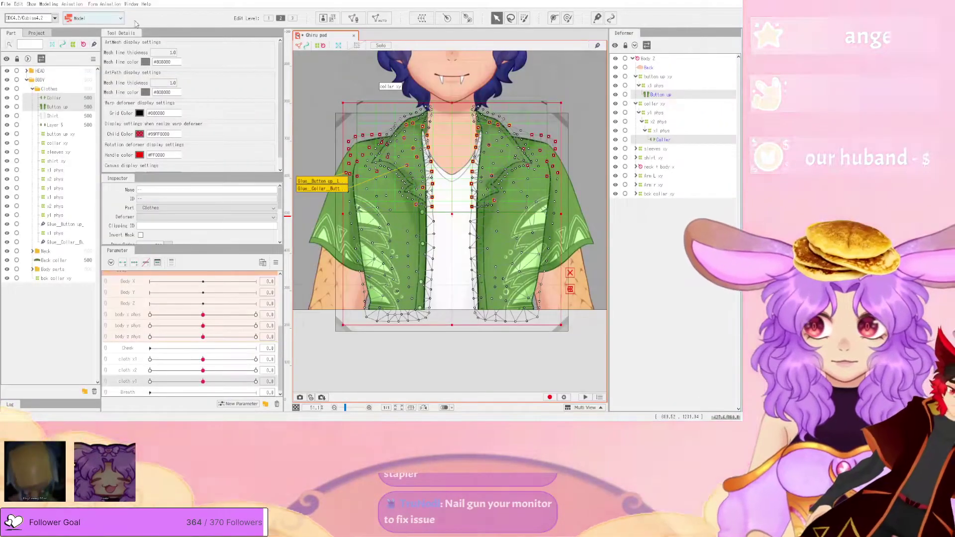
- Reopen the collar and Button up meshes for editing and bind the vertices around the right lapel's lower tip with glue
{"action": "left_click", "coordinate": [355, 19]}
{"action": "scroll", "coordinate": [506, 219], "scroll_direction": "up", "scroll_amount": 5}
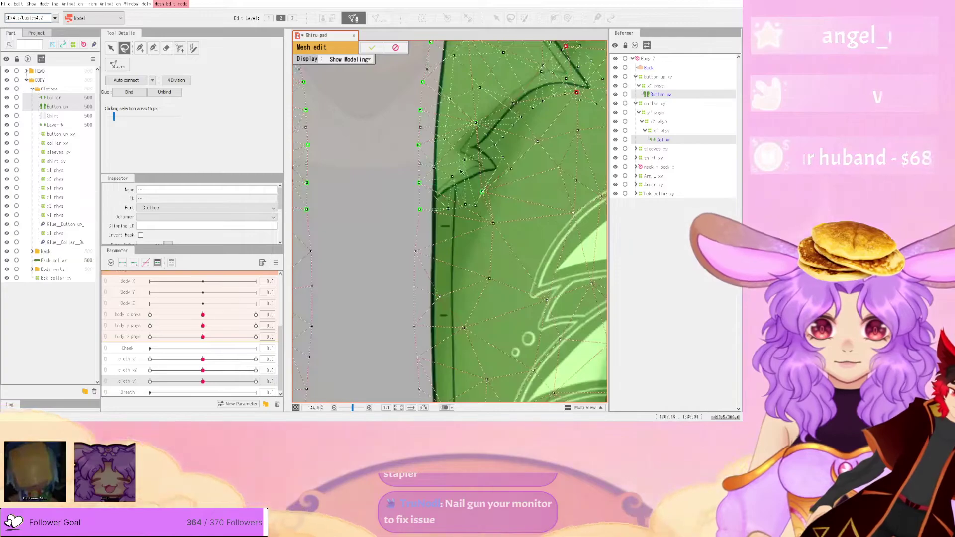
{"action": "mouse_move", "coordinate": [391, 212]}
{"action": "left_mouse_down"}
{"action": "mouse_move", "coordinate": [447, 134]}
{"action": "mouse_move", "coordinate": [516, 238]}
{"action": "mouse_move", "coordinate": [384, 223]}
{"action": "left_mouse_up"}
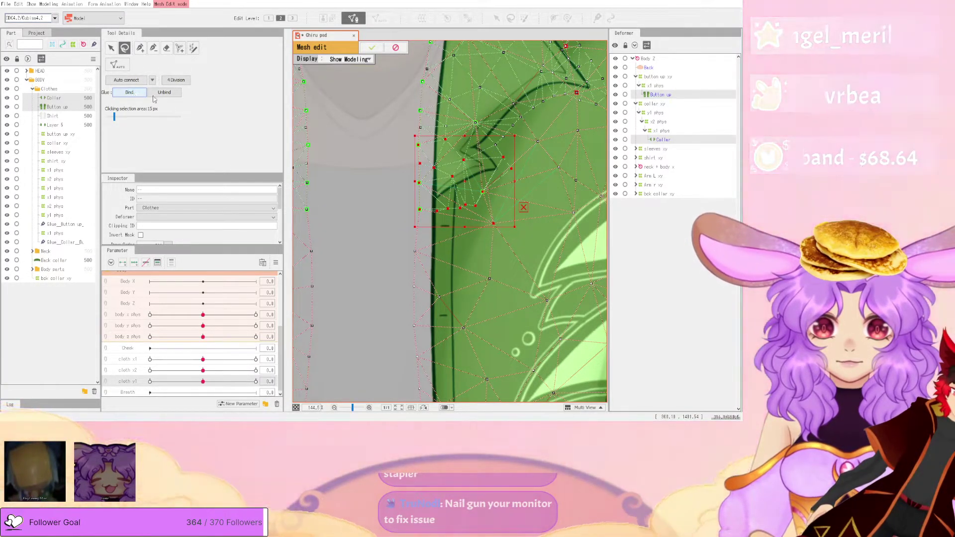
{"action": "scroll", "coordinate": [372, 148], "scroll_direction": "down", "scroll_amount": 3}
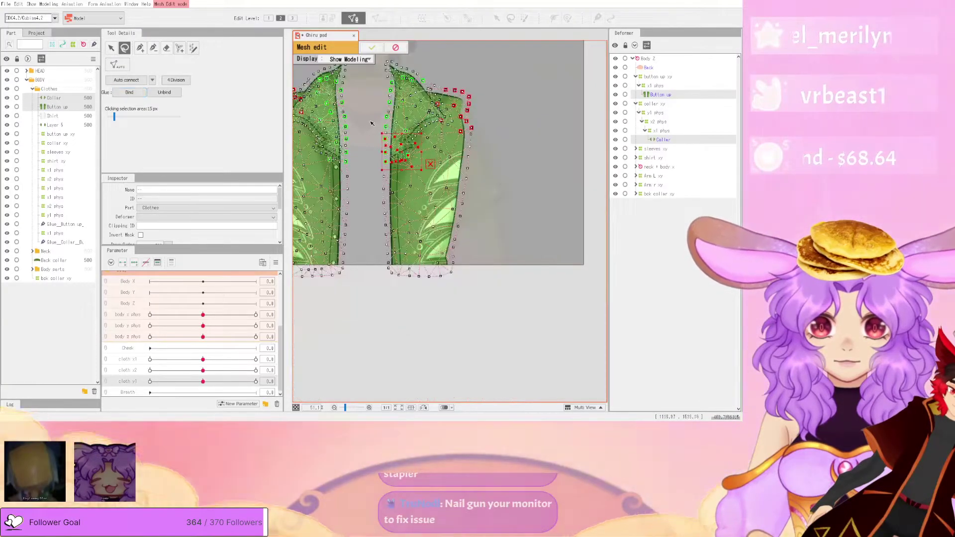
{"action": "scroll", "coordinate": [359, 129], "scroll_direction": "down", "scroll_amount": 1}
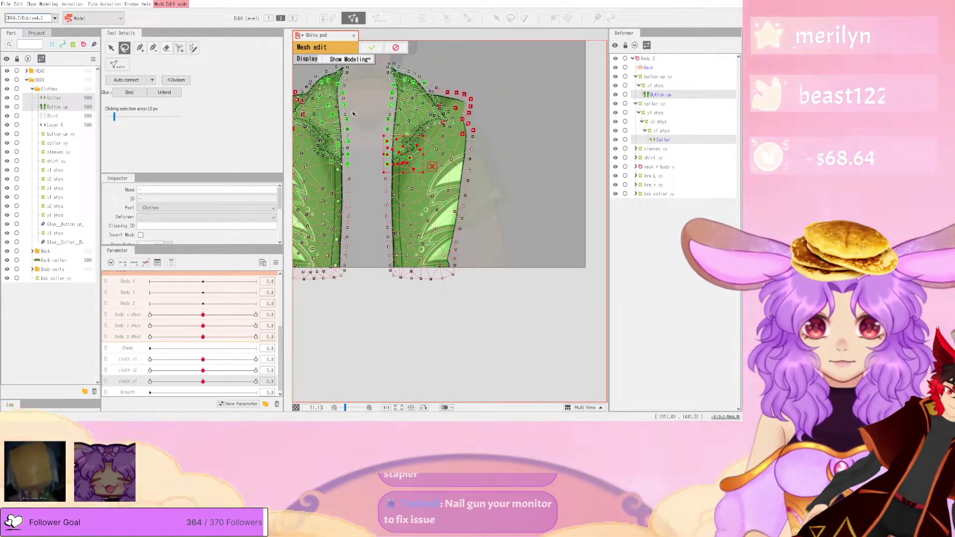
- Bind the collar and Button up vertices along the right lapel's inner edge above the notch with glue
{"action": "scroll", "coordinate": [356, 123], "scroll_direction": "up", "scroll_amount": 3}
{"action": "mouse_move", "coordinate": [433, 68]}
{"action": "left_mouse_down"}
{"action": "mouse_move", "coordinate": [514, 131]}
{"action": "mouse_move", "coordinate": [512, 166]}
{"action": "mouse_move", "coordinate": [491, 193]}
{"action": "mouse_move", "coordinate": [395, 186]}
{"action": "left_mouse_up"}
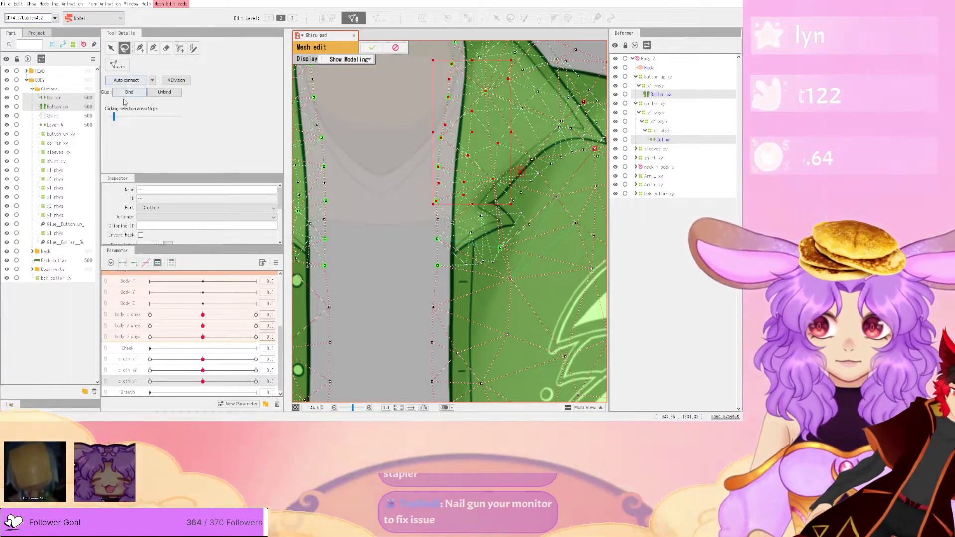
{"action": "scroll", "coordinate": [498, 177], "scroll_direction": "down", "scroll_amount": 2}
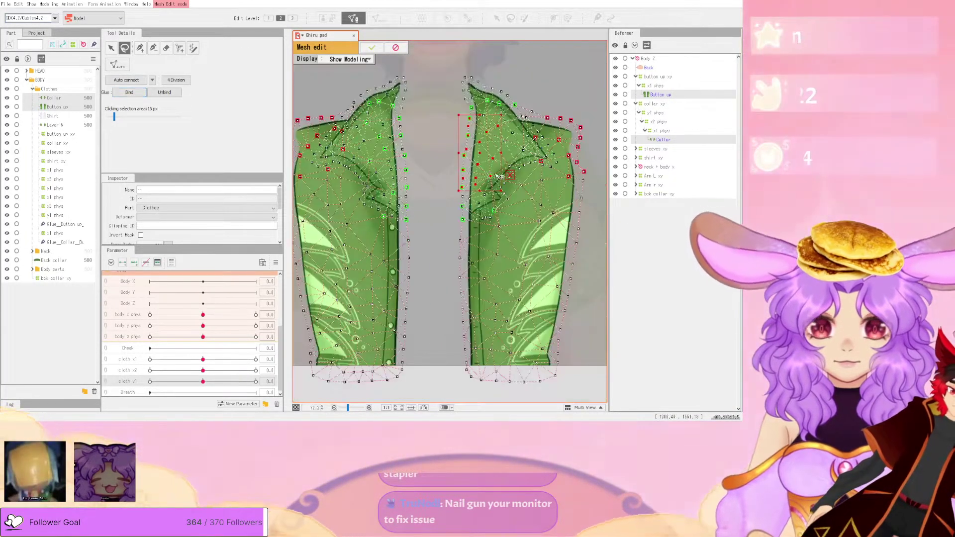
{"action": "scroll", "coordinate": [497, 177], "scroll_direction": "down", "scroll_amount": 2}
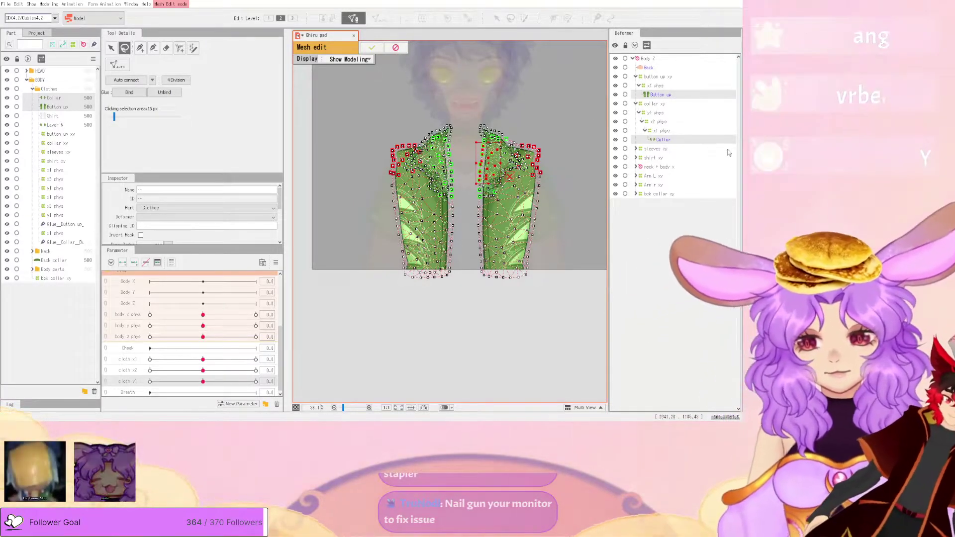
- Bind the collar and Button up vertices from the right lapel's notch to just below its lower tip with glue, and apply the mesh edit
{"action": "scroll", "coordinate": [523, 170], "scroll_direction": "up", "scroll_amount": 3}
{"action": "scroll", "coordinate": [508, 155], "scroll_direction": "down", "scroll_amount": 3}
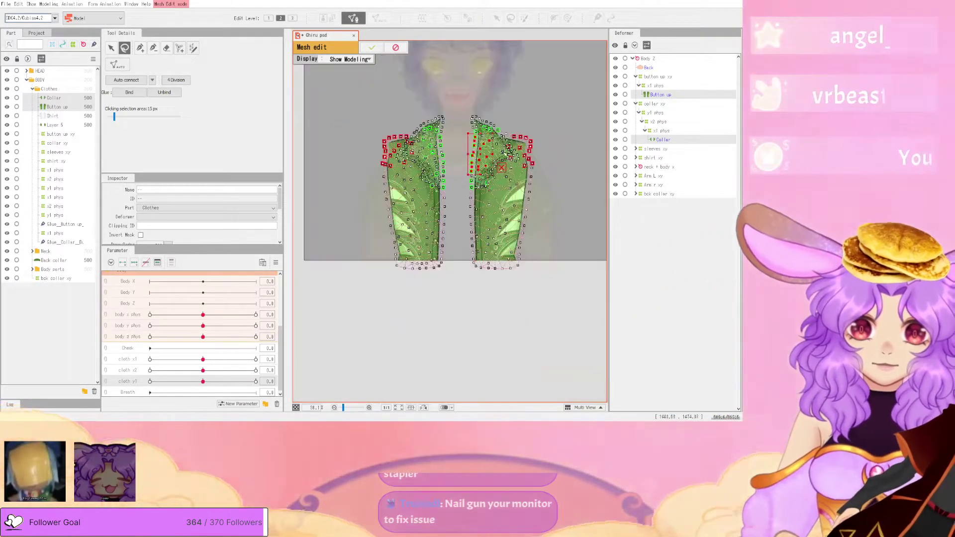
{"action": "scroll", "coordinate": [511, 157], "scroll_direction": "up", "scroll_amount": 5}
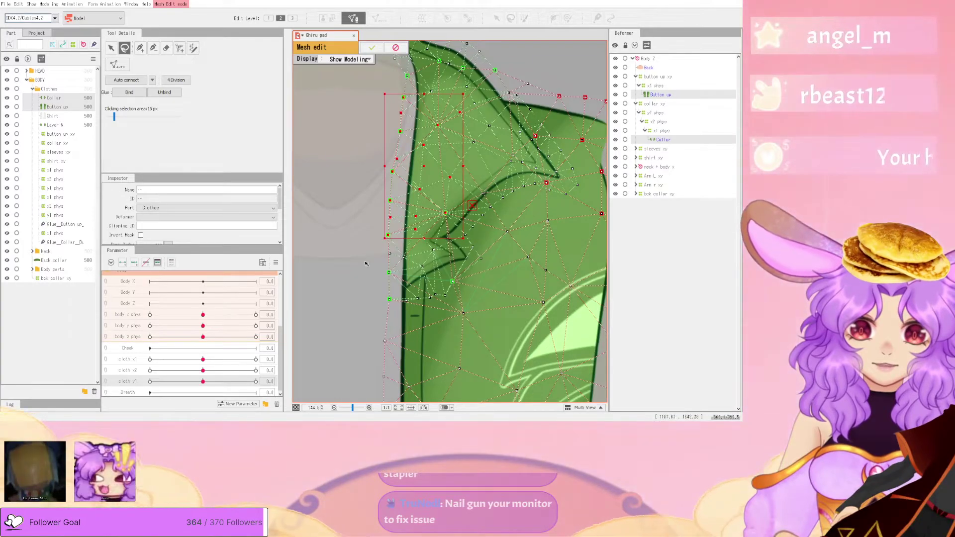
{"action": "scroll", "coordinate": [356, 290], "scroll_direction": "down", "scroll_amount": 4}
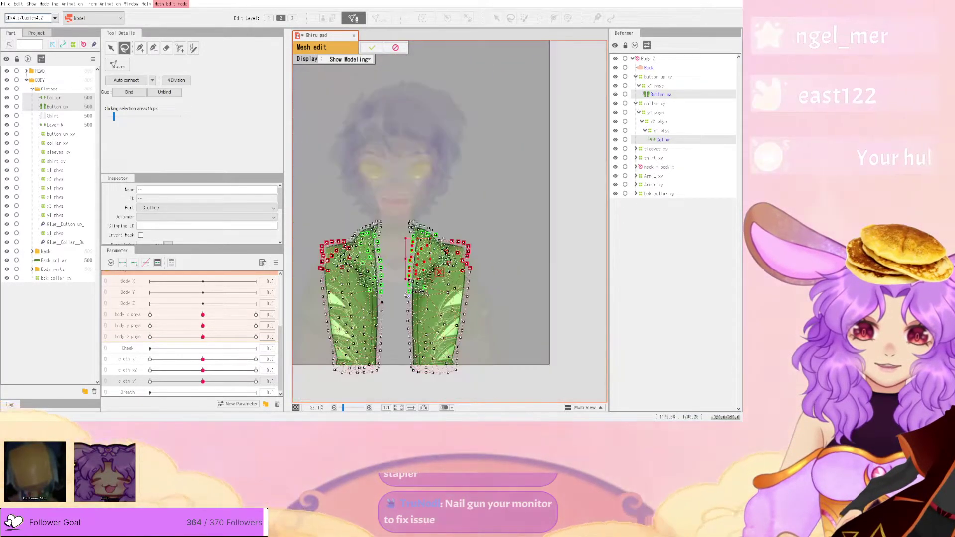
{"action": "scroll", "coordinate": [407, 293], "scroll_direction": "up", "scroll_amount": 2}
{"action": "scroll", "coordinate": [407, 293], "scroll_direction": "up", "scroll_amount": 1}
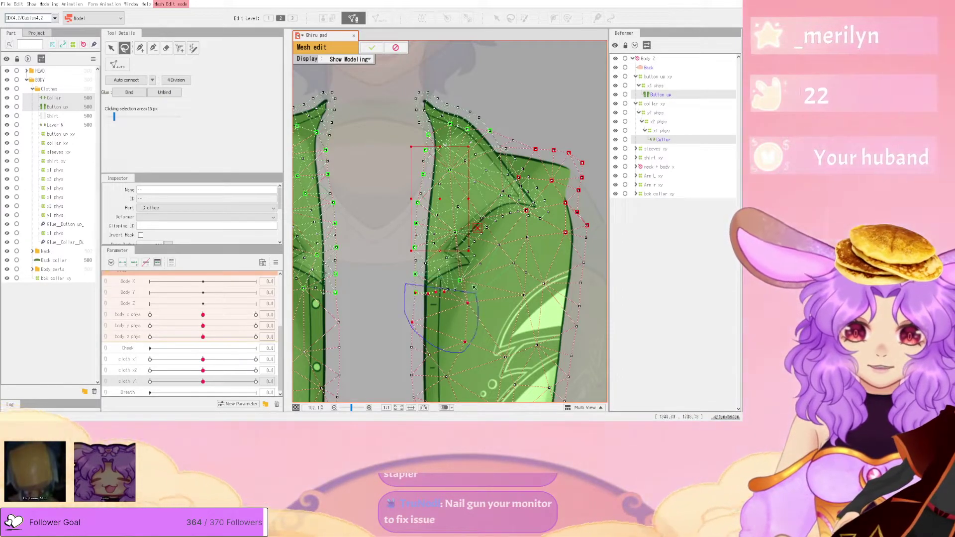
{"action": "left_click_drag", "start_coordinate": [477, 296], "coordinate": [415, 254]}
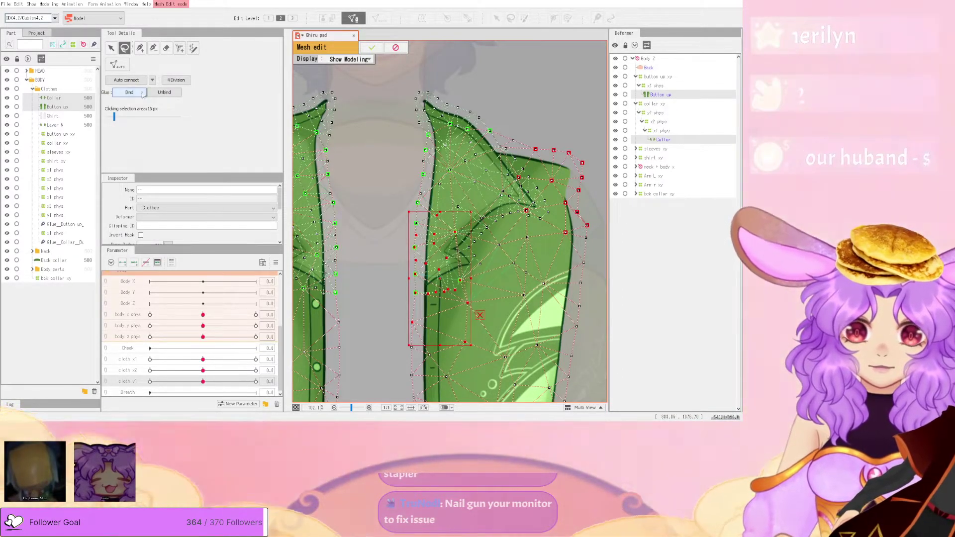
{"action": "scroll", "coordinate": [444, 278], "scroll_direction": "up", "scroll_amount": 3}
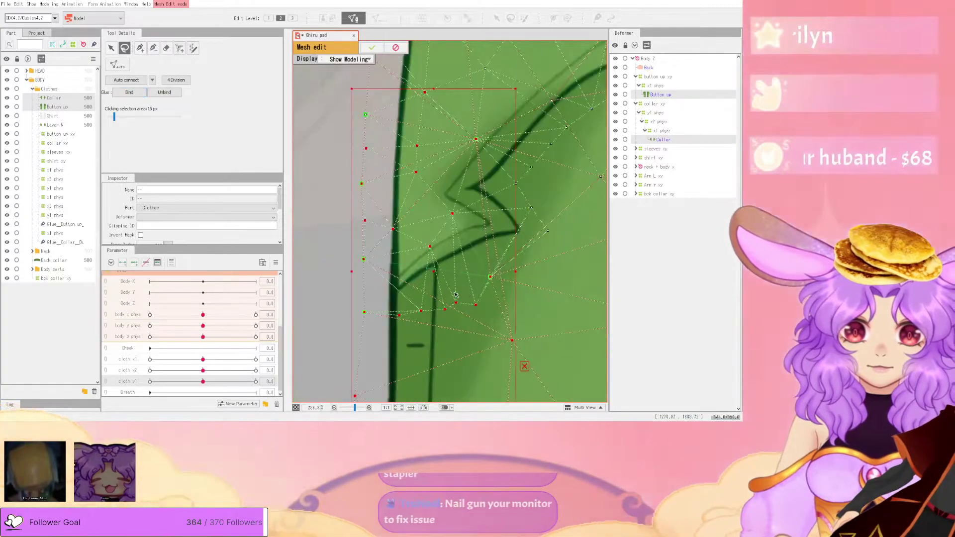
{"action": "scroll", "coordinate": [499, 234], "scroll_direction": "down", "scroll_amount": 3}
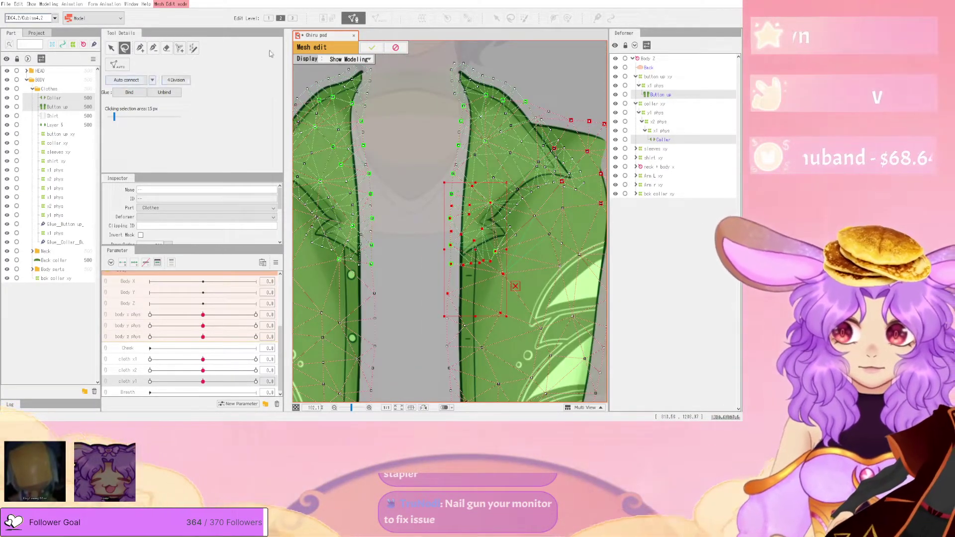
{"action": "left_click", "coordinate": [371, 47]}
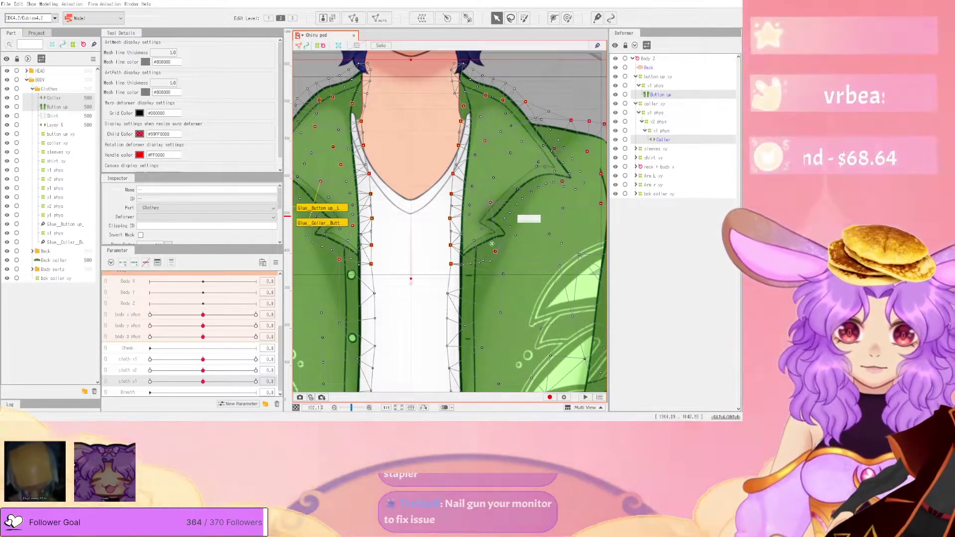
- Select the collar–Button up glue with the Glue tool and paint its weight toward the collar around the right lapel's lower tip
{"action": "scroll", "coordinate": [490, 248], "scroll_direction": "up", "scroll_amount": 2}
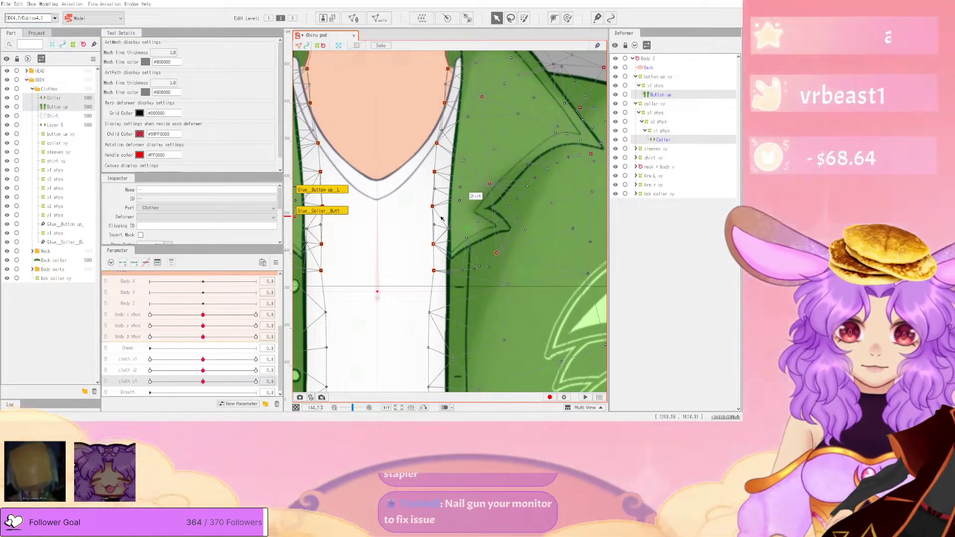
{"action": "left_click_drag", "start_coordinate": [422, 221], "coordinate": [500, 293]}
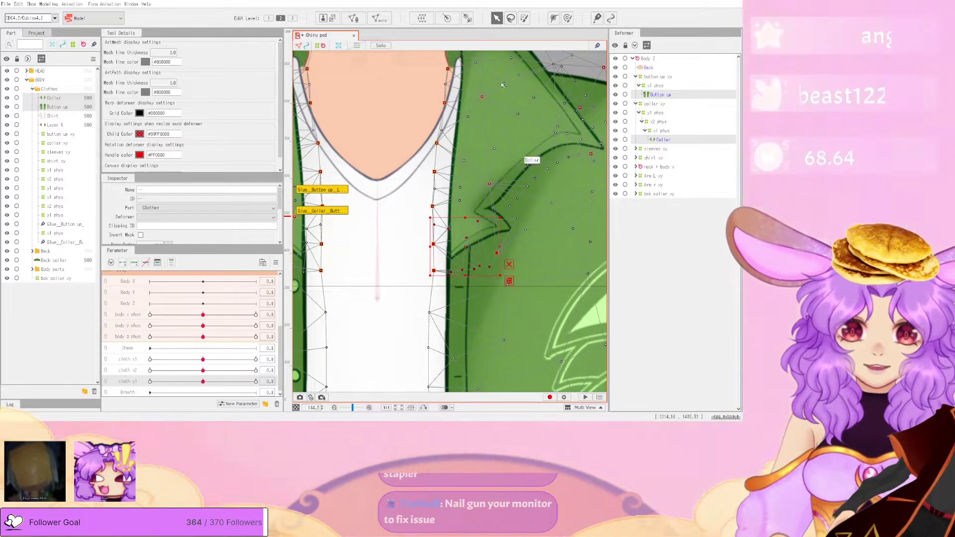
{"action": "left_click", "coordinate": [596, 18]}
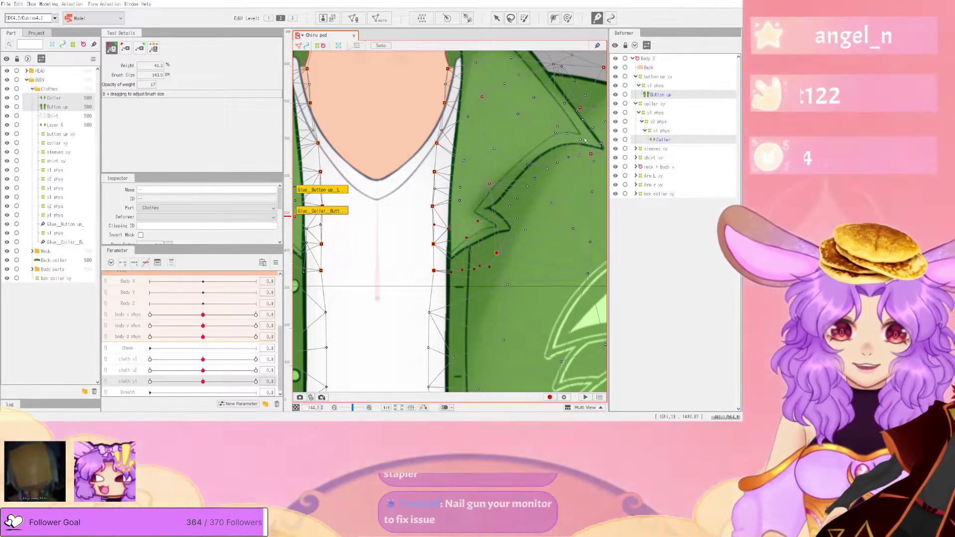
{"action": "scroll", "coordinate": [523, 166], "scroll_direction": "down", "scroll_amount": 9}
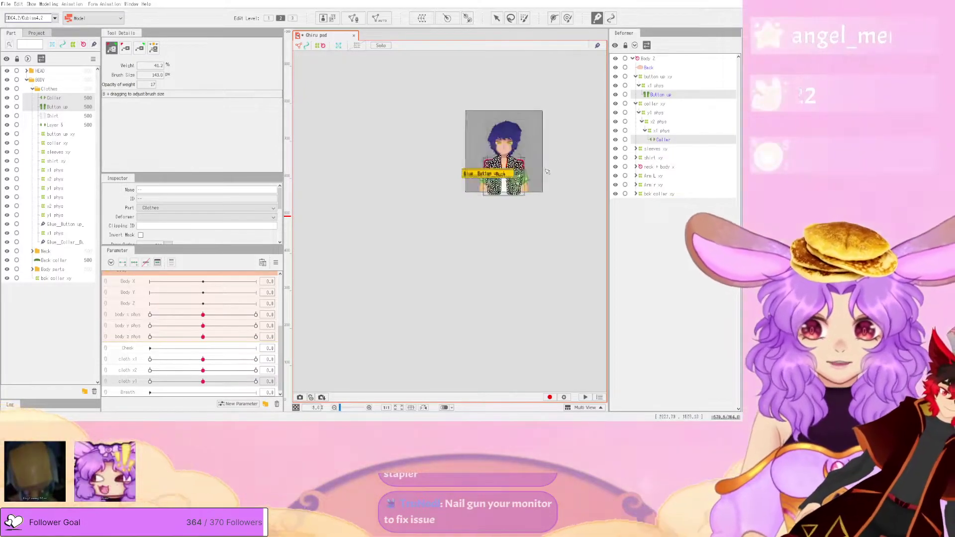
{"action": "scroll", "coordinate": [537, 174], "scroll_direction": "up", "scroll_amount": 6}
{"action": "left_click", "coordinate": [323, 107]}
{"action": "scroll", "coordinate": [515, 177], "scroll_direction": "down", "scroll_amount": 3}
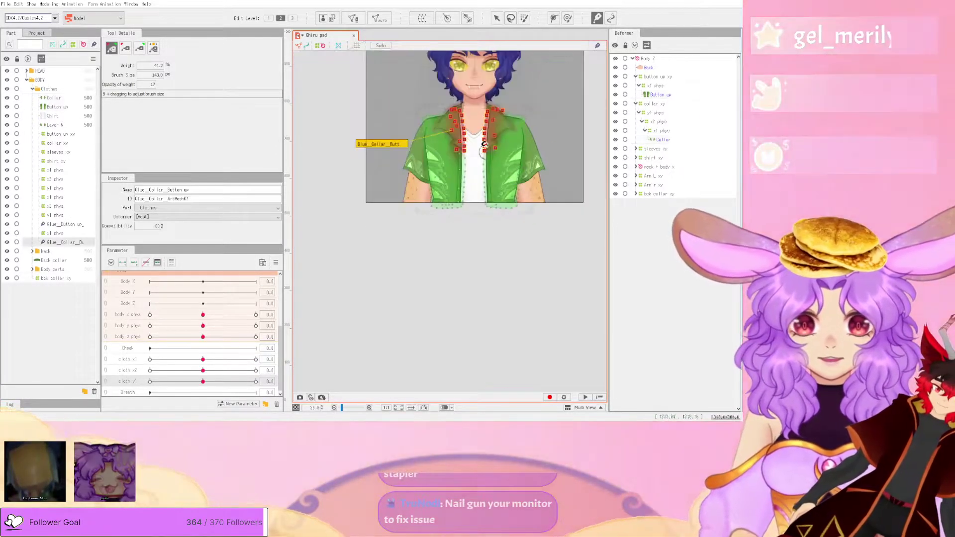
{"action": "scroll", "coordinate": [490, 150], "scroll_direction": "up", "scroll_amount": 4}
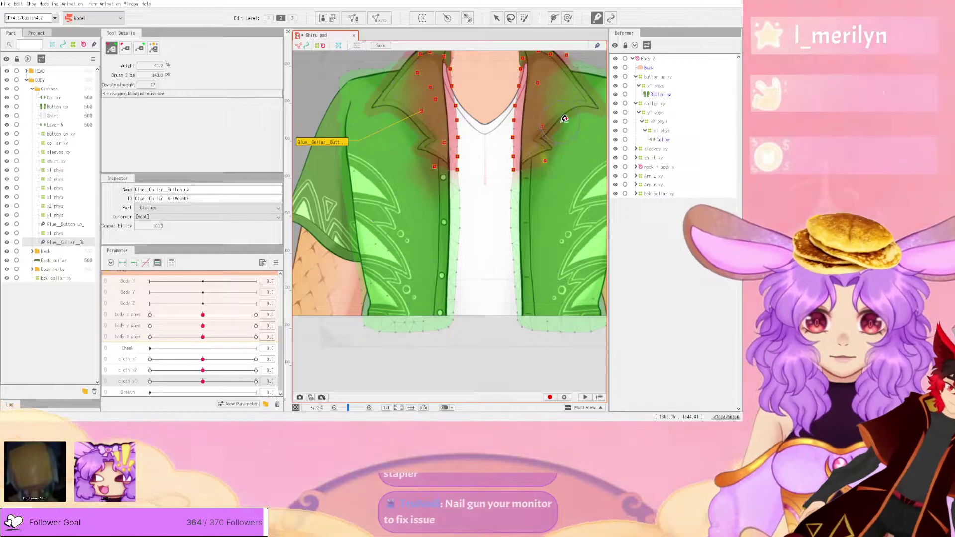
{"action": "scroll", "coordinate": [538, 143], "scroll_direction": "up", "scroll_amount": 3}
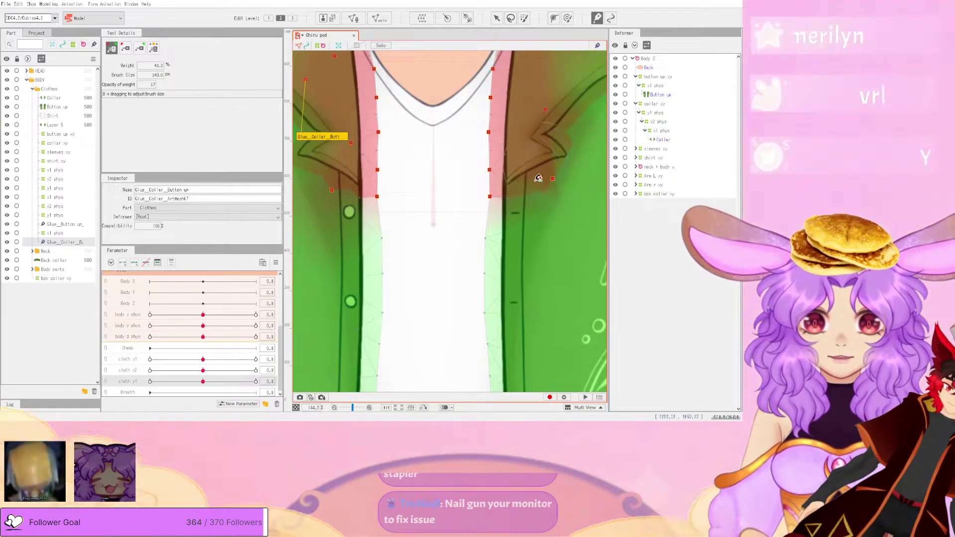
- Check the repainted right lapel in the physics settings by moving the model's head around, and close the preview
{"action": "left_click", "coordinate": [48, 3]}
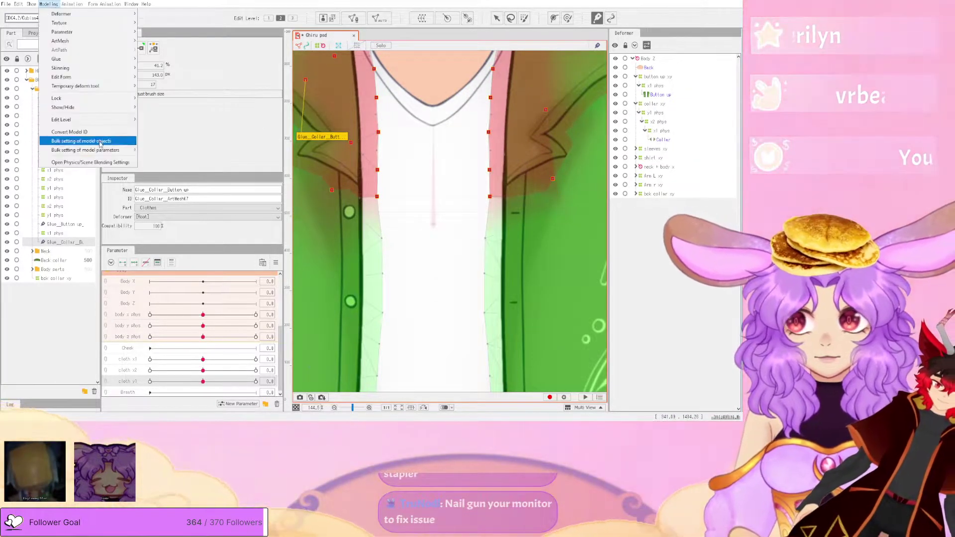
{"action": "left_click", "coordinate": [103, 163]}
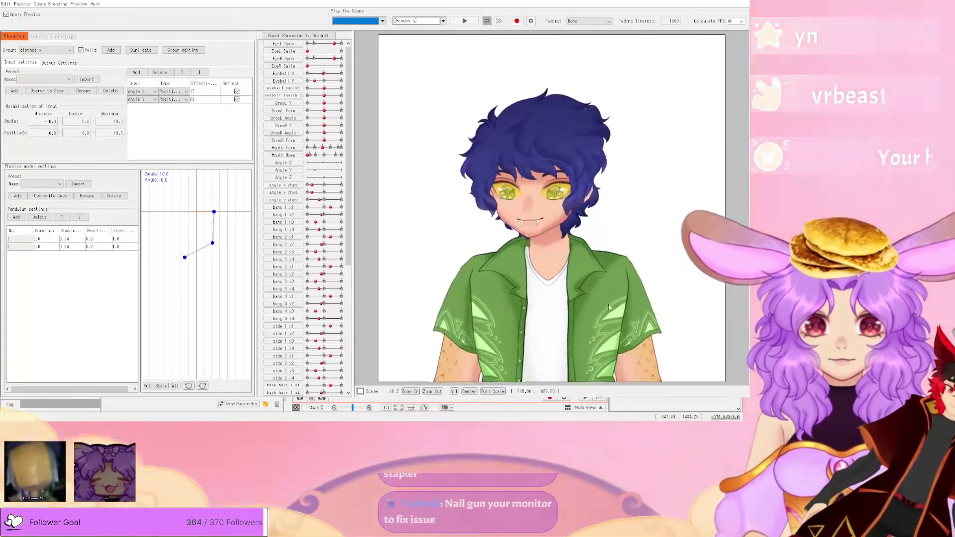
{"action": "scroll", "coordinate": [582, 314], "scroll_direction": "up", "scroll_amount": 5}
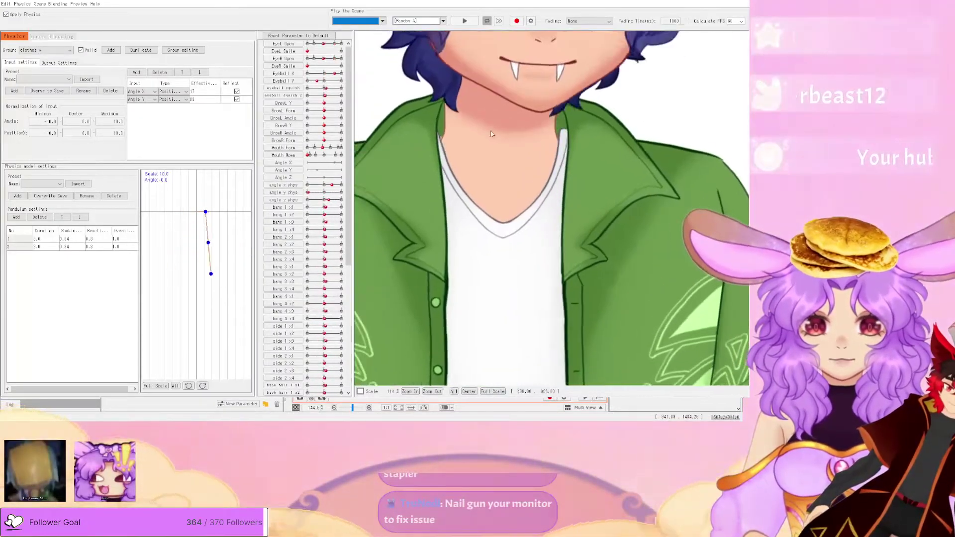
{"action": "left_click_drag", "start_coordinate": [558, 366], "coordinate": [664, 100]}
{"action": "left_click", "coordinate": [739, 1]}
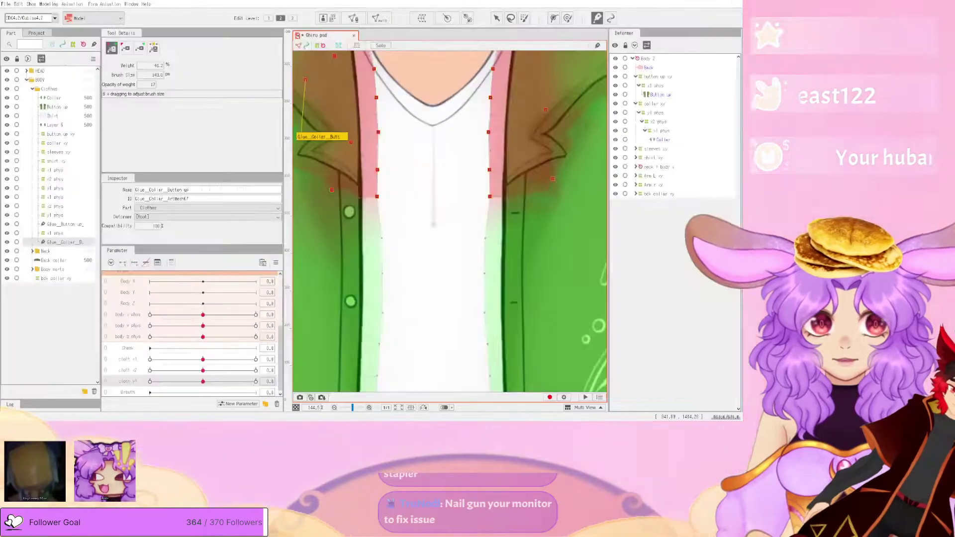
- Try painting the glue weight toward Button up over the right lapel's lower half, and preview it in the physics settings
{"action": "scroll", "coordinate": [484, 206], "scroll_direction": "down", "scroll_amount": 2}
{"action": "scroll", "coordinate": [483, 206], "scroll_direction": "down", "scroll_amount": 3}
{"action": "scroll", "coordinate": [513, 199], "scroll_direction": "up", "scroll_amount": 3}
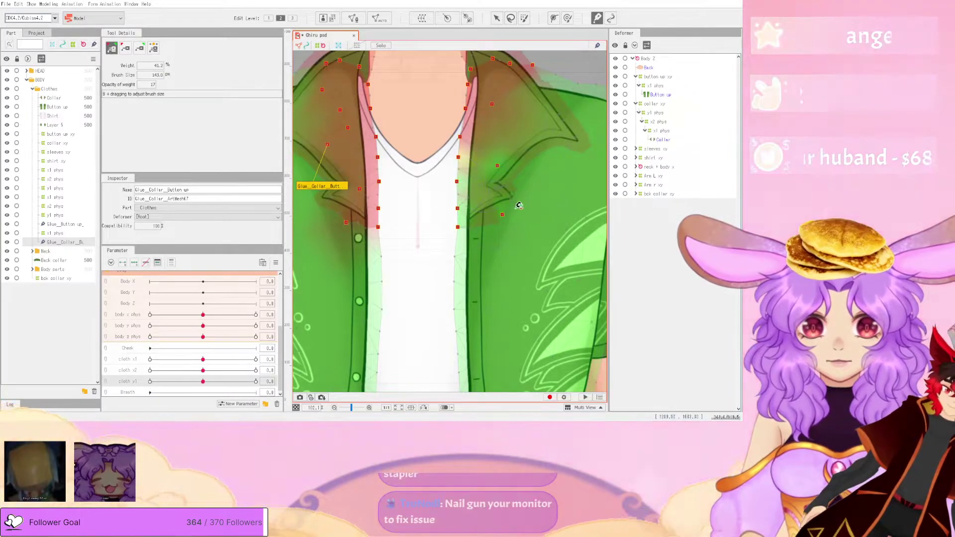
{"action": "left_click", "coordinate": [48, 4]}
{"action": "left_click", "coordinate": [99, 161]}
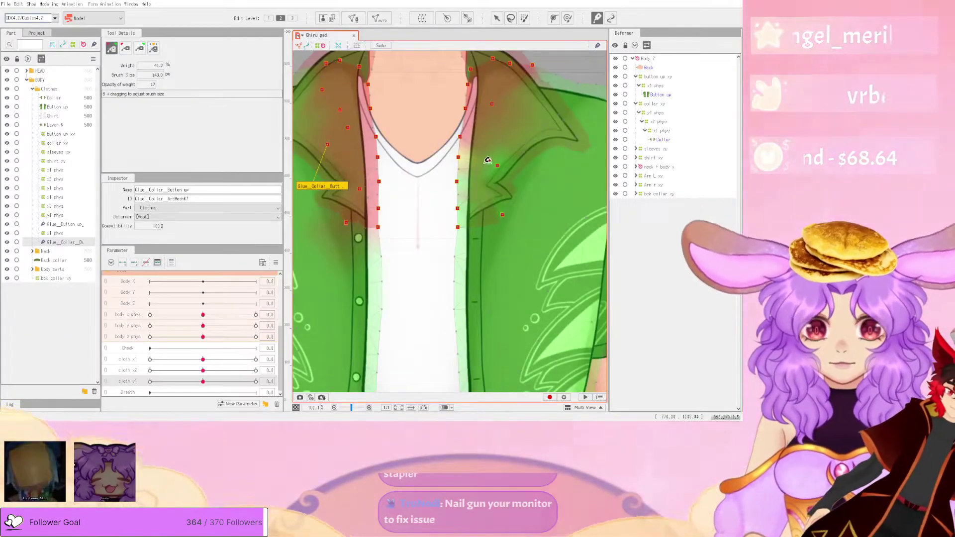
- Try a different glue brush mode on the right lapel's lower inner edge, and check the collar's motion in the physics settings
{"action": "left_click", "coordinate": [125, 48]}
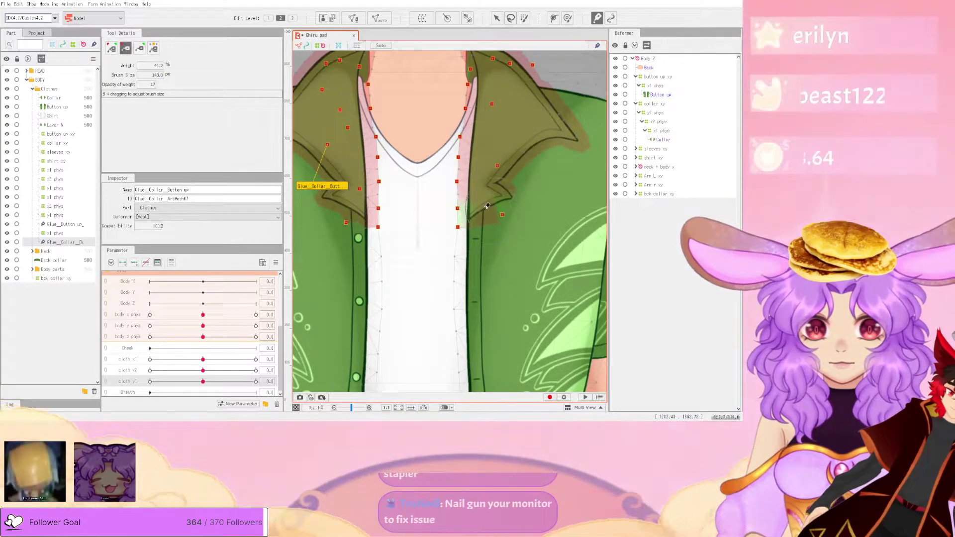
{"action": "left_click", "coordinate": [48, 4]}
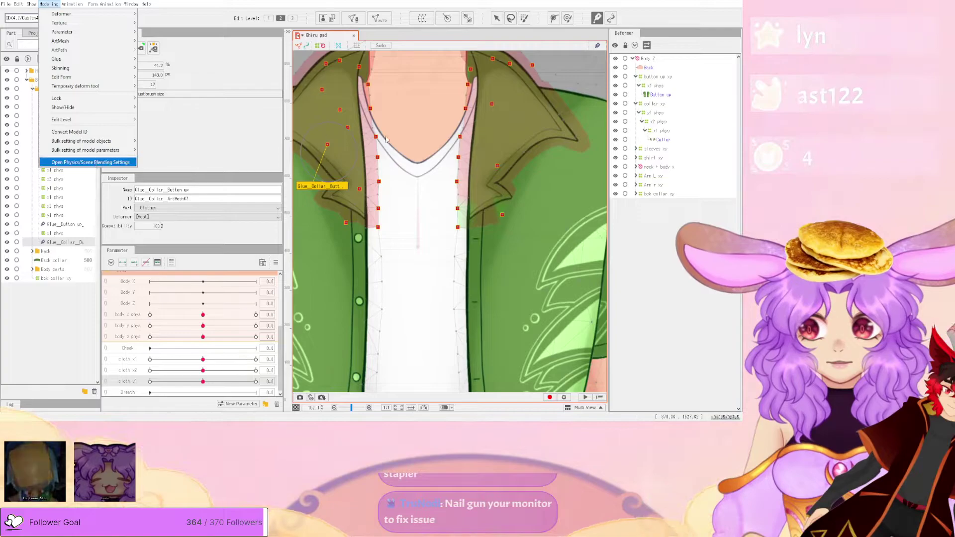
{"action": "left_click", "coordinate": [87, 162]}
{"action": "left_click_drag", "start_coordinate": [584, 244], "coordinate": [584, 298]}
{"action": "scroll", "coordinate": [581, 307], "scroll_direction": "up", "scroll_amount": 2}
{"action": "scroll", "coordinate": [578, 306], "scroll_direction": "up", "scroll_amount": 6}
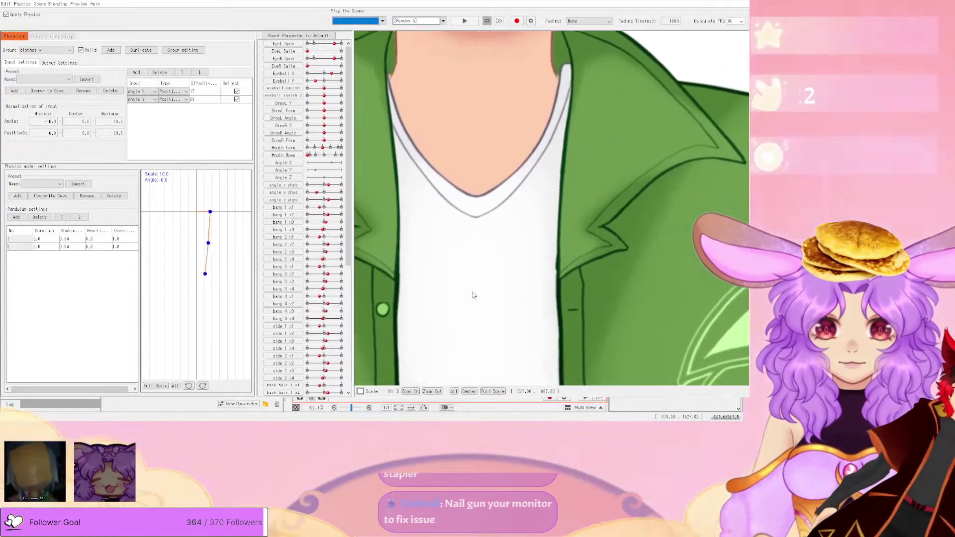
{"action": "key", "text": "alt+Tab"}
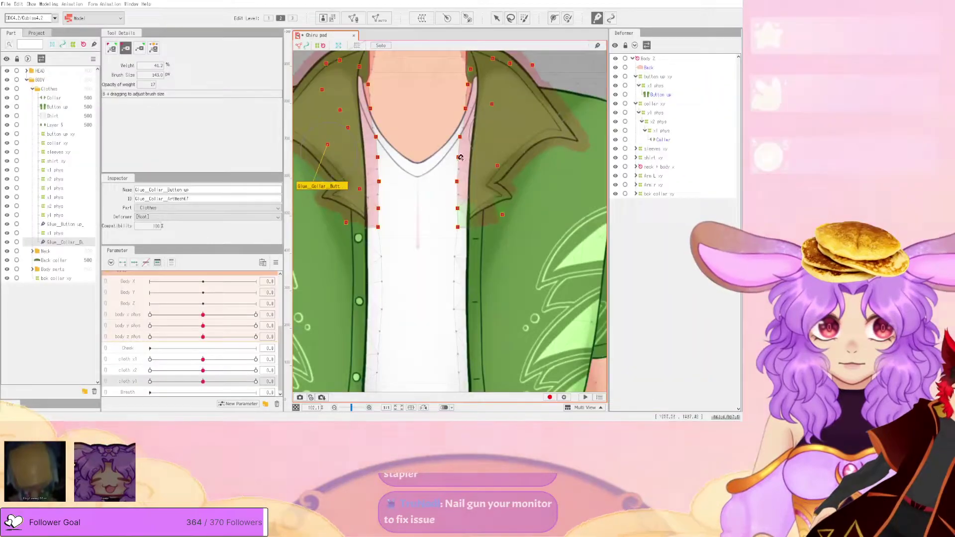
- Repaint the glue weight toward the collar along the right lapel's inner edge, and check the jacket's movement in the physics settings
{"action": "left_click", "coordinate": [114, 50]}
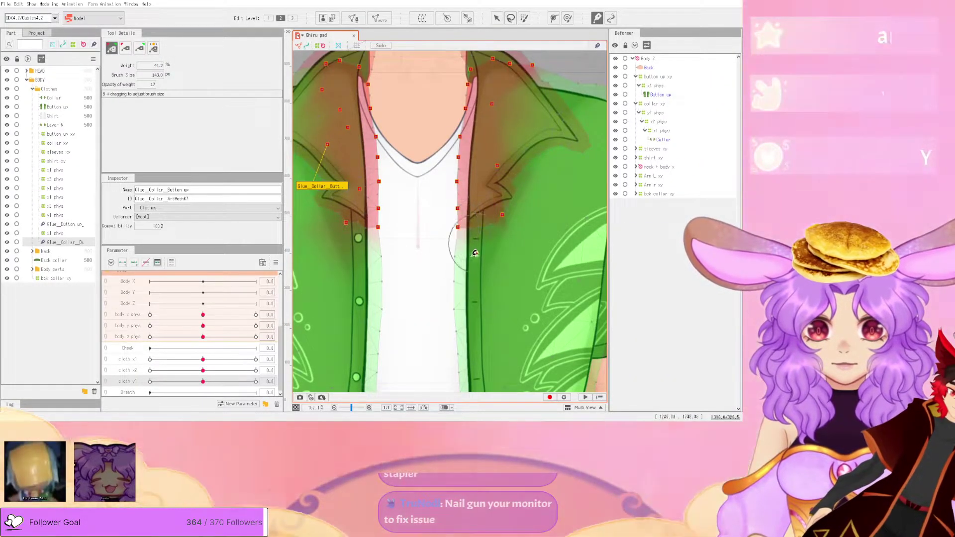
{"action": "left_click", "coordinate": [48, 4]}
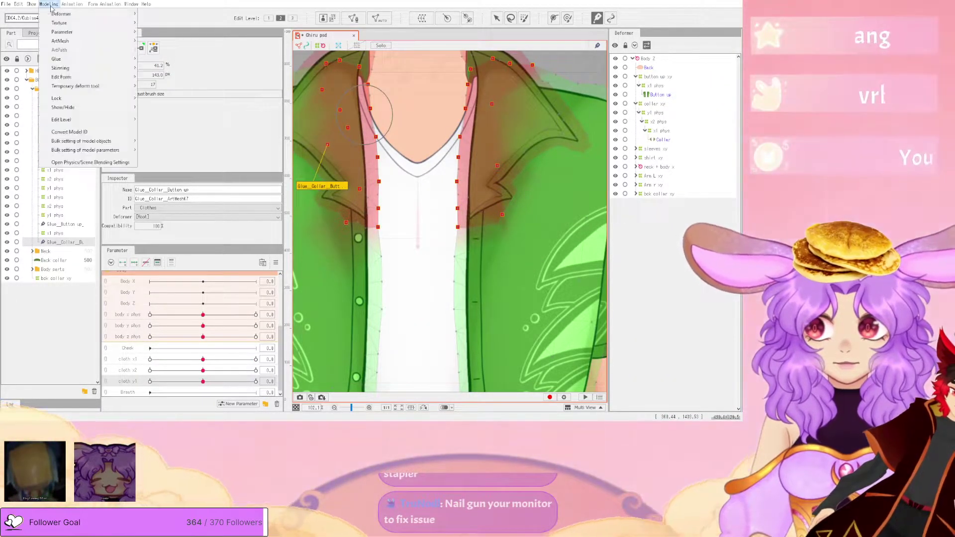
{"action": "left_click", "coordinate": [80, 153]}
{"action": "left_click_drag", "start_coordinate": [515, 316], "coordinate": [572, 277]}
{"action": "left_click", "coordinate": [742, 2]}
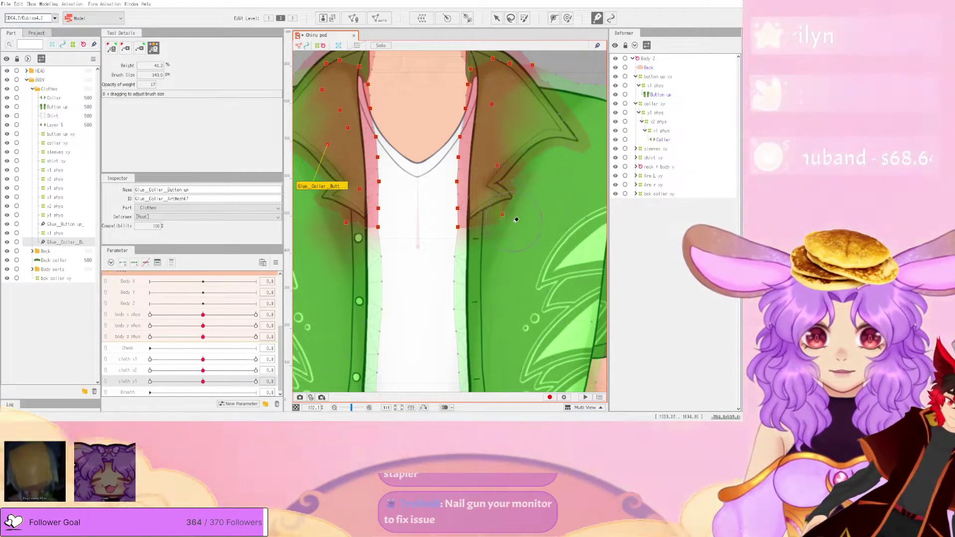
- Brush the glue weights around the right lapel's lower tip, and check both lapels up close in the physics settings
{"action": "left_click", "coordinate": [49, 4]}
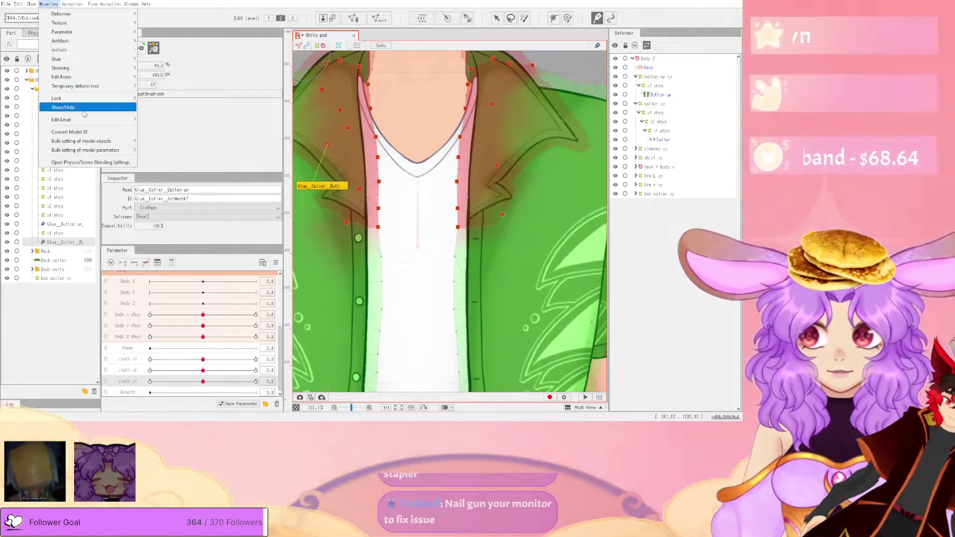
{"action": "left_click", "coordinate": [131, 162]}
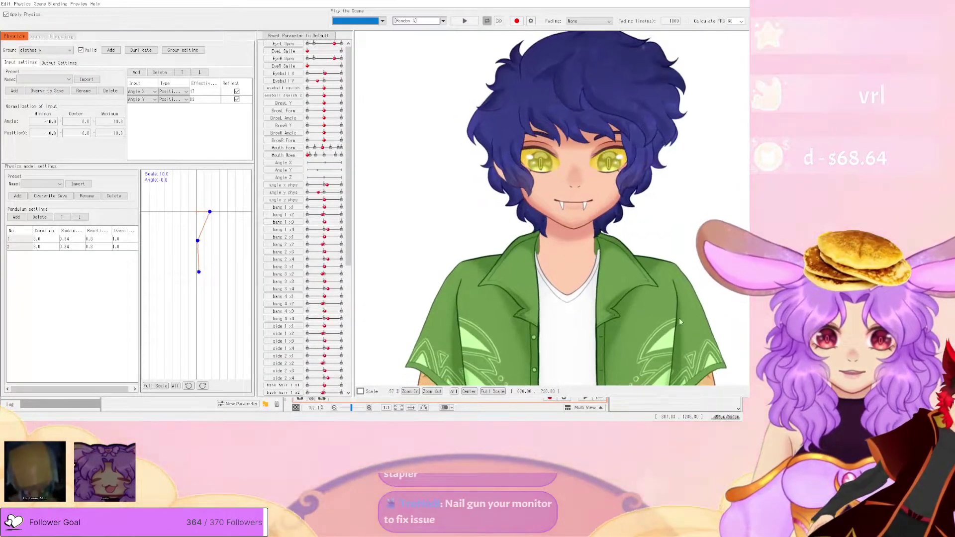
{"action": "left_click_drag", "start_coordinate": [681, 322], "coordinate": [658, 164]}
{"action": "scroll", "coordinate": [620, 204], "scroll_direction": "up", "scroll_amount": 8}
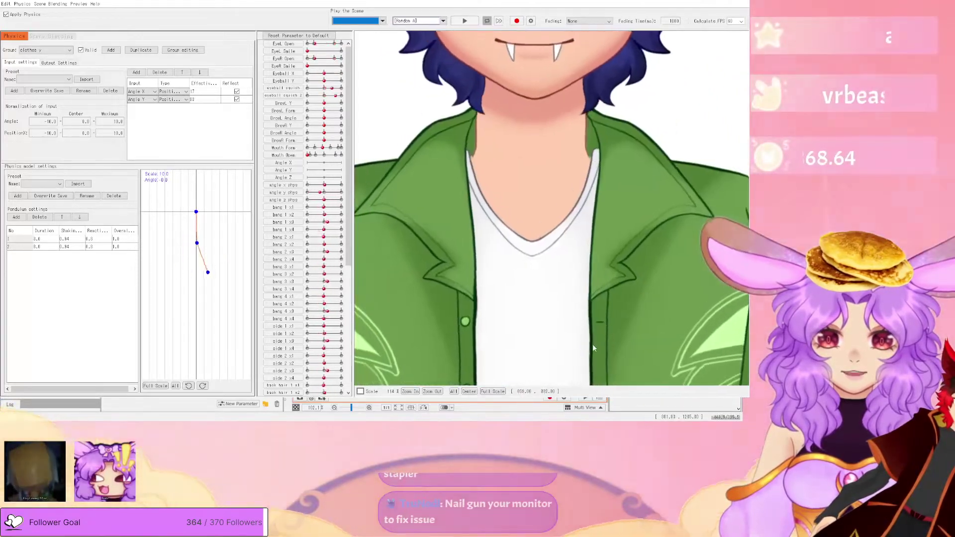
{"action": "left_click_drag", "start_coordinate": [620, 204], "coordinate": [114, 130]}
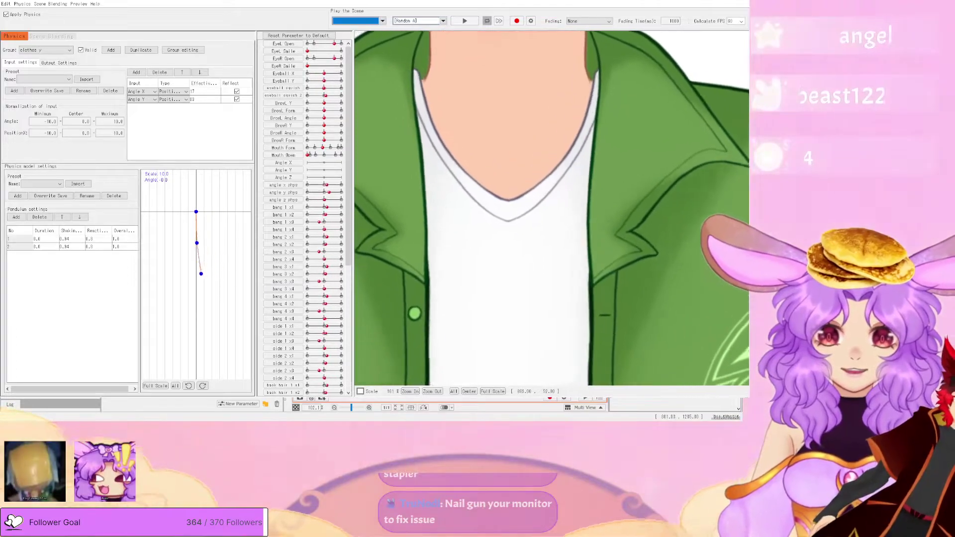
{"action": "left_click", "coordinate": [737, 3]}
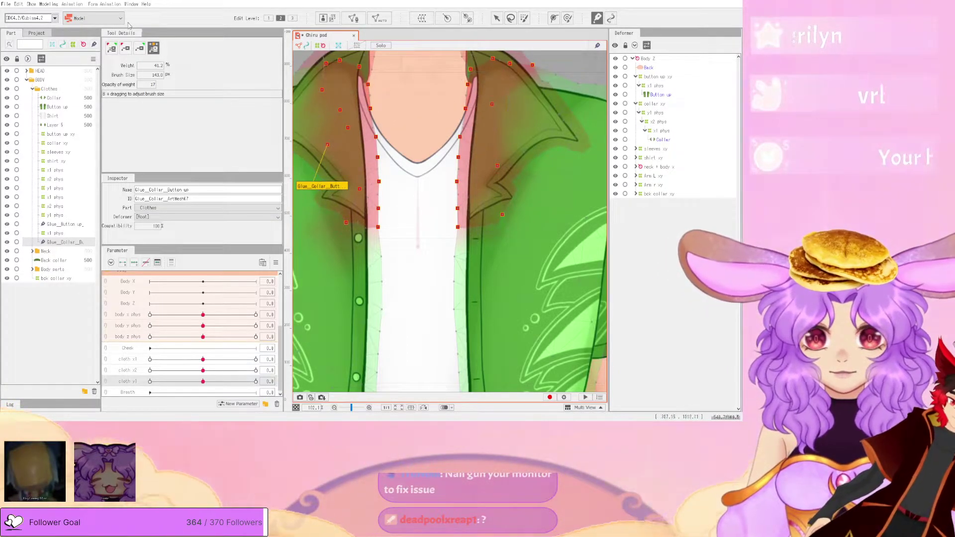
- Try two other glue brush modes on the lapels' inner edges, and check the collar up close in the physics settings
{"action": "left_click", "coordinate": [126, 49]}
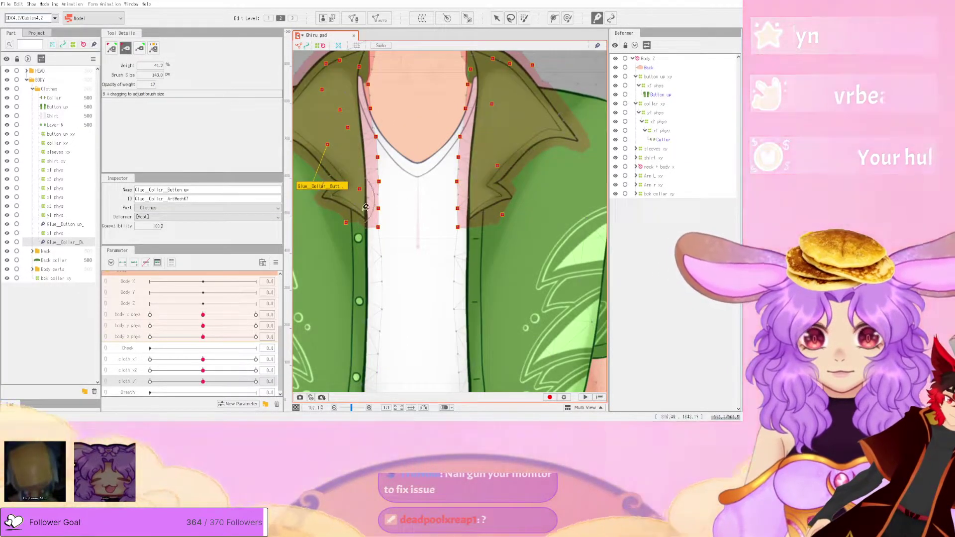
{"action": "left_click", "coordinate": [144, 51]}
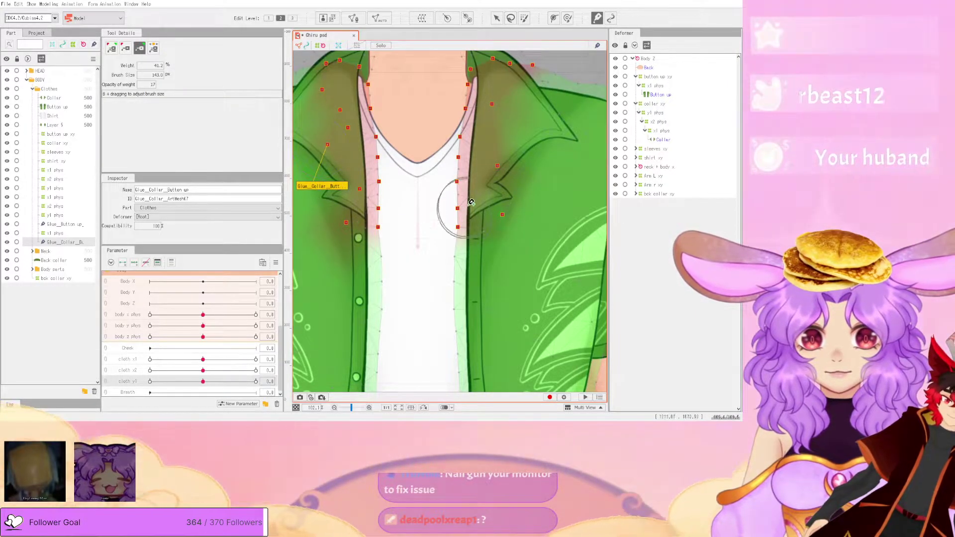
{"action": "left_click", "coordinate": [44, 3]}
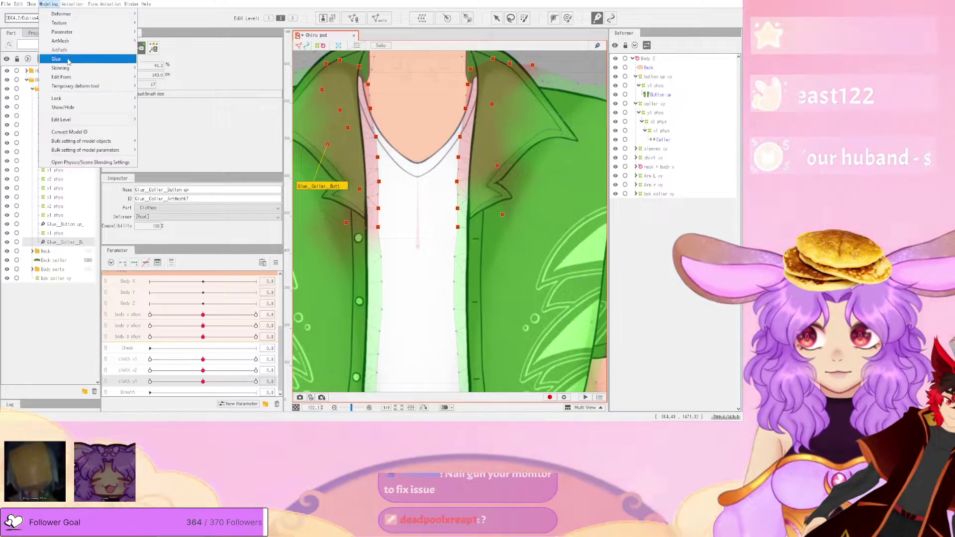
{"action": "left_click", "coordinate": [113, 162]}
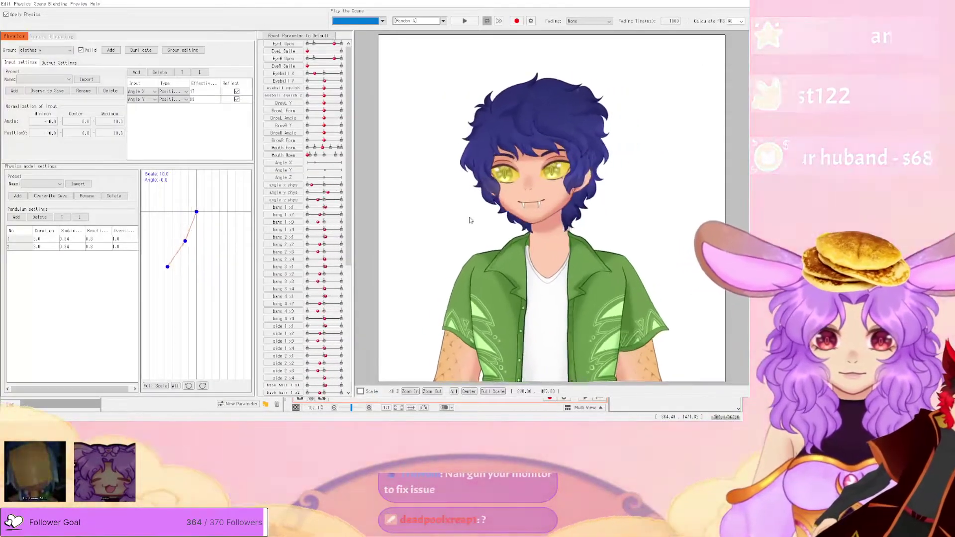
{"action": "scroll", "coordinate": [559, 351], "scroll_direction": "up", "scroll_amount": 8}
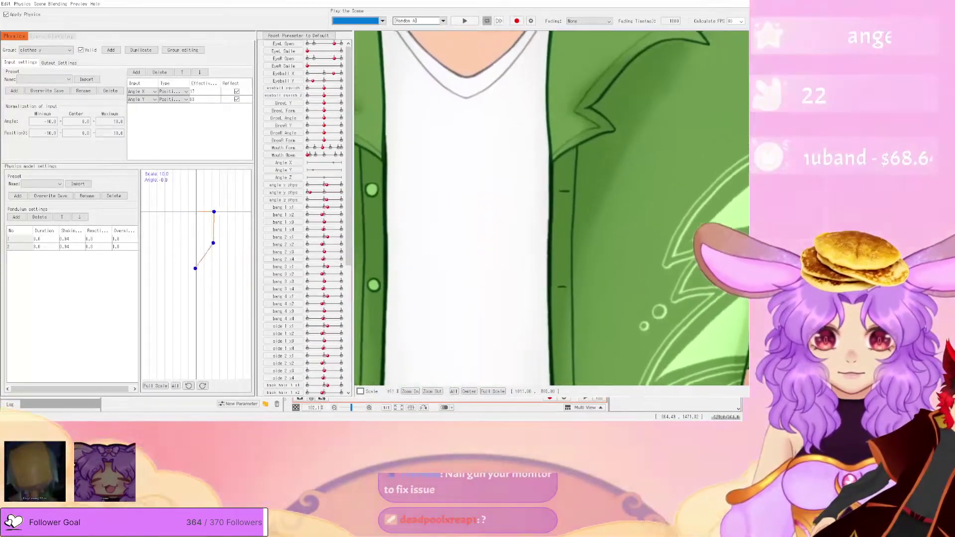
{"action": "key", "text": "alt+F4"}
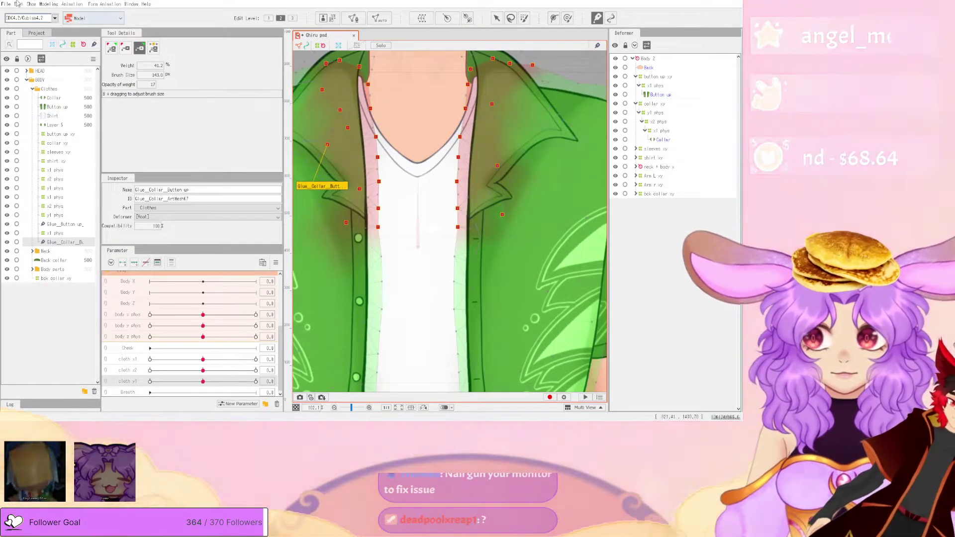
- Recheck how the collar and jacket sway together in the physics settings
{"action": "left_click", "coordinate": [48, 3]}
{"action": "left_click", "coordinate": [61, 162]}
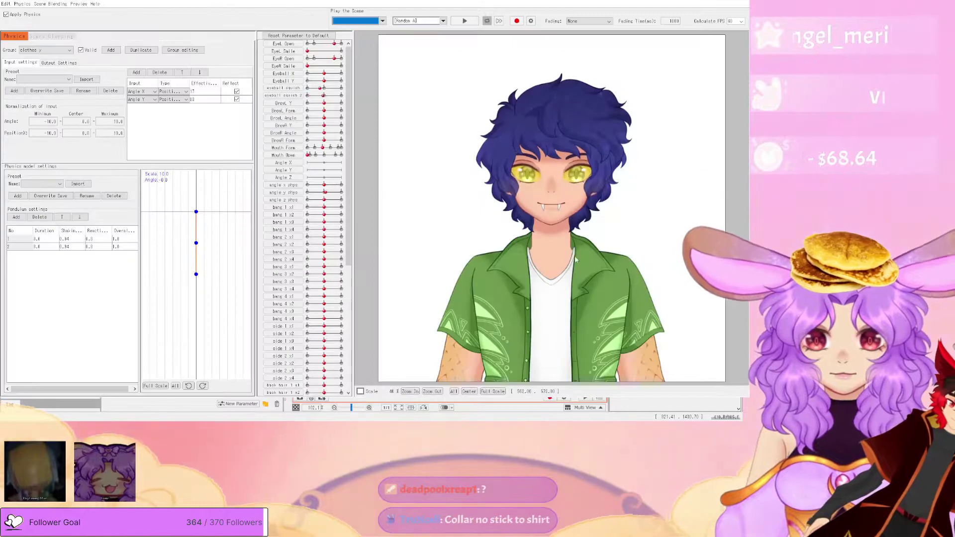
{"action": "scroll", "coordinate": [639, 209], "scroll_direction": "up", "scroll_amount": 3}
{"action": "left_click_drag", "start_coordinate": [639, 209], "coordinate": [724, 89]}
{"action": "left_click", "coordinate": [741, 2]}
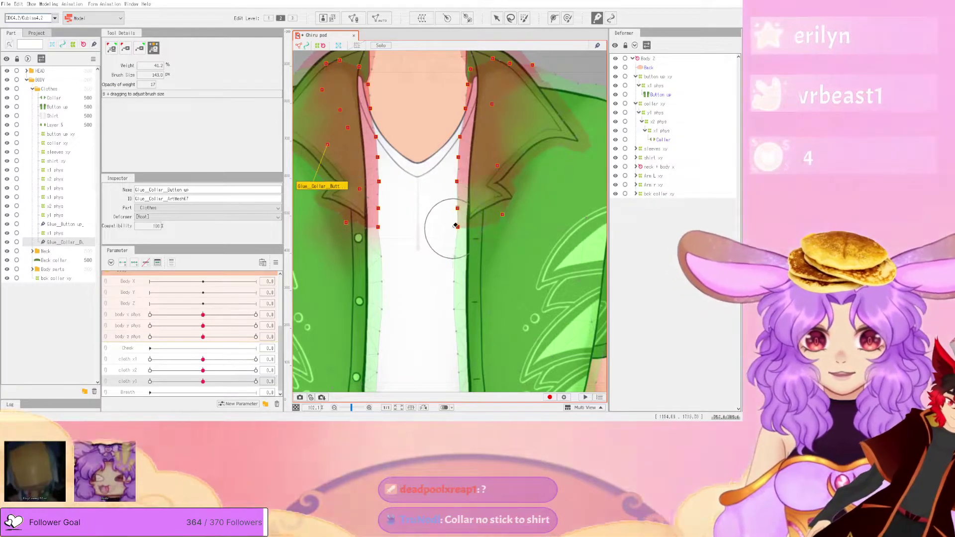
- Examine the lapels and jacket opening in the physics settings, moving the head around at full view and close up
{"action": "left_click", "coordinate": [48, 4]}
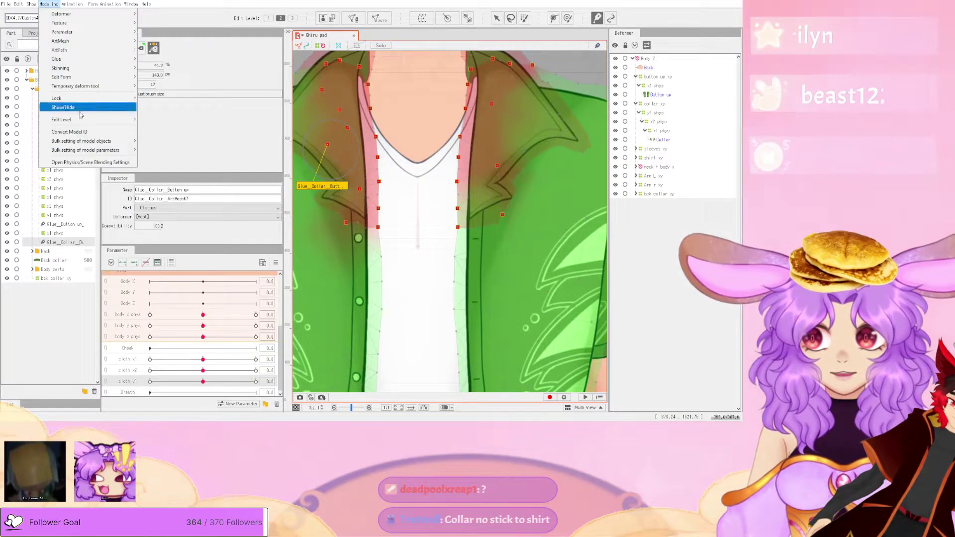
{"action": "left_click", "coordinate": [80, 163]}
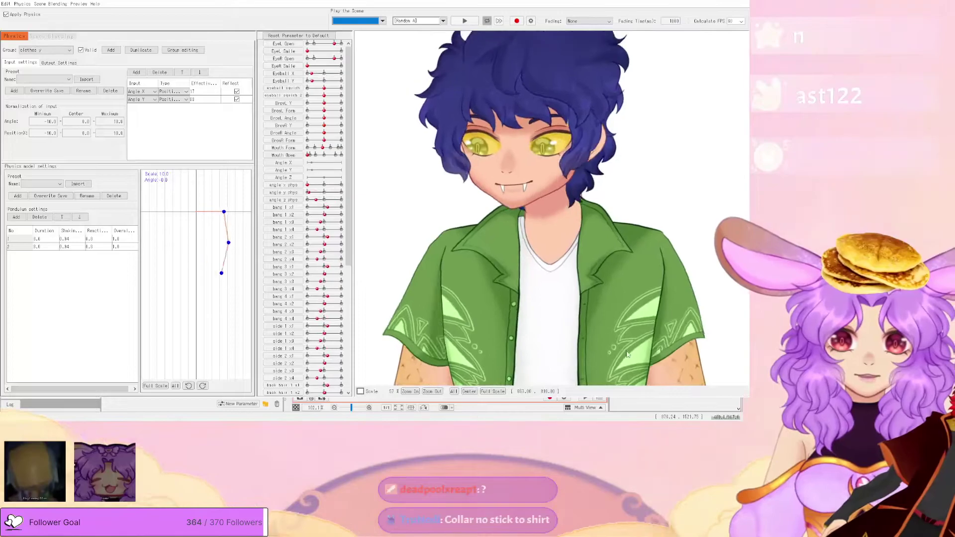
{"action": "left_click_drag", "start_coordinate": [627, 355], "coordinate": [587, 203]}
{"action": "scroll", "coordinate": [581, 237], "scroll_direction": "down", "scroll_amount": 3}
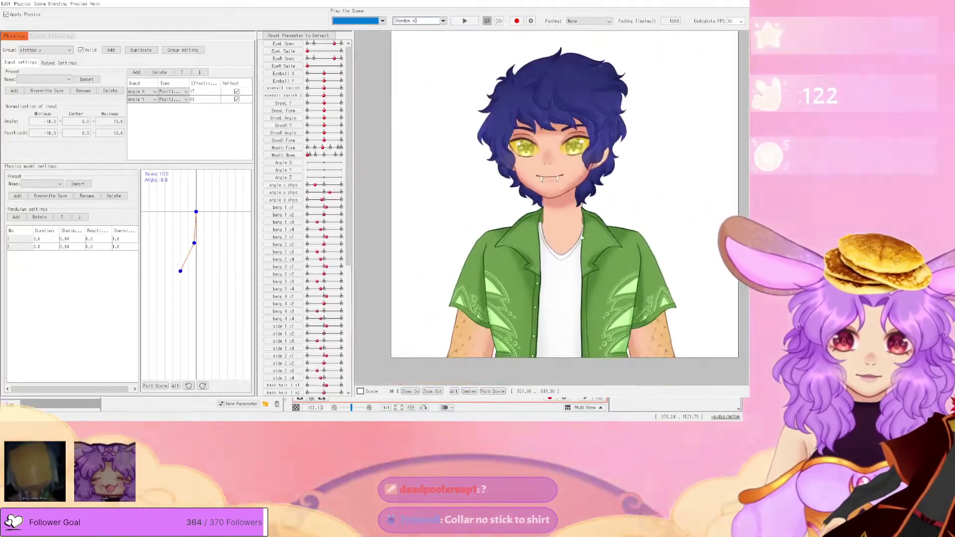
{"action": "scroll", "coordinate": [581, 238], "scroll_direction": "down", "scroll_amount": 2}
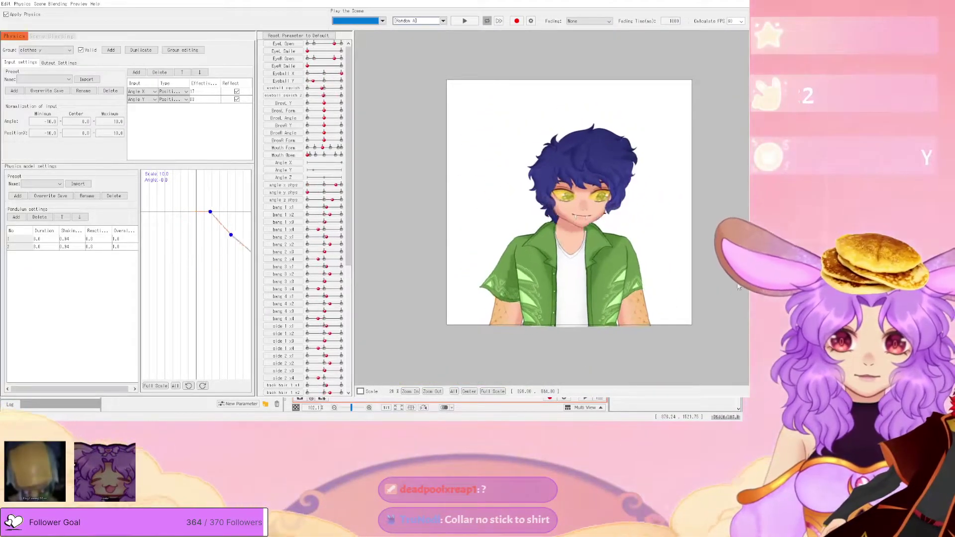
{"action": "scroll", "coordinate": [568, 290], "scroll_direction": "up", "scroll_amount": 5}
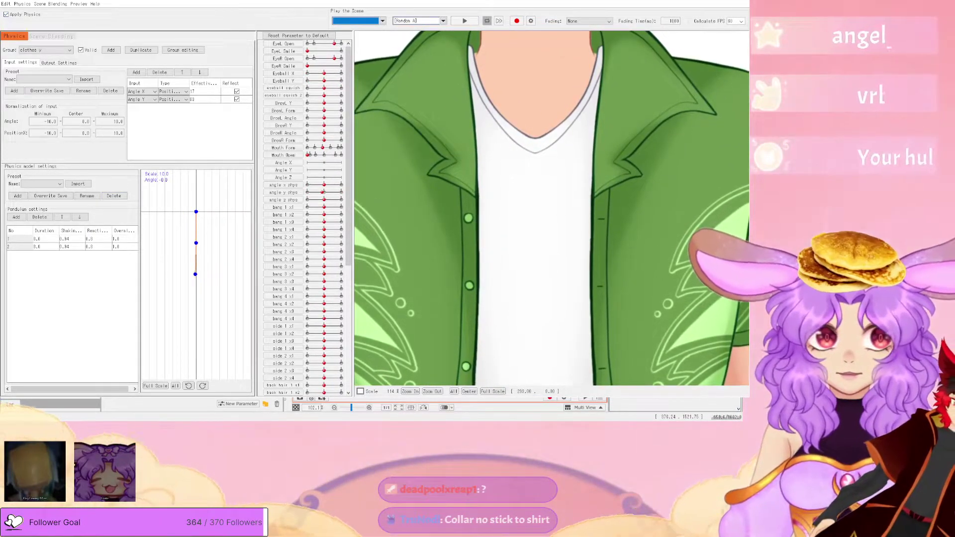
{"action": "key", "text": "alt+Tab"}
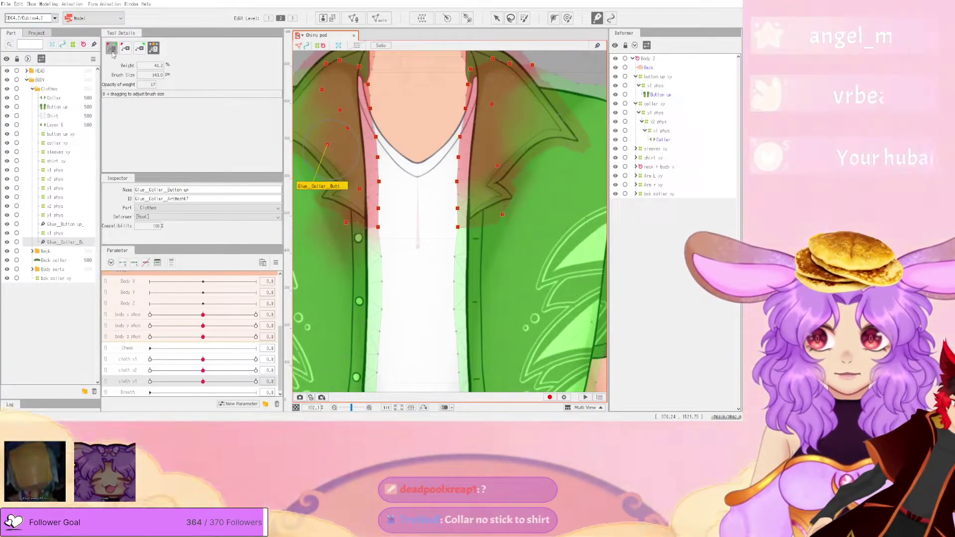
- Paint the glue weight toward Button up at the right lapel's lower inner edge, and preview it in the physics settings
{"action": "scroll", "coordinate": [468, 239], "scroll_direction": "up", "scroll_amount": 2}
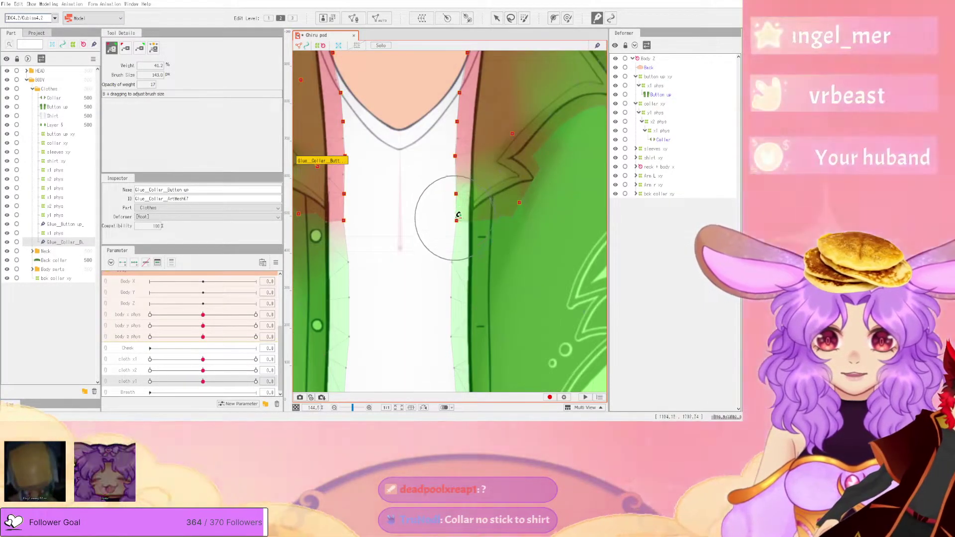
{"action": "left_click", "coordinate": [48, 4]}
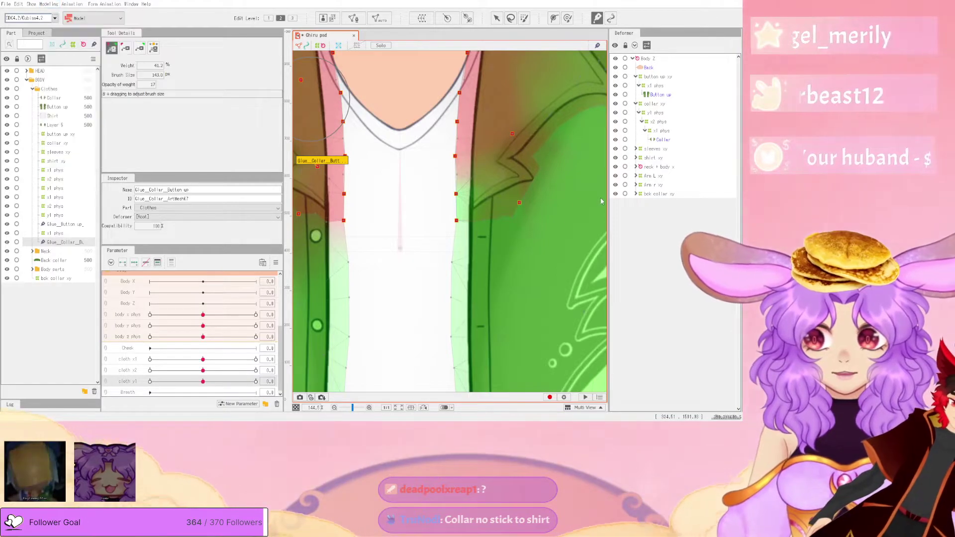
{"action": "key", "text": "alt+F4"}
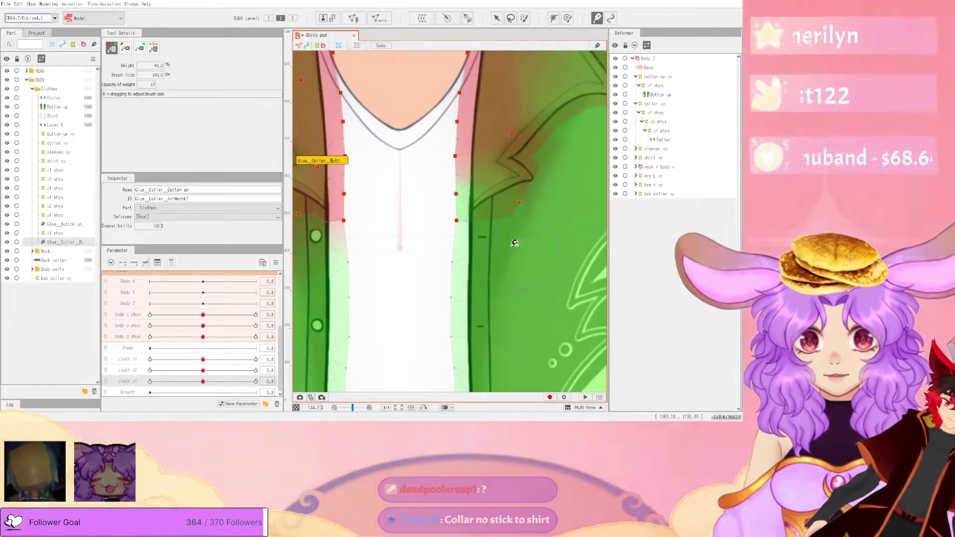
- Soften the glue weight at the right lapel's lower inner corner, and check the jacket's motion in the physics settings
{"action": "left_click", "coordinate": [470, 209]}
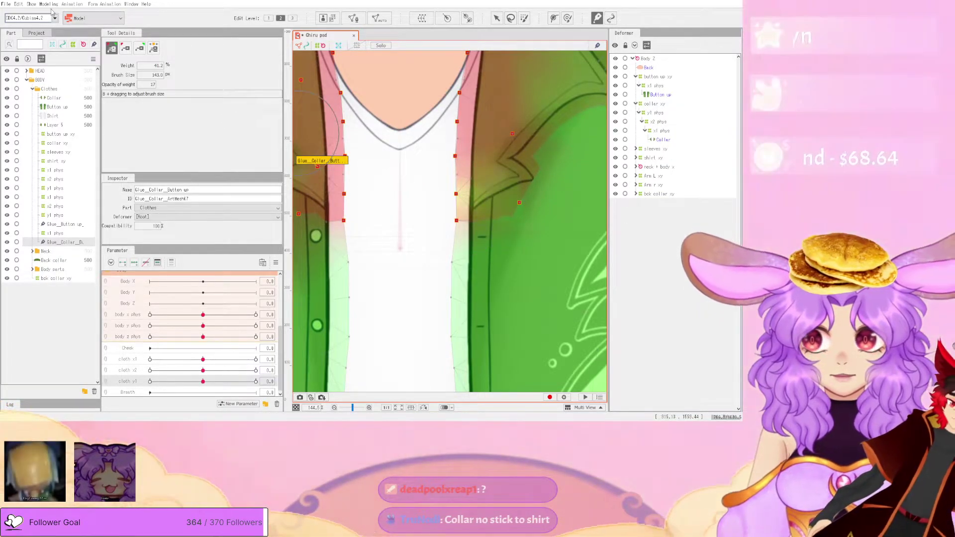
{"action": "left_click", "coordinate": [92, 162]}
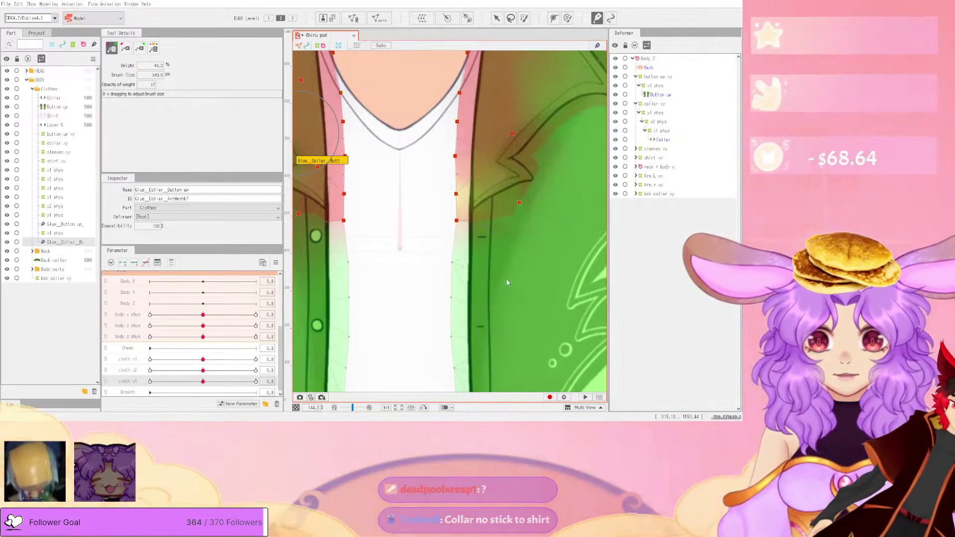
{"action": "mouse_move", "coordinate": [439, 301]}
{"action": "left_mouse_down"}
{"action": "mouse_move", "coordinate": [657, 328]}
{"action": "mouse_move", "coordinate": [696, 364]}
{"action": "left_mouse_up"}
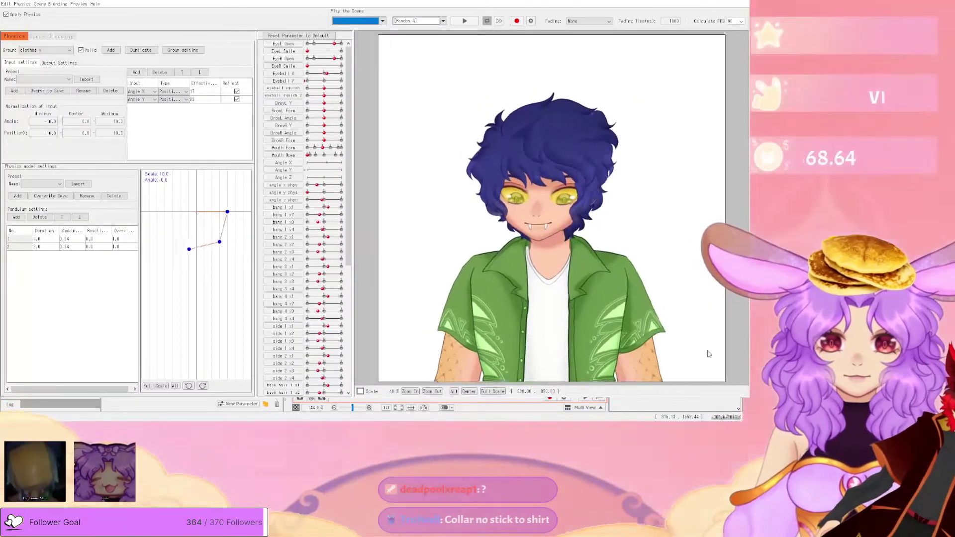
{"action": "left_click", "coordinate": [739, 3]}
- Brush the glue weight over the right lapel's notch, and check the collar up close in the physics settings
{"action": "left_click_drag", "start_coordinate": [518, 207], "coordinate": [509, 163]}
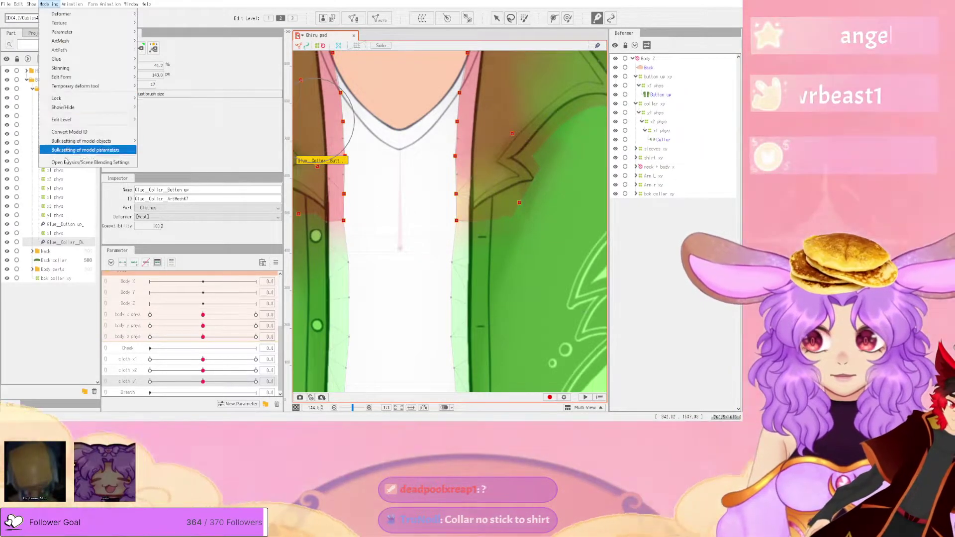
{"action": "left_click", "coordinate": [90, 162]}
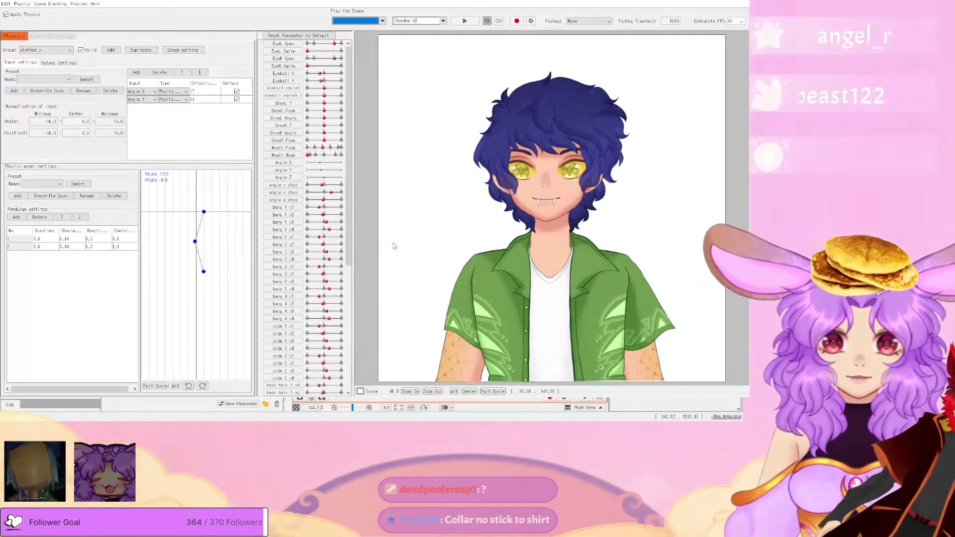
{"action": "scroll", "coordinate": [747, 356], "scroll_direction": "up", "scroll_amount": 5}
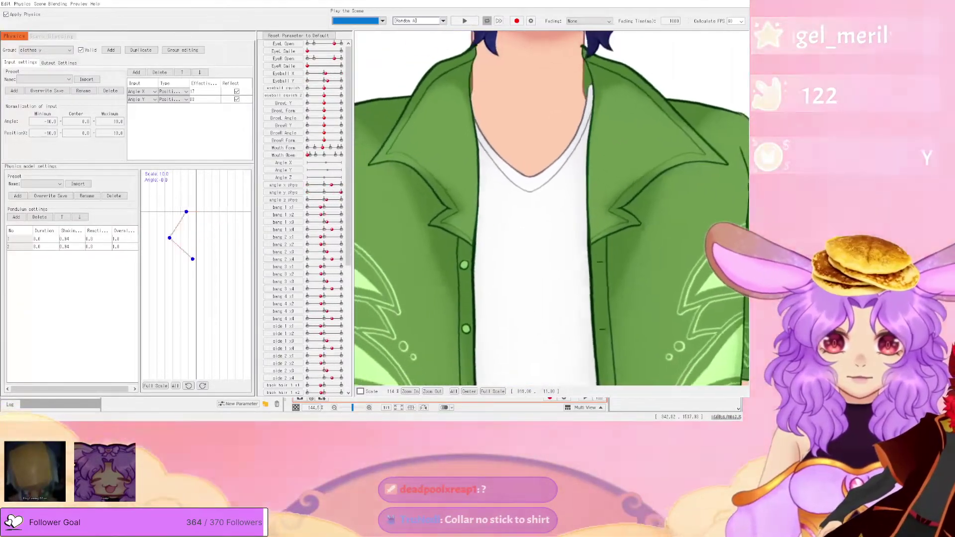
{"action": "left_click", "coordinate": [738, 3]}
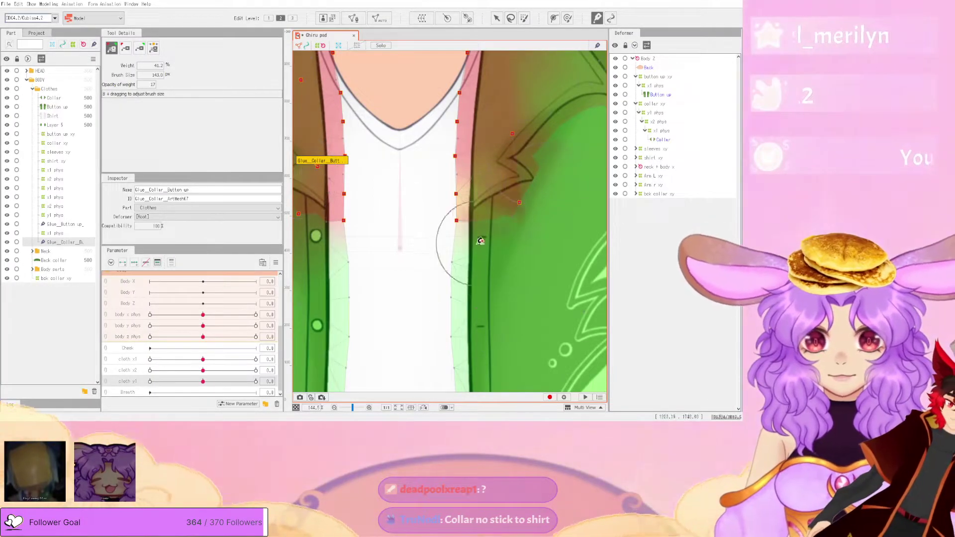
- Examine the collar's attachment to the jacket in the physics settings, swaying the model close up and at full view
{"action": "left_click", "coordinate": [49, 4]}
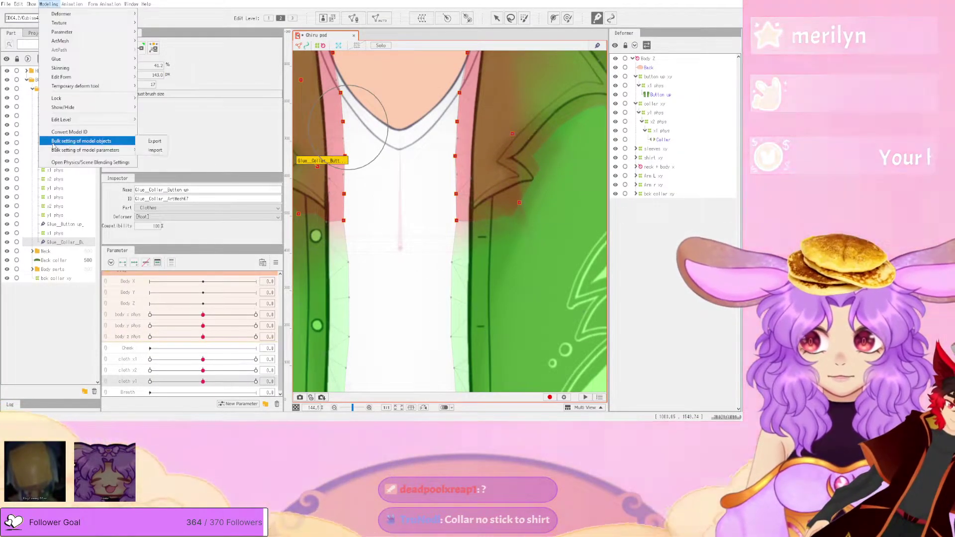
{"action": "left_click", "coordinate": [88, 165]}
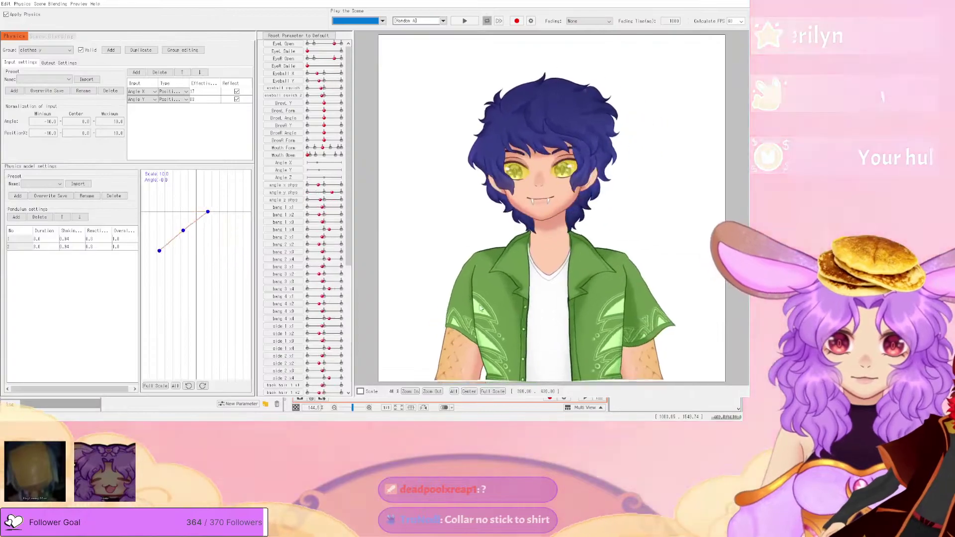
{"action": "key", "text": "Escape"}
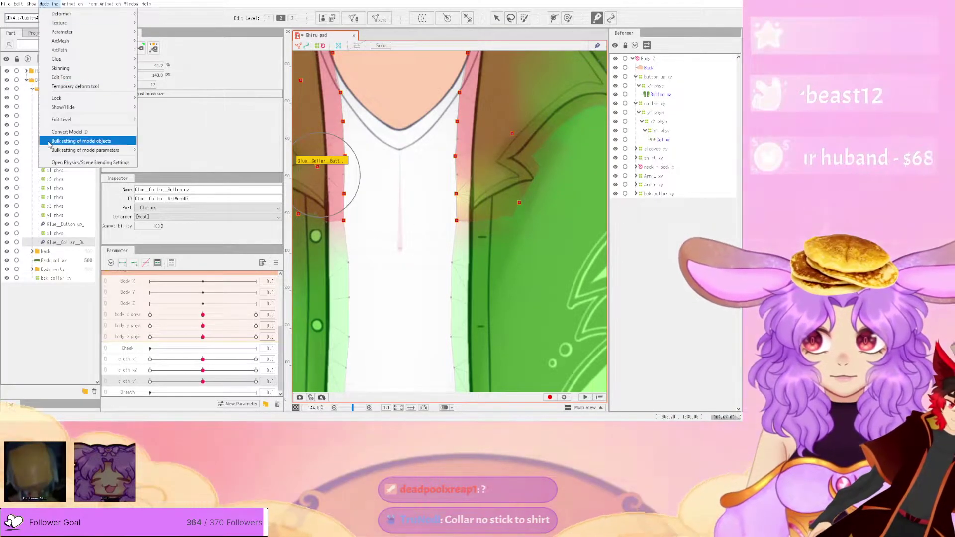
{"action": "left_click", "coordinate": [75, 163]}
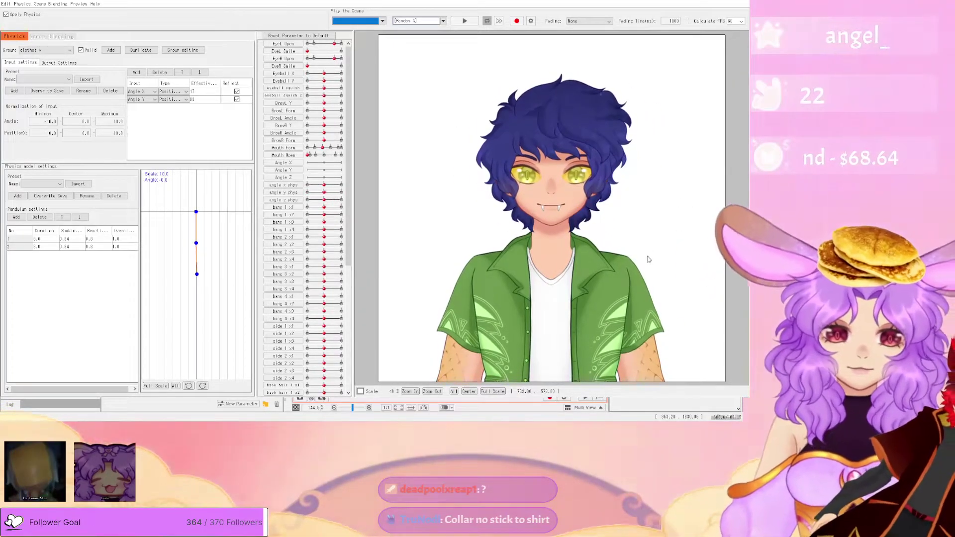
{"action": "scroll", "coordinate": [652, 260], "scroll_direction": "up", "scroll_amount": 3}
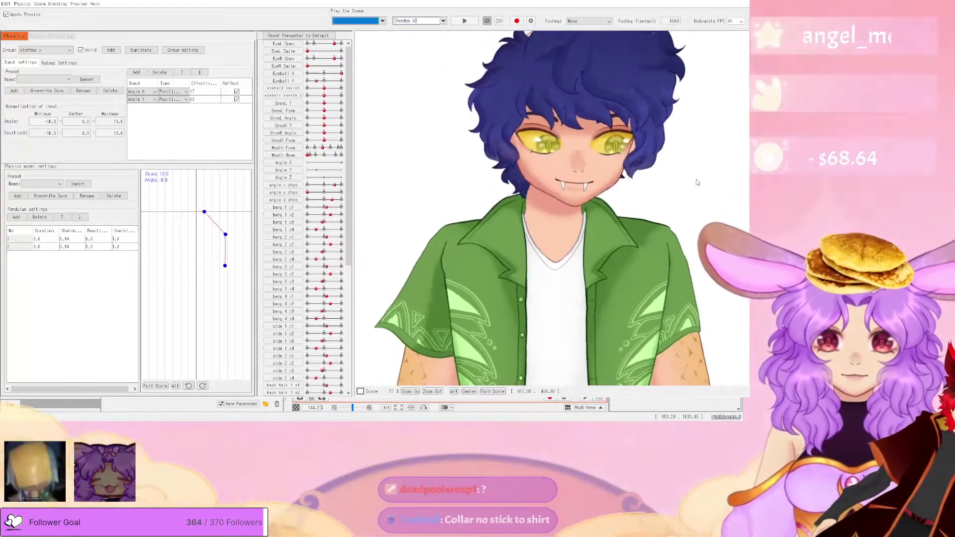
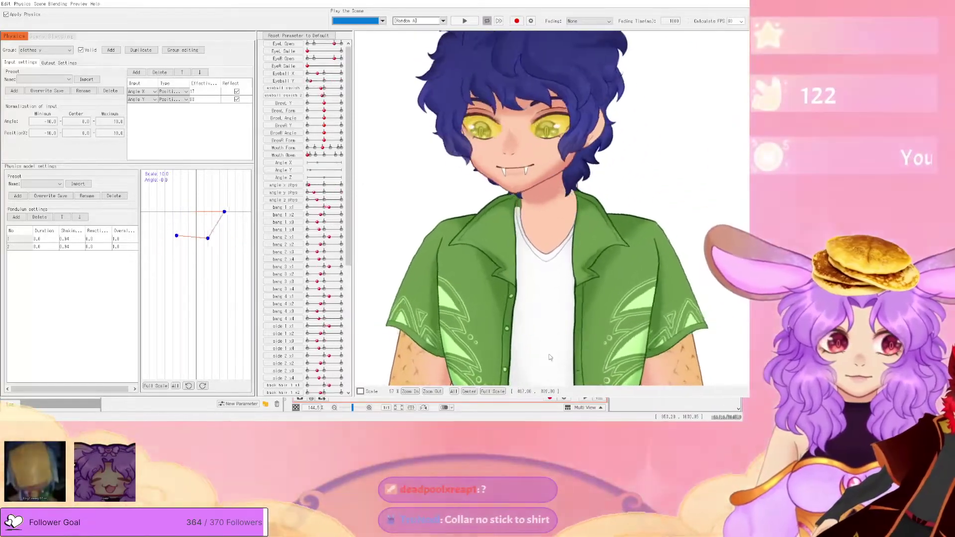
{"action": "scroll", "coordinate": [556, 197], "scroll_direction": "down", "scroll_amount": 5}
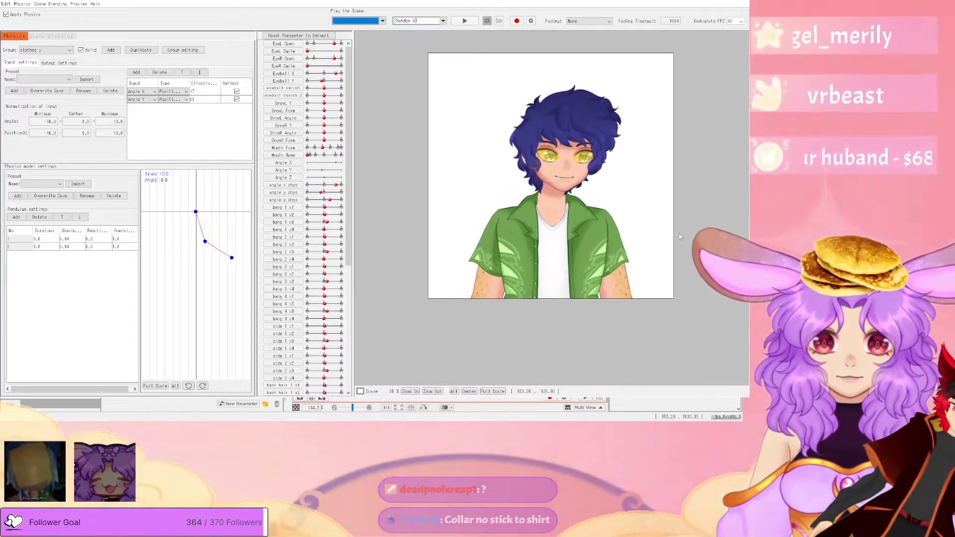
{"action": "scroll", "coordinate": [551, 175], "scroll_direction": "up", "scroll_amount": 2}
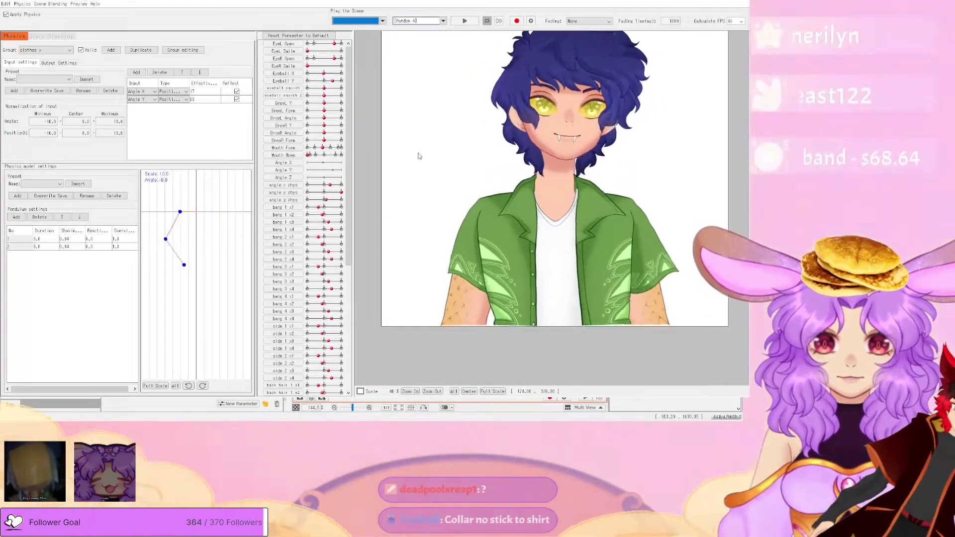
{"action": "left_click", "coordinate": [735, 2]}
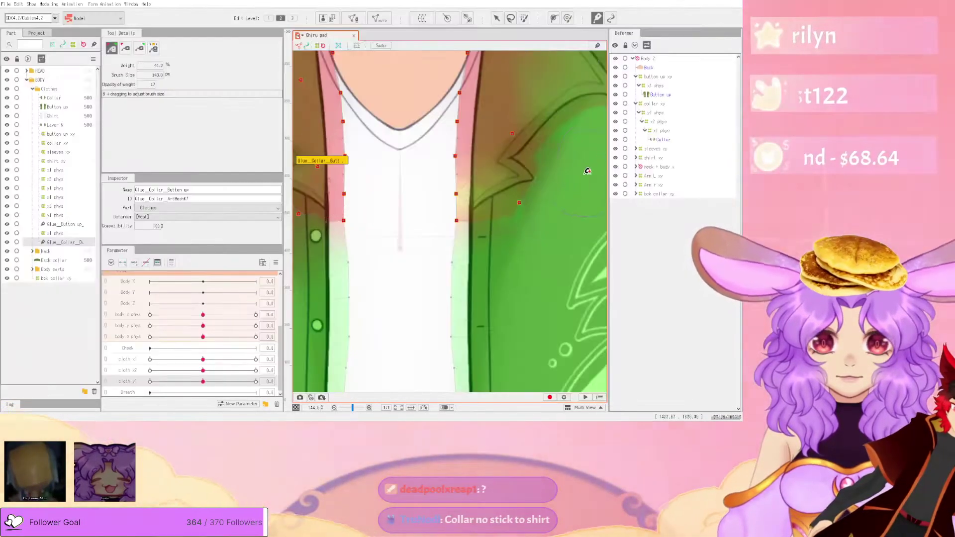
- Select the Collar mesh with the whole shirt in view
{"action": "scroll", "coordinate": [491, 230], "scroll_direction": "down", "scroll_amount": 3}
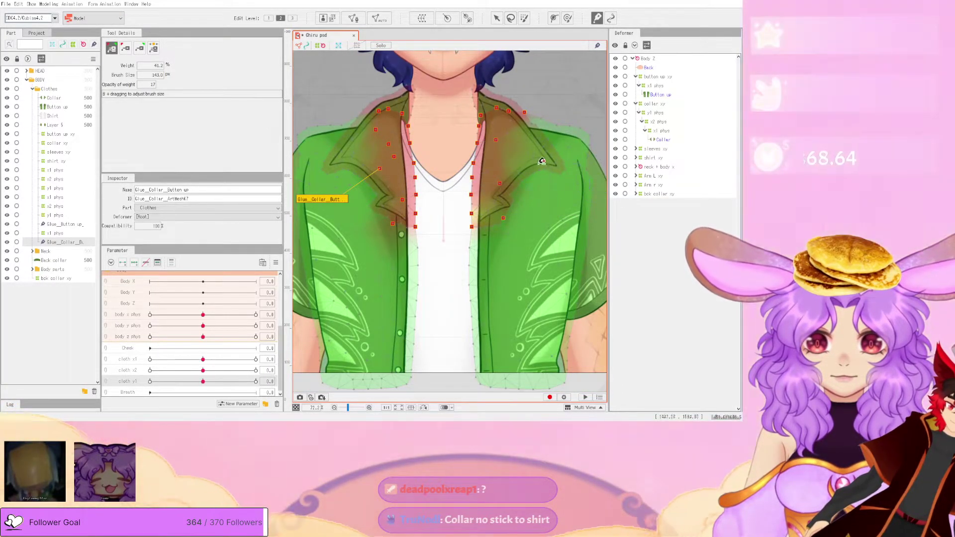
{"action": "left_click", "coordinate": [673, 141]}
{"action": "scroll", "coordinate": [499, 253], "scroll_direction": "down", "scroll_amount": 2}
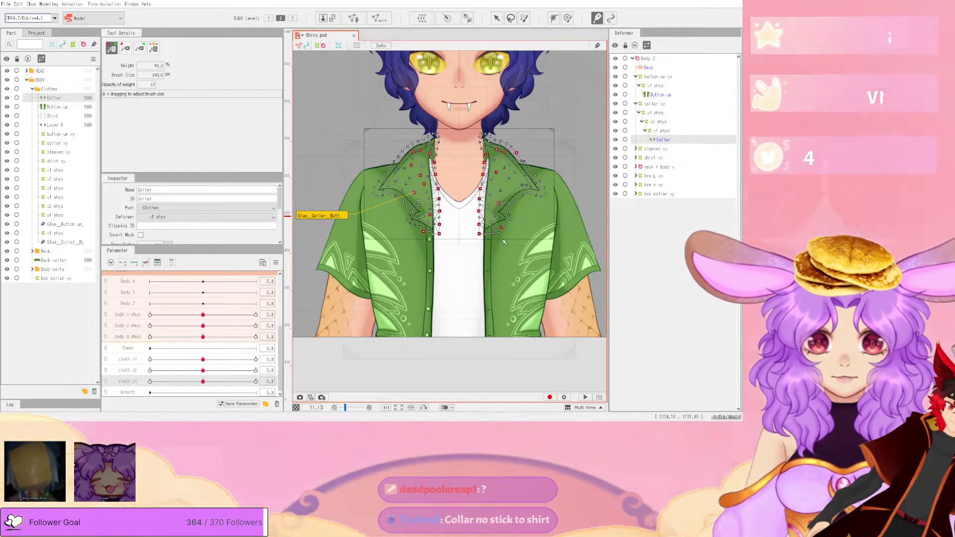
- Try to reshape the right lapel's lower inner corner with a large deform brush on the Collar mesh
{"action": "scroll", "coordinate": [505, 242], "scroll_direction": "up", "scroll_amount": 6}
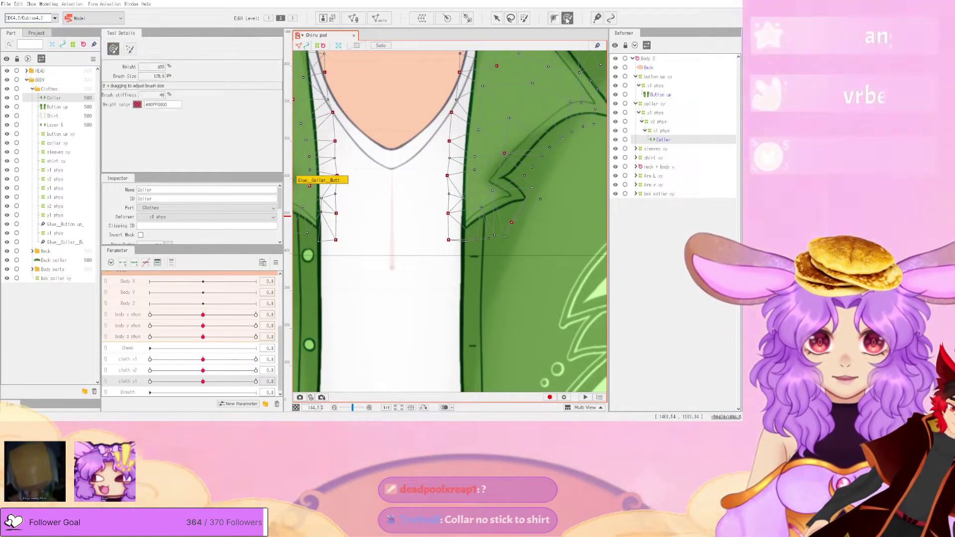
{"action": "left_click_drag", "start_coordinate": [443, 229], "coordinate": [476, 239]}
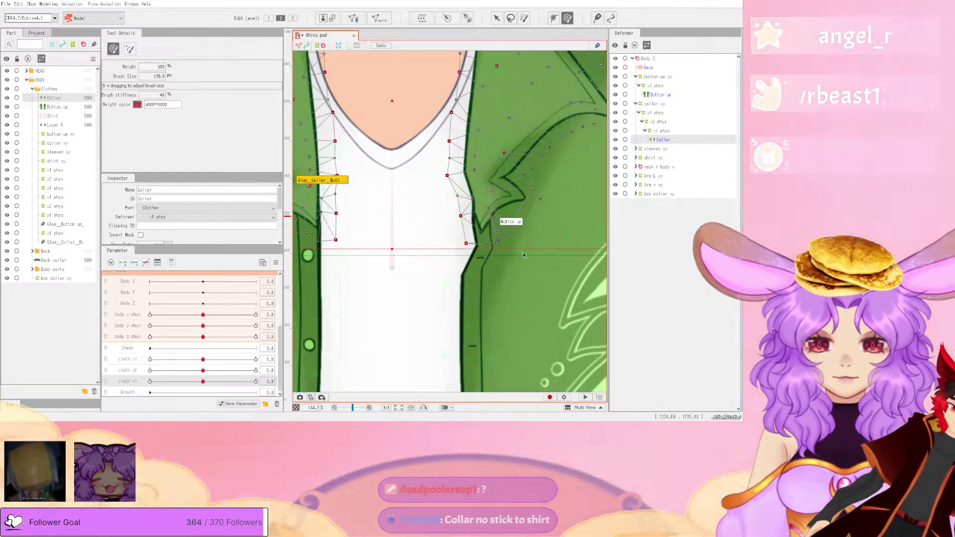
{"action": "key", "text": "ctrl+z"}
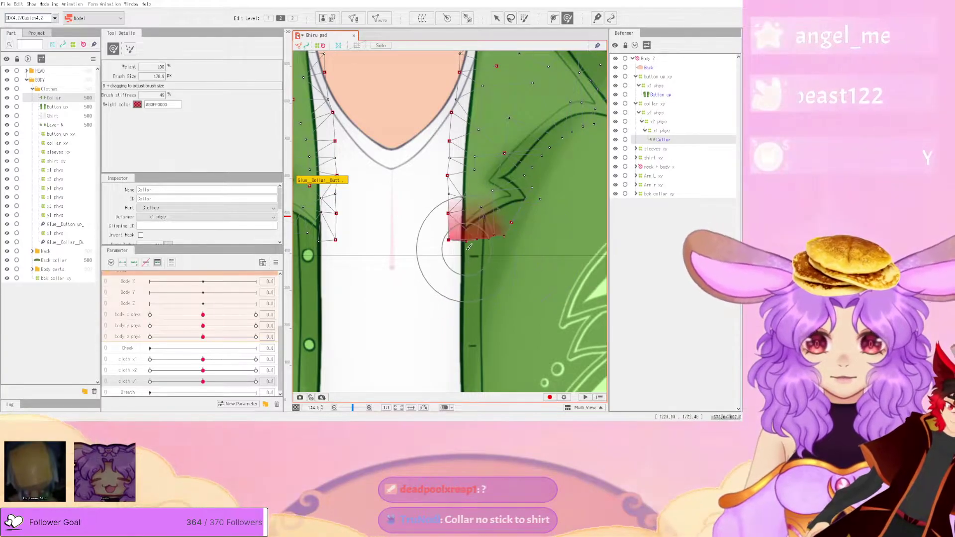
{"action": "left_click_drag", "start_coordinate": [461, 252], "coordinate": [493, 237]}
{"action": "key", "text": "ctrl+z"}
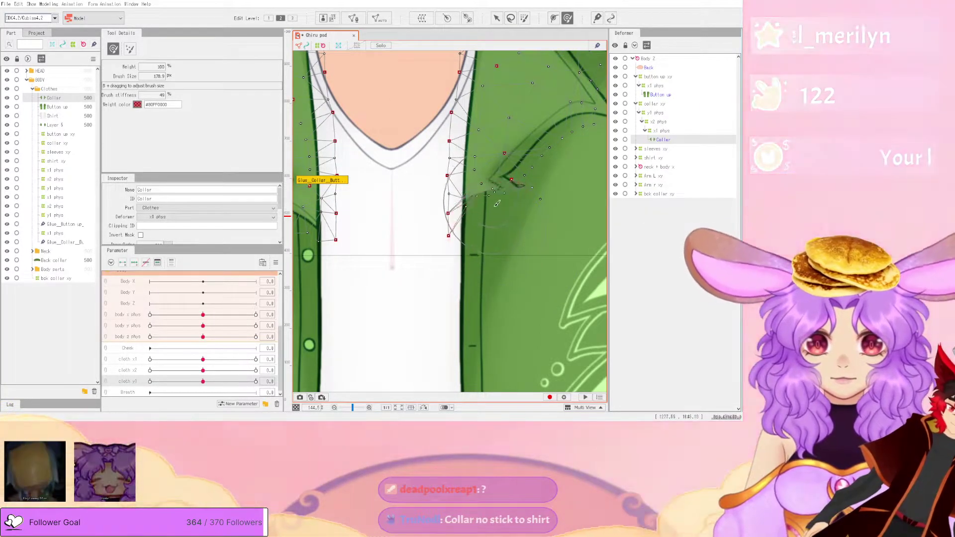
{"action": "key", "text": "ctrl+z"}
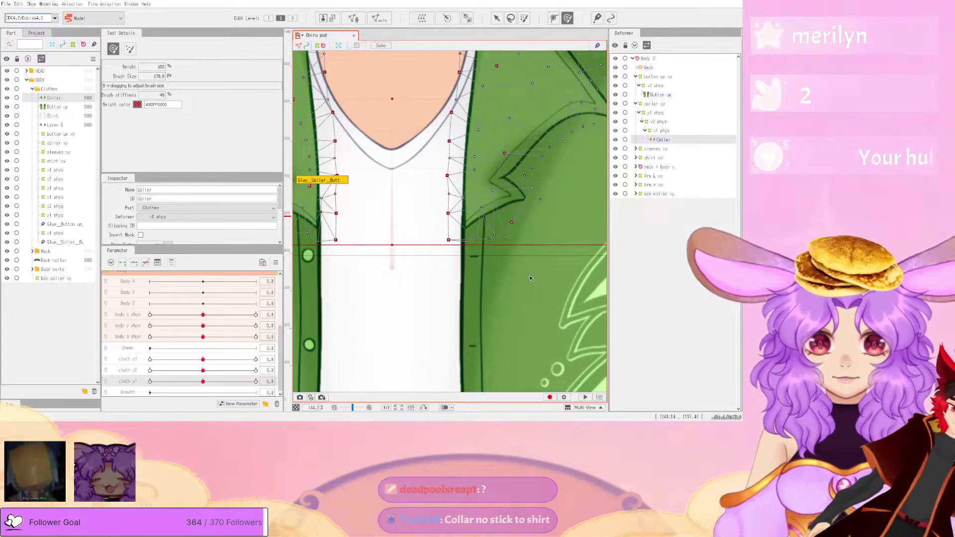
- Reduce the deform brush to about 68 px and adjust the Collar mesh at the right lapel's lower inner corner
{"action": "scroll", "coordinate": [506, 152], "scroll_direction": "down", "scroll_amount": 3}
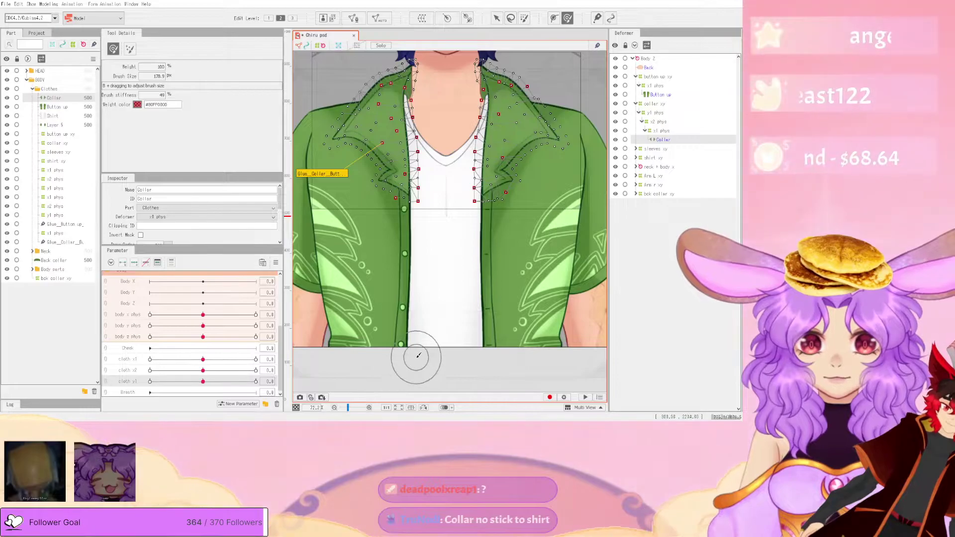
{"action": "left_click_drag", "start_coordinate": [445, 316], "coordinate": [449, 269]}
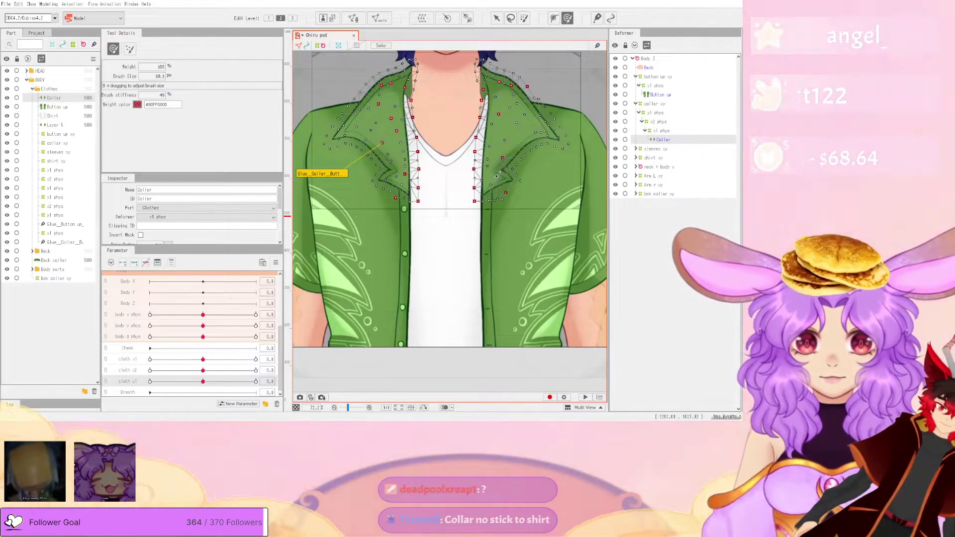
{"action": "scroll", "coordinate": [499, 173], "scroll_direction": "up", "scroll_amount": 5}
{"action": "left_click", "coordinate": [441, 246]}
{"action": "left_click_drag", "start_coordinate": [444, 249], "coordinate": [438, 247]}
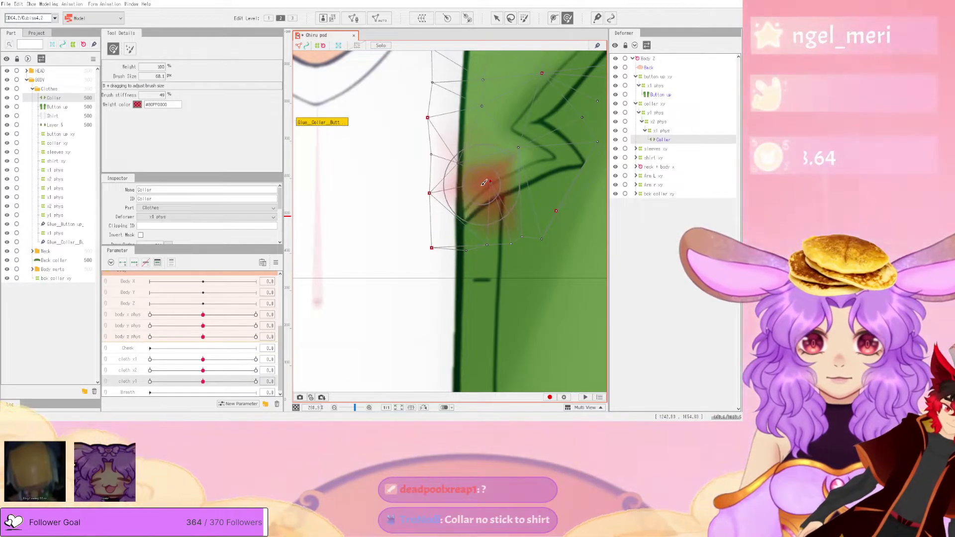
{"action": "left_click_drag", "start_coordinate": [499, 216], "coordinate": [483, 245]}
{"action": "scroll", "coordinate": [514, 236], "scroll_direction": "down", "scroll_amount": 5}
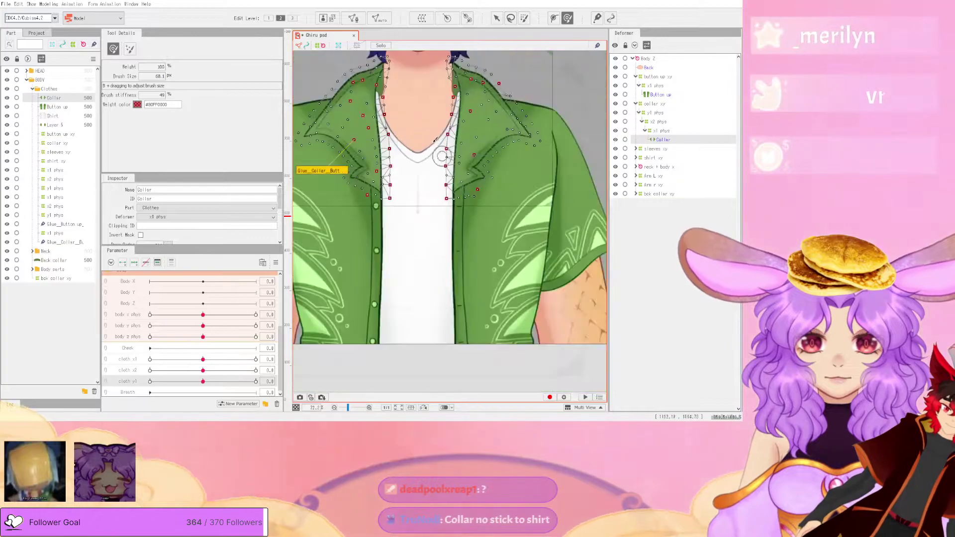
- Check how the reshaped lapel corner moves with the shirt in the physics settings
{"action": "left_click", "coordinate": [49, 3]}
{"action": "left_click", "coordinate": [91, 163]}
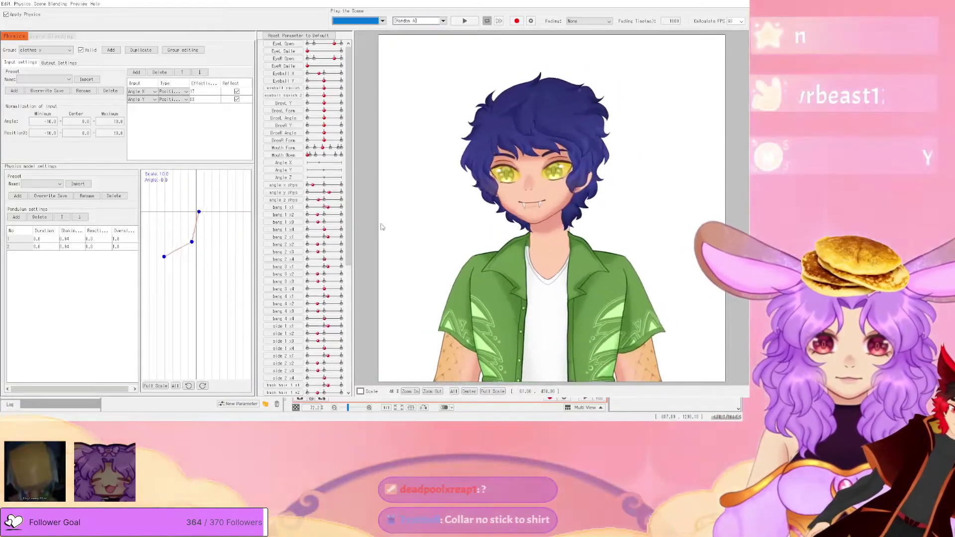
{"action": "left_click", "coordinate": [740, 1]}
- Subdivide the Button up mesh with 4 Division and apply the mesh edit
{"action": "scroll", "coordinate": [450, 169], "scroll_direction": "up", "scroll_amount": 3}
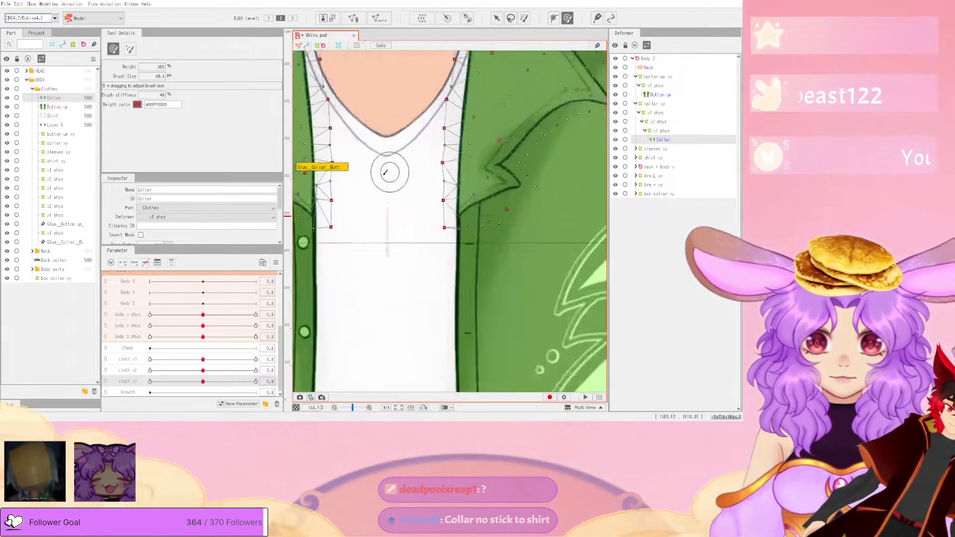
{"action": "scroll", "coordinate": [386, 160], "scroll_direction": "down", "scroll_amount": 2}
{"action": "scroll", "coordinate": [447, 214], "scroll_direction": "up", "scroll_amount": 1}
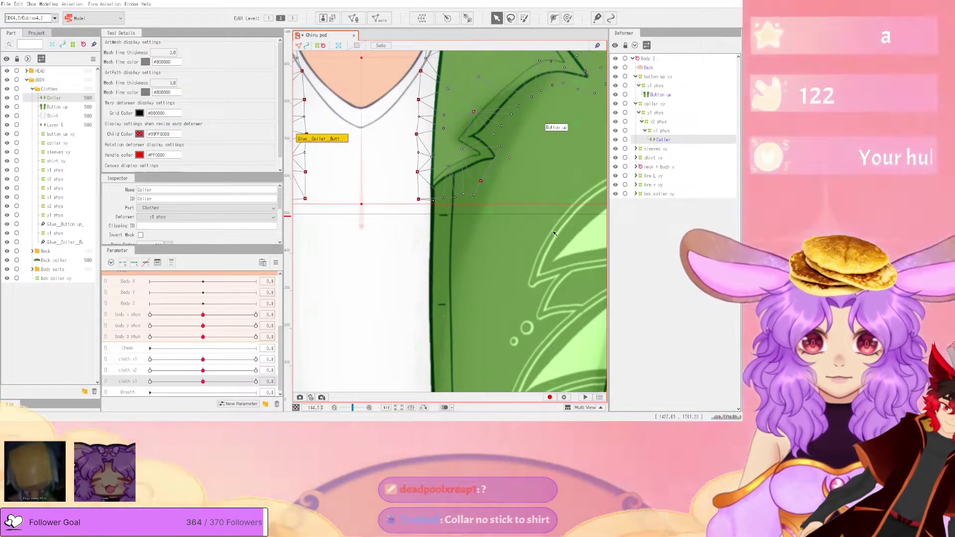
{"action": "left_click", "coordinate": [550, 230]}
{"action": "scroll", "coordinate": [509, 212], "scroll_direction": "down", "scroll_amount": 5}
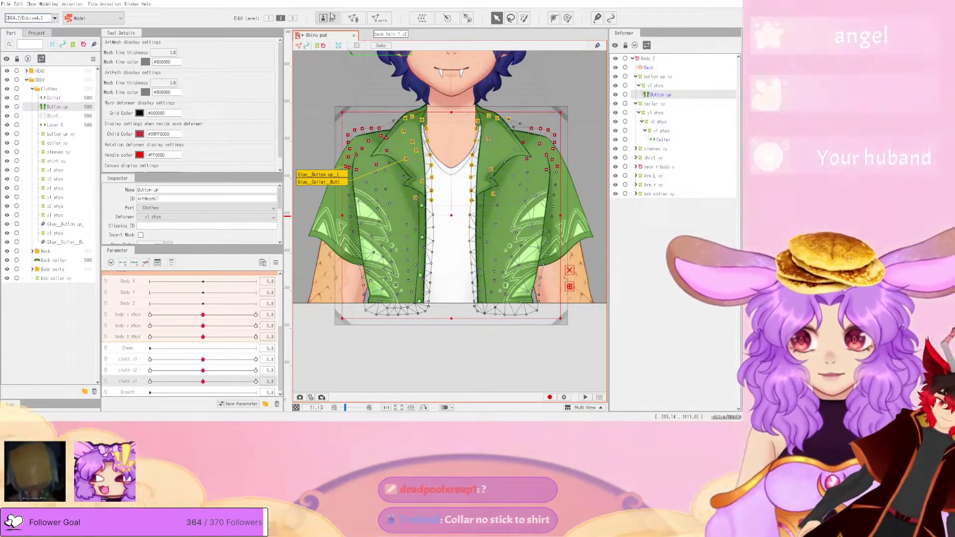
{"action": "left_click", "coordinate": [354, 18]}
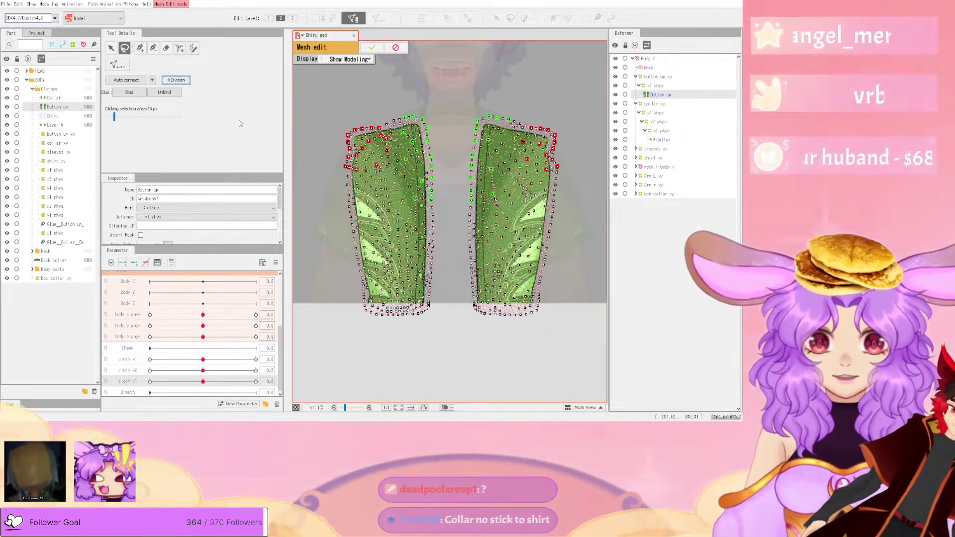
{"action": "scroll", "coordinate": [521, 220], "scroll_direction": "up", "scroll_amount": 3}
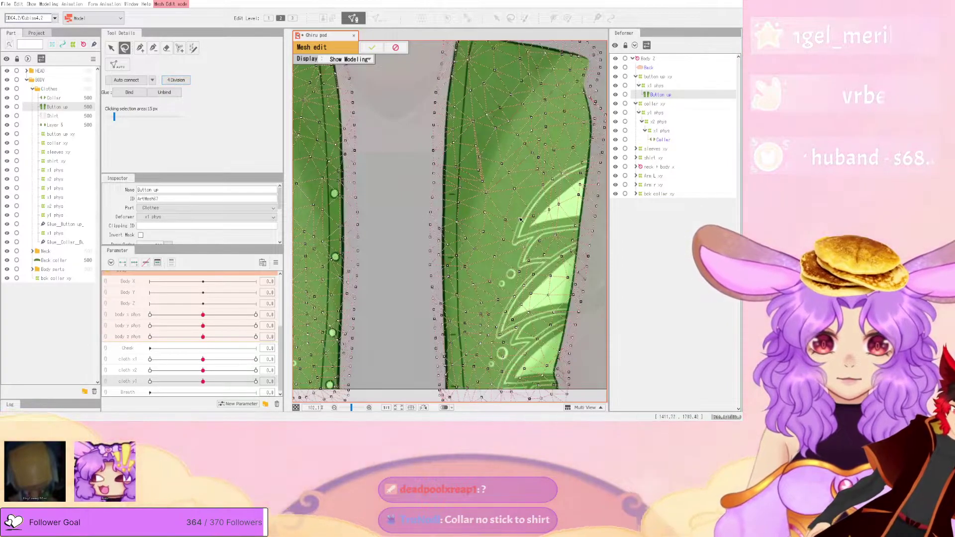
{"action": "left_click", "coordinate": [380, 49]}
{"action": "scroll", "coordinate": [464, 146], "scroll_direction": "down", "scroll_amount": 3}
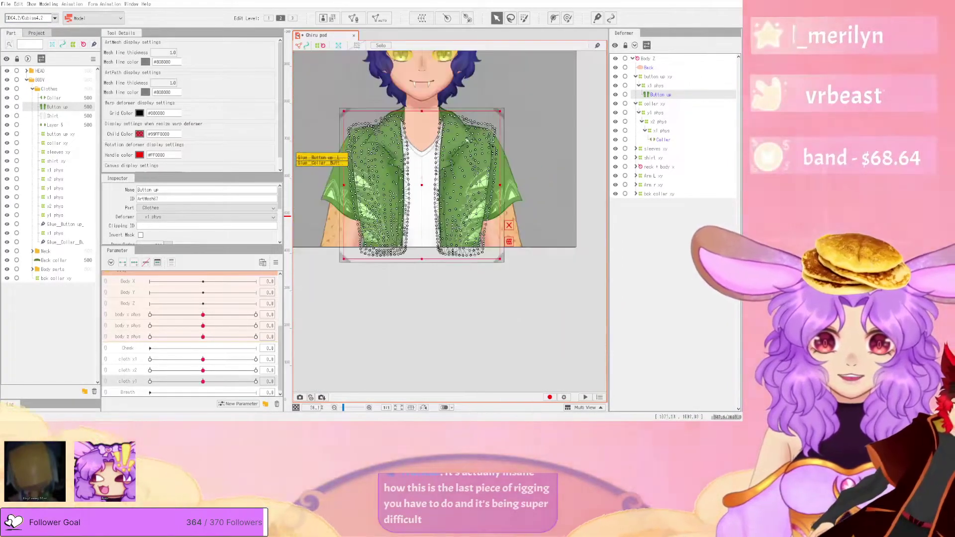
- Select the Collar and Button up meshes together and look over both in mesh editing
{"action": "scroll", "coordinate": [411, 131], "scroll_direction": "up", "scroll_amount": 1}
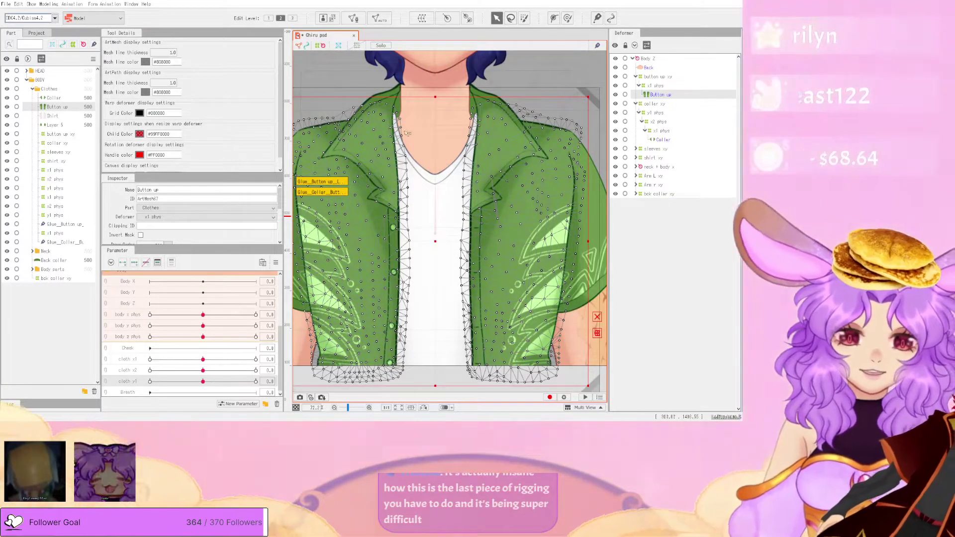
{"action": "left_click", "coordinate": [498, 149]}
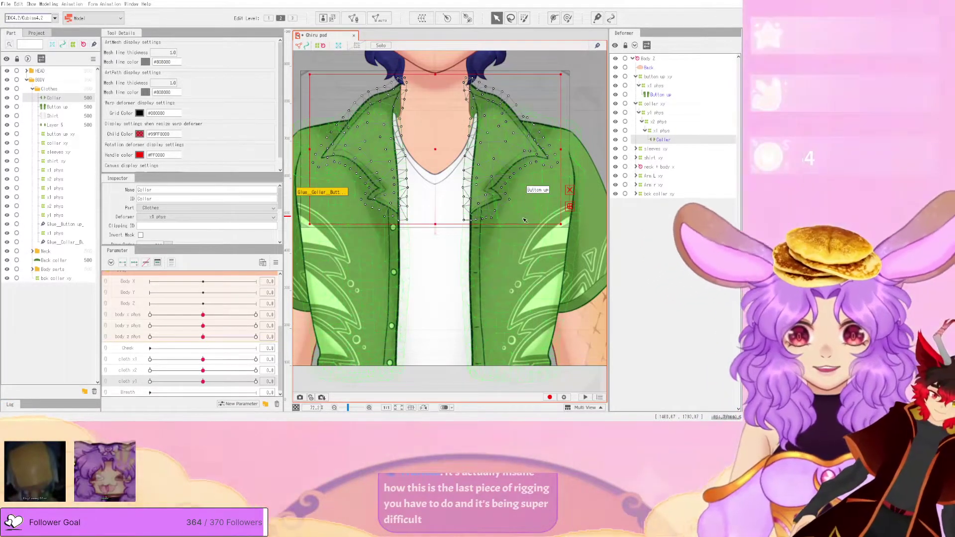
{"action": "left_click", "coordinate": [356, 20]}
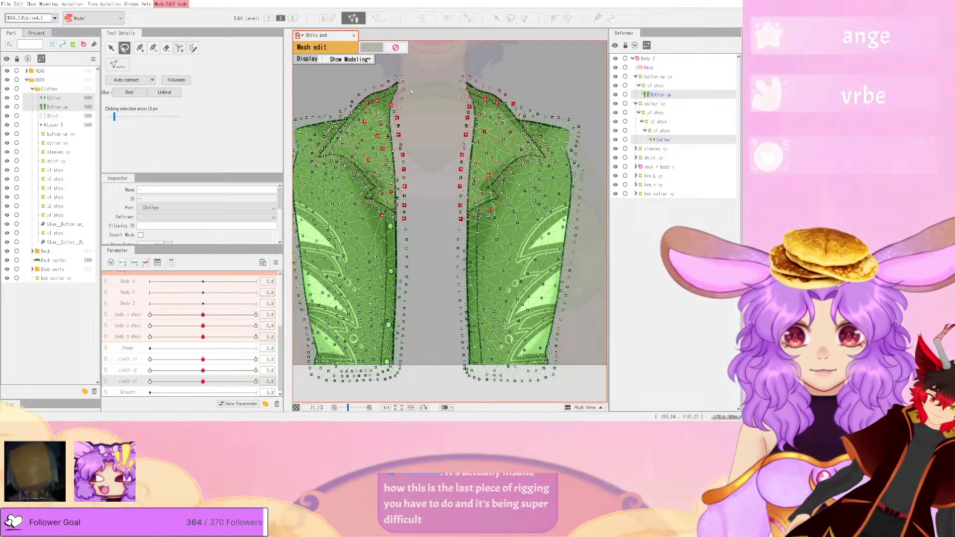
{"action": "key", "text": "Escape"}
{"action": "scroll", "coordinate": [431, 173], "scroll_direction": "down", "scroll_amount": 3}
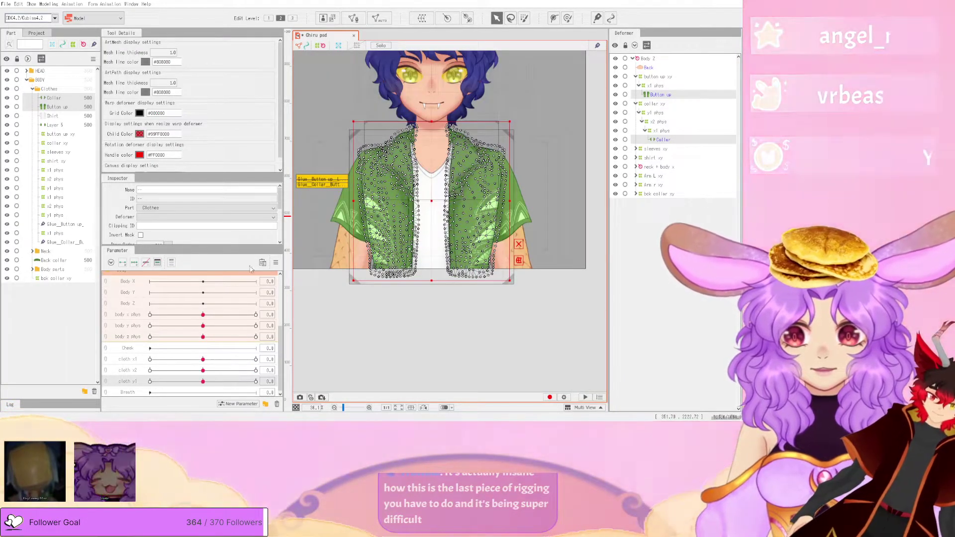
- Check the motion of the subdivided shirt and its collar in the physics settings
{"action": "left_click", "coordinate": [48, 4]}
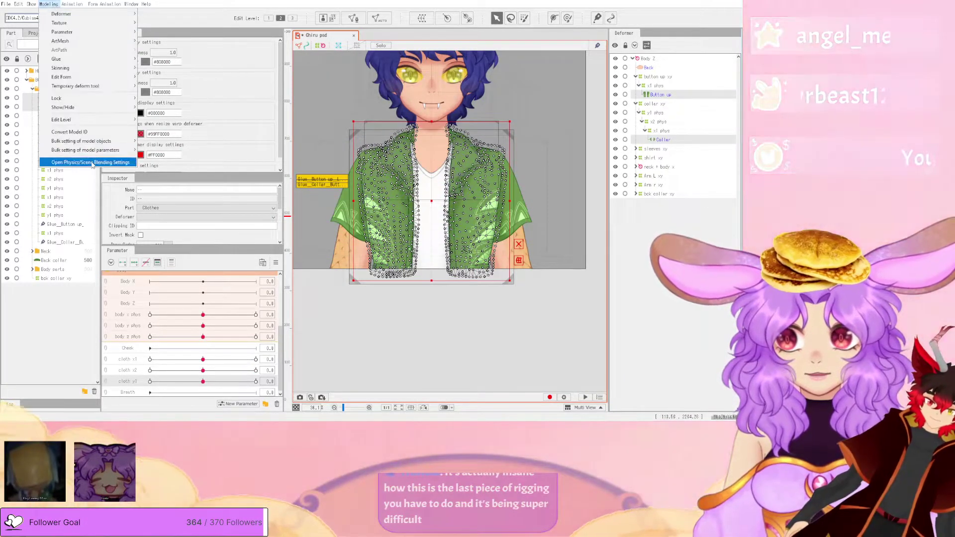
{"action": "left_click", "coordinate": [112, 162]}
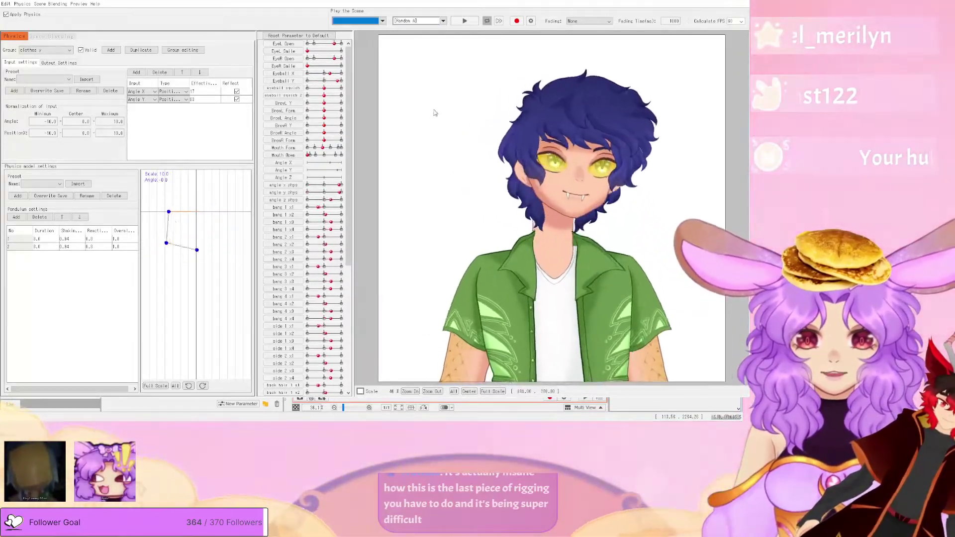
{"action": "left_click", "coordinate": [741, 2]}
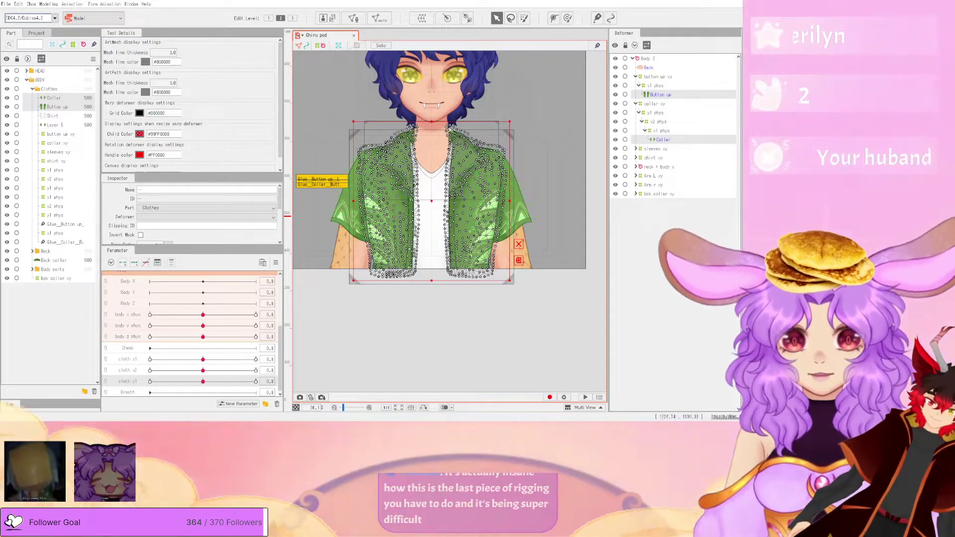
- Bind the Collar and Button up vertices across both lapels and along the inner edges with glue, and apply the mesh edit
{"action": "left_click", "coordinate": [357, 19]}
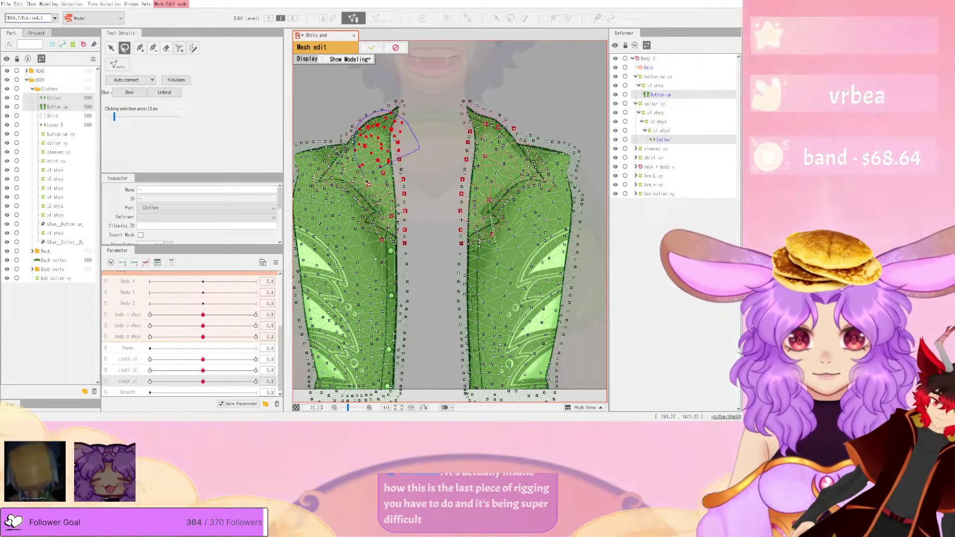
{"action": "mouse_move", "coordinate": [377, 213]}
{"action": "left_mouse_down"}
{"action": "mouse_move", "coordinate": [408, 272]}
{"action": "mouse_move", "coordinate": [448, 278]}
{"action": "left_mouse_up"}
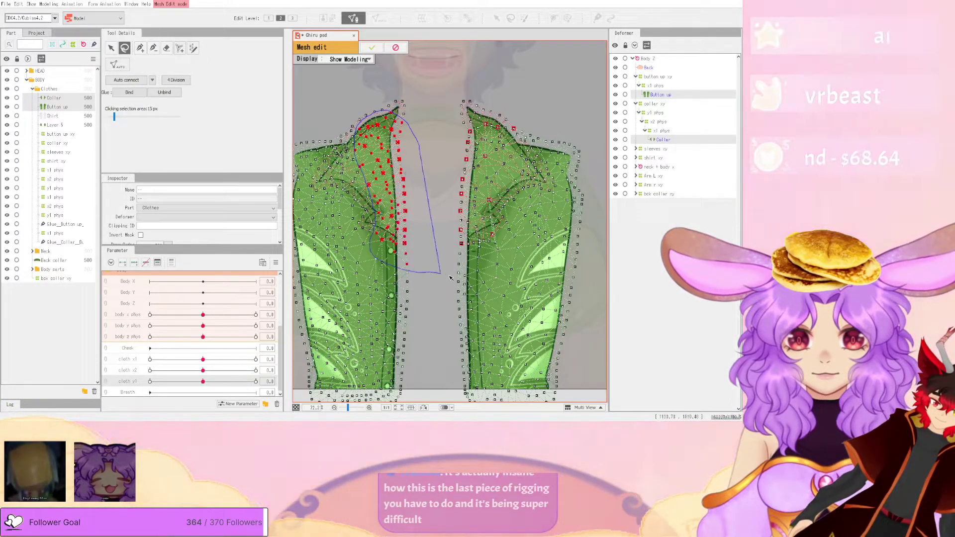
{"action": "mouse_move", "coordinate": [512, 148]}
{"action": "left_mouse_down"}
{"action": "mouse_move", "coordinate": [425, 81]}
{"action": "mouse_move", "coordinate": [420, 118]}
{"action": "mouse_move", "coordinate": [401, 121]}
{"action": "left_mouse_up"}
{"action": "mouse_move", "coordinate": [418, 86]}
{"action": "left_mouse_down"}
{"action": "mouse_move", "coordinate": [393, 89]}
{"action": "mouse_move", "coordinate": [397, 106]}
{"action": "left_mouse_up"}
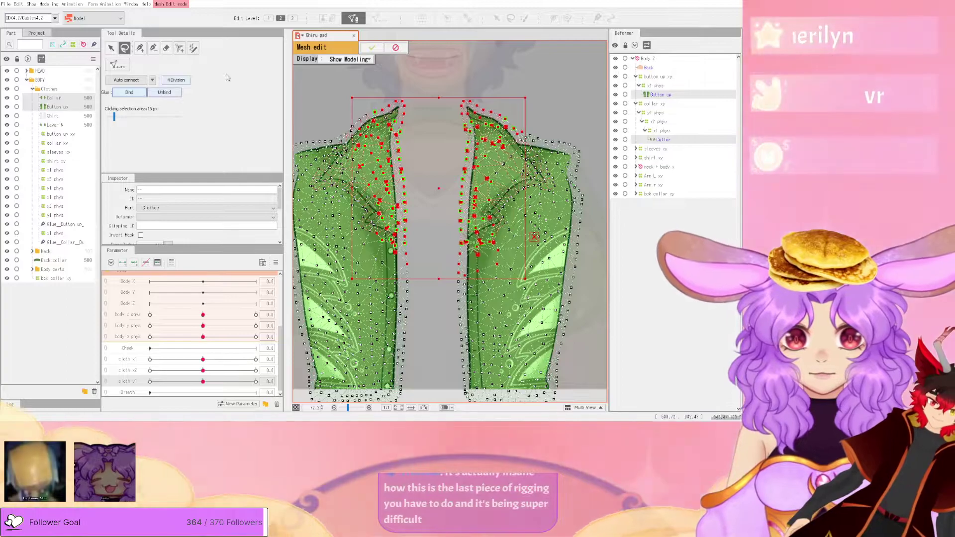
{"action": "left_click", "coordinate": [371, 47]}
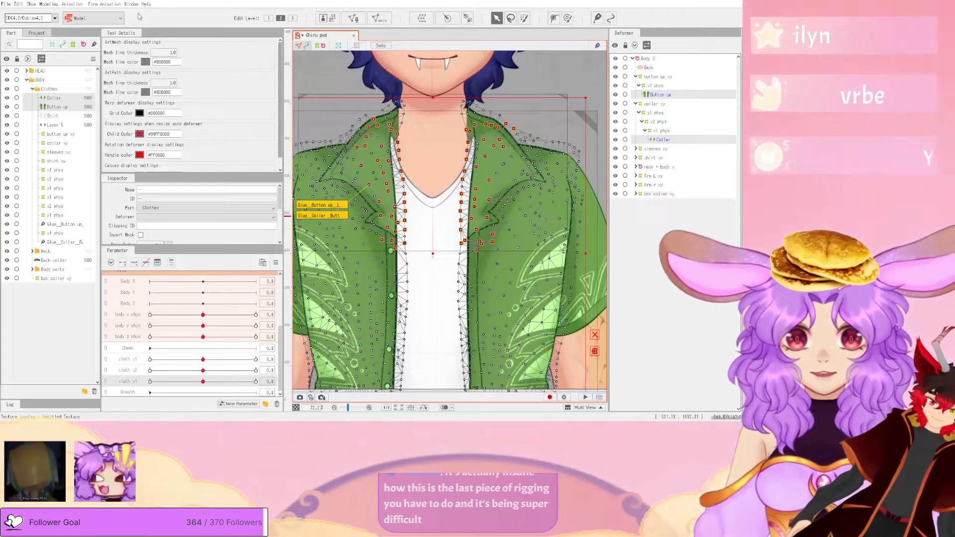
- Examine the newly glued lapels close up in the physics settings while swaying the model
{"action": "left_click", "coordinate": [49, 4]}
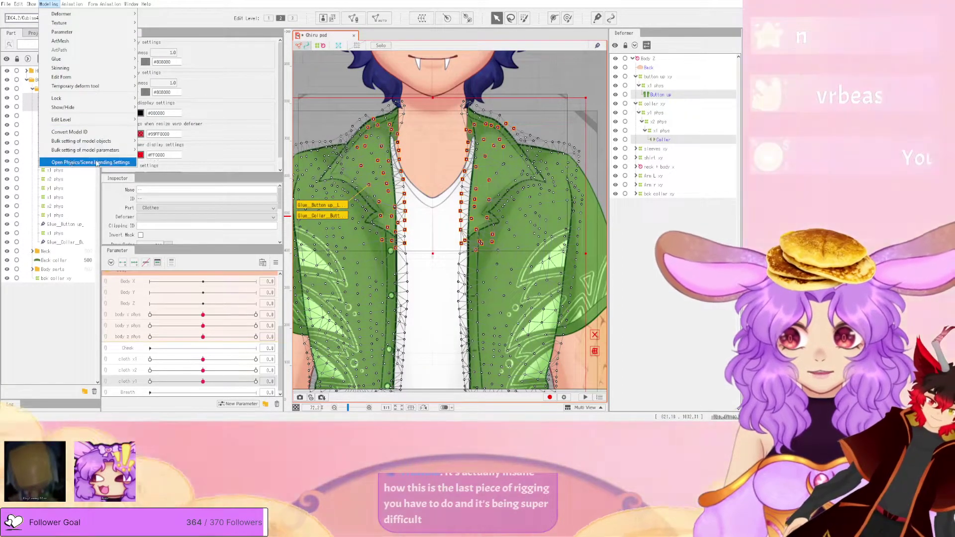
{"action": "left_click", "coordinate": [85, 163]}
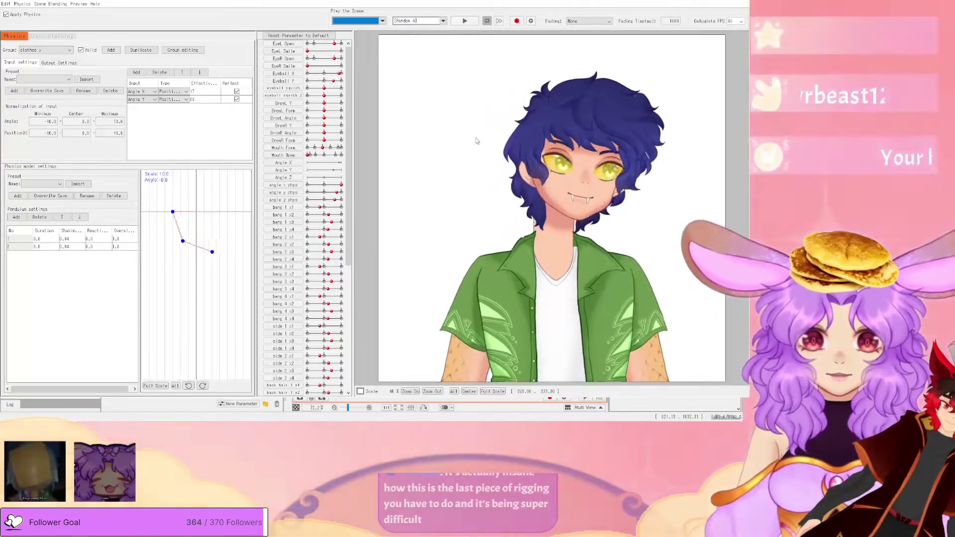
{"action": "scroll", "coordinate": [500, 140], "scroll_direction": "up", "scroll_amount": 5}
{"action": "left_click_drag", "start_coordinate": [399, 233], "coordinate": [547, 238]}
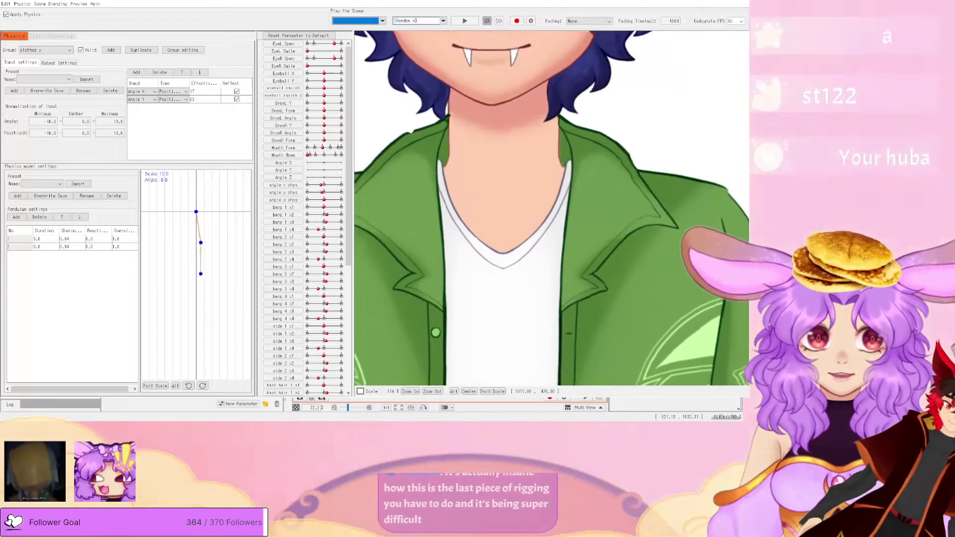
{"action": "left_click", "coordinate": [738, 1]}
- Select the Collar and Button up glue and display its weights over both lapels
{"action": "scroll", "coordinate": [528, 194], "scroll_direction": "down", "scroll_amount": 3}
{"action": "scroll", "coordinate": [523, 167], "scroll_direction": "up", "scroll_amount": 3}
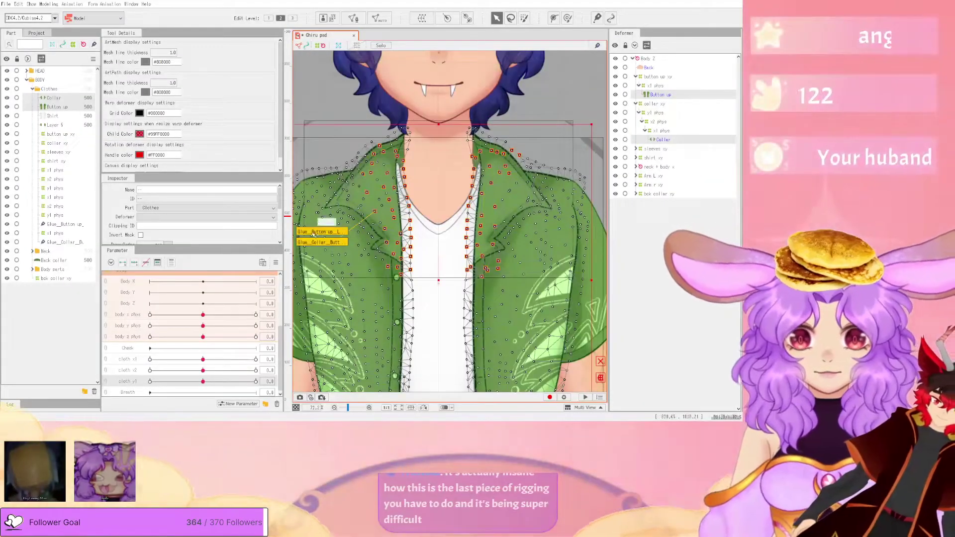
{"action": "double_click", "coordinate": [331, 243]}
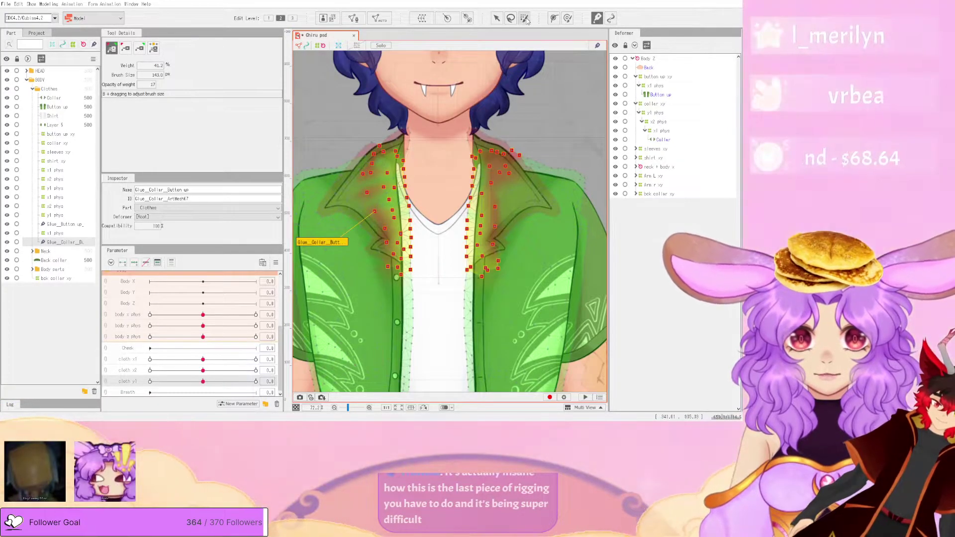
{"action": "left_click", "coordinate": [497, 18]}
- Recheck the collar's movement in the physics settings at close range, and return to the glue weights around the lapels
{"action": "left_click", "coordinate": [49, 4]}
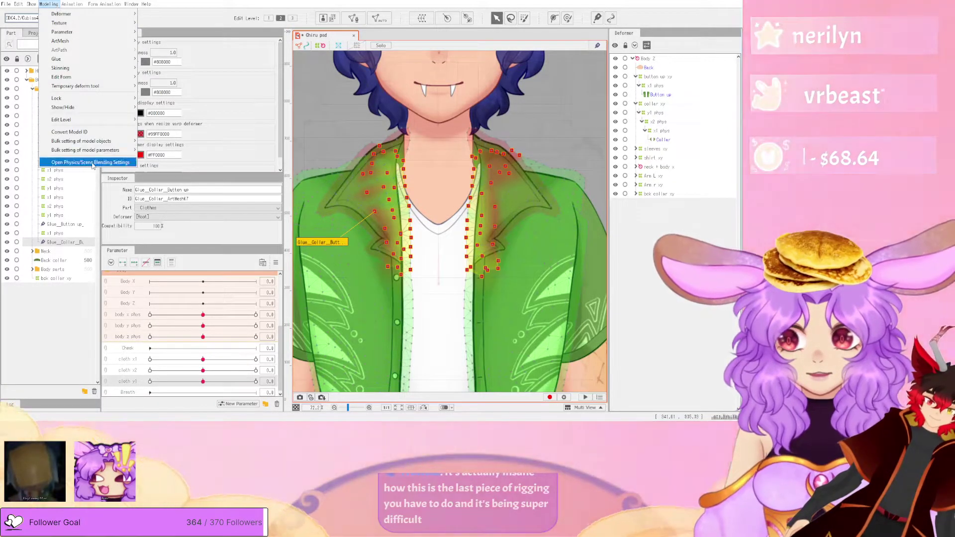
{"action": "left_click", "coordinate": [88, 163]}
{"action": "left_click_drag", "start_coordinate": [492, 204], "coordinate": [703, 282]}
{"action": "scroll", "coordinate": [547, 298], "scroll_direction": "up", "scroll_amount": 3}
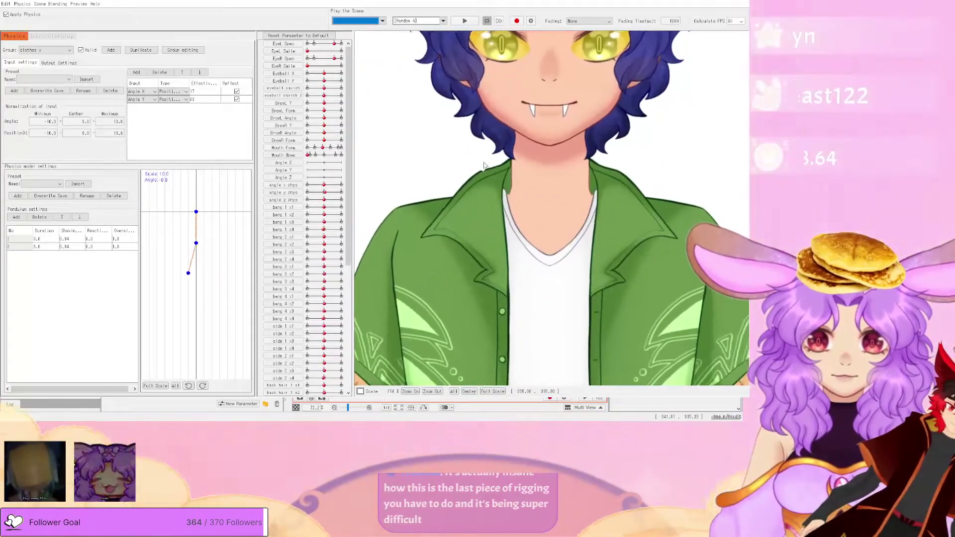
{"action": "scroll", "coordinate": [492, 197], "scroll_direction": "up", "scroll_amount": 7}
{"action": "key", "text": "alt+F4"}
{"action": "scroll", "coordinate": [368, 170], "scroll_direction": "up", "scroll_amount": 8}
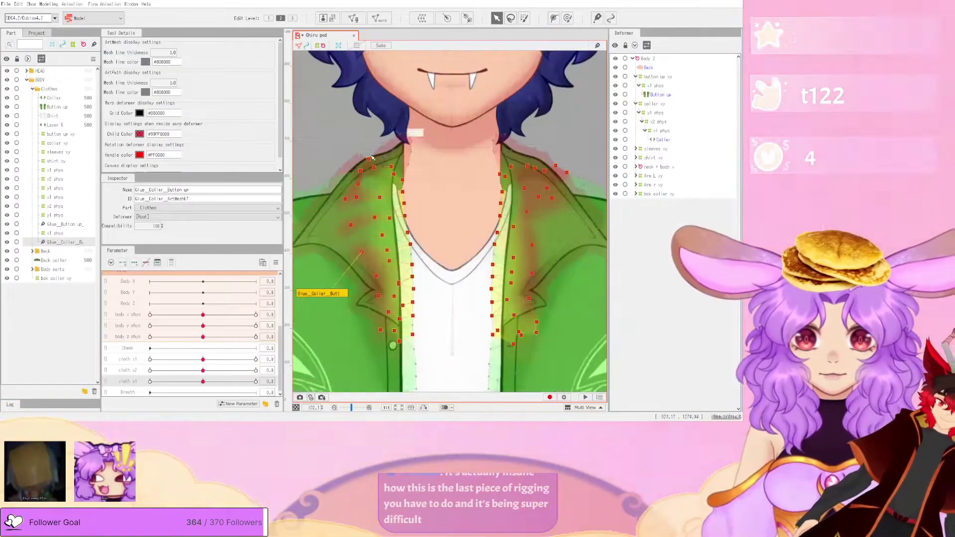
- Select the Collar and examine its glued mesh vertices around the lapel tip in mesh edit, and close the mesh edit
{"action": "scroll", "coordinate": [368, 170], "scroll_direction": "down", "scroll_amount": 4}
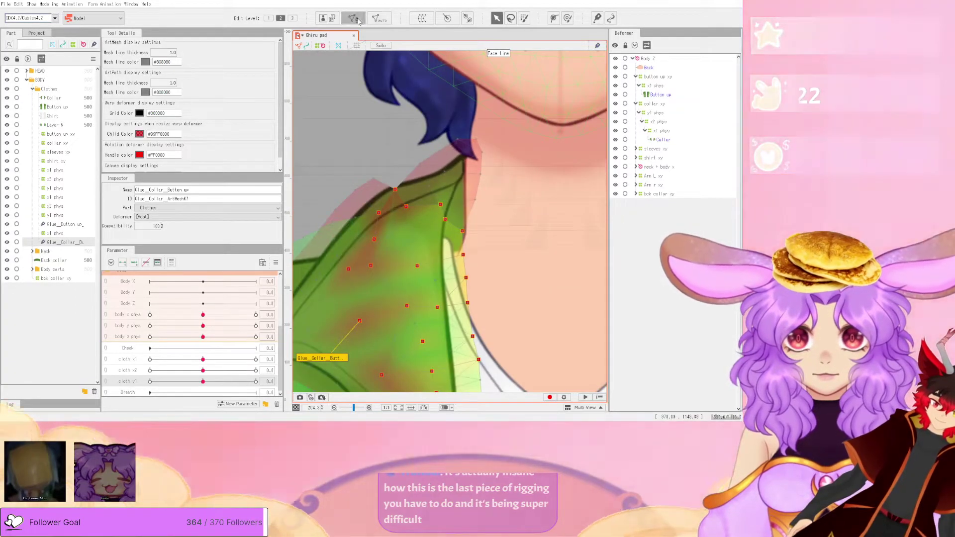
{"action": "scroll", "coordinate": [368, 219], "scroll_direction": "down", "scroll_amount": 5}
{"action": "left_click", "coordinate": [386, 199]}
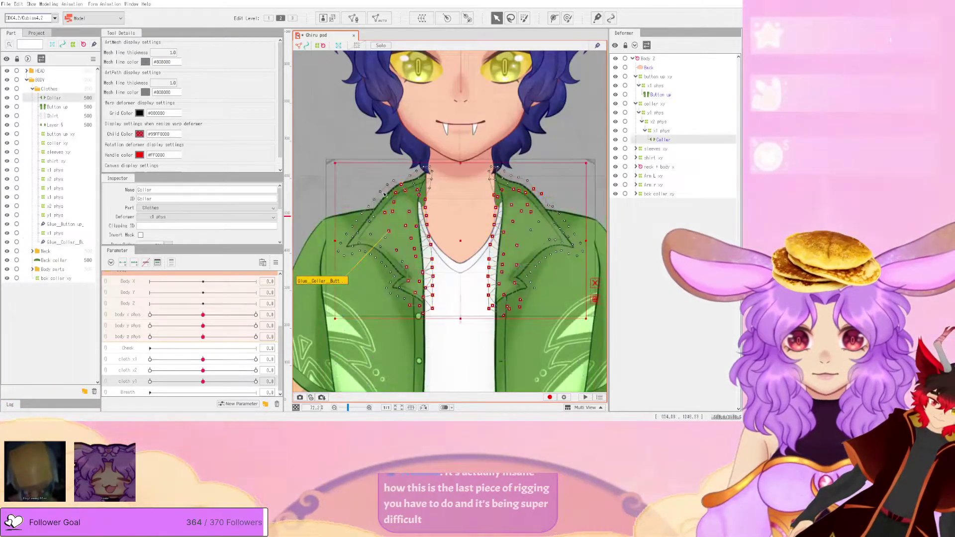
{"action": "left_click", "coordinate": [354, 18]}
{"action": "scroll", "coordinate": [387, 168], "scroll_direction": "up", "scroll_amount": 5}
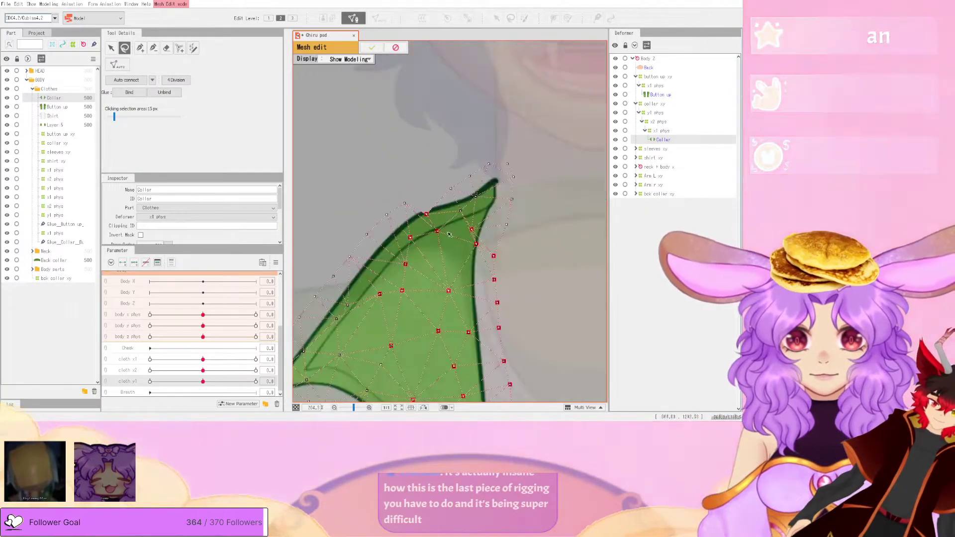
{"action": "left_click", "coordinate": [374, 48]}
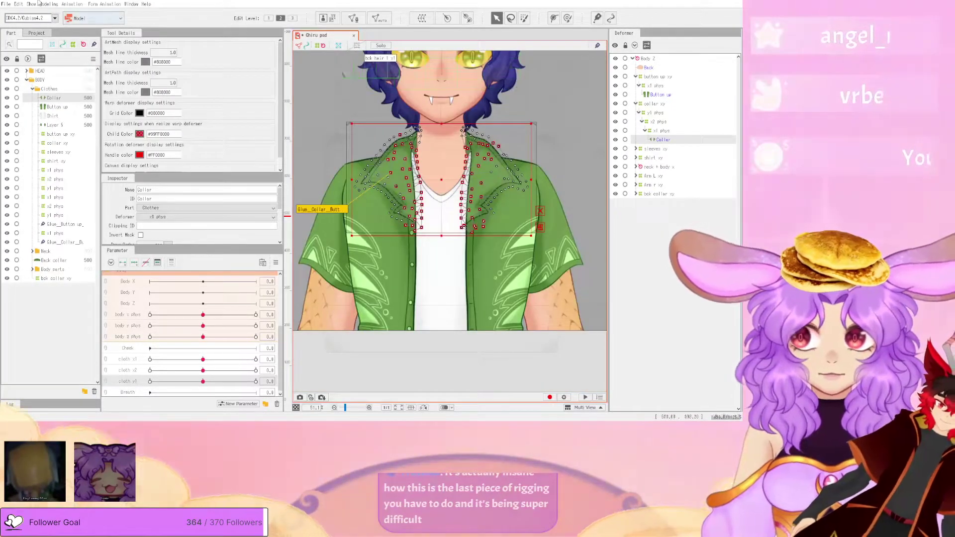
- Sway the model in the physics settings to check how the collar follows the shirt, and return to the model
{"action": "left_click", "coordinate": [42, 3]}
{"action": "left_click", "coordinate": [91, 162]}
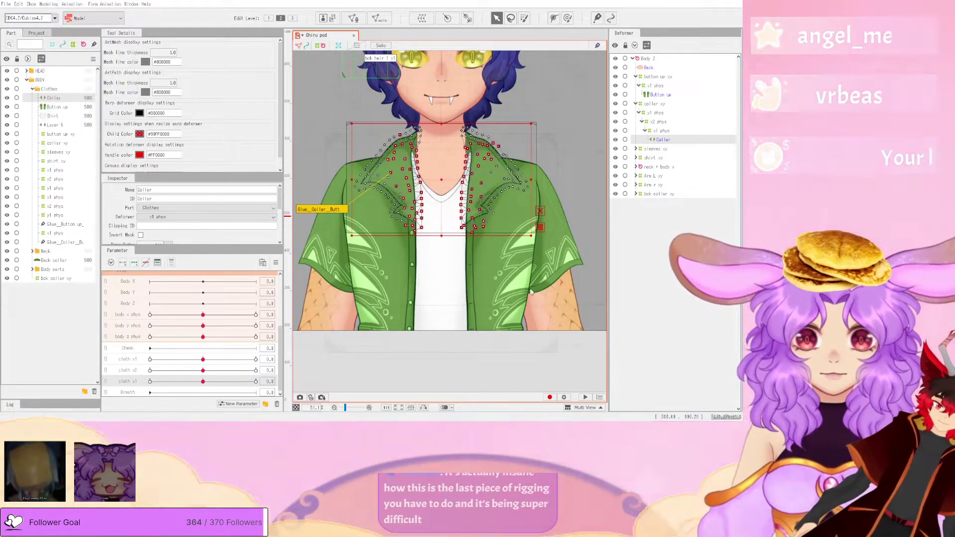
{"action": "left_click_drag", "start_coordinate": [531, 157], "coordinate": [498, 125]}
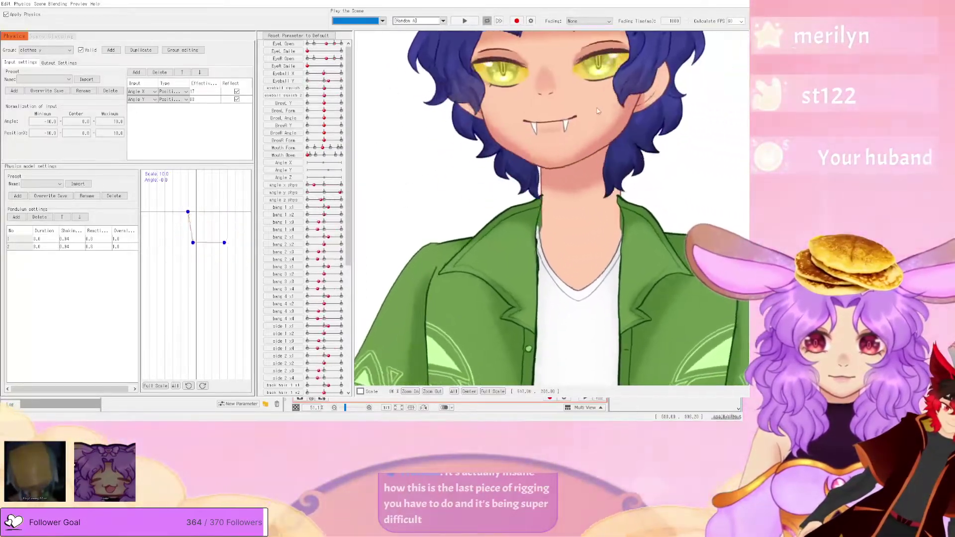
{"action": "key", "text": "alt+F4"}
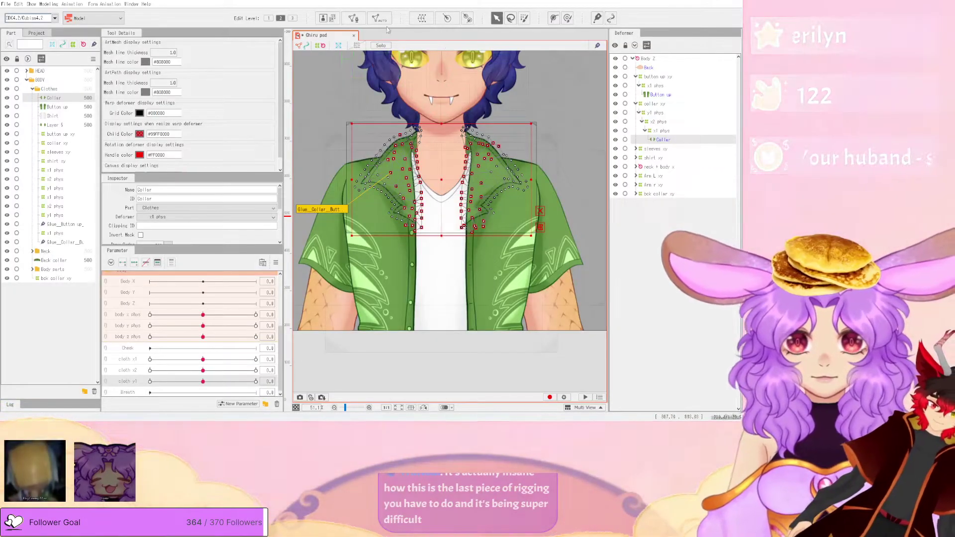
- Repaint the Collar and Button up glue weights toward red along both lapels, and test the sway in the physics settings
{"action": "left_click", "coordinate": [321, 209]}
{"action": "scroll", "coordinate": [310, 129], "scroll_direction": "up", "scroll_amount": 5}
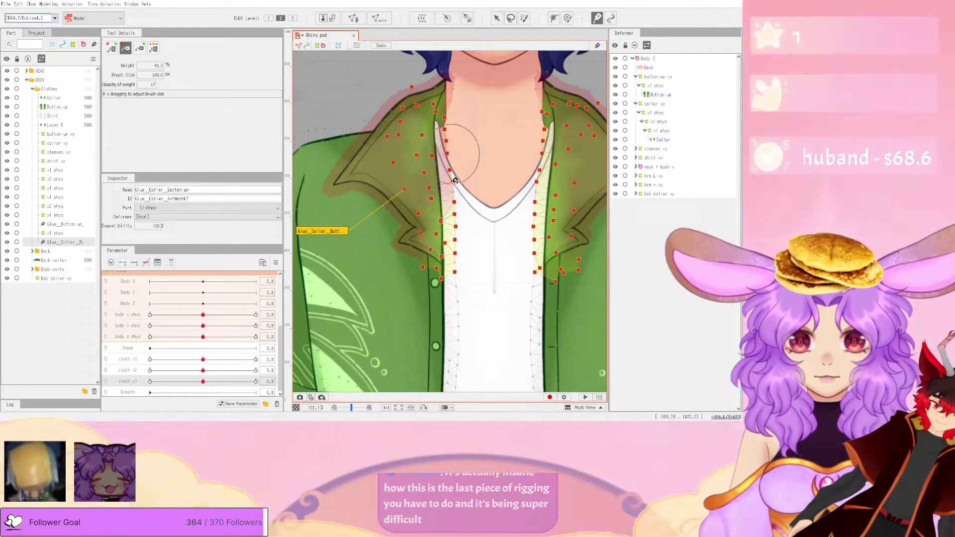
{"action": "mouse_move", "coordinate": [461, 187]}
{"action": "left_mouse_down"}
{"action": "mouse_move", "coordinate": [511, 247]}
{"action": "mouse_move", "coordinate": [539, 237]}
{"action": "mouse_move", "coordinate": [532, 258]}
{"action": "mouse_move", "coordinate": [546, 184]}
{"action": "left_mouse_up"}
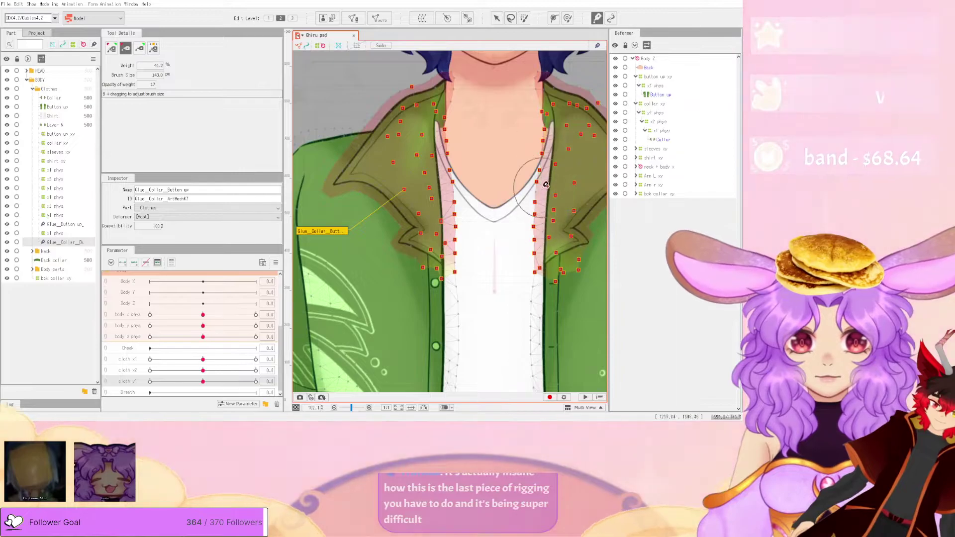
{"action": "left_click", "coordinate": [90, 162]}
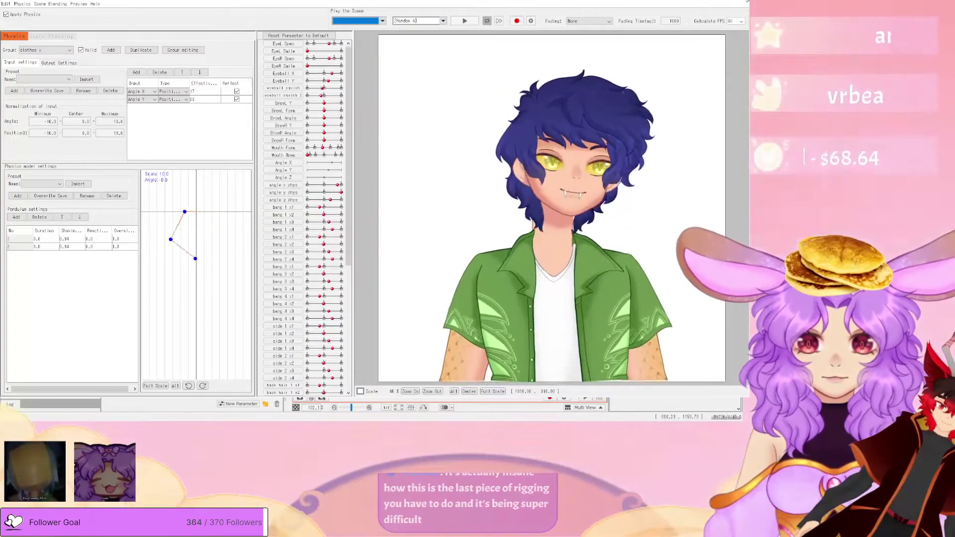
{"action": "left_click", "coordinate": [741, 3]}
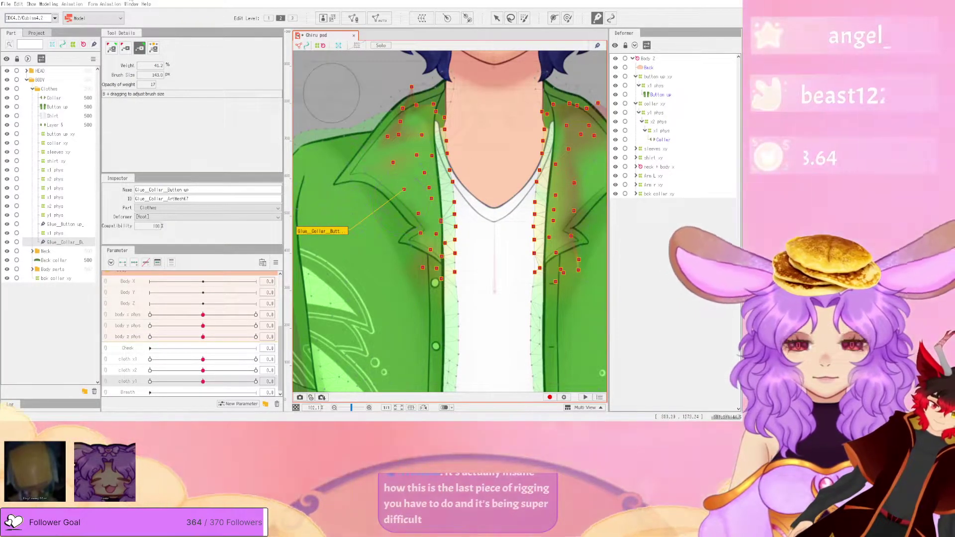
- Test the collar's sway in the physics settings with the glue weights painted toward green, and return to the weights
{"action": "left_click", "coordinate": [49, 3]}
{"action": "left_click", "coordinate": [90, 161]}
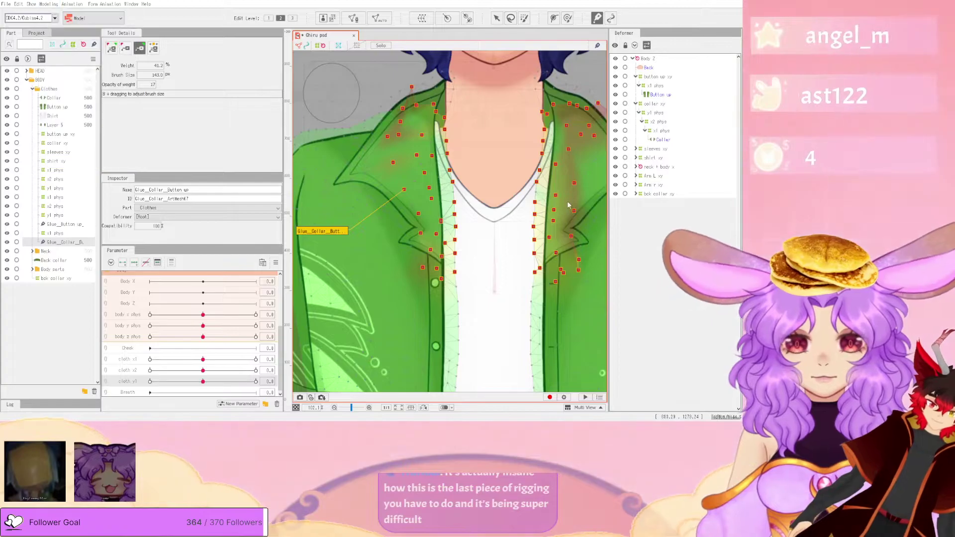
{"action": "left_click_drag", "start_coordinate": [747, 212], "coordinate": [428, 179]}
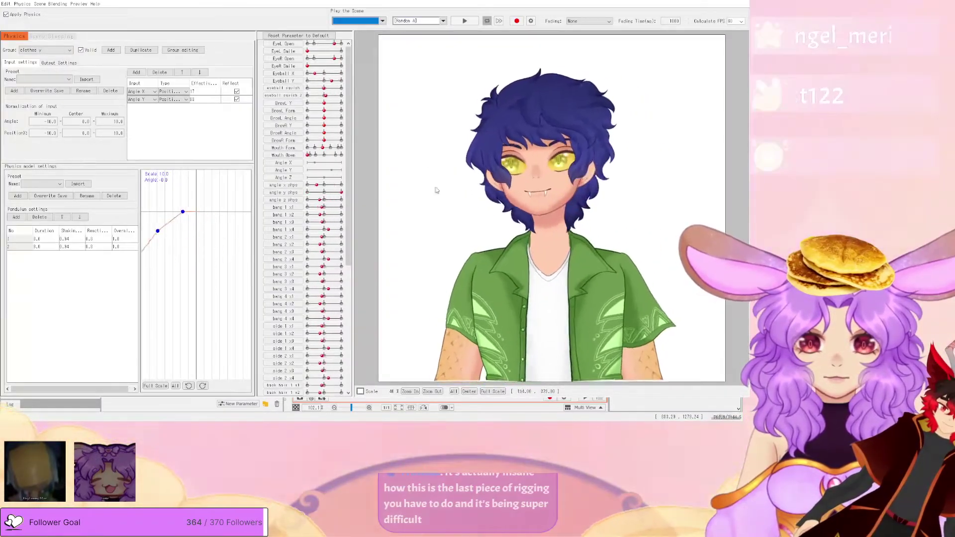
{"action": "key", "text": "alt+F4"}
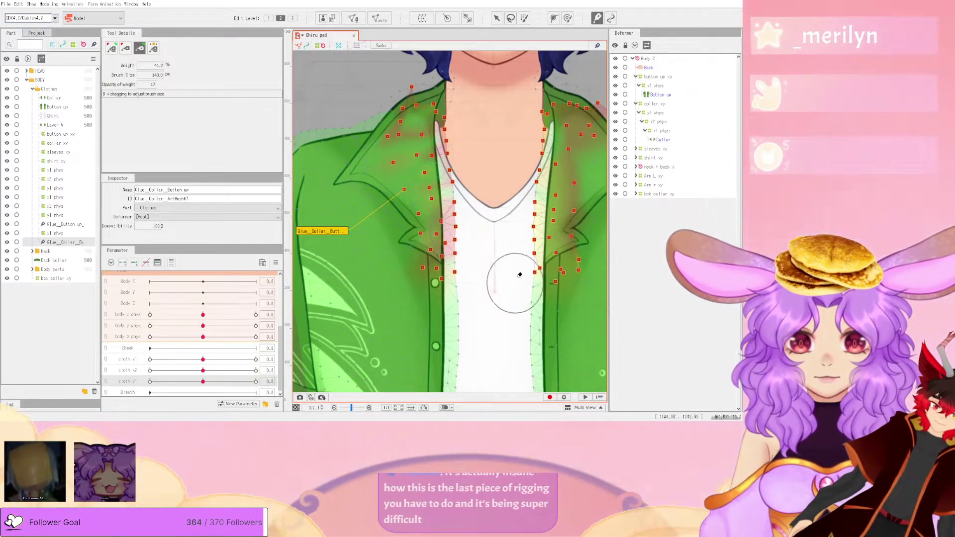
- Examine the neckline and inner lapel edges close up in the physics settings, and return to the glue weights
{"action": "left_click", "coordinate": [45, 4]}
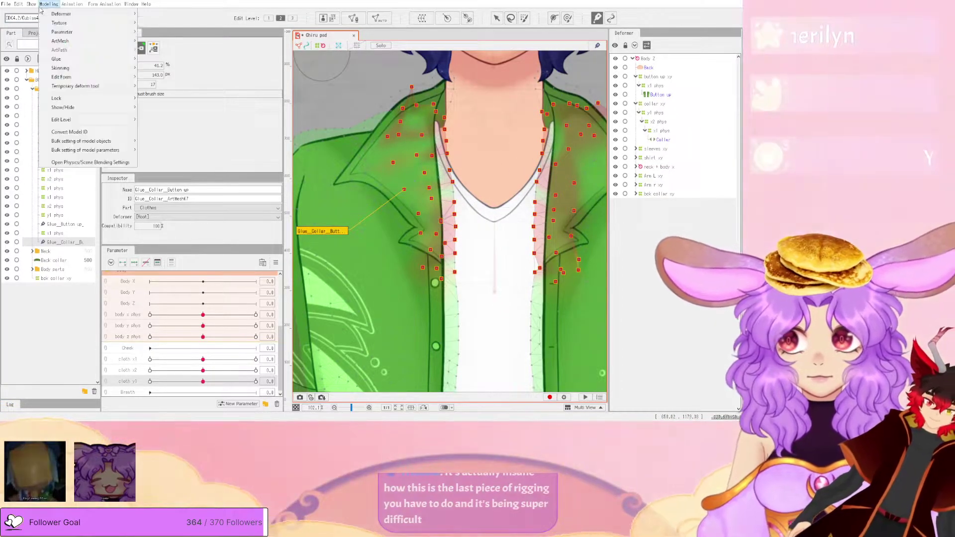
{"action": "left_click", "coordinate": [71, 163]}
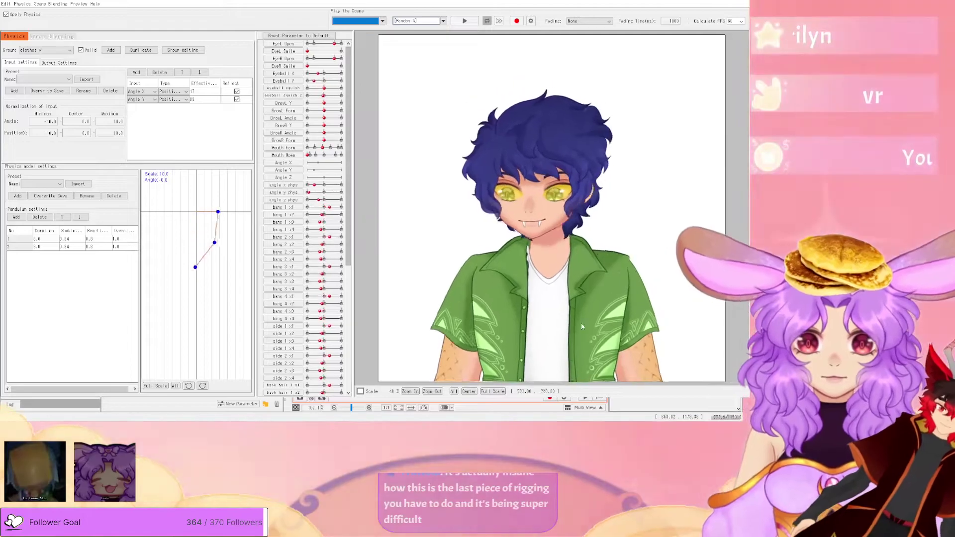
{"action": "scroll", "coordinate": [544, 315], "scroll_direction": "up", "scroll_amount": 5}
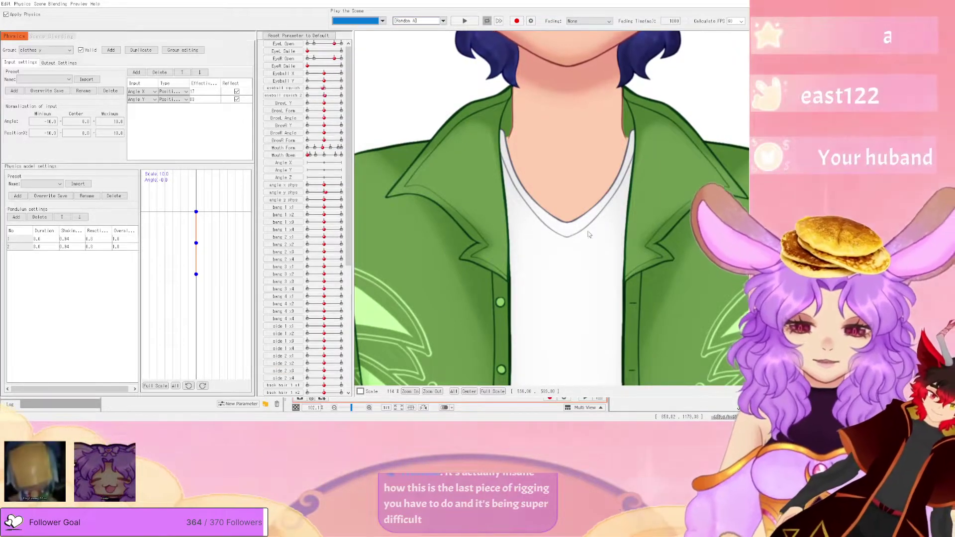
{"action": "key", "text": "alt+Tab"}
{"action": "scroll", "coordinate": [439, 170], "scroll_direction": "down", "scroll_amount": 2}
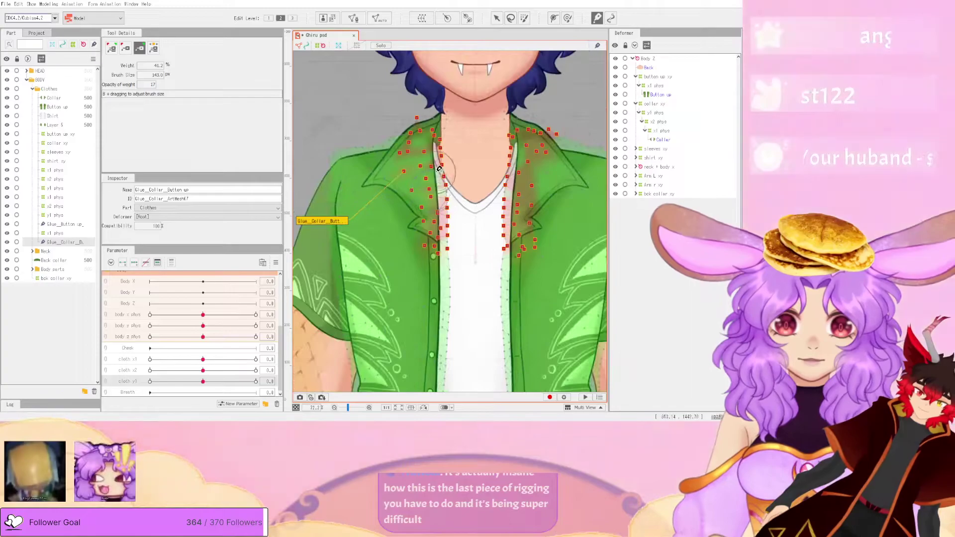
- Check the mixed red and green glue weights by swaying the model in the physics settings, viewing the collar at close range
{"action": "scroll", "coordinate": [421, 153], "scroll_direction": "up", "scroll_amount": 2}
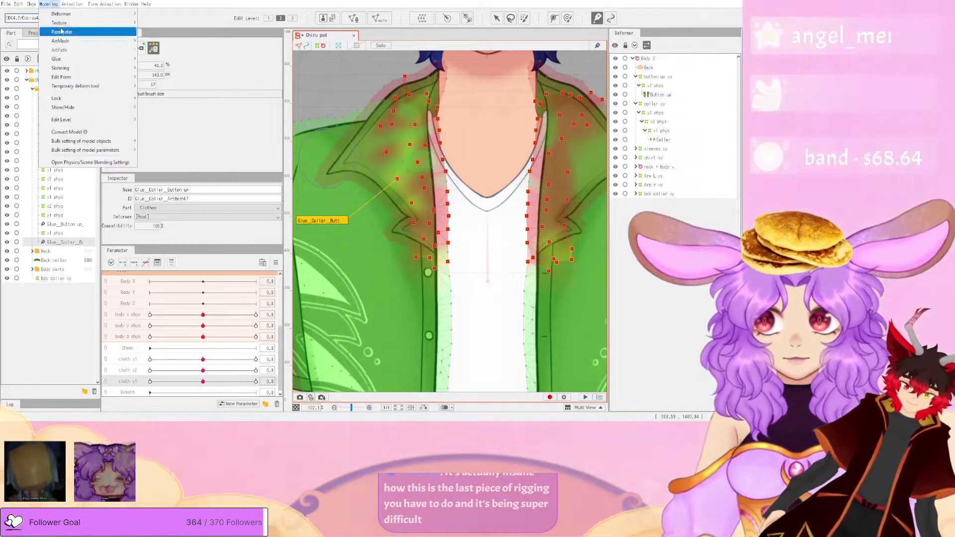
{"action": "left_click", "coordinate": [114, 163]}
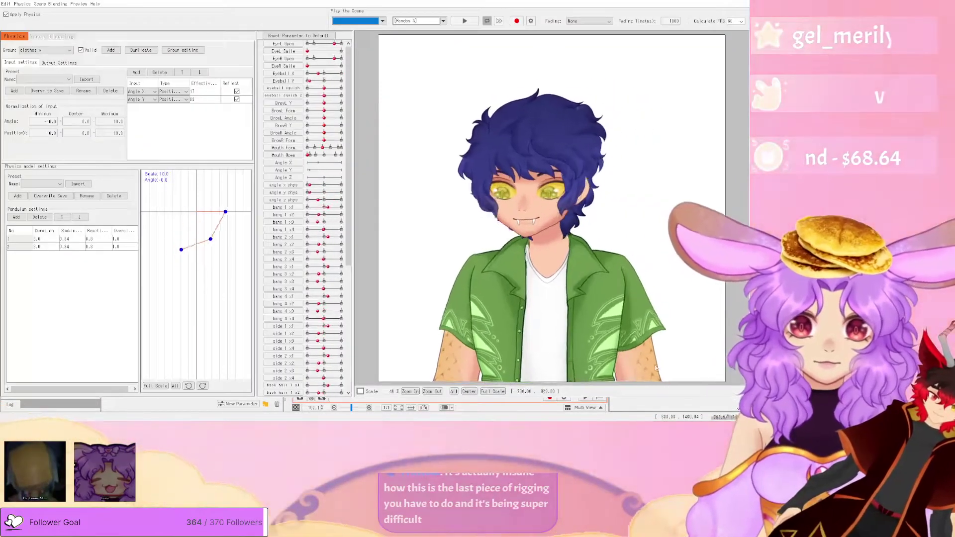
{"action": "left_click_drag", "start_coordinate": [461, 171], "coordinate": [749, 68]}
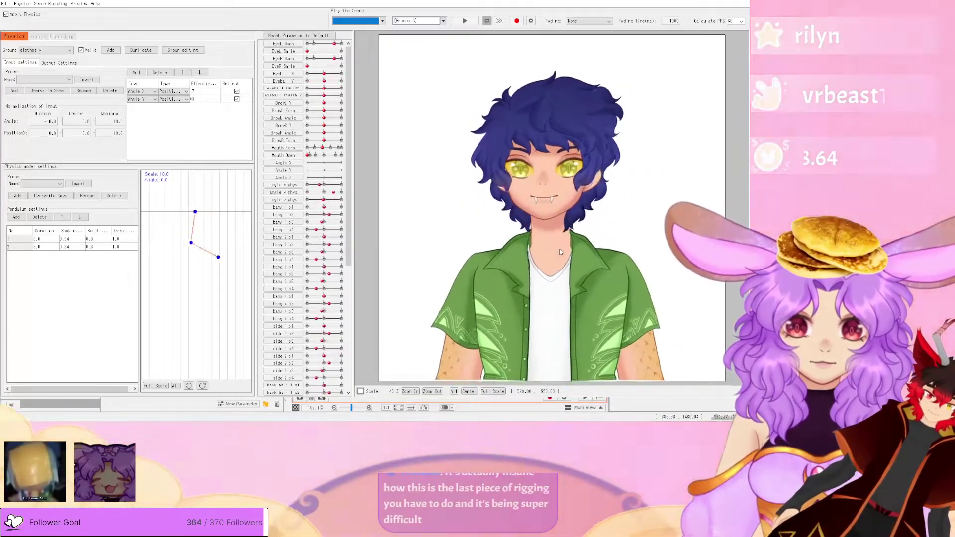
{"action": "scroll", "coordinate": [572, 294], "scroll_direction": "up", "scroll_amount": 3}
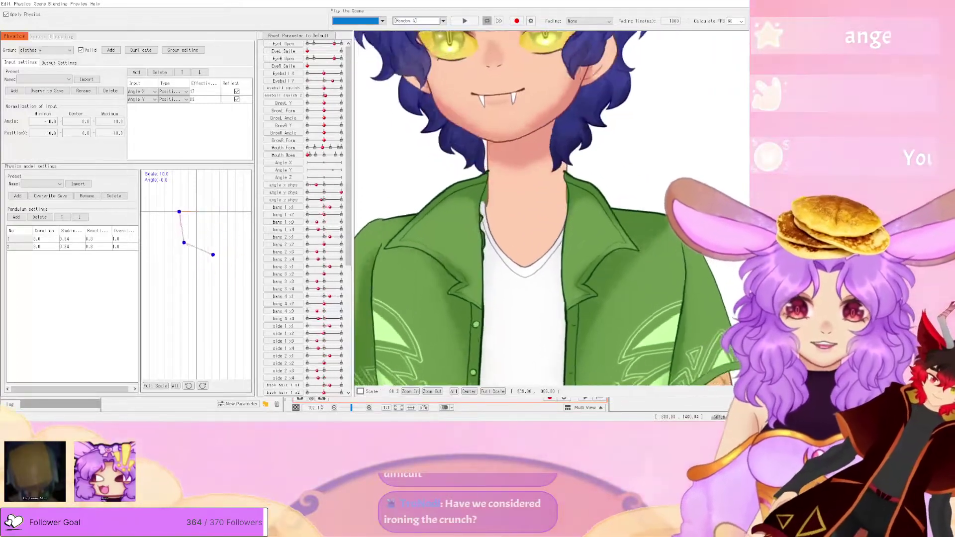
{"action": "key", "text": "alt+Tab"}
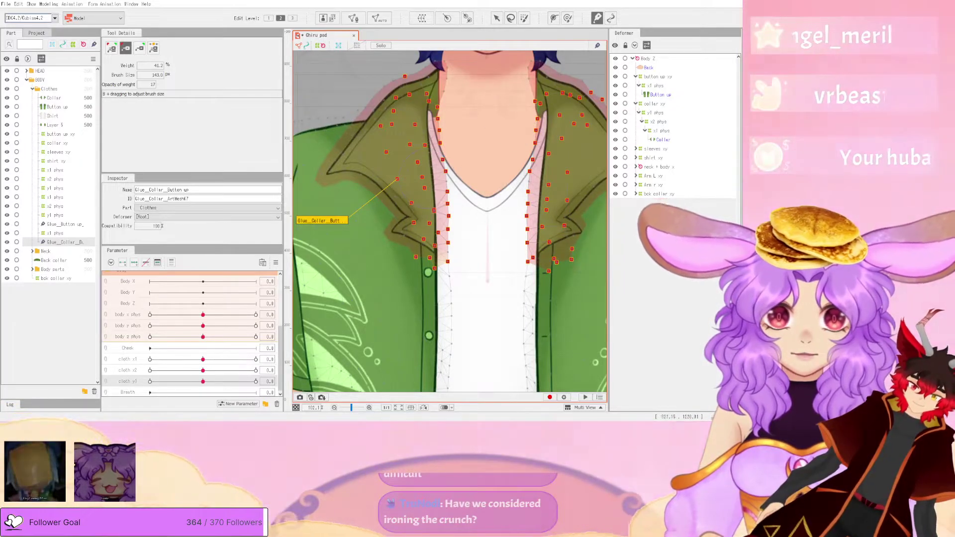
- Test the sway in the physics settings with both lapels weighted evenly toward red, and close the settings
{"action": "left_click", "coordinate": [77, 161]}
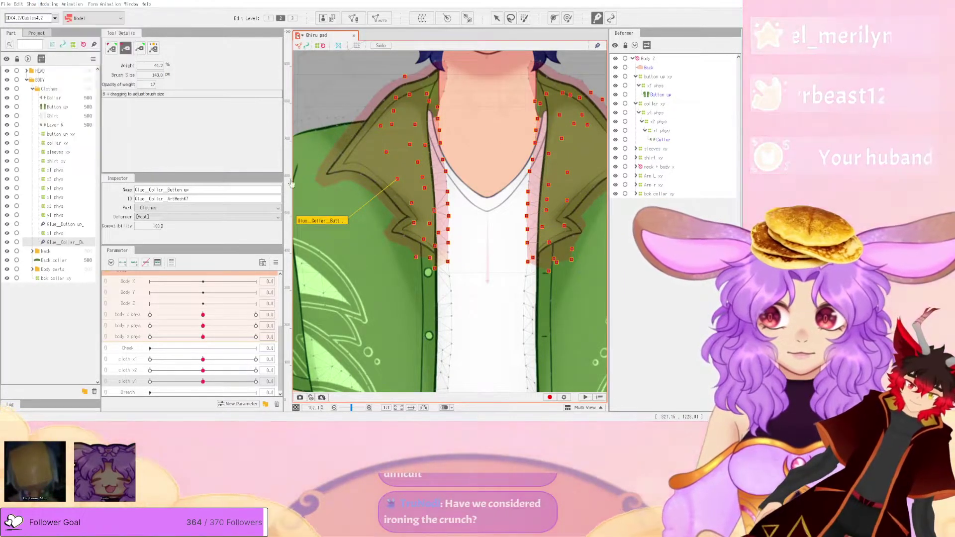
{"action": "left_click_drag", "start_coordinate": [642, 144], "coordinate": [632, 165]}
{"action": "key", "text": "alt+F4"}
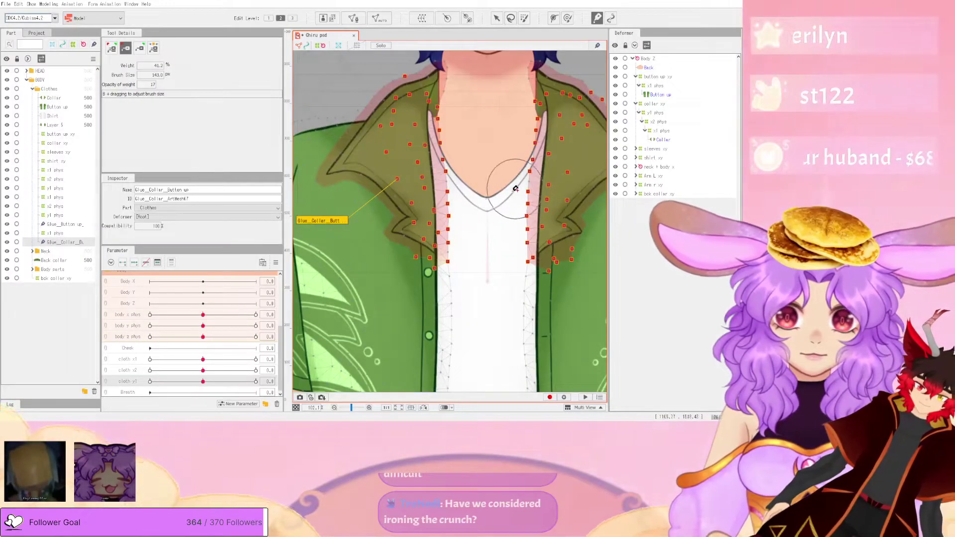
- Blend the Collar and Button up glue weights across both lapels into a softer mix of red and green
{"action": "scroll", "coordinate": [464, 195], "scroll_direction": "down", "scroll_amount": 4}
{"action": "scroll", "coordinate": [456, 166], "scroll_direction": "up", "scroll_amount": 4}
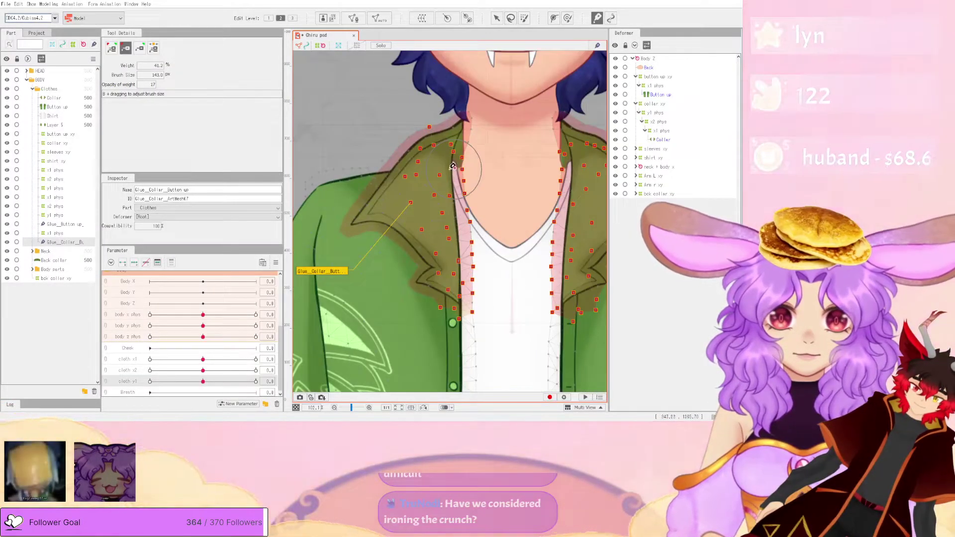
{"action": "scroll", "coordinate": [456, 166], "scroll_direction": "down", "scroll_amount": 3}
{"action": "scroll", "coordinate": [453, 155], "scroll_direction": "up", "scroll_amount": 2}
{"action": "left_click", "coordinate": [153, 49]}
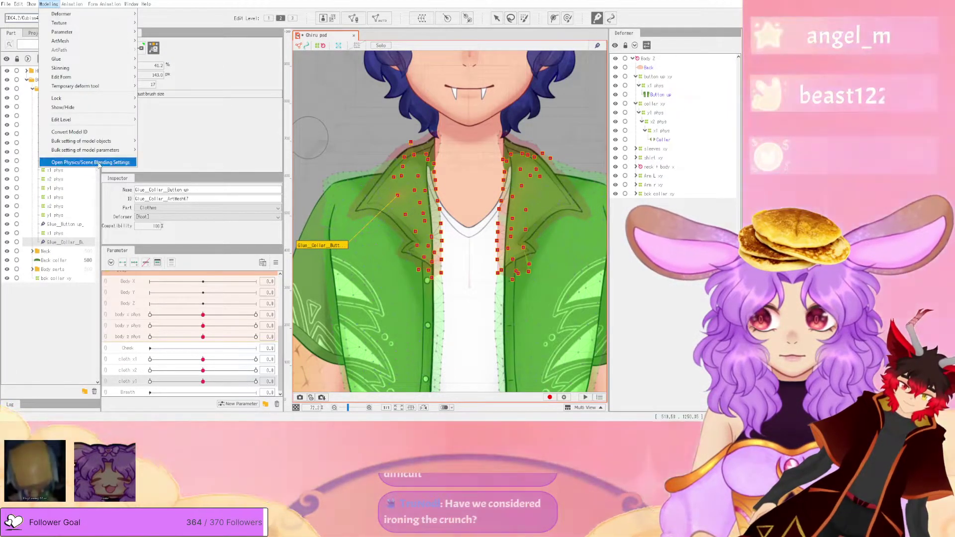
- Sway the model repeatedly in the physics settings to judge the collar's movement with the blended glue weights
{"action": "left_click", "coordinate": [88, 162]}
{"action": "left_click_drag", "start_coordinate": [481, 321], "coordinate": [597, 289]}
{"action": "left_click", "coordinate": [745, 5]}
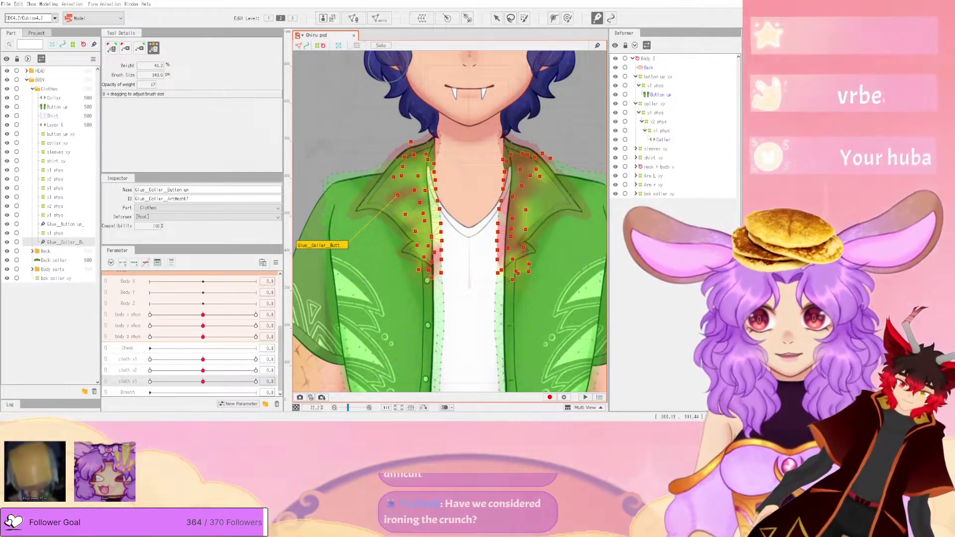
{"action": "left_click", "coordinate": [49, 4]}
{"action": "left_click", "coordinate": [87, 163]}
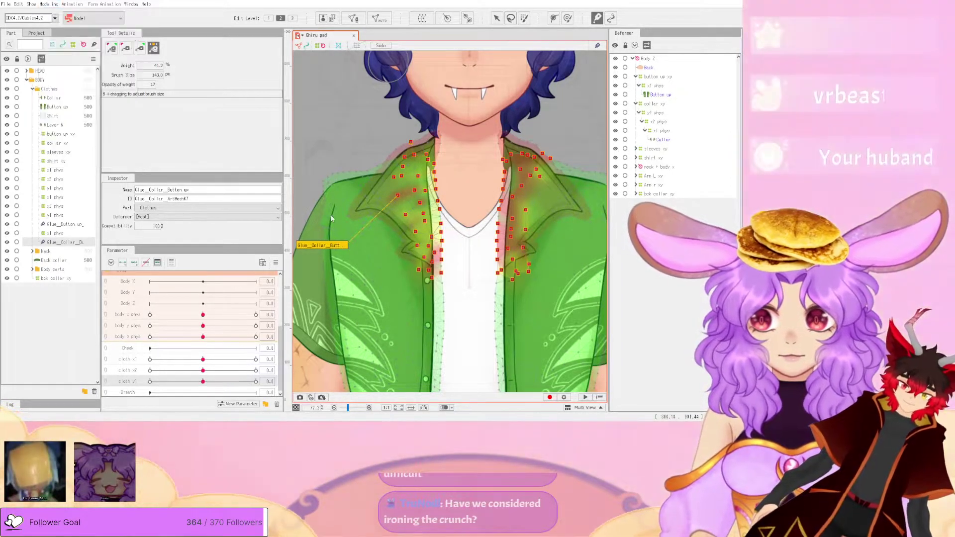
{"action": "left_click_drag", "start_coordinate": [700, 312], "coordinate": [680, 184]}
{"action": "left_click", "coordinate": [738, 2]}
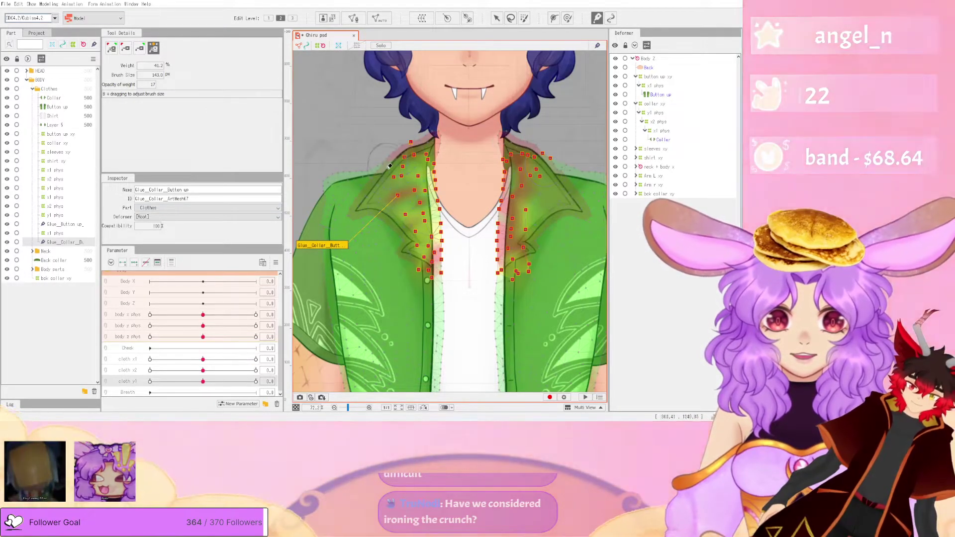
{"action": "left_click", "coordinate": [48, 4]}
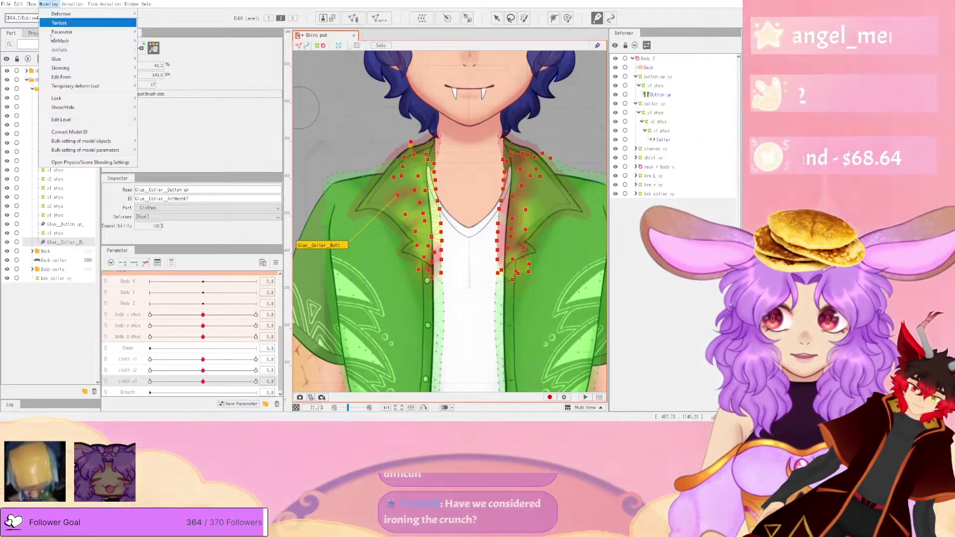
{"action": "left_click", "coordinate": [64, 148]}
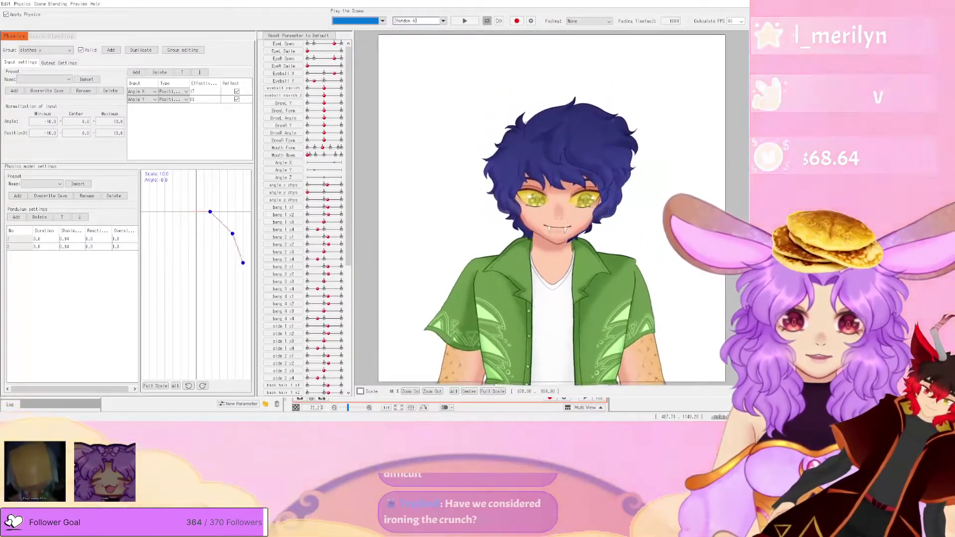
{"action": "key", "text": "alt+F4"}
- Repaint the glue weights over both lapels toward green, and reopen the physics settings to test the sway
{"action": "left_click", "coordinate": [140, 47]}
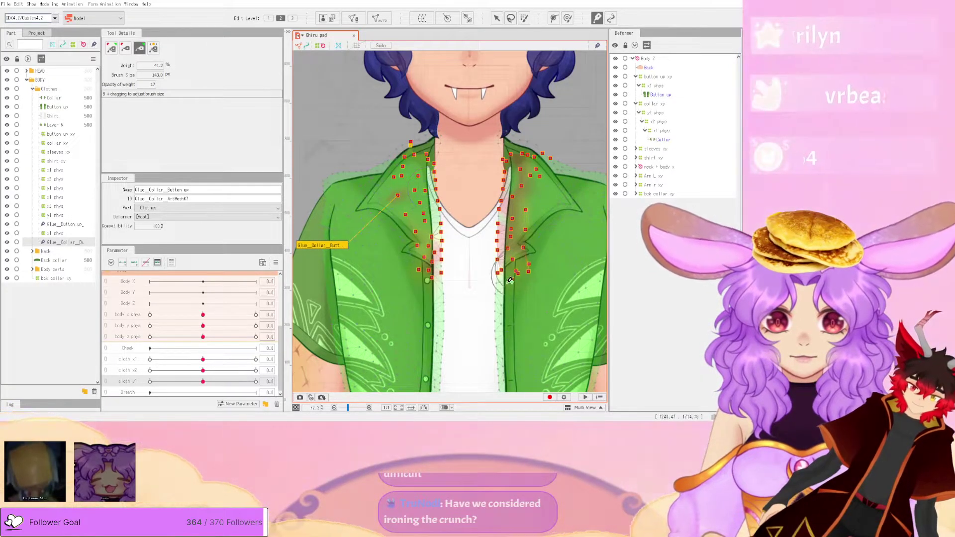
{"action": "left_click", "coordinate": [52, 4]}
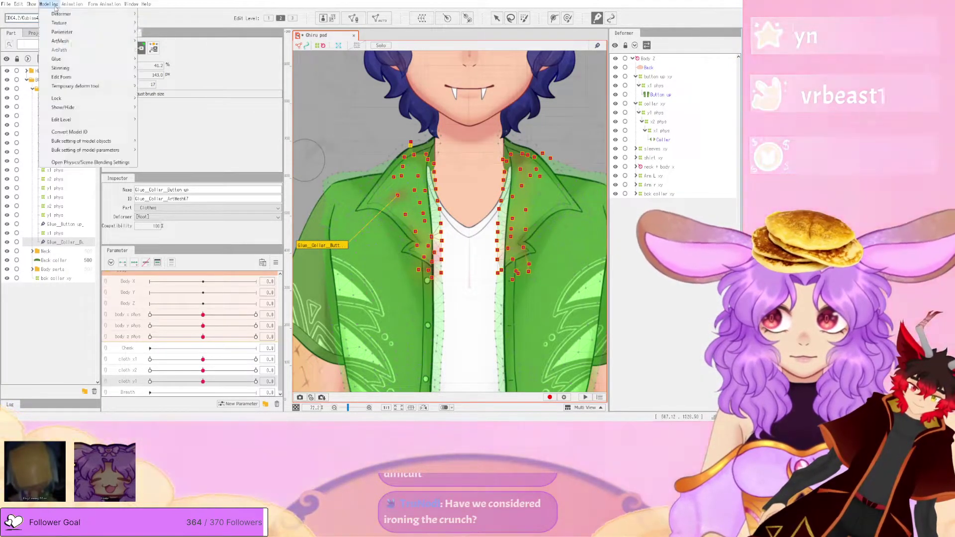
{"action": "left_click", "coordinate": [114, 165]}
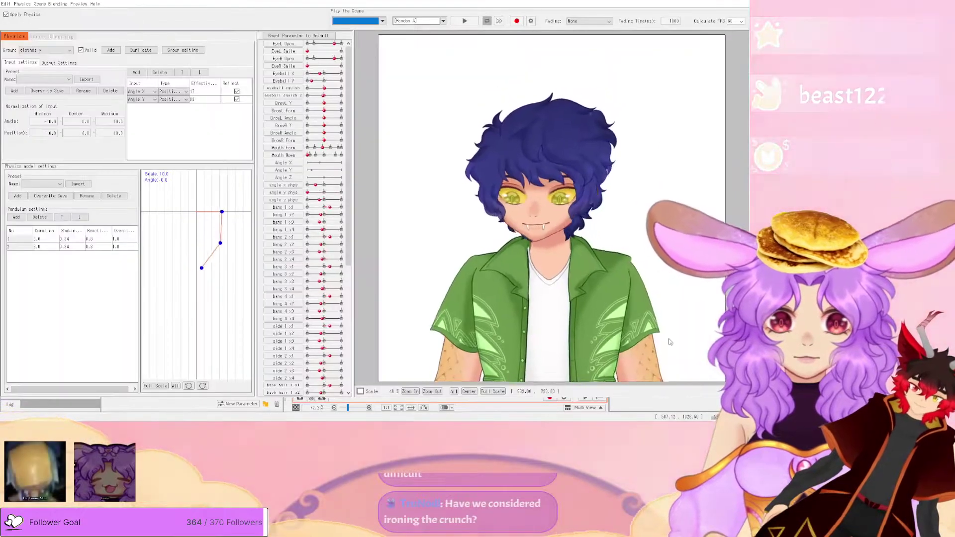
- Sway the model repeatedly in the physics settings to judge the collar's movement with the green-weighted lapels
{"action": "left_click_drag", "start_coordinate": [748, 332], "coordinate": [741, 38]}
{"action": "left_click", "coordinate": [742, 2]}
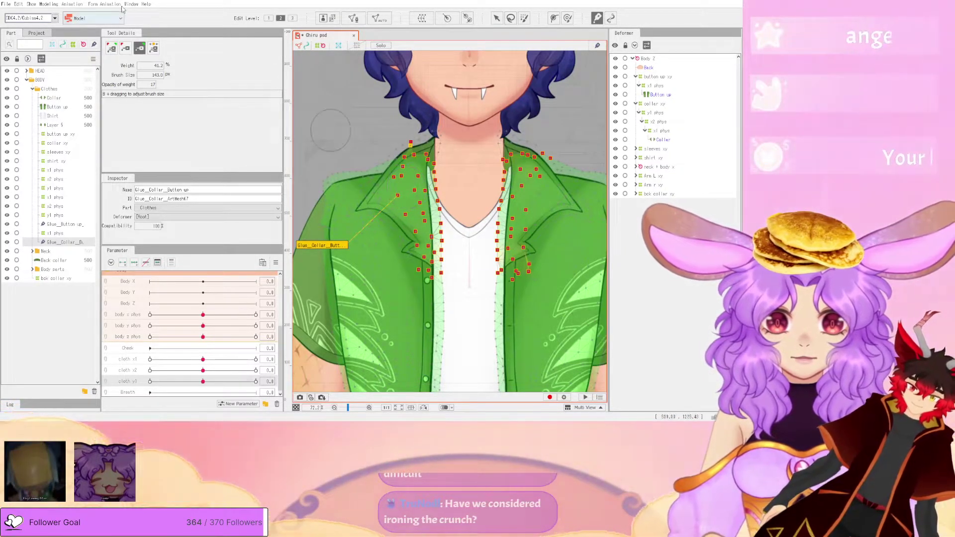
{"action": "left_click", "coordinate": [48, 4]}
{"action": "left_click", "coordinate": [81, 162]}
{"action": "left_click_drag", "start_coordinate": [368, 268], "coordinate": [497, 299]}
{"action": "key", "text": "alt+F4"}
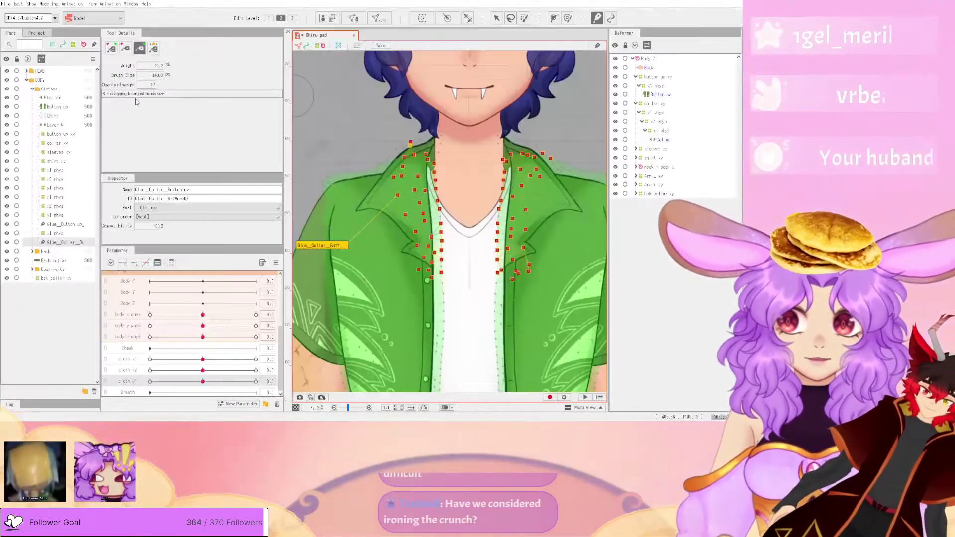
- Paint the Collar and Button up glue weights over both lapels back toward red, and test the sway in the physics settings
{"action": "left_click", "coordinate": [125, 48]}
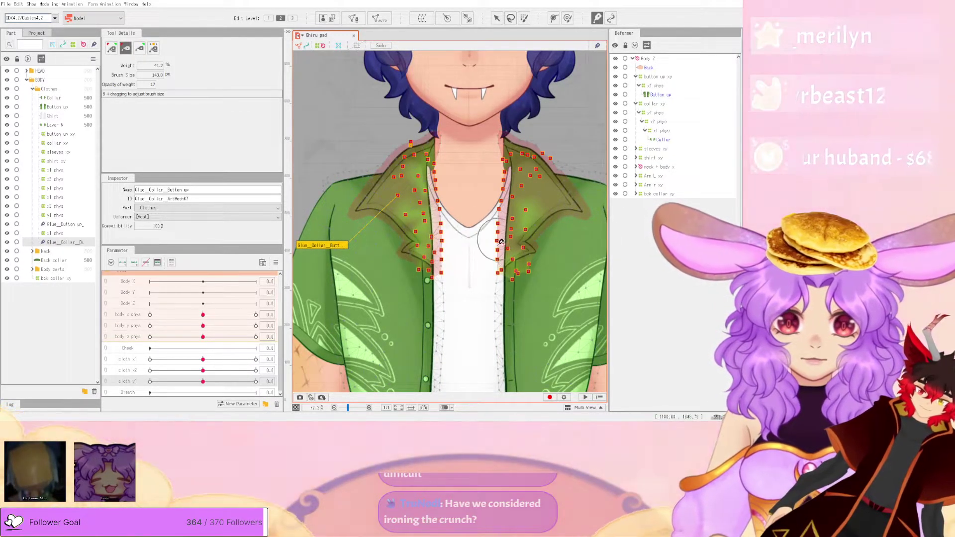
{"action": "left_click", "coordinate": [75, 4]}
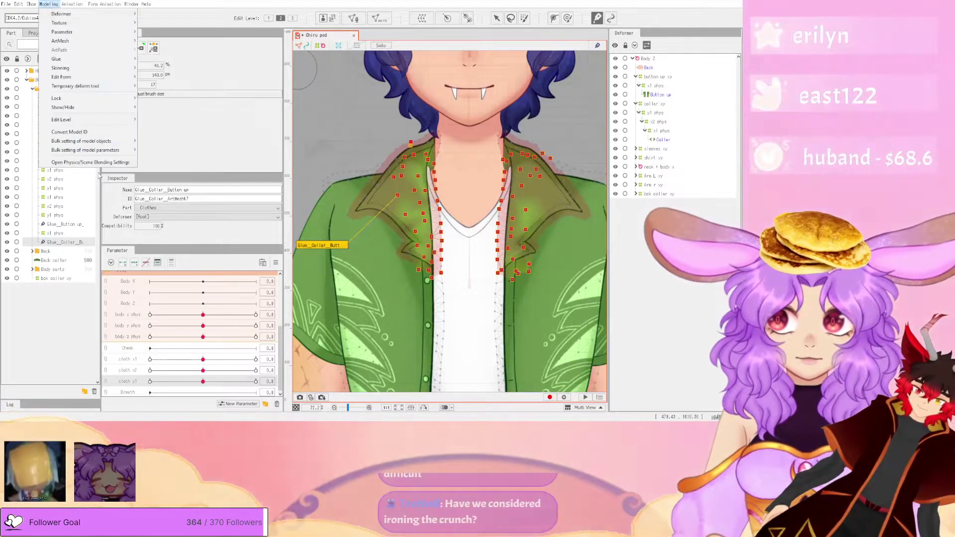
{"action": "left_click", "coordinate": [84, 158]}
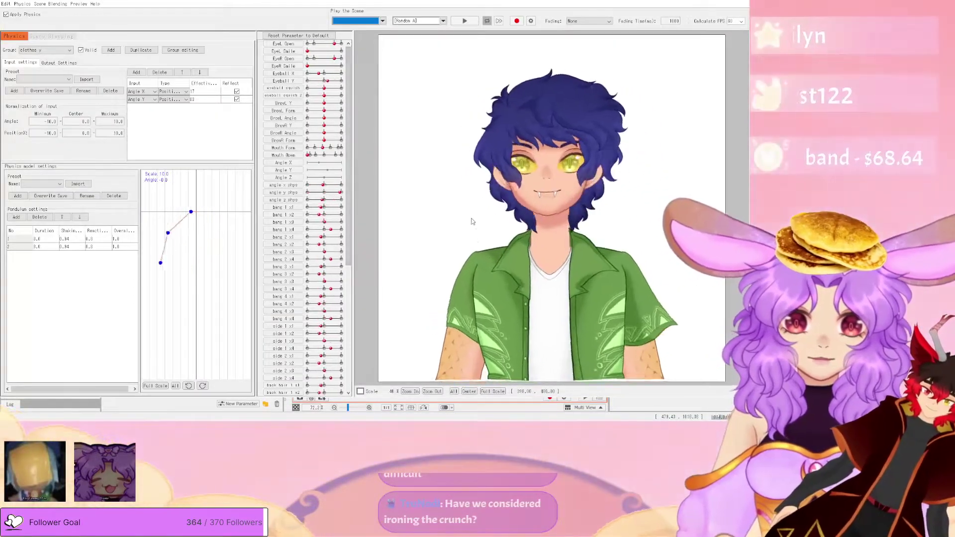
{"action": "left_click", "coordinate": [733, 2]}
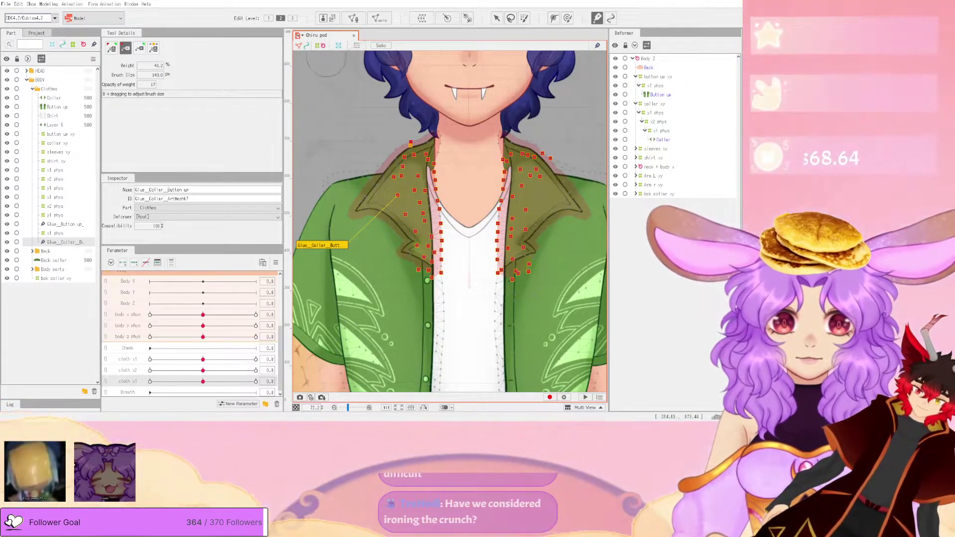
- Check the collar's sway in the physics settings with the reddish glue weights evened out across both lapels
{"action": "left_click", "coordinate": [50, 4]}
{"action": "left_click", "coordinate": [97, 162]}
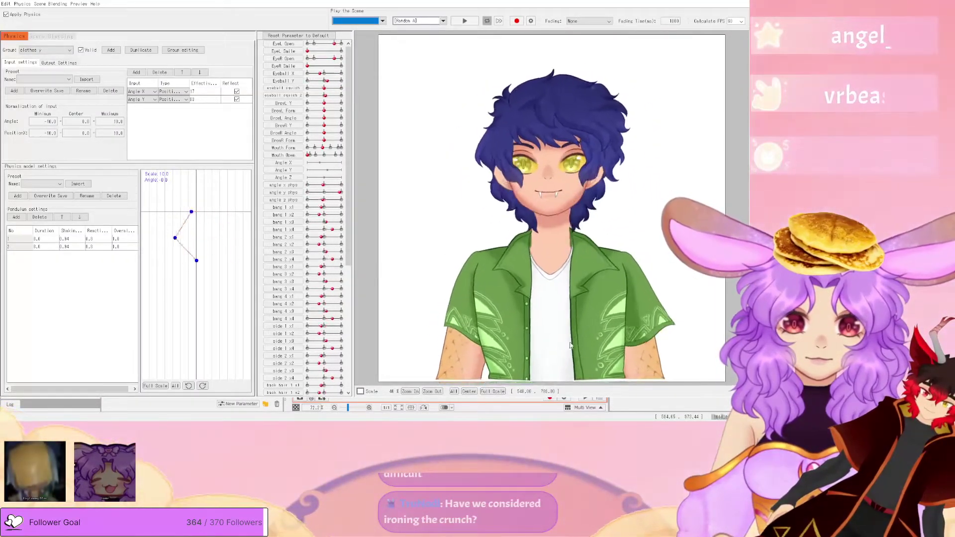
{"action": "scroll", "coordinate": [570, 339], "scroll_direction": "up", "scroll_amount": 5}
{"action": "left_click", "coordinate": [731, 3]}
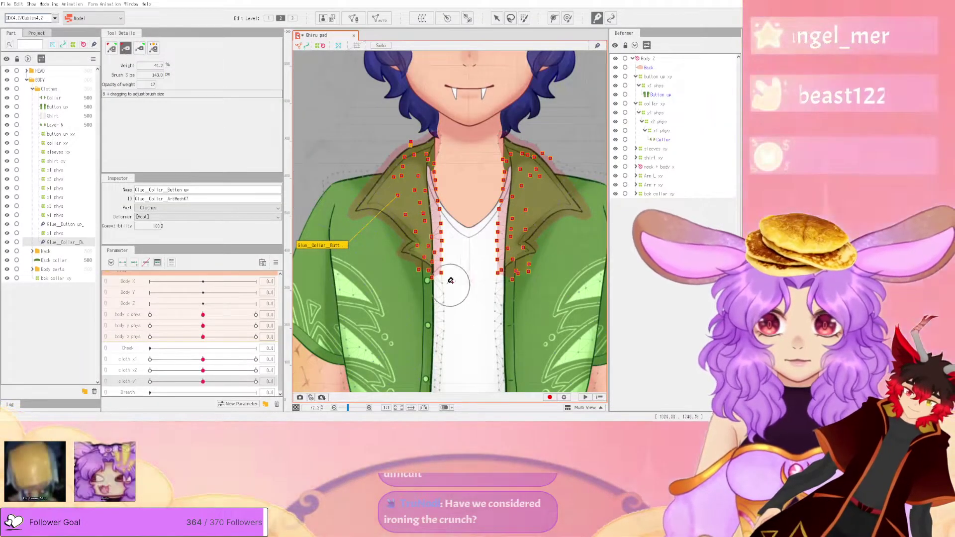
- Touch up the glue weights at the lower tips of both lapels, and sway the model in the physics settings
{"action": "left_click_drag", "start_coordinate": [496, 274], "coordinate": [513, 277]}
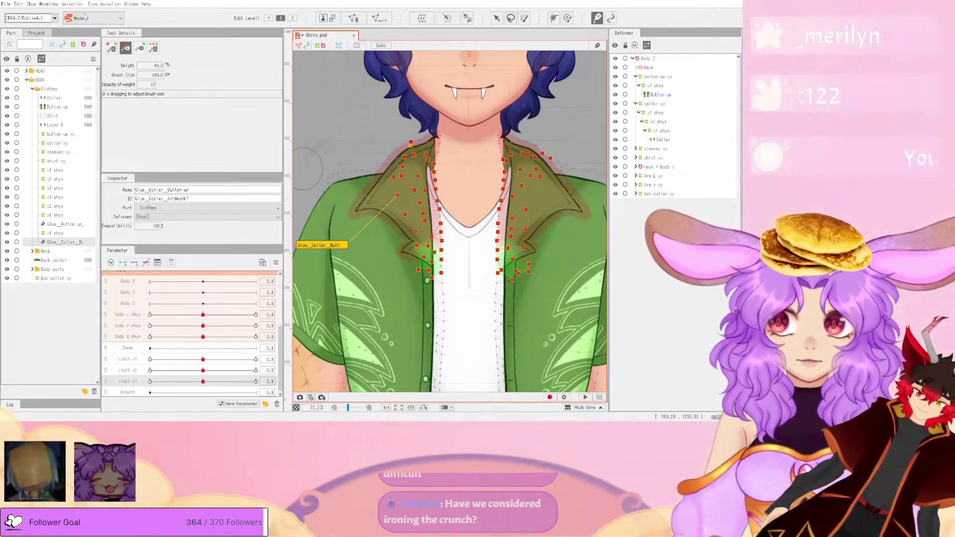
{"action": "left_click", "coordinate": [48, 3]}
{"action": "left_click", "coordinate": [69, 163]}
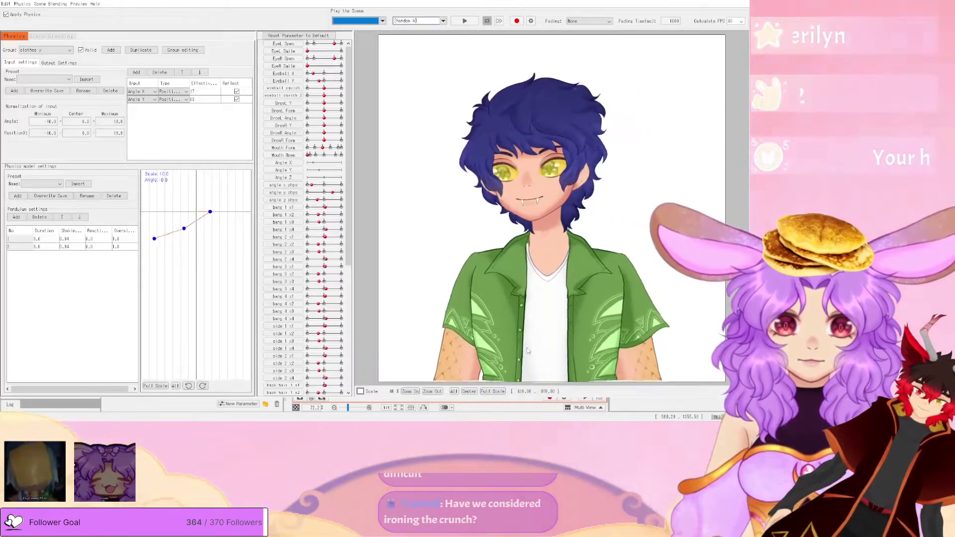
{"action": "left_click_drag", "start_coordinate": [529, 352], "coordinate": [507, 338]}
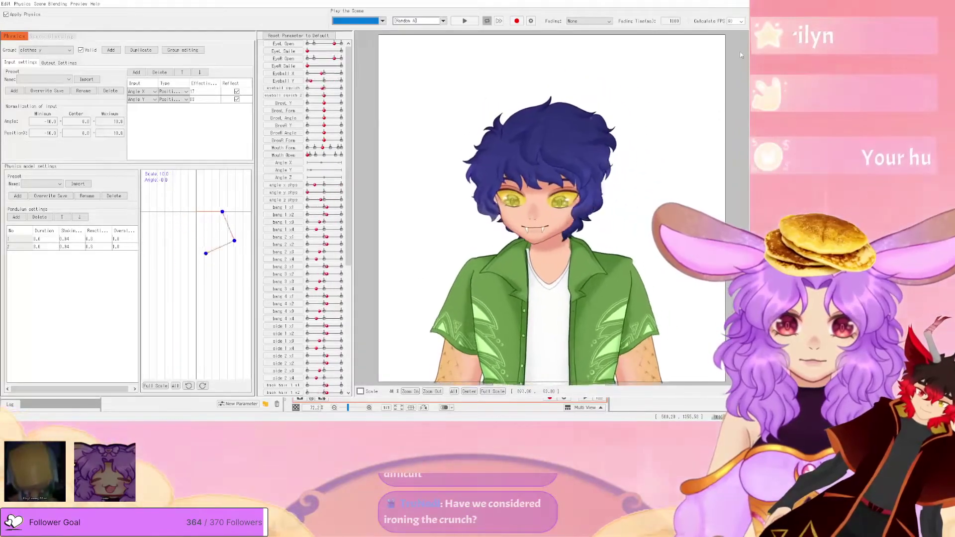
{"action": "left_click", "coordinate": [740, 1]}
- Subdivide the Collar mesh with 4 Division in mesh editing and apply the denser mesh
{"action": "scroll", "coordinate": [508, 202], "scroll_direction": "down", "scroll_amount": 3}
{"action": "scroll", "coordinate": [509, 203], "scroll_direction": "up", "scroll_amount": 3}
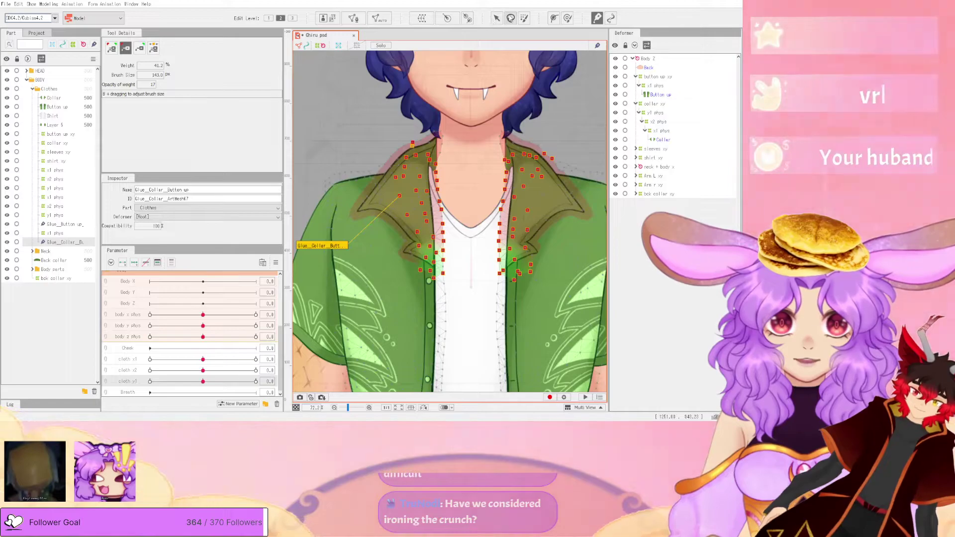
{"action": "left_click", "coordinate": [498, 19]}
{"action": "scroll", "coordinate": [543, 207], "scroll_direction": "down", "scroll_amount": 5}
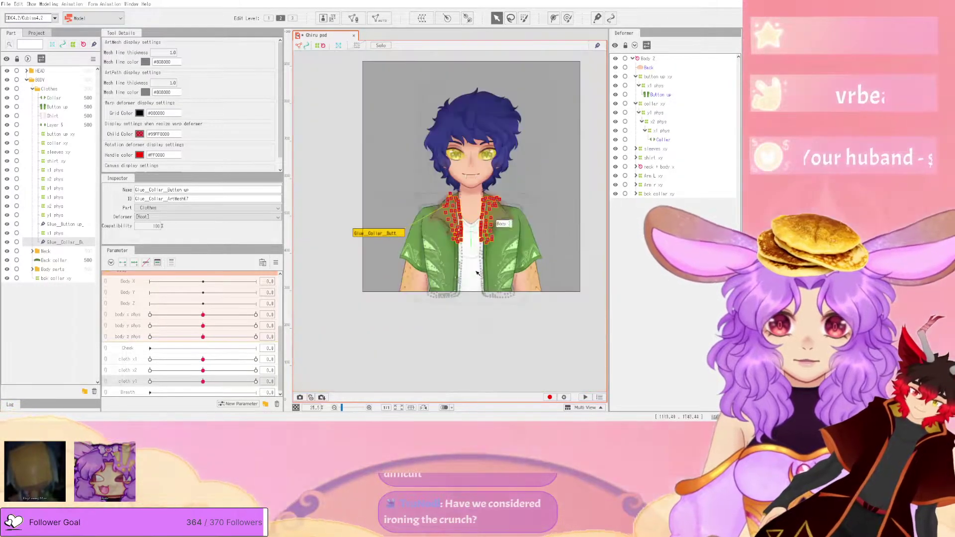
{"action": "left_click", "coordinate": [495, 213]}
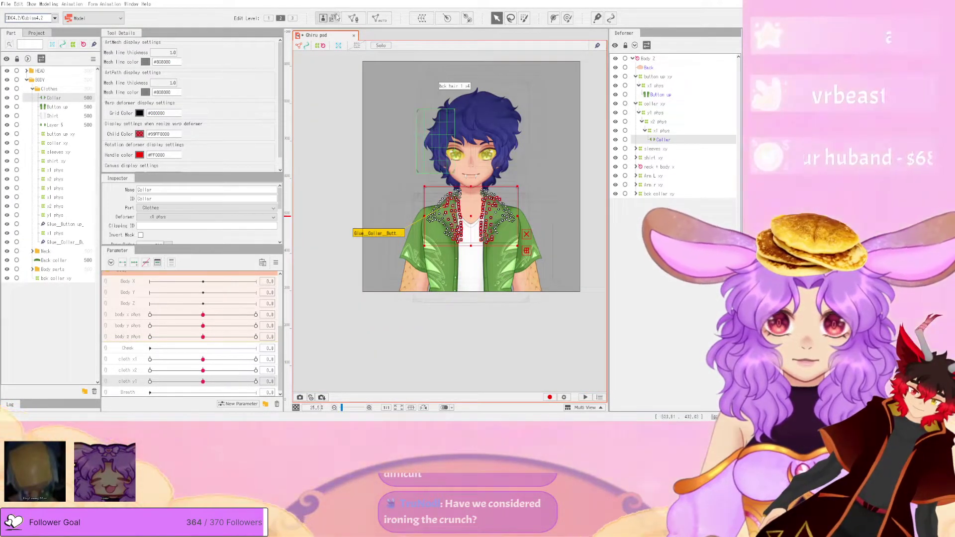
{"action": "left_click", "coordinate": [352, 19]}
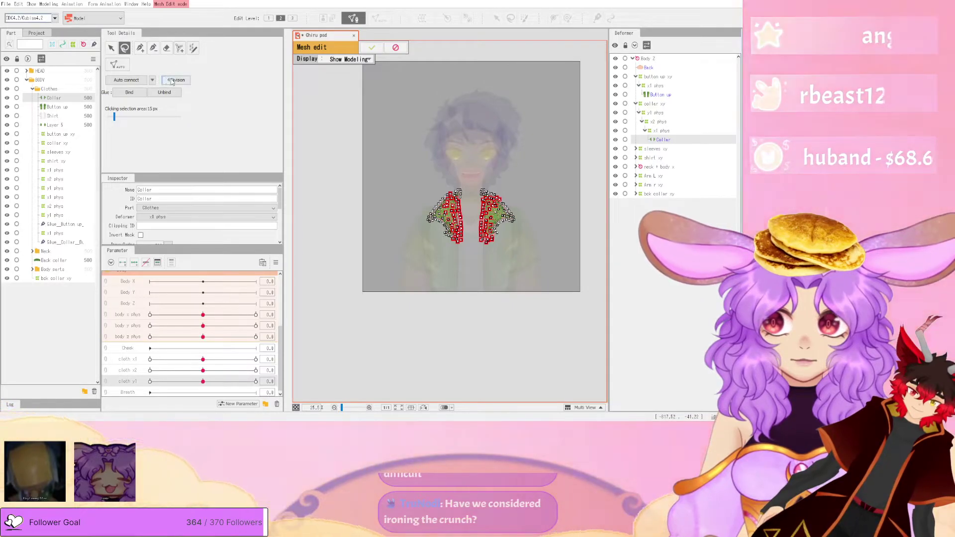
{"action": "scroll", "coordinate": [452, 243], "scroll_direction": "up", "scroll_amount": 6}
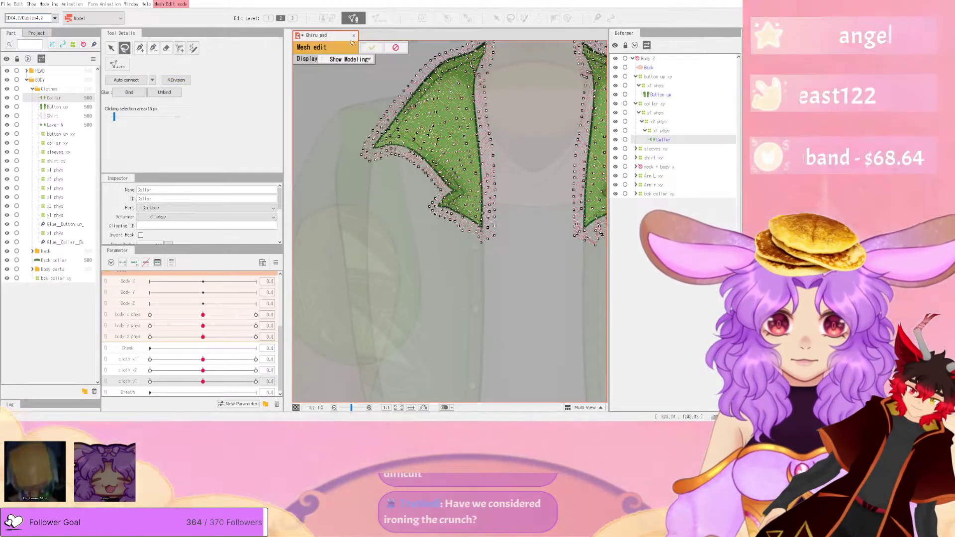
{"action": "left_click", "coordinate": [372, 48]}
{"action": "scroll", "coordinate": [368, 159], "scroll_direction": "down", "scroll_amount": 4}
{"action": "scroll", "coordinate": [384, 177], "scroll_direction": "up", "scroll_amount": 3}
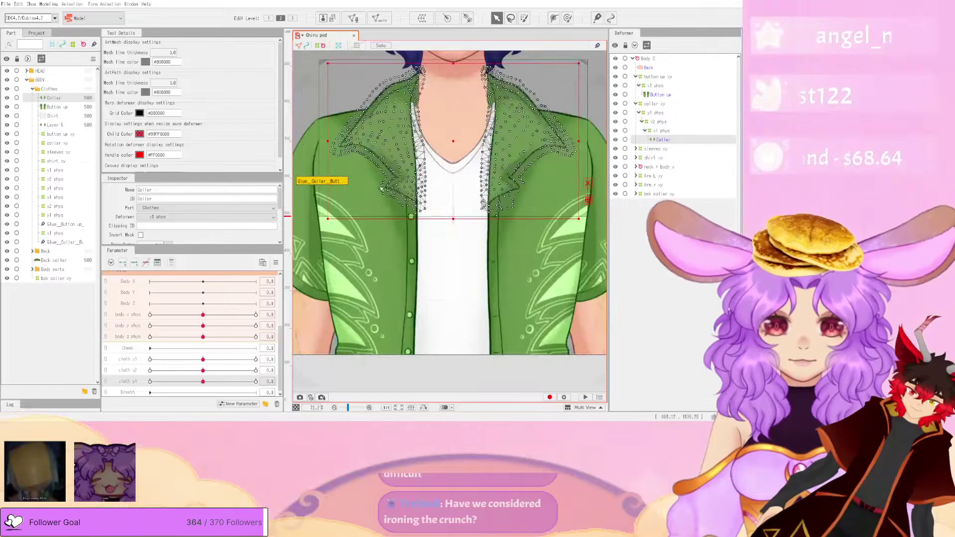
- Compare the Collar and Button up meshes, select their glue, and test the sway with the denser collar in the physics settings
{"action": "left_click", "coordinate": [372, 221], "text": "shift"}
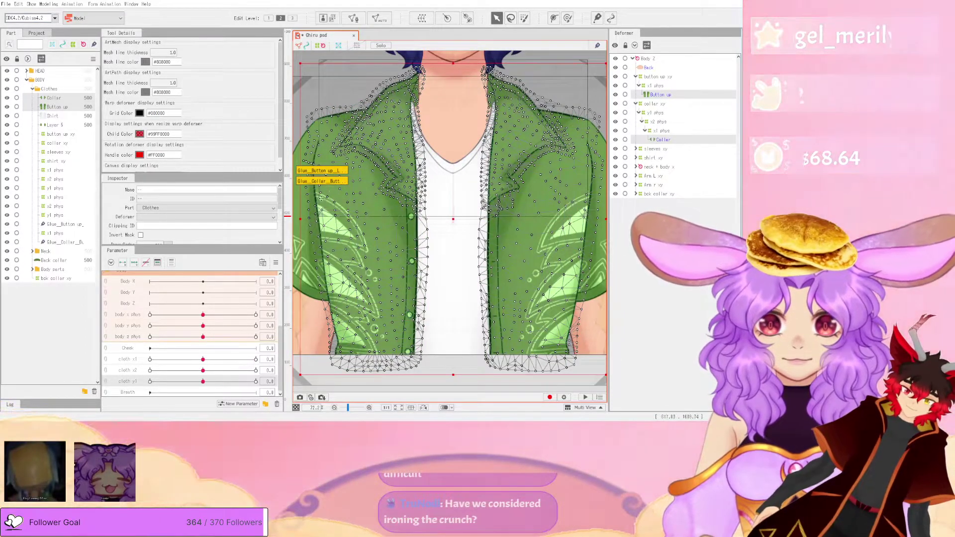
{"action": "left_click", "coordinate": [343, 182]}
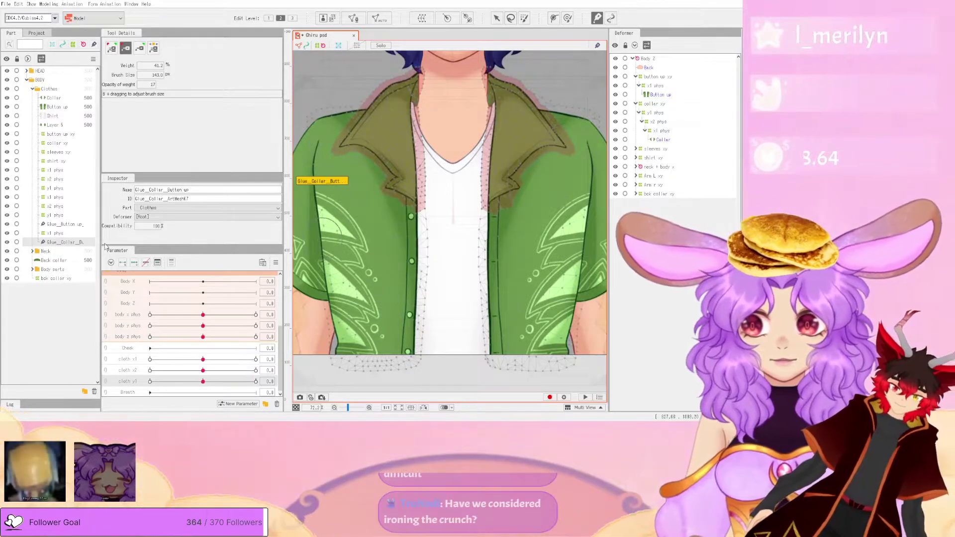
{"action": "left_click", "coordinate": [48, 4]}
{"action": "left_click", "coordinate": [99, 164]}
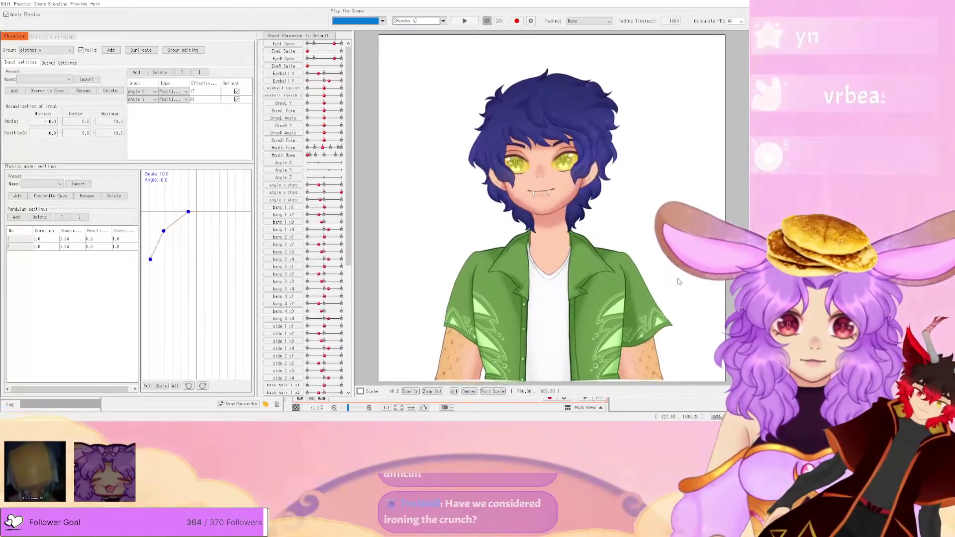
{"action": "left_click", "coordinate": [739, 3]}
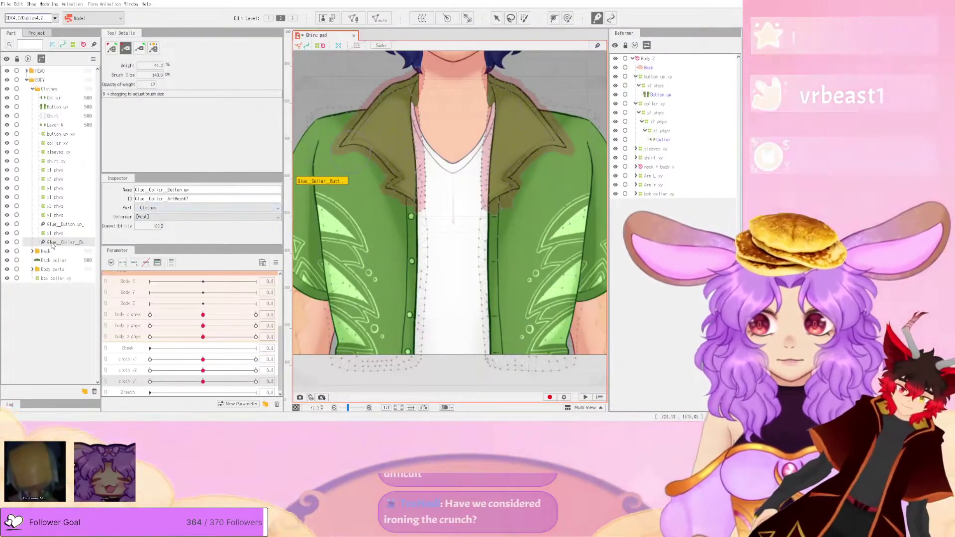
- Delete the Collar and Button up glue and the other Button up glue, and save the model
{"action": "key", "text": "Delete"}
{"action": "left_click", "coordinate": [56, 225]}
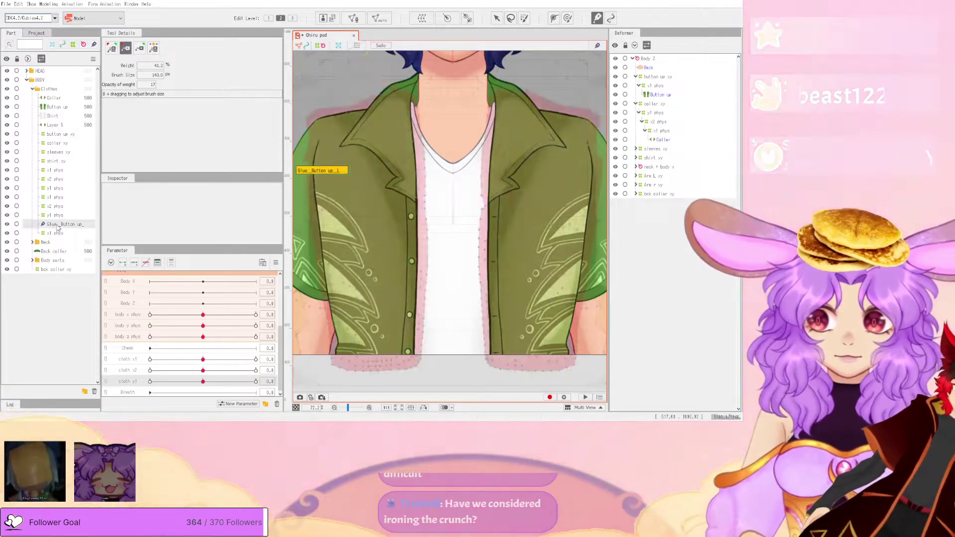
{"action": "key", "text": "Delete"}
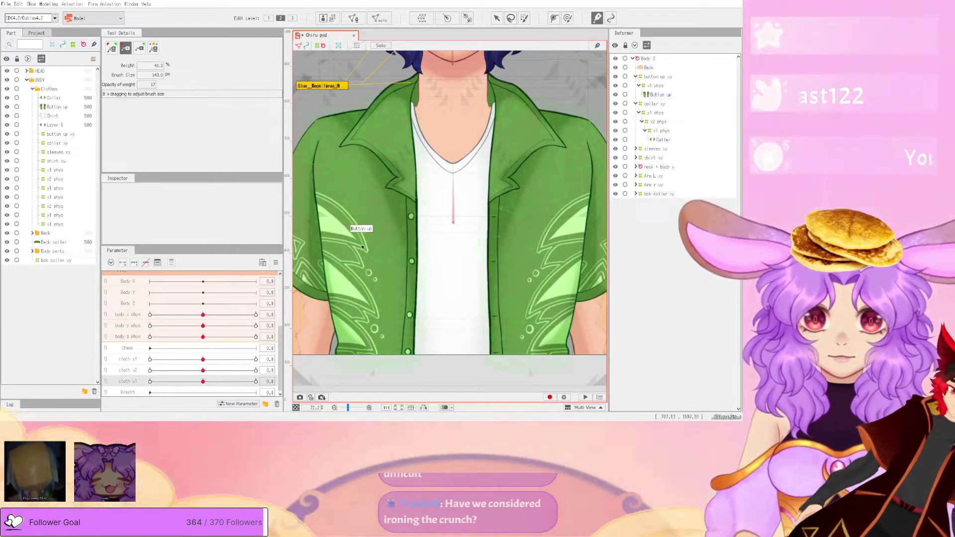
{"action": "scroll", "coordinate": [351, 277], "scroll_direction": "down", "scroll_amount": 3}
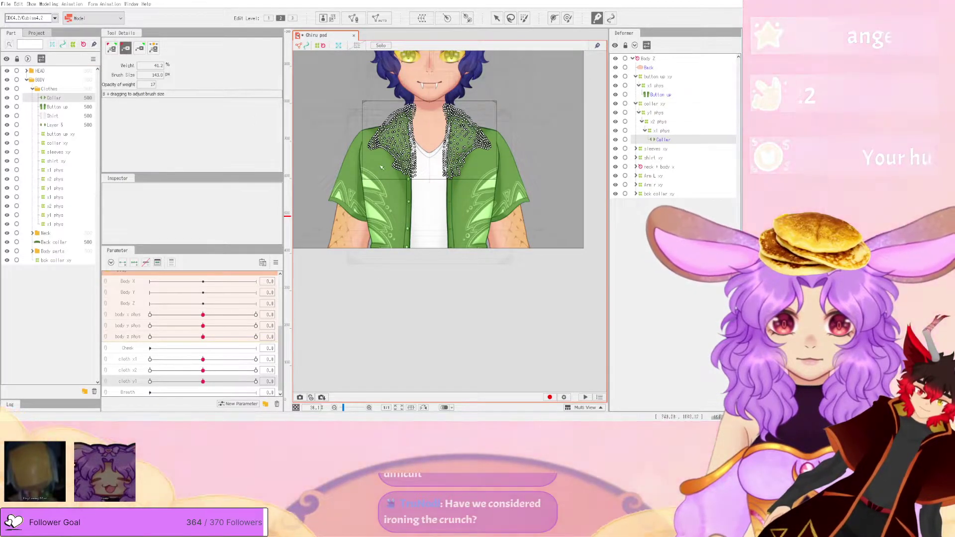
{"action": "scroll", "coordinate": [391, 192], "scroll_direction": "up", "scroll_amount": 3}
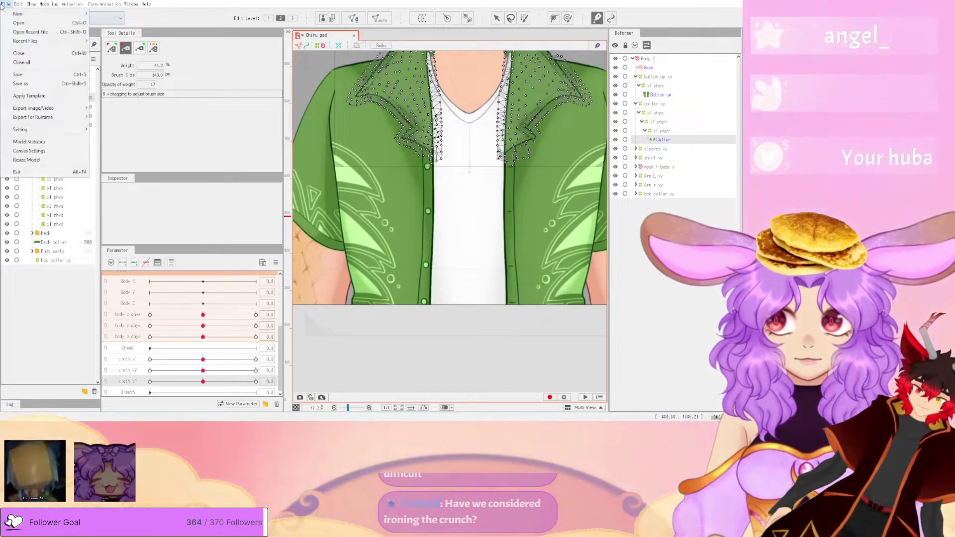
{"action": "key", "text": "ctrl+s"}
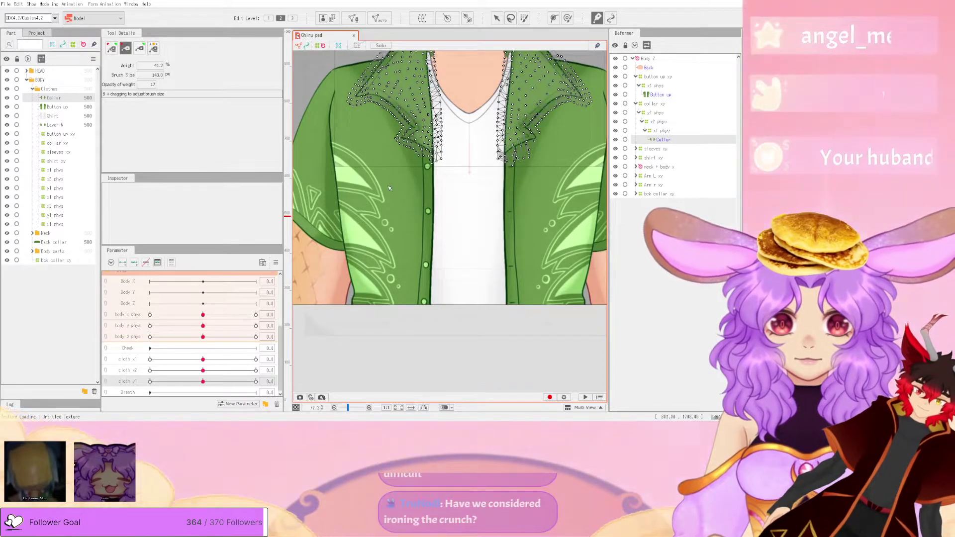
{"action": "scroll", "coordinate": [390, 188], "scroll_direction": "down", "scroll_amount": 5}
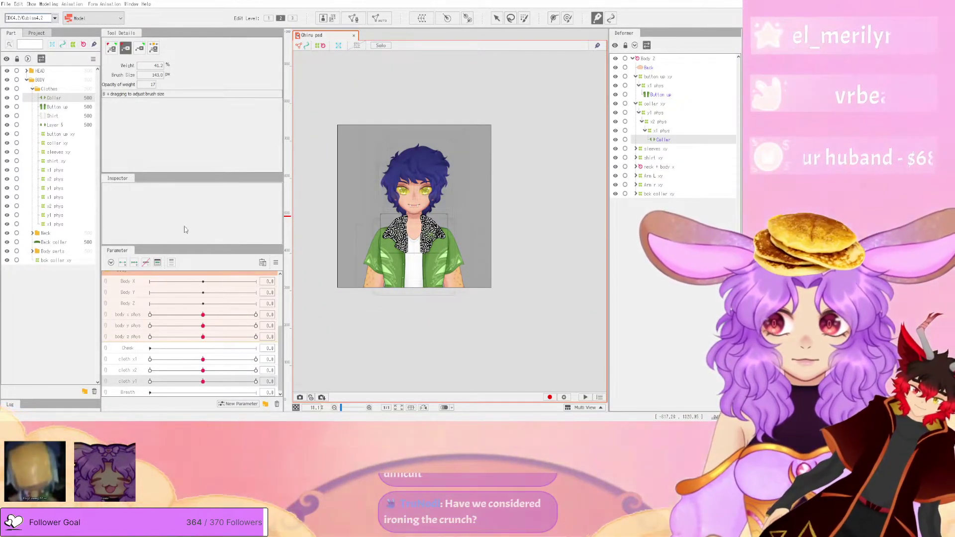
{"action": "scroll", "coordinate": [427, 265], "scroll_direction": "up", "scroll_amount": 3}
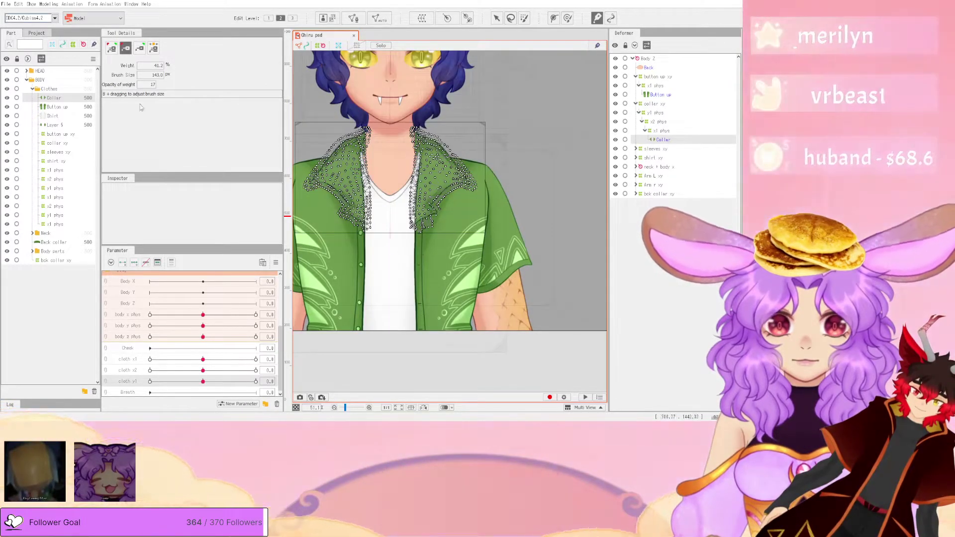
{"action": "left_click", "coordinate": [57, 106]}
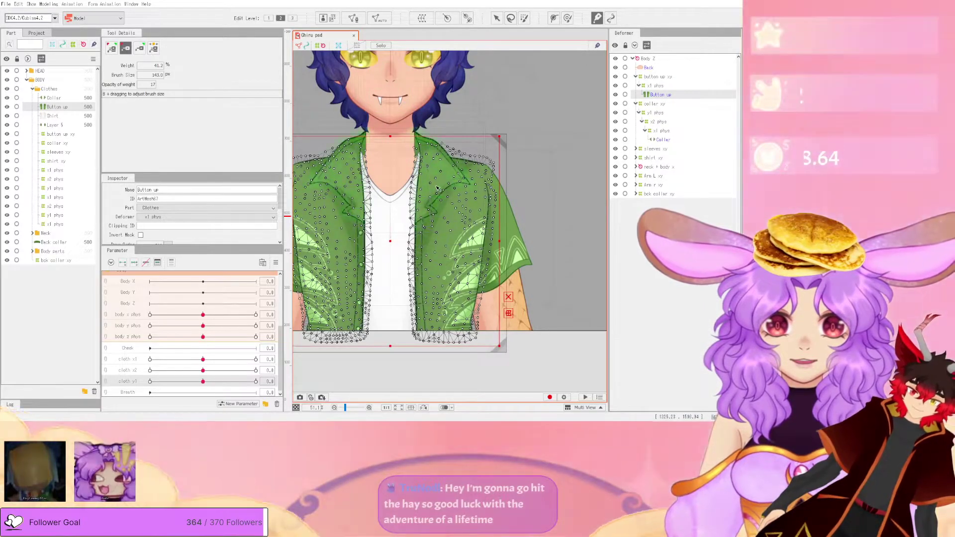
{"action": "left_click", "coordinate": [447, 197]}
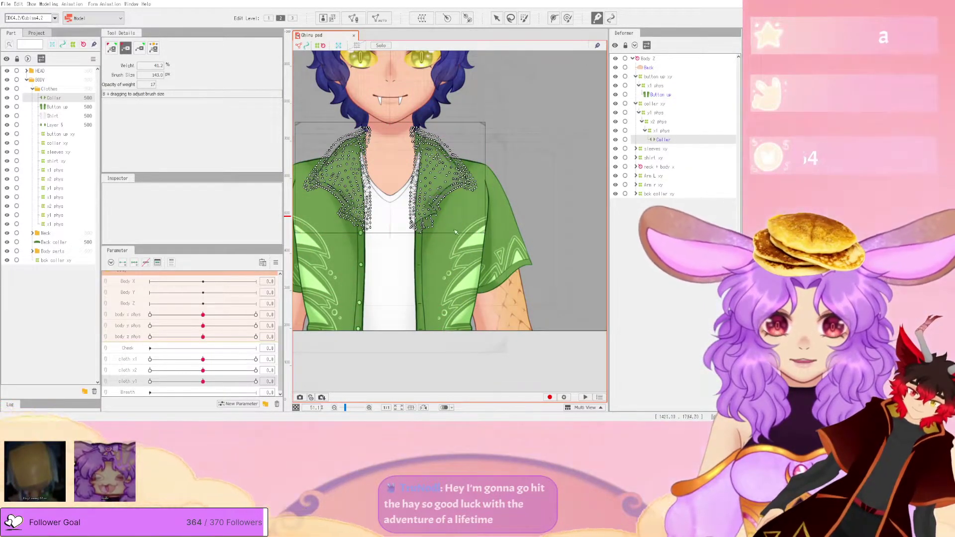
{"action": "right_click", "coordinate": [473, 232]}
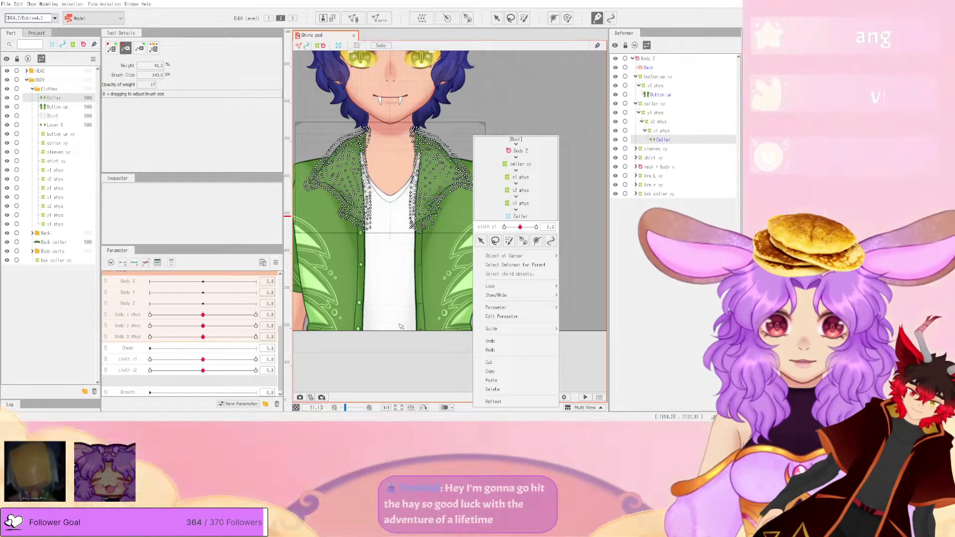
{"action": "left_click", "coordinate": [393, 338]}
- Undo the deletion of both glues on the button-up shirt
{"action": "key", "text": "ctrl+z"}
{"action": "key", "text": "ctrl+z"}
{"action": "key", "text": "ctrl+z"}
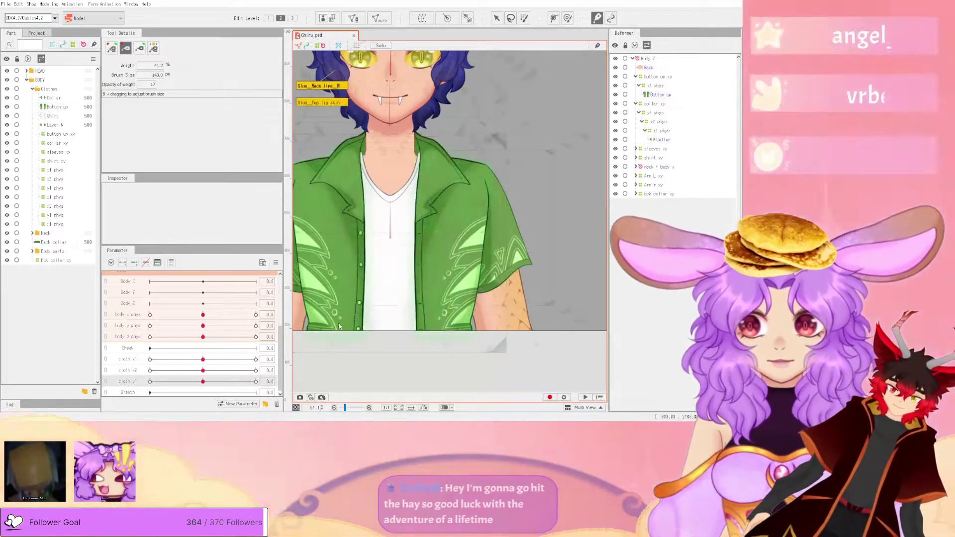
{"action": "key", "text": "ctrl+z"}
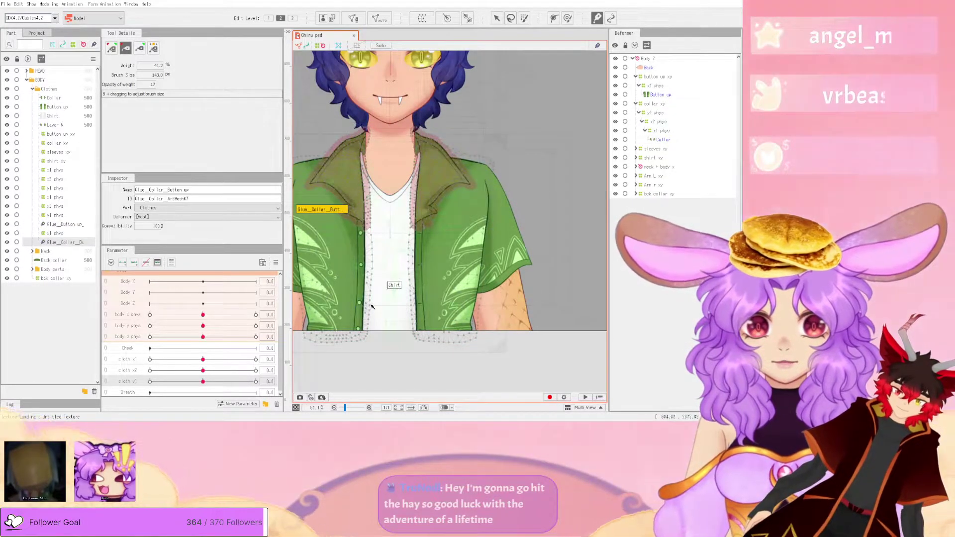
- Open the Collar and Button up meshes together in mesh editing and unbind the glued vertices across the whole collar area
{"action": "left_click", "coordinate": [497, 18]}
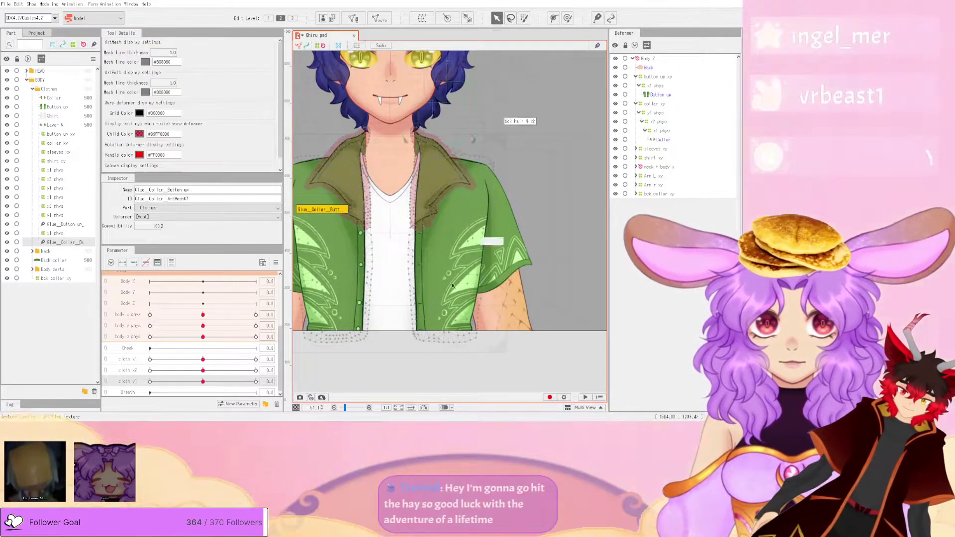
{"action": "left_click", "coordinate": [407, 352]}
{"action": "left_click", "coordinate": [390, 160]}
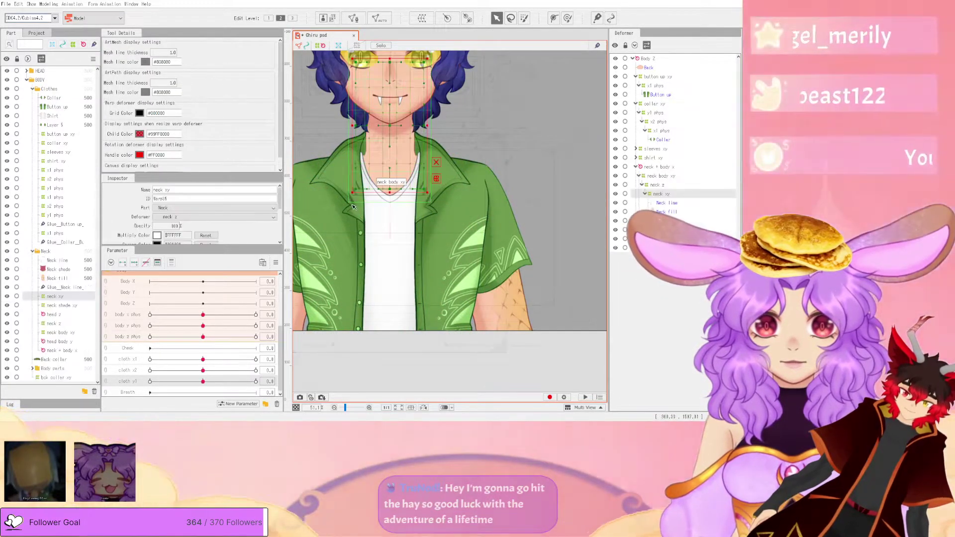
{"action": "left_click", "coordinate": [390, 363]}
{"action": "left_click", "coordinate": [360, 205]}
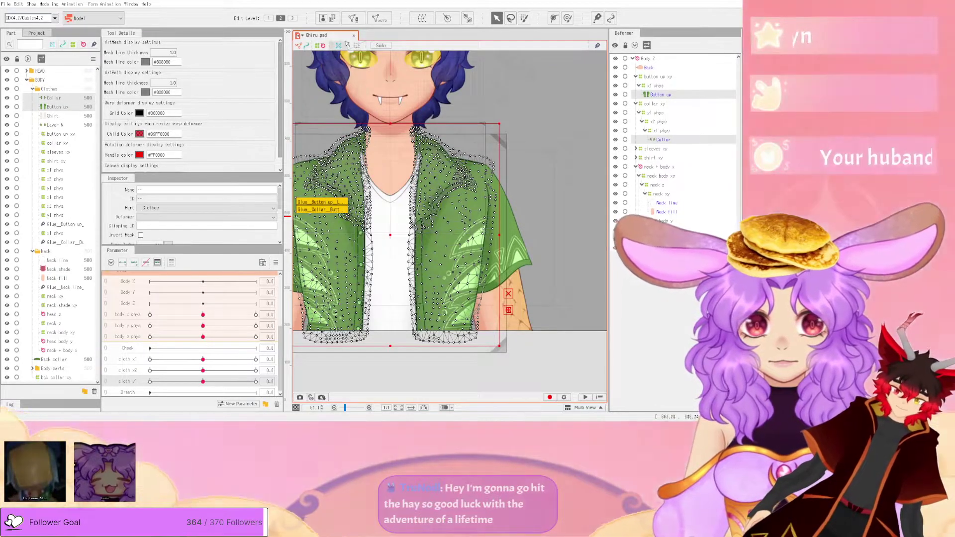
{"action": "left_click", "coordinate": [353, 18]}
{"action": "scroll", "coordinate": [503, 251], "scroll_direction": "up", "scroll_amount": 3}
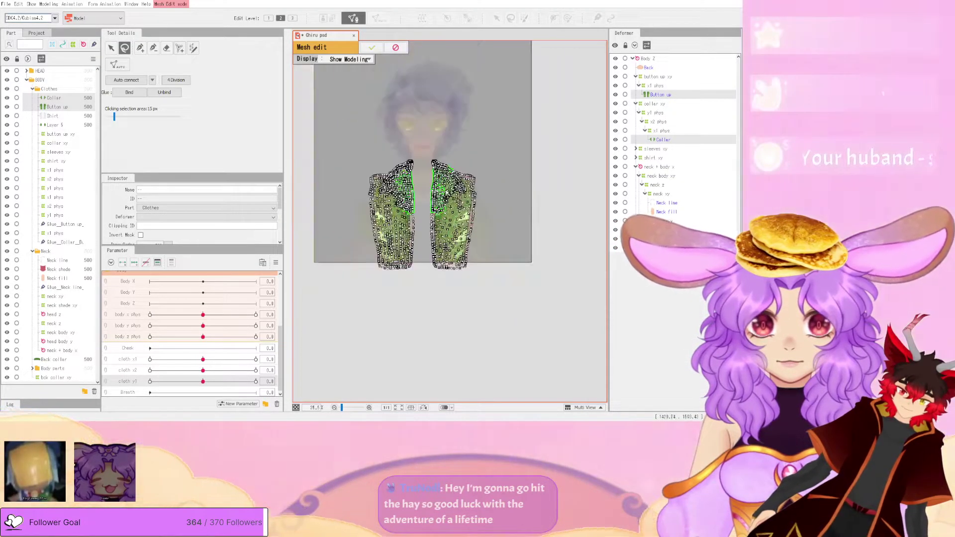
{"action": "left_click_drag", "start_coordinate": [458, 135], "coordinate": [426, 112]}
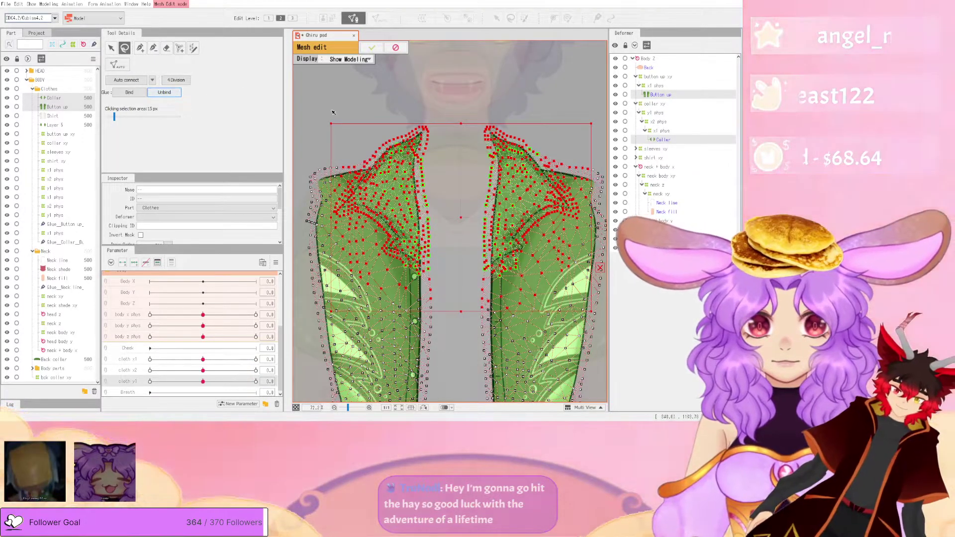
- Lasso the vertices along both inner edges of the collar, bind them with glue, and apply the mesh edit
{"action": "scroll", "coordinate": [347, 115], "scroll_direction": "down", "scroll_amount": 5}
{"action": "scroll", "coordinate": [346, 115], "scroll_direction": "up", "scroll_amount": 6}
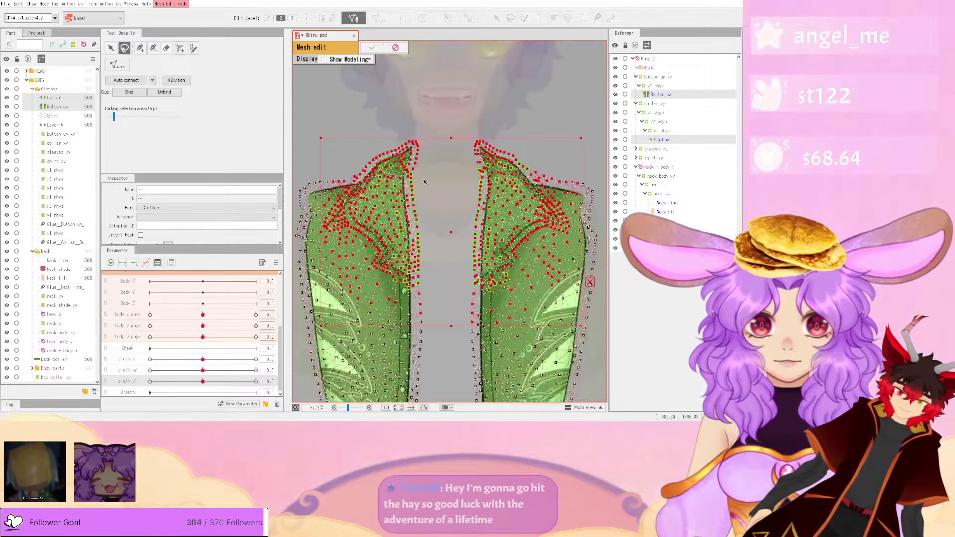
{"action": "mouse_move", "coordinate": [460, 150]}
{"action": "left_mouse_down"}
{"action": "mouse_move", "coordinate": [409, 118]}
{"action": "mouse_move", "coordinate": [460, 150]}
{"action": "left_mouse_up"}
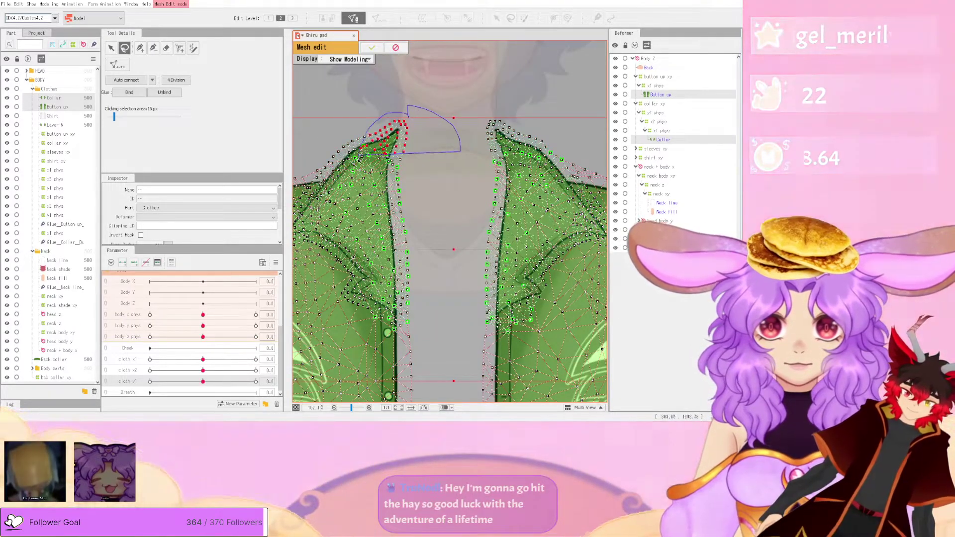
{"action": "mouse_move", "coordinate": [370, 253]}
{"action": "left_mouse_down"}
{"action": "mouse_move", "coordinate": [382, 332]}
{"action": "mouse_move", "coordinate": [423, 347]}
{"action": "mouse_move", "coordinate": [499, 339]}
{"action": "left_mouse_up"}
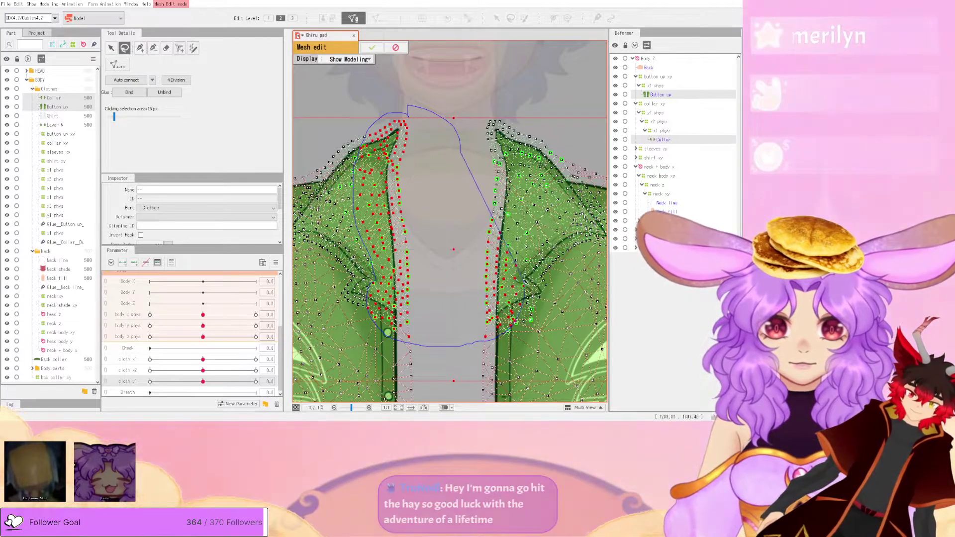
{"action": "left_click_drag", "start_coordinate": [526, 233], "coordinate": [541, 156]}
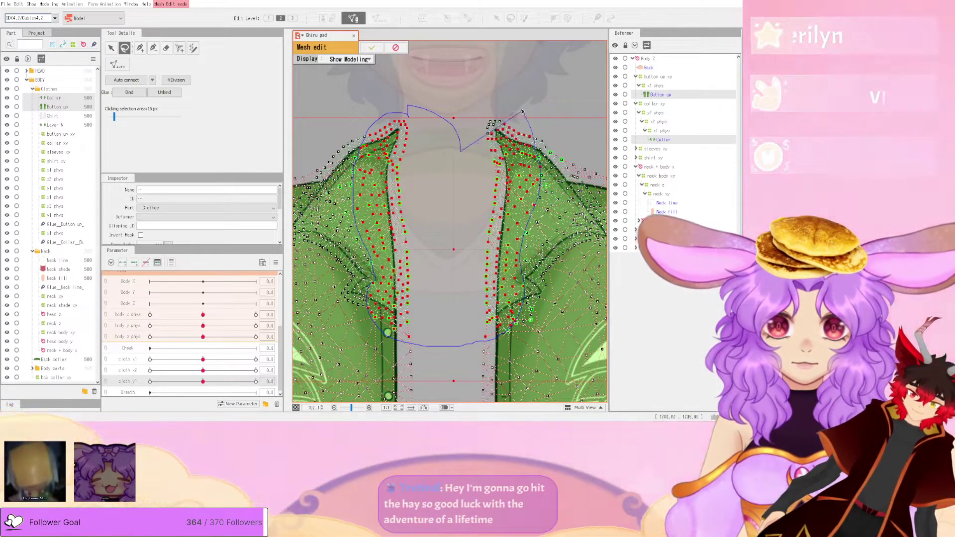
{"action": "left_click_drag", "start_coordinate": [410, 104], "coordinate": [409, 110]}
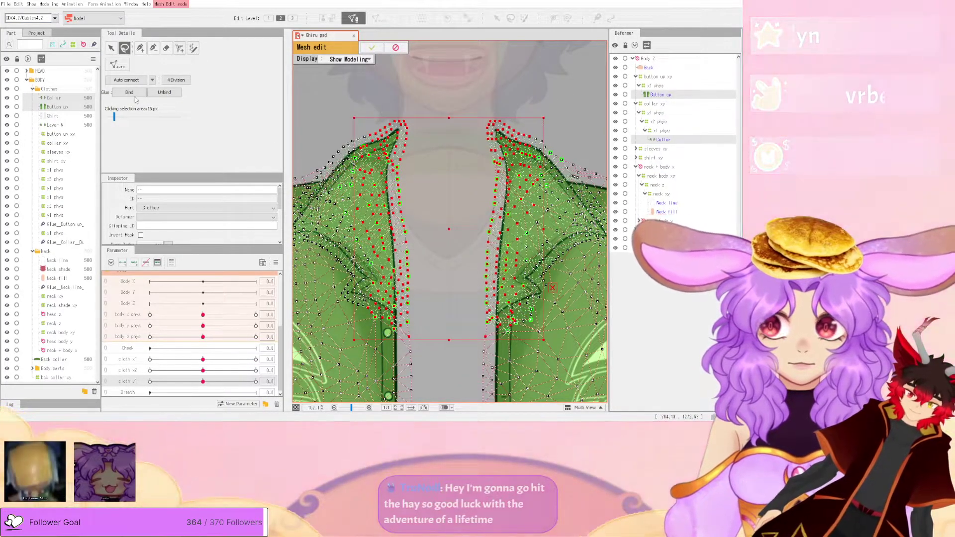
{"action": "left_click", "coordinate": [131, 94]}
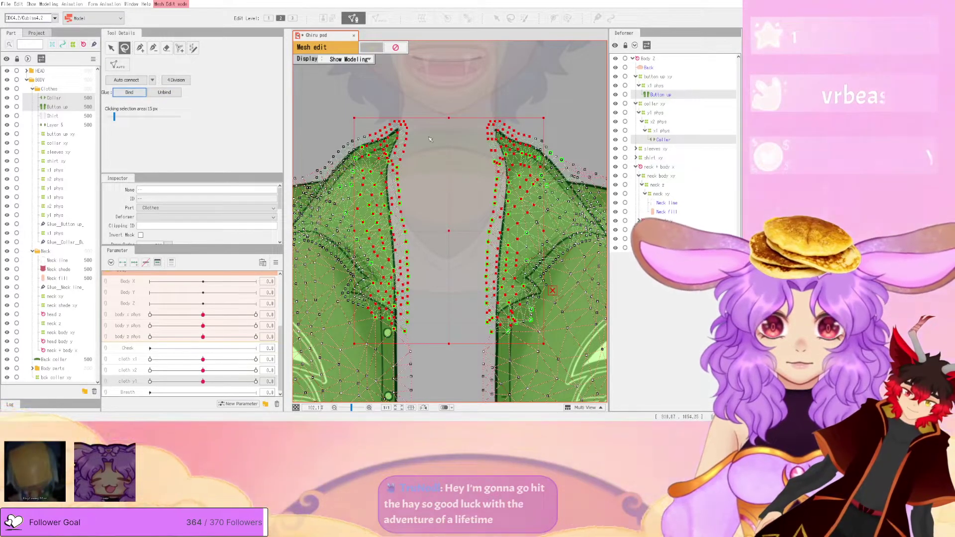
{"action": "key", "text": "Return"}
{"action": "scroll", "coordinate": [411, 154], "scroll_direction": "down", "scroll_amount": 5}
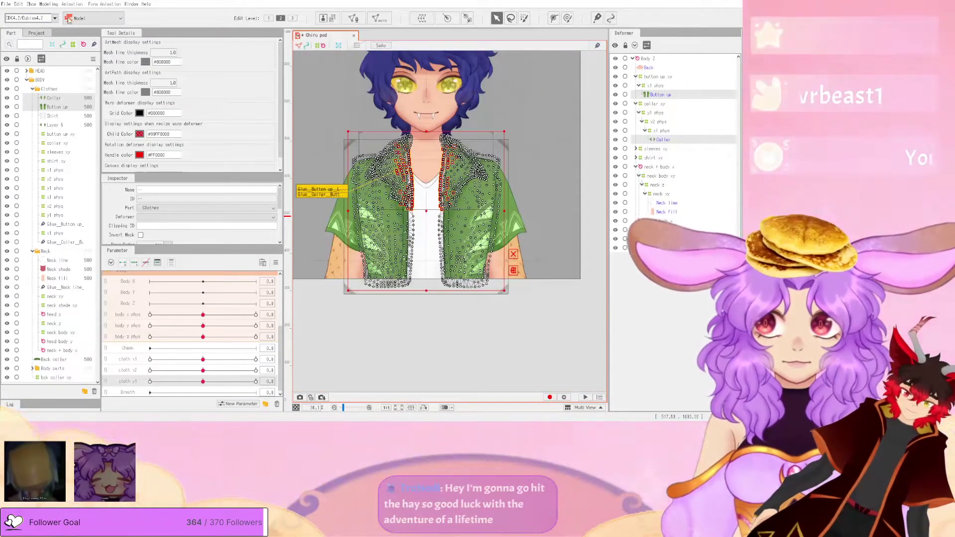
- Check the rebound collar's sway in the physics settings, and select the glue between Collar and Button up for inspection
{"action": "left_click", "coordinate": [53, 4]}
{"action": "left_click", "coordinate": [74, 150]}
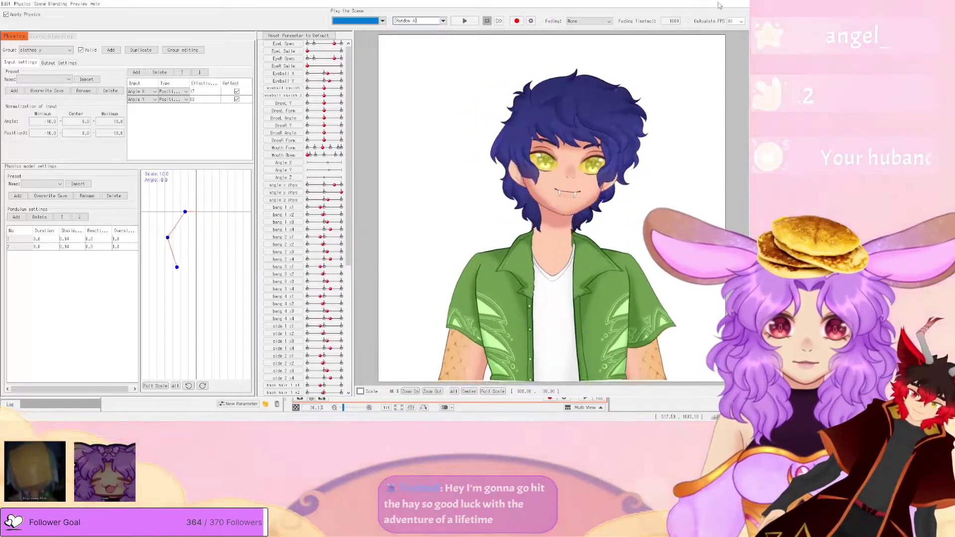
{"action": "left_click", "coordinate": [741, 1]}
{"action": "scroll", "coordinate": [453, 136], "scroll_direction": "up", "scroll_amount": 3}
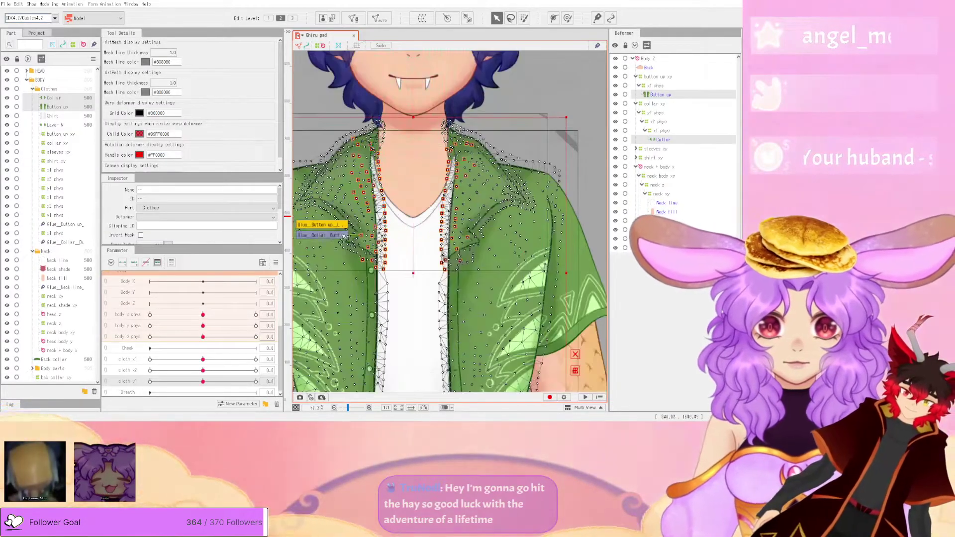
{"action": "left_click", "coordinate": [322, 235]}
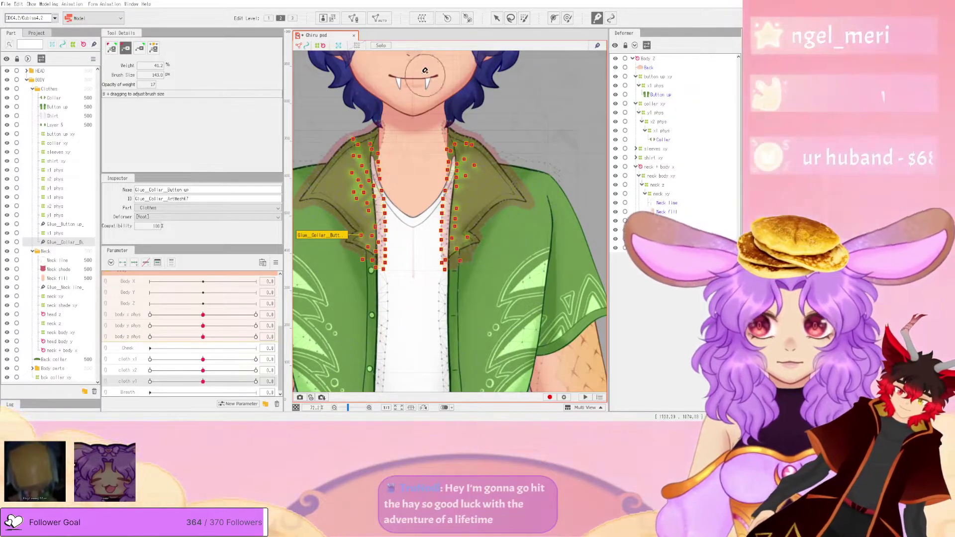
{"action": "scroll", "coordinate": [383, 139], "scroll_direction": "down", "scroll_amount": 1}
{"action": "scroll", "coordinate": [359, 154], "scroll_direction": "up", "scroll_amount": 2}
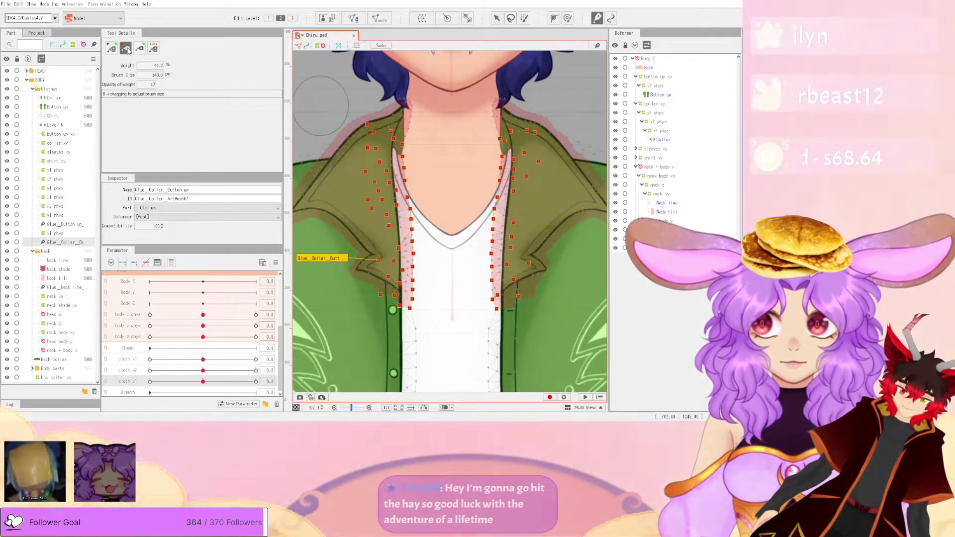
- Swing the model in various directions in the physics preview to examine how the glued collar follows the shirt
{"action": "left_click", "coordinate": [49, 4]}
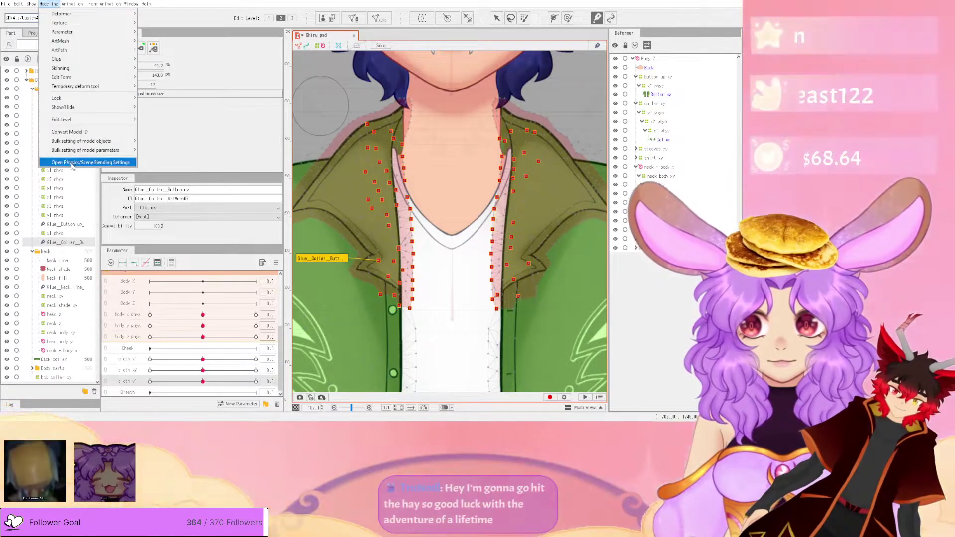
{"action": "left_click", "coordinate": [84, 159]}
{"action": "left_click_drag", "start_coordinate": [382, 219], "coordinate": [568, 338]}
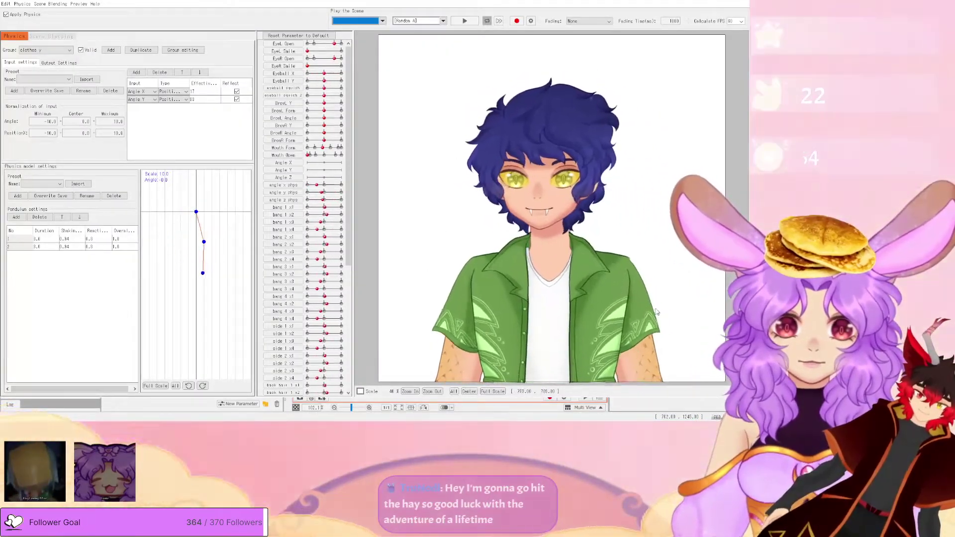
{"action": "scroll", "coordinate": [567, 338], "scroll_direction": "up", "scroll_amount": 4}
{"action": "left_click_drag", "start_coordinate": [533, 299], "coordinate": [635, 64]}
{"action": "left_click_drag", "start_coordinate": [635, 298], "coordinate": [602, 65]}
{"action": "key", "text": "alt+Tab"}
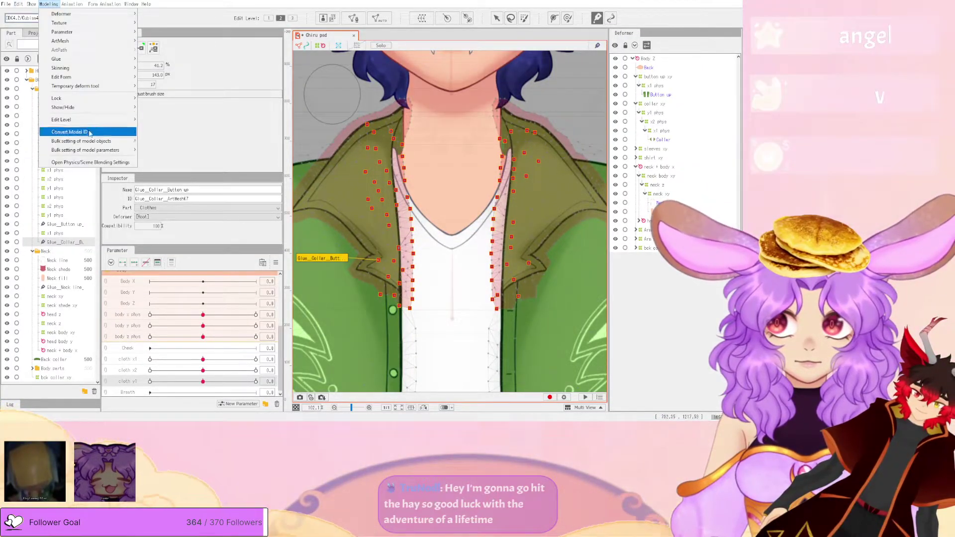
{"action": "left_click", "coordinate": [89, 162]}
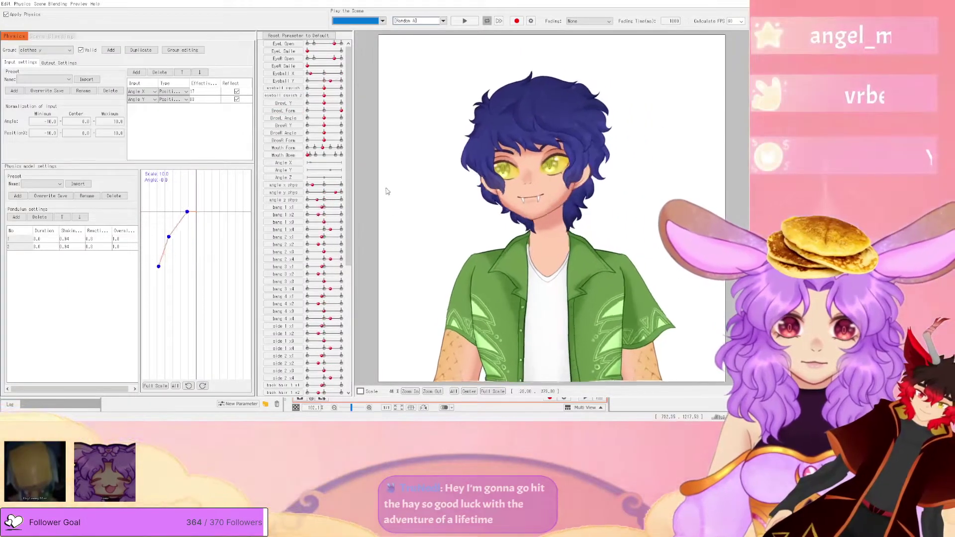
{"action": "left_click", "coordinate": [742, 2]}
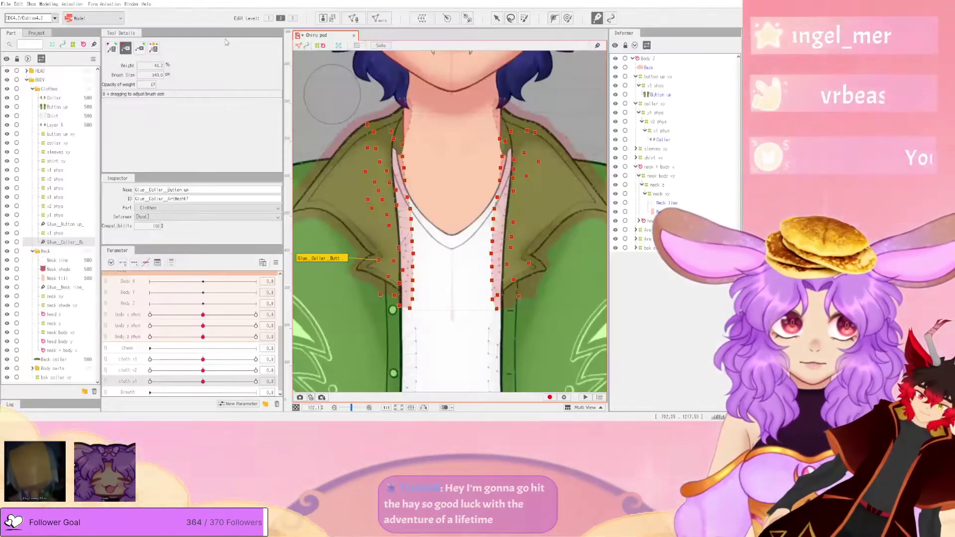
- Blend the Collar and Button up glue weights around the collar with the glue brush and test them in the physics settings
{"action": "left_click", "coordinate": [153, 48]}
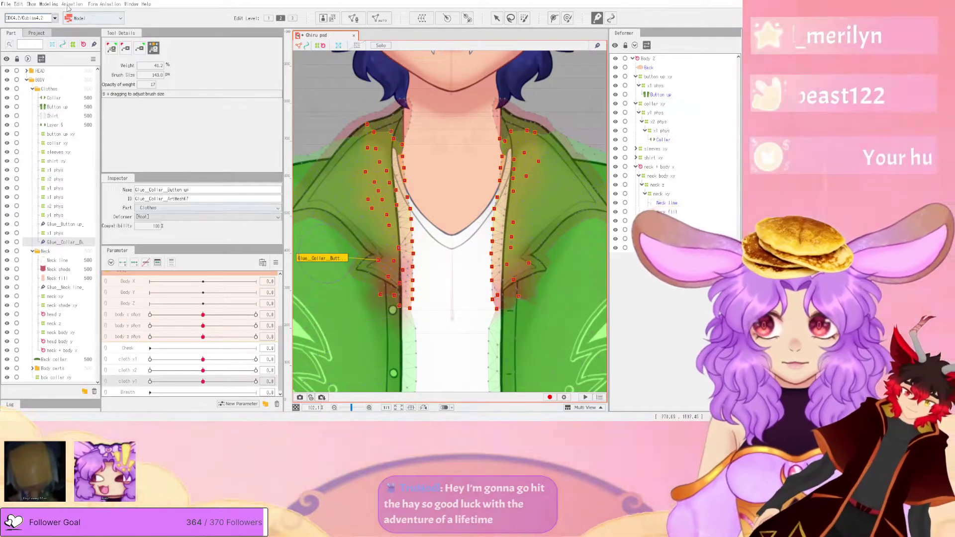
{"action": "left_click", "coordinate": [49, 4]}
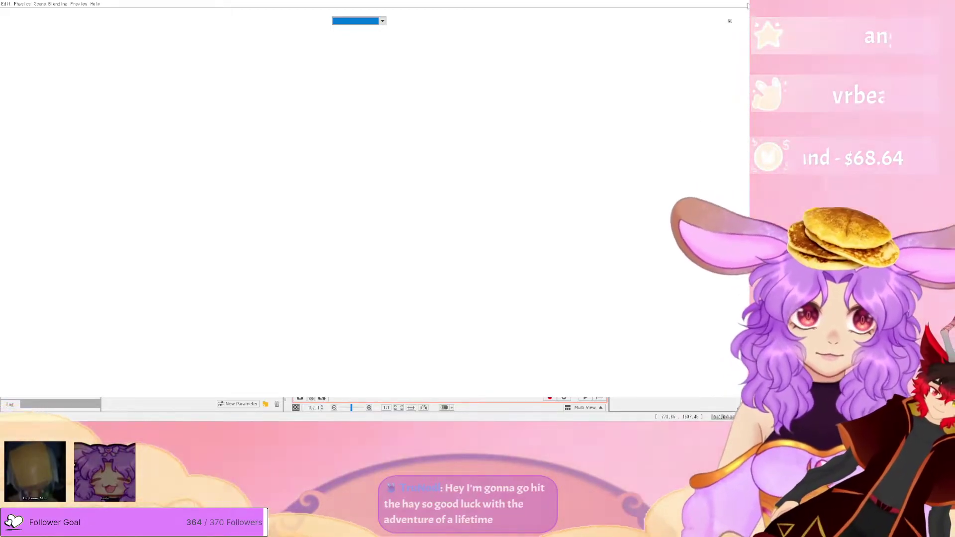
{"action": "scroll", "coordinate": [525, 183], "scroll_direction": "down", "scroll_amount": 2}
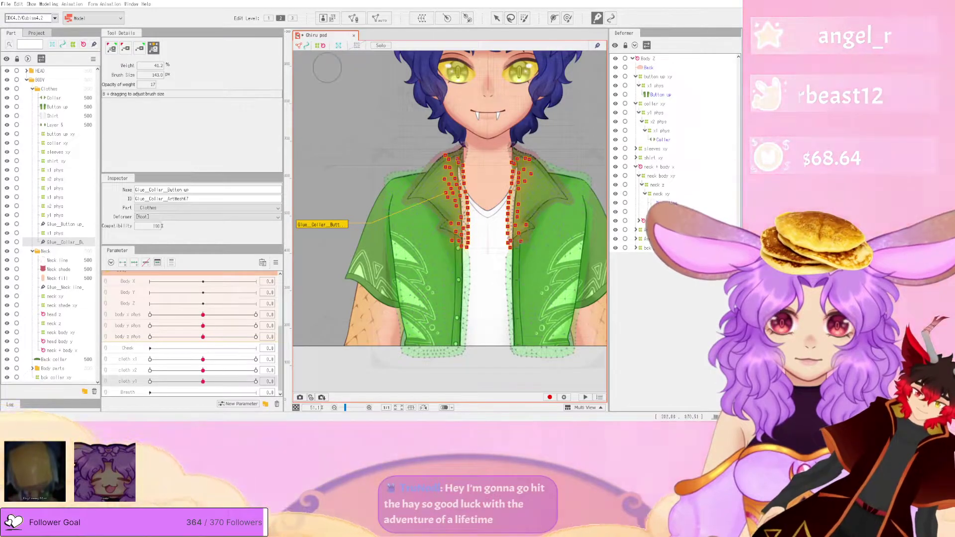
- Save the model and reopen the physics settings to review the blended glue weights
{"action": "left_click", "coordinate": [6, 4]}
{"action": "left_click", "coordinate": [38, 77]}
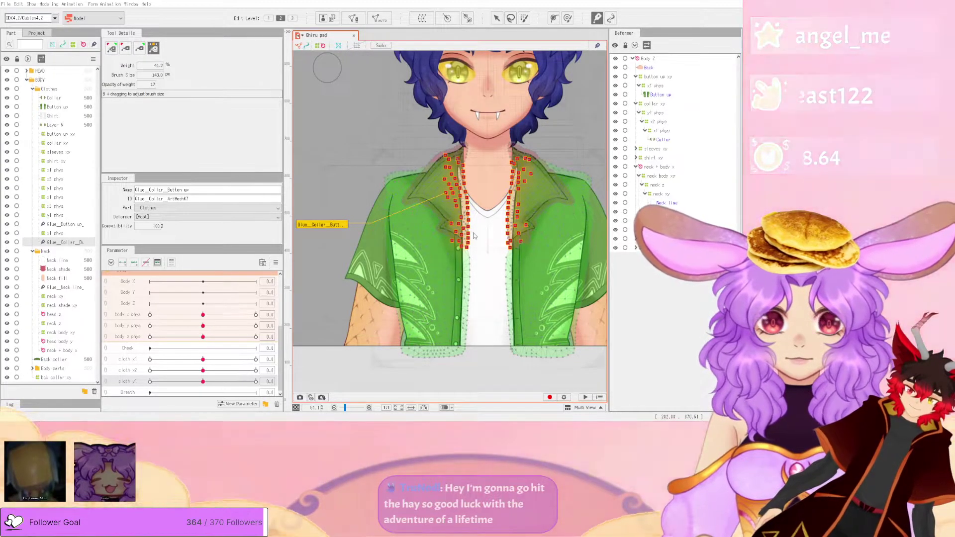
{"action": "scroll", "coordinate": [485, 183], "scroll_direction": "down", "scroll_amount": 3}
{"action": "scroll", "coordinate": [497, 114], "scroll_direction": "up", "scroll_amount": 3}
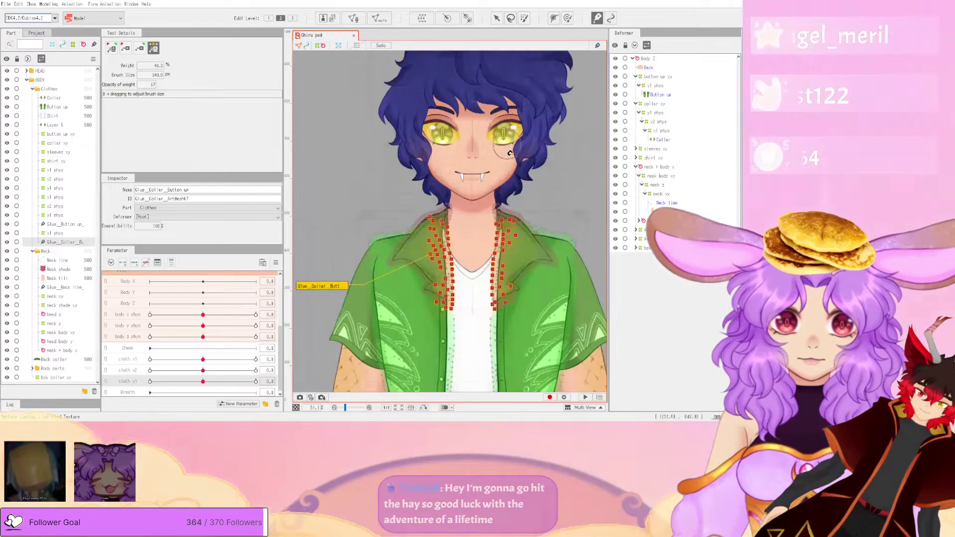
{"action": "left_click", "coordinate": [49, 4]}
{"action": "left_click", "coordinate": [75, 153]}
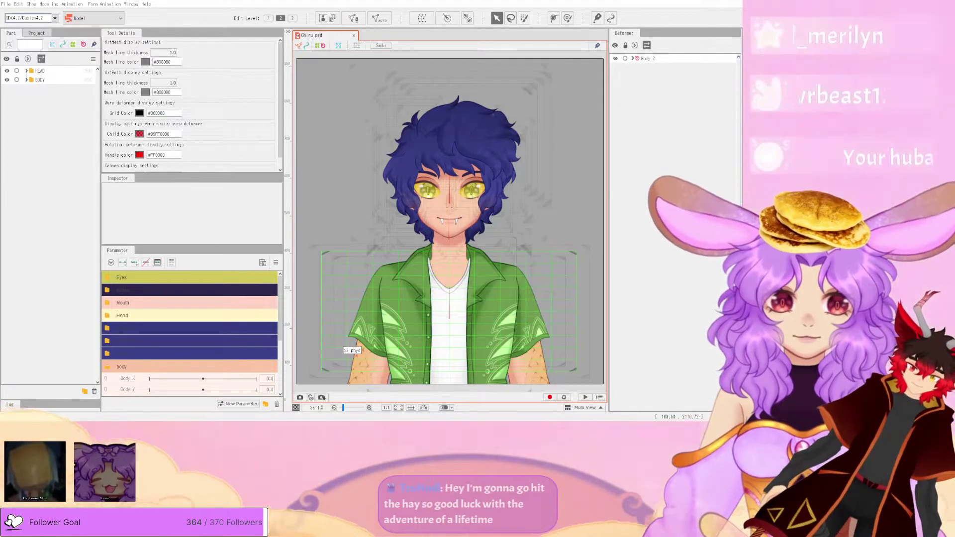
- Clear the Arm L deformer selection and select the Collar and Button up glue on the shirt again
{"action": "scroll", "coordinate": [507, 189], "scroll_direction": "down", "scroll_amount": 2}
{"action": "scroll", "coordinate": [501, 194], "scroll_direction": "up", "scroll_amount": 2}
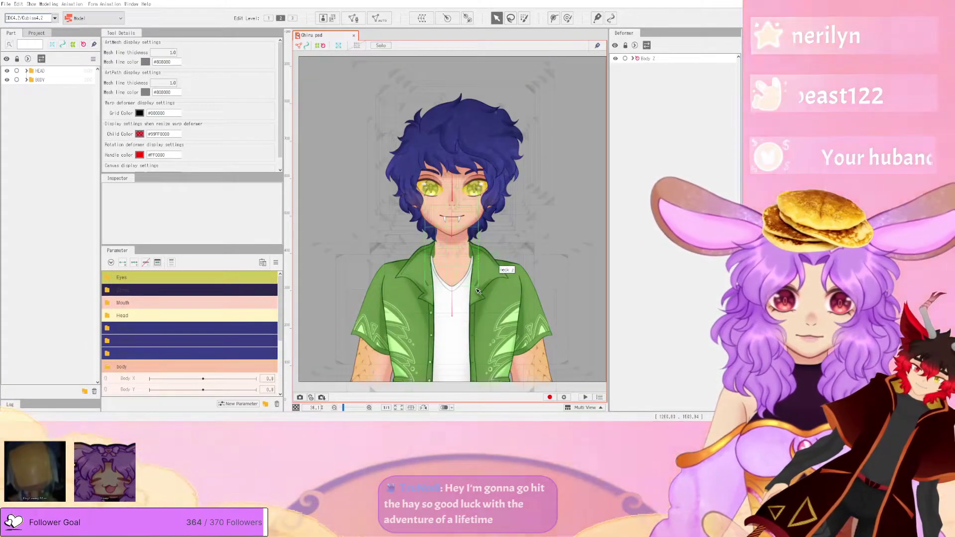
{"action": "left_click", "coordinate": [477, 291]}
{"action": "scroll", "coordinate": [540, 383], "scroll_direction": "down", "scroll_amount": 4}
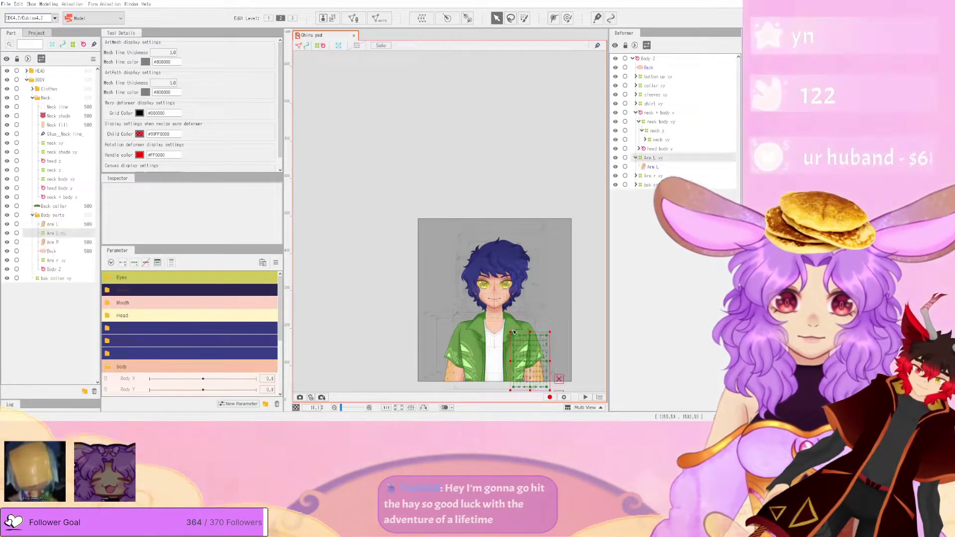
{"action": "left_click", "coordinate": [356, 299]}
{"action": "scroll", "coordinate": [420, 330], "scroll_direction": "down", "scroll_amount": 2}
{"action": "scroll", "coordinate": [469, 345], "scroll_direction": "up", "scroll_amount": 5}
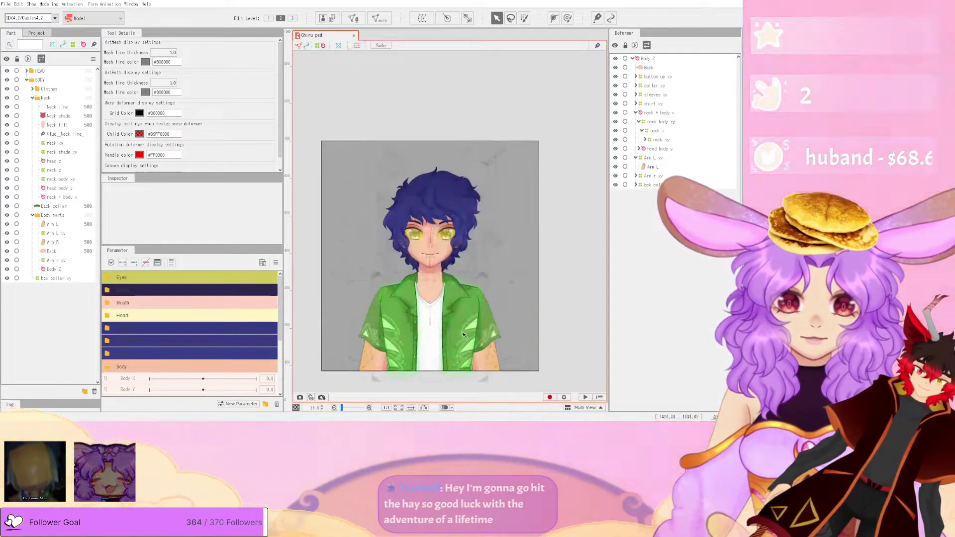
{"action": "scroll", "coordinate": [341, 267], "scroll_direction": "up", "scroll_amount": 2}
{"action": "left_click", "coordinate": [358, 264]}
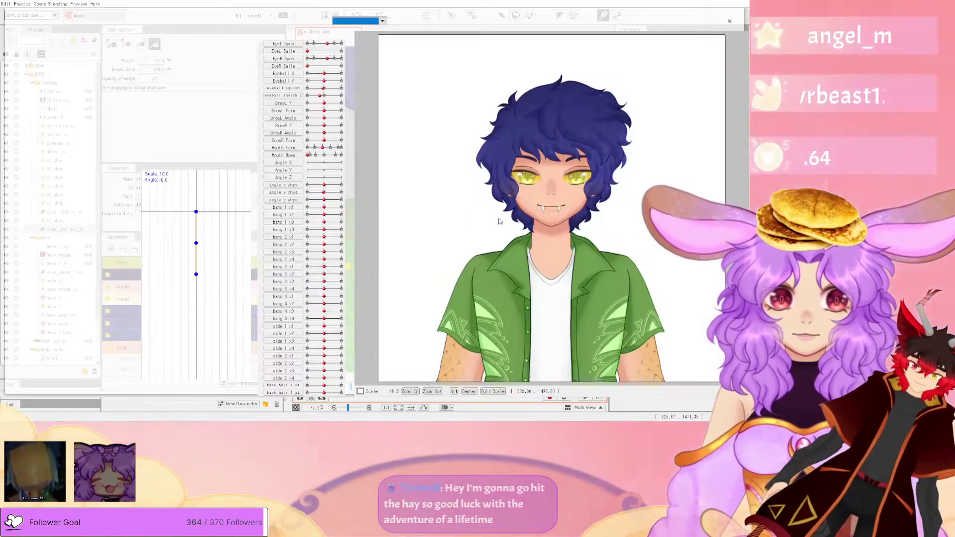
- Swing the model in an enlarged physics preview and compare the collar's movement against the glue weights on the shirt
{"action": "scroll", "coordinate": [499, 219], "scroll_direction": "up", "scroll_amount": 2}
{"action": "left_click_drag", "start_coordinate": [499, 220], "coordinate": [616, 326]}
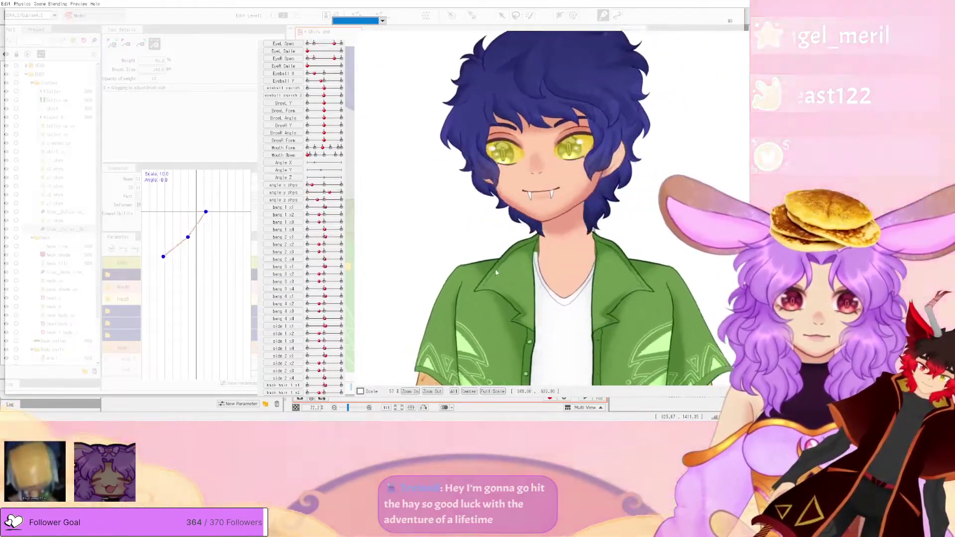
{"action": "scroll", "coordinate": [635, 347], "scroll_direction": "up", "scroll_amount": 3}
{"action": "scroll", "coordinate": [635, 347], "scroll_direction": "up", "scroll_amount": 2}
{"action": "key", "text": "alt+F4"}
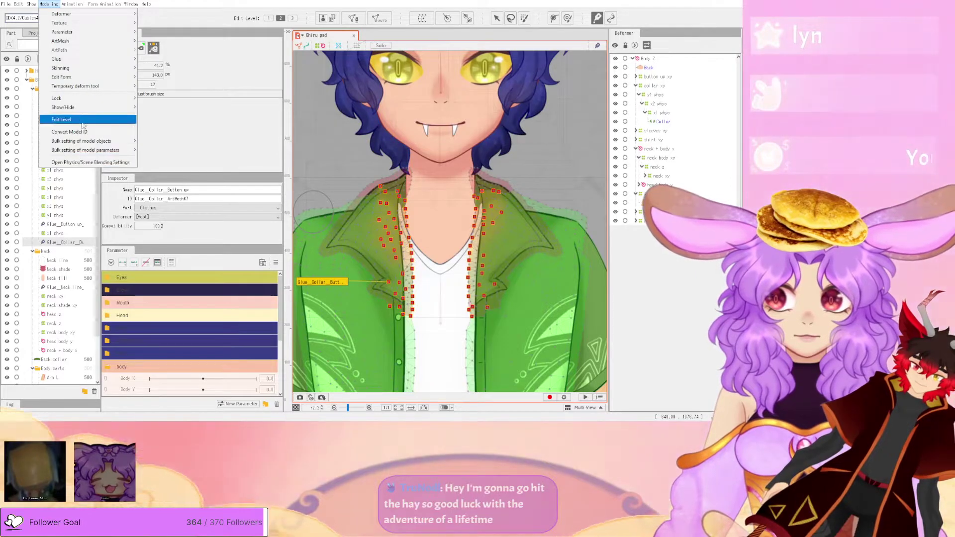
{"action": "left_click", "coordinate": [90, 162]}
{"action": "left_click_drag", "start_coordinate": [528, 203], "coordinate": [715, 106]}
{"action": "left_click", "coordinate": [702, 2]}
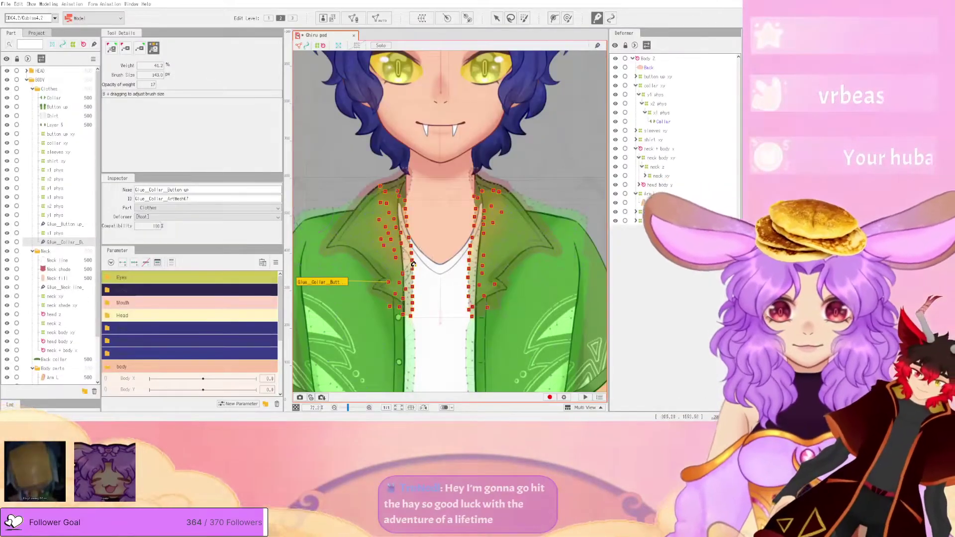
{"action": "scroll", "coordinate": [404, 263], "scroll_direction": "up", "scroll_amount": 2}
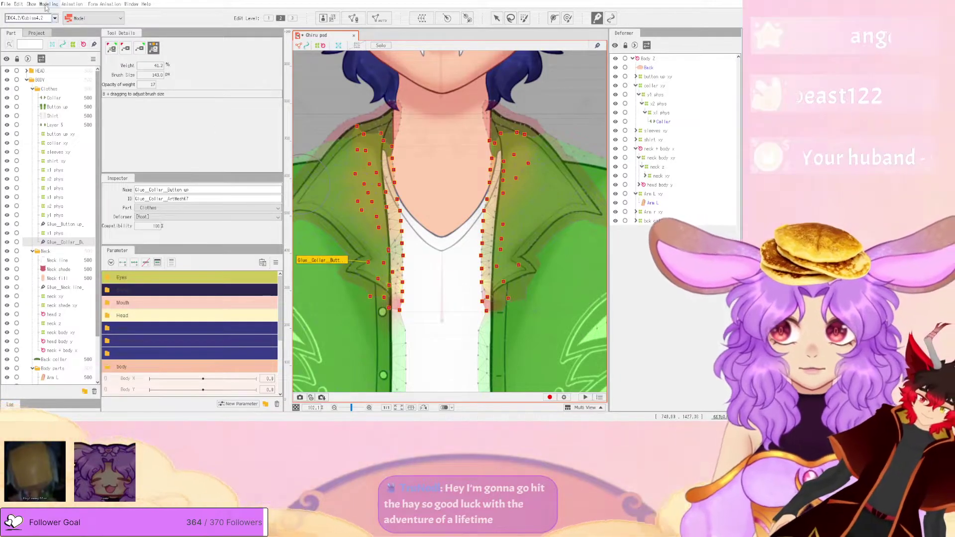
- Swing the model in the physics settings and inspect the collar's lower tip up close against the button-up shirt
{"action": "left_click", "coordinate": [88, 163]}
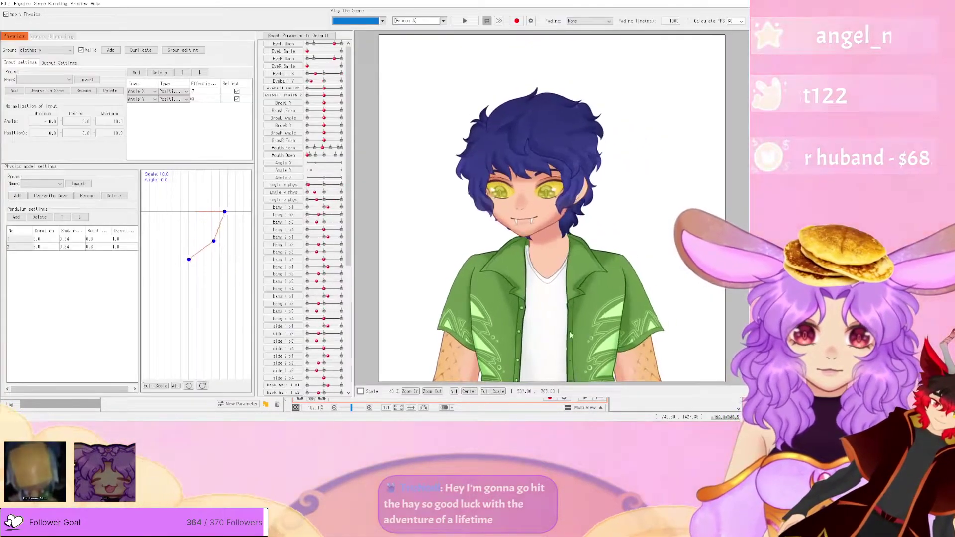
{"action": "left_click_drag", "start_coordinate": [571, 335], "coordinate": [705, 74]}
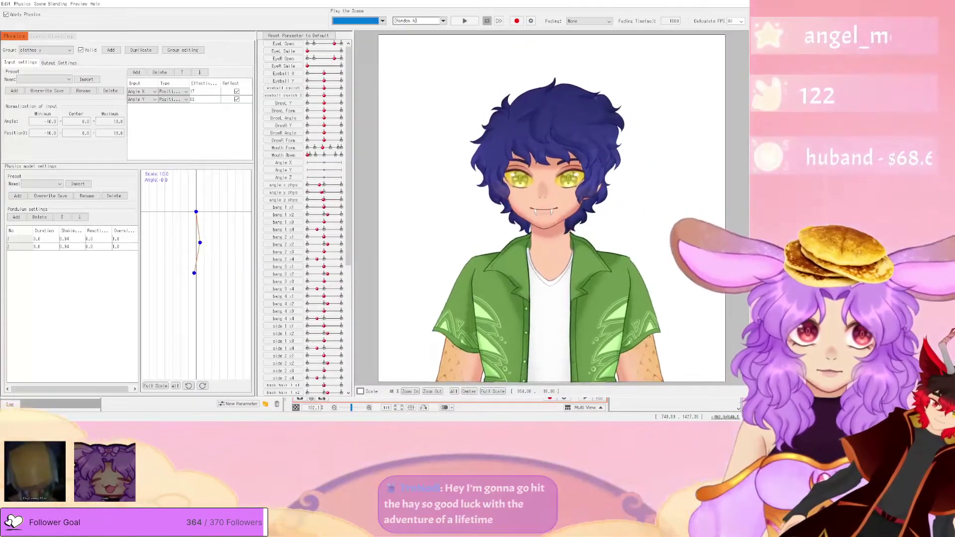
{"action": "left_click", "coordinate": [741, 2]}
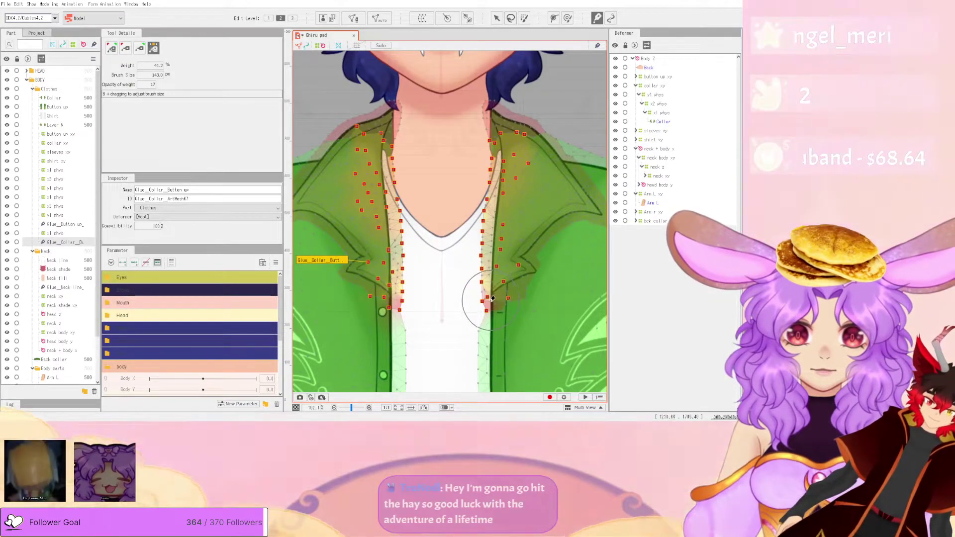
{"action": "left_click", "coordinate": [49, 4]}
{"action": "left_click", "coordinate": [88, 162]}
{"action": "left_click_drag", "start_coordinate": [636, 204], "coordinate": [622, 269]}
{"action": "scroll", "coordinate": [572, 327], "scroll_direction": "up", "scroll_amount": 10}
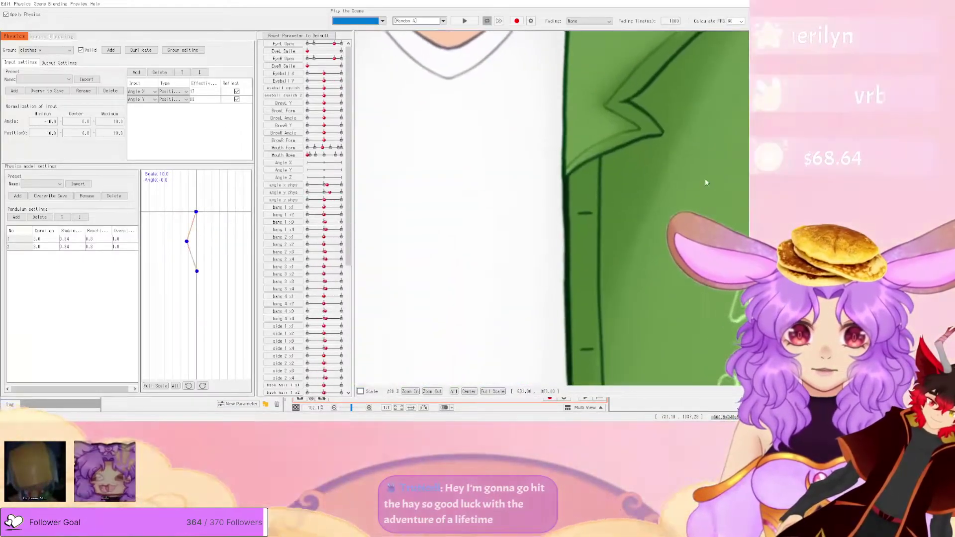
{"action": "left_click", "coordinate": [745, 4]}
{"action": "scroll", "coordinate": [492, 283], "scroll_direction": "down", "scroll_amount": 2}
{"action": "scroll", "coordinate": [521, 292], "scroll_direction": "up", "scroll_amount": 2}
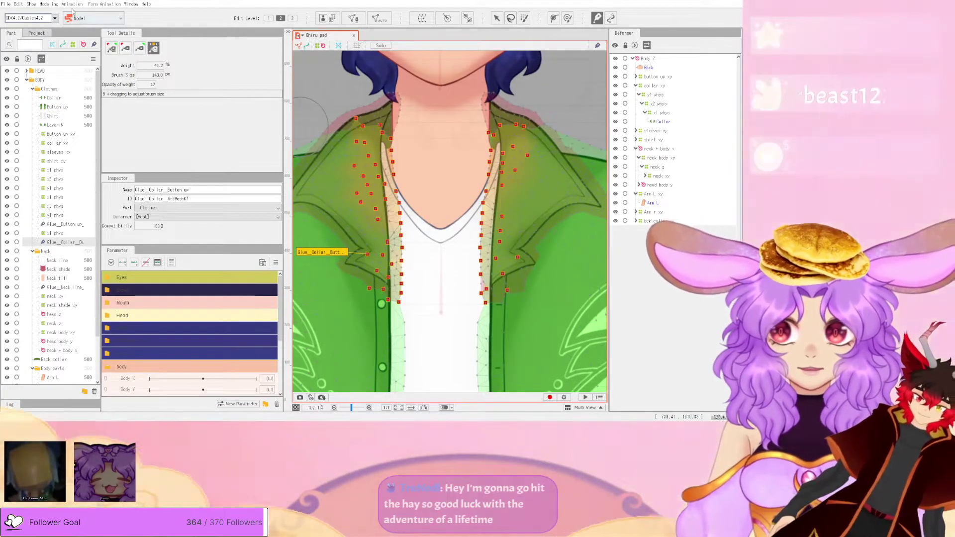
- Repaint the Collar and Button up glue weights red along both inner collar edges and test the movement in the physics settings
{"action": "left_click", "coordinate": [139, 47]}
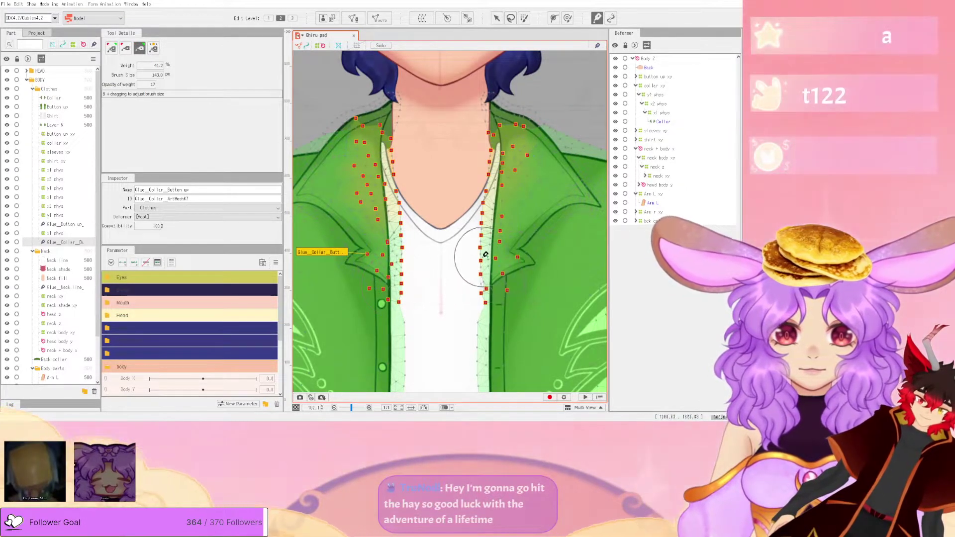
{"action": "left_click_drag", "start_coordinate": [406, 268], "coordinate": [406, 271]}
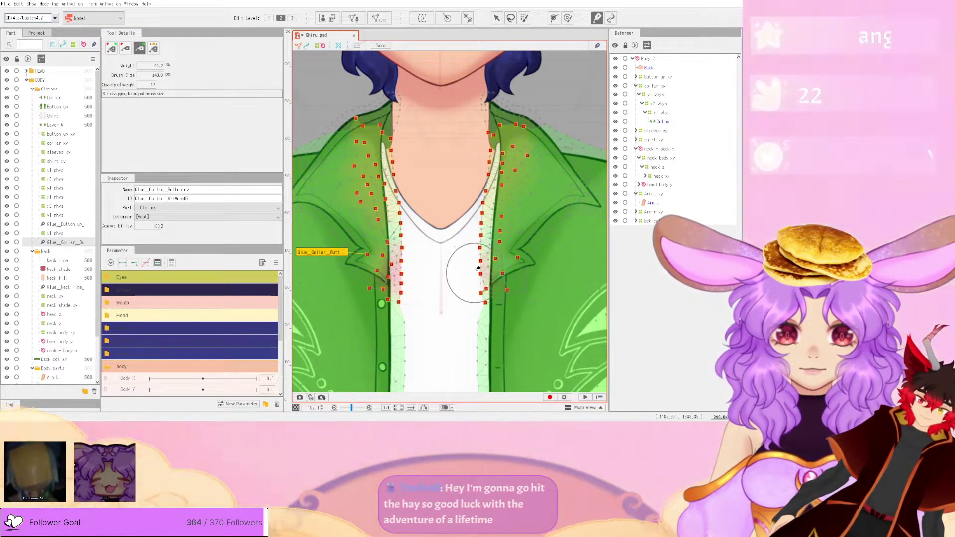
{"action": "left_click", "coordinate": [49, 3]}
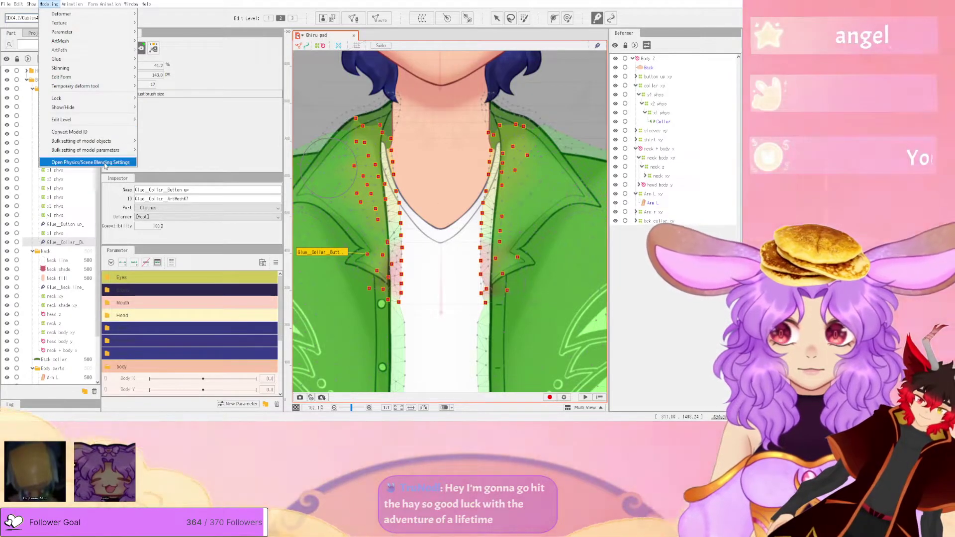
{"action": "left_click", "coordinate": [106, 163]}
{"action": "left_click_drag", "start_coordinate": [600, 262], "coordinate": [532, 210]}
{"action": "left_click", "coordinate": [738, 2]}
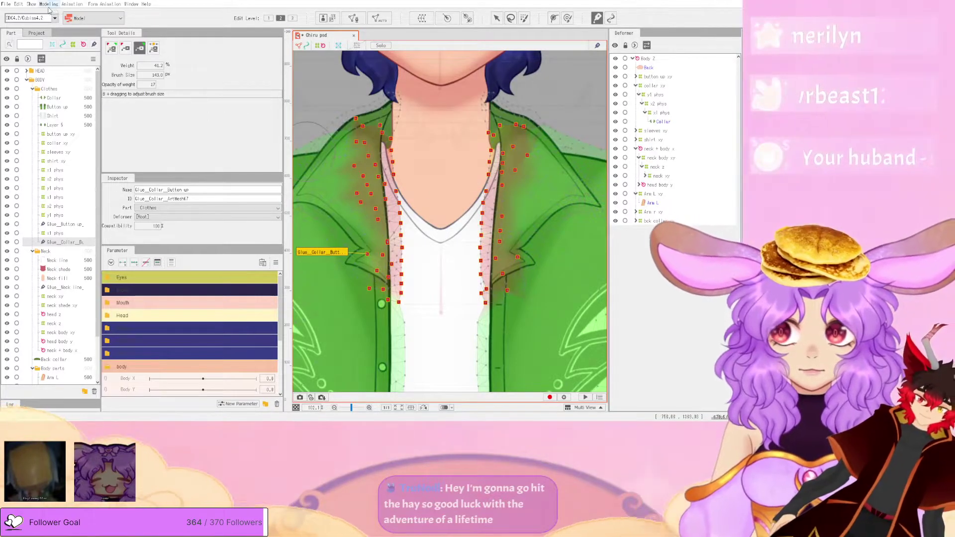
- Swing the model in the physics preview and examine the repainted collar edges where they meet the shirt
{"action": "left_click", "coordinate": [210, 160]}
{"action": "left_click_drag", "start_coordinate": [547, 313], "coordinate": [624, 379]}
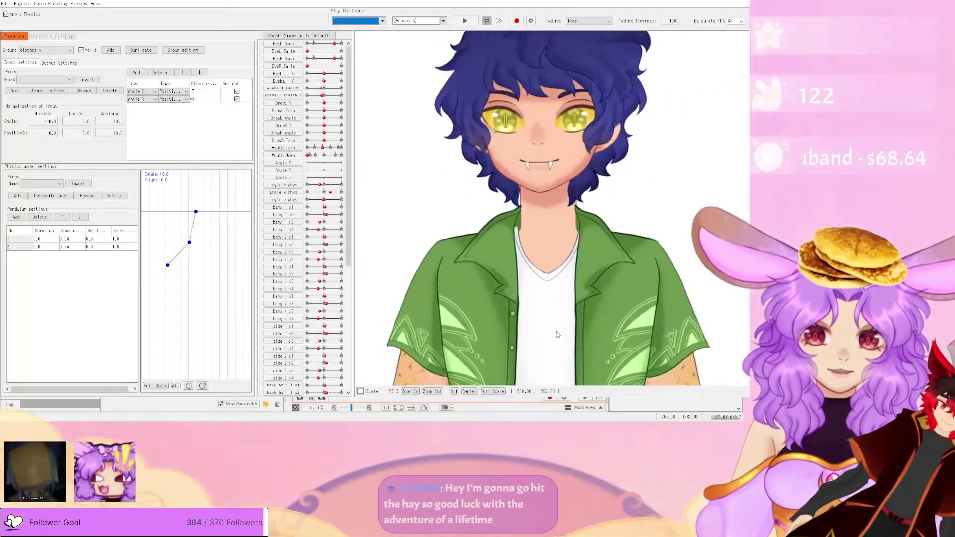
{"action": "scroll", "coordinate": [625, 379], "scroll_direction": "up", "scroll_amount": 3}
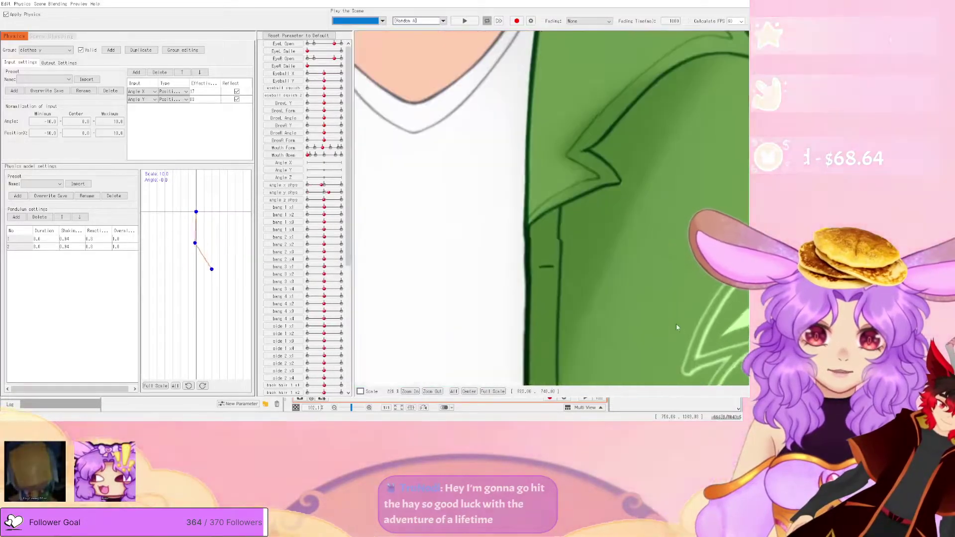
{"action": "scroll", "coordinate": [619, 309], "scroll_direction": "down", "scroll_amount": 1}
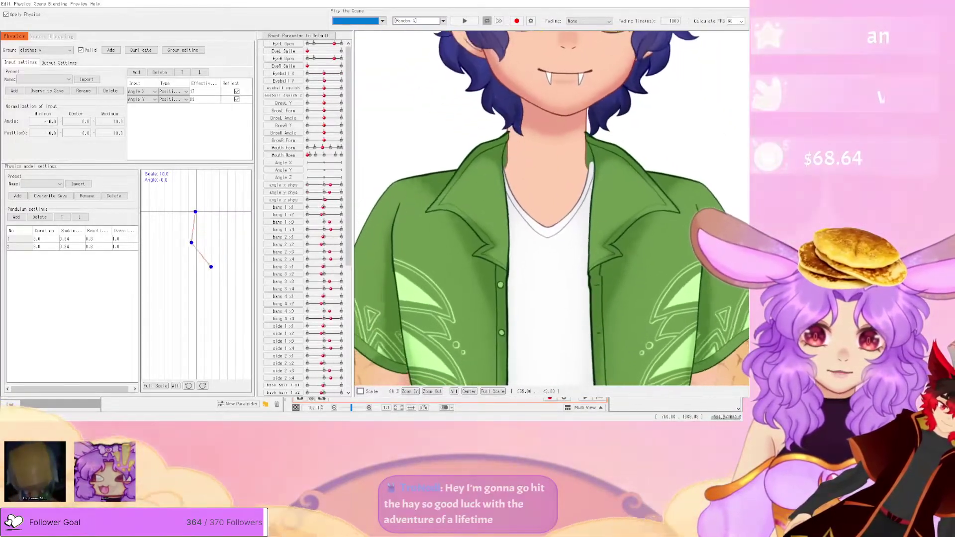
{"action": "key", "text": "alt+Tab"}
{"action": "scroll", "coordinate": [529, 294], "scroll_direction": "up", "scroll_amount": 2}
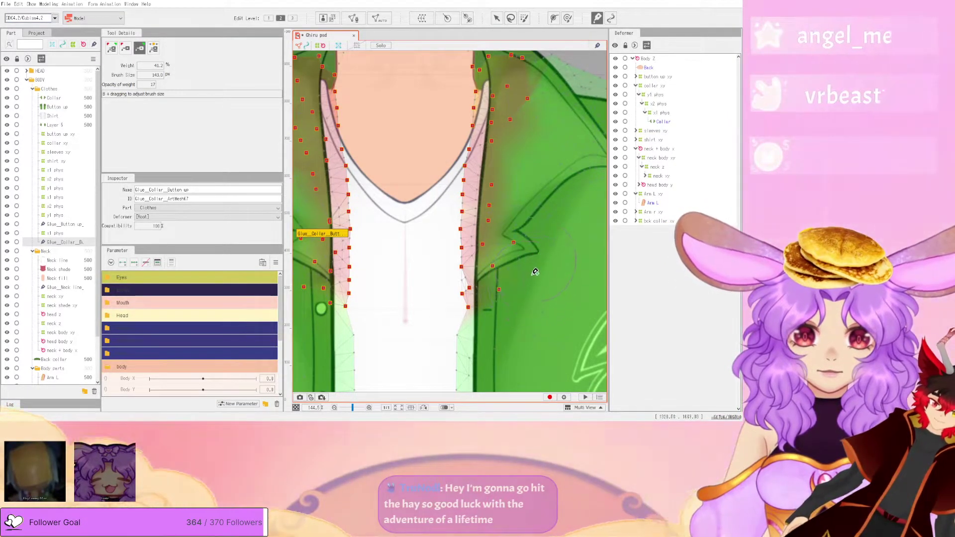
- Recheck the collar's lower tip in an enlarged physics preview while moving the model's head
{"action": "left_click", "coordinate": [49, 4]}
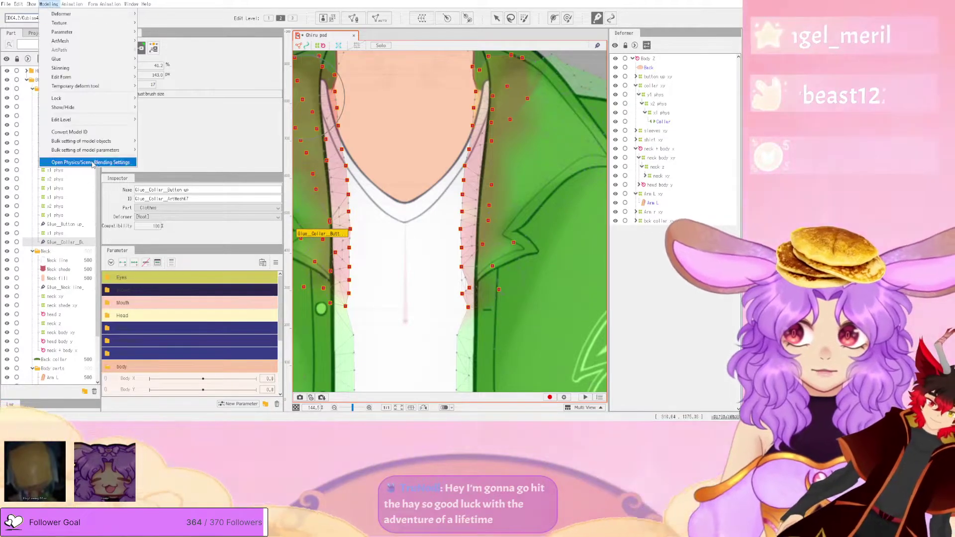
{"action": "left_click", "coordinate": [91, 163]}
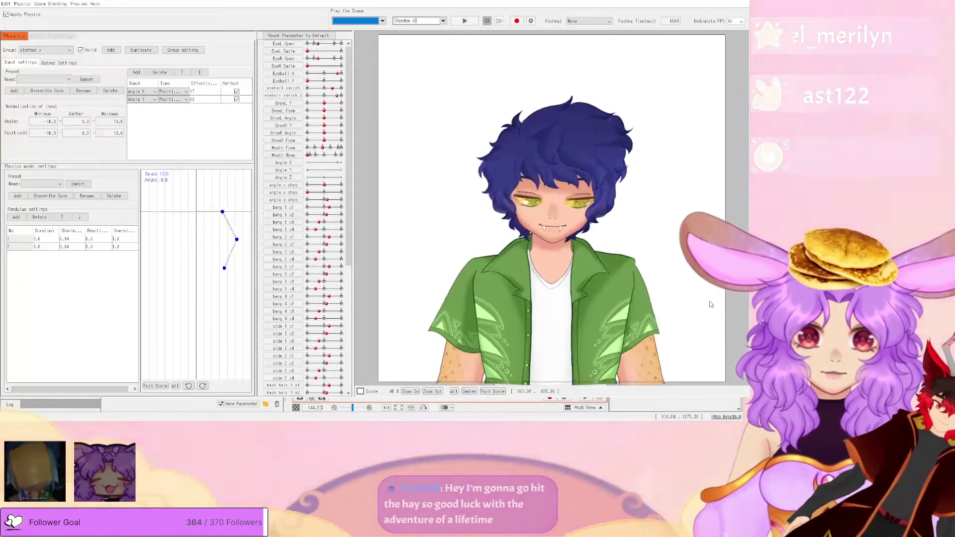
{"action": "left_click_drag", "start_coordinate": [718, 316], "coordinate": [583, 323]}
{"action": "scroll", "coordinate": [577, 327], "scroll_direction": "up", "scroll_amount": 6}
{"action": "key", "text": "alt+Tab"}
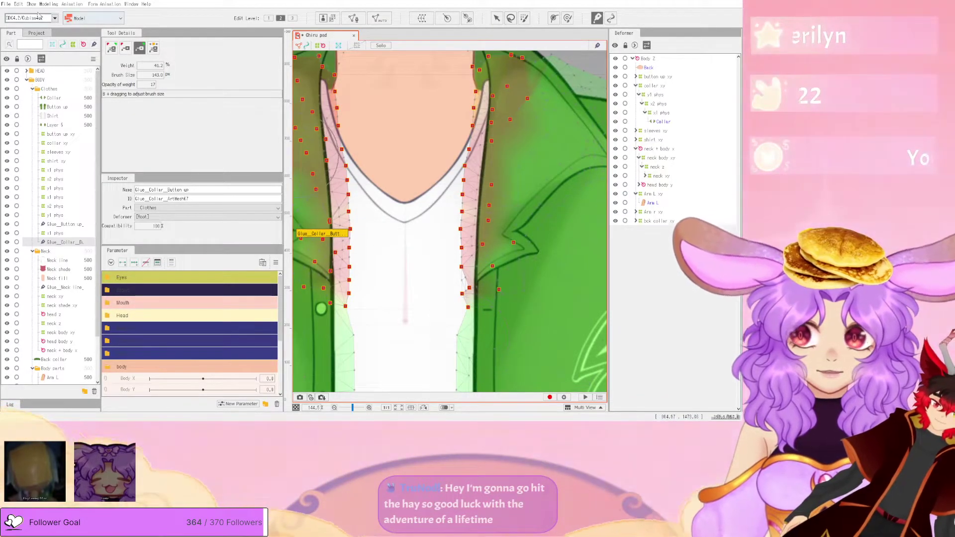
{"action": "left_click", "coordinate": [91, 162]}
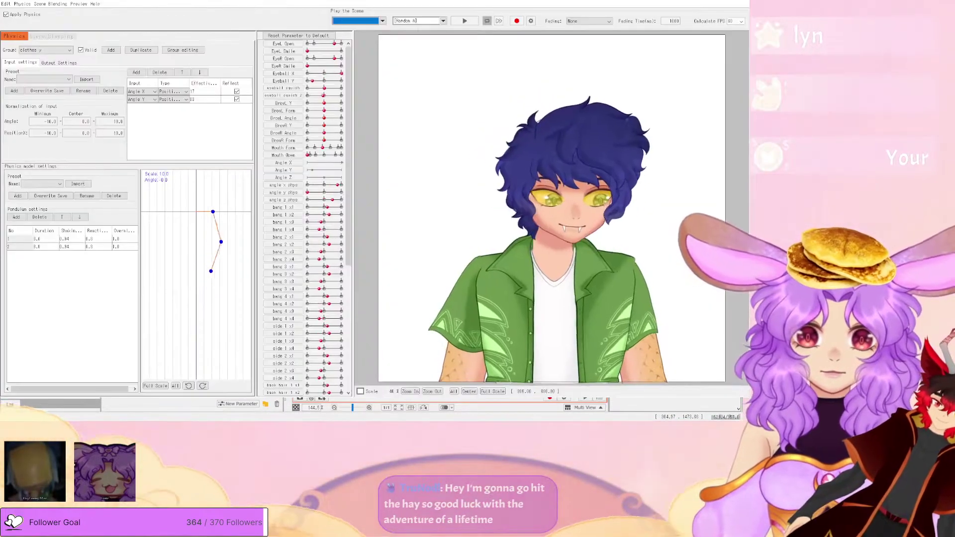
{"action": "key", "text": "Escape"}
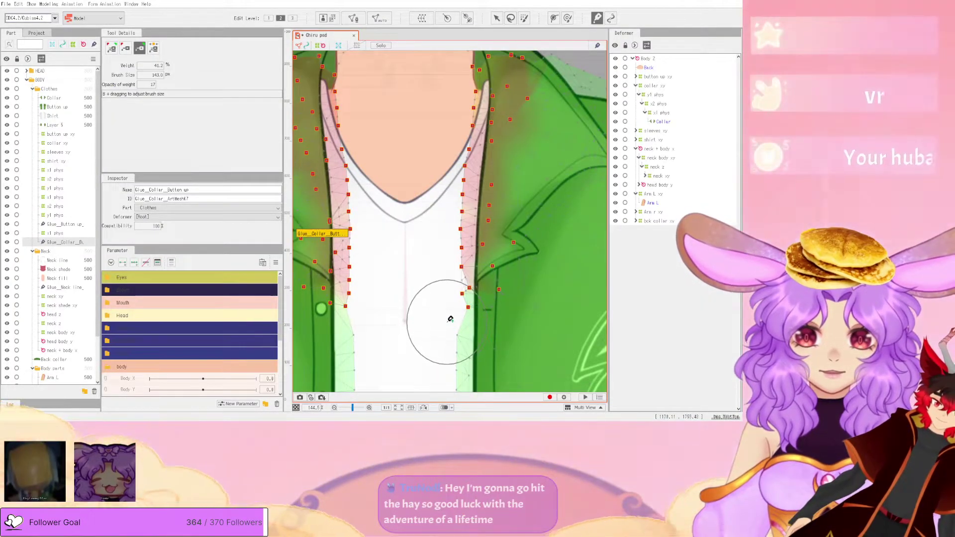
- Touch up the glue weights at the collar's lower corners and test the collar and shirt together in the physics settings
{"action": "left_click", "coordinate": [49, 4]}
{"action": "mouse_move", "coordinate": [95, 144]}
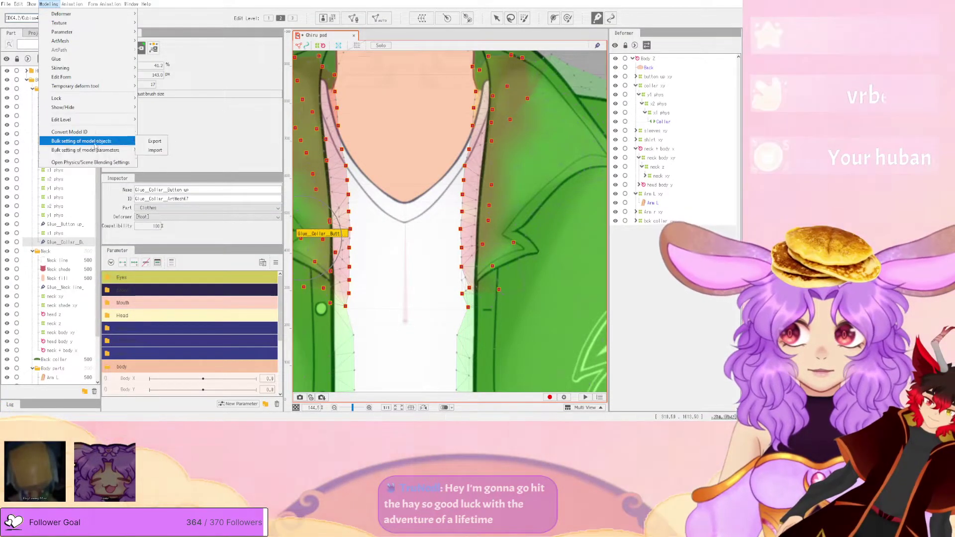
{"action": "left_click", "coordinate": [90, 162]}
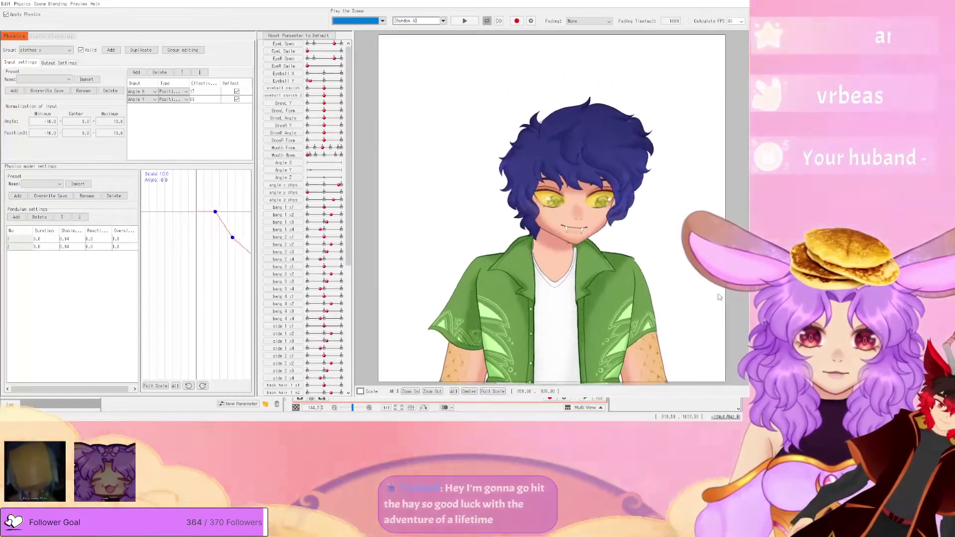
{"action": "scroll", "coordinate": [569, 333], "scroll_direction": "up", "scroll_amount": 6}
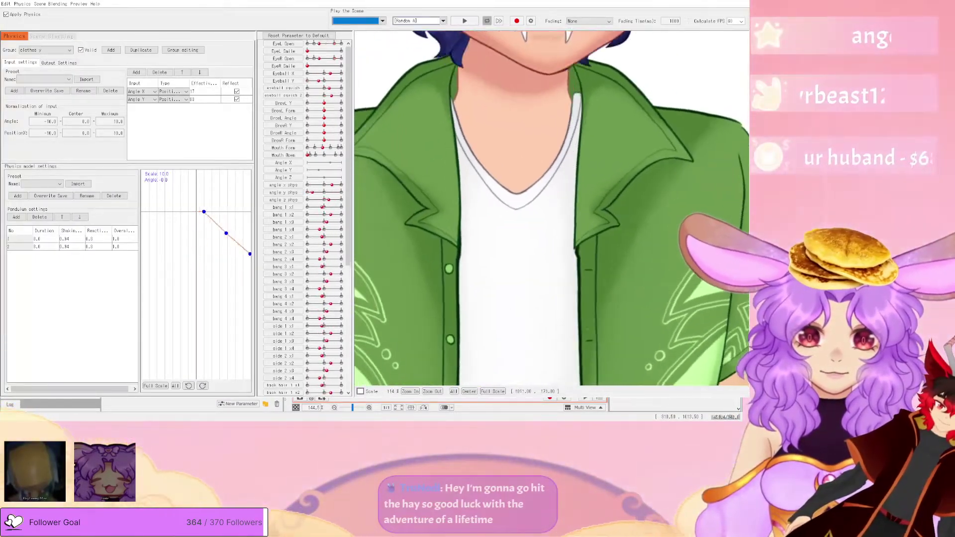
{"action": "left_click", "coordinate": [748, 4]}
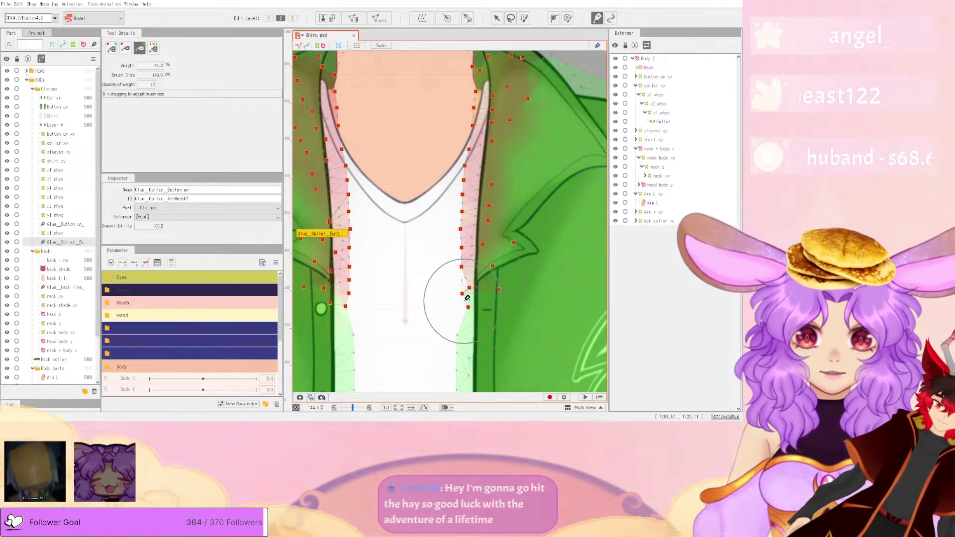
{"action": "left_click", "coordinate": [65, 163]}
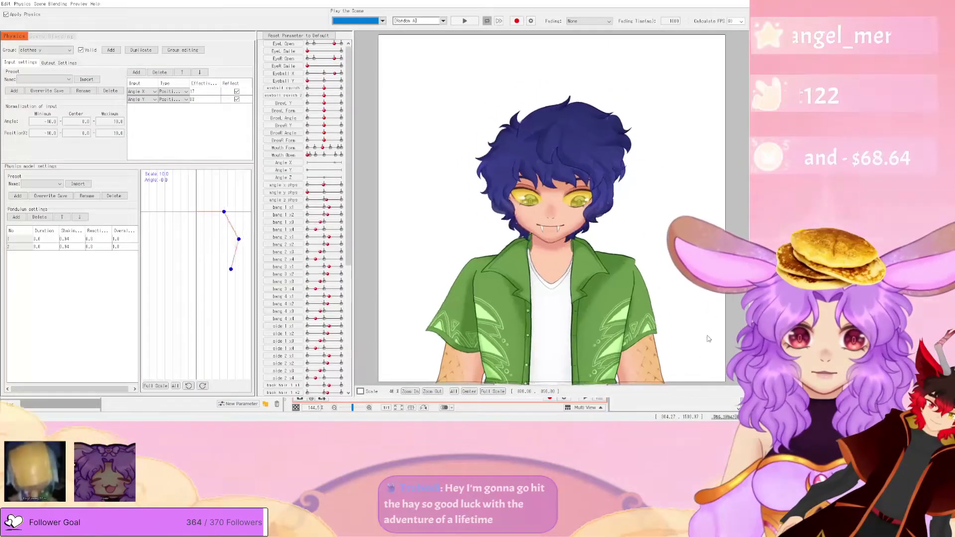
{"action": "left_click_drag", "start_coordinate": [709, 338], "coordinate": [591, 297]}
{"action": "left_click_drag", "start_coordinate": [521, 304], "coordinate": [691, 407]}
{"action": "left_click_drag", "start_coordinate": [790, 519], "coordinate": [857, 204]}
{"action": "left_click", "coordinate": [741, 1]}
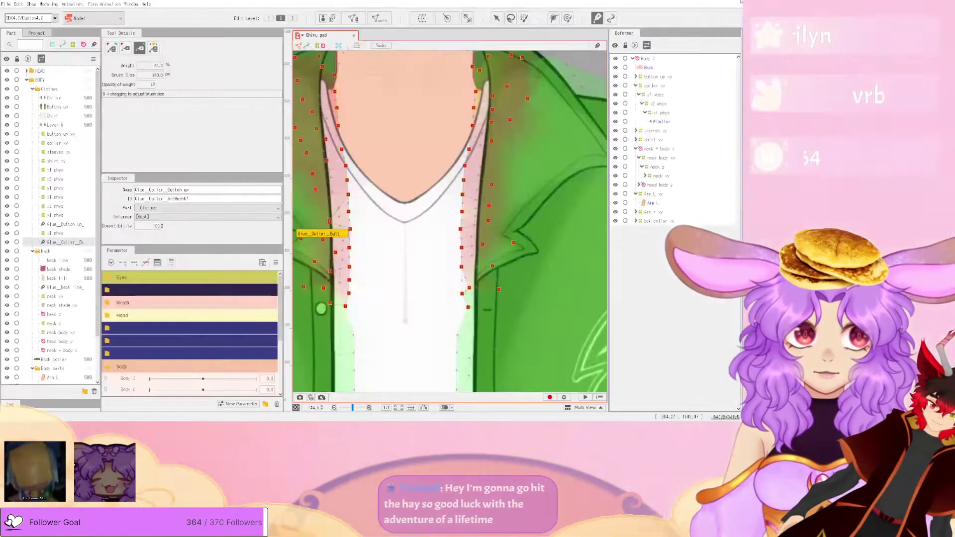
- Edit the Collar mesh by repositioning the vertices around its lower inner tip, and apply the mesh changes
{"action": "left_click", "coordinate": [353, 20]}
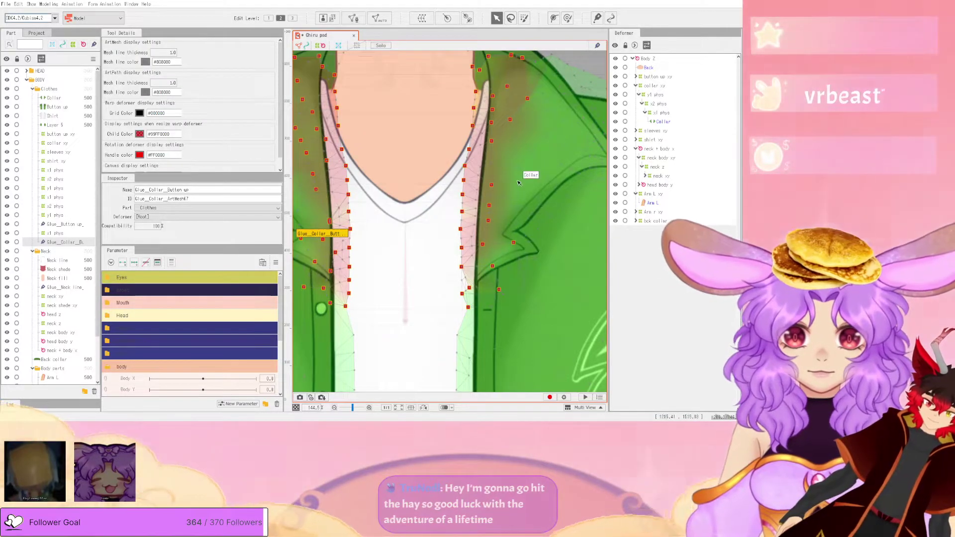
{"action": "left_click", "coordinate": [518, 183]}
{"action": "scroll", "coordinate": [498, 190], "scroll_direction": "down", "scroll_amount": 3}
{"action": "left_click", "coordinate": [353, 18]}
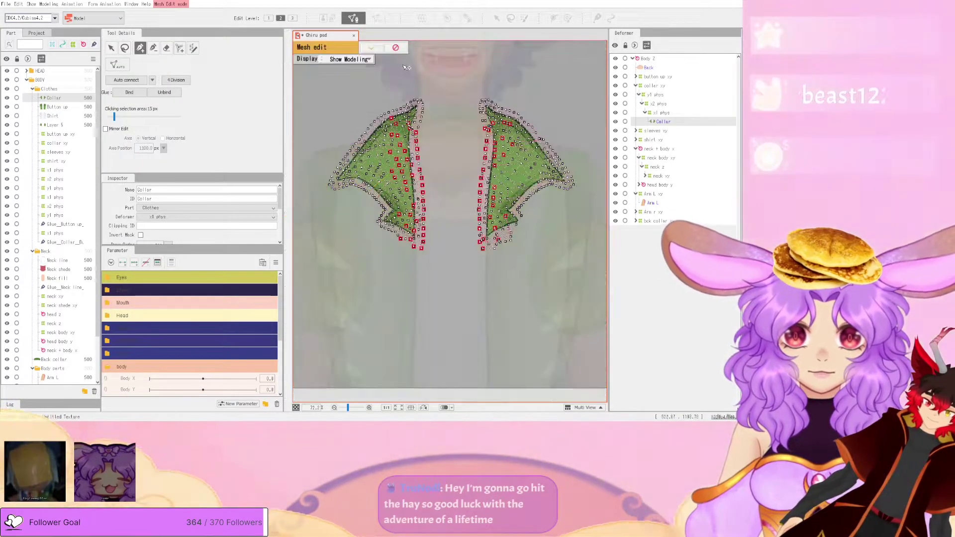
{"action": "scroll", "coordinate": [482, 239], "scroll_direction": "up", "scroll_amount": 6}
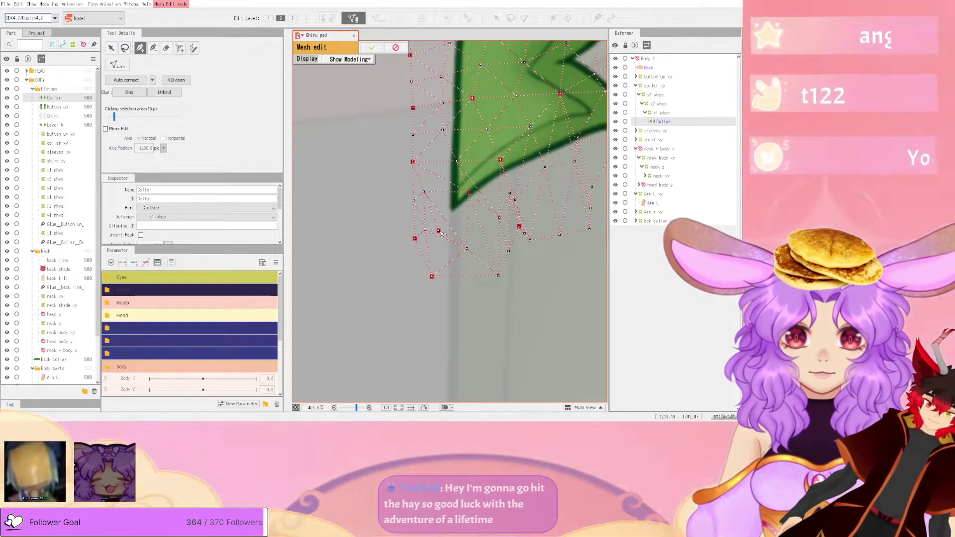
{"action": "left_click_drag", "start_coordinate": [439, 231], "coordinate": [452, 240]}
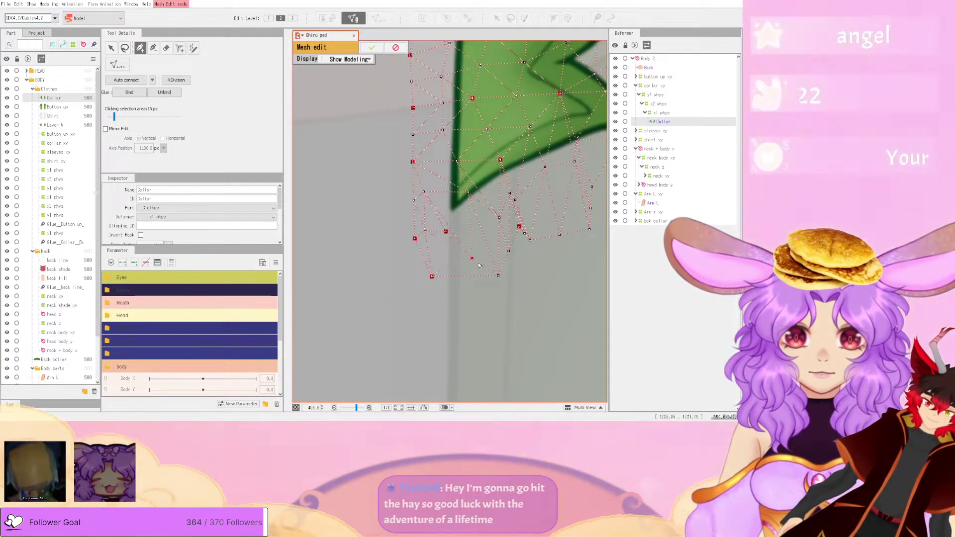
{"action": "left_click_drag", "start_coordinate": [424, 193], "coordinate": [448, 204]}
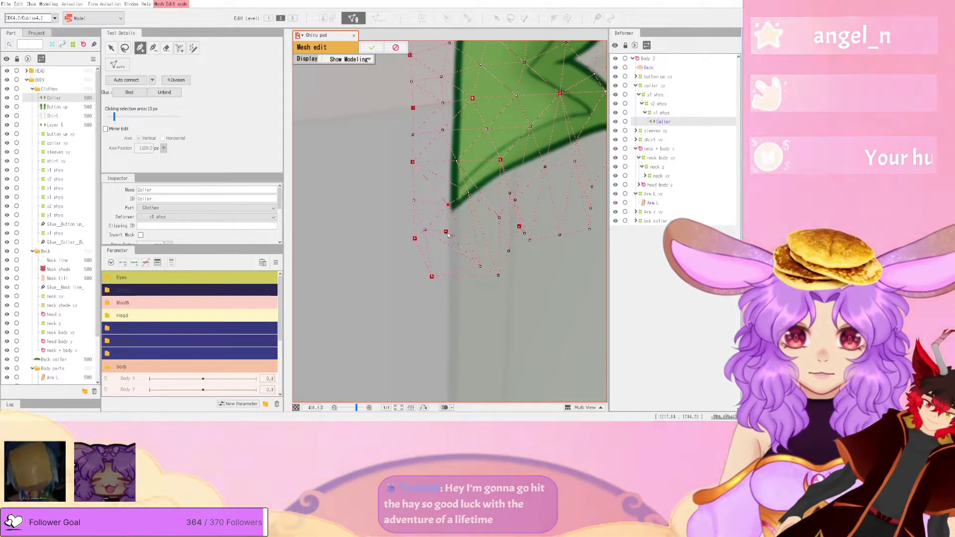
{"action": "left_click", "coordinate": [372, 49]}
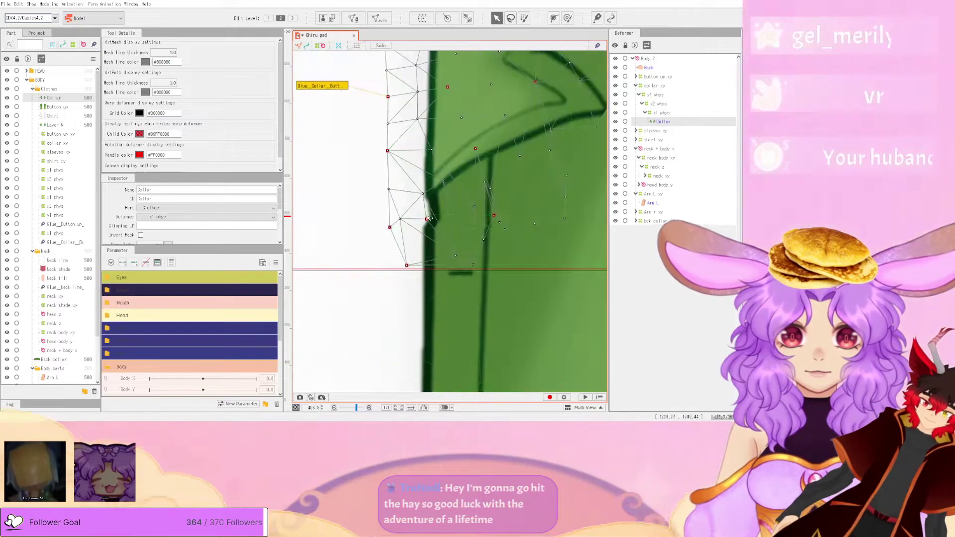
- Move the glued Collar vertex near the lower tip off the shirt's front edge and test it in the physics settings
{"action": "left_click_drag", "start_coordinate": [422, 215], "coordinate": [412, 214]}
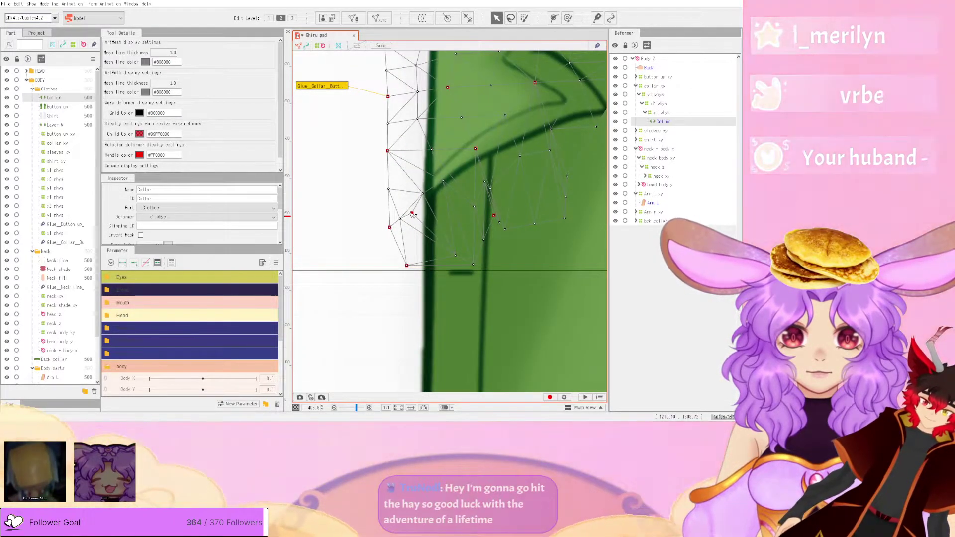
{"action": "scroll", "coordinate": [413, 213], "scroll_direction": "down", "scroll_amount": 4}
{"action": "left_click", "coordinate": [49, 4]}
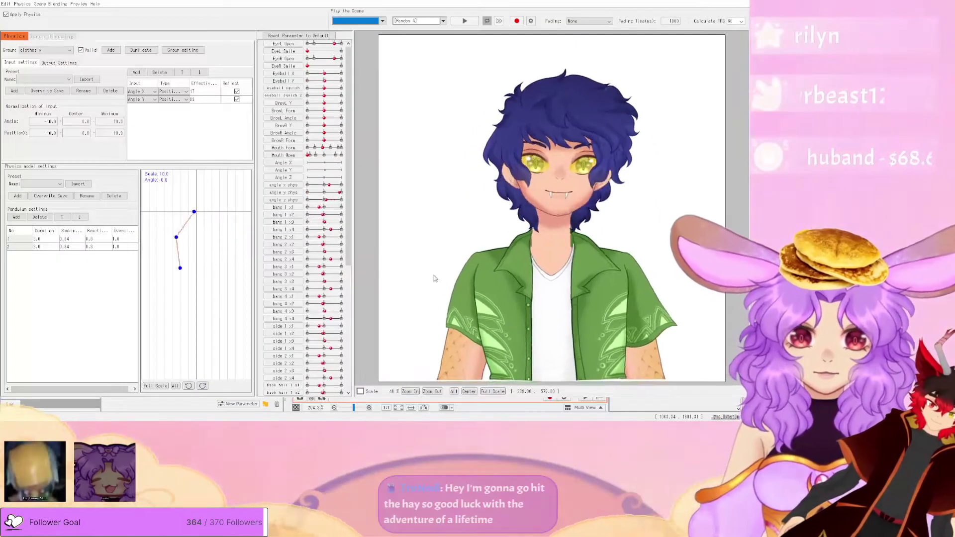
{"action": "left_click_drag", "start_coordinate": [412, 275], "coordinate": [553, 224]}
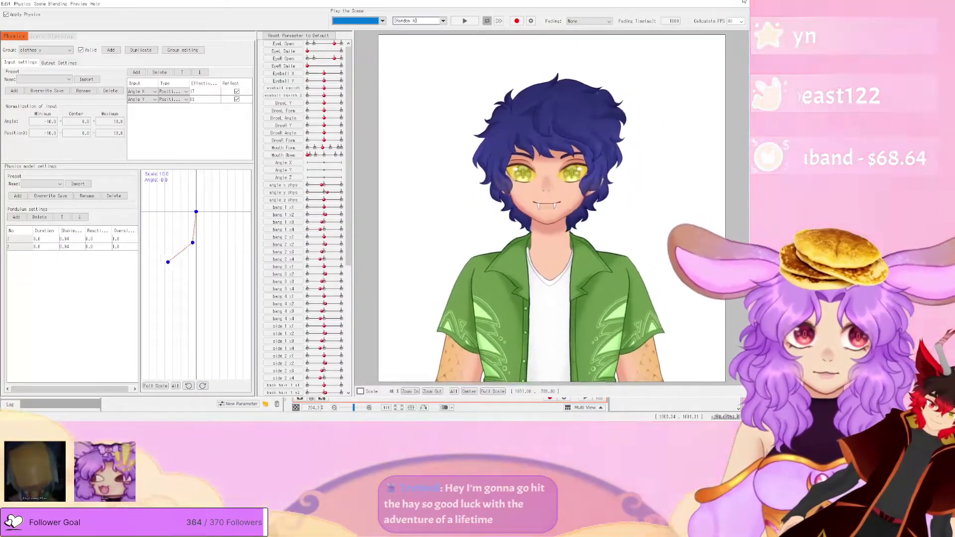
{"action": "key", "text": "alt+F4"}
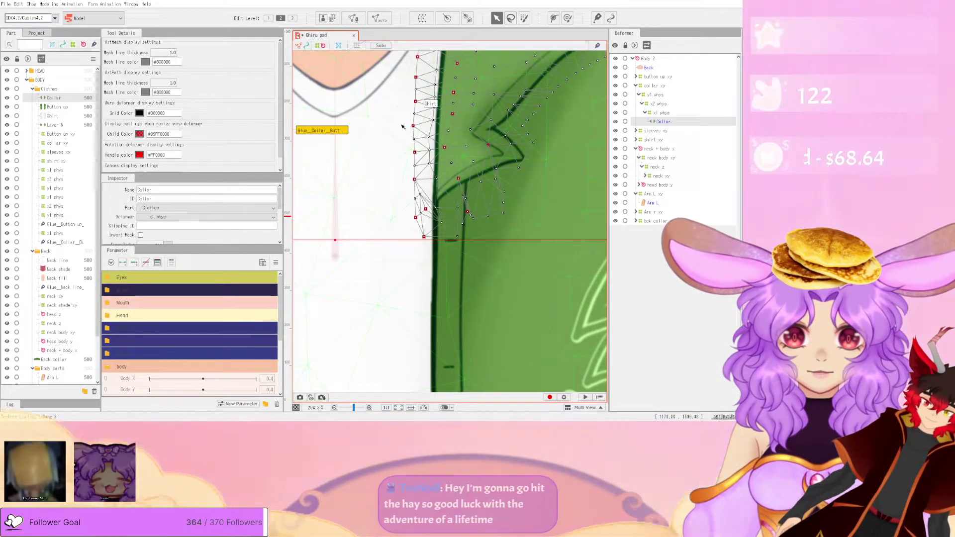
{"action": "left_click", "coordinate": [48, 4]}
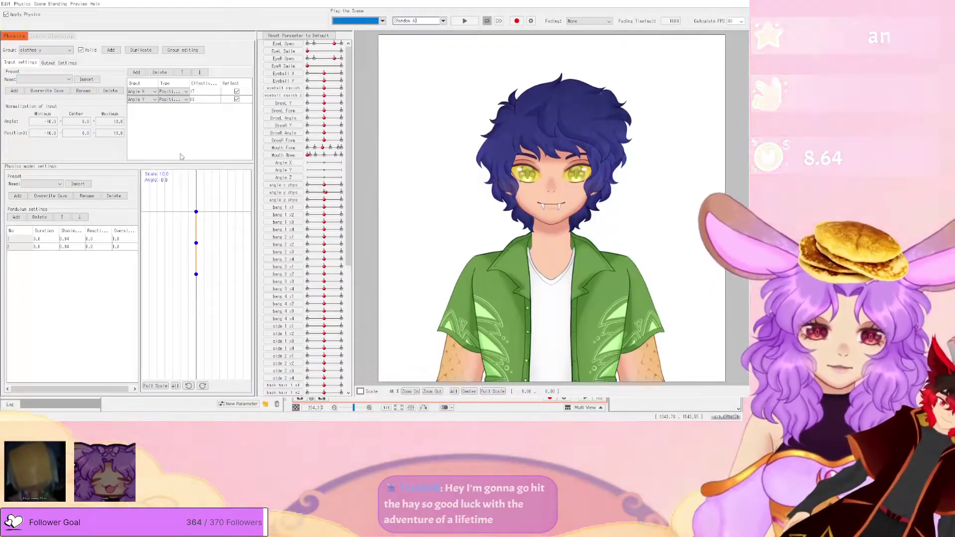
- Fine-tune the glue weights around the collar's lower tip, testing the collar and shirt in the physics settings with head movements
{"action": "scroll", "coordinate": [562, 293], "scroll_direction": "up", "scroll_amount": 4}
{"action": "left_click_drag", "start_coordinate": [548, 273], "coordinate": [469, 255]}
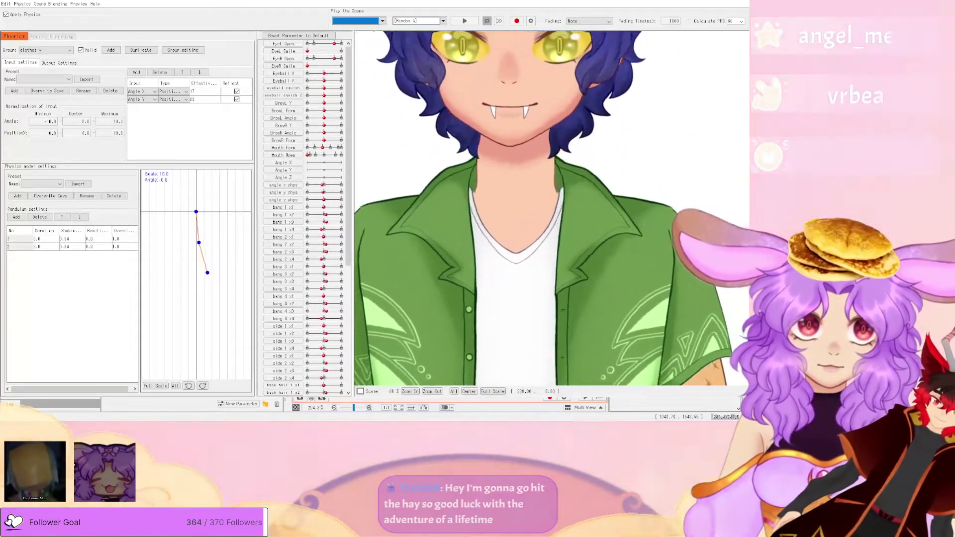
{"action": "key", "text": "alt+Tab"}
{"action": "left_click", "coordinate": [339, 133]}
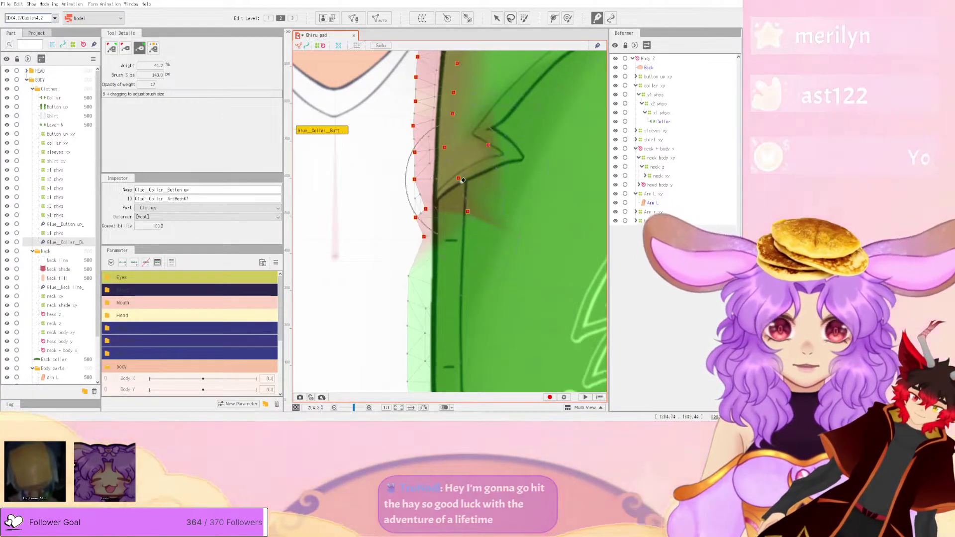
{"action": "left_click", "coordinate": [81, 162]}
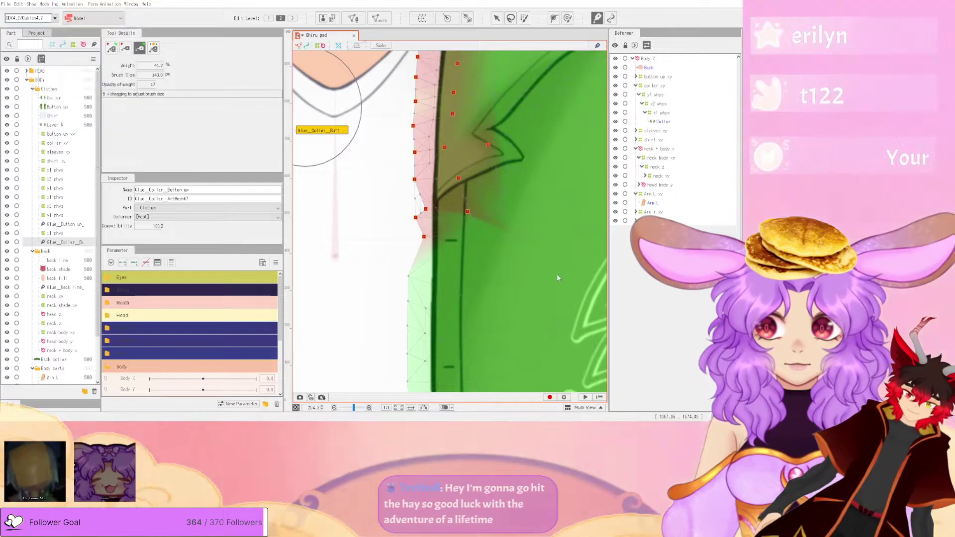
{"action": "left_click_drag", "start_coordinate": [502, 274], "coordinate": [736, 147]}
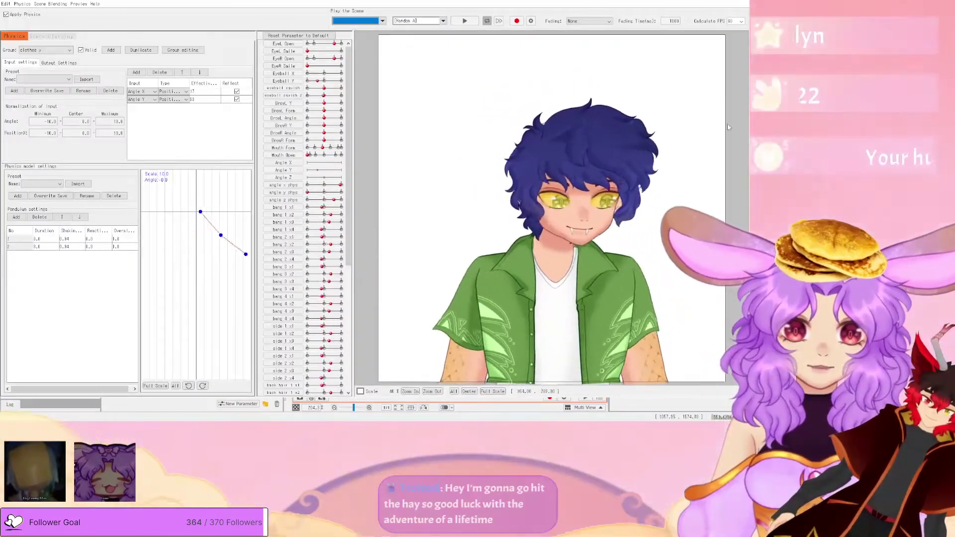
{"action": "left_click", "coordinate": [739, 1]}
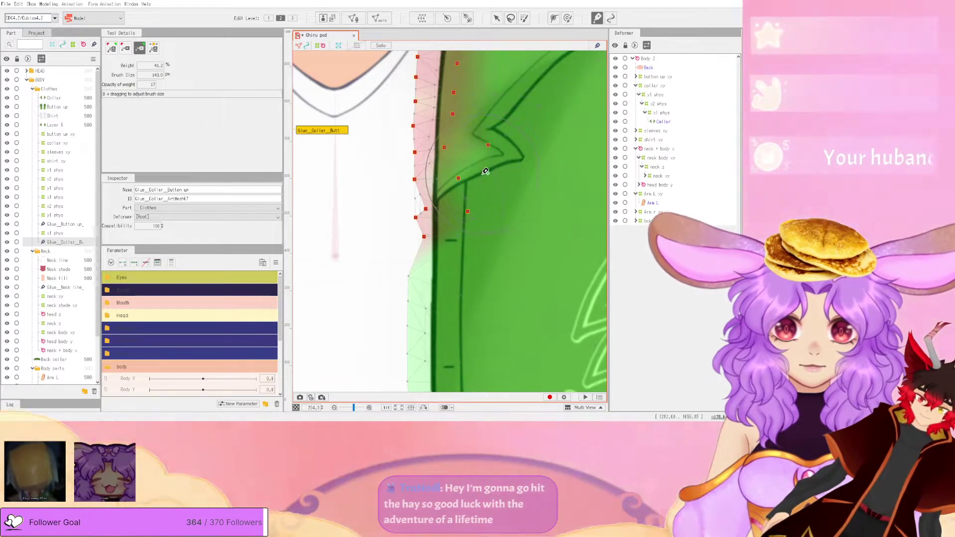
{"action": "left_click", "coordinate": [54, 4]}
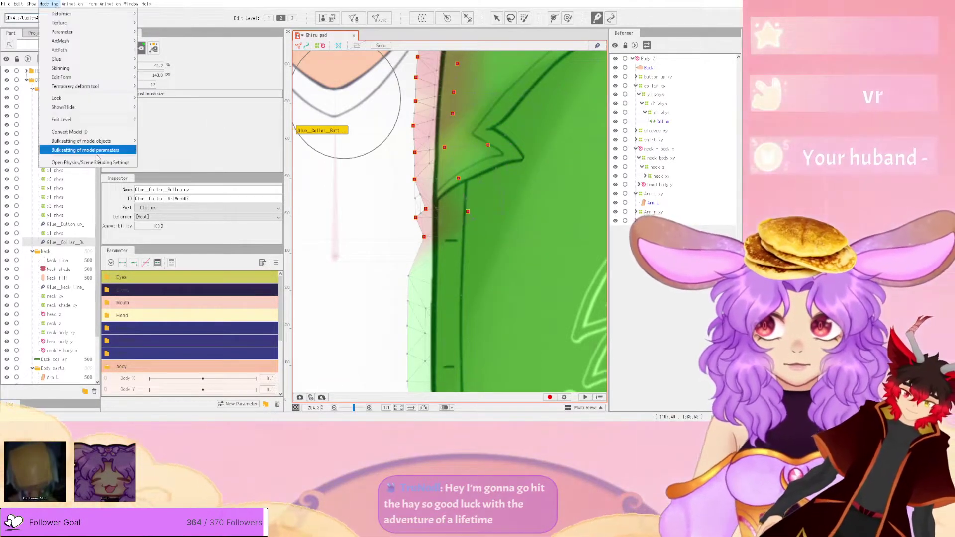
{"action": "left_click", "coordinate": [94, 162]}
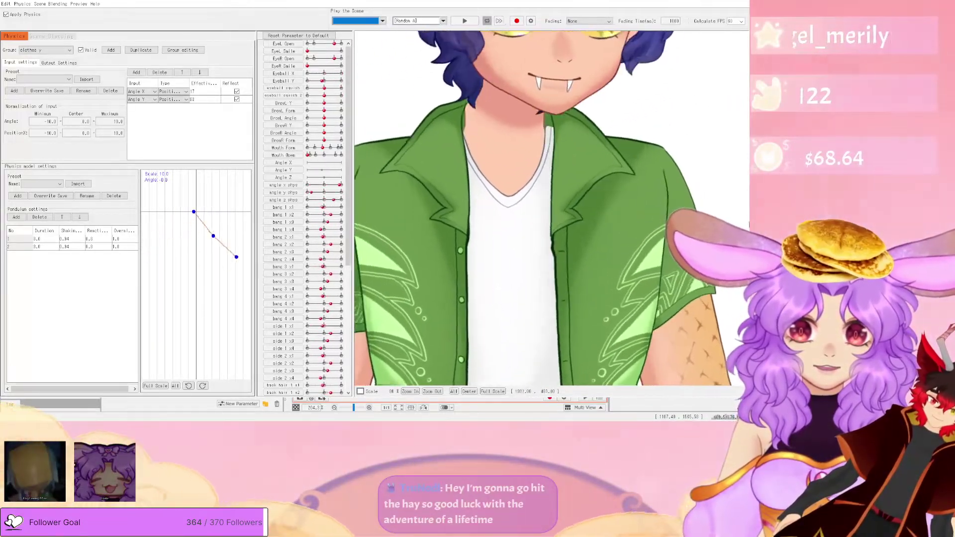
{"action": "left_click", "coordinate": [739, 4]}
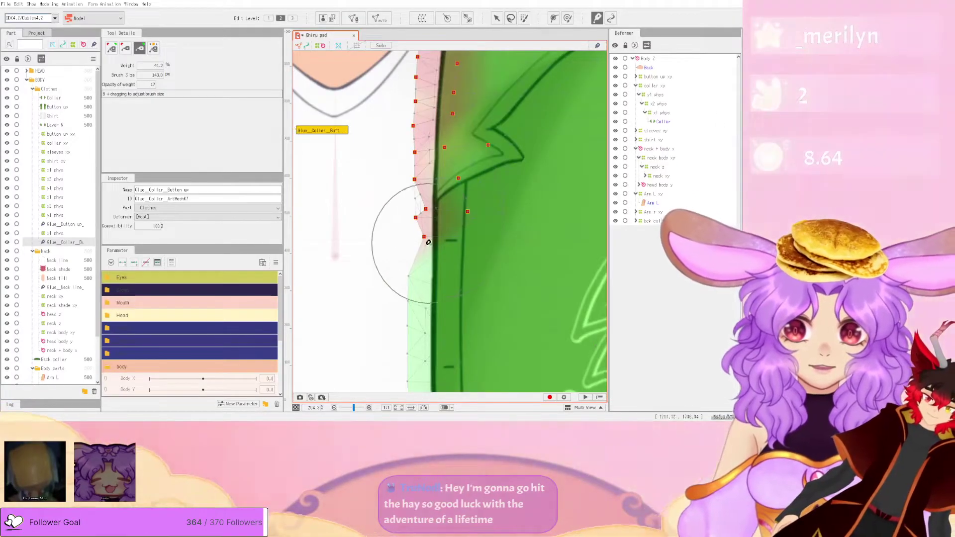
- Open the Collar mesh for editing around the glued vertices at its lower inner tip
{"action": "key", "text": "v"}
{"action": "left_click", "coordinate": [455, 146]}
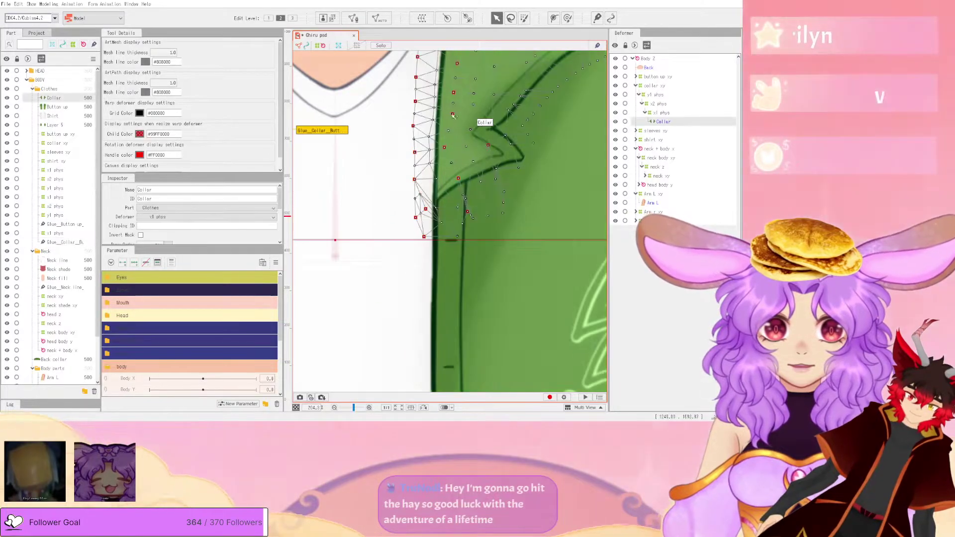
{"action": "left_click", "coordinate": [352, 18]}
{"action": "scroll", "coordinate": [430, 211], "scroll_direction": "up", "scroll_amount": 5}
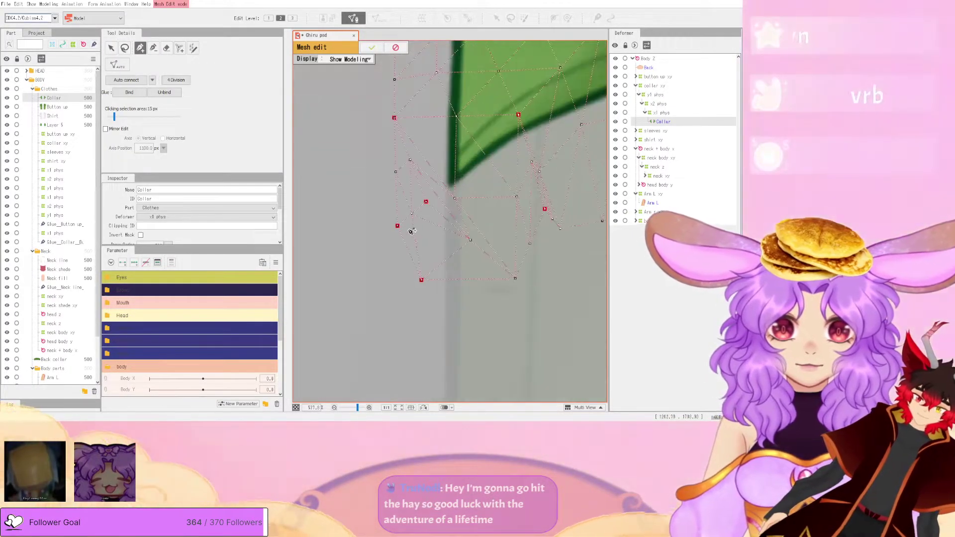
- Move the Collar mesh's lower vertices below the lapel tip to reshape its bottom edge, and apply the mesh edit
{"action": "left_click_drag", "start_coordinate": [394, 256], "coordinate": [395, 279]}
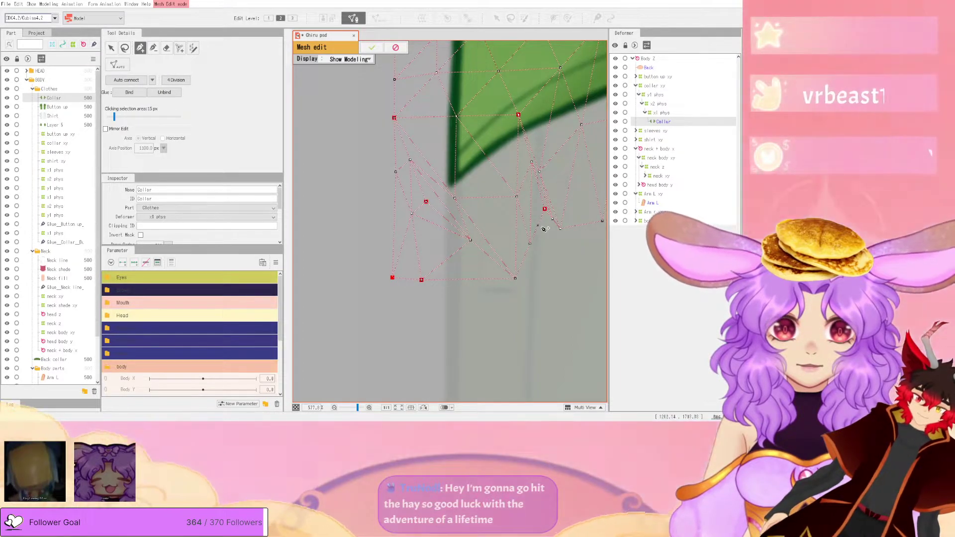
{"action": "left_click_drag", "start_coordinate": [544, 220], "coordinate": [490, 218]}
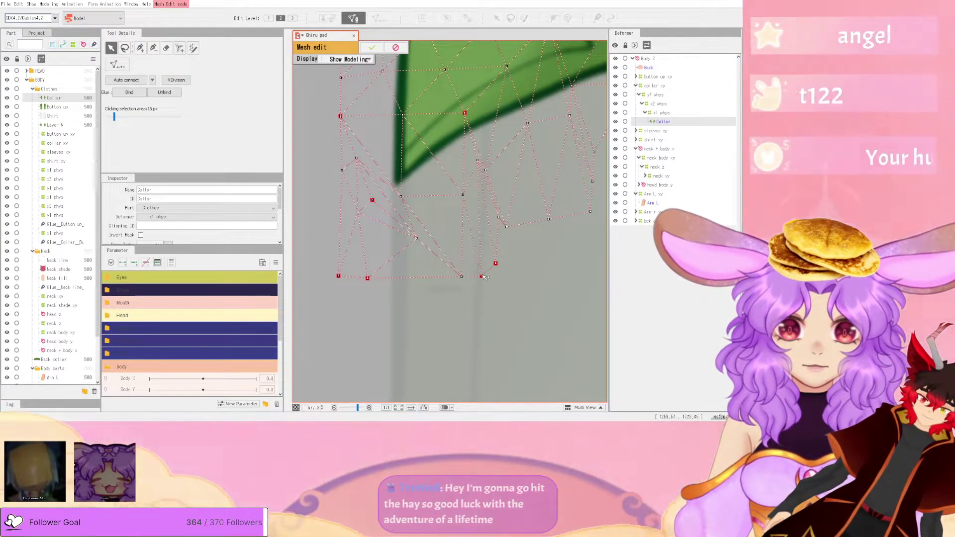
{"action": "left_click_drag", "start_coordinate": [509, 228], "coordinate": [555, 252]}
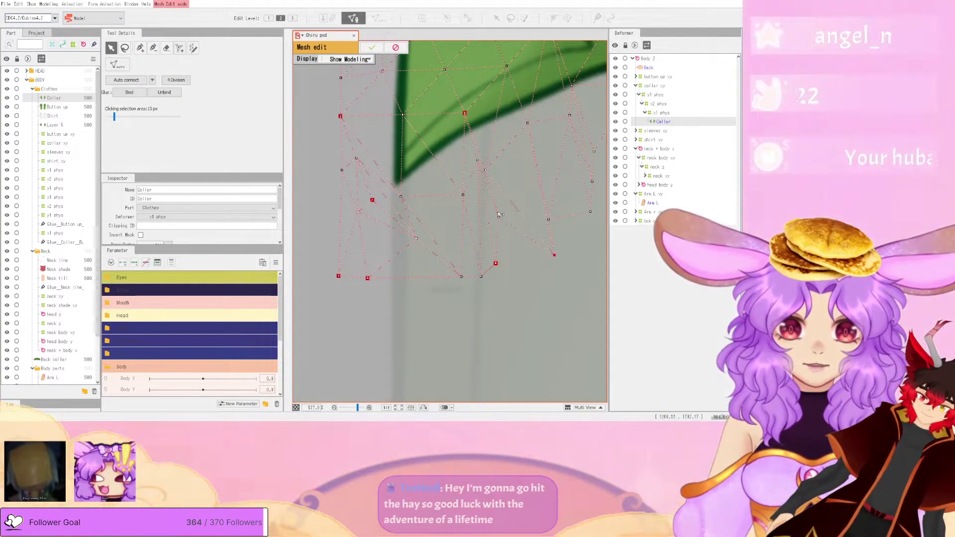
{"action": "left_click_drag", "start_coordinate": [496, 264], "coordinate": [502, 276]}
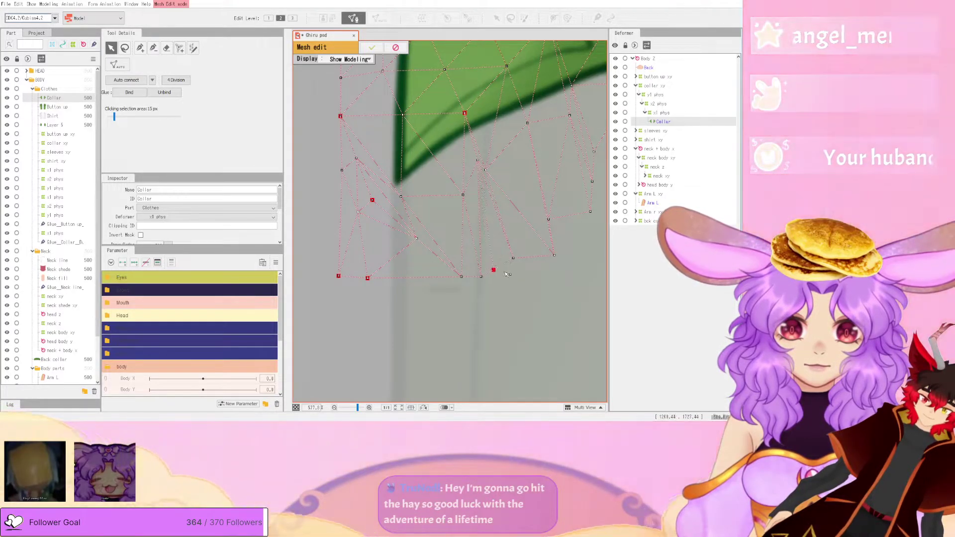
{"action": "left_click_drag", "start_coordinate": [555, 256], "coordinate": [542, 246]}
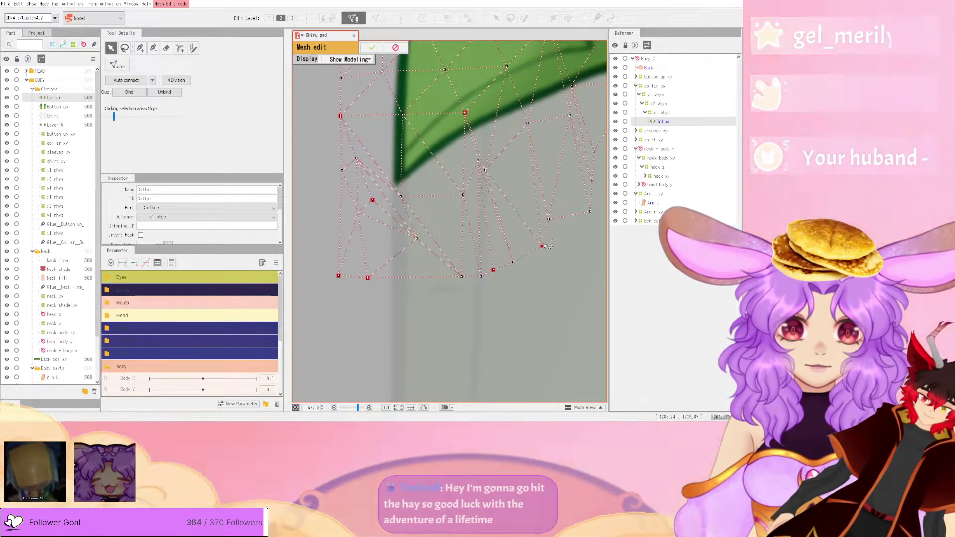
{"action": "left_click", "coordinate": [377, 50]}
{"action": "scroll", "coordinate": [443, 158], "scroll_direction": "down", "scroll_amount": 4}
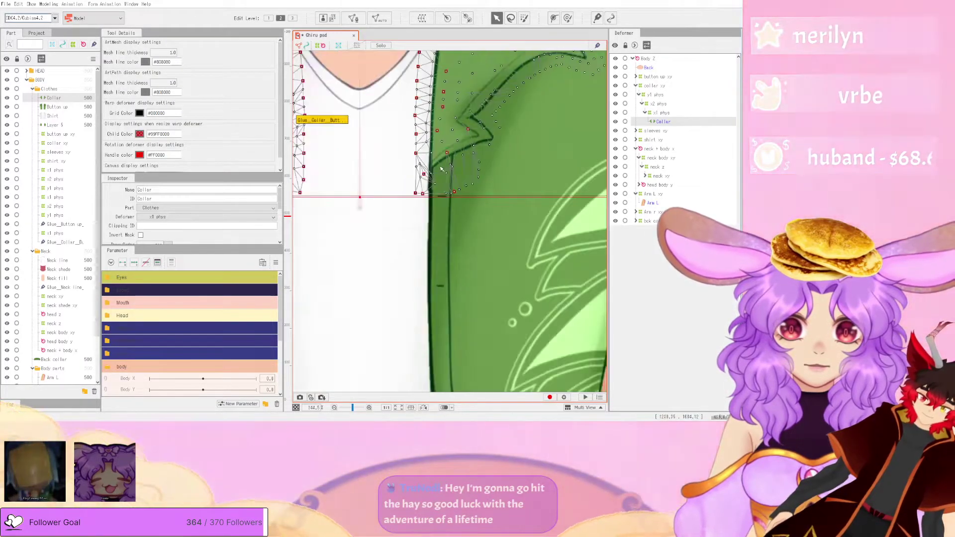
{"action": "scroll", "coordinate": [441, 174], "scroll_direction": "up", "scroll_amount": 3}
{"action": "left_click_drag", "start_coordinate": [495, 221], "coordinate": [493, 211]}
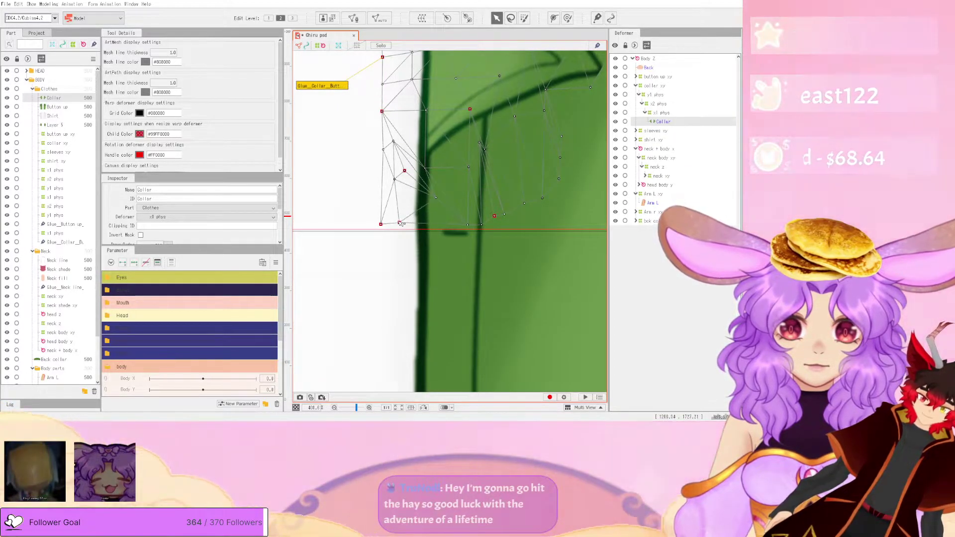
{"action": "scroll", "coordinate": [401, 231], "scroll_direction": "down", "scroll_amount": 10}
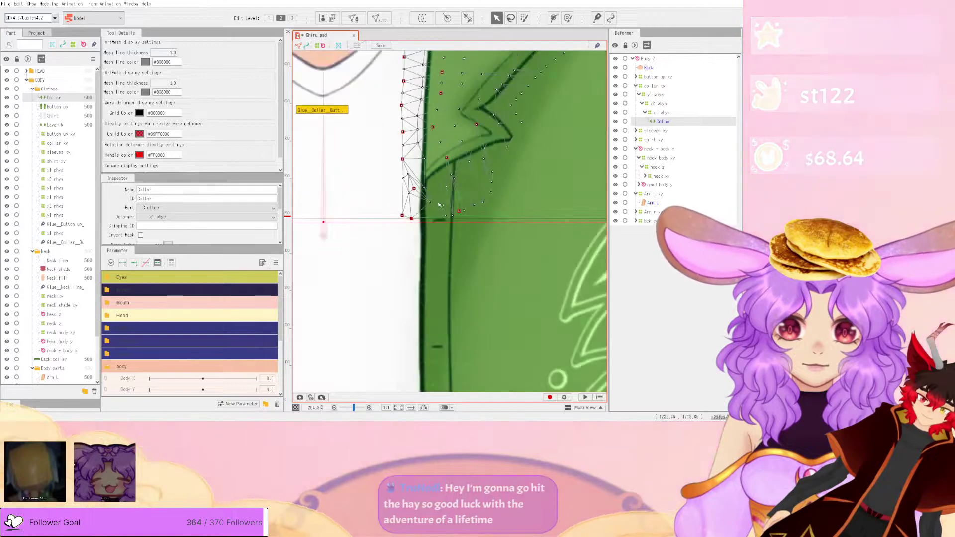
- Preview the clothes physics in the physics settings by swinging the model, and return to the modeling view
{"action": "left_click", "coordinate": [58, 3]}
{"action": "left_click", "coordinate": [84, 150]}
{"action": "left_click_drag", "start_coordinate": [601, 219], "coordinate": [748, 35]}
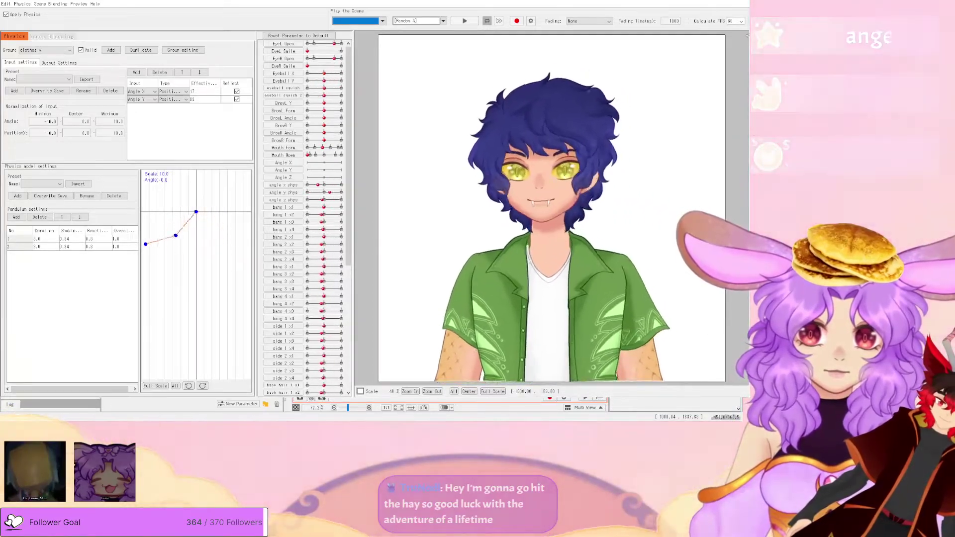
{"action": "left_click", "coordinate": [740, 1]}
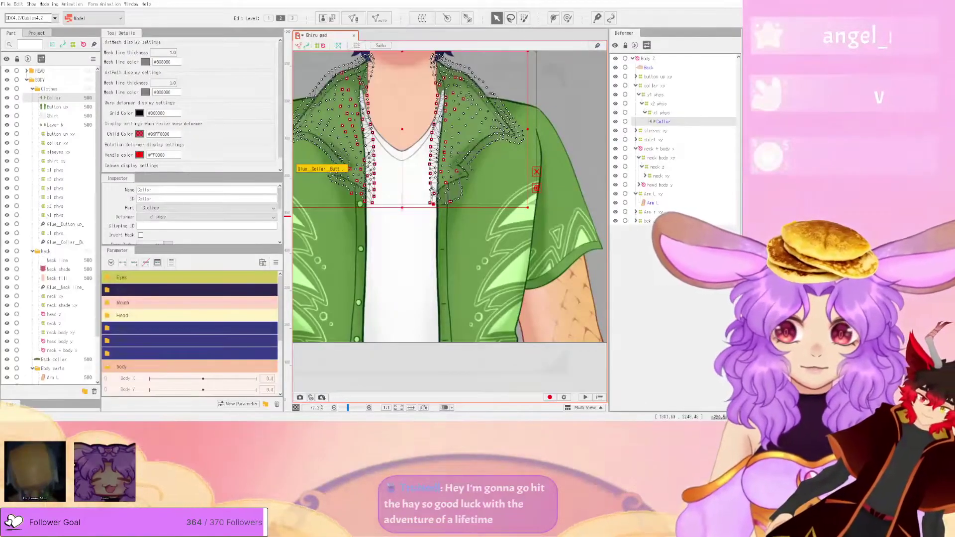
- Sweep the cloth x2 parameter, leave it at 1.0, and clear the Collar selection
{"action": "scroll", "coordinate": [172, 354], "scroll_direction": "down", "scroll_amount": 5}
{"action": "left_click_drag", "start_coordinate": [208, 362], "coordinate": [299, 393]}
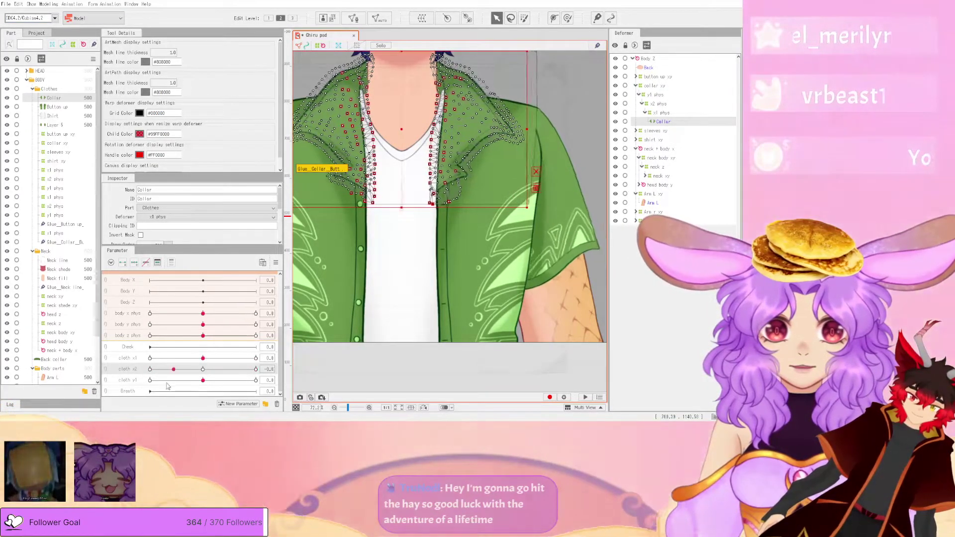
{"action": "left_click", "coordinate": [404, 378]}
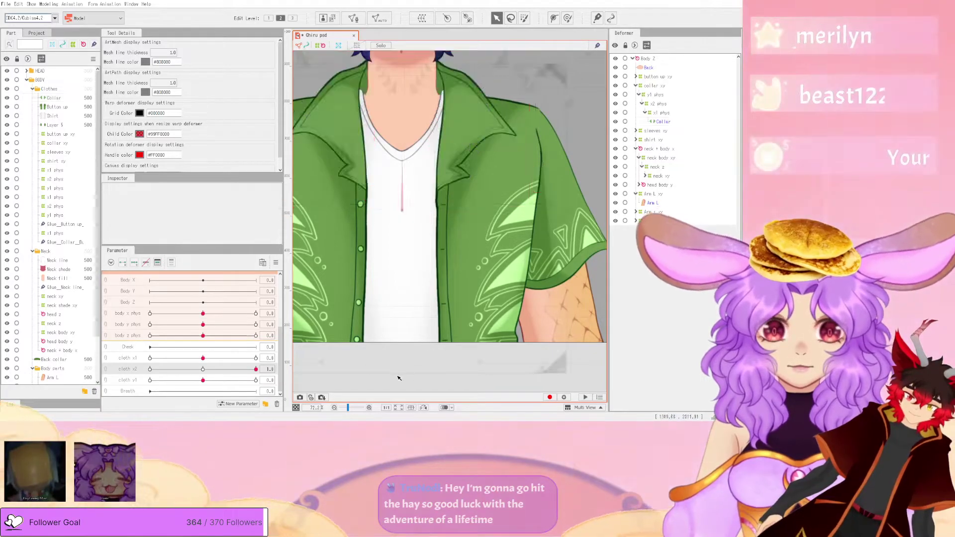
{"action": "scroll", "coordinate": [446, 186], "scroll_direction": "up", "scroll_amount": 4}
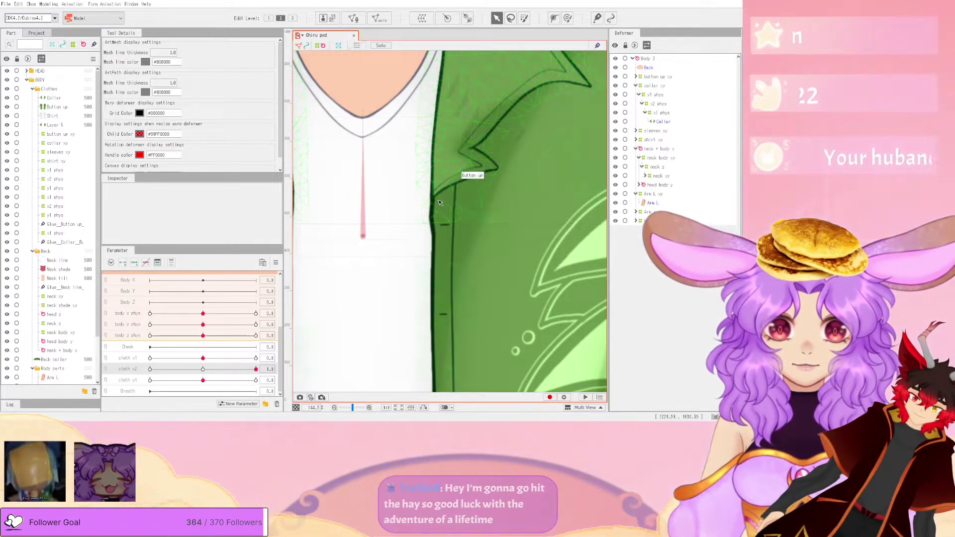
- Examine the Button up mesh, its parent phys deformer and the collar xy deformer around the kink below the lapel
{"action": "left_click", "coordinate": [445, 198]}
{"action": "scroll", "coordinate": [434, 218], "scroll_direction": "up", "scroll_amount": 2}
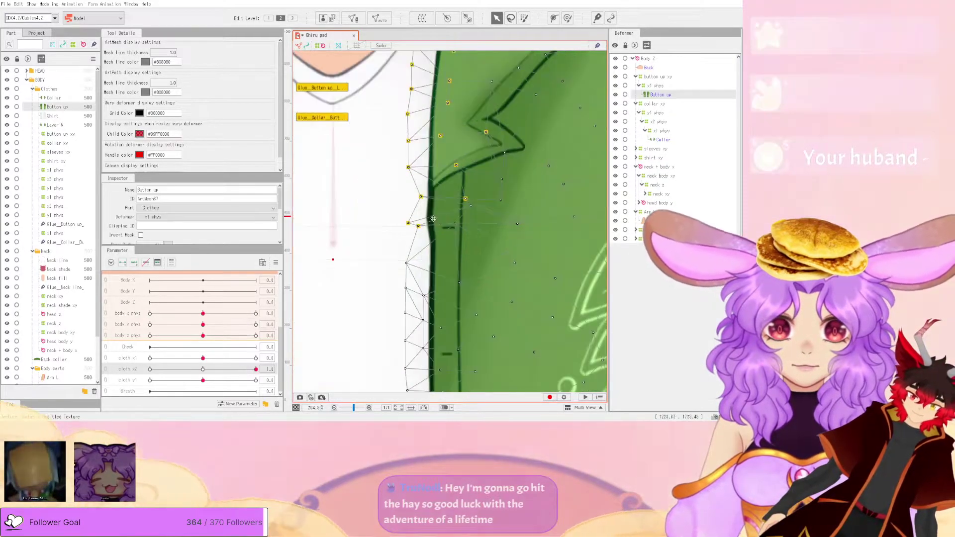
{"action": "left_click", "coordinate": [675, 84]}
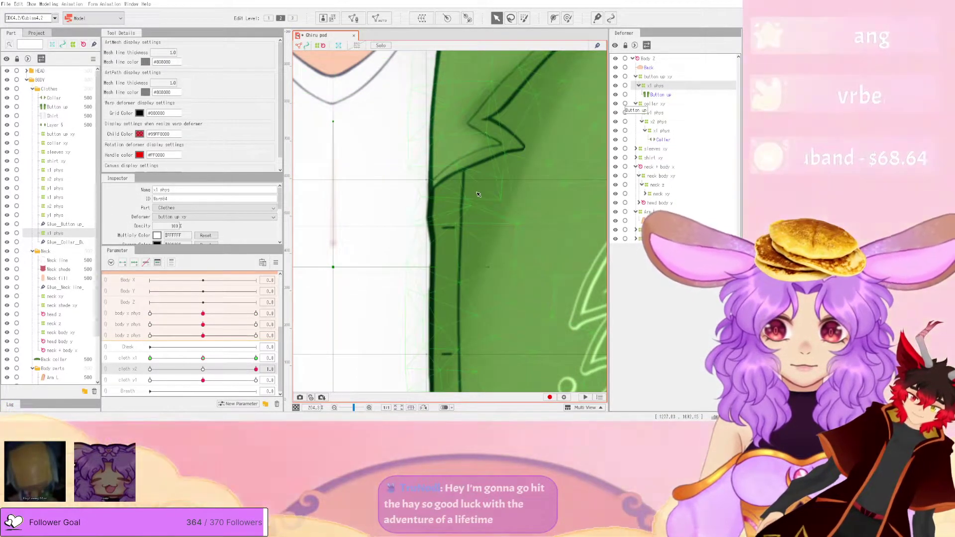
{"action": "scroll", "coordinate": [478, 194], "scroll_direction": "down", "scroll_amount": 5}
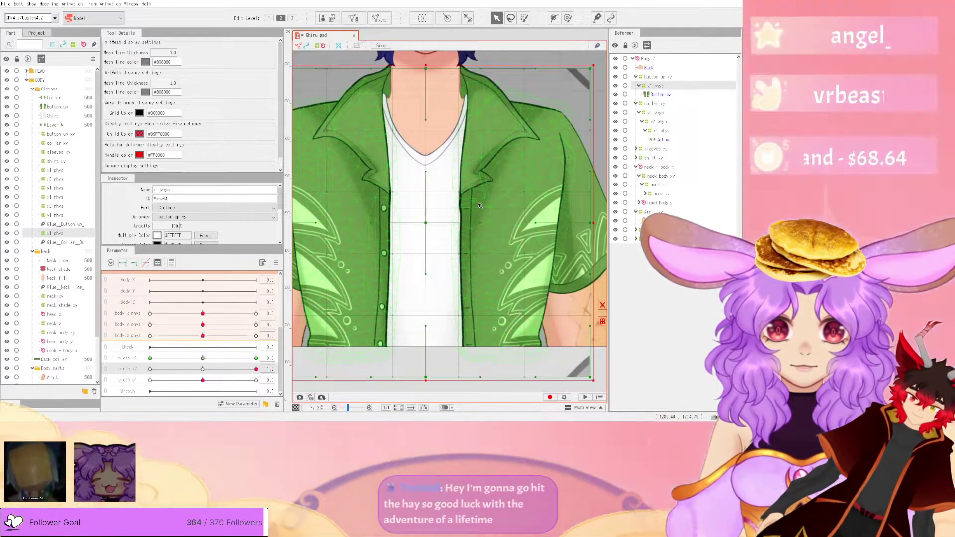
{"action": "scroll", "coordinate": [479, 205], "scroll_direction": "up", "scroll_amount": 5}
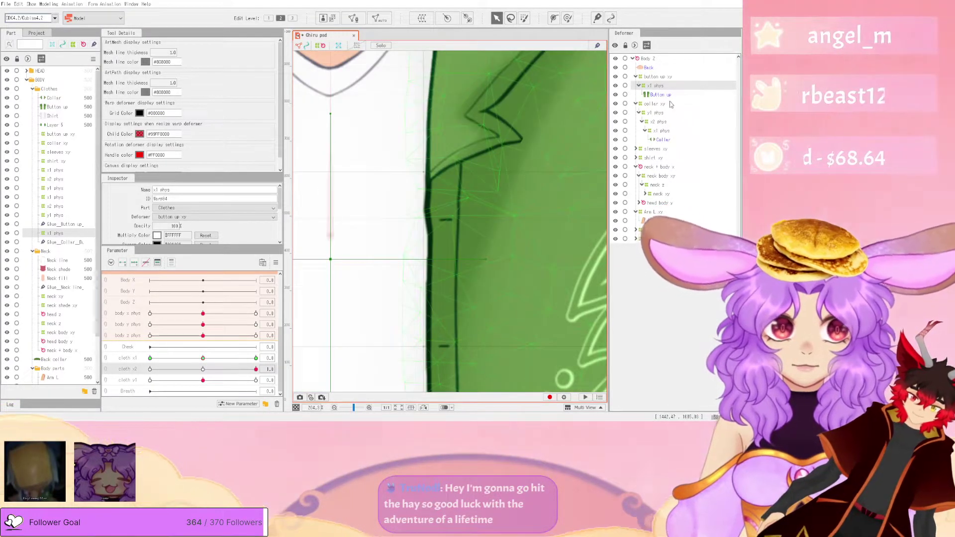
{"action": "left_click", "coordinate": [670, 104]}
{"action": "scroll", "coordinate": [404, 222], "scroll_direction": "up", "scroll_amount": 1}
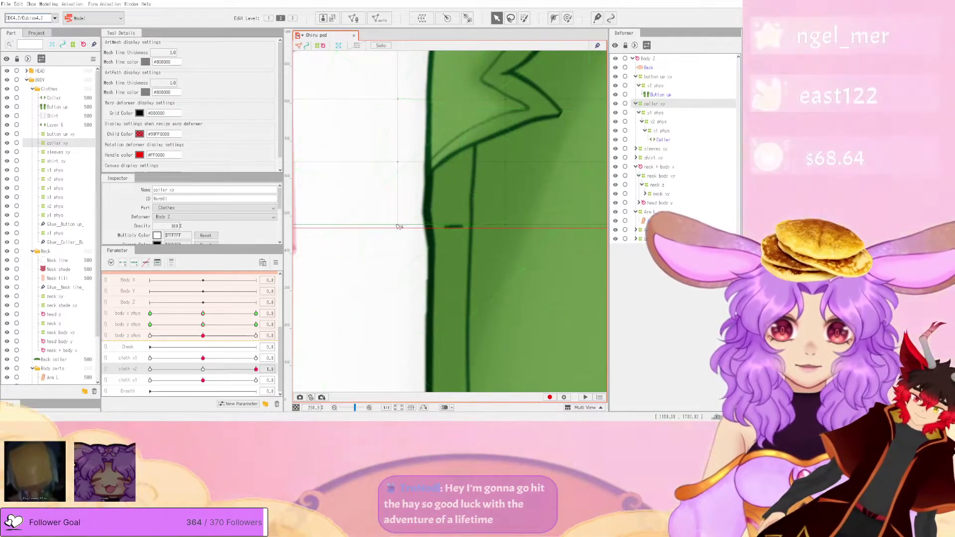
{"action": "left_click_drag", "start_coordinate": [426, 223], "coordinate": [413, 221]}
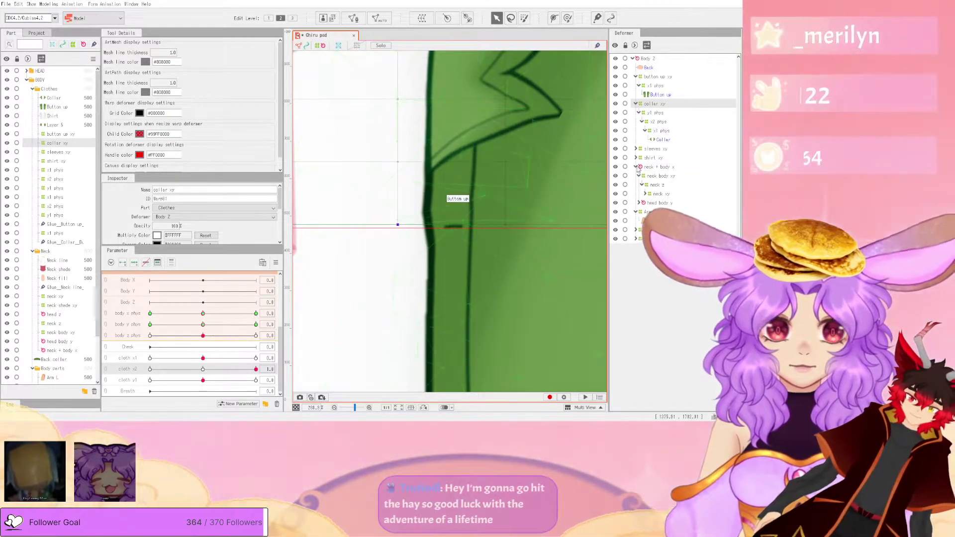
- At cloth x2 1.0, shift the collar's x2 phys grid points beside the jacket's front edge to smooth the kink below the lapel
{"action": "left_click", "coordinate": [656, 113]}
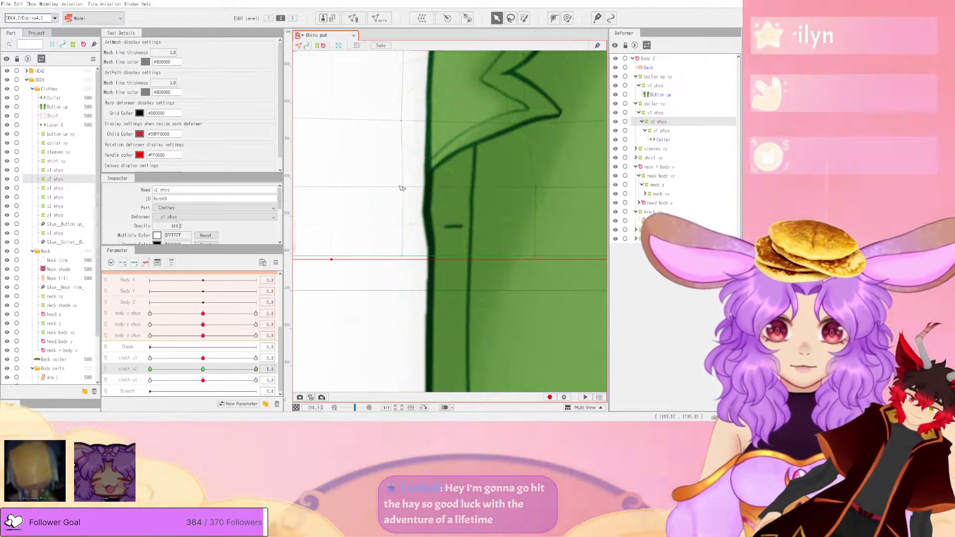
{"action": "left_click_drag", "start_coordinate": [420, 186], "coordinate": [415, 184]}
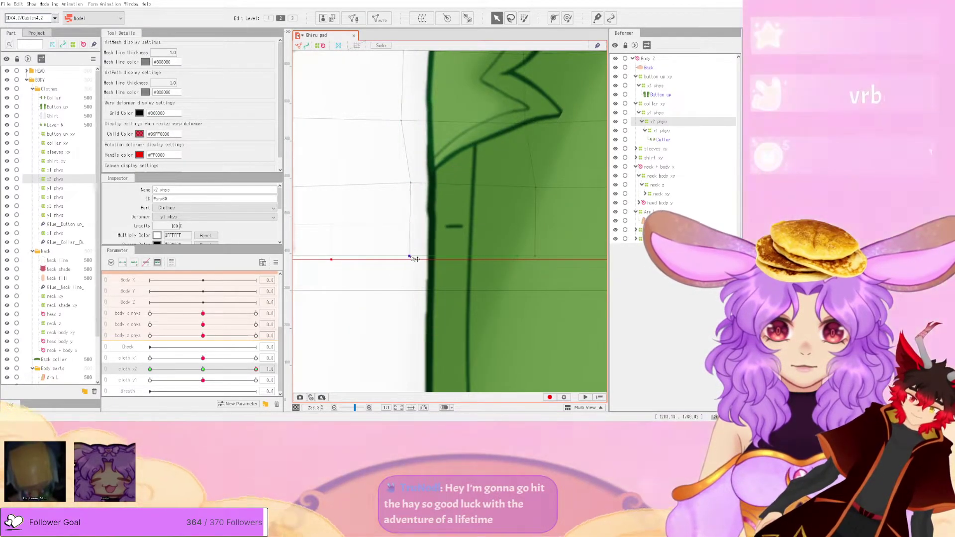
{"action": "scroll", "coordinate": [473, 224], "scroll_direction": "down", "scroll_amount": 4}
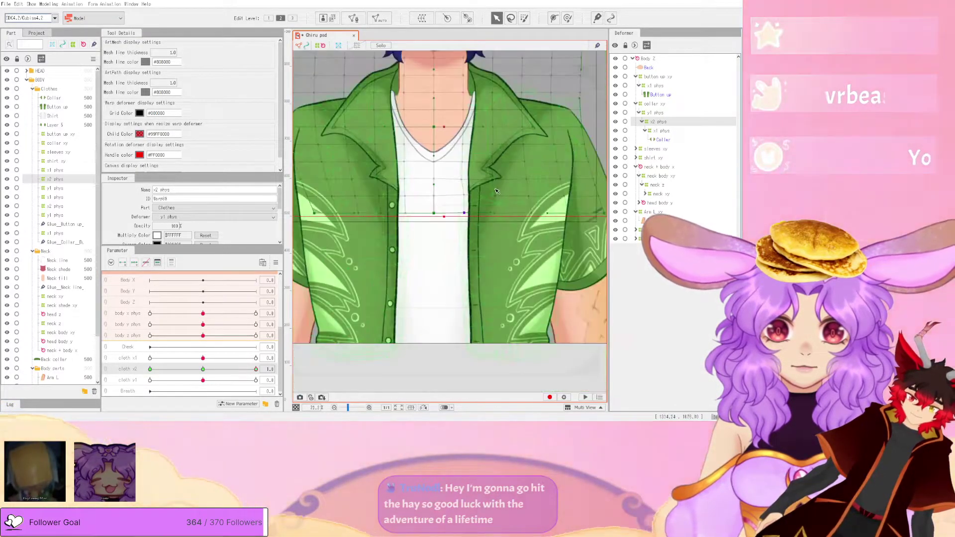
{"action": "scroll", "coordinate": [502, 169], "scroll_direction": "up", "scroll_amount": 2}
- Set cloth x2 to -1.0 and shift the x2 phys grid points beside the front edge toward the jacket to smooth it
{"action": "mouse_move", "coordinate": [203, 380]}
{"action": "left_mouse_down"}
{"action": "mouse_move", "coordinate": [139, 384]}
{"action": "mouse_move", "coordinate": [213, 381]}
{"action": "left_mouse_up"}
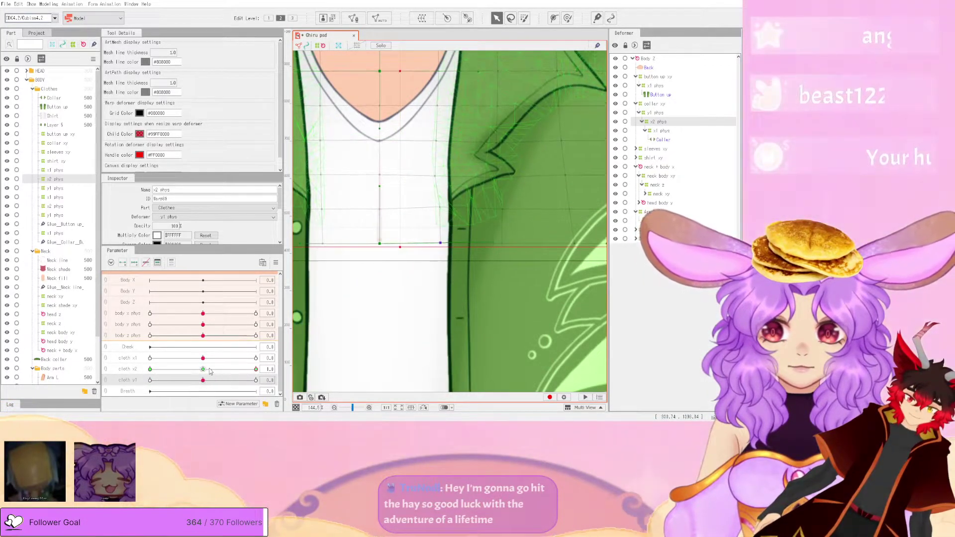
{"action": "scroll", "coordinate": [408, 197], "scroll_direction": "up", "scroll_amount": 3}
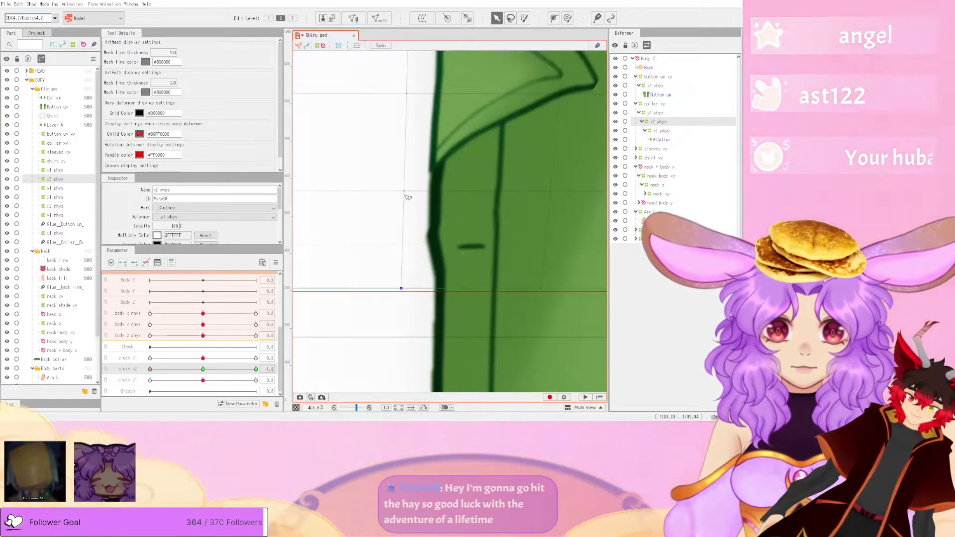
{"action": "left_click_drag", "start_coordinate": [402, 288], "coordinate": [418, 288]}
{"action": "scroll", "coordinate": [469, 210], "scroll_direction": "down", "scroll_amount": 3}
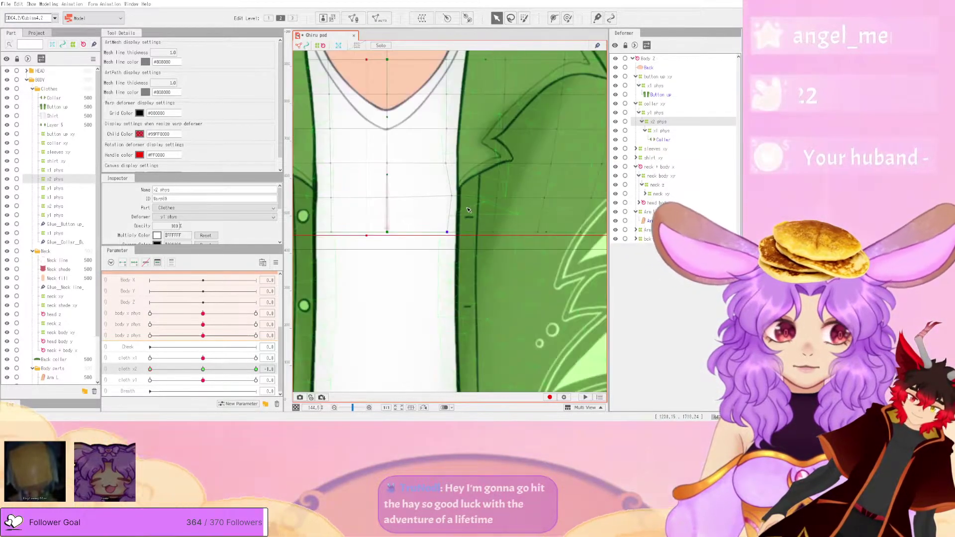
- Return cloth x2 to 1.0 and adjust the x2 phys grid point on the jacket beside the lapel's lower end
{"action": "scroll", "coordinate": [500, 218], "scroll_direction": "down", "scroll_amount": 2}
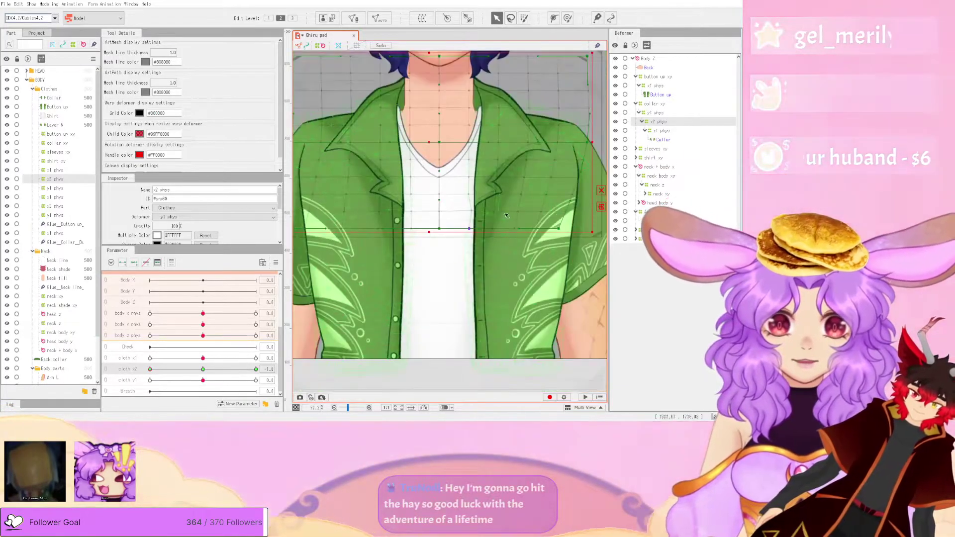
{"action": "left_click_drag", "start_coordinate": [176, 369], "coordinate": [215, 369]}
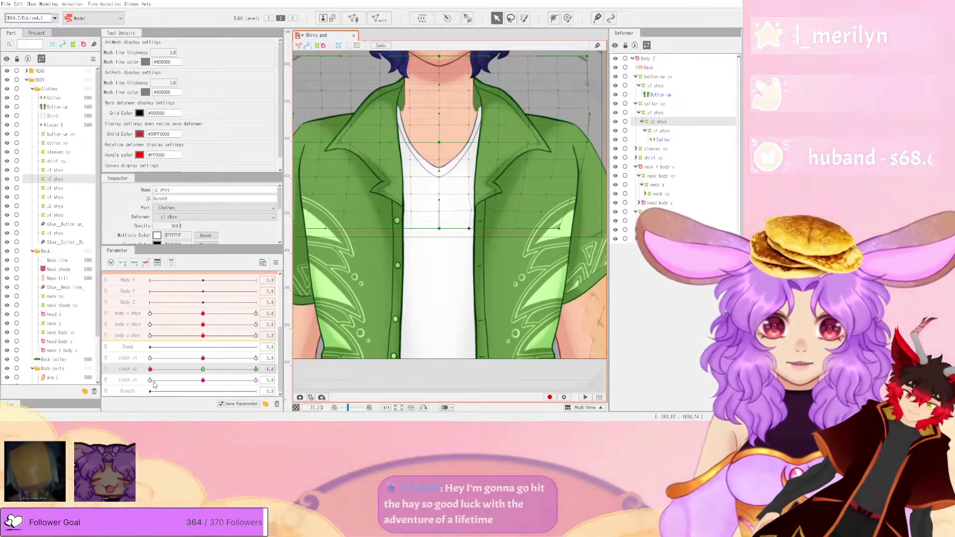
{"action": "scroll", "coordinate": [485, 208], "scroll_direction": "up", "scroll_amount": 3}
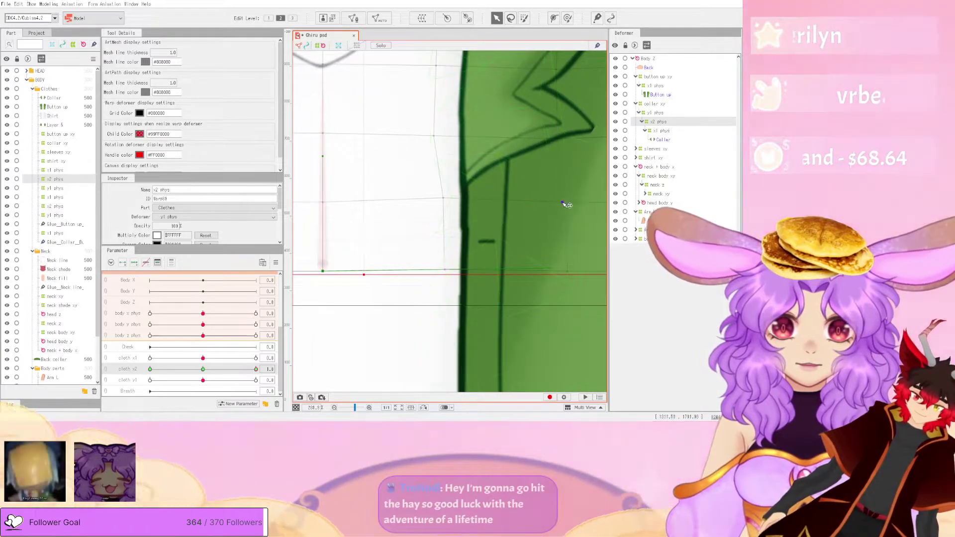
{"action": "scroll", "coordinate": [552, 206], "scroll_direction": "down", "scroll_amount": 1}
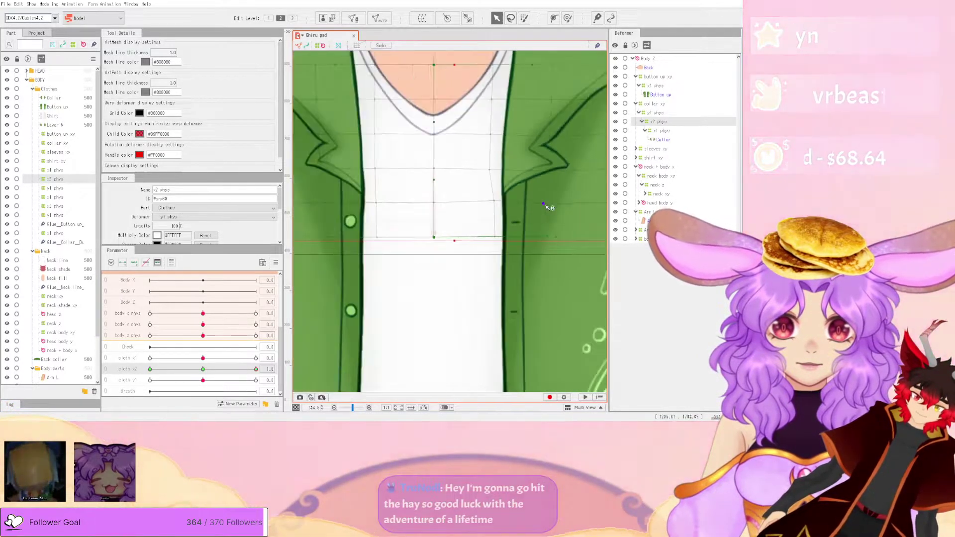
- Check the collar's deformation across cloth x2 and cloth x1, reset both to 0, and set cloth y1 to -1.0
{"action": "left_click_drag", "start_coordinate": [152, 377], "coordinate": [158, 369]}
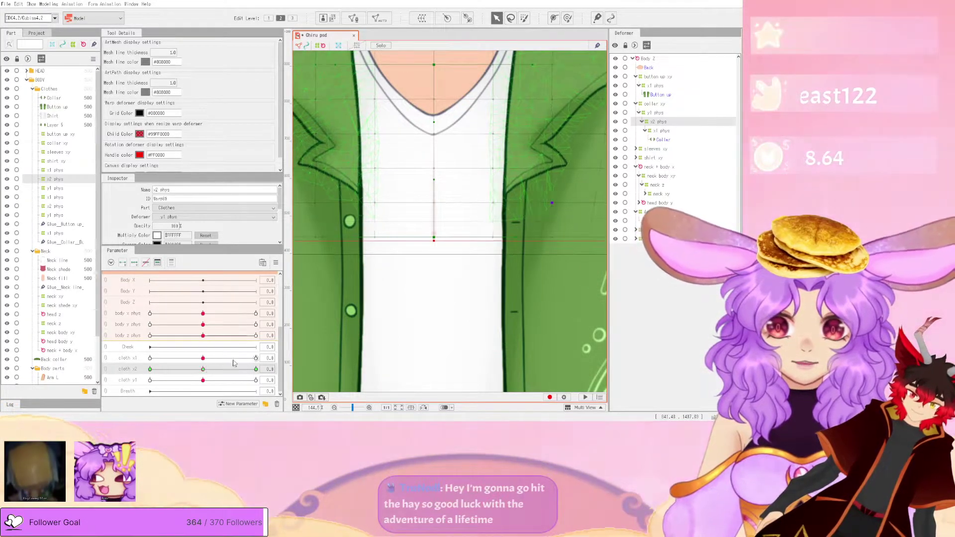
{"action": "scroll", "coordinate": [566, 195], "scroll_direction": "up", "scroll_amount": 1}
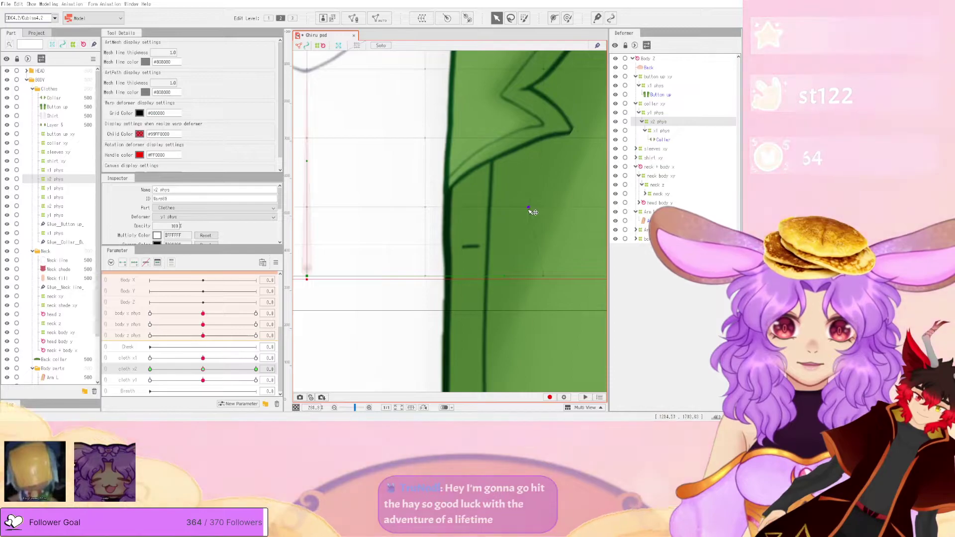
{"action": "scroll", "coordinate": [488, 243], "scroll_direction": "down", "scroll_amount": 2}
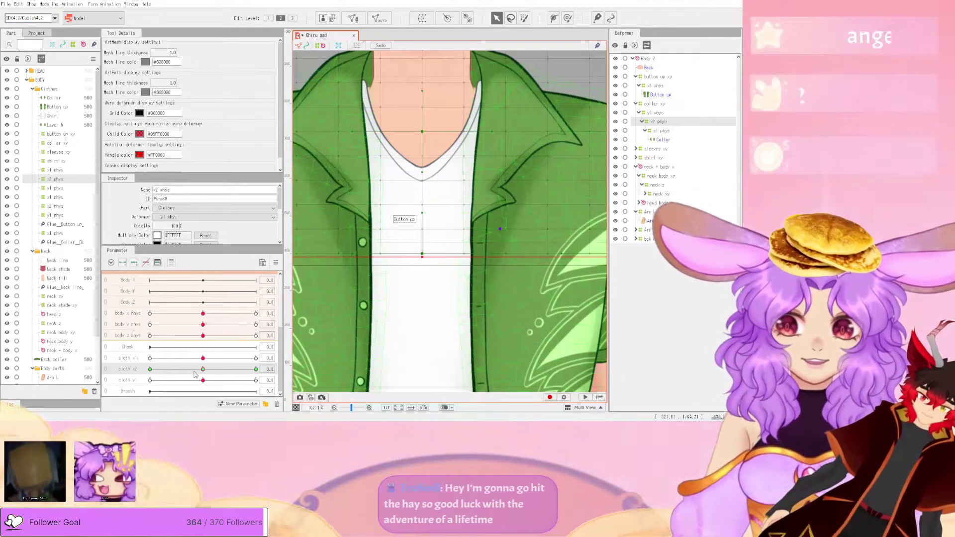
{"action": "left_click_drag", "start_coordinate": [253, 373], "coordinate": [260, 378]}
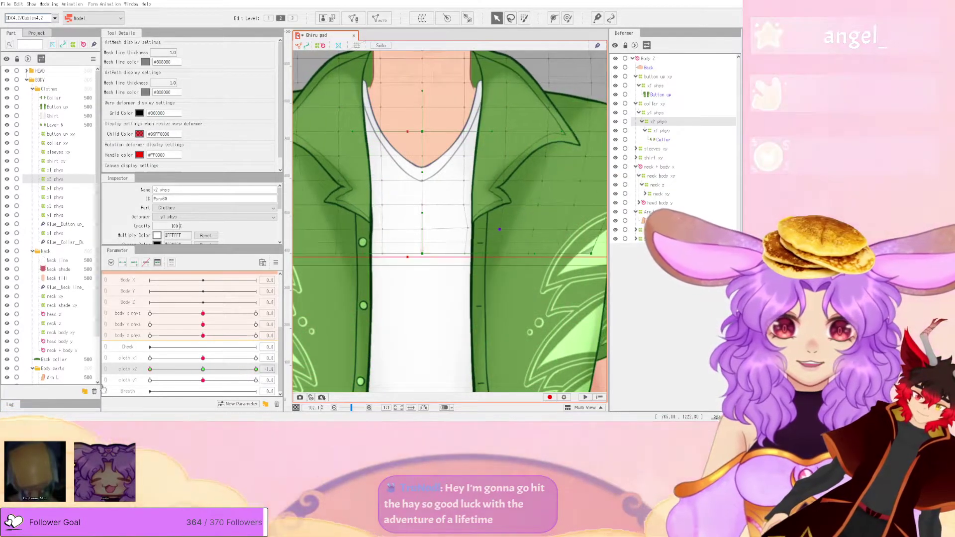
{"action": "mouse_move", "coordinate": [203, 359]}
{"action": "left_mouse_down"}
{"action": "mouse_move", "coordinate": [256, 358]}
{"action": "mouse_move", "coordinate": [150, 358]}
{"action": "mouse_move", "coordinate": [256, 358]}
{"action": "mouse_move", "coordinate": [196, 360]}
{"action": "left_mouse_up"}
{"action": "left_click", "coordinate": [203, 358]}
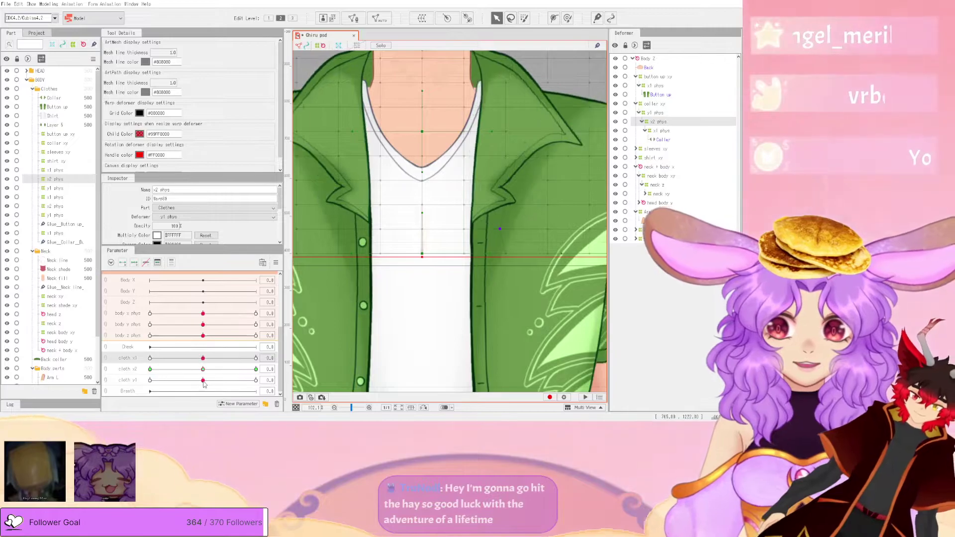
{"action": "left_click", "coordinate": [150, 381]}
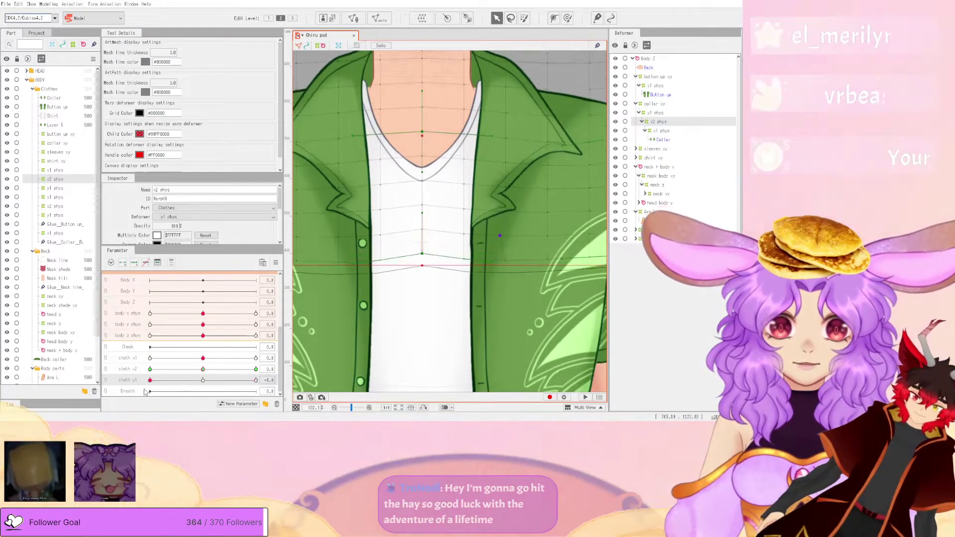
- Select the collar's y1 phys deformer and examine the lapel and jacket front at cloth y1 -1.0
{"action": "scroll", "coordinate": [497, 247], "scroll_direction": "up", "scroll_amount": 5}
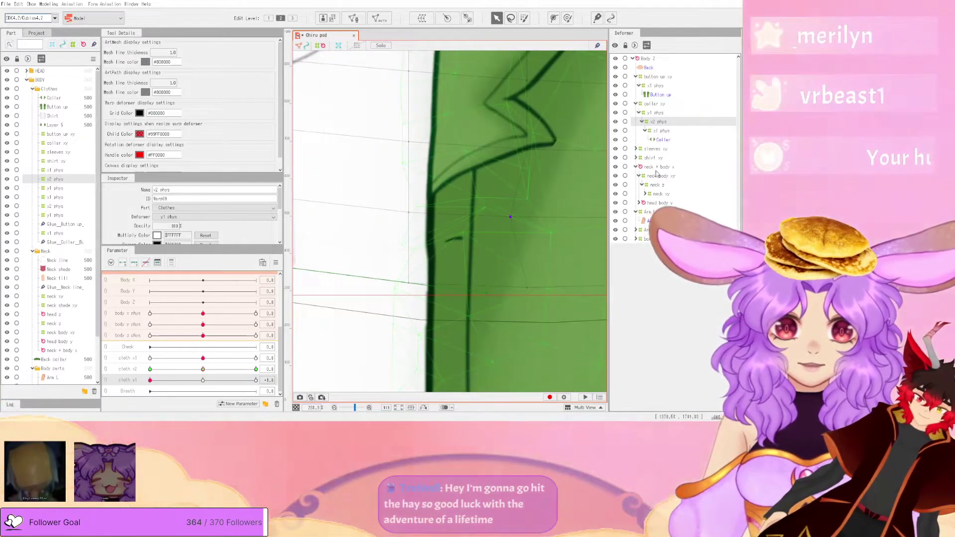
{"action": "left_click", "coordinate": [667, 114]}
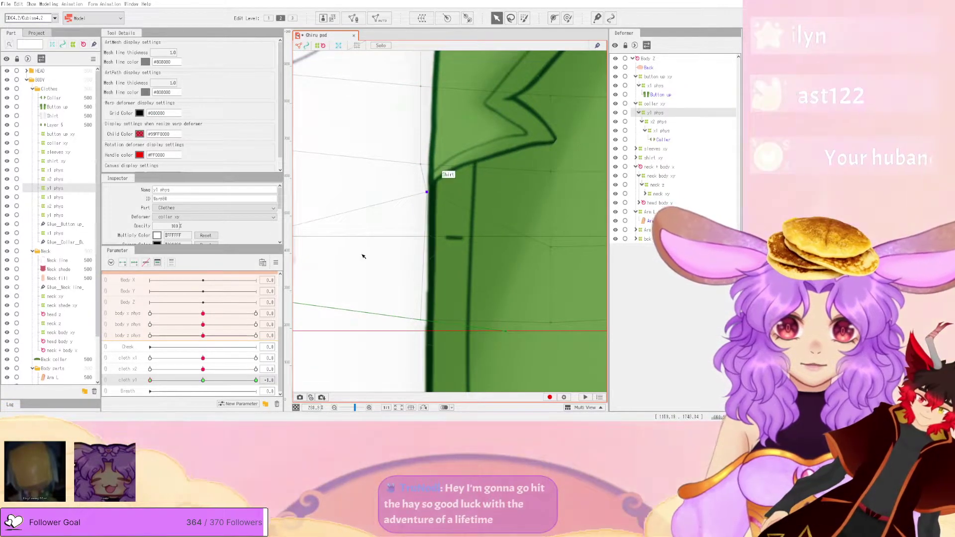
{"action": "scroll", "coordinate": [362, 252], "scroll_direction": "down", "scroll_amount": 7}
- Open the physics settings and preview how the clothing swings with the clothes x group
{"action": "left_click", "coordinate": [50, 4]}
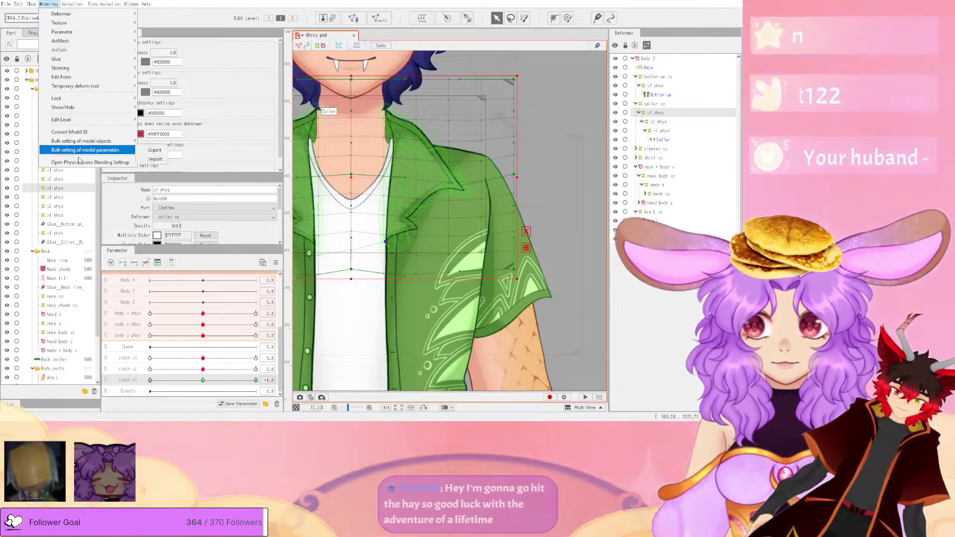
{"action": "left_click", "coordinate": [80, 150]}
{"action": "left_click_drag", "start_coordinate": [529, 309], "coordinate": [742, 242]}
{"action": "left_click_drag", "start_coordinate": [572, 219], "coordinate": [576, 187]}
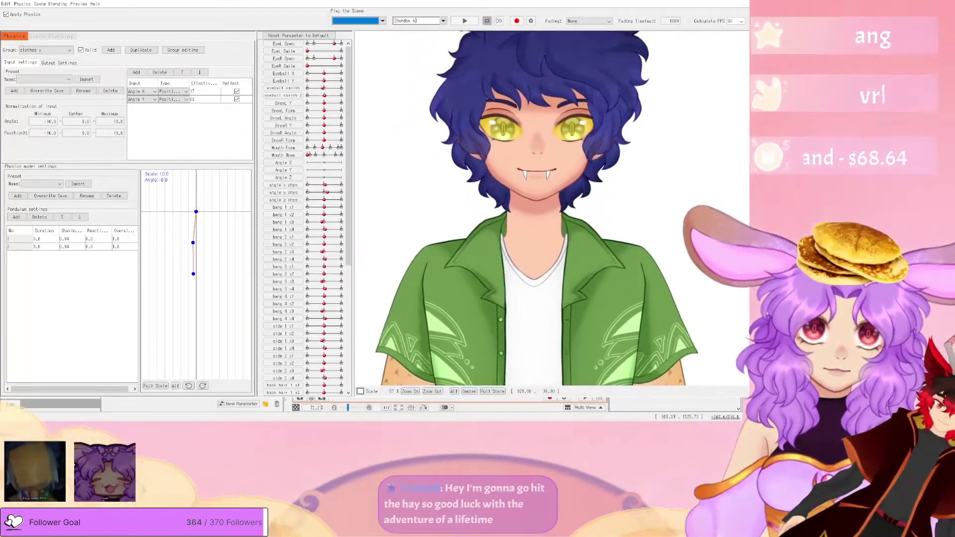
- Set the output scale of cloth x1 and cloth x2 to 0.5 in the clothes x physics group
{"action": "left_click", "coordinate": [60, 63]}
{"action": "left_click", "coordinate": [59, 51]}
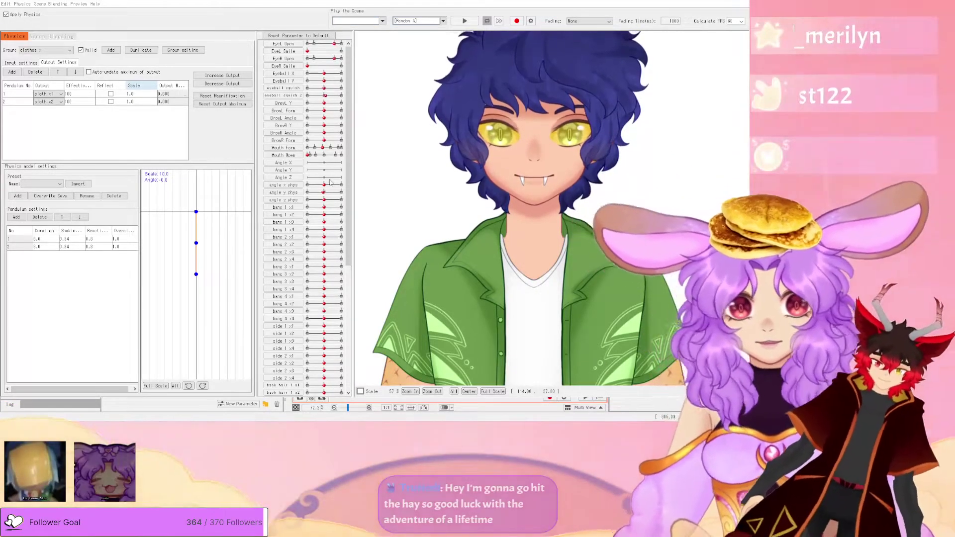
{"action": "scroll", "coordinate": [356, 204], "scroll_direction": "down", "scroll_amount": 2}
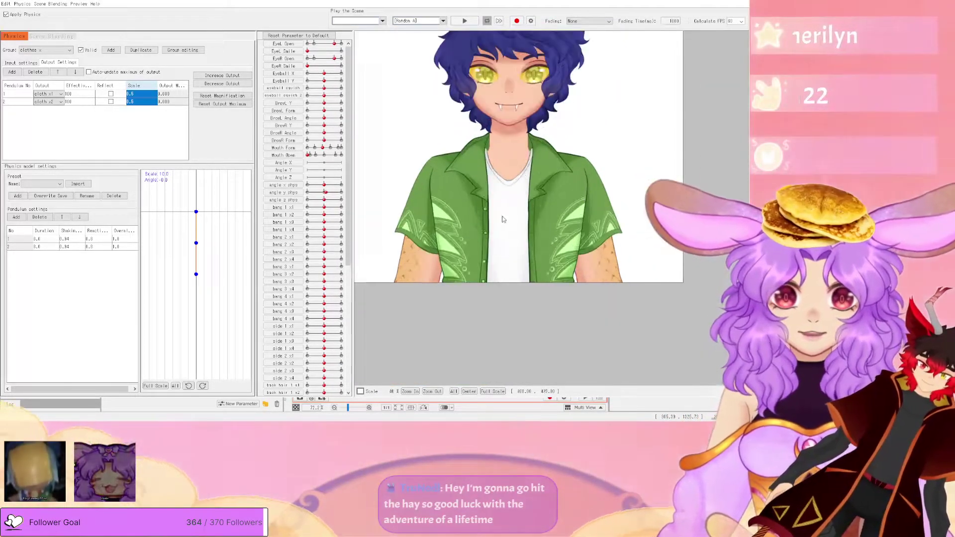
- Preview the collar and jacket front moving with the physics up close, and close the physics settings
{"action": "left_click_drag", "start_coordinate": [416, 180], "coordinate": [445, 76]}
{"action": "scroll", "coordinate": [547, 217], "scroll_direction": "up", "scroll_amount": 6}
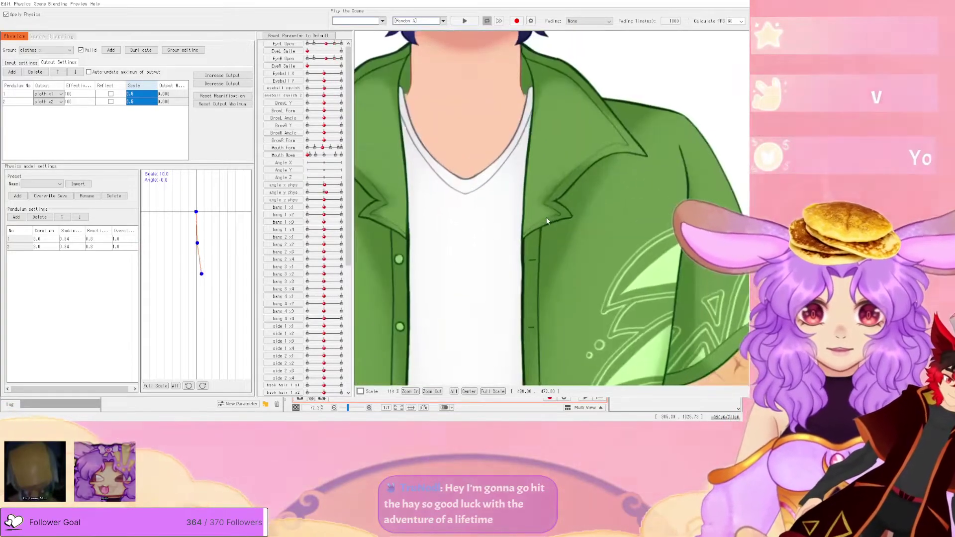
{"action": "left_click_drag", "start_coordinate": [624, 280], "coordinate": [552, 208]}
{"action": "left_click", "coordinate": [739, 2]}
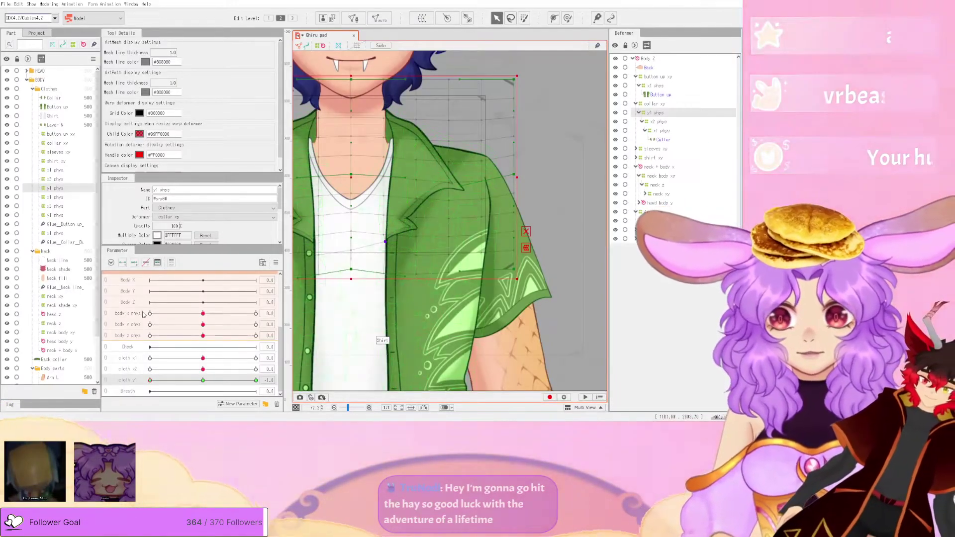
- Combine the body x phys and body y phys parameters and set them to -10.0 and 10.0
{"action": "left_click", "coordinate": [107, 313]}
{"action": "scroll", "coordinate": [205, 331], "scroll_direction": "down", "scroll_amount": 1}
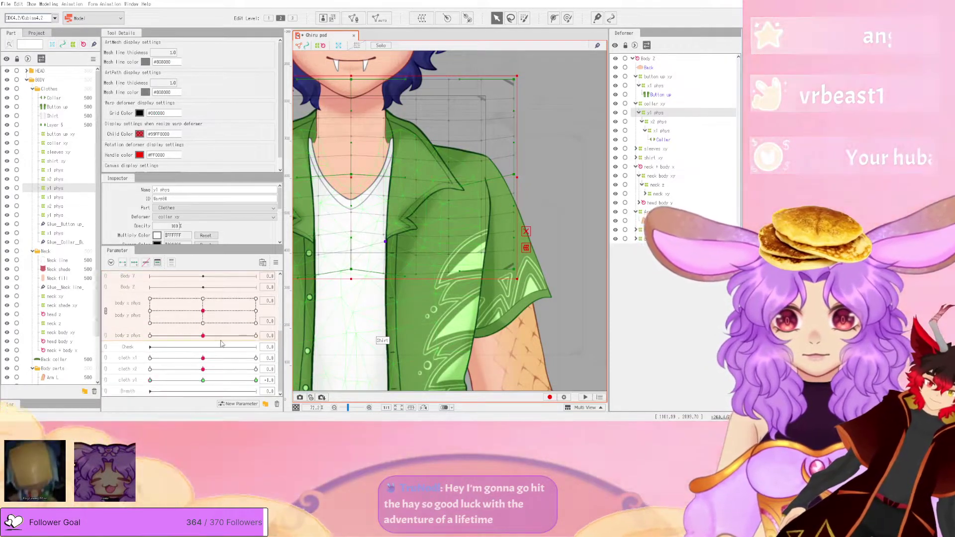
{"action": "left_click_drag", "start_coordinate": [205, 323], "coordinate": [127, 273]}
{"action": "scroll", "coordinate": [357, 241], "scroll_direction": "down", "scroll_amount": 3}
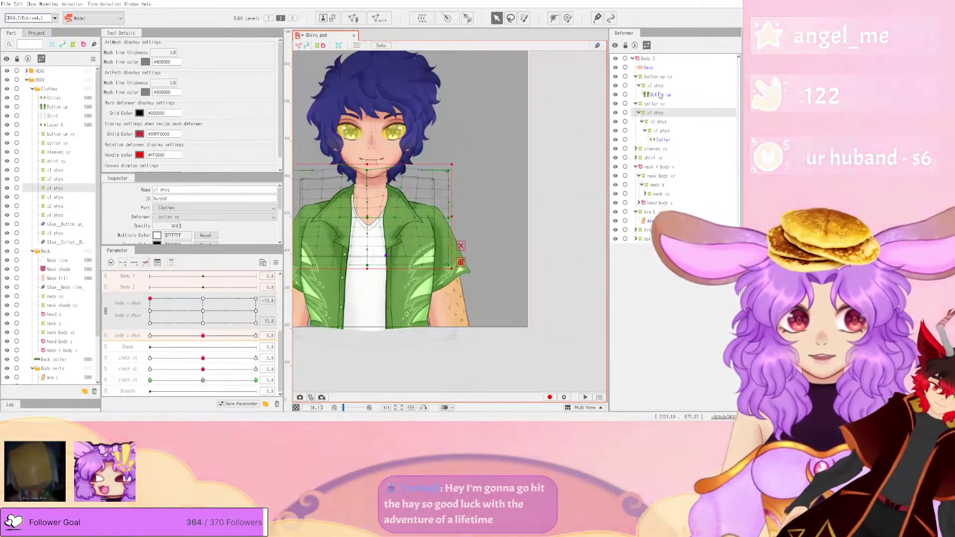
- Select the collar xy deformer and shift its grid points around the lapel's lower end to smooth the jacket front
{"action": "left_click", "coordinate": [434, 277]}
{"action": "scroll", "coordinate": [409, 257], "scroll_direction": "up", "scroll_amount": 6}
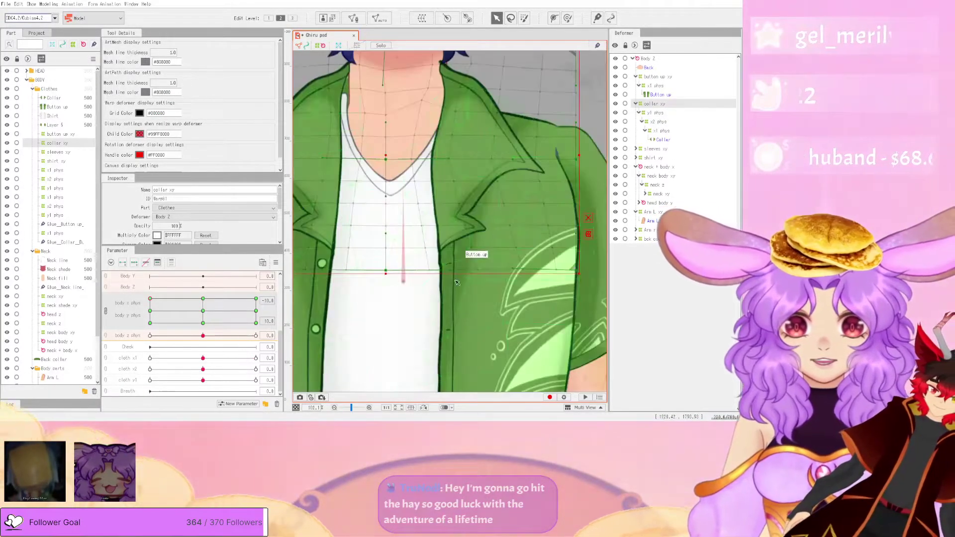
{"action": "left_click_drag", "start_coordinate": [397, 263], "coordinate": [430, 262]}
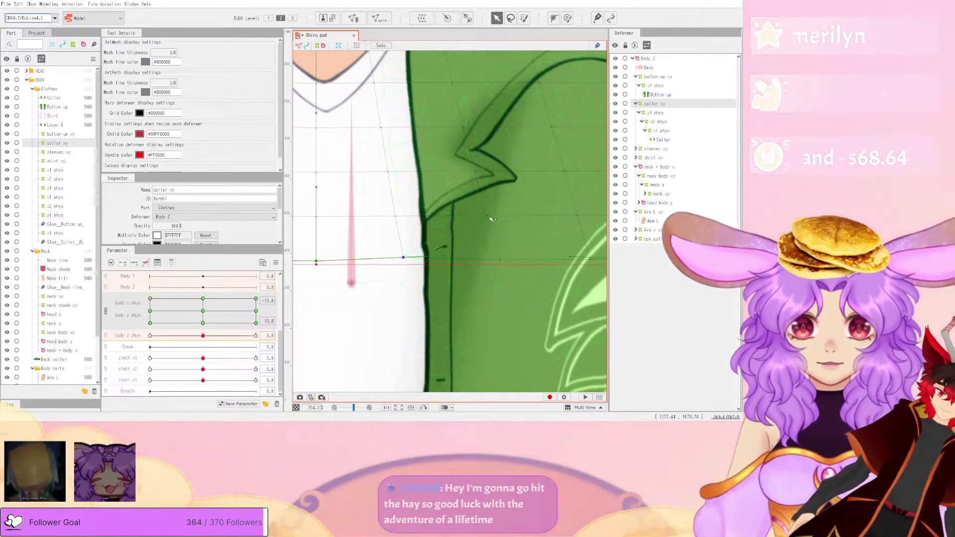
{"action": "left_click_drag", "start_coordinate": [479, 212], "coordinate": [466, 204]}
{"action": "scroll", "coordinate": [467, 204], "scroll_direction": "down", "scroll_amount": 1}
{"action": "scroll", "coordinate": [522, 181], "scroll_direction": "up", "scroll_amount": 3}
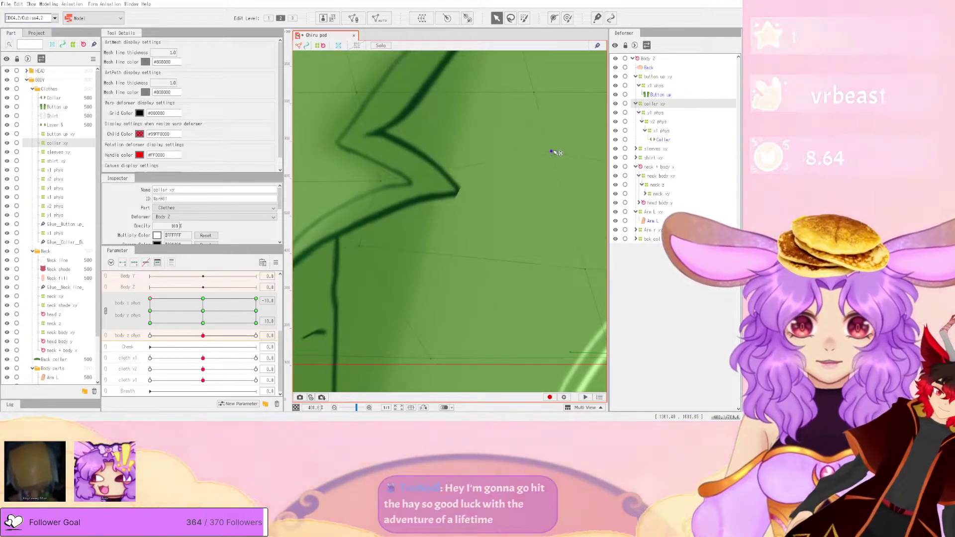
{"action": "scroll", "coordinate": [555, 154], "scroll_direction": "down", "scroll_amount": 6}
{"action": "scroll", "coordinate": [554, 158], "scroll_direction": "down", "scroll_amount": 2}
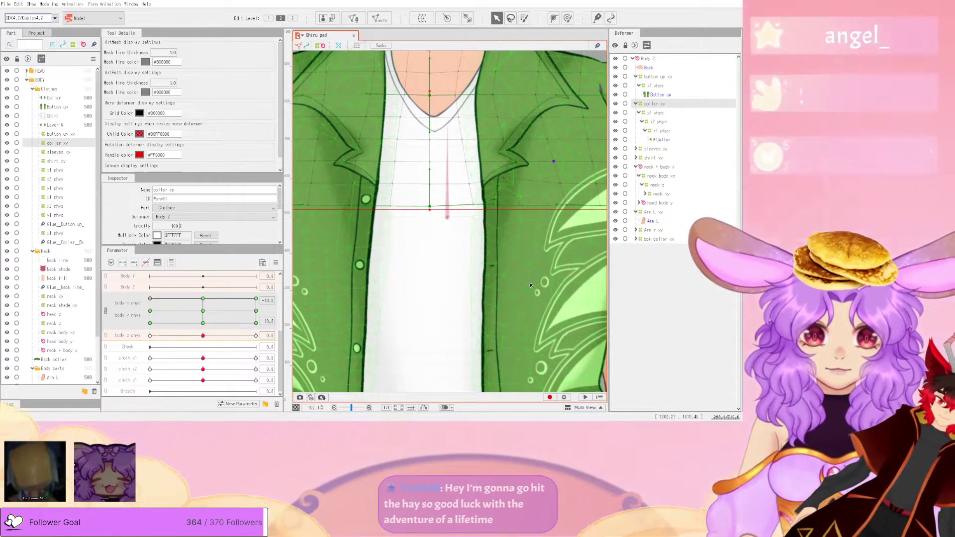
- Select the button up xy deformer and shift its grid point beside the lapel's lower end toward the shirt
{"action": "left_click", "coordinate": [657, 76]}
{"action": "scroll", "coordinate": [513, 232], "scroll_direction": "down", "scroll_amount": 2}
{"action": "scroll", "coordinate": [520, 227], "scroll_direction": "up", "scroll_amount": 5}
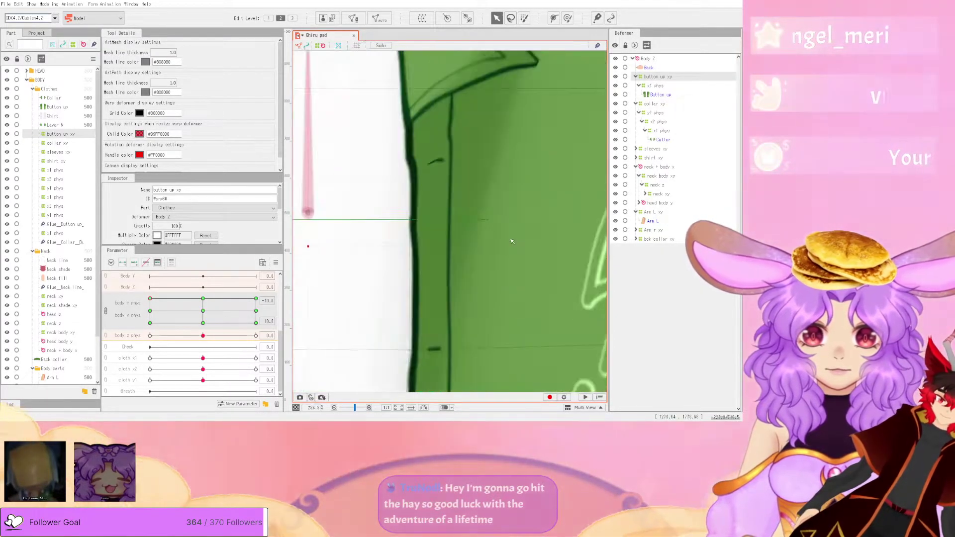
{"action": "scroll", "coordinate": [497, 237], "scroll_direction": "down", "scroll_amount": 3}
{"action": "scroll", "coordinate": [519, 182], "scroll_direction": "up", "scroll_amount": 2}
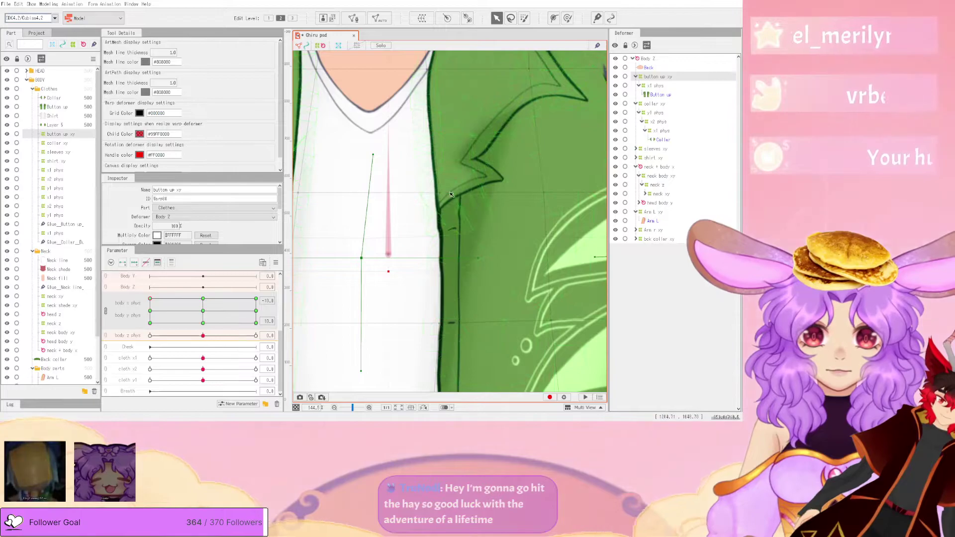
{"action": "left_click_drag", "start_coordinate": [445, 194], "coordinate": [438, 193]}
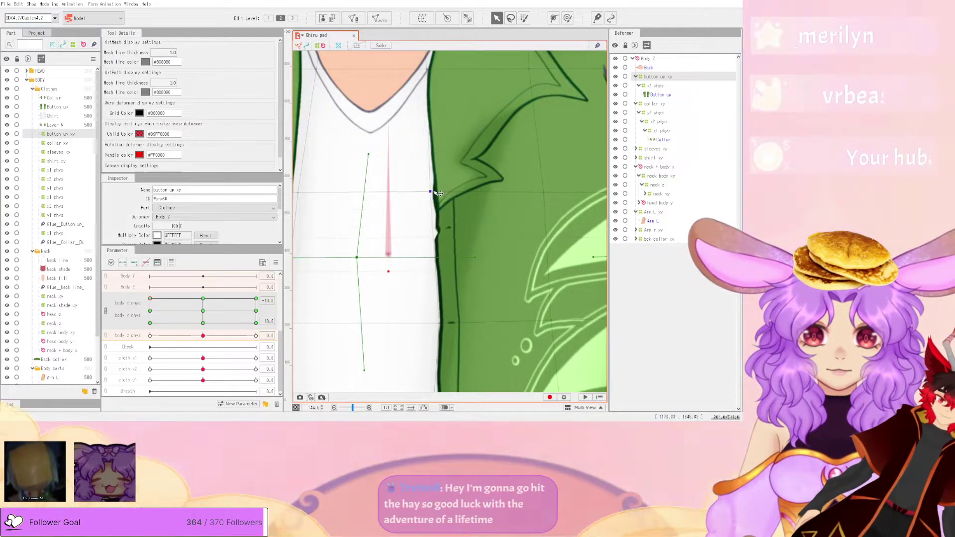
{"action": "scroll", "coordinate": [446, 193], "scroll_direction": "down", "scroll_amount": 2}
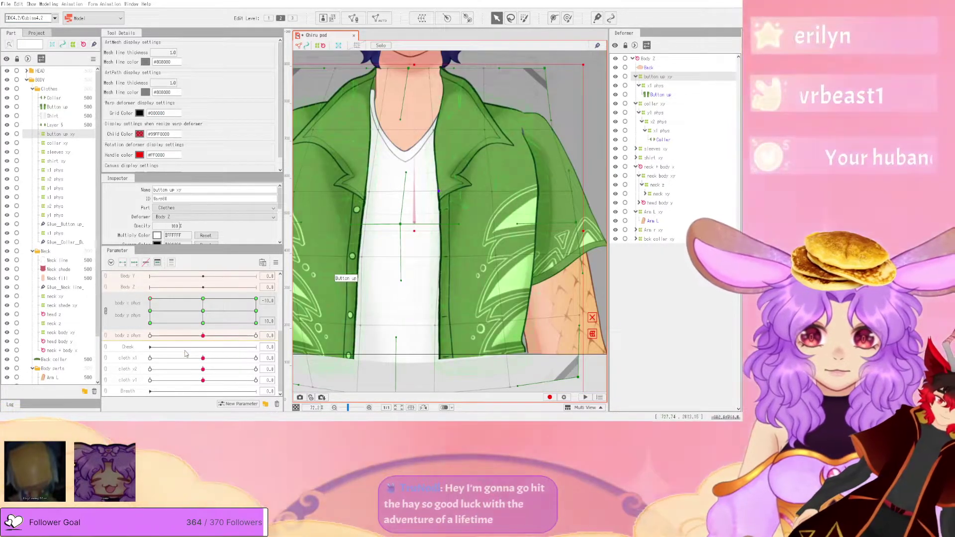
- Set body x phys to 10.0 and shift the button up xy grid point beside the lapel toward the shirt to smooth the kink
{"action": "left_click", "coordinate": [229, 298]}
{"action": "left_click_drag", "start_coordinate": [231, 291], "coordinate": [260, 287]}
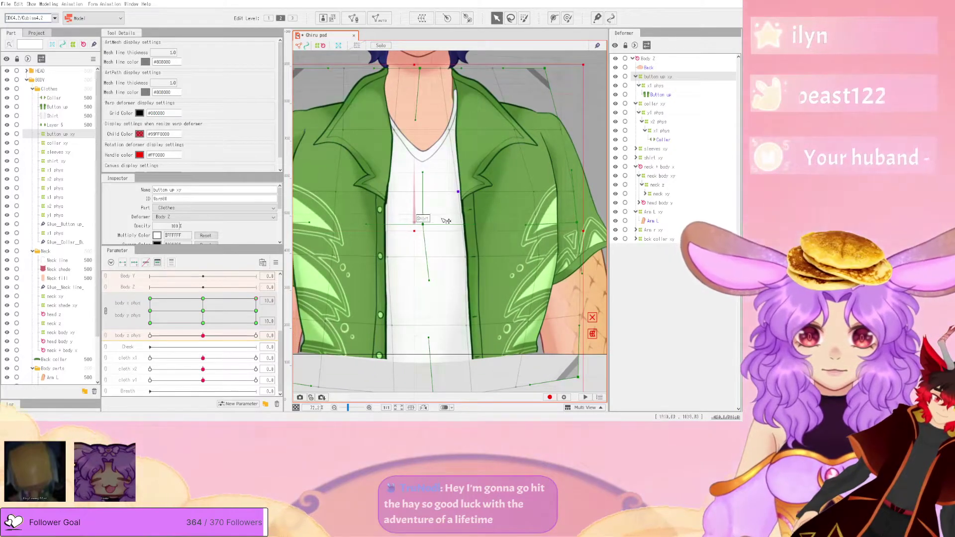
{"action": "scroll", "coordinate": [437, 226], "scroll_direction": "up", "scroll_amount": 6}
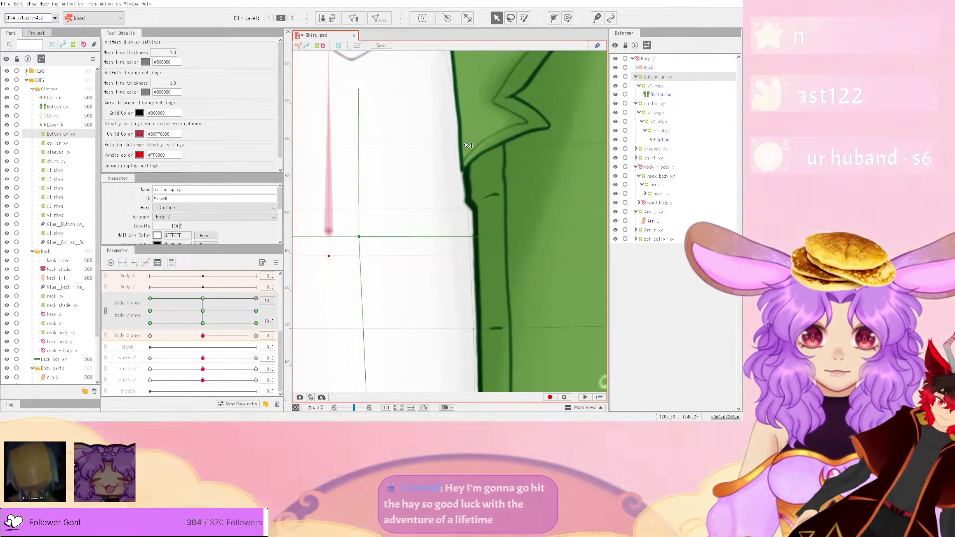
{"action": "left_click_drag", "start_coordinate": [469, 146], "coordinate": [451, 141]}
{"action": "scroll", "coordinate": [447, 141], "scroll_direction": "down", "scroll_amount": 8}
{"action": "scroll", "coordinate": [439, 138], "scroll_direction": "up", "scroll_amount": 6}
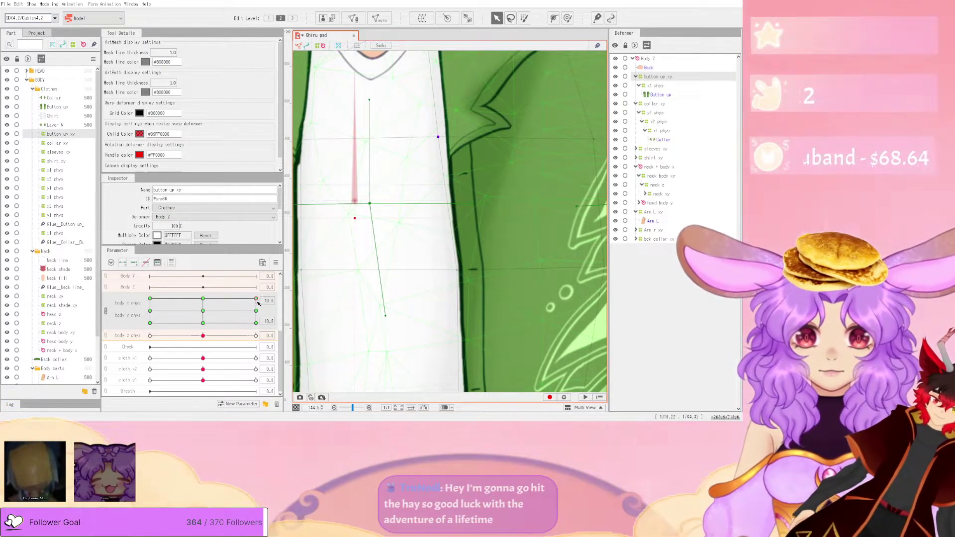
- Set body y phys to 0.0 and shift the button up xy grid point below the lapel slightly toward the shirt
{"action": "left_click_drag", "start_coordinate": [259, 303], "coordinate": [257, 313]}
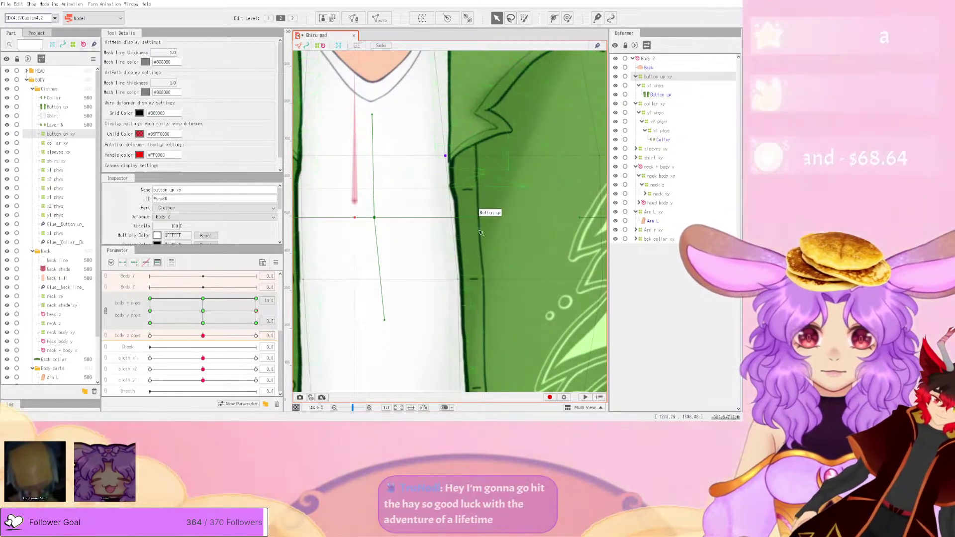
{"action": "left_click_drag", "start_coordinate": [450, 156], "coordinate": [445, 157]}
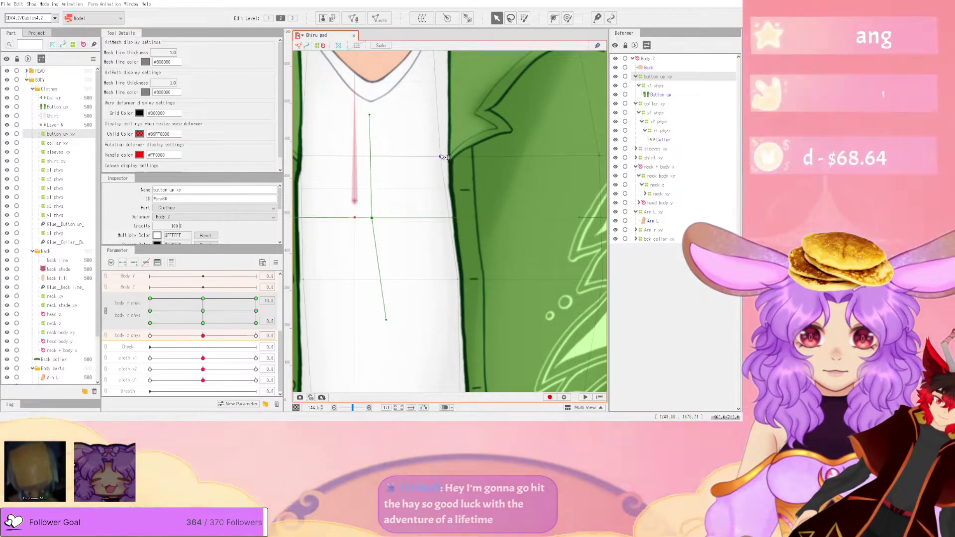
{"action": "scroll", "coordinate": [444, 157], "scroll_direction": "down", "scroll_amount": 3}
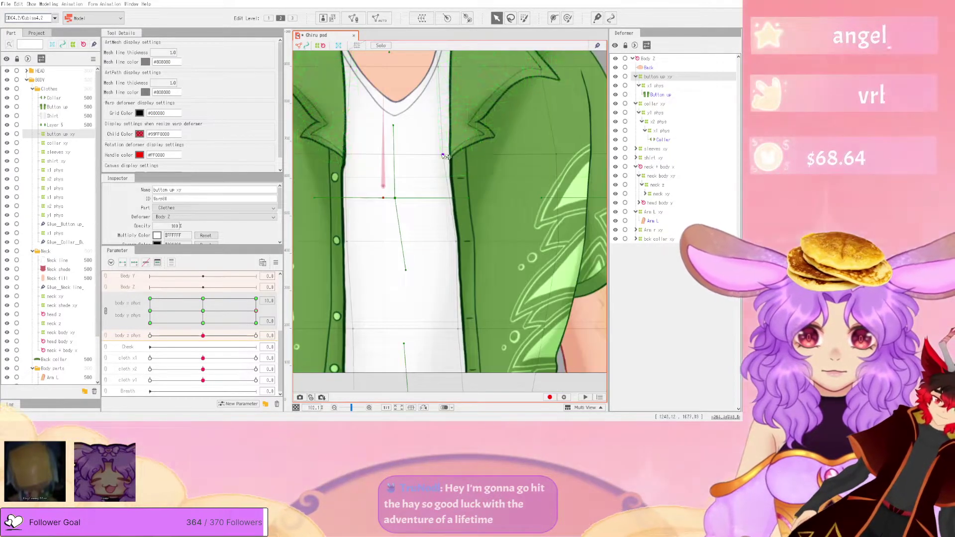
{"action": "scroll", "coordinate": [445, 157], "scroll_direction": "up", "scroll_amount": 3}
- Set body x phys and body y phys to -10.0 and shift the button up xy grid point at the lapel's end toward the jacket
{"action": "left_click_drag", "start_coordinate": [257, 312], "coordinate": [258, 324]}
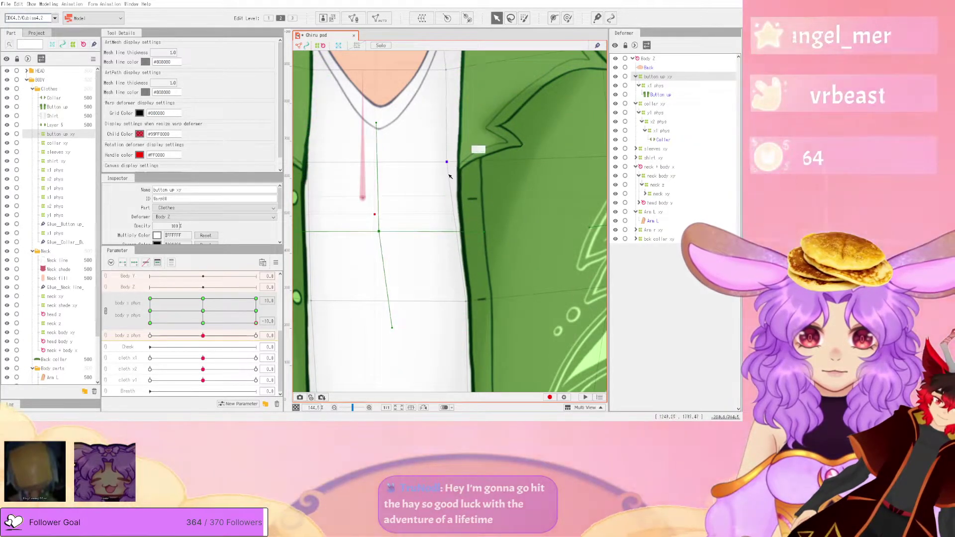
{"action": "left_click_drag", "start_coordinate": [256, 323], "coordinate": [150, 323]}
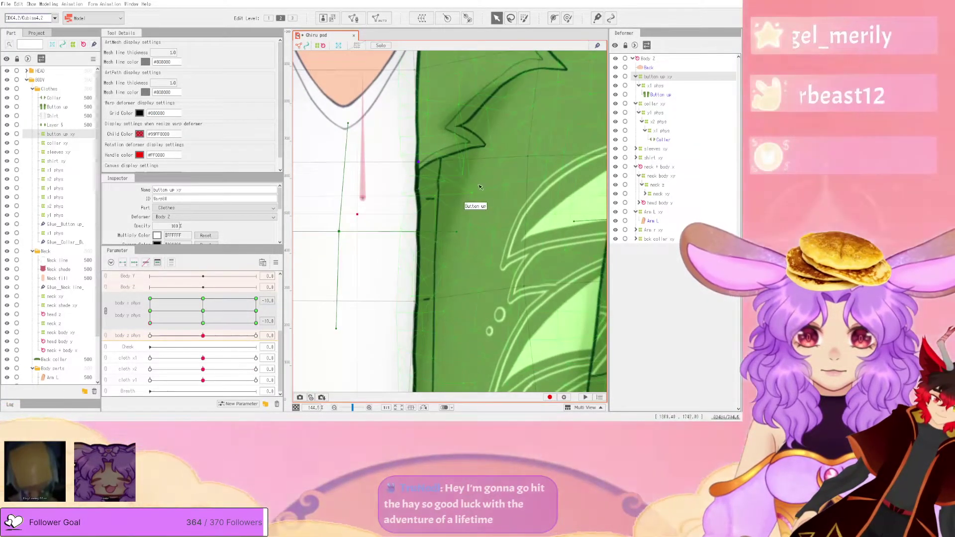
{"action": "left_click_drag", "start_coordinate": [413, 163], "coordinate": [425, 165]}
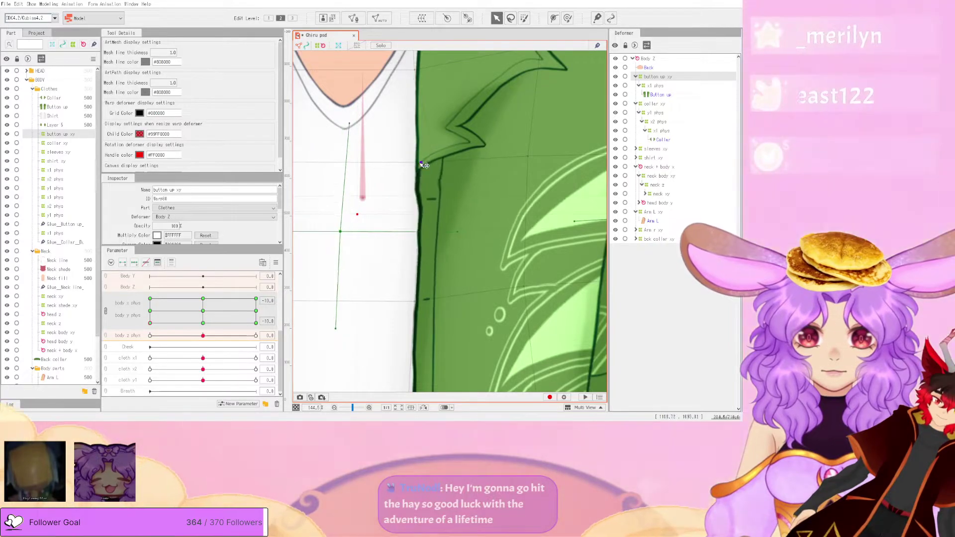
{"action": "scroll", "coordinate": [453, 255], "scroll_direction": "down", "scroll_amount": 4}
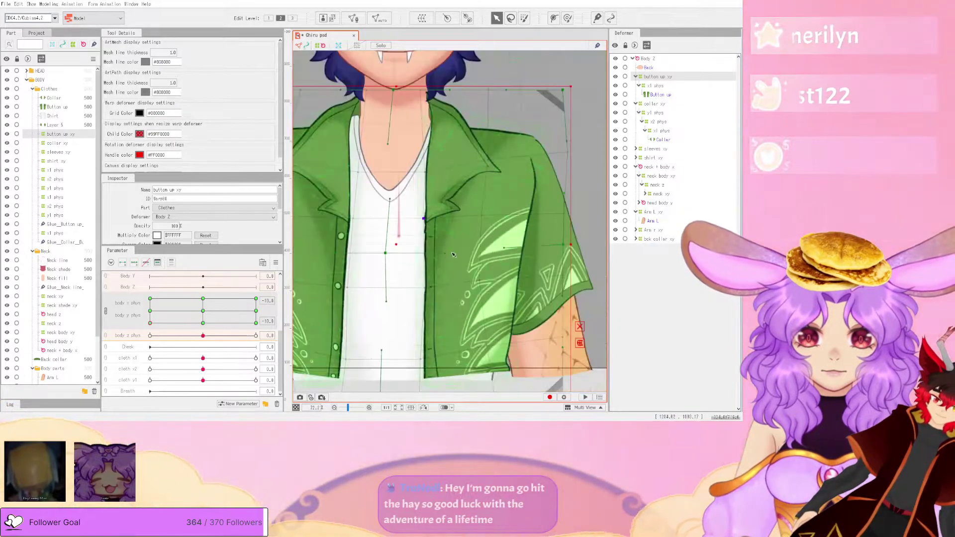
- Refine the button up xy grid points along the jacket's front edge at body x phys and body y phys -10.0
{"action": "scroll", "coordinate": [466, 317], "scroll_direction": "down", "scroll_amount": 2}
{"action": "scroll", "coordinate": [451, 324], "scroll_direction": "up", "scroll_amount": 6}
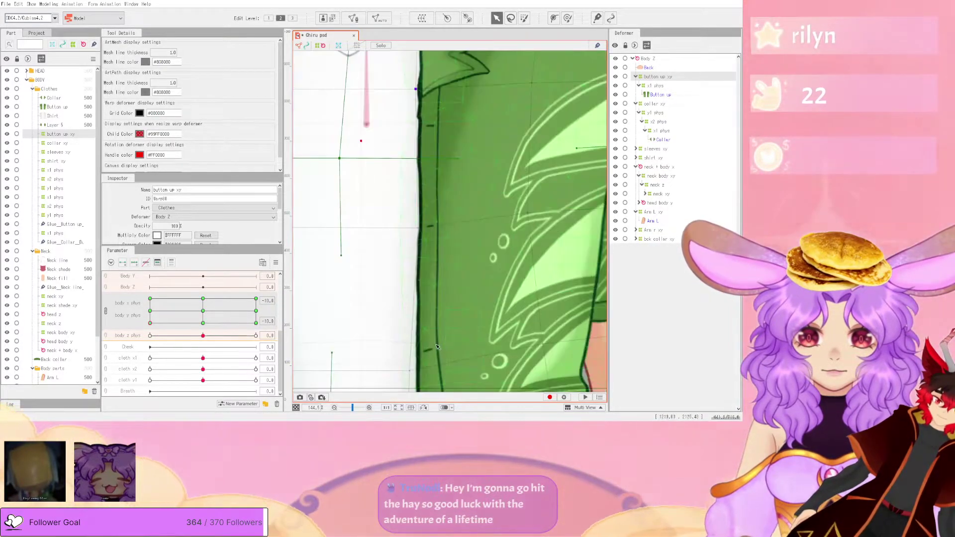
{"action": "scroll", "coordinate": [455, 299], "scroll_direction": "down", "scroll_amount": 4}
{"action": "scroll", "coordinate": [444, 323], "scroll_direction": "up", "scroll_amount": 2}
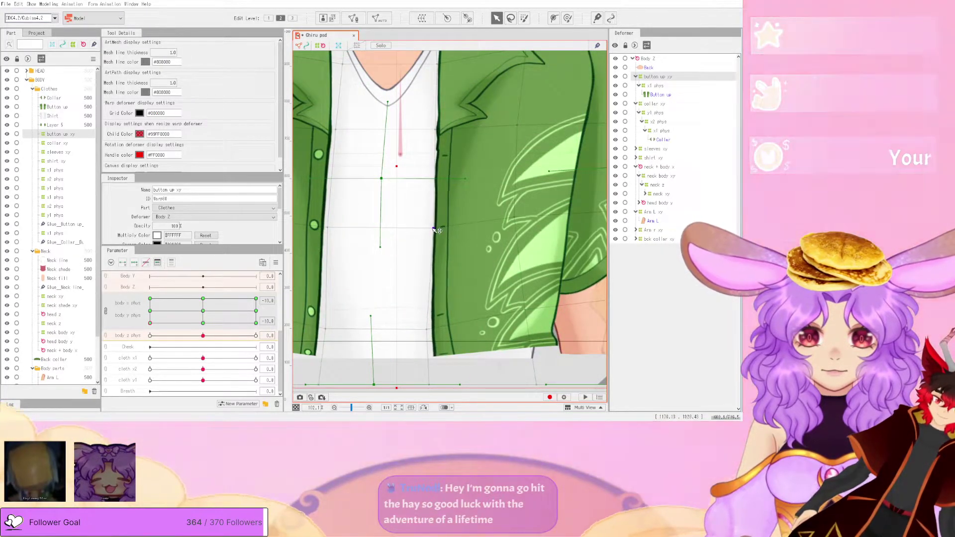
{"action": "scroll", "coordinate": [451, 162], "scroll_direction": "up", "scroll_amount": 4}
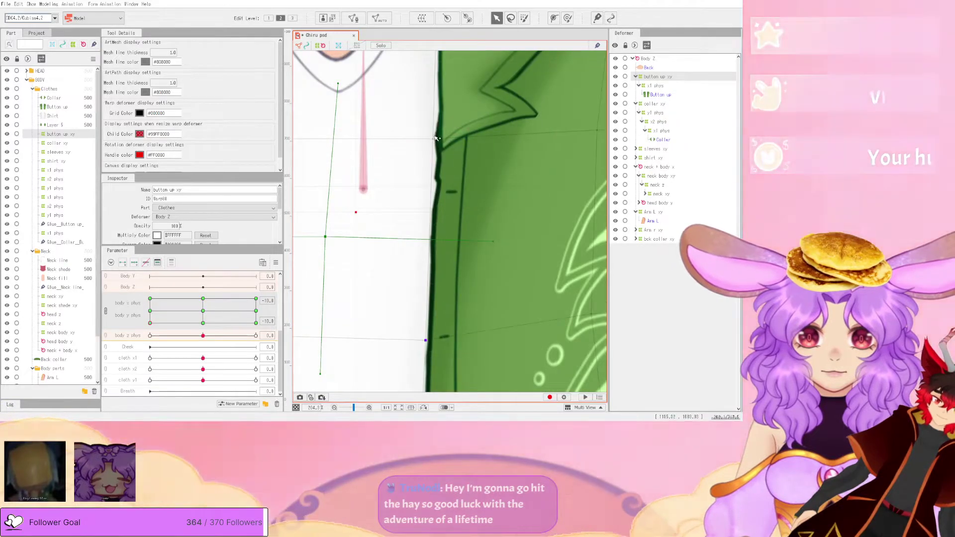
{"action": "left_click_drag", "start_coordinate": [414, 138], "coordinate": [440, 136]}
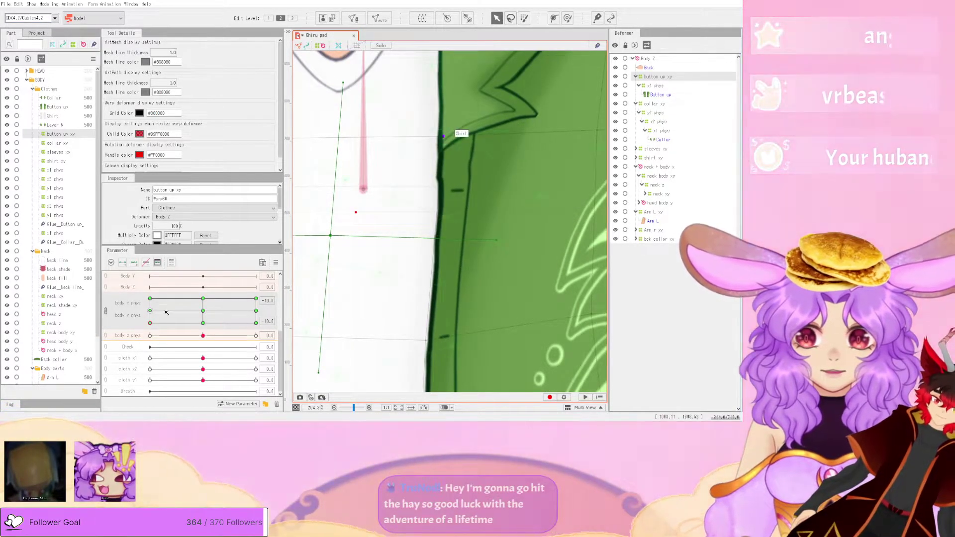
- At body y phys 0.0, shift the button up xy grid point beside the lapel toward the shirt, and return body y phys to 10.0
{"action": "left_click", "coordinate": [149, 311]}
{"action": "left_click_drag", "start_coordinate": [441, 124], "coordinate": [437, 123]}
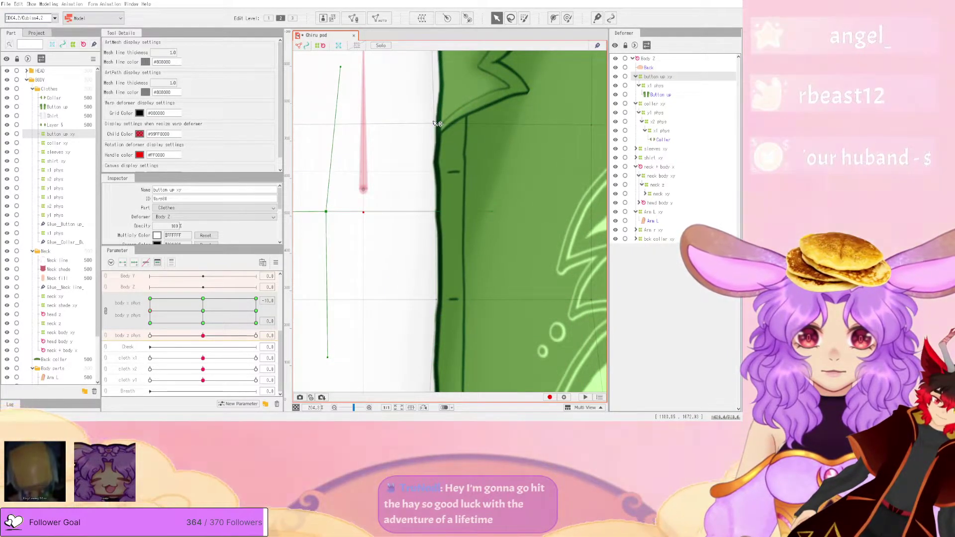
{"action": "left_click", "coordinate": [150, 299]}
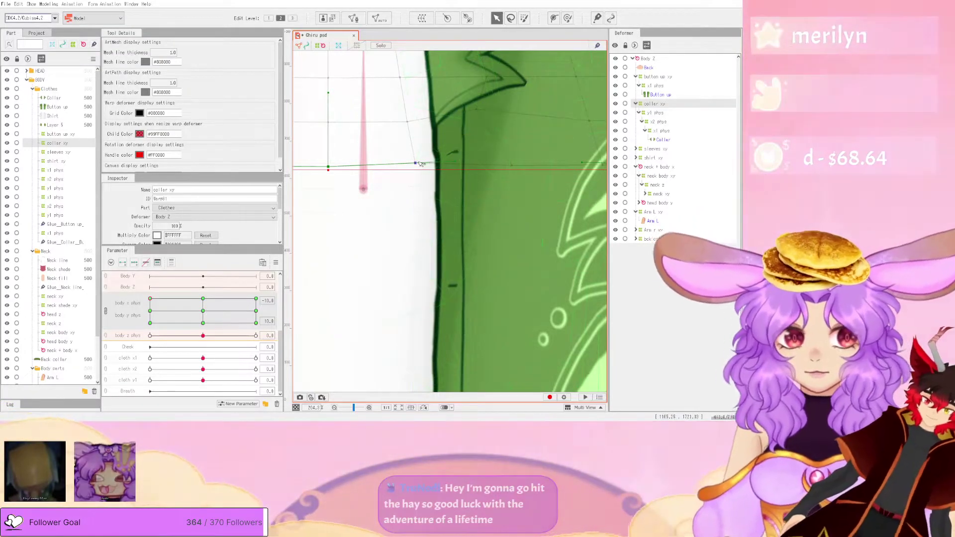
- Shift the collar xy grid points beside the jacket's front edge below the lapel and undo the last move
{"action": "left_click_drag", "start_coordinate": [417, 162], "coordinate": [429, 133]}
{"action": "scroll", "coordinate": [467, 187], "scroll_direction": "down", "scroll_amount": 2}
{"action": "scroll", "coordinate": [447, 139], "scroll_direction": "up", "scroll_amount": 3}
{"action": "key", "text": "ctrl+z"}
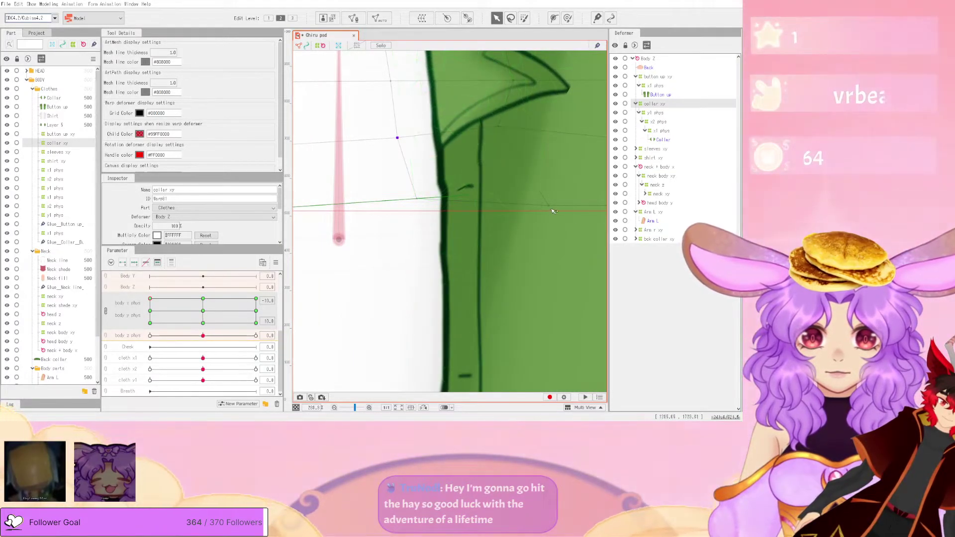
- Shift the collar xy grid points below the lapel beside the jacket's front edge at body x phys -10.0
{"action": "left_click_drag", "start_coordinate": [517, 201], "coordinate": [541, 183]}
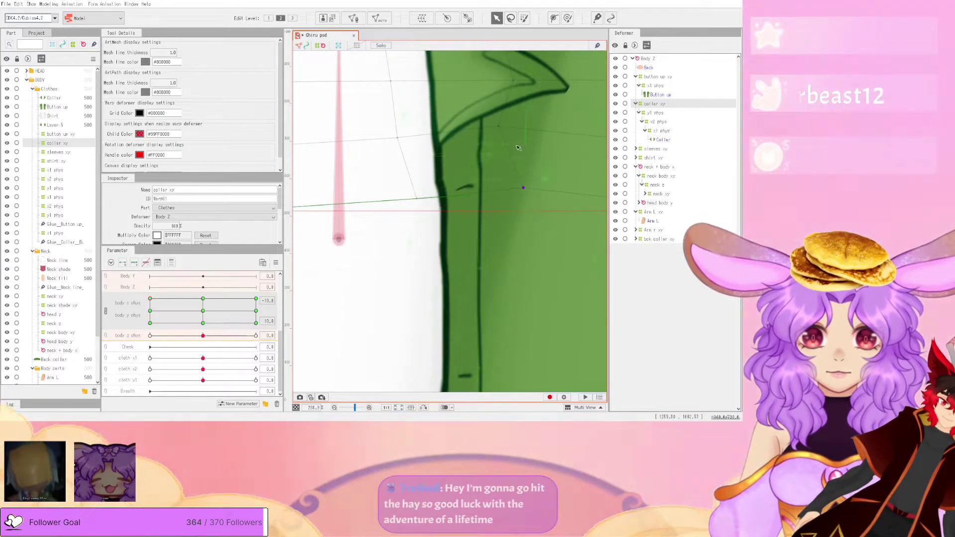
{"action": "mouse_move", "coordinate": [499, 127]}
{"action": "left_mouse_down"}
{"action": "mouse_move", "coordinate": [518, 128]}
{"action": "mouse_move", "coordinate": [491, 125]}
{"action": "left_mouse_up"}
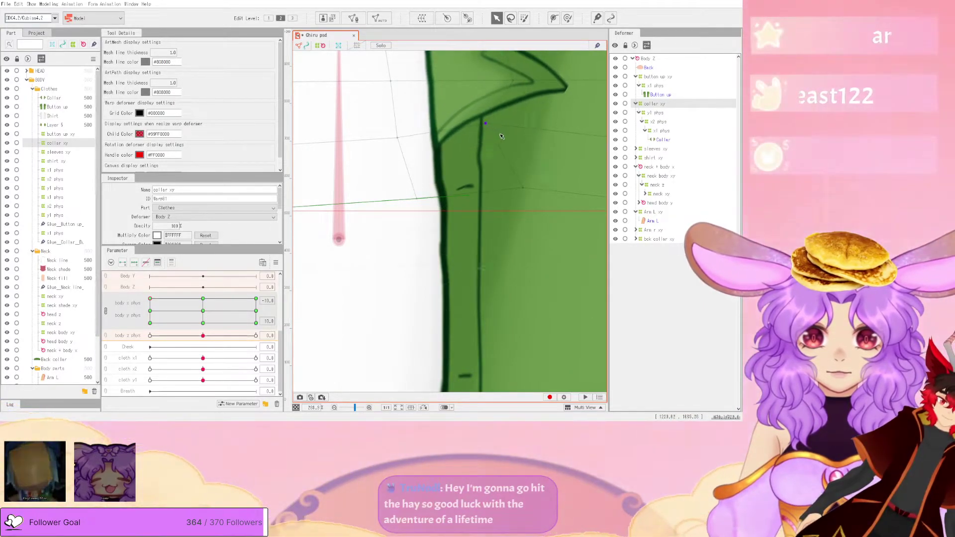
{"action": "scroll", "coordinate": [501, 137], "scroll_direction": "down", "scroll_amount": 5}
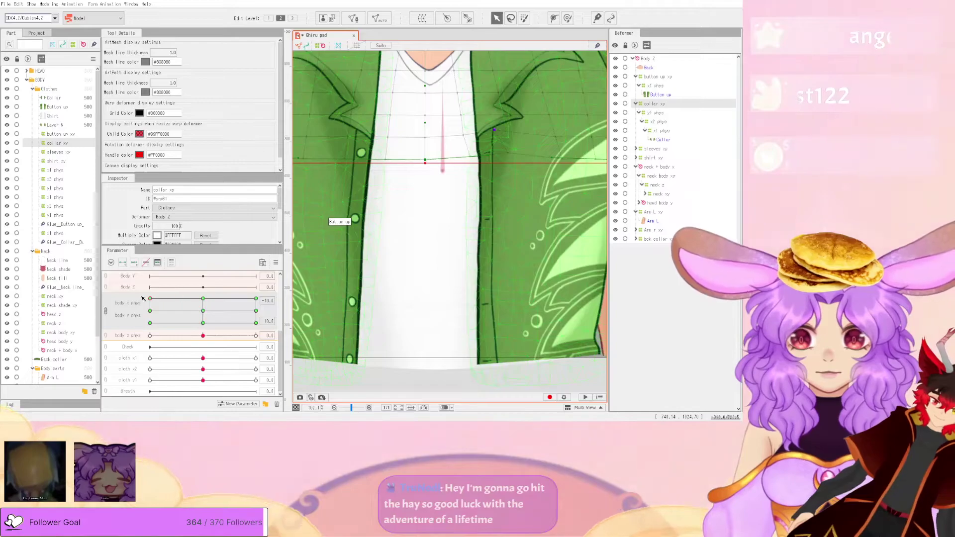
- Set body x phys and body y phys to -10.0 and nudge the collar xy lower-edge grid point beside the jacket toward the jacket
{"action": "left_click", "coordinate": [150, 311]}
{"action": "scroll", "coordinate": [509, 147], "scroll_direction": "up", "scroll_amount": 3}
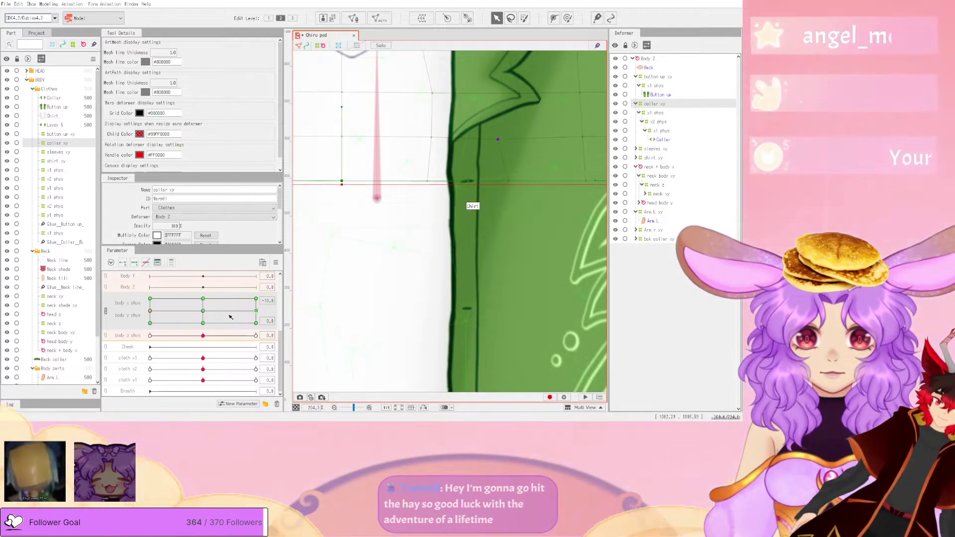
{"action": "left_click", "coordinate": [150, 323]}
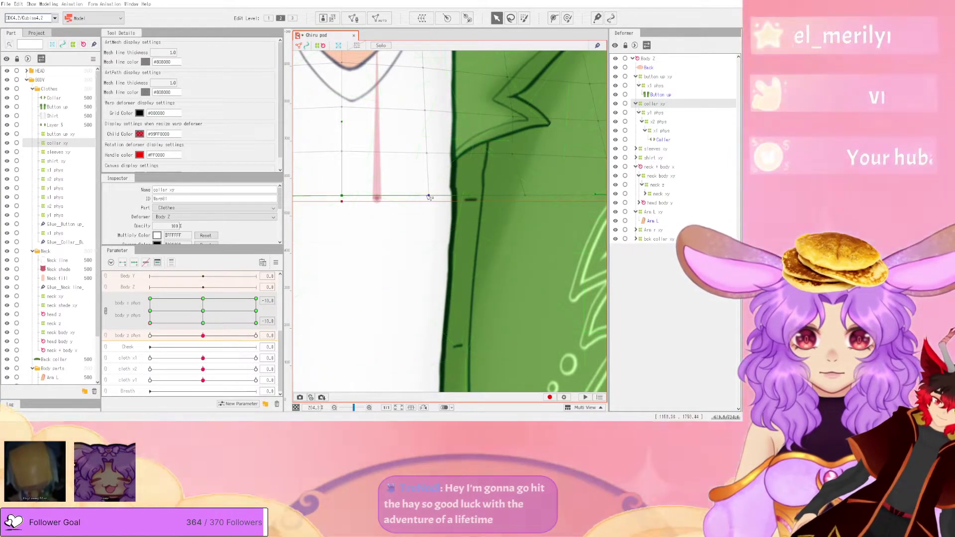
{"action": "left_click_drag", "start_coordinate": [428, 199], "coordinate": [433, 196]}
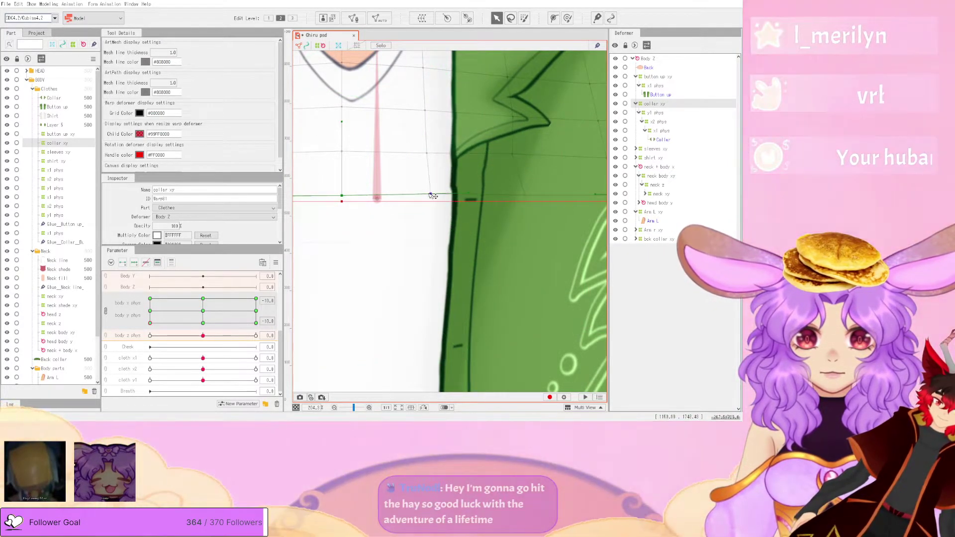
- At body x phys 0.0 and body y phys 10.0, raise the collar xy lower-edge grid point beside the jacket front toward the lapel
{"action": "left_click", "coordinate": [256, 323]}
{"action": "left_click", "coordinate": [257, 312]}
{"action": "left_click_drag", "start_coordinate": [261, 311], "coordinate": [263, 282]}
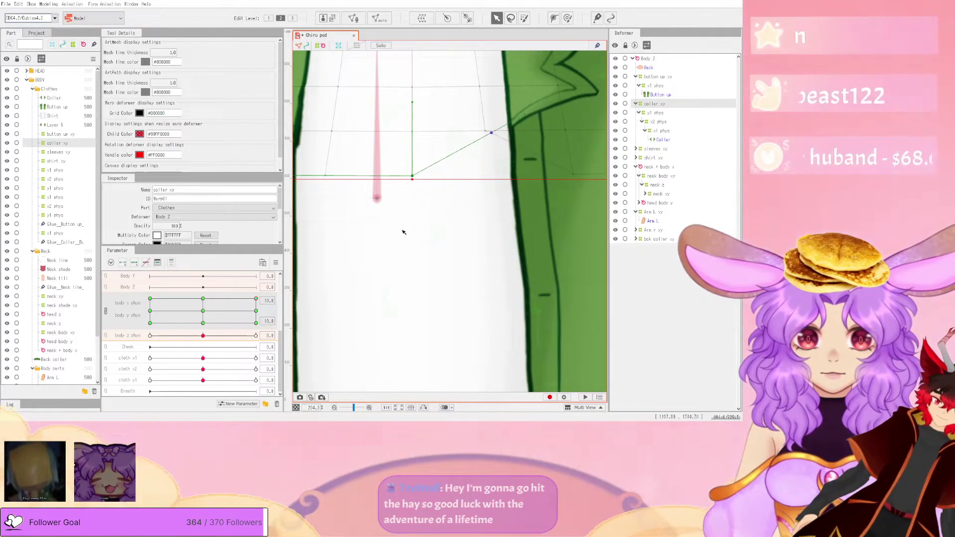
{"action": "left_click", "coordinate": [256, 312]}
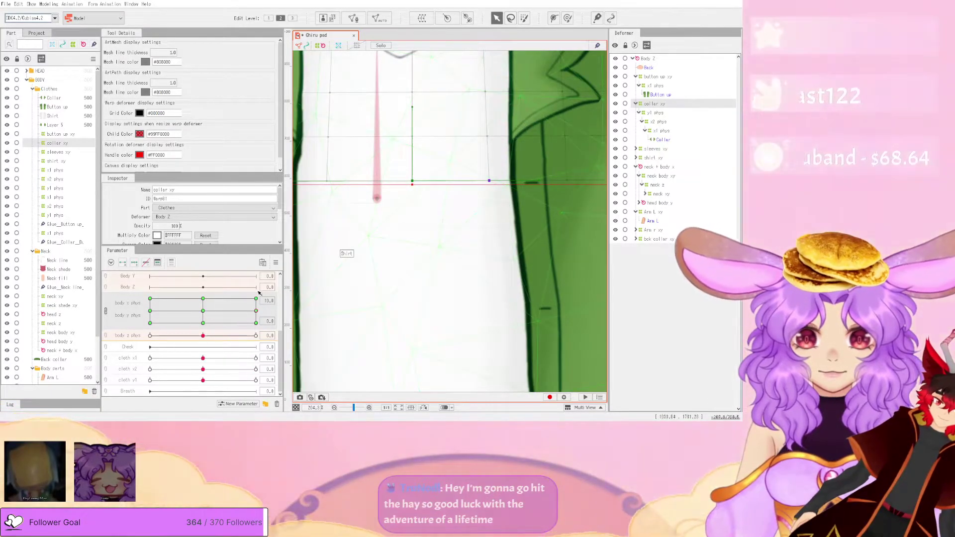
{"action": "left_click_drag", "start_coordinate": [256, 311], "coordinate": [199, 284]}
{"action": "left_click", "coordinate": [203, 298]}
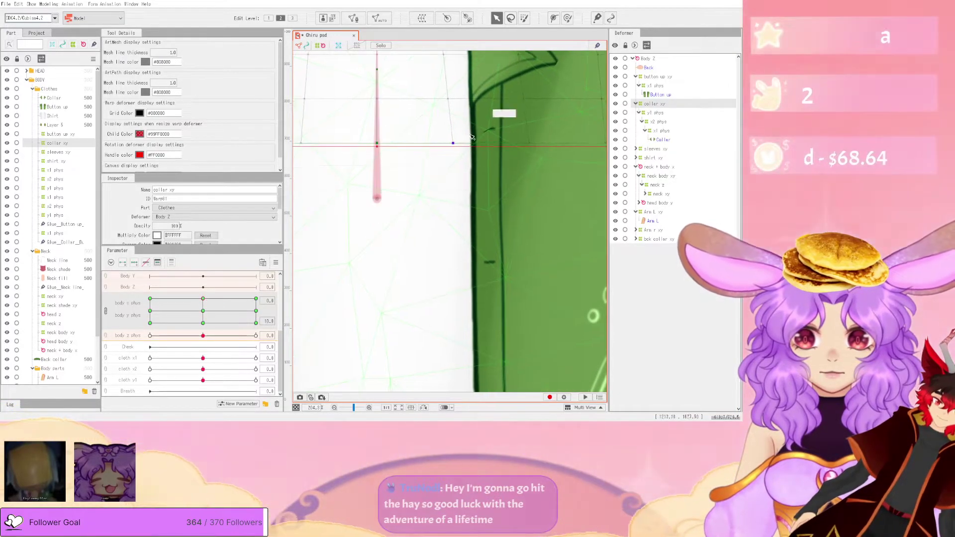
{"action": "left_click_drag", "start_coordinate": [454, 143], "coordinate": [451, 112]}
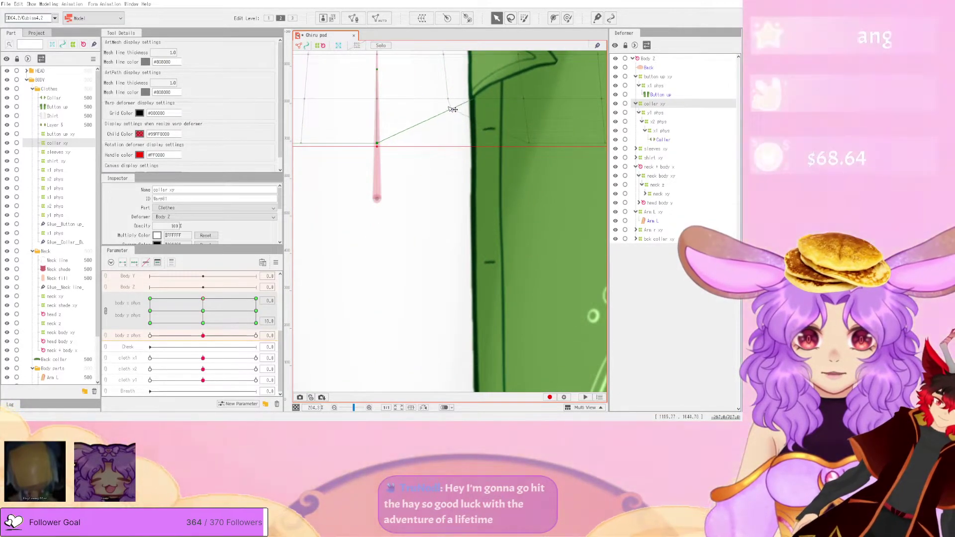
- Open the physics settings, swing the model around to examine the collar and jacket front in motion, and close the settings
{"action": "scroll", "coordinate": [490, 178], "scroll_direction": "down", "scroll_amount": 5}
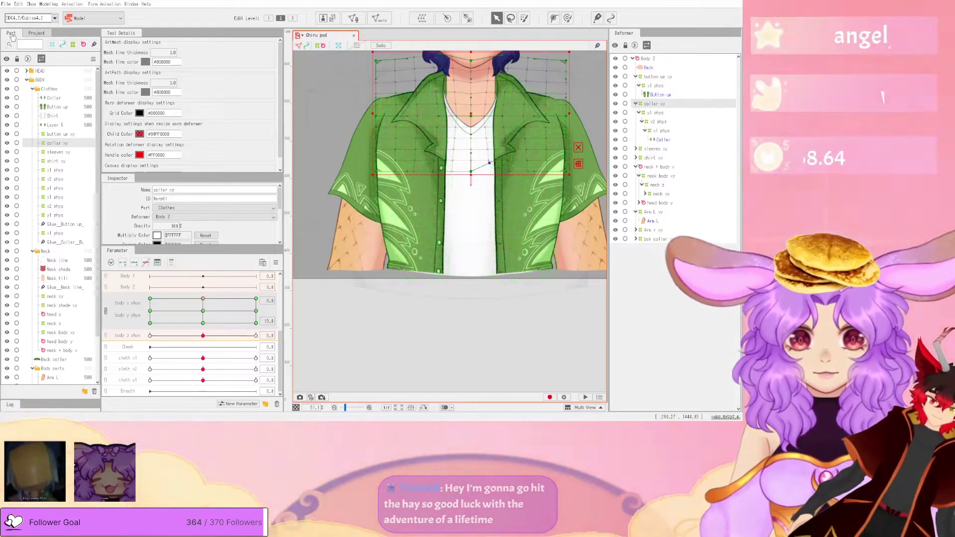
{"action": "left_click", "coordinate": [55, 4]}
{"action": "left_click", "coordinate": [78, 161]}
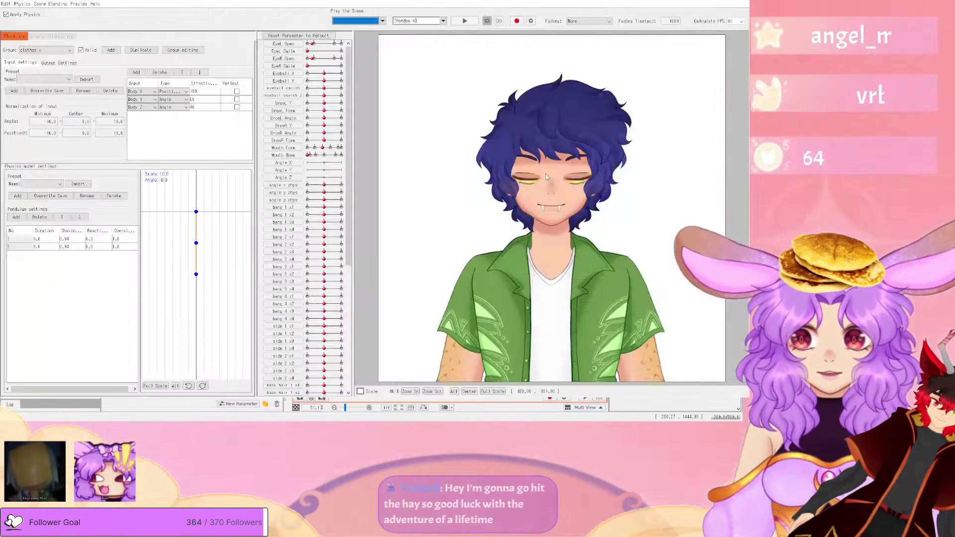
{"action": "left_click_drag", "start_coordinate": [498, 298], "coordinate": [719, 300]}
{"action": "scroll", "coordinate": [580, 199], "scroll_direction": "down", "scroll_amount": 3}
{"action": "scroll", "coordinate": [568, 233], "scroll_direction": "up", "scroll_amount": 2}
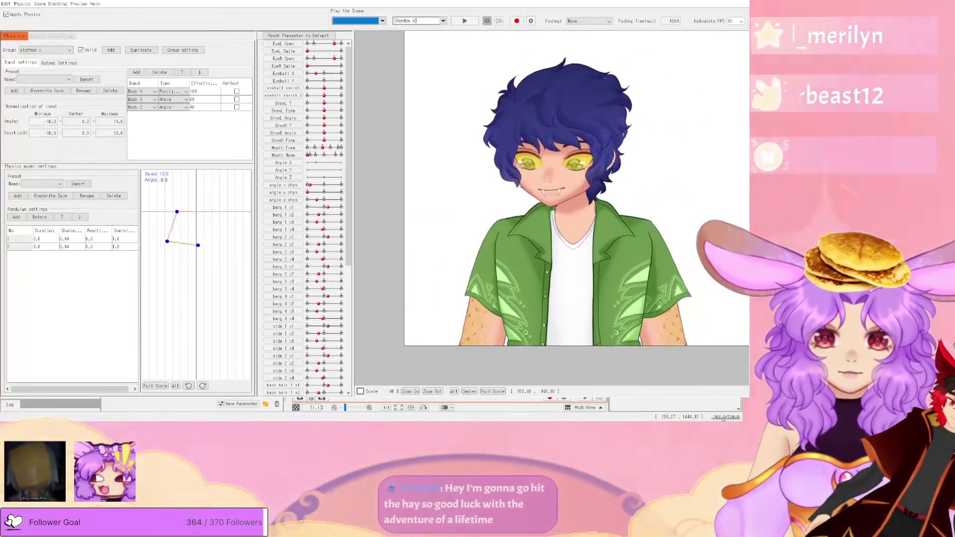
{"action": "scroll", "coordinate": [608, 287], "scroll_direction": "up", "scroll_amount": 2}
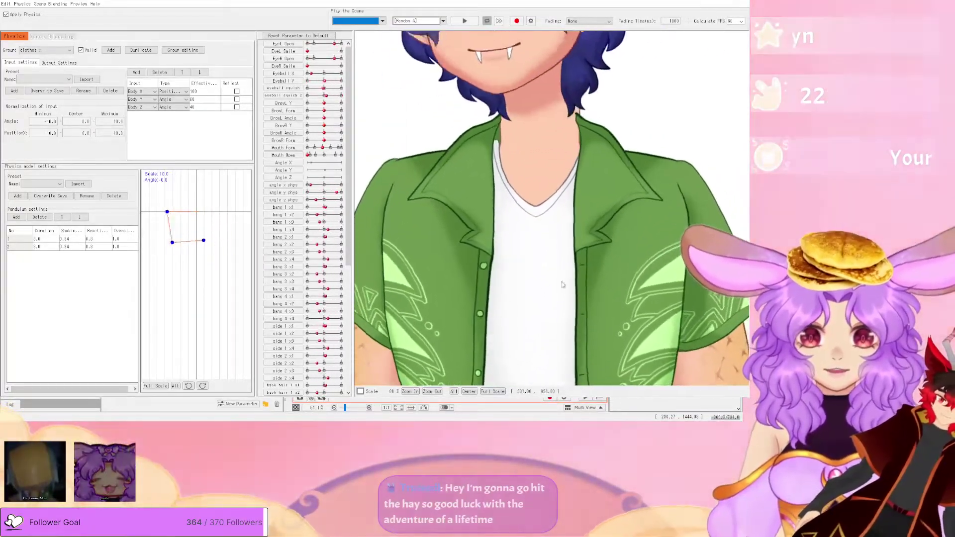
{"action": "scroll", "coordinate": [623, 181], "scroll_direction": "down", "scroll_amount": 2}
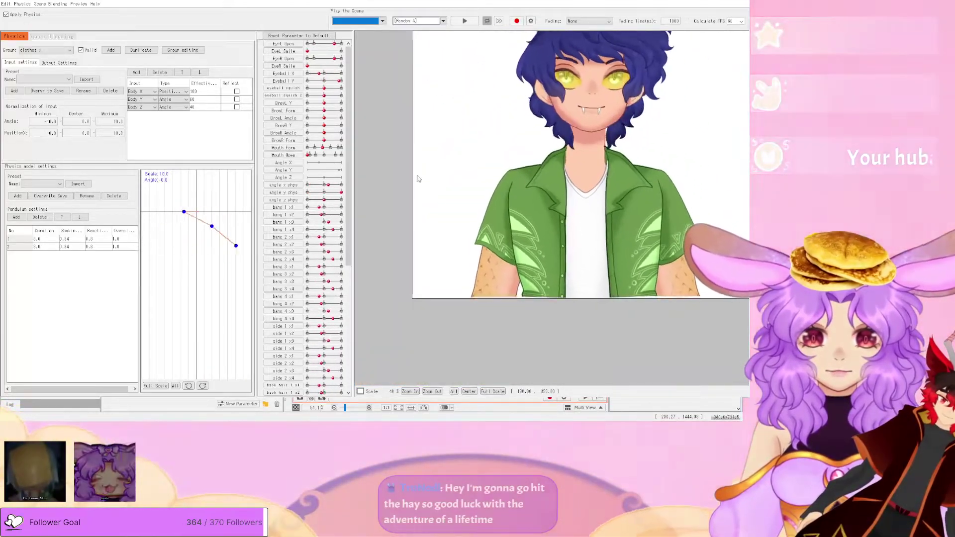
{"action": "scroll", "coordinate": [696, 318], "scroll_direction": "up", "scroll_amount": 5}
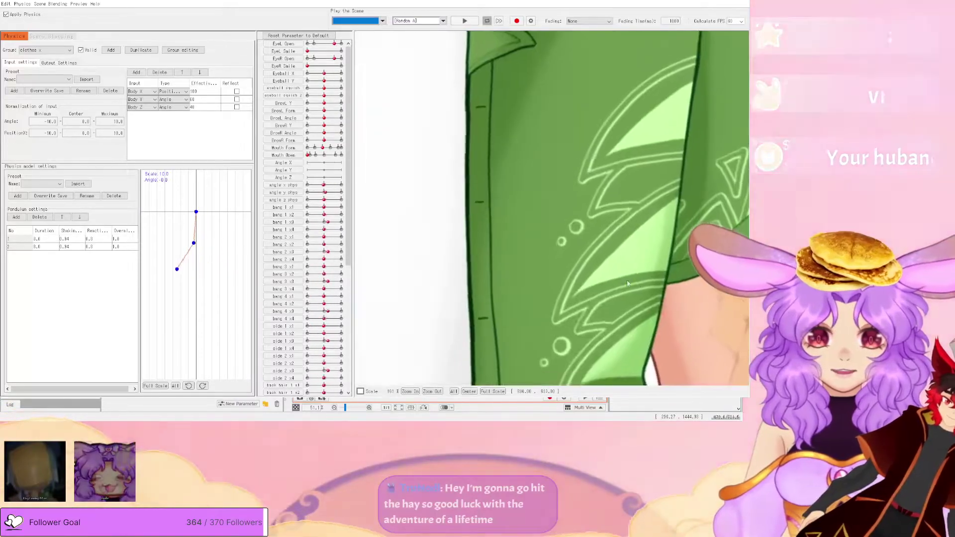
{"action": "scroll", "coordinate": [683, 297], "scroll_direction": "down", "scroll_amount": 5}
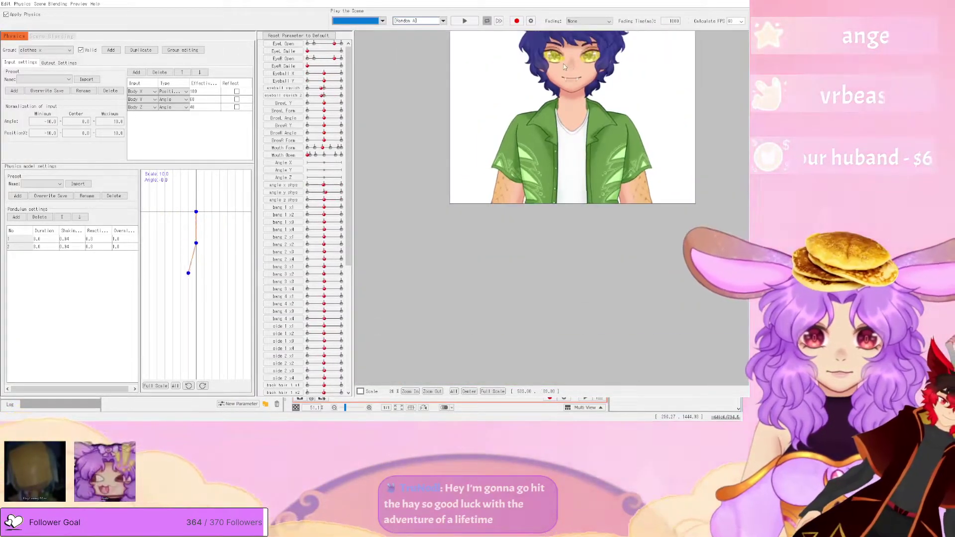
{"action": "scroll", "coordinate": [574, 52], "scroll_direction": "up", "scroll_amount": 1}
{"action": "key", "text": "alt+F4"}
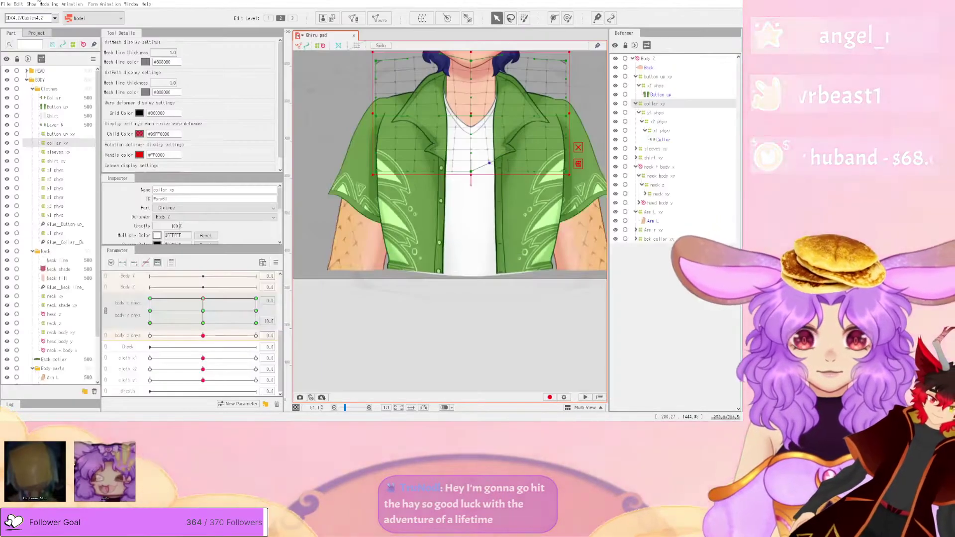
- Create a parameter folder between the body folder and the Cheek parameter and name it clothes
{"action": "scroll", "coordinate": [405, 343], "scroll_direction": "down", "scroll_amount": 3}
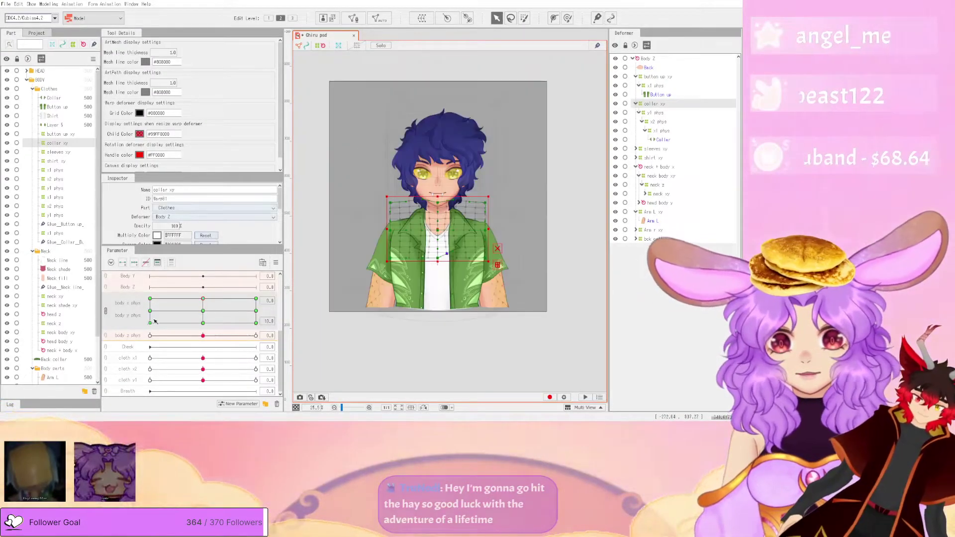
{"action": "scroll", "coordinate": [149, 326], "scroll_direction": "up", "scroll_amount": 3}
{"action": "left_click", "coordinate": [124, 319]}
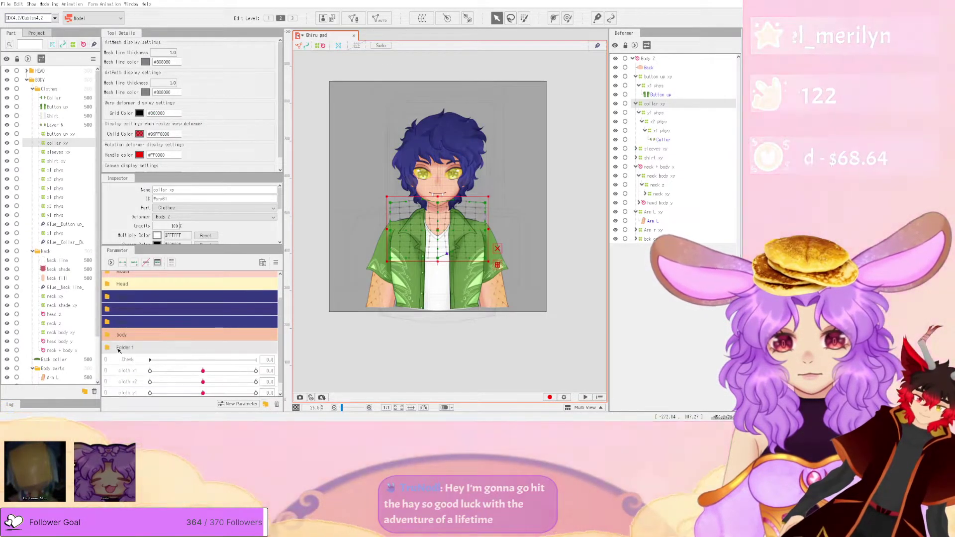
{"action": "left_click", "coordinate": [266, 404]}
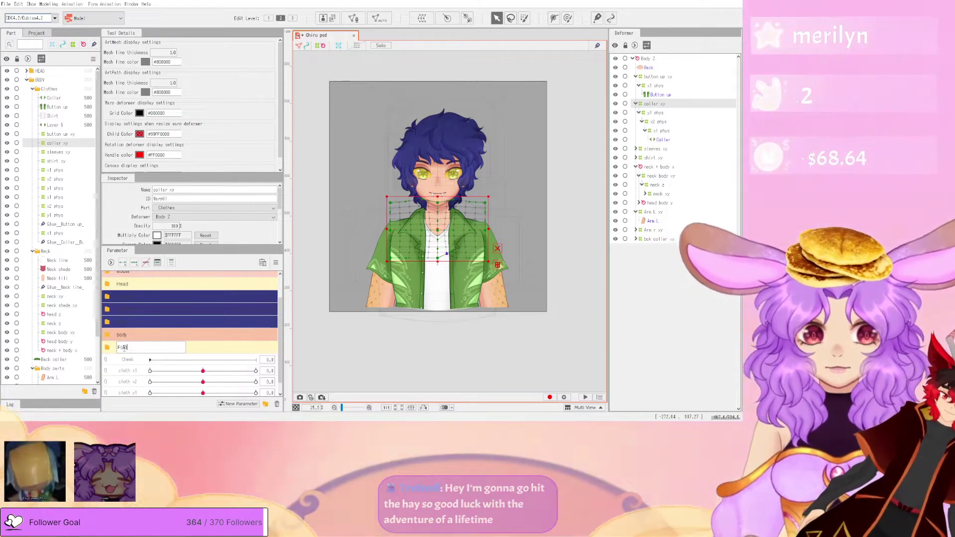
{"action": "key", "text": "BackSpace"}
{"action": "key", "text": "BackSpace"}
{"action": "key", "text": "BackSpace"}
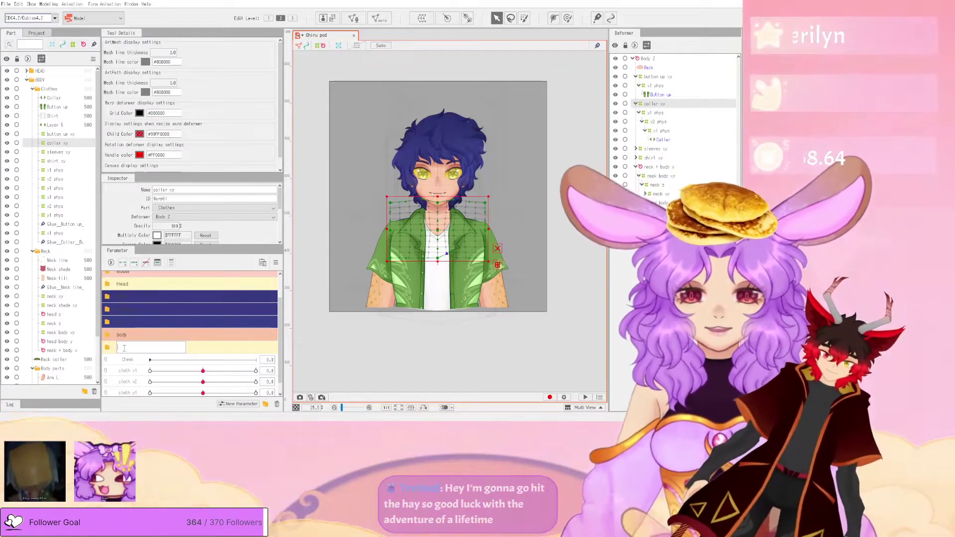
{"action": "type", "text": "vlothes"}
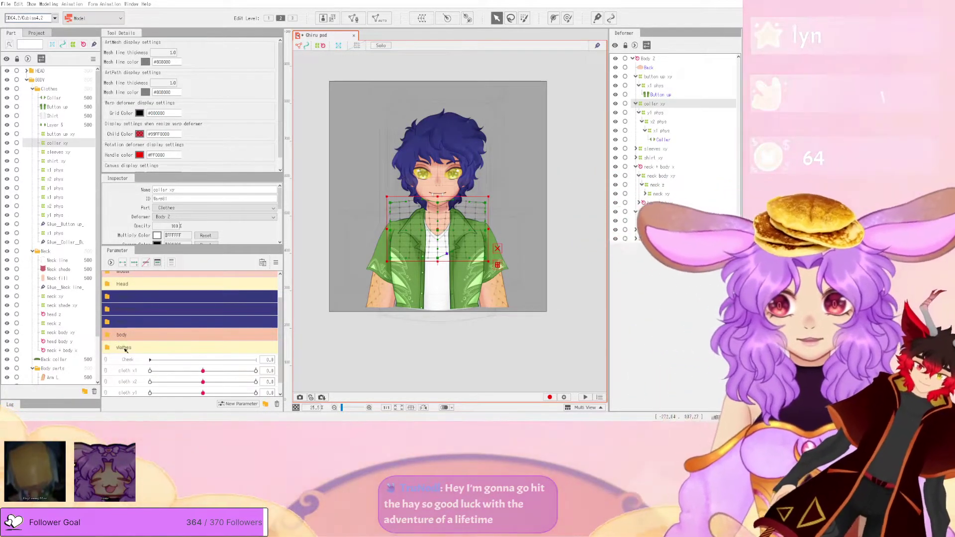
{"action": "key", "text": "Return"}
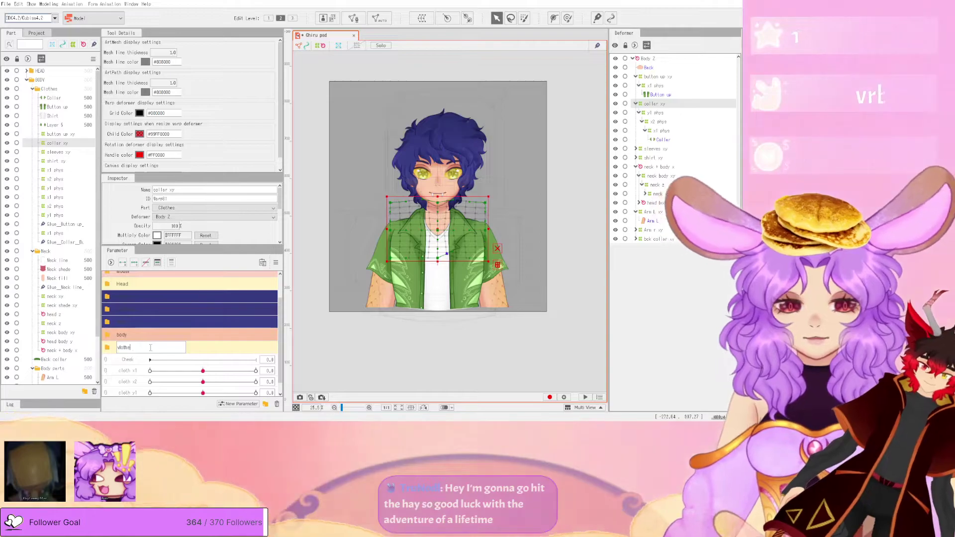
{"action": "key", "text": "BackSpace"}
{"action": "key", "text": "BackSpace"}
{"action": "key", "text": "BackSpace"}
{"action": "key", "text": "BackSpace"}
{"action": "key", "text": "BackSpace"}
{"action": "key", "text": "BackSpace"}
{"action": "type", "text": "cloth"}
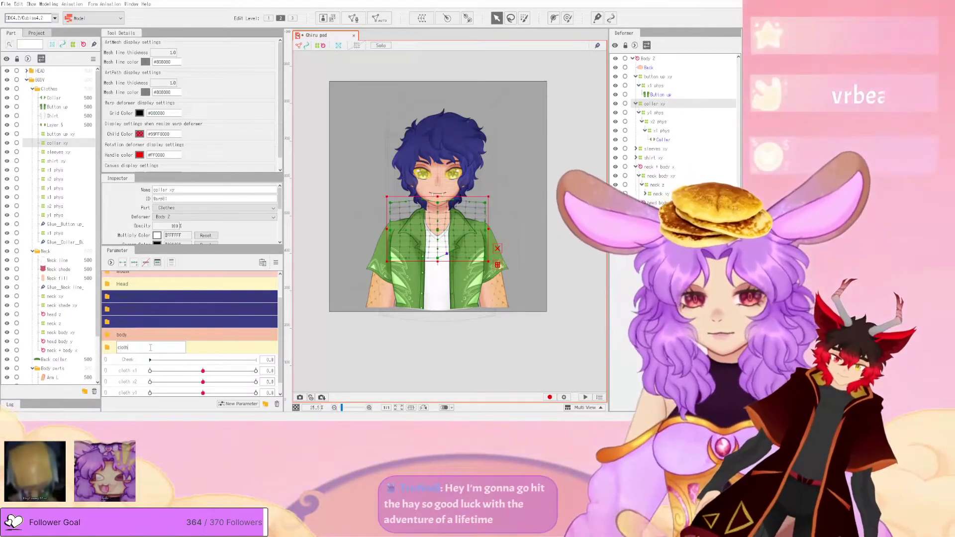
{"action": "type", "text": "es"}
{"action": "key", "text": "Return"}
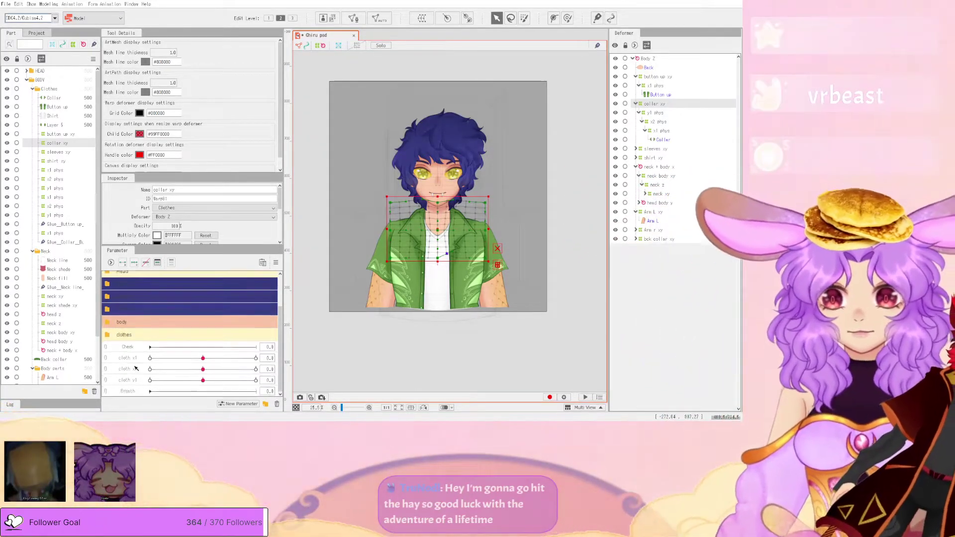
- Move the three cloth parameters into the clothes folder and colour the folder green
{"action": "scroll", "coordinate": [134, 379], "scroll_direction": "up", "scroll_amount": 3}
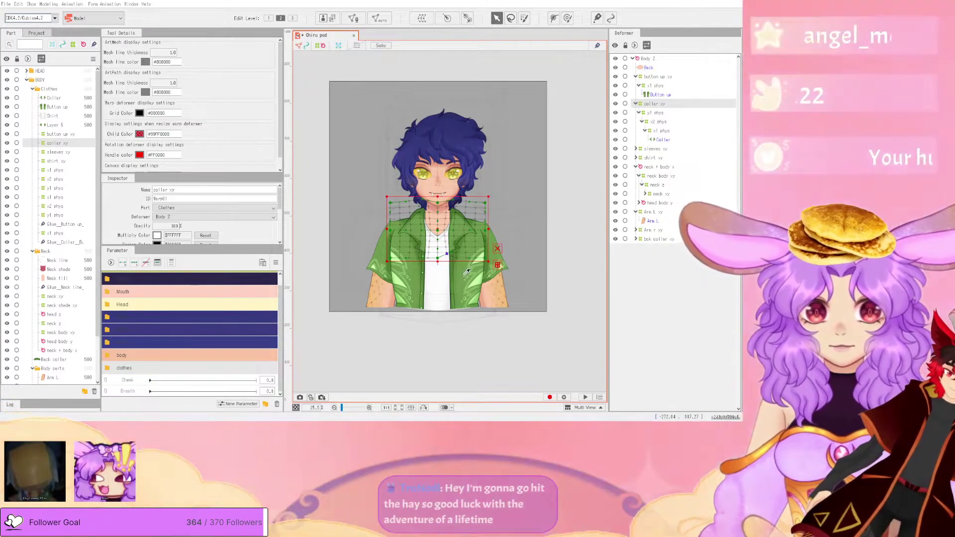
{"action": "left_click", "coordinate": [391, 242]}
{"action": "left_click", "coordinate": [351, 249]}
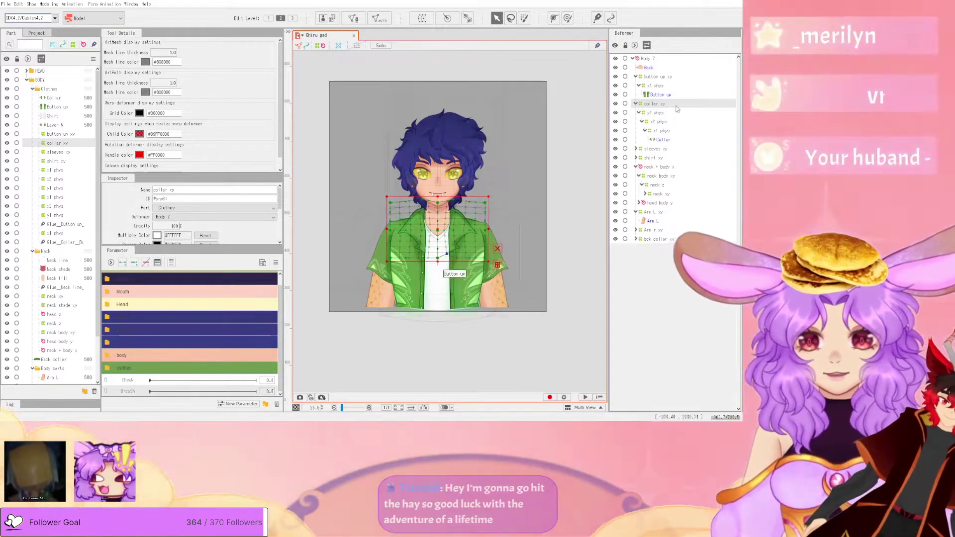
- Wrap the clothing and arm deformers under Body Z in a new warp deformer named breath, key it on Breath, and set Breath to 1.0
{"action": "left_click", "coordinate": [634, 58]}
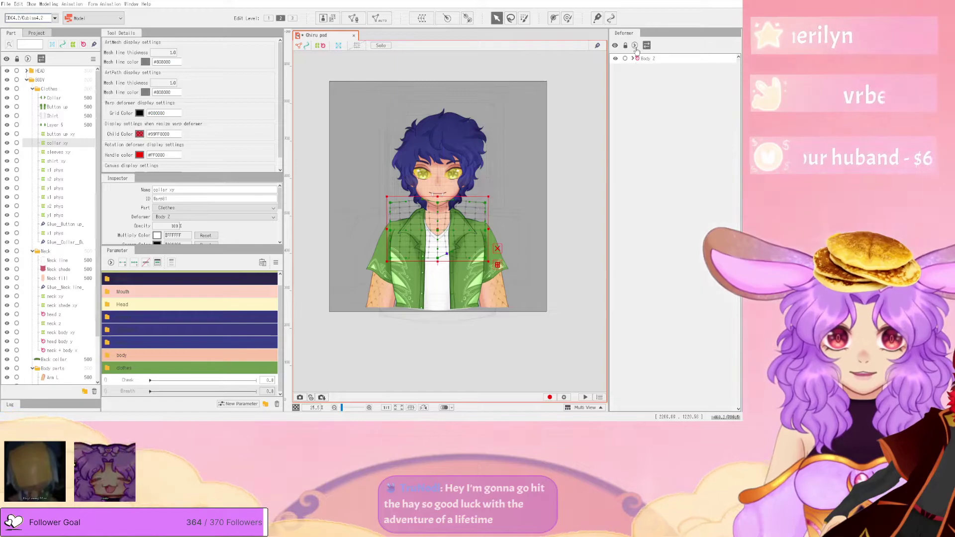
{"action": "left_click", "coordinate": [635, 60]}
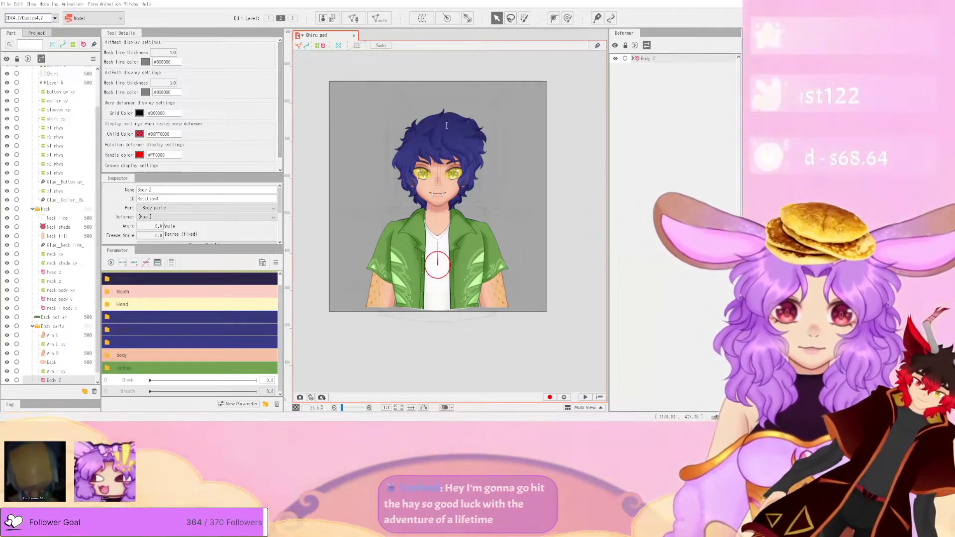
{"action": "left_click", "coordinate": [633, 59]}
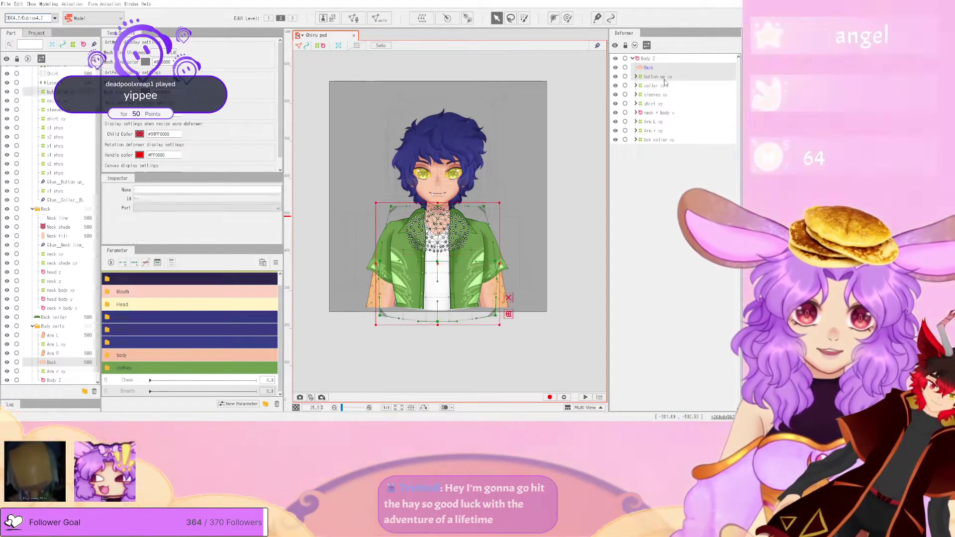
{"action": "left_click", "coordinate": [661, 95], "text": "ctrl"}
{"action": "left_click", "coordinate": [663, 104], "text": "ctrl"}
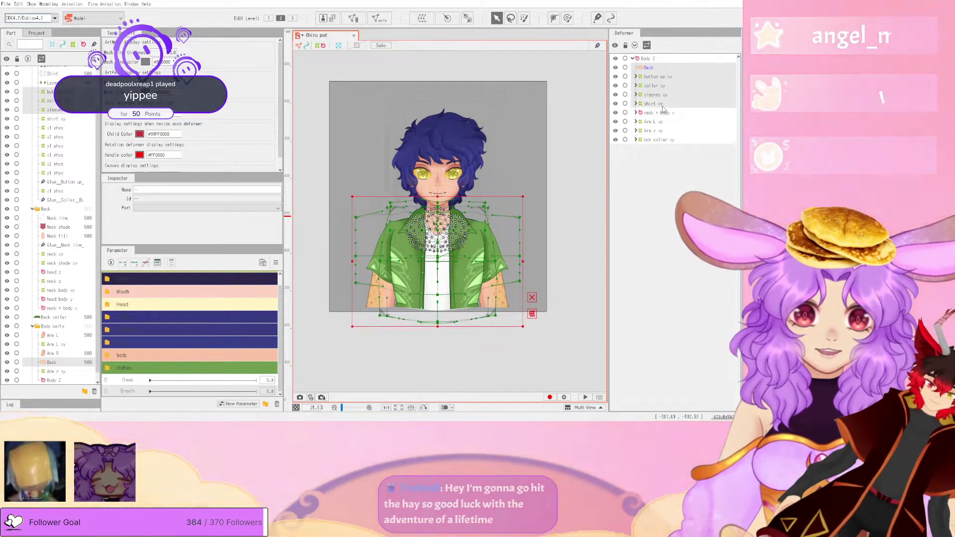
{"action": "left_click", "coordinate": [658, 140], "text": "ctrl"}
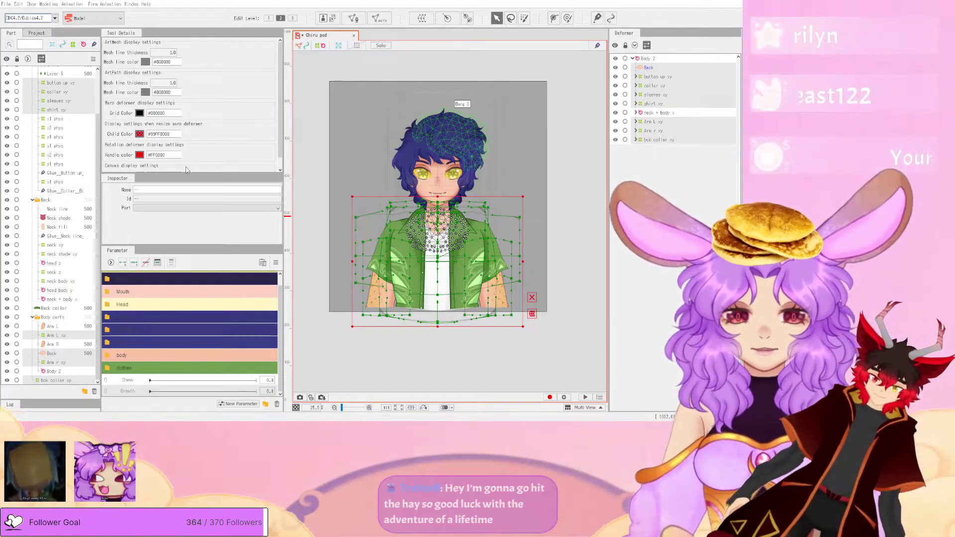
{"action": "left_click", "coordinate": [377, 274]}
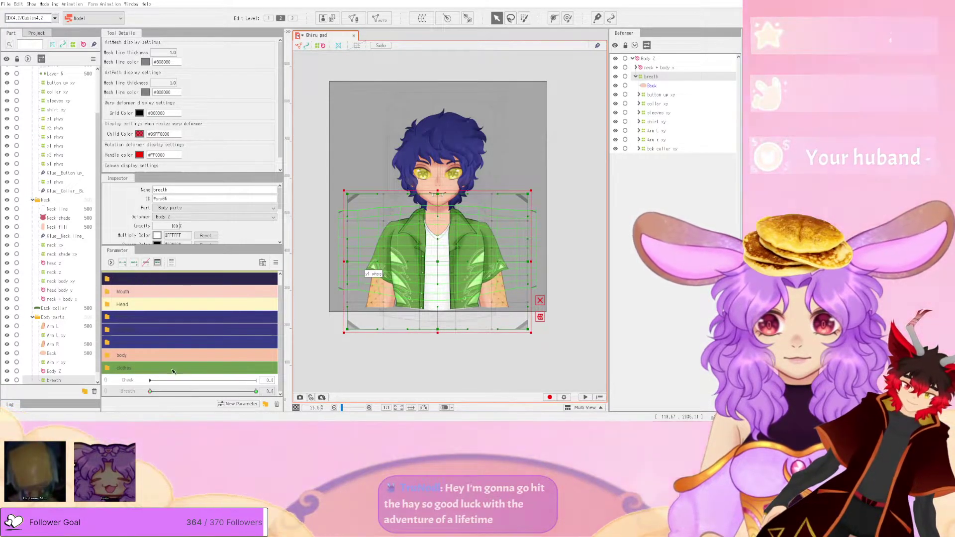
{"action": "scroll", "coordinate": [420, 313], "scroll_direction": "up", "scroll_amount": 2}
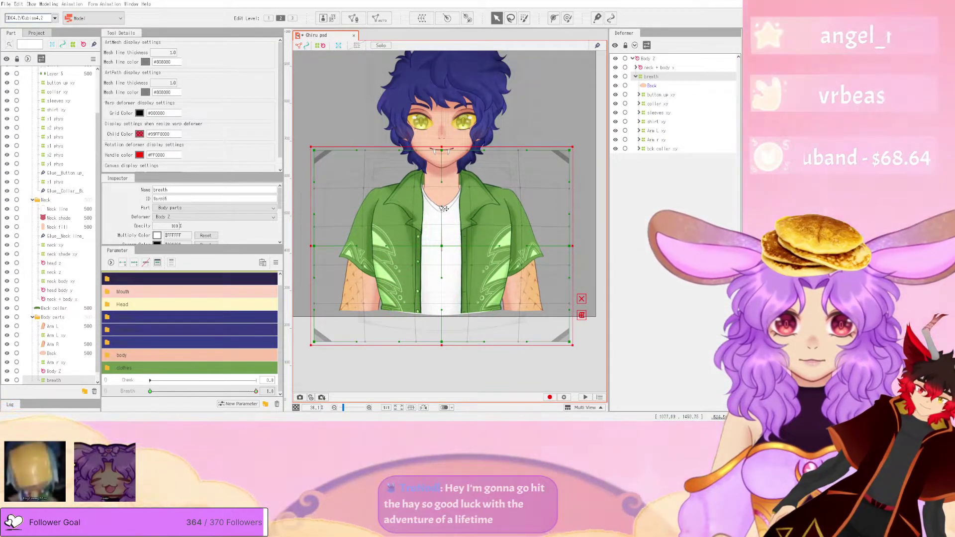
- Scrub the Breath parameter through its range, preview the physics with Random Pose playback to examine the clothing, and close the physics settings
{"action": "left_click_drag", "start_coordinate": [256, 391], "coordinate": [244, 392]}
{"action": "left_click_drag", "start_coordinate": [115, 383], "coordinate": [279, 387]}
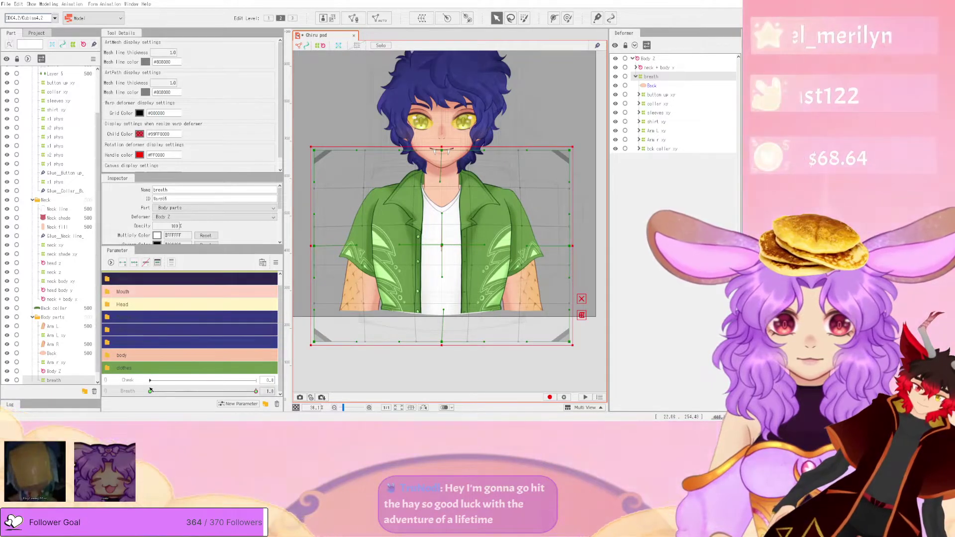
{"action": "left_click", "coordinate": [48, 4]}
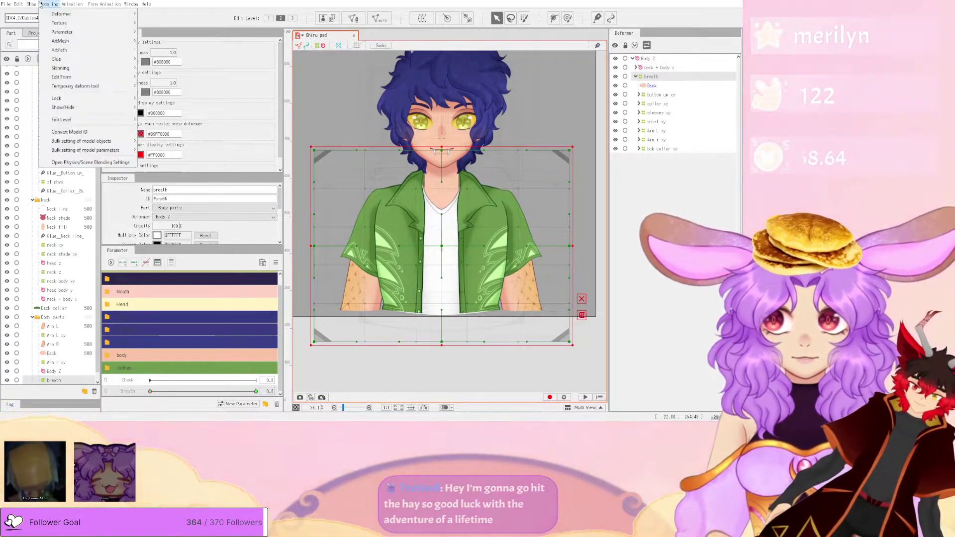
{"action": "left_click", "coordinate": [99, 163]}
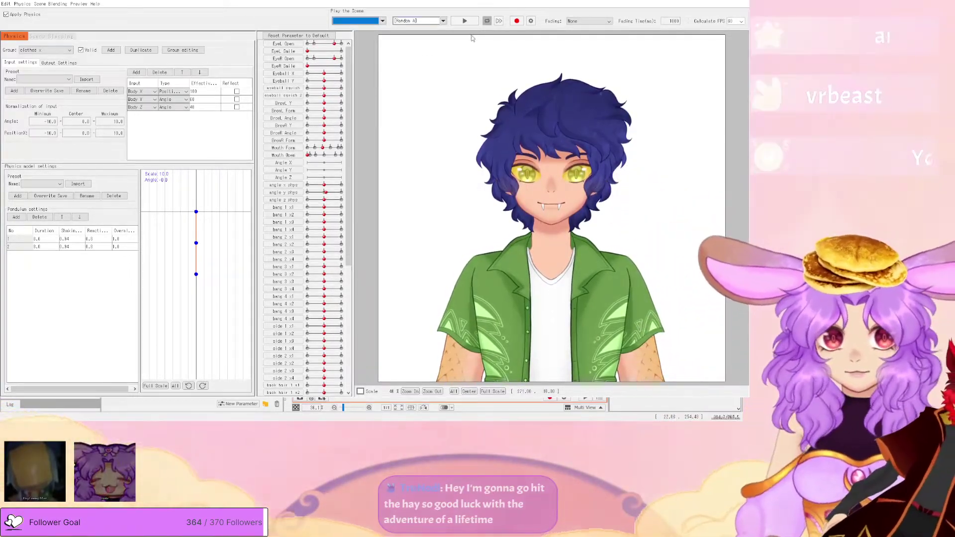
{"action": "left_click", "coordinate": [430, 40]}
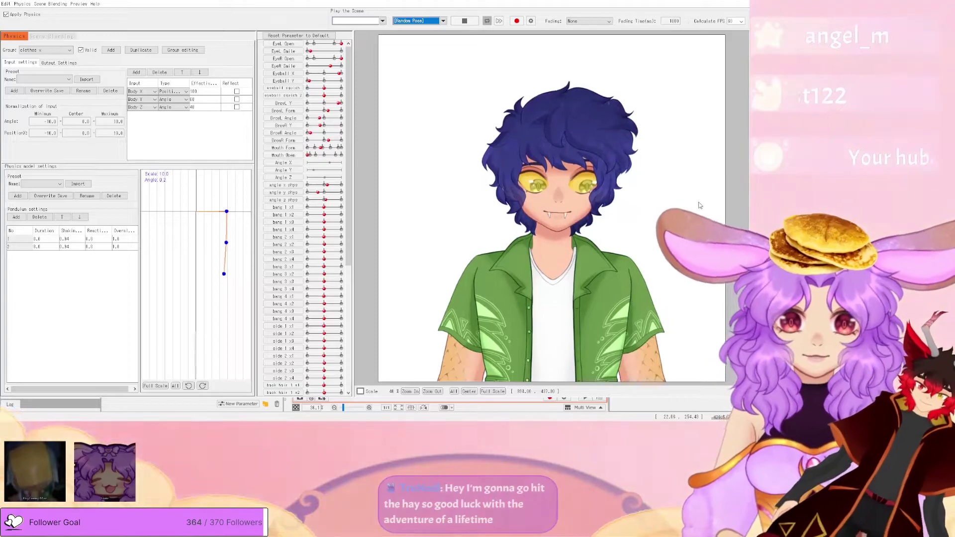
{"action": "scroll", "coordinate": [652, 192], "scroll_direction": "down", "scroll_amount": 3}
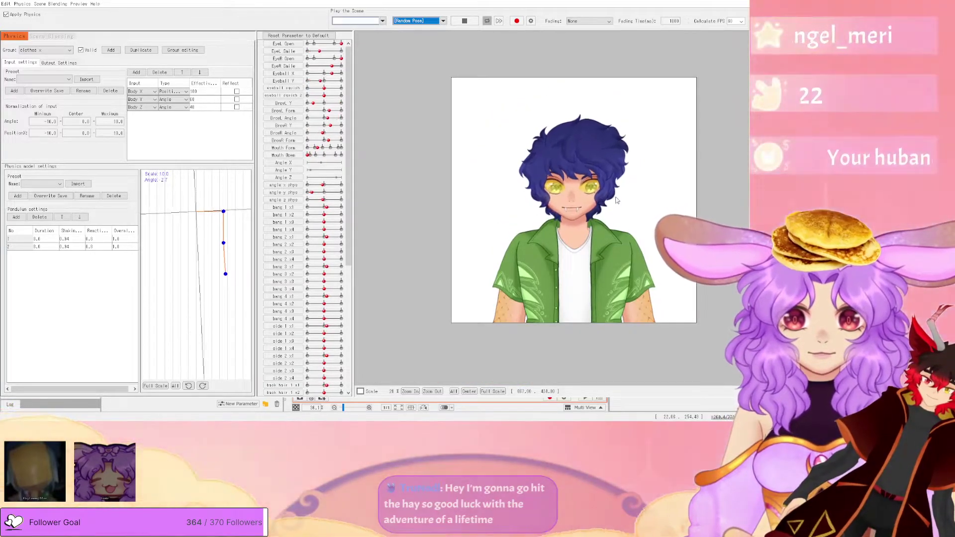
{"action": "scroll", "coordinate": [616, 200], "scroll_direction": "up", "scroll_amount": 3}
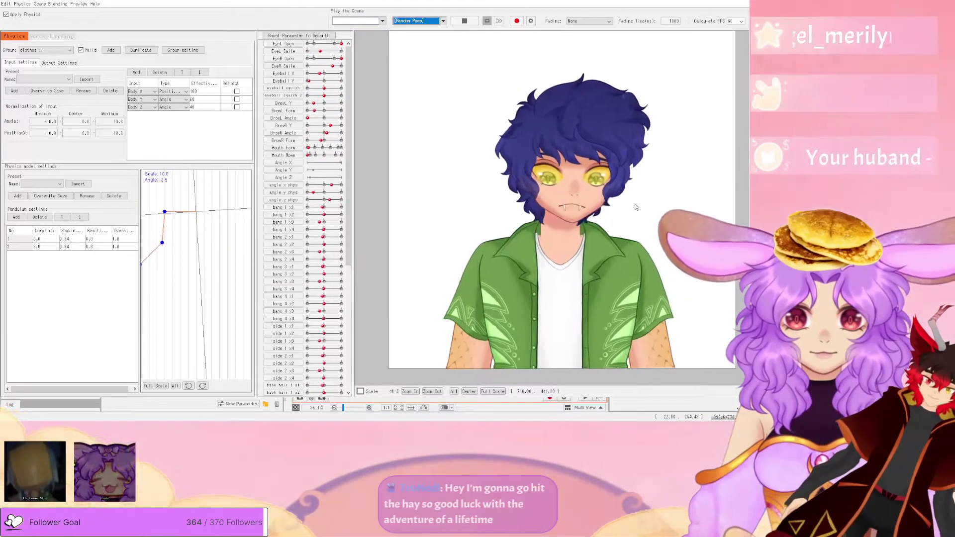
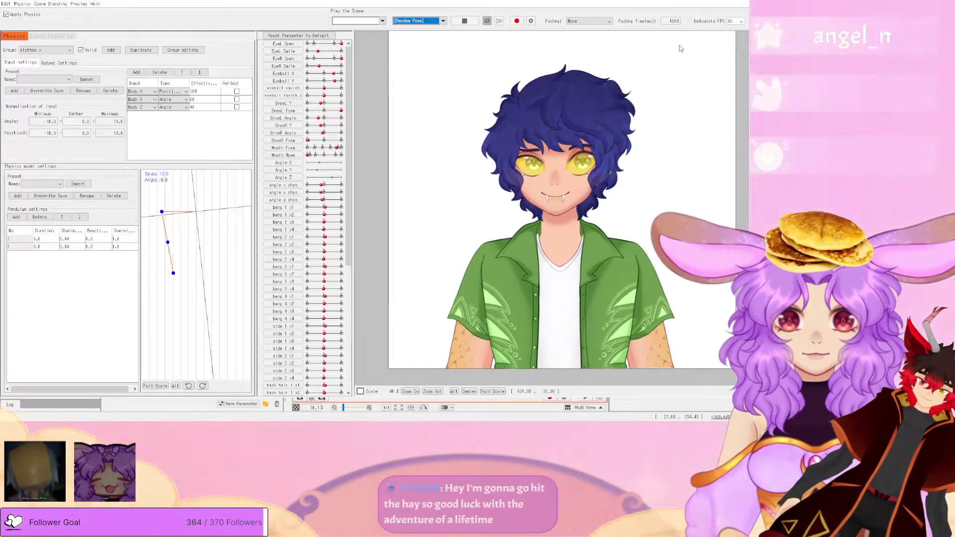
{"action": "left_click", "coordinate": [740, 1]}
- Select the Button up jacket mesh together with the Layer 5 sleeve mesh and open both for mesh editing
{"action": "left_click", "coordinate": [382, 222]}
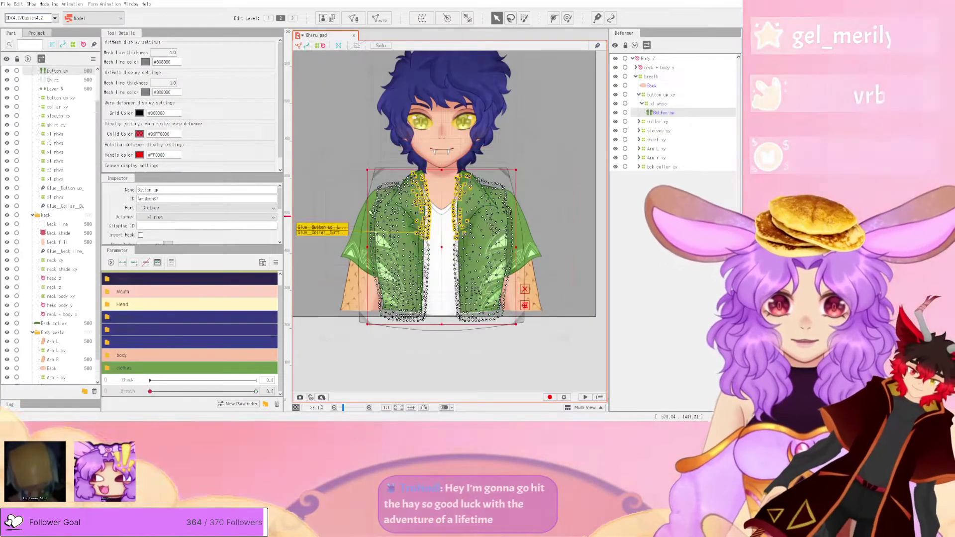
{"action": "scroll", "coordinate": [373, 216], "scroll_direction": "up", "scroll_amount": 5}
{"action": "left_click", "coordinate": [353, 17]}
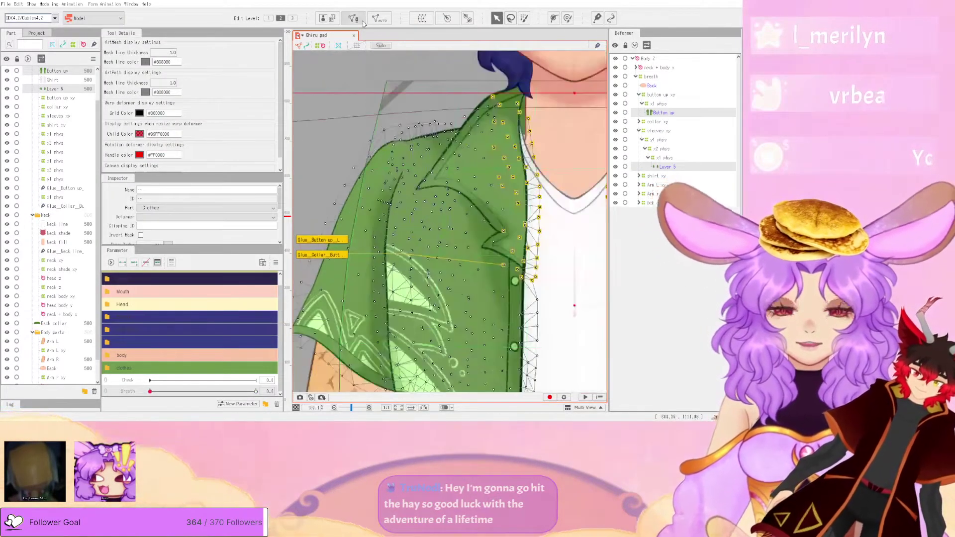
{"action": "scroll", "coordinate": [391, 113], "scroll_direction": "down", "scroll_amount": 3}
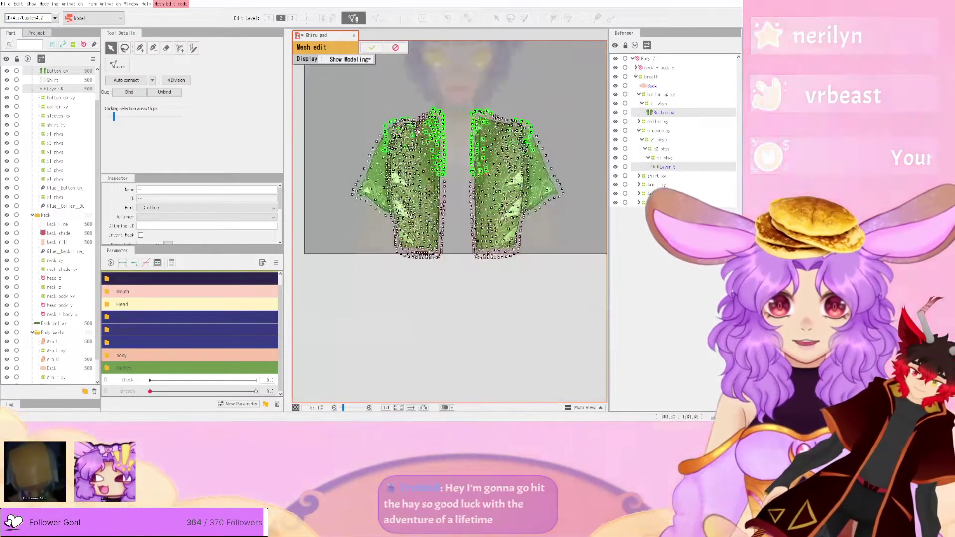
{"action": "scroll", "coordinate": [396, 124], "scroll_direction": "up", "scroll_amount": 2}
{"action": "scroll", "coordinate": [400, 144], "scroll_direction": "down", "scroll_amount": 1}
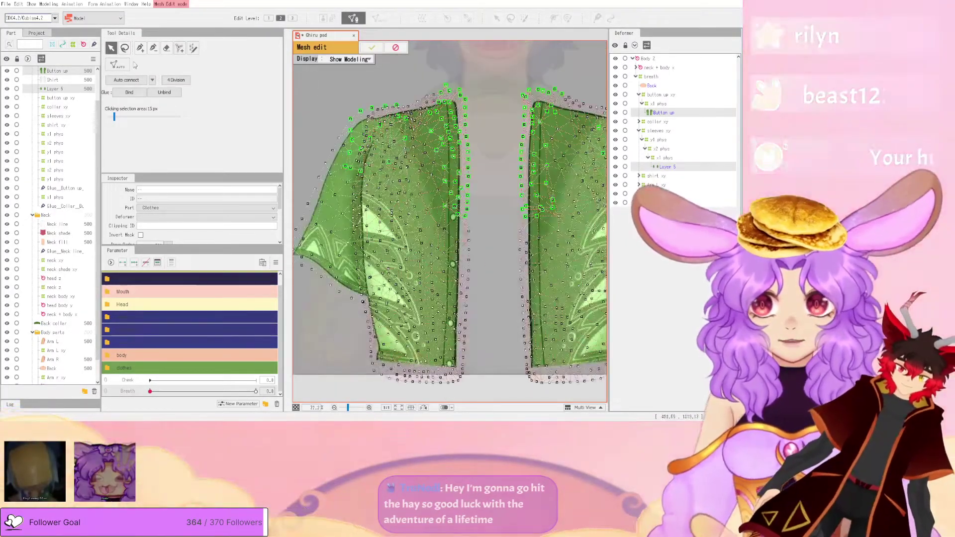
- Lasso the overlapping jacket and sleeve vertices at both shoulders, bind them with glue, and apply the mesh edit
{"action": "left_click", "coordinate": [125, 47]}
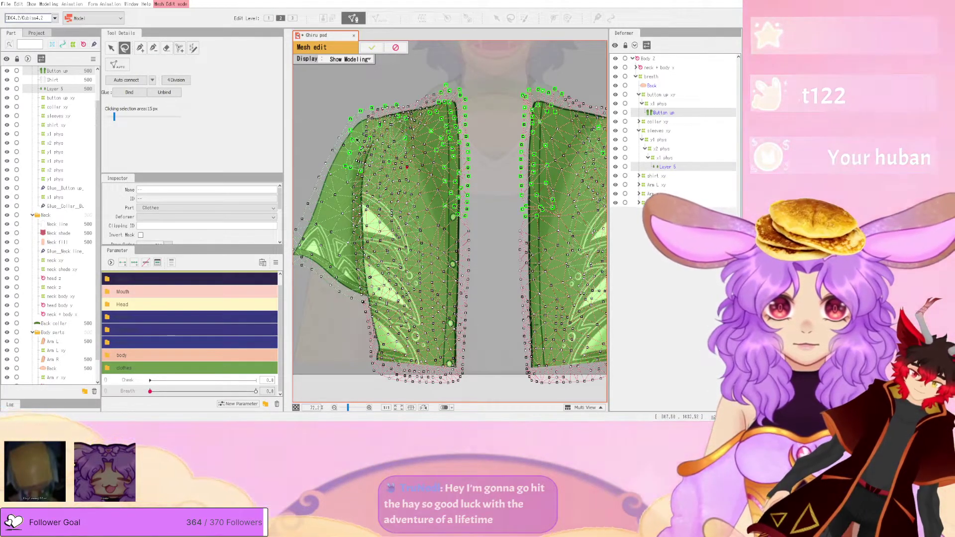
{"action": "scroll", "coordinate": [444, 147], "scroll_direction": "down", "scroll_amount": 3}
{"action": "scroll", "coordinate": [333, 105], "scroll_direction": "down", "scroll_amount": 2}
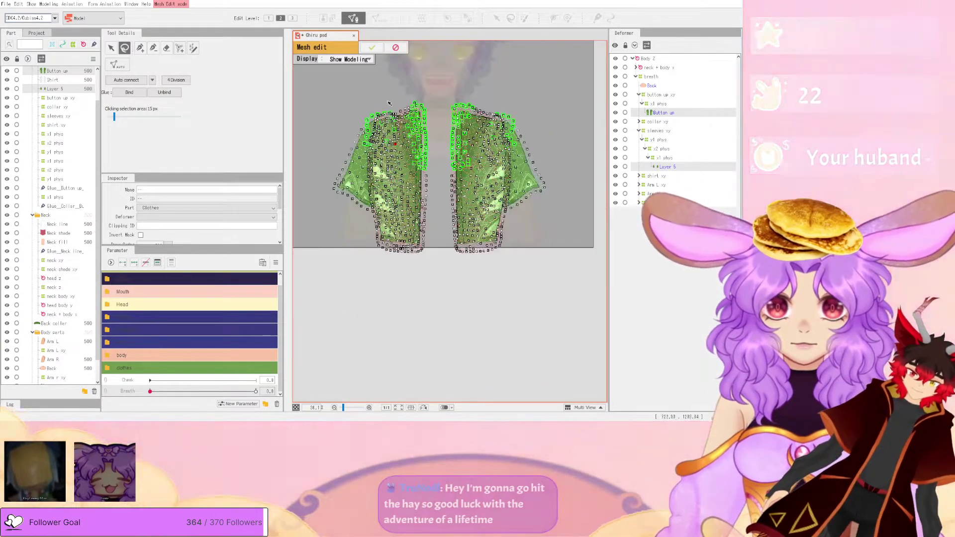
{"action": "scroll", "coordinate": [378, 105], "scroll_direction": "up", "scroll_amount": 2}
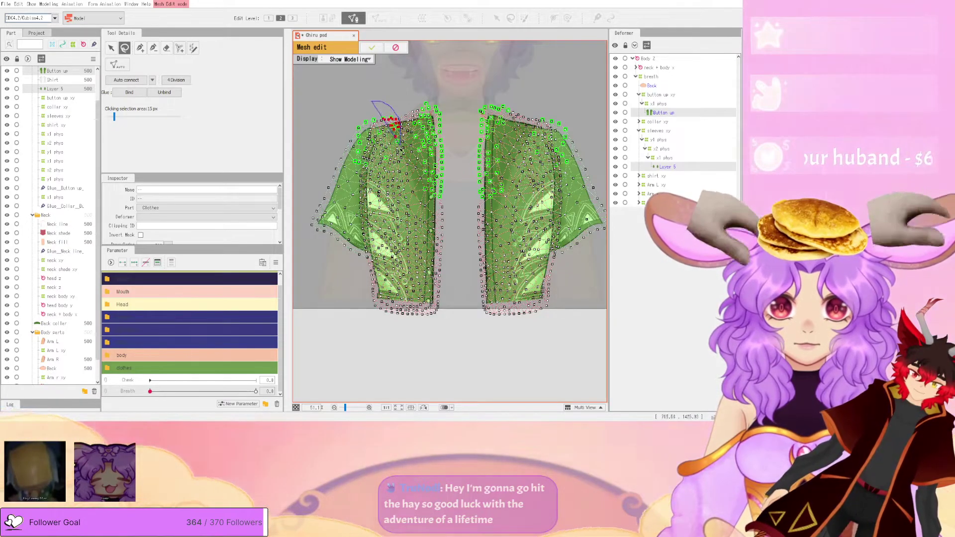
{"action": "left_click_drag", "start_coordinate": [401, 148], "coordinate": [345, 147]}
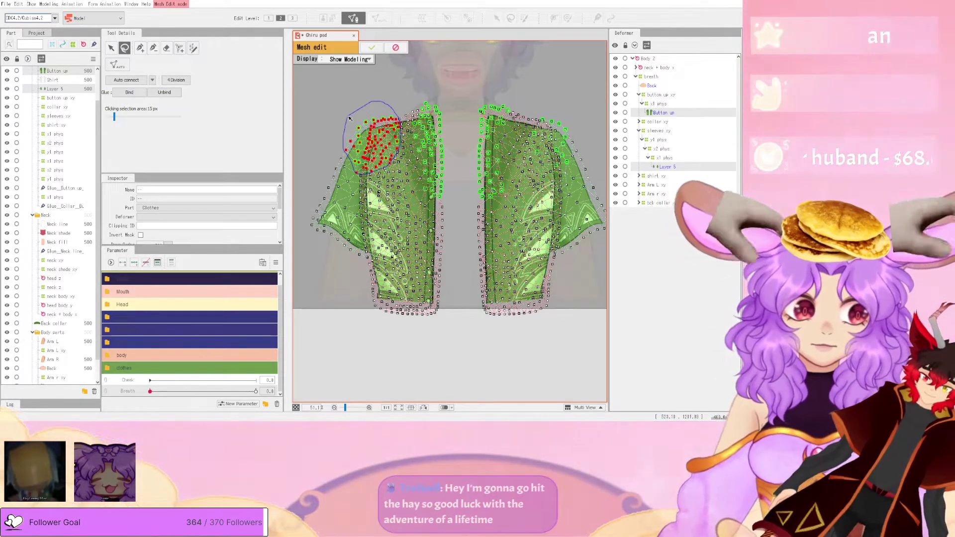
{"action": "mouse_move", "coordinate": [526, 143]}
{"action": "left_mouse_down"}
{"action": "mouse_move", "coordinate": [538, 107]}
{"action": "mouse_move", "coordinate": [583, 170]}
{"action": "left_mouse_up"}
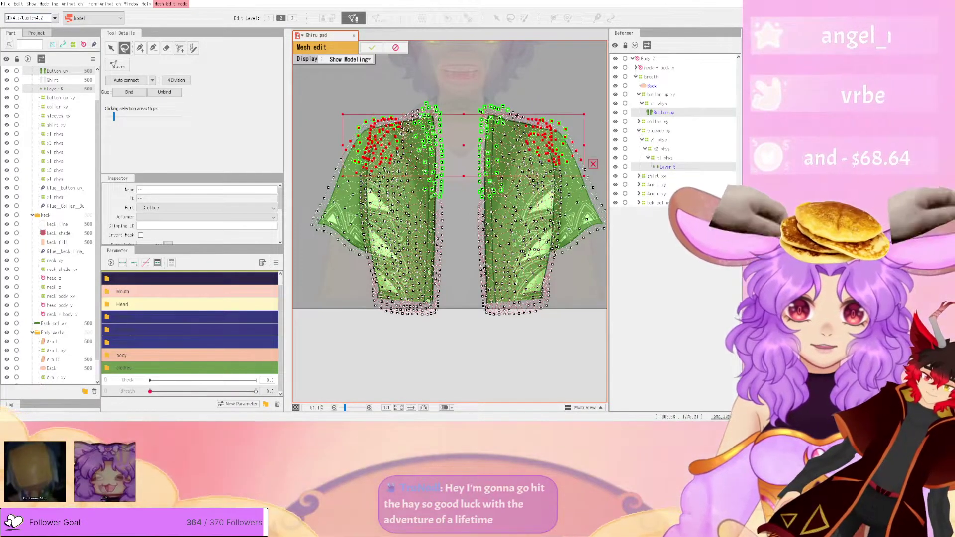
{"action": "left_click", "coordinate": [136, 94]}
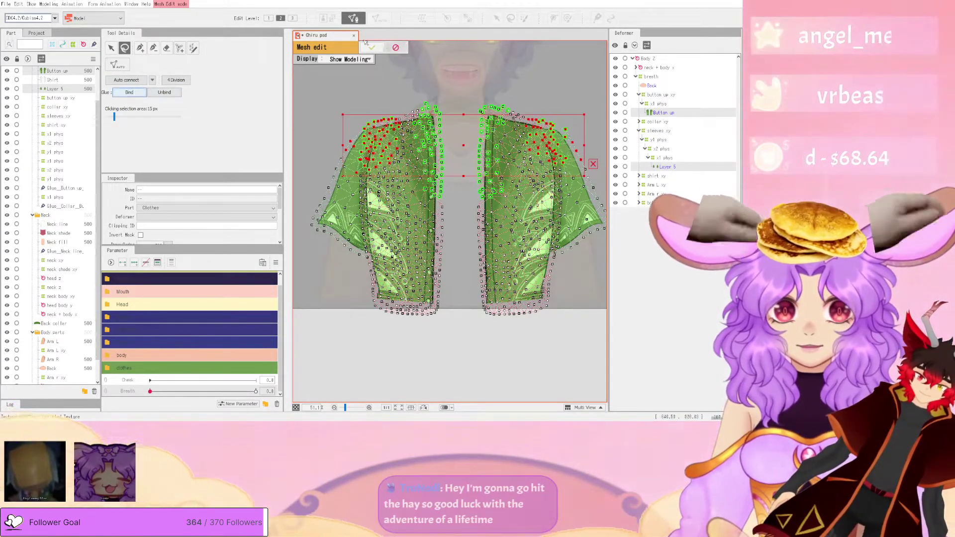
{"action": "left_click", "coordinate": [367, 48]}
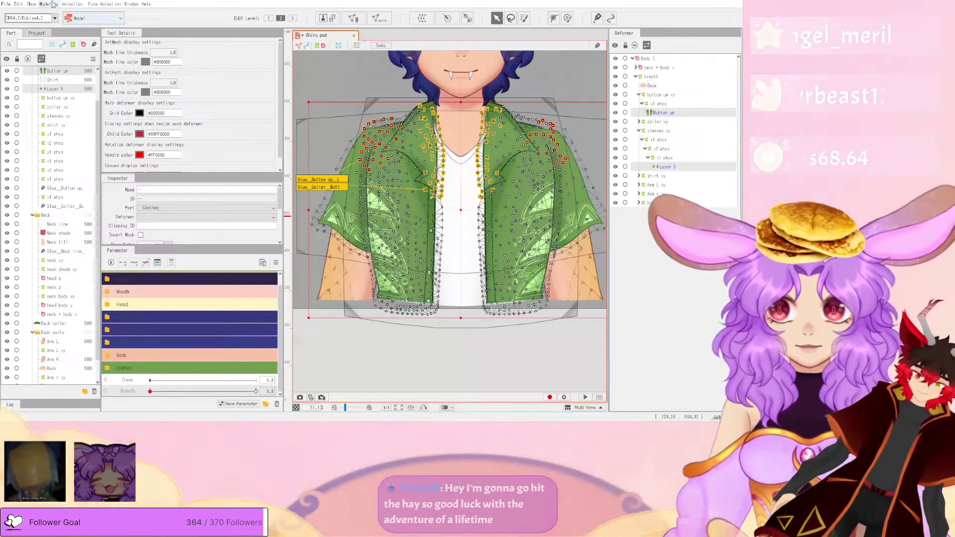
- Open the physics settings, swing the model to check the glued shoulders in motion, and close the settings
{"action": "left_click", "coordinate": [49, 4]}
{"action": "left_click", "coordinate": [110, 163]}
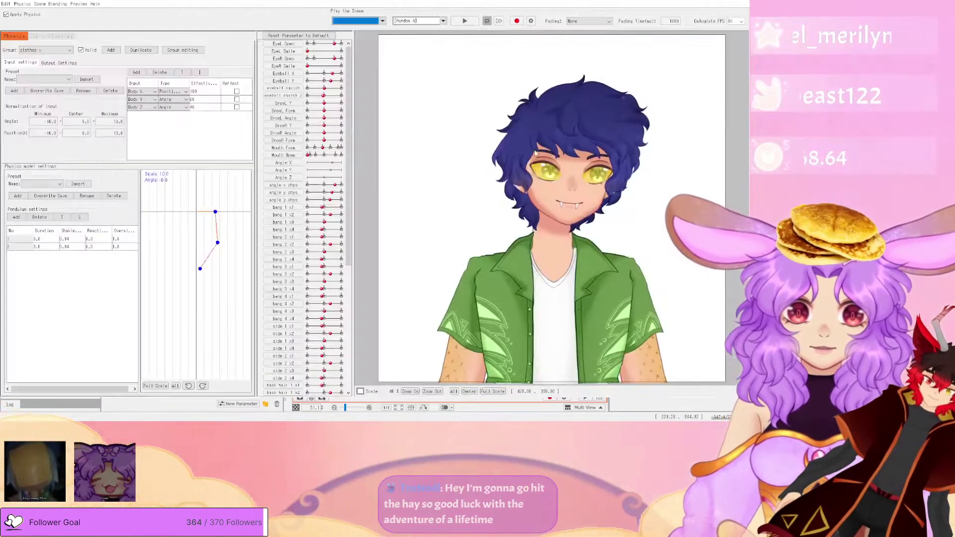
{"action": "left_click", "coordinate": [732, 1]}
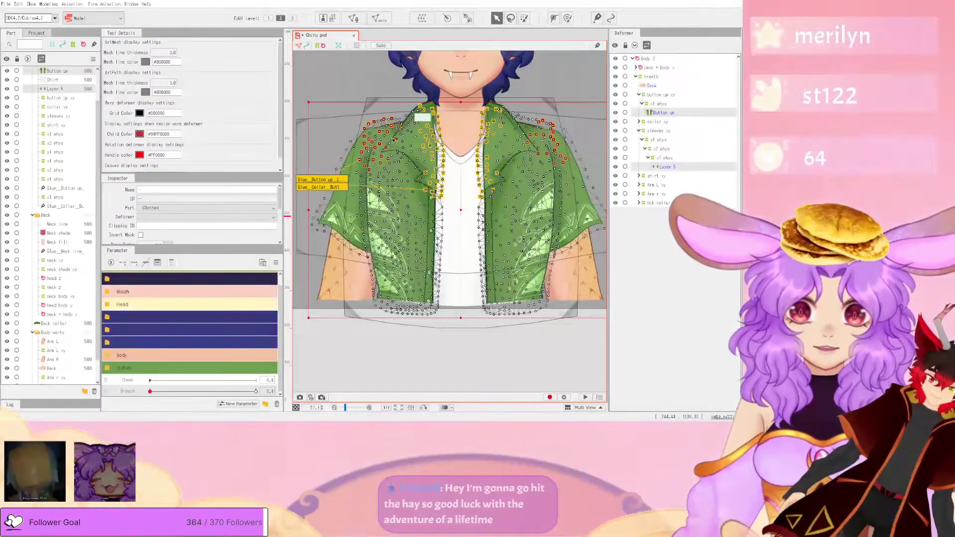
- Select the glue joining Button up and Layer 5 and examine its bound points on both shoulders
{"action": "scroll", "coordinate": [395, 140], "scroll_direction": "down", "scroll_amount": 2}
{"action": "scroll", "coordinate": [439, 61], "scroll_direction": "up", "scroll_amount": 4}
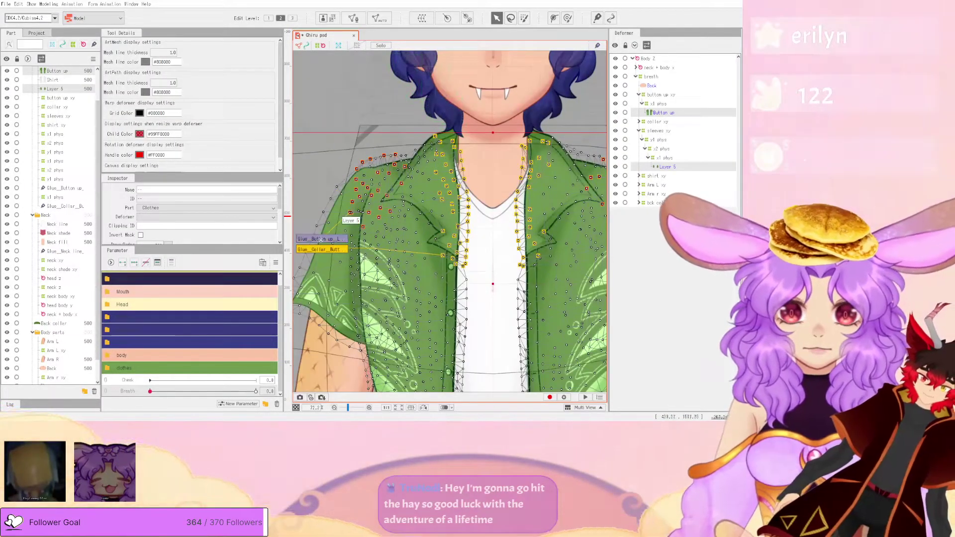
{"action": "left_click", "coordinate": [321, 238]}
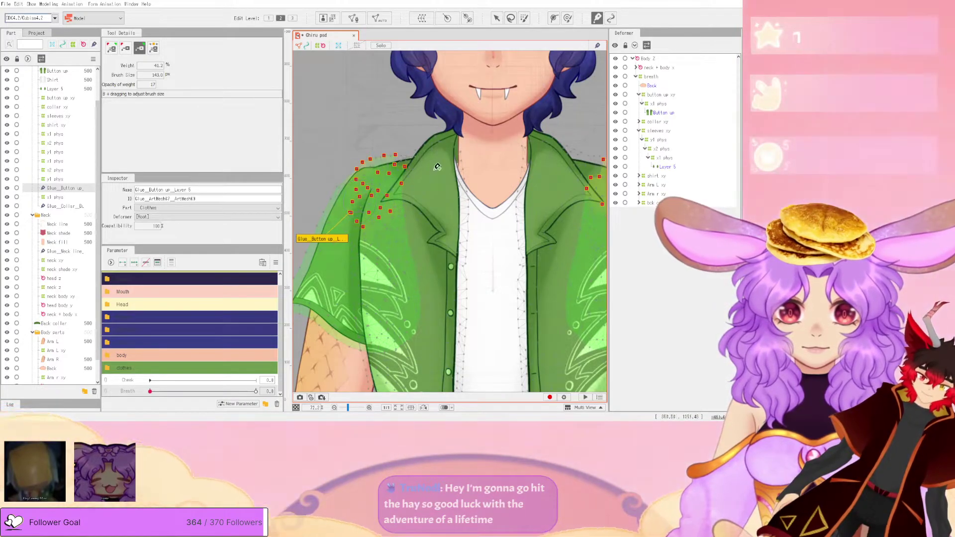
{"action": "scroll", "coordinate": [424, 171], "scroll_direction": "down", "scroll_amount": 3}
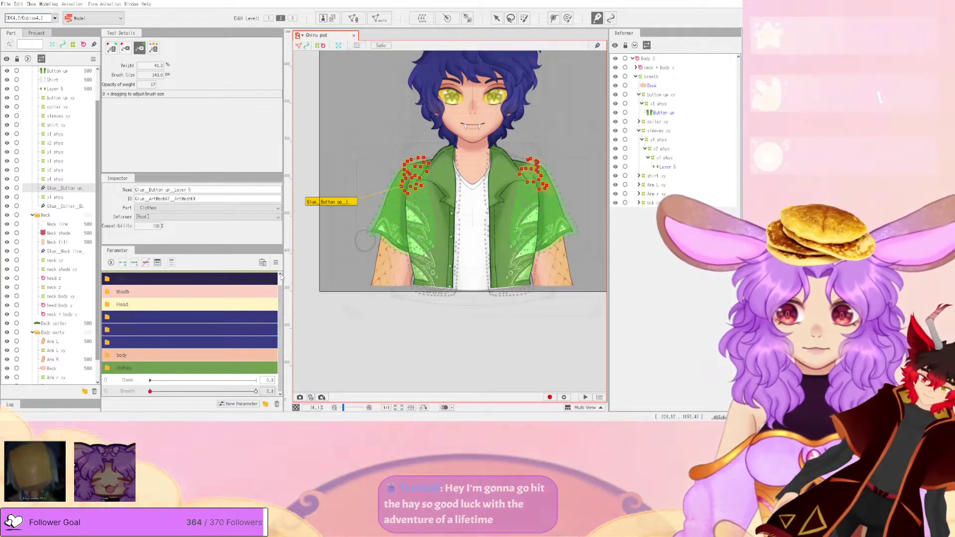
{"action": "left_click", "coordinate": [276, 263]}
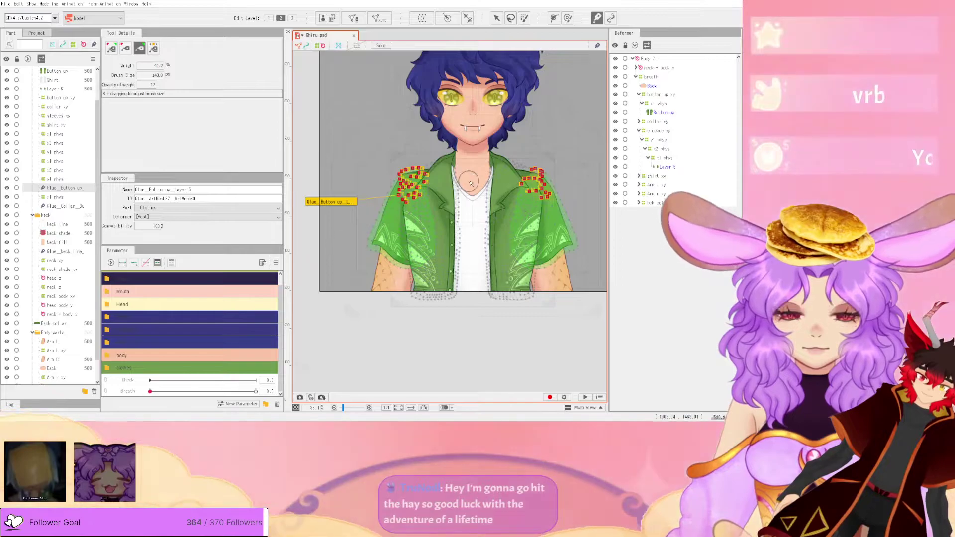
{"action": "scroll", "coordinate": [327, 207], "scroll_direction": "up", "scroll_amount": 3}
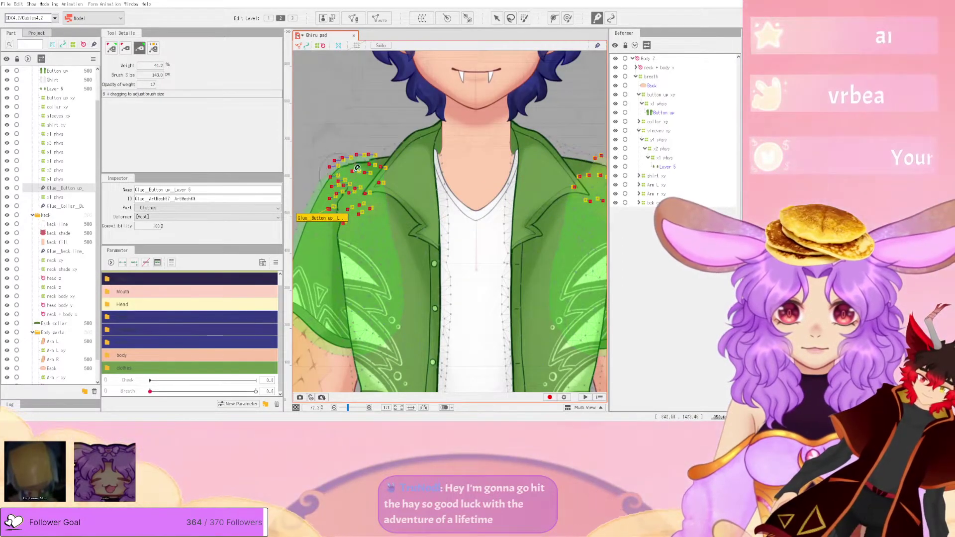
{"action": "scroll", "coordinate": [349, 169], "scroll_direction": "down", "scroll_amount": 3}
{"action": "scroll", "coordinate": [467, 173], "scroll_direction": "up", "scroll_amount": 5}
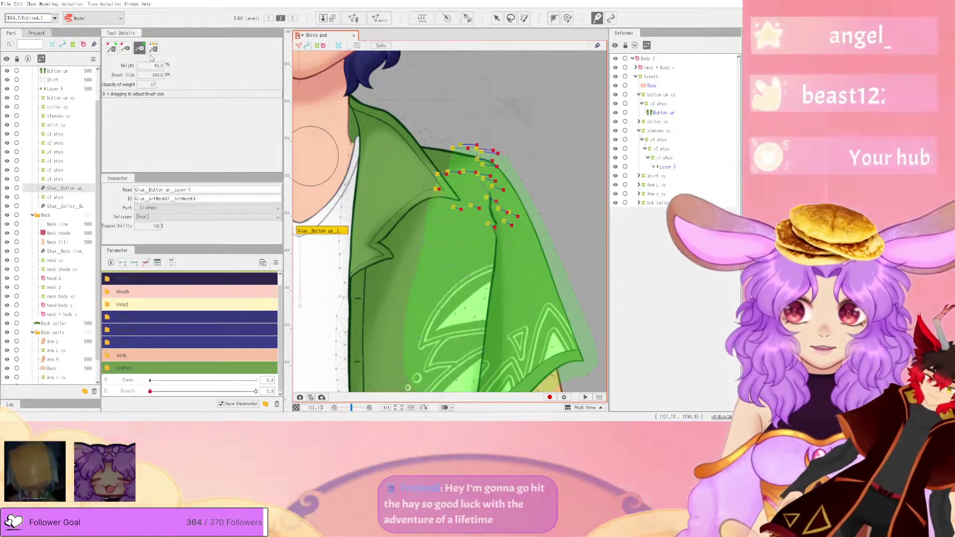
- Repaint the Button up and Layer 5 glue weights over the shoulder seams with a different weight brush
{"action": "left_click", "coordinate": [125, 47]}
{"action": "mouse_move", "coordinate": [493, 183]}
{"action": "left_mouse_down"}
{"action": "mouse_move", "coordinate": [457, 177]}
{"action": "mouse_move", "coordinate": [453, 205]}
{"action": "left_mouse_up"}
{"action": "left_click_drag", "start_coordinate": [471, 168], "coordinate": [482, 271]}
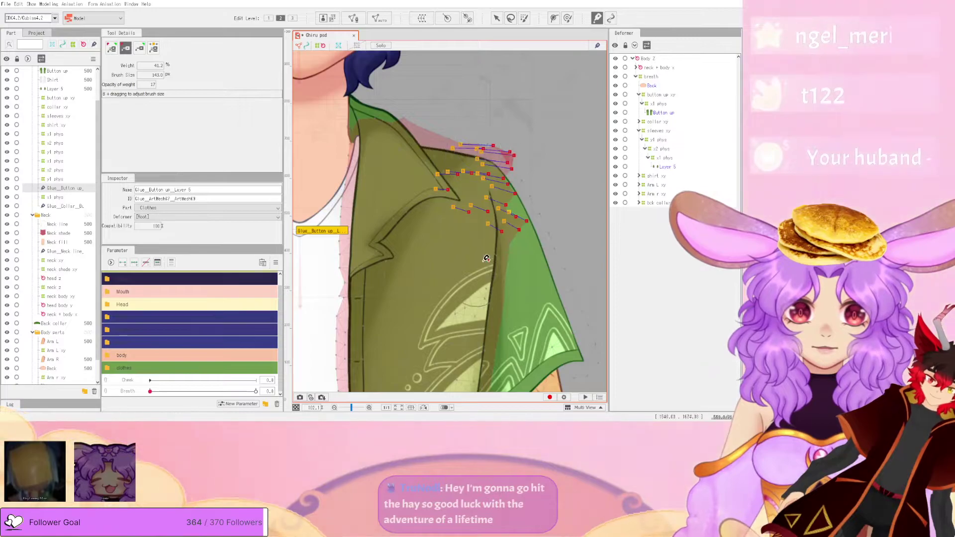
{"action": "scroll", "coordinate": [517, 195], "scroll_direction": "down", "scroll_amount": 5}
{"action": "scroll", "coordinate": [385, 203], "scroll_direction": "up", "scroll_amount": 5}
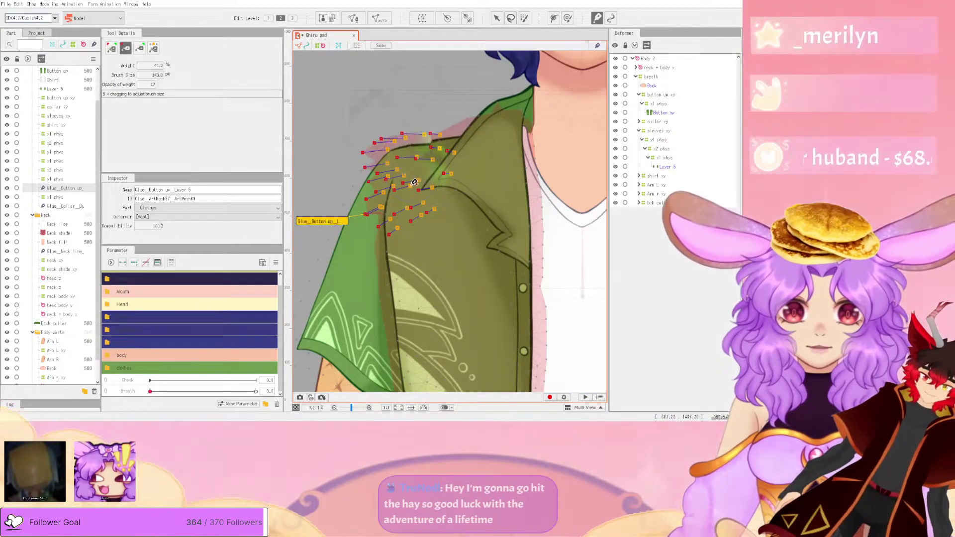
{"action": "key", "text": "ctrl+z"}
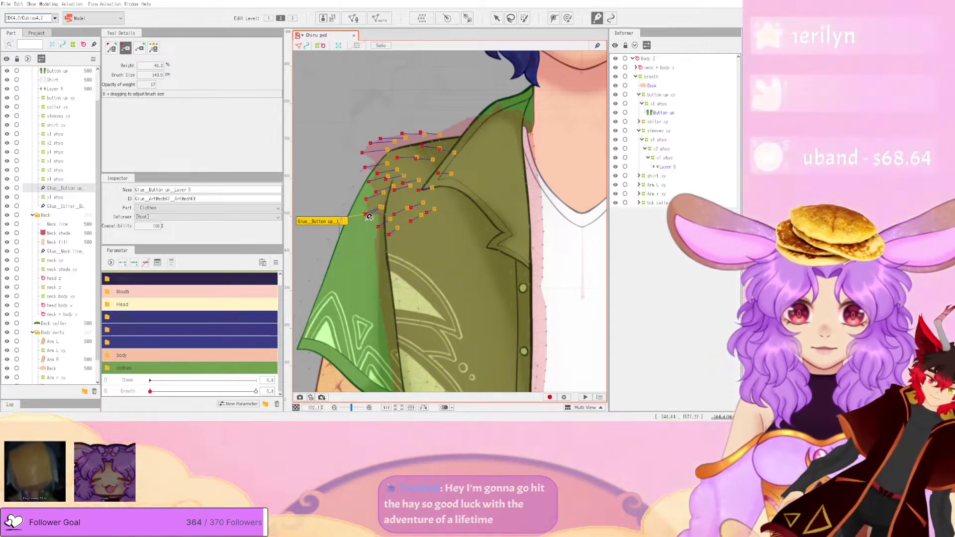
- Reopen the physics settings, swing the model around to check the repainted shoulder weights, and close the settings
{"action": "left_click", "coordinate": [48, 4]}
{"action": "left_click", "coordinate": [243, 193]}
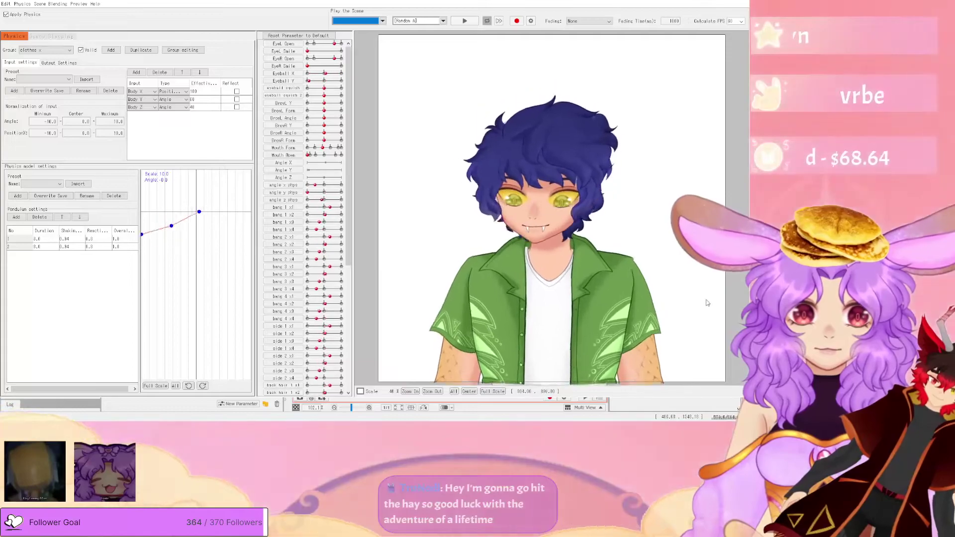
{"action": "left_click_drag", "start_coordinate": [342, 209], "coordinate": [647, 259]}
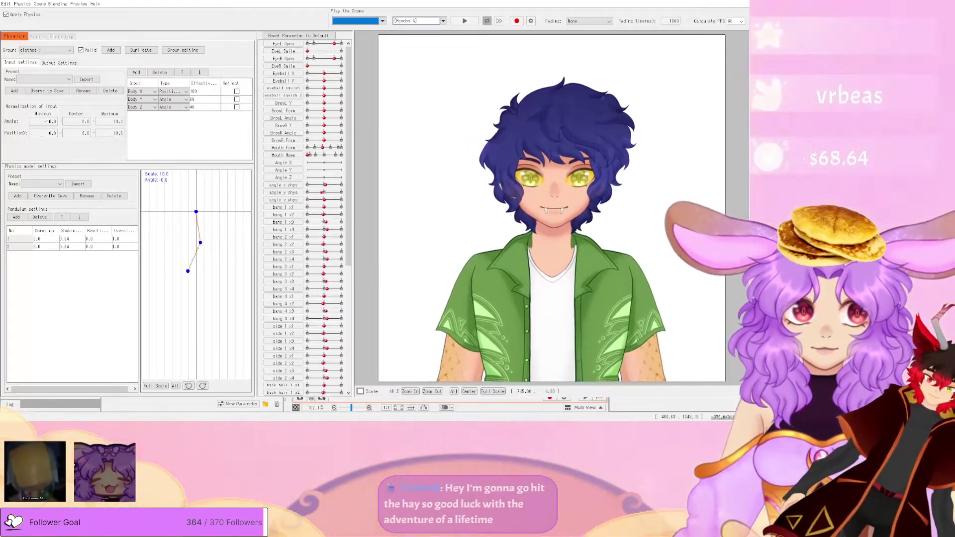
{"action": "left_click", "coordinate": [741, 2]}
- Paint stronger red-side weights into the Button up and Layer 5 glue across both shoulder seams
{"action": "scroll", "coordinate": [458, 173], "scroll_direction": "down", "scroll_amount": 3}
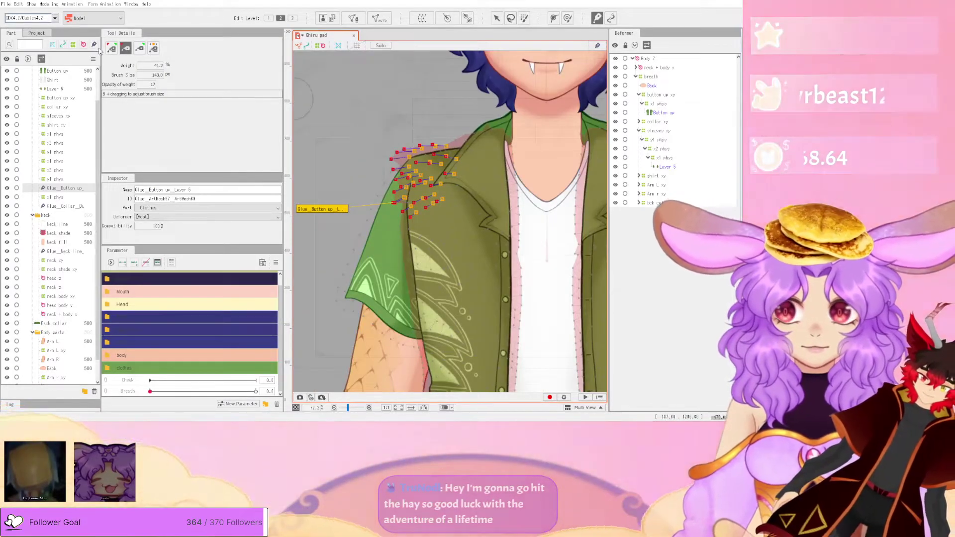
{"action": "scroll", "coordinate": [423, 189], "scroll_direction": "up", "scroll_amount": 5}
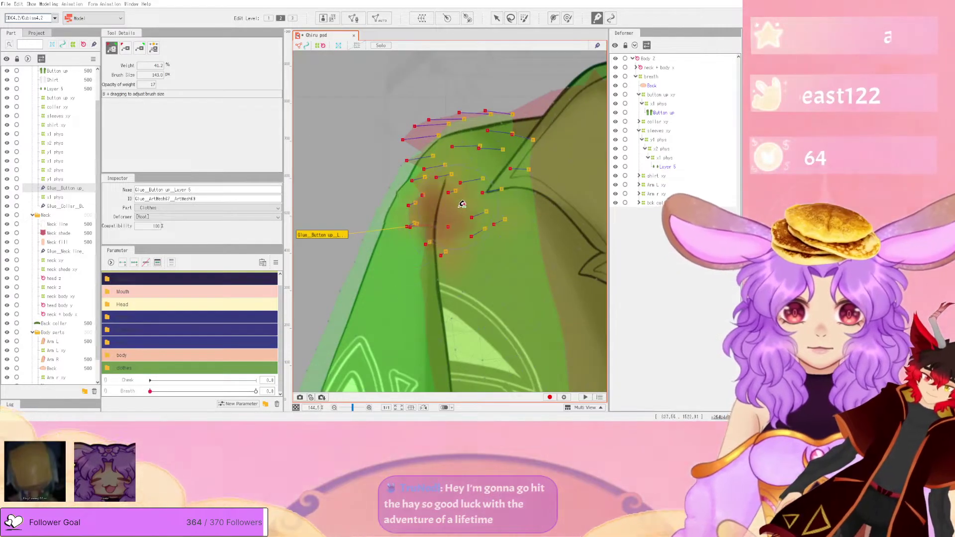
{"action": "left_click_drag", "start_coordinate": [470, 213], "coordinate": [472, 201]}
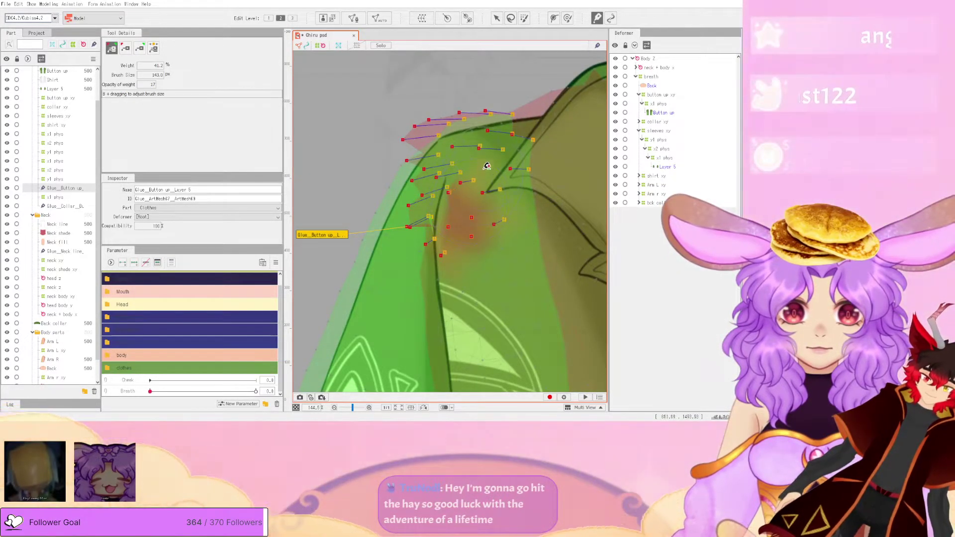
{"action": "left_click_drag", "start_coordinate": [481, 154], "coordinate": [442, 157]}
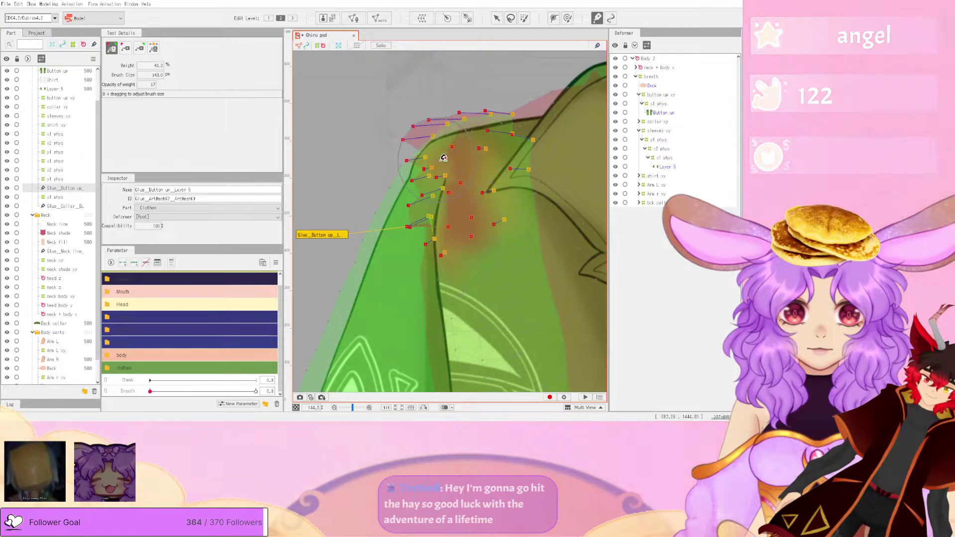
{"action": "scroll", "coordinate": [449, 157], "scroll_direction": "down", "scroll_amount": 5}
{"action": "scroll", "coordinate": [378, 157], "scroll_direction": "up", "scroll_amount": 8}
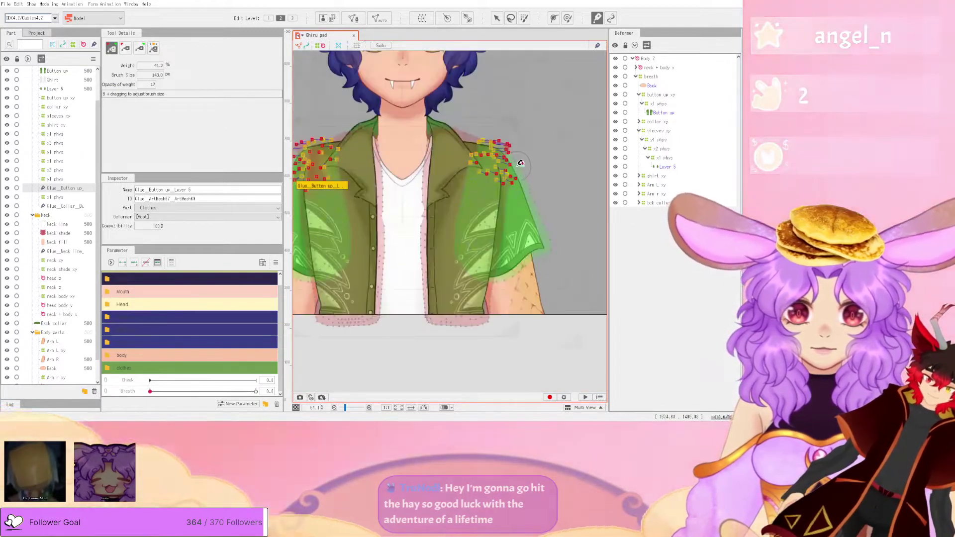
{"action": "mouse_move", "coordinate": [382, 161]}
{"action": "left_mouse_down"}
{"action": "mouse_move", "coordinate": [392, 190]}
{"action": "mouse_move", "coordinate": [433, 161]}
{"action": "mouse_move", "coordinate": [413, 133]}
{"action": "mouse_move", "coordinate": [431, 123]}
{"action": "mouse_move", "coordinate": [468, 134]}
{"action": "left_mouse_up"}
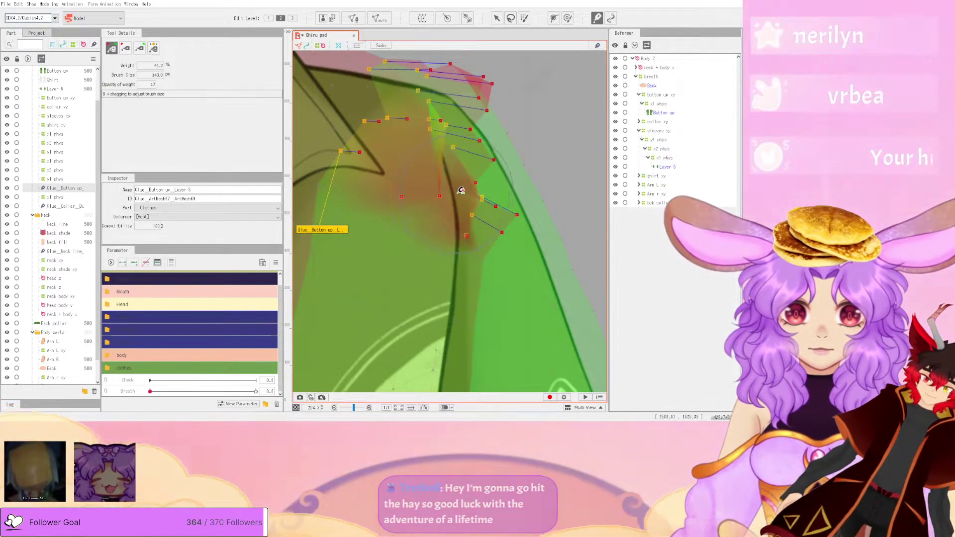
{"action": "mouse_move", "coordinate": [470, 187]}
{"action": "left_mouse_down"}
{"action": "mouse_move", "coordinate": [502, 191]}
{"action": "mouse_move", "coordinate": [457, 197]}
{"action": "left_mouse_up"}
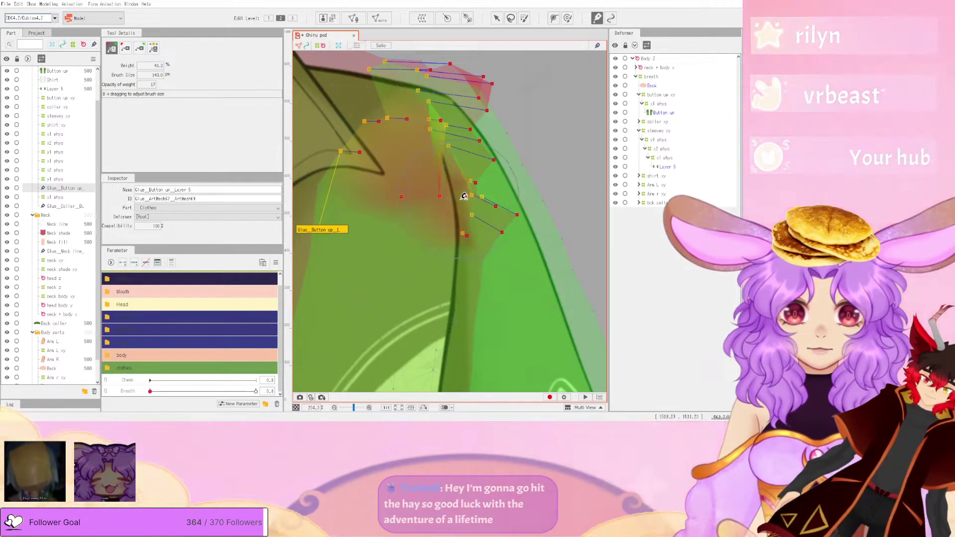
{"action": "scroll", "coordinate": [391, 133], "scroll_direction": "down", "scroll_amount": 5}
- Open the physics settings, check how both shoulders move with the red-side glue weights, and close the settings
{"action": "left_click", "coordinate": [48, 3]}
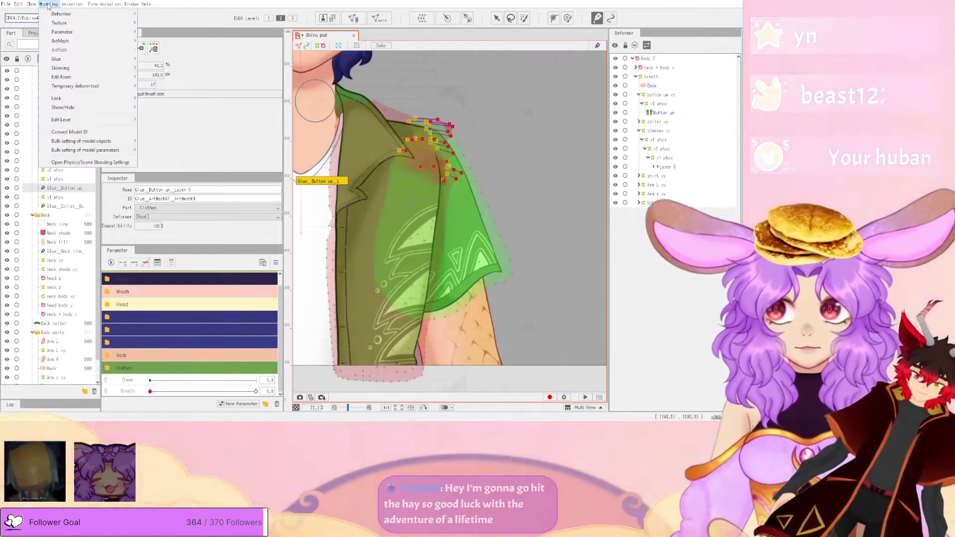
{"action": "left_click", "coordinate": [90, 162]}
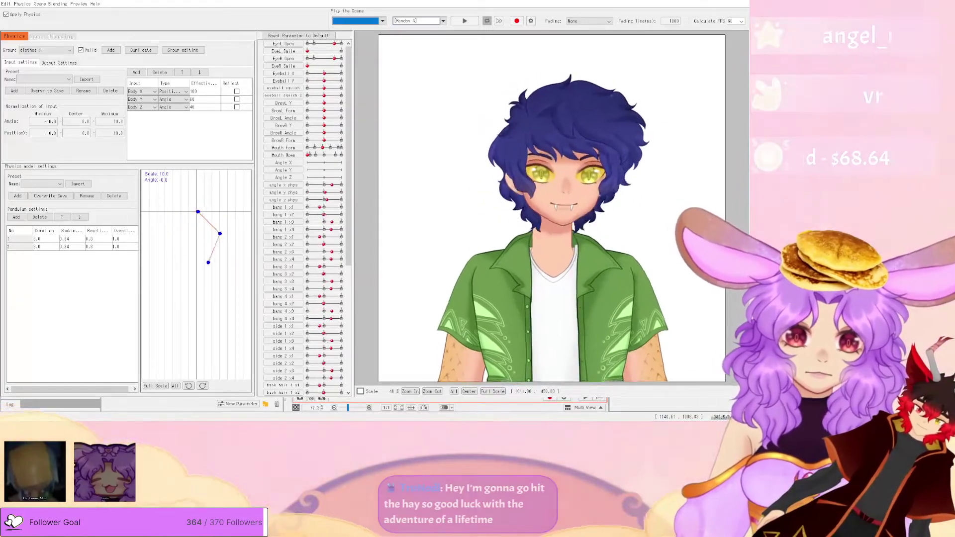
{"action": "left_click", "coordinate": [712, 2]}
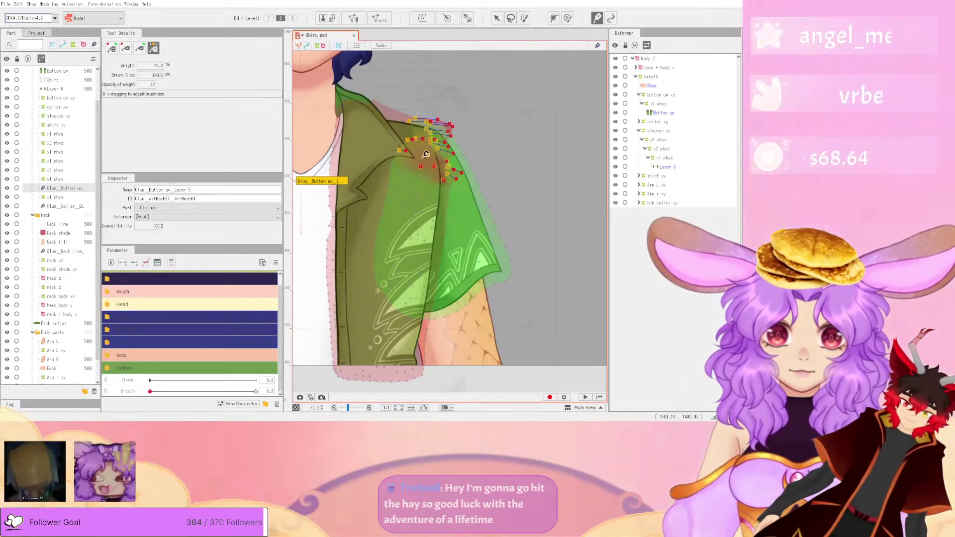
- Repaint the Button up and Layer 5 glue weights on both shoulders with a different weight brush
{"action": "scroll", "coordinate": [461, 135], "scroll_direction": "up", "scroll_amount": 3}
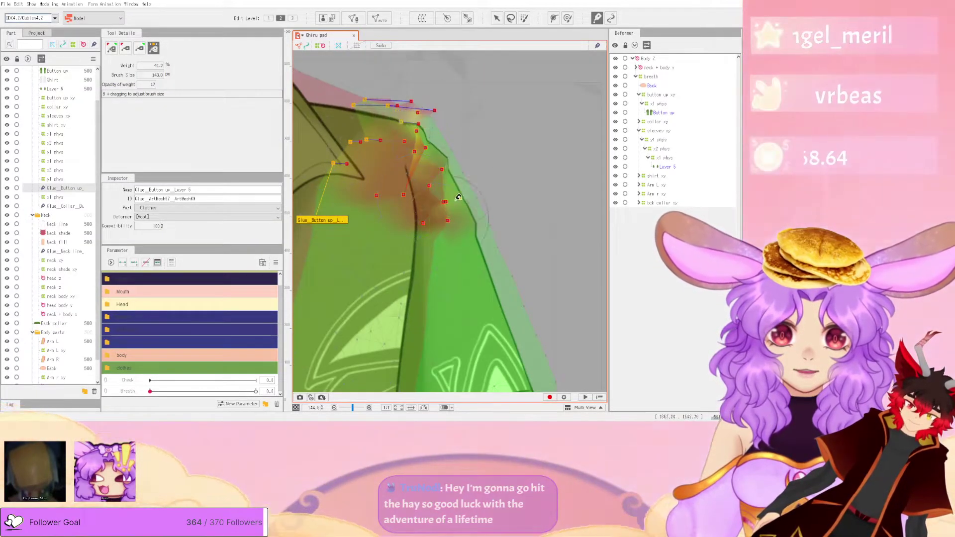
{"action": "mouse_move", "coordinate": [428, 137]}
{"action": "left_mouse_down"}
{"action": "mouse_move", "coordinate": [320, 256]}
{"action": "mouse_move", "coordinate": [402, 180]}
{"action": "mouse_move", "coordinate": [437, 200]}
{"action": "left_mouse_up"}
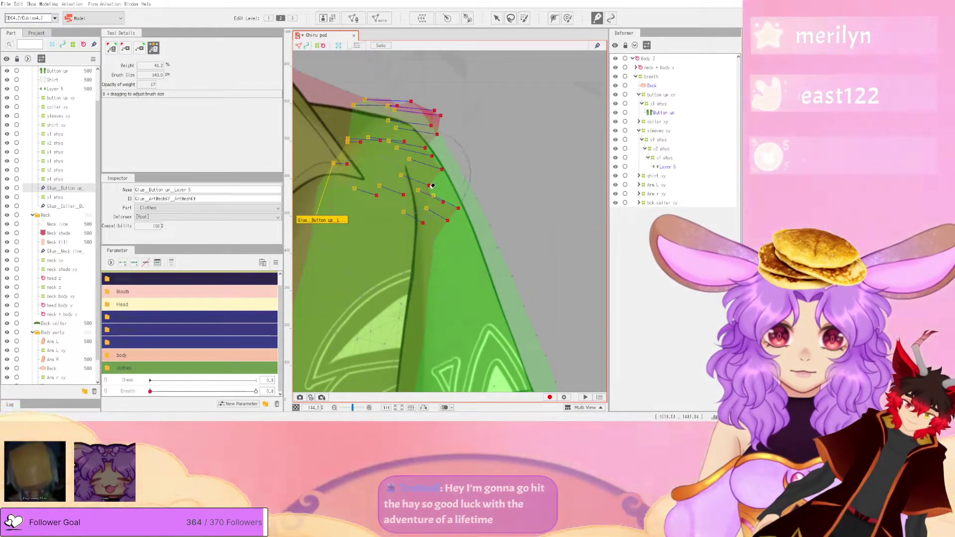
{"action": "scroll", "coordinate": [448, 189], "scroll_direction": "down", "scroll_amount": 5}
{"action": "scroll", "coordinate": [413, 145], "scroll_direction": "up", "scroll_amount": 4}
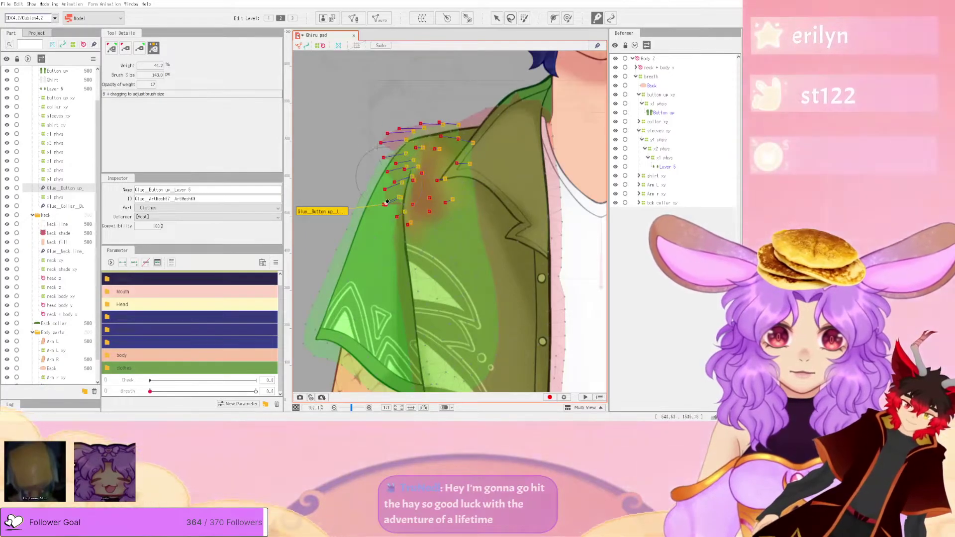
{"action": "mouse_move", "coordinate": [438, 170]}
{"action": "left_mouse_down"}
{"action": "mouse_move", "coordinate": [433, 204]}
{"action": "mouse_move", "coordinate": [473, 189]}
{"action": "left_mouse_up"}
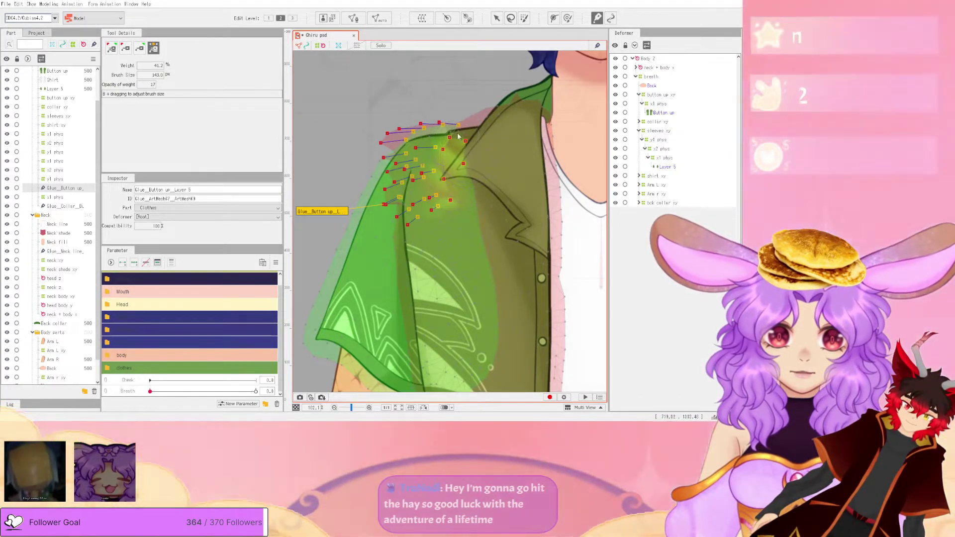
{"action": "scroll", "coordinate": [447, 176], "scroll_direction": "down", "scroll_amount": 2}
{"action": "scroll", "coordinate": [446, 176], "scroll_direction": "down", "scroll_amount": 4}
{"action": "scroll", "coordinate": [488, 177], "scroll_direction": "up", "scroll_amount": 4}
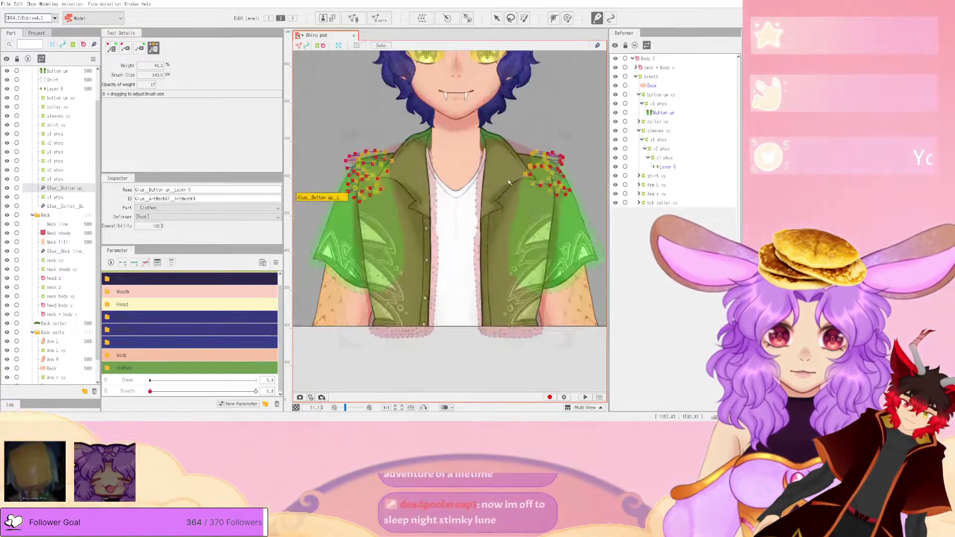
- Reopen the physics settings, turn the model to inspect the shoulder seams in motion, and close the settings
{"action": "left_click", "coordinate": [49, 4]}
{"action": "left_click", "coordinate": [85, 162]}
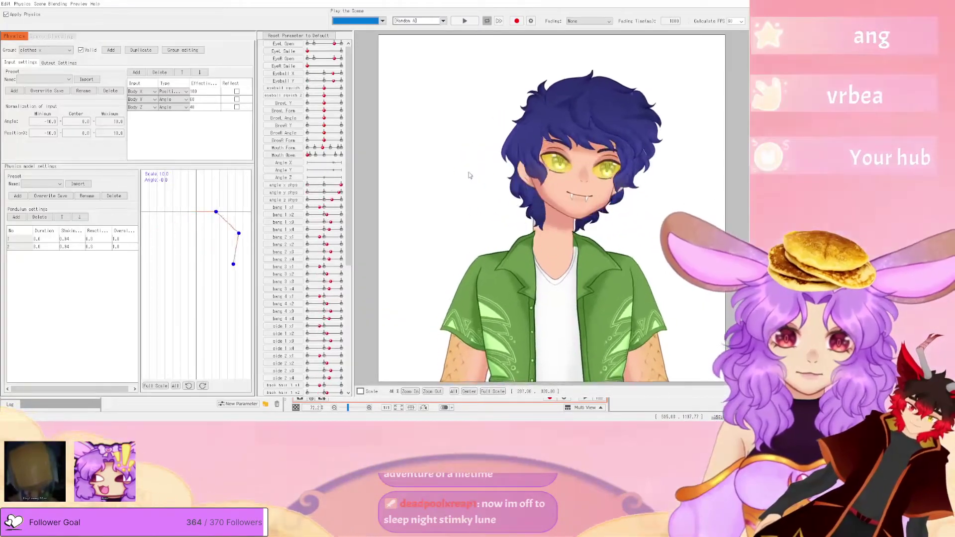
{"action": "key", "text": "alt+F4"}
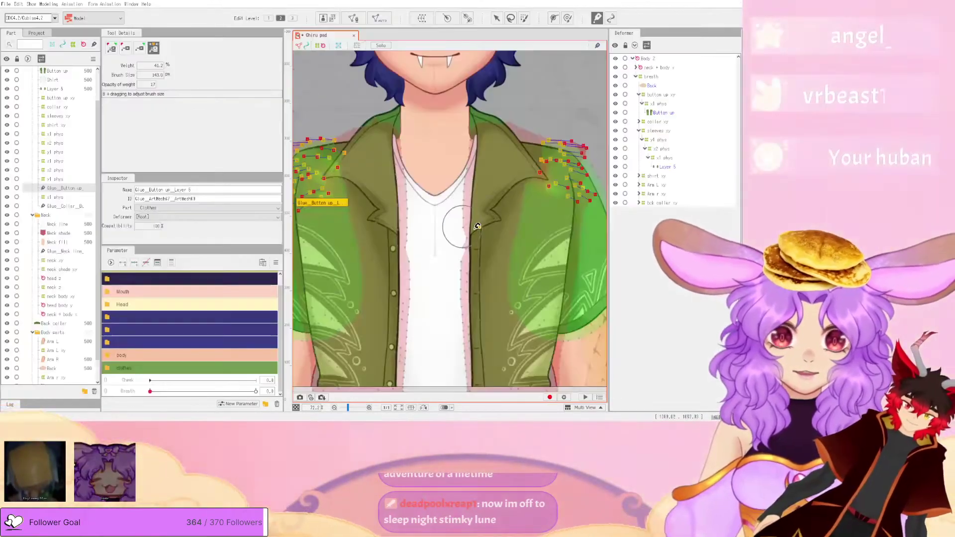
- Refine the glue weights along the outer edge and top of the character's right shoulder
{"action": "scroll", "coordinate": [448, 229], "scroll_direction": "down", "scroll_amount": 3}
{"action": "scroll", "coordinate": [370, 169], "scroll_direction": "up", "scroll_amount": 5}
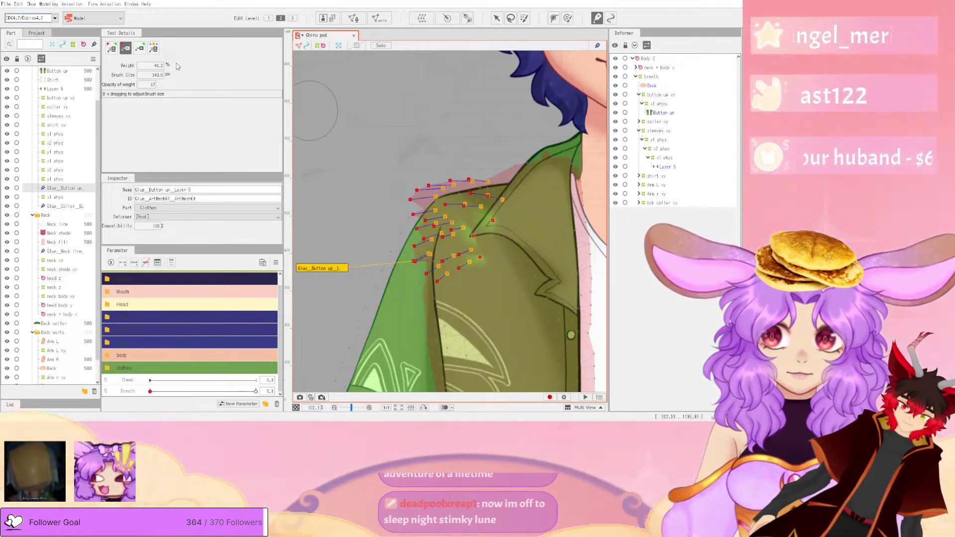
{"action": "left_click", "coordinate": [153, 48]}
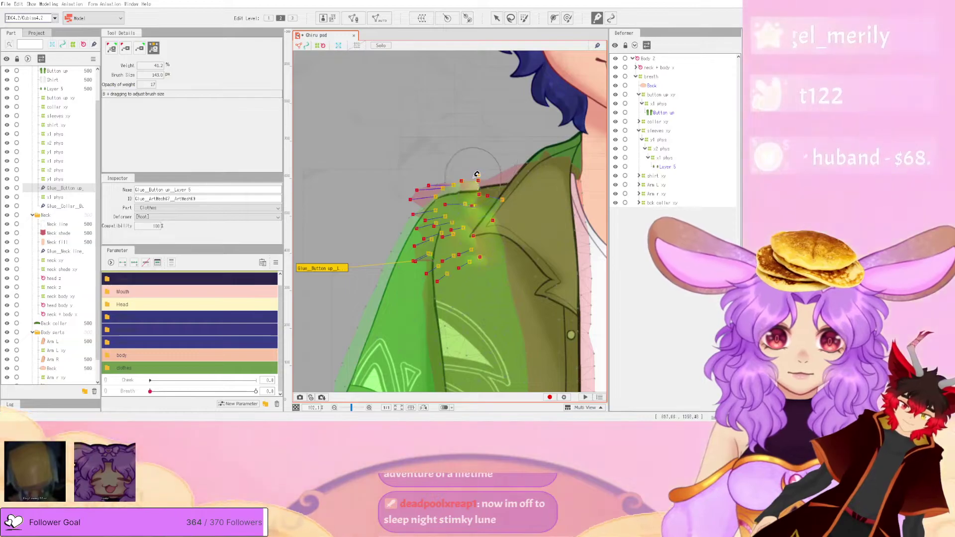
{"action": "scroll", "coordinate": [480, 191], "scroll_direction": "up", "scroll_amount": 3}
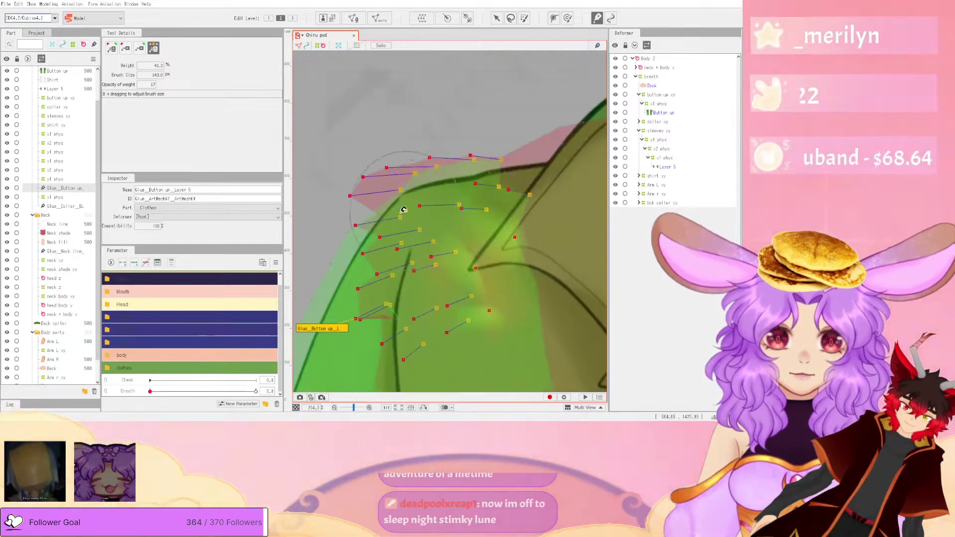
{"action": "mouse_move", "coordinate": [365, 194]}
{"action": "left_mouse_down"}
{"action": "mouse_move", "coordinate": [393, 203]}
{"action": "mouse_move", "coordinate": [364, 191]}
{"action": "left_mouse_up"}
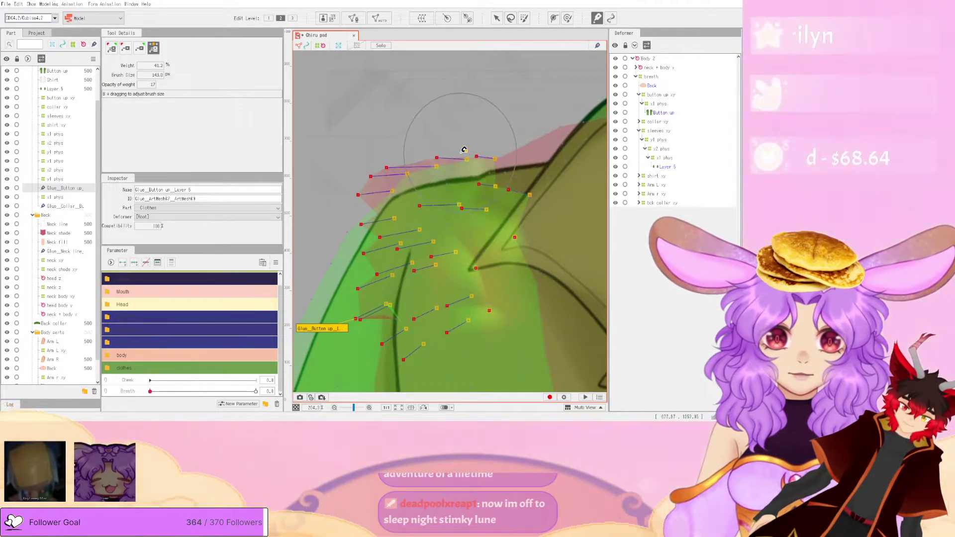
{"action": "scroll", "coordinate": [447, 169], "scroll_direction": "down", "scroll_amount": 5}
{"action": "scroll", "coordinate": [402, 206], "scroll_direction": "up", "scroll_amount": 4}
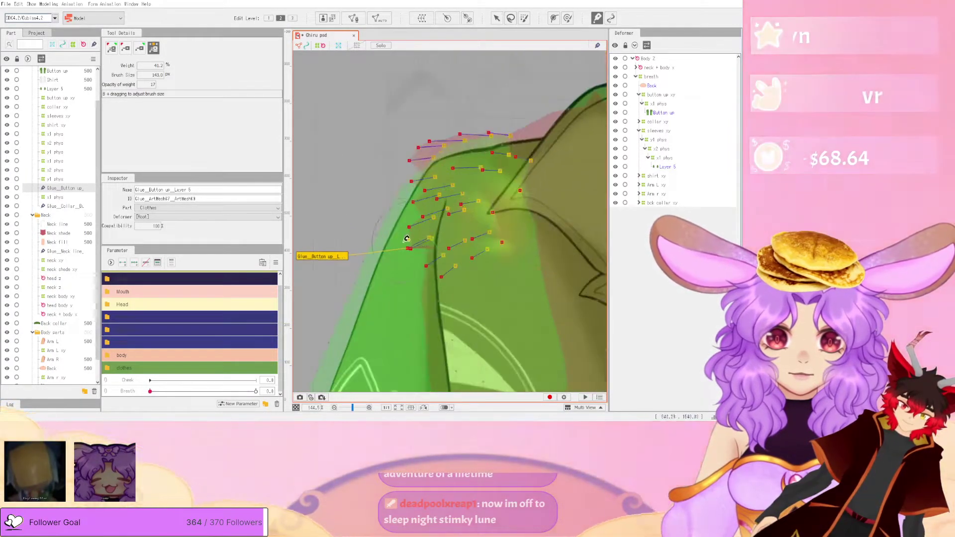
{"action": "left_click_drag", "start_coordinate": [418, 227], "coordinate": [416, 258]}
- Refine the glue weights around the lower seam points of the character's left shoulder
{"action": "scroll", "coordinate": [429, 242], "scroll_direction": "down", "scroll_amount": 4}
{"action": "scroll", "coordinate": [432, 202], "scroll_direction": "up", "scroll_amount": 4}
{"action": "left_click", "coordinate": [448, 241]}
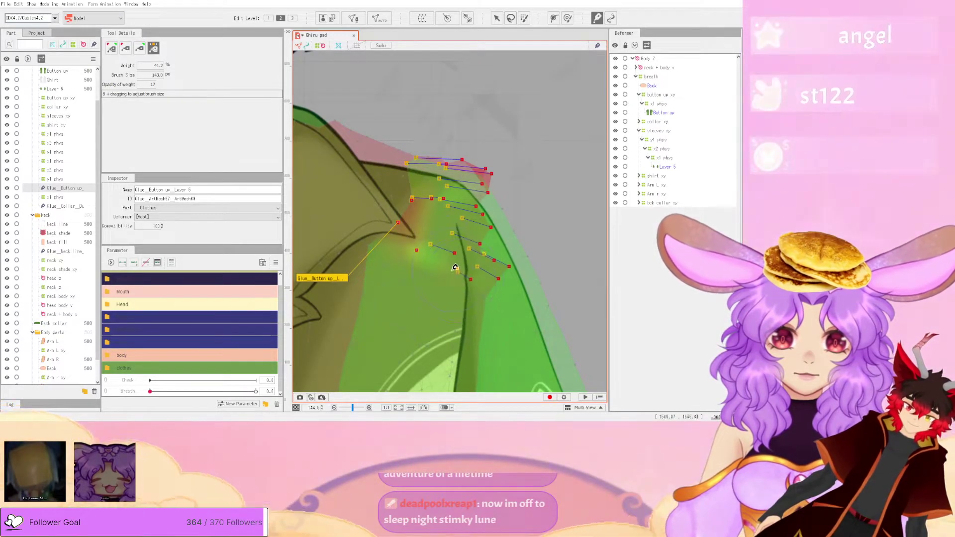
{"action": "left_click_drag", "start_coordinate": [459, 275], "coordinate": [439, 251]}
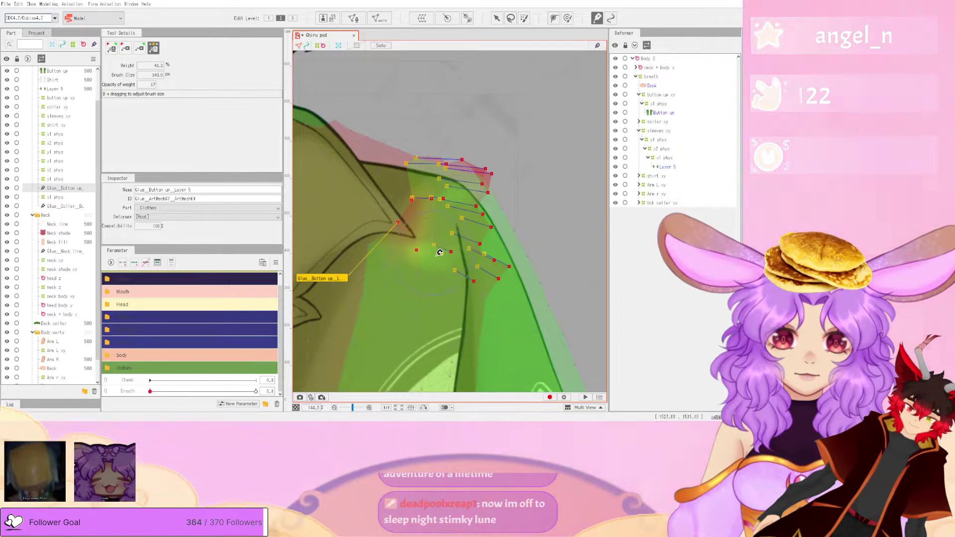
{"action": "scroll", "coordinate": [452, 206], "scroll_direction": "down", "scroll_amount": 4}
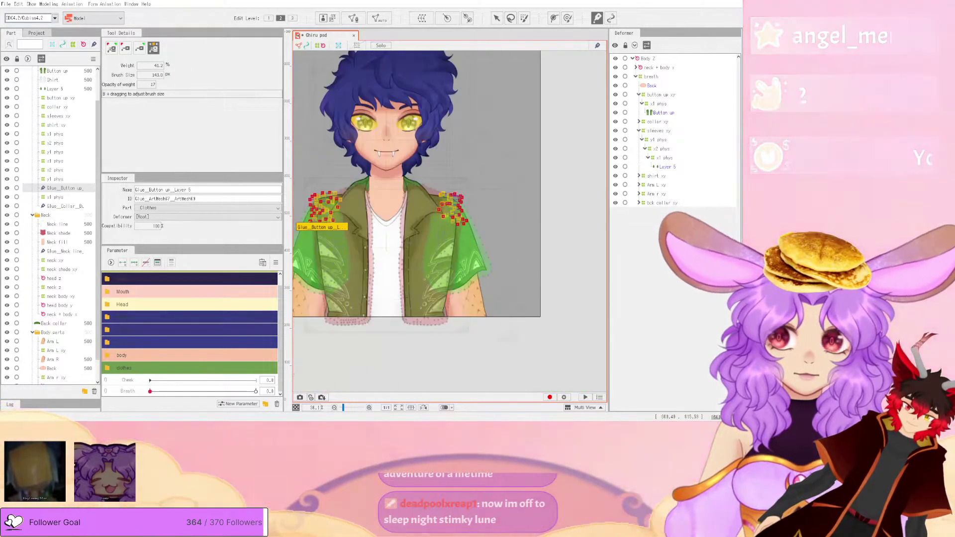
- Open the physics settings, swing the model to examine the refined shoulder seams, and close the settings
{"action": "left_click", "coordinate": [49, 4]}
{"action": "left_click", "coordinate": [82, 162]}
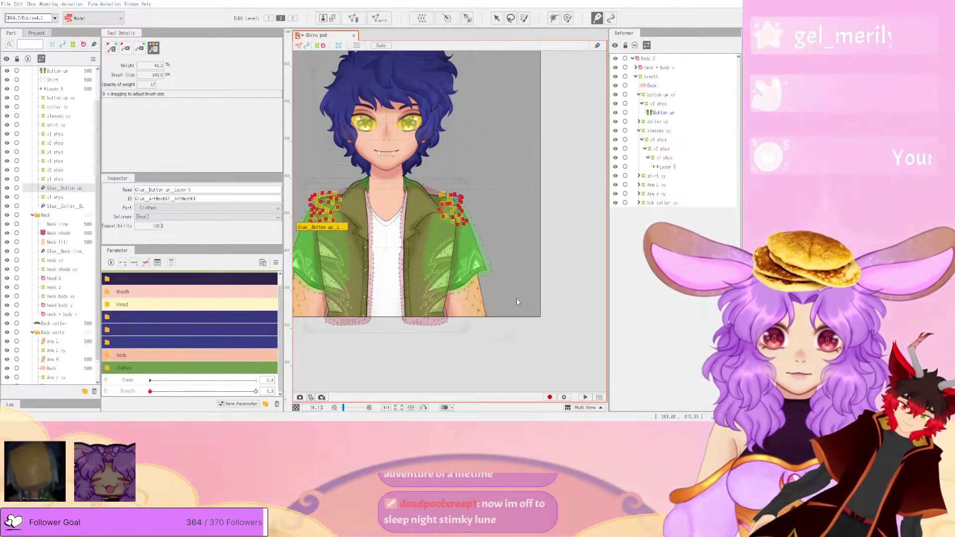
{"action": "scroll", "coordinate": [621, 298], "scroll_direction": "down", "scroll_amount": 2}
{"action": "left_click_drag", "start_coordinate": [622, 281], "coordinate": [458, 209]}
{"action": "left_click", "coordinate": [736, 1]}
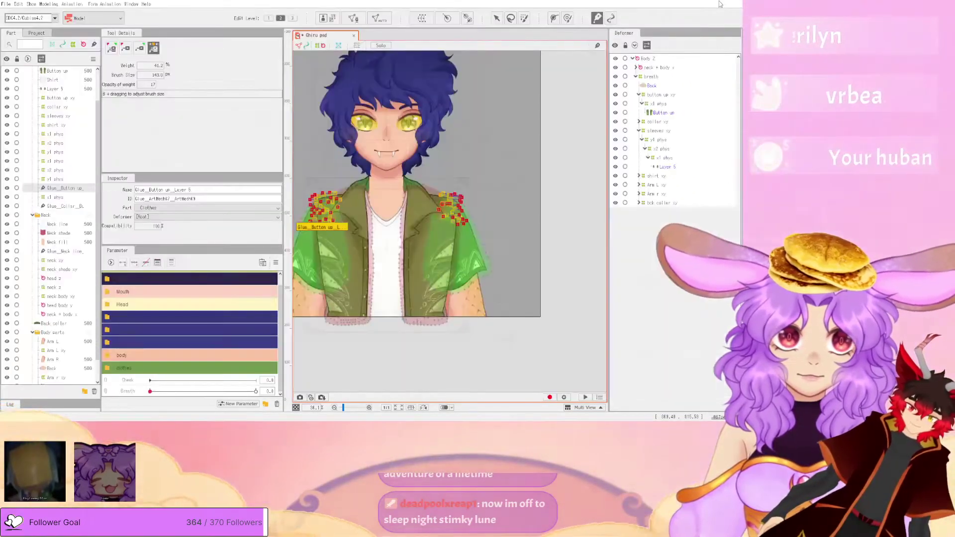
- Brush the Button up and Layer 5 glue weights over the collar-side and upper points of both shoulders
{"action": "scroll", "coordinate": [492, 163], "scroll_direction": "up", "scroll_amount": 5}
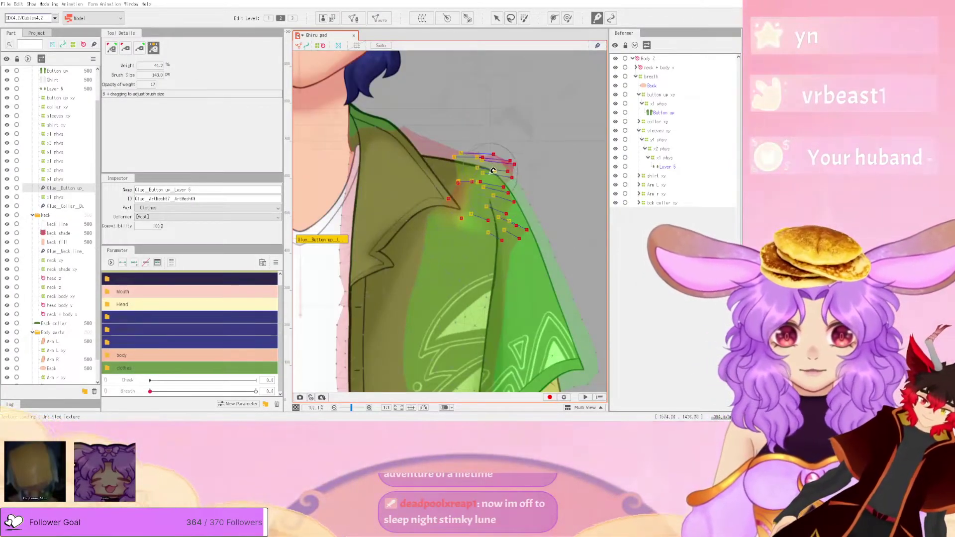
{"action": "mouse_move", "coordinate": [496, 208]}
{"action": "left_mouse_down"}
{"action": "mouse_move", "coordinate": [473, 199]}
{"action": "mouse_move", "coordinate": [508, 148]}
{"action": "mouse_move", "coordinate": [488, 137]}
{"action": "mouse_move", "coordinate": [426, 159]}
{"action": "left_mouse_up"}
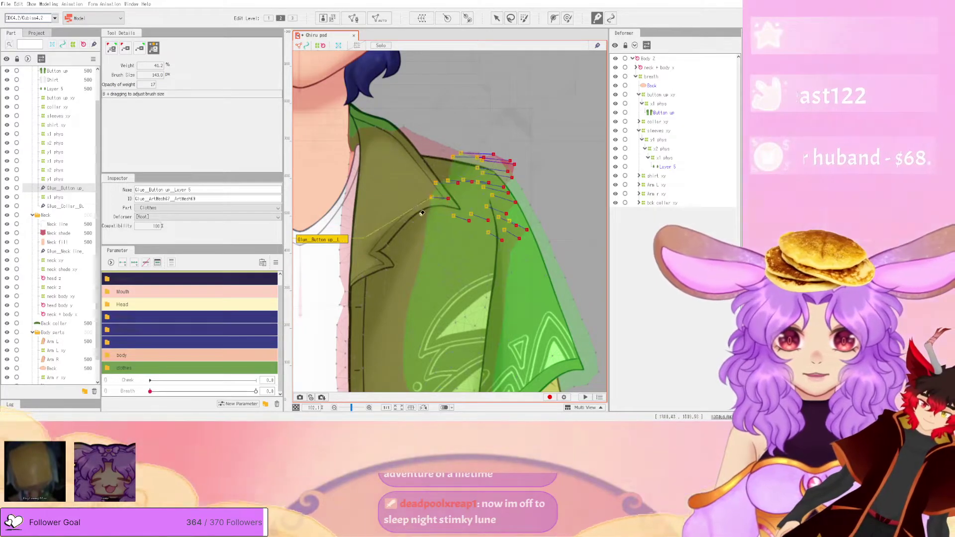
{"action": "scroll", "coordinate": [388, 209], "scroll_direction": "down", "scroll_amount": 5}
{"action": "scroll", "coordinate": [362, 202], "scroll_direction": "up", "scroll_amount": 3}
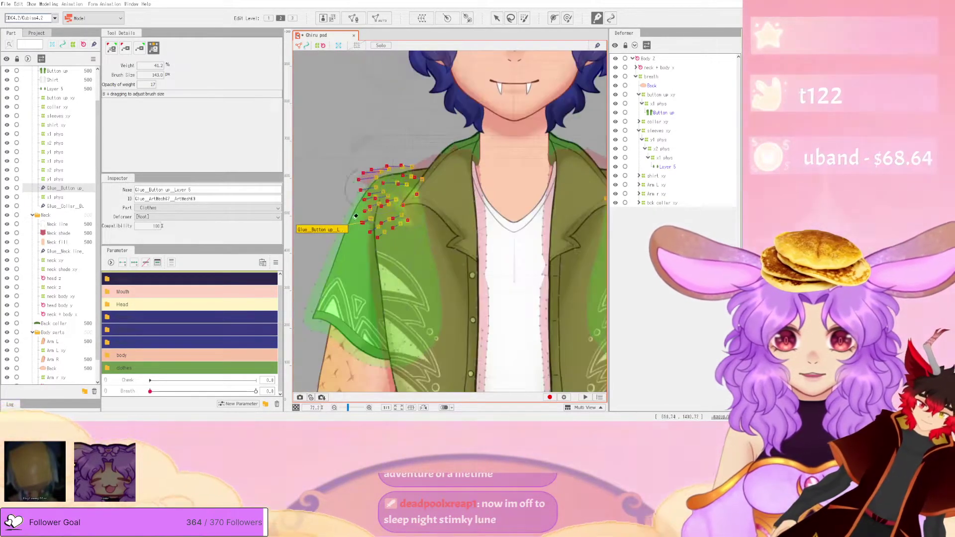
{"action": "mouse_move", "coordinate": [377, 178]}
{"action": "left_mouse_down"}
{"action": "mouse_move", "coordinate": [422, 117]}
{"action": "mouse_move", "coordinate": [431, 68]}
{"action": "mouse_move", "coordinate": [433, 154]}
{"action": "left_mouse_up"}
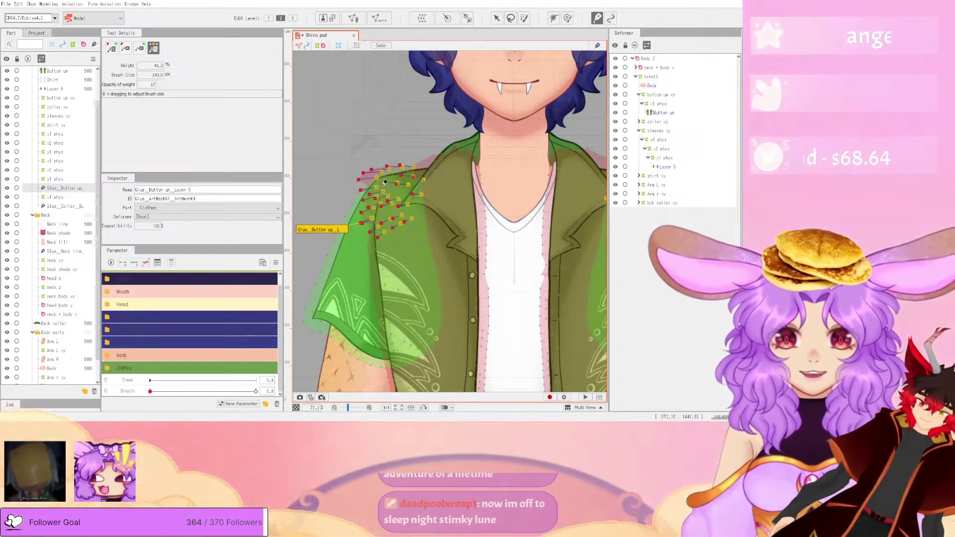
- Open the physics settings and swing the model in several directions to examine the jacket and sleeve movement at the shoulders
{"action": "left_click", "coordinate": [48, 4]}
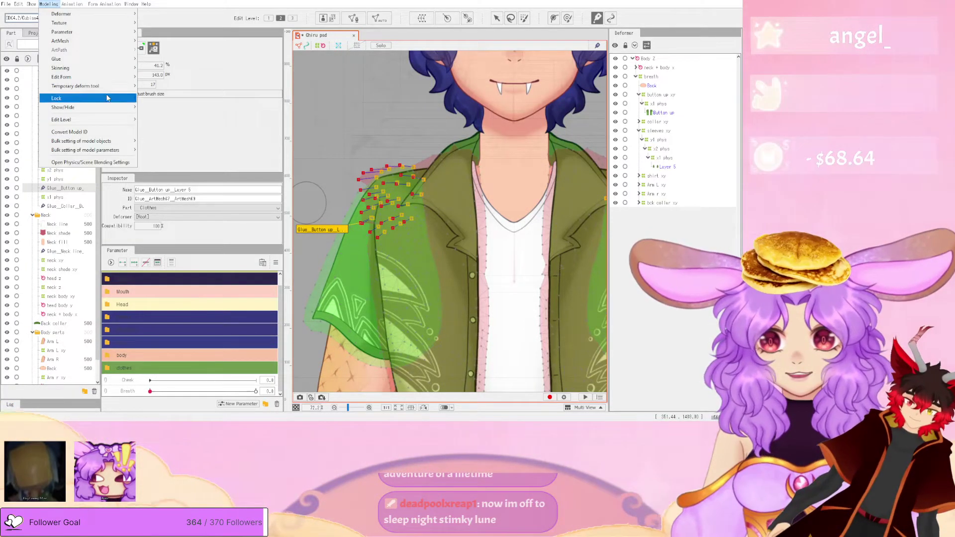
{"action": "left_click", "coordinate": [106, 164]}
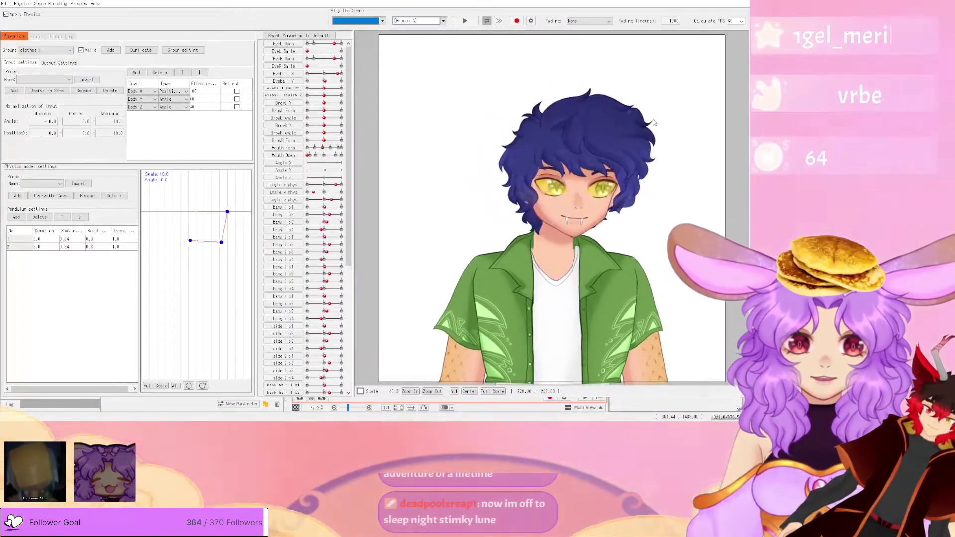
{"action": "scroll", "coordinate": [651, 371], "scroll_direction": "up", "scroll_amount": 3}
{"action": "left_click_drag", "start_coordinate": [651, 371], "coordinate": [731, 144]}
{"action": "scroll", "coordinate": [729, 143], "scroll_direction": "down", "scroll_amount": 3}
{"action": "left_click_drag", "start_coordinate": [633, 311], "coordinate": [720, 251]}
{"action": "scroll", "coordinate": [597, 263], "scroll_direction": "up", "scroll_amount": 6}
{"action": "scroll", "coordinate": [545, 154], "scroll_direction": "down", "scroll_amount": 6}
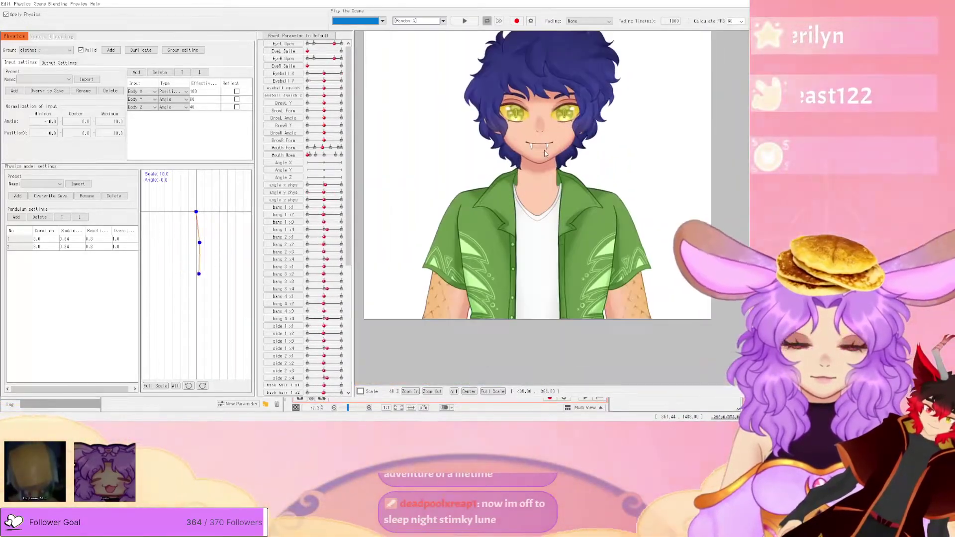
{"action": "left_click_drag", "start_coordinate": [544, 154], "coordinate": [696, 185]}
{"action": "left_click_drag", "start_coordinate": [347, 140], "coordinate": [381, 174]}
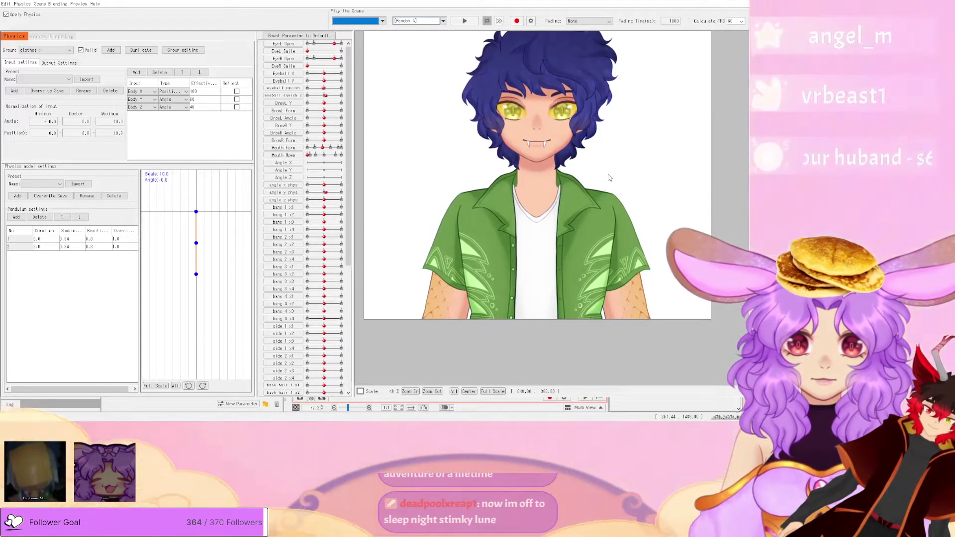
- Finish viewing the jacket and sleeve motion in the physics preview and close the physics settings
{"action": "scroll", "coordinate": [612, 168], "scroll_direction": "down", "scroll_amount": 2}
{"action": "scroll", "coordinate": [601, 115], "scroll_direction": "up", "scroll_amount": 2}
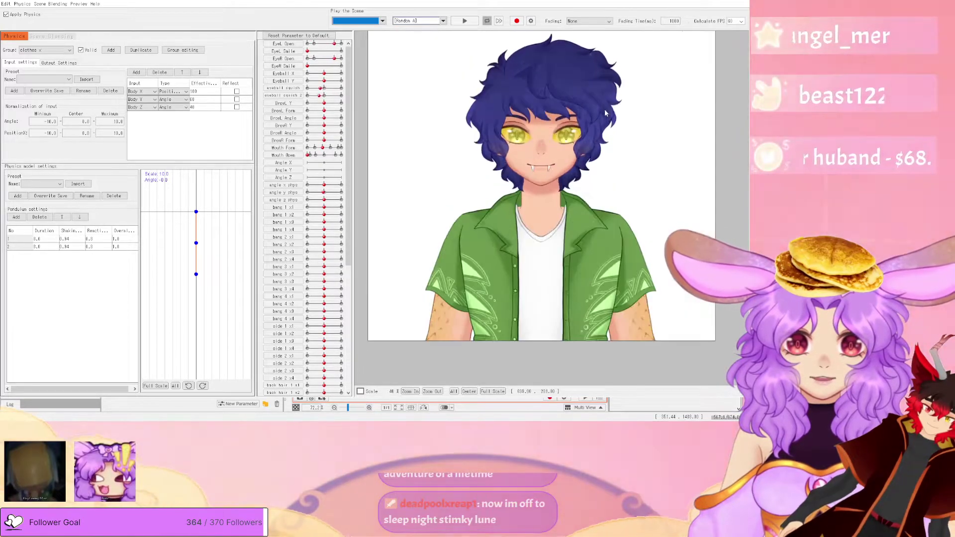
{"action": "left_click", "coordinate": [744, 1]}
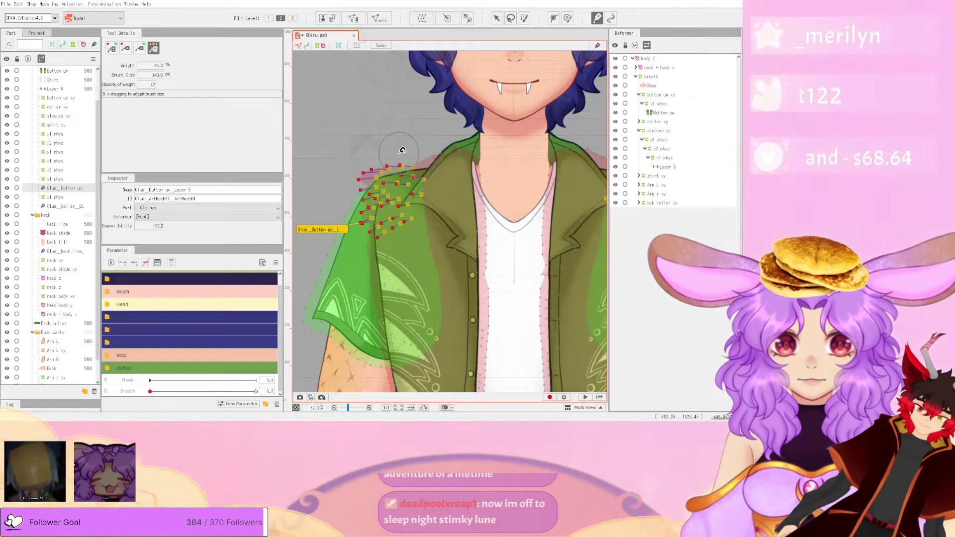
{"action": "scroll", "coordinate": [404, 118], "scroll_direction": "down", "scroll_amount": 3}
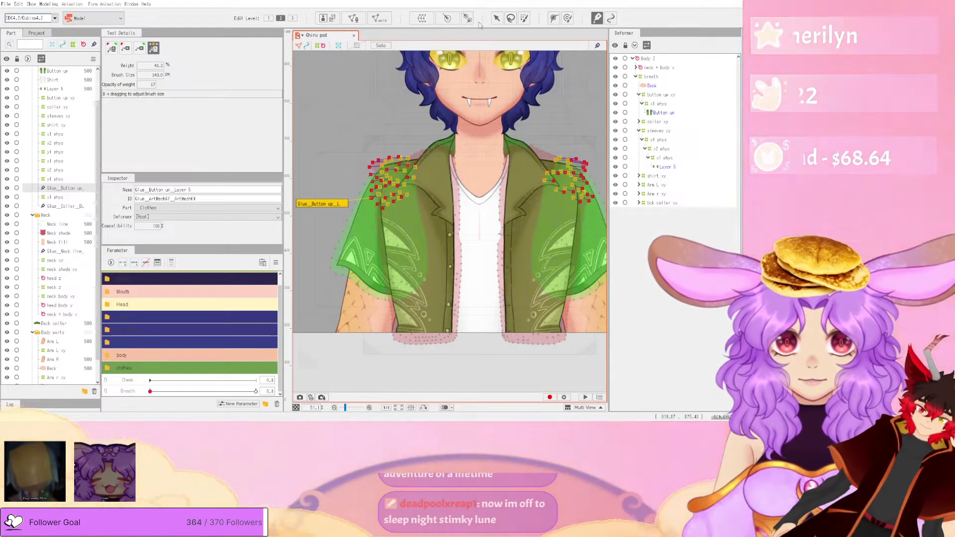
{"action": "key", "text": "v"}
{"action": "left_click", "coordinate": [374, 359]}
{"action": "left_click", "coordinate": [362, 240]}
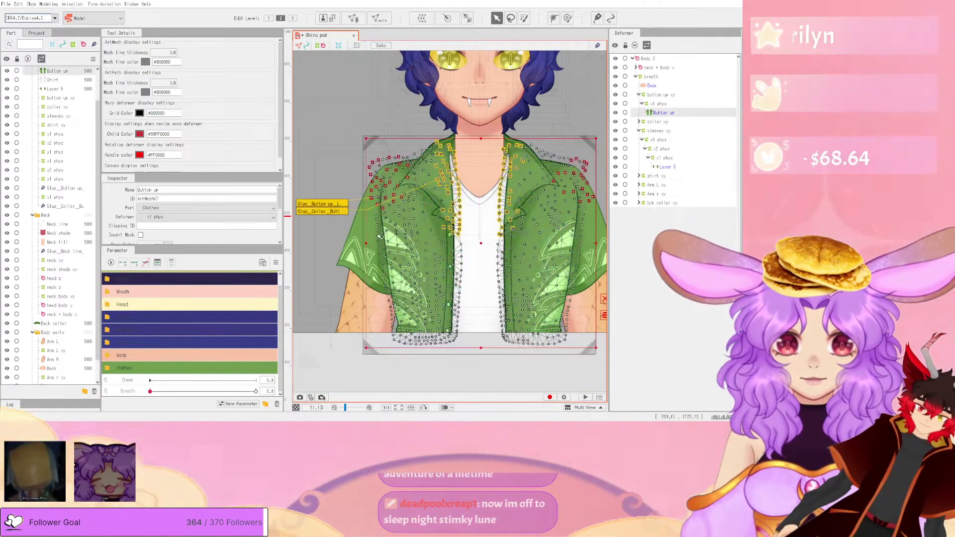
{"action": "left_click", "coordinate": [364, 227], "text": "shift"}
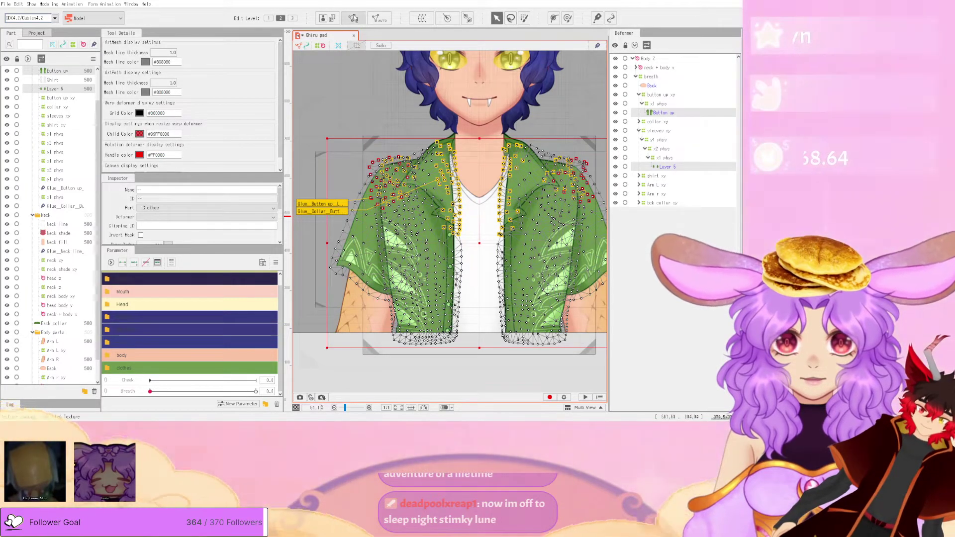
{"action": "key", "text": "ctrl+e"}
{"action": "scroll", "coordinate": [388, 147], "scroll_direction": "down", "scroll_amount": 3}
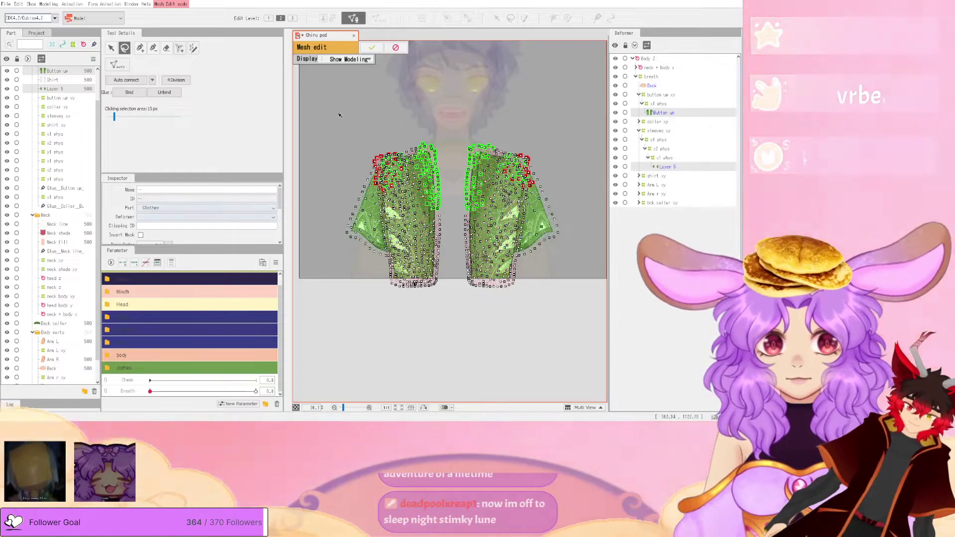
{"action": "mouse_move", "coordinate": [433, 118]}
{"action": "left_mouse_down"}
{"action": "mouse_move", "coordinate": [348, 249]}
{"action": "mouse_move", "coordinate": [531, 103]}
{"action": "left_mouse_up"}
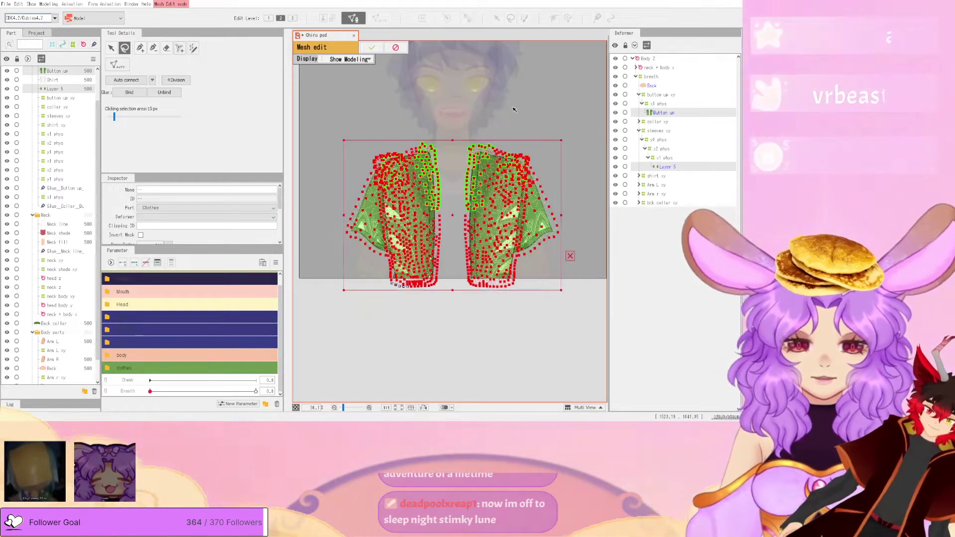
{"action": "left_click", "coordinate": [443, 375]}
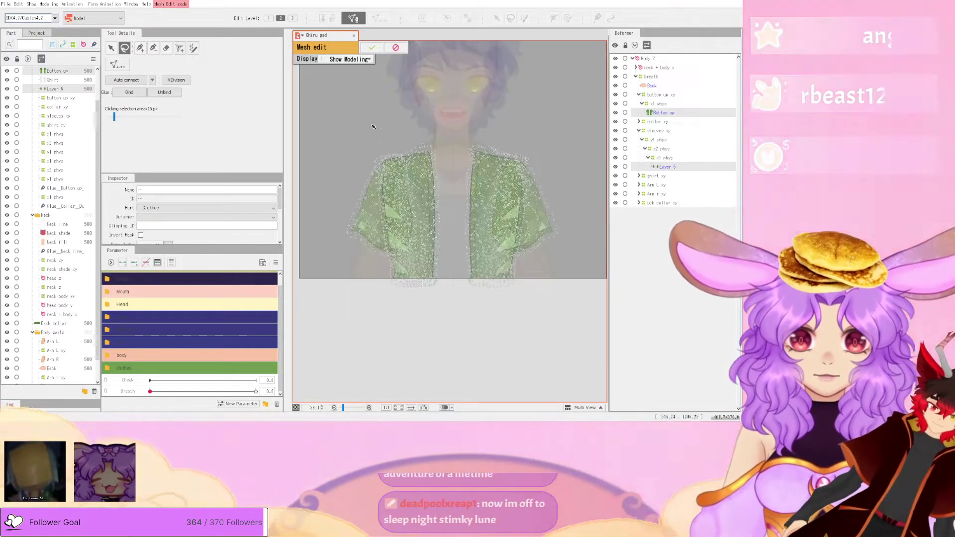
{"action": "left_click", "coordinate": [402, 51]}
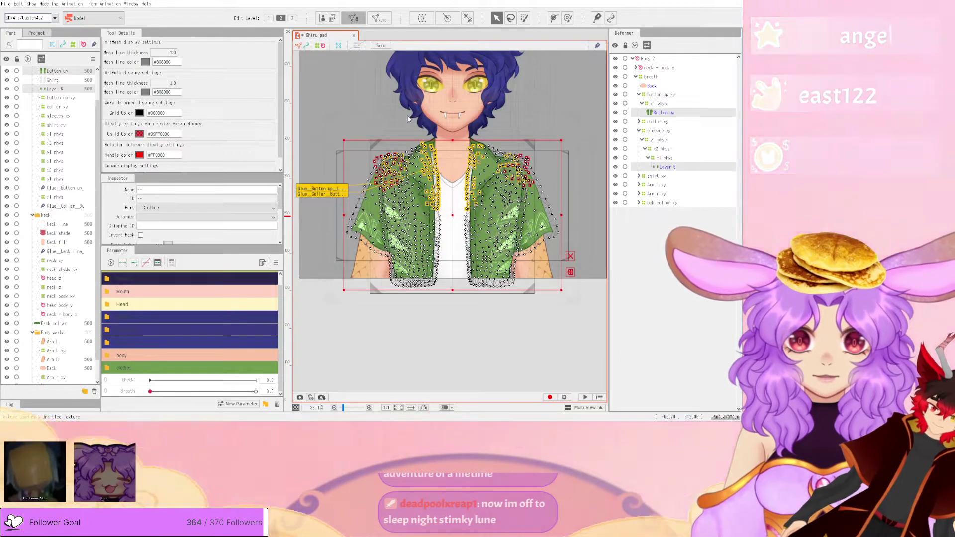
- Try to unbind the Button up and Layer 5 glue in mesh editing, first at one shoulder and across all points
{"action": "key", "text": "ctrl+e"}
{"action": "scroll", "coordinate": [378, 157], "scroll_direction": "up", "scroll_amount": 3}
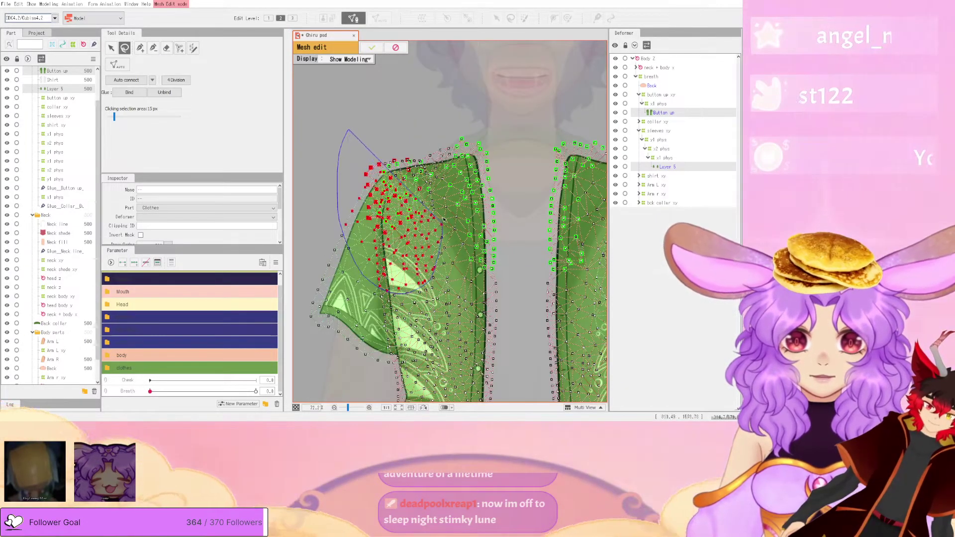
{"action": "left_click_drag", "start_coordinate": [432, 156], "coordinate": [434, 156]}
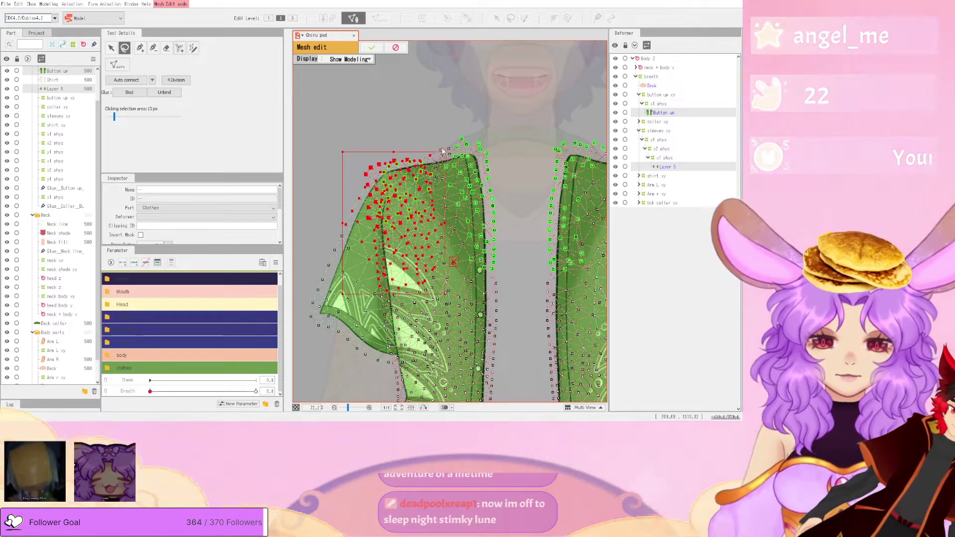
{"action": "scroll", "coordinate": [423, 159], "scroll_direction": "down", "scroll_amount": 3}
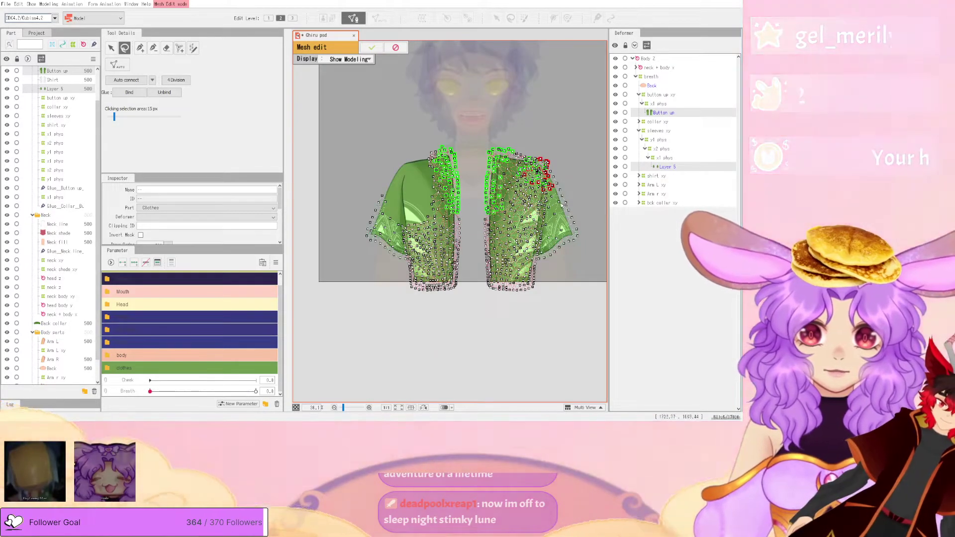
{"action": "left_click", "coordinate": [165, 92]}
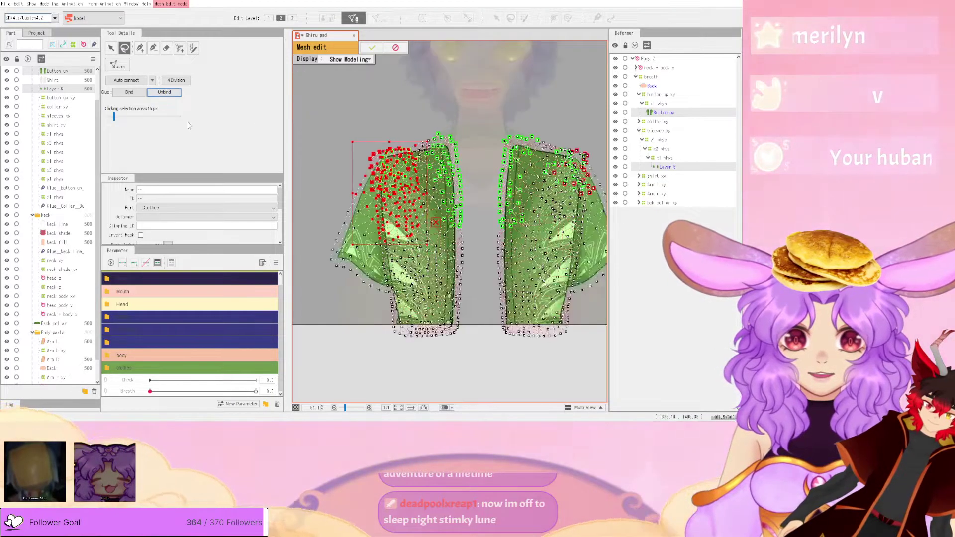
{"action": "scroll", "coordinate": [493, 154], "scroll_direction": "down", "scroll_amount": 1}
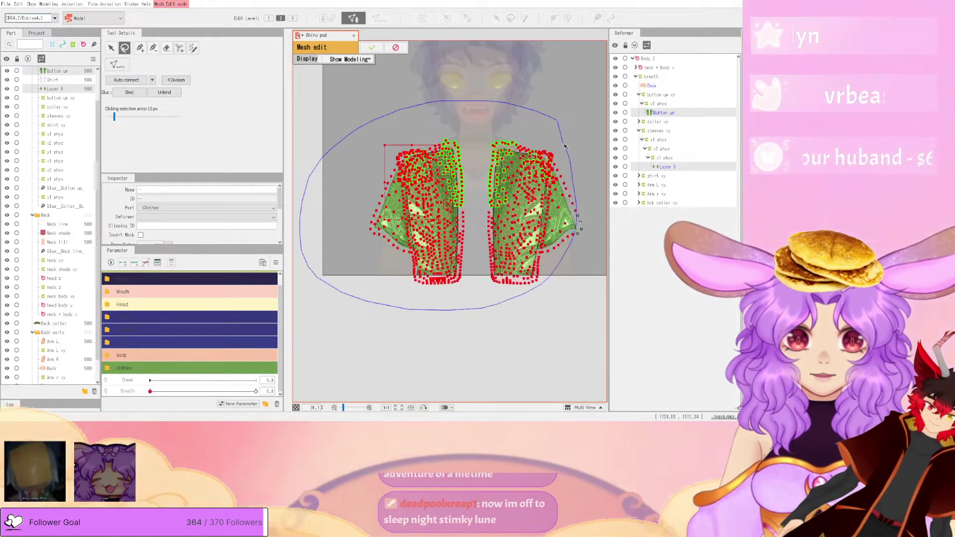
{"action": "left_click_drag", "start_coordinate": [564, 146], "coordinate": [564, 149]}
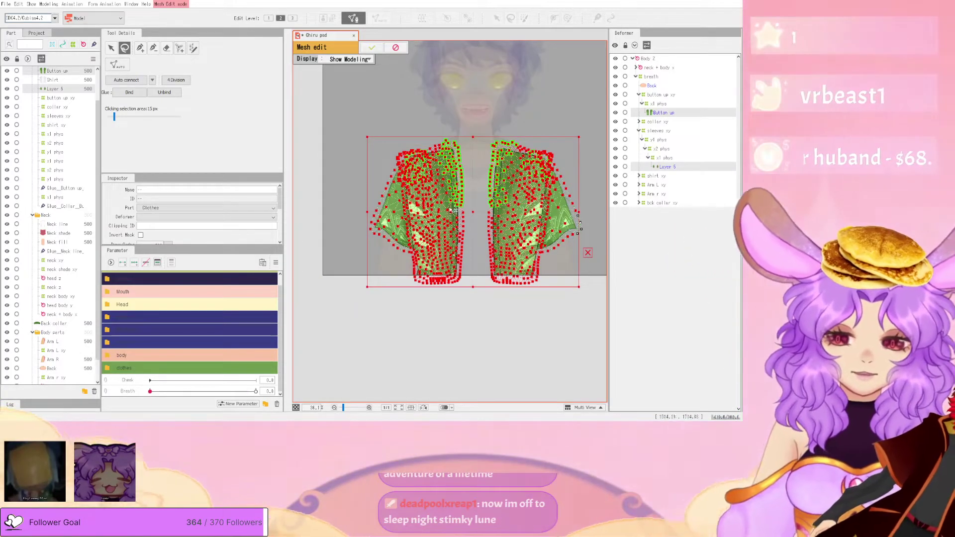
{"action": "left_click", "coordinate": [164, 93]}
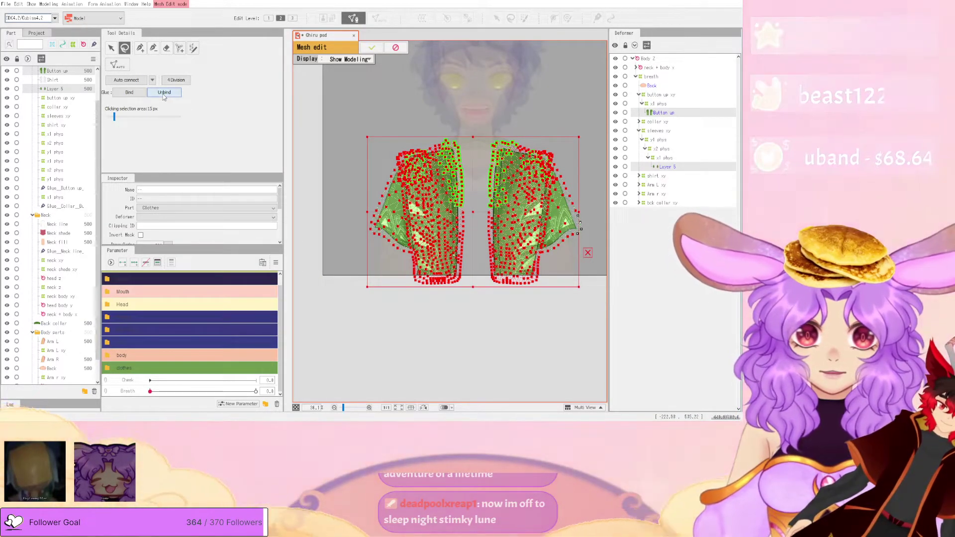
{"action": "left_click", "coordinate": [376, 45]}
{"action": "left_click", "coordinate": [379, 48]}
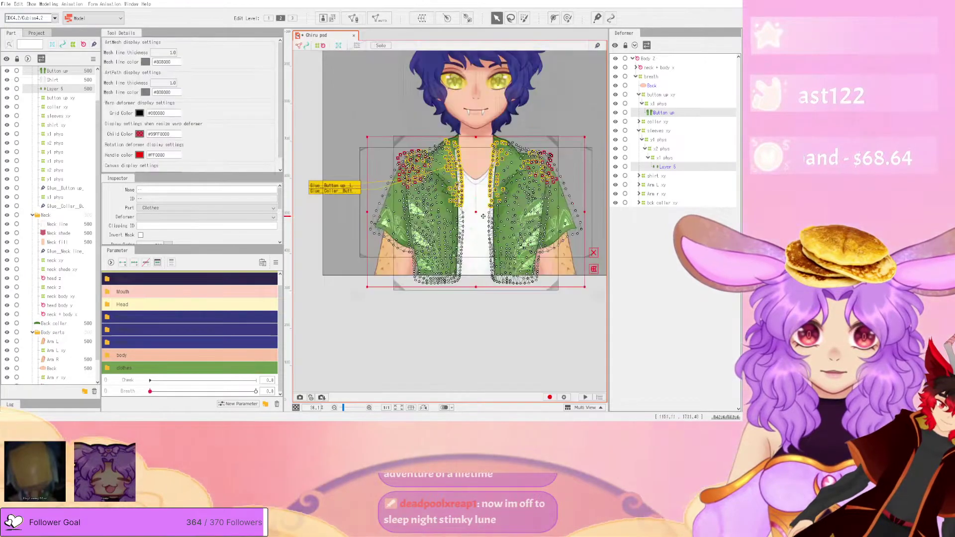
- Open the physics settings, swing the model to examine the jacket and sleeve movement, and close the settings
{"action": "scroll", "coordinate": [450, 140], "scroll_direction": "up", "scroll_amount": 3}
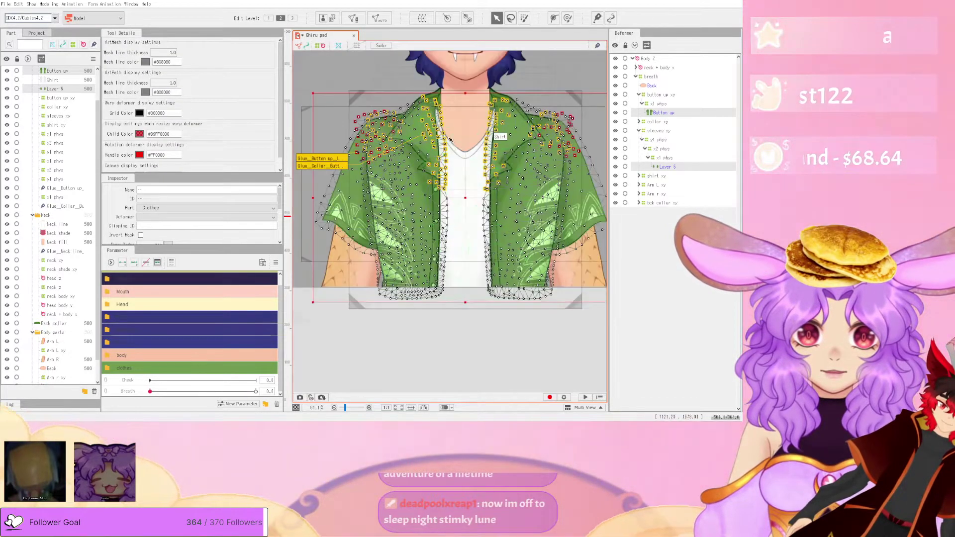
{"action": "left_click", "coordinate": [57, 6]}
{"action": "left_click", "coordinate": [74, 160]}
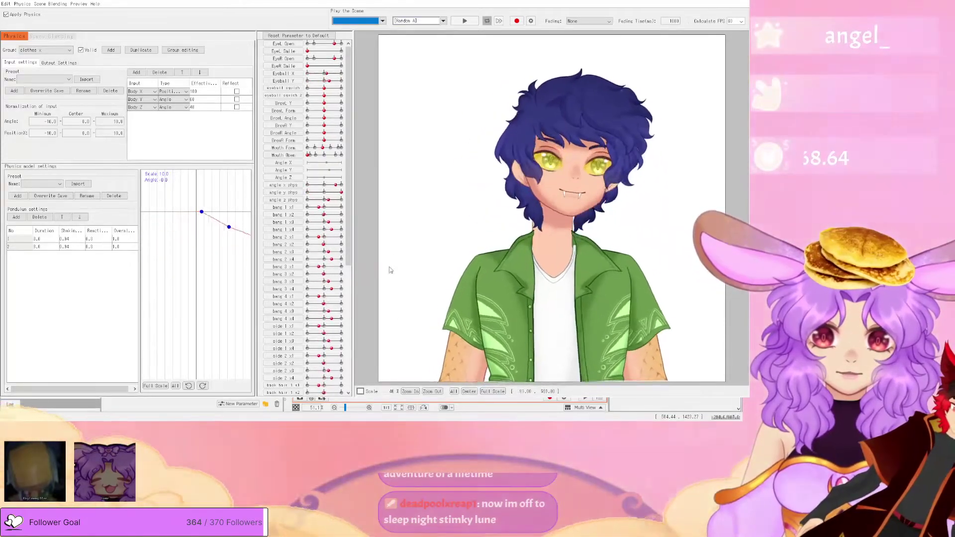
{"action": "left_click", "coordinate": [741, 2]}
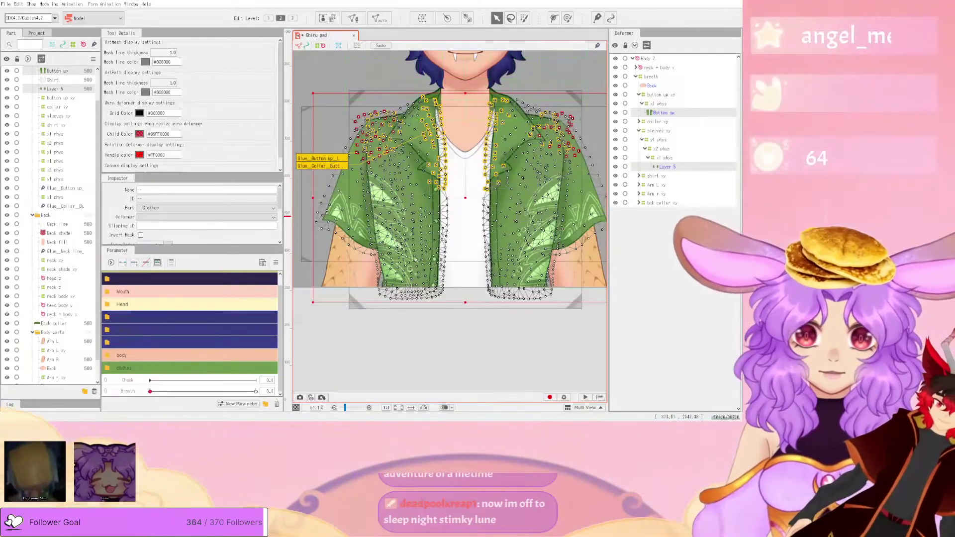
- Delete the glue that joins Button up and Layer 5 at the shoulders
{"action": "scroll", "coordinate": [423, 262], "scroll_direction": "down", "scroll_amount": 2}
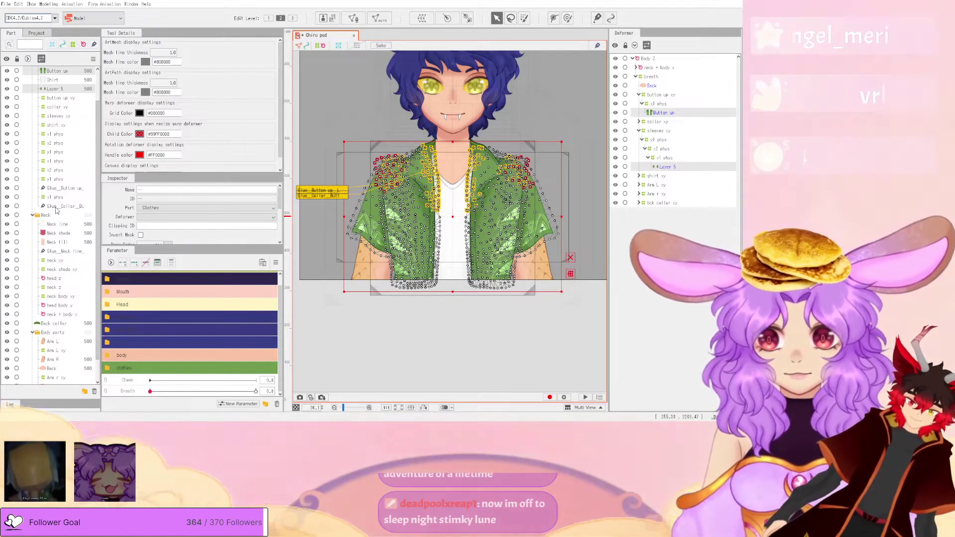
{"action": "left_click", "coordinate": [65, 189]}
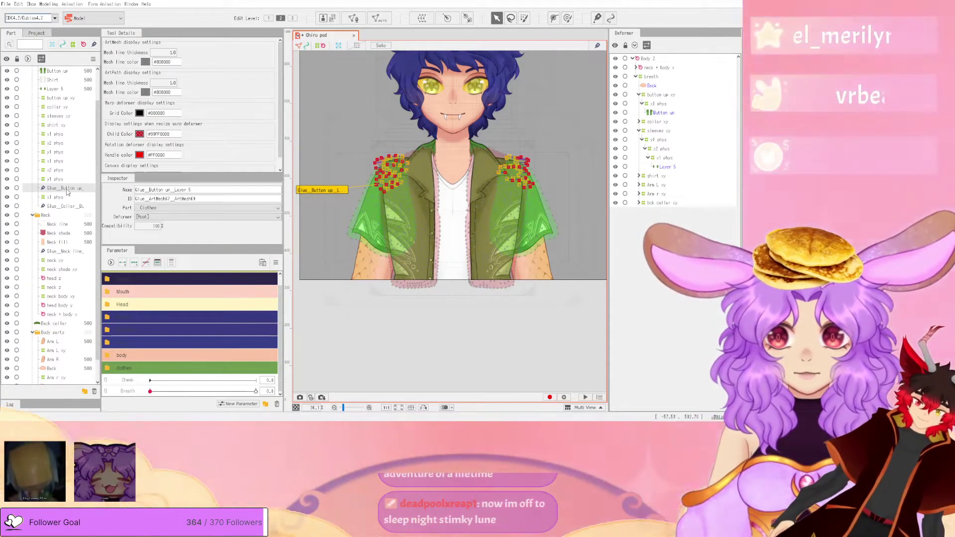
{"action": "key", "text": "Delete"}
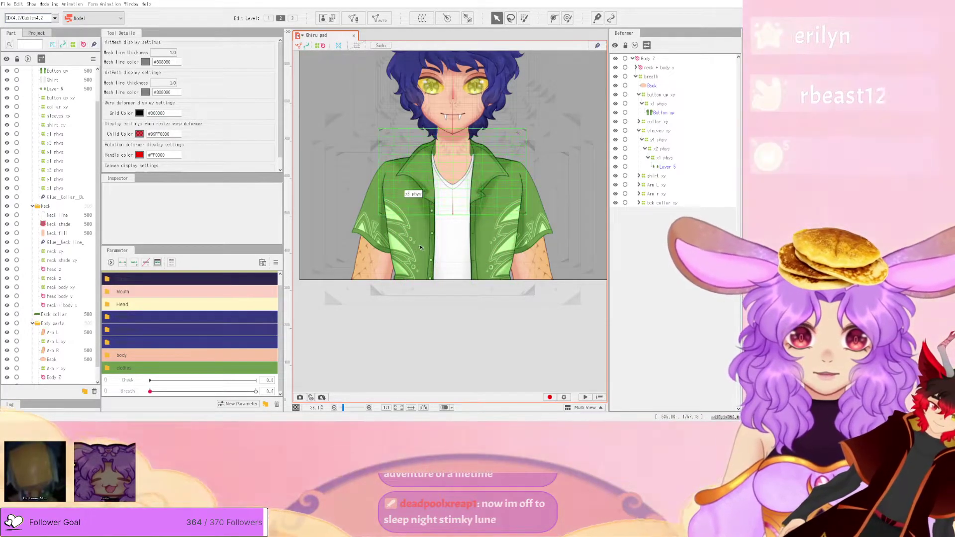
- Subdivide the Layer 5 sleeve mesh with 4 Division in manual mesh editing and apply the denser mesh
{"action": "left_click", "coordinate": [407, 208]}
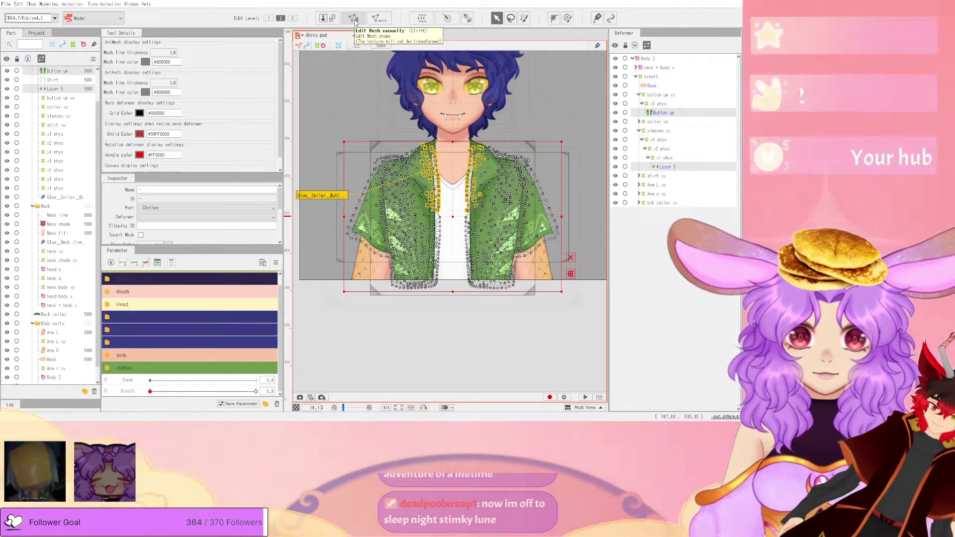
{"action": "left_click", "coordinate": [349, 371]}
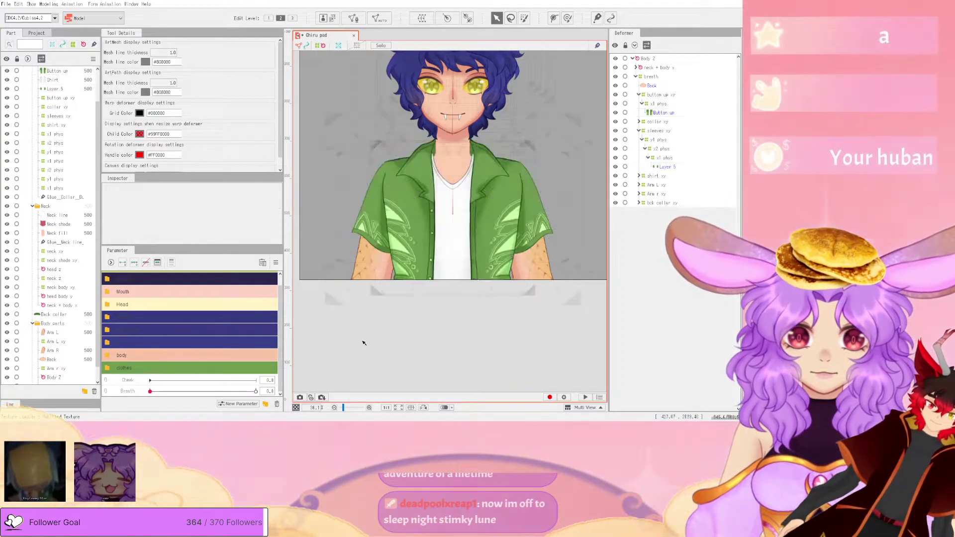
{"action": "left_click", "coordinate": [366, 209]}
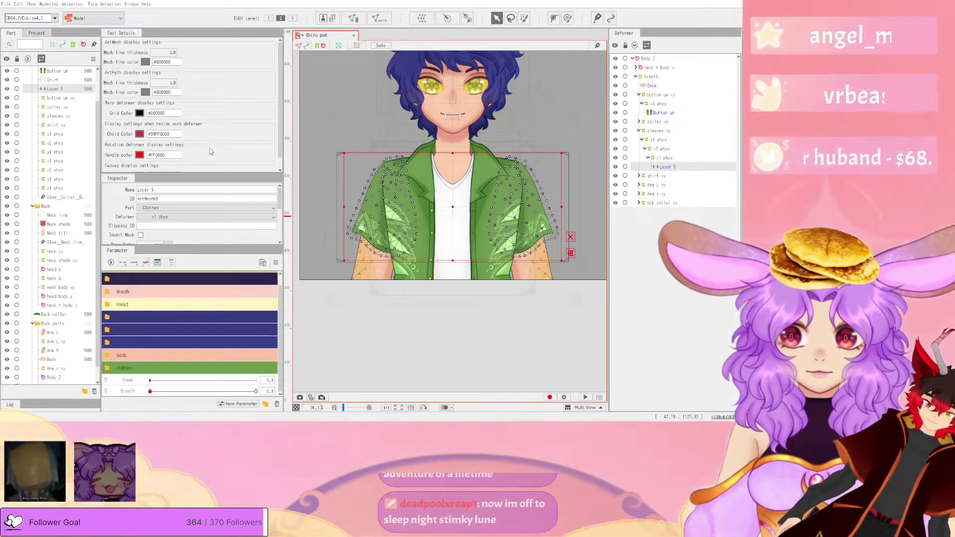
{"action": "key", "text": "ctrl+z"}
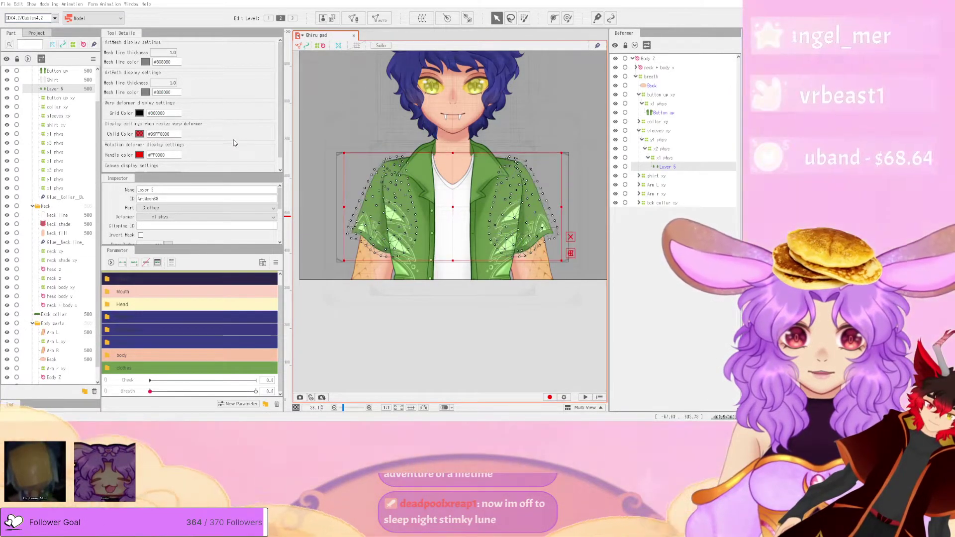
{"action": "left_click", "coordinate": [355, 19]}
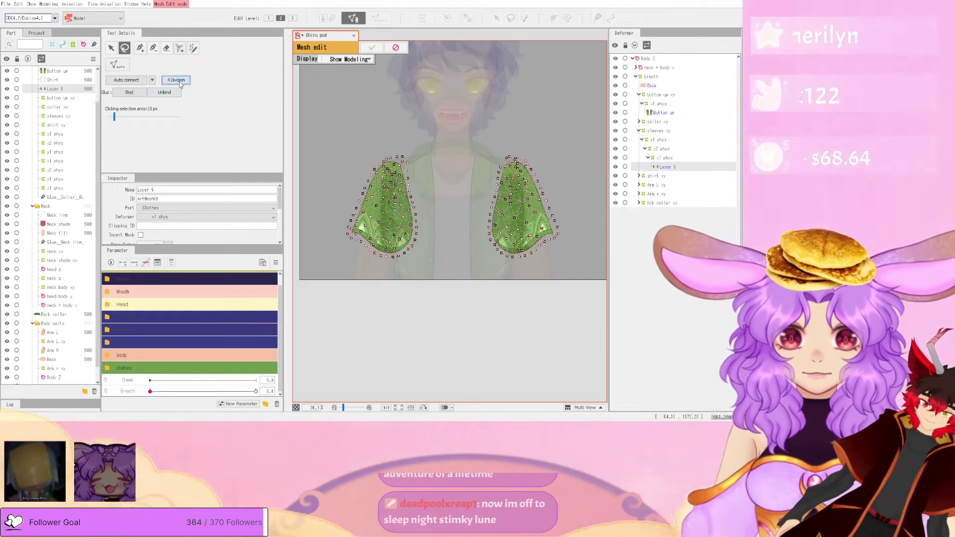
{"action": "scroll", "coordinate": [335, 194], "scroll_direction": "up", "scroll_amount": 4}
{"action": "scroll", "coordinate": [379, 238], "scroll_direction": "down", "scroll_amount": 2}
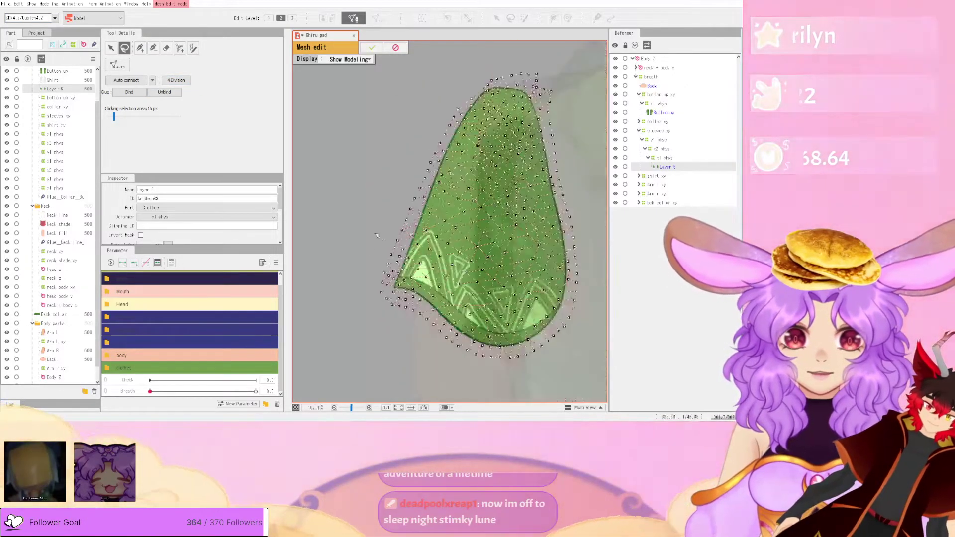
{"action": "left_click", "coordinate": [370, 48]}
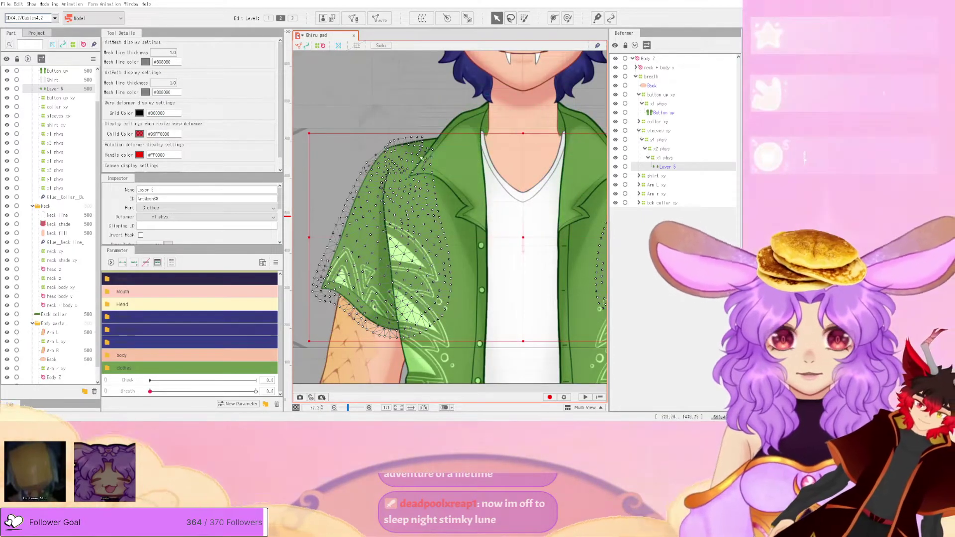
- Open the Button up mesh for manual editing and adjust the stray outer points beside the shoulder on the model's left arm
{"action": "left_click", "coordinate": [462, 247], "text": "shift"}
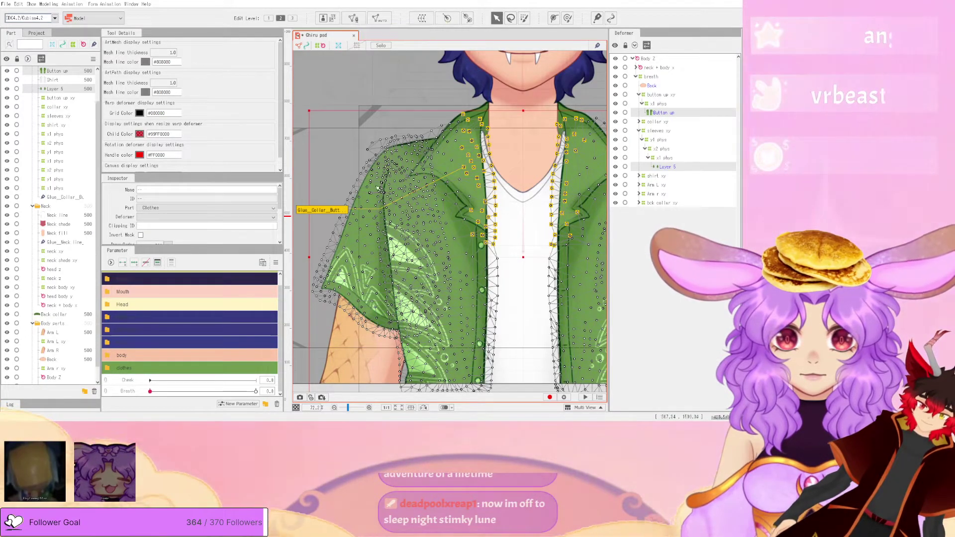
{"action": "scroll", "coordinate": [377, 180], "scroll_direction": "down", "scroll_amount": 2}
{"action": "left_click", "coordinate": [378, 273]}
{"action": "scroll", "coordinate": [398, 213], "scroll_direction": "up", "scroll_amount": 1}
{"action": "left_click", "coordinate": [398, 135]}
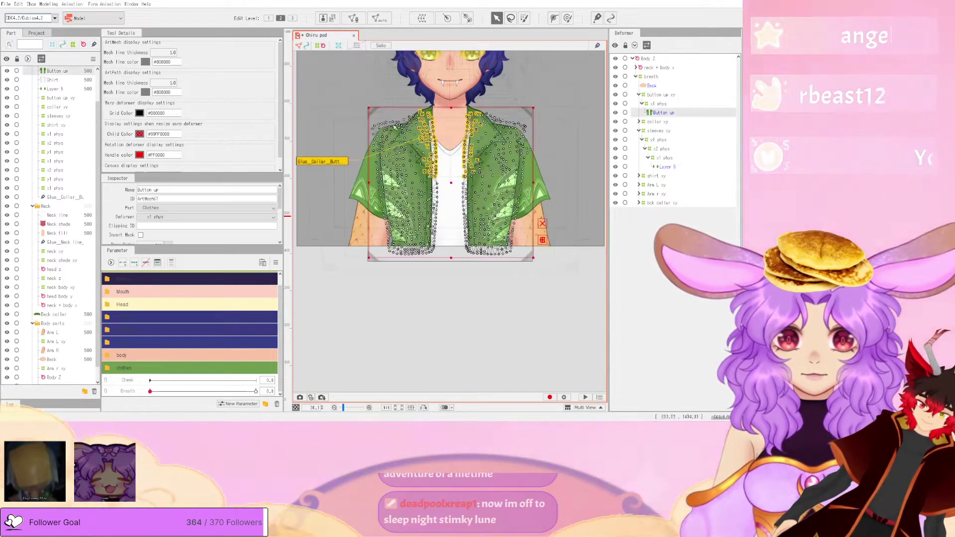
{"action": "scroll", "coordinate": [393, 132], "scroll_direction": "up", "scroll_amount": 3}
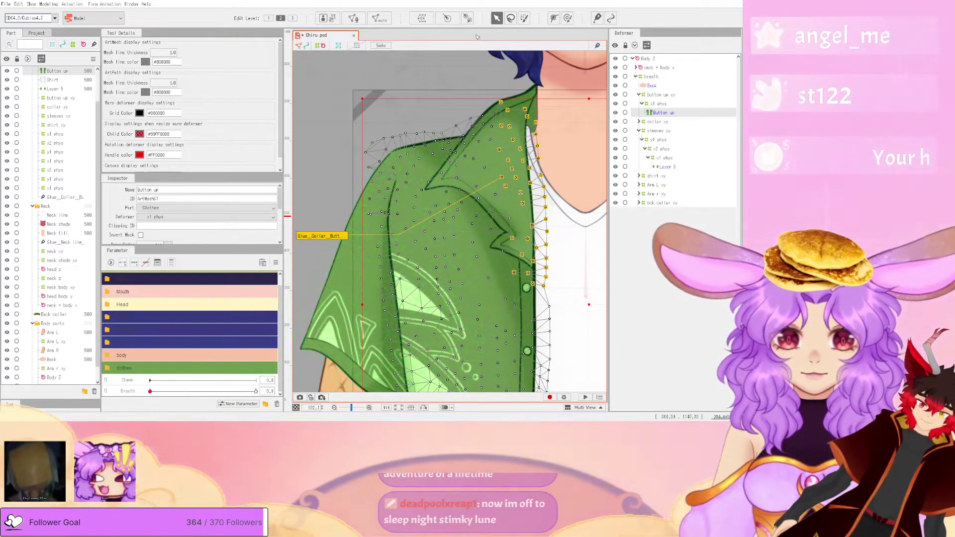
{"action": "left_click", "coordinate": [353, 18]}
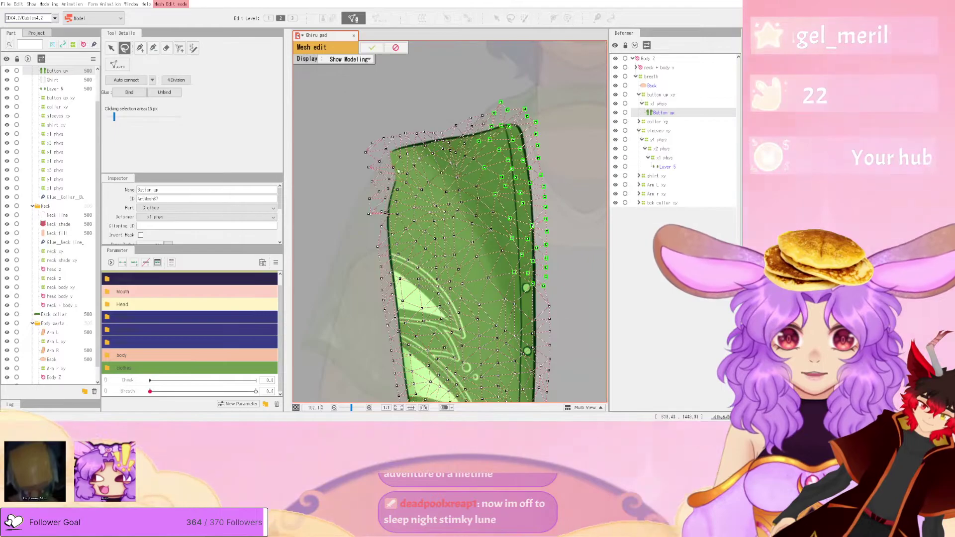
{"action": "scroll", "coordinate": [354, 218], "scroll_direction": "down", "scroll_amount": 4}
{"action": "scroll", "coordinate": [525, 216], "scroll_direction": "up", "scroll_amount": 4}
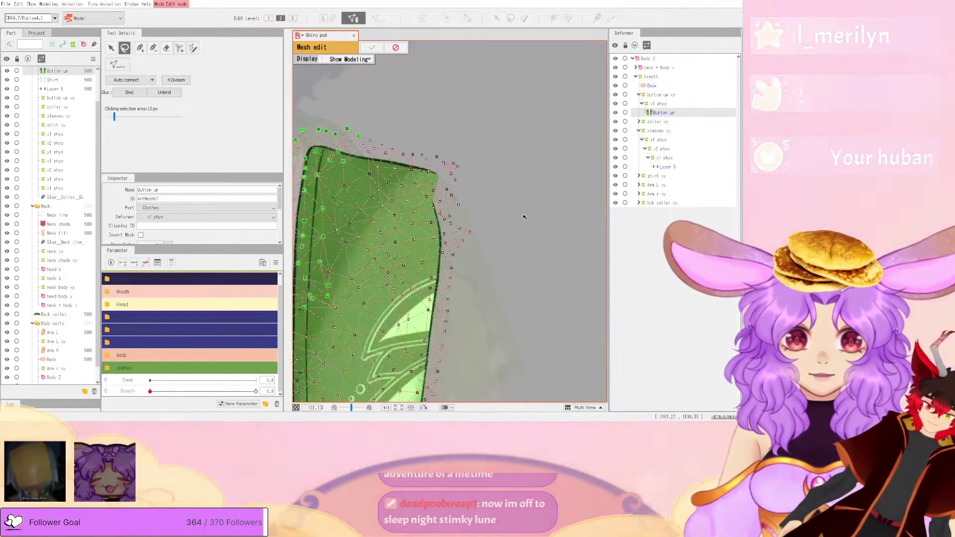
{"action": "left_click_drag", "start_coordinate": [444, 231], "coordinate": [444, 164]}
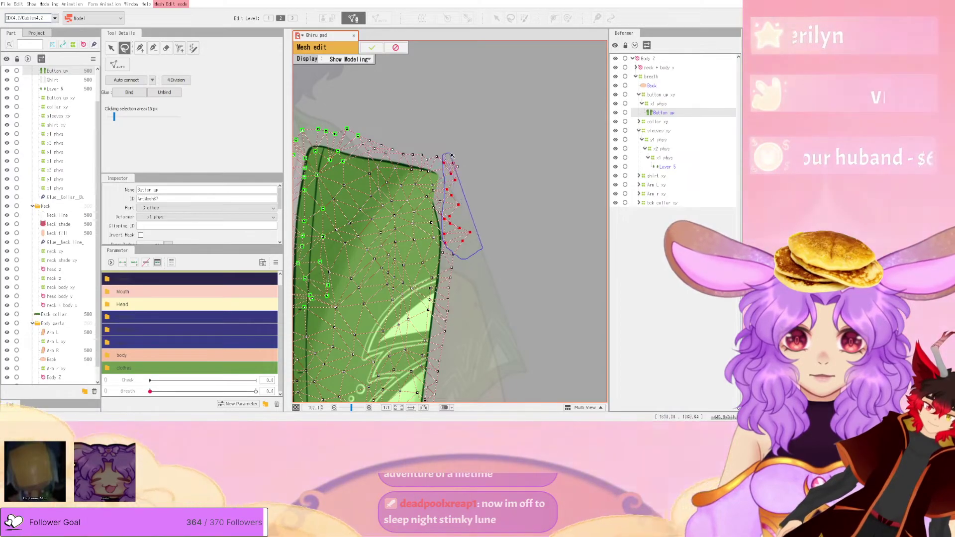
{"action": "mouse_move", "coordinate": [476, 203]}
{"action": "left_mouse_down"}
{"action": "mouse_move", "coordinate": [457, 204]}
{"action": "mouse_move", "coordinate": [473, 203]}
{"action": "left_mouse_up"}
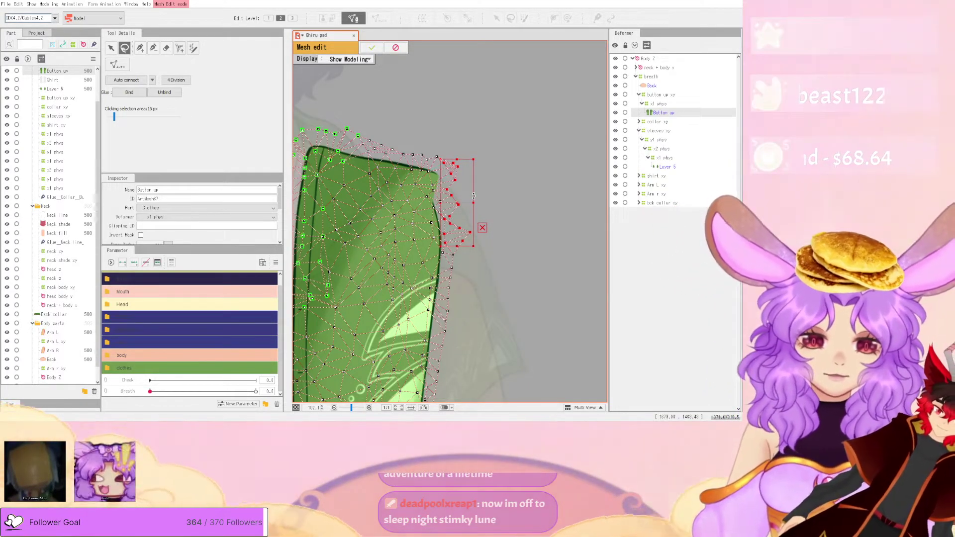
- Tidy the stray outer Button up points below the opposite shoulder corner and apply the mesh edit
{"action": "scroll", "coordinate": [474, 204], "scroll_direction": "down", "scroll_amount": 4}
{"action": "scroll", "coordinate": [415, 197], "scroll_direction": "up", "scroll_amount": 5}
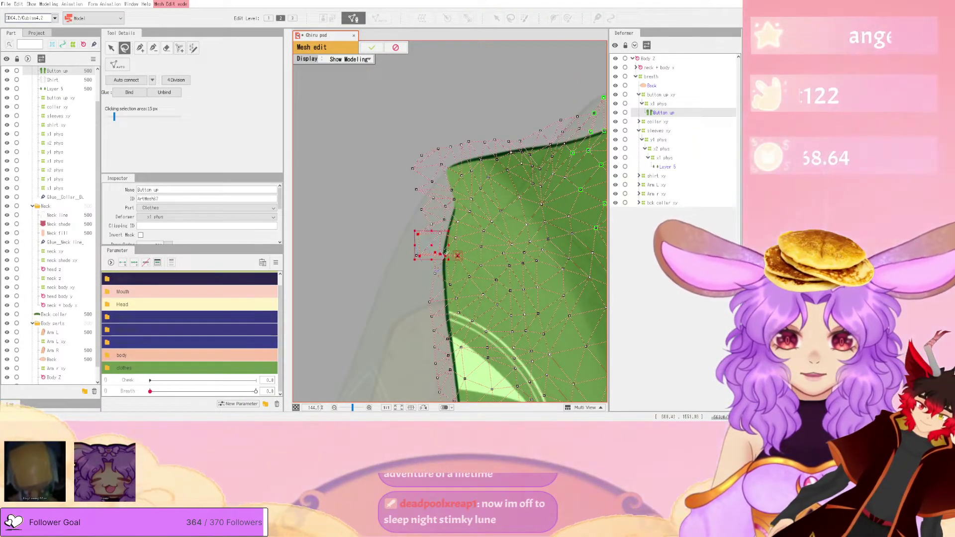
{"action": "left_click_drag", "start_coordinate": [432, 246], "coordinate": [443, 245]}
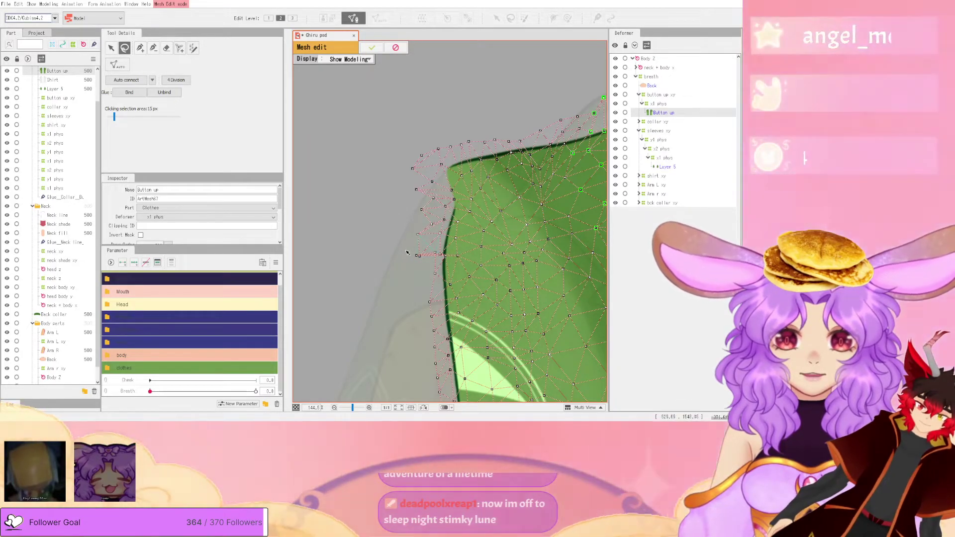
{"action": "left_click_drag", "start_coordinate": [407, 244], "coordinate": [437, 256]}
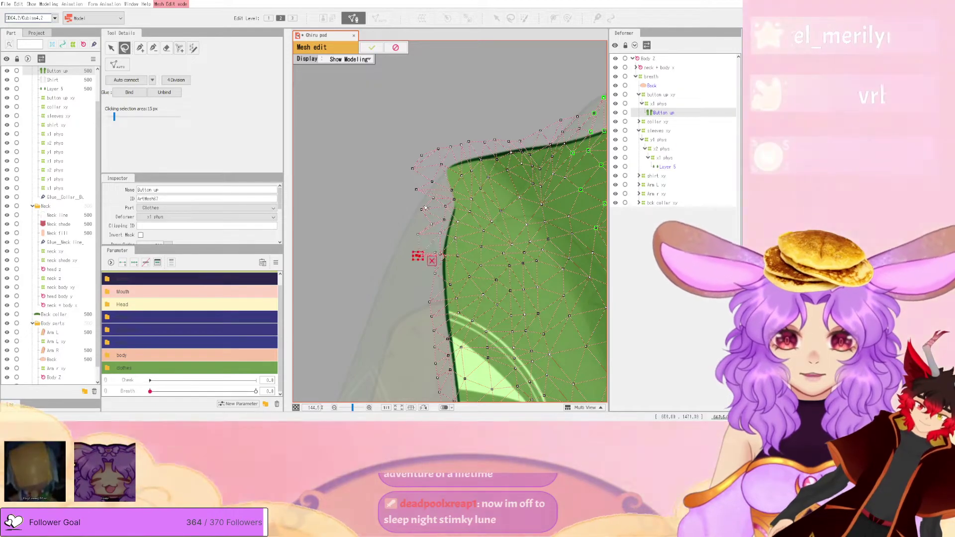
{"action": "scroll", "coordinate": [420, 254], "scroll_direction": "down", "scroll_amount": 4}
{"action": "scroll", "coordinate": [436, 207], "scroll_direction": "down", "scroll_amount": 2}
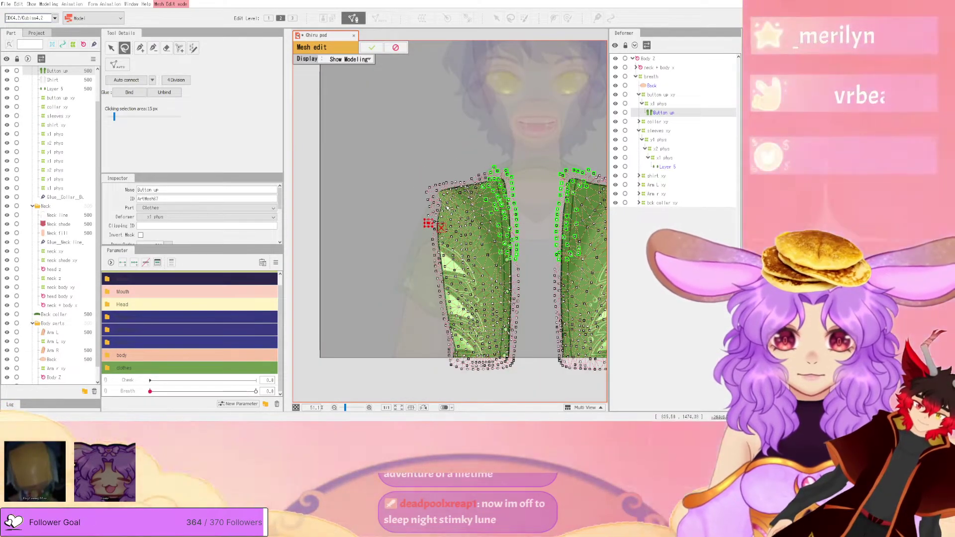
{"action": "left_click", "coordinate": [372, 47]}
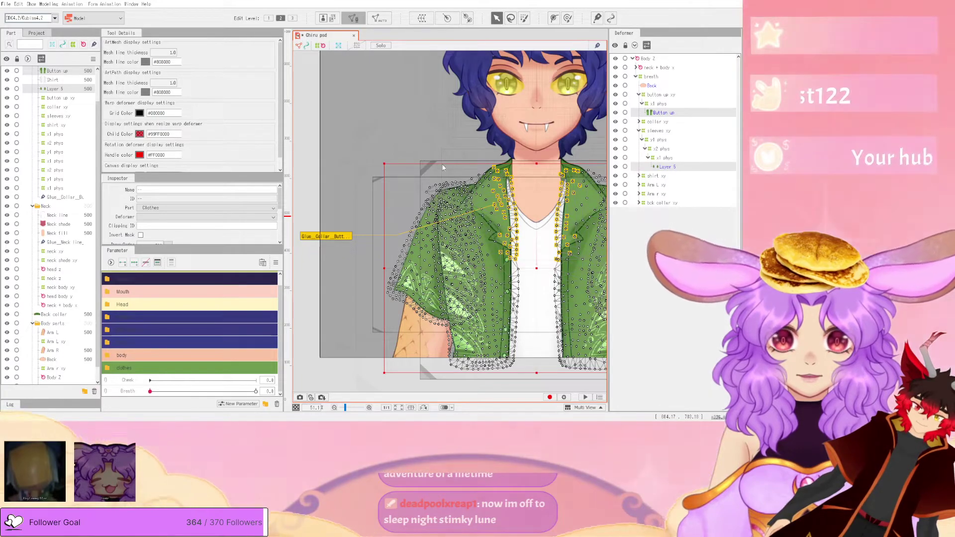
- Glue Button up and Layer 5 together by binding their overlapping mesh points at the tops of both shoulders
{"action": "scroll", "coordinate": [445, 193], "scroll_direction": "up", "scroll_amount": 5}
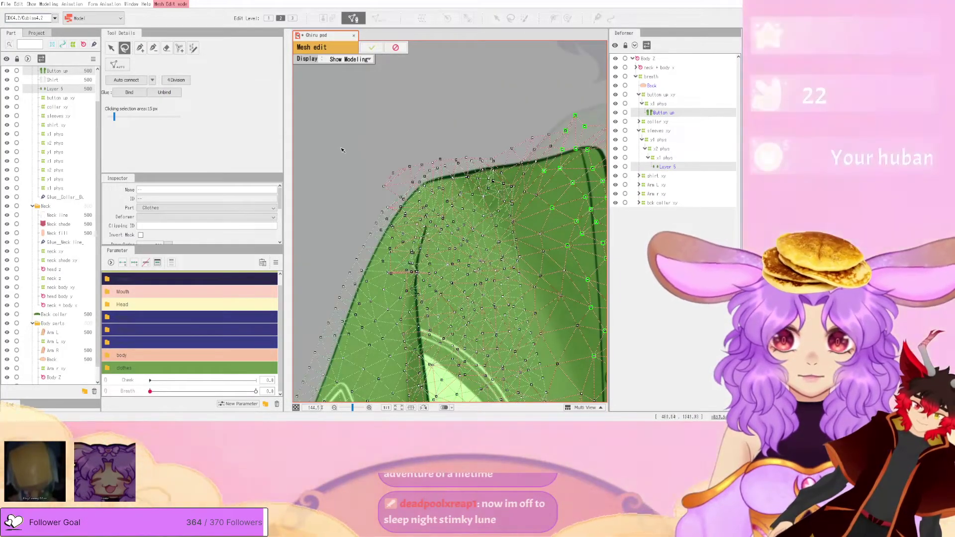
{"action": "mouse_move", "coordinate": [473, 140]}
{"action": "left_mouse_down"}
{"action": "mouse_move", "coordinate": [494, 152]}
{"action": "mouse_move", "coordinate": [498, 188]}
{"action": "left_mouse_up"}
{"action": "left_click_drag", "start_coordinate": [424, 230], "coordinate": [424, 229]}
{"action": "scroll", "coordinate": [494, 183], "scroll_direction": "down", "scroll_amount": 10}
{"action": "scroll", "coordinate": [494, 182], "scroll_direction": "up", "scroll_amount": 6}
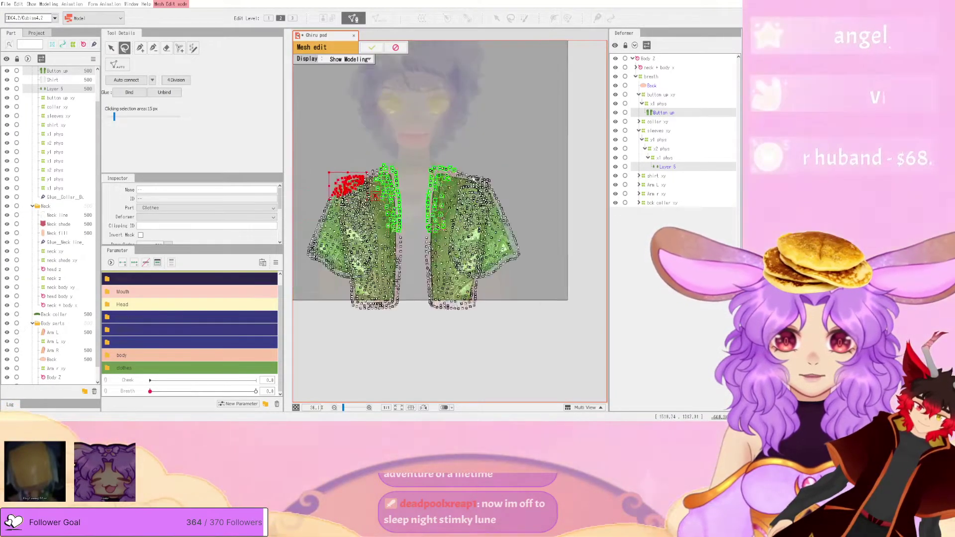
{"action": "mouse_move", "coordinate": [474, 159]}
{"action": "left_mouse_down"}
{"action": "mouse_move", "coordinate": [456, 196]}
{"action": "mouse_move", "coordinate": [497, 209]}
{"action": "left_mouse_up"}
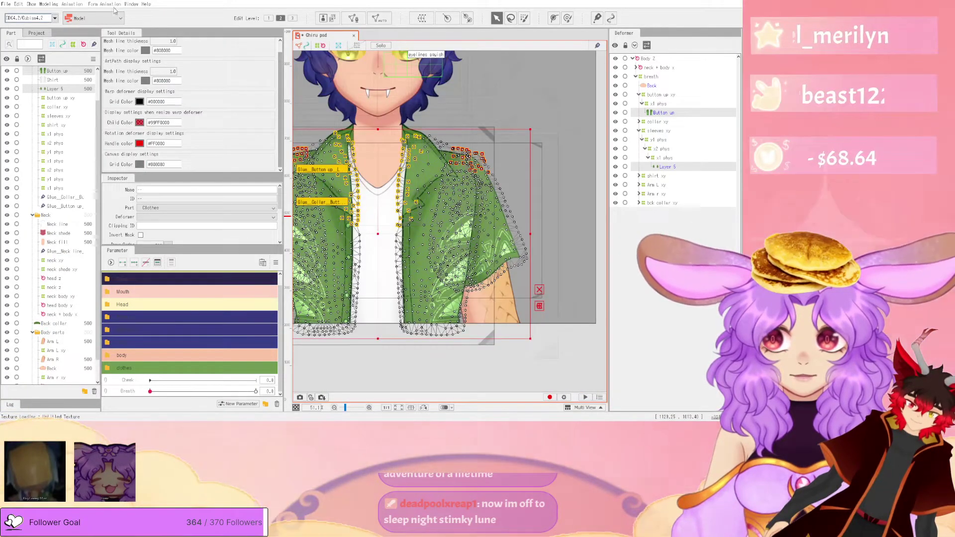
- Open the physics settings, swing the model to examine the newly glued shoulders, and close the settings
{"action": "left_click", "coordinate": [47, 4]}
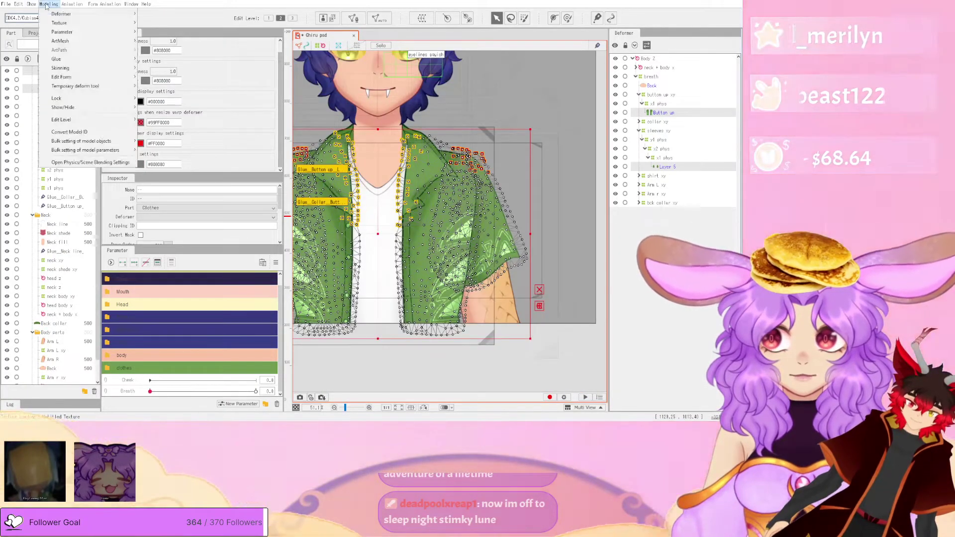
{"action": "left_click", "coordinate": [111, 163]}
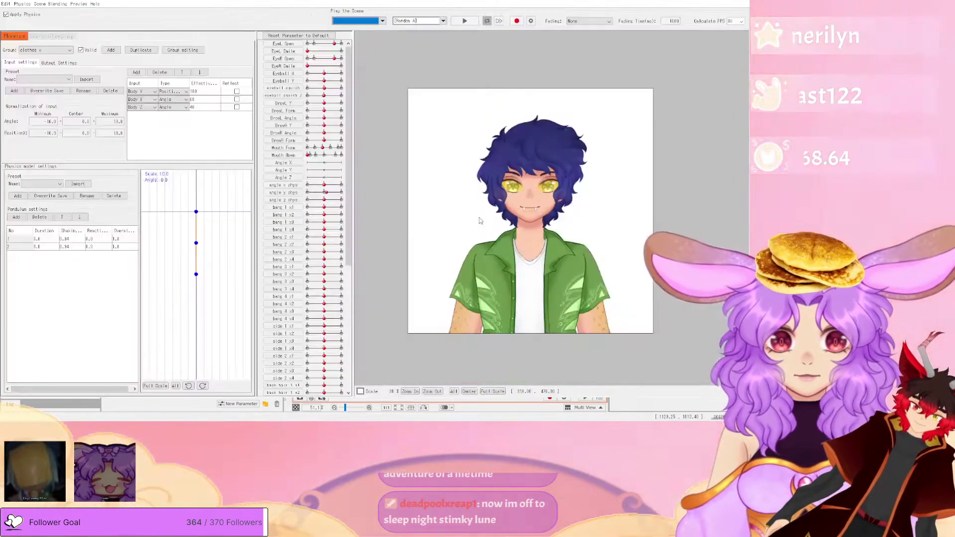
{"action": "scroll", "coordinate": [497, 301], "scroll_direction": "up", "scroll_amount": 3}
{"action": "scroll", "coordinate": [482, 260], "scroll_direction": "down", "scroll_amount": 3}
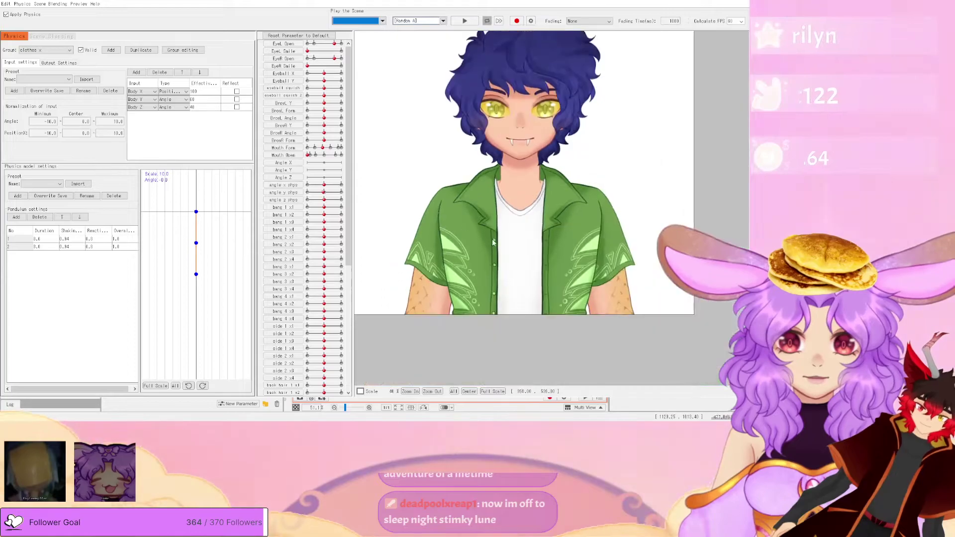
{"action": "scroll", "coordinate": [569, 245], "scroll_direction": "up", "scroll_amount": 2}
{"action": "left_click_drag", "start_coordinate": [570, 245], "coordinate": [615, 273]}
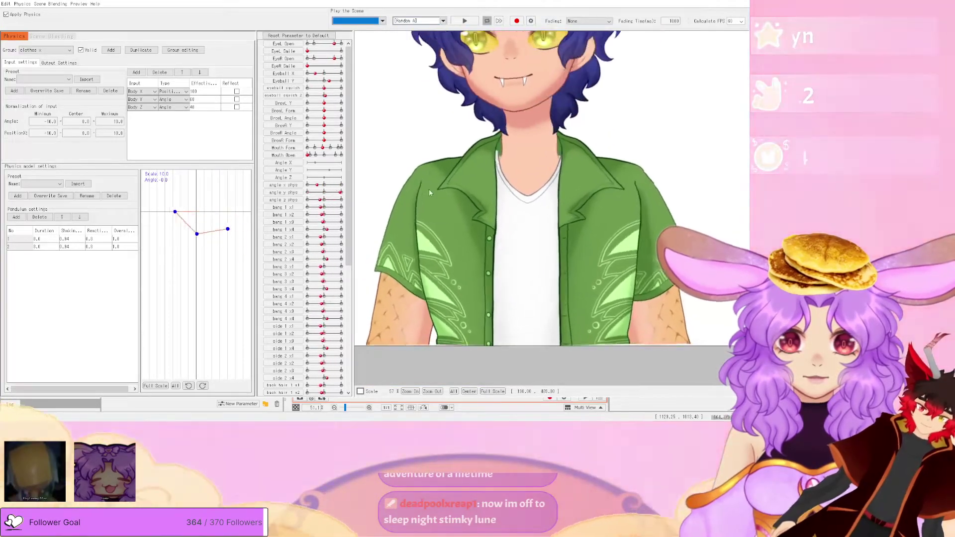
{"action": "left_click_drag", "start_coordinate": [704, 223], "coordinate": [642, 229]}
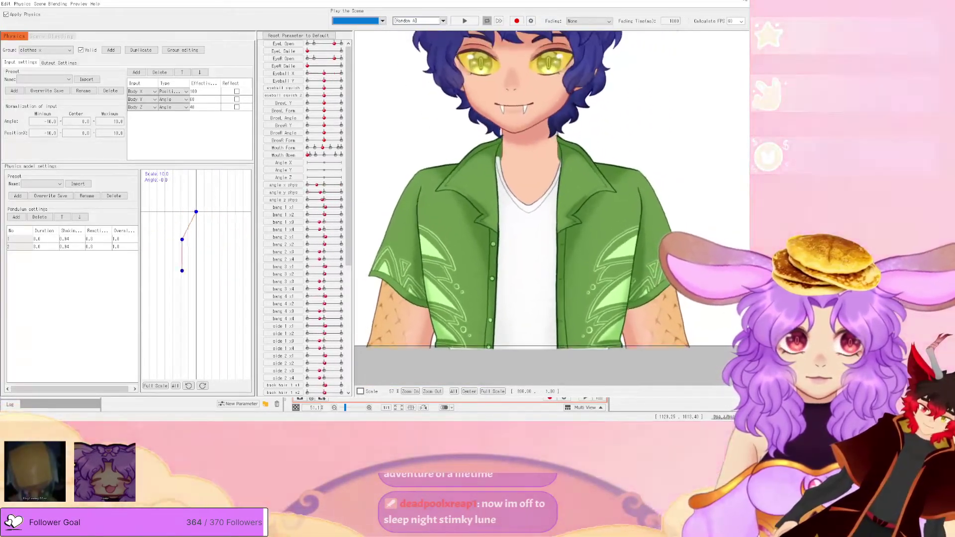
{"action": "left_click", "coordinate": [741, 2]}
- Examine the Button up and Layer 5 meshes around the shoulders and armhole seam, then leave mesh editing without changes
{"action": "scroll", "coordinate": [462, 121], "scroll_direction": "up", "scroll_amount": 3}
{"action": "scroll", "coordinate": [433, 121], "scroll_direction": "down", "scroll_amount": 3}
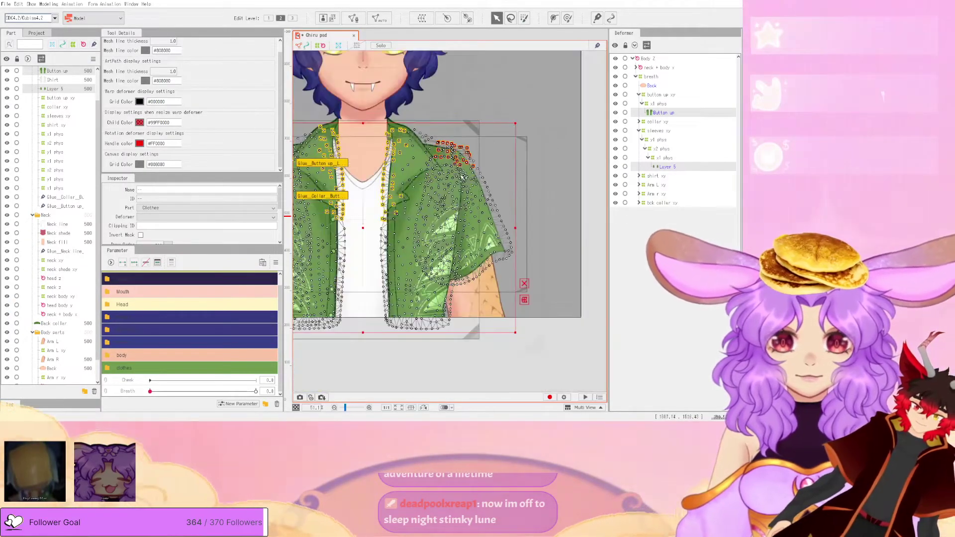
{"action": "scroll", "coordinate": [448, 139], "scroll_direction": "up", "scroll_amount": 4}
{"action": "scroll", "coordinate": [531, 184], "scroll_direction": "down", "scroll_amount": 3}
{"action": "scroll", "coordinate": [532, 184], "scroll_direction": "down", "scroll_amount": 2}
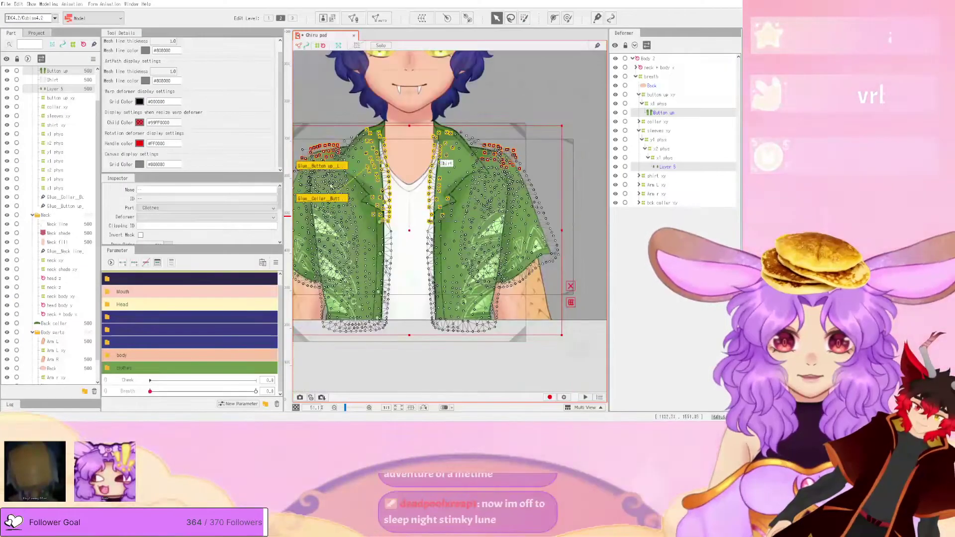
{"action": "scroll", "coordinate": [348, 194], "scroll_direction": "up", "scroll_amount": 4}
{"action": "scroll", "coordinate": [338, 194], "scroll_direction": "down", "scroll_amount": 4}
{"action": "scroll", "coordinate": [321, 195], "scroll_direction": "up", "scroll_amount": 3}
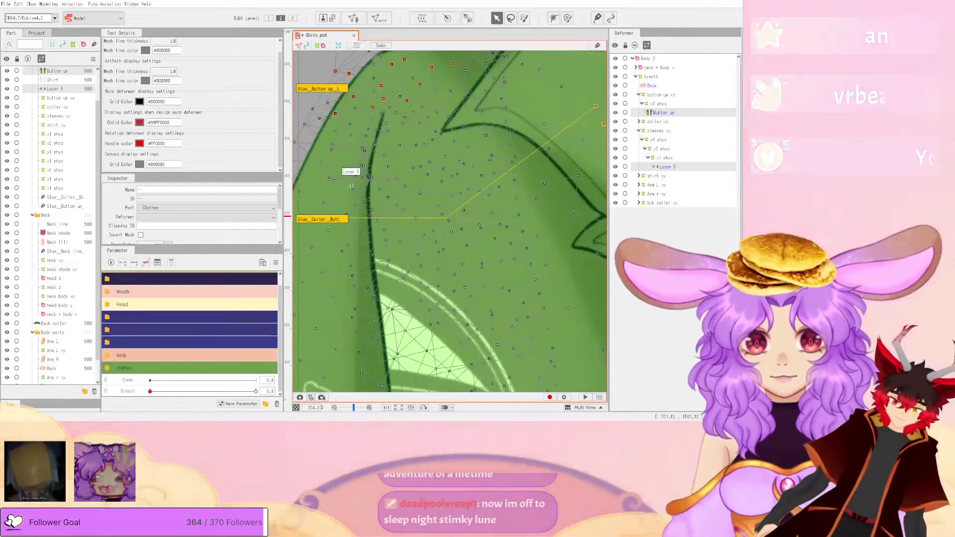
{"action": "scroll", "coordinate": [321, 195], "scroll_direction": "up", "scroll_amount": 1}
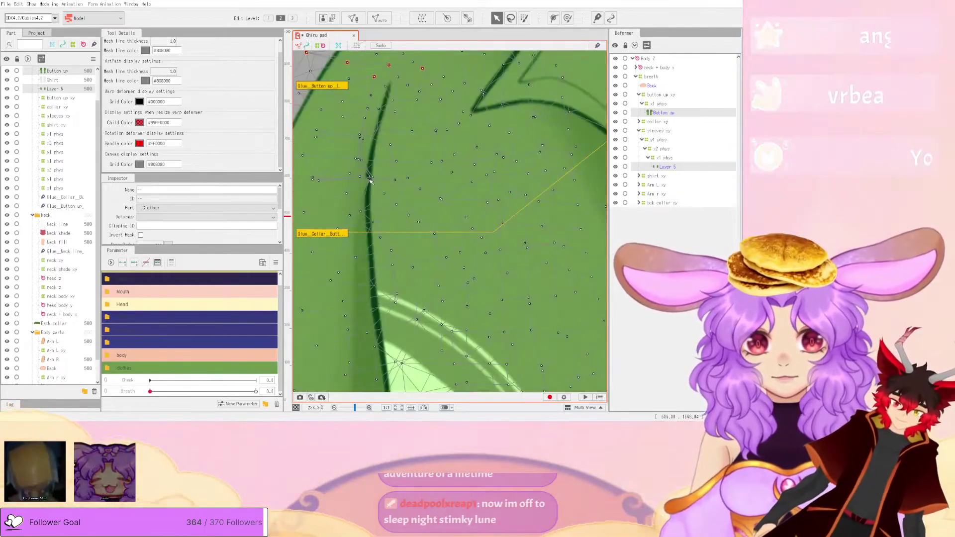
{"action": "left_click", "coordinate": [353, 18]}
{"action": "scroll", "coordinate": [393, 70], "scroll_direction": "up", "scroll_amount": 2}
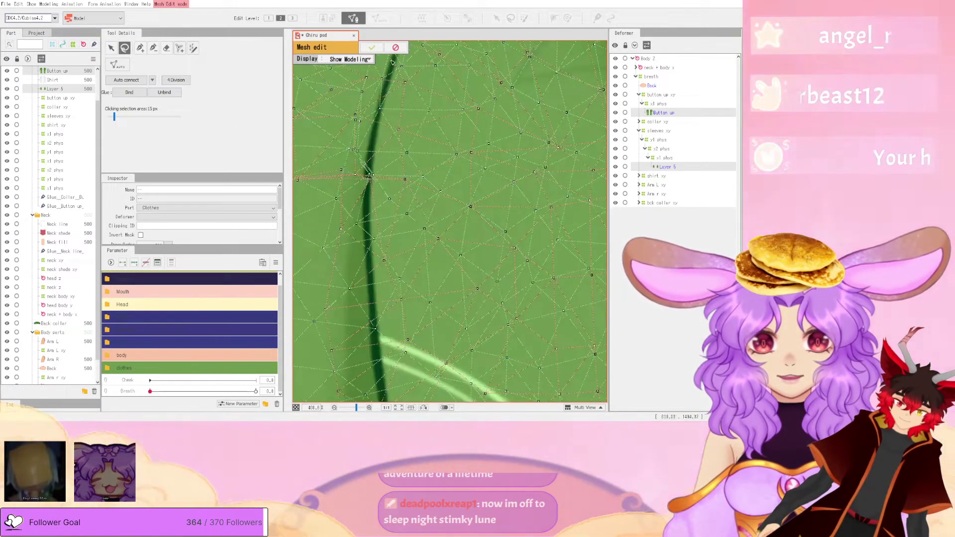
{"action": "left_click", "coordinate": [394, 47]}
{"action": "scroll", "coordinate": [448, 224], "scroll_direction": "down", "scroll_amount": 6}
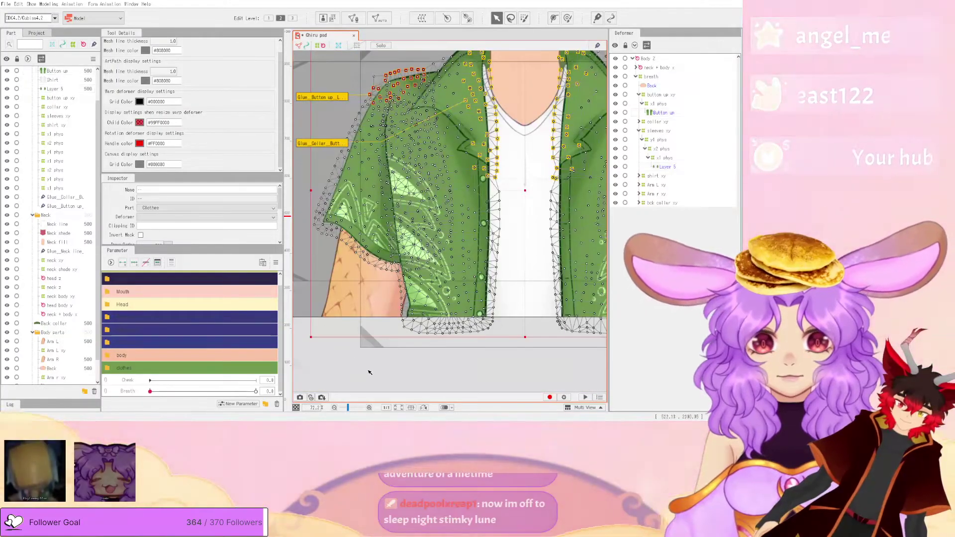
- Clean up the clustered Button up mesh points outside the armhole edge and apply the edited mesh
{"action": "left_click", "coordinate": [466, 231]}
{"action": "scroll", "coordinate": [466, 231], "scroll_direction": "up", "scroll_amount": 4}
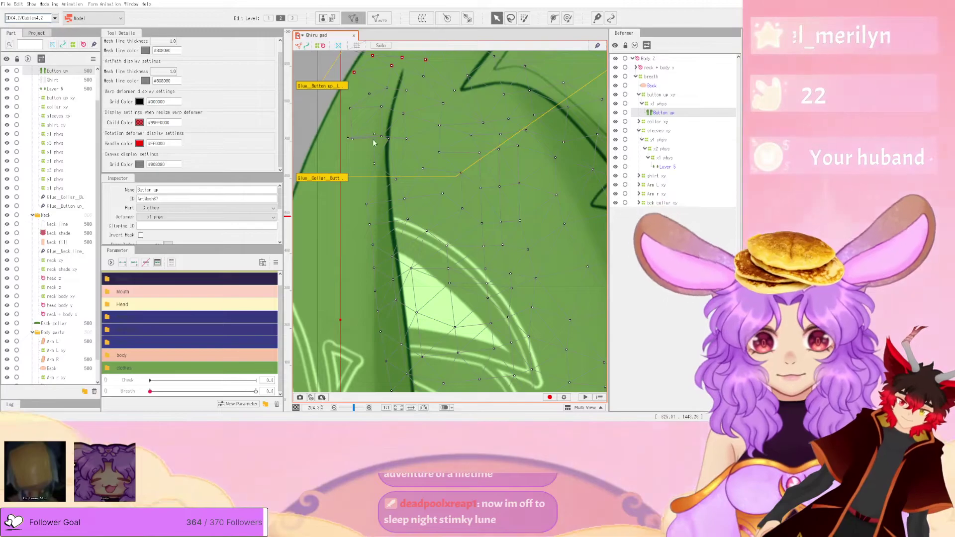
{"action": "scroll", "coordinate": [374, 143], "scroll_direction": "up", "scroll_amount": 3}
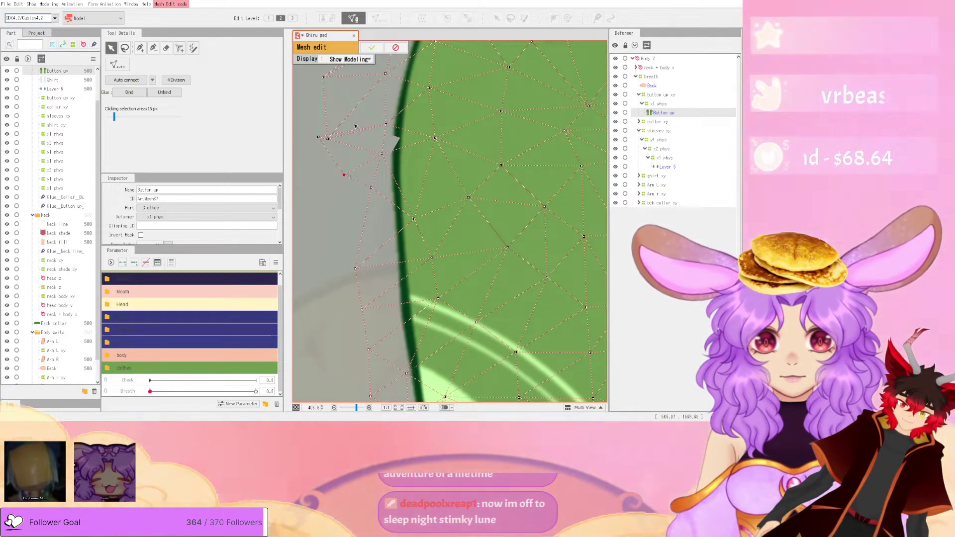
{"action": "left_click", "coordinate": [371, 49]}
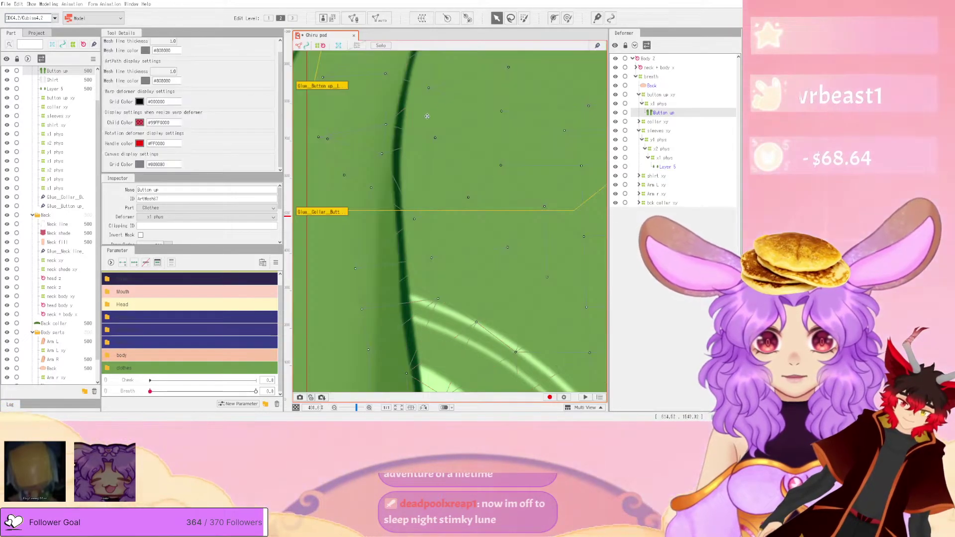
{"action": "scroll", "coordinate": [417, 97], "scroll_direction": "up", "scroll_amount": 3}
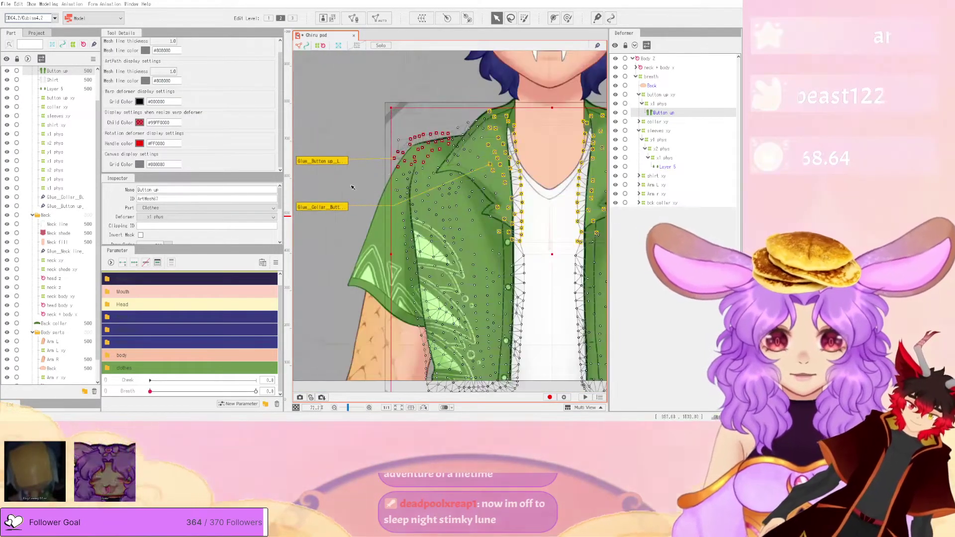
- Paint the weights of the glue between Button up and Layer 5 across the points at both shoulders
{"action": "double_click", "coordinate": [331, 161]}
{"action": "scroll", "coordinate": [422, 134], "scroll_direction": "up", "scroll_amount": 3}
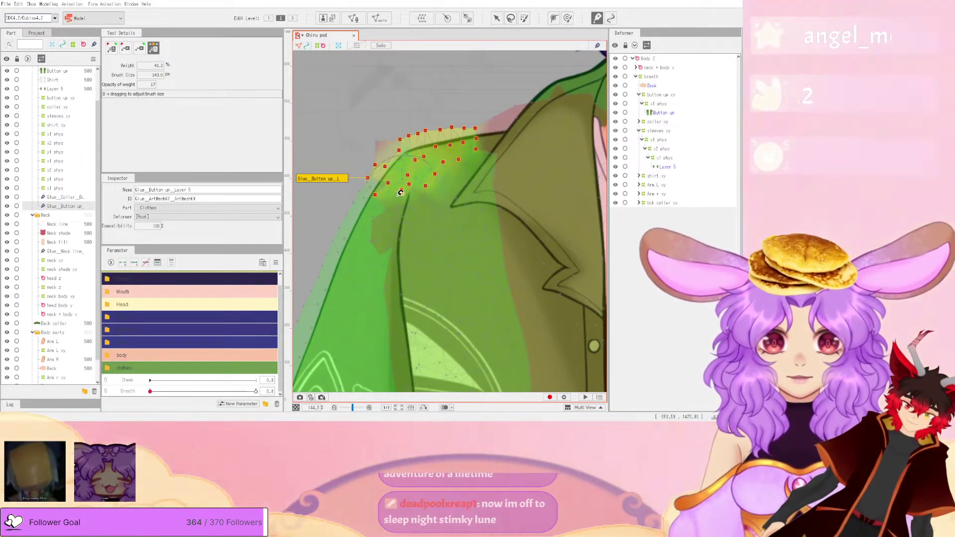
{"action": "left_click", "coordinate": [125, 48]}
{"action": "left_click_drag", "start_coordinate": [366, 164], "coordinate": [405, 152]}
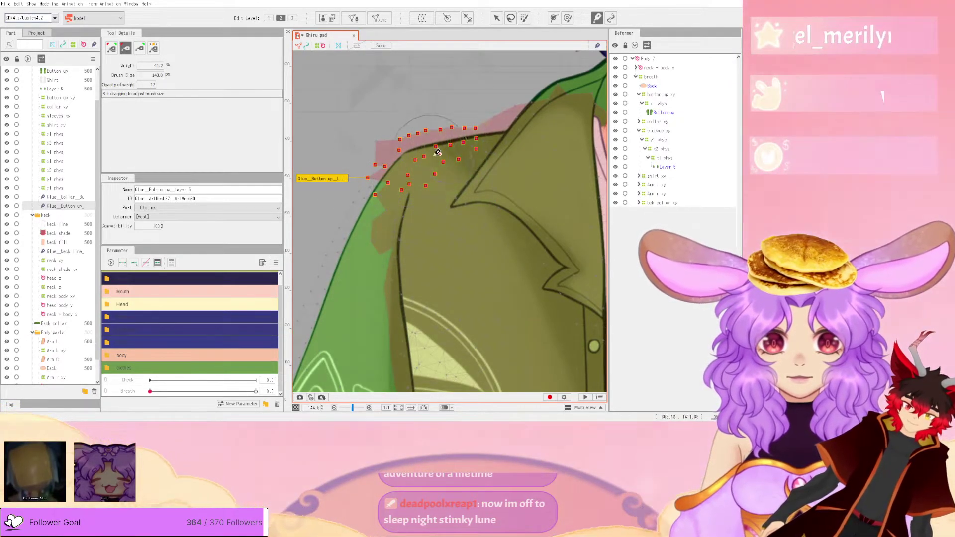
{"action": "scroll", "coordinate": [436, 155], "scroll_direction": "down", "scroll_amount": 5}
{"action": "scroll", "coordinate": [513, 163], "scroll_direction": "up", "scroll_amount": 4}
{"action": "left_click_drag", "start_coordinate": [454, 142], "coordinate": [521, 169]}
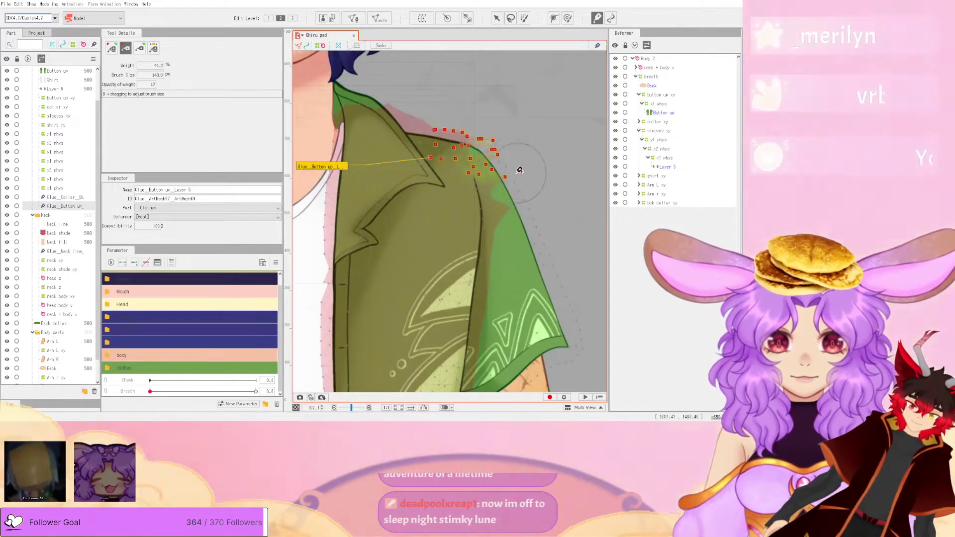
- Open the physics settings, move the model to examine the reweighted shoulder seams, and close the settings
{"action": "left_click", "coordinate": [48, 4]}
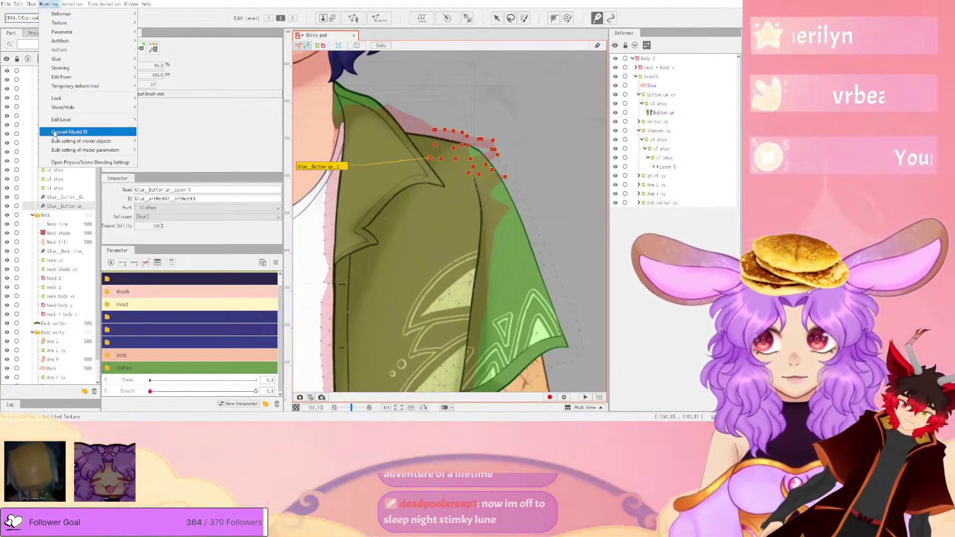
{"action": "left_click", "coordinate": [80, 162]}
{"action": "scroll", "coordinate": [574, 237], "scroll_direction": "up", "scroll_amount": 5}
{"action": "scroll", "coordinate": [573, 238], "scroll_direction": "down", "scroll_amount": 5}
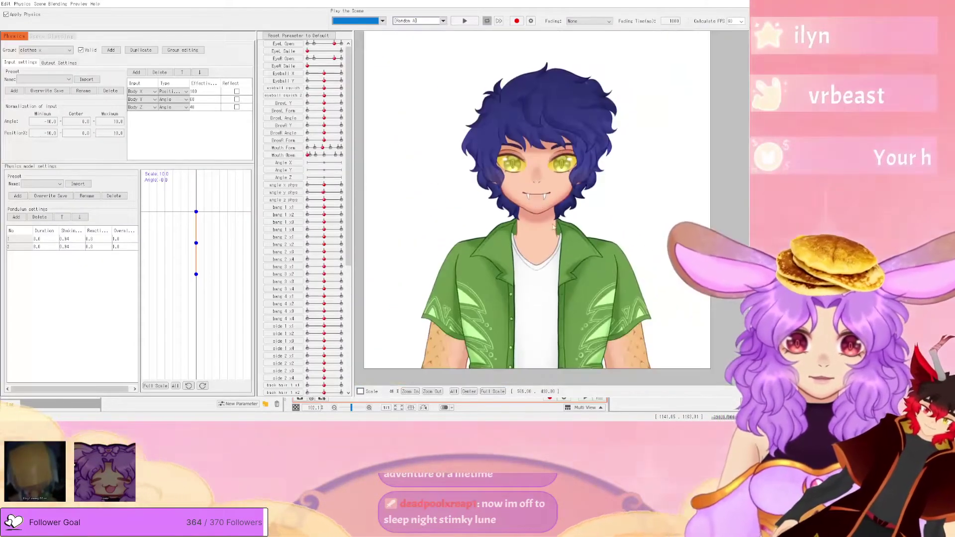
{"action": "scroll", "coordinate": [675, 257], "scroll_direction": "up", "scroll_amount": 3}
{"action": "left_click_drag", "start_coordinate": [674, 256], "coordinate": [704, 141]}
{"action": "key", "text": "alt+F4"}
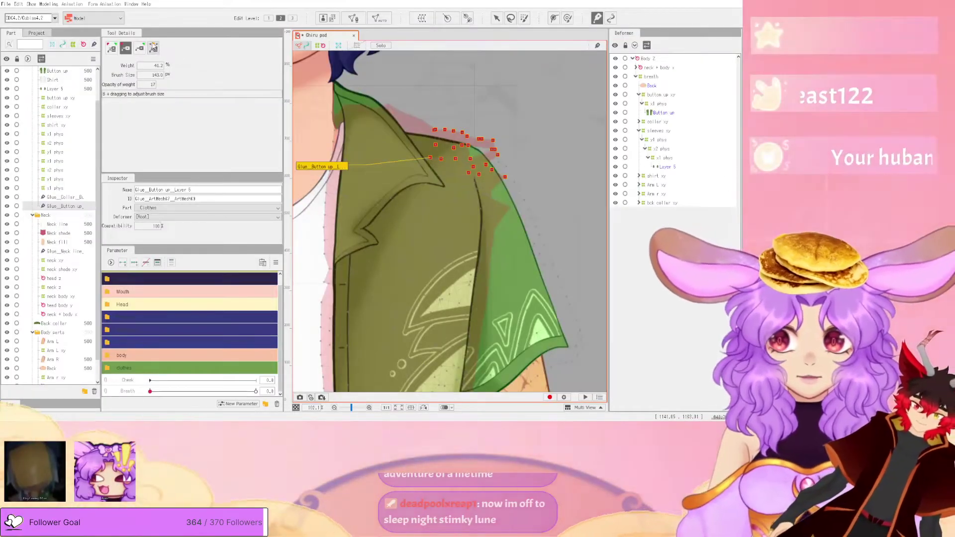
- Switch the glue brush to its third weight mode and paint the Button up and Layer 5 glue points on both shoulders
{"action": "left_click", "coordinate": [139, 48]}
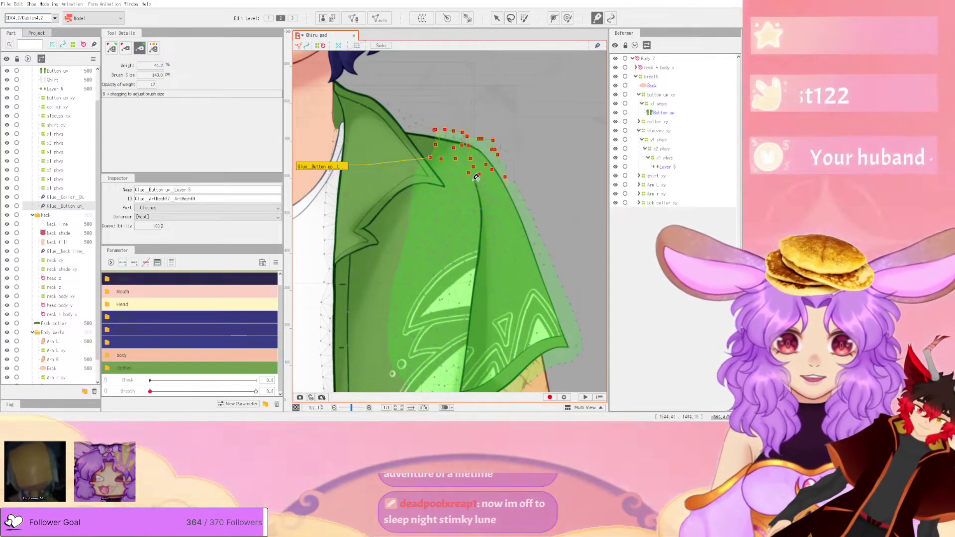
{"action": "left_click_drag", "start_coordinate": [501, 162], "coordinate": [482, 134]}
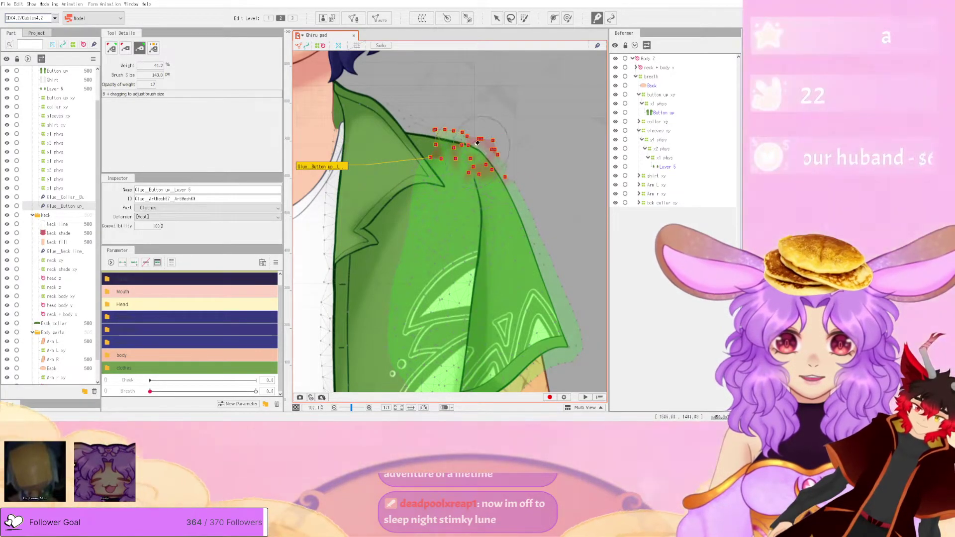
{"action": "scroll", "coordinate": [517, 148], "scroll_direction": "down", "scroll_amount": 4}
{"action": "scroll", "coordinate": [423, 141], "scroll_direction": "up", "scroll_amount": 3}
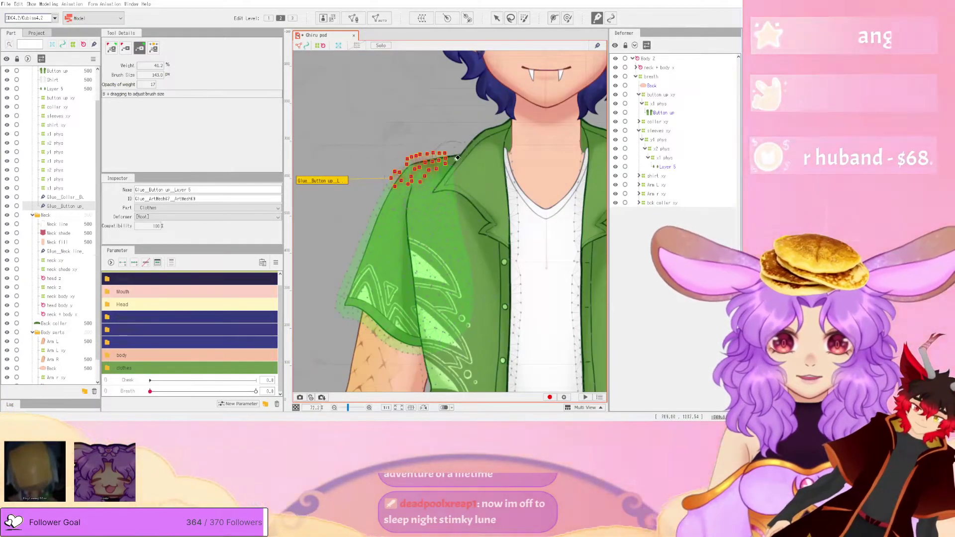
{"action": "left_click_drag", "start_coordinate": [399, 173], "coordinate": [442, 167]}
- Preview the clothing physics up close, swinging the model to examine the freshly painted shoulder glue, and close the preview
{"action": "left_click", "coordinate": [48, 3]}
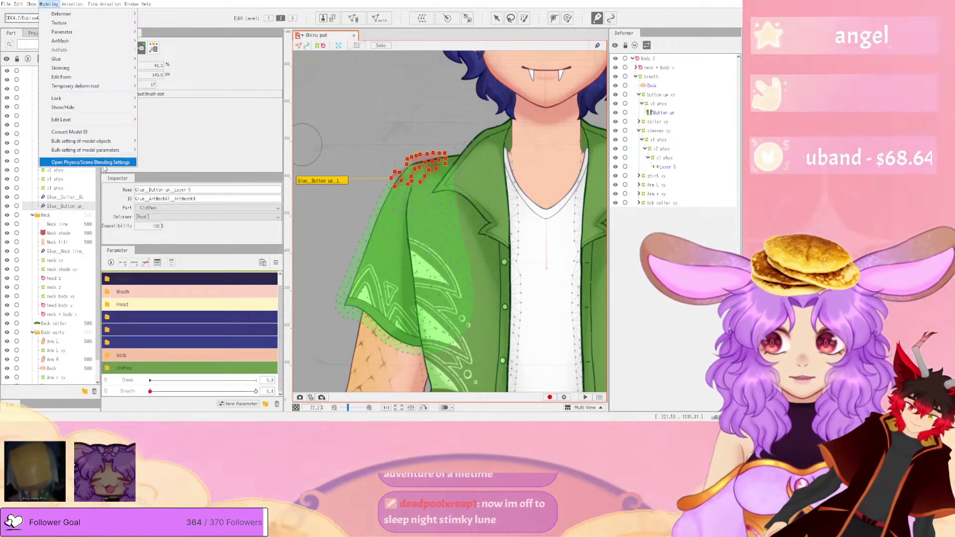
{"action": "left_click", "coordinate": [79, 160]}
{"action": "scroll", "coordinate": [607, 269], "scroll_direction": "up", "scroll_amount": 2}
{"action": "left_click_drag", "start_coordinate": [607, 269], "coordinate": [577, 204]}
{"action": "scroll", "coordinate": [572, 197], "scroll_direction": "down", "scroll_amount": 3}
{"action": "scroll", "coordinate": [568, 199], "scroll_direction": "up", "scroll_amount": 5}
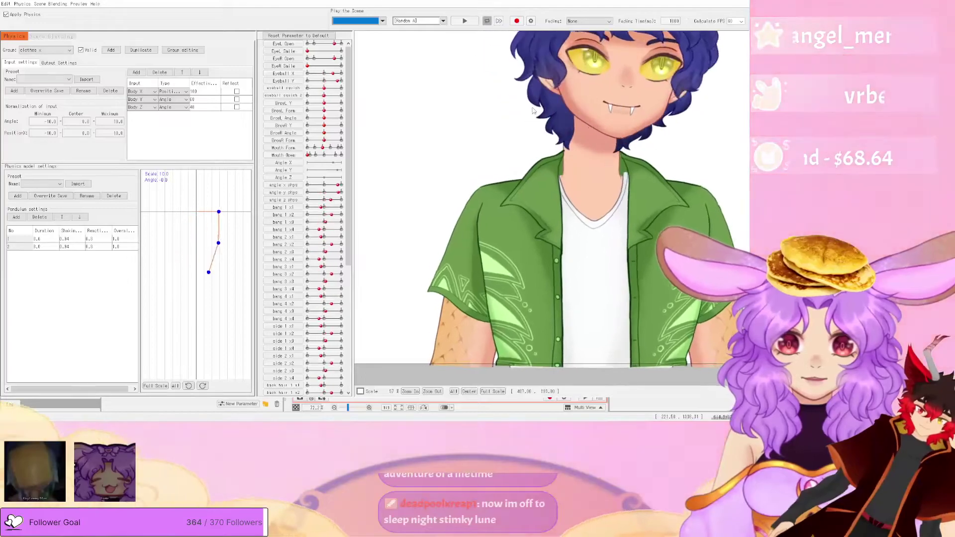
{"action": "key", "text": "alt+F4"}
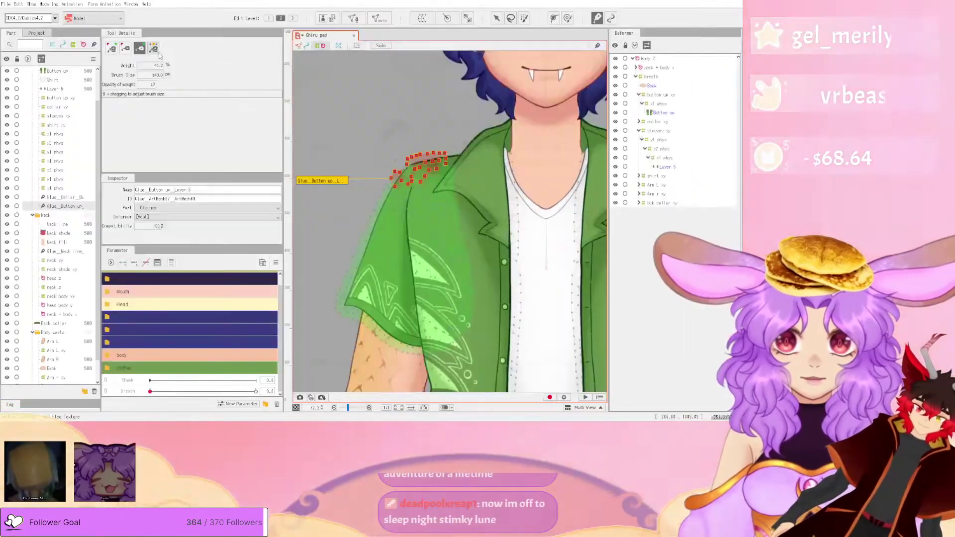
- Switch the glue brush to its first weight mode and repaint the glue weights on both shoulders
{"action": "left_click", "coordinate": [112, 48]}
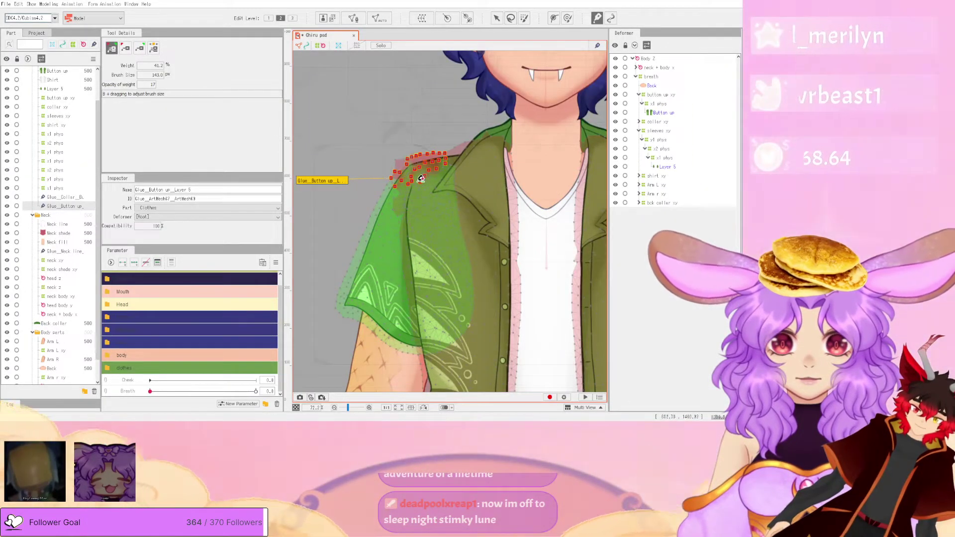
{"action": "scroll", "coordinate": [478, 144], "scroll_direction": "down", "scroll_amount": 4}
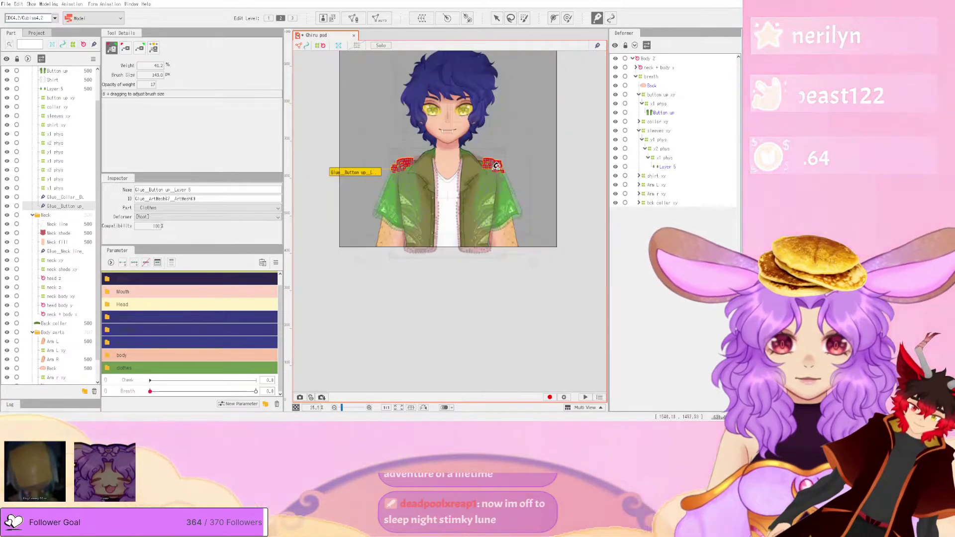
{"action": "scroll", "coordinate": [481, 142], "scroll_direction": "up", "scroll_amount": 3}
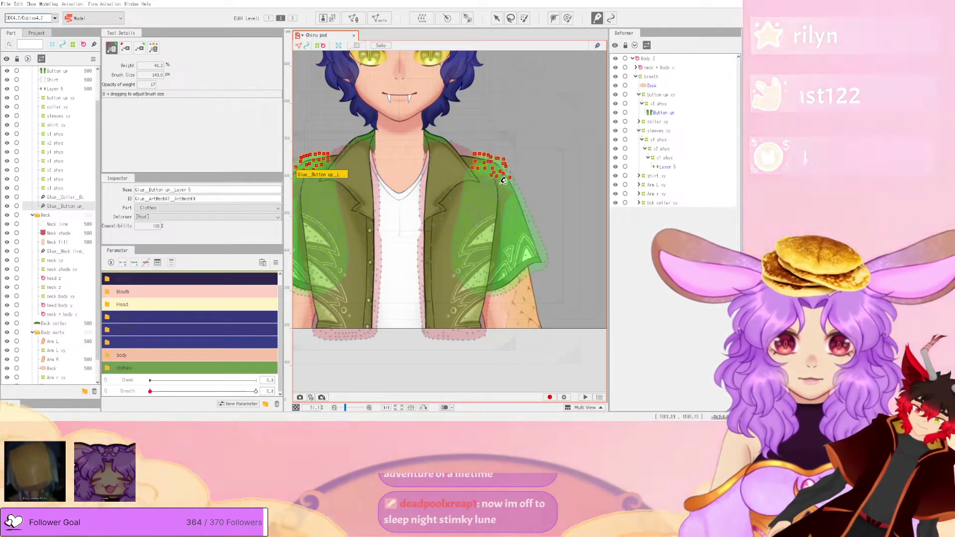
- Swing the model in several directions in the physics preview to examine how both shoulders and sleeves follow, and leave the preview
{"action": "left_click", "coordinate": [50, 4]}
{"action": "left_click", "coordinate": [80, 163]}
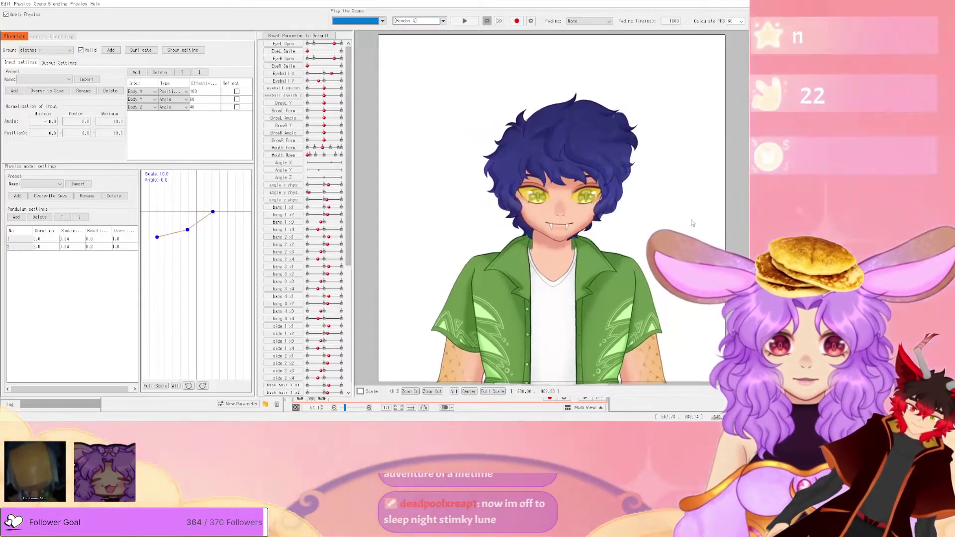
{"action": "left_click_drag", "start_coordinate": [692, 223], "coordinate": [597, 249]}
{"action": "left_click_drag", "start_coordinate": [585, 353], "coordinate": [562, 301]}
{"action": "scroll", "coordinate": [471, 252], "scroll_direction": "up", "scroll_amount": 4}
{"action": "scroll", "coordinate": [469, 246], "scroll_direction": "down", "scroll_amount": 2}
{"action": "left_click_drag", "start_coordinate": [468, 240], "coordinate": [647, 338]}
{"action": "left_click_drag", "start_coordinate": [517, 338], "coordinate": [543, 199]}
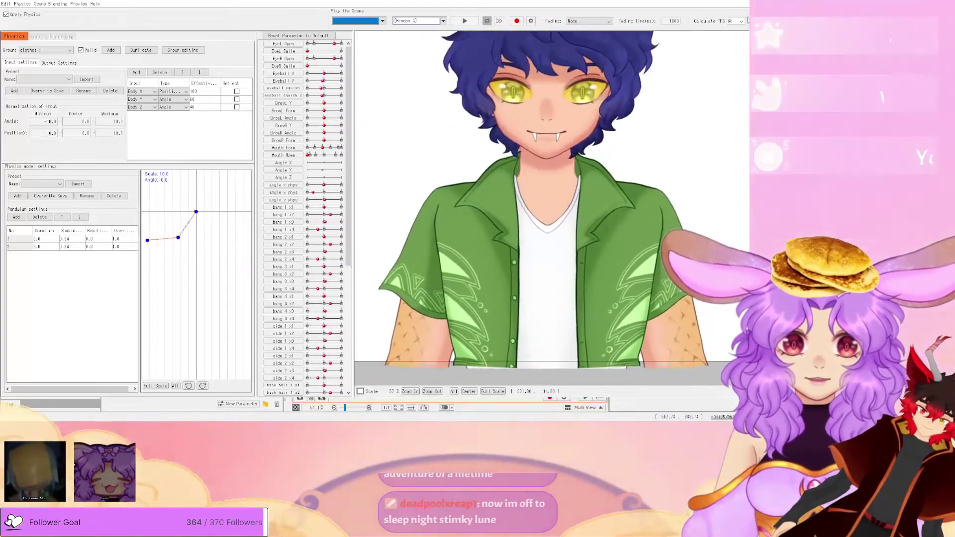
{"action": "left_click", "coordinate": [741, 2]}
{"action": "scroll", "coordinate": [506, 119], "scroll_direction": "down", "scroll_amount": 2}
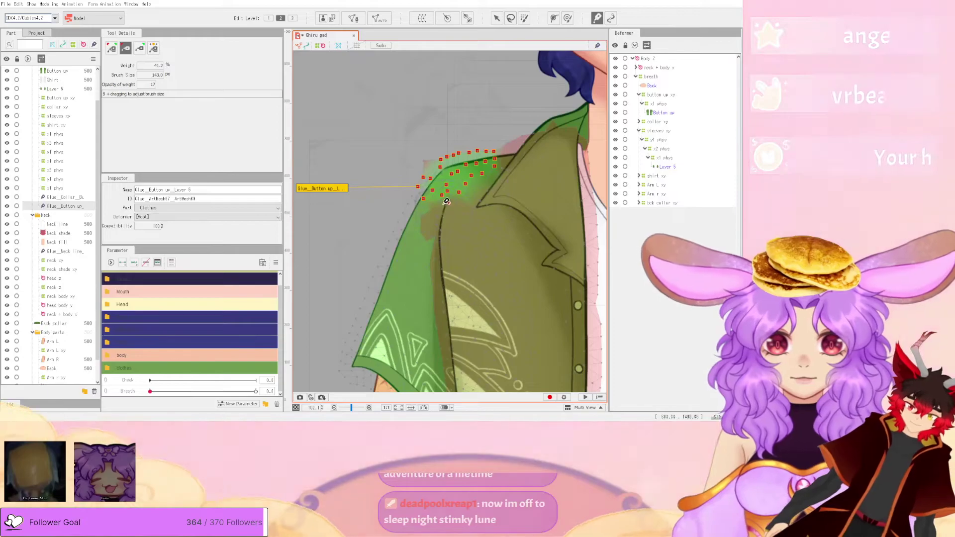
- Reopen the physics settings to examine the retouched shoulder glue in motion, and return to the glue weights
{"action": "left_click", "coordinate": [50, 4]}
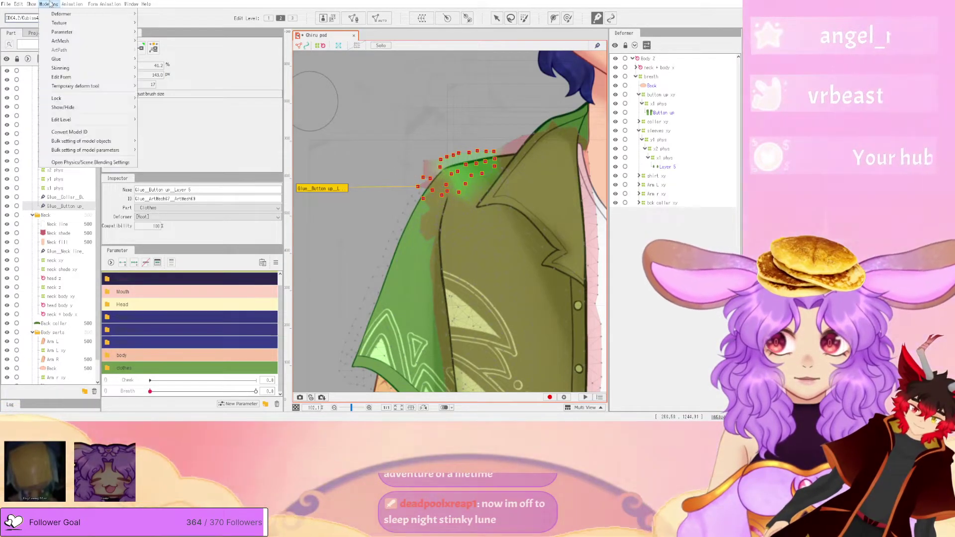
{"action": "left_click", "coordinate": [73, 162]}
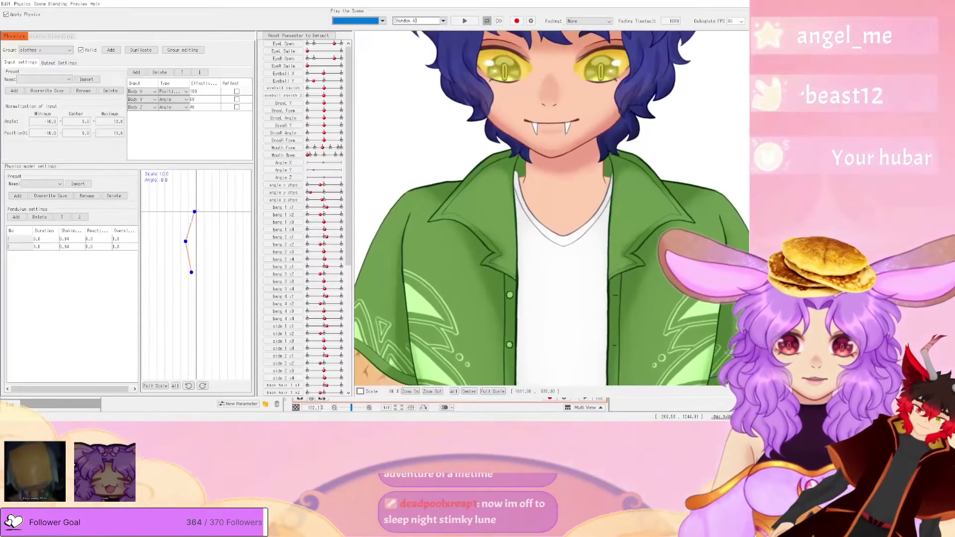
{"action": "scroll", "coordinate": [471, 244], "scroll_direction": "down", "scroll_amount": 2}
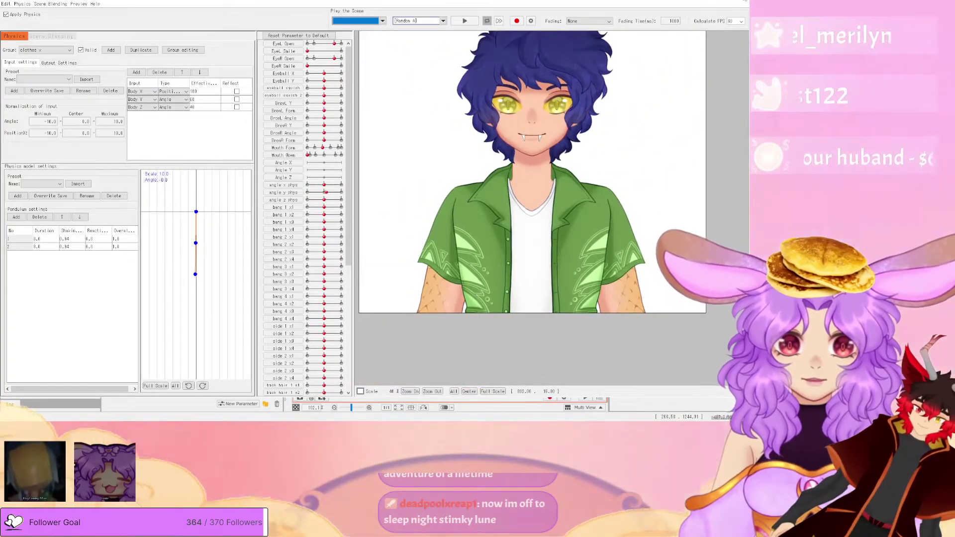
{"action": "left_click", "coordinate": [742, 2]}
{"action": "scroll", "coordinate": [481, 158], "scroll_direction": "down", "scroll_amount": 3}
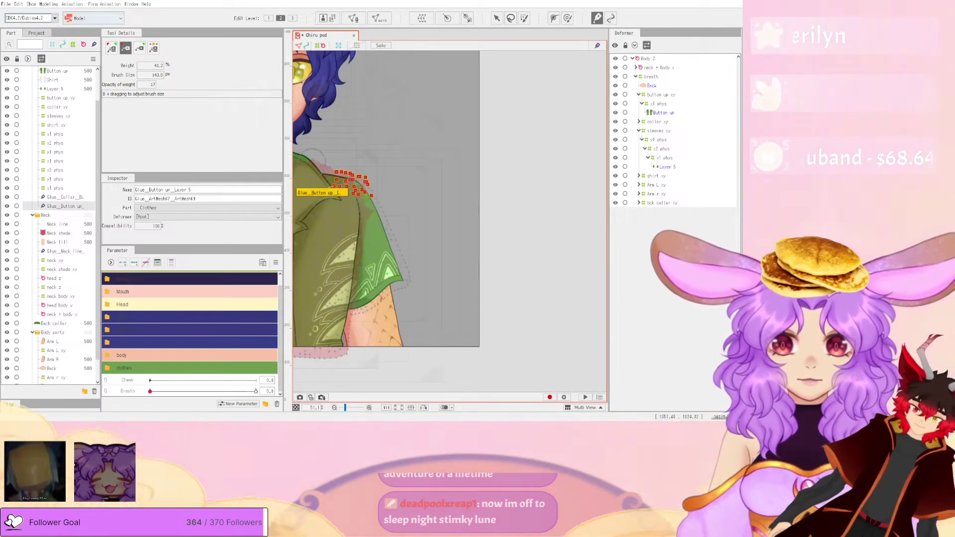
- Compare the shoulder movement in two further physics previews, moving the model up and down, and close the settings
{"action": "left_click", "coordinate": [48, 4]}
{"action": "left_click", "coordinate": [134, 163]}
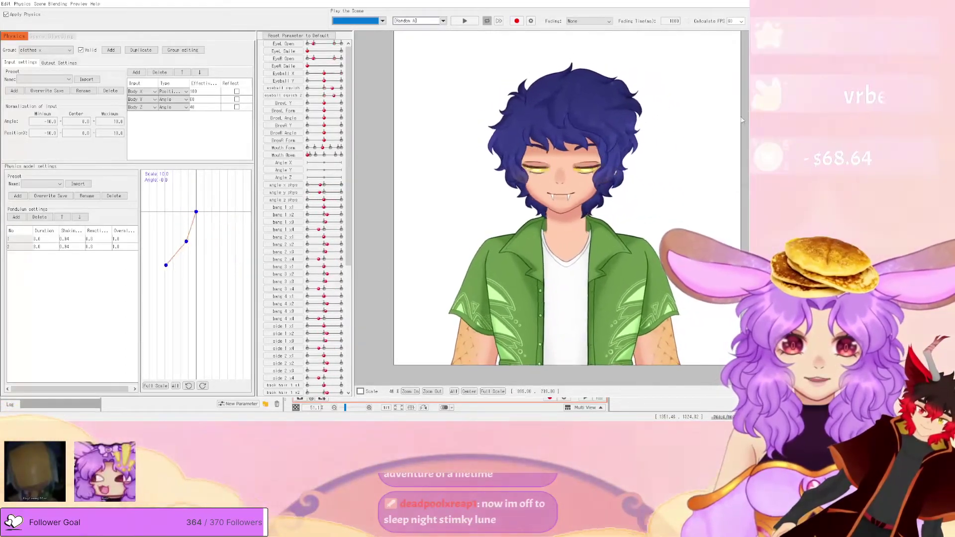
{"action": "left_click", "coordinate": [742, 2]}
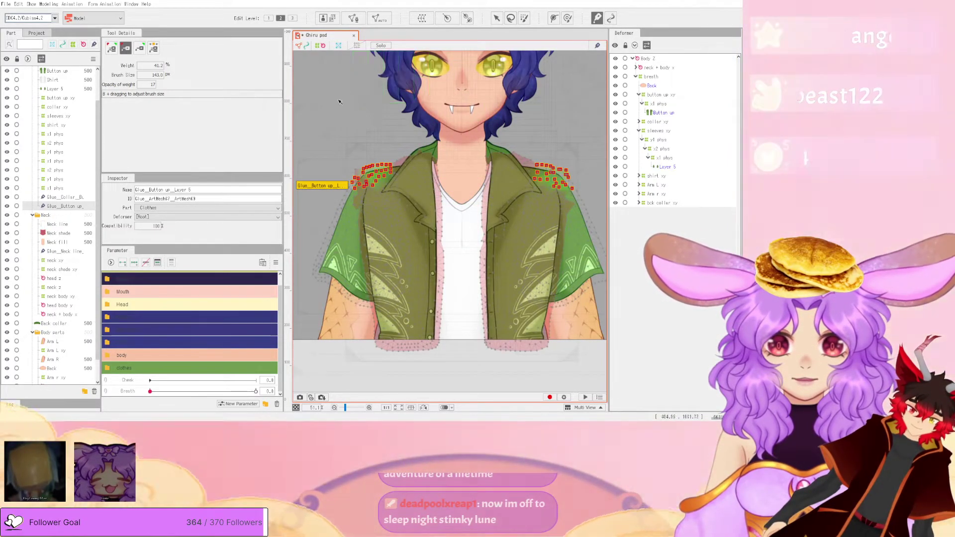
{"action": "left_click", "coordinate": [48, 4]}
{"action": "left_click", "coordinate": [90, 162]}
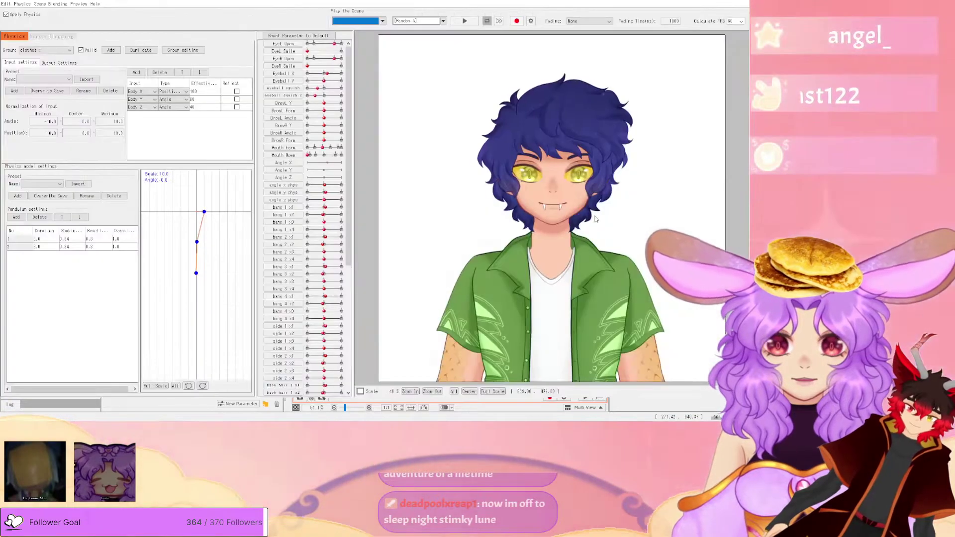
{"action": "left_click_drag", "start_coordinate": [500, 289], "coordinate": [521, 213]}
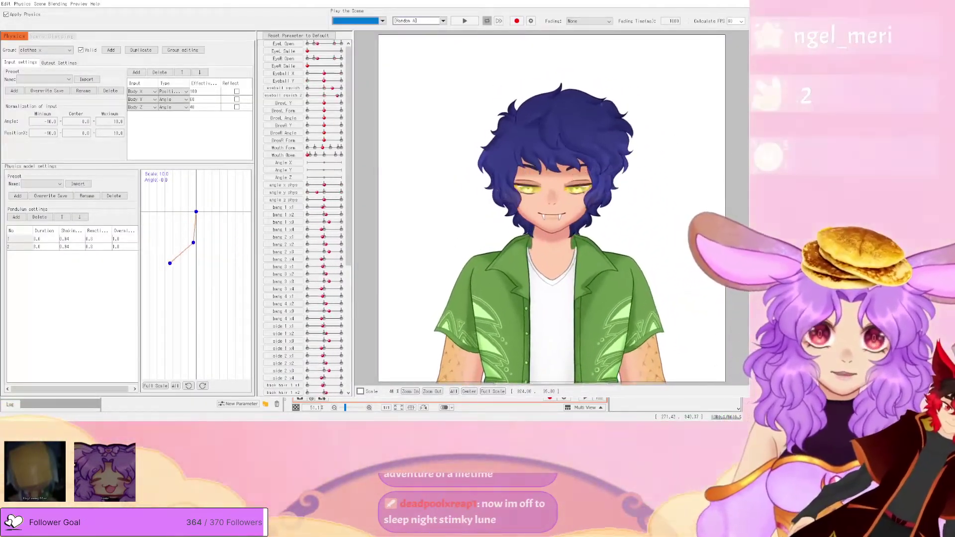
{"action": "left_click", "coordinate": [742, 2]}
- Switch the glue brush to its fourth weight mode and blend the weights across the glued points of both shoulders
{"action": "left_click", "coordinate": [154, 48]}
{"action": "scroll", "coordinate": [388, 139], "scroll_direction": "up", "scroll_amount": 5}
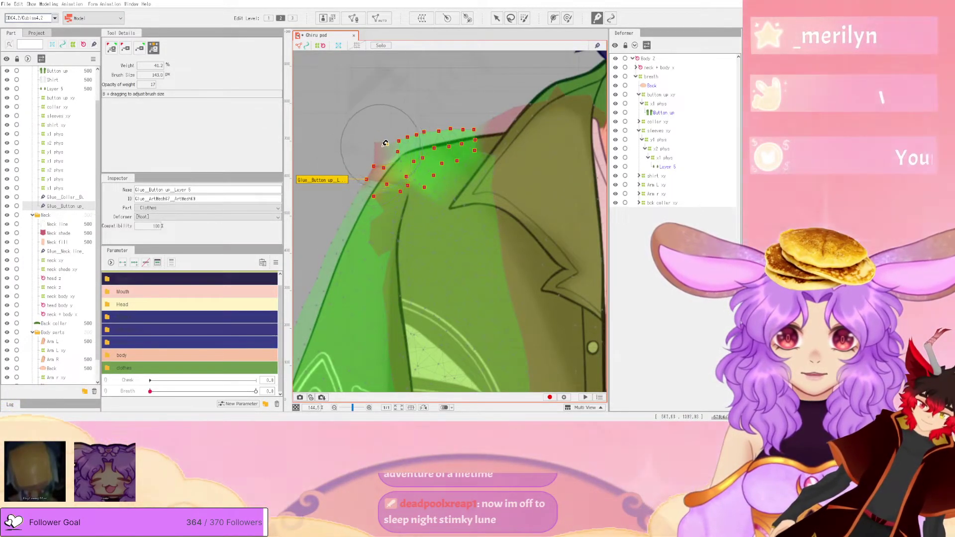
{"action": "scroll", "coordinate": [388, 144], "scroll_direction": "down", "scroll_amount": 4}
{"action": "scroll", "coordinate": [468, 150], "scroll_direction": "up", "scroll_amount": 6}
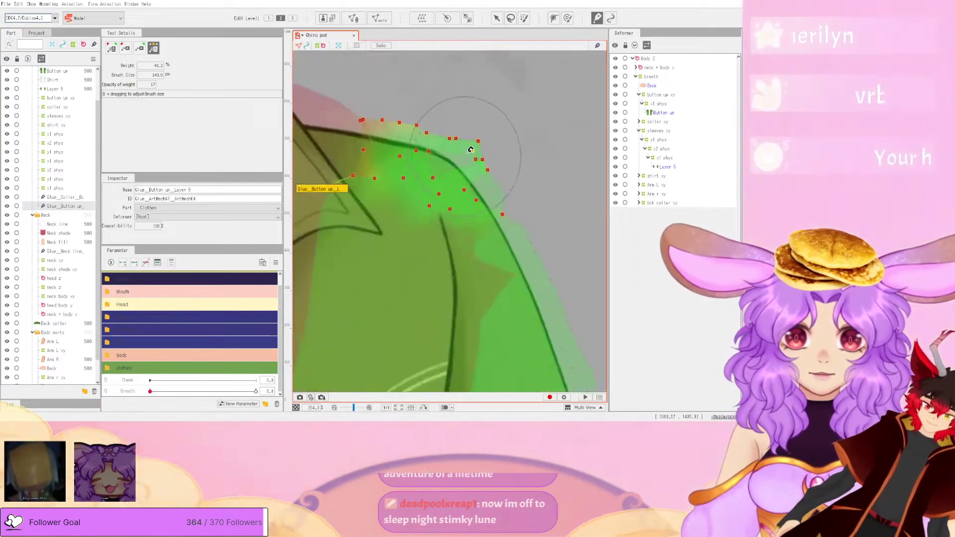
{"action": "scroll", "coordinate": [472, 124], "scroll_direction": "down", "scroll_amount": 5}
{"action": "scroll", "coordinate": [411, 122], "scroll_direction": "up", "scroll_amount": 4}
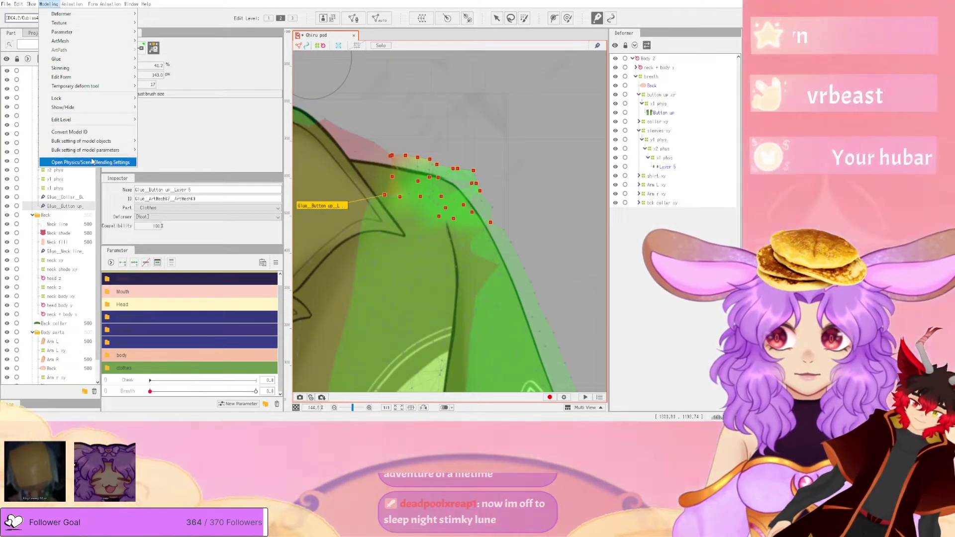
- Open the physics settings, swing the model sideways to examine the blended shoulder weights, and close the settings
{"action": "left_click", "coordinate": [92, 161]}
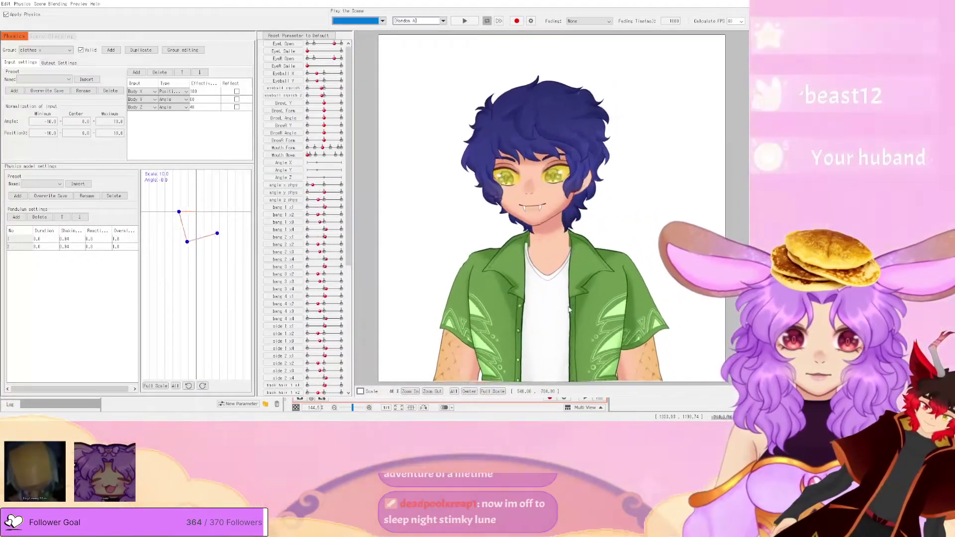
{"action": "left_click_drag", "start_coordinate": [548, 302], "coordinate": [647, 279]}
{"action": "key", "text": "alt+F4"}
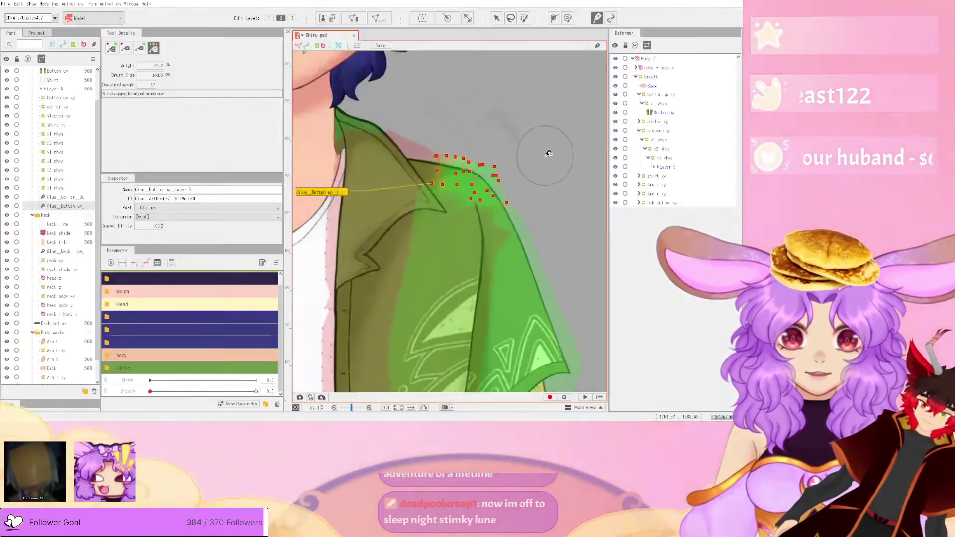
- Return the glue brush to its third weight mode and rework the Button up and Layer 5 glue weights at the shoulders
{"action": "scroll", "coordinate": [548, 158], "scroll_direction": "down", "scroll_amount": 5}
{"action": "scroll", "coordinate": [351, 133], "scroll_direction": "up", "scroll_amount": 3}
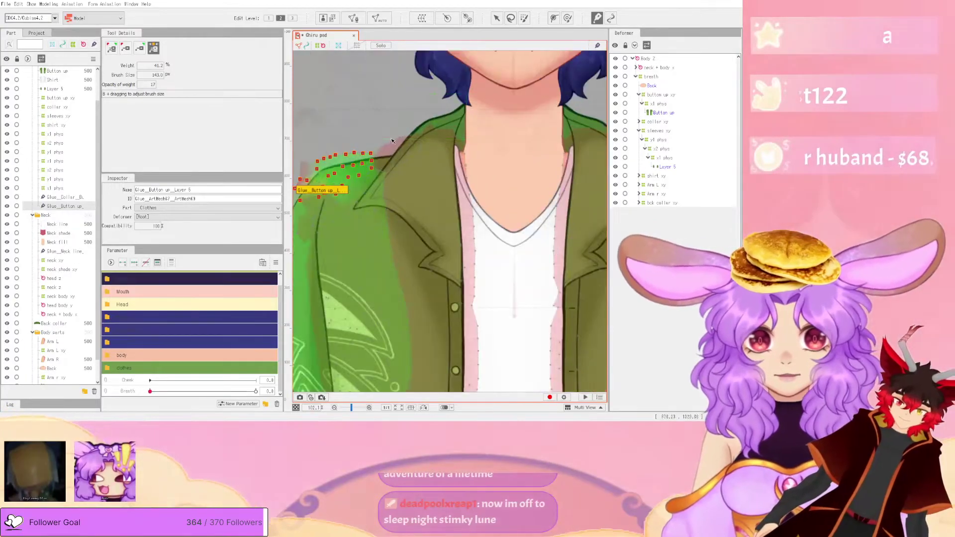
{"action": "scroll", "coordinate": [395, 135], "scroll_direction": "down", "scroll_amount": 5}
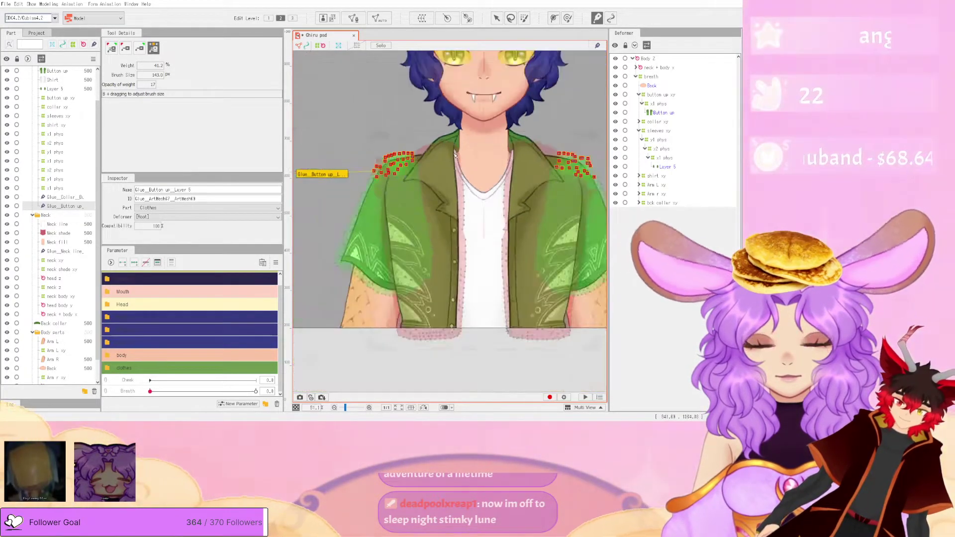
{"action": "left_click", "coordinate": [139, 48]}
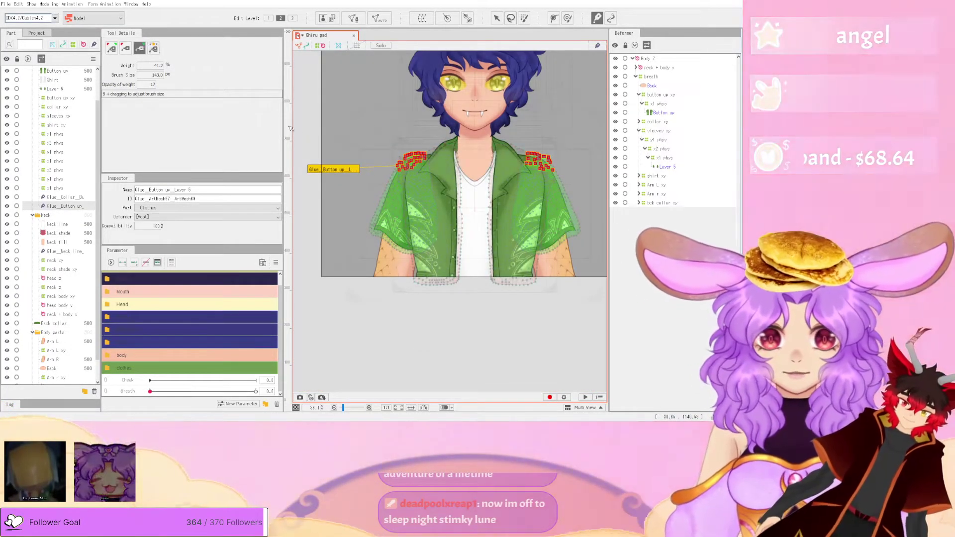
{"action": "scroll", "coordinate": [408, 166], "scroll_direction": "up", "scroll_amount": 5}
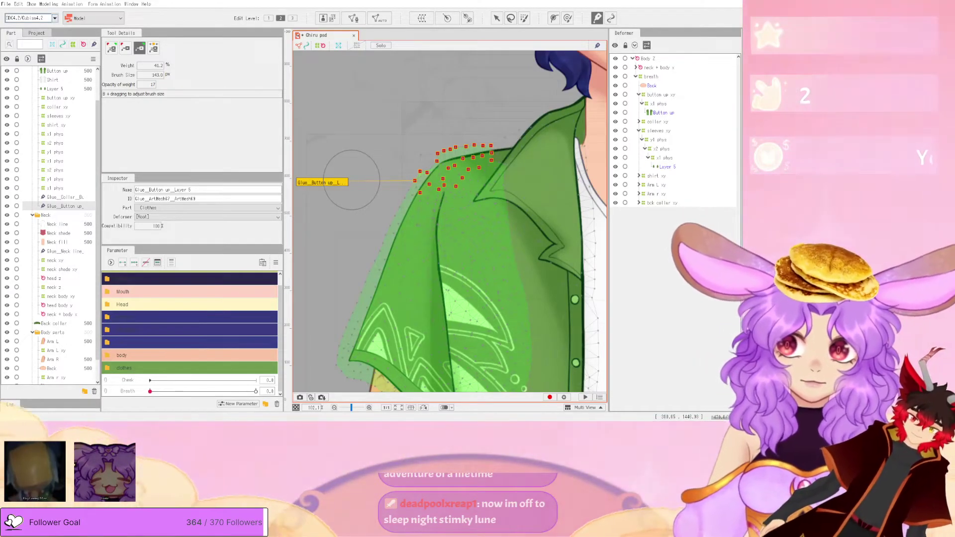
- Examine the shoulder outline at high magnification in the physics preview, and close the settings
{"action": "left_click", "coordinate": [49, 4]}
{"action": "left_click", "coordinate": [97, 162]}
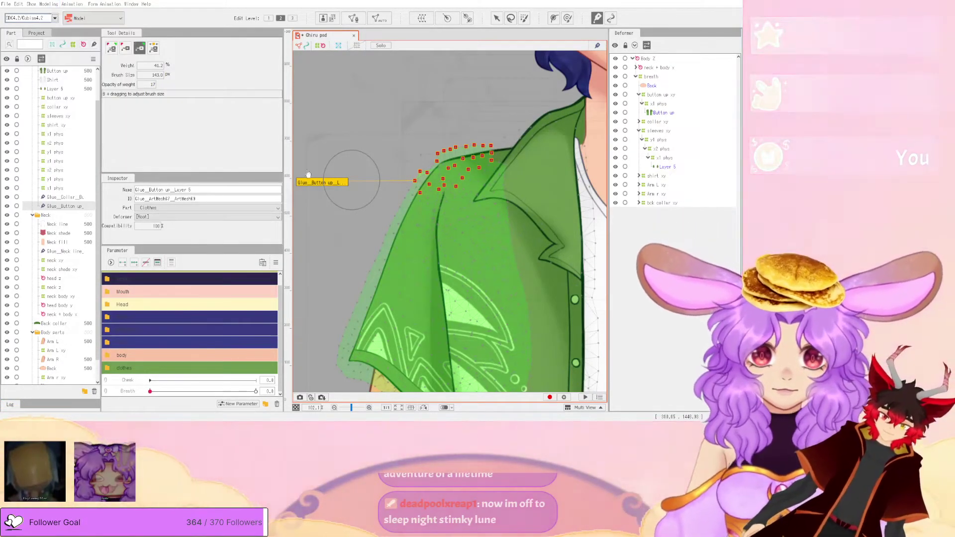
{"action": "scroll", "coordinate": [531, 252], "scroll_direction": "up", "scroll_amount": 8}
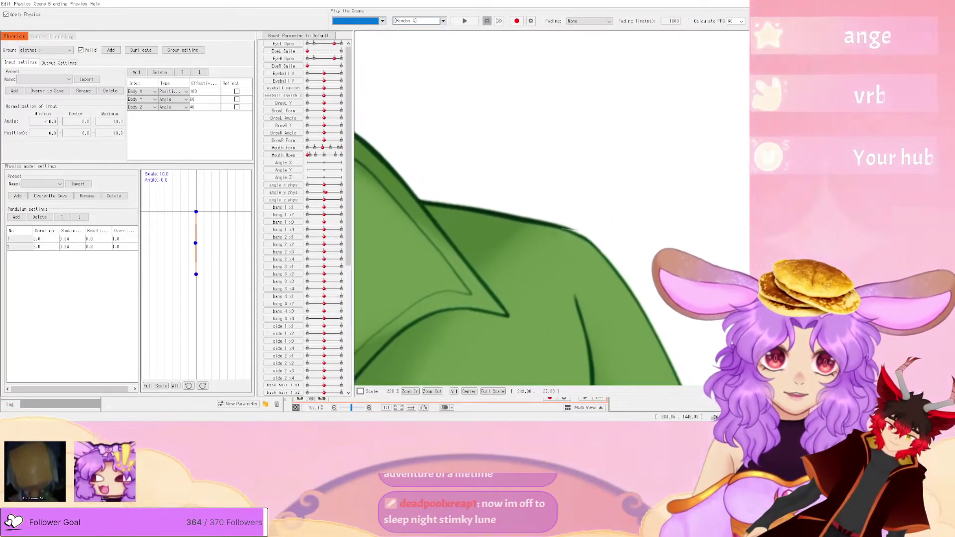
{"action": "key", "text": "alt+F4"}
{"action": "scroll", "coordinate": [512, 147], "scroll_direction": "down", "scroll_amount": 6}
{"action": "scroll", "coordinate": [437, 169], "scroll_direction": "down", "scroll_amount": 2}
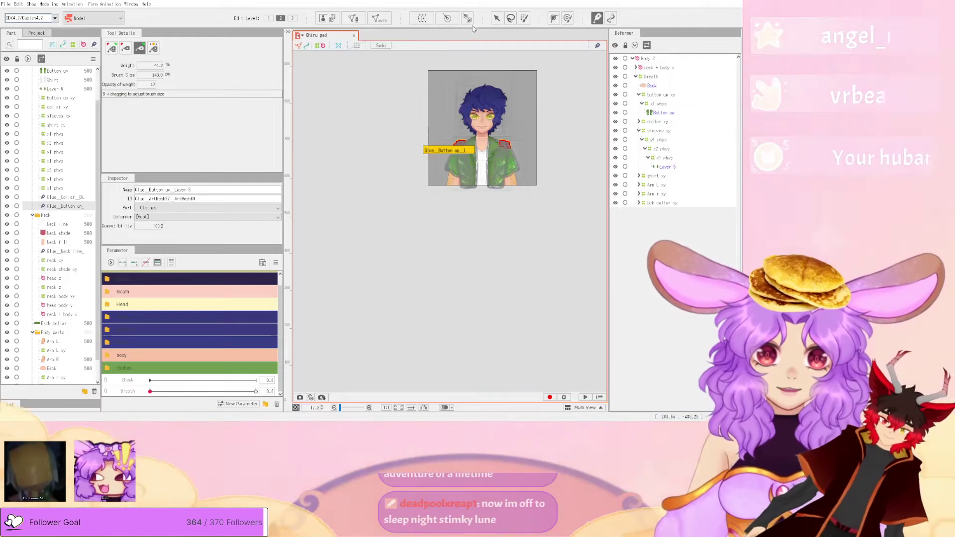
- Save the model file and select the Layer 5 sleeve mesh at the shoulder
{"action": "left_click", "coordinate": [7, 5]}
{"action": "left_click", "coordinate": [38, 73]}
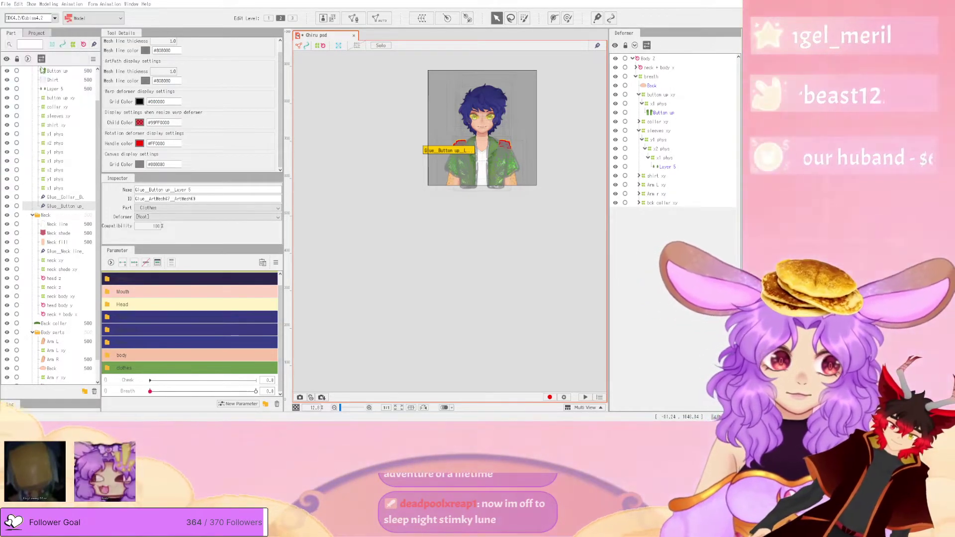
{"action": "left_click", "coordinate": [436, 285]}
{"action": "scroll", "coordinate": [488, 249], "scroll_direction": "up", "scroll_amount": 6}
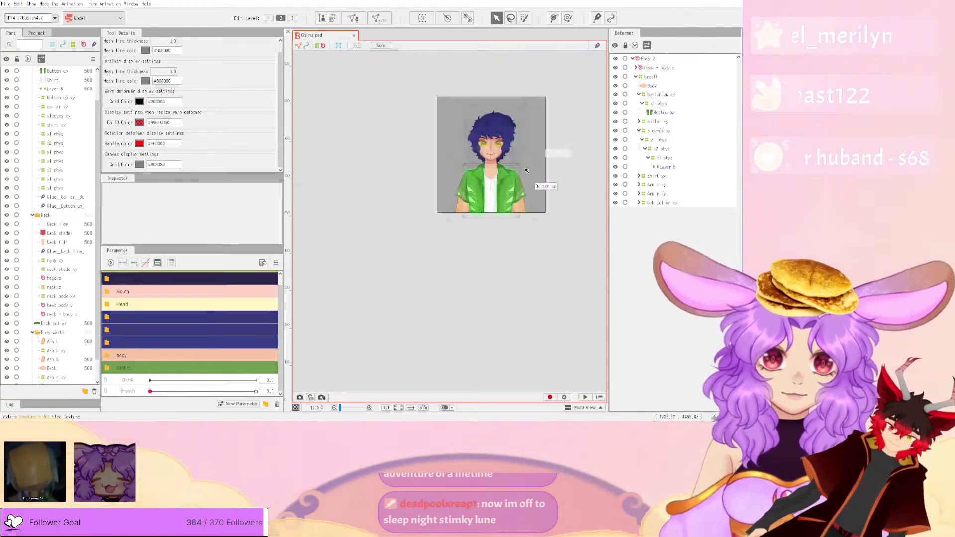
{"action": "left_click", "coordinate": [490, 325]}
{"action": "scroll", "coordinate": [490, 325], "scroll_direction": "up", "scroll_amount": 4}
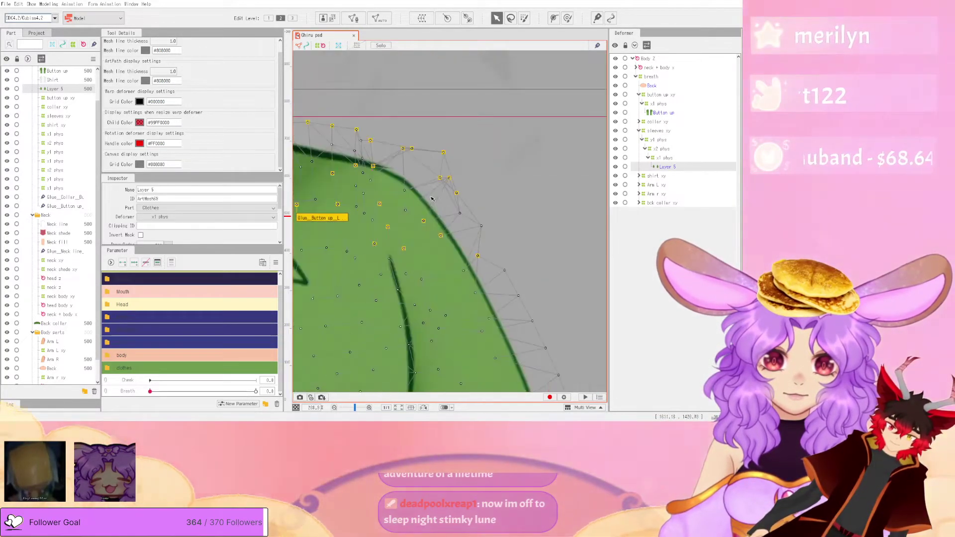
- Try moving a glued vertex of Layer 5 away from the shoulder outline in mesh edit, and undo the applied change
{"action": "left_click", "coordinate": [364, 18]}
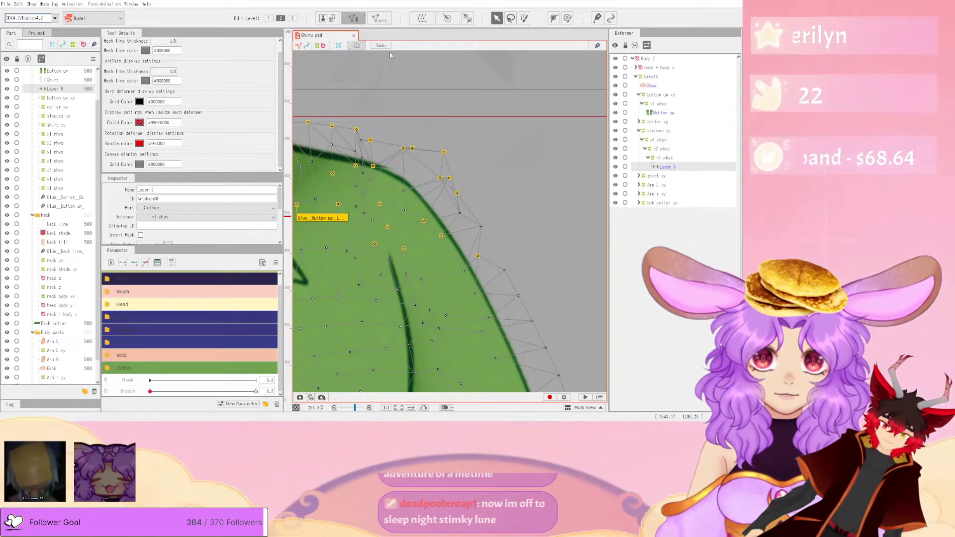
{"action": "scroll", "coordinate": [388, 155], "scroll_direction": "up", "scroll_amount": 4}
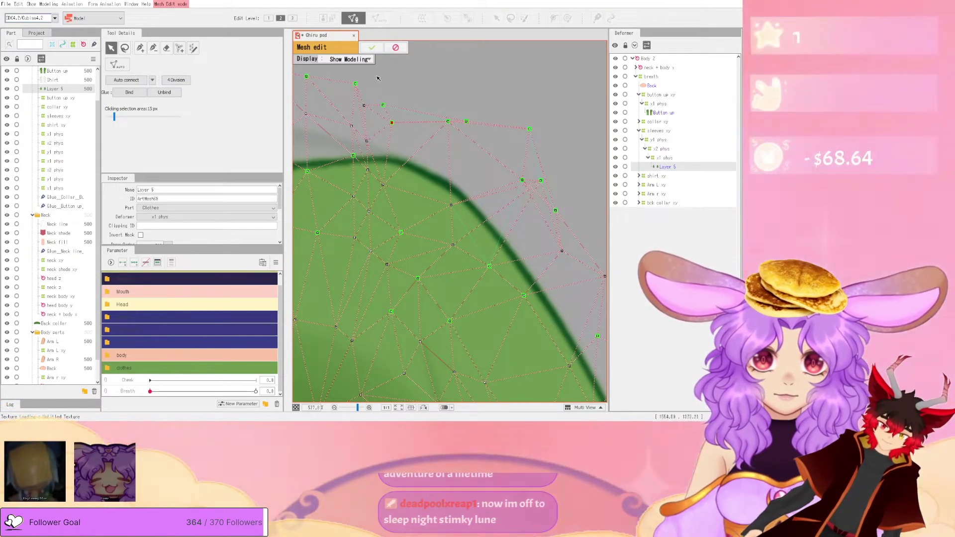
{"action": "key", "text": "Return"}
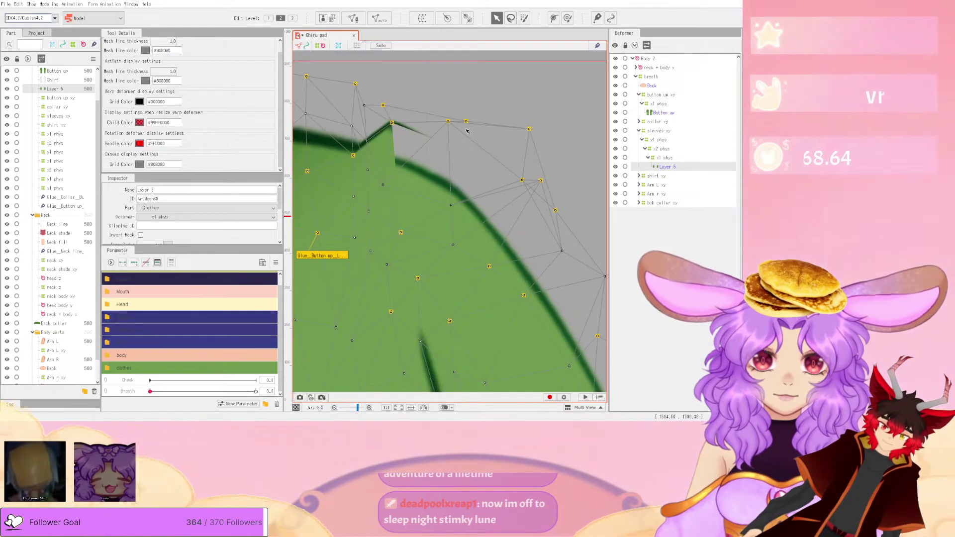
{"action": "key", "text": "ctrl+z"}
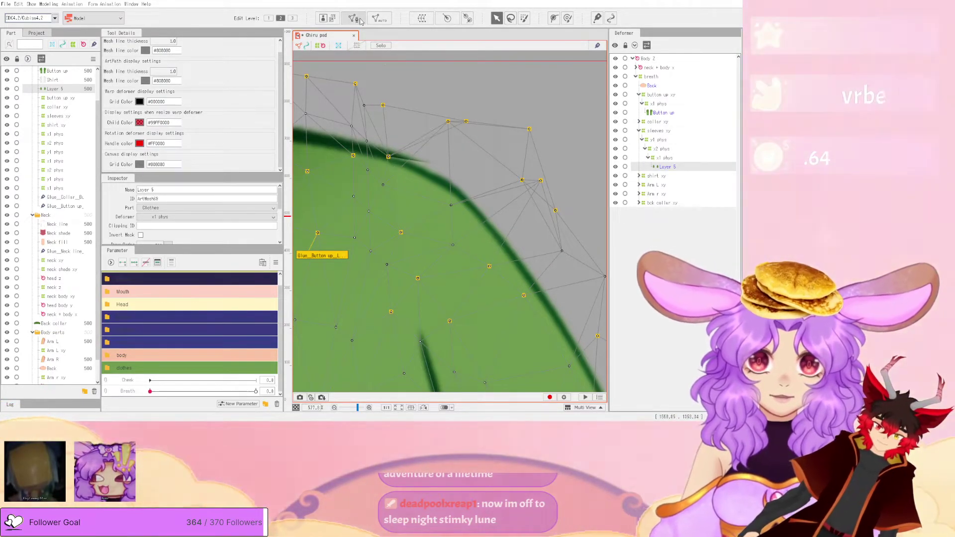
{"action": "key", "text": "ctrl+e"}
{"action": "mouse_move", "coordinate": [383, 185]}
{"action": "left_mouse_down"}
{"action": "mouse_move", "coordinate": [399, 203]}
{"action": "mouse_move", "coordinate": [395, 177]}
{"action": "left_mouse_up"}
{"action": "key", "text": "ctrl+e"}
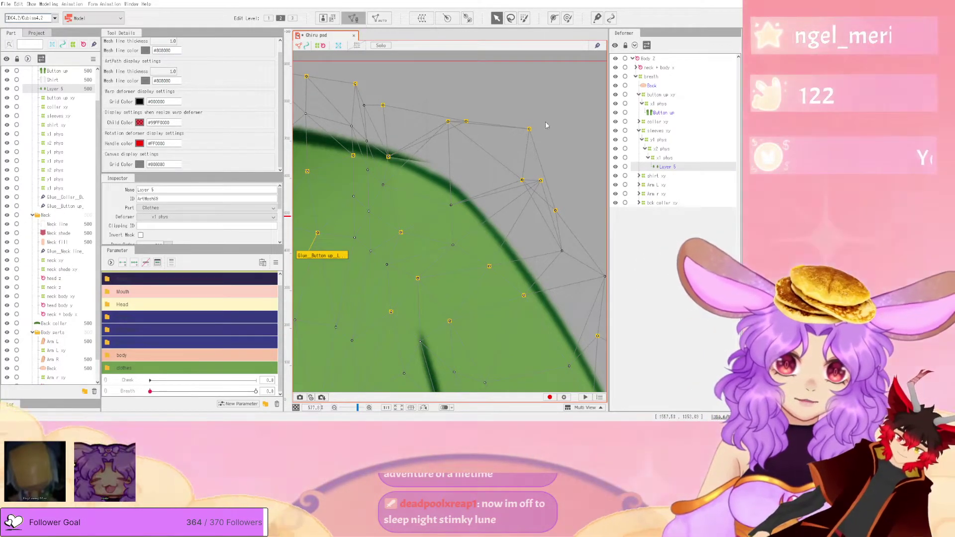
- Move an outer glued vertex of Layer 5 down onto the shoulder outline in mesh edit and apply it
{"action": "key", "text": "ctrl+e"}
{"action": "left_click_drag", "start_coordinate": [448, 121], "coordinate": [439, 170]}
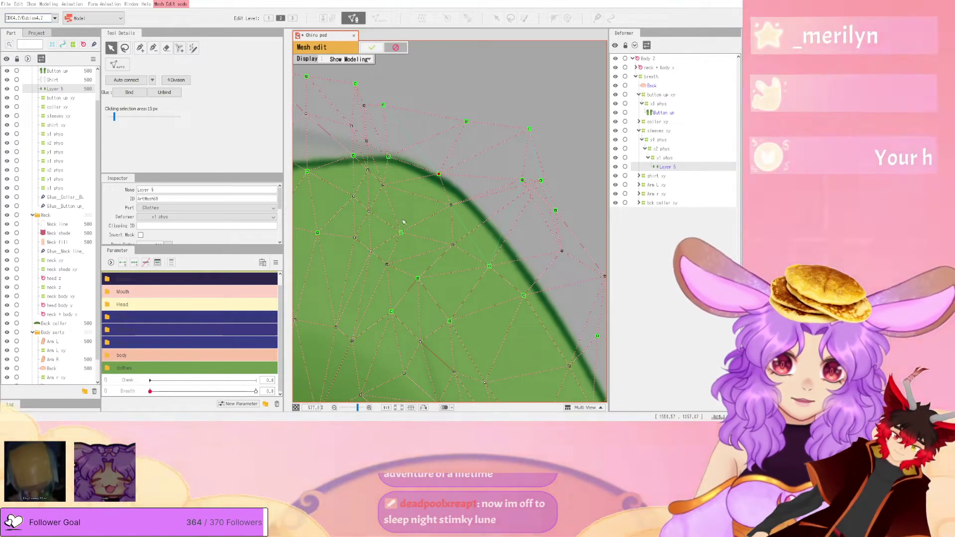
{"action": "key", "text": "Return"}
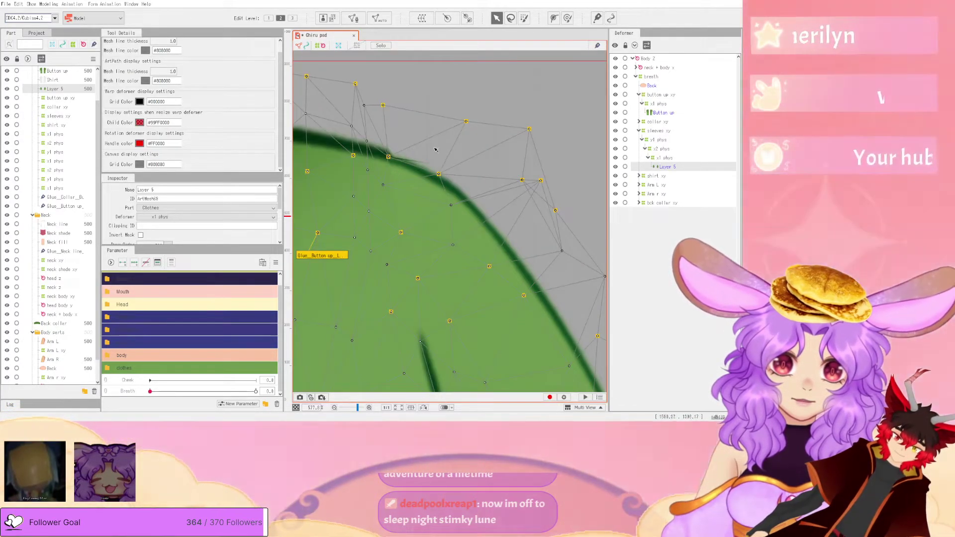
- Try shifting the shoulder outline and inner vertices of Layer 5, and undo back to the mesh before the outer vertex edit
{"action": "scroll", "coordinate": [436, 150], "scroll_direction": "up", "scroll_amount": 2}
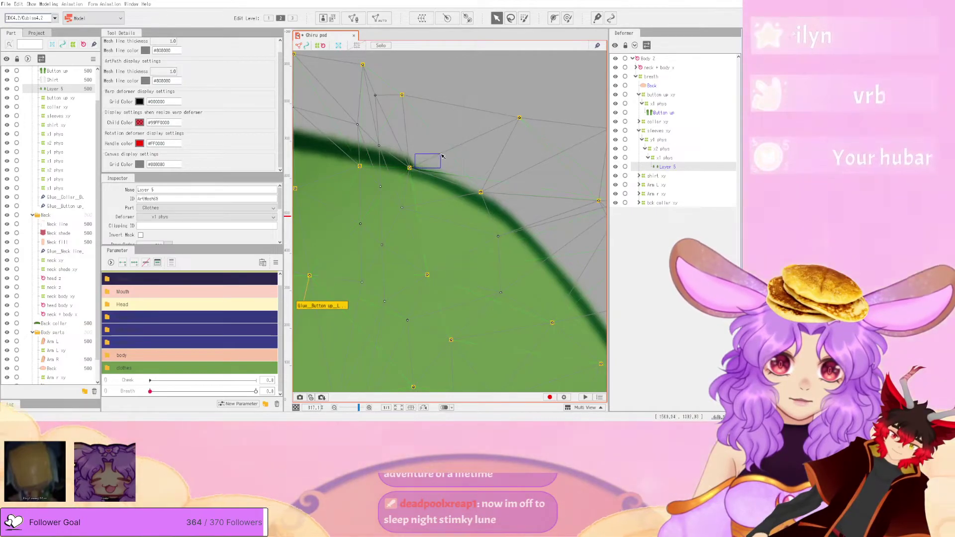
{"action": "left_click_drag", "start_coordinate": [441, 155], "coordinate": [476, 182]}
{"action": "left_click_drag", "start_coordinate": [404, 208], "coordinate": [436, 214]}
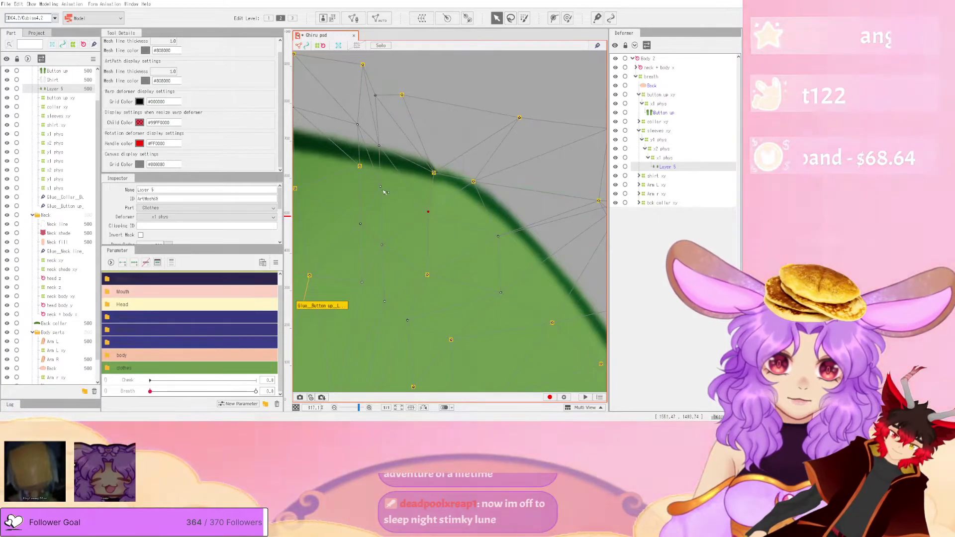
{"action": "left_click", "coordinate": [409, 188]}
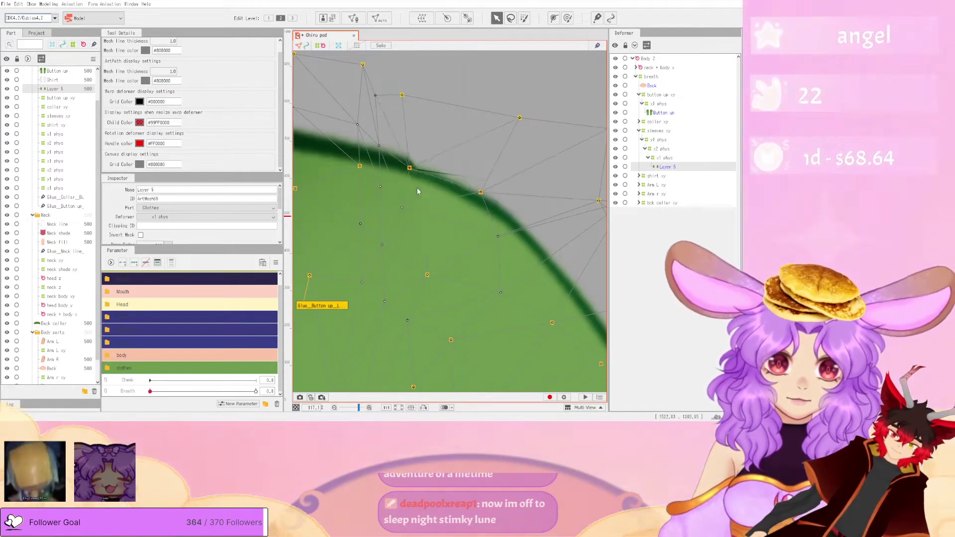
{"action": "left_click", "coordinate": [16, 4]}
{"action": "left_click", "coordinate": [43, 24]}
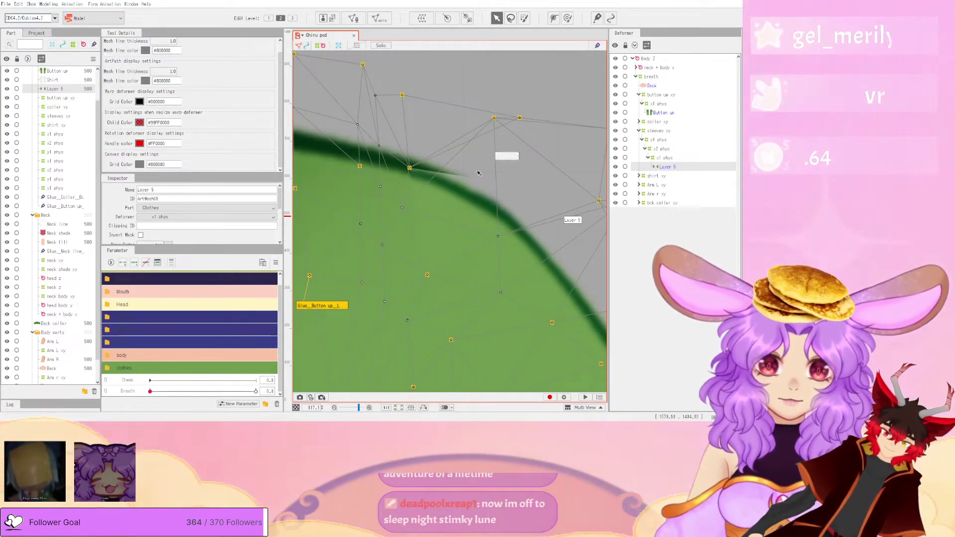
- Move a glued vertex just outside Layer 5's shoulder slightly farther from the outline, and undo the trial shift of its neighbour
{"action": "scroll", "coordinate": [432, 169], "scroll_direction": "down", "scroll_amount": 4}
{"action": "scroll", "coordinate": [447, 163], "scroll_direction": "up", "scroll_amount": 4}
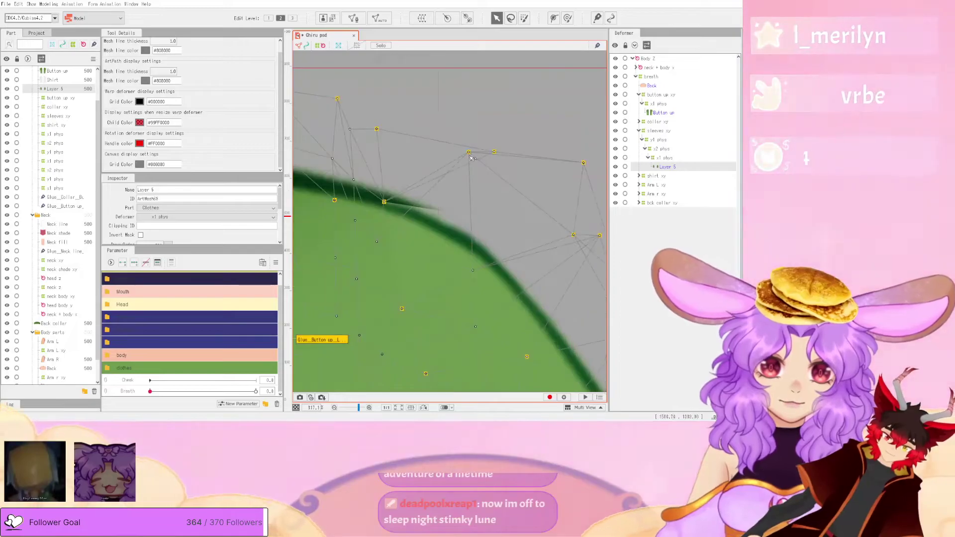
{"action": "left_click_drag", "start_coordinate": [460, 168], "coordinate": [451, 228]}
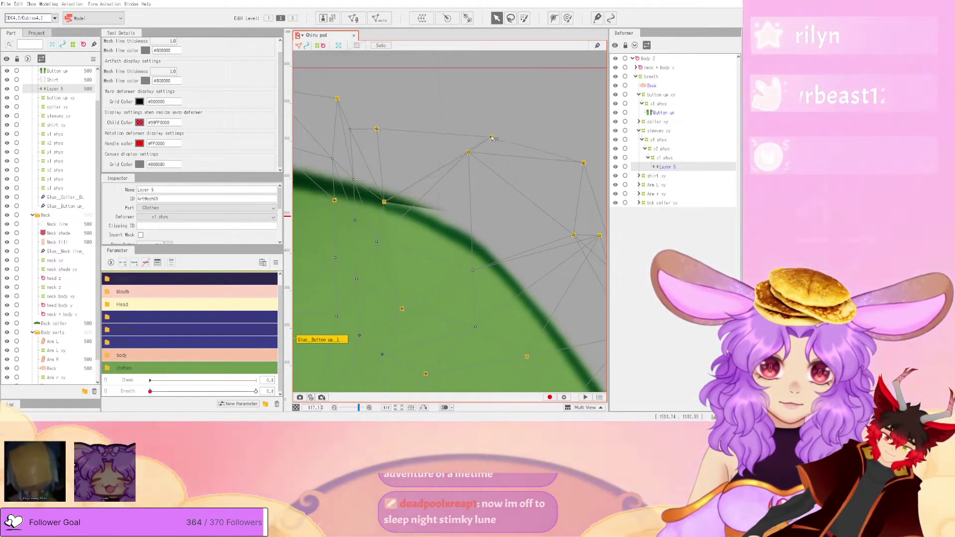
{"action": "left_click", "coordinate": [491, 137]}
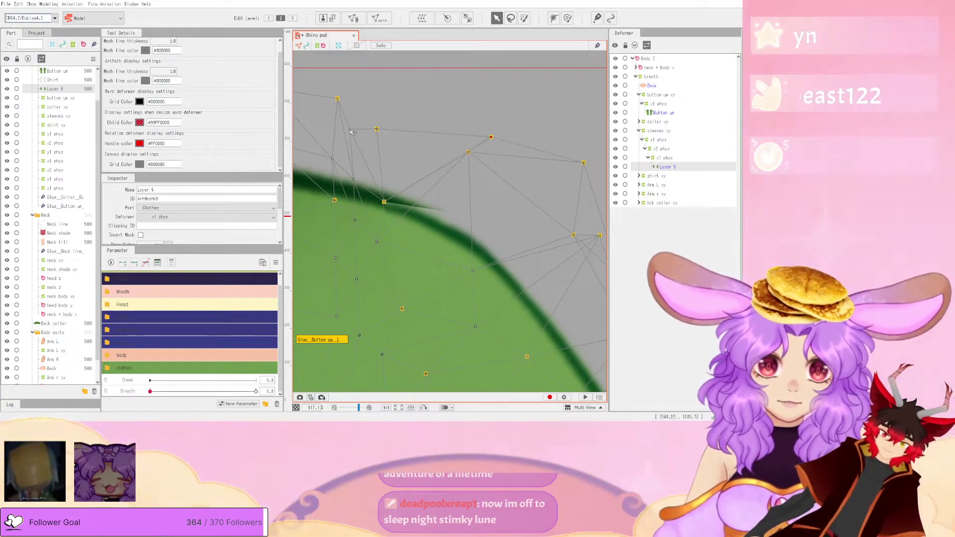
{"action": "left_click_drag", "start_coordinate": [381, 135], "coordinate": [394, 136]}
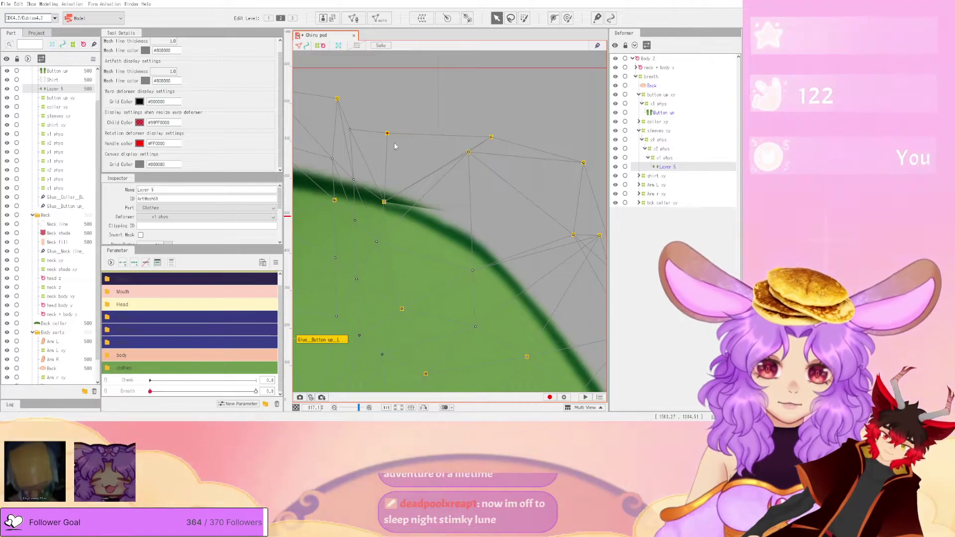
{"action": "key", "text": "ctrl+z"}
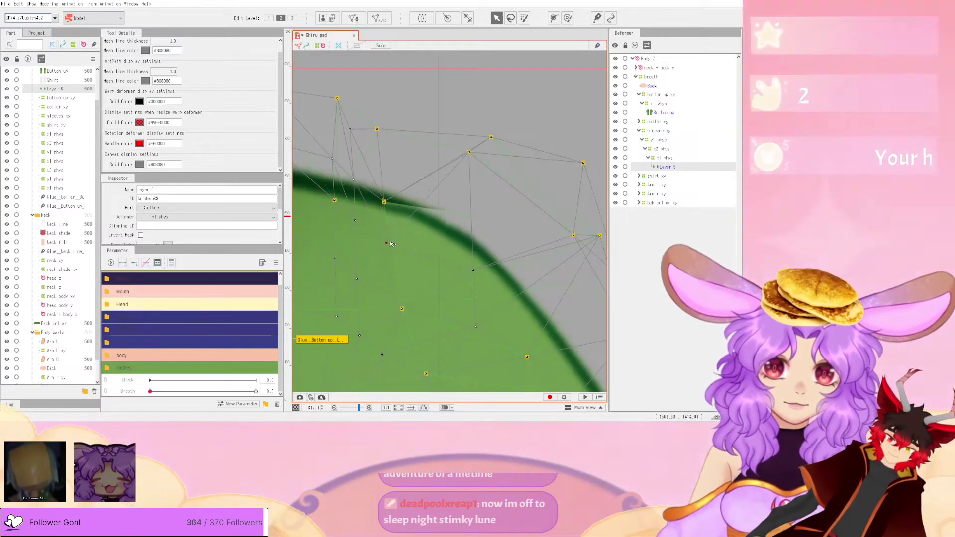
- Shift the inner Layer 5 vertex below the shoulder line towards the sleeve, and undo the trial move of the glued vertex above it
{"action": "left_click_drag", "start_coordinate": [392, 237], "coordinate": [423, 244]}
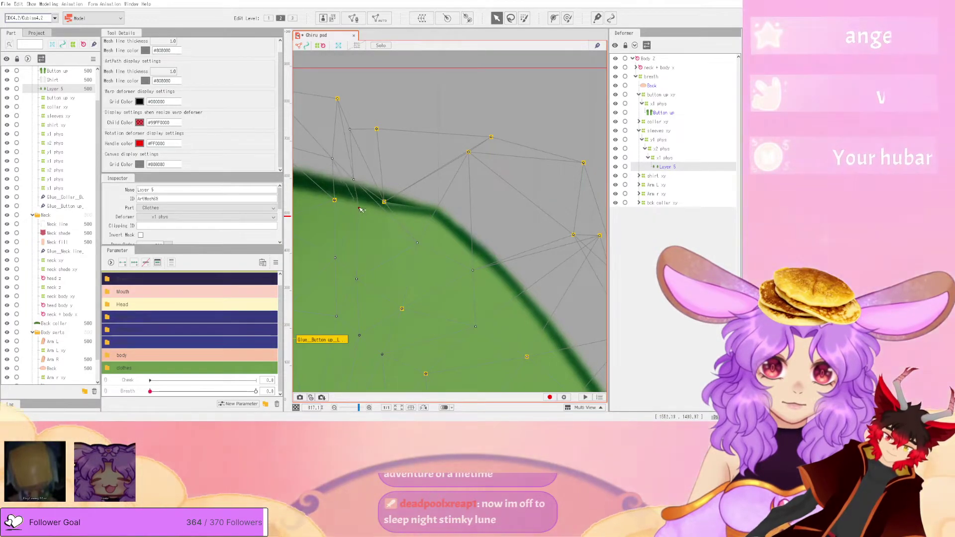
{"action": "left_click_drag", "start_coordinate": [385, 202], "coordinate": [439, 215]}
{"action": "key", "text": "ctrl+z"}
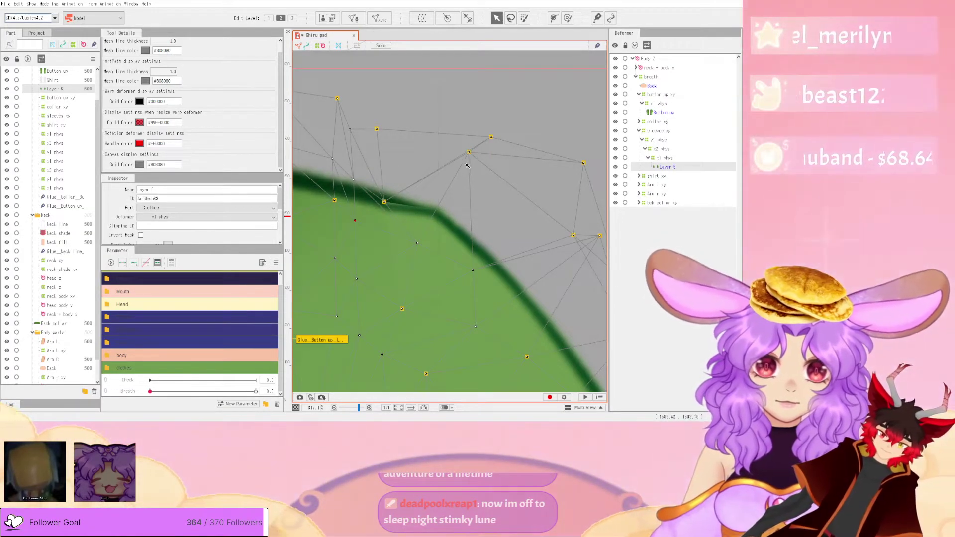
{"action": "left_click_drag", "start_coordinate": [466, 162], "coordinate": [469, 156]}
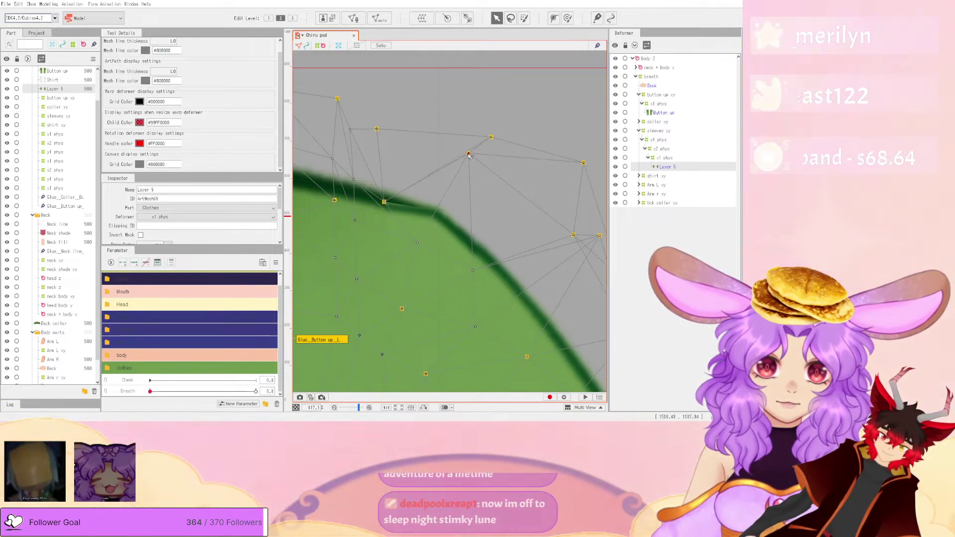
{"action": "mouse_move", "coordinate": [424, 241]}
{"action": "left_mouse_down"}
{"action": "mouse_move", "coordinate": [400, 239]}
{"action": "mouse_move", "coordinate": [421, 242]}
{"action": "left_mouse_up"}
- Raise the inner Layer 5 vertex on the collar side to just below the shoulder outline
{"action": "scroll", "coordinate": [485, 207], "scroll_direction": "down", "scroll_amount": 3}
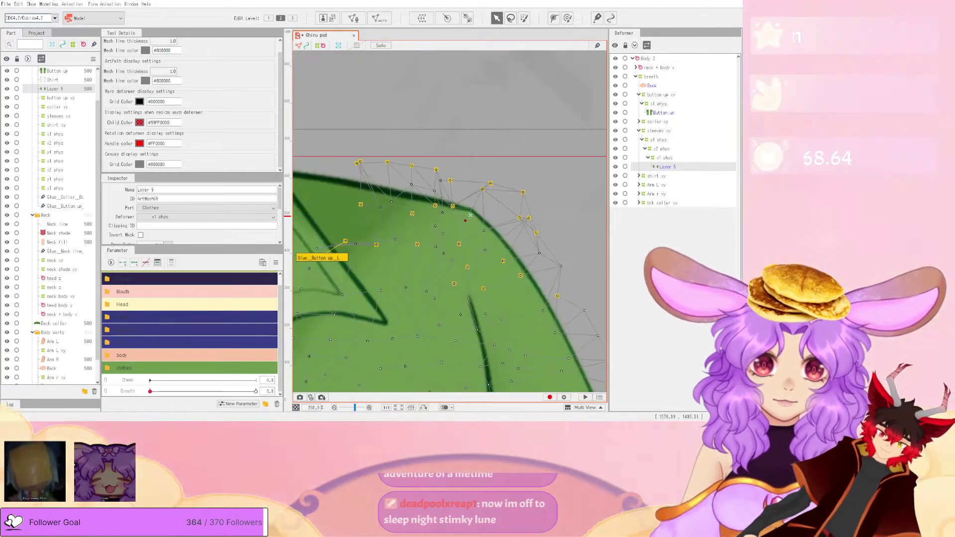
{"action": "scroll", "coordinate": [465, 214], "scroll_direction": "up", "scroll_amount": 3}
{"action": "scroll", "coordinate": [463, 214], "scroll_direction": "up", "scroll_amount": 2}
{"action": "left_click_drag", "start_coordinate": [405, 191], "coordinate": [392, 176]}
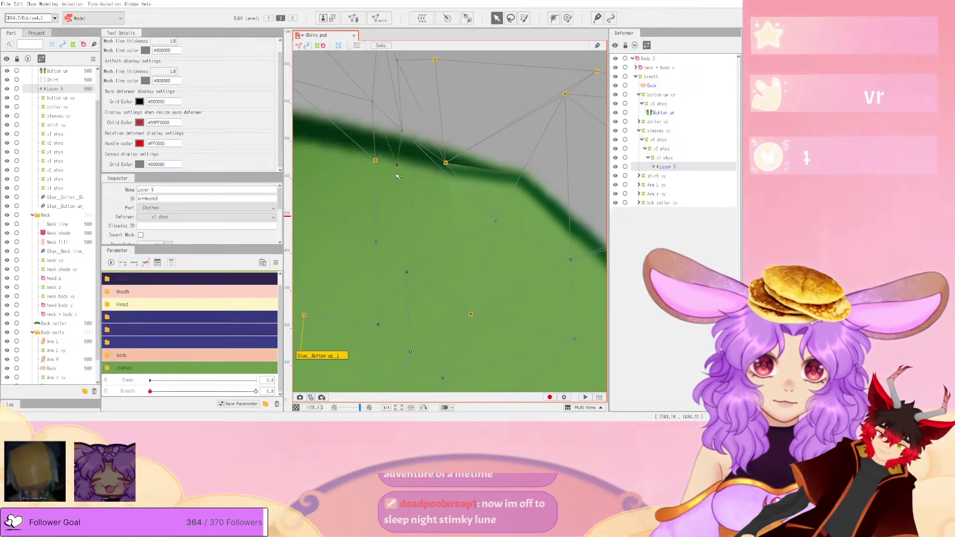
{"action": "scroll", "coordinate": [462, 168], "scroll_direction": "down", "scroll_amount": 8}
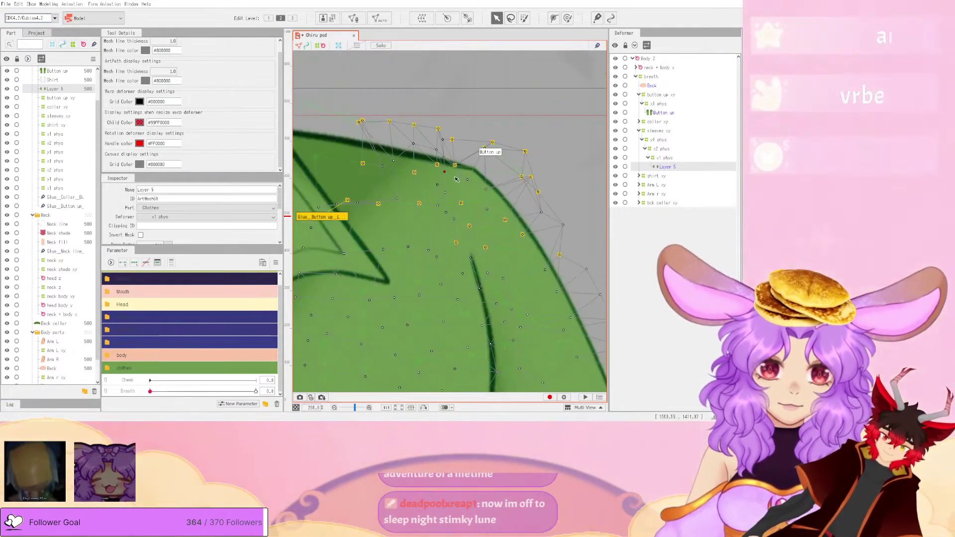
{"action": "scroll", "coordinate": [489, 262], "scroll_direction": "down", "scroll_amount": 4}
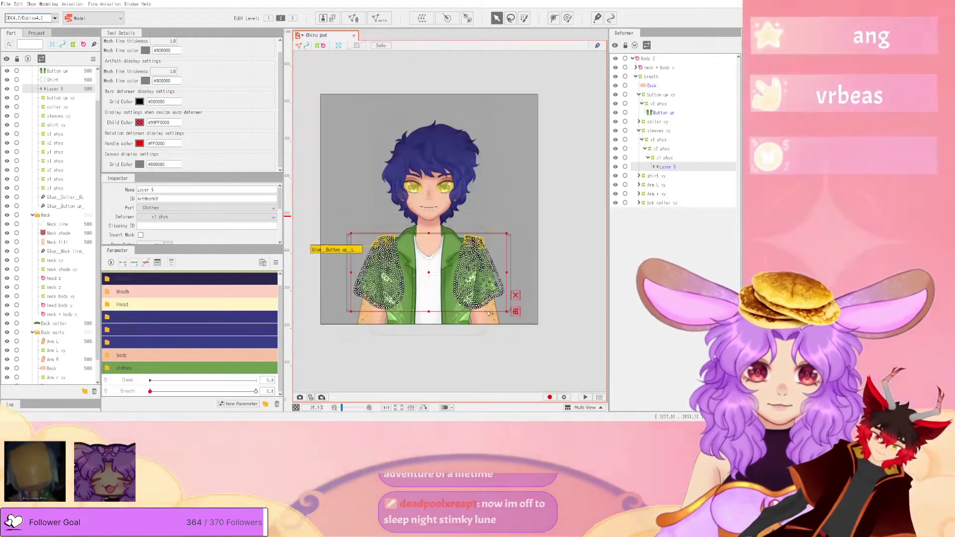
- Select the Button up mesh and examine its glued vertices along the shoulder outline
{"action": "scroll", "coordinate": [461, 237], "scroll_direction": "up", "scroll_amount": 4}
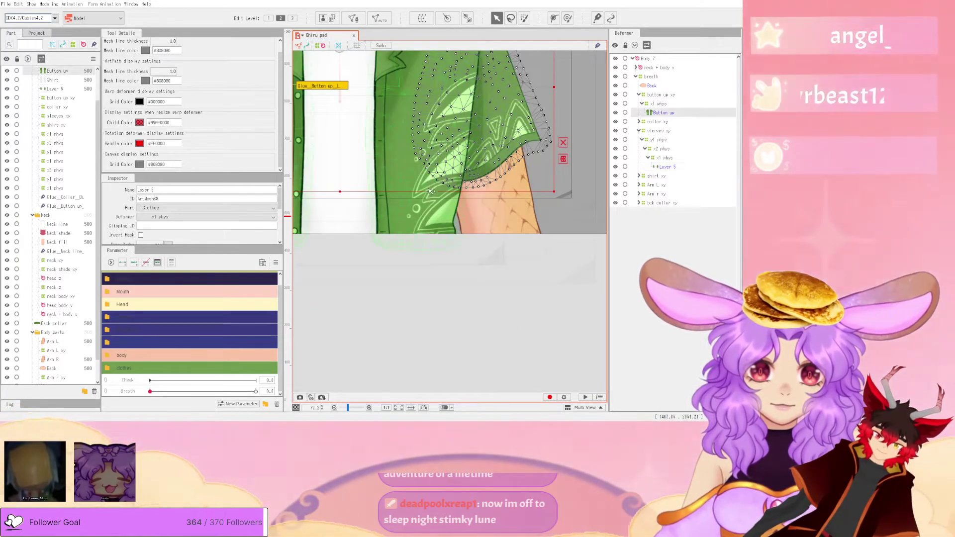
{"action": "left_click", "coordinate": [430, 192]}
{"action": "scroll", "coordinate": [420, 204], "scroll_direction": "down", "scroll_amount": 3}
{"action": "scroll", "coordinate": [452, 169], "scroll_direction": "up", "scroll_amount": 9}
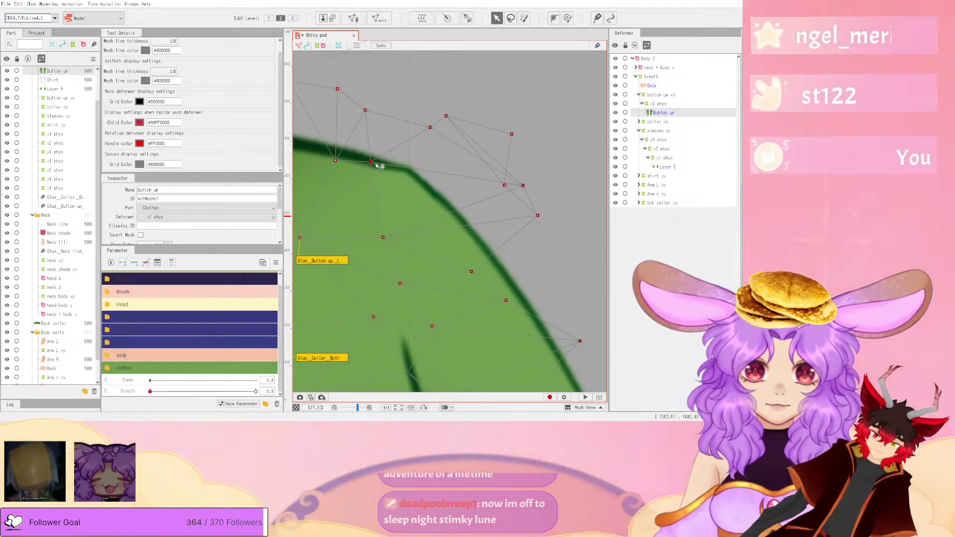
{"action": "scroll", "coordinate": [449, 188], "scroll_direction": "down", "scroll_amount": 3}
{"action": "scroll", "coordinate": [449, 188], "scroll_direction": "up", "scroll_amount": 2}
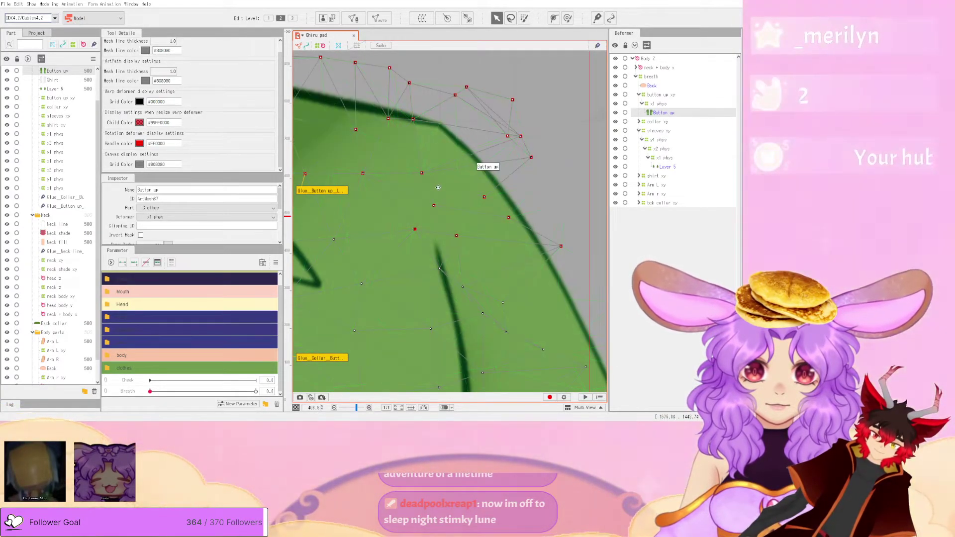
{"action": "scroll", "coordinate": [439, 186], "scroll_direction": "down", "scroll_amount": 6}
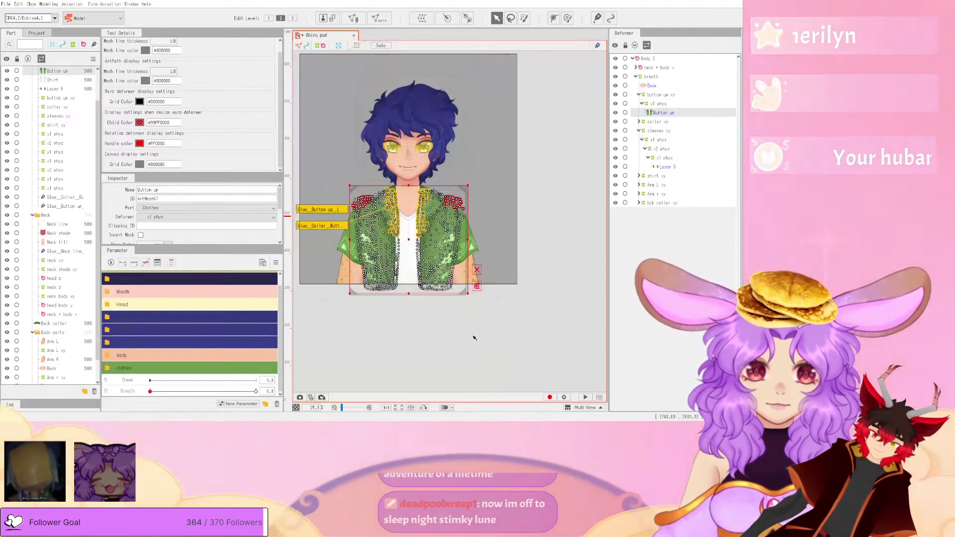
- Open the physics settings, swing the model to examine the reshaped shoulder up close, and close the settings
{"action": "left_click", "coordinate": [56, 6]}
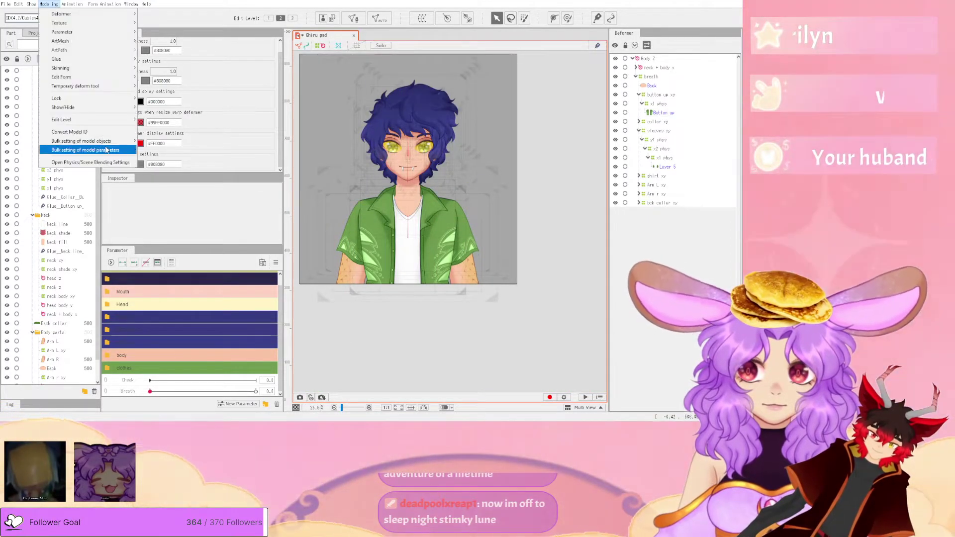
{"action": "left_click", "coordinate": [85, 153]}
{"action": "left_click_drag", "start_coordinate": [523, 349], "coordinate": [709, 337]}
{"action": "scroll", "coordinate": [590, 291], "scroll_direction": "up", "scroll_amount": 5}
{"action": "left_click_drag", "start_coordinate": [616, 279], "coordinate": [433, 297]}
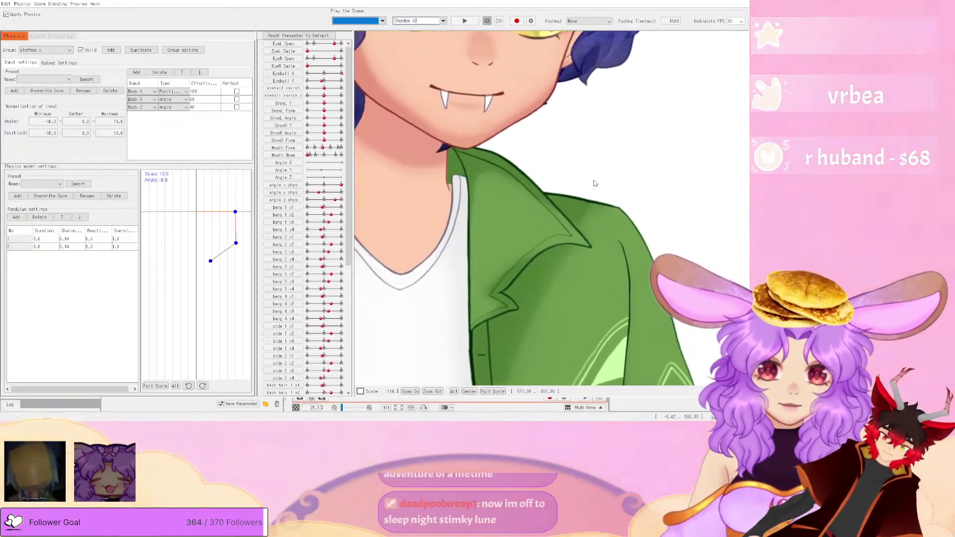
{"action": "scroll", "coordinate": [505, 161], "scroll_direction": "up", "scroll_amount": 5}
{"action": "left_click_drag", "start_coordinate": [504, 159], "coordinate": [650, 309]}
{"action": "scroll", "coordinate": [649, 312], "scroll_direction": "down", "scroll_amount": 4}
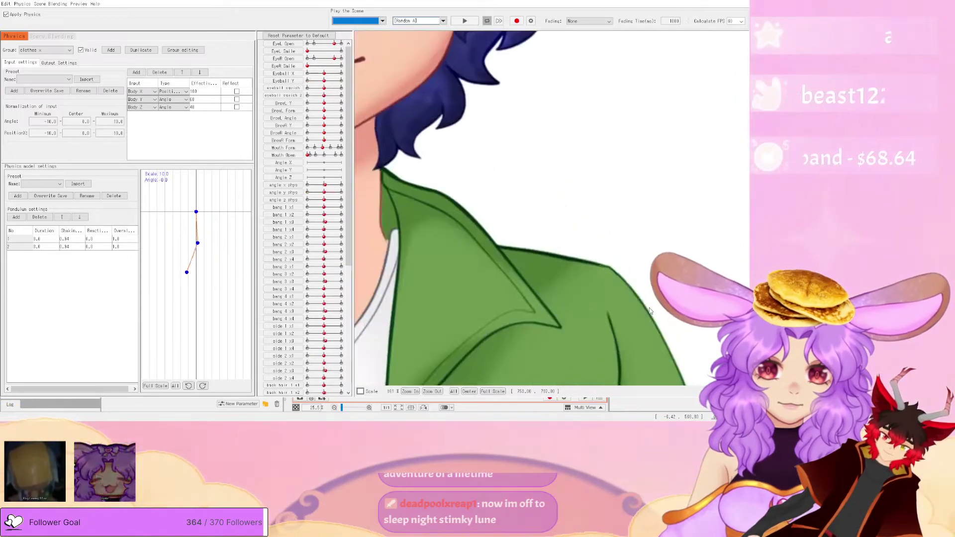
{"action": "key", "text": "alt+F4"}
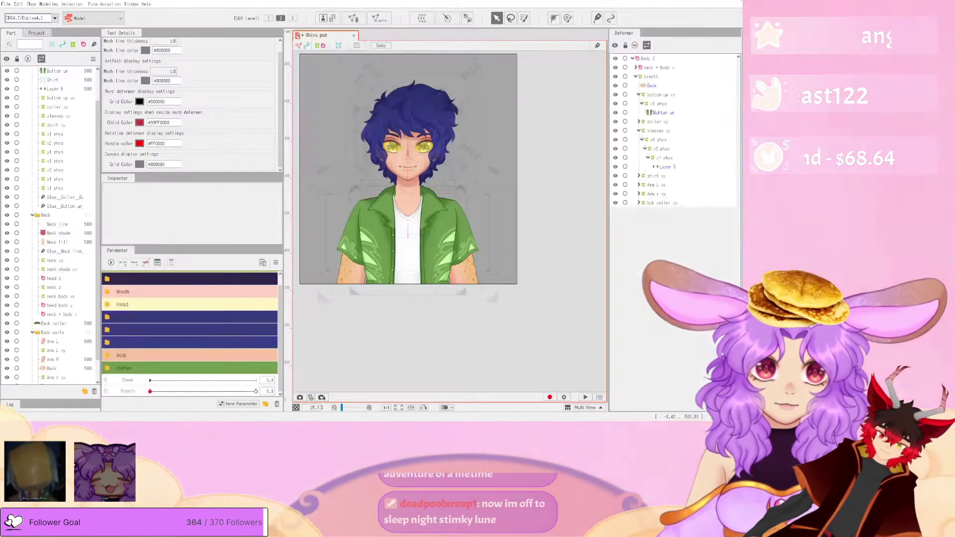
{"action": "scroll", "coordinate": [440, 221], "scroll_direction": "up", "scroll_amount": 8}
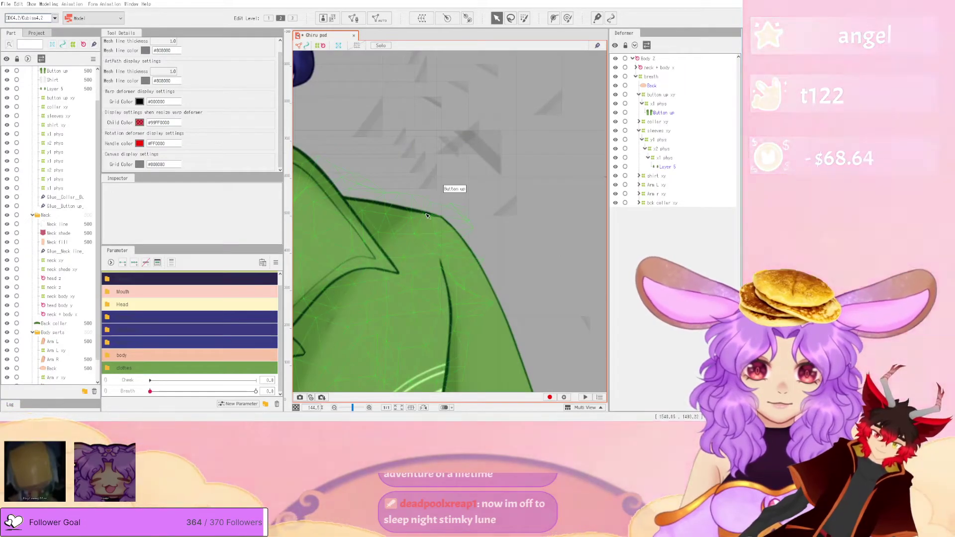
- Select the Button up mesh and try repositioning two outer vertices beside the shoulder curve in mesh edit
{"action": "left_click", "coordinate": [440, 221]}
{"action": "scroll", "coordinate": [439, 220], "scroll_direction": "up", "scroll_amount": 5}
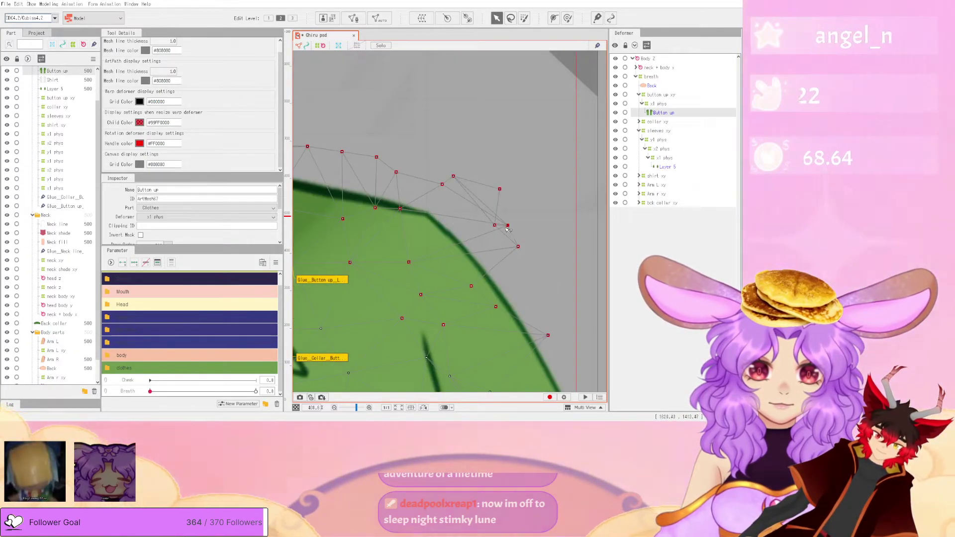
{"action": "left_click", "coordinate": [329, 280]}
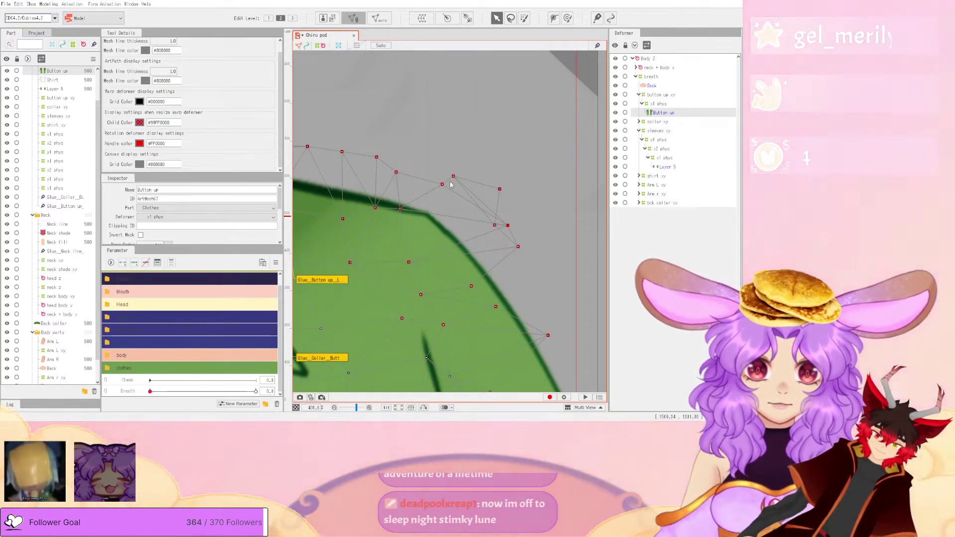
{"action": "left_click", "coordinate": [354, 18]}
{"action": "left_click_drag", "start_coordinate": [446, 226], "coordinate": [501, 217]}
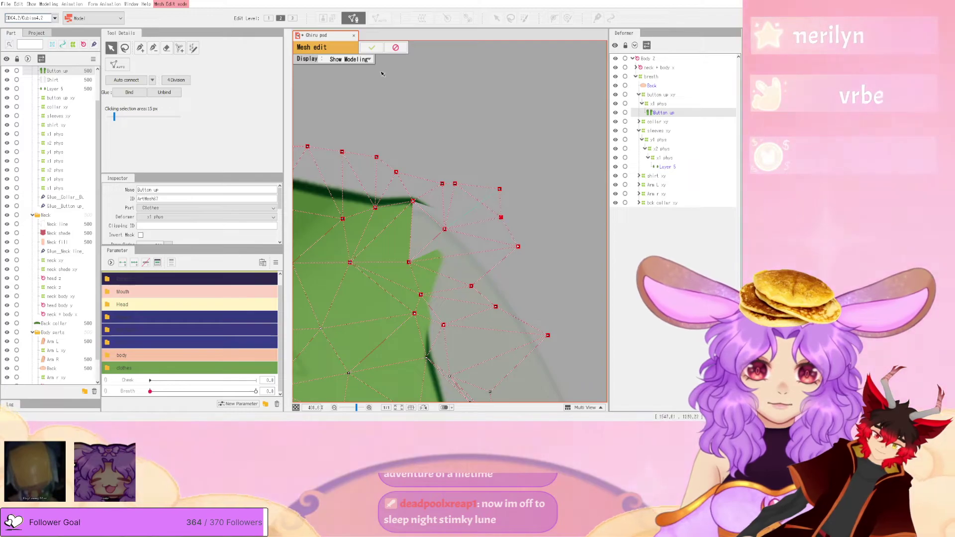
{"action": "left_click", "coordinate": [372, 47]}
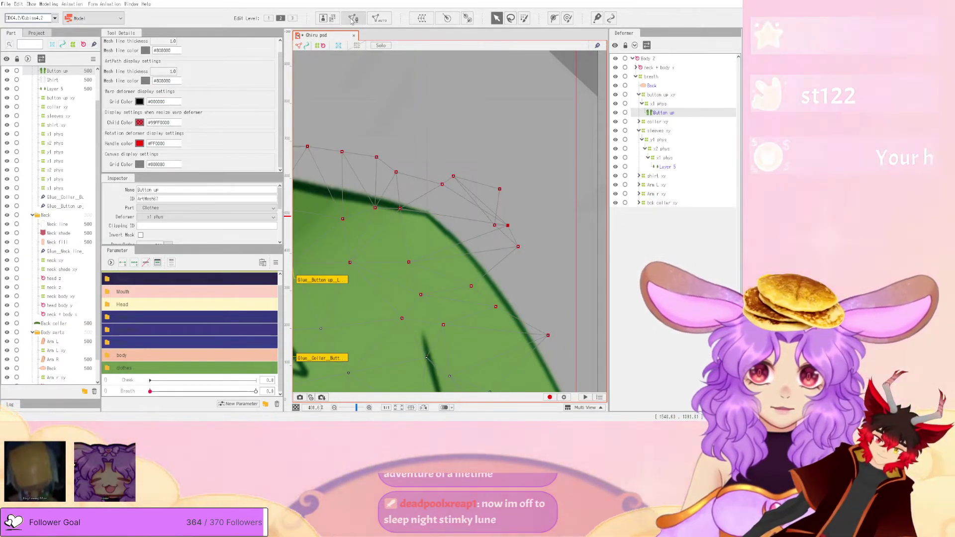
- Try pulling the outer Button up vertices in towards the shoulder curve in mesh edit, and undo the applied change
{"action": "left_click", "coordinate": [354, 19]}
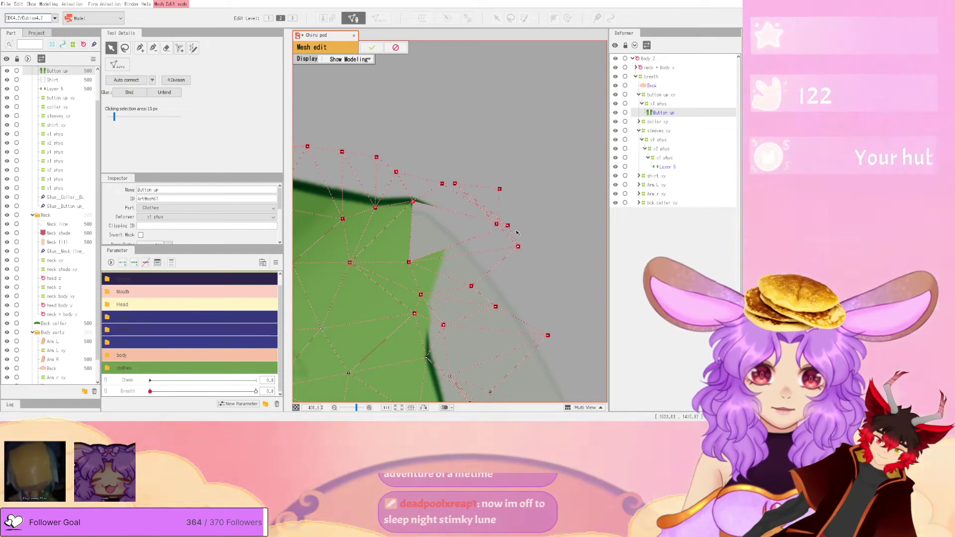
{"action": "left_click_drag", "start_coordinate": [507, 226], "coordinate": [432, 233]}
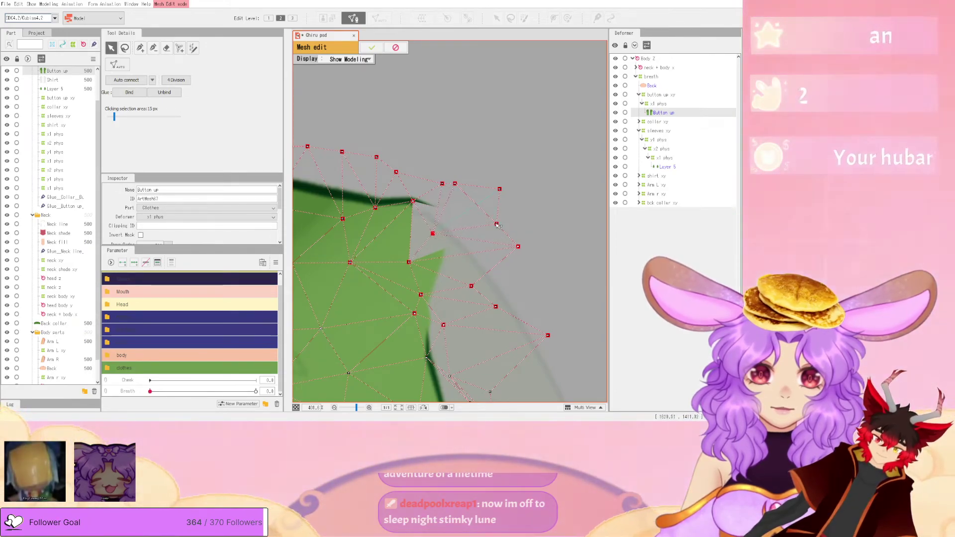
{"action": "left_click", "coordinate": [470, 202]}
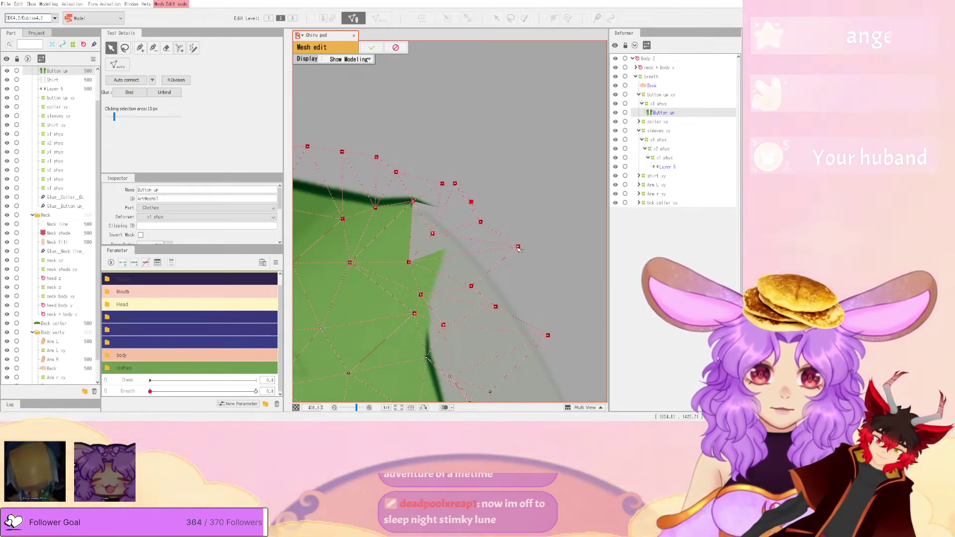
{"action": "left_click_drag", "start_coordinate": [519, 247], "coordinate": [488, 251]}
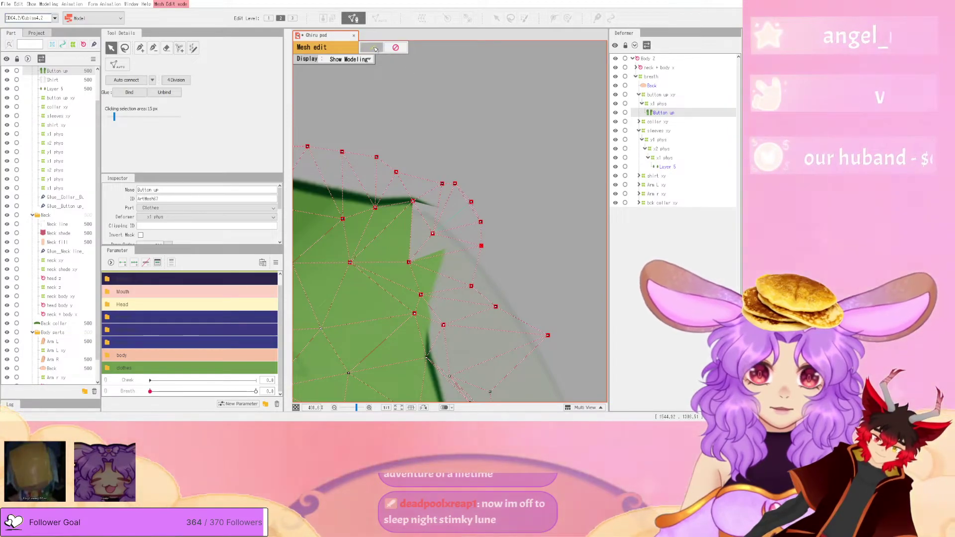
{"action": "left_click", "coordinate": [376, 48]}
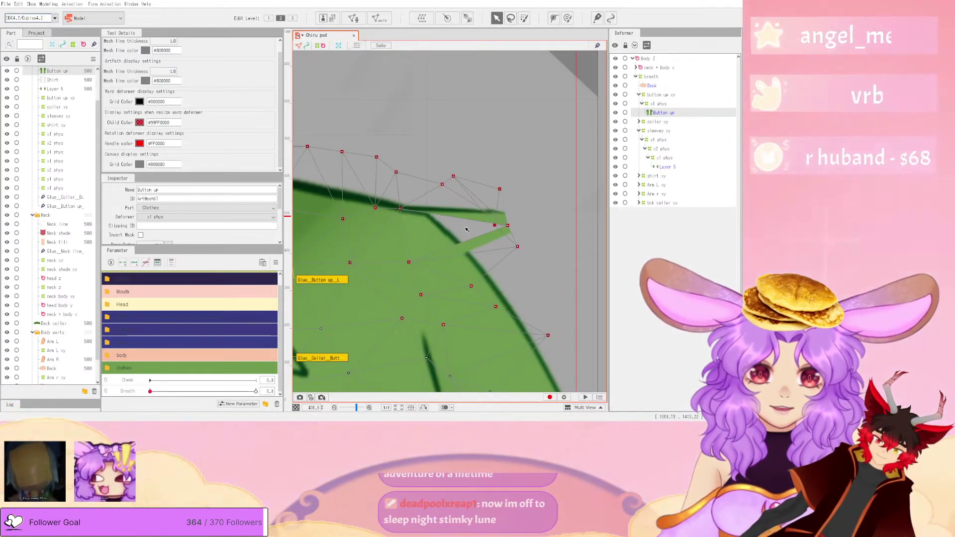
{"action": "key", "text": "ctrl+z"}
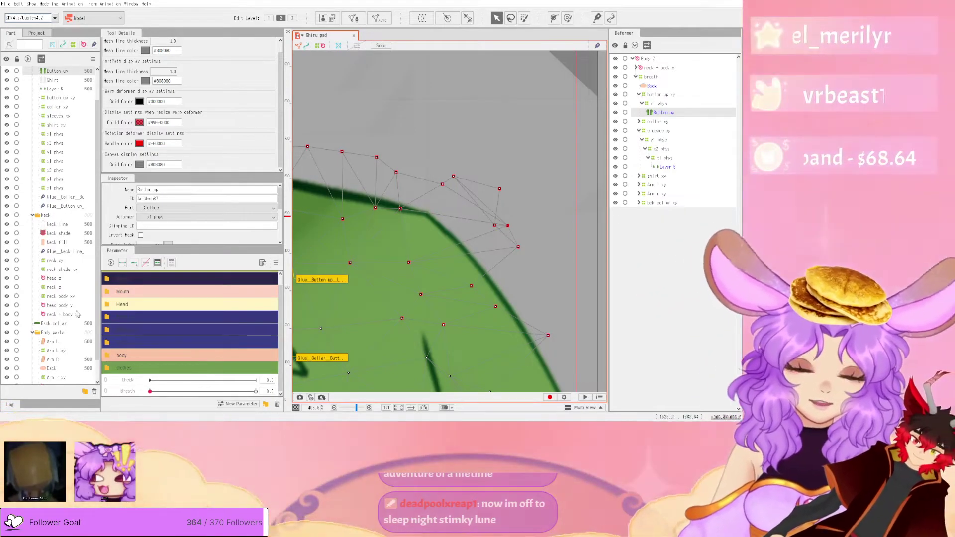
- Select the Layer 5 mesh and try moving its outer glued vertices around the shoulder curve
{"action": "scroll", "coordinate": [511, 215], "scroll_direction": "down", "scroll_amount": 5}
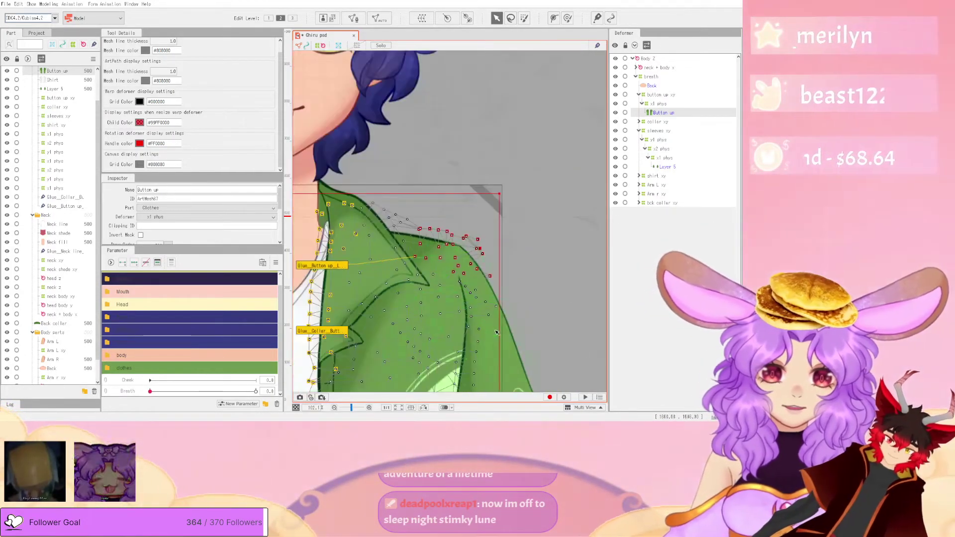
{"action": "left_click", "coordinate": [497, 333]}
{"action": "scroll", "coordinate": [497, 332], "scroll_direction": "up", "scroll_amount": 5}
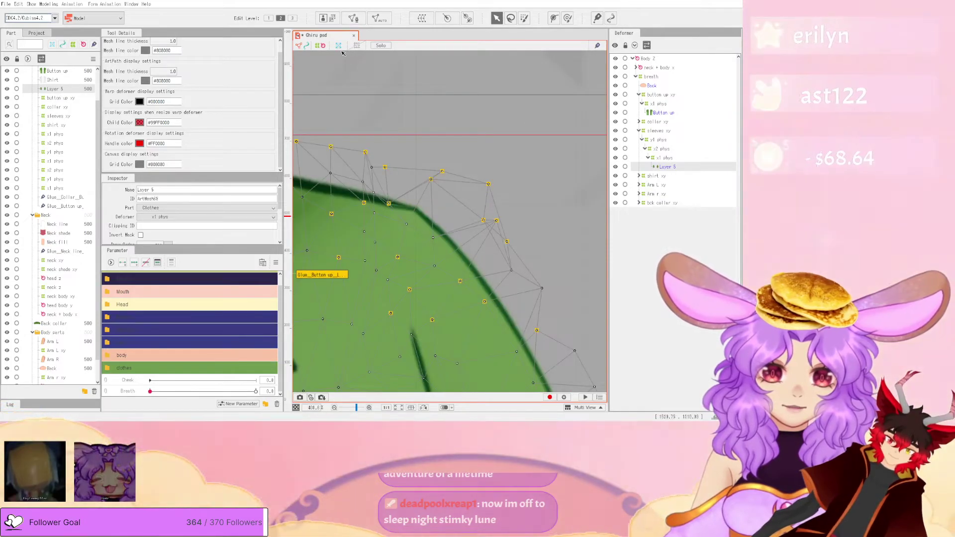
{"action": "left_click_drag", "start_coordinate": [499, 221], "coordinate": [488, 236]}
{"action": "left_click_drag", "start_coordinate": [440, 200], "coordinate": [456, 207]}
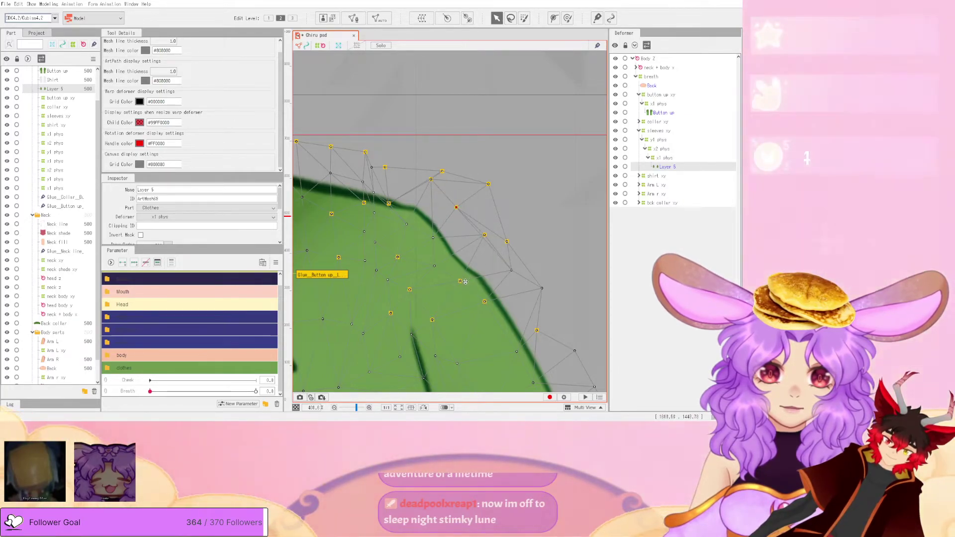
{"action": "left_click_drag", "start_coordinate": [471, 269], "coordinate": [465, 277]}
{"action": "left_click_drag", "start_coordinate": [486, 235], "coordinate": [515, 231]}
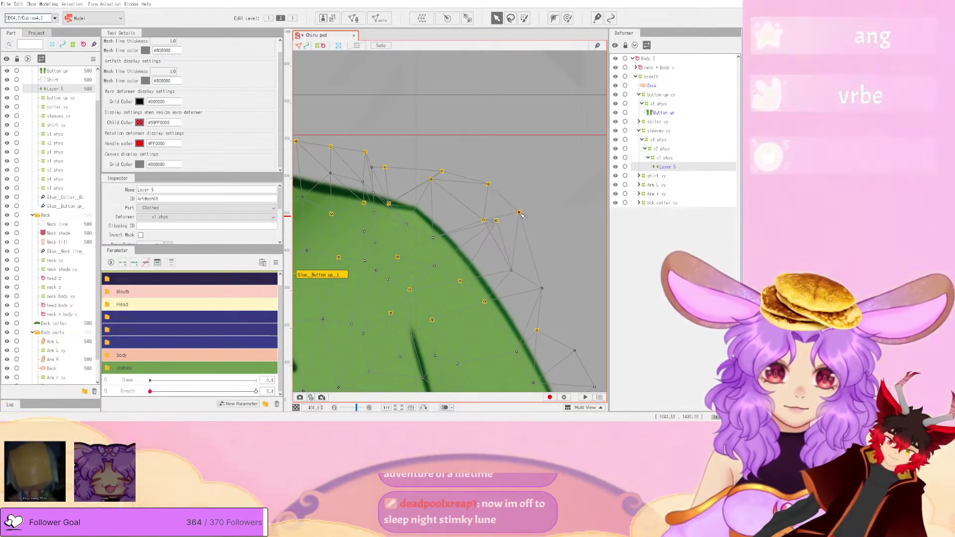
{"action": "left_click_drag", "start_coordinate": [429, 327], "coordinate": [514, 211]}
{"action": "scroll", "coordinate": [496, 221], "scroll_direction": "down", "scroll_amount": 8}
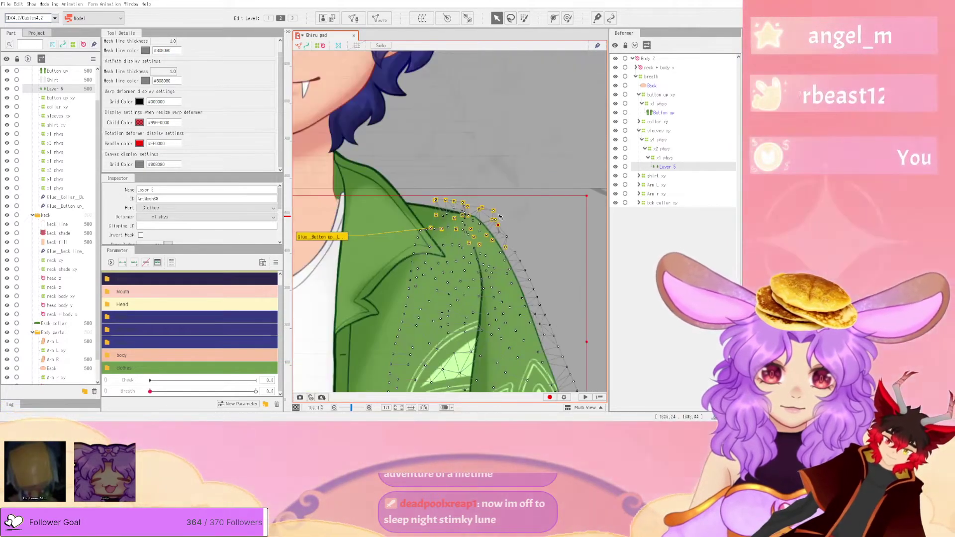
- Nudge the inner Layer 5 vertices just below the shoulder outline to smooth the bend
{"action": "scroll", "coordinate": [512, 239], "scroll_direction": "up", "scroll_amount": 7}
{"action": "scroll", "coordinate": [559, 209], "scroll_direction": "up", "scroll_amount": 10}
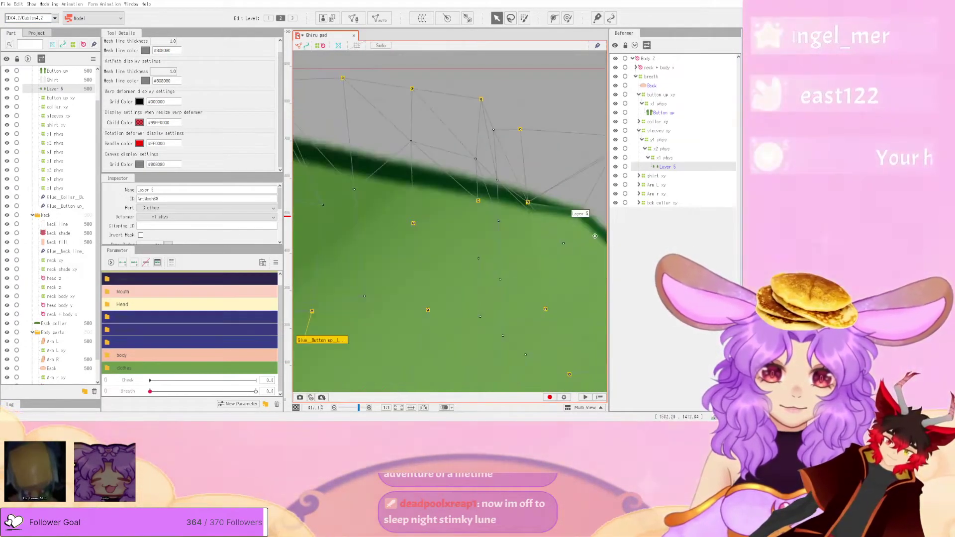
{"action": "left_click_drag", "start_coordinate": [500, 197], "coordinate": [505, 193]}
{"action": "scroll", "coordinate": [508, 195], "scroll_direction": "down", "scroll_amount": 8}
{"action": "scroll", "coordinate": [510, 217], "scroll_direction": "up", "scroll_amount": 6}
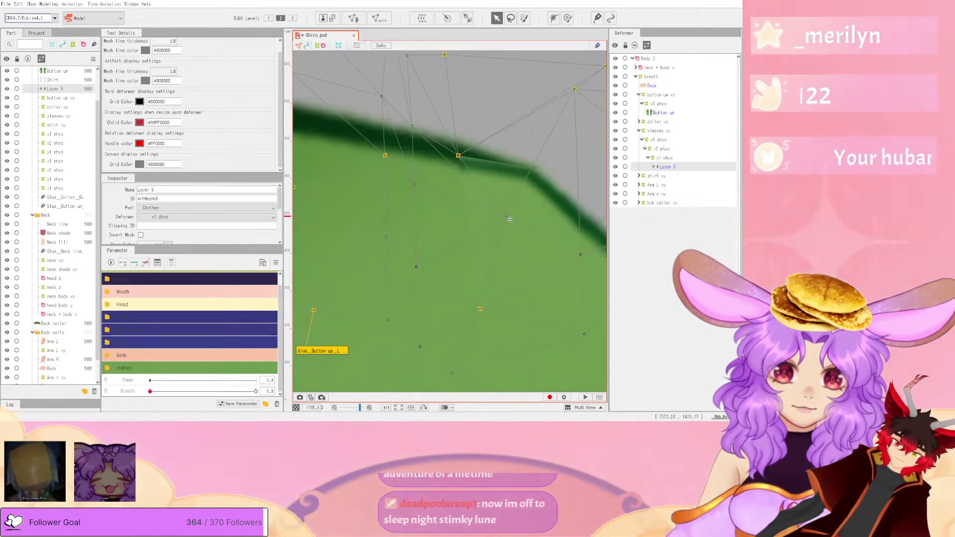
{"action": "left_click_drag", "start_coordinate": [509, 212], "coordinate": [507, 215]}
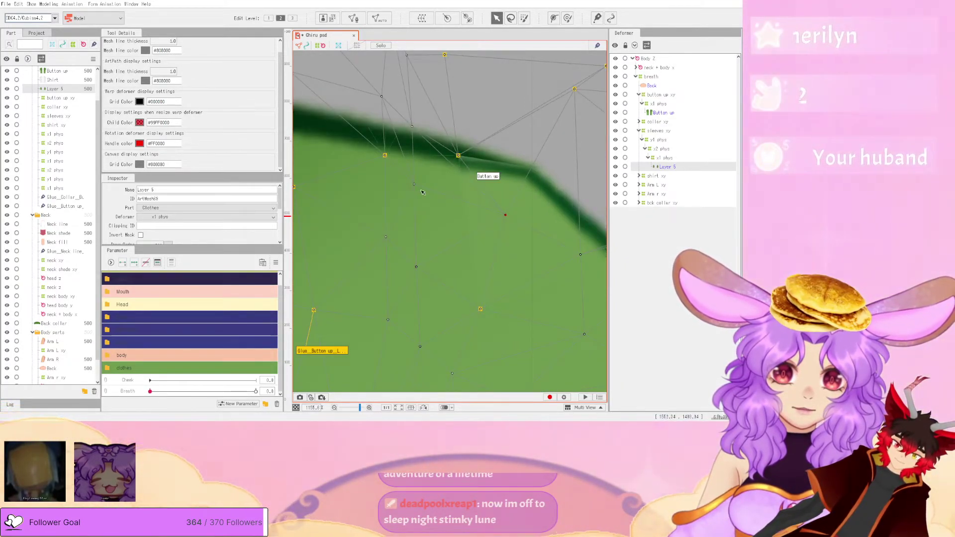
{"action": "left_click_drag", "start_coordinate": [418, 187], "coordinate": [422, 185]}
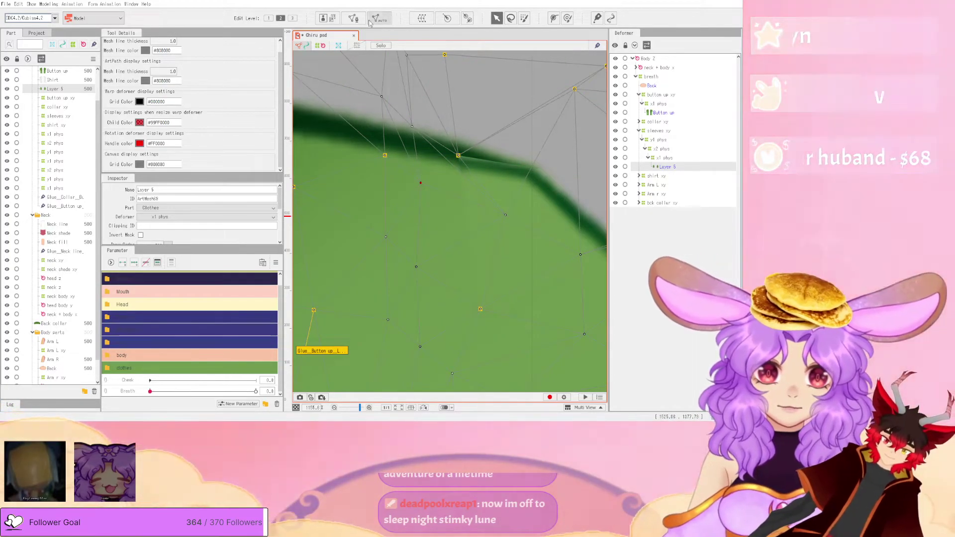
- Add a vertex to the Layer 5 mesh just inside the shoulder bend, apply the mesh edit, and check the outline
{"action": "left_click", "coordinate": [353, 17]}
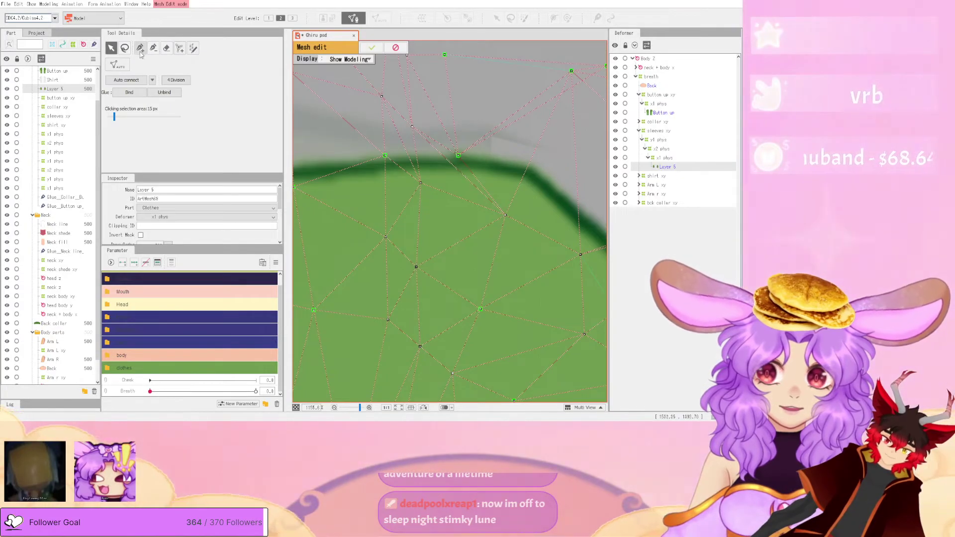
{"action": "left_click", "coordinate": [140, 48]}
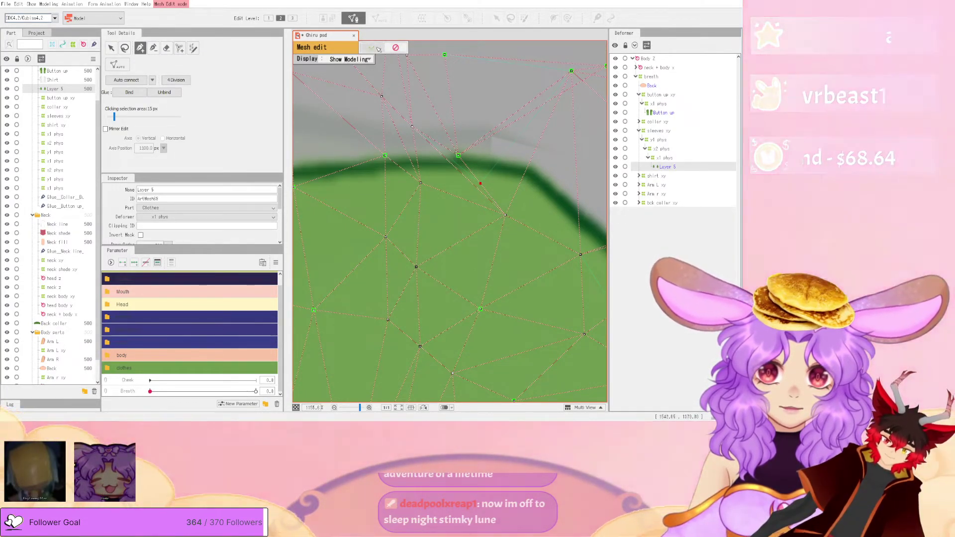
{"action": "key", "text": "Return"}
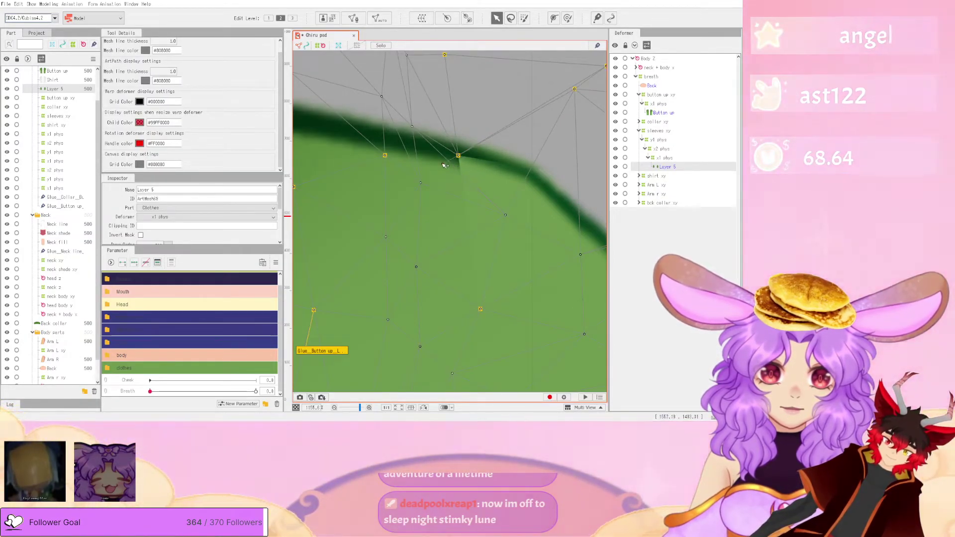
{"action": "scroll", "coordinate": [449, 162], "scroll_direction": "down", "scroll_amount": 10}
{"action": "scroll", "coordinate": [564, 187], "scroll_direction": "up", "scroll_amount": 6}
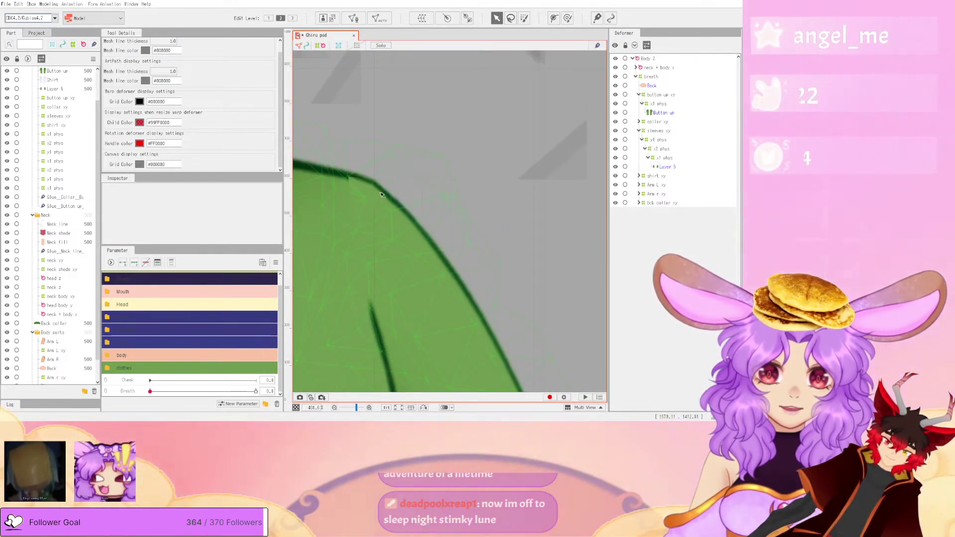
{"action": "scroll", "coordinate": [378, 195], "scroll_direction": "down", "scroll_amount": 3}
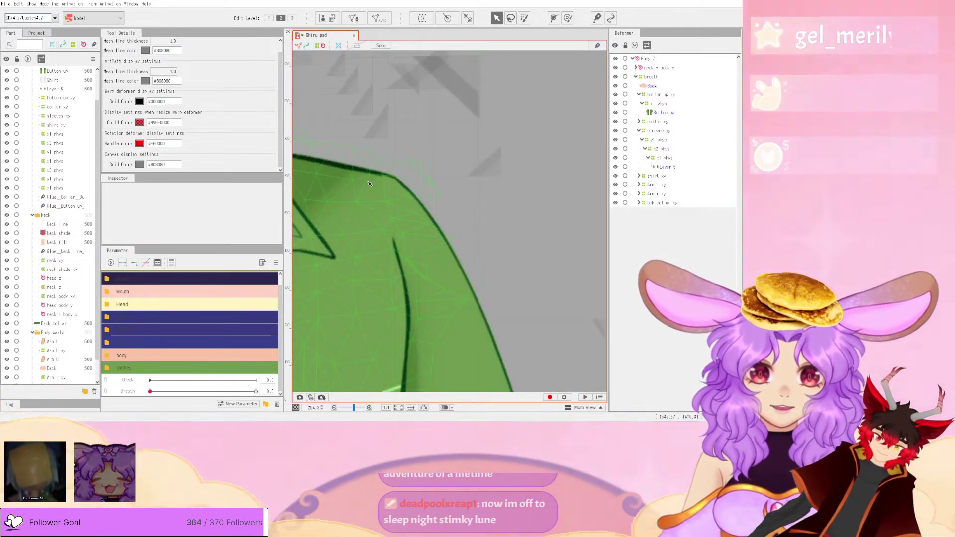
- Shift the newly added Layer 5 vertex towards the sleeve and slightly lower the glued vertex on the shoulder outline
{"action": "left_click", "coordinate": [369, 185]}
{"action": "scroll", "coordinate": [408, 169], "scroll_direction": "up", "scroll_amount": 5}
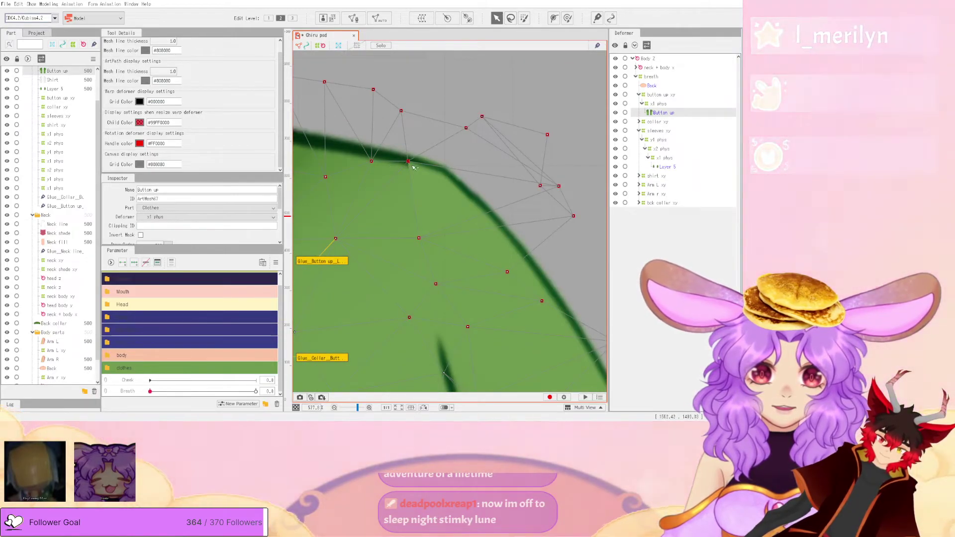
{"action": "left_click", "coordinate": [443, 201]}
{"action": "scroll", "coordinate": [403, 169], "scroll_direction": "up", "scroll_amount": 2}
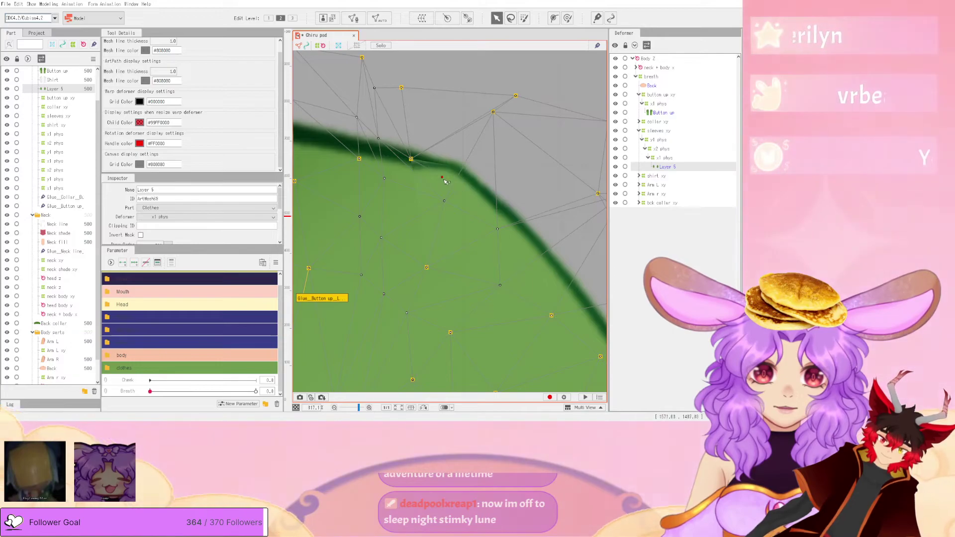
{"action": "left_click_drag", "start_coordinate": [411, 159], "coordinate": [412, 161]}
{"action": "scroll", "coordinate": [423, 163], "scroll_direction": "down", "scroll_amount": 5}
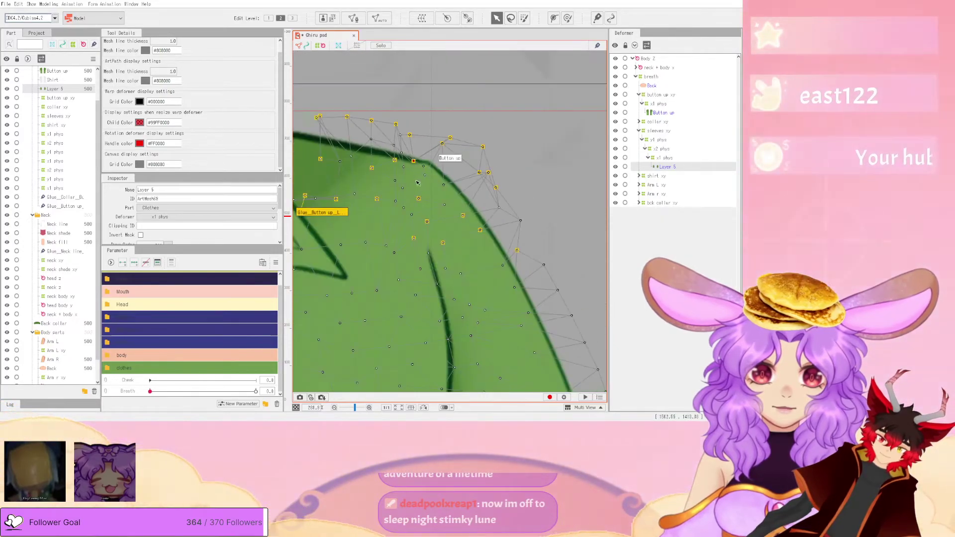
- Shift the glued vertex below the shoulder bend and the two inner Layer 5 vertices above it towards the collar
{"action": "scroll", "coordinate": [419, 186], "scroll_direction": "up", "scroll_amount": 5}
{"action": "left_click_drag", "start_coordinate": [480, 174], "coordinate": [449, 172]}
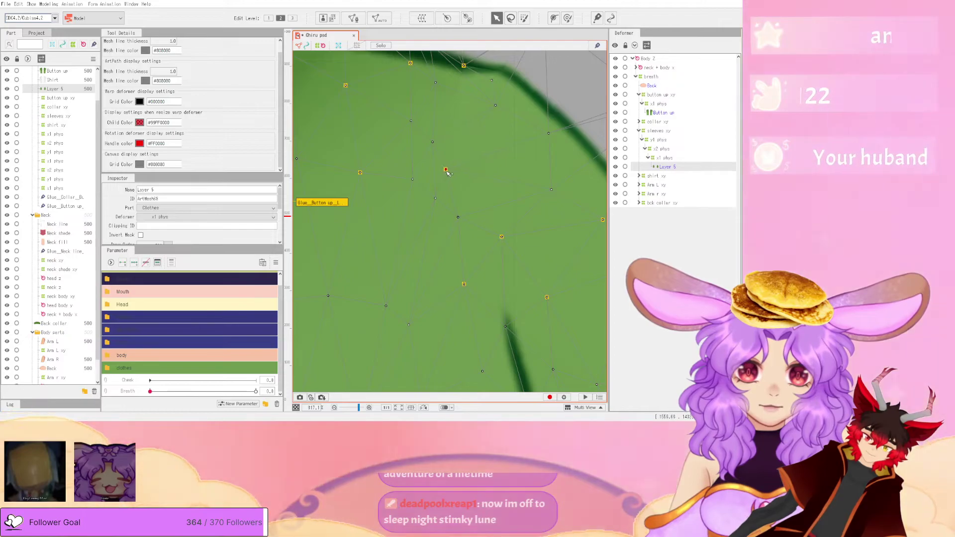
{"action": "left_click", "coordinate": [473, 110]}
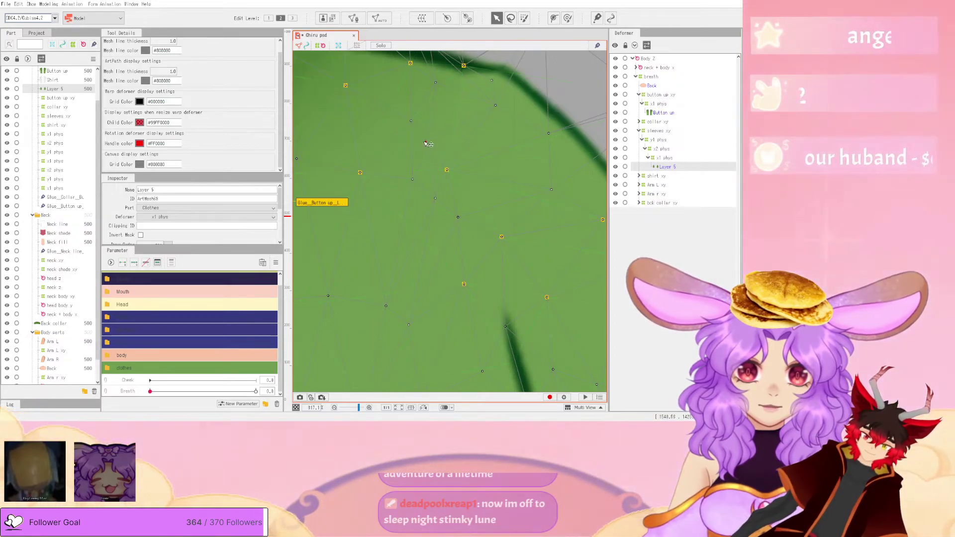
{"action": "left_click_drag", "start_coordinate": [404, 122], "coordinate": [396, 129]}
{"action": "scroll", "coordinate": [398, 129], "scroll_direction": "down", "scroll_amount": 3}
{"action": "scroll", "coordinate": [400, 102], "scroll_direction": "up", "scroll_amount": 3}
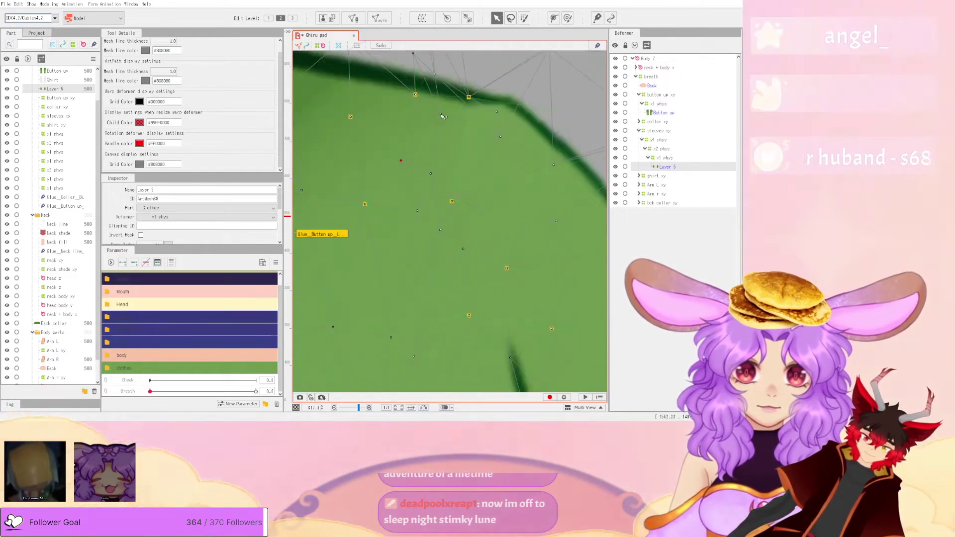
- Move the two glued Layer 5 vertices on the shoulder outline towards the collar, then deselect the mesh and inspect the shoulder
{"action": "left_click_drag", "start_coordinate": [415, 94], "coordinate": [388, 94]}
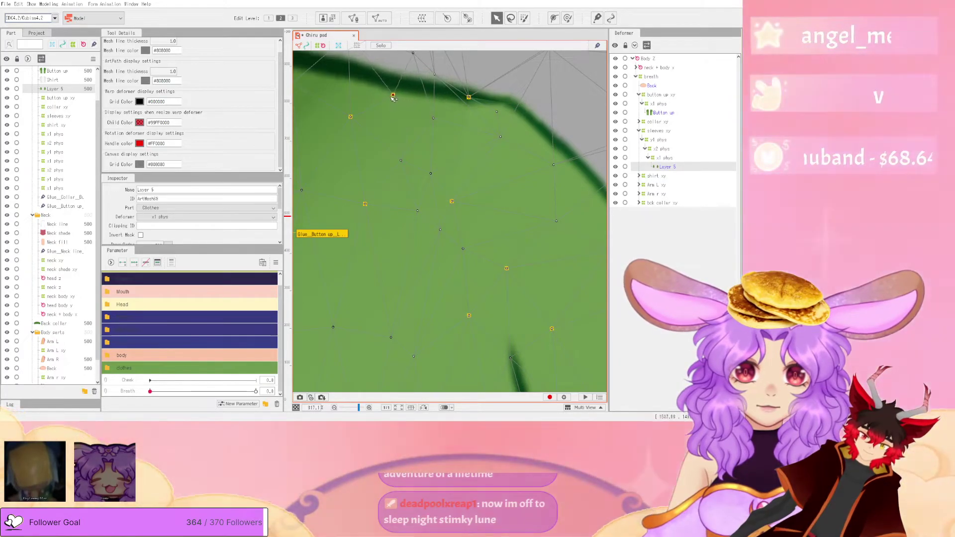
{"action": "left_click_drag", "start_coordinate": [468, 101], "coordinate": [463, 105]}
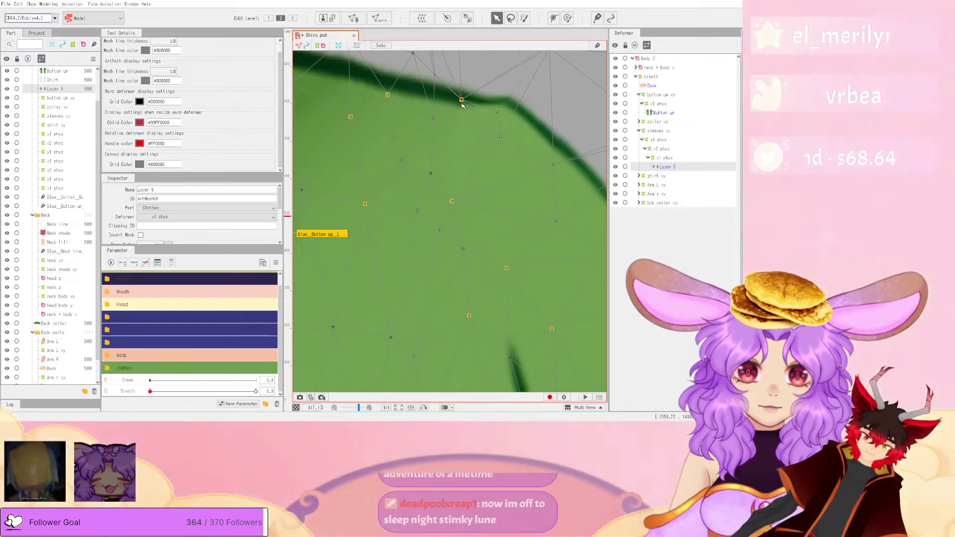
{"action": "scroll", "coordinate": [467, 99], "scroll_direction": "down", "scroll_amount": 8}
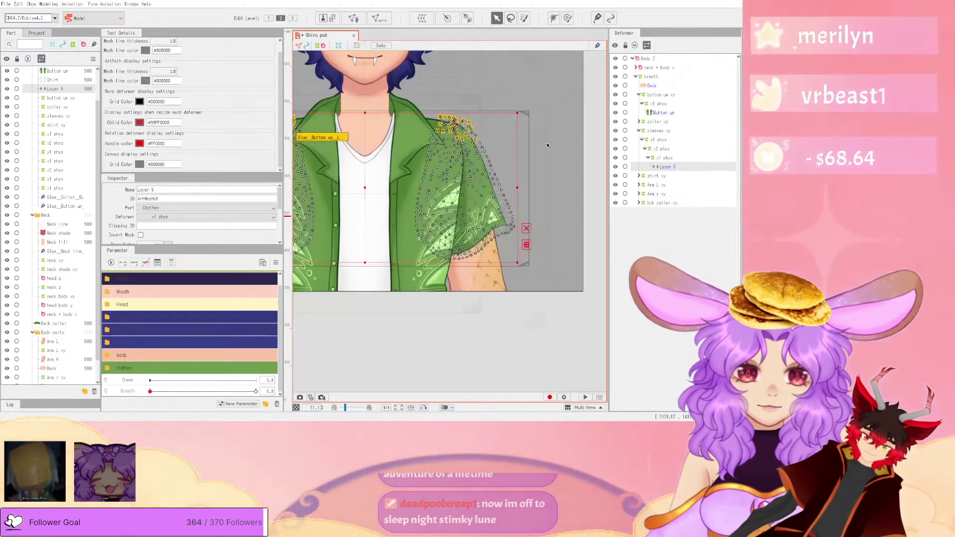
{"action": "left_click", "coordinate": [557, 144]}
{"action": "scroll", "coordinate": [454, 118], "scroll_direction": "up", "scroll_amount": 3}
{"action": "scroll", "coordinate": [441, 80], "scroll_direction": "up", "scroll_amount": 3}
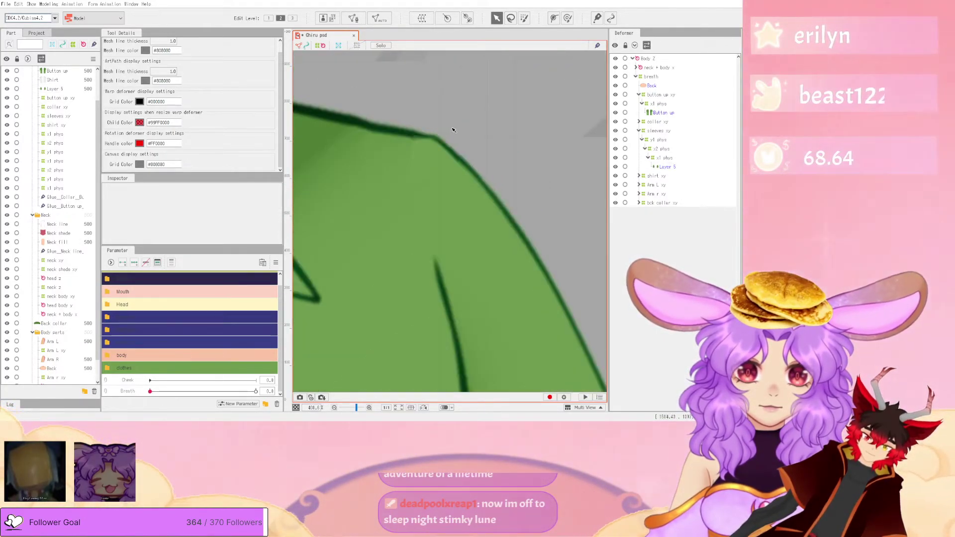
{"action": "scroll", "coordinate": [450, 131], "scroll_direction": "down", "scroll_amount": 6}
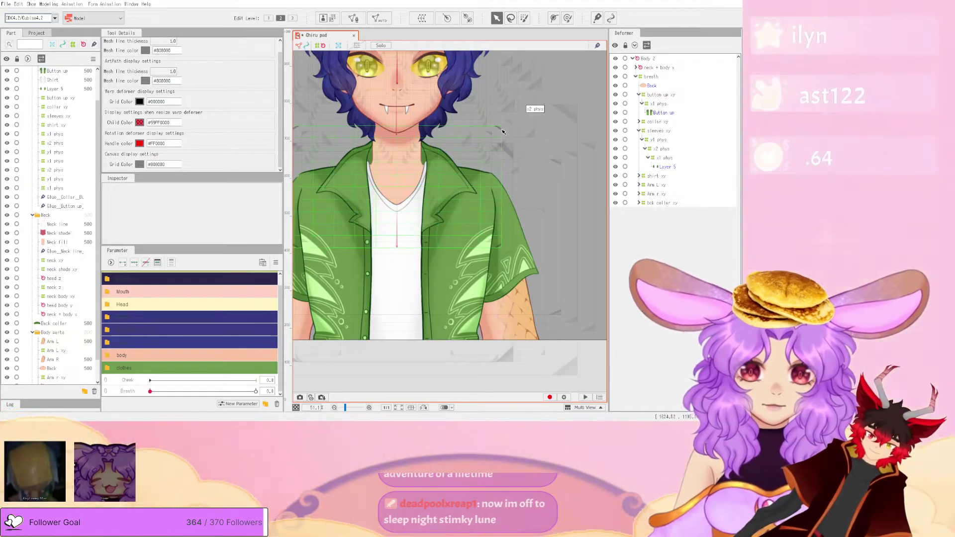
- Examine both shoulder outlines up close and across the whole model, checking the glued Layer 5 vertices at the bend
{"action": "scroll", "coordinate": [451, 167], "scroll_direction": "down", "scroll_amount": 2}
{"action": "scroll", "coordinate": [452, 179], "scroll_direction": "up", "scroll_amount": 5}
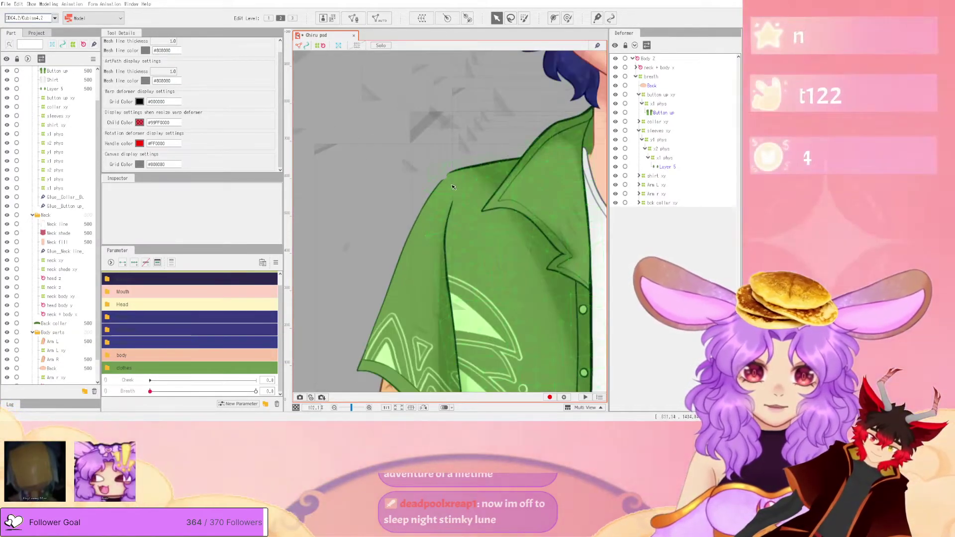
{"action": "scroll", "coordinate": [453, 187], "scroll_direction": "up", "scroll_amount": 1}
{"action": "left_click", "coordinate": [462, 185]}
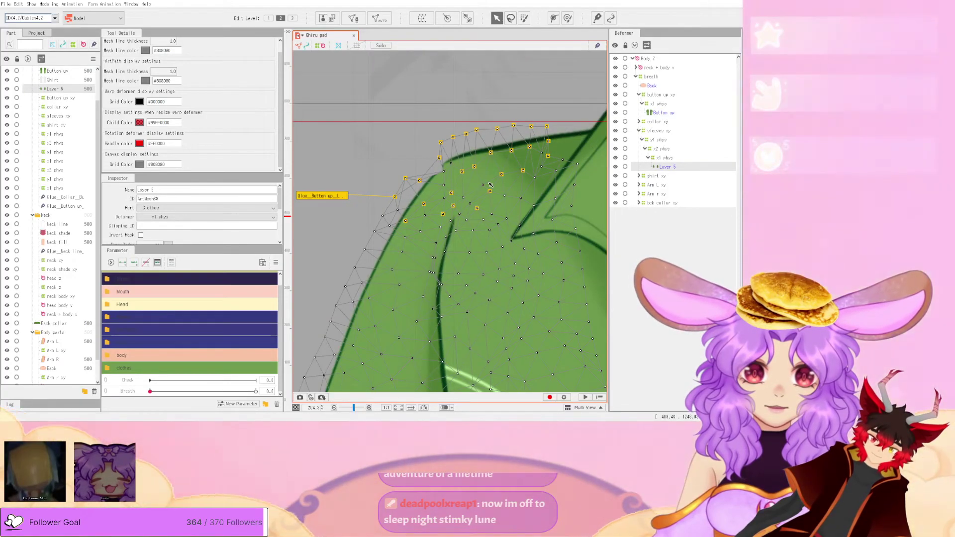
{"action": "scroll", "coordinate": [490, 184], "scroll_direction": "down", "scroll_amount": 6}
{"action": "left_click", "coordinate": [357, 211]}
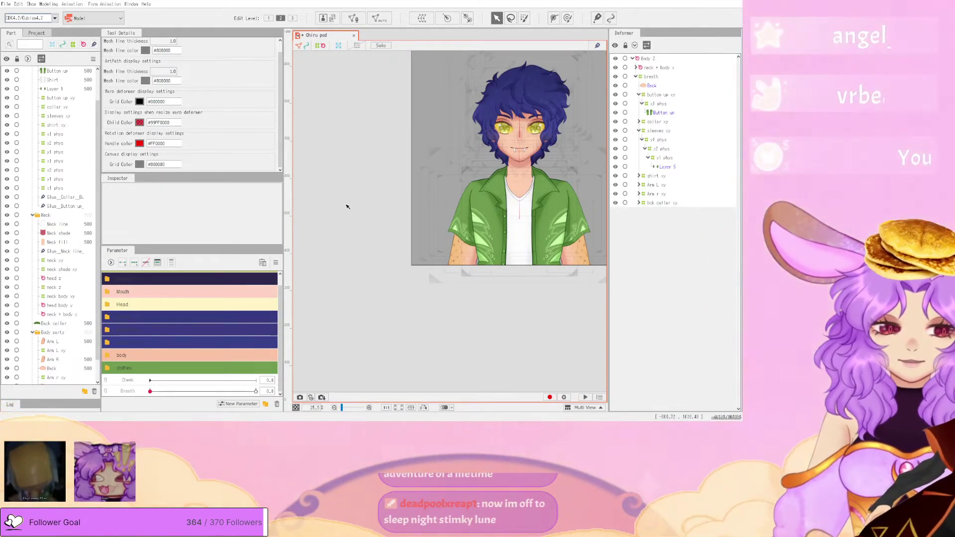
{"action": "scroll", "coordinate": [446, 193], "scroll_direction": "down", "scroll_amount": 1}
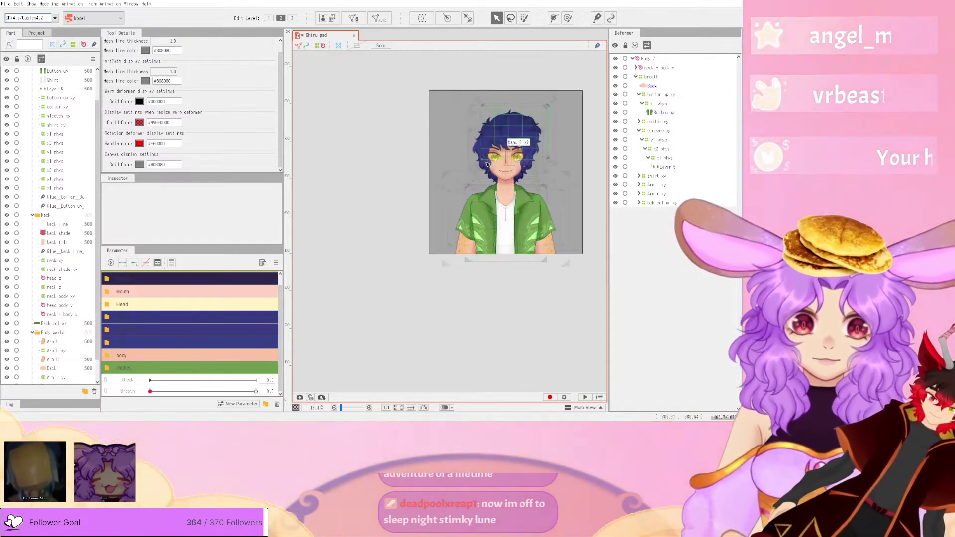
{"action": "scroll", "coordinate": [507, 139], "scroll_direction": "up", "scroll_amount": 1}
- Open the physics settings, move the model around in the preview to examine the shoulders, and return to the modeling view
{"action": "left_click", "coordinate": [49, 4]}
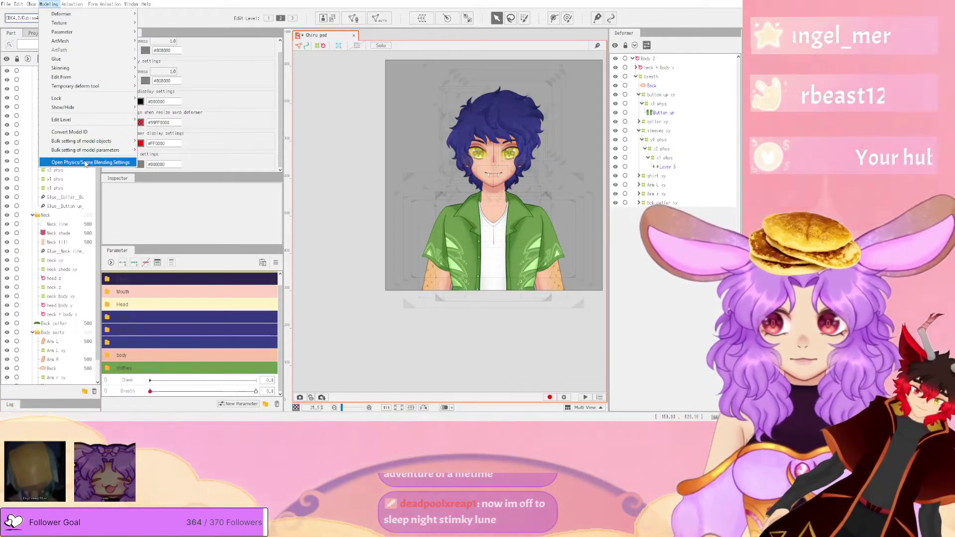
{"action": "left_click", "coordinate": [84, 162]}
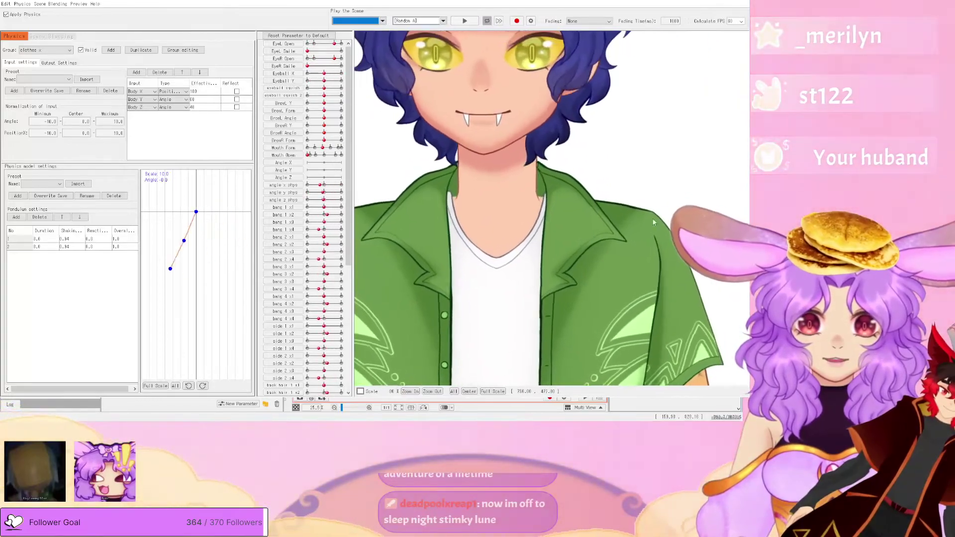
{"action": "scroll", "coordinate": [569, 192], "scroll_direction": "down", "scroll_amount": 3}
{"action": "scroll", "coordinate": [575, 211], "scroll_direction": "up", "scroll_amount": 2}
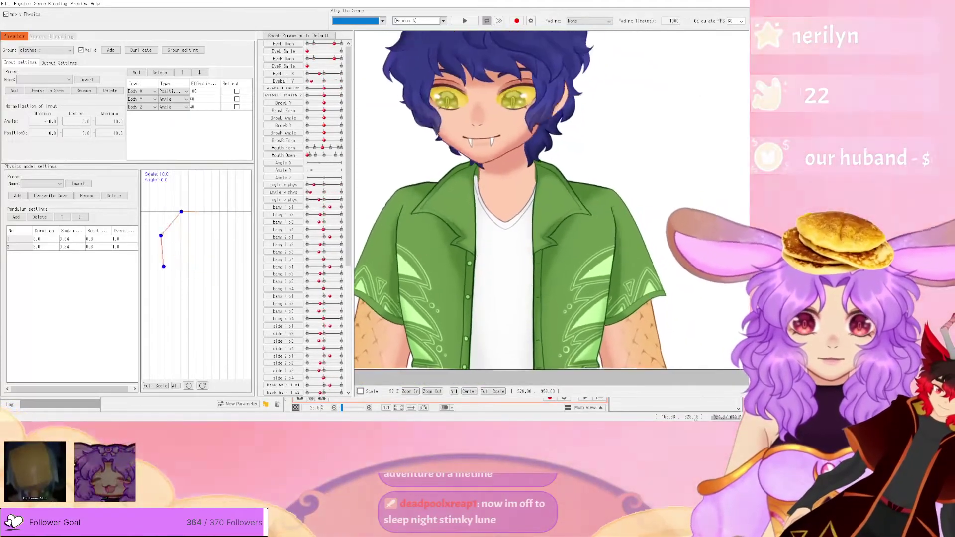
{"action": "scroll", "coordinate": [555, 165], "scroll_direction": "down", "scroll_amount": 3}
{"action": "scroll", "coordinate": [554, 165], "scroll_direction": "up", "scroll_amount": 3}
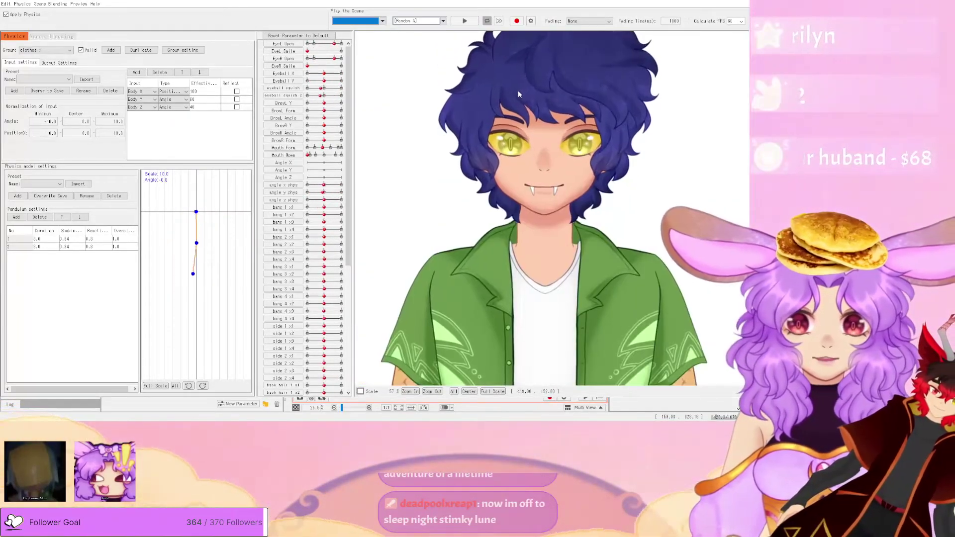
{"action": "left_click_drag", "start_coordinate": [407, 212], "coordinate": [712, 417]}
{"action": "scroll", "coordinate": [560, 214], "scroll_direction": "down", "scroll_amount": 3}
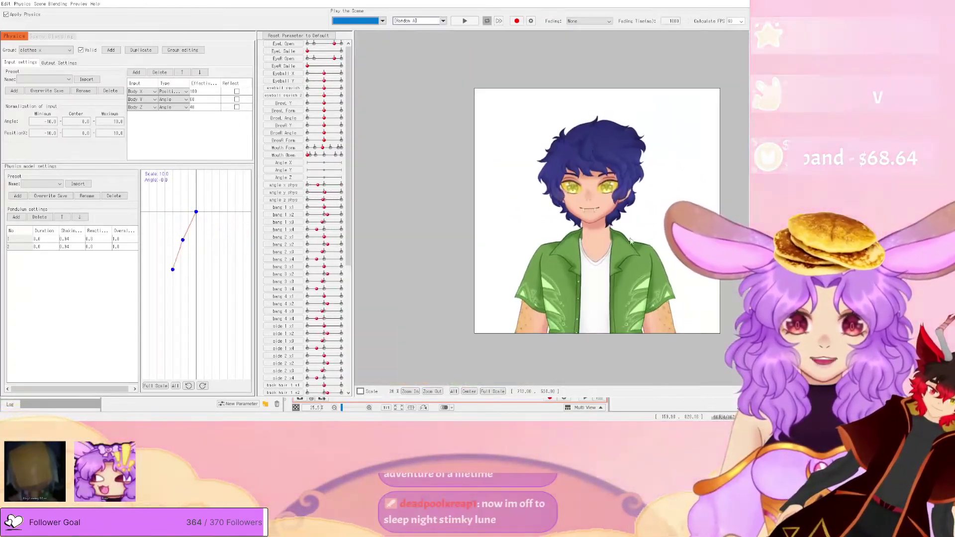
{"action": "scroll", "coordinate": [587, 229], "scroll_direction": "up", "scroll_amount": 6}
{"action": "left_click_drag", "start_coordinate": [600, 239], "coordinate": [774, 118]}
{"action": "key", "text": "alt+Tab"}
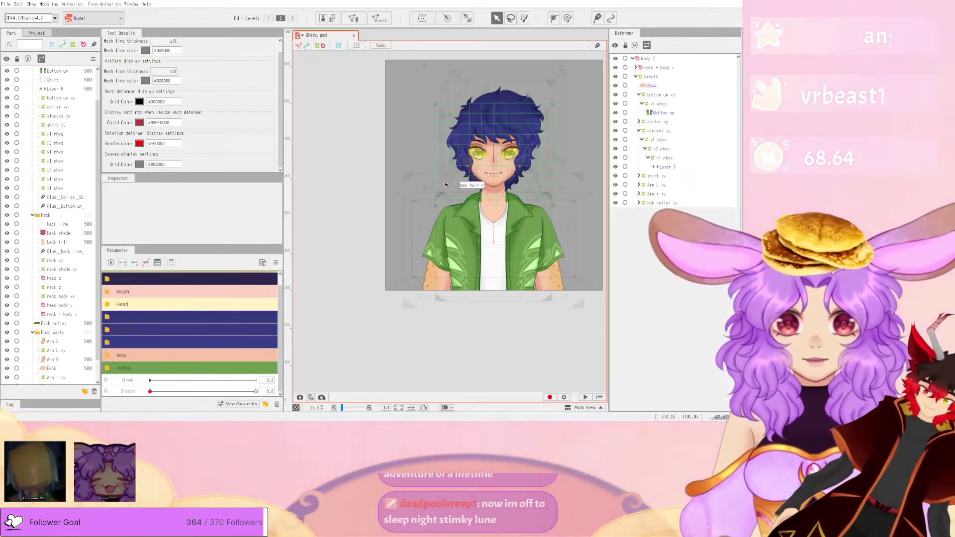
- Select the Button up mesh at the shoulder bend and open its glue with Layer 5 for weight editing
{"action": "scroll", "coordinate": [438, 198], "scroll_direction": "up", "scroll_amount": 7}
{"action": "scroll", "coordinate": [422, 297], "scroll_direction": "up", "scroll_amount": 5}
{"action": "scroll", "coordinate": [491, 328], "scroll_direction": "up", "scroll_amount": 2}
{"action": "left_click", "coordinate": [533, 300]}
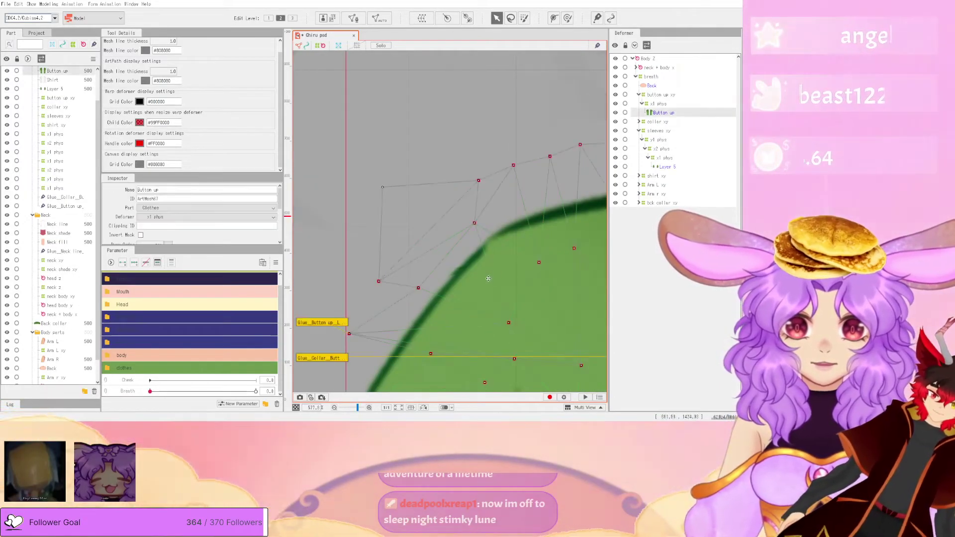
{"action": "left_click", "coordinate": [331, 323]}
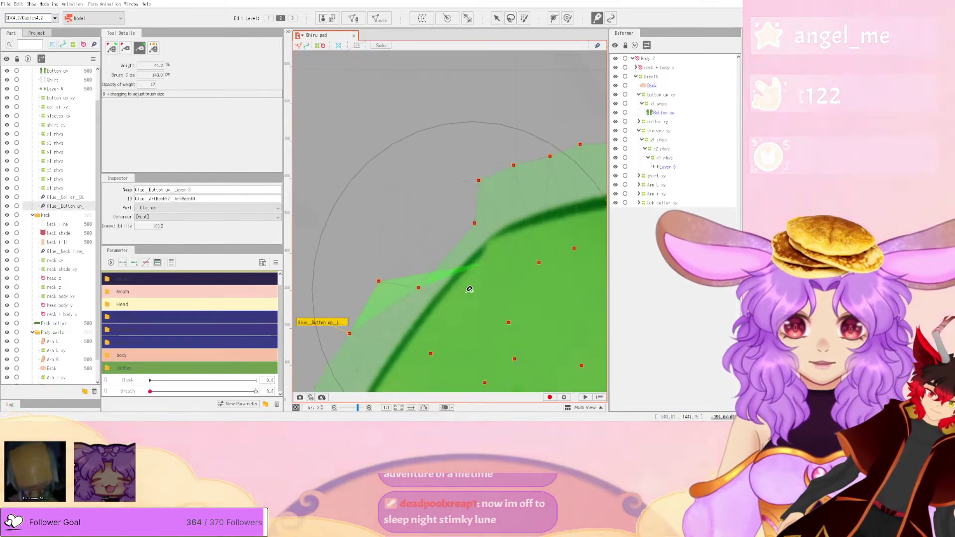
{"action": "scroll", "coordinate": [448, 262], "scroll_direction": "down", "scroll_amount": 2}
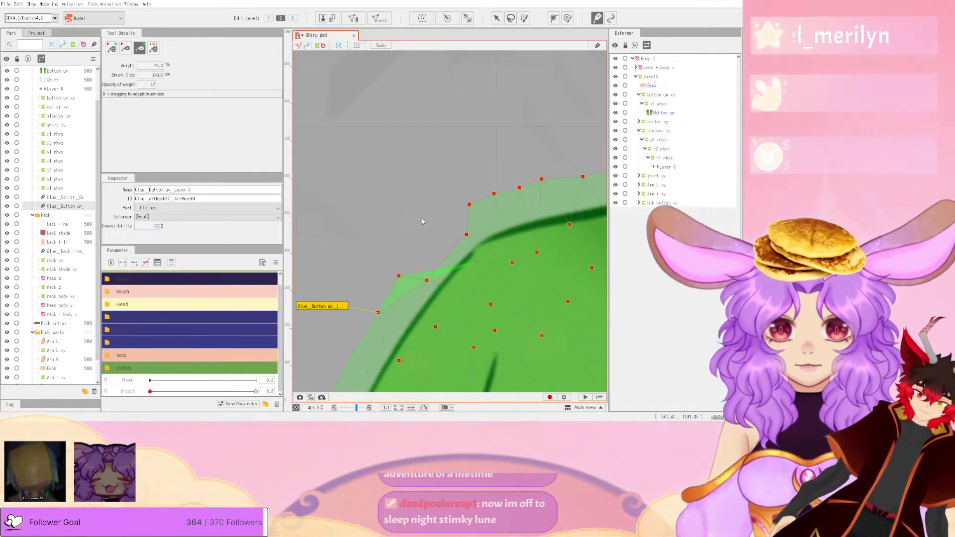
- Brush the Button up and Layer 5 glue over the outer mesh corner at the shoulder bend, then leave glue editing
{"action": "left_click", "coordinate": [153, 47]}
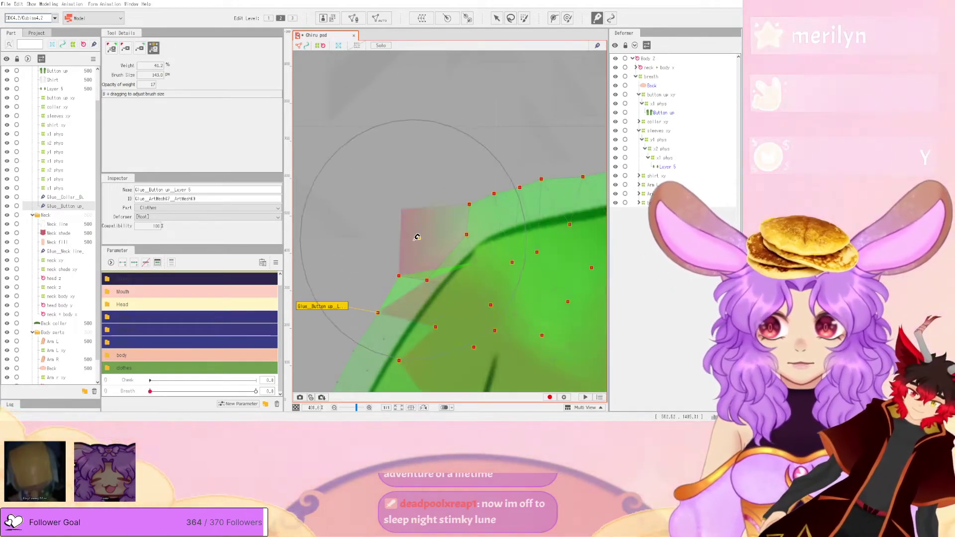
{"action": "left_click_drag", "start_coordinate": [416, 234], "coordinate": [393, 220]}
{"action": "left_click", "coordinate": [401, 219]}
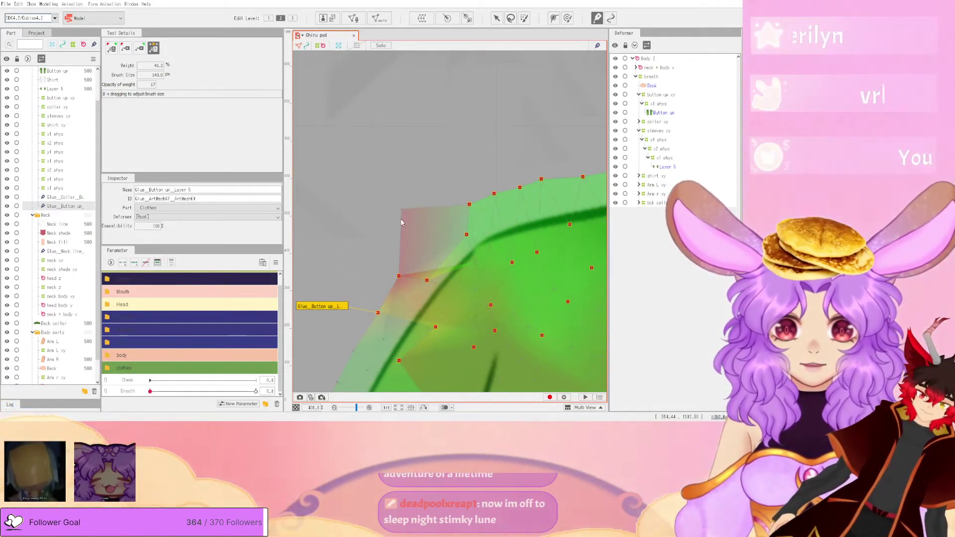
{"action": "left_click", "coordinate": [126, 47]}
{"action": "left_click", "coordinate": [111, 49]}
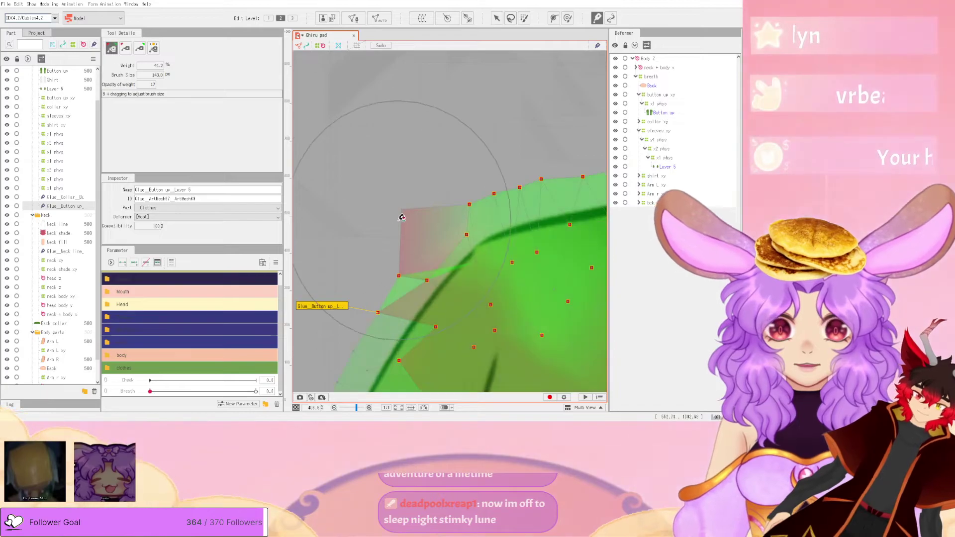
{"action": "left_click", "coordinate": [393, 211]}
{"action": "scroll", "coordinate": [434, 122], "scroll_direction": "down", "scroll_amount": 8}
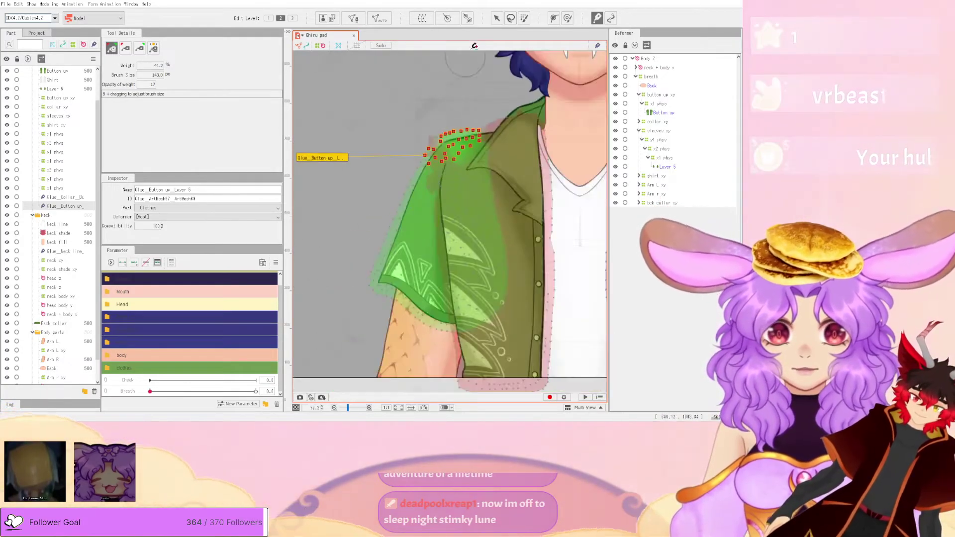
{"action": "left_click", "coordinate": [496, 18]}
{"action": "scroll", "coordinate": [418, 226], "scroll_direction": "down", "scroll_amount": 6}
{"action": "left_click", "coordinate": [384, 301]}
{"action": "scroll", "coordinate": [442, 219], "scroll_direction": "up", "scroll_amount": 10}
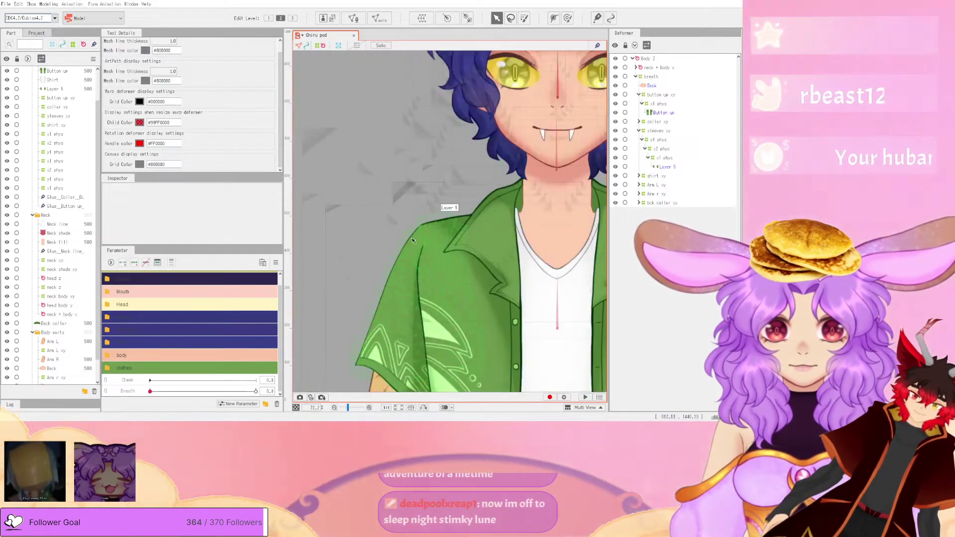
- Nudge the glued Layer 5 vertex just above the shoulder bend towards the collar, then deselect the mesh and check the outline
{"action": "left_click", "coordinate": [440, 218]}
{"action": "scroll", "coordinate": [447, 199], "scroll_direction": "up", "scroll_amount": 4}
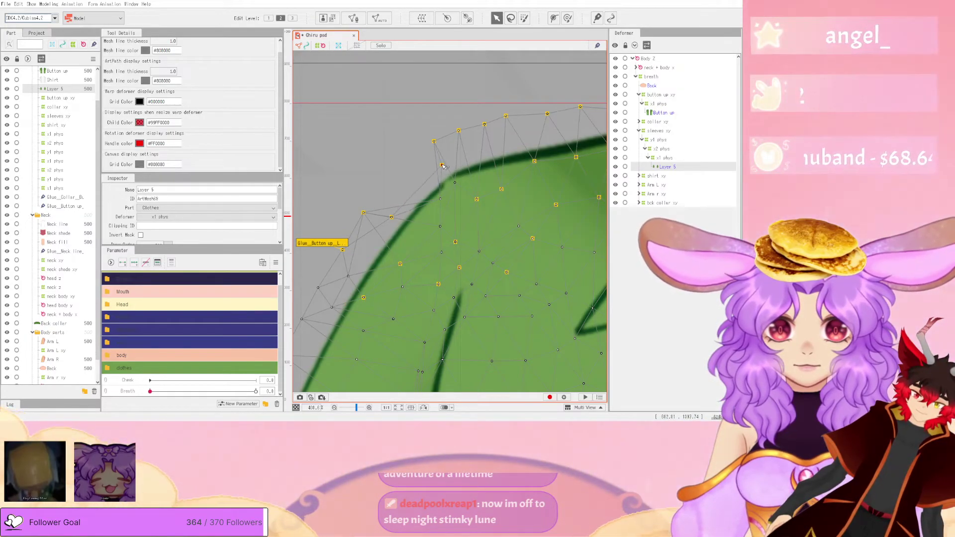
{"action": "scroll", "coordinate": [328, 211], "scroll_direction": "down", "scroll_amount": 6}
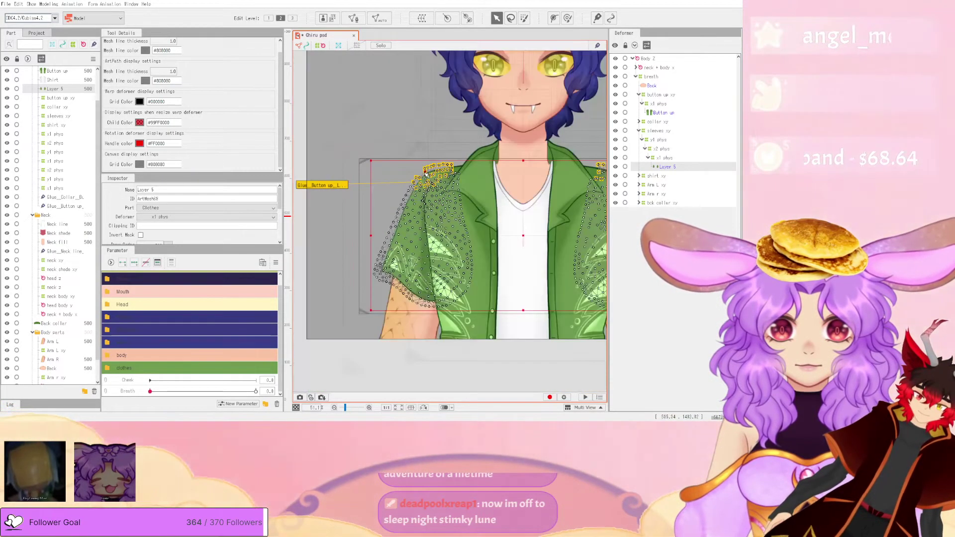
{"action": "left_click", "coordinate": [328, 211]}
{"action": "scroll", "coordinate": [349, 204], "scroll_direction": "up", "scroll_amount": 5}
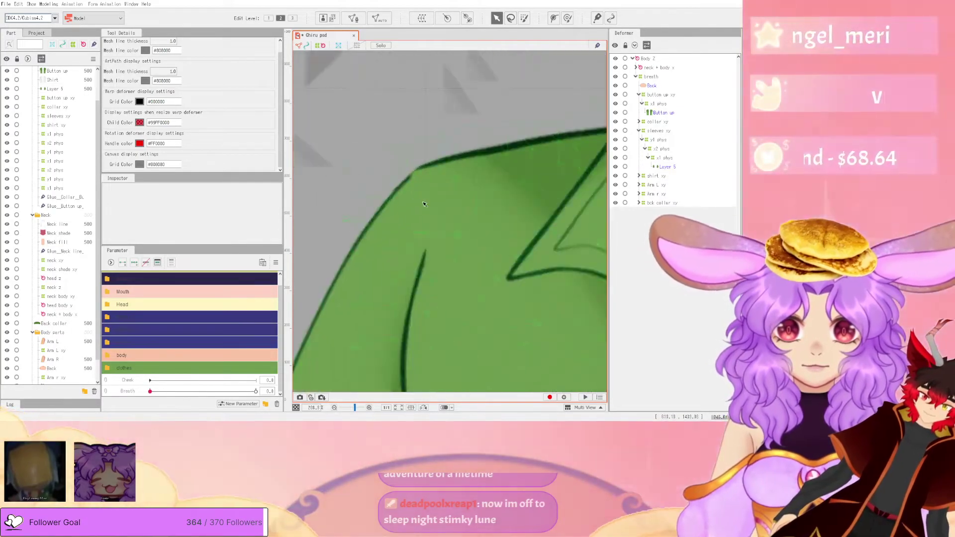
- Shift the glued Layer 5 vertex above the shoulder bend and the inner vertex just below the outline towards the sleeve
{"action": "left_click", "coordinate": [399, 200]}
{"action": "scroll", "coordinate": [405, 164], "scroll_direction": "up", "scroll_amount": 3}
{"action": "left_click_drag", "start_coordinate": [412, 143], "coordinate": [411, 149]}
{"action": "left_click", "coordinate": [396, 155]}
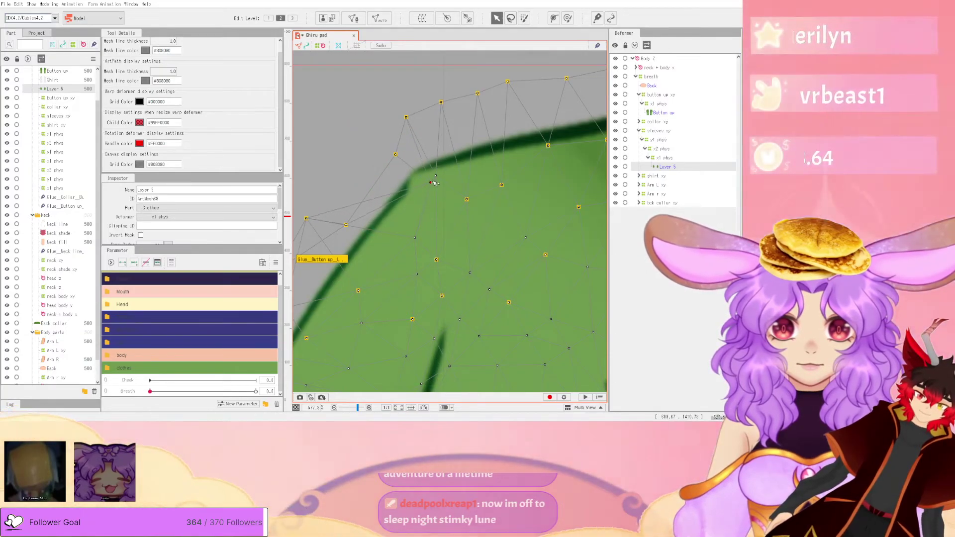
{"action": "scroll", "coordinate": [434, 190], "scroll_direction": "down", "scroll_amount": 3}
{"action": "scroll", "coordinate": [446, 176], "scroll_direction": "up", "scroll_amount": 2}
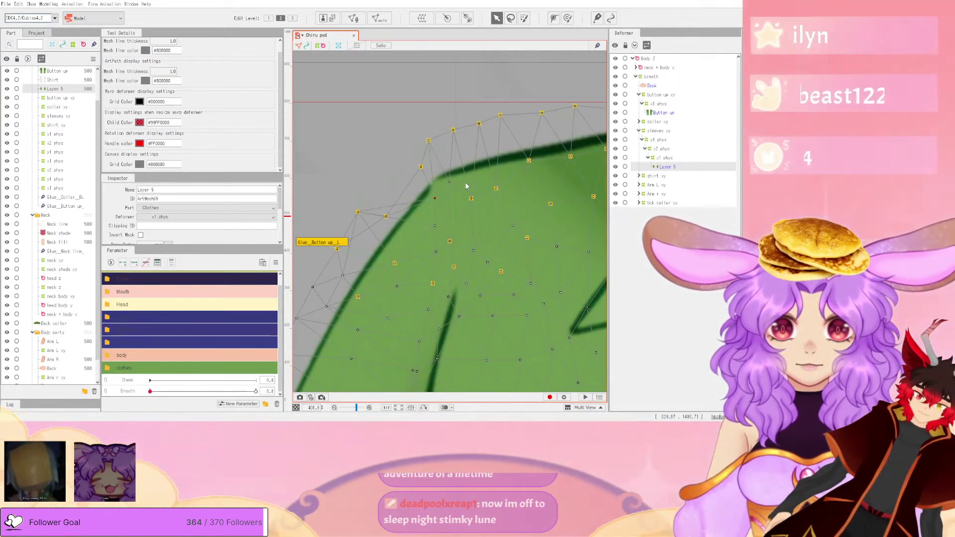
- Move the glued vertex above the bend slightly back towards the collar, lower the inner vertex a little, and deselect Layer 5
{"action": "scroll", "coordinate": [432, 203], "scroll_direction": "up", "scroll_amount": 2}
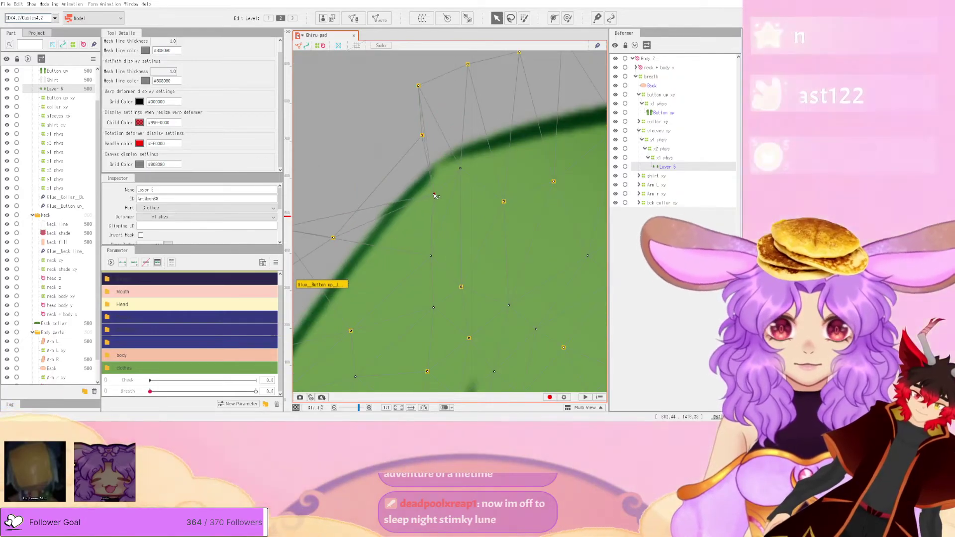
{"action": "scroll", "coordinate": [456, 180], "scroll_direction": "down", "scroll_amount": 2}
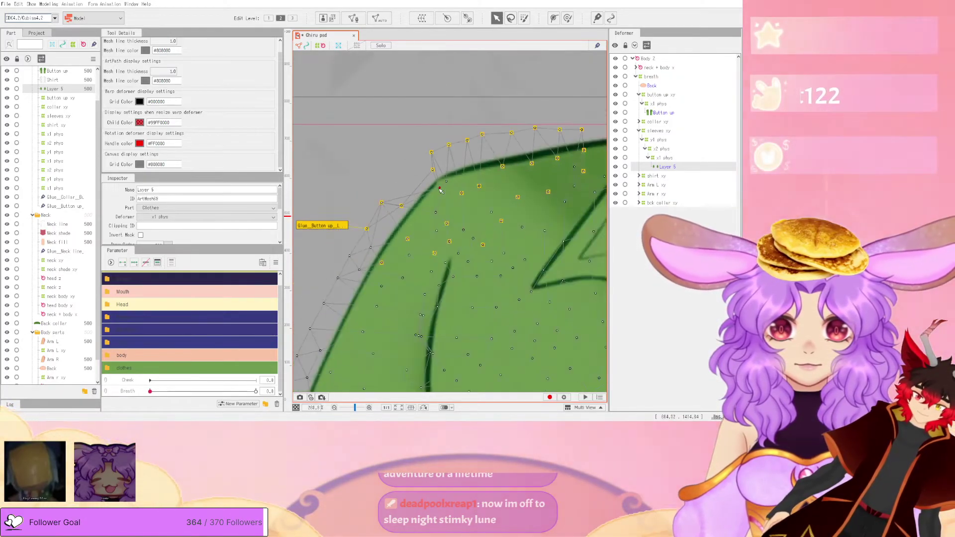
{"action": "scroll", "coordinate": [411, 204], "scroll_direction": "up", "scroll_amount": 2}
{"action": "scroll", "coordinate": [411, 204], "scroll_direction": "down", "scroll_amount": 4}
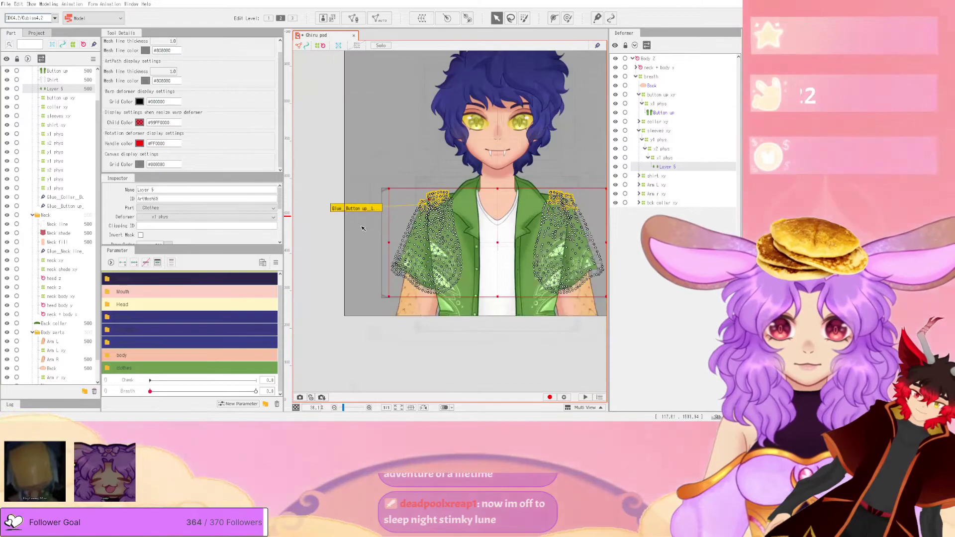
{"action": "scroll", "coordinate": [526, 144], "scroll_direction": "up", "scroll_amount": 3}
{"action": "scroll", "coordinate": [526, 144], "scroll_direction": "up", "scroll_amount": 1}
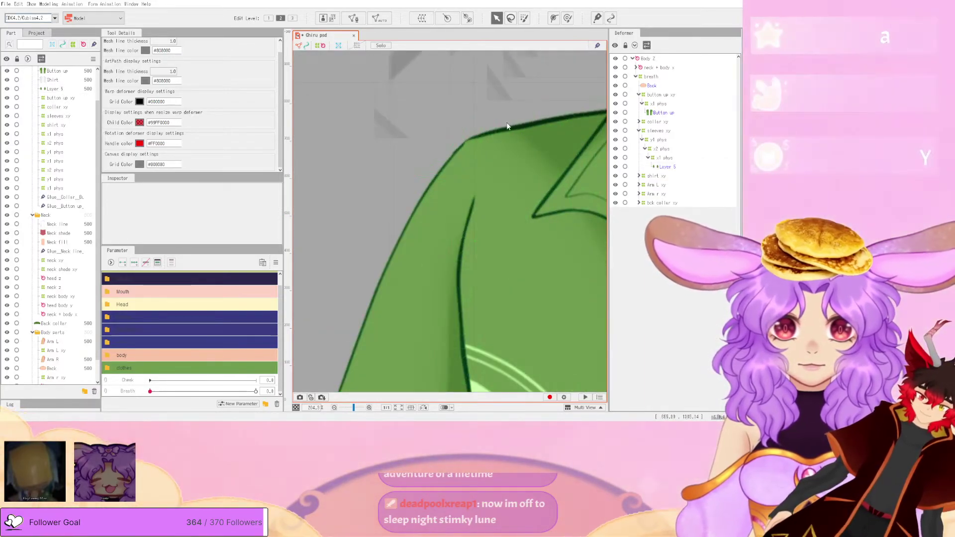
- Raise the glued Layer 5 vertex on the sleeve side of the shoulder bend towards the collar, then deselect and inspect the shoulder
{"action": "left_click", "coordinate": [509, 137]}
{"action": "scroll", "coordinate": [493, 142], "scroll_direction": "up", "scroll_amount": 4}
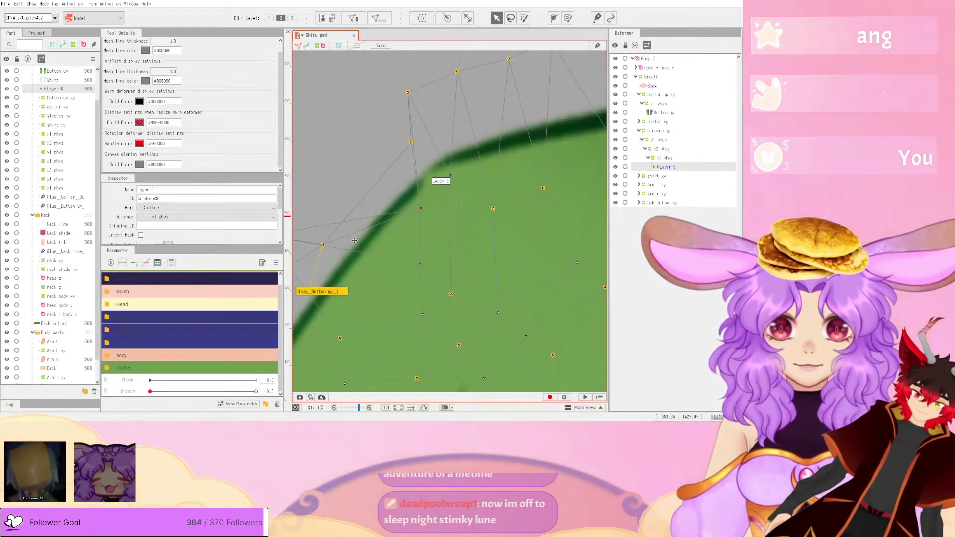
{"action": "left_click_drag", "start_coordinate": [346, 241], "coordinate": [348, 223]}
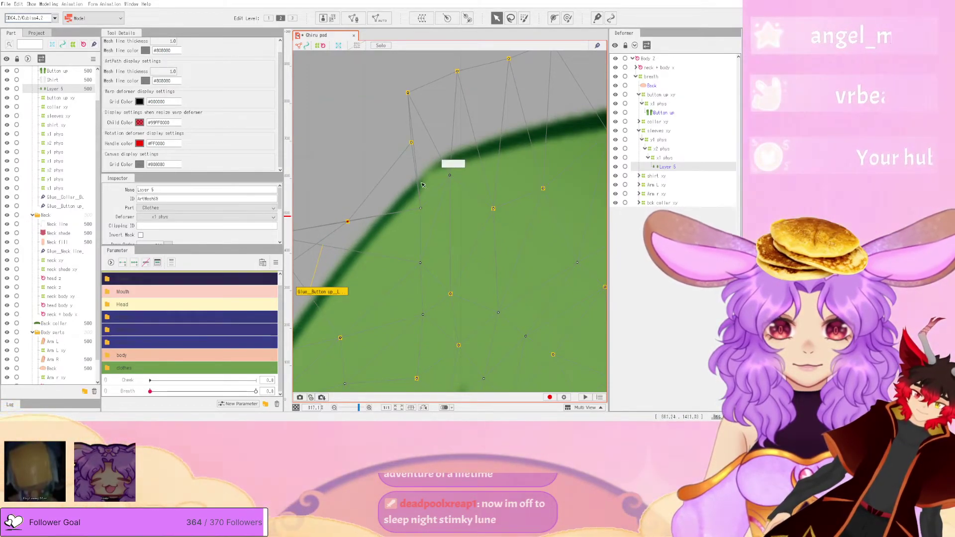
{"action": "scroll", "coordinate": [415, 187], "scroll_direction": "down", "scroll_amount": 6}
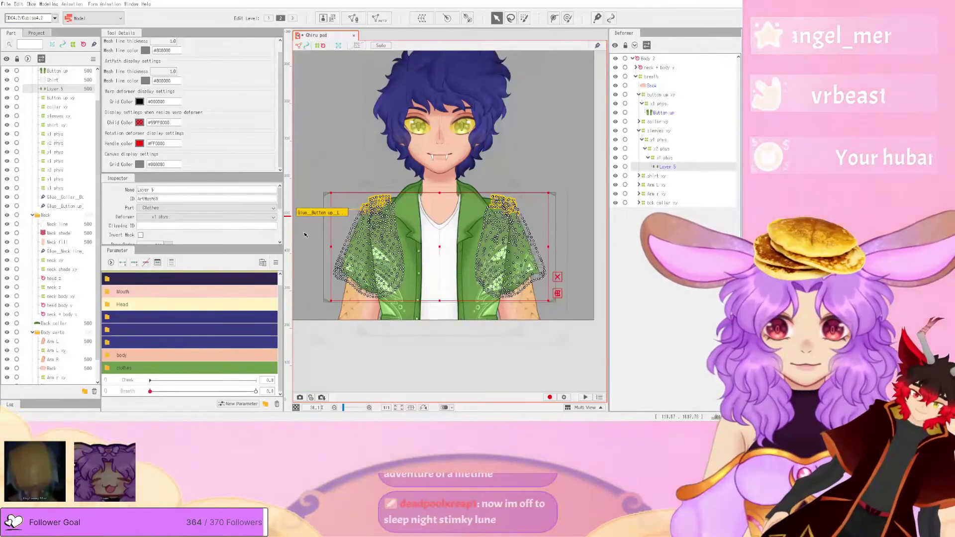
{"action": "left_click", "coordinate": [334, 224]}
{"action": "scroll", "coordinate": [380, 208], "scroll_direction": "up", "scroll_amount": 10}
{"action": "scroll", "coordinate": [509, 120], "scroll_direction": "down", "scroll_amount": 10}
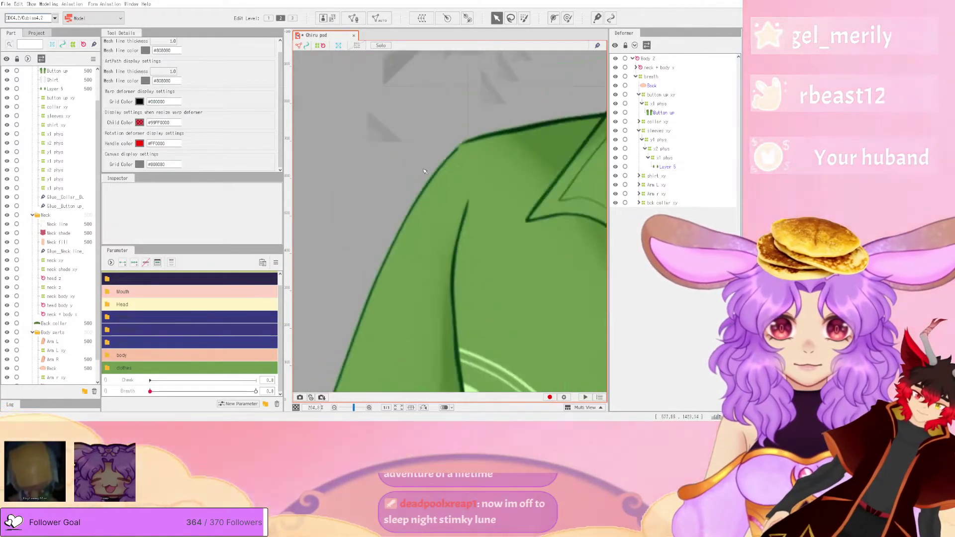
- Reopen the physics settings and move the model in the preview to examine how the adjusted shoulders follow the motion
{"action": "left_click", "coordinate": [50, 4]}
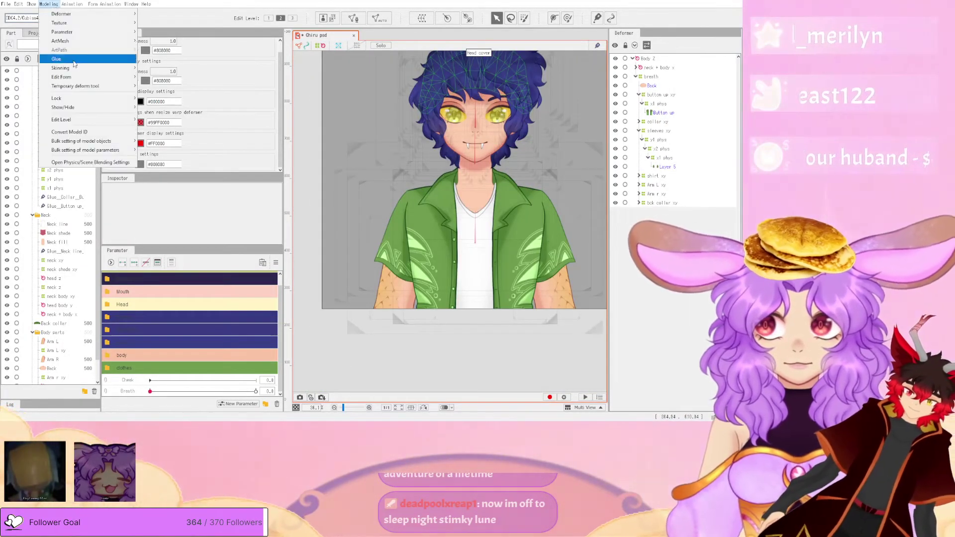
{"action": "left_click", "coordinate": [75, 162]}
{"action": "left_click_drag", "start_coordinate": [553, 158], "coordinate": [728, 394]}
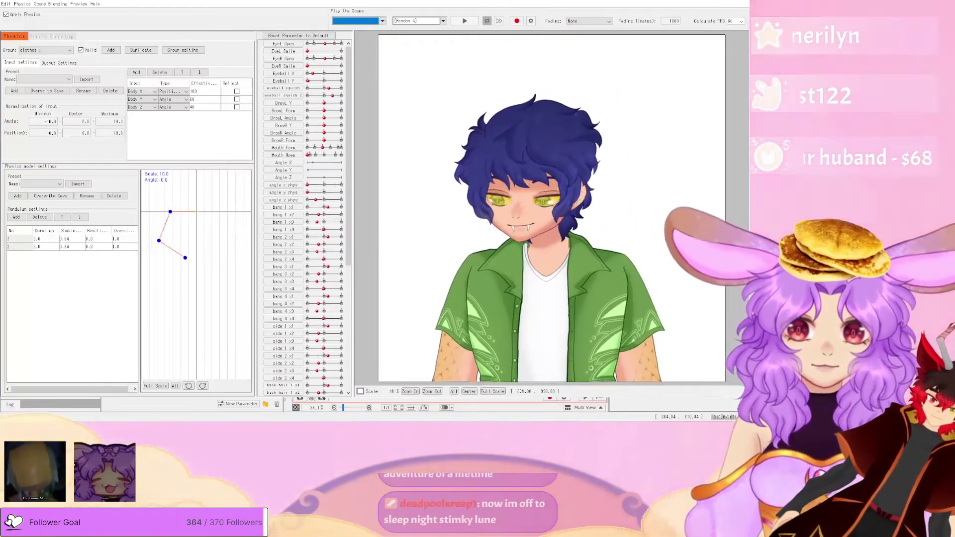
{"action": "left_click_drag", "start_coordinate": [727, 353], "coordinate": [552, 288]}
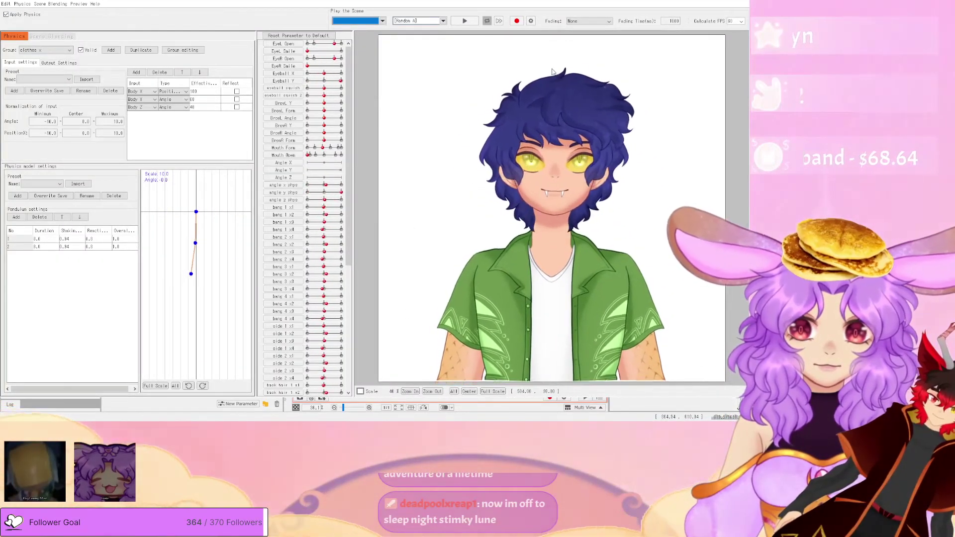
{"action": "scroll", "coordinate": [514, 190], "scroll_direction": "down", "scroll_amount": 2}
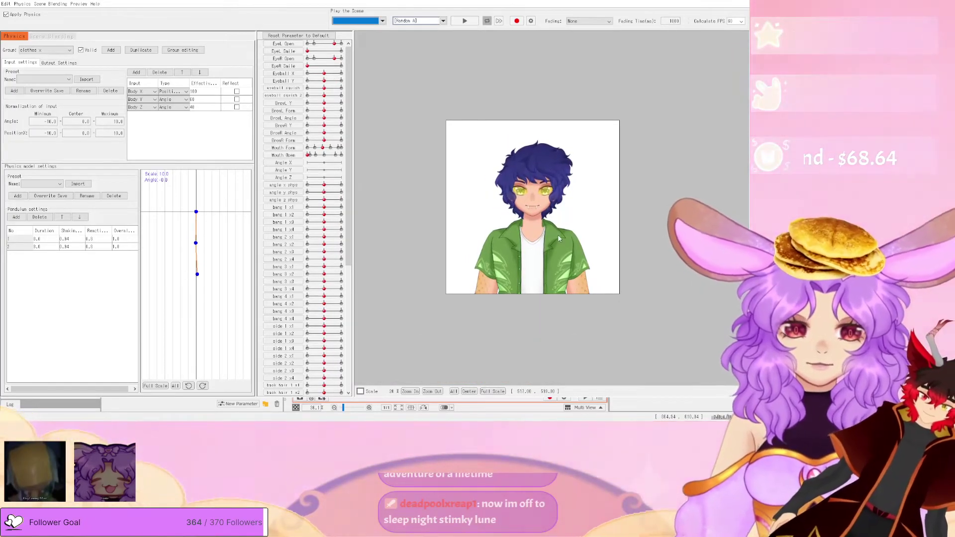
- Examine the shoulder seam up close in the physics preview while moving the model, and return to the model editor
{"action": "scroll", "coordinate": [484, 230], "scroll_direction": "up", "scroll_amount": 5}
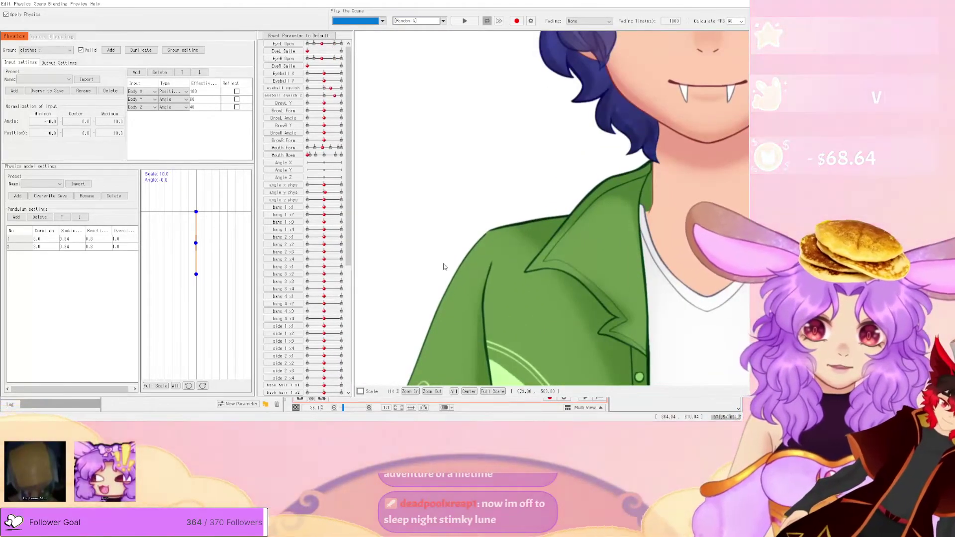
{"action": "left_click_drag", "start_coordinate": [542, 169], "coordinate": [550, 90]}
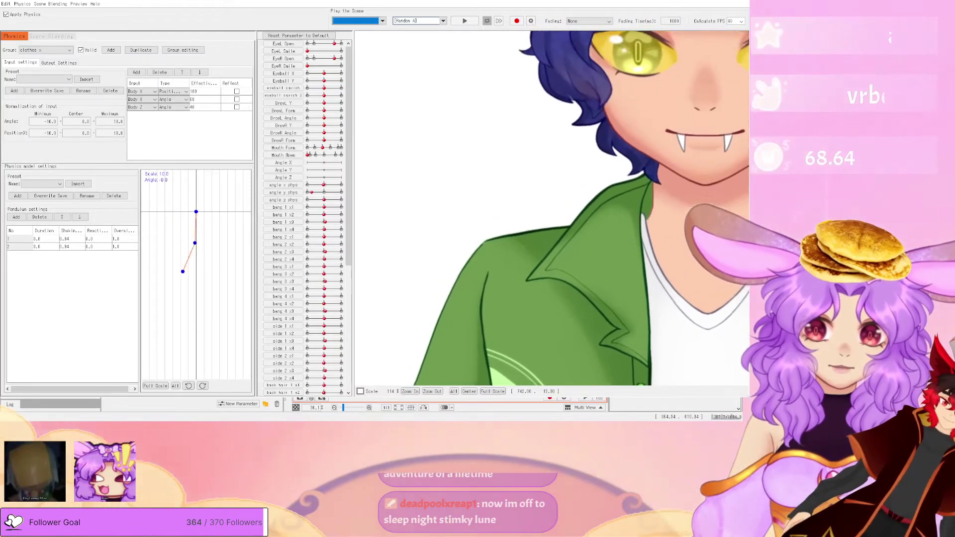
{"action": "key", "text": "alt+Tab"}
- Select the Button up mesh and display its glue weights with Layer 5 to examine them along the shoulder bend
{"action": "scroll", "coordinate": [421, 200], "scroll_direction": "up", "scroll_amount": 3}
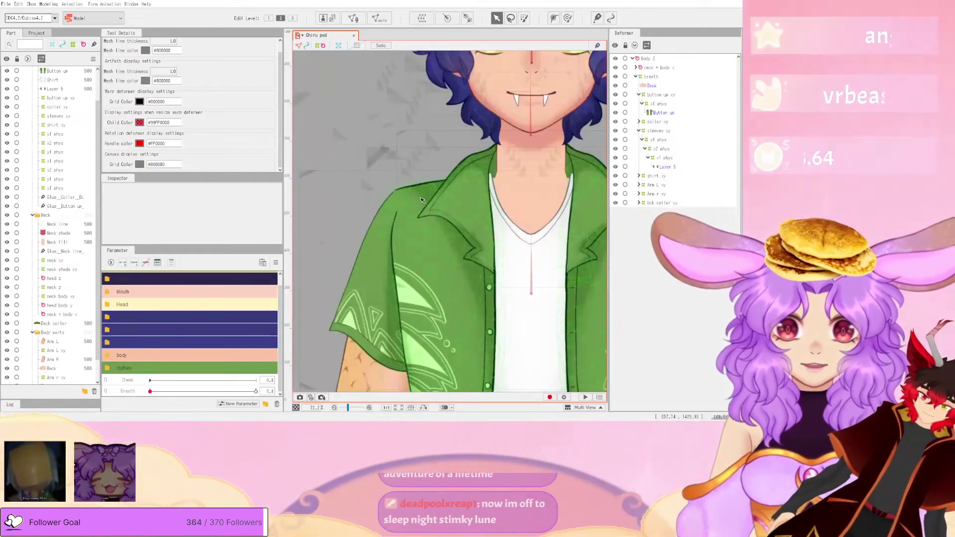
{"action": "left_click", "coordinate": [421, 200]}
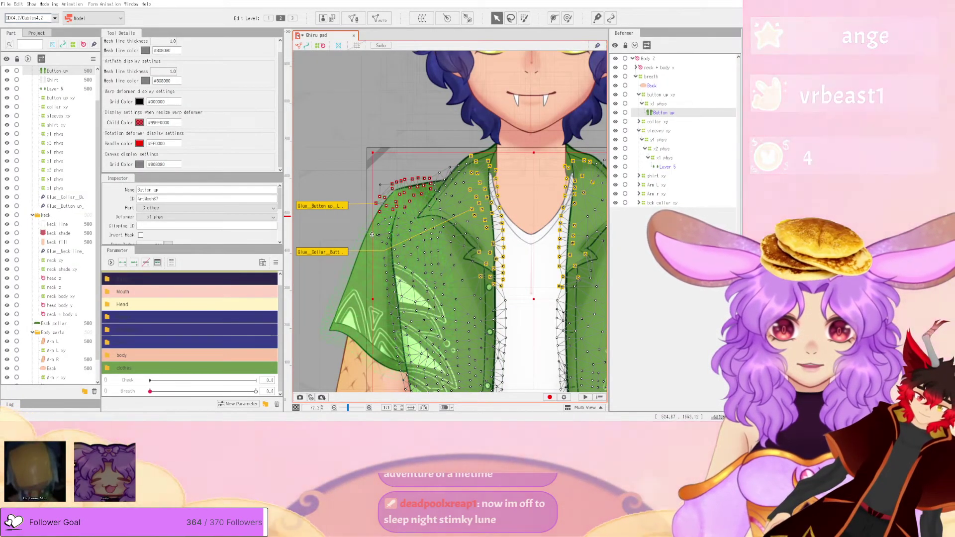
{"action": "scroll", "coordinate": [401, 220], "scroll_direction": "up", "scroll_amount": 3}
{"action": "left_click", "coordinate": [320, 187]}
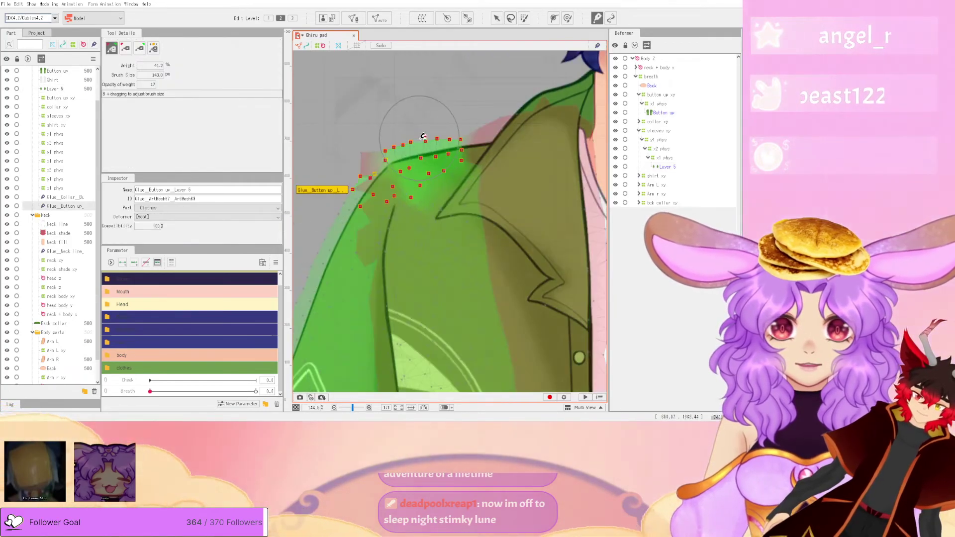
{"action": "scroll", "coordinate": [426, 159], "scroll_direction": "up", "scroll_amount": 2}
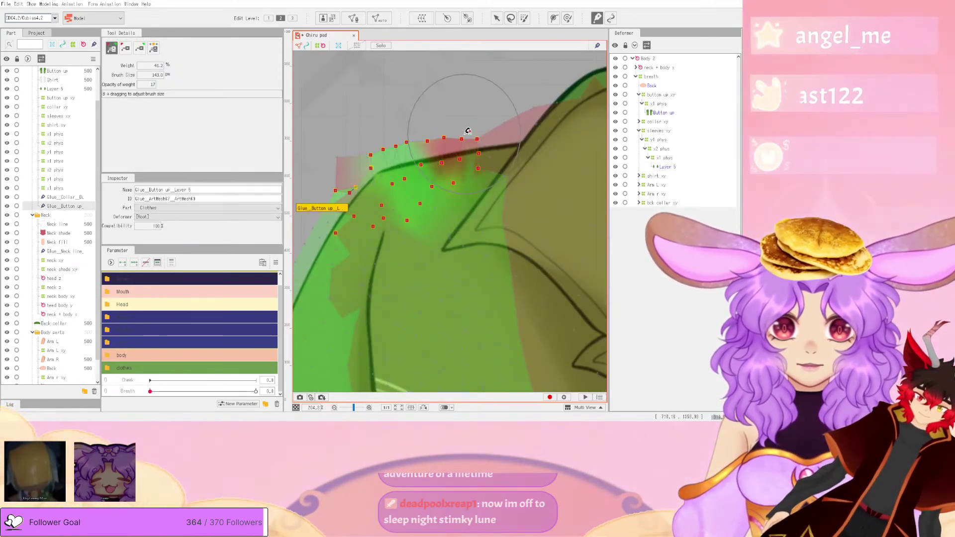
- Reopen the physics settings, move the model in the preview to check both shoulders and the whole figure, and close the settings
{"action": "left_click", "coordinate": [48, 4]}
{"action": "left_click", "coordinate": [87, 163]}
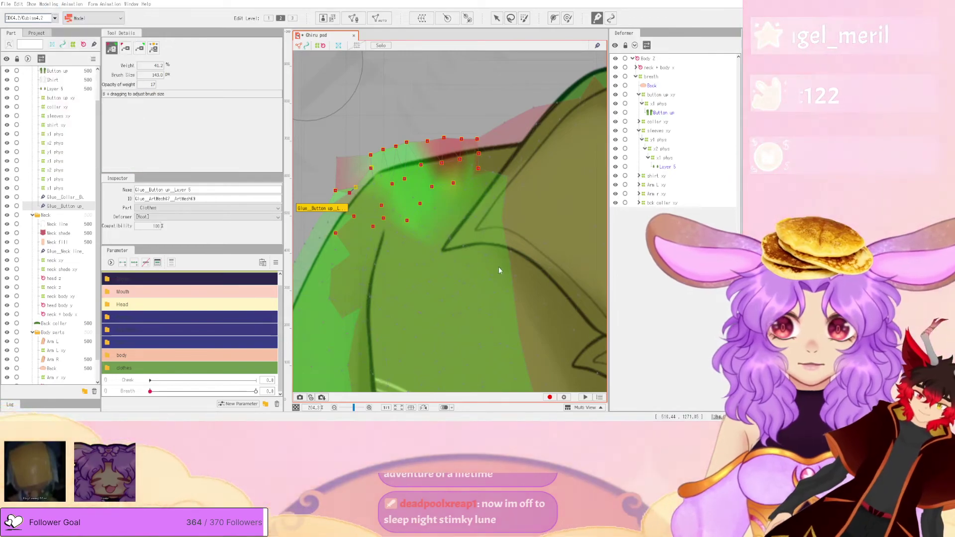
{"action": "left_click_drag", "start_coordinate": [660, 211], "coordinate": [433, 238]}
{"action": "scroll", "coordinate": [490, 112], "scroll_direction": "down", "scroll_amount": 3}
{"action": "scroll", "coordinate": [507, 131], "scroll_direction": "up", "scroll_amount": 1}
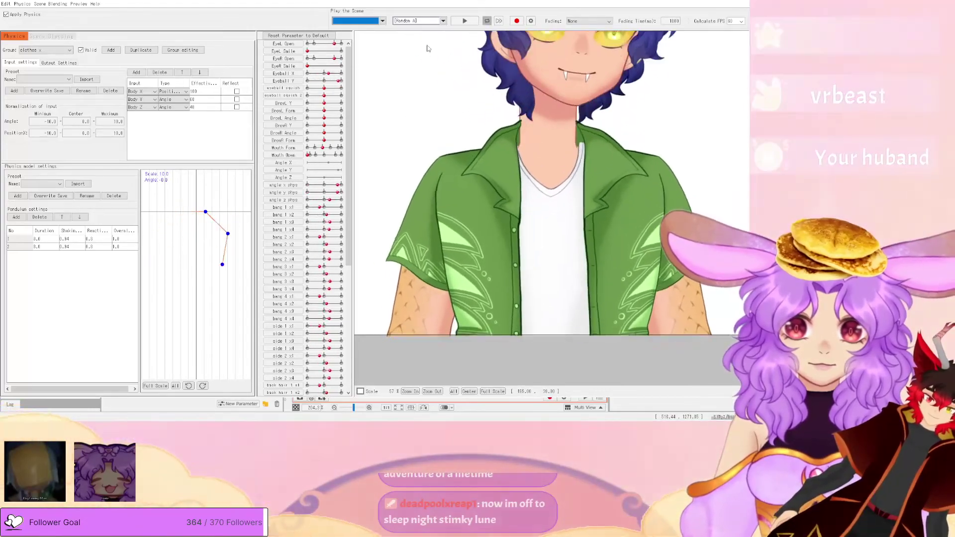
{"action": "scroll", "coordinate": [492, 216], "scroll_direction": "down", "scroll_amount": 3}
{"action": "scroll", "coordinate": [492, 215], "scroll_direction": "up", "scroll_amount": 2}
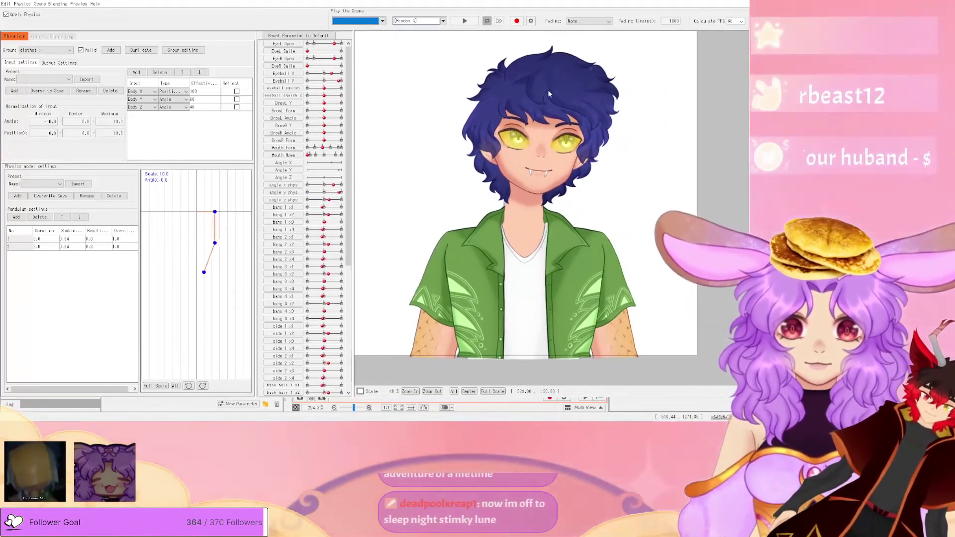
{"action": "left_click_drag", "start_coordinate": [710, 285], "coordinate": [686, 132]}
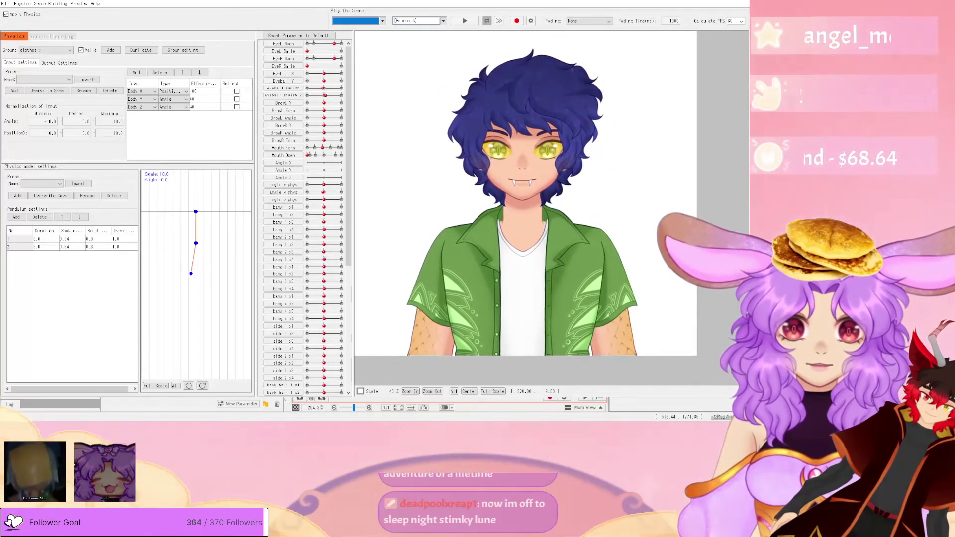
{"action": "left_click", "coordinate": [741, 1]}
- Save the model and deselect the glue between Button up and Layer 5
{"action": "left_click", "coordinate": [6, 3]}
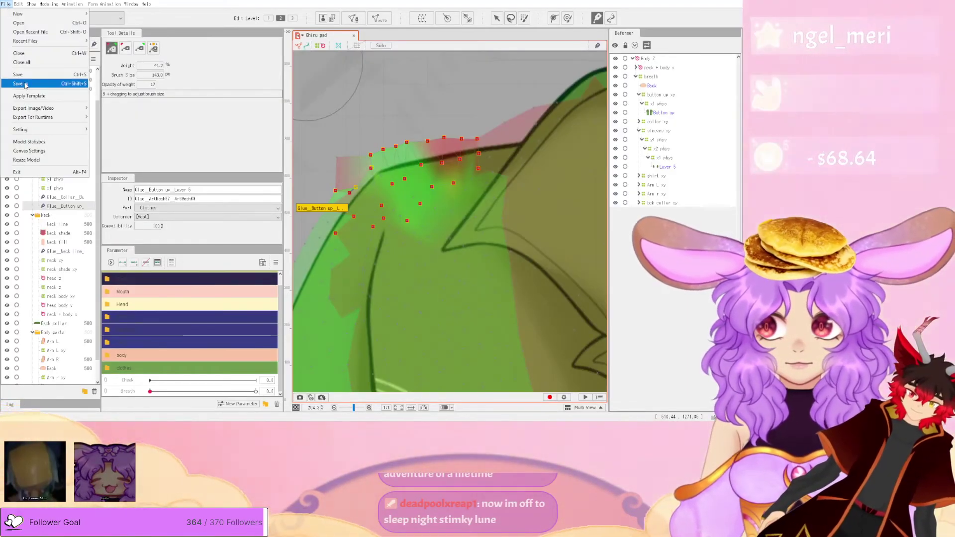
{"action": "left_click", "coordinate": [26, 78]}
{"action": "scroll", "coordinate": [452, 220], "scroll_direction": "down", "scroll_amount": 5}
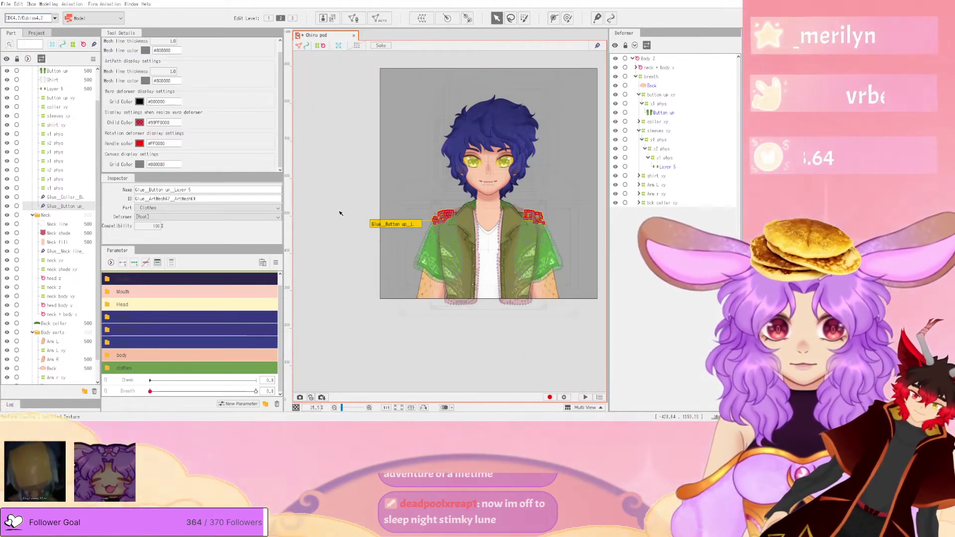
{"action": "left_click", "coordinate": [341, 213]}
{"action": "scroll", "coordinate": [348, 204], "scroll_direction": "down", "scroll_amount": 2}
{"action": "scroll", "coordinate": [432, 205], "scroll_direction": "up", "scroll_amount": 2}
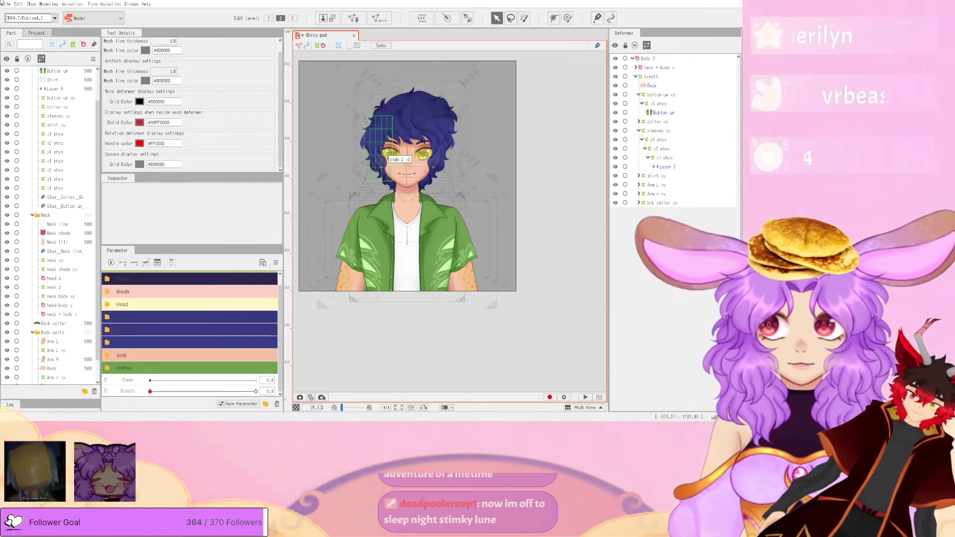
{"action": "left_click", "coordinate": [4, 3]}
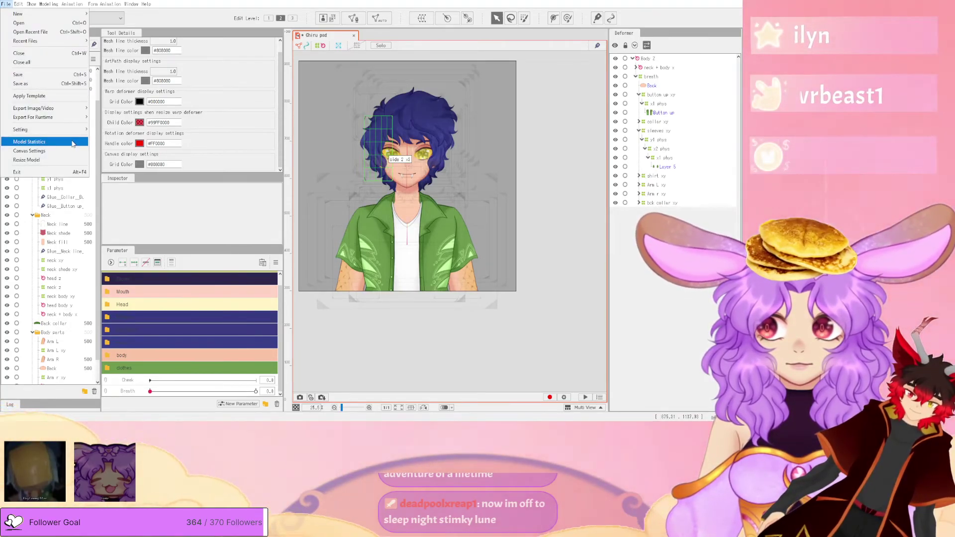
{"action": "mouse_move", "coordinate": [62, 111]}
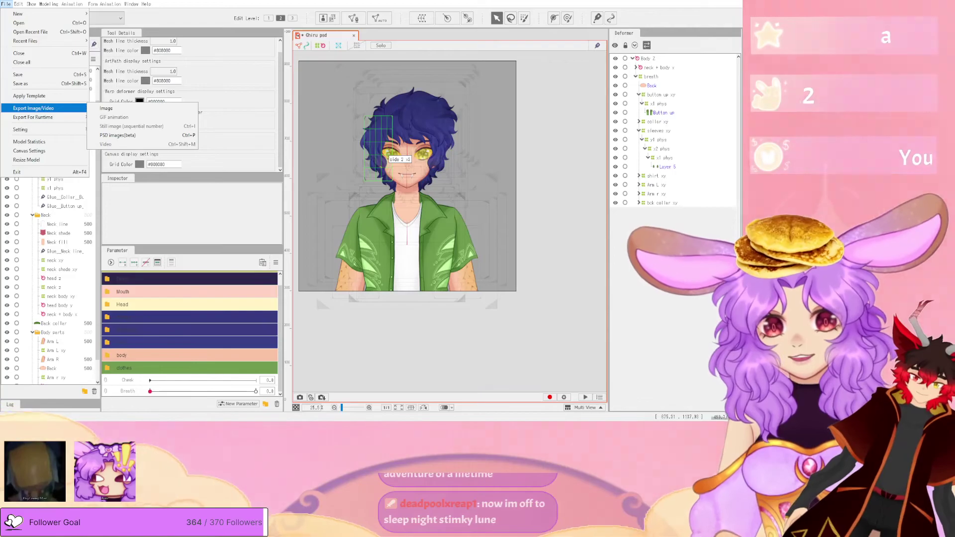
{"action": "key", "text": "Escape"}
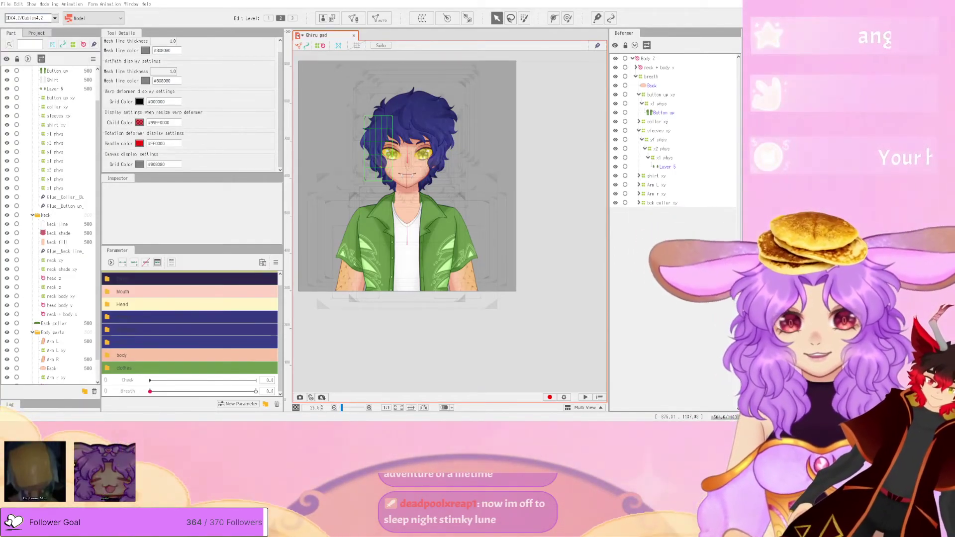